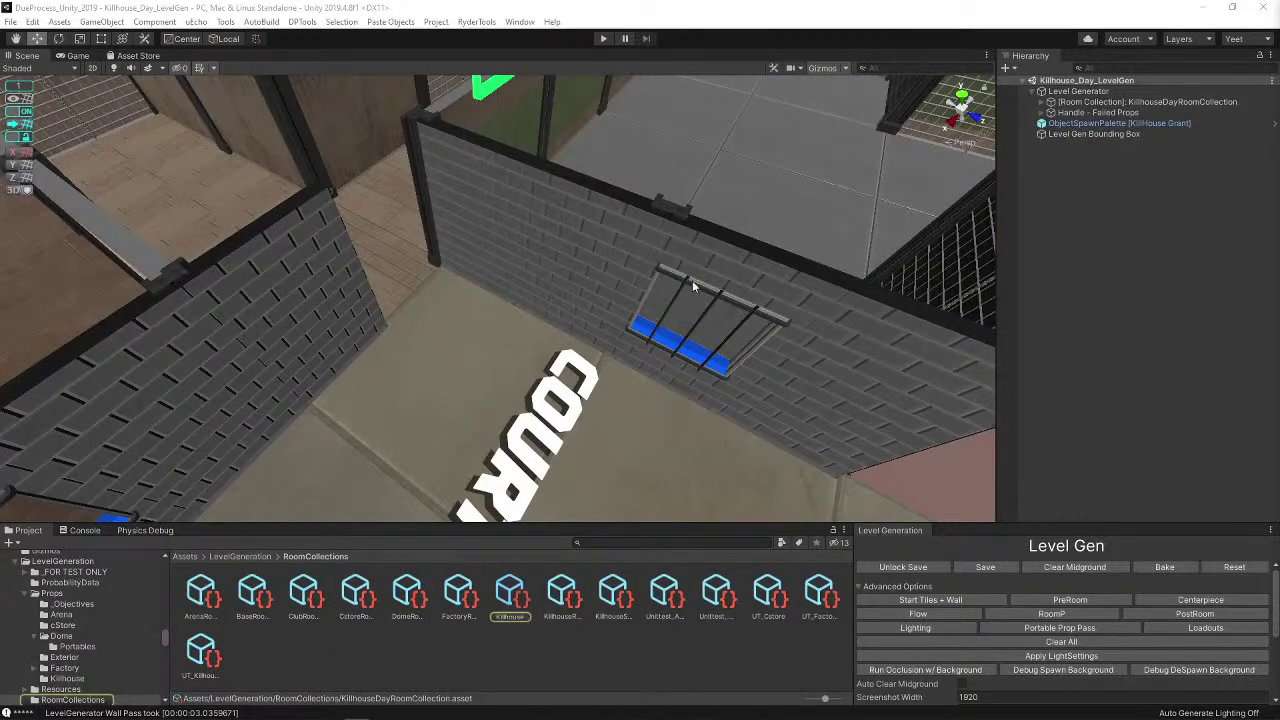
# Open the courtyard wall's WallSpc_1x1_window_square prefab, inspect its FloorConnector (1), and return to the level scene
pyautogui.click(702, 267)
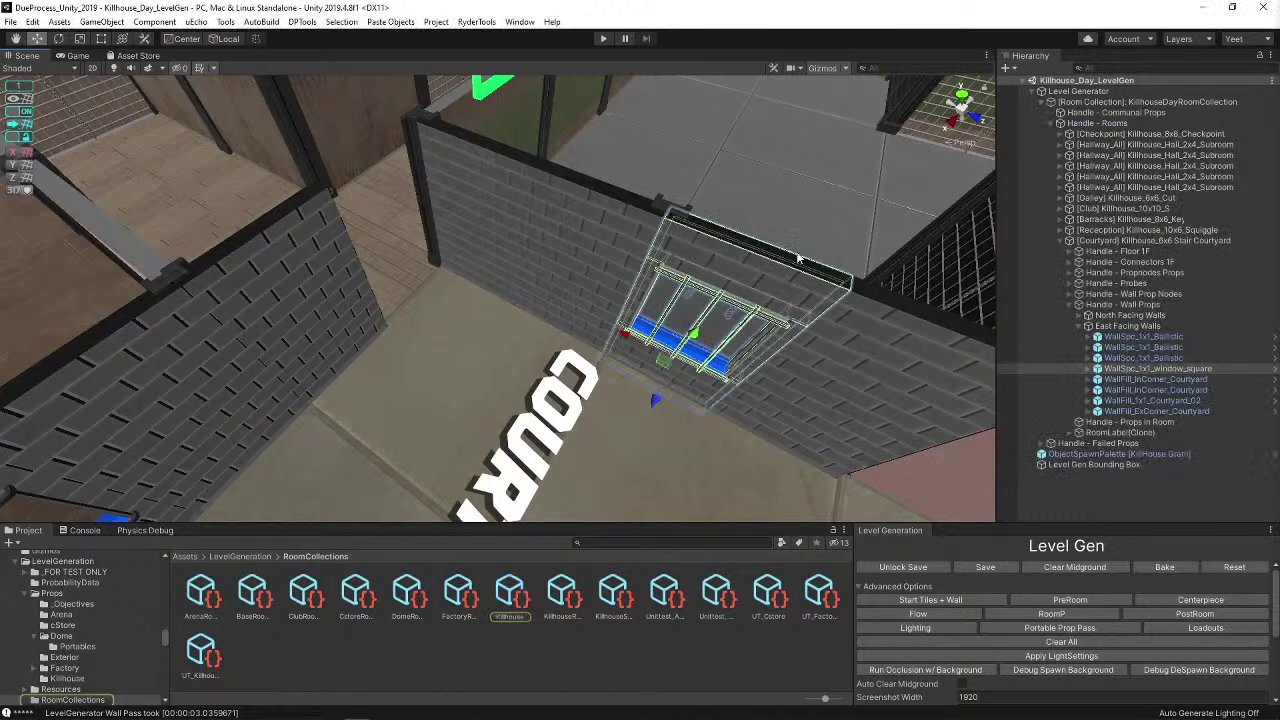
pyautogui.click(1273, 368)
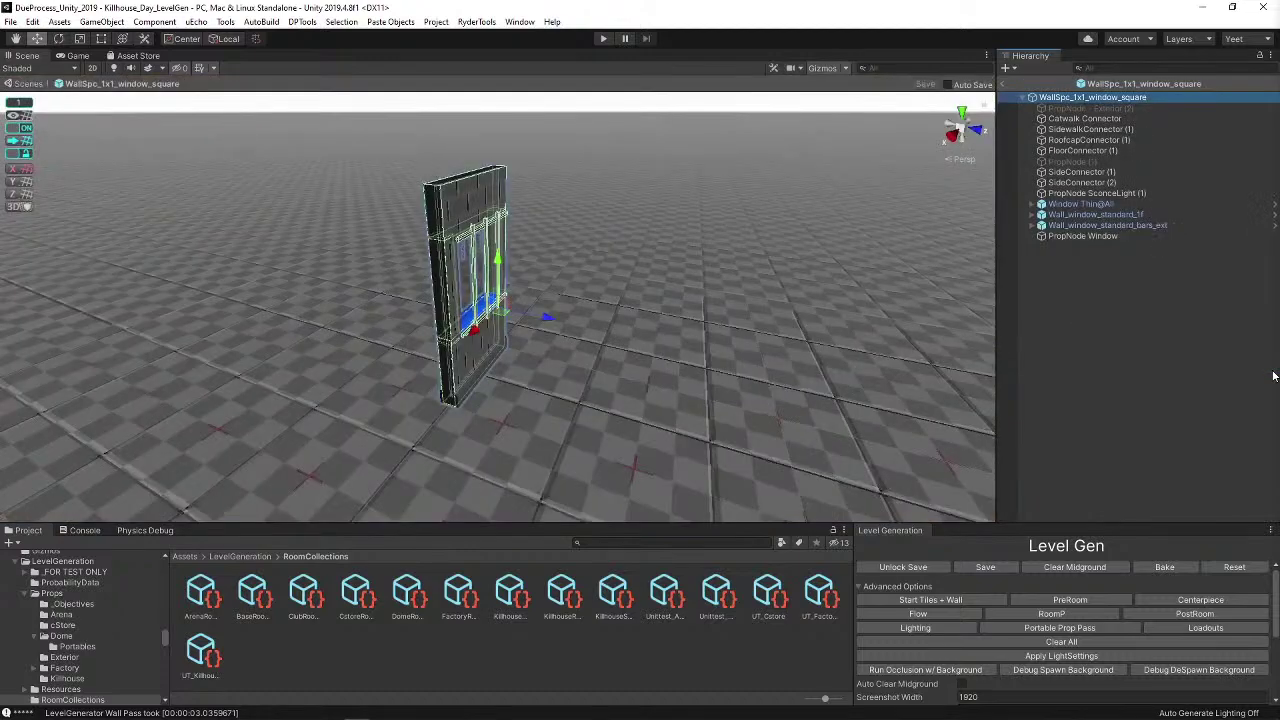
pyautogui.click(1090, 155)
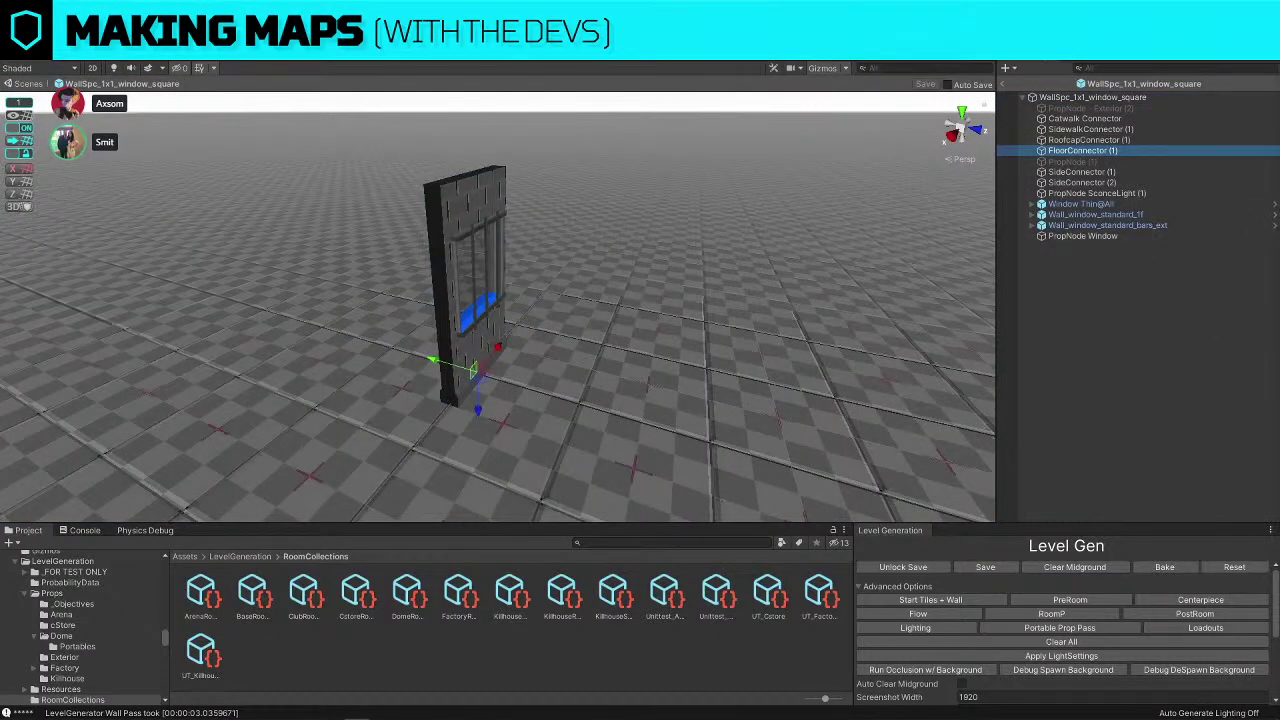
pyautogui.click(826, 347)
pyautogui.click(928, 86)
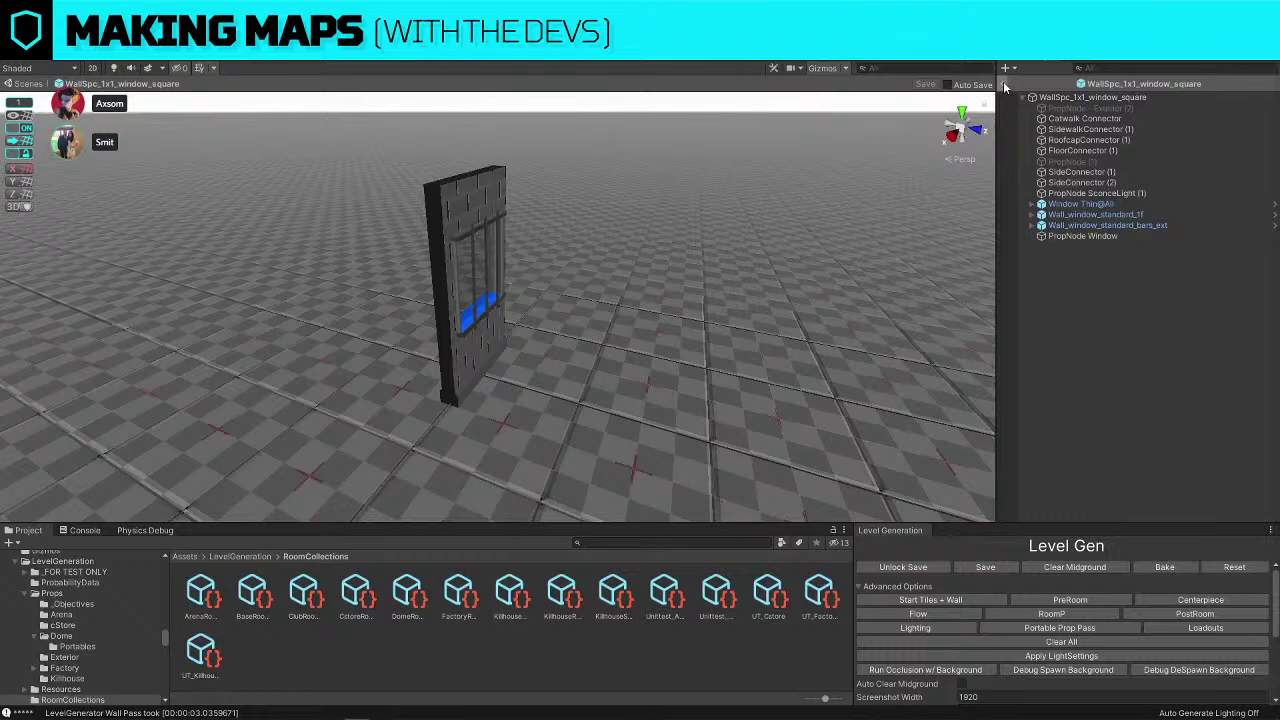
pyautogui.click(1005, 85)
# Generate a different Killhouse layout with the Start Tiles + Wall pass while viewing the whole level from above
pyautogui.keyDown('alt'); pyautogui.moveTo(559, 183); pyautogui.dragTo(770, 174); pyautogui.keyUp('alt')
pyautogui.scroll(-8, 780, 174)
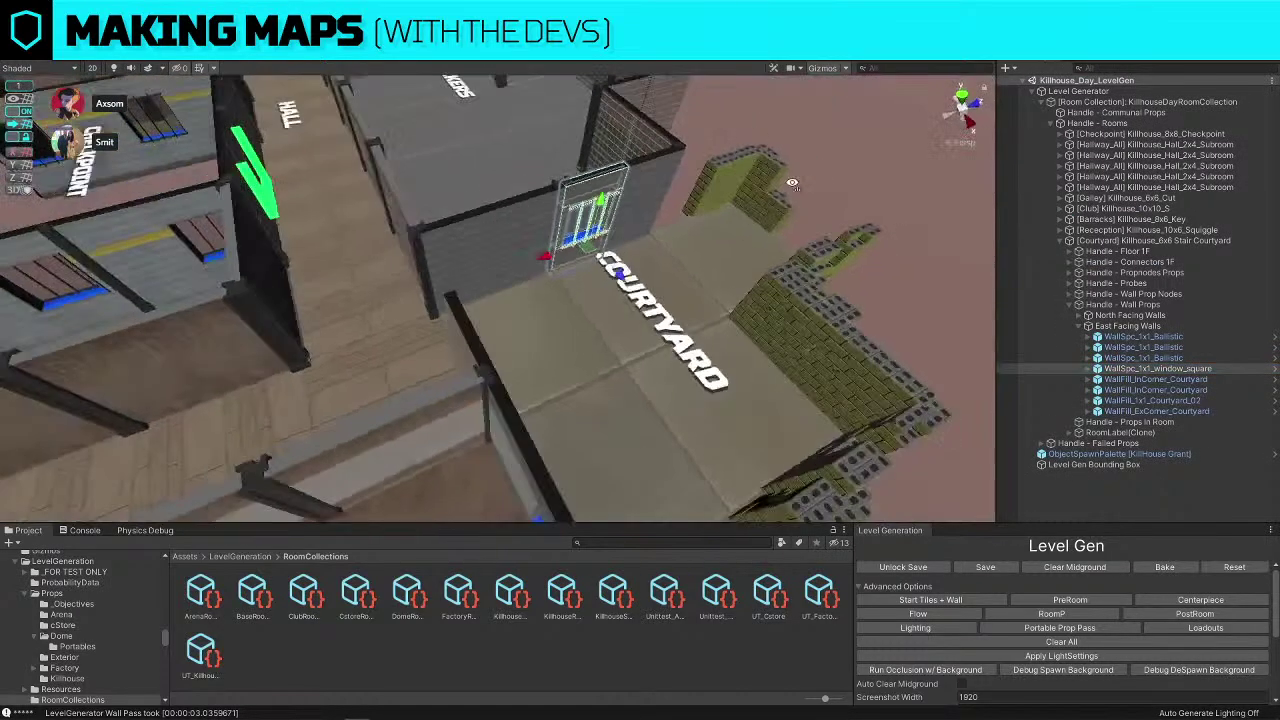
pyautogui.click(788, 176)
pyautogui.moveTo(788, 176); pyautogui.dragTo(898, 342, button='right')
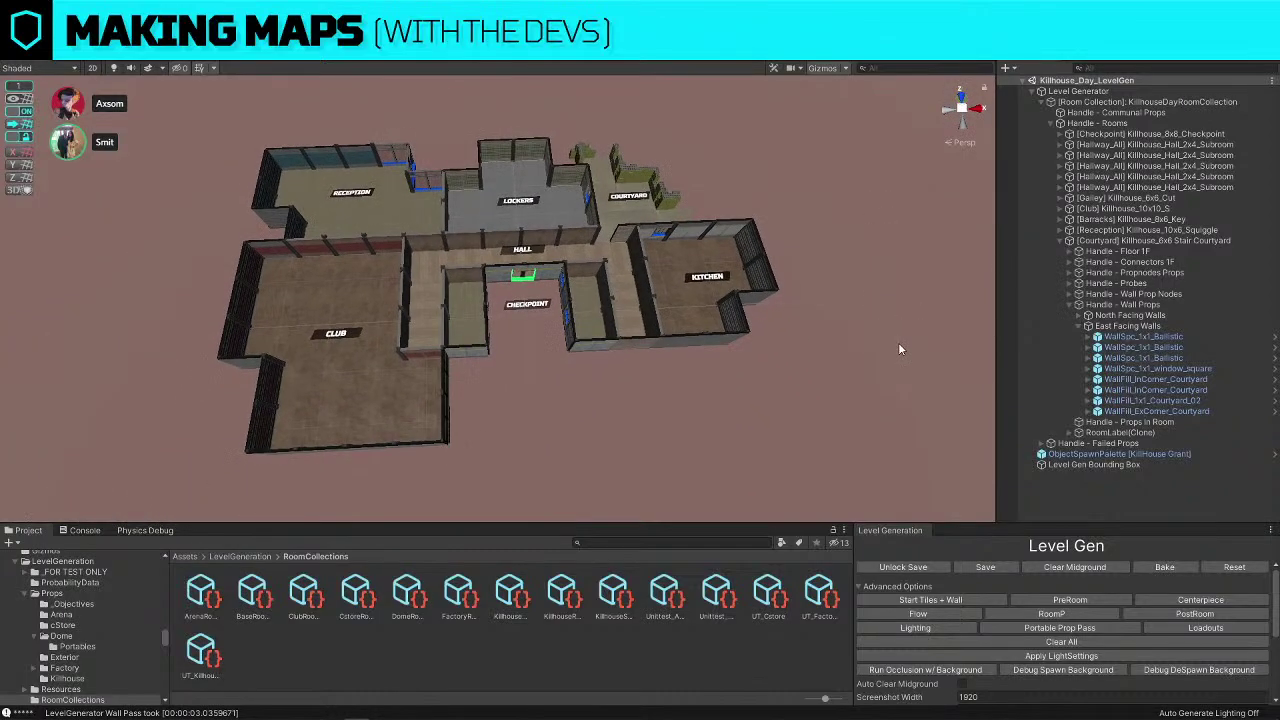
pyautogui.click(955, 602)
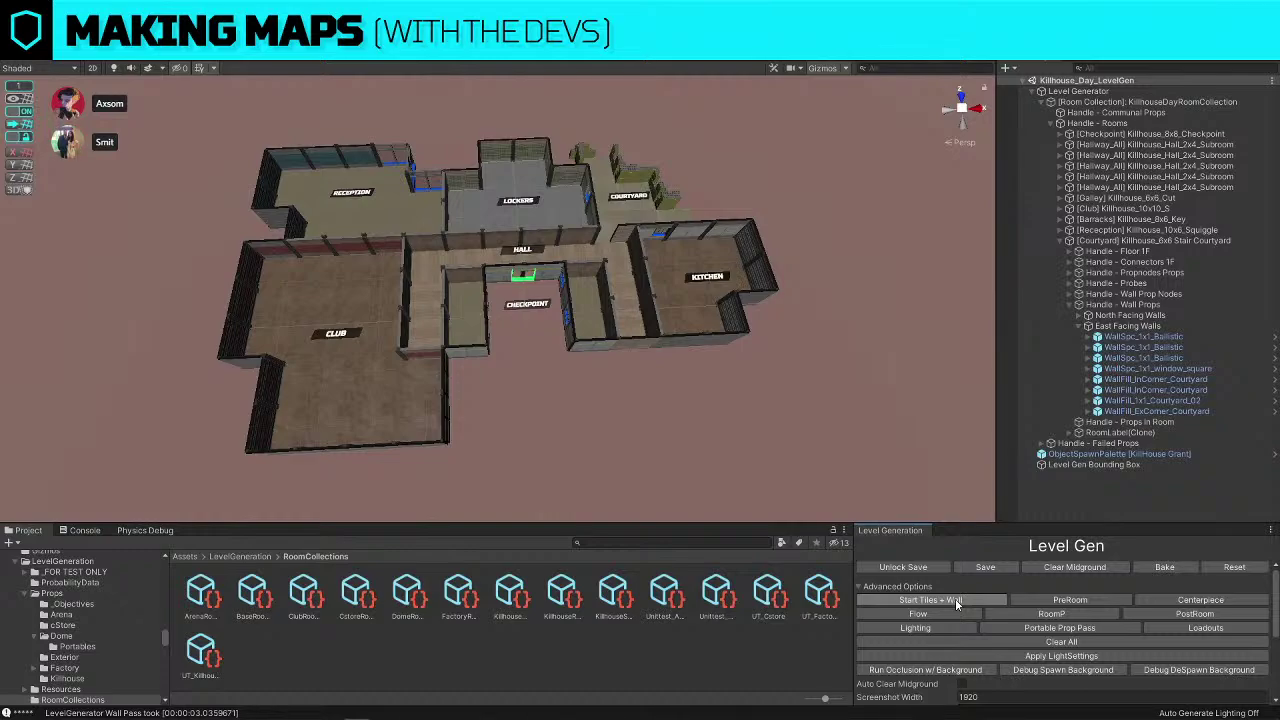
pyautogui.press('w')
pyautogui.moveTo(768, 418); pyautogui.dragTo(718, 420, button='right')
pyautogui.press('s')
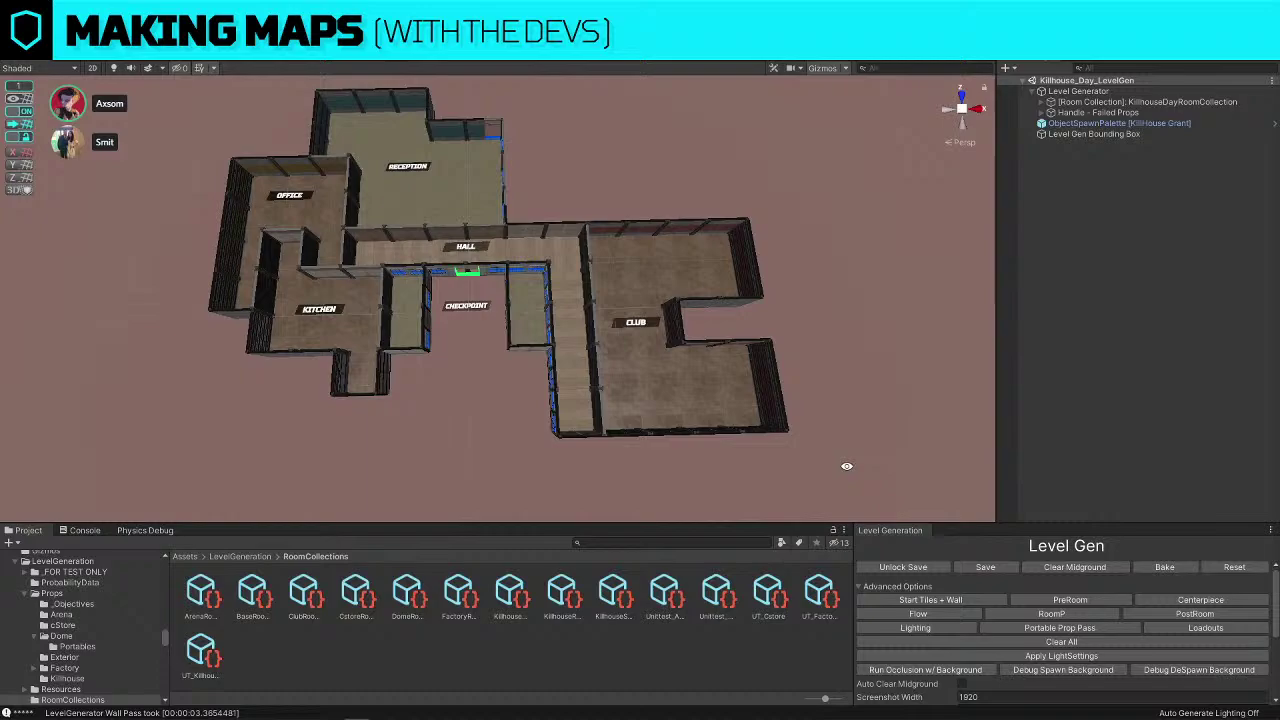
# Rerun the Start Tiles + Wall pass for another room arrangement and select the Level Generator object
pyautogui.click(925, 602)
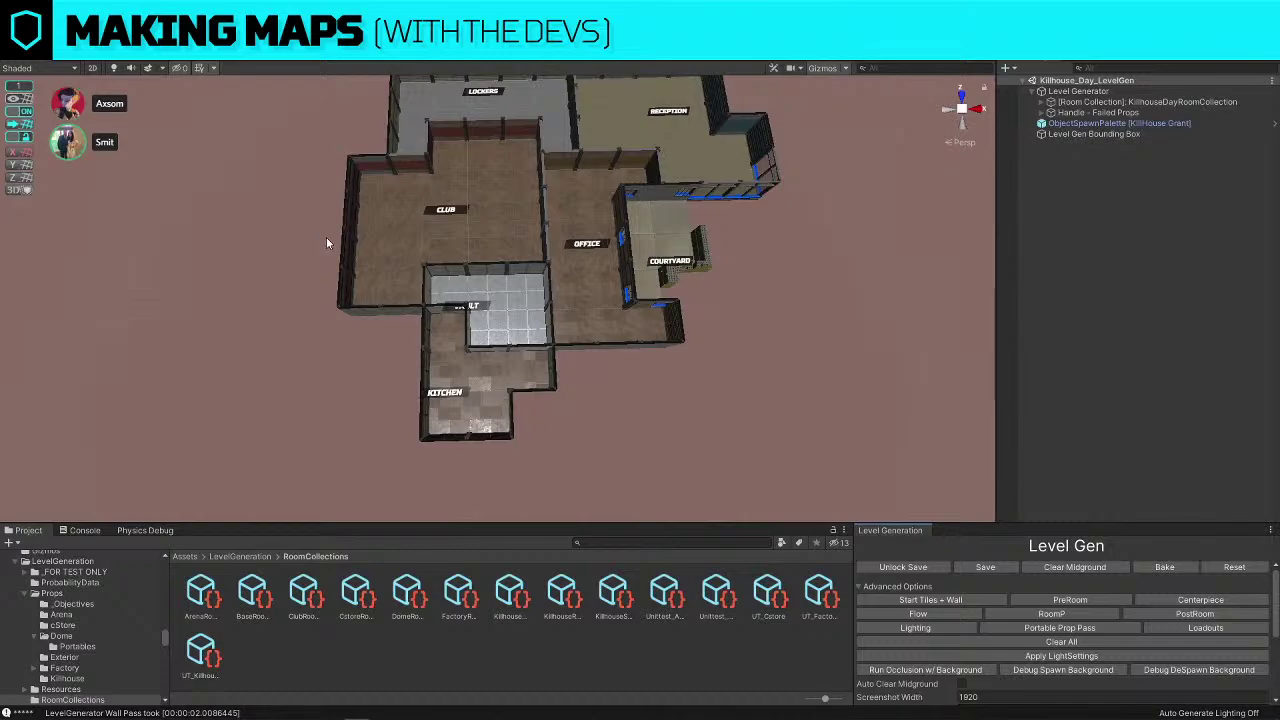
pyautogui.keyDown('alt'); pyautogui.moveTo(371, 127); pyautogui.dragTo(316, 309); pyautogui.keyUp('alt')
pyautogui.moveTo(316, 309); pyautogui.dragTo(735, 270, button='right')
pyautogui.click(1119, 91)
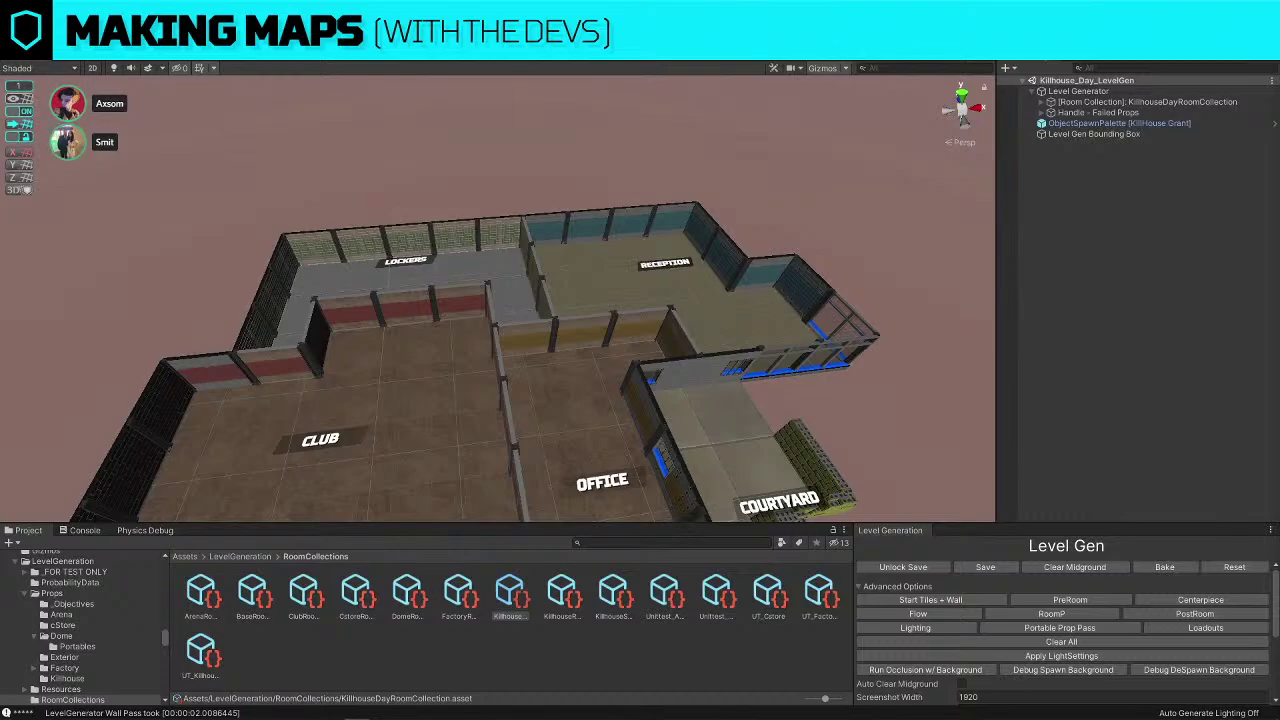
# Examine the generated layout's reception, lockers, kitchen, club and office from several angles
pyautogui.moveTo(860, 268); pyautogui.dragTo(826, 391, button='right')
pyautogui.scroll(-5, 826, 391)
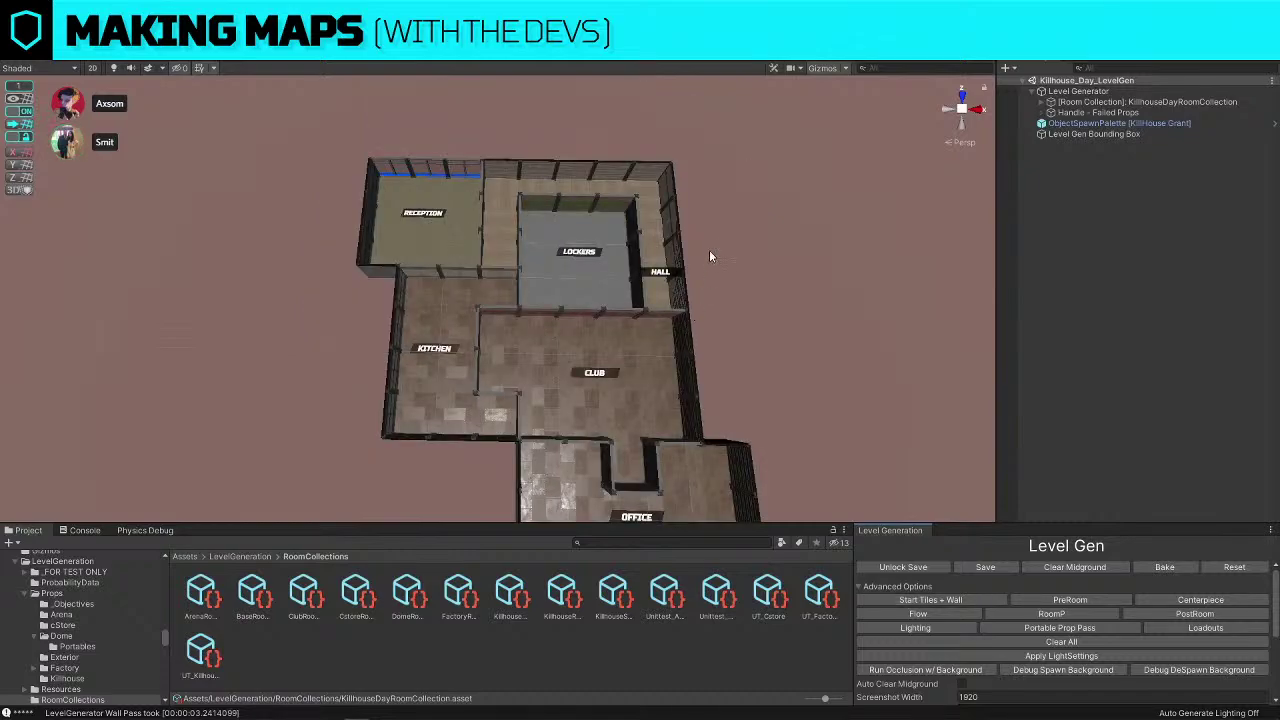
pyautogui.moveTo(710, 251); pyautogui.dragTo(763, 247, button='right')
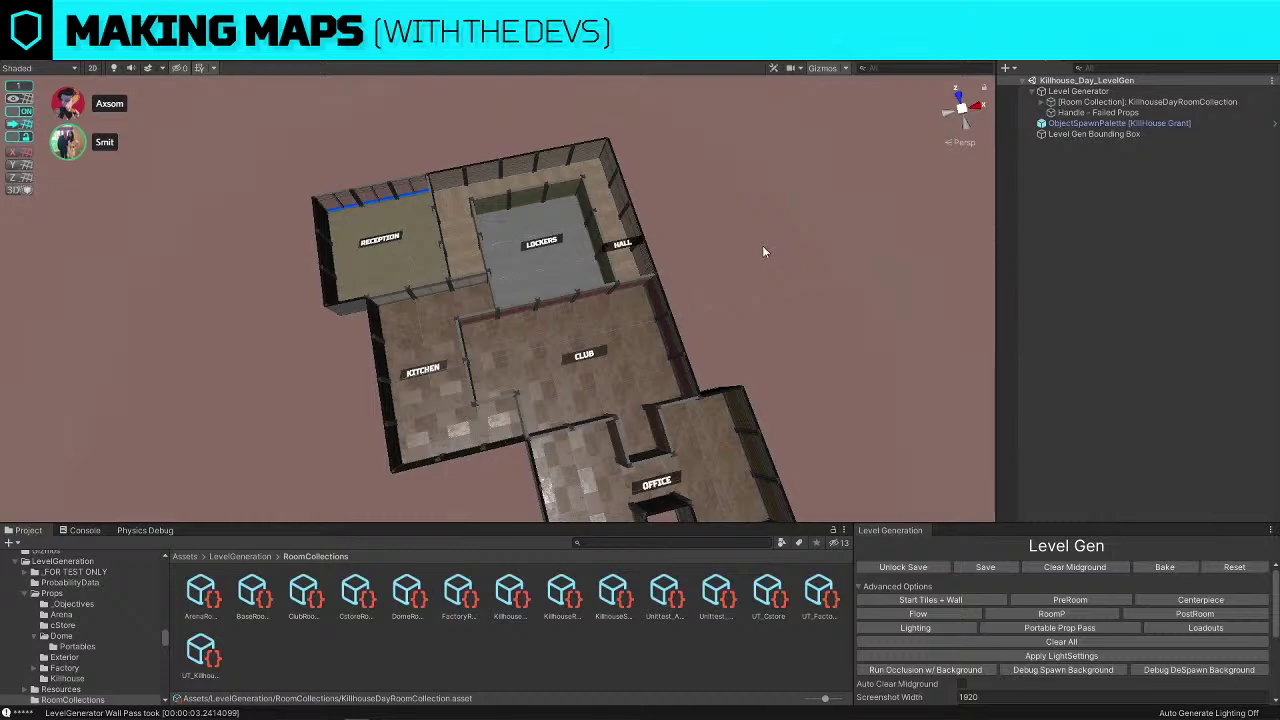
pyautogui.moveTo(754, 237); pyautogui.dragTo(515, 175, button='right')
pyautogui.press('w')
pyautogui.press('d')
pyautogui.keyDown('alt'); pyautogui.moveTo(503, 320); pyautogui.dragTo(819, 284); pyautogui.keyUp('alt')
pyautogui.moveTo(526, 254); pyautogui.dragTo(752, 372, button='right')
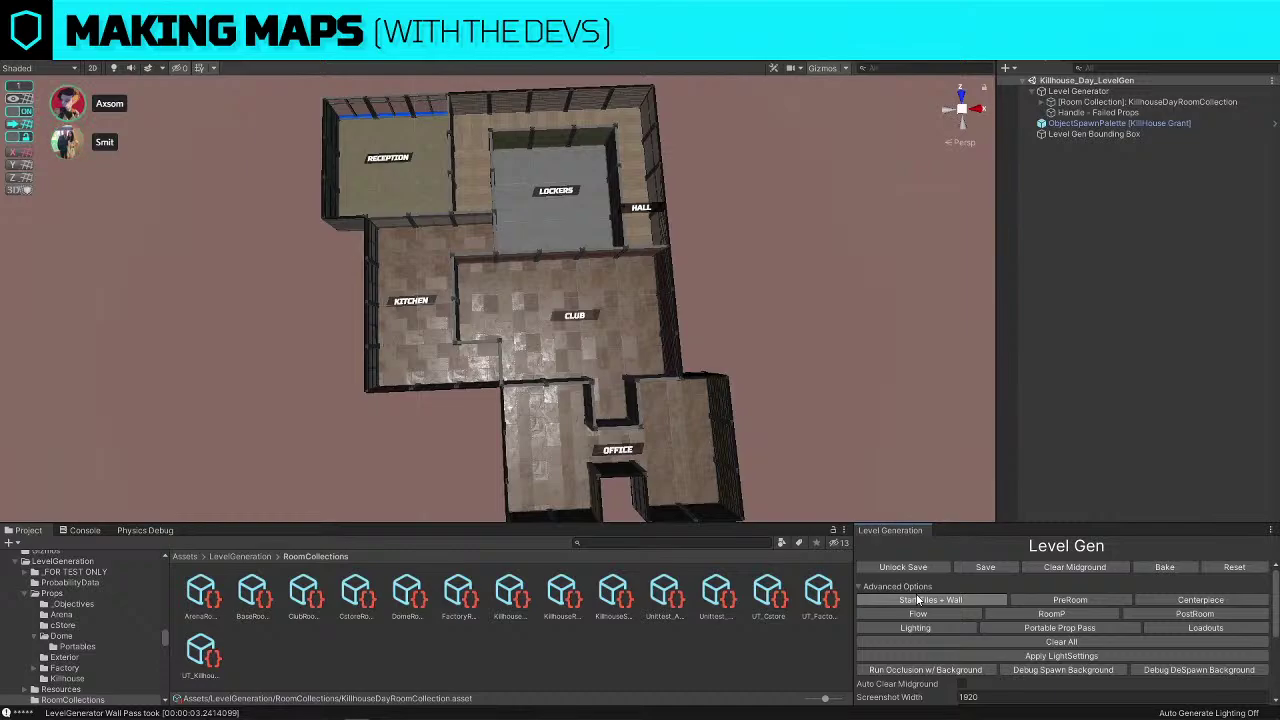
# Generate another layout with Start Tiles + Wall and locate the KillhouseDayRoomCollection asset used by the Level Generator
pyautogui.click(918, 600)
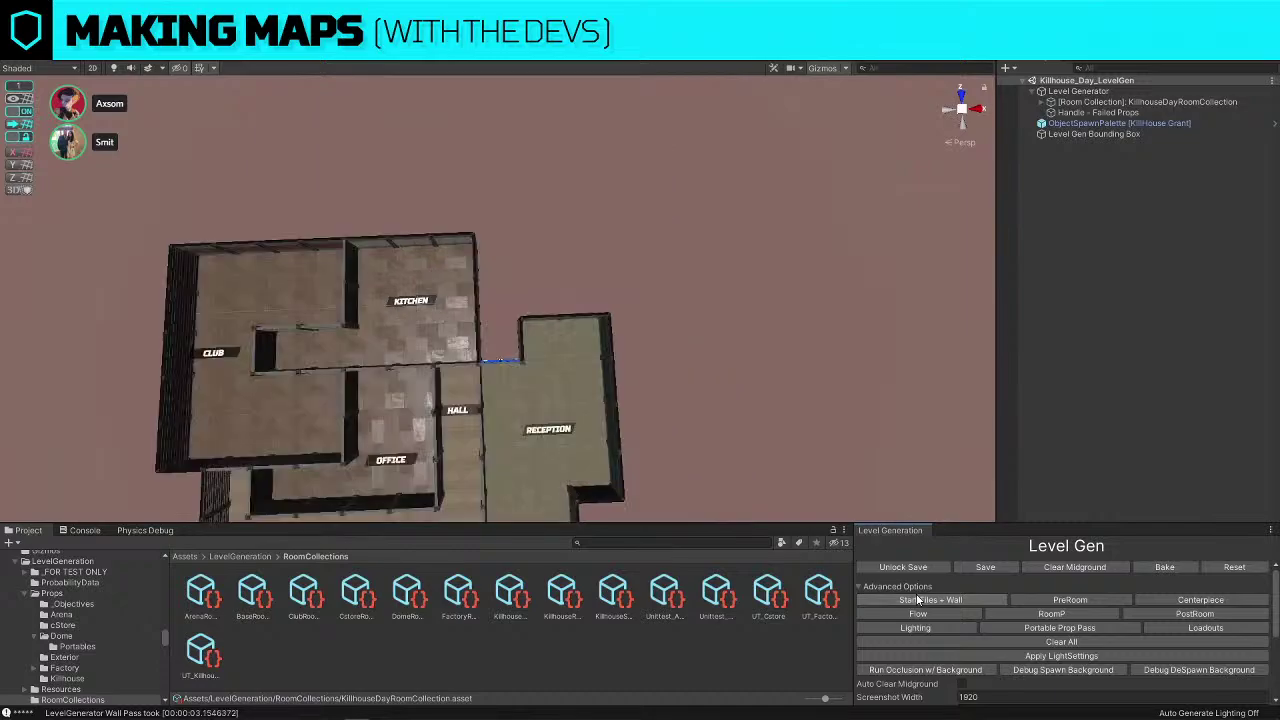
pyautogui.moveTo(612, 323); pyautogui.dragTo(600, 285, button='right')
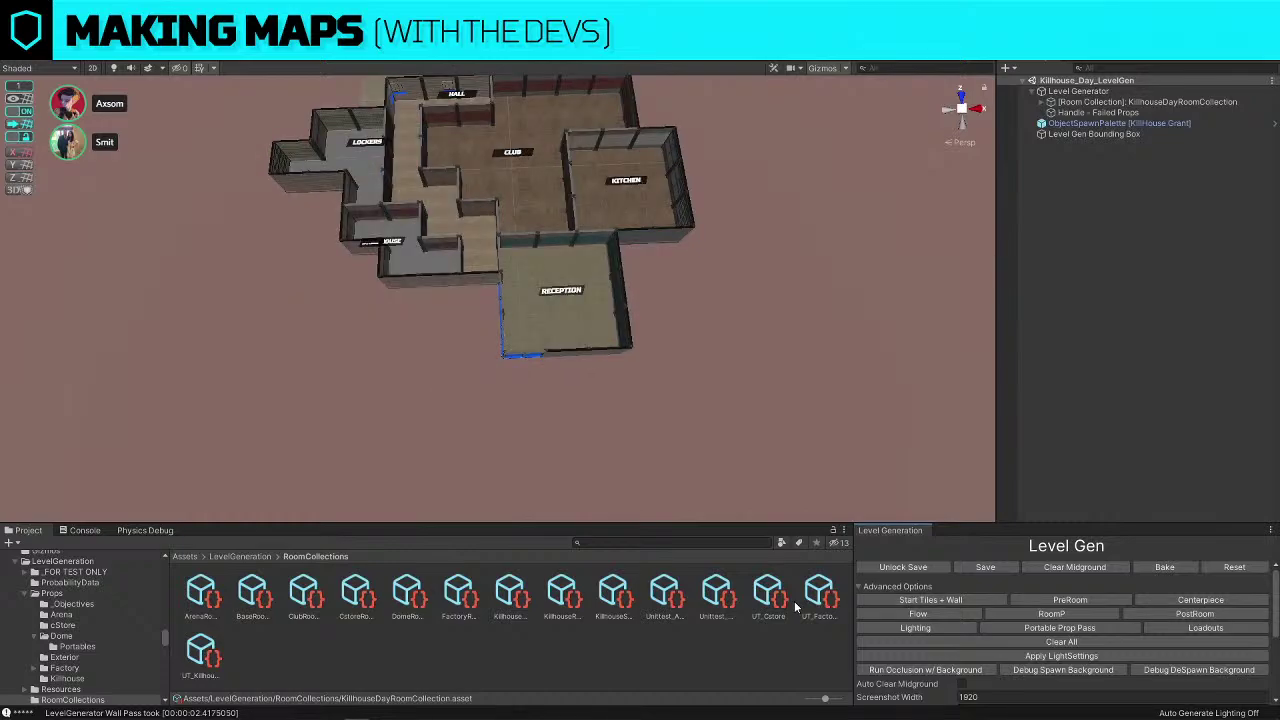
pyautogui.click(1078, 91)
pyautogui.click(510, 596)
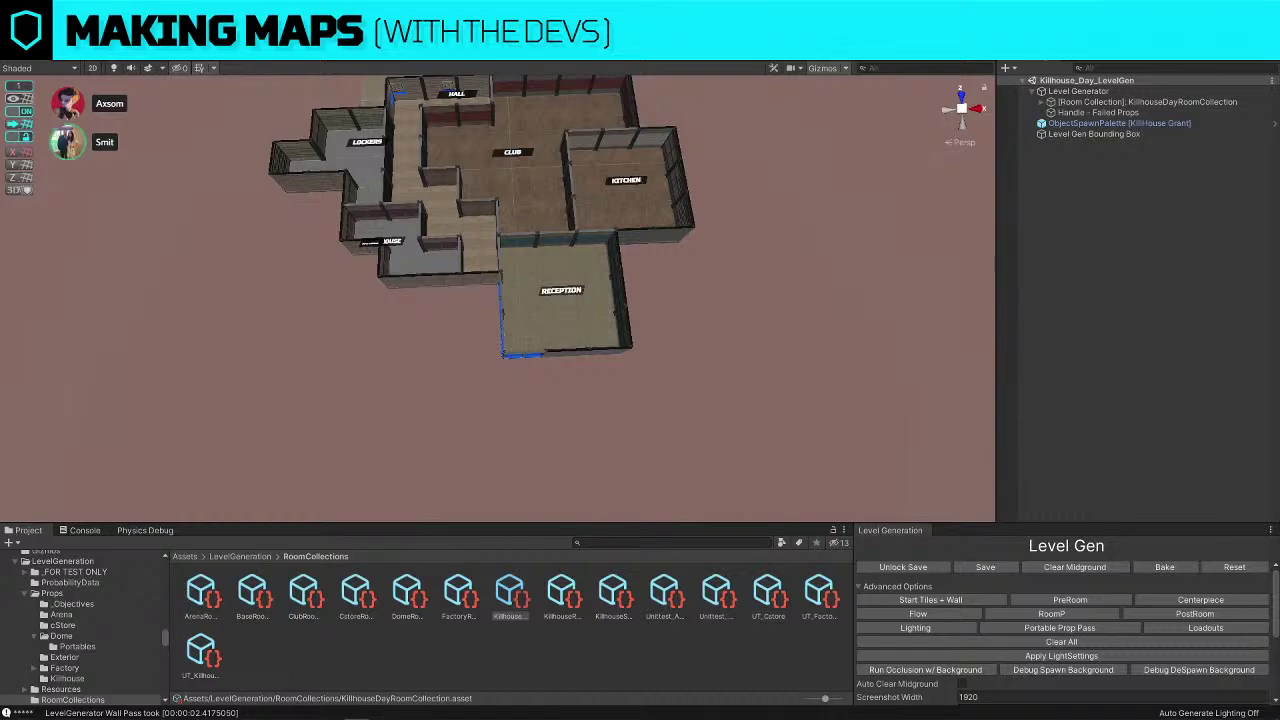
# Generate a fresh Killhouse room layout with the Start Tiles + Wall pass
pyautogui.click(808, 338)
pyautogui.press('w')
pyautogui.moveTo(808, 338)
pyautogui.mouseDown(button='right')
pyautogui.moveTo(804, 221)
pyautogui.moveTo(806, 362)
pyautogui.mouseUp(button='right')
pyautogui.press('s')
pyautogui.click(954, 604)
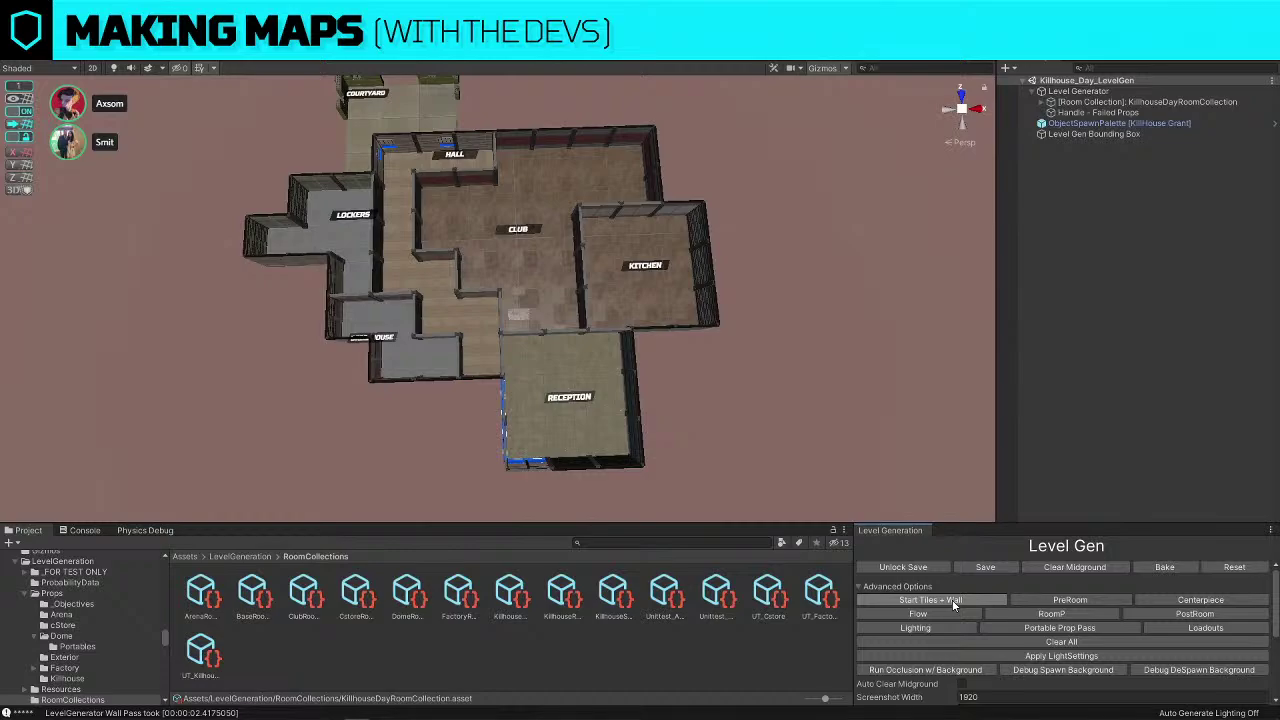
pyautogui.click(953, 604)
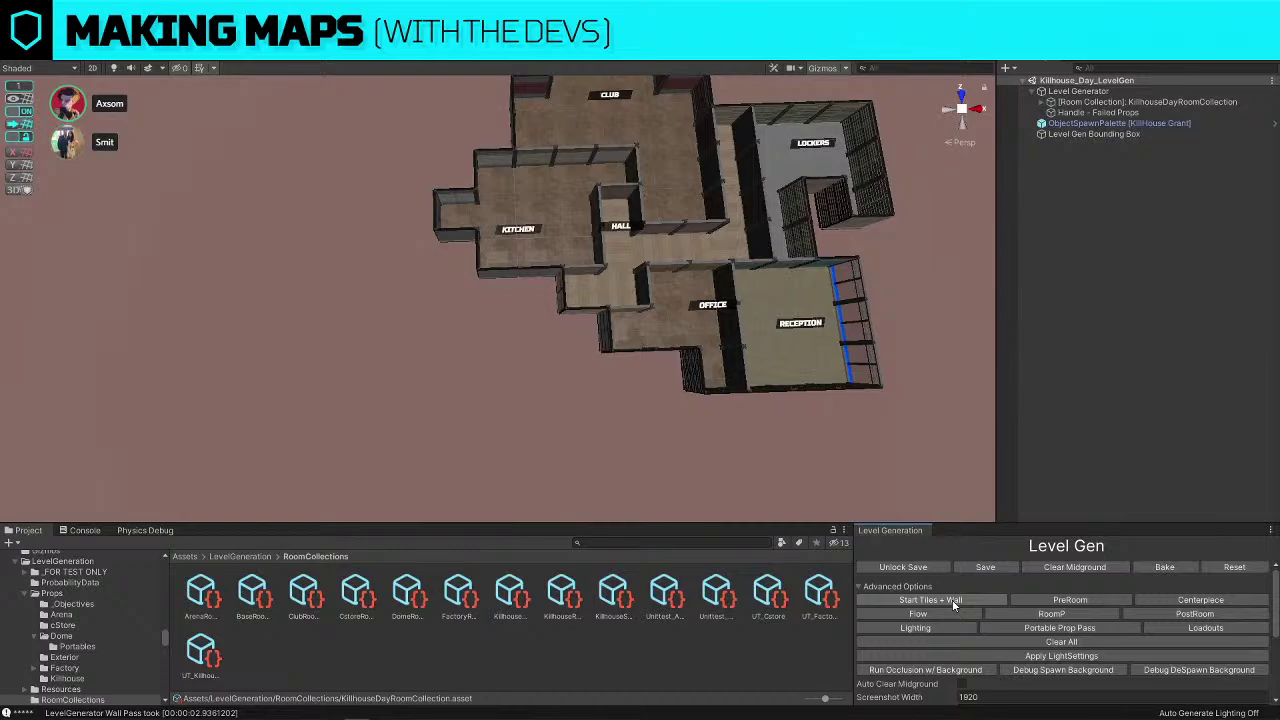
pyautogui.click(953, 604)
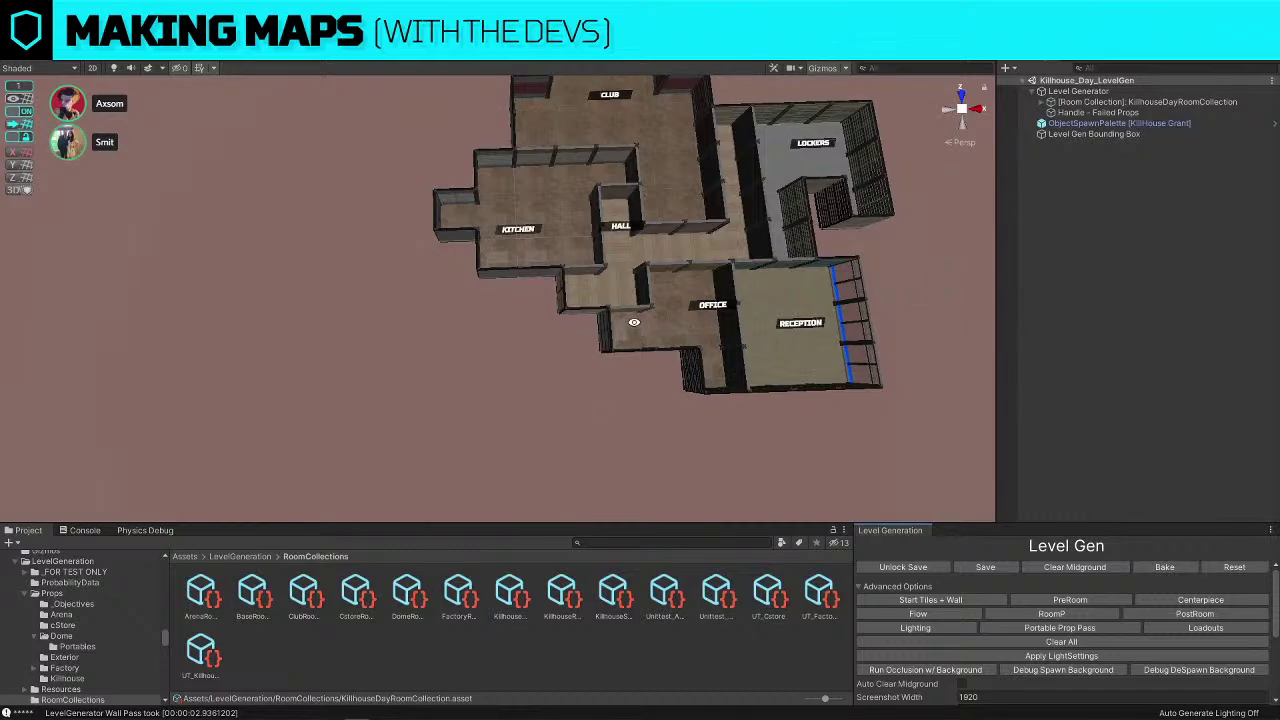
# Move the HALL room label out of the side hallway segment into the central hallway between the club and office
pyautogui.press('d')
pyautogui.moveTo(765, 264); pyautogui.dragTo(777, 223, button='right')
pyautogui.press('a')
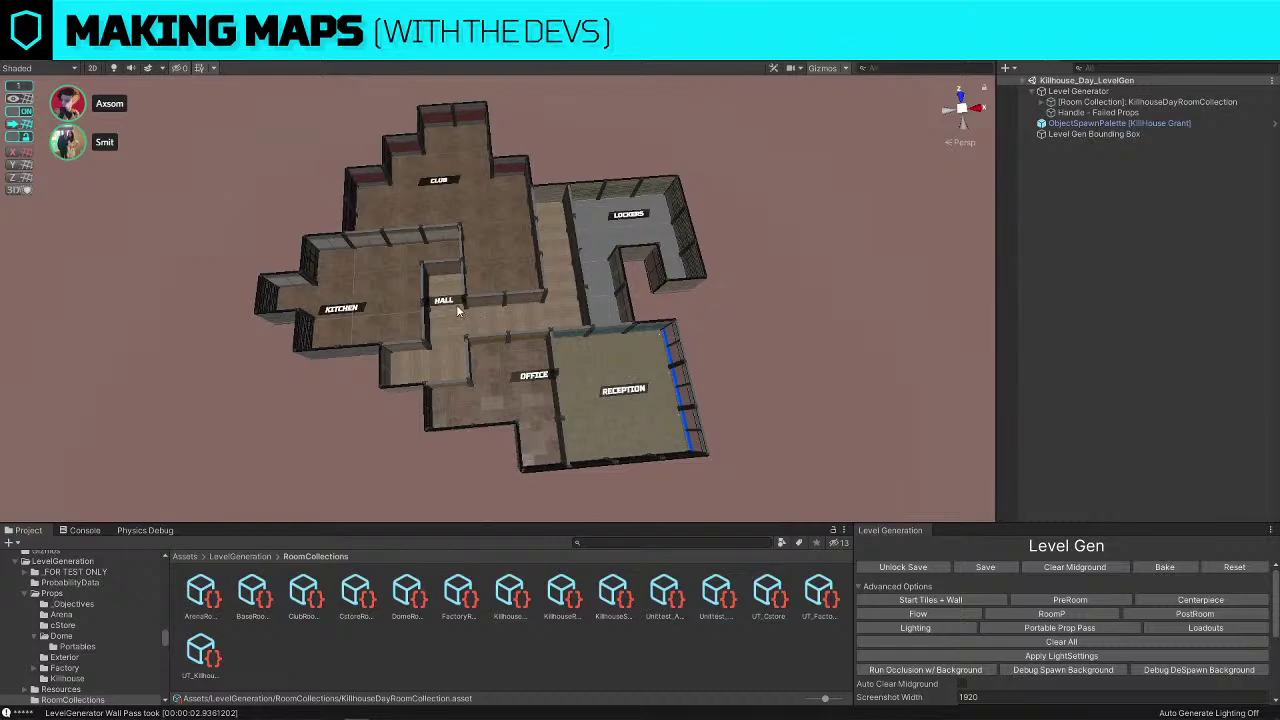
pyautogui.click(453, 304)
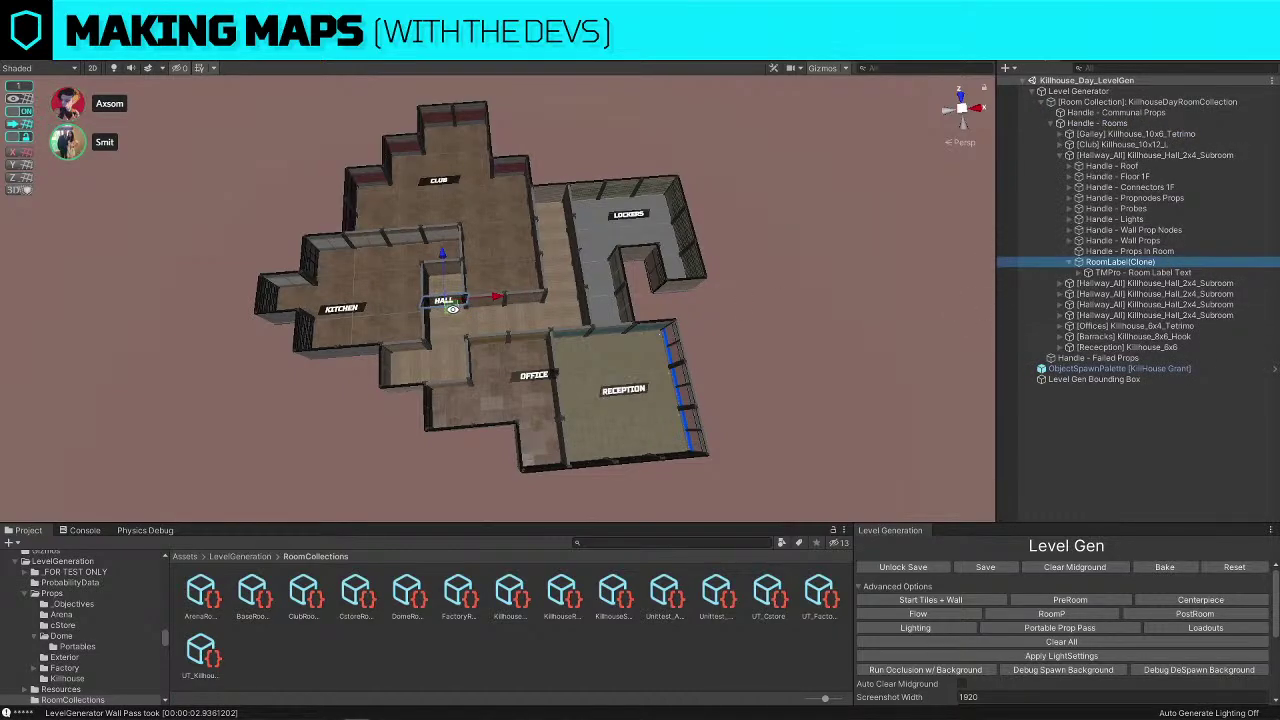
pyautogui.moveTo(452, 312); pyautogui.dragTo(513, 327)
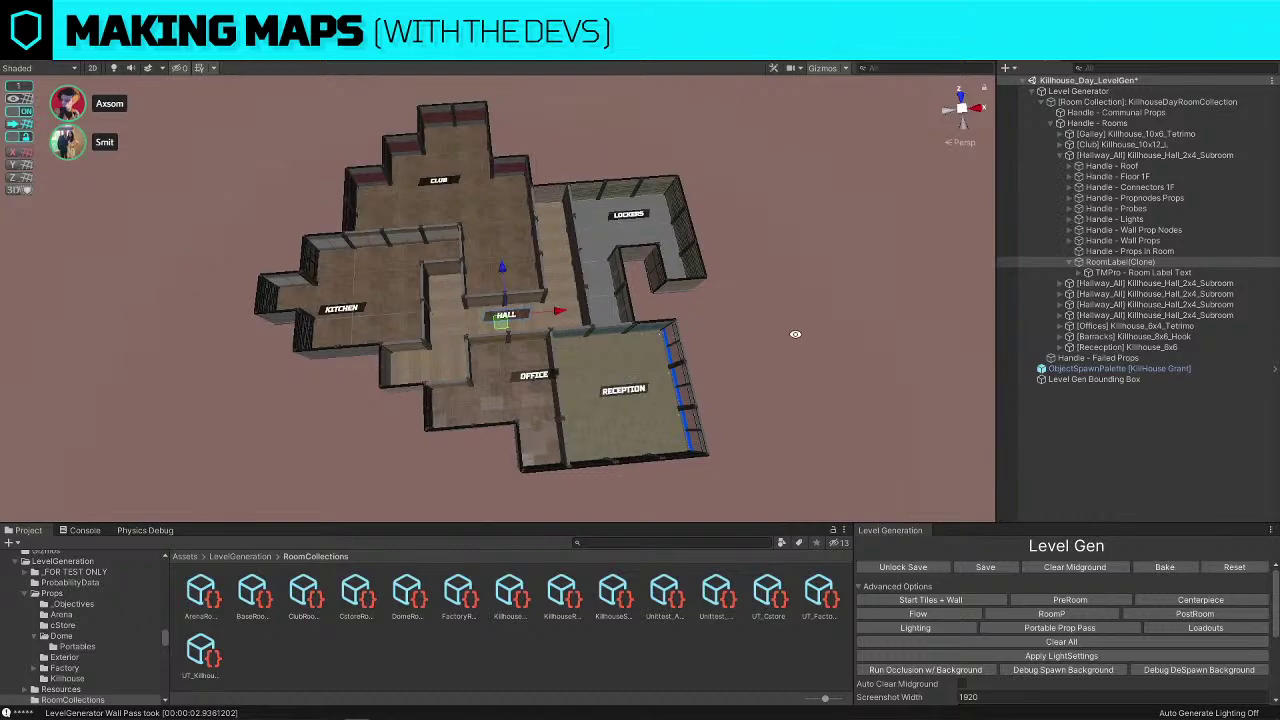
# Move the whole OFFICE room label away from the reception wall so it sits inside the office floor area
pyautogui.keyDown('alt'); pyautogui.moveTo(795, 334); pyautogui.dragTo(423, 215); pyautogui.keyUp('alt')
pyautogui.keyDown('alt'); pyautogui.scroll(5, 812, 325); pyautogui.keyUp('alt')
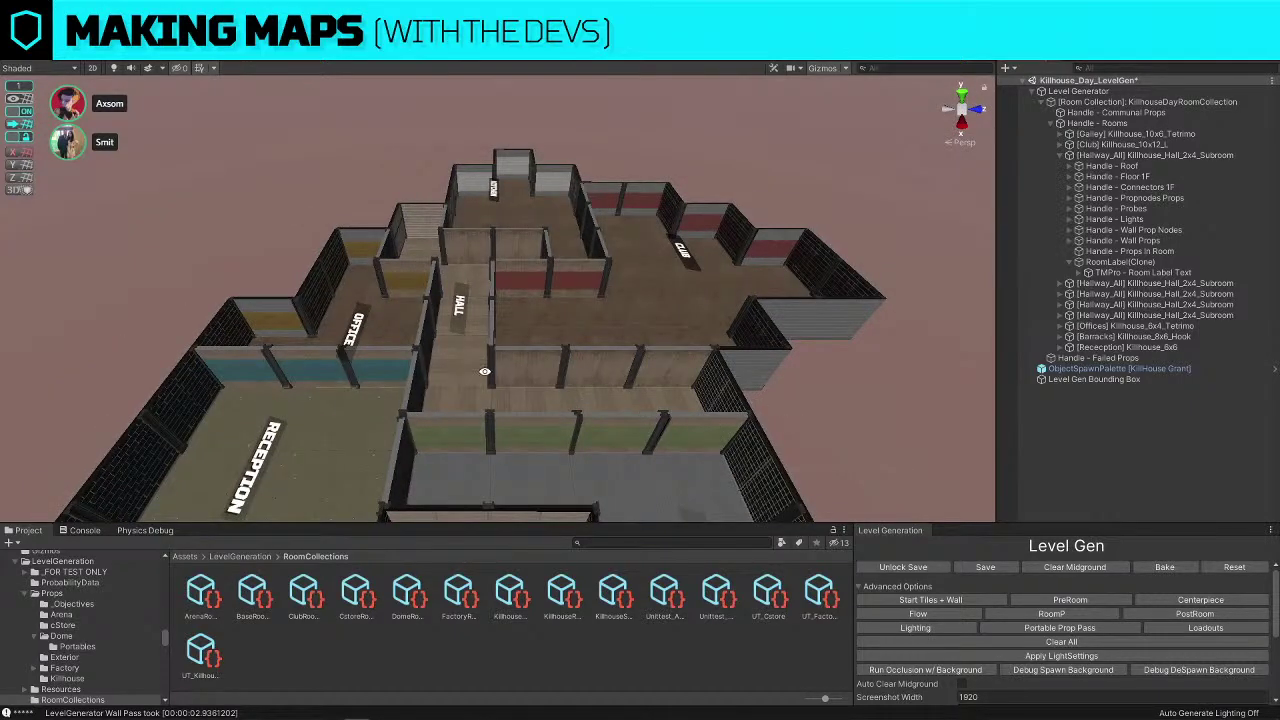
pyautogui.keyDown('alt'); pyautogui.moveTo(294, 282); pyautogui.dragTo(643, 391); pyautogui.keyUp('alt')
pyautogui.keyDown('alt'); pyautogui.scroll(-4, 606, 363); pyautogui.keyUp('alt')
pyautogui.keyDown('alt'); pyautogui.scroll(-1, 643, 391); pyautogui.keyUp('alt')
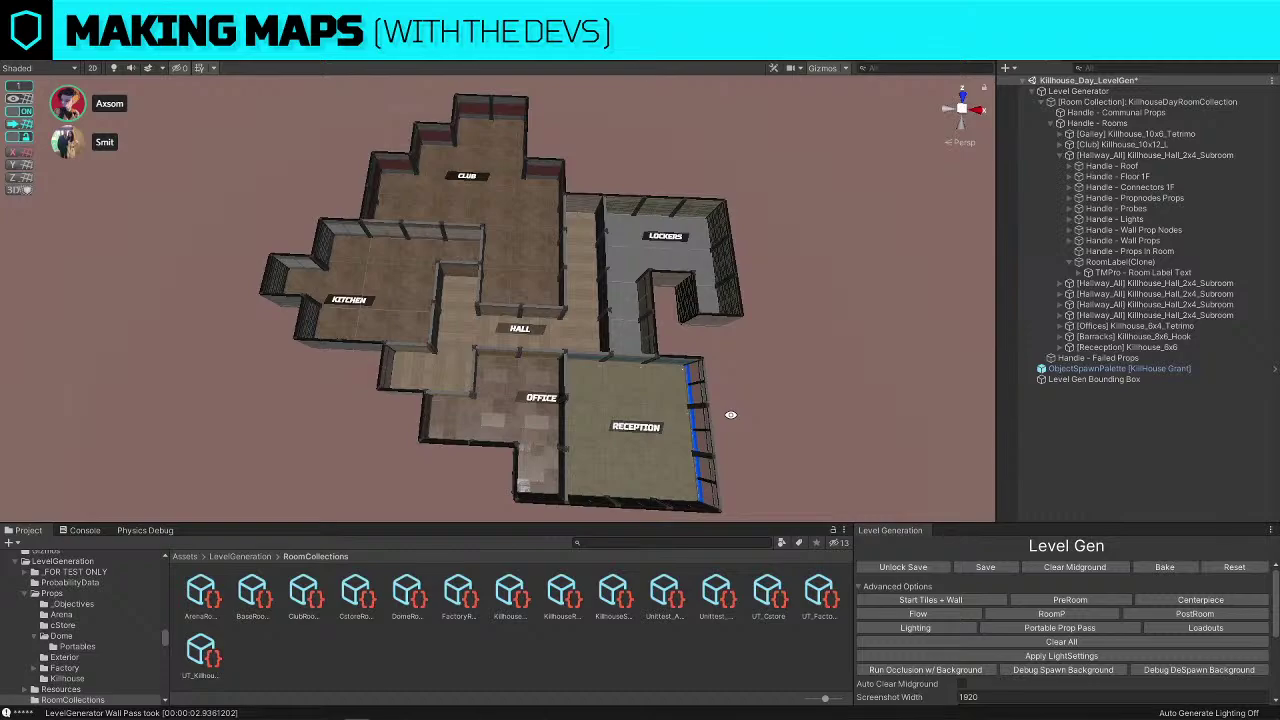
pyautogui.keyDown('alt'); pyautogui.moveTo(729, 376); pyautogui.dragTo(729, 392); pyautogui.keyUp('alt')
pyautogui.click(545, 378)
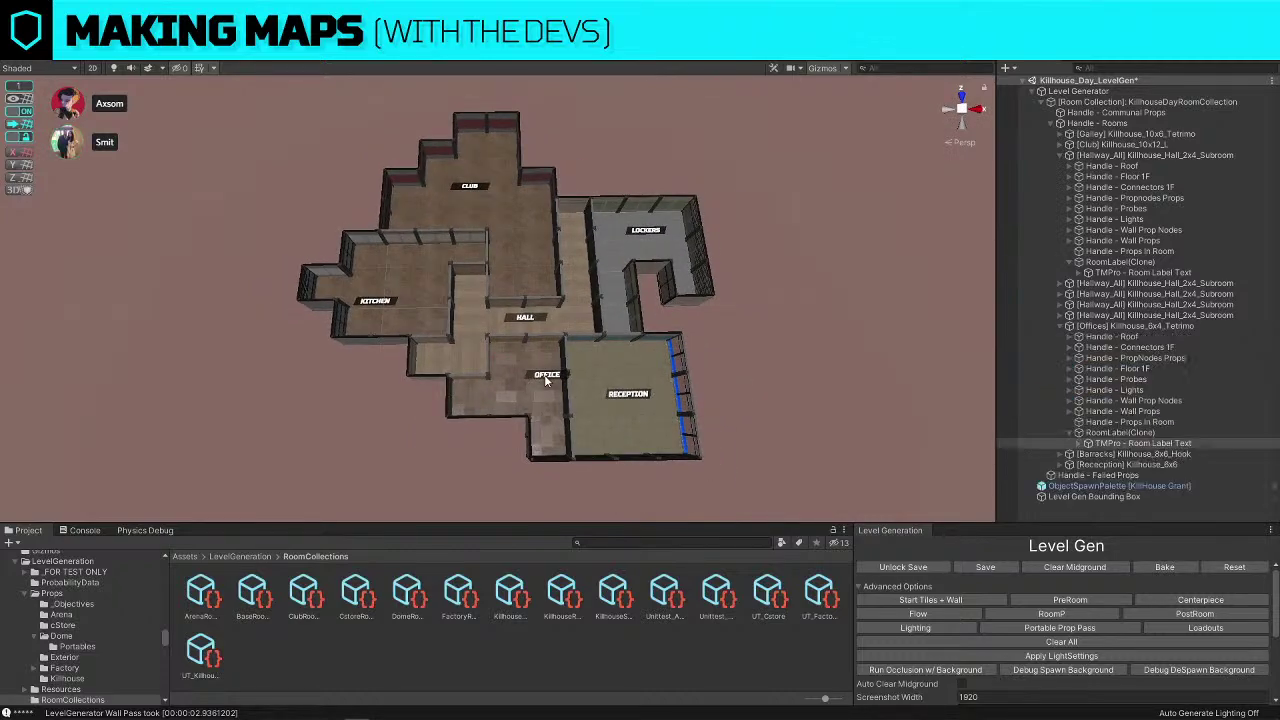
pyautogui.click(1130, 433)
pyautogui.moveTo(545, 385); pyautogui.dragTo(527, 390)
# Deselect the room label and set the grid snap value to 2 in the snap settings
pyautogui.click(824, 382)
pyautogui.click(213, 67)
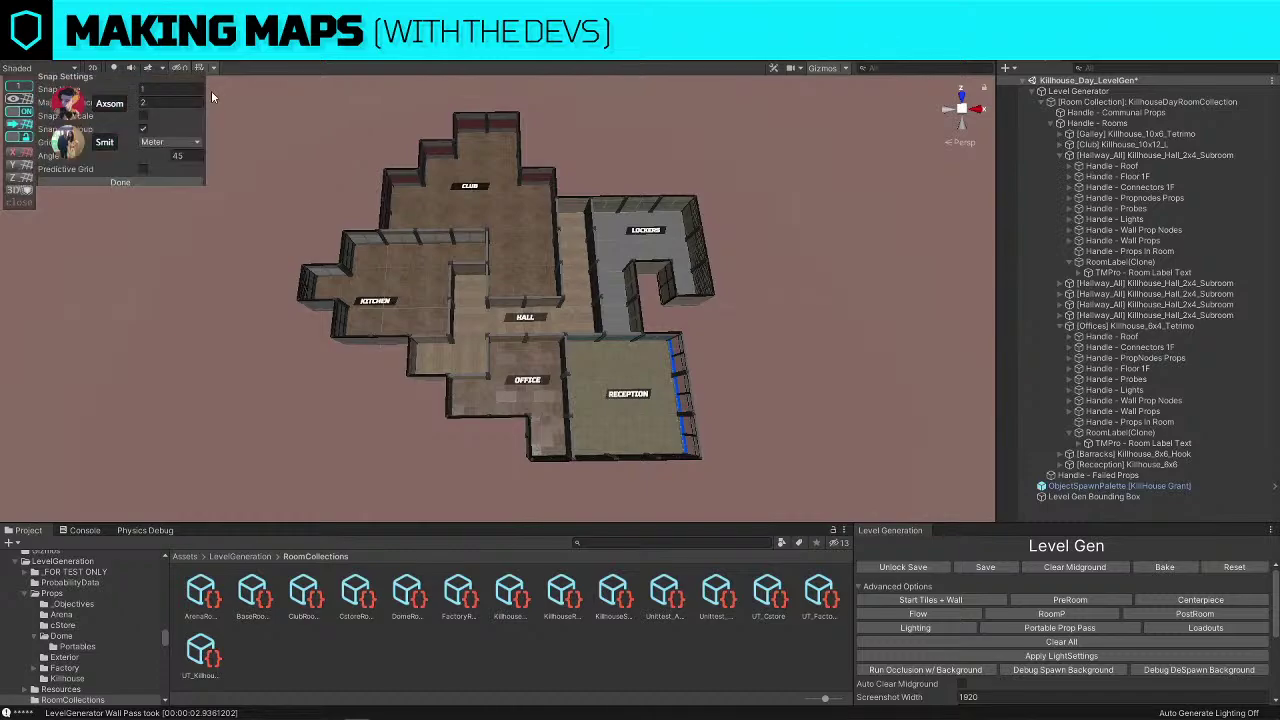
pyautogui.click(170, 181)
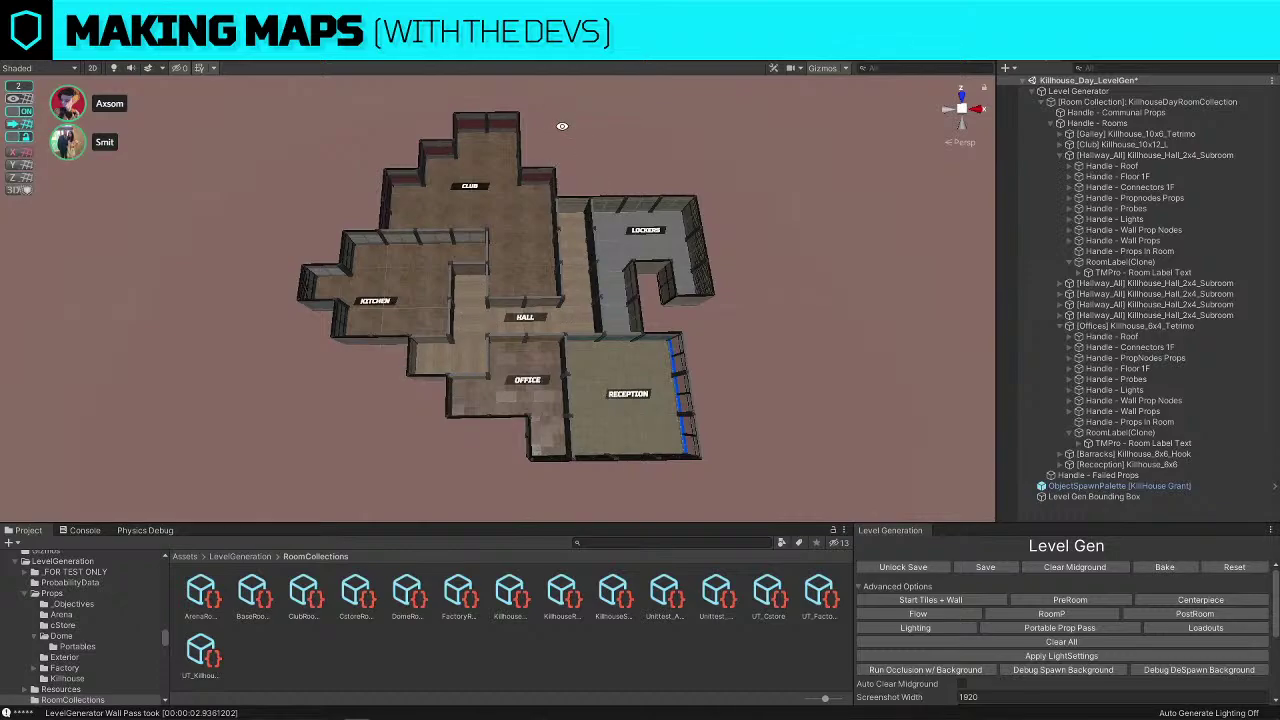
# Mark the hallway junction with straight red lines on a screen capture of the level, and discard the capture
pyautogui.press('Print')
pyautogui.moveTo(285, 73)
pyautogui.mouseDown()
pyautogui.moveTo(480, 282)
pyautogui.moveTo(861, 515)
pyautogui.mouseUp()
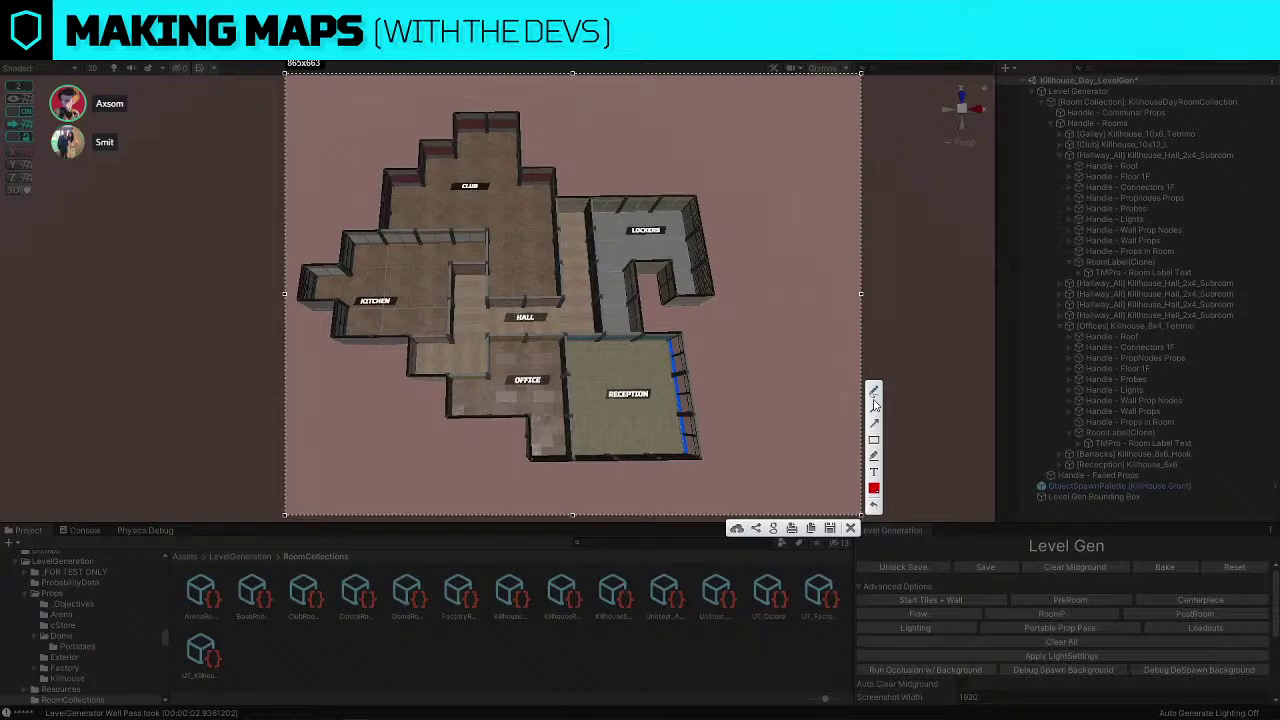
pyautogui.moveTo(563, 83); pyautogui.dragTo(583, 491)
pyautogui.hotkey('ctrl', 'z')
pyautogui.moveTo(566, 81)
pyautogui.mouseDown()
pyautogui.moveTo(573, 324)
pyautogui.moveTo(784, 322)
pyautogui.mouseUp()
pyautogui.hotkey('ctrl', 'z')
pyautogui.hotkey('ctrl', 'z')
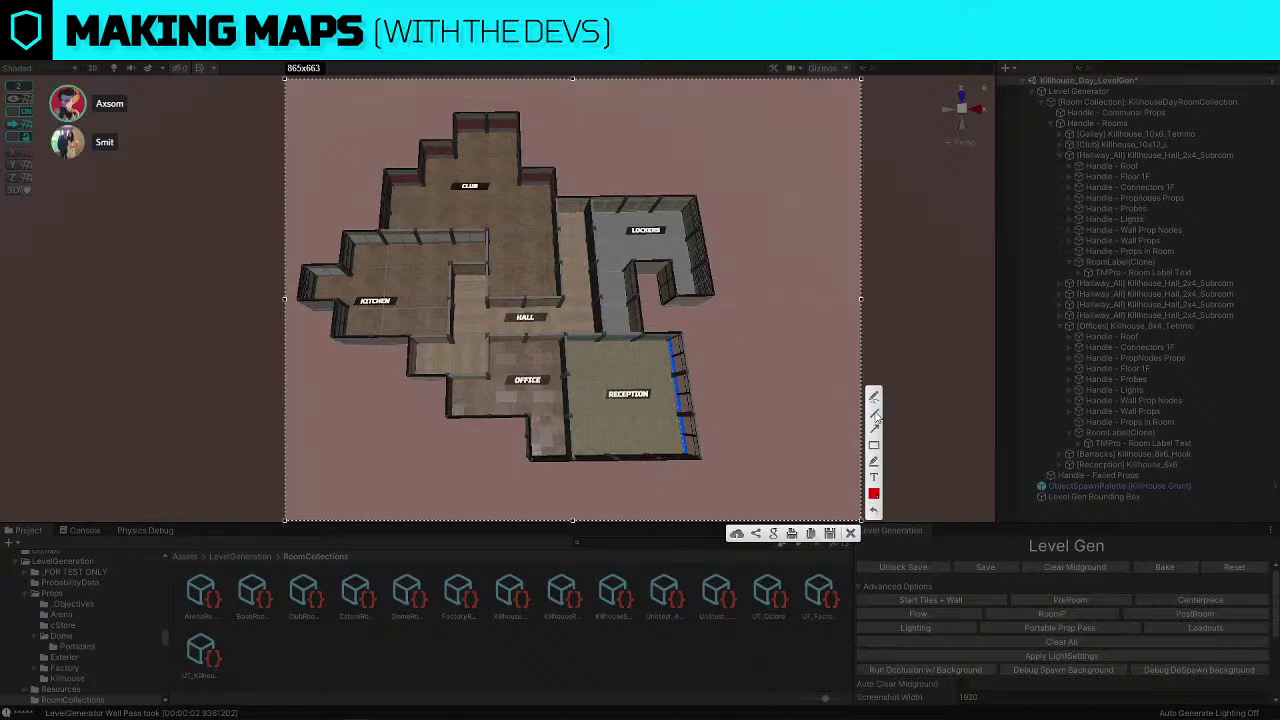
pyautogui.moveTo(566, 150)
pyautogui.mouseDown()
pyautogui.moveTo(574, 320)
pyautogui.moveTo(551, 322)
pyautogui.moveTo(633, 326)
pyautogui.mouseUp()
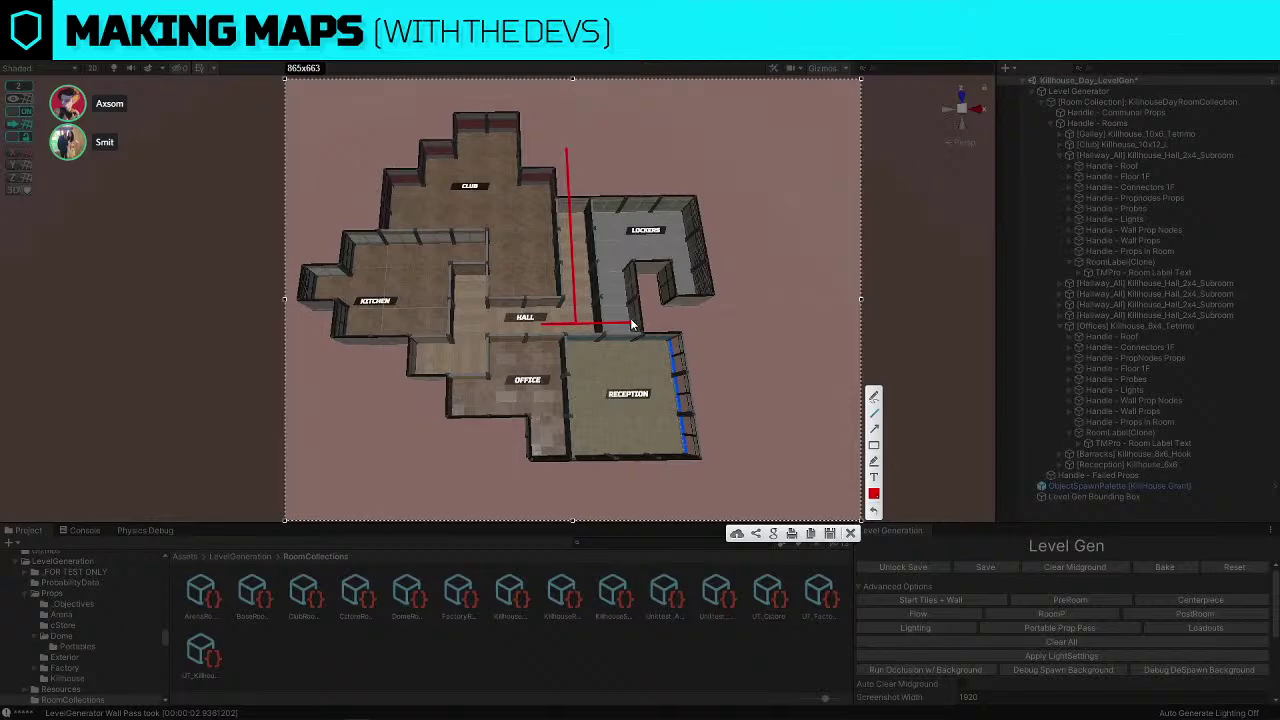
pyautogui.click(850, 533)
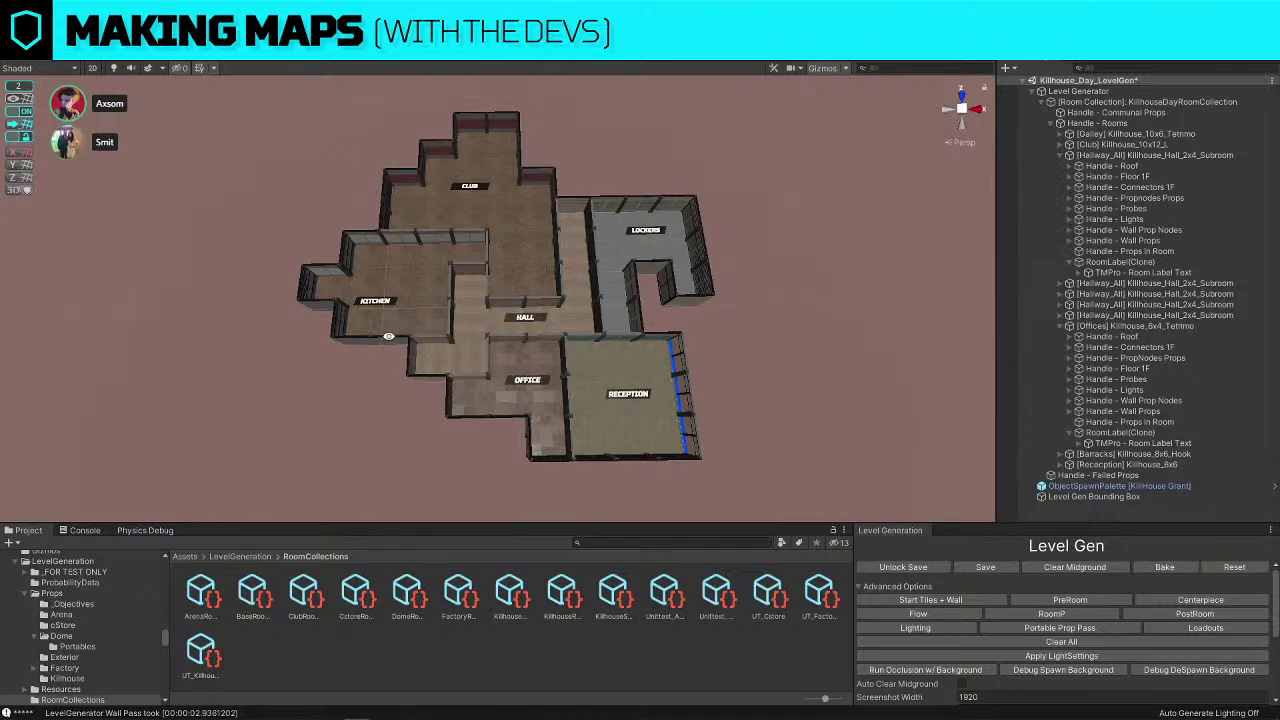
pyautogui.moveTo(716, 276); pyautogui.dragTo(583, 246, button='right')
pyautogui.scroll(10, 440, 235)
pyautogui.keyDown('alt'); pyautogui.moveTo(583, 246); pyautogui.dragTo(700, 260); pyautogui.keyUp('alt')
pyautogui.scroll(-10, 700, 260)
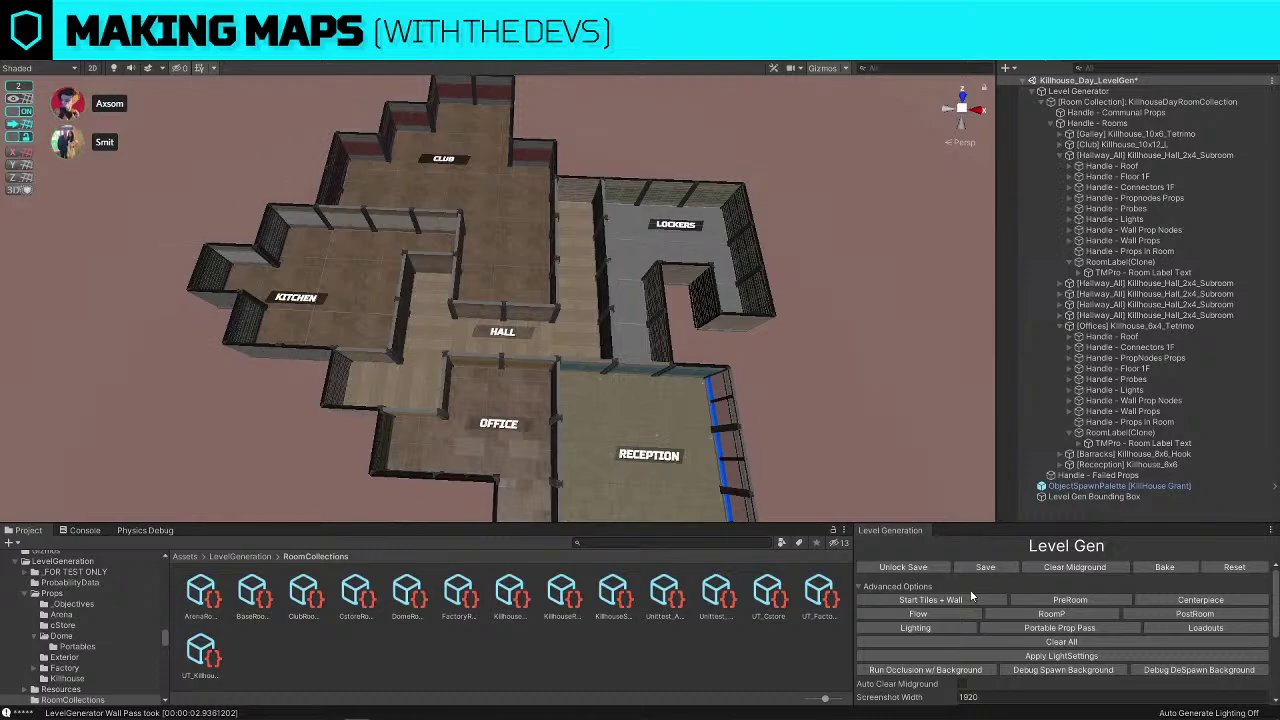
pyautogui.moveTo(540, 305)
pyautogui.keyDown('alt'); pyautogui.mouseDown()
pyautogui.moveTo(553, 313)
pyautogui.moveTo(543, 323)
pyautogui.mouseUp(); pyautogui.keyUp('alt')
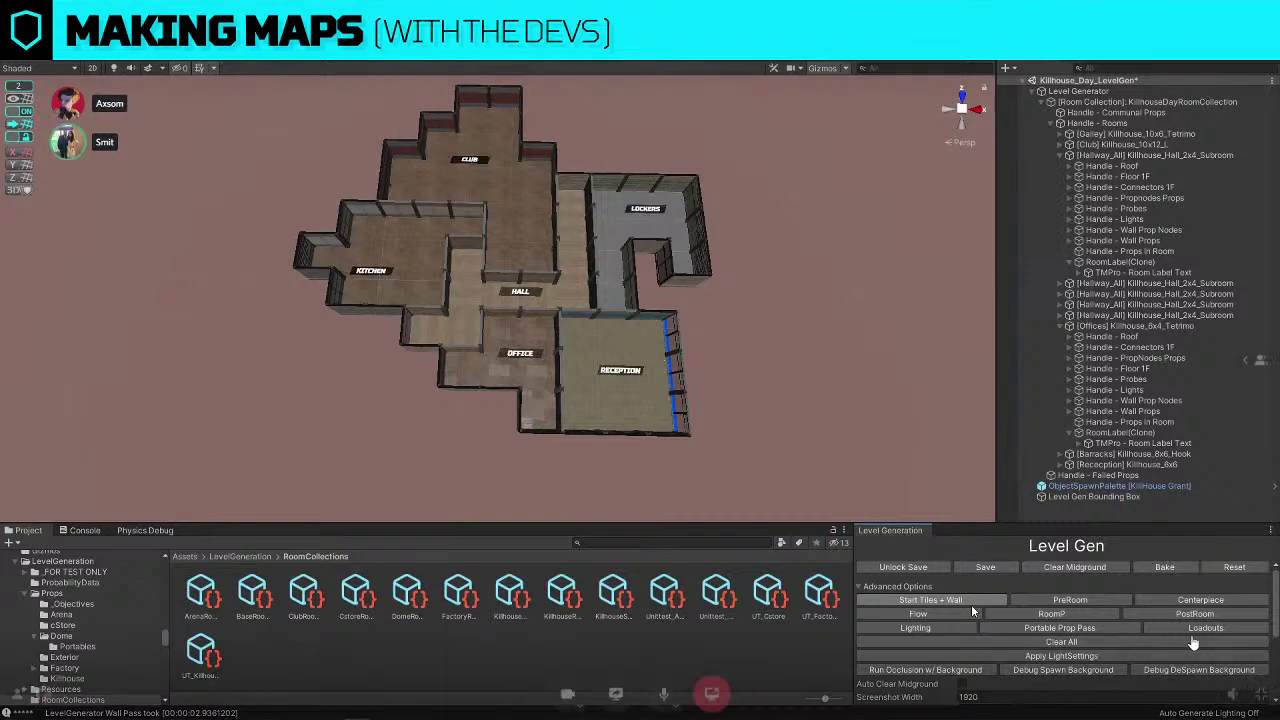
# Exit the full-screen stream in Discord and slightly lower the streaming participant's user volume in the on-air channel
pyautogui.click(1248, 690)
pyautogui.scroll(-5, 131, 396)
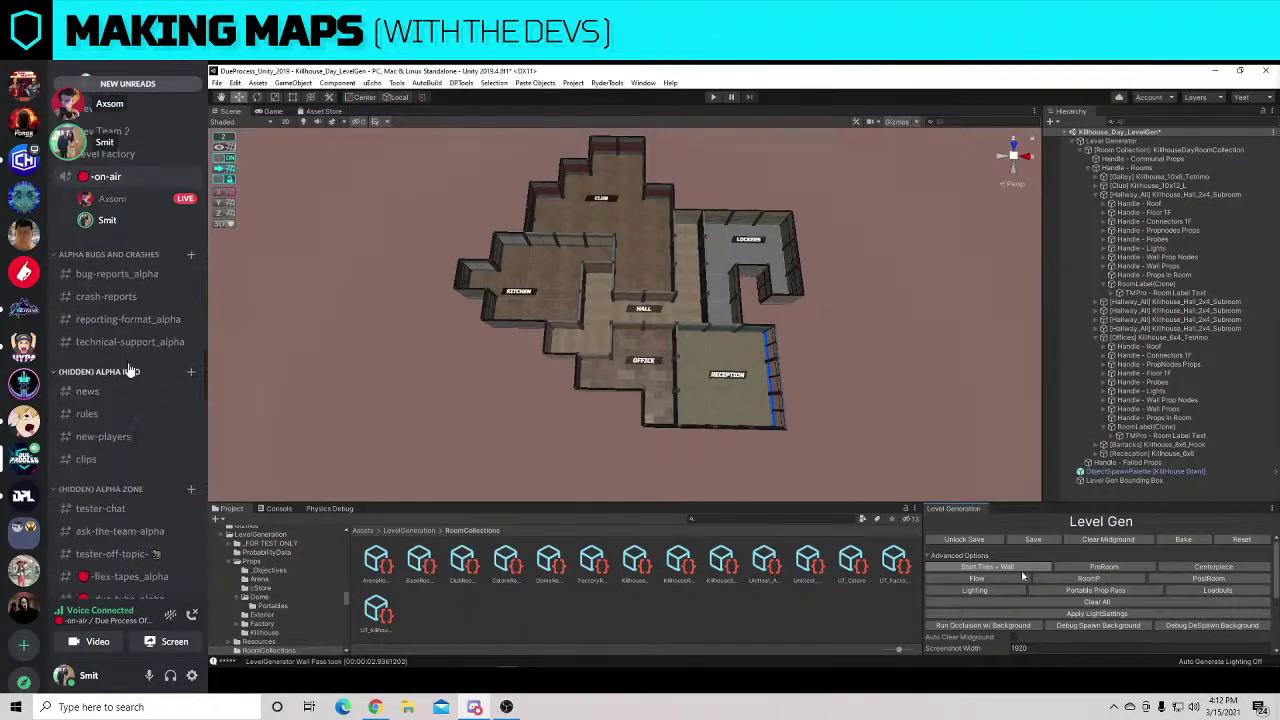
pyautogui.rightClick(143, 286)
pyautogui.moveTo(208, 333); pyautogui.dragTo(196, 334)
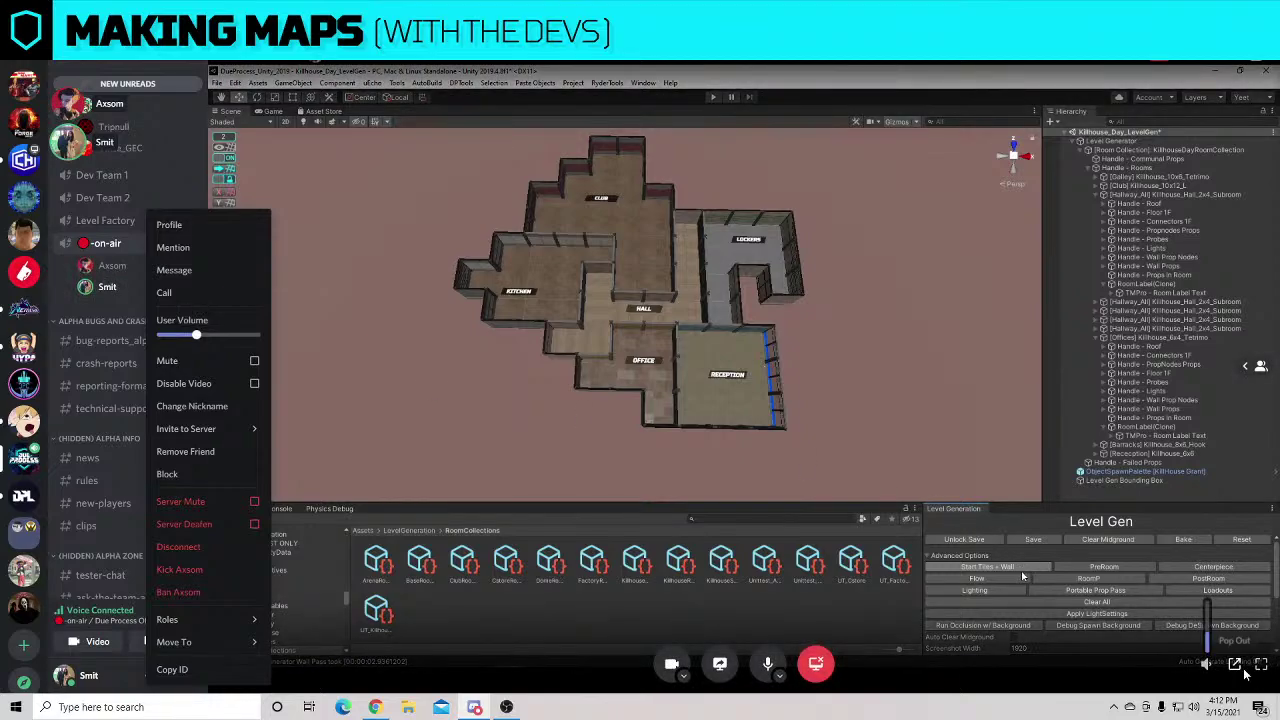
# Switch the Discord stream of the level editor back to full screen
pyautogui.click(1254, 665)
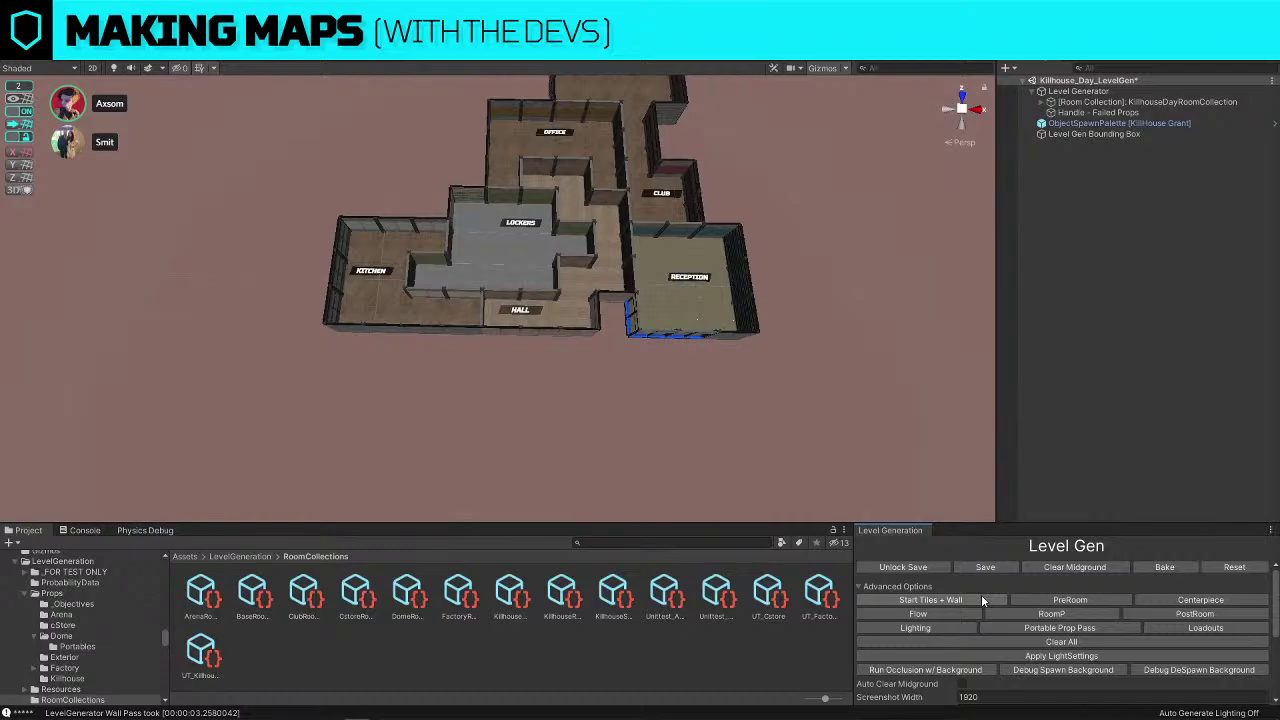
pyautogui.moveTo(591, 366); pyautogui.dragTo(588, 334, button='right')
pyautogui.press('w')
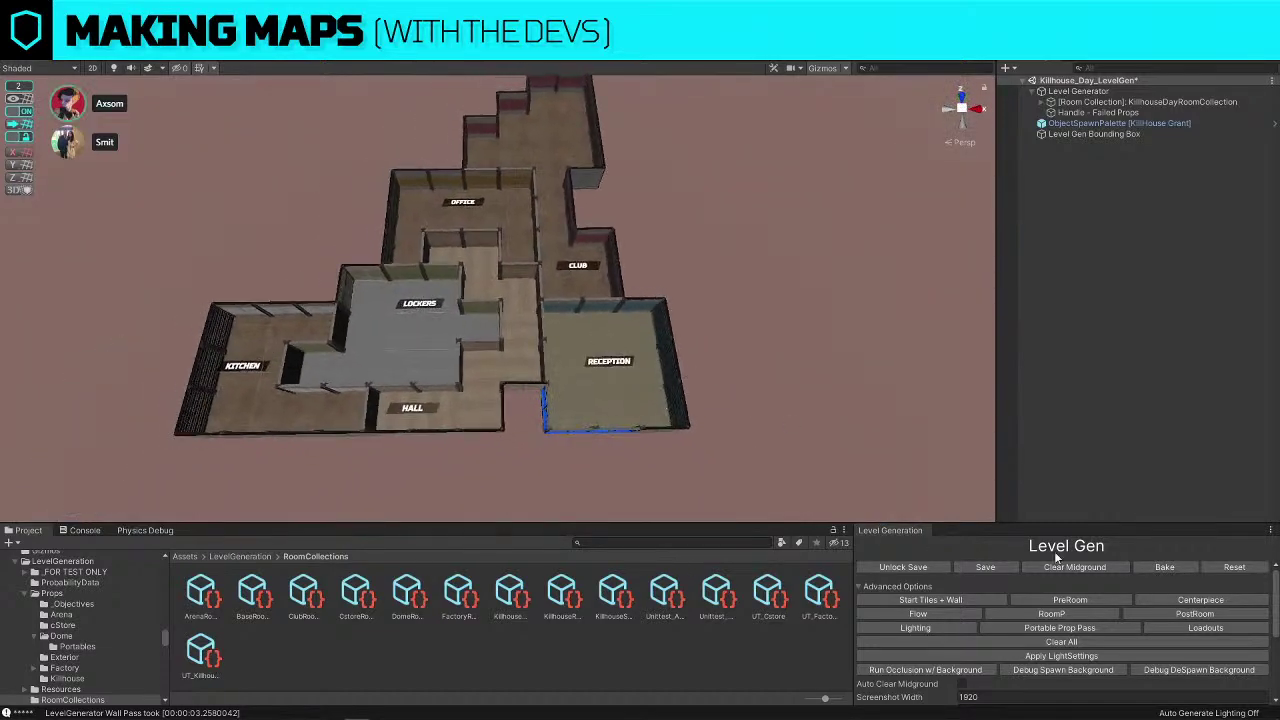
# Run the Start Tiles + Wall pass to generate a fresh layout and look over its rooms
pyautogui.click(929, 598)
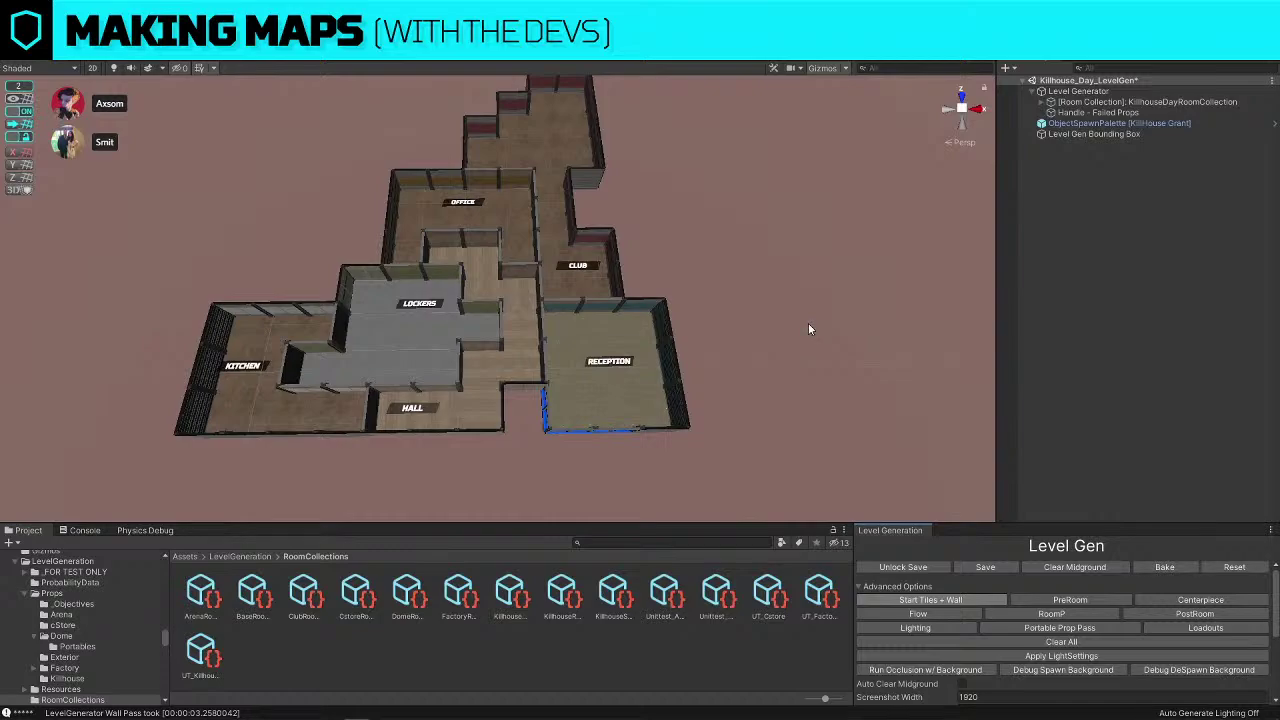
pyautogui.keyDown('alt'); pyautogui.moveTo(810, 329); pyautogui.dragTo(837, 329); pyautogui.keyUp('alt')
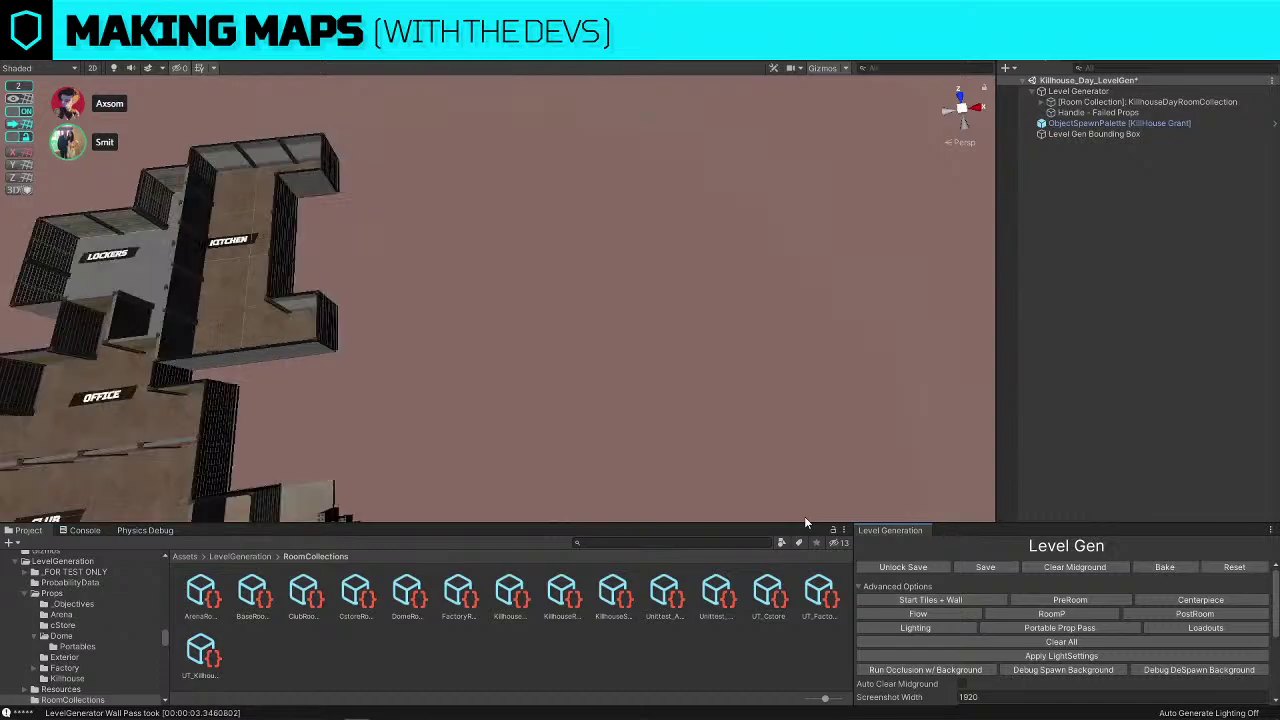
pyautogui.moveTo(680, 390); pyautogui.dragTo(605, 405, button='right')
pyautogui.moveTo(728, 275); pyautogui.dragTo(736, 406, button='right')
pyautogui.press('s')
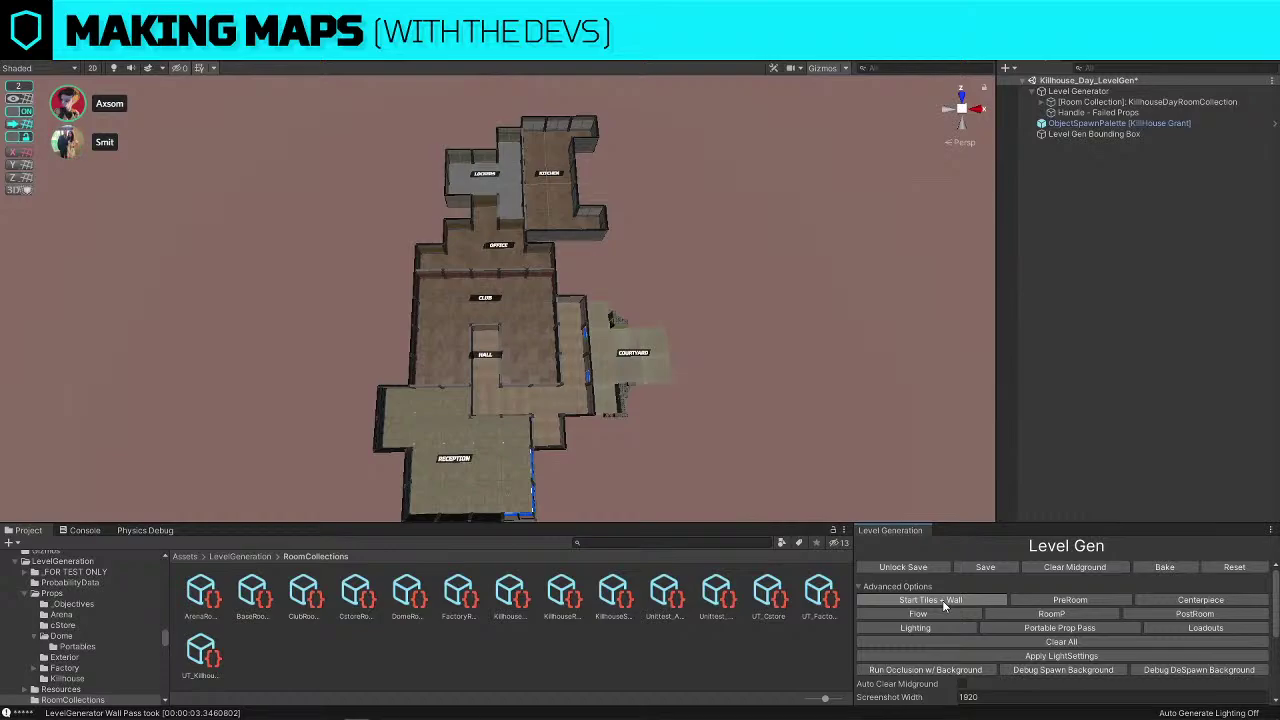
# Generate another room layout with the Start Tiles + Wall pass
pyautogui.click(942, 600)
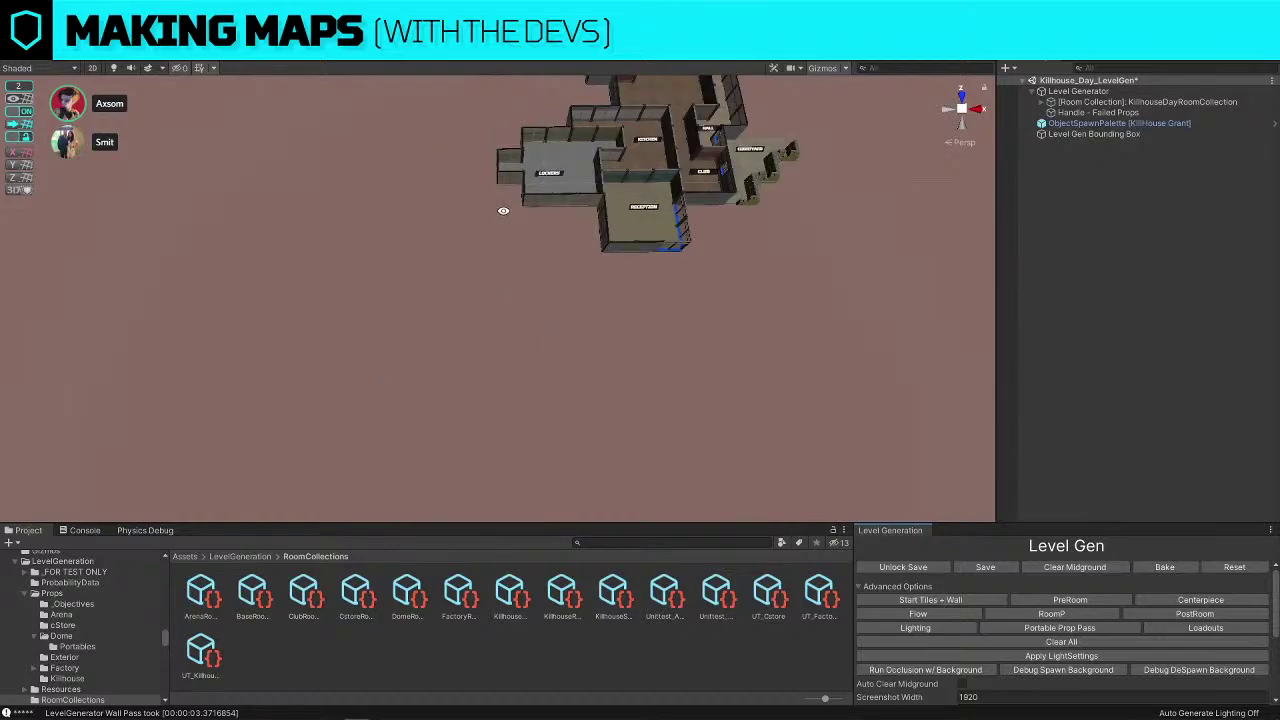
pyautogui.press('w')
pyautogui.moveTo(580, 238); pyautogui.dragTo(506, 185, button='right')
pyautogui.press('s')
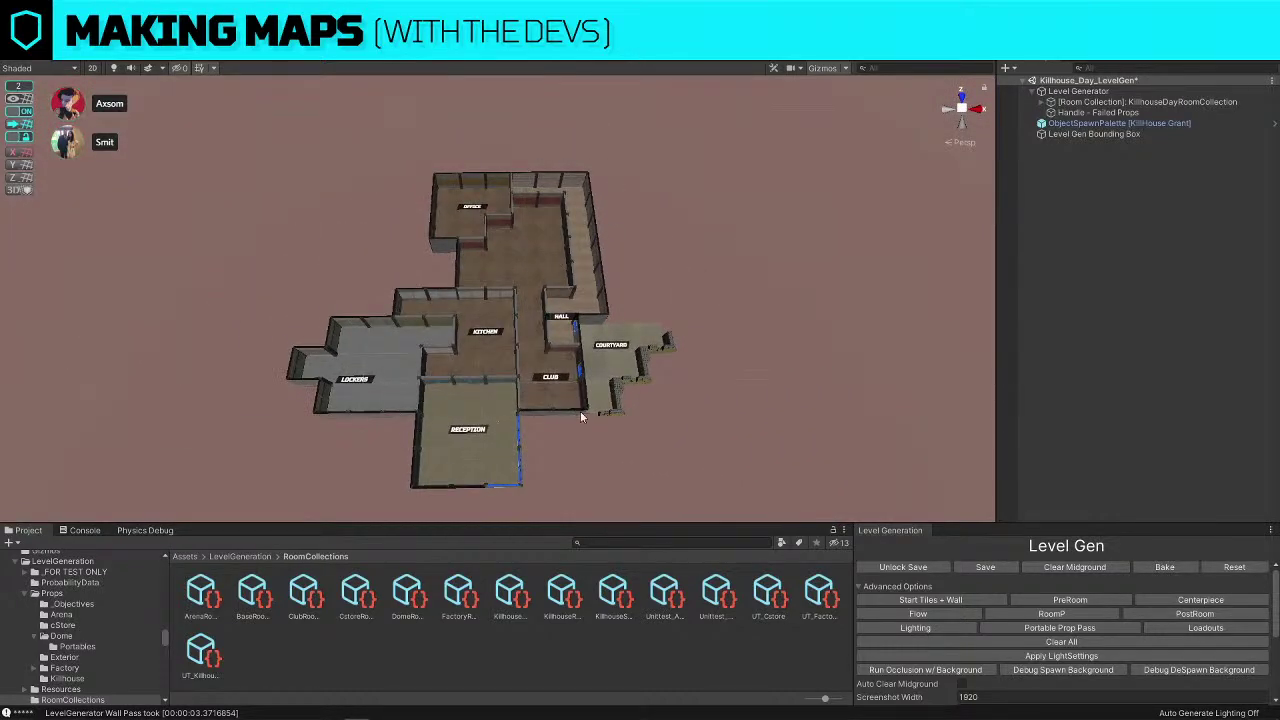
# Examine how the reception, kitchen, lockers, club, hall, office and courtyard connect in the generated layout
pyautogui.press('w')
pyautogui.press('a')
pyautogui.moveTo(590, 400); pyautogui.dragTo(601, 400, button='right')
pyautogui.press('w')
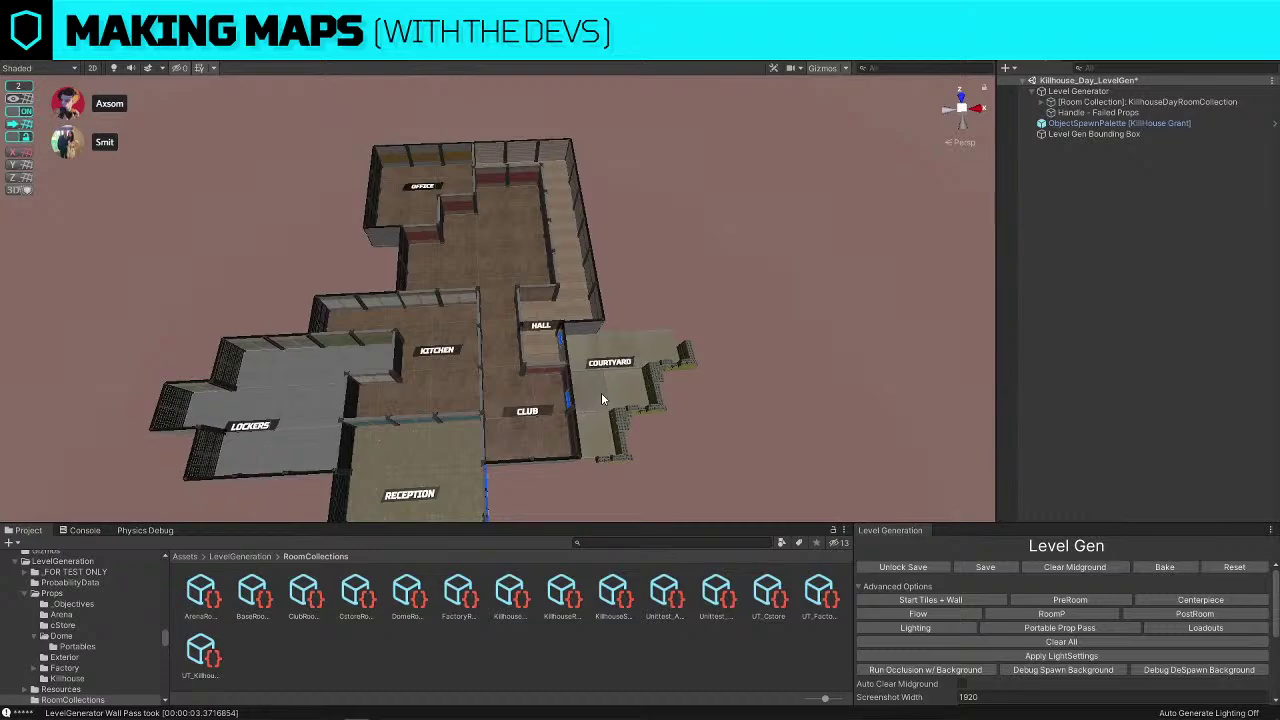
pyautogui.moveTo(601, 392); pyautogui.dragTo(598, 358, button='middle')
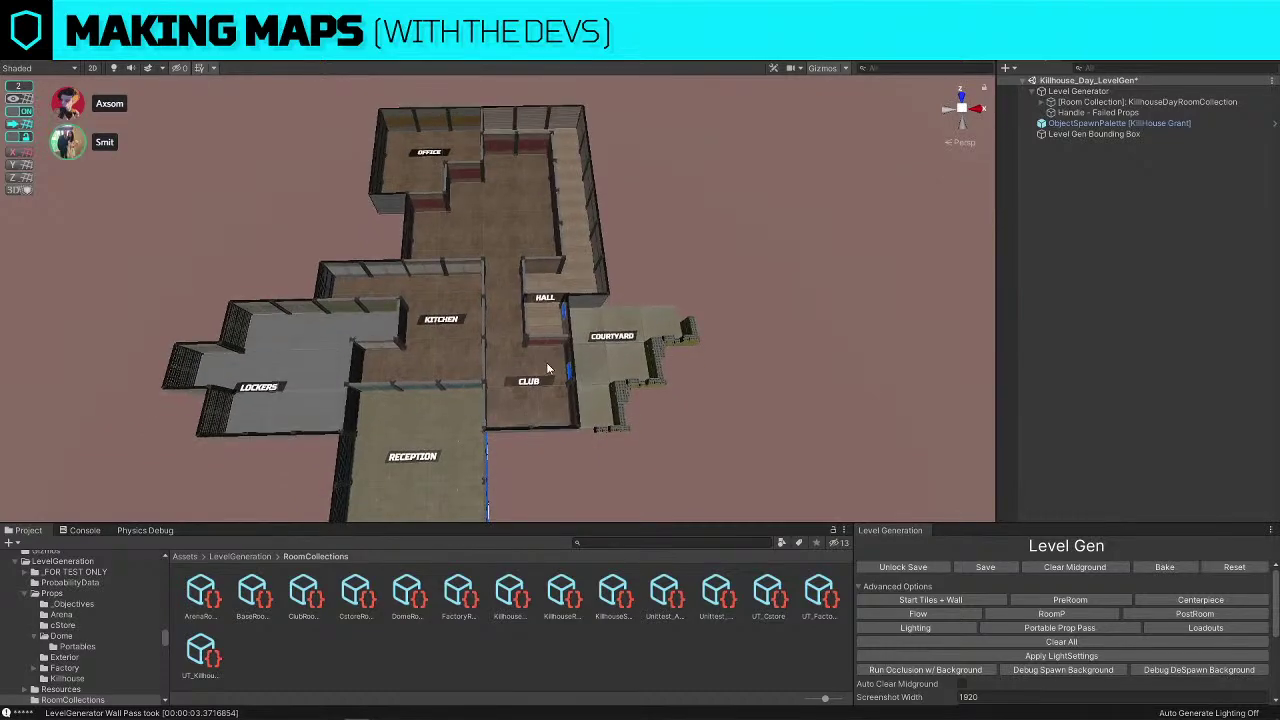
pyautogui.moveTo(546, 363); pyautogui.dragTo(576, 351, button='right')
pyautogui.scroll(-4, 547, 379)
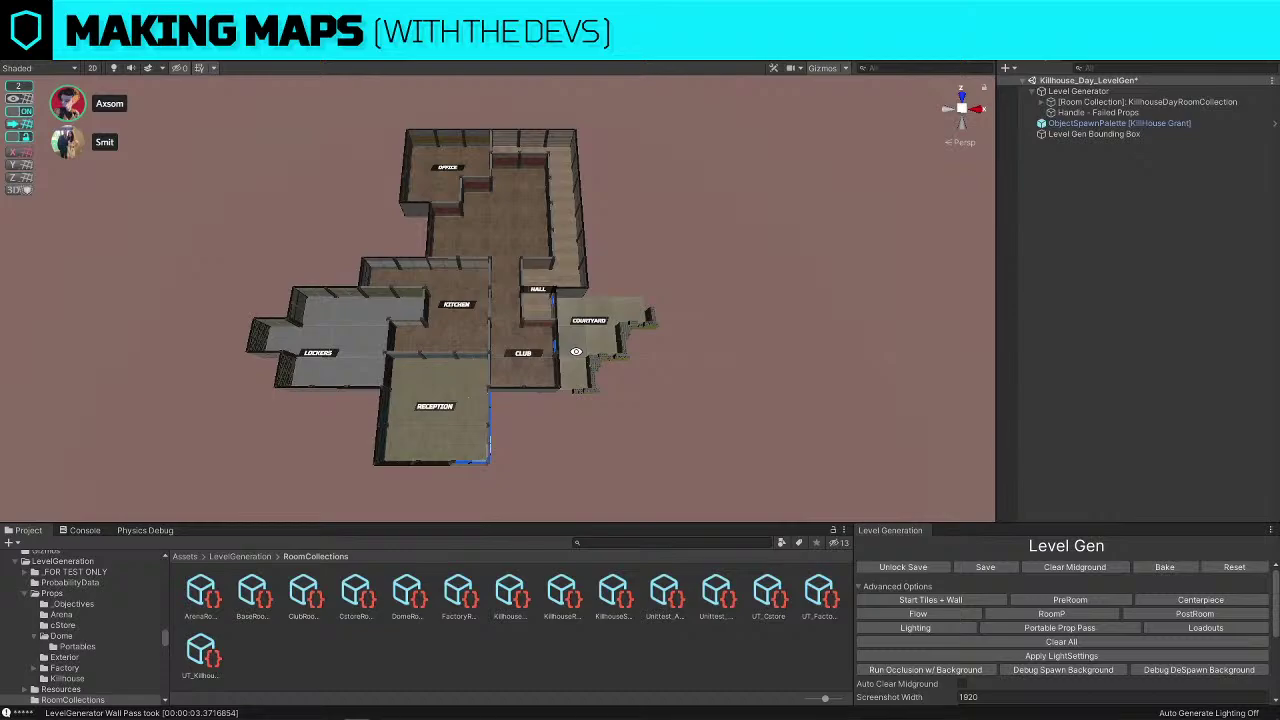
pyautogui.scroll(5, 583, 353)
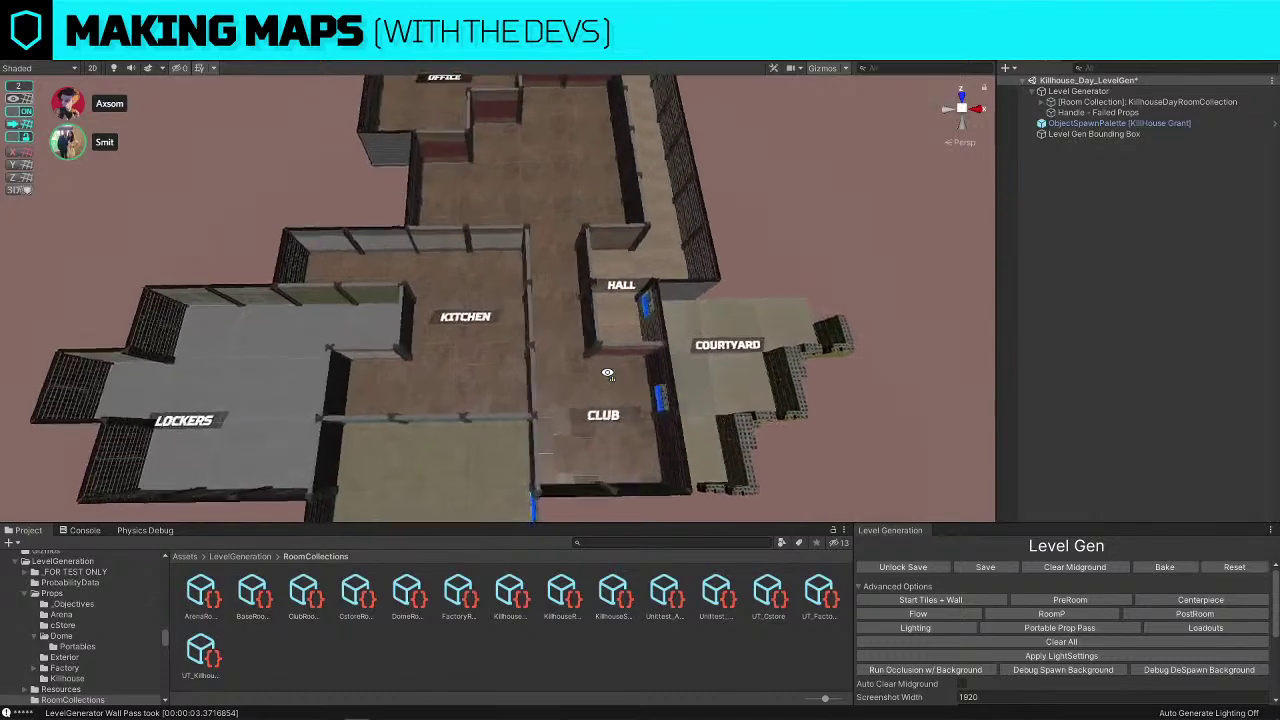
pyautogui.scroll(-8, 607, 373)
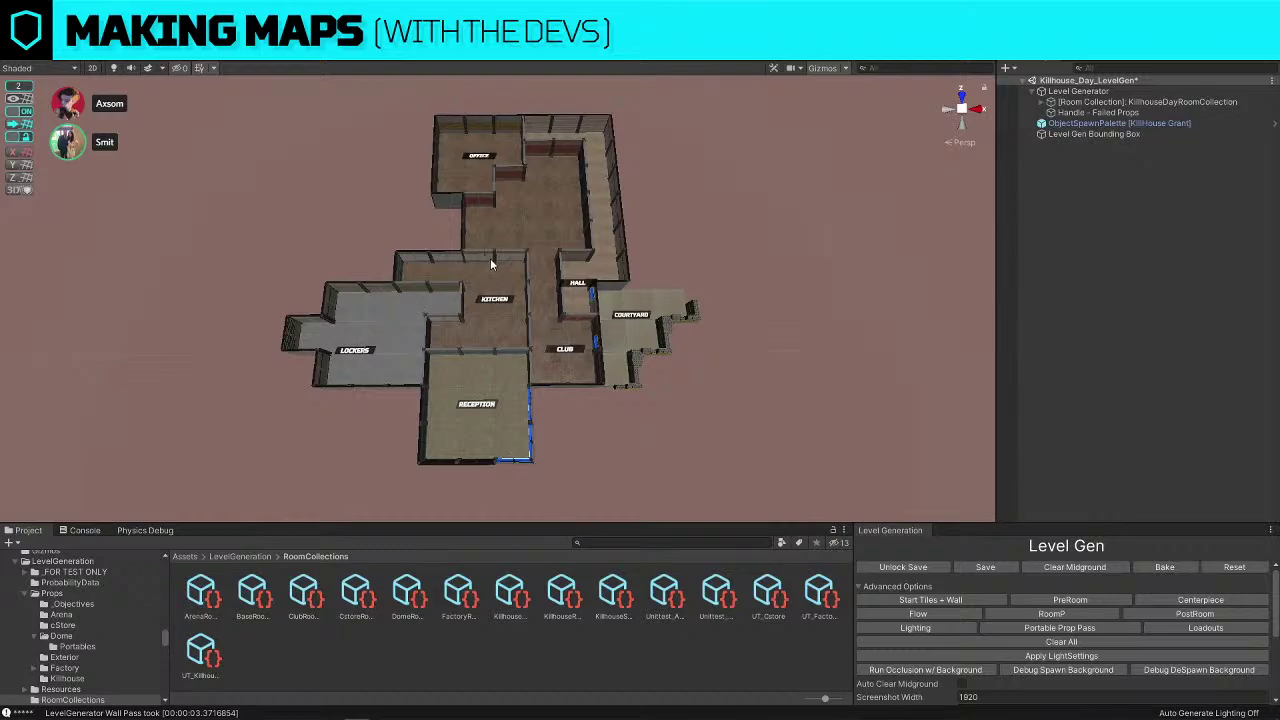
pyautogui.keyDown('alt'); pyautogui.moveTo(490, 258); pyautogui.dragTo(340, 225); pyautogui.keyUp('alt')
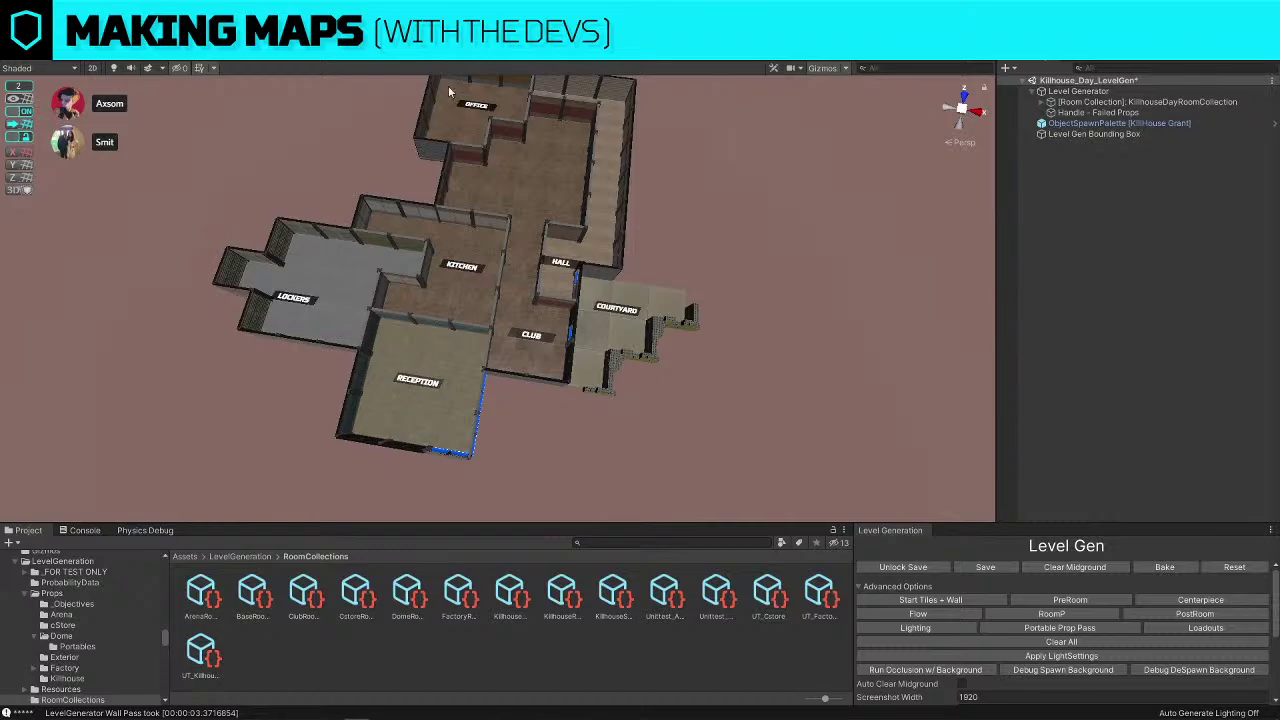
pyautogui.keyDown('alt'); pyautogui.moveTo(570, 372); pyautogui.dragTo(646, 399); pyautogui.keyUp('alt')
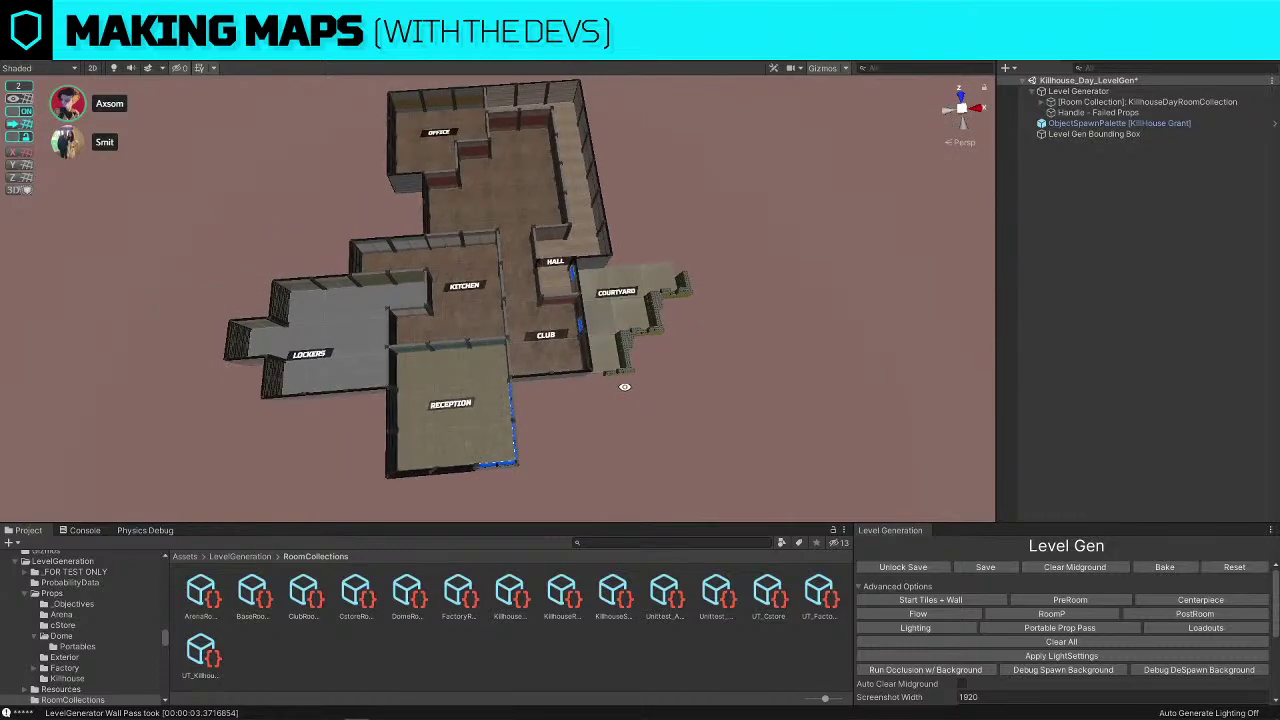
pyautogui.keyDown('alt'); pyautogui.moveTo(554, 348); pyautogui.dragTo(575, 372); pyautogui.keyUp('alt')
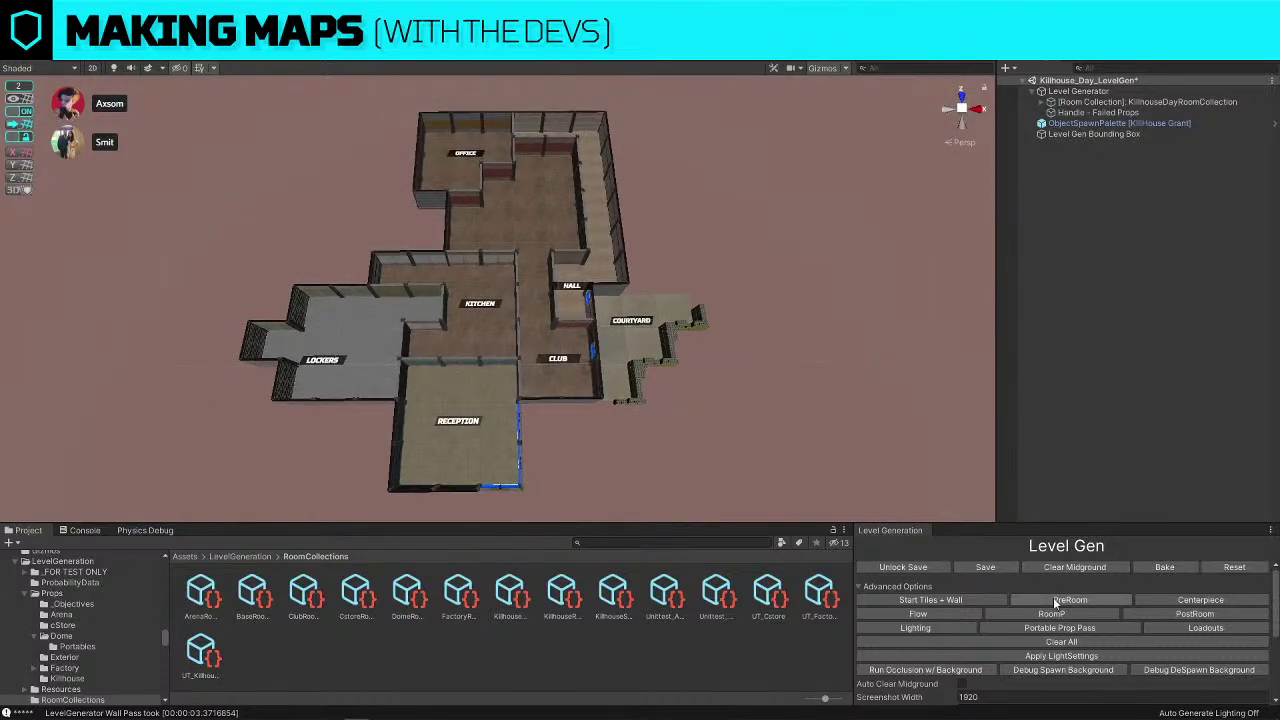
# Populate the layout with the PreRoom, Centerpiece, Flow, RoomP and PostRoom generation passes
pyautogui.click(1053, 597)
pyautogui.click(1146, 596)
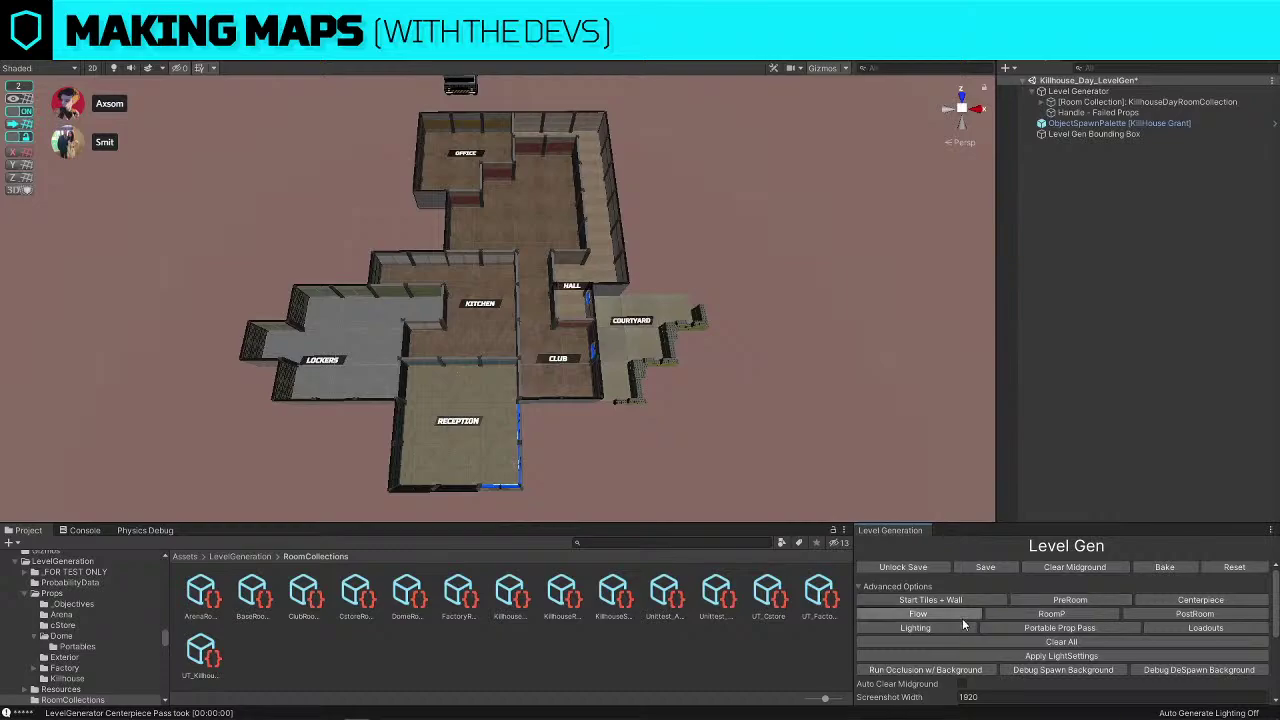
pyautogui.click(962, 617)
pyautogui.click(1019, 611)
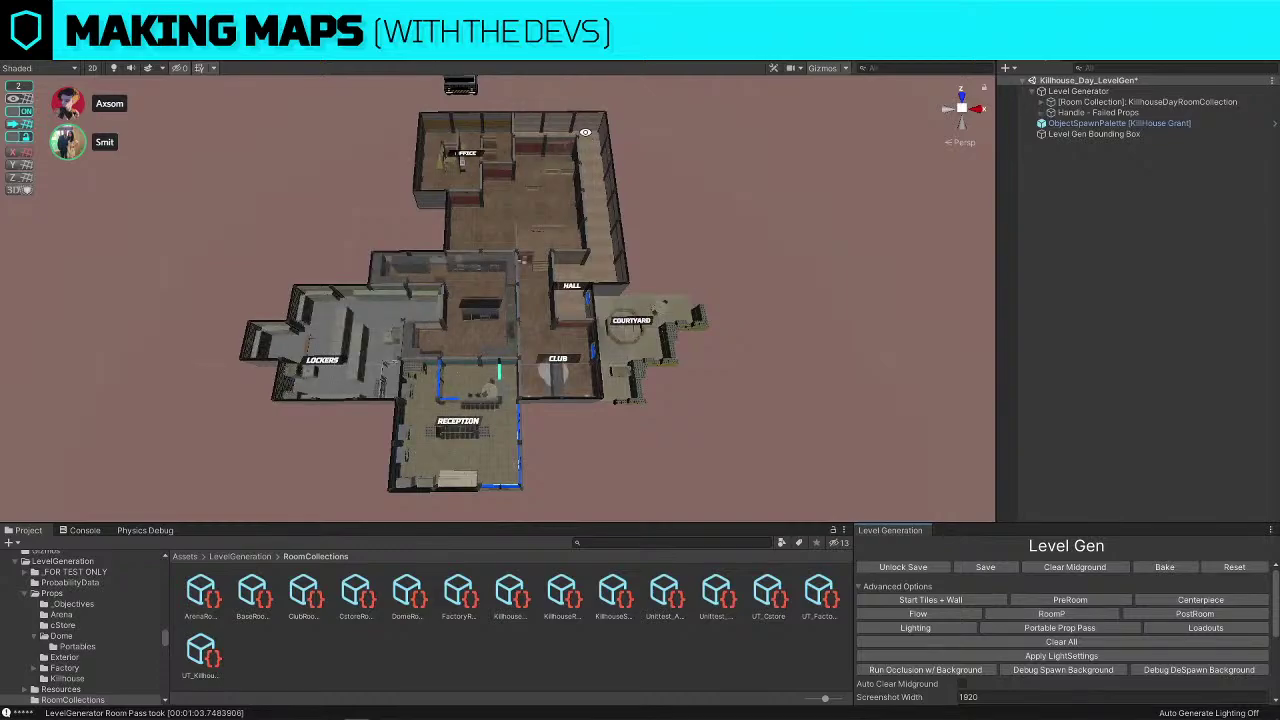
pyautogui.keyDown('alt'); pyautogui.moveTo(597, 208); pyautogui.dragTo(578, 236); pyautogui.keyUp('alt')
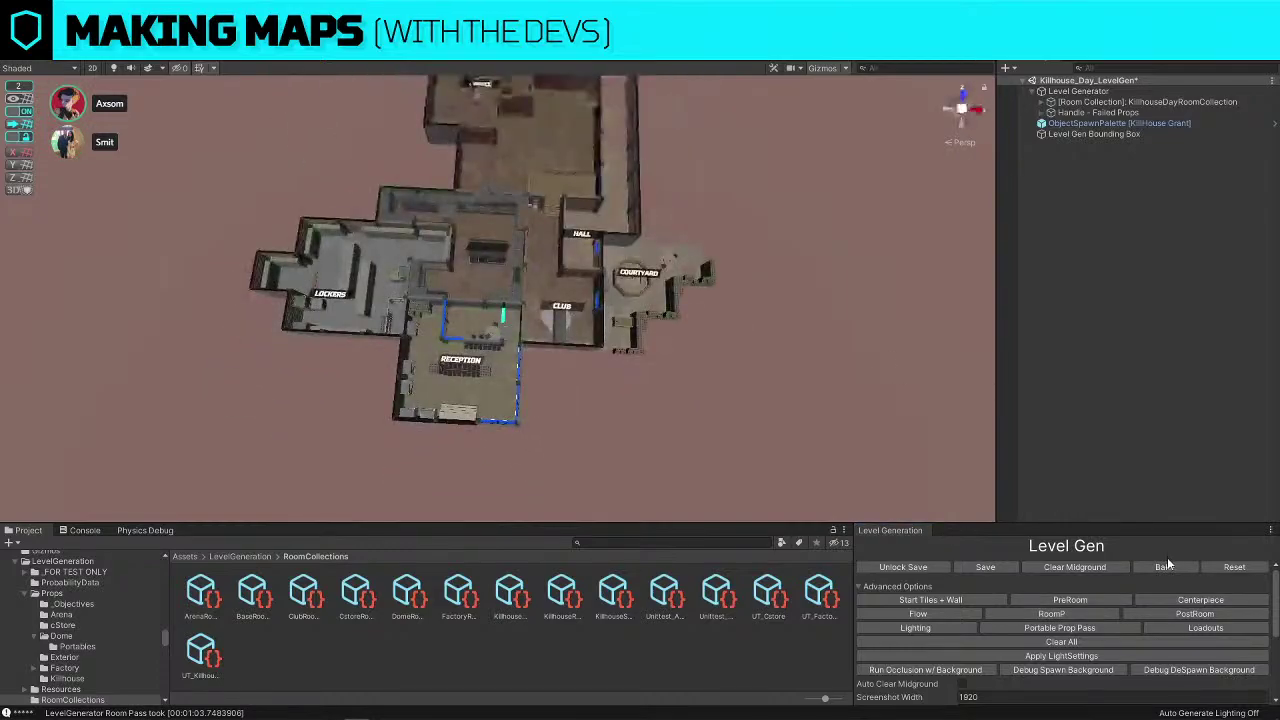
pyautogui.click(1174, 617)
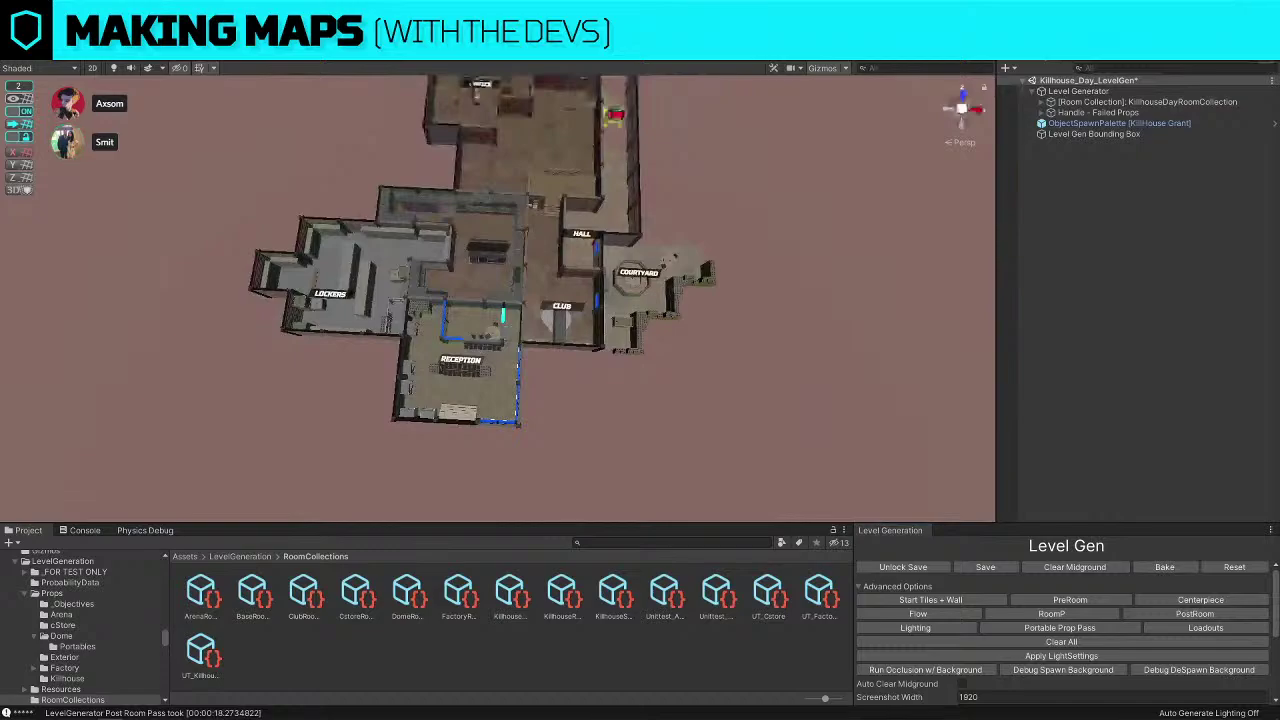
# Move the whole HALL room label into the long corridor beside the bomb
pyautogui.moveTo(1018, 8); pyautogui.dragTo(1012, 86)
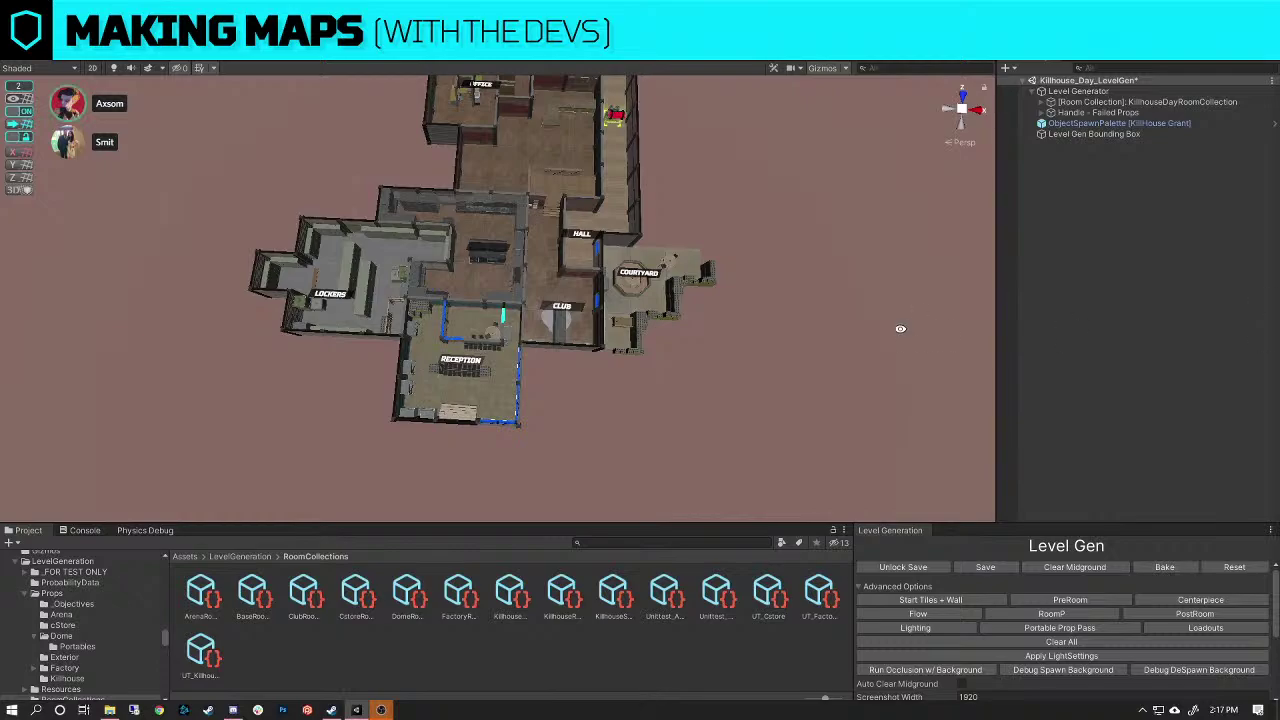
pyautogui.scroll(2, 696, 303)
pyautogui.moveTo(705, 311); pyautogui.dragTo(570, 313, button='right')
pyautogui.press('w')
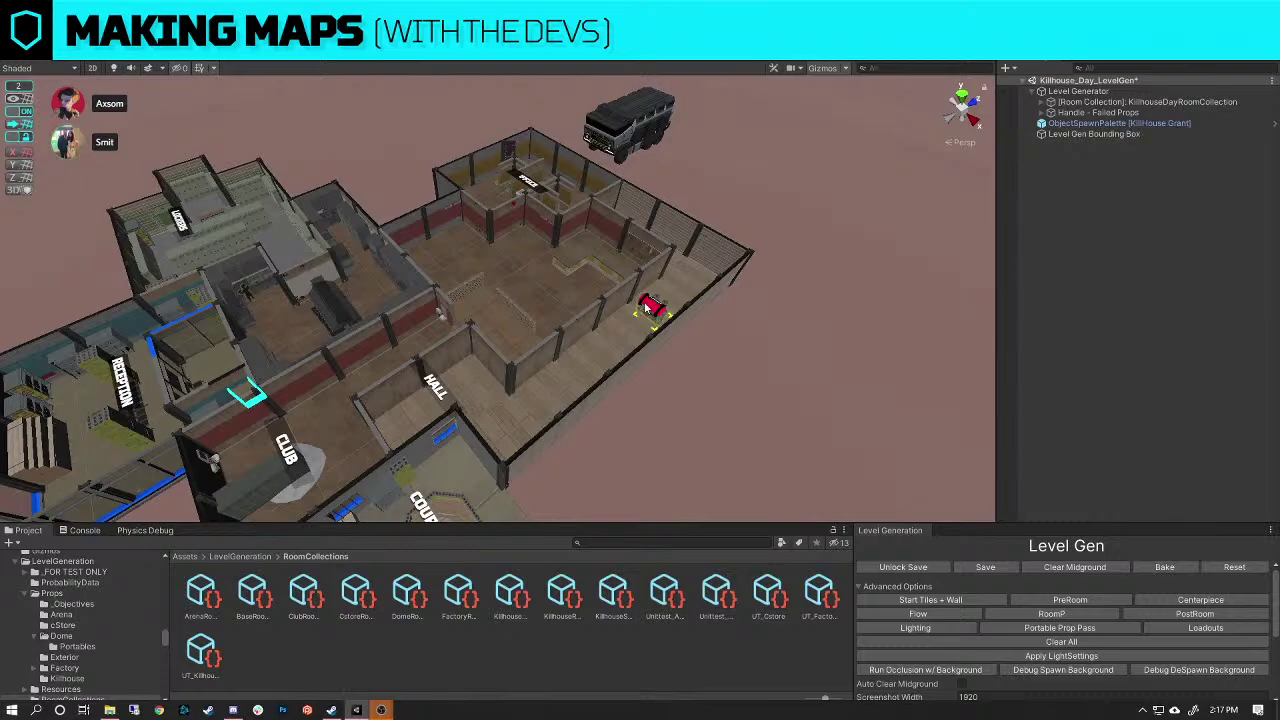
pyautogui.press('w')
pyautogui.moveTo(648, 308); pyautogui.dragTo(559, 308, button='right')
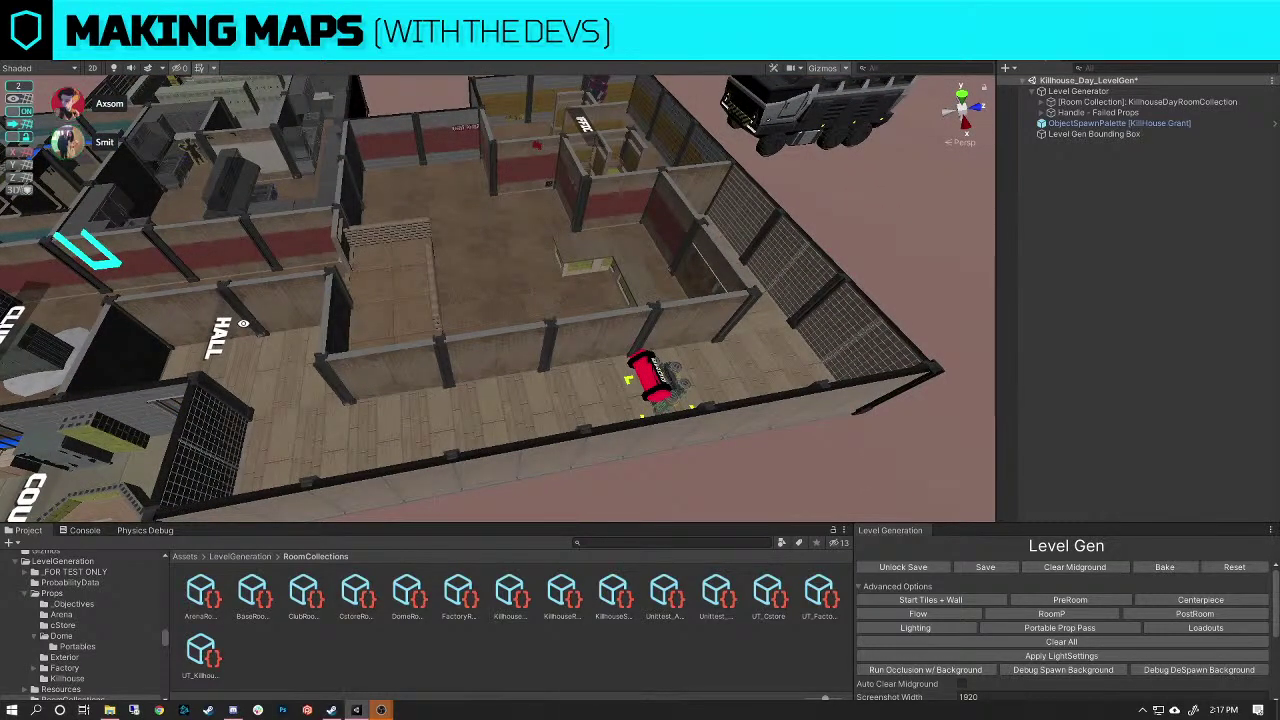
pyautogui.click(221, 334)
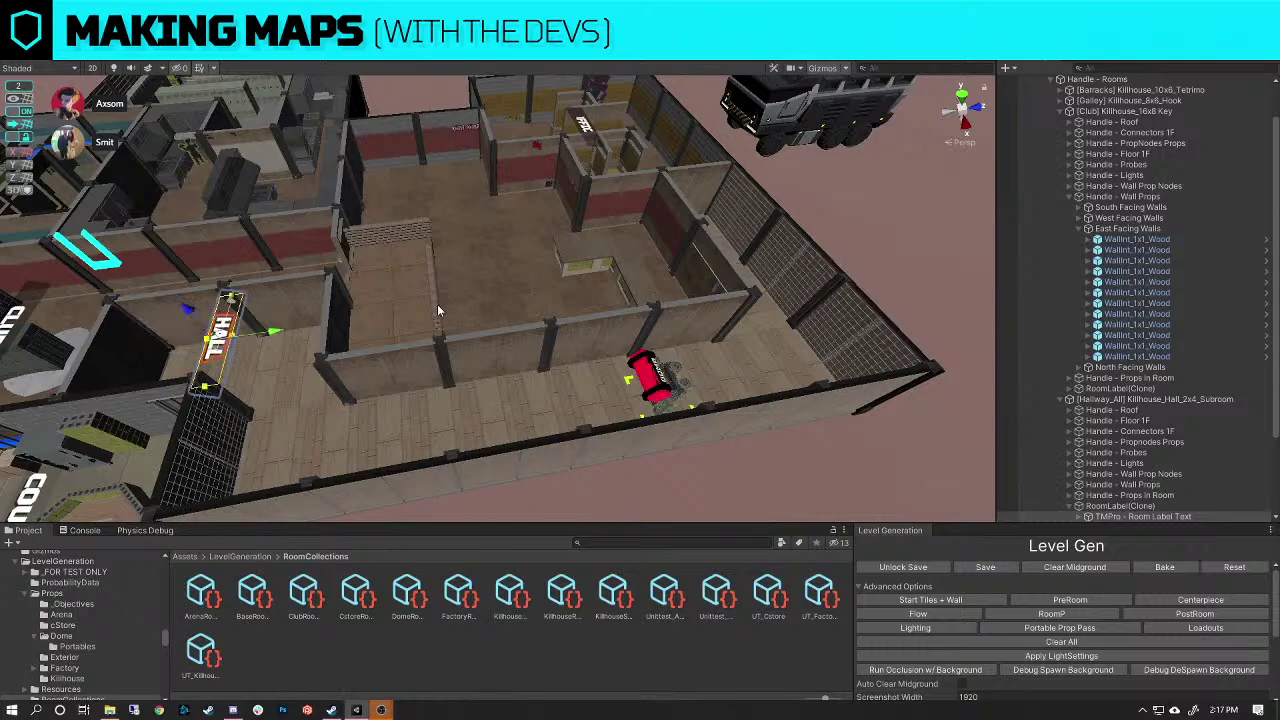
pyautogui.click(1128, 507)
pyautogui.moveTo(334, 346)
pyautogui.mouseDown(button='right')
pyautogui.moveTo(465, 410)
pyautogui.moveTo(649, 332)
pyautogui.moveTo(657, 349)
pyautogui.moveTo(636, 436)
pyautogui.moveTo(522, 372)
pyautogui.mouseUp(button='right')
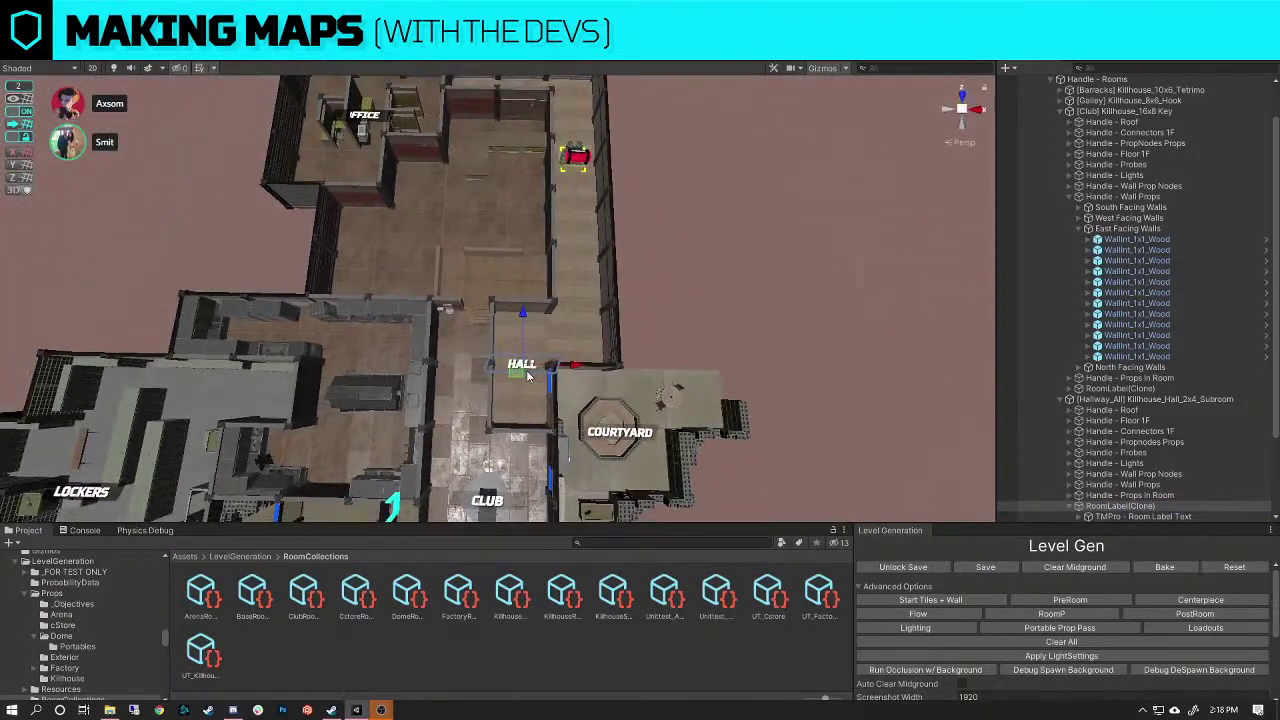
pyautogui.moveTo(522, 372); pyautogui.dragTo(573, 219)
# Undo the accidental change at the bomb and shift the HALL label slightly closer to it
pyautogui.moveTo(688, 170); pyautogui.dragTo(537, 255, button='right')
pyautogui.click(538, 254)
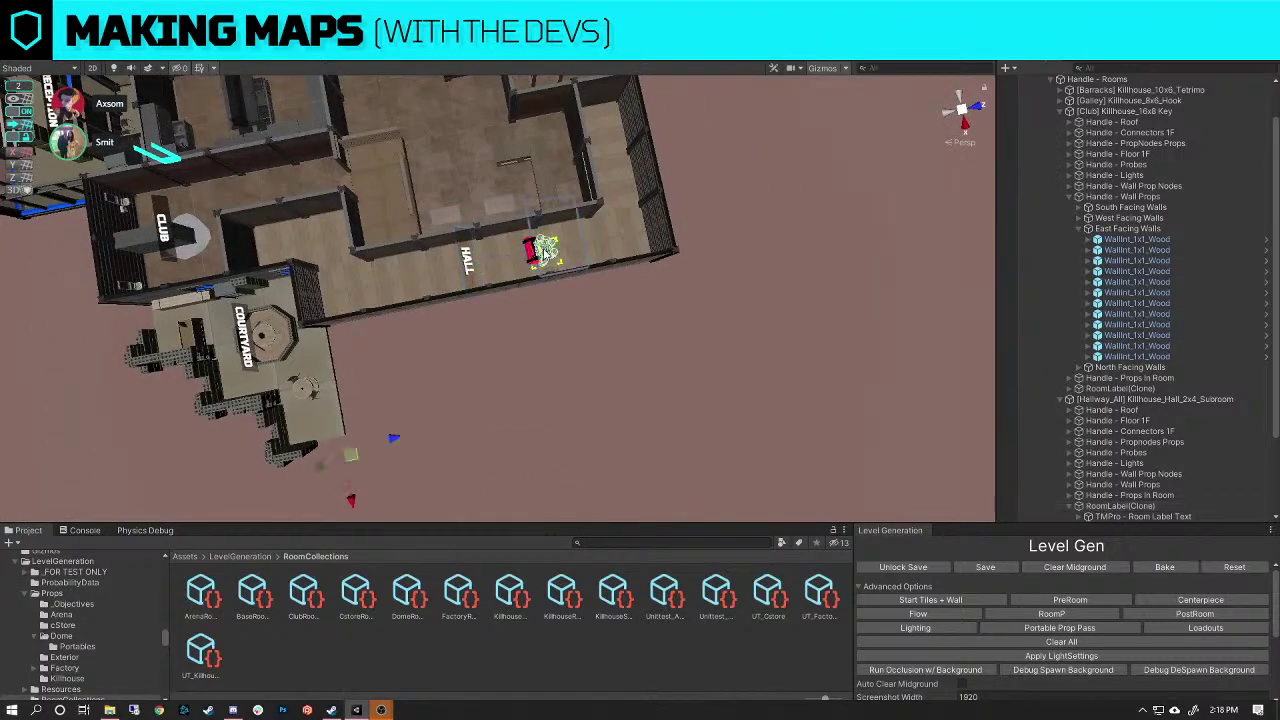
pyautogui.hotkey('ctrl', 'z')
pyautogui.moveTo(523, 252); pyautogui.dragTo(538, 248)
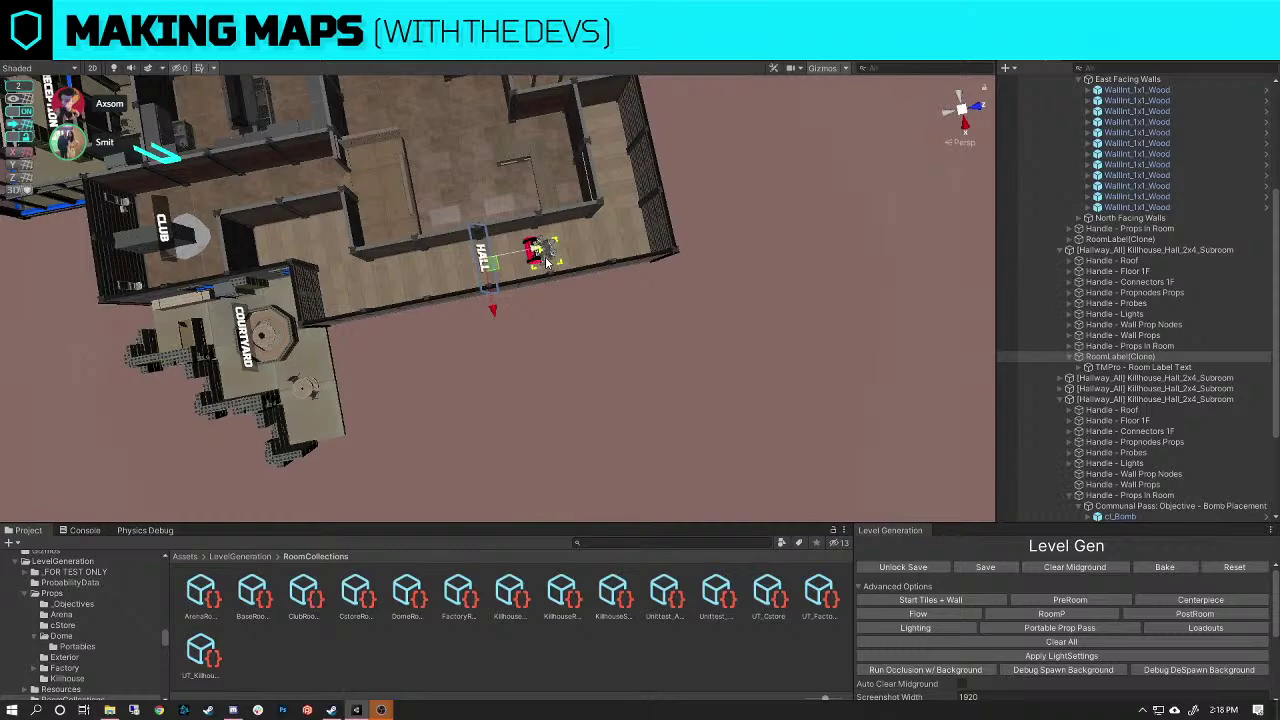
pyautogui.click(601, 350)
# Move the bomb out of the hallway onto the open club floor below the office
pyautogui.click(540, 252)
pyautogui.moveTo(508, 286); pyautogui.dragTo(745, 234, button='right')
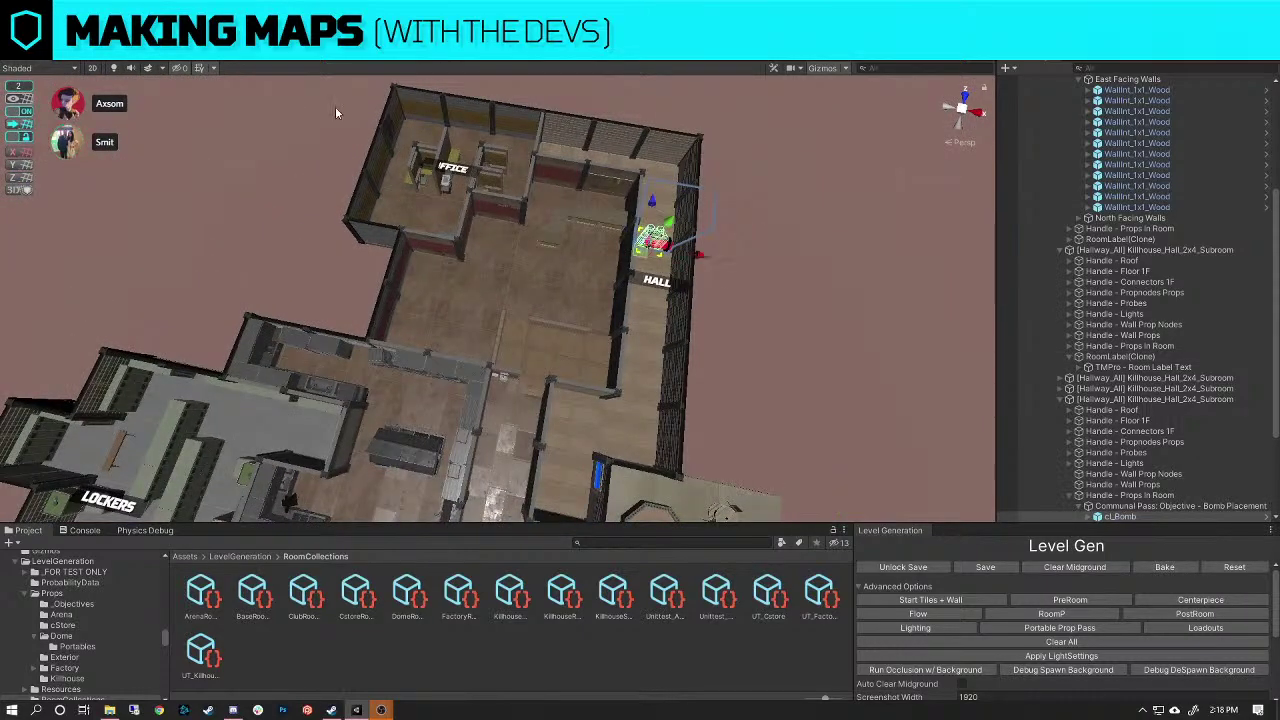
pyautogui.moveTo(645, 252); pyautogui.dragTo(475, 277)
pyautogui.click(818, 362)
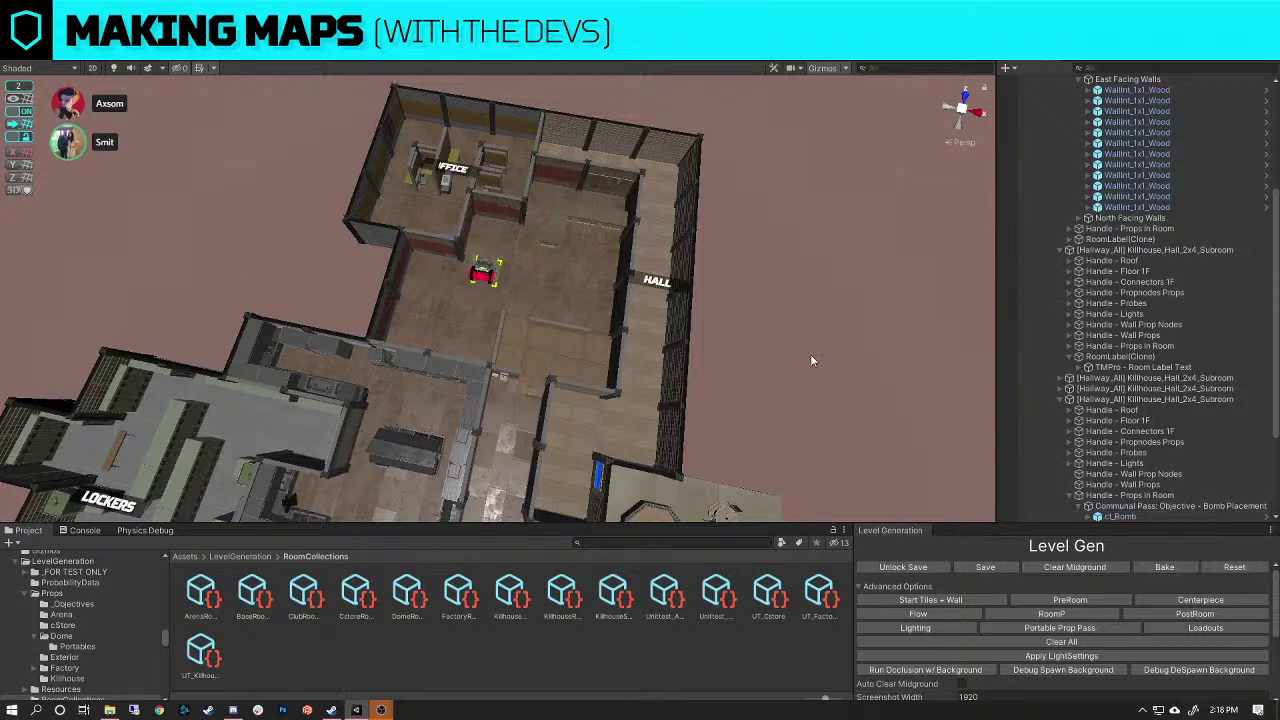
# Deactivate the snow_floor_1x1 (3) object inside the club's cl_Backstage_Lockers_2x2_Divide prop
pyautogui.moveTo(622, 316); pyautogui.dragTo(676, 312, button='right')
pyautogui.press('w')
pyautogui.click(618, 358)
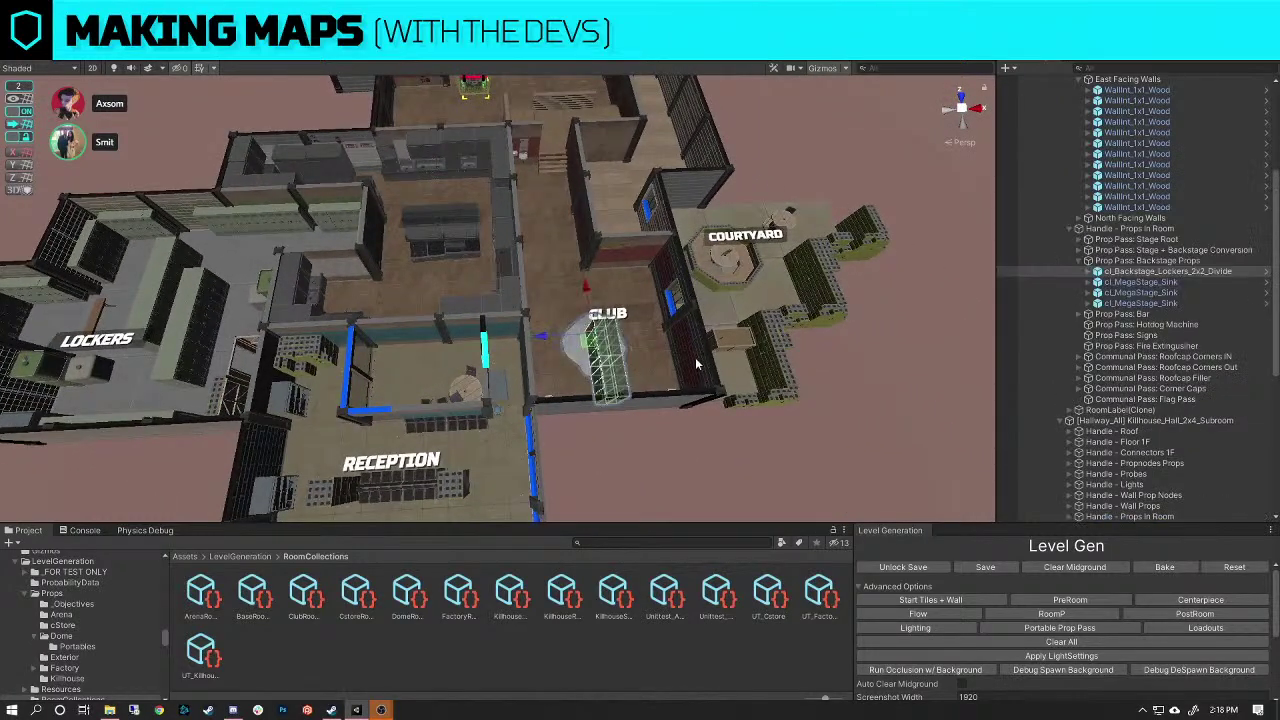
pyautogui.click(594, 345)
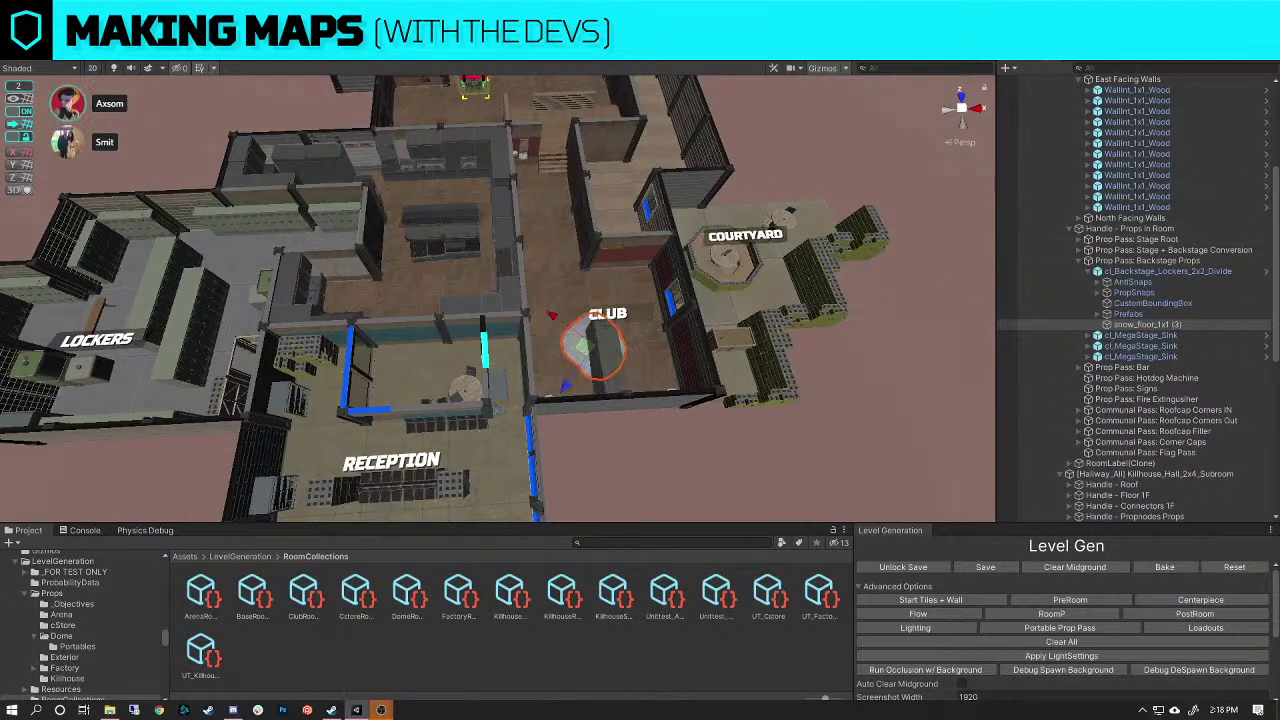
pyautogui.hotkey('alt', 'shift', 'a')
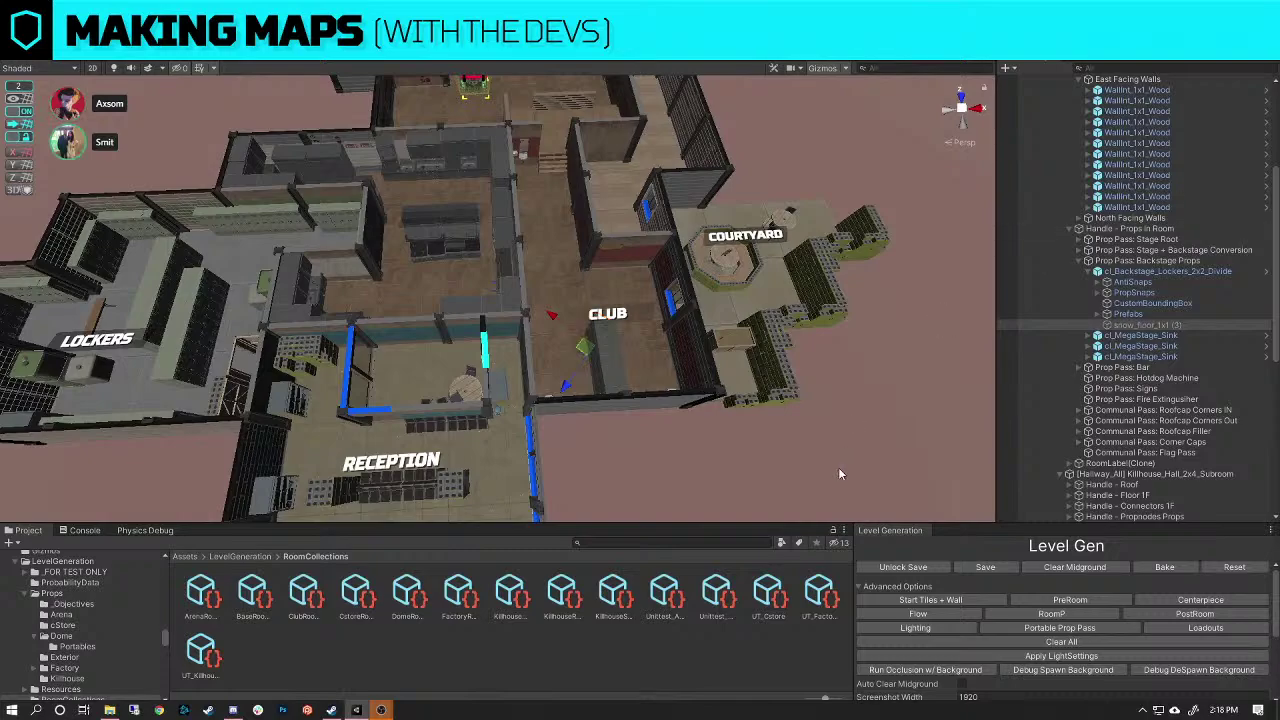
pyautogui.click(838, 467)
# Move the cl_Backstage_Lockers_2x2_Divide prop away from the club's outer wall toward the red wall by the hall
pyautogui.click(614, 368)
pyautogui.moveTo(614, 368); pyautogui.dragTo(684, 330, button='right')
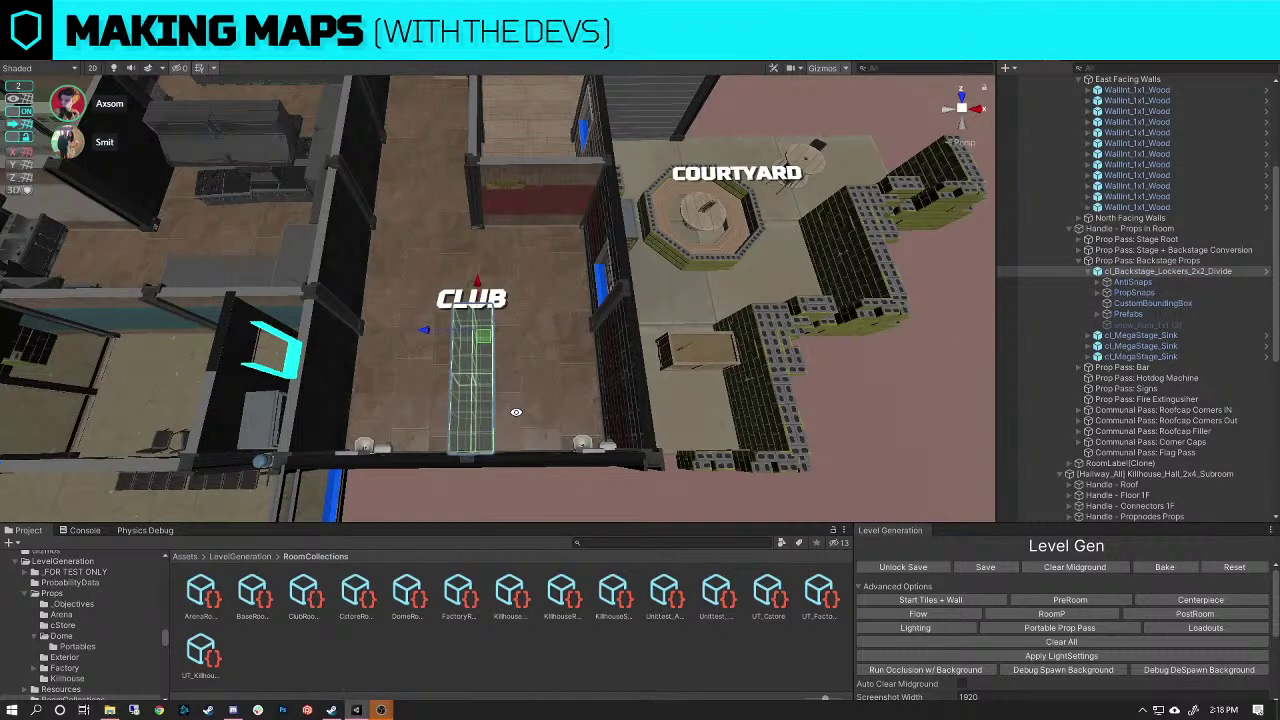
pyautogui.press('s')
pyautogui.moveTo(567, 250); pyautogui.dragTo(545, 275, button='right')
pyautogui.press('w')
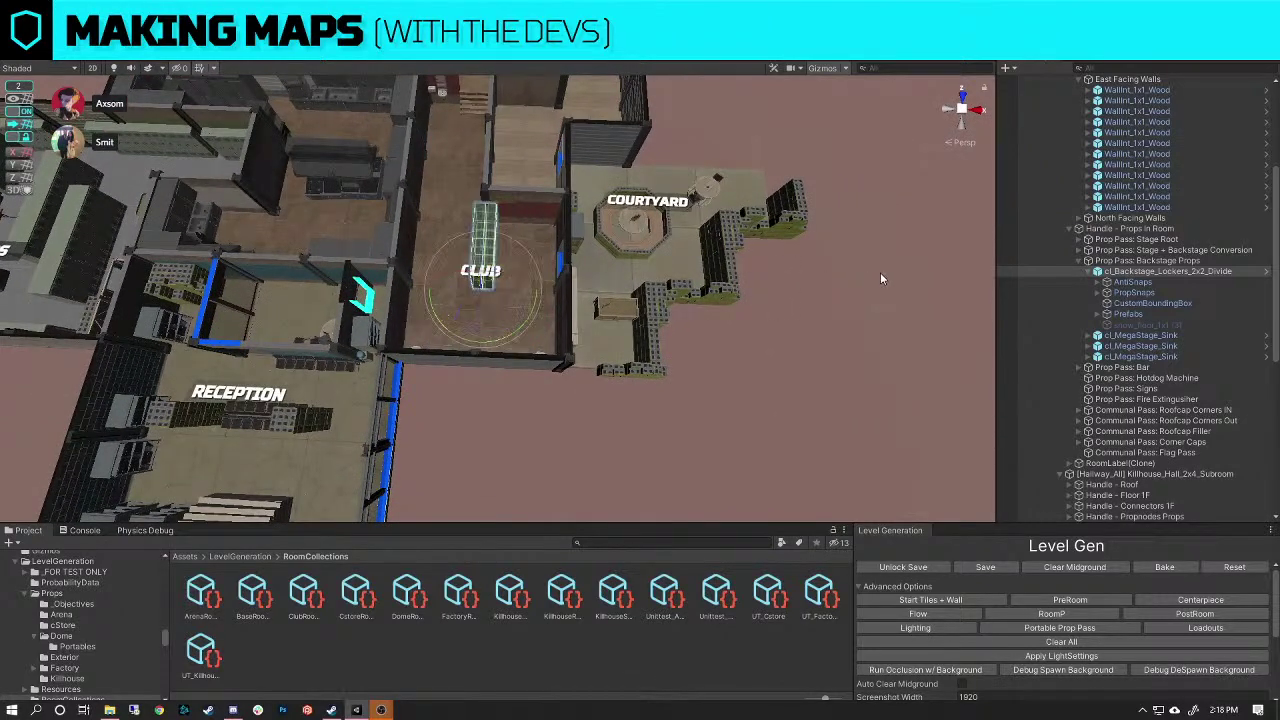
pyautogui.click(880, 272)
# Delete the cl_courtyard_cover_low_3x1 and cl_courtyard_cover_high_2x1 props standing in the courtyard along the club's window wall
pyautogui.moveTo(880, 272); pyautogui.dragTo(794, 239, button='right')
pyautogui.press('s')
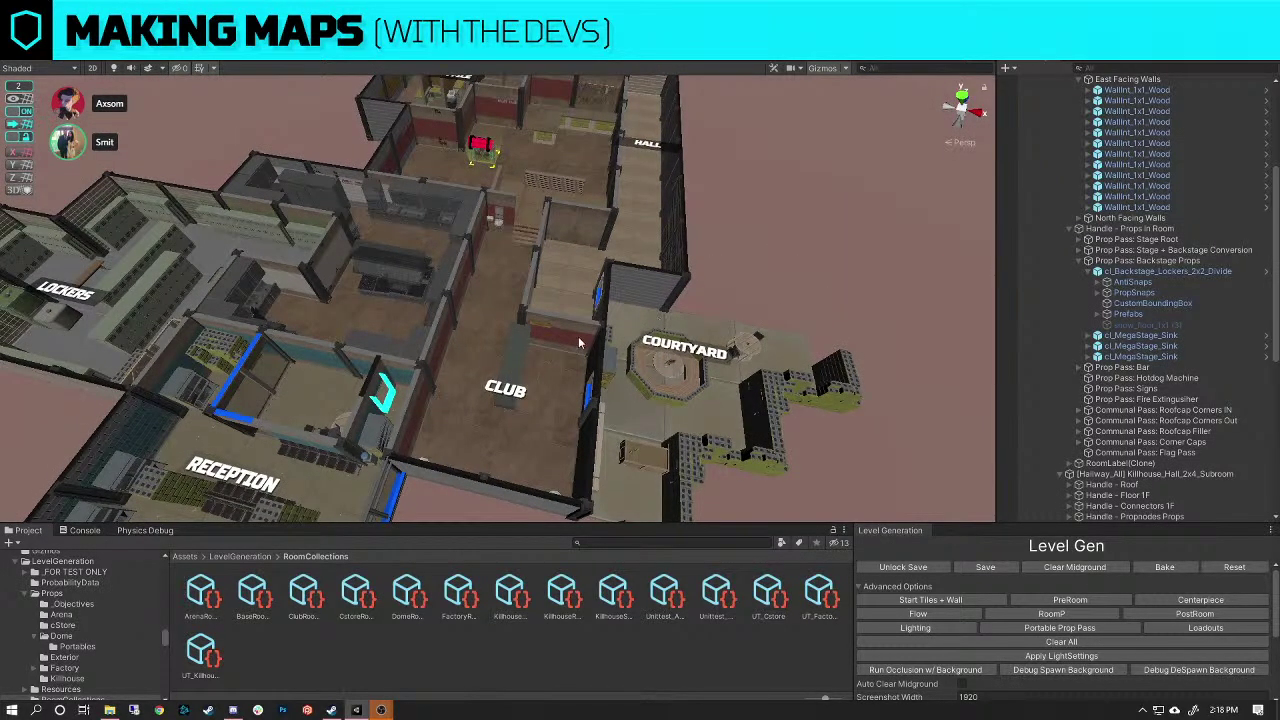
pyautogui.moveTo(685, 326); pyautogui.dragTo(583, 404, button='right')
pyautogui.press('w')
pyautogui.click(584, 409)
pyautogui.click(513, 278)
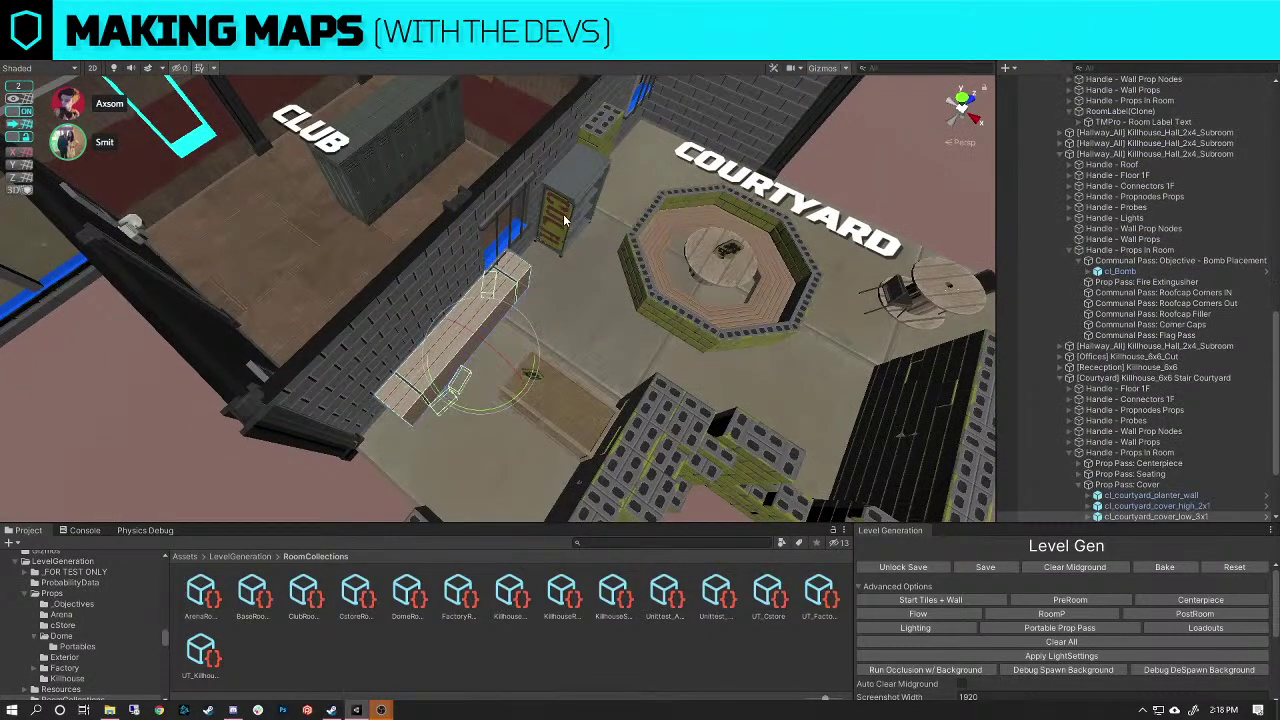
pyautogui.keyDown('shift'); pyautogui.click(564, 216); pyautogui.keyUp('shift')
pyautogui.moveTo(564, 214); pyautogui.dragTo(419, 188, button='right')
pyautogui.press('Delete')
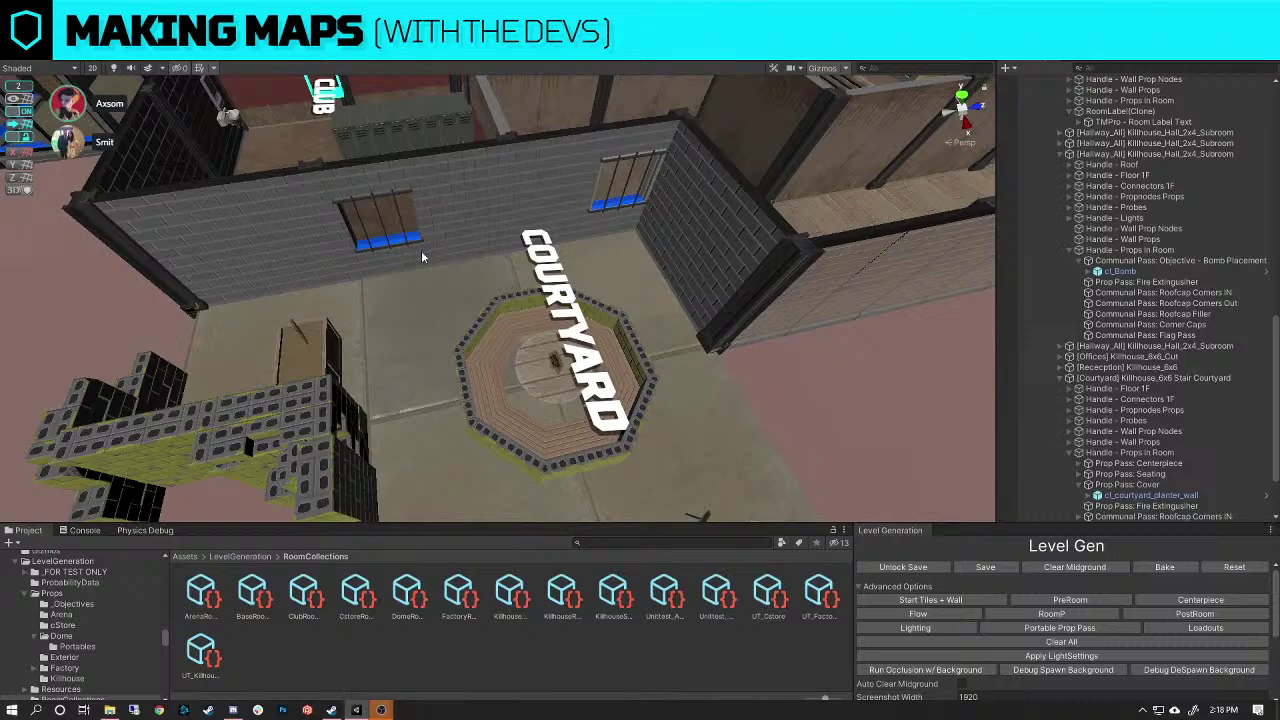
# Examine the layout around the lockers, reception and club, and select a wall segment between the club and the kitchen
pyautogui.moveTo(421, 250); pyautogui.dragTo(438, 426, button='right')
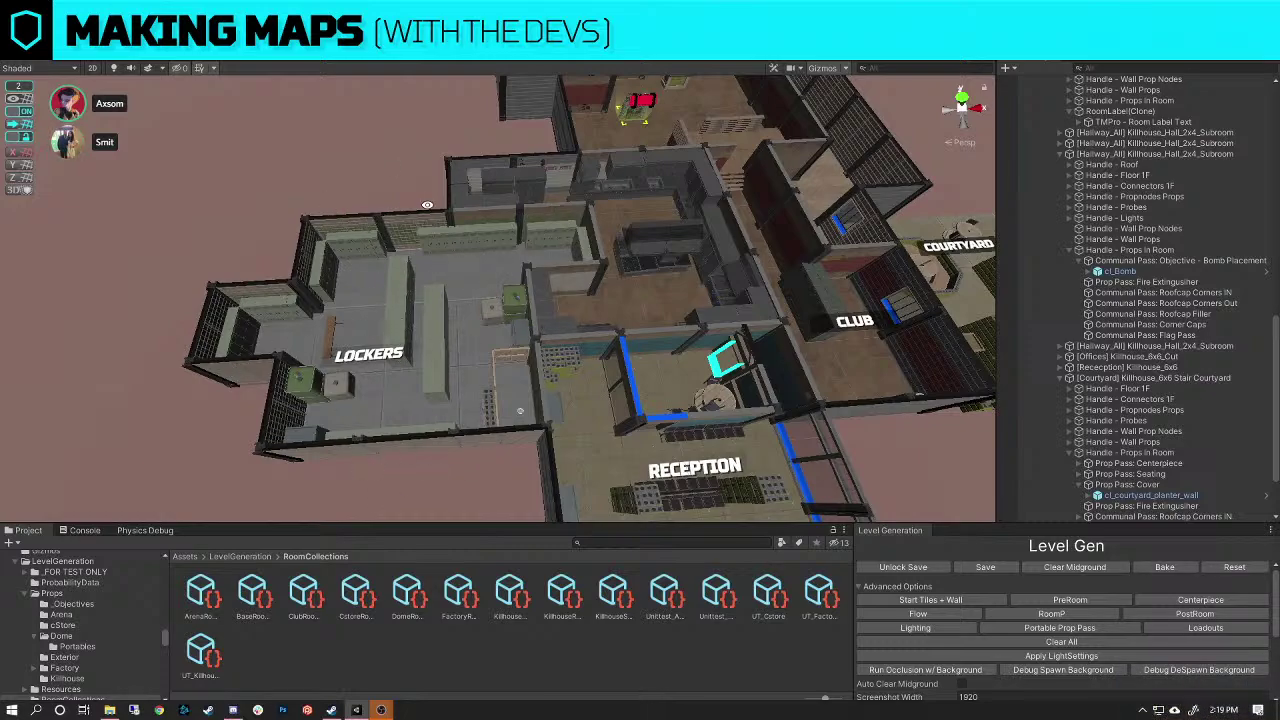
pyautogui.moveTo(534, 351); pyautogui.dragTo(642, 522, button='right')
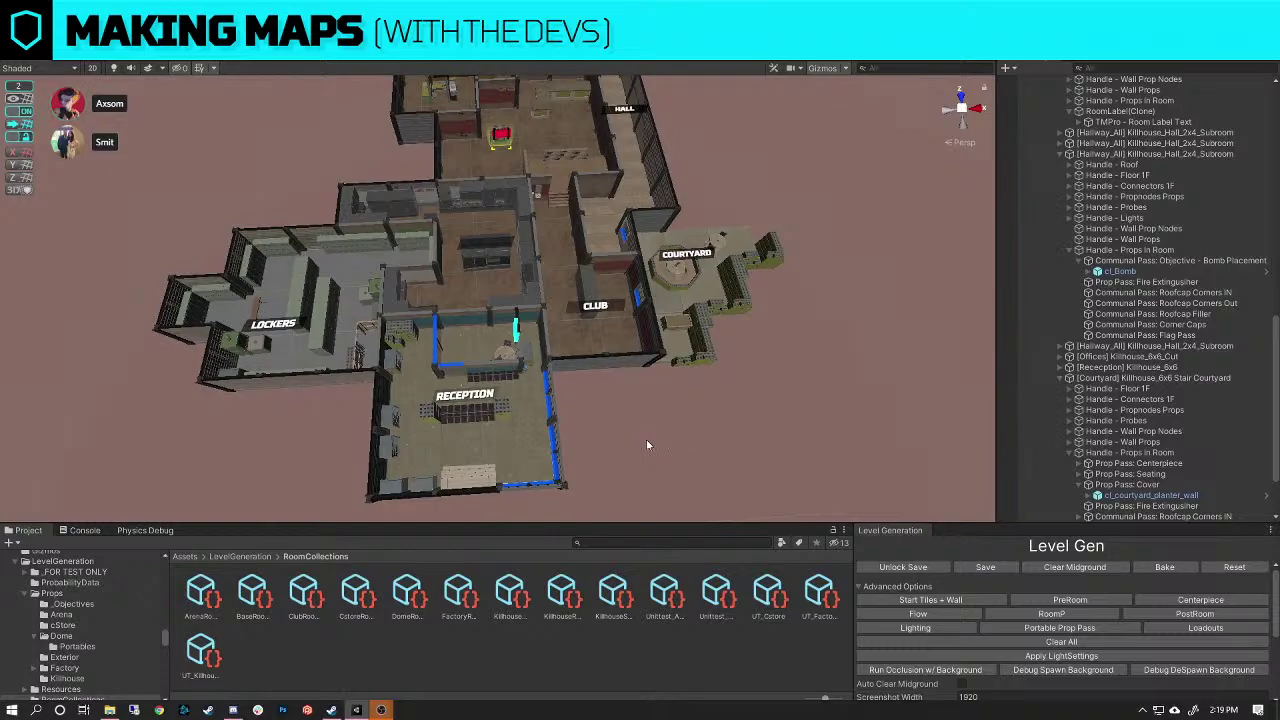
pyautogui.moveTo(646, 444); pyautogui.dragTo(562, 432, button='right')
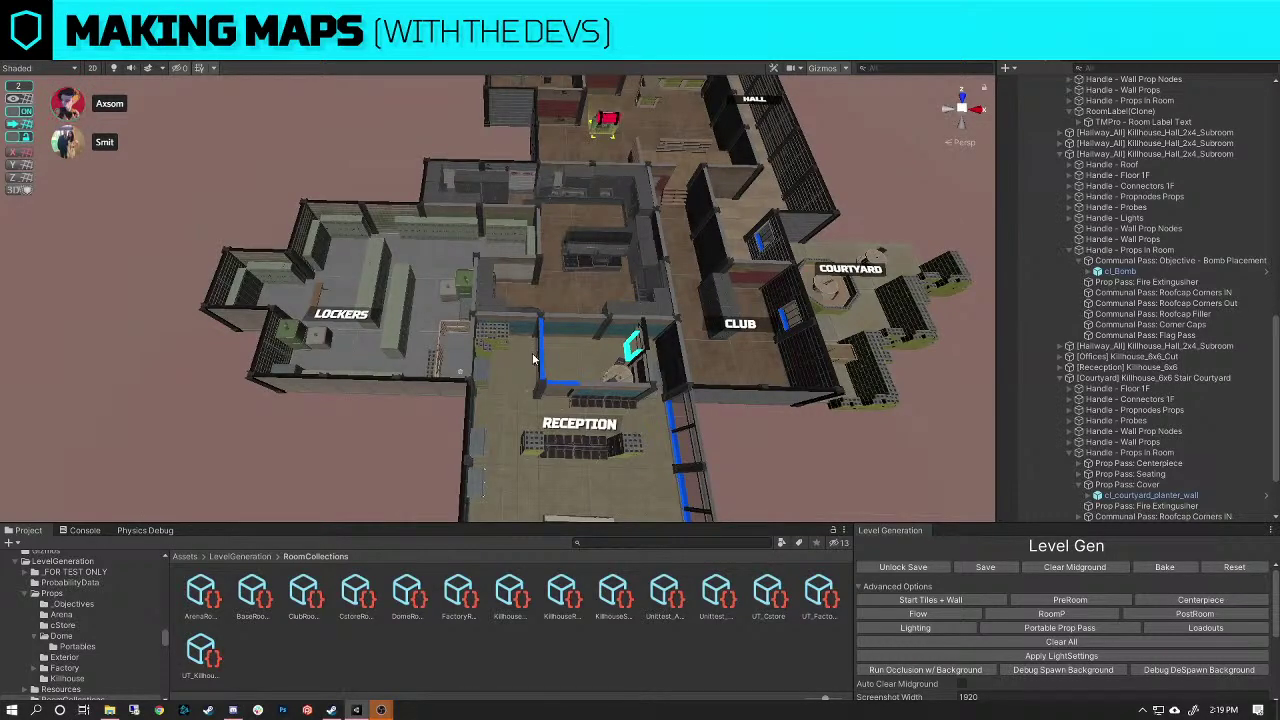
pyautogui.press('w')
pyautogui.press('d')
pyautogui.moveTo(532, 352); pyautogui.dragTo(460, 309, button='right')
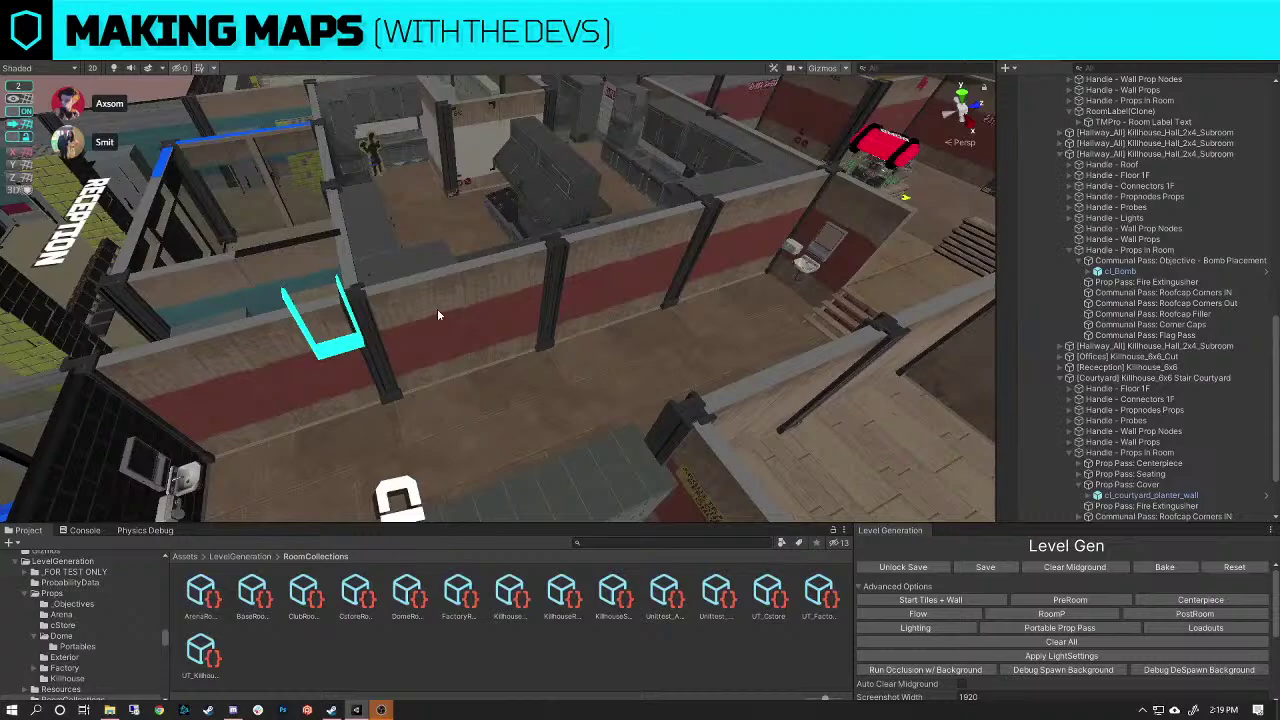
pyautogui.click(437, 315)
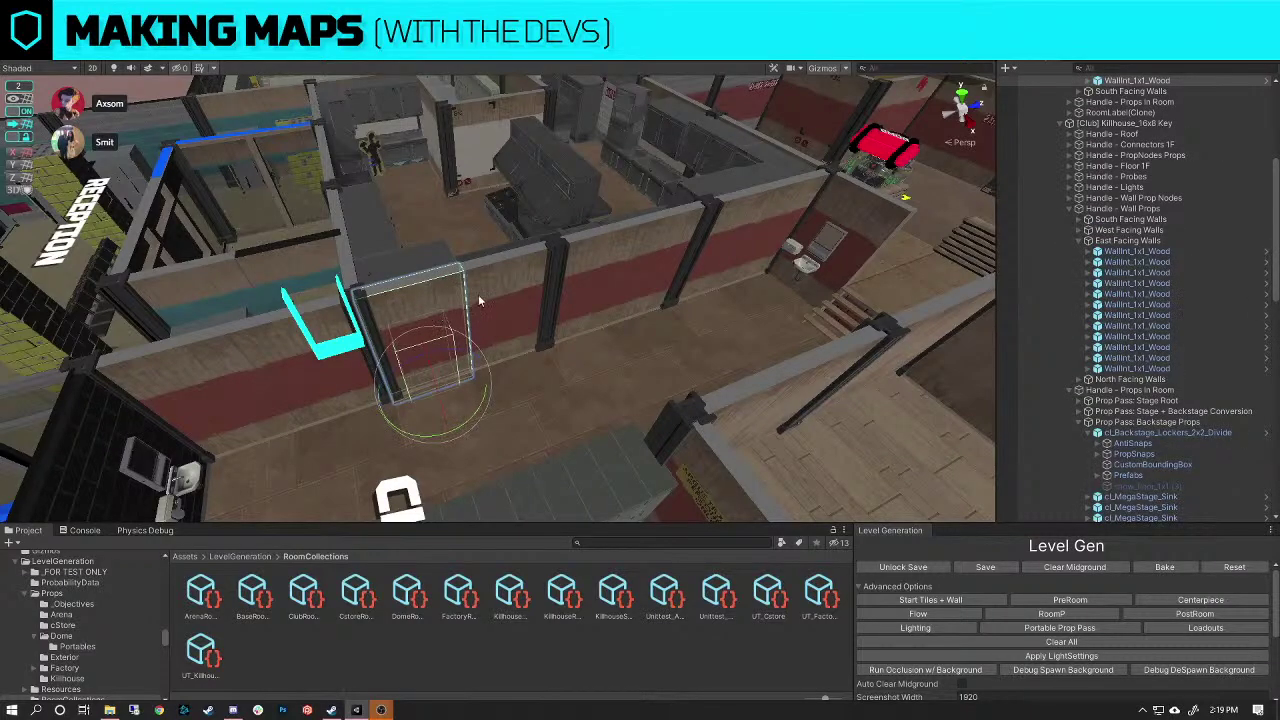
pyautogui.moveTo(478, 294); pyautogui.dragTo(408, 315, button='right')
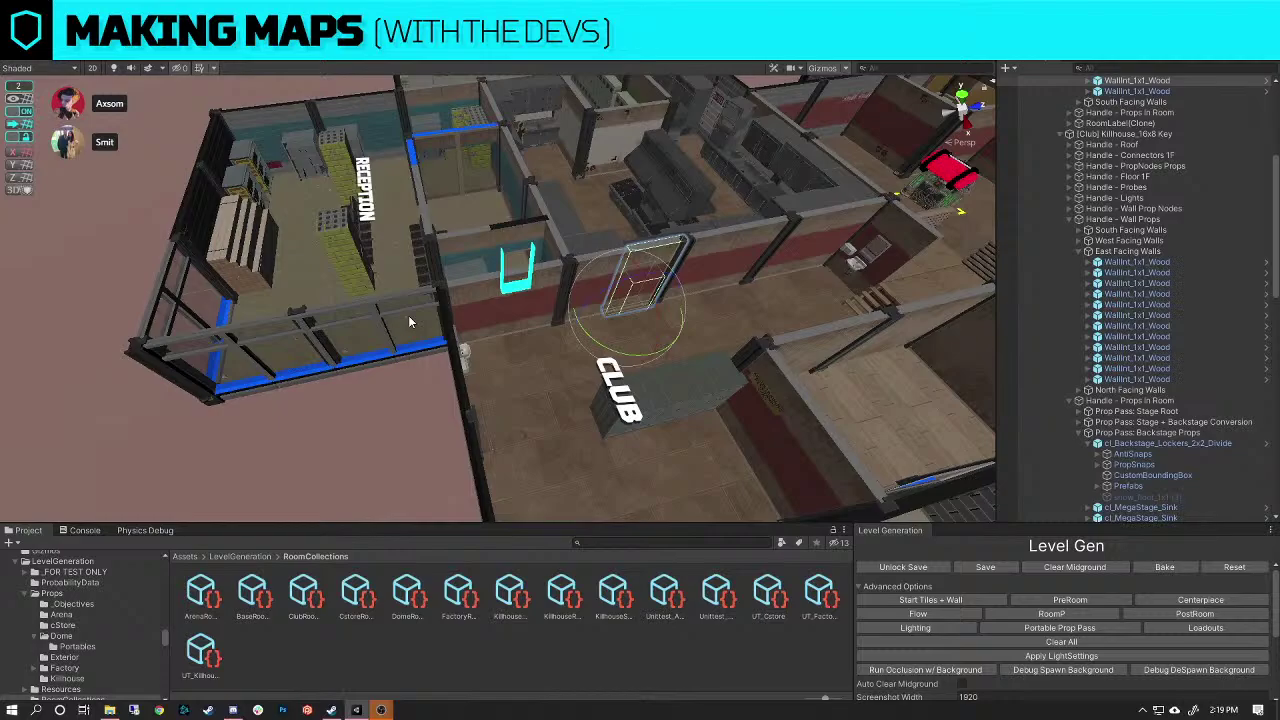
# Delete the cl_Club_Stage_Sandbag_1x2 prop along the front edge of the club's raised stage
pyautogui.moveTo(408, 315); pyautogui.dragTo(480, 376, button='right')
pyautogui.press('w')
pyautogui.click(480, 376)
pyautogui.moveTo(542, 330); pyautogui.dragTo(469, 331, button='right')
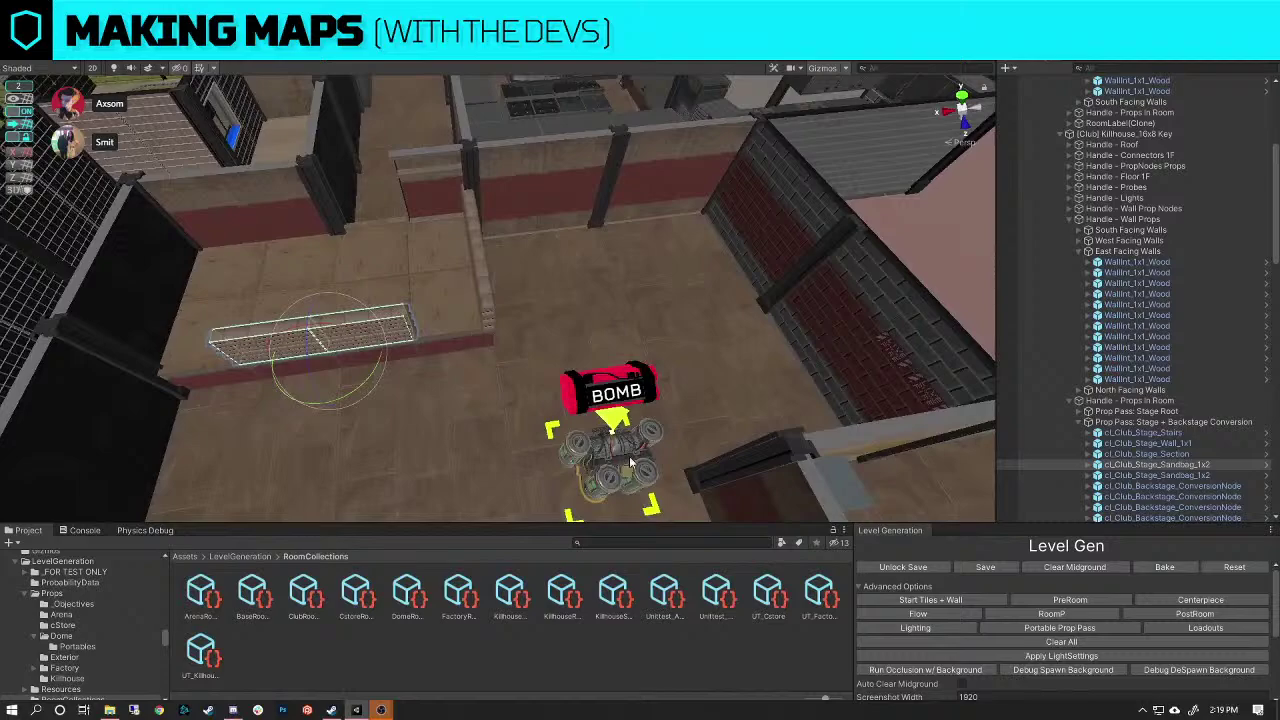
# Move the bomb onto the club stage and raise it out of the stage floor with grid snapping turned off
pyautogui.click(594, 455)
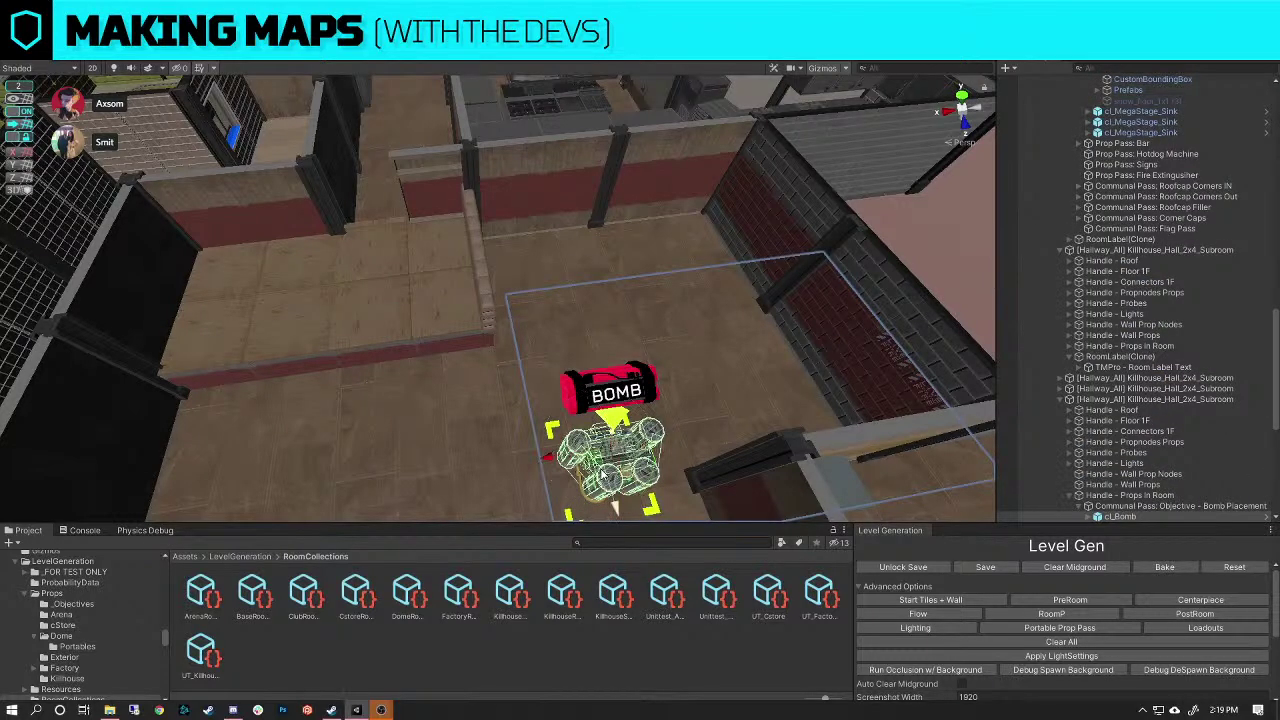
pyautogui.moveTo(596, 455); pyautogui.dragTo(290, 292)
pyautogui.moveTo(325, 269); pyautogui.dragTo(399, 231, button='right')
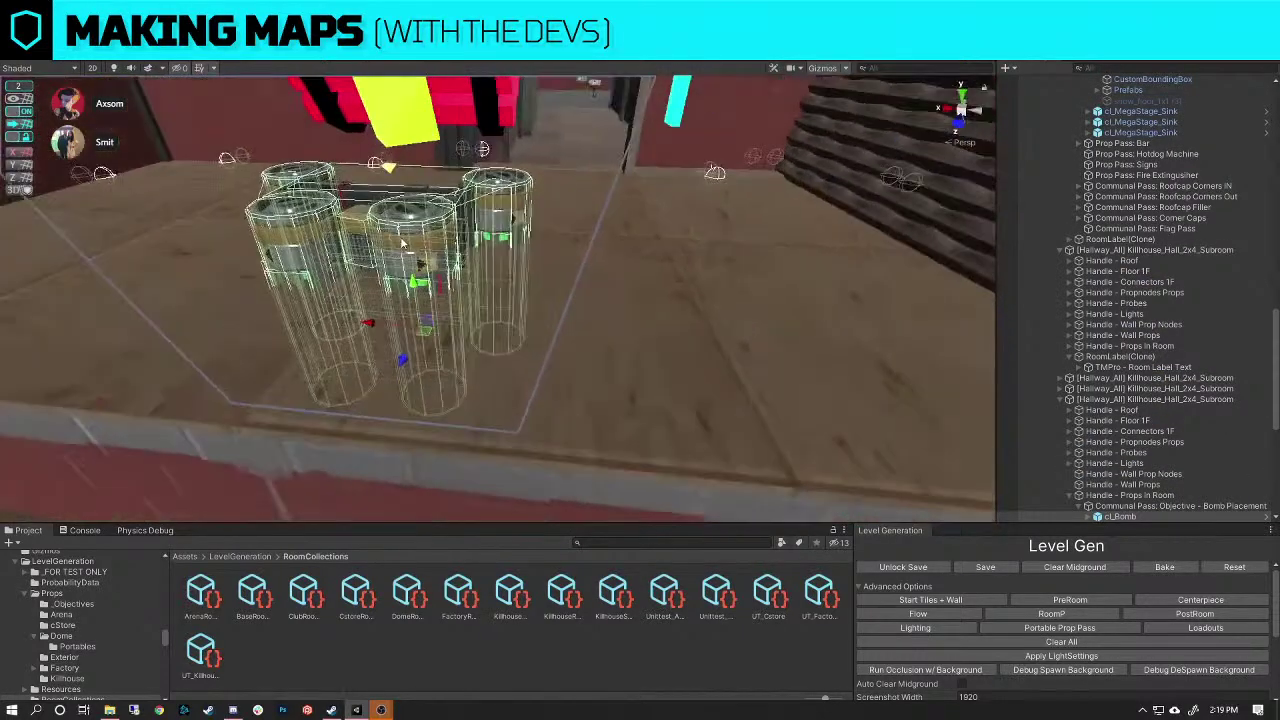
pyautogui.moveTo(413, 283); pyautogui.dragTo(407, 250)
pyautogui.click(19, 112)
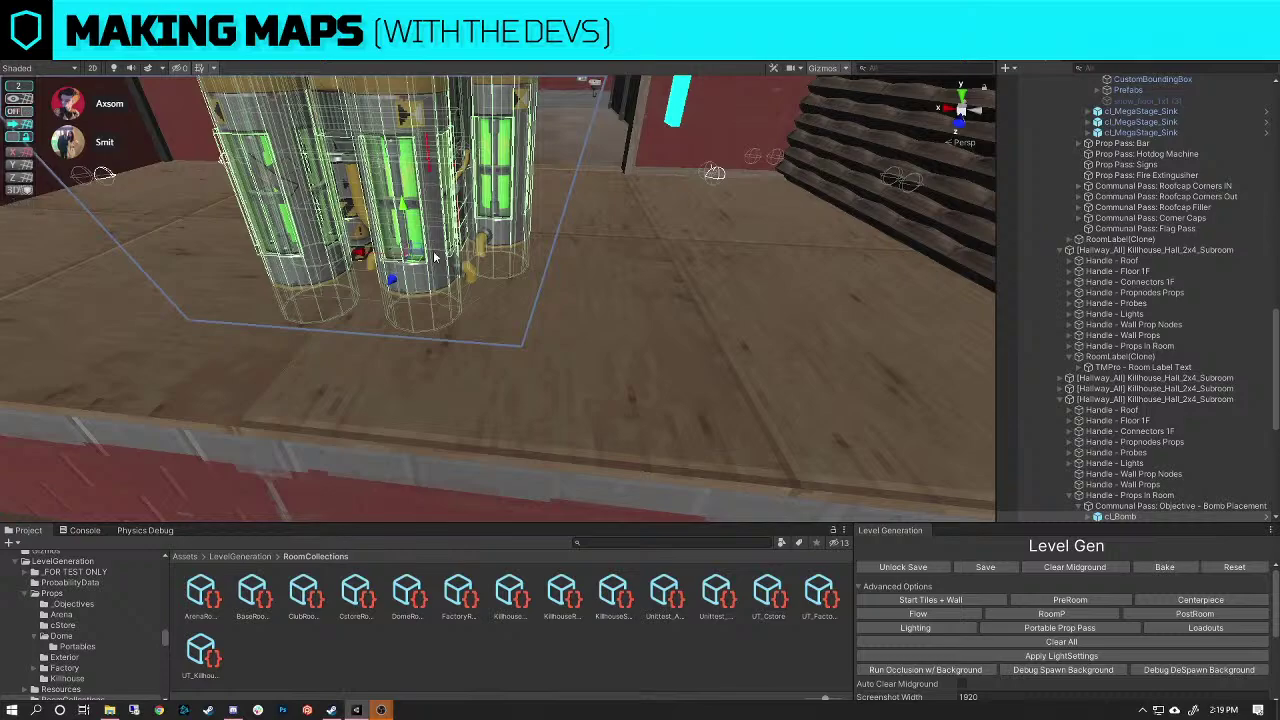
pyautogui.moveTo(402, 206); pyautogui.dragTo(403, 177)
# Rotate the bomb on the club stage and fine-tune its position there
pyautogui.moveTo(571, 240); pyautogui.dragTo(567, 338, button='right')
pyautogui.moveTo(514, 348); pyautogui.dragTo(358, 391)
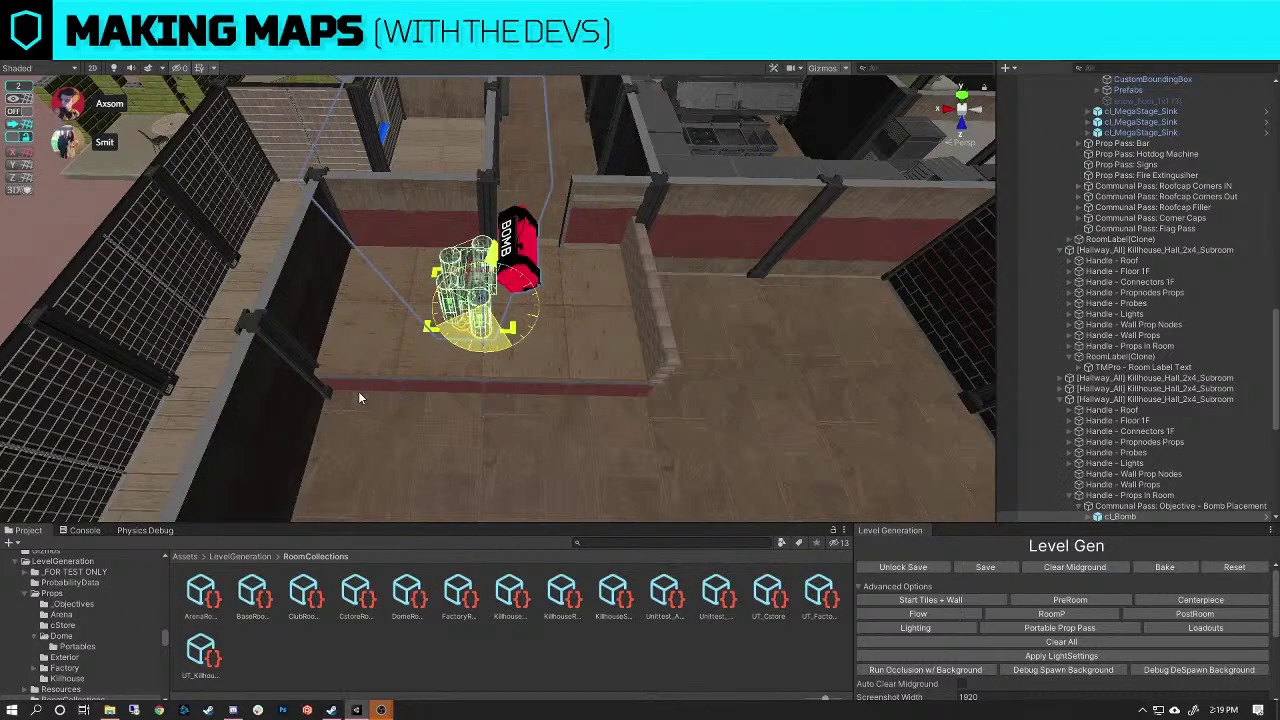
pyautogui.press('w')
pyautogui.moveTo(422, 311); pyautogui.dragTo(437, 311)
pyautogui.moveTo(437, 308); pyautogui.dragTo(280, 229, button='right')
pyautogui.moveTo(474, 265); pyautogui.dragTo(386, 271)
pyautogui.moveTo(388, 270); pyautogui.dragTo(530, 331, button='right')
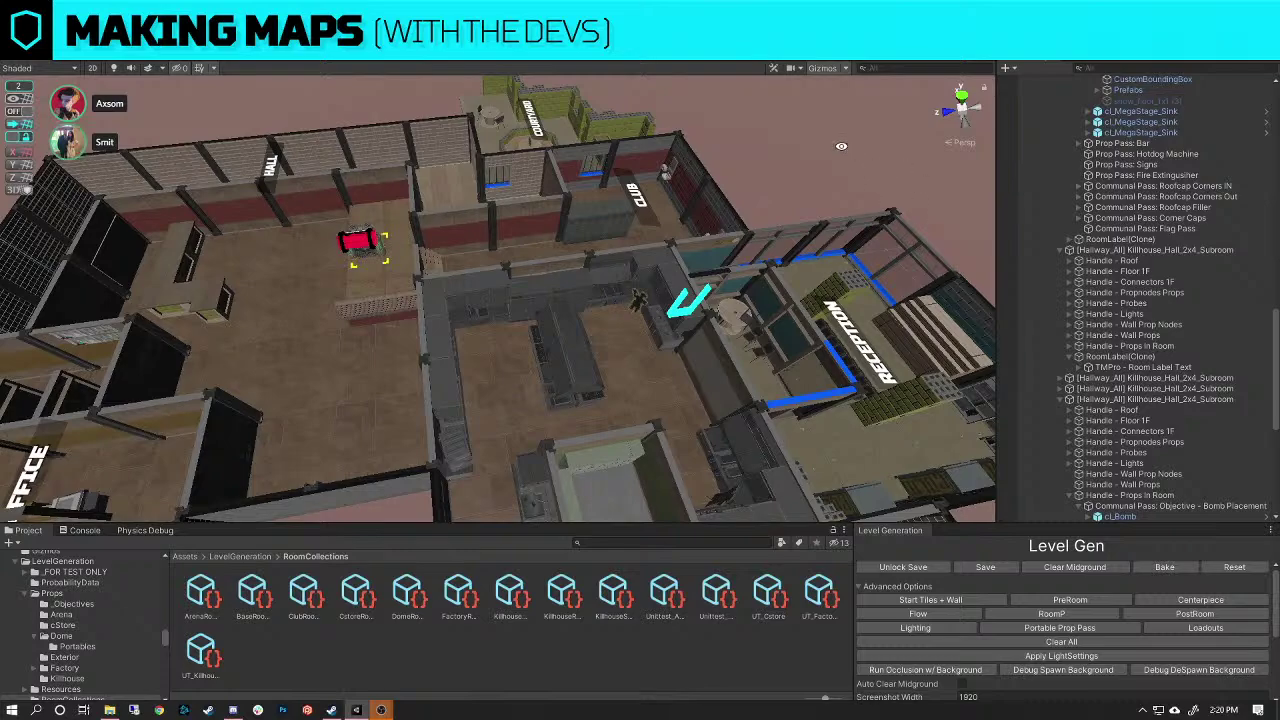
pyautogui.keyDown('alt'); pyautogui.moveTo(840, 147); pyautogui.dragTo(396, 715); pyautogui.keyUp('alt')
pyautogui.moveTo(381, 710)
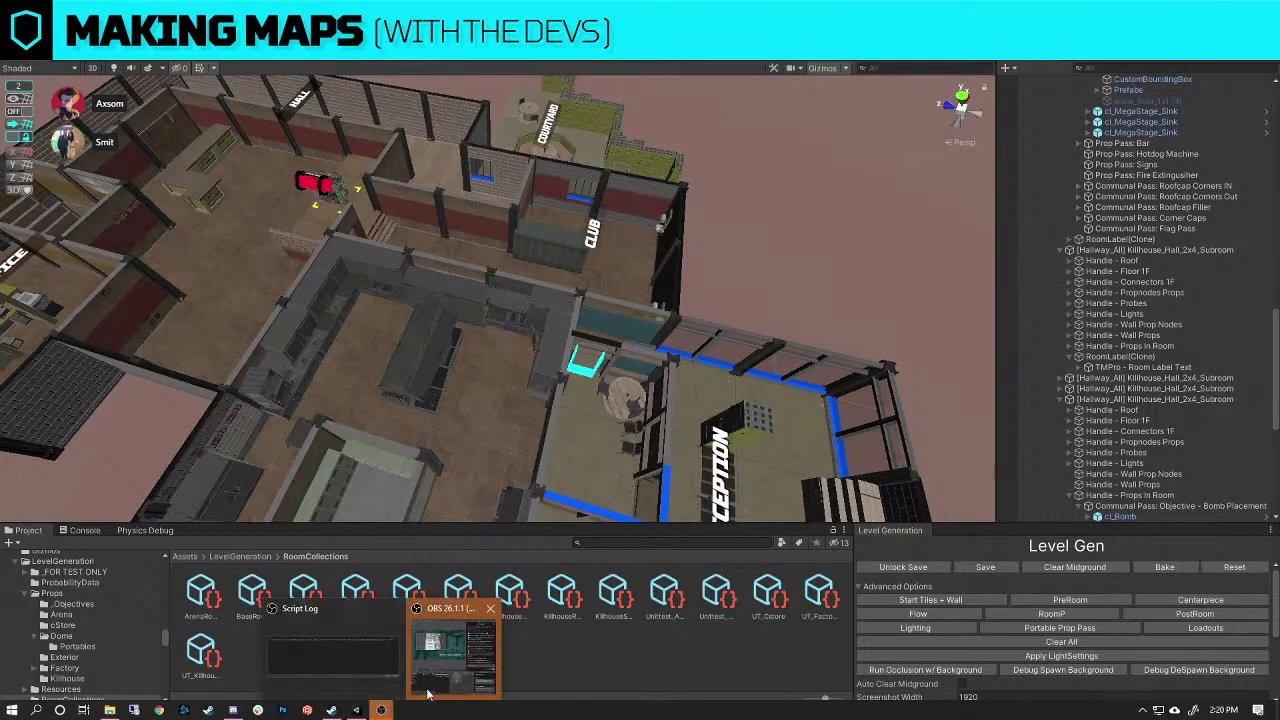
pyautogui.click(358, 651)
pyautogui.click(948, 377)
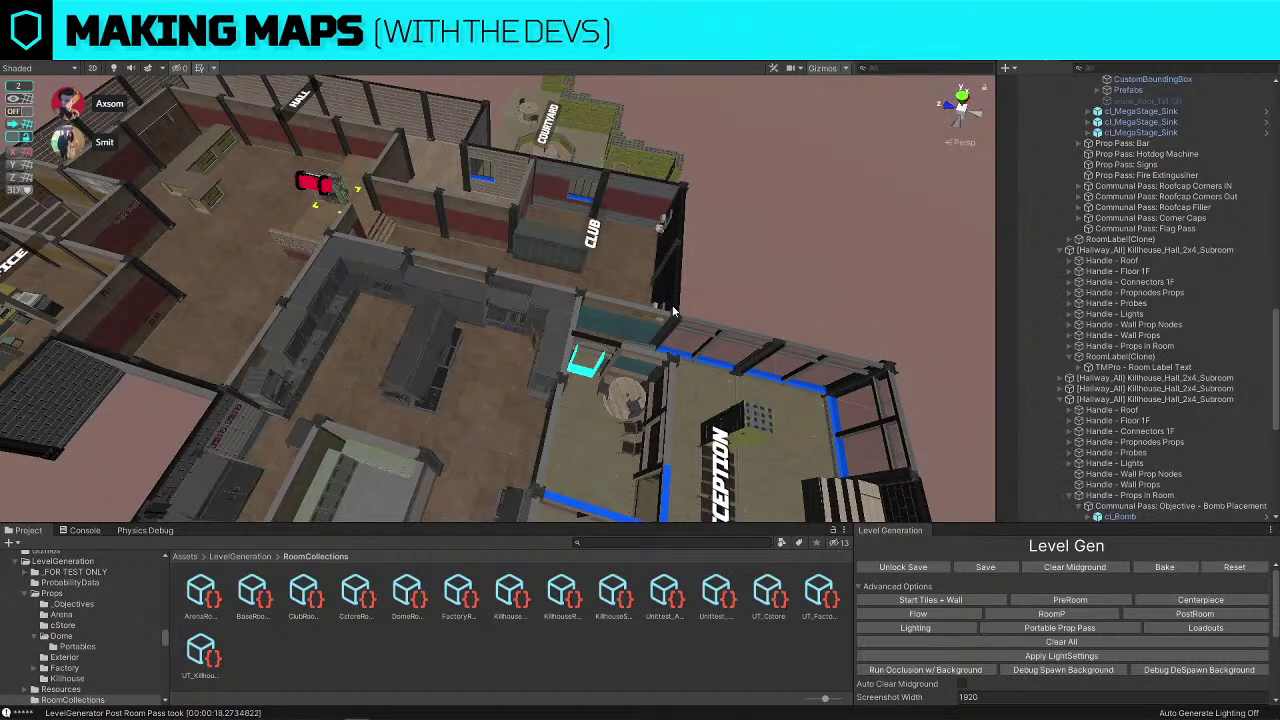
# Capture a screen region of the layout from above and outline the club's lower room and its connecting passage in red
pyautogui.keyDown('alt'); pyautogui.moveTo(842, 272); pyautogui.dragTo(553, 290); pyautogui.keyUp('alt')
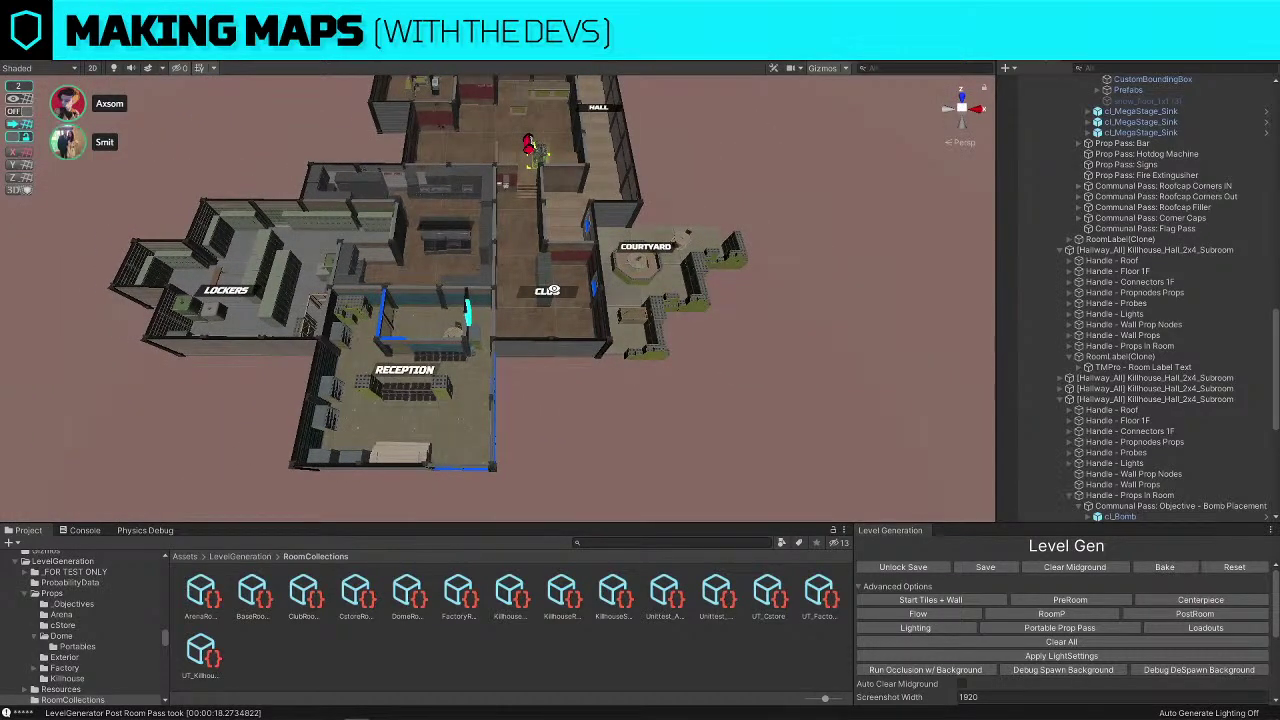
pyautogui.keyDown('alt'); pyautogui.moveTo(770, 222); pyautogui.dragTo(421, 257); pyautogui.keyUp('alt')
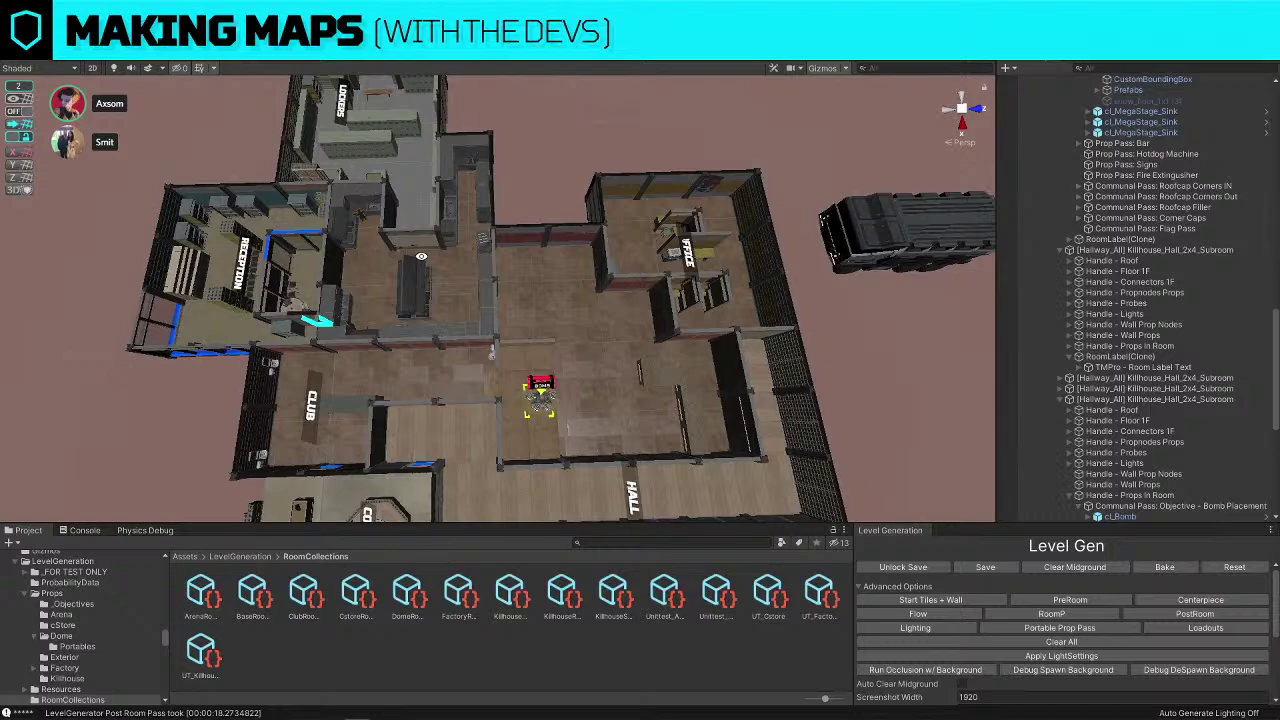
pyautogui.press('Print')
pyautogui.moveTo(78, 125); pyautogui.dragTo(862, 508)
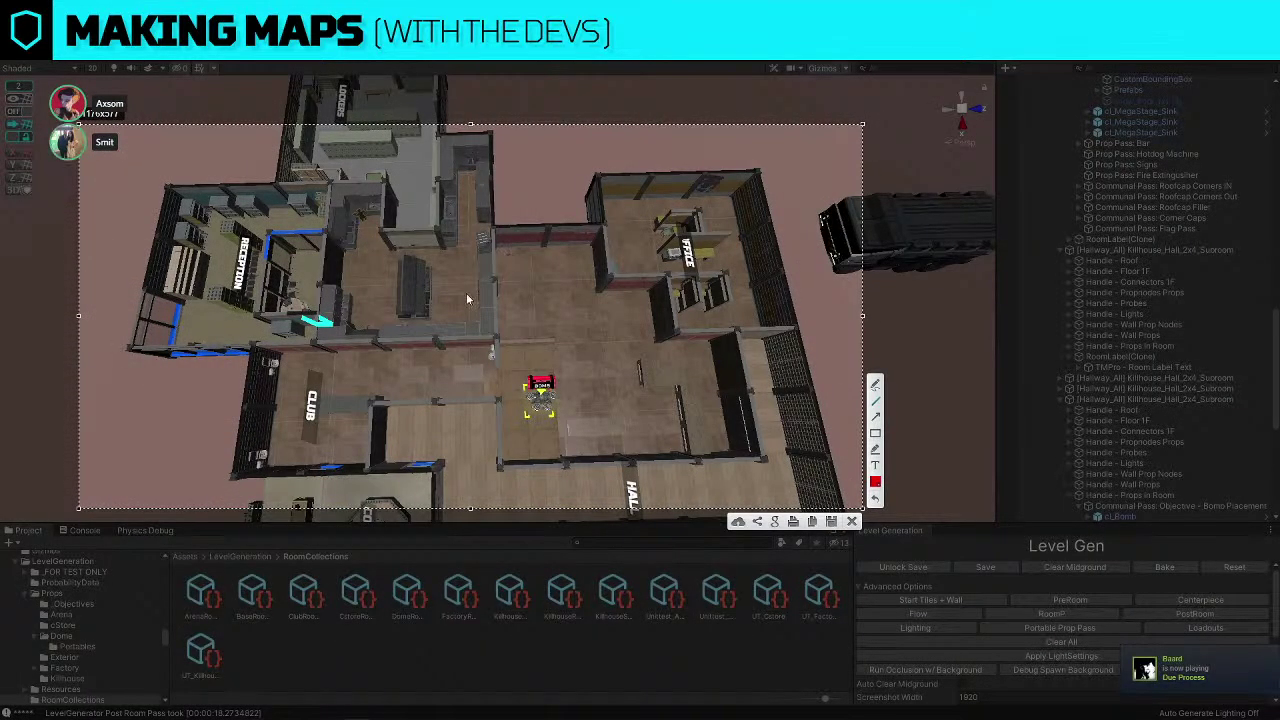
pyautogui.moveTo(379, 348)
pyautogui.mouseDown()
pyautogui.moveTo(373, 470)
pyautogui.moveTo(243, 476)
pyautogui.moveTo(262, 350)
pyautogui.moveTo(385, 348)
pyautogui.moveTo(392, 403)
pyautogui.moveTo(500, 403)
pyautogui.moveTo(494, 341)
pyautogui.moveTo(390, 343)
pyautogui.mouseUp()
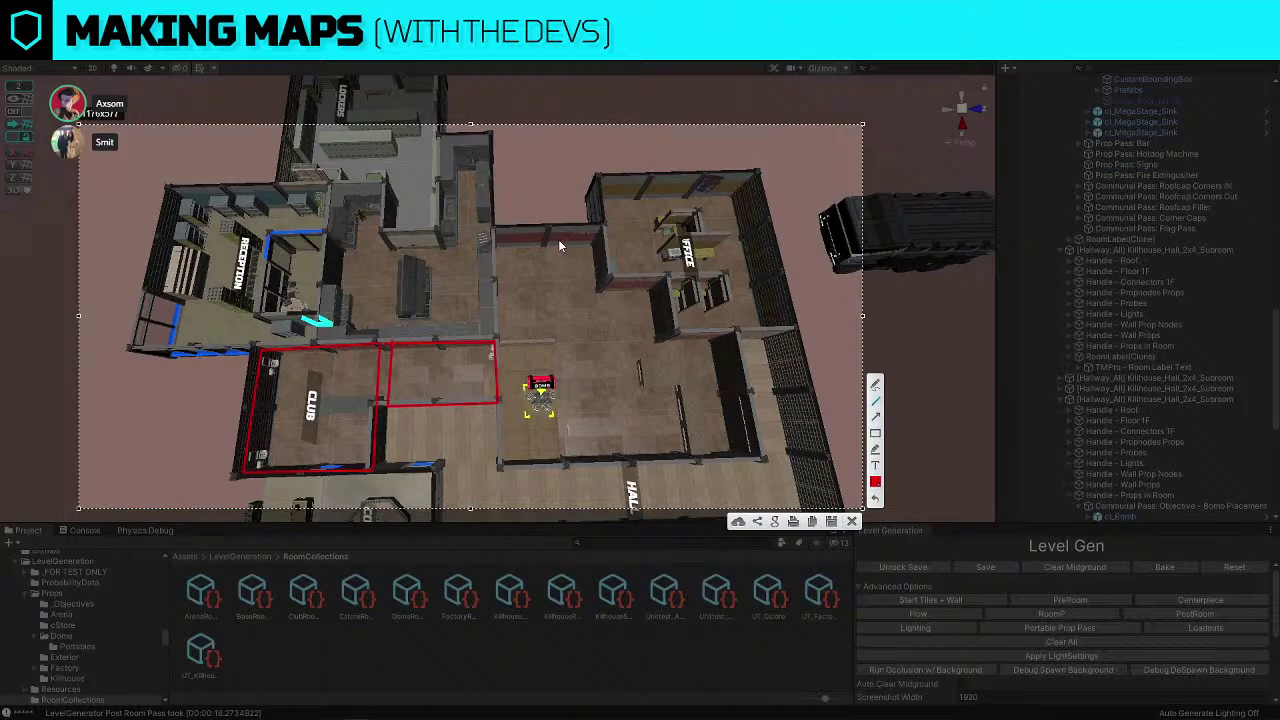
# Outline the two sections of the large floor area around the bomb in red, then discard the capture
pyautogui.moveTo(548, 235)
pyautogui.mouseDown()
pyautogui.moveTo(556, 388)
pyautogui.moveTo(740, 385)
pyautogui.moveTo(740, 355)
pyautogui.moveTo(661, 350)
pyautogui.mouseUp()
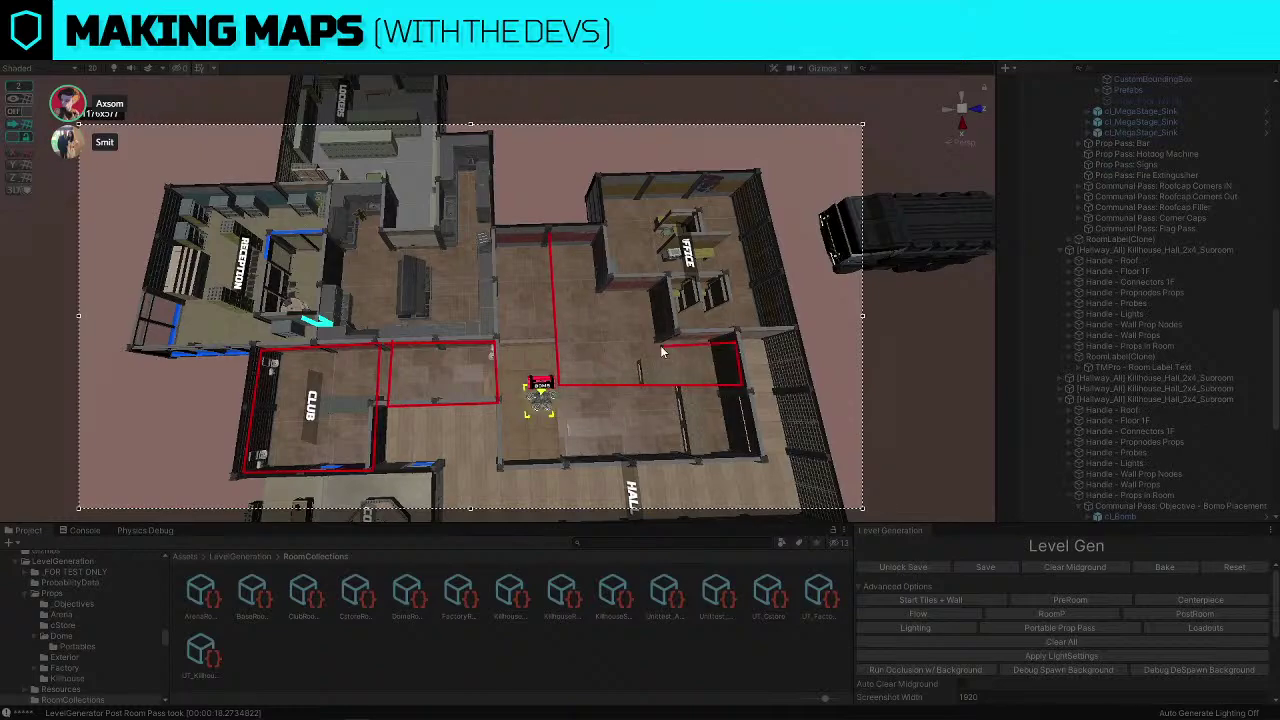
pyautogui.moveTo(658, 296); pyautogui.dragTo(602, 290)
pyautogui.moveTo(598, 237)
pyautogui.mouseDown()
pyautogui.moveTo(549, 241)
pyautogui.moveTo(541, 390)
pyautogui.moveTo(750, 398)
pyautogui.mouseUp()
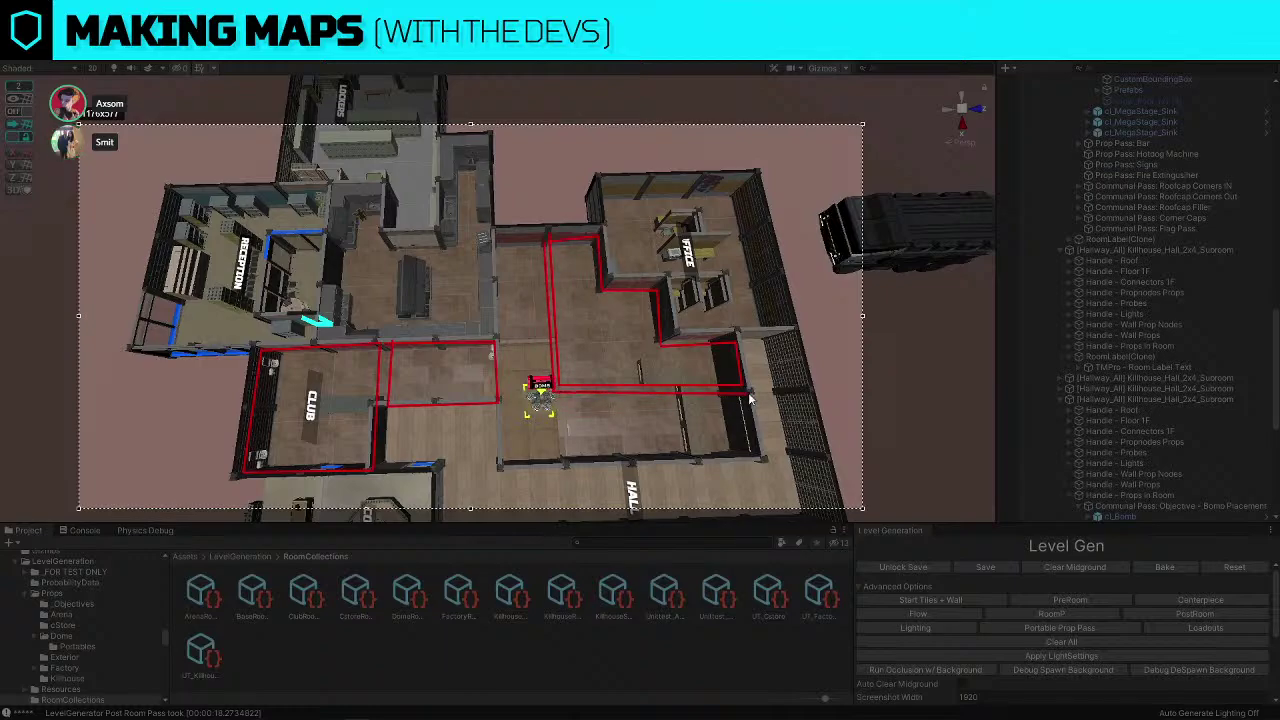
pyautogui.moveTo(756, 460)
pyautogui.mouseDown()
pyautogui.moveTo(515, 463)
pyautogui.moveTo(498, 227)
pyautogui.moveTo(546, 237)
pyautogui.mouseUp()
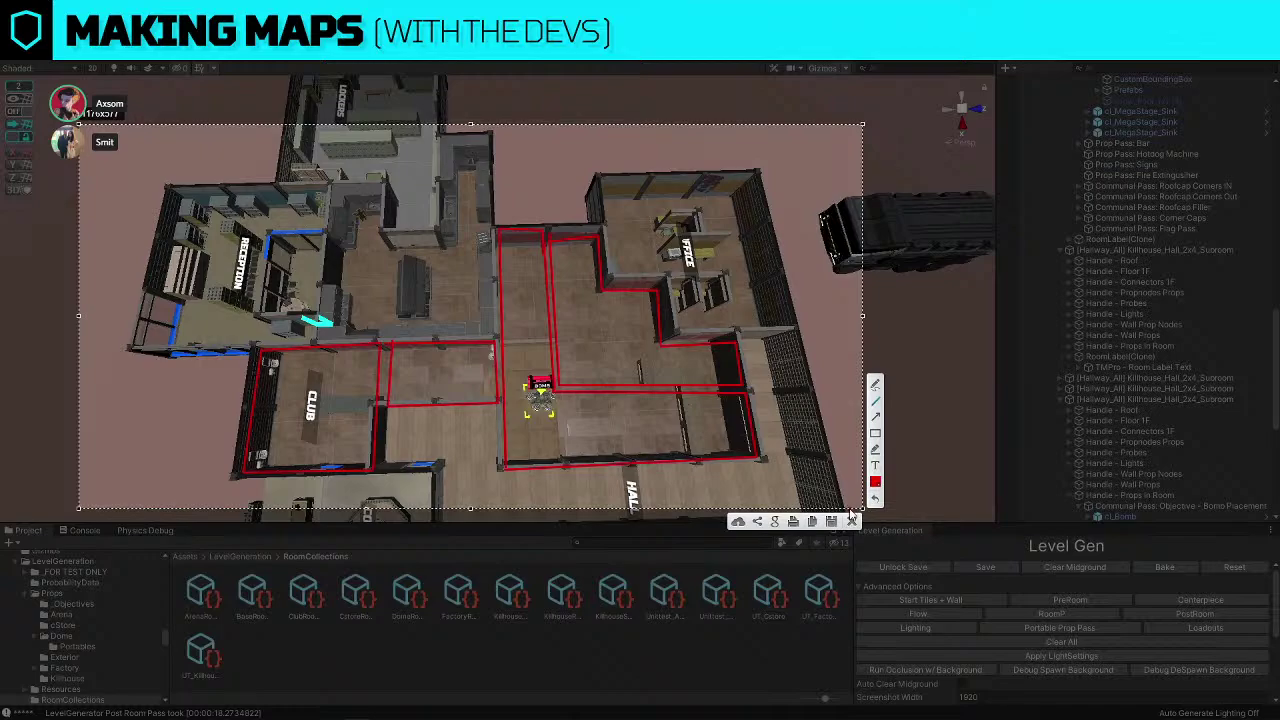
pyautogui.click(853, 521)
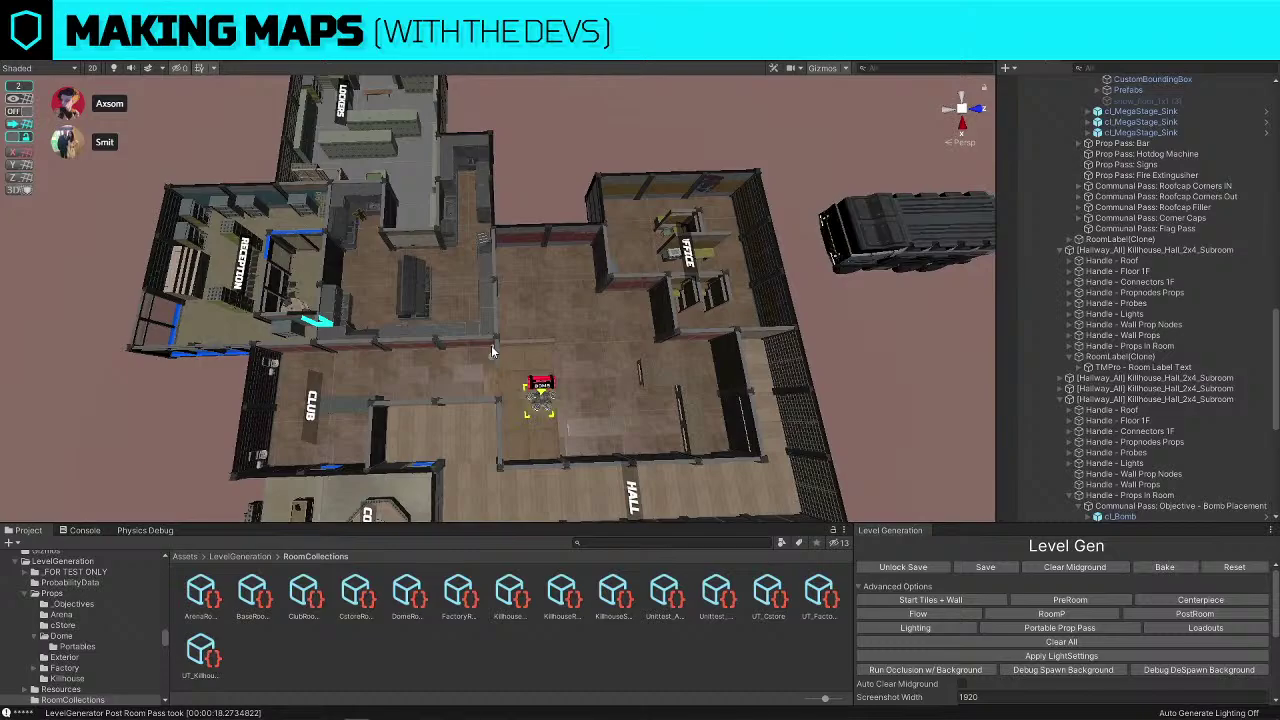
# Turn grid snapping back on and replace a wall segment between the kitchen and the club with DoorwayInt_Killhouse
pyautogui.moveTo(489, 305); pyautogui.dragTo(499, 260, button='right')
pyautogui.click(505, 257)
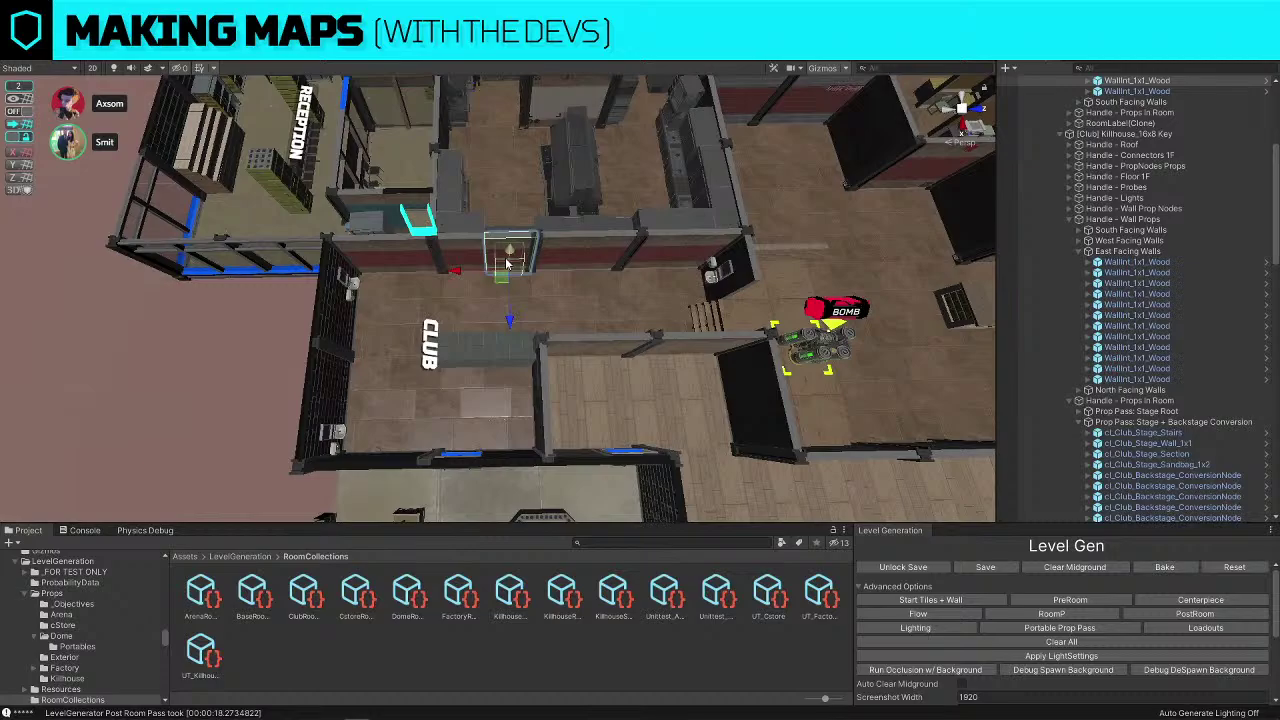
pyautogui.press('d')
pyautogui.moveTo(597, 278)
pyautogui.mouseDown(button='right')
pyautogui.moveTo(699, 181)
pyautogui.moveTo(583, 277)
pyautogui.moveTo(692, 243)
pyautogui.moveTo(606, 266)
pyautogui.mouseUp(button='right')
pyautogui.press('w')
# Raise the kitchen's RoomLabel(Clone) out of the central counter so that it sits above it
pyautogui.click(639, 256)
pyautogui.press('w')
pyautogui.moveTo(536, 303); pyautogui.dragTo(774, 179, button='right')
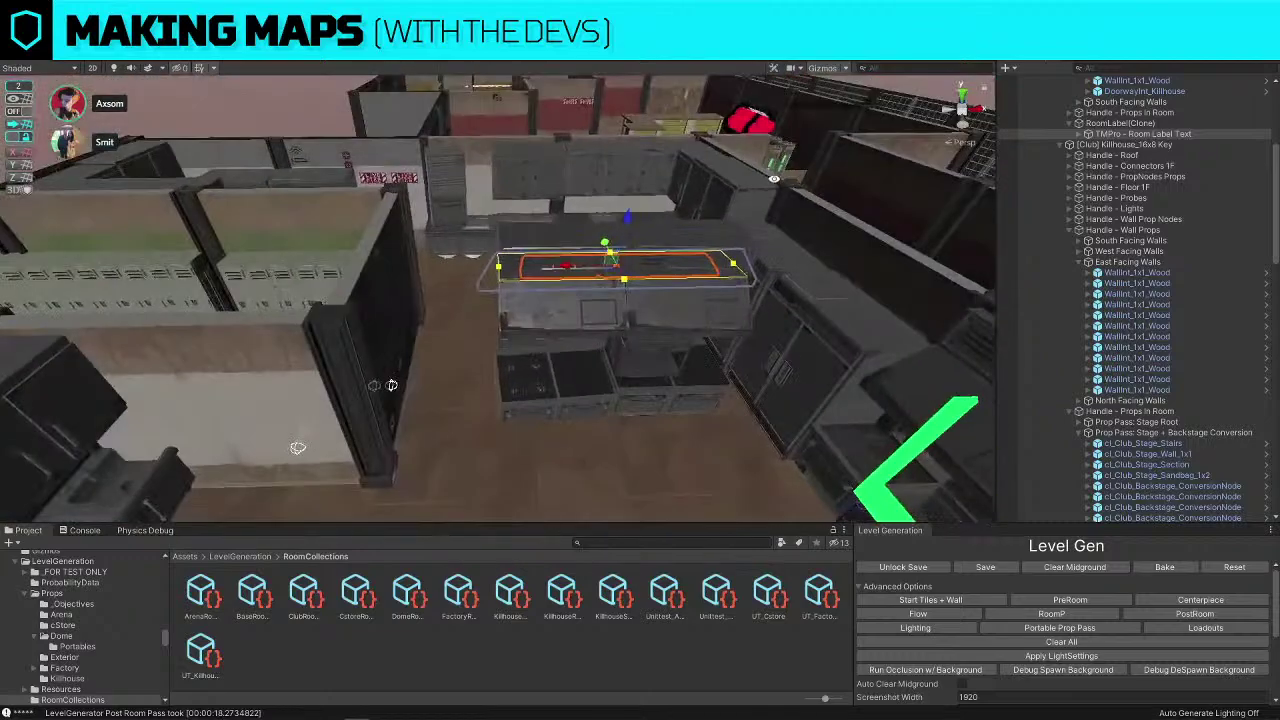
pyautogui.click(1087, 125)
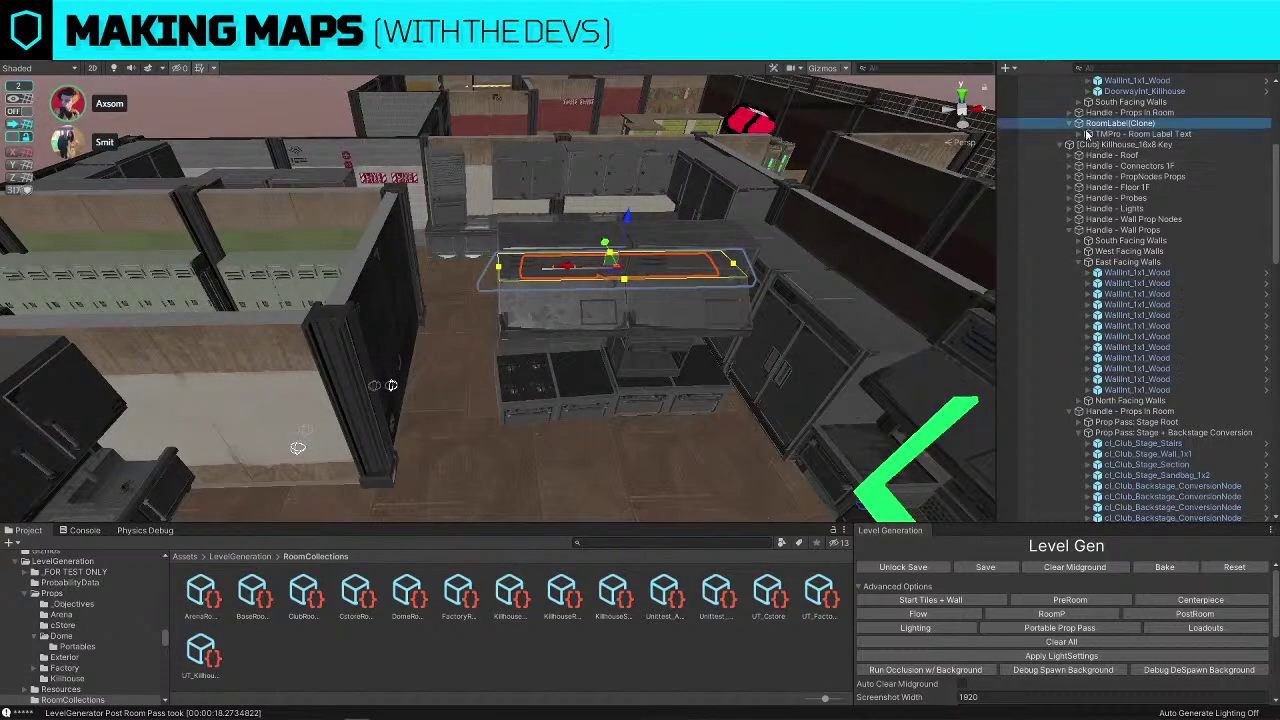
pyautogui.moveTo(627, 211); pyautogui.dragTo(633, 172)
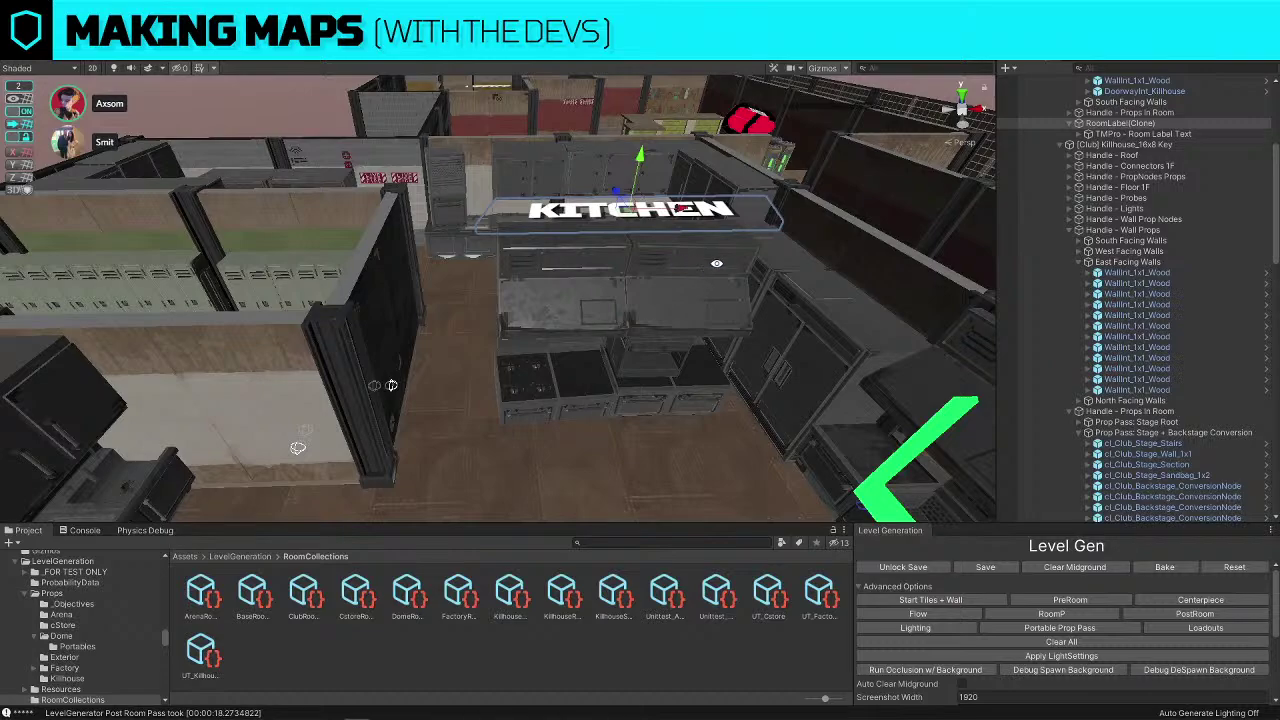
pyautogui.scroll(-10, 714, 230)
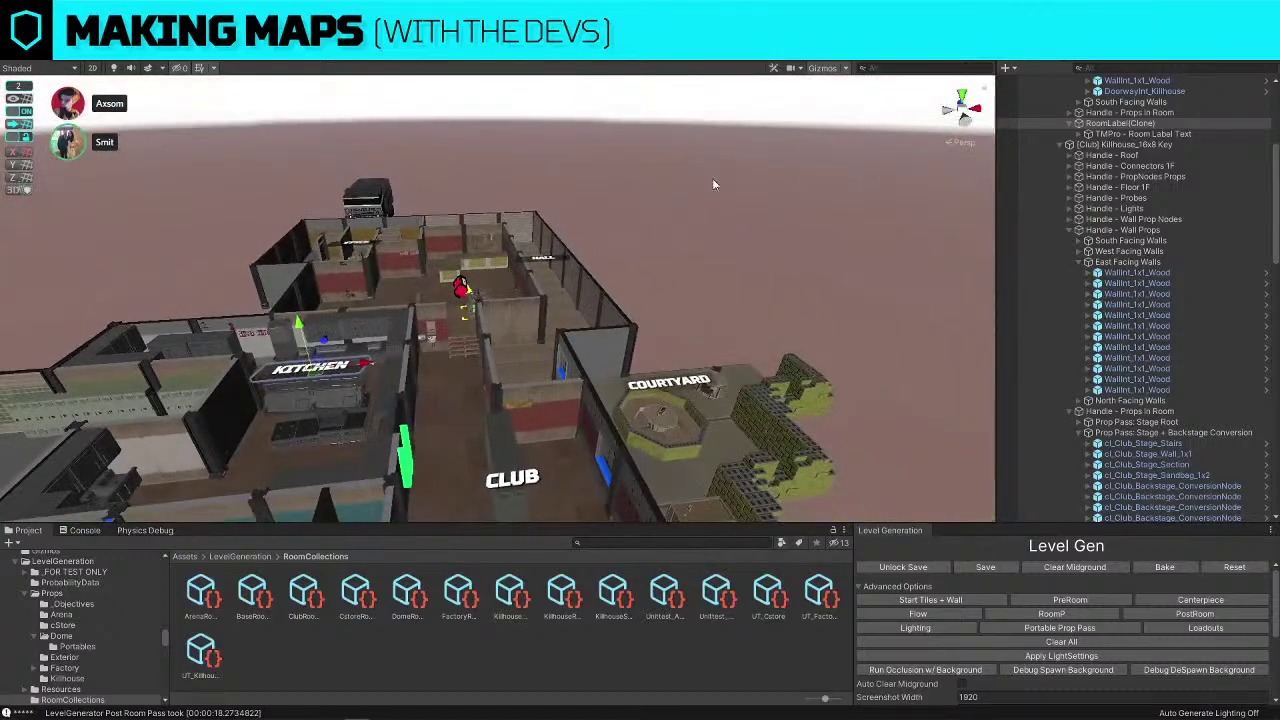
pyautogui.keyDown('alt'); pyautogui.moveTo(713, 179); pyautogui.dragTo(697, 305); pyautogui.keyUp('alt')
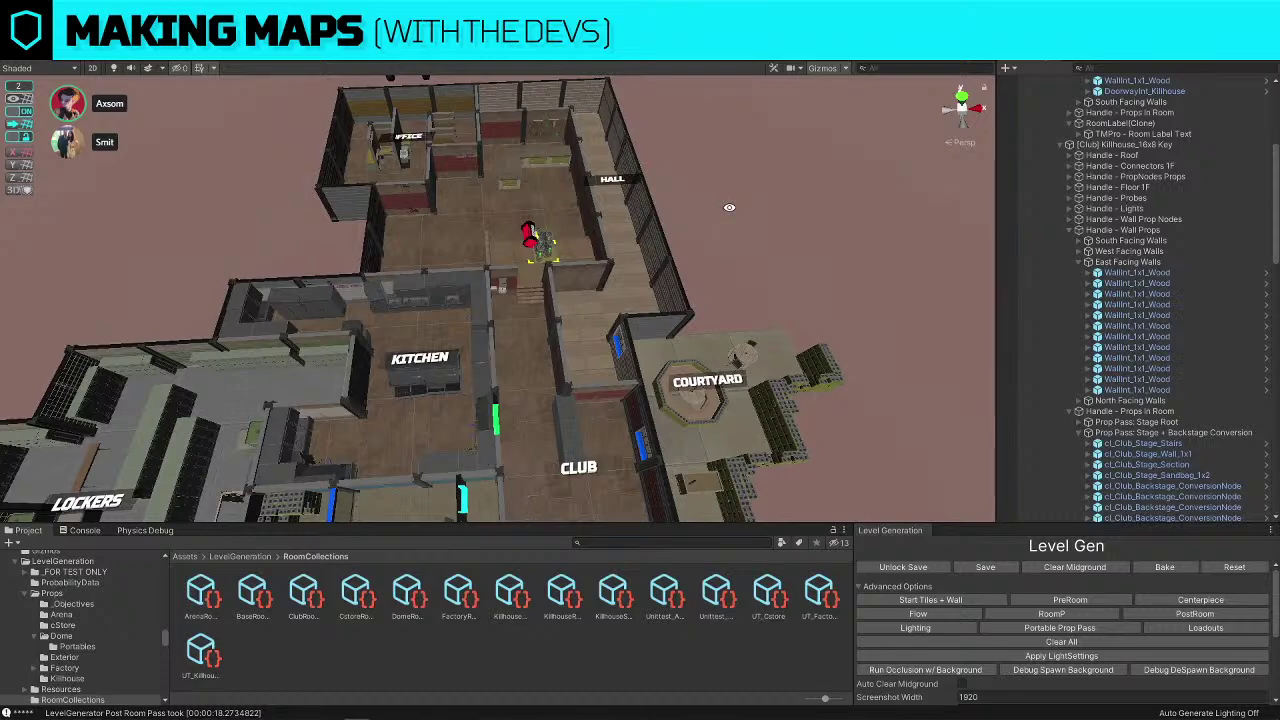
pyautogui.press('d')
pyautogui.moveTo(729, 207); pyautogui.dragTo(729, 207, button='right')
pyautogui.press('w')
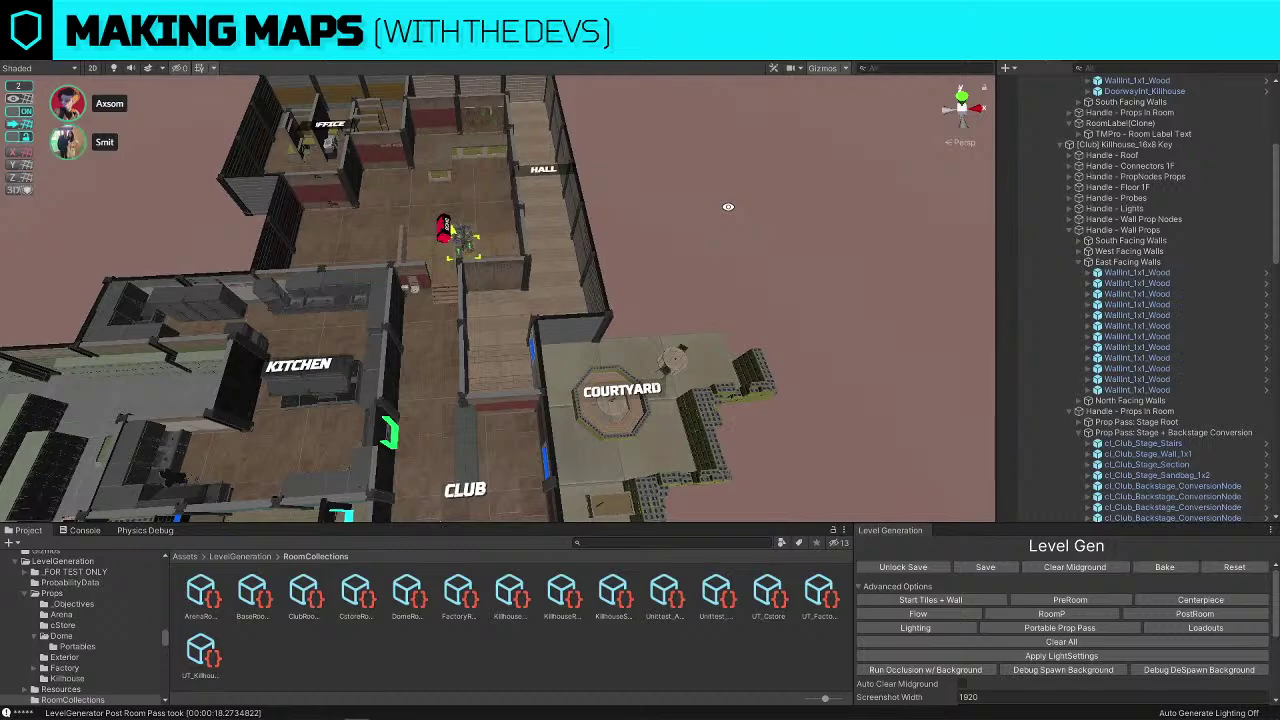
pyautogui.moveTo(562, 404); pyautogui.dragTo(517, 161, button='right')
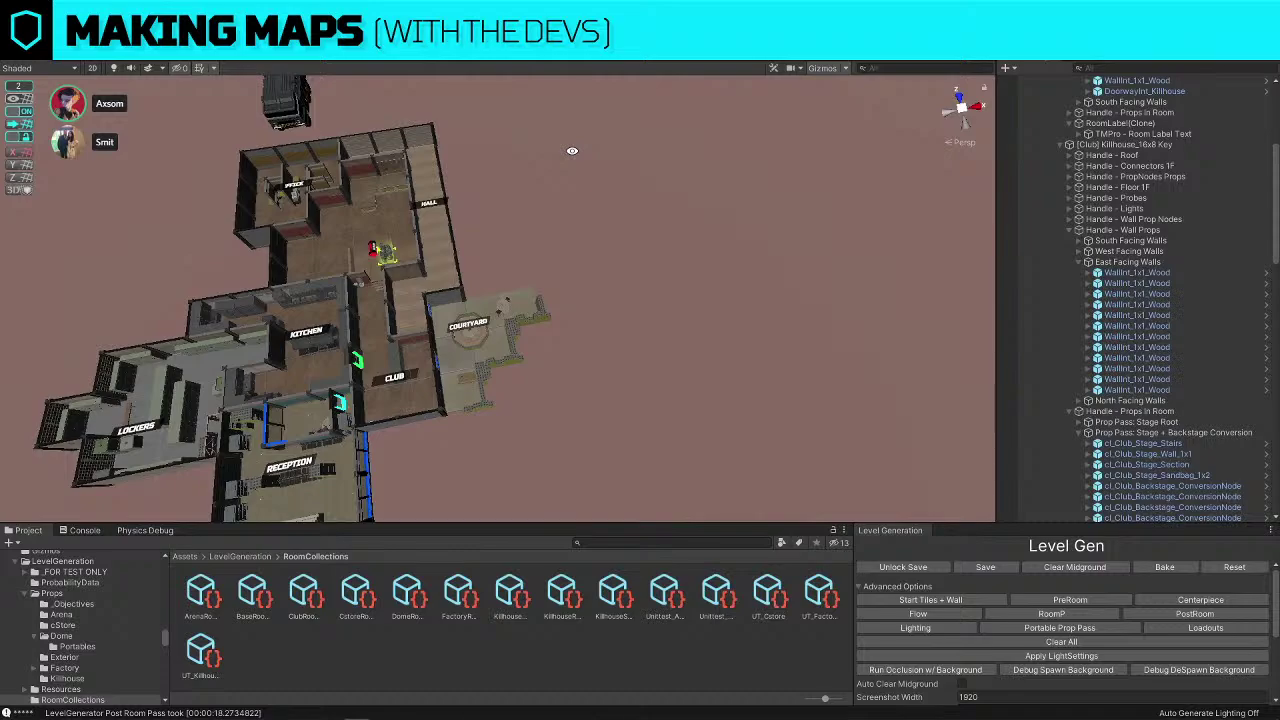
pyautogui.hotkey('ctrl', 'shift', 'r')
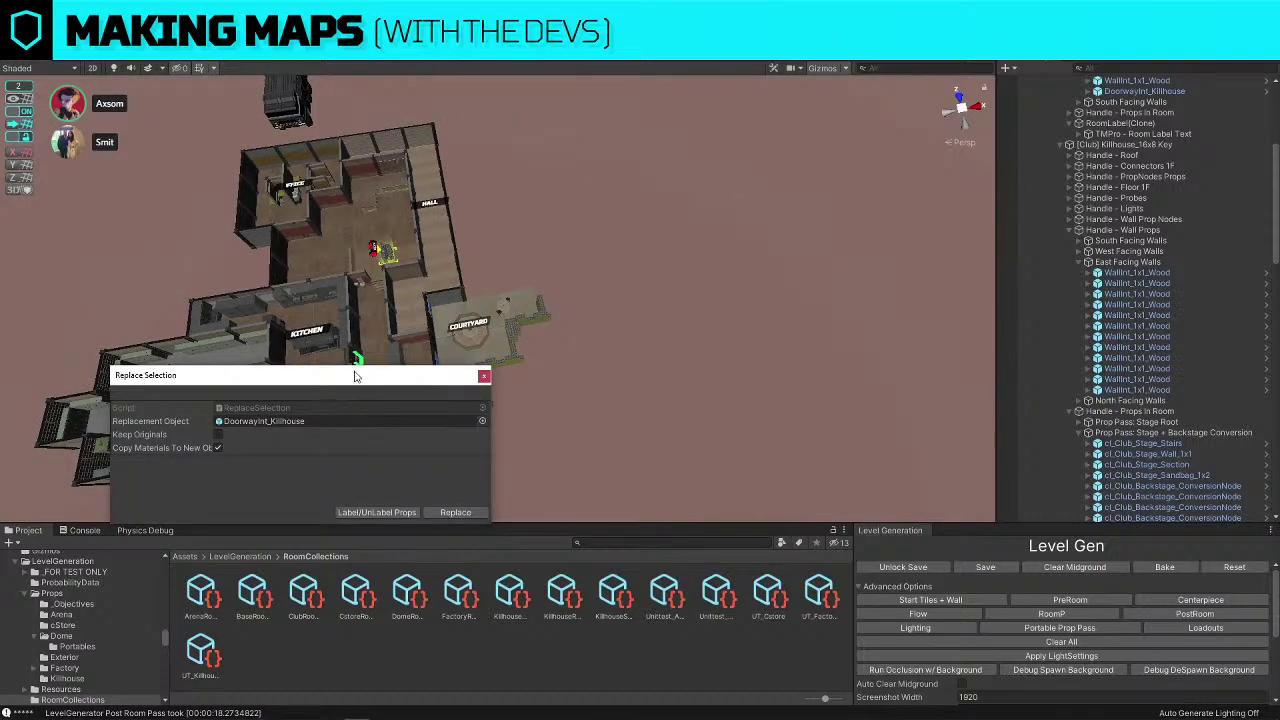
pyautogui.moveTo(354, 376); pyautogui.dragTo(509, 228)
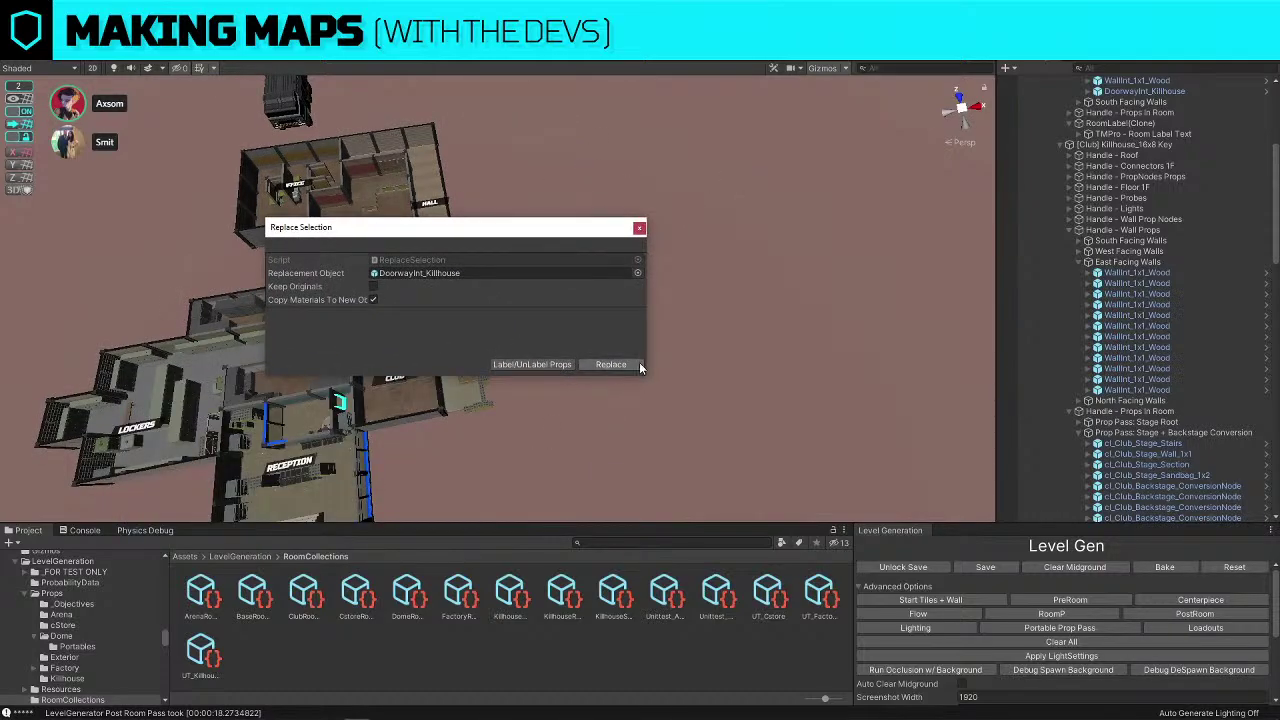
pyautogui.click(639, 229)
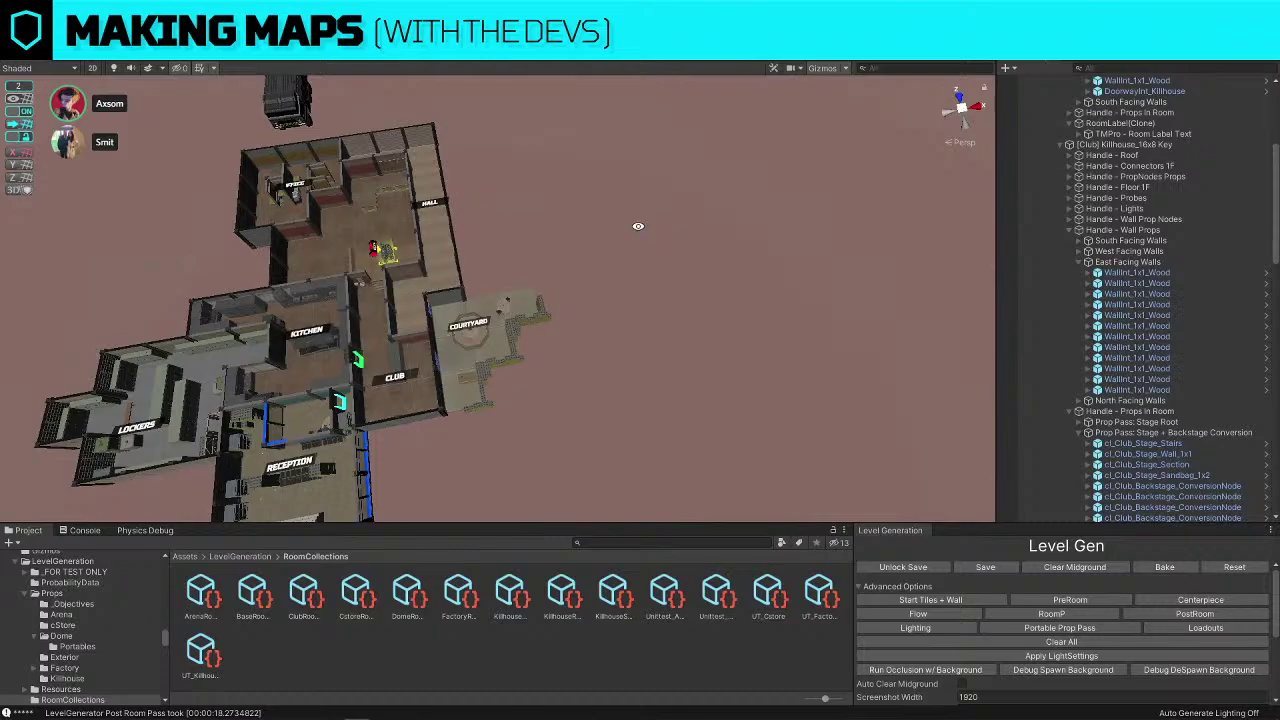
# Replace the reception's cl_Reception_WaitingRoom_3x5 centerpiece with the cl_receptionDesk_L_5x3 prefab
pyautogui.moveTo(722, 250); pyautogui.dragTo(641, 252, button='right')
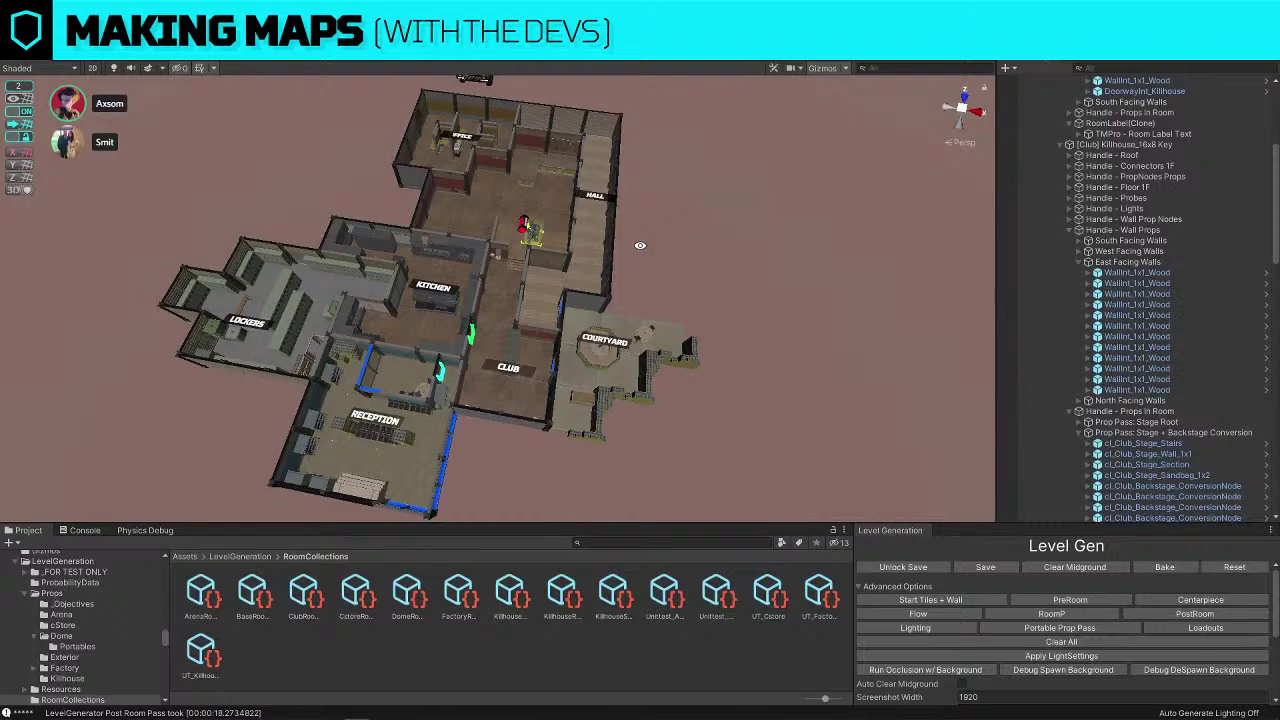
pyautogui.press('w')
pyautogui.moveTo(556, 247); pyautogui.dragTo(607, 267, button='right')
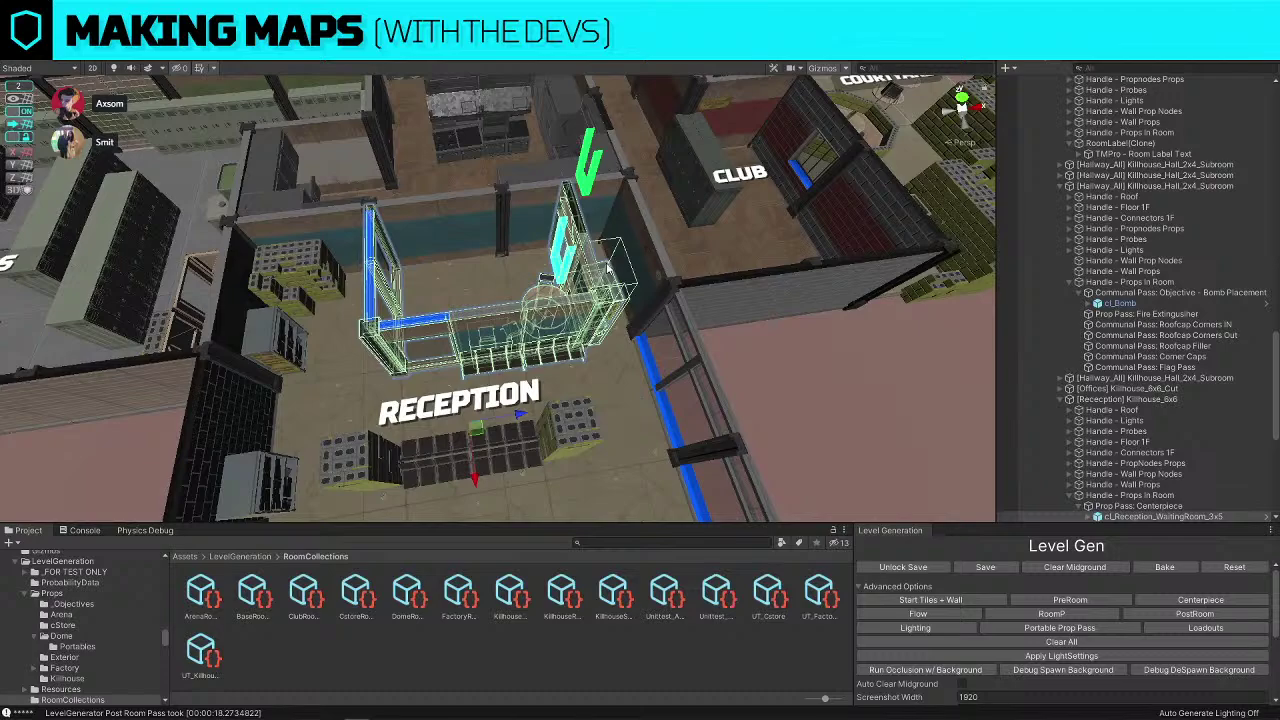
pyautogui.press('s')
pyautogui.moveTo(607, 265); pyautogui.dragTo(606, 262, button='right')
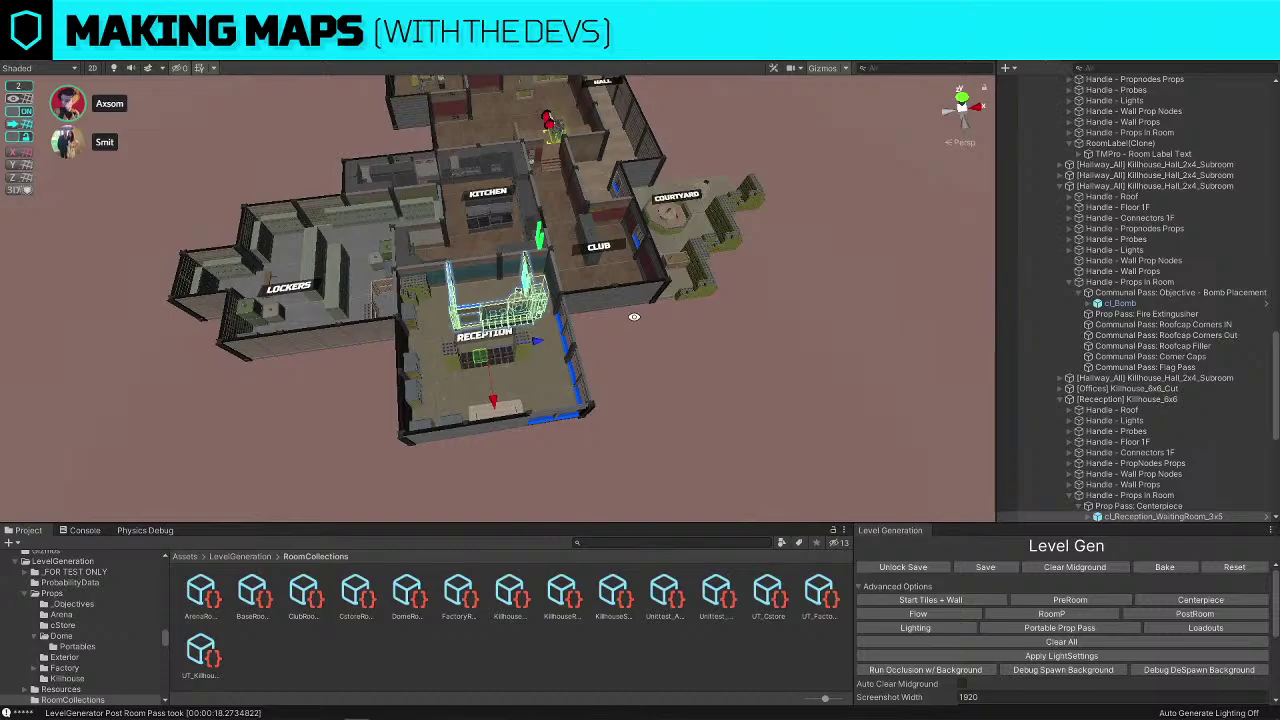
pyautogui.press('w')
pyautogui.moveTo(669, 342); pyautogui.dragTo(630, 350, button='right')
pyautogui.press('s')
pyautogui.press('w')
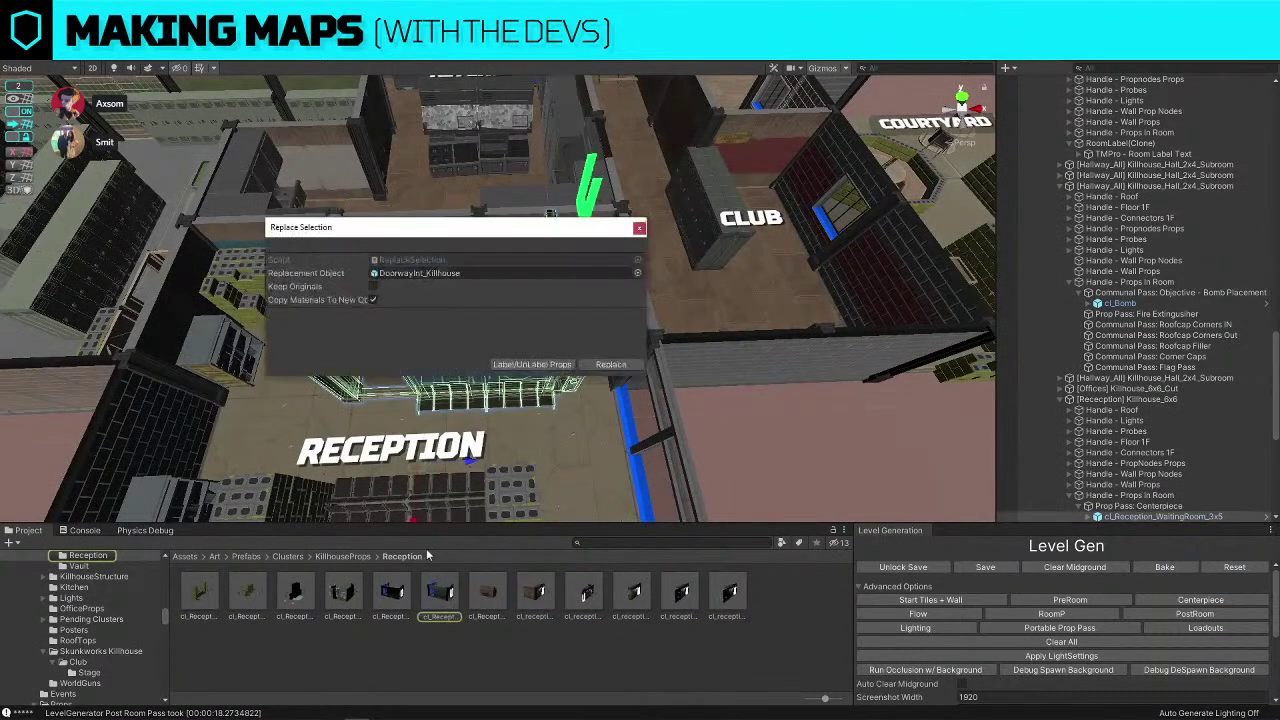
pyautogui.moveTo(585, 597); pyautogui.dragTo(440, 273)
pyautogui.click(611, 365)
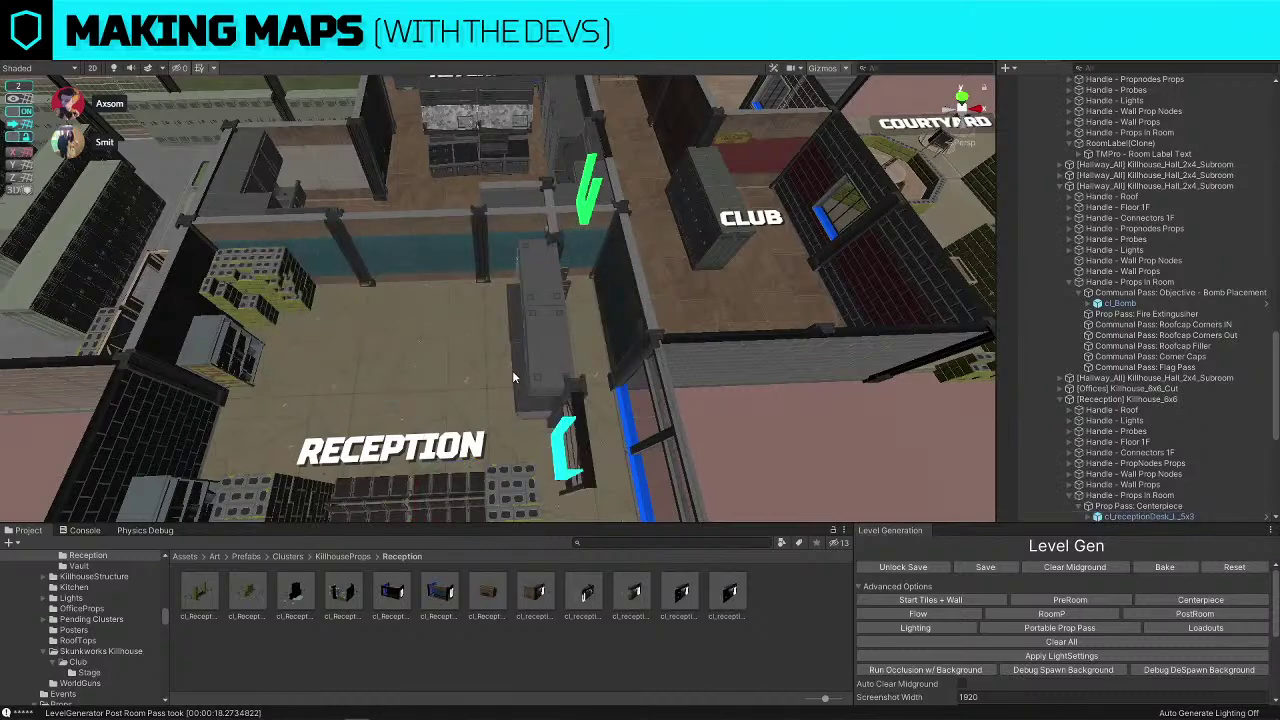
# Rotate the L-shaped reception desk cluster a quarter turn and move it onto the open ground outside the building
pyautogui.press('f')
pyautogui.moveTo(473, 437); pyautogui.dragTo(279, 492)
pyautogui.press('w')
pyautogui.scroll(-3, 456, 408)
pyautogui.moveTo(452, 393); pyautogui.dragTo(762, 364)
pyautogui.moveTo(762, 364); pyautogui.dragTo(634, 365, button='right')
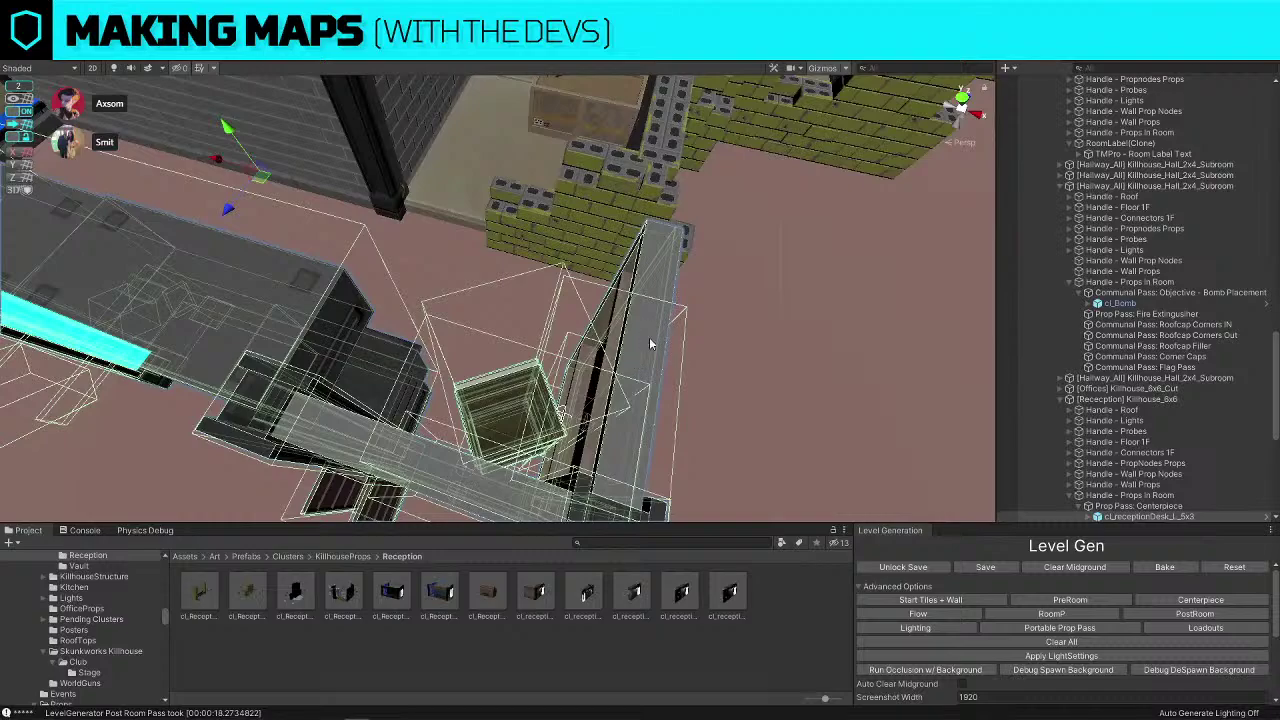
# Reposition a Wall_breach_wood_thin panel of the desk cluster and place a duplicate of it
pyautogui.click(649, 337)
pyautogui.moveTo(953, 387); pyautogui.dragTo(897, 301, button='right')
pyautogui.click(500, 320)
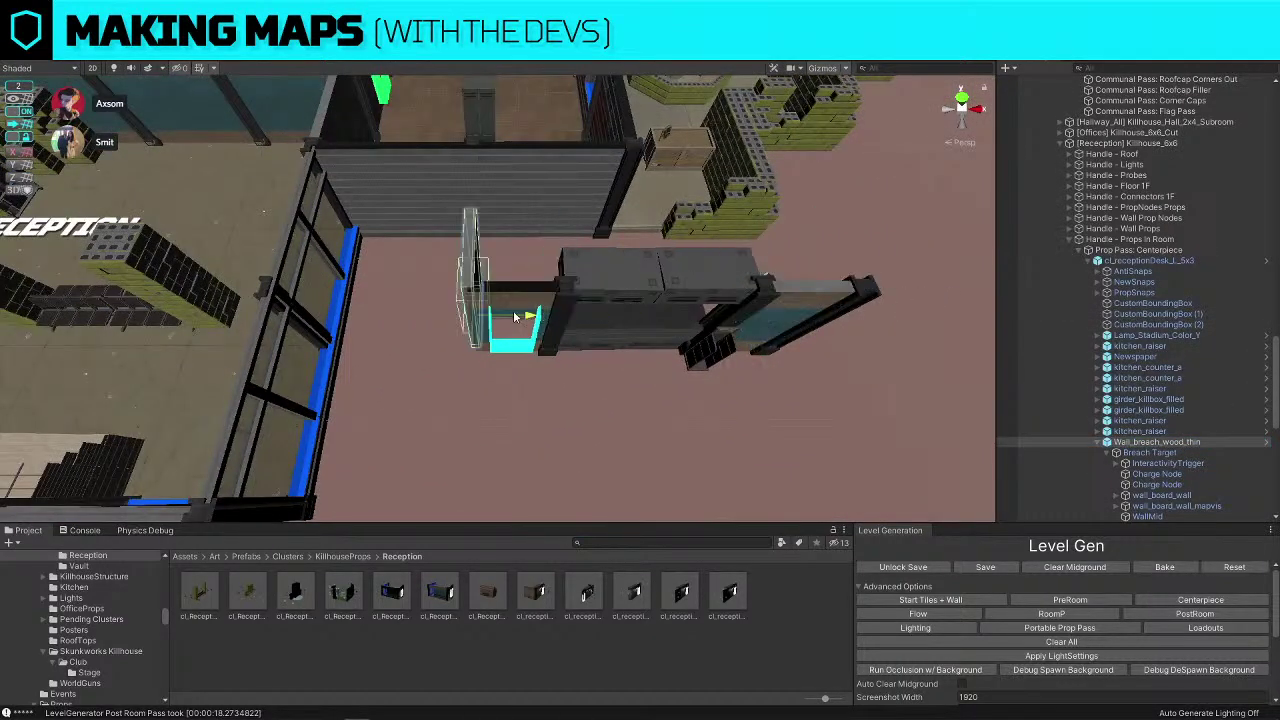
pyautogui.moveTo(510, 353); pyautogui.dragTo(934, 334)
pyautogui.press('w')
pyautogui.keyDown('alt'); pyautogui.moveTo(920, 325); pyautogui.dragTo(590, 370); pyautogui.keyUp('alt')
pyautogui.hotkey('ctrl', 'd')
pyautogui.moveTo(583, 427); pyautogui.dragTo(817, 453)
pyautogui.scroll(-5, 817, 453)
# Move the stray girder_killbox_filled (1) at the far end of the desk cluster back in along its length
pyautogui.click(594, 478)
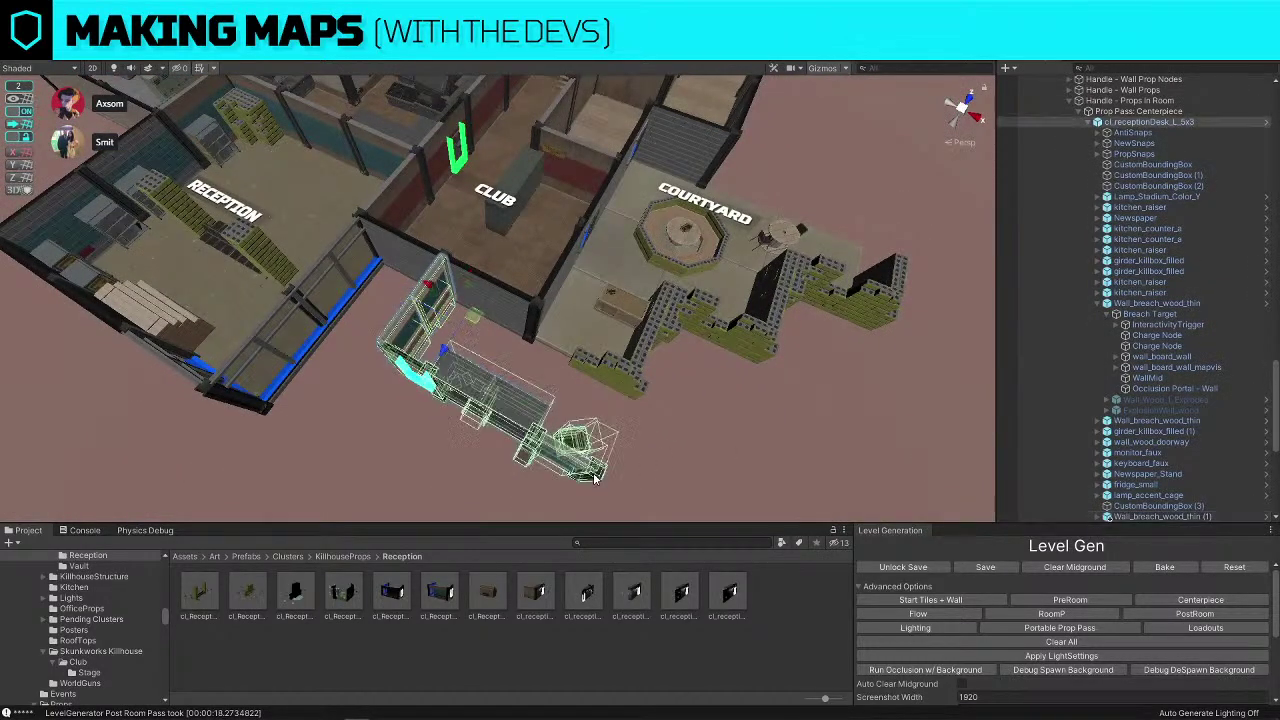
pyautogui.click(594, 478)
pyautogui.keyDown('alt'); pyautogui.moveTo(594, 478); pyautogui.dragTo(692, 368); pyautogui.keyUp('alt')
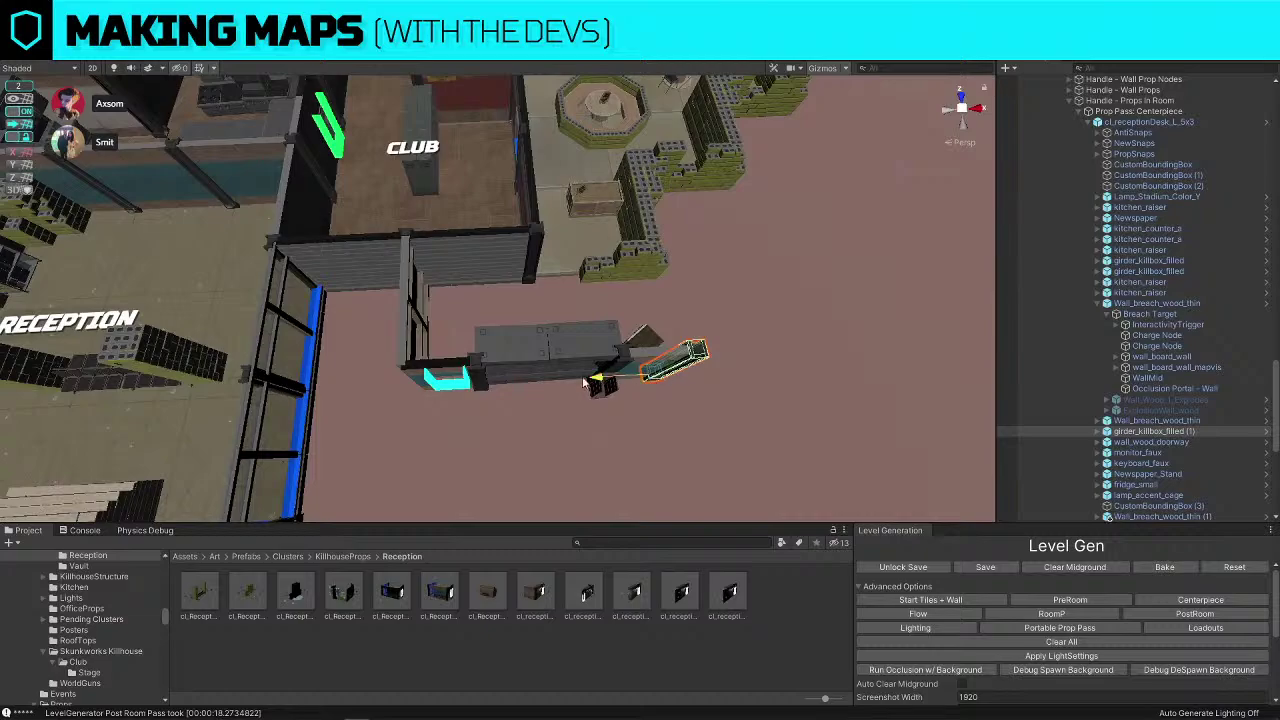
pyautogui.moveTo(605, 384); pyautogui.dragTo(391, 397)
# Move the modified desk cluster back into reception so that it closes off the rear of the room
pyautogui.click(523, 343)
pyautogui.keyDown('alt'); pyautogui.moveTo(523, 343); pyautogui.dragTo(357, 290); pyautogui.keyUp('alt')
pyautogui.click(671, 354)
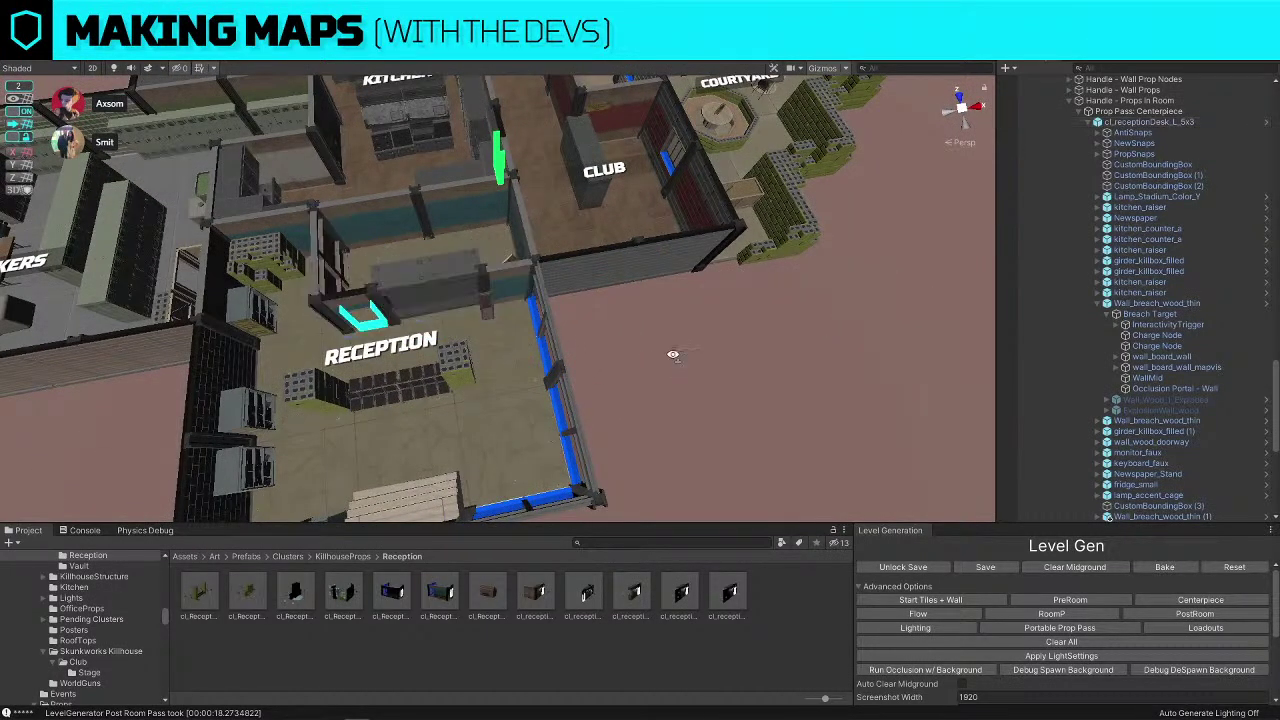
pyautogui.keyDown('alt'); pyautogui.moveTo(671, 354); pyautogui.dragTo(600, 380); pyautogui.keyUp('alt')
pyautogui.click(548, 399)
pyautogui.scroll(-5, 548, 399)
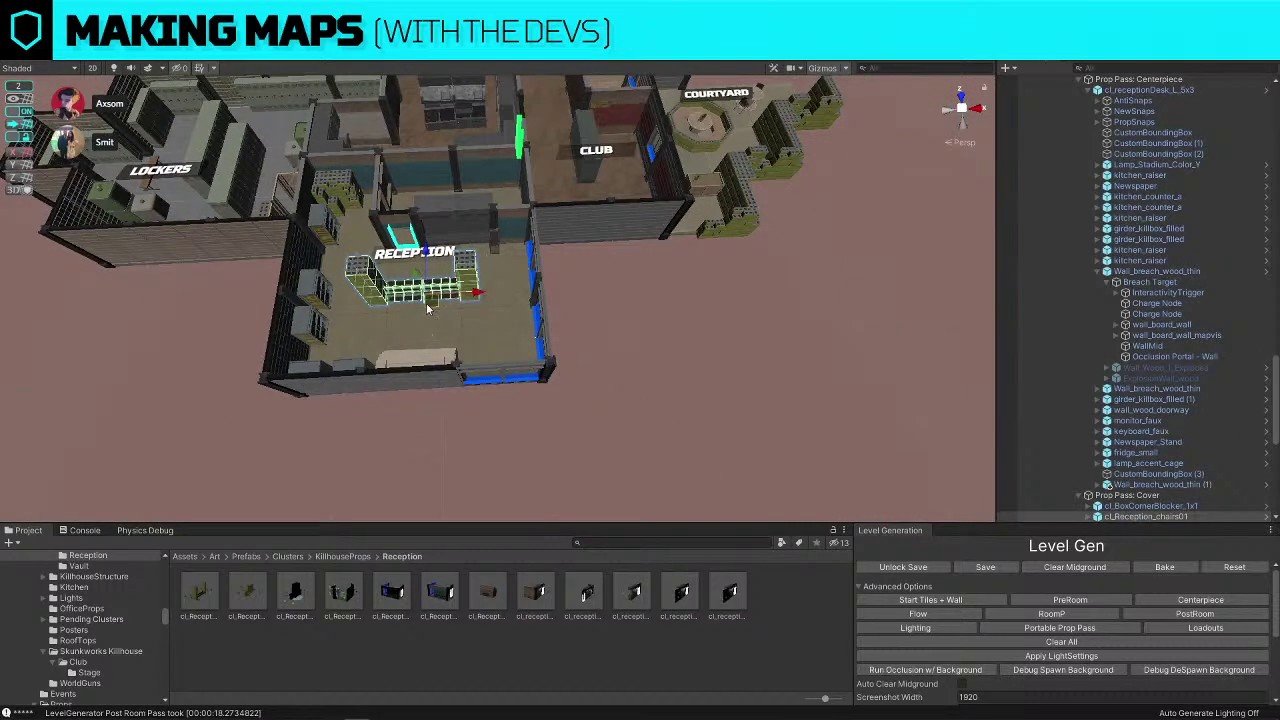
pyautogui.keyDown('alt'); pyautogui.moveTo(302, 330); pyautogui.dragTo(717, 294); pyautogui.keyUp('alt')
# Frame a soda cabinet in reception and load the Yeet window layout to bring back the editor panels
pyautogui.click(717, 294)
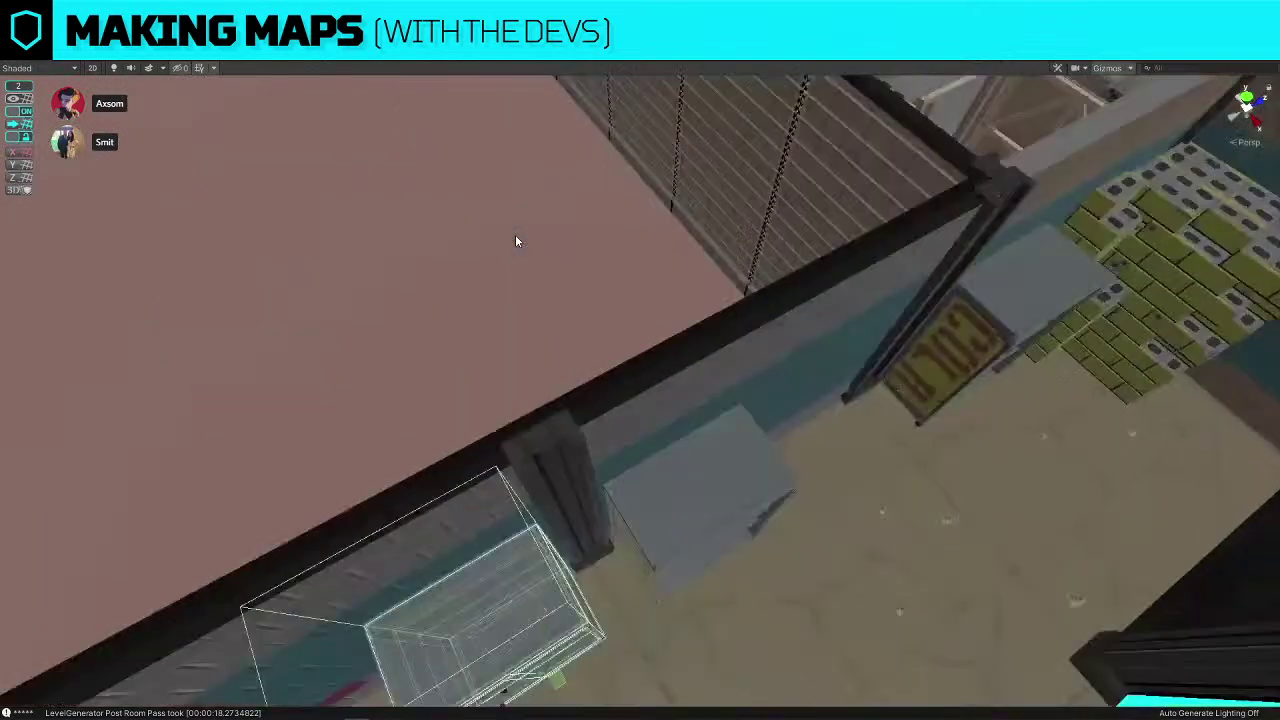
pyautogui.press('f')
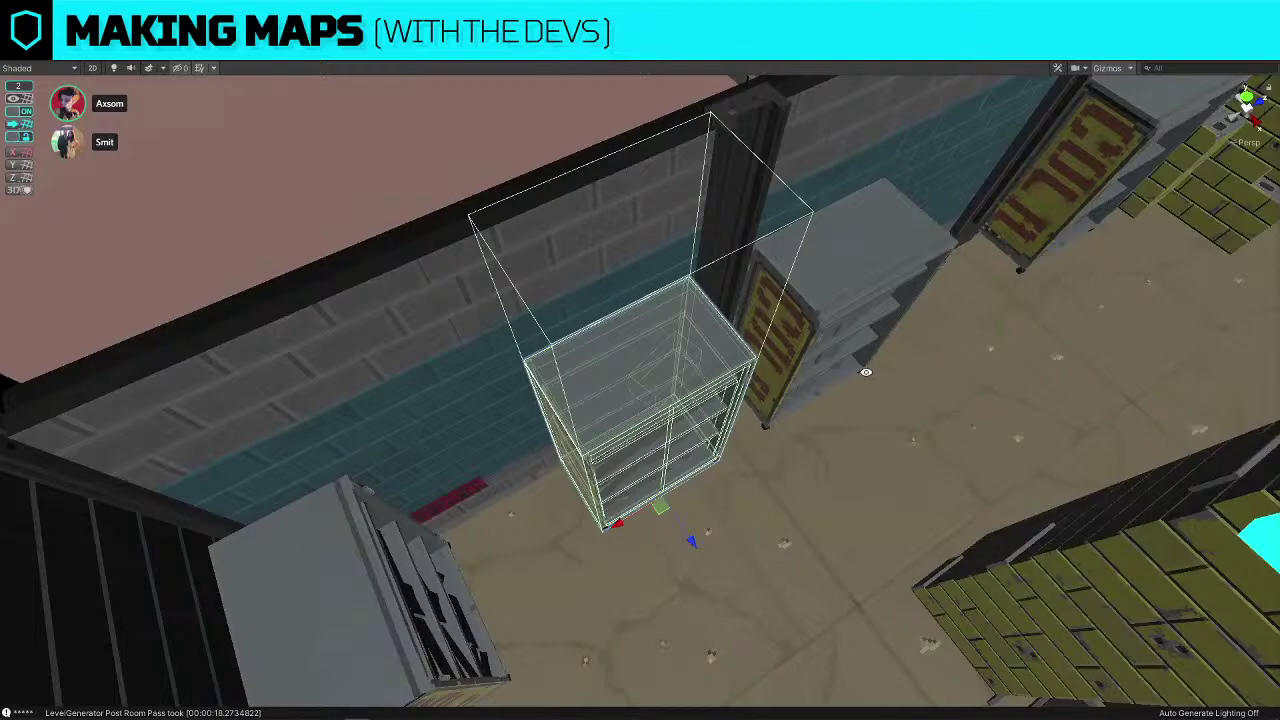
pyautogui.click(1250, 42)
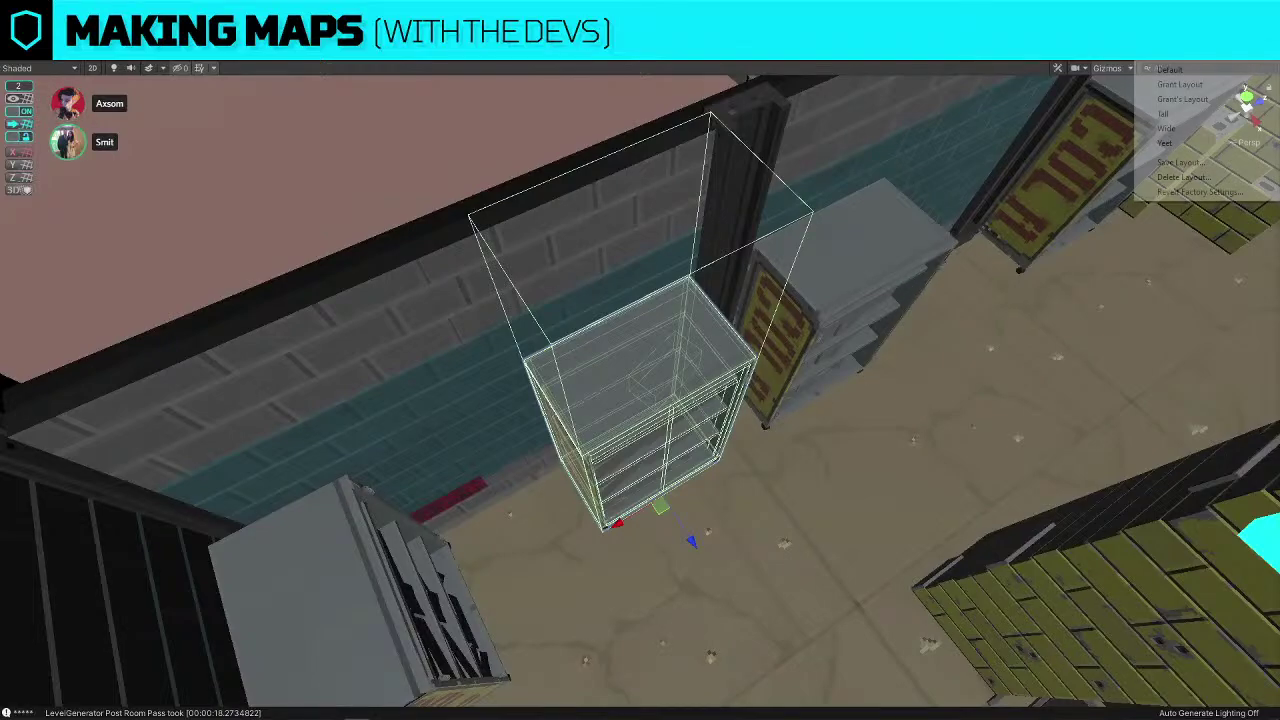
pyautogui.click(1189, 146)
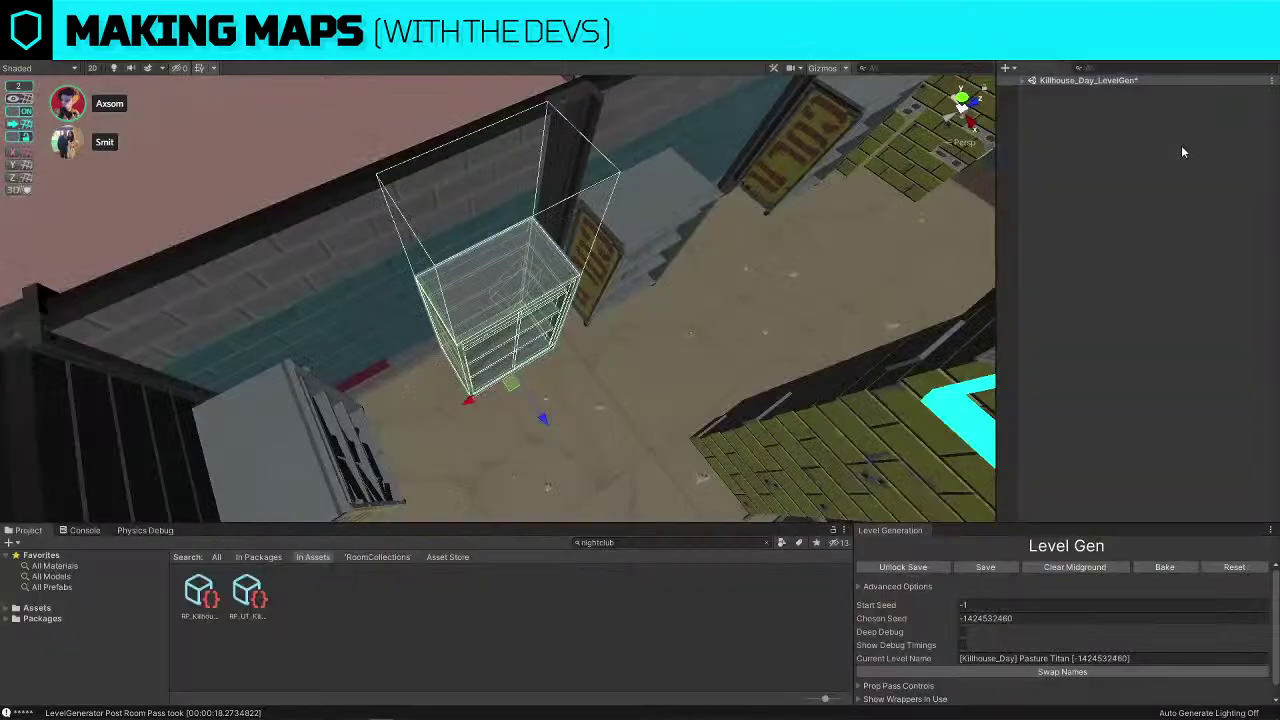
# Delete the four cl_cabinet_soda cabinets grouped around reception's outer corner
pyautogui.scroll(-10, 799, 274)
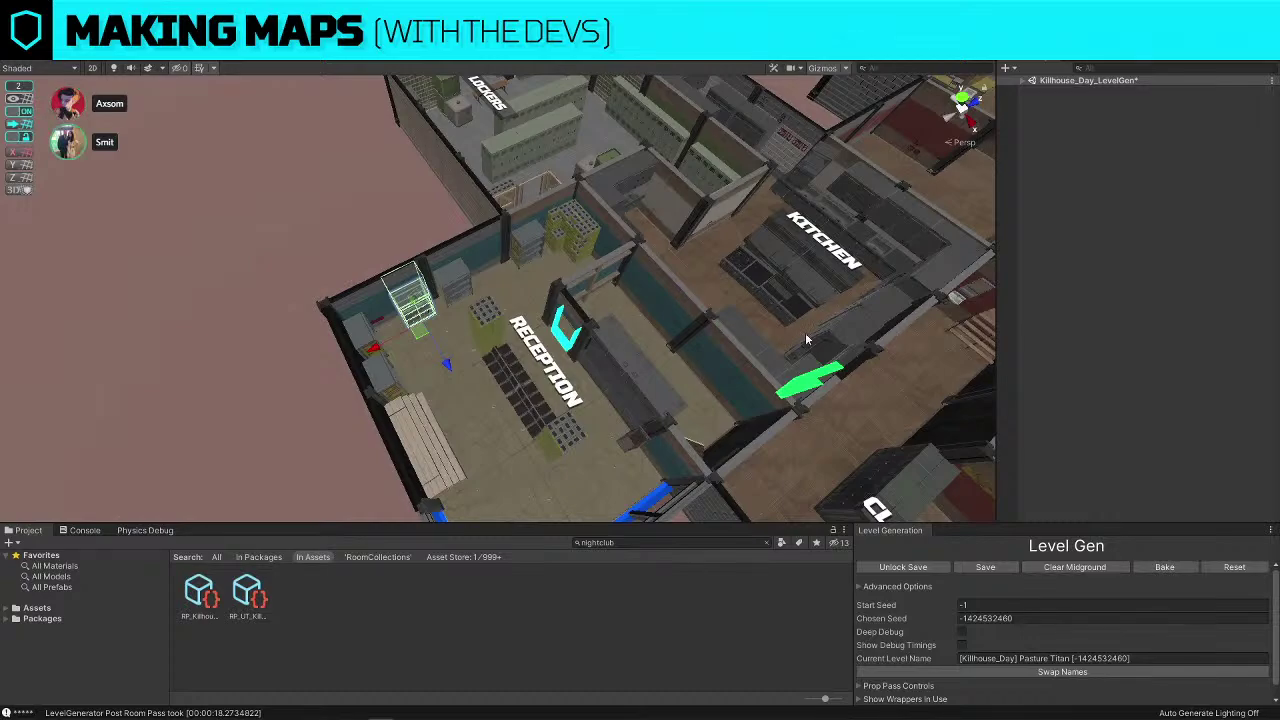
pyautogui.moveTo(692, 341); pyautogui.dragTo(384, 365, button='right')
pyautogui.press('w')
pyautogui.keyDown('shift'); pyautogui.click(383, 359); pyautogui.keyUp('shift')
pyautogui.keyDown('shift'); pyautogui.click(471, 282); pyautogui.keyUp('shift')
pyautogui.keyDown('shift'); pyautogui.click(697, 384); pyautogui.keyUp('shift')
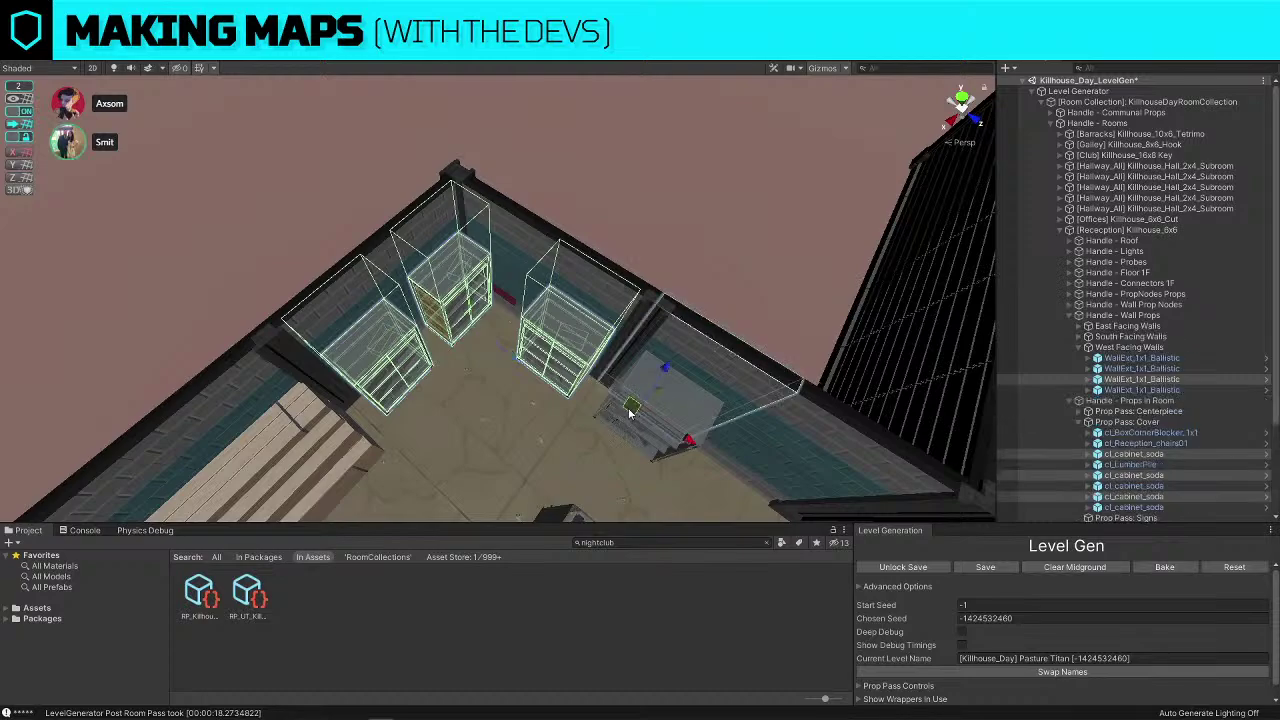
pyautogui.keyDown('shift'); pyautogui.click(630, 408); pyautogui.keyUp('shift')
pyautogui.moveTo(630, 408); pyautogui.dragTo(382, 345, button='right')
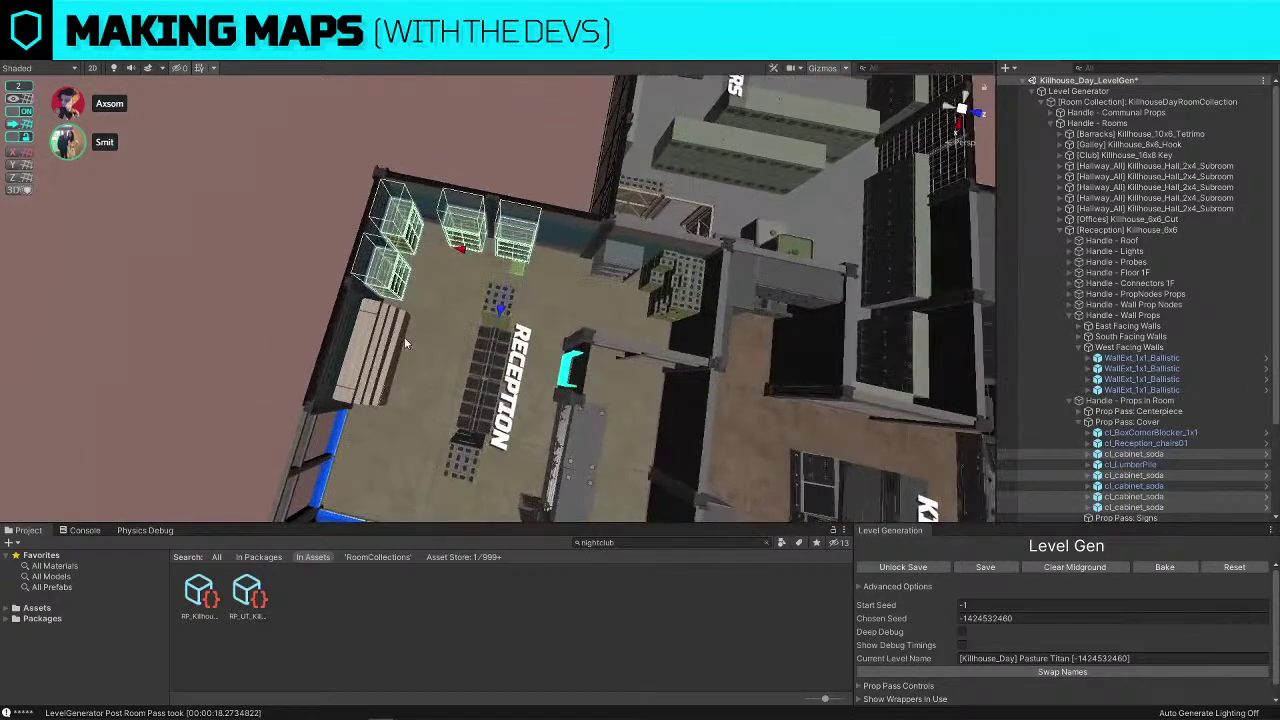
pyautogui.press('Delete')
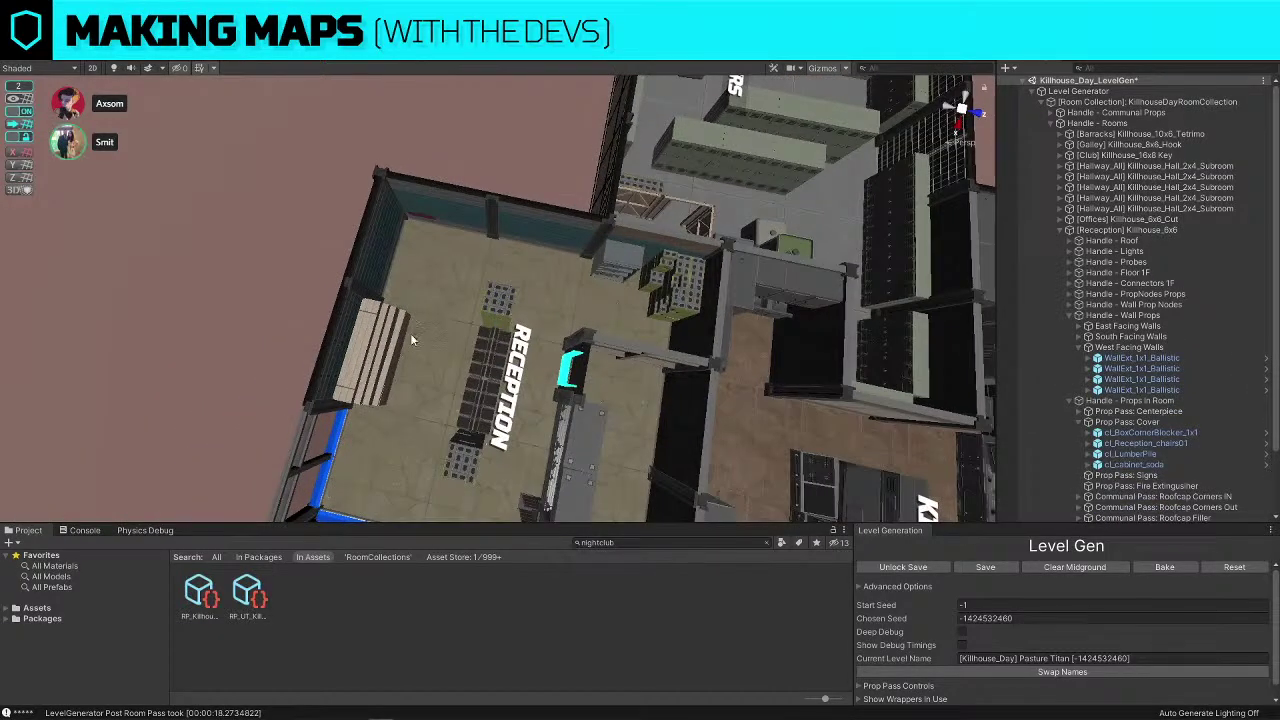
# Delete the cl_LumberPile against reception's outer wall and frame the cl_Reception_chairs01 row
pyautogui.click(376, 352)
pyautogui.press('Delete')
pyautogui.click(444, 307)
pyautogui.press('f')
pyautogui.moveTo(444, 307); pyautogui.dragTo(678, 296, button='right')
pyautogui.scroll(-5, 678, 296)
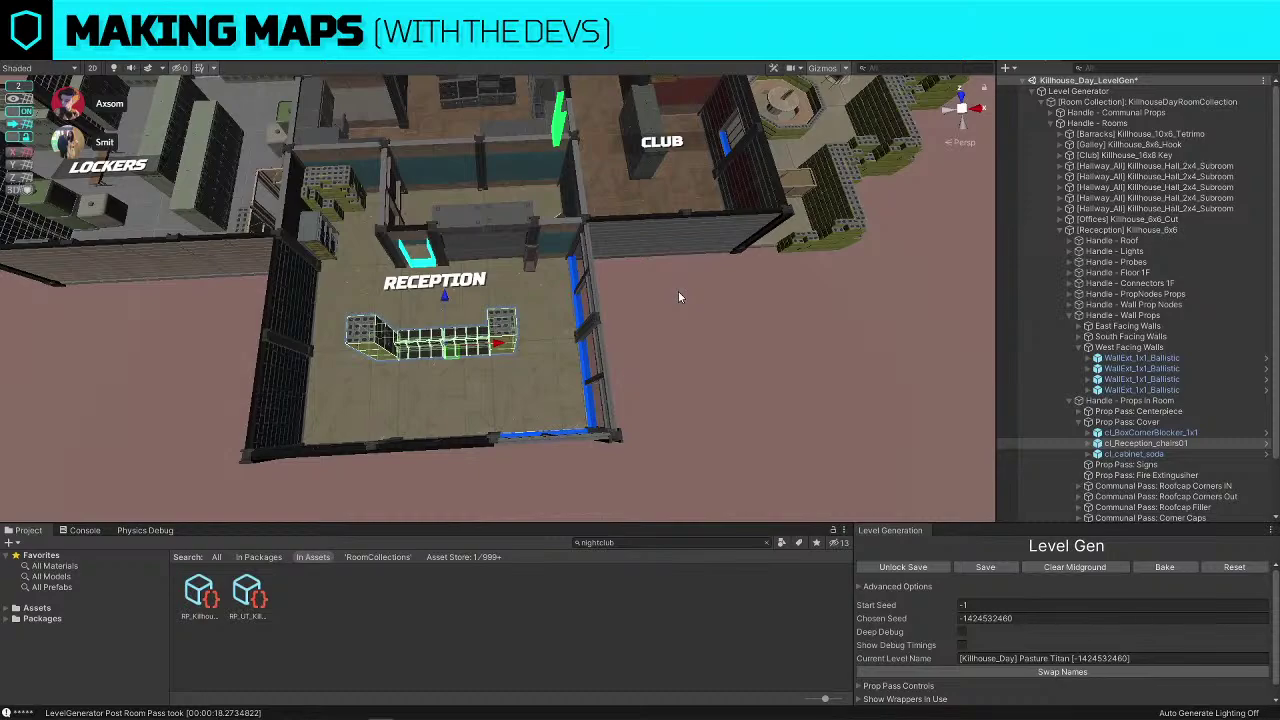
# Delete the remaining cl_cabinet_soda in reception and replace the wall segment towards the lockers with DoorwayInt_Killhouse
pyautogui.moveTo(389, 298); pyautogui.dragTo(473, 265, button='right')
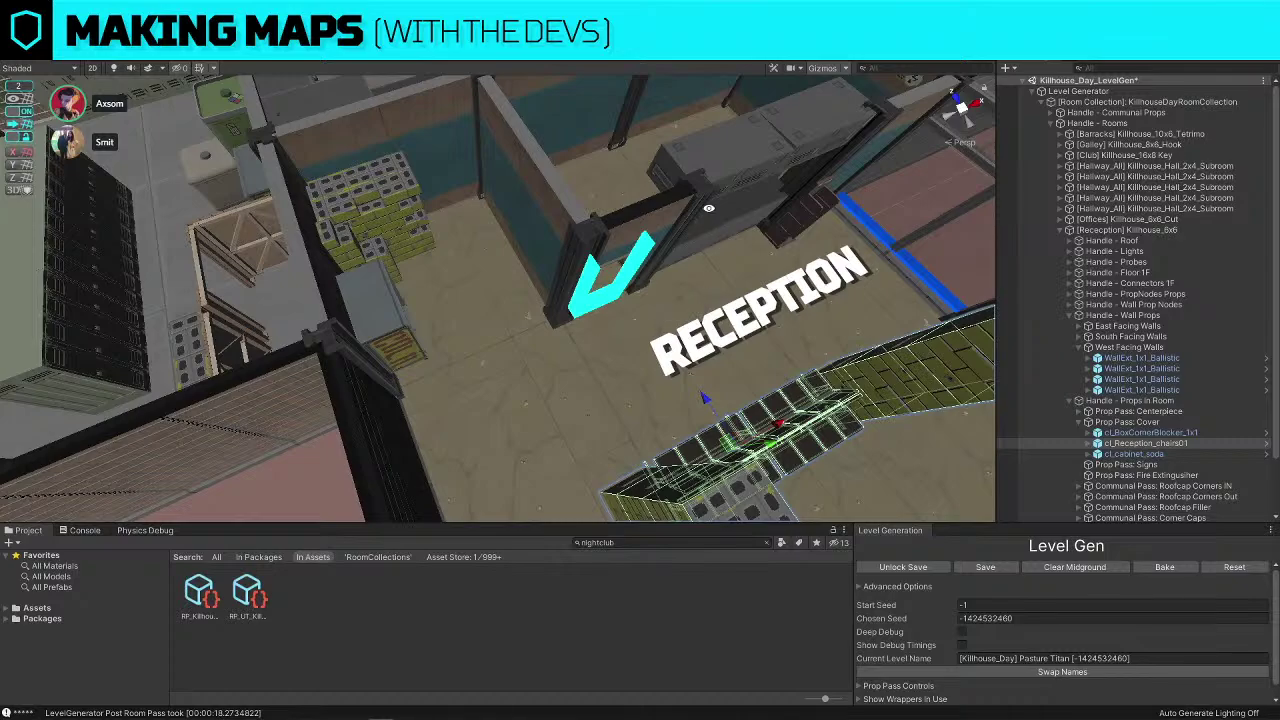
pyautogui.press('w')
pyautogui.moveTo(708, 209); pyautogui.dragTo(460, 204, button='right')
pyautogui.click(380, 262)
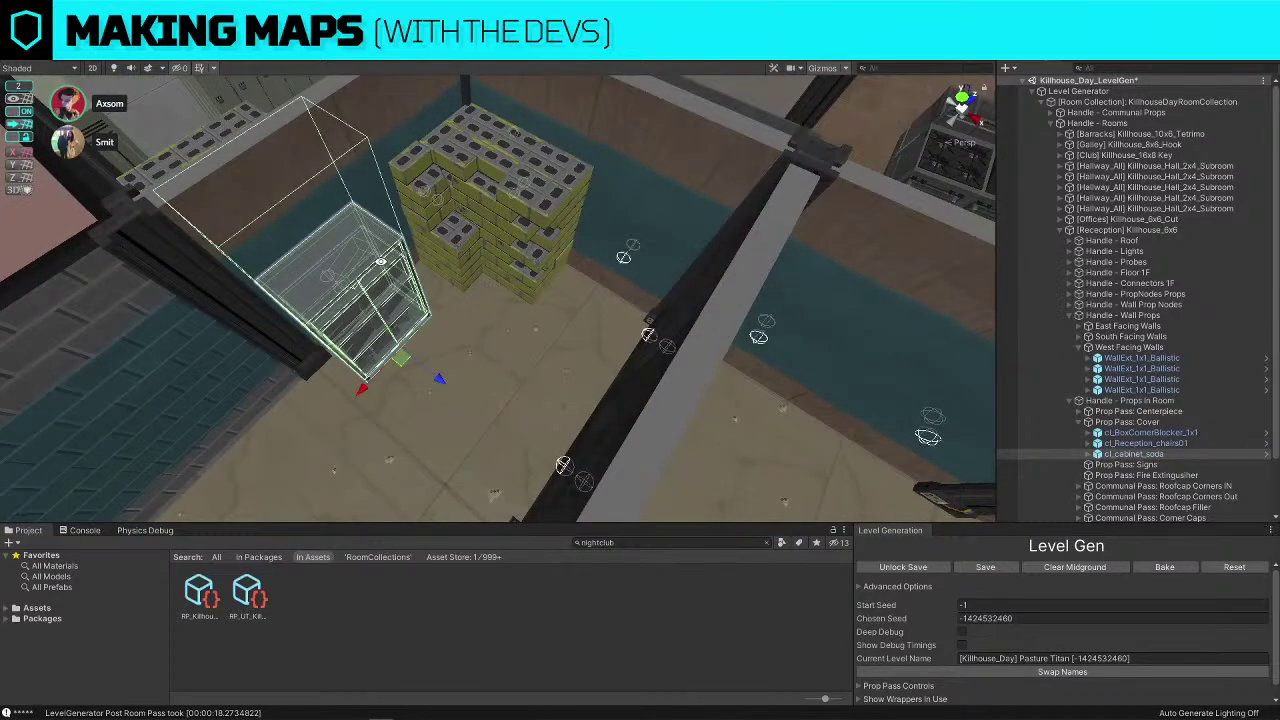
pyautogui.click(450, 225)
pyautogui.click(366, 300)
pyautogui.click(366, 300)
pyautogui.press('Delete')
pyautogui.click(343, 232)
pyautogui.press('d')
pyautogui.scroll(-5, 365, 290)
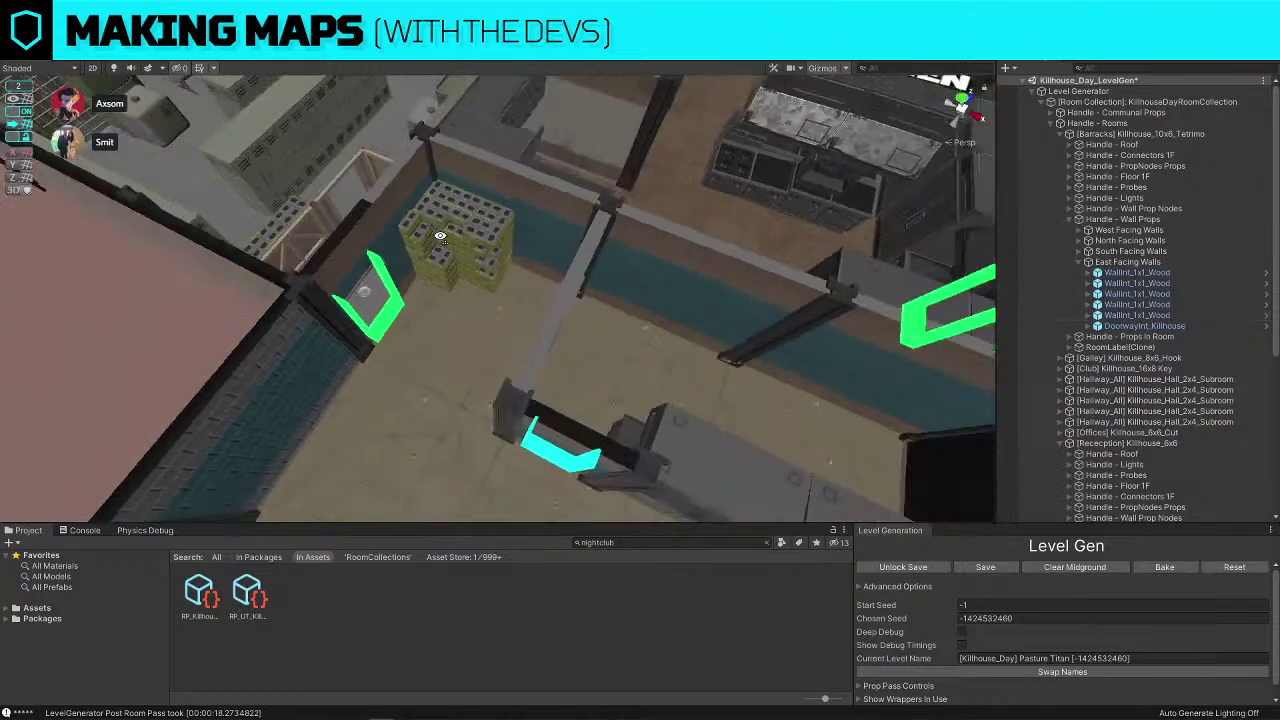
# Replace a wall segment between the kitchen and the large bomb room with DoorwayInt_Killhouse
pyautogui.moveTo(370, 300); pyautogui.dragTo(541, 136, button='right')
pyautogui.press('w')
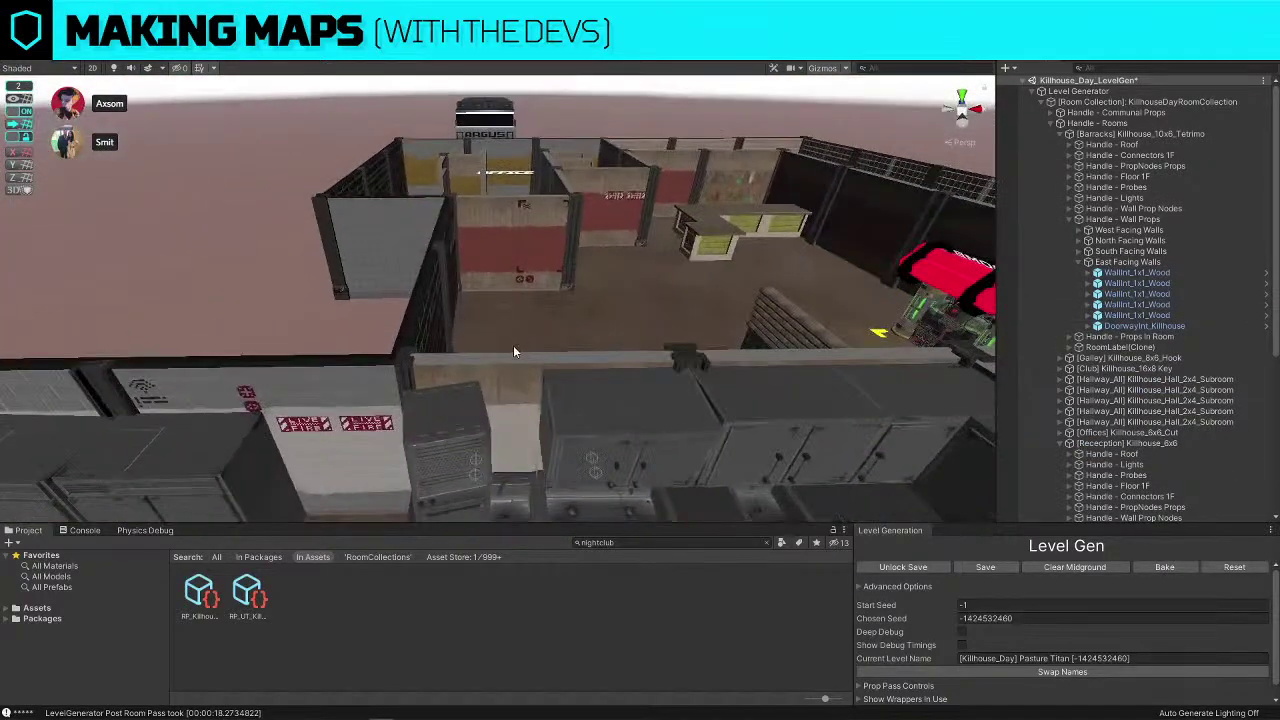
pyautogui.click(508, 372)
pyautogui.press('d')
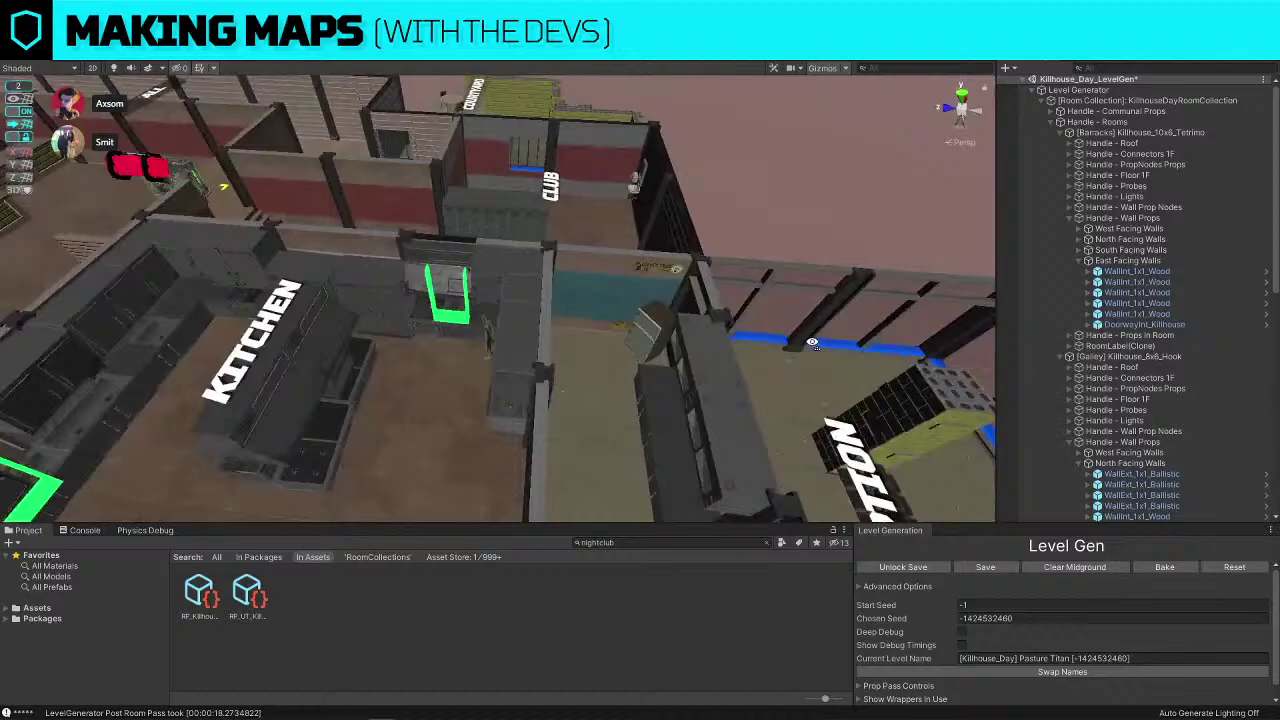
# Replace the wall segment between the area behind the reception desk and the club with DoorwayInt_Killhouse
pyautogui.moveTo(670, 250); pyautogui.dragTo(533, 302, button='right')
pyautogui.press('d')
pyautogui.click(530, 273)
# Rotate the club's cl_Backstage_Lockers_2x2_Divide a quarter turn so that it juts out from the kitchen-side wall
pyautogui.press('w')
pyautogui.press('e')
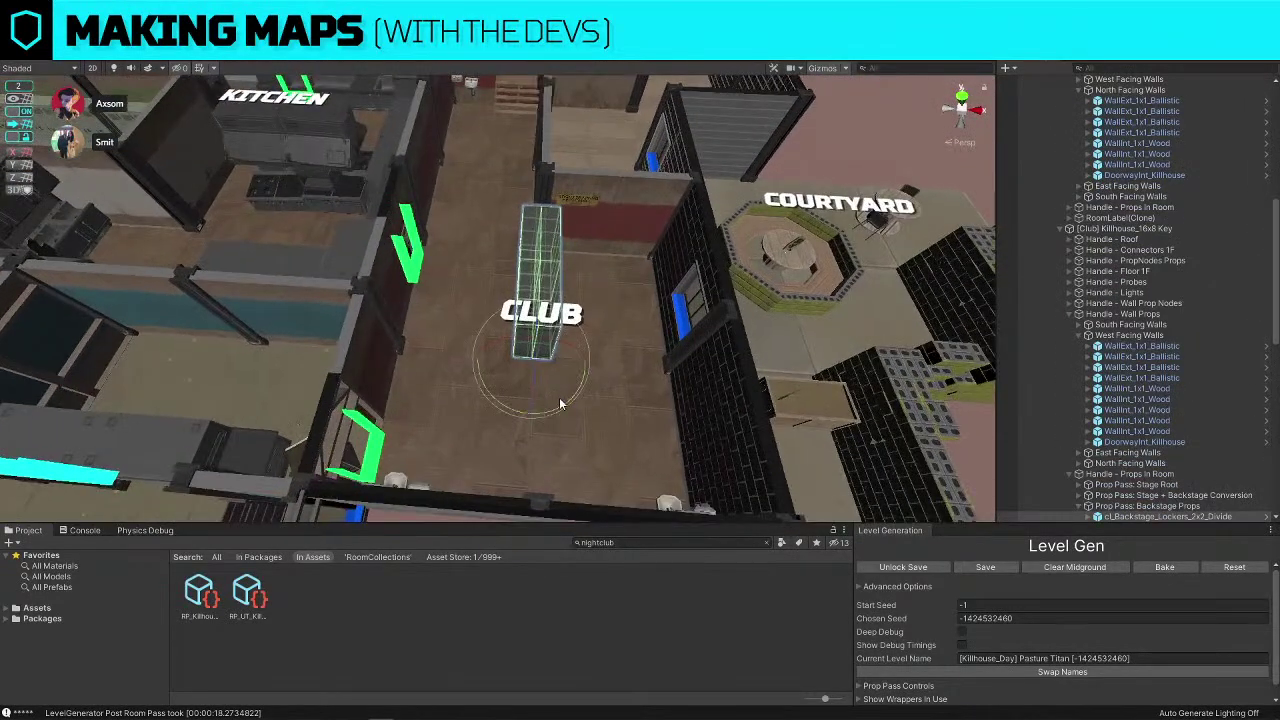
pyautogui.moveTo(561, 400); pyautogui.dragTo(752, 385)
# Delete the doorway between the kitchen and the club and fill the gap with a duplicated WallInt_1x1_Wood
pyautogui.press('d')
pyautogui.moveTo(751, 383); pyautogui.dragTo(444, 358, button='right')
pyautogui.click(470, 390)
pyautogui.press('Delete')
pyautogui.click(442, 336)
pyautogui.press('w')
pyautogui.hotkey('ctrl', 'd')
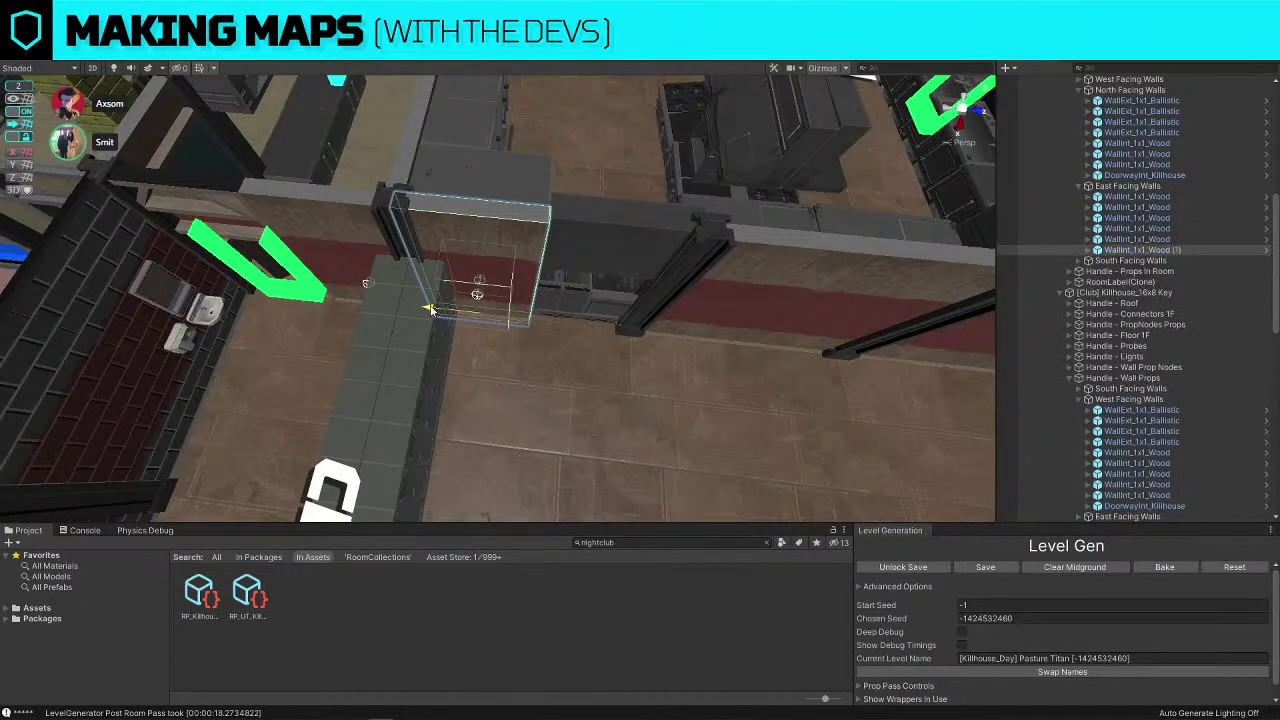
pyautogui.moveTo(424, 300); pyautogui.dragTo(535, 323)
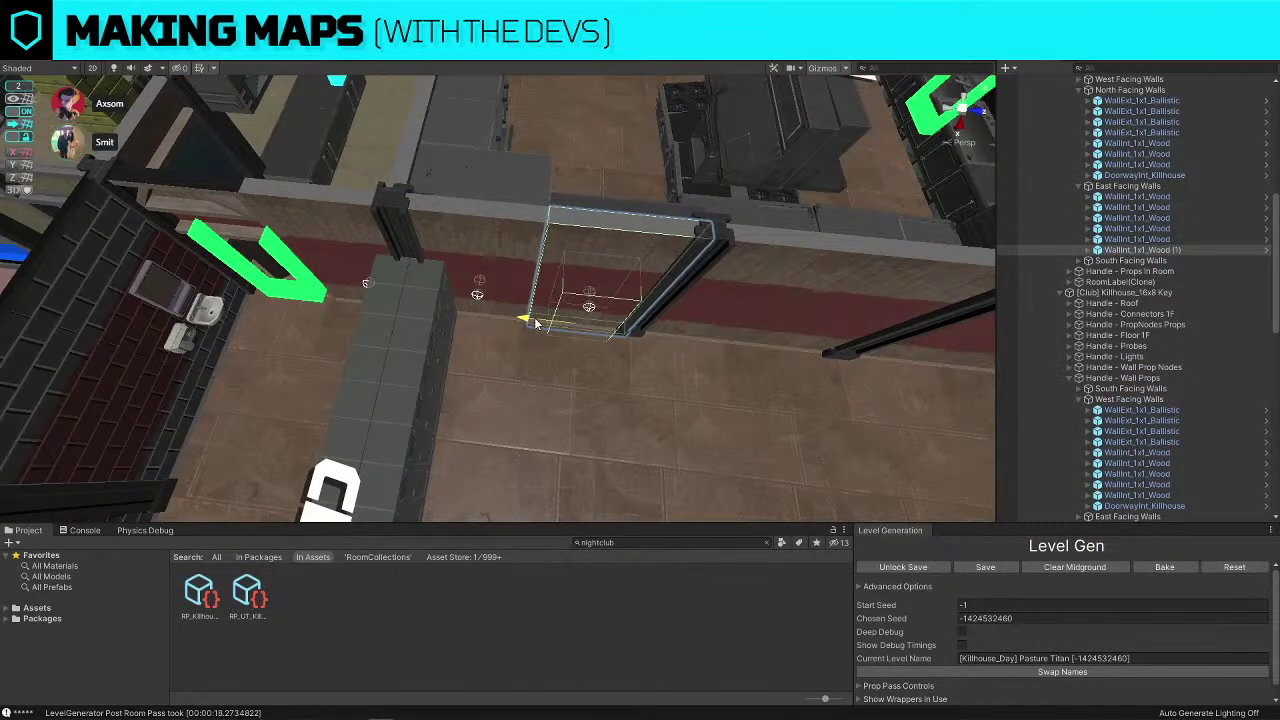
# Replace the wall segment between the club's lower room and the hall, near the courtyard, with DoorwayInt_Killhouse
pyautogui.press('s')
pyautogui.moveTo(535, 323)
pyautogui.mouseDown(button='right')
pyautogui.moveTo(721, 207)
pyautogui.moveTo(780, 278)
pyautogui.mouseUp(button='right')
pyautogui.press('w')
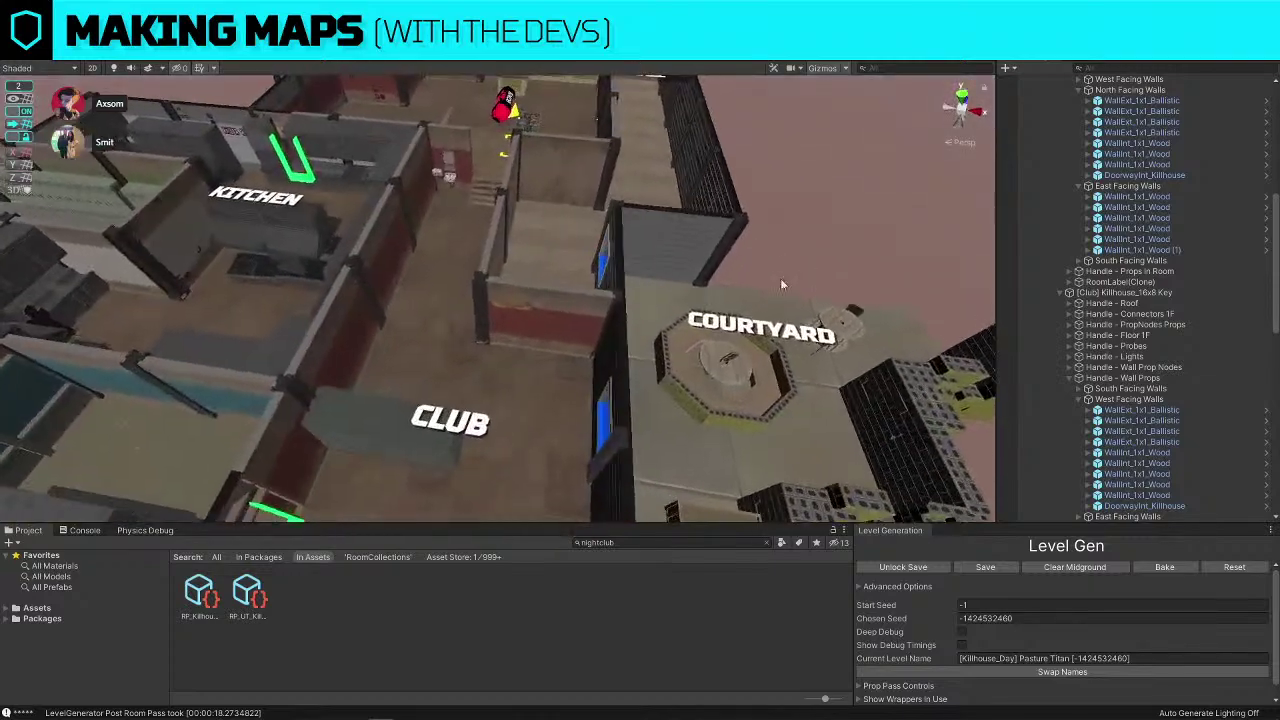
pyautogui.click(578, 313)
pyautogui.press('Delete')
pyautogui.moveTo(547, 292)
pyautogui.mouseDown(button='right')
pyautogui.moveTo(536, 290)
pyautogui.moveTo(576, 434)
pyautogui.mouseUp(button='right')
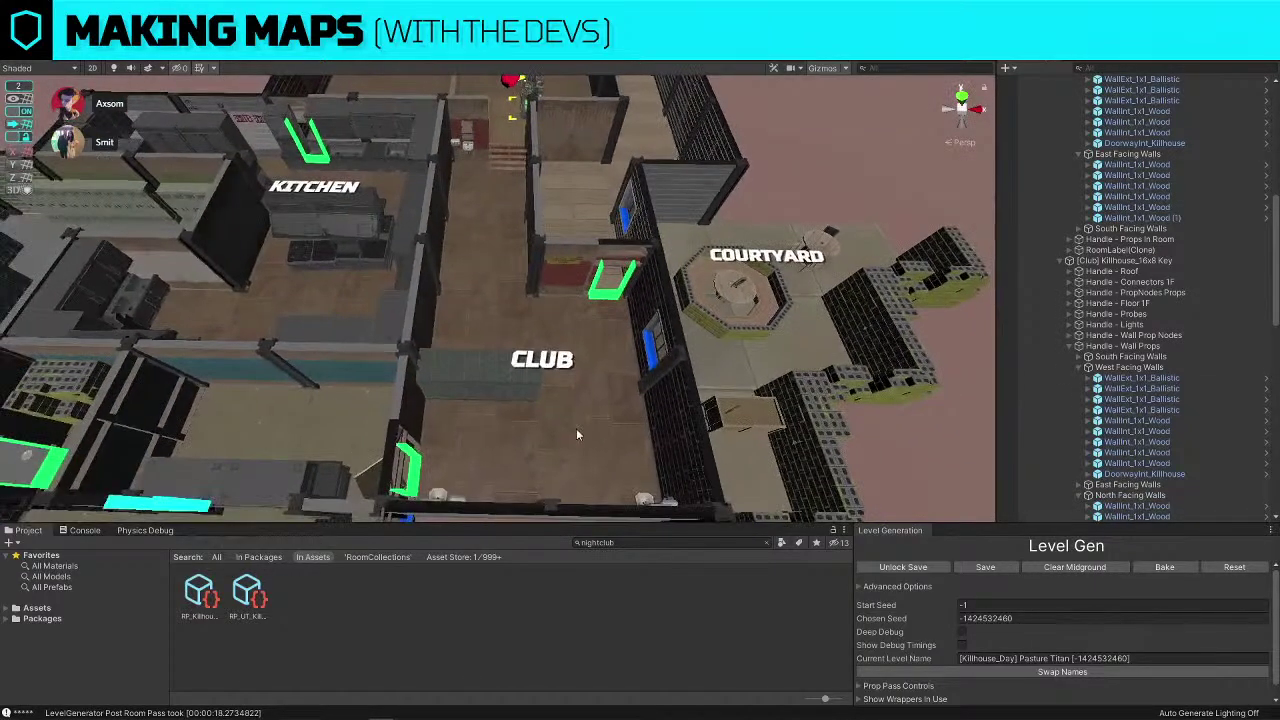
pyautogui.moveTo(643, 287); pyautogui.dragTo(640, 205, button='right')
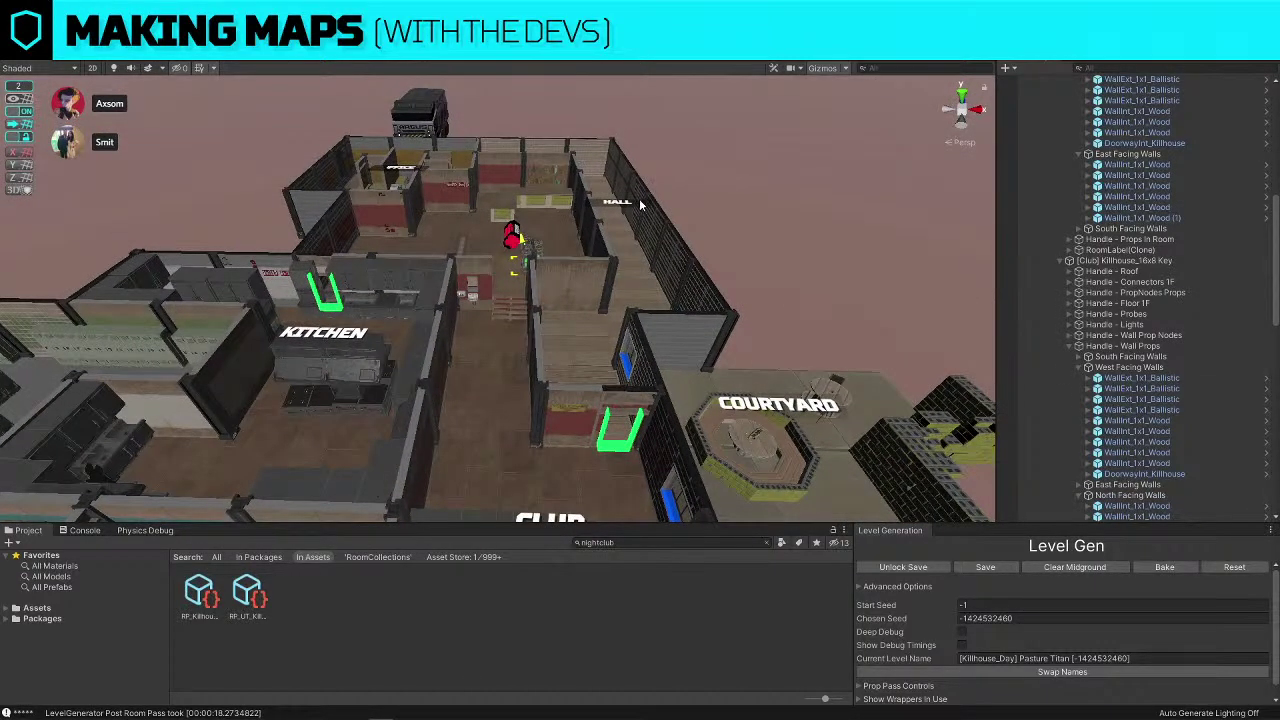
# Replace a WallExt_1x1_Ballistic segment in the office's north-facing exterior wall with DoorwayExt_Killhouse_Fire
pyautogui.moveTo(640, 205); pyautogui.dragTo(451, 314, button='right')
pyautogui.press('w')
pyautogui.press('s')
pyautogui.click(451, 314)
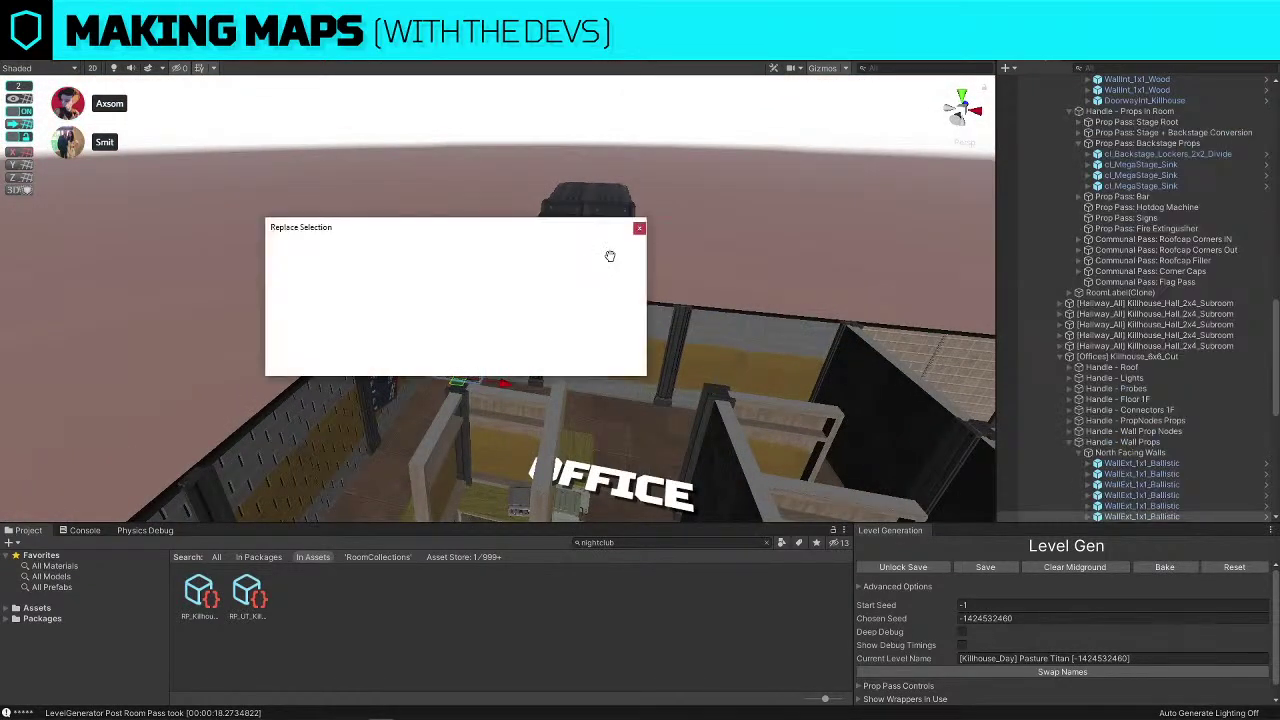
# Replace a WallExt_1x1_Ballistic segment of the lockers' exterior wall, near the kitchen, with DoorwayExt_Killhouse_Fire
pyautogui.moveTo(608, 254); pyautogui.dragTo(454, 297, button='right')
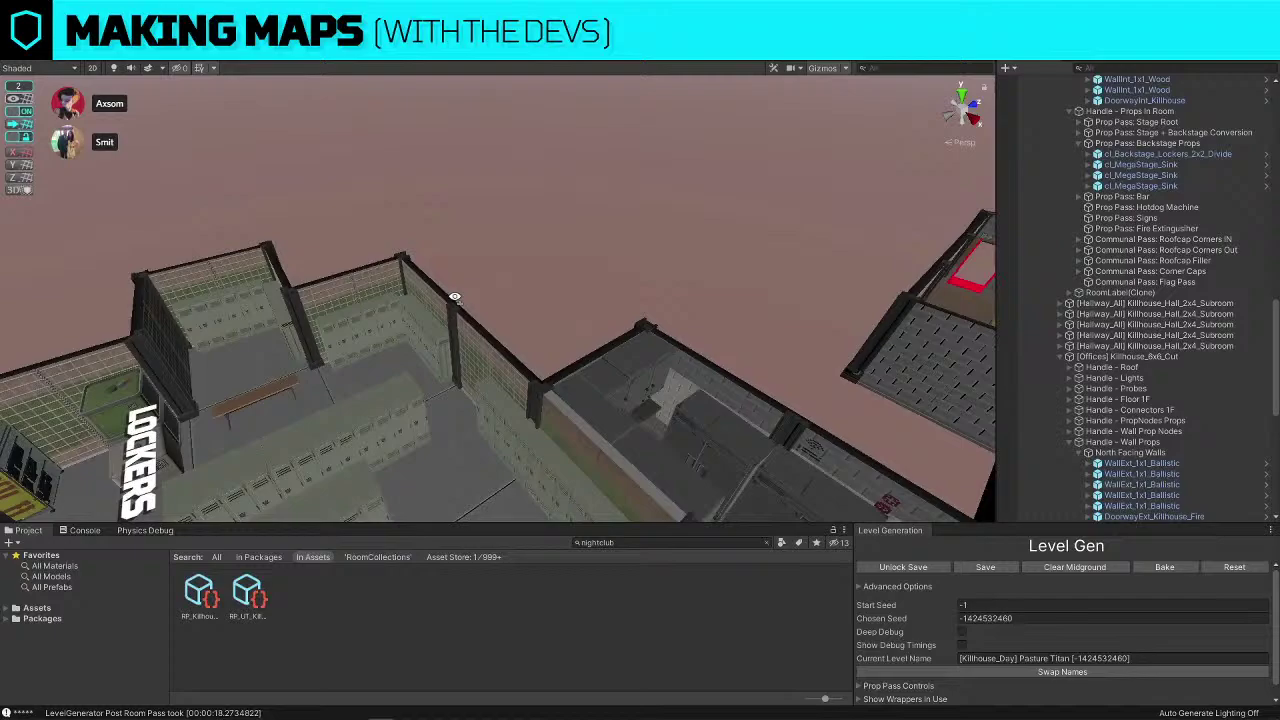
pyautogui.click(511, 376)
pyautogui.moveTo(511, 376); pyautogui.dragTo(595, 399, button='right')
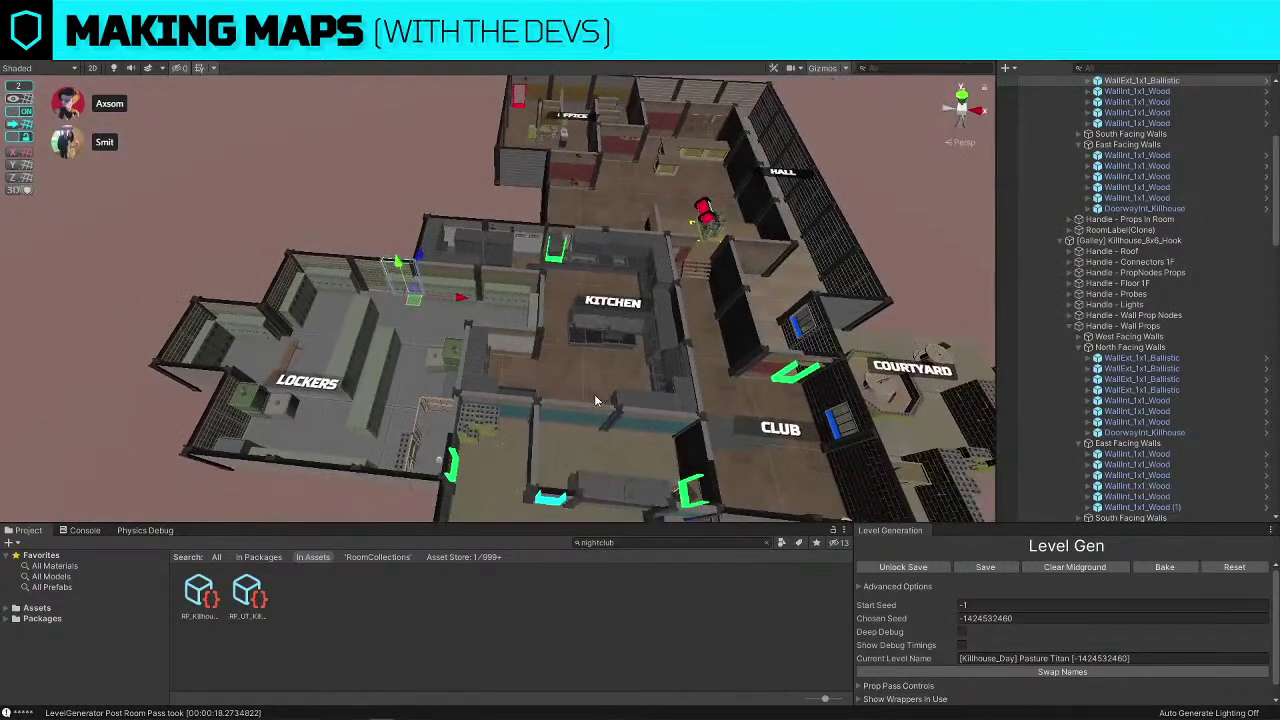
pyautogui.press('d')
pyautogui.moveTo(462, 281); pyautogui.dragTo(294, 388, button='right')
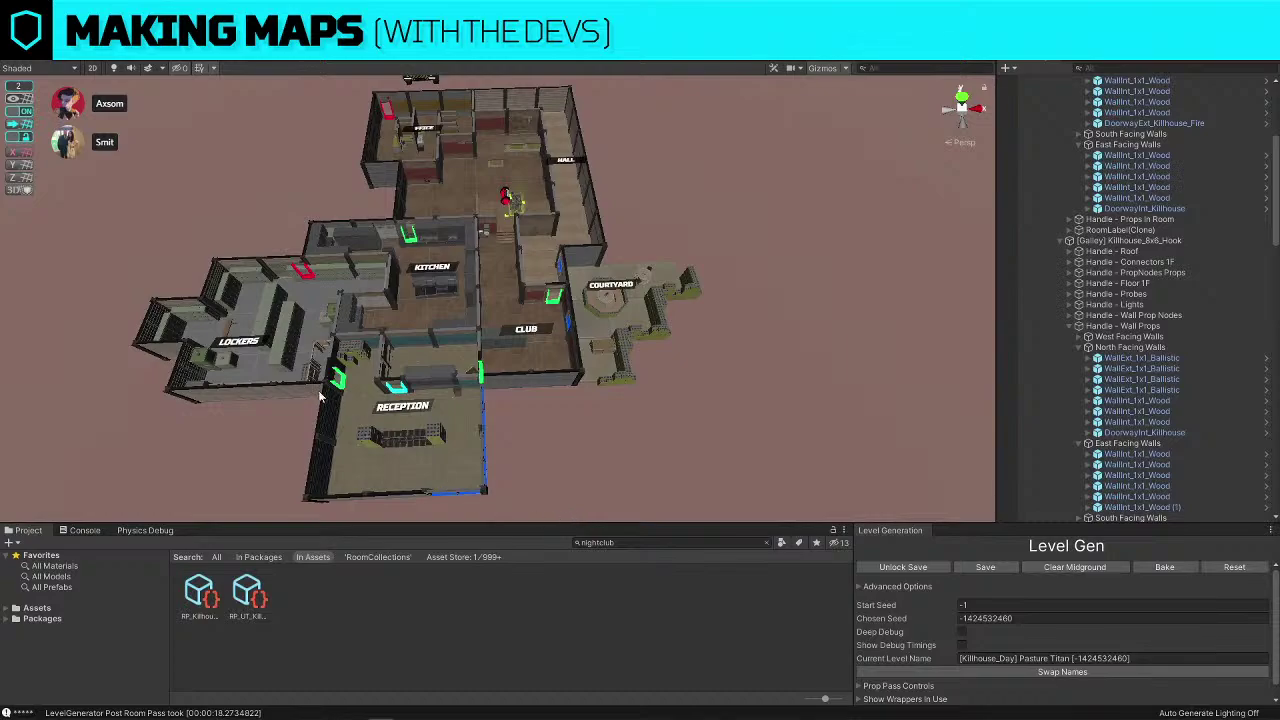
# Rotate cl_locker_shower_corner a quarter turn beside the doorway between the lockers and reception
pyautogui.moveTo(388, 320); pyautogui.dragTo(624, 350, button='right')
pyautogui.click(624, 350)
pyautogui.moveTo(748, 313); pyautogui.dragTo(541, 272, button='right')
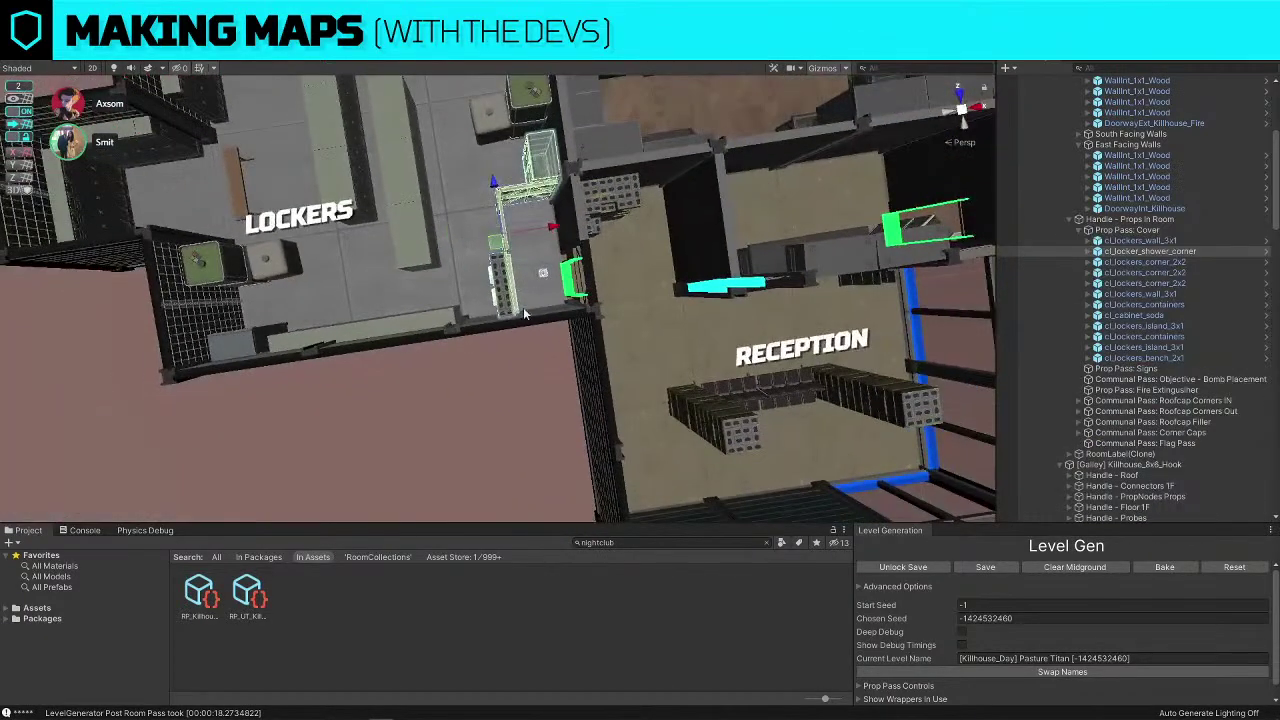
pyautogui.press('e')
pyautogui.moveTo(535, 270); pyautogui.dragTo(255, 337)
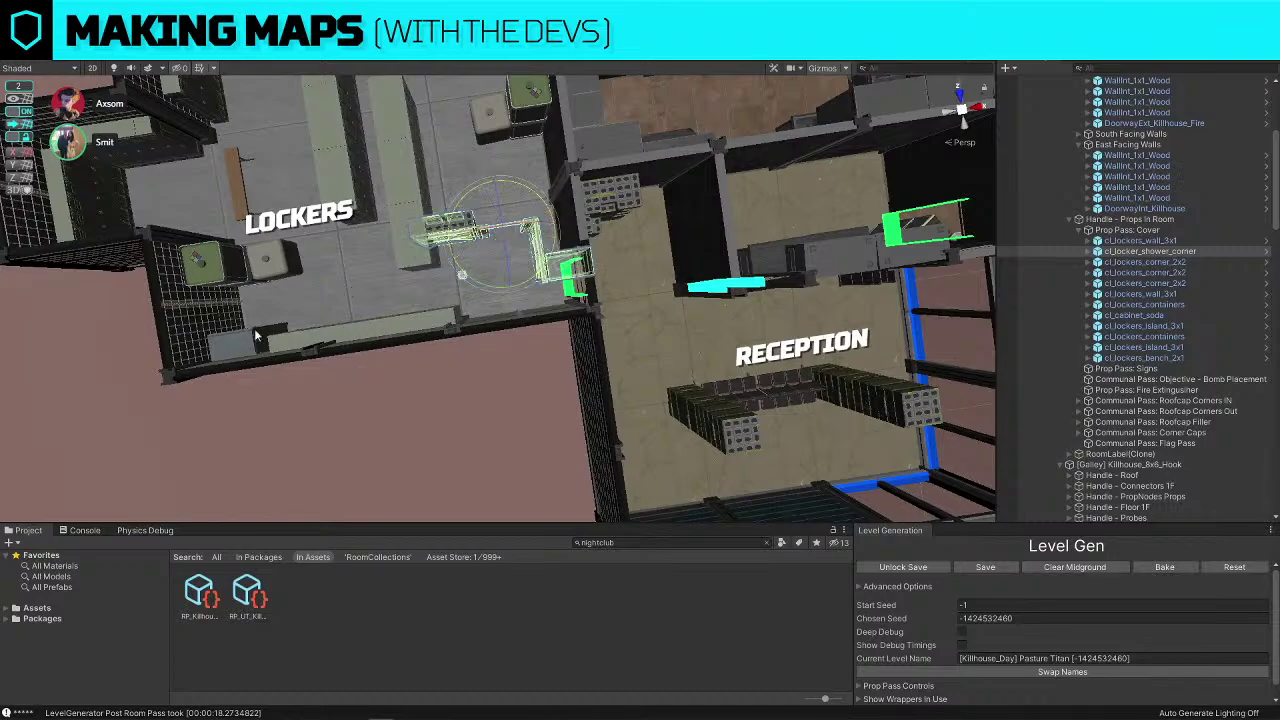
# Delete the cl_lockers_wall_3x1, cl_lockers_containers and cl_cabinet_soda props at the reception-side exterior wall of the lockers
pyautogui.click(236, 338)
pyautogui.keyDown('shift'); pyautogui.click(220, 266); pyautogui.keyUp('shift')
pyautogui.keyDown('shift'); pyautogui.click(395, 331); pyautogui.keyUp('shift')
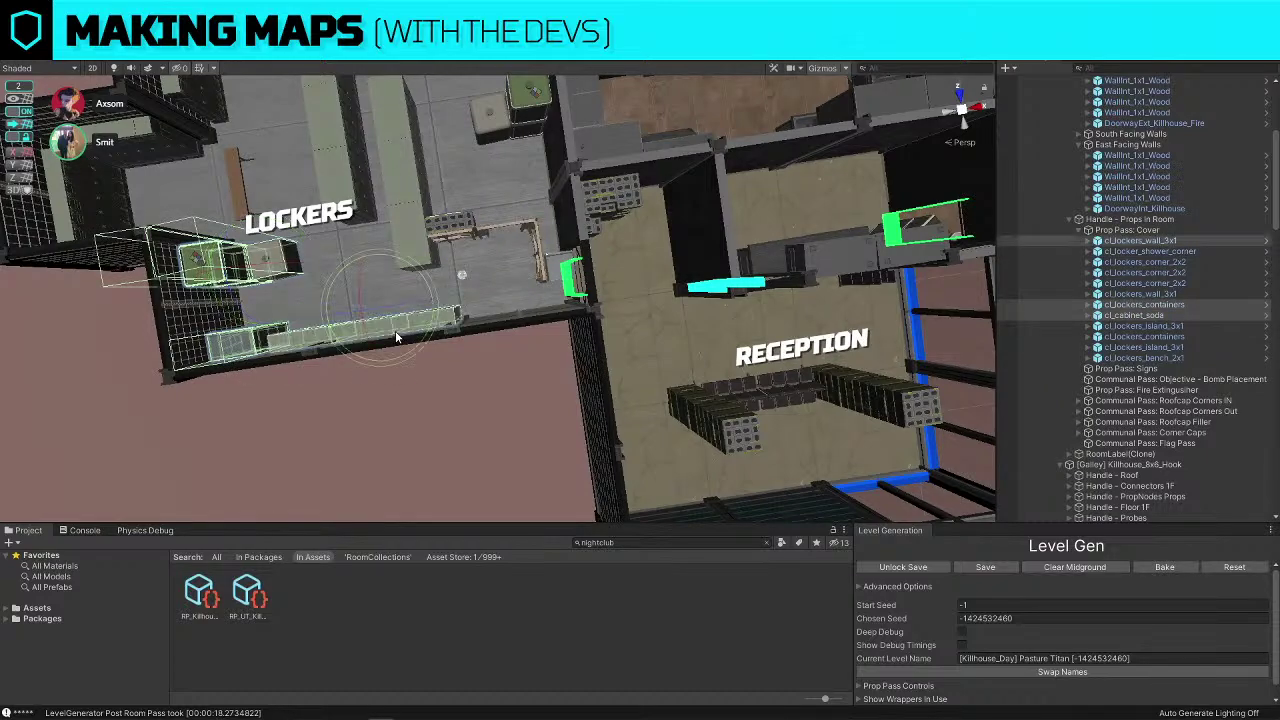
pyautogui.press('Delete')
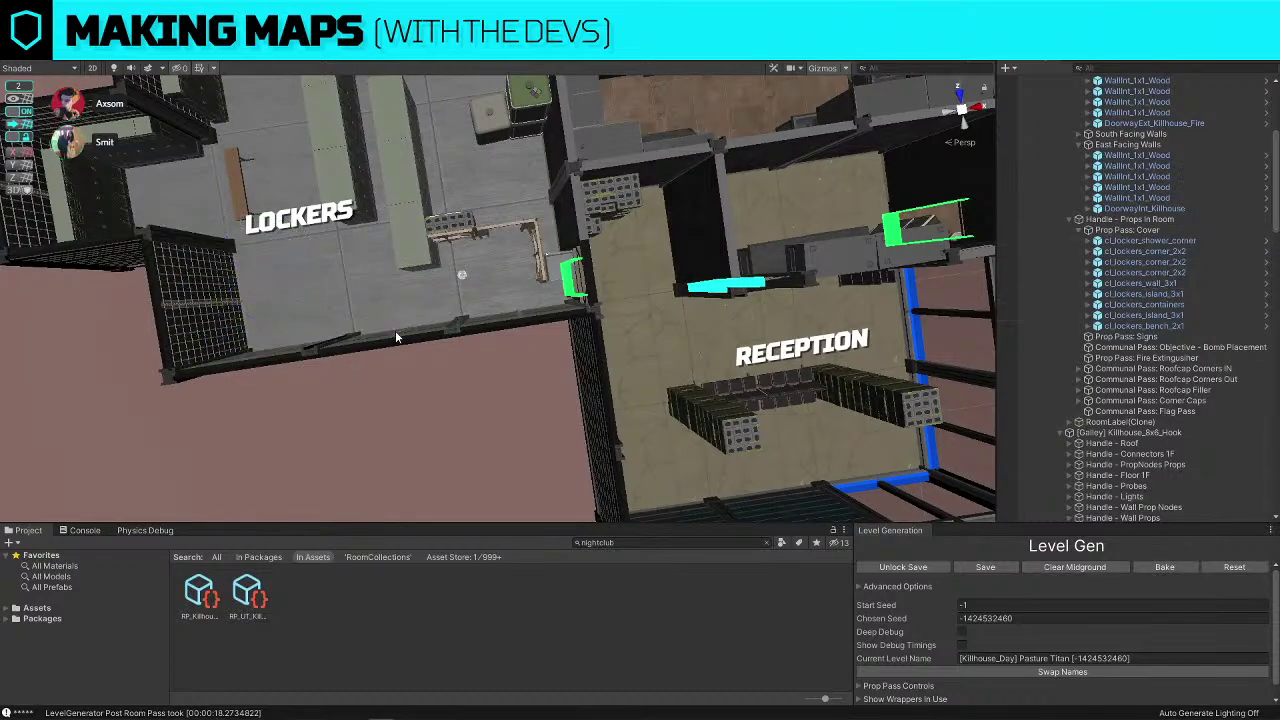
# Move cl_locker_shower_corner into the emptied outer corner of the locker room, away from the reception doorway
pyautogui.click(461, 223)
pyautogui.moveTo(461, 223); pyautogui.dragTo(448, 230, button='right')
pyautogui.press('w')
pyautogui.moveTo(713, 218); pyautogui.dragTo(466, 281)
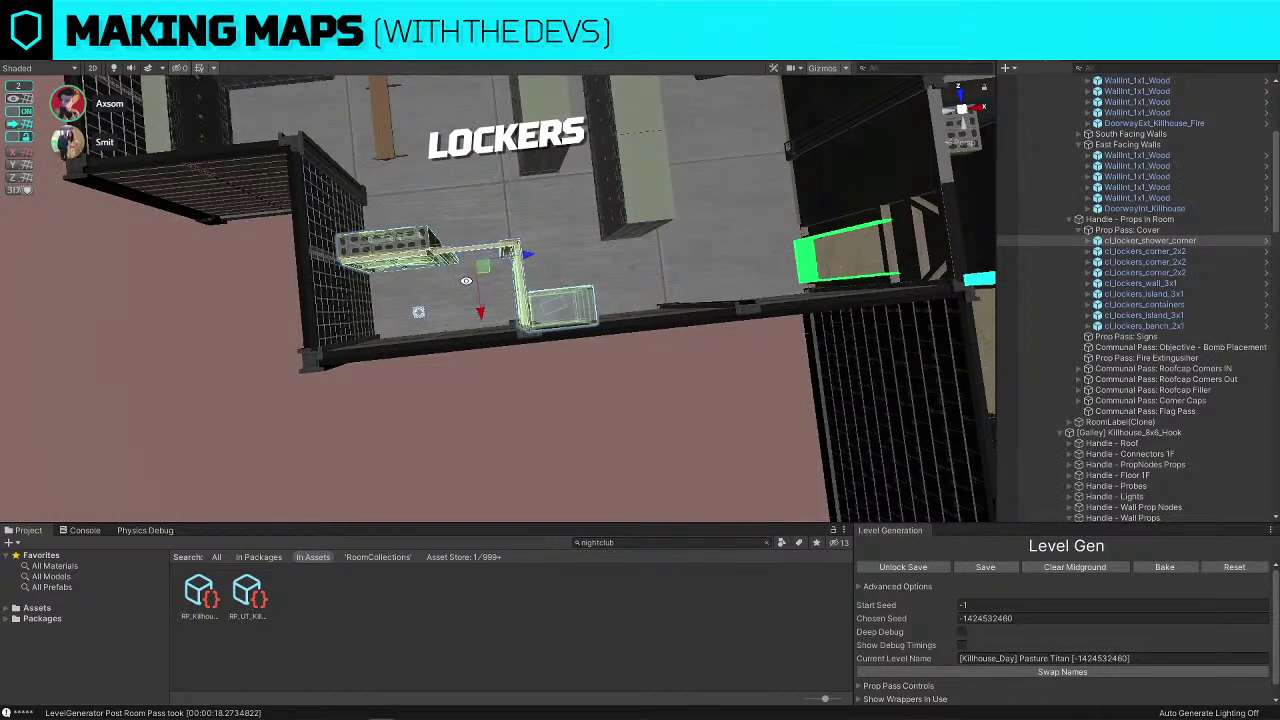
# Sketch two adjoining angular room outlines with a rectangle overlapping both on a screen capture, and discard the capture
pyautogui.press('s')
pyautogui.moveTo(650, 251); pyautogui.dragTo(483, 119, button='right')
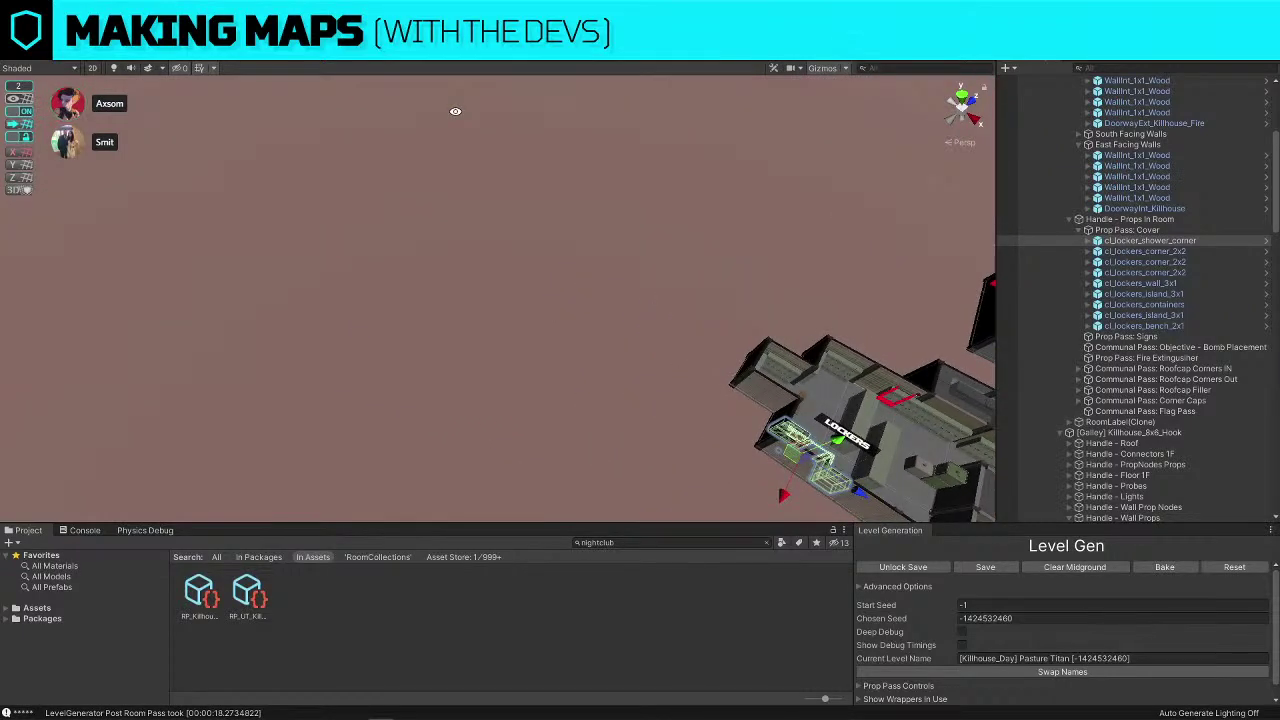
pyautogui.press('Print')
pyautogui.moveTo(181, 132); pyautogui.dragTo(893, 432)
pyautogui.moveTo(806, 371); pyautogui.dragTo(730, 394)
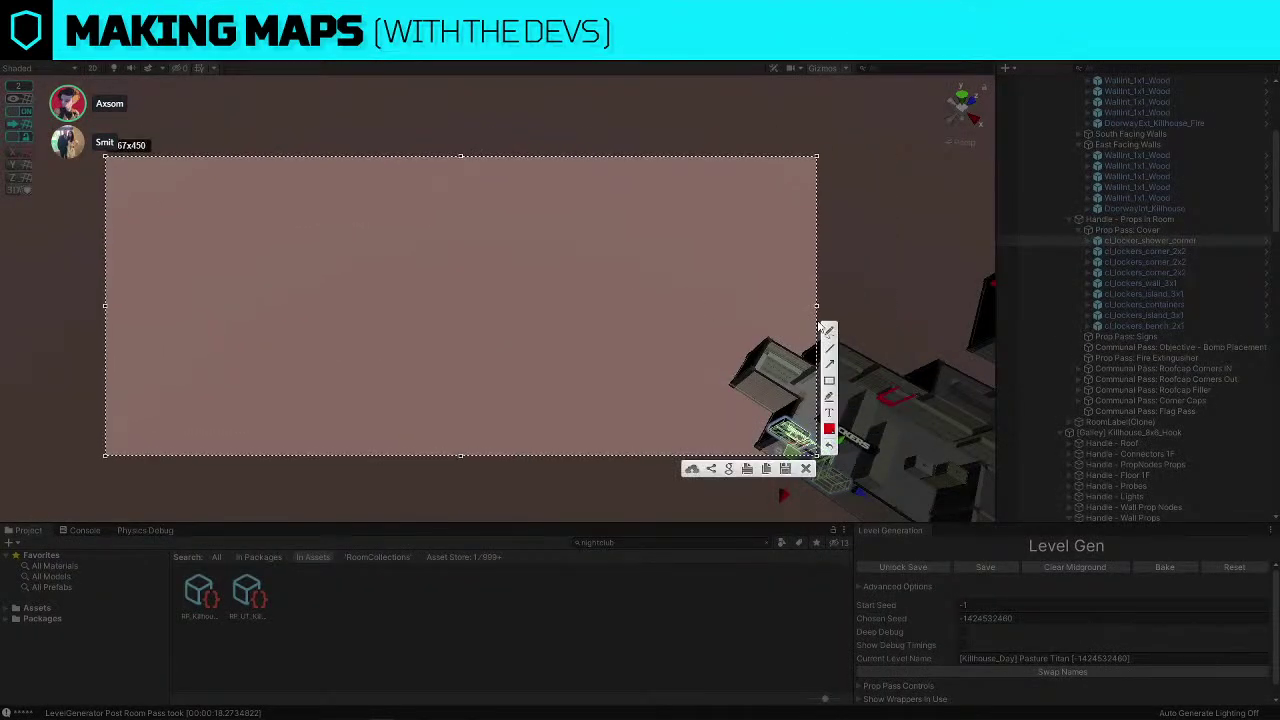
pyautogui.moveTo(193, 275)
pyautogui.mouseDown()
pyautogui.moveTo(240, 280)
pyautogui.moveTo(237, 327)
pyautogui.moveTo(310, 326)
pyautogui.moveTo(308, 177)
pyautogui.mouseUp()
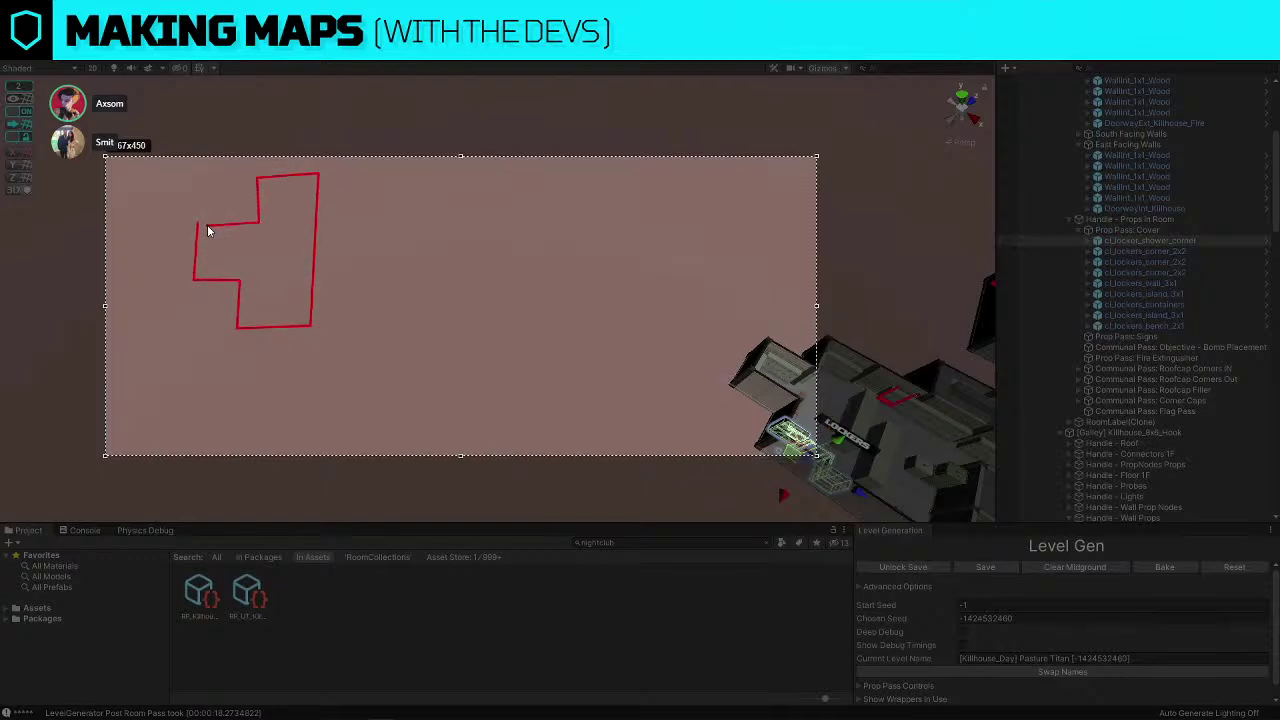
pyautogui.moveTo(207, 226); pyautogui.dragTo(197, 223)
pyautogui.moveTo(331, 178); pyautogui.dragTo(321, 330)
pyautogui.moveTo(370, 240)
pyautogui.mouseDown()
pyautogui.moveTo(357, 184)
pyautogui.moveTo(288, 206)
pyautogui.mouseUp()
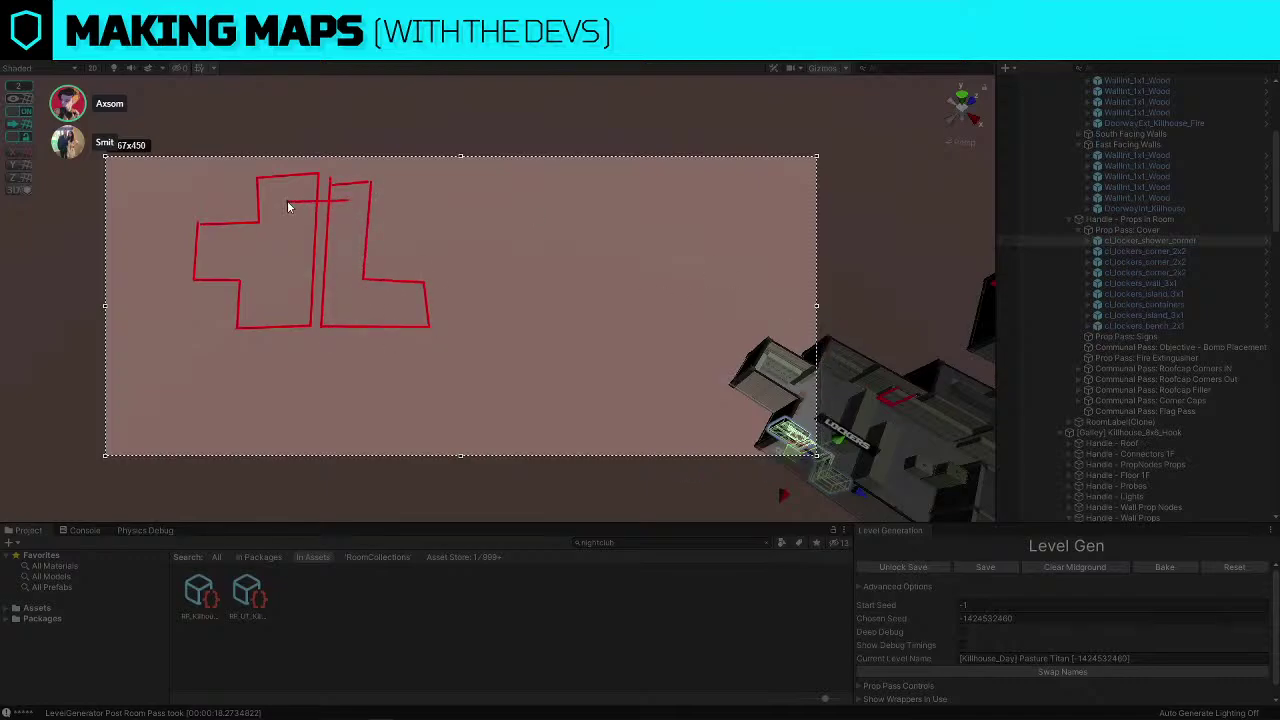
pyautogui.moveTo(292, 273)
pyautogui.mouseDown()
pyautogui.moveTo(297, 303)
pyautogui.moveTo(349, 300)
pyautogui.moveTo(356, 197)
pyautogui.mouseUp()
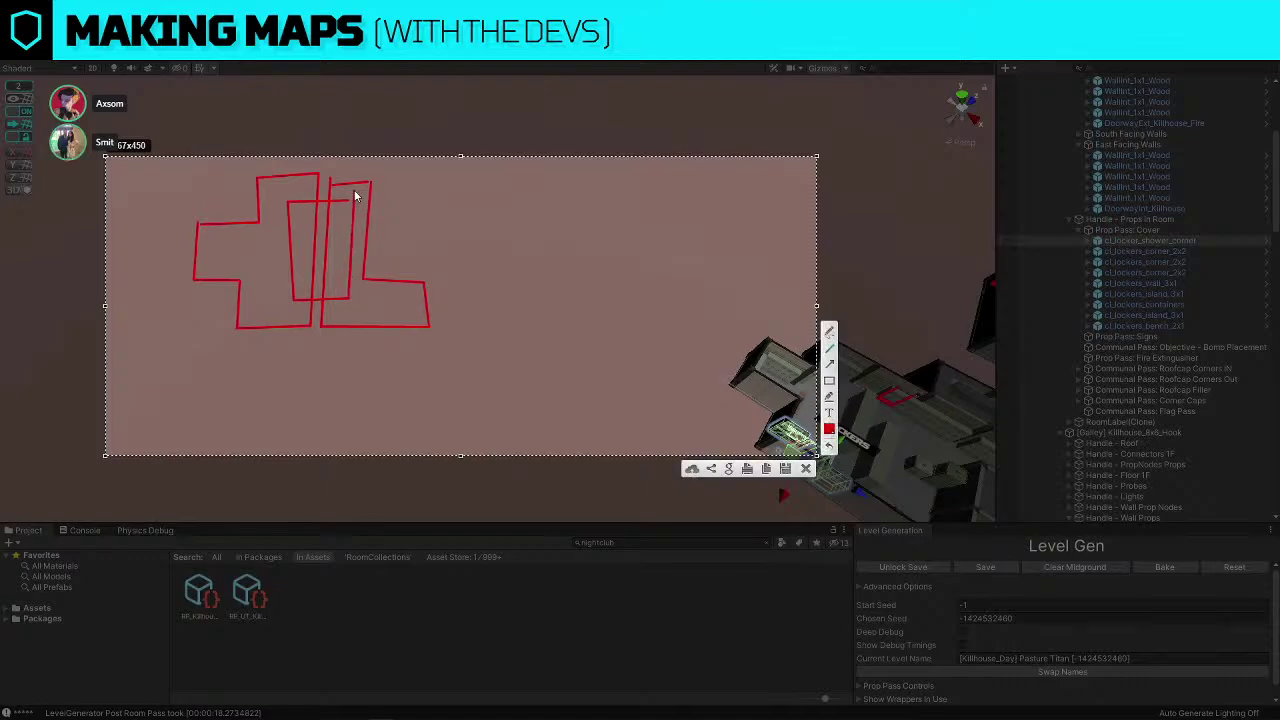
pyautogui.click(806, 469)
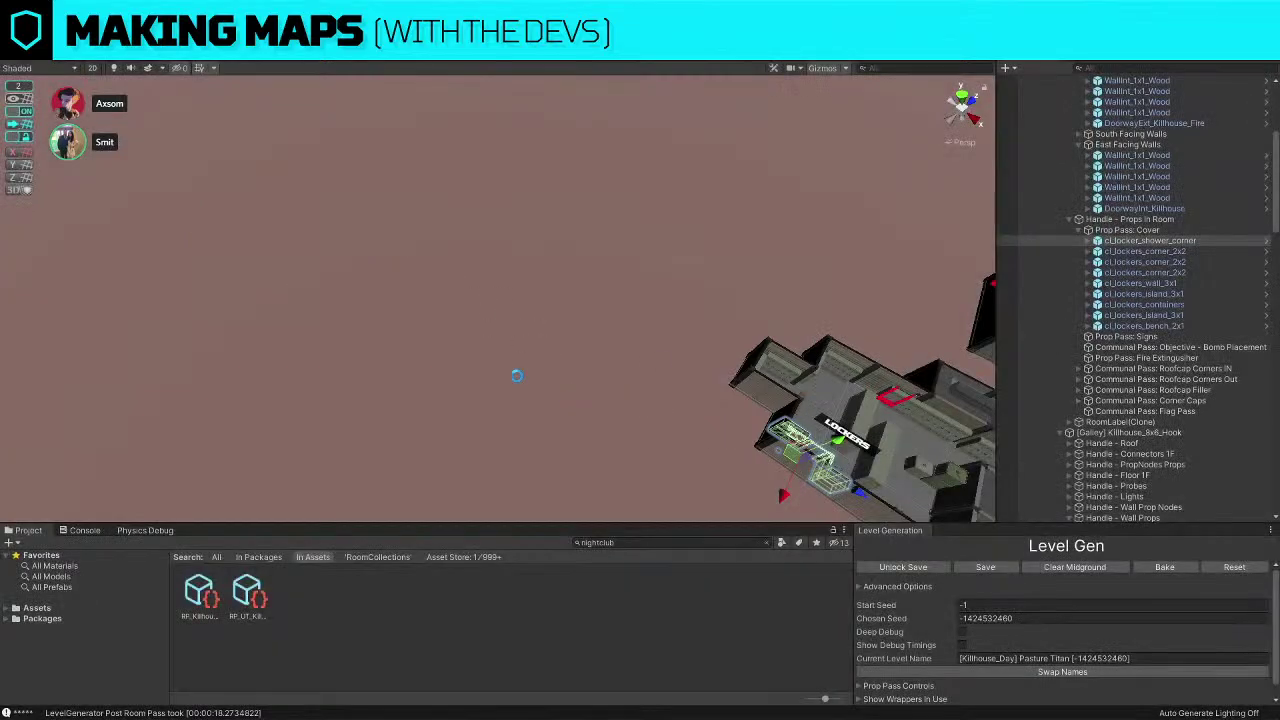
# Delete the cl_lockers_wall_3x1 that stands in front of the lockers' exterior fire doorway
pyautogui.click(424, 344)
pyautogui.moveTo(425, 344); pyautogui.dragTo(538, 223, button='right')
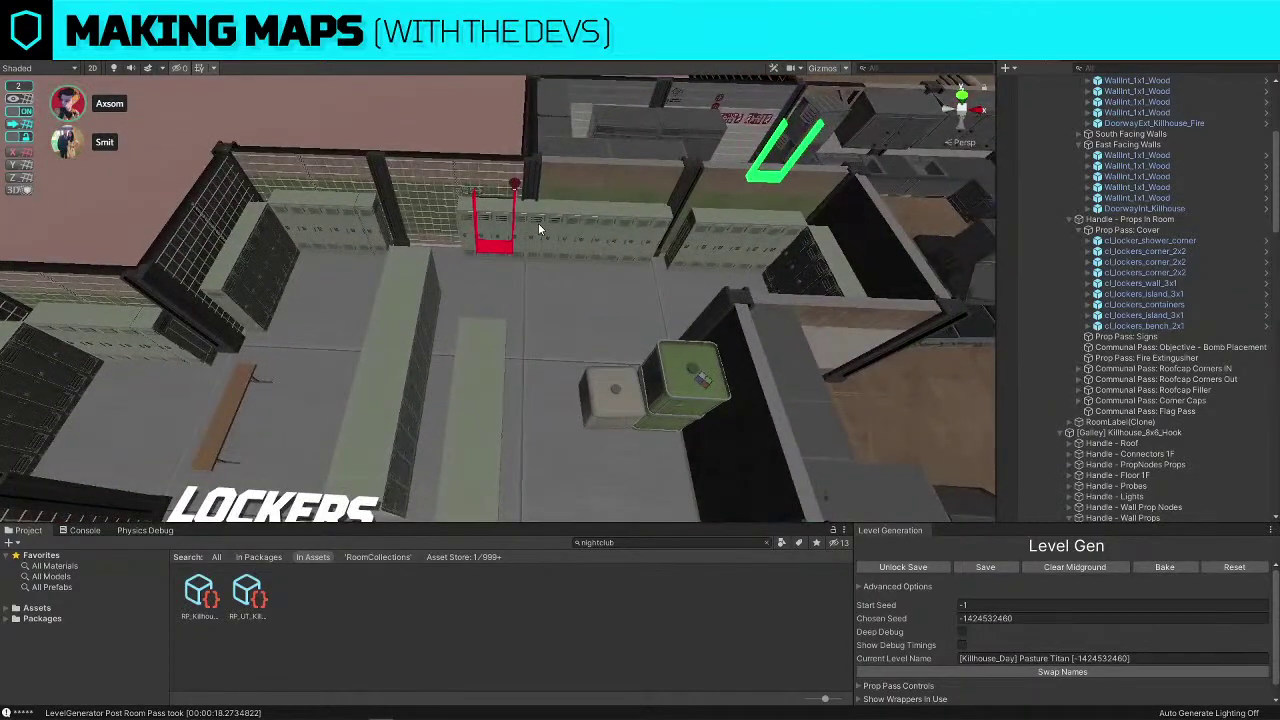
pyautogui.click(538, 223)
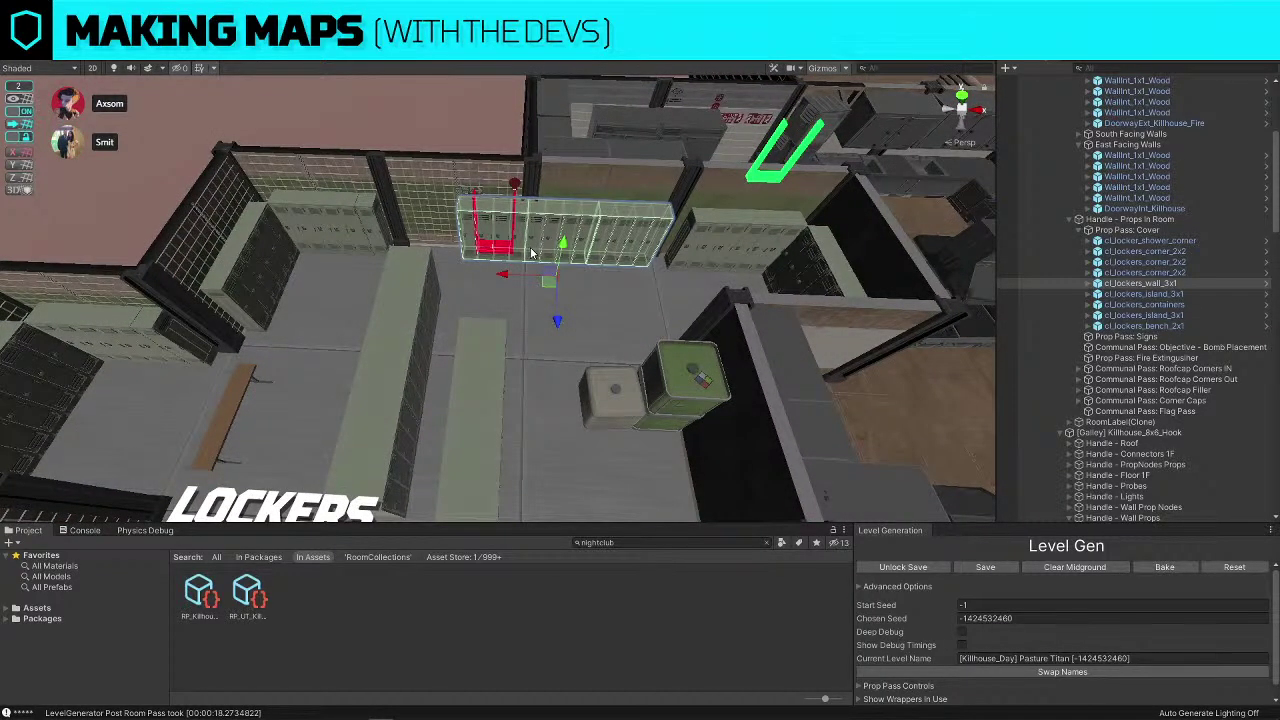
pyautogui.press('Delete')
# Move cl_lockers_containers from the kitchen-side wall of the lockers into the alcove at the far end of the room
pyautogui.scroll(-5, 546, 233)
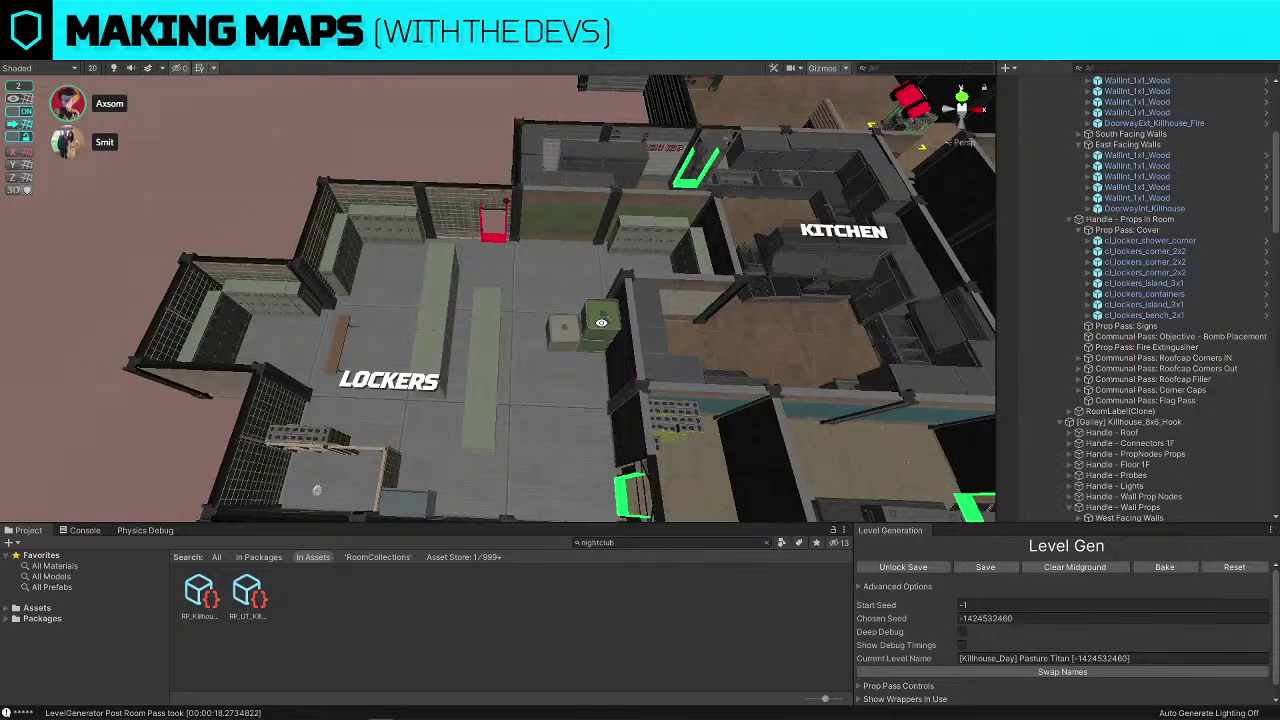
pyautogui.click(598, 330)
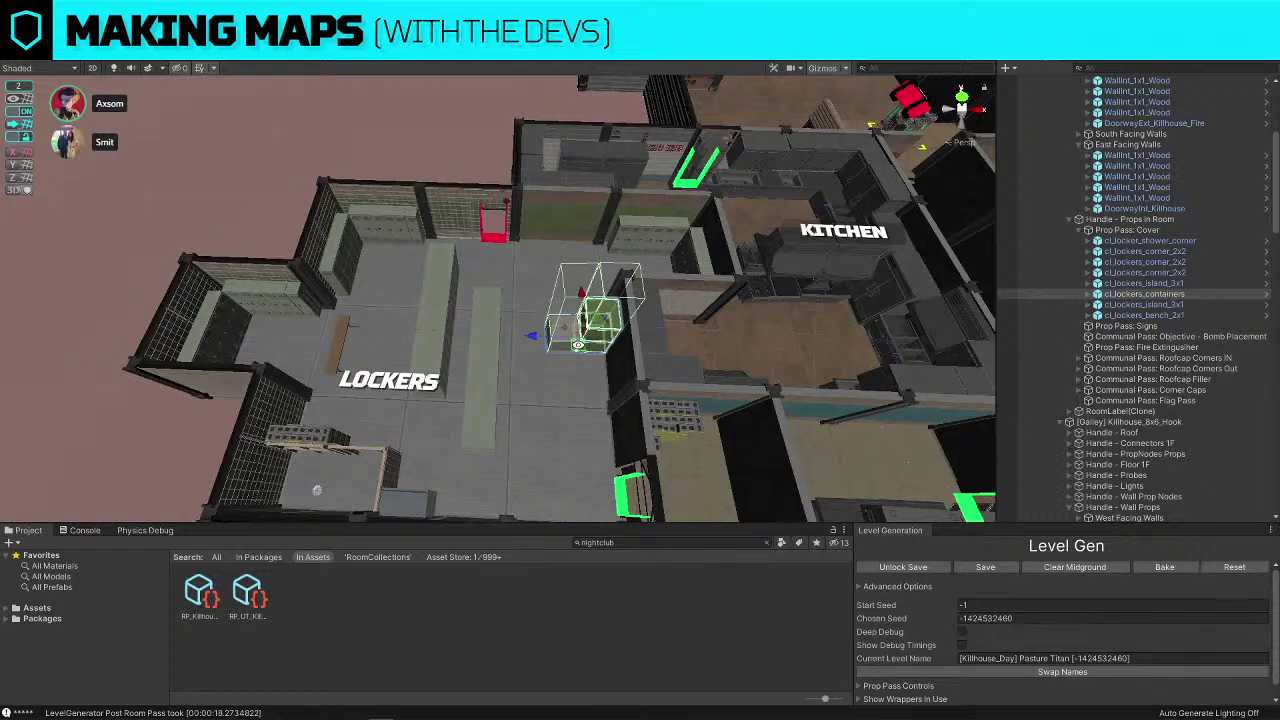
pyautogui.moveTo(573, 329); pyautogui.dragTo(284, 341)
# Rotate the kitchen-side cl_lockers_island_3x1 a quarter turn, set it against the kitchen-side wall, and delete the other locker island
pyautogui.click(467, 340)
pyautogui.click(496, 312)
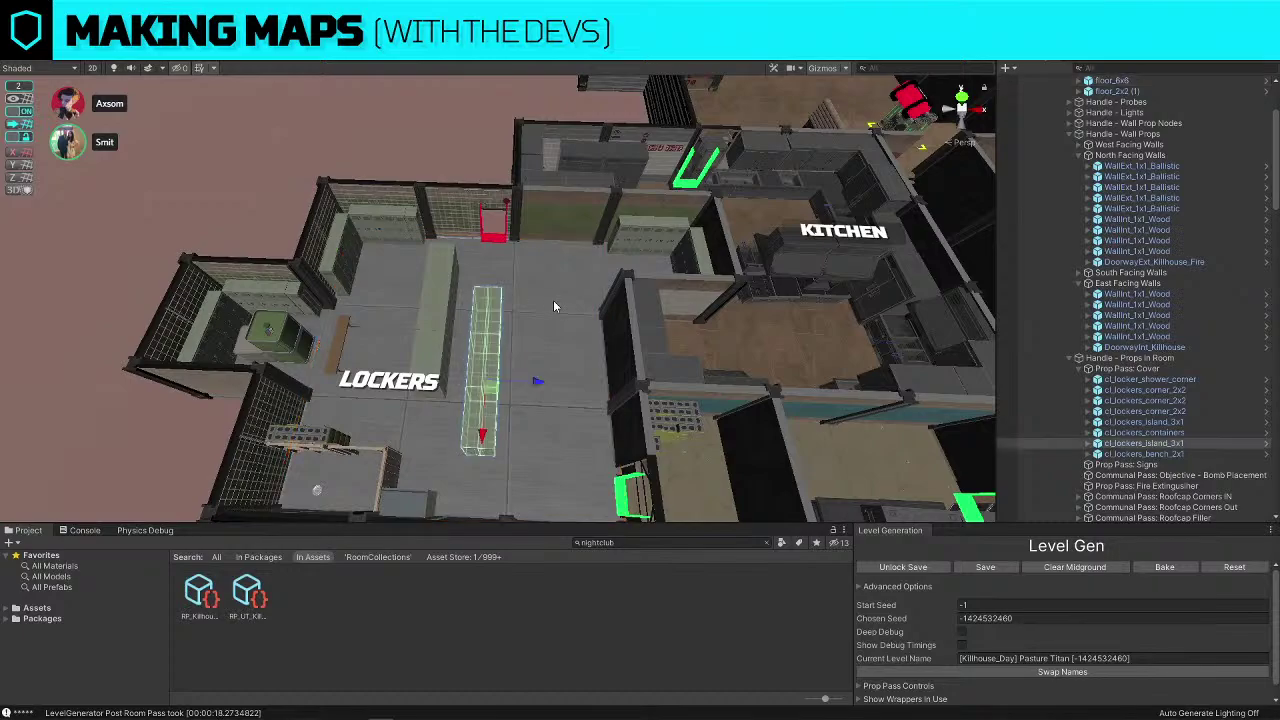
pyautogui.moveTo(553, 300); pyautogui.dragTo(527, 338, button='right')
pyautogui.press('e')
pyautogui.moveTo(414, 344); pyautogui.dragTo(251, 366)
pyautogui.press('w')
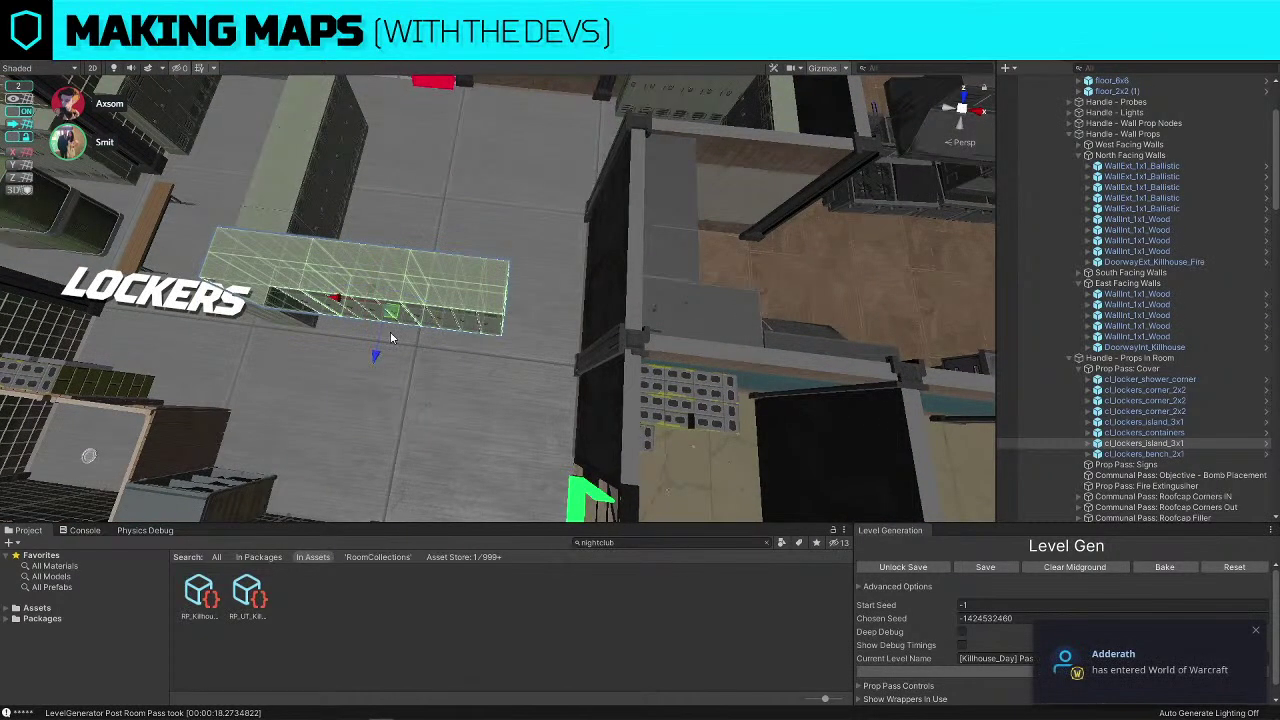
pyautogui.moveTo(390, 314); pyautogui.dragTo(483, 285)
pyautogui.moveTo(300, 215); pyautogui.dragTo(476, 238, button='middle')
pyautogui.scroll(-3, 476, 238)
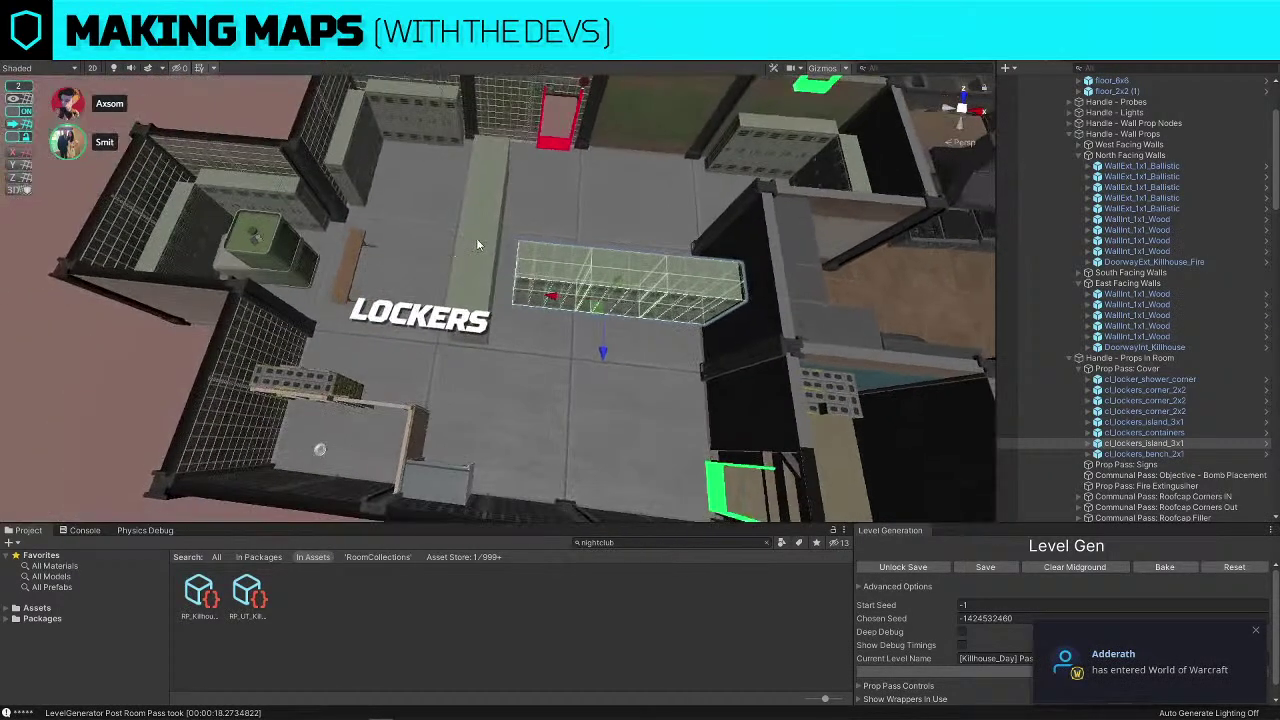
pyautogui.click(476, 238)
pyautogui.press('Delete')
# Move cl_lockers_containers from the alcove to the free end of the rotated locker island, closing up the gap without grid snapping
pyautogui.click(300, 245)
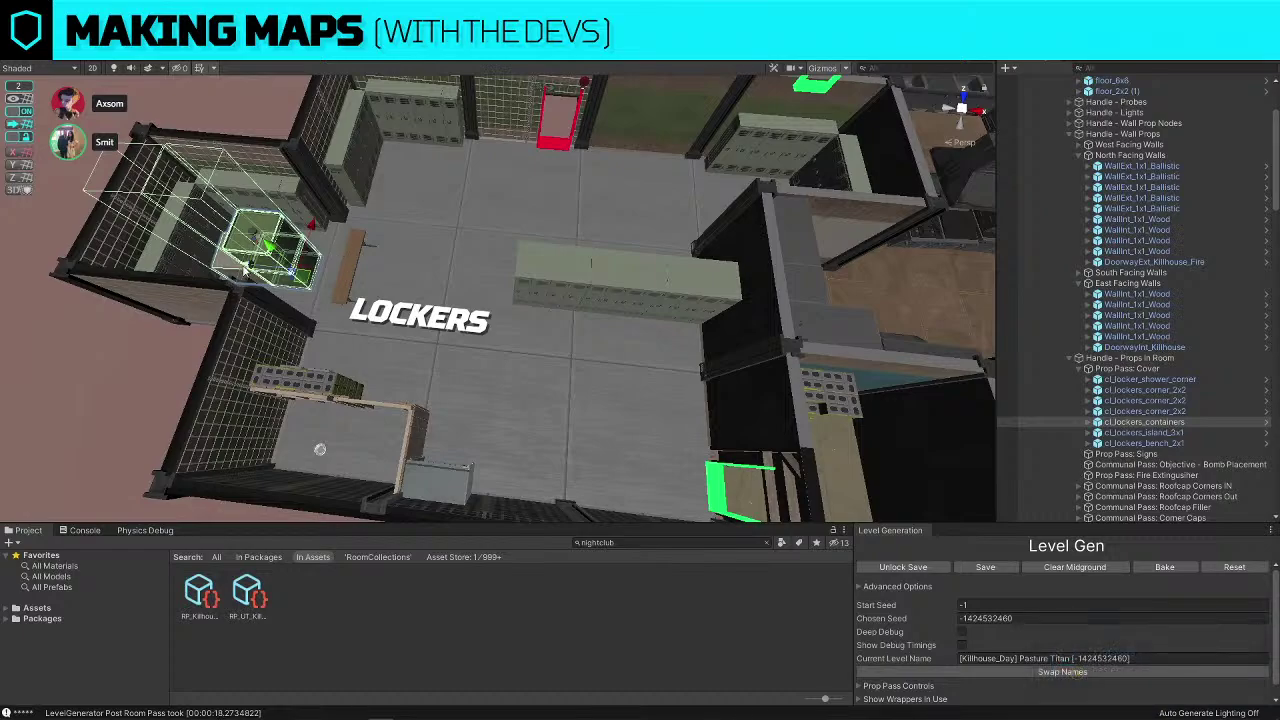
pyautogui.moveTo(240, 268); pyautogui.dragTo(447, 286)
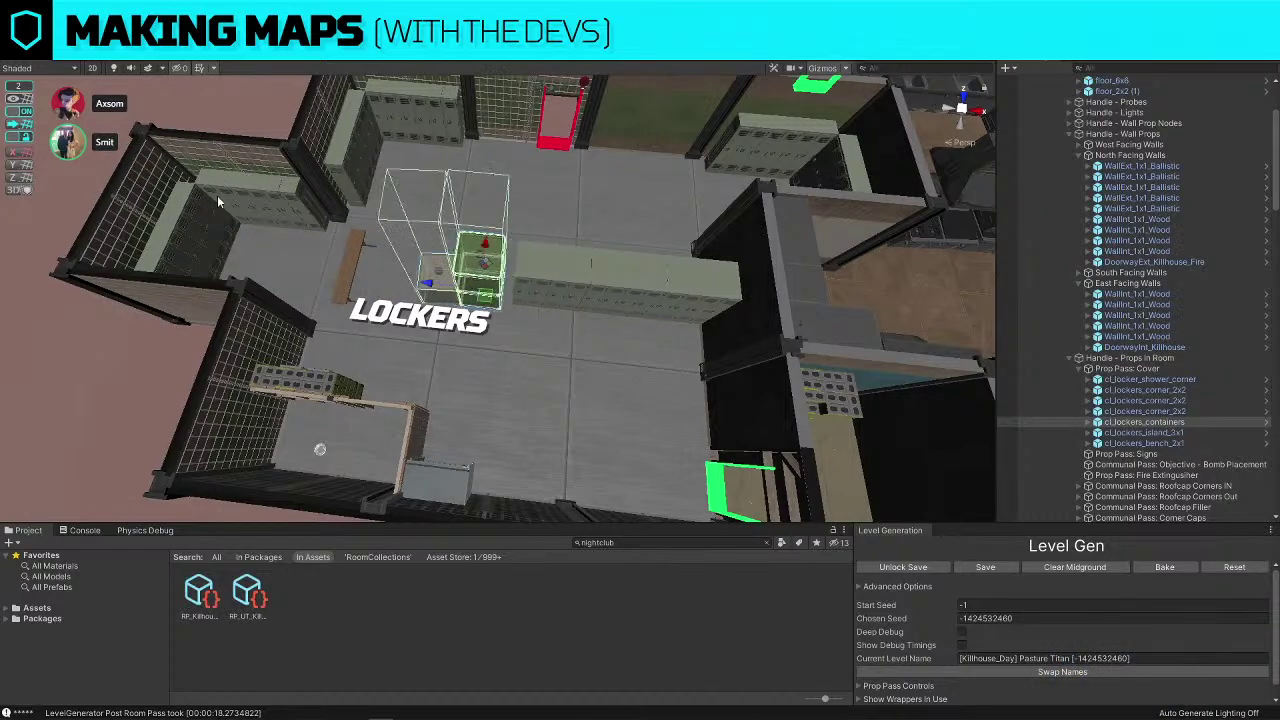
pyautogui.press('f')
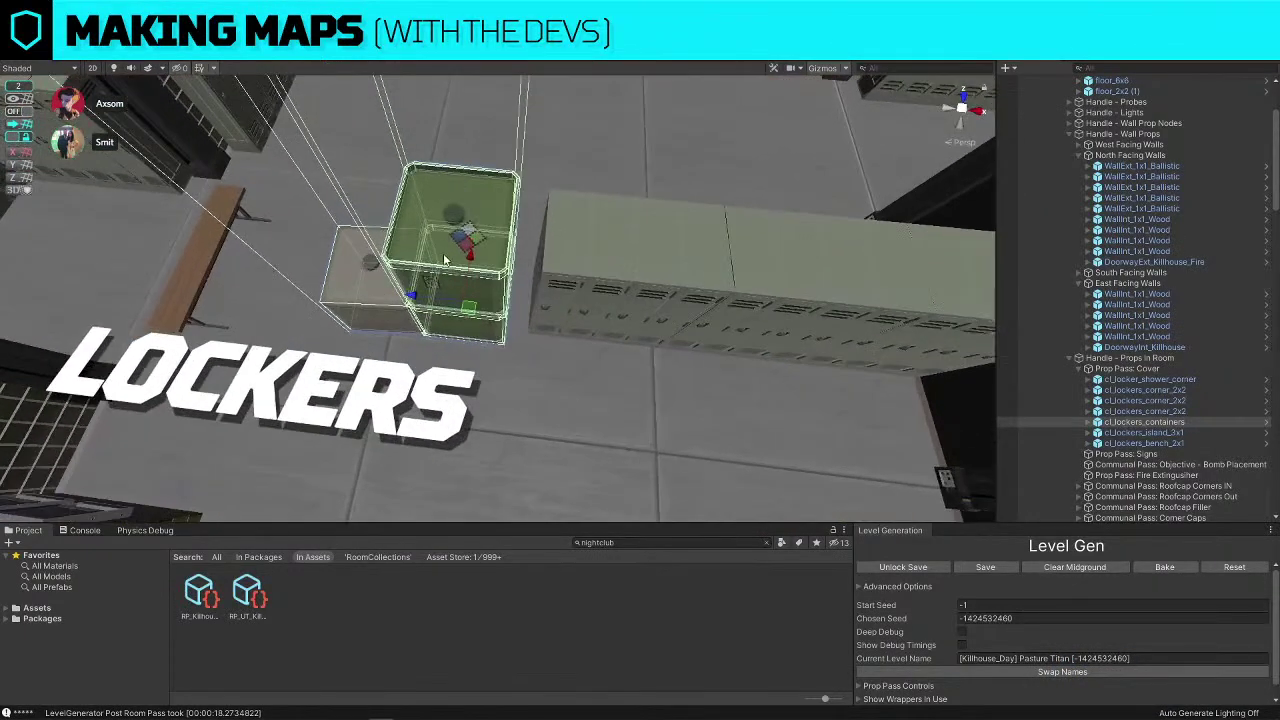
pyautogui.moveTo(421, 298); pyautogui.dragTo(449, 299)
pyautogui.keyDown('alt'); pyautogui.moveTo(744, 273); pyautogui.dragTo(546, 203); pyautogui.keyUp('alt')
pyautogui.scroll(-5, 546, 203)
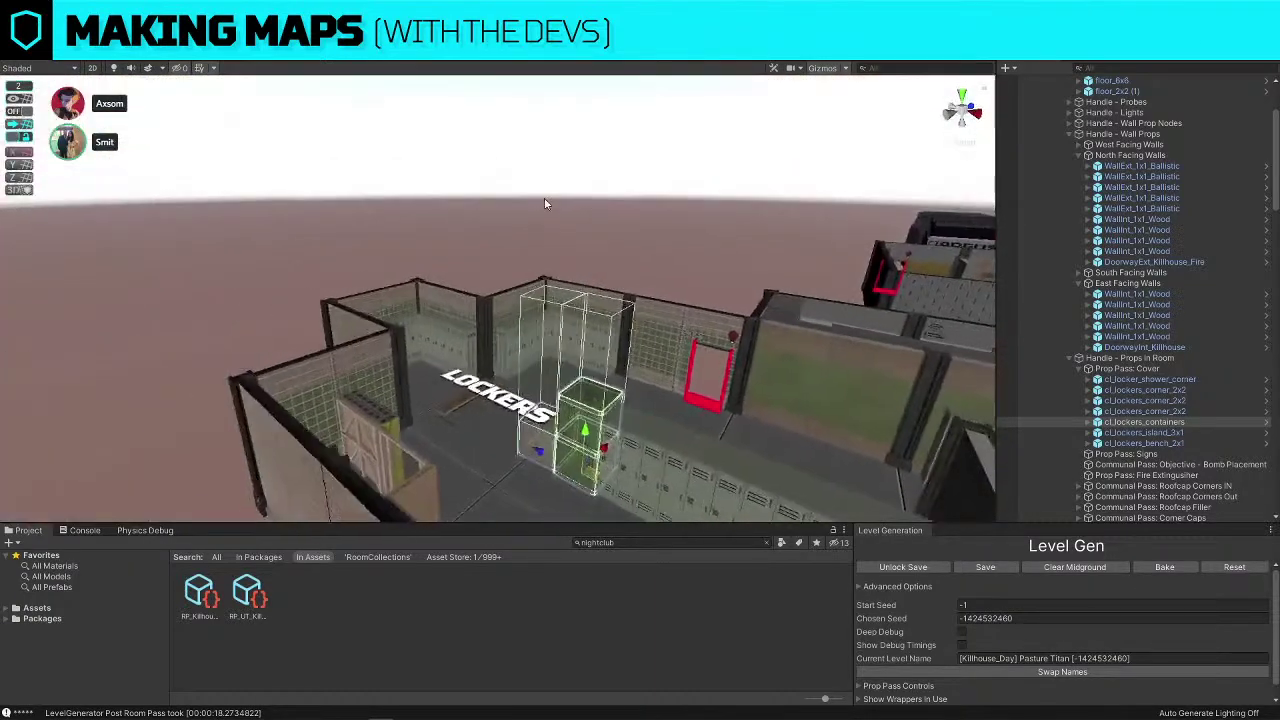
# Replace a WallInt_1x1_Wood segment between the lockers and the kitchen with DoorwayInt_Killhouse
pyautogui.click(546, 203)
pyautogui.moveTo(546, 203); pyautogui.dragTo(656, 300, button='right')
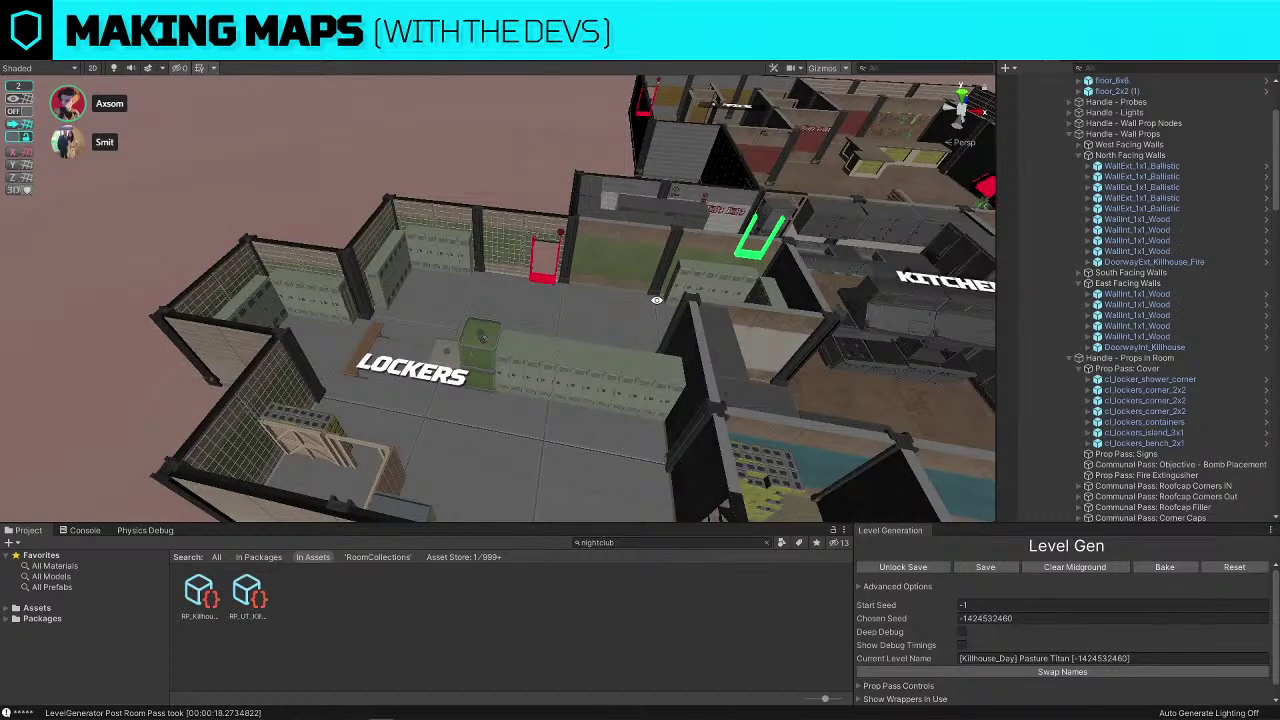
pyautogui.moveTo(656, 300); pyautogui.dragTo(633, 380, button='right')
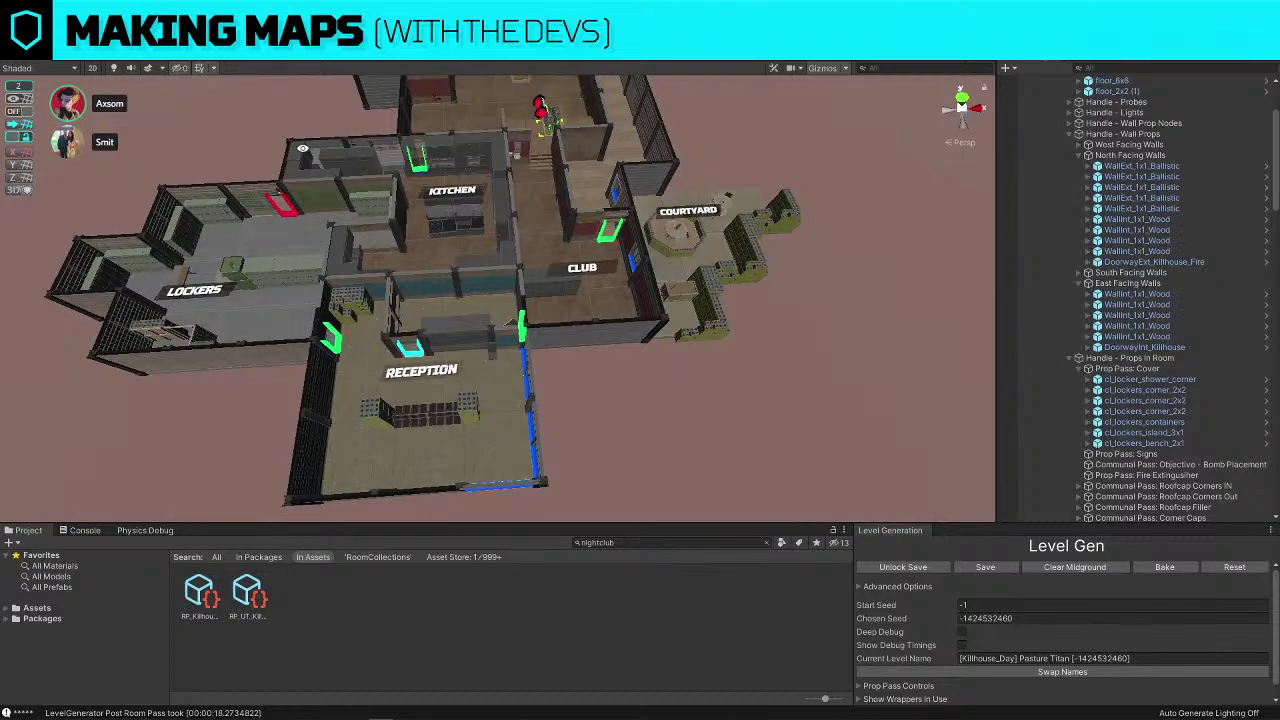
pyautogui.click(380, 227)
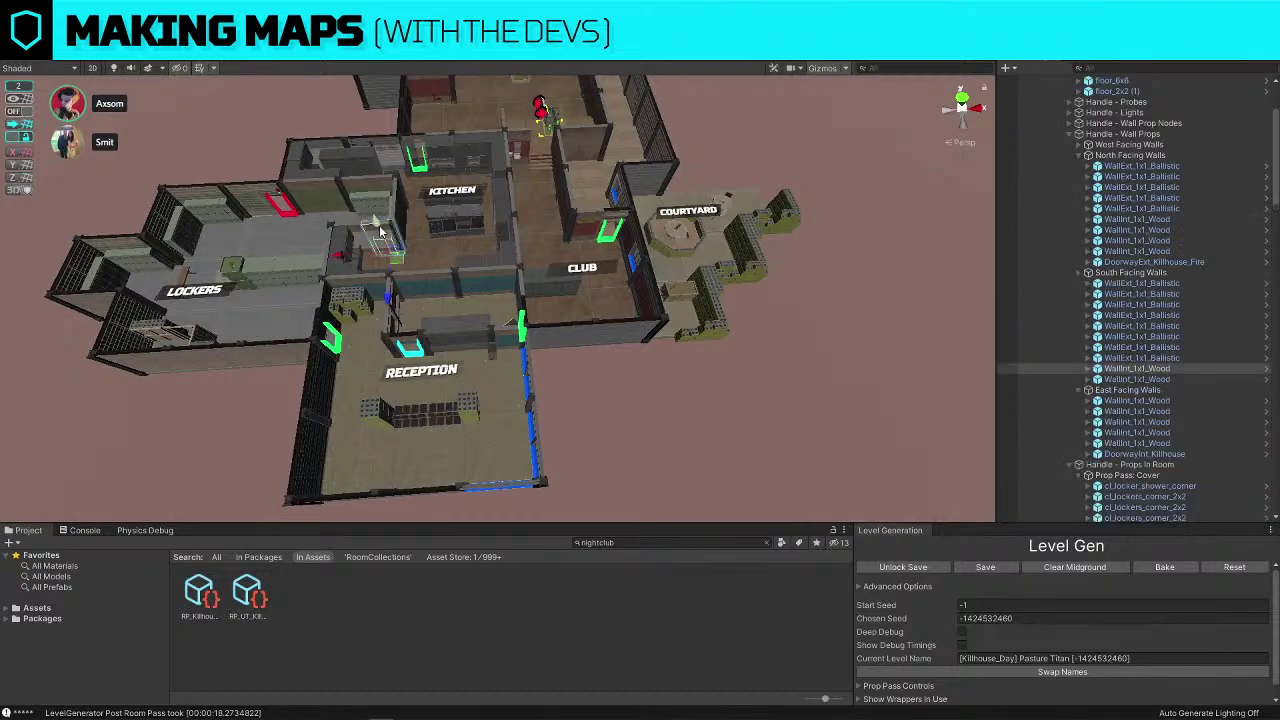
pyautogui.hotkey('alt', 'd')
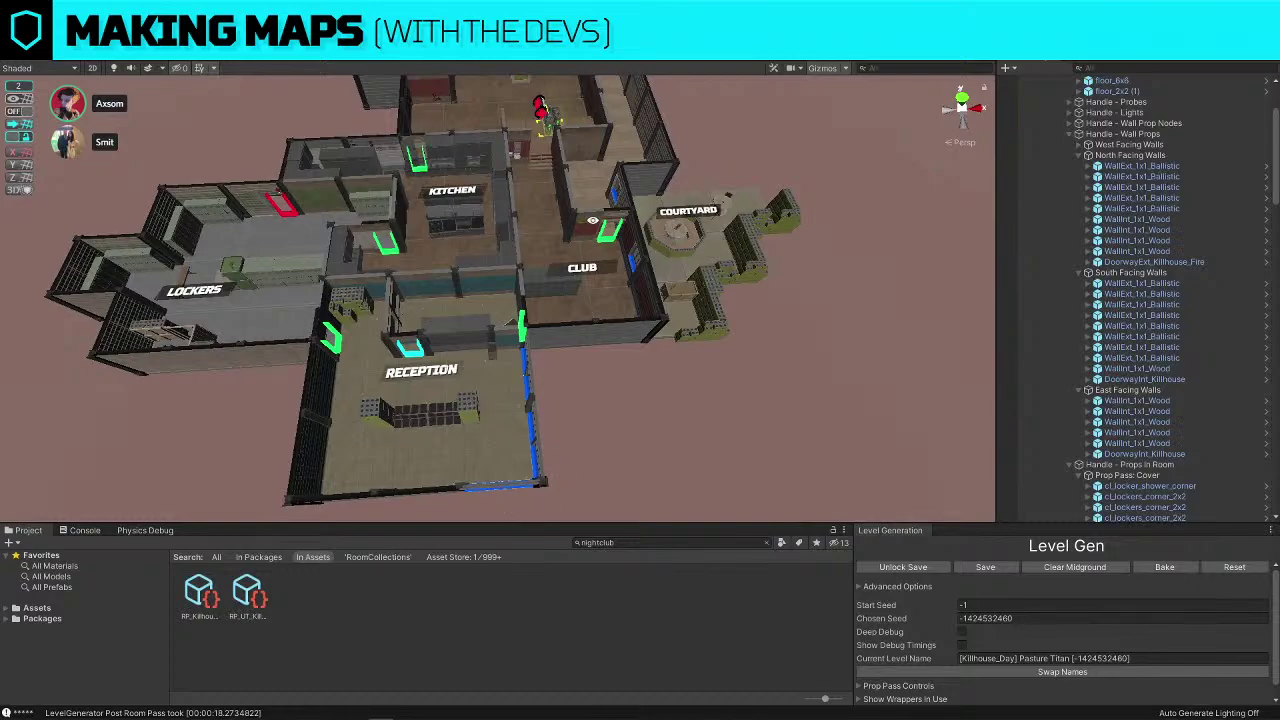
# Replace the wall segment between the kitchen and the area behind the reception desk with DoorwayExt_Killhouse_Fire
pyautogui.scroll(-3, 590, 220)
pyautogui.keyDown('alt'); pyautogui.moveTo(540, 218); pyautogui.dragTo(451, 107); pyautogui.keyUp('alt')
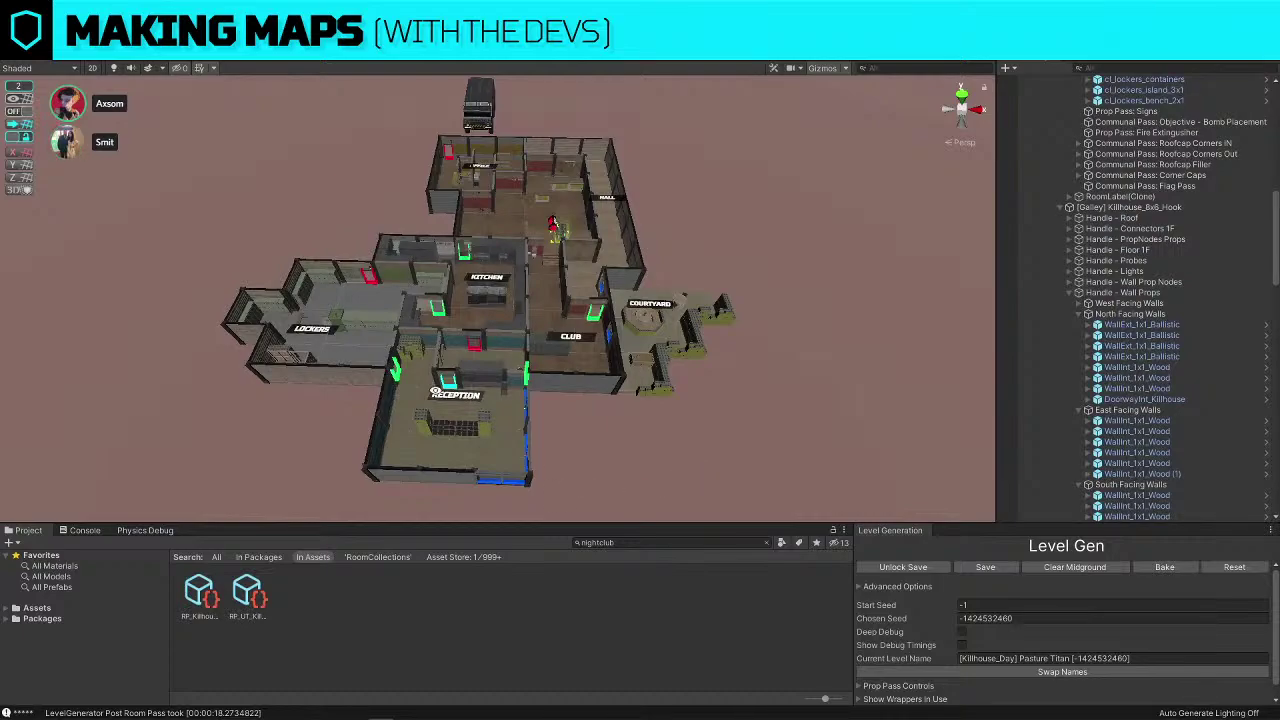
# Delete the lockers' exterior fire doorway and fill the gap with a duplicated WallExt_1x1_Ballistic
pyautogui.press('a')
pyautogui.moveTo(530, 321); pyautogui.dragTo(405, 282, button='right')
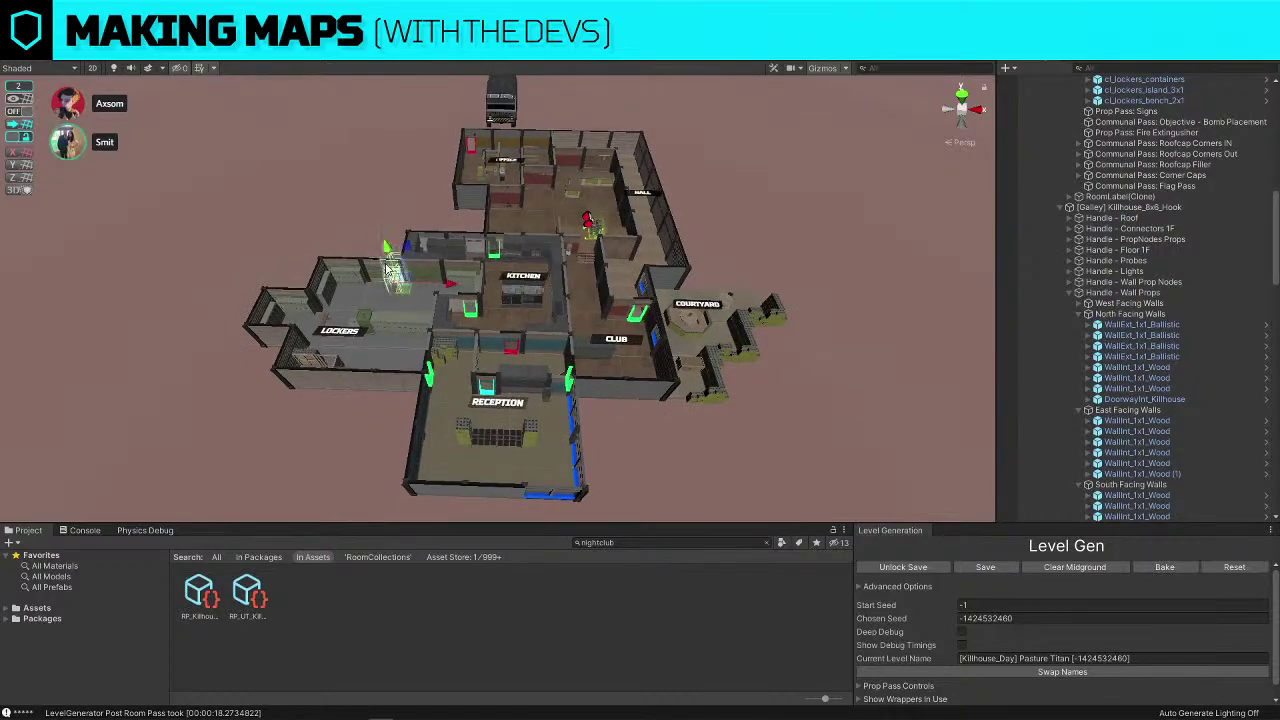
pyautogui.click(378, 267)
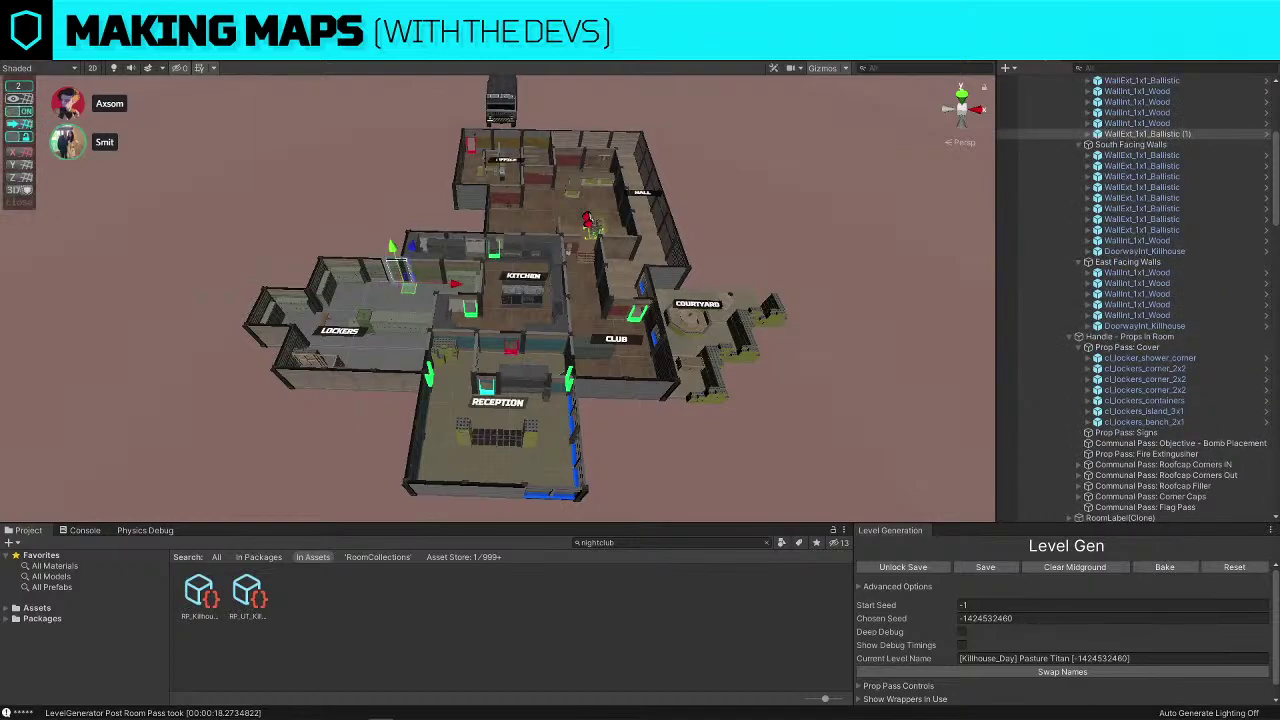
pyautogui.click(672, 453)
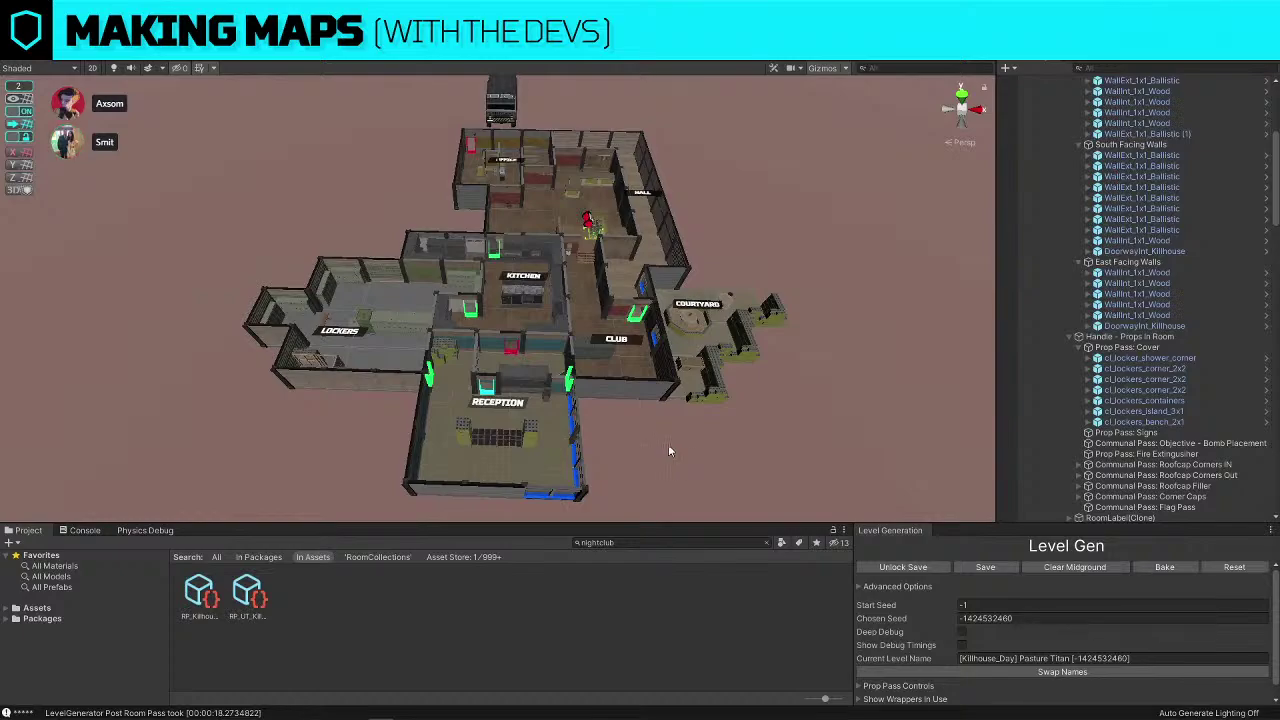
pyautogui.keyDown('alt'); pyautogui.moveTo(669, 446); pyautogui.dragTo(728, 453); pyautogui.keyUp('alt')
pyautogui.moveTo(728, 453); pyautogui.dragTo(535, 313, button='right')
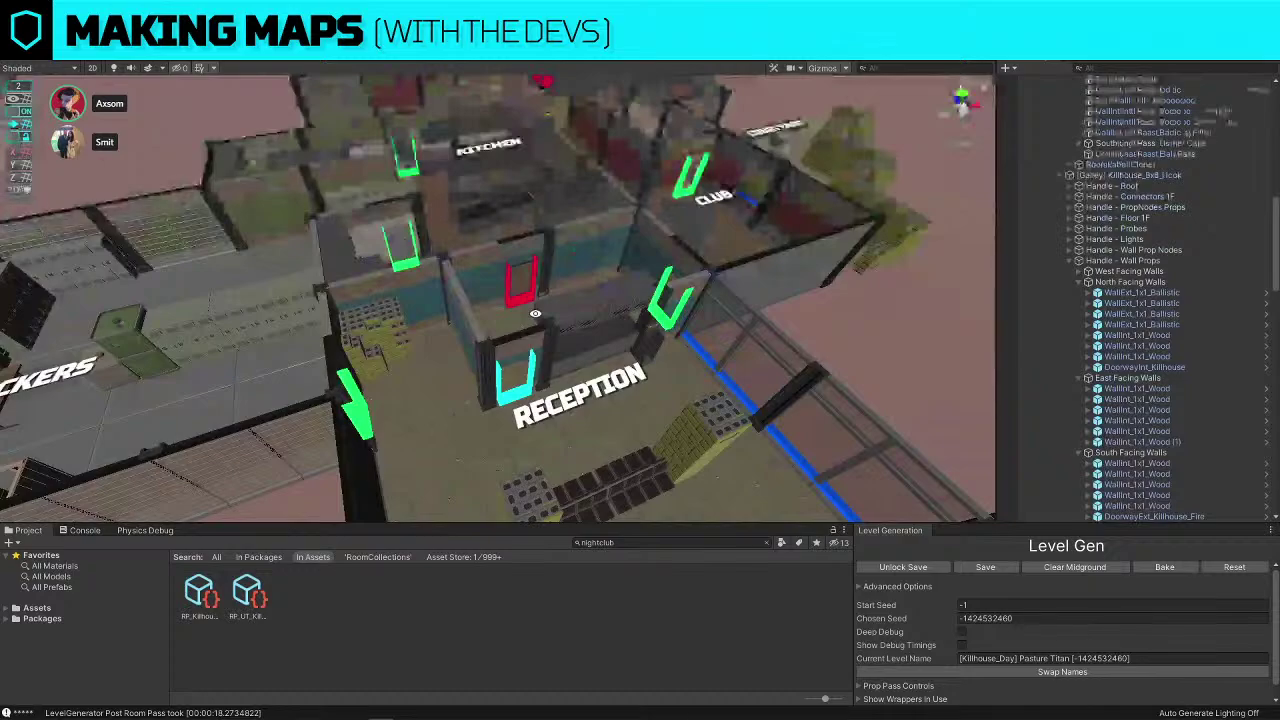
# Delete the fire doorway between the kitchen and the area behind the reception desk, filling the gap with a duplicated WallInt_1x1_Wood
pyautogui.click(520, 257)
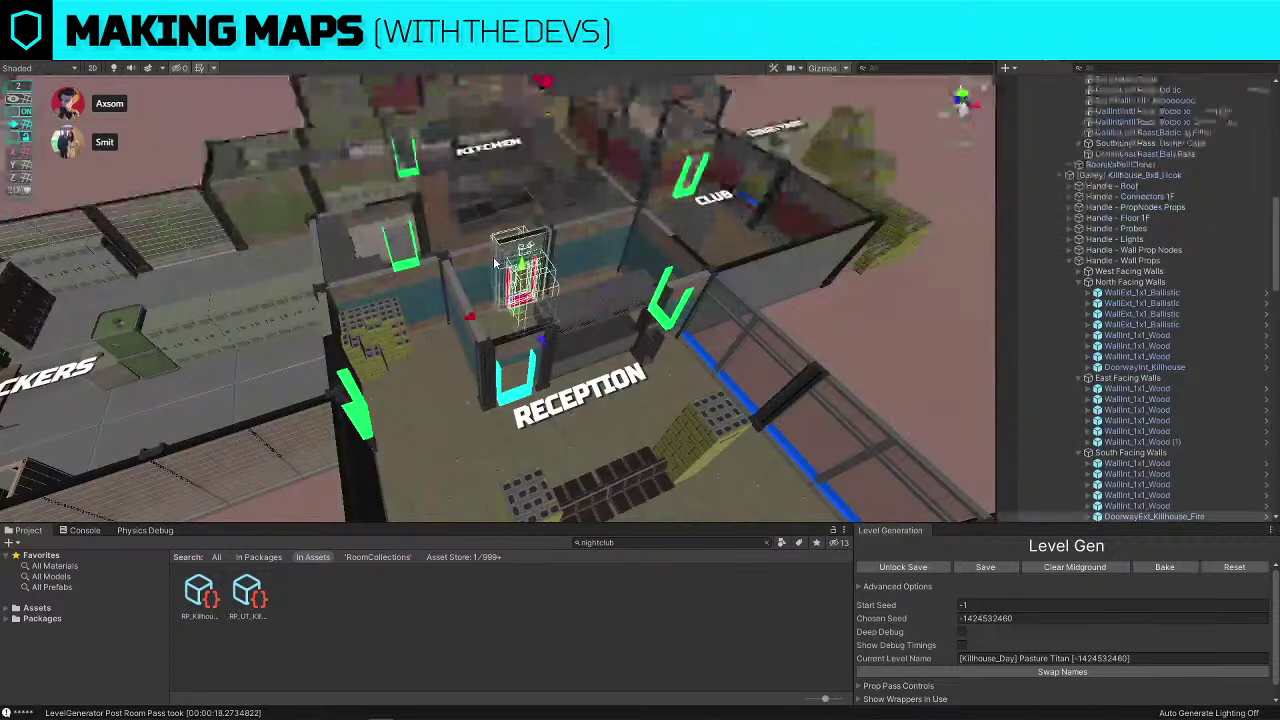
pyautogui.press('Delete')
pyautogui.click(480, 272)
pyautogui.moveTo(480, 272); pyautogui.dragTo(493, 297, button='right')
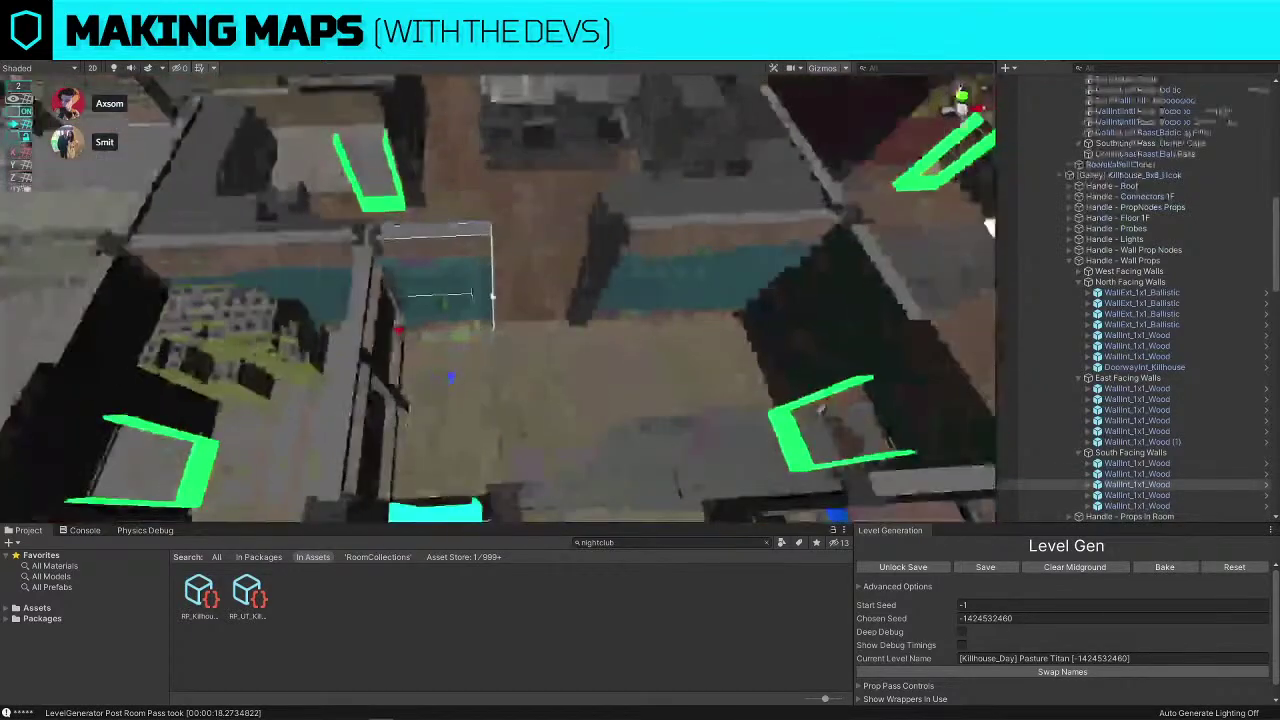
pyautogui.hotkey('ctrl', 'd')
pyautogui.moveTo(398, 328); pyautogui.dragTo(500, 326)
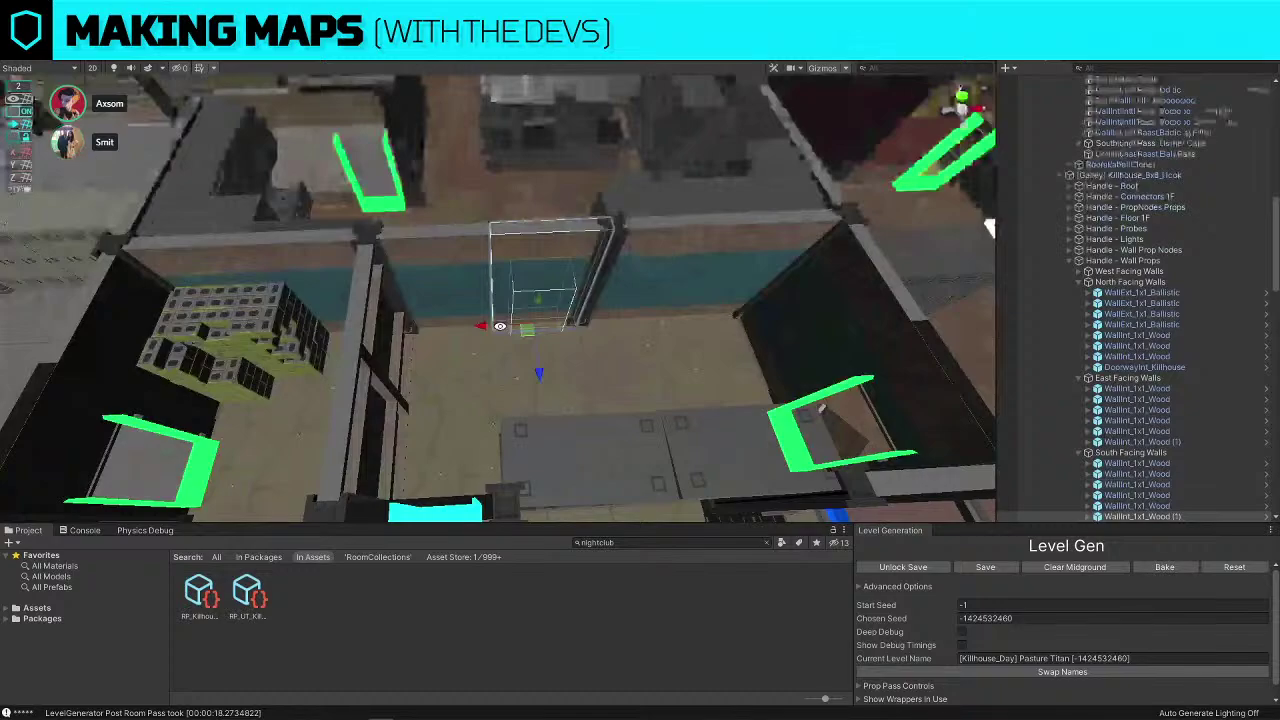
# Replace a wall segment in the lockers' exterior wall near the kitchen with DoorwayExt_Killhouse_Fire
pyautogui.moveTo(500, 326); pyautogui.dragTo(477, 210, button='right')
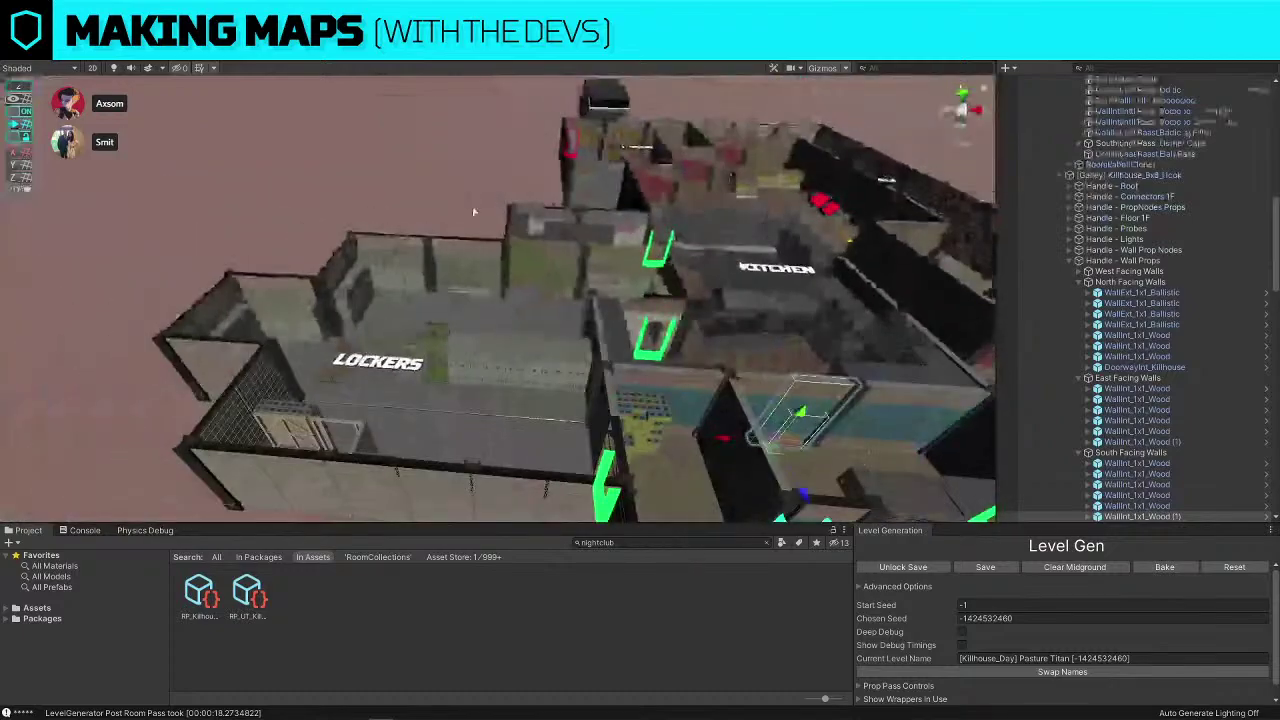
pyautogui.click(483, 262)
pyautogui.moveTo(474, 127); pyautogui.dragTo(645, 310, button='right')
pyautogui.press('Delete')
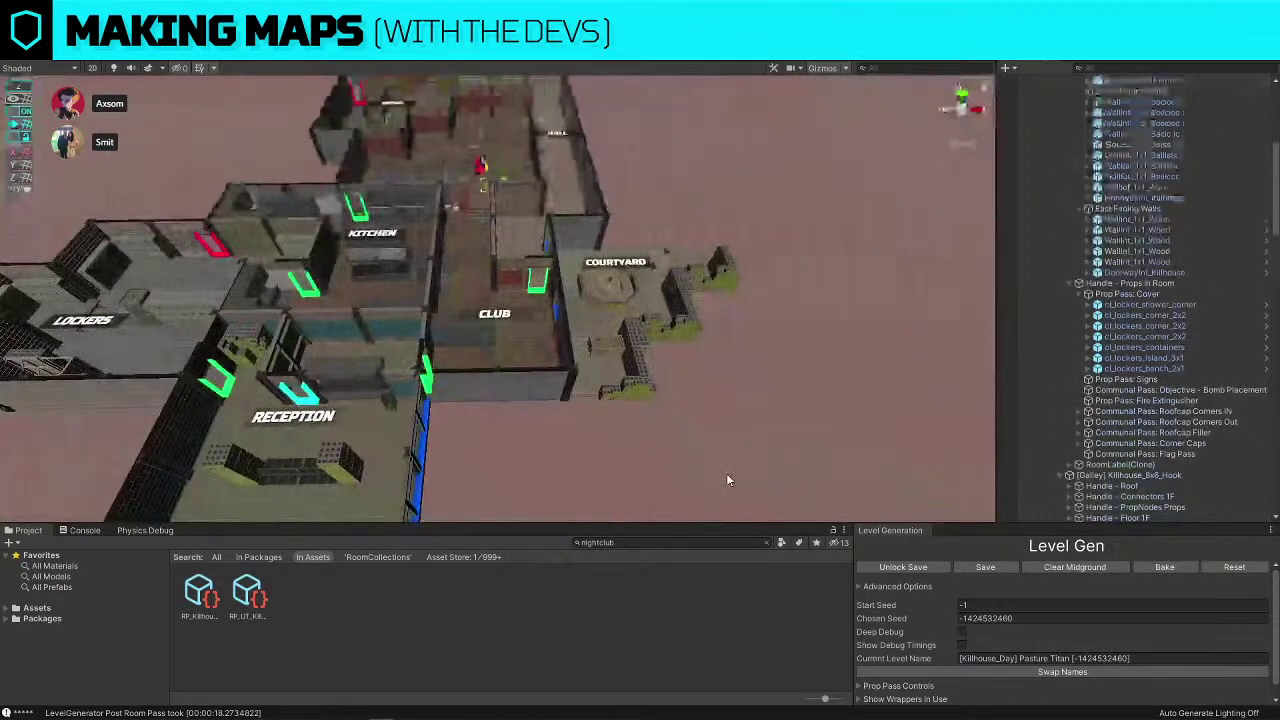
# Move the attackers' cl_TruckSpawn from behind the office to just outside the hall's long exterior wall
pyautogui.moveTo(727, 478)
pyautogui.mouseDown(button='right')
pyautogui.moveTo(729, 460)
pyautogui.moveTo(714, 517)
pyautogui.moveTo(717, 478)
pyautogui.mouseUp(button='right')
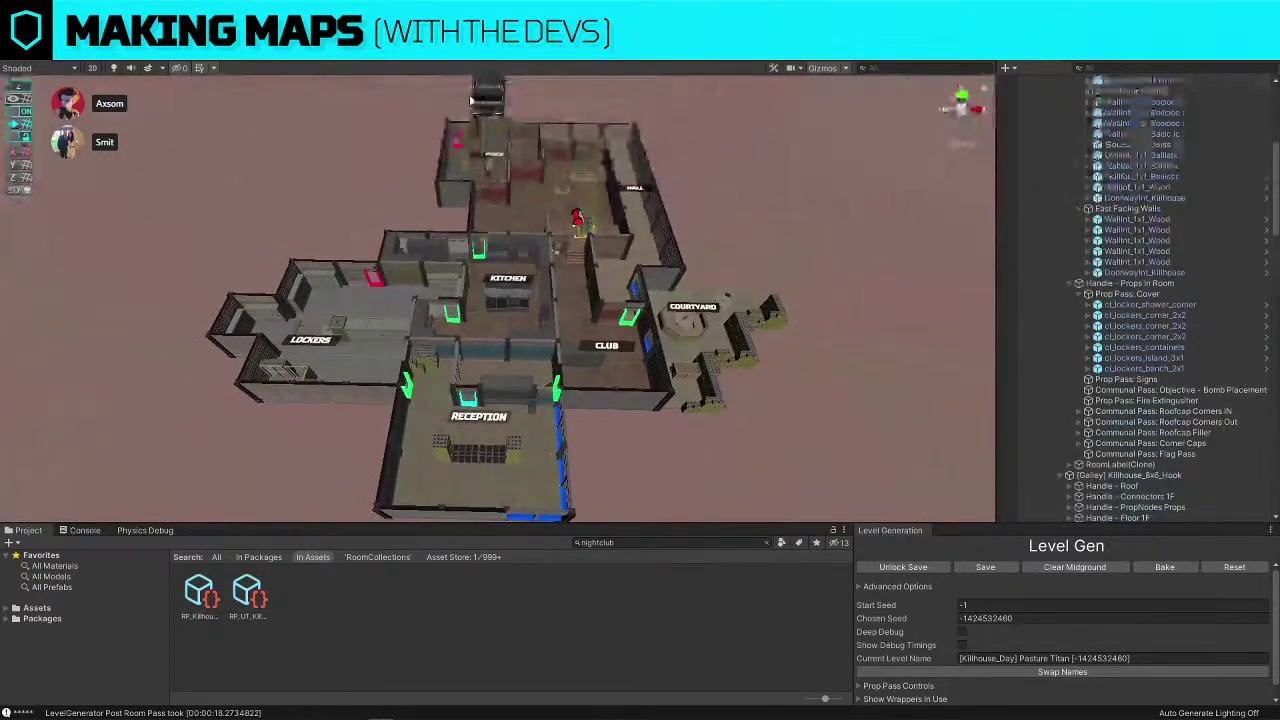
pyautogui.click(490, 101)
pyautogui.keyDown('alt'); pyautogui.moveTo(490, 101); pyautogui.dragTo(192, 136); pyautogui.keyUp('alt')
pyautogui.moveTo(658, 166); pyautogui.dragTo(428, 356)
pyautogui.click(660, 406)
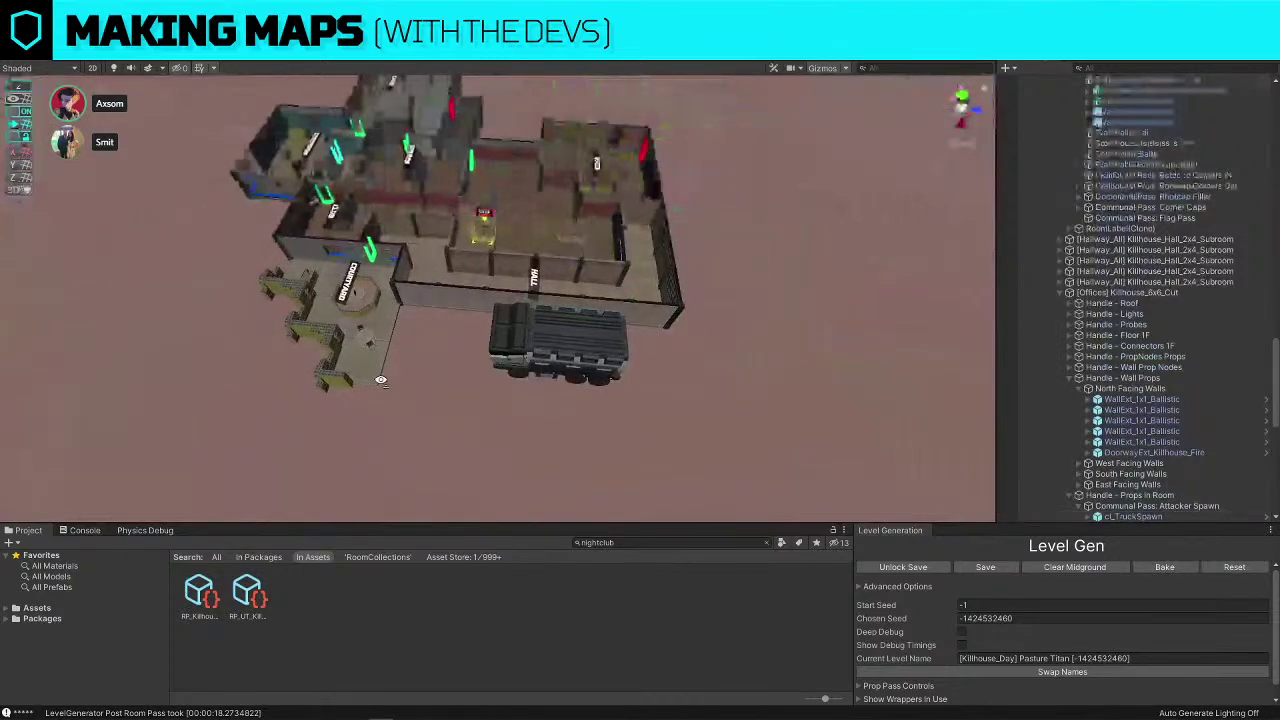
# Delete the cl_lockers_corner_2x2 cover from the lockers corner beside the kitchen
pyautogui.moveTo(383, 374); pyautogui.dragTo(411, 381, button='right')
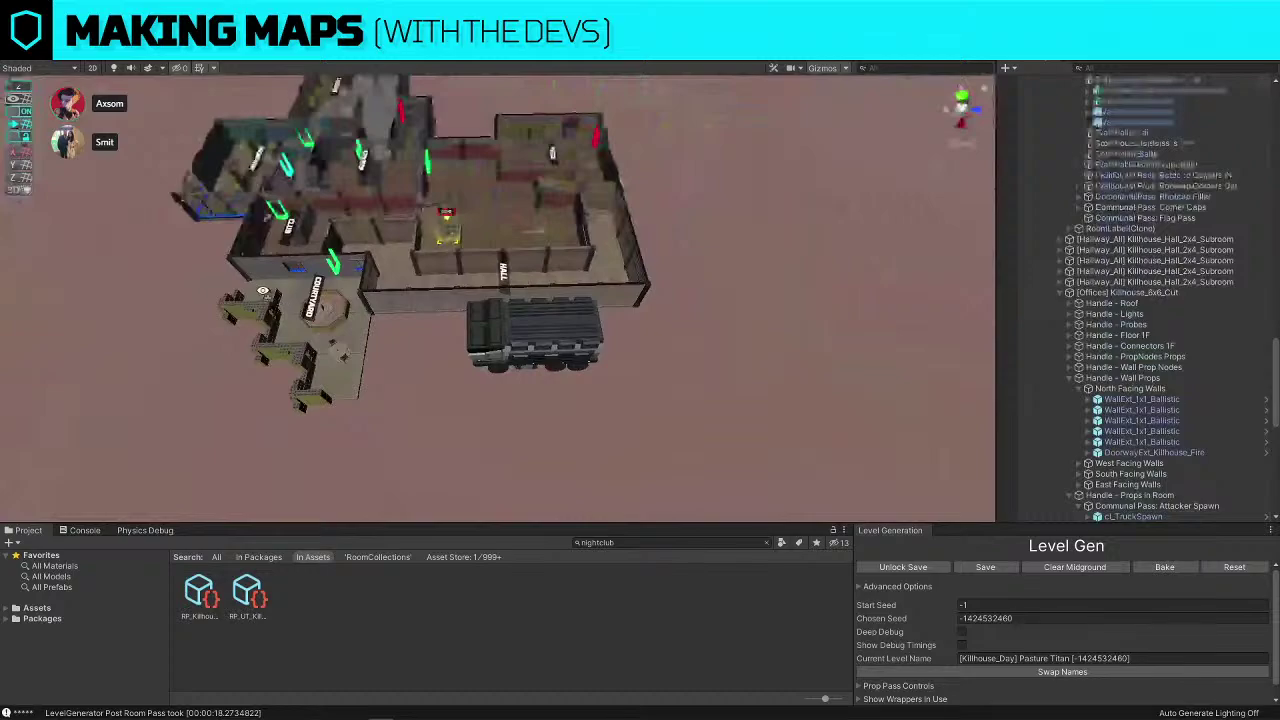
pyautogui.keyDown('alt'); pyautogui.moveTo(283, 303); pyautogui.dragTo(576, 314); pyautogui.keyUp('alt')
pyautogui.moveTo(576, 314); pyautogui.dragTo(670, 342, button='right')
pyautogui.press('w')
pyautogui.press('s')
pyautogui.press('w')
pyautogui.click(670, 341)
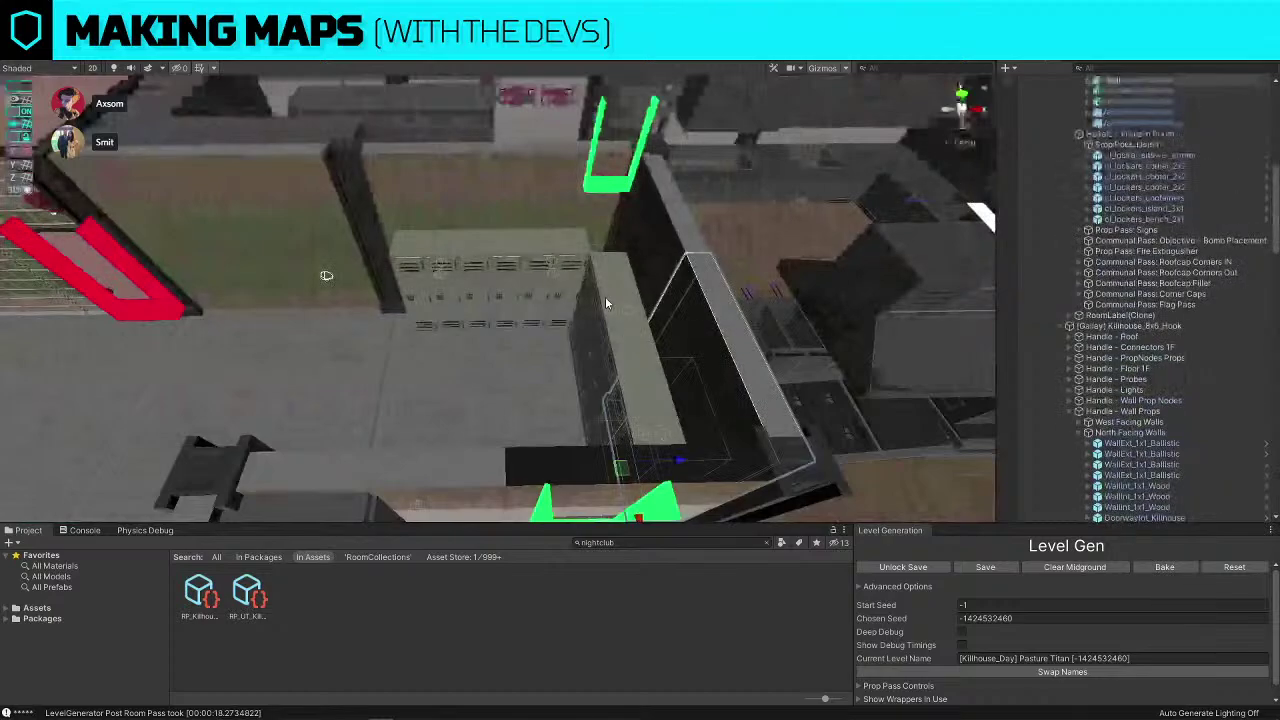
pyautogui.click(607, 300)
pyautogui.press('Delete')
pyautogui.moveTo(607, 300); pyautogui.dragTo(629, 340, button='right')
pyautogui.press('s')
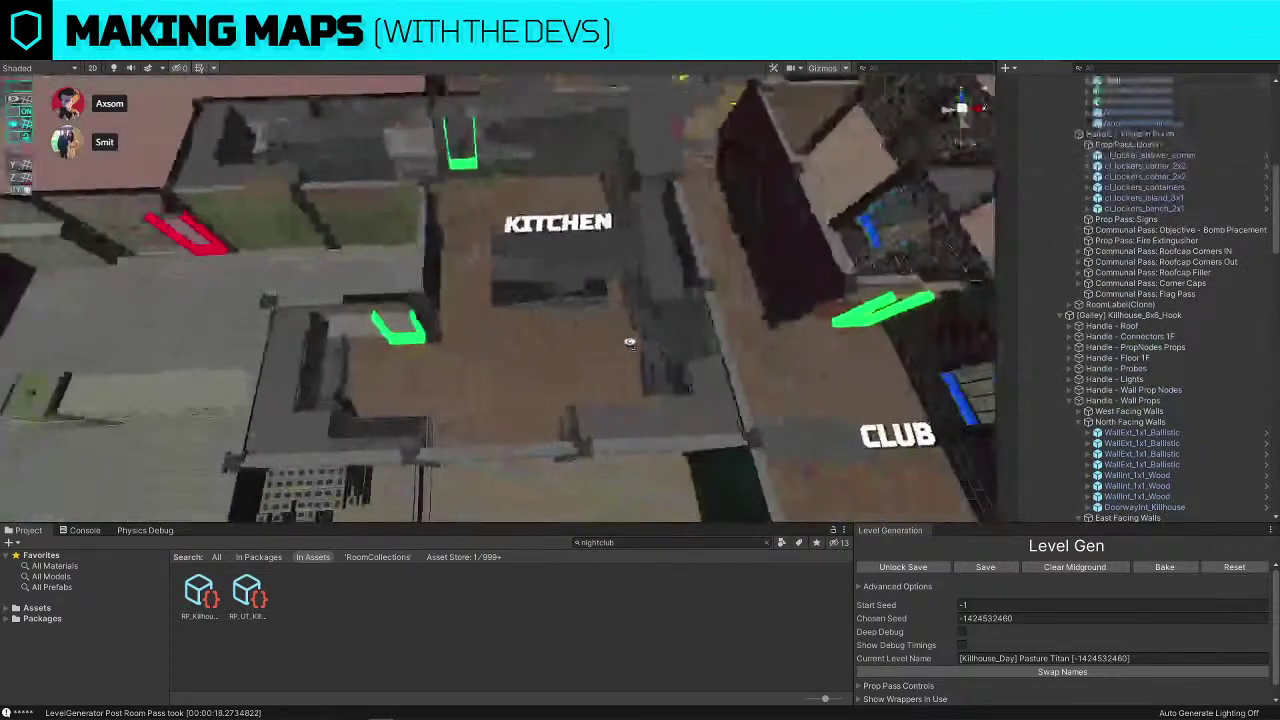
# Move cl_kitchen_island01 across the kitchen until it meets the wall shared with the lockers
pyautogui.click(556, 286)
pyautogui.press('w')
pyautogui.moveTo(556, 286); pyautogui.dragTo(615, 272, button='right')
pyautogui.moveTo(615, 272); pyautogui.dragTo(542, 281)
pyautogui.hotkey('ctrl', 'z')
pyautogui.moveTo(636, 408); pyautogui.dragTo(636, 212, button='right')
pyautogui.press('w')
pyautogui.press('s')
pyautogui.moveTo(665, 335); pyautogui.dragTo(555, 333)
pyautogui.press('w')
pyautogui.moveTo(555, 337); pyautogui.dragTo(617, 386, button='right')
pyautogui.press('s')
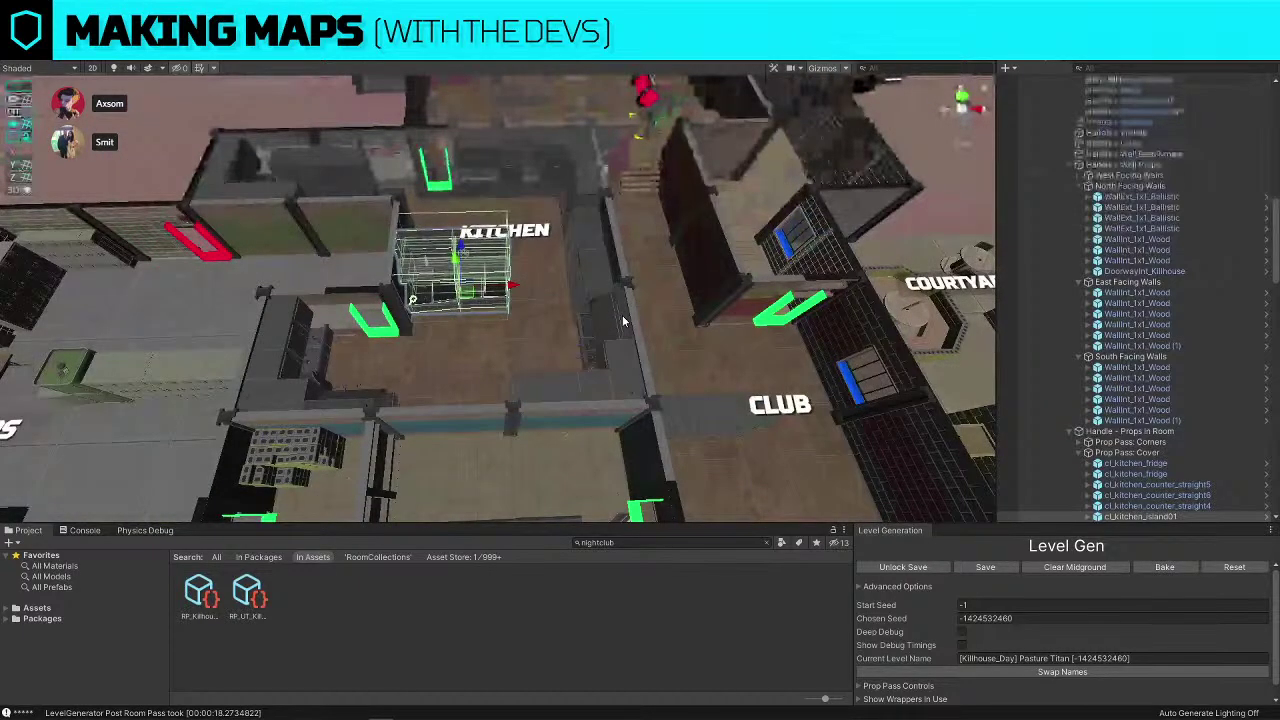
# With grid snapping off, rotate one kitchen_fridge_a half a turn and place it back to back with the other fridge
pyautogui.press('w')
pyautogui.moveTo(623, 321); pyautogui.dragTo(514, 418, button='right')
pyautogui.click(452, 308)
pyautogui.click(713, 309)
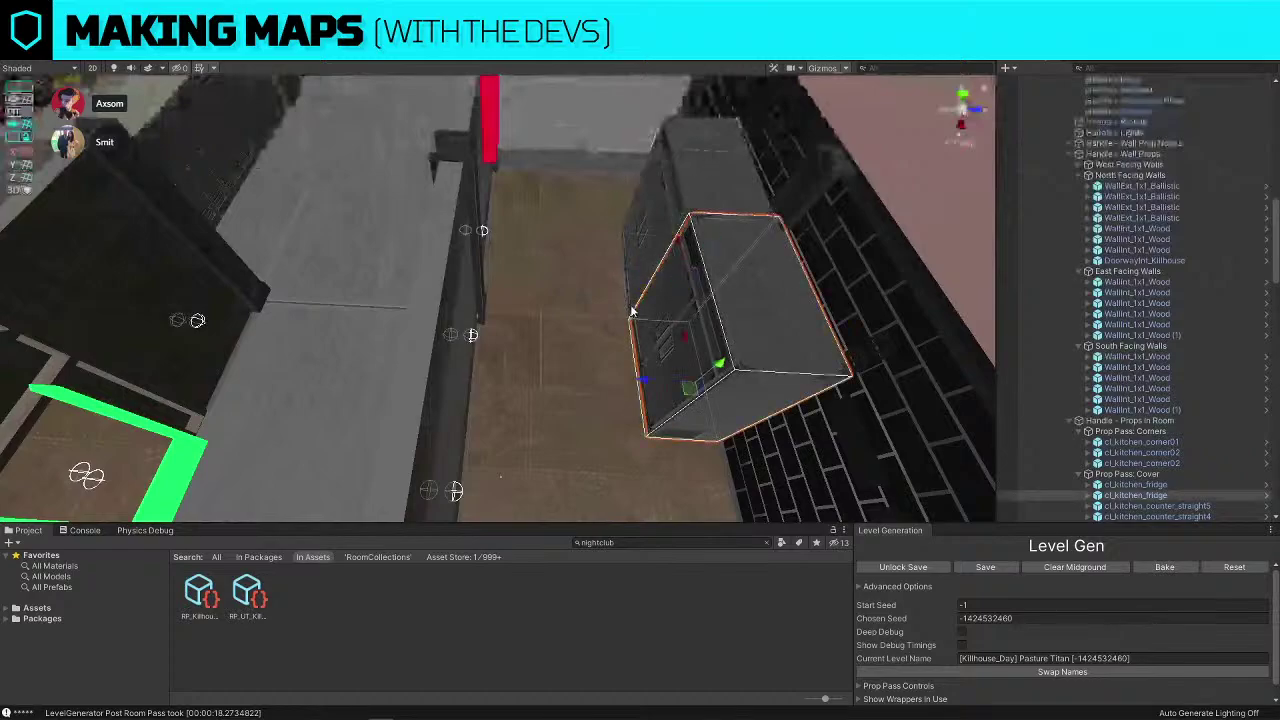
pyautogui.click(636, 309)
pyautogui.moveTo(690, 196); pyautogui.dragTo(334, 128, button='right')
pyautogui.press('w')
pyautogui.press('s')
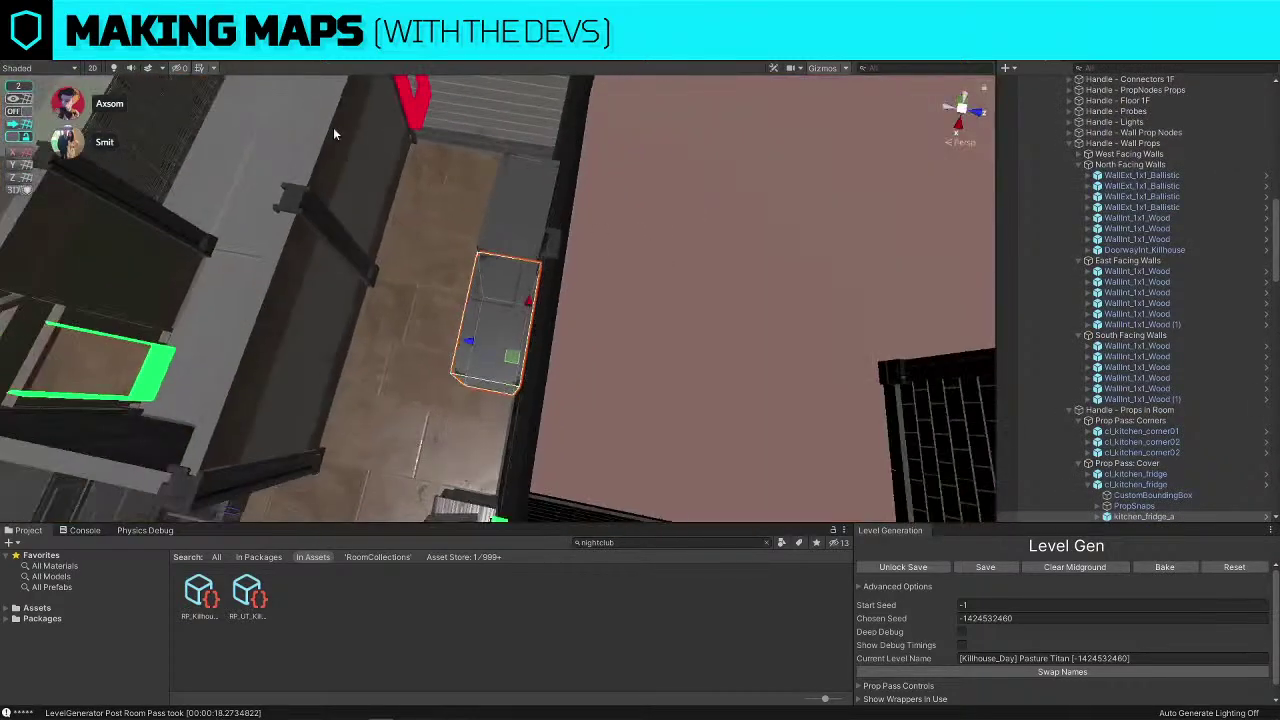
pyautogui.press('e')
pyautogui.moveTo(506, 403); pyautogui.dragTo(880, 390)
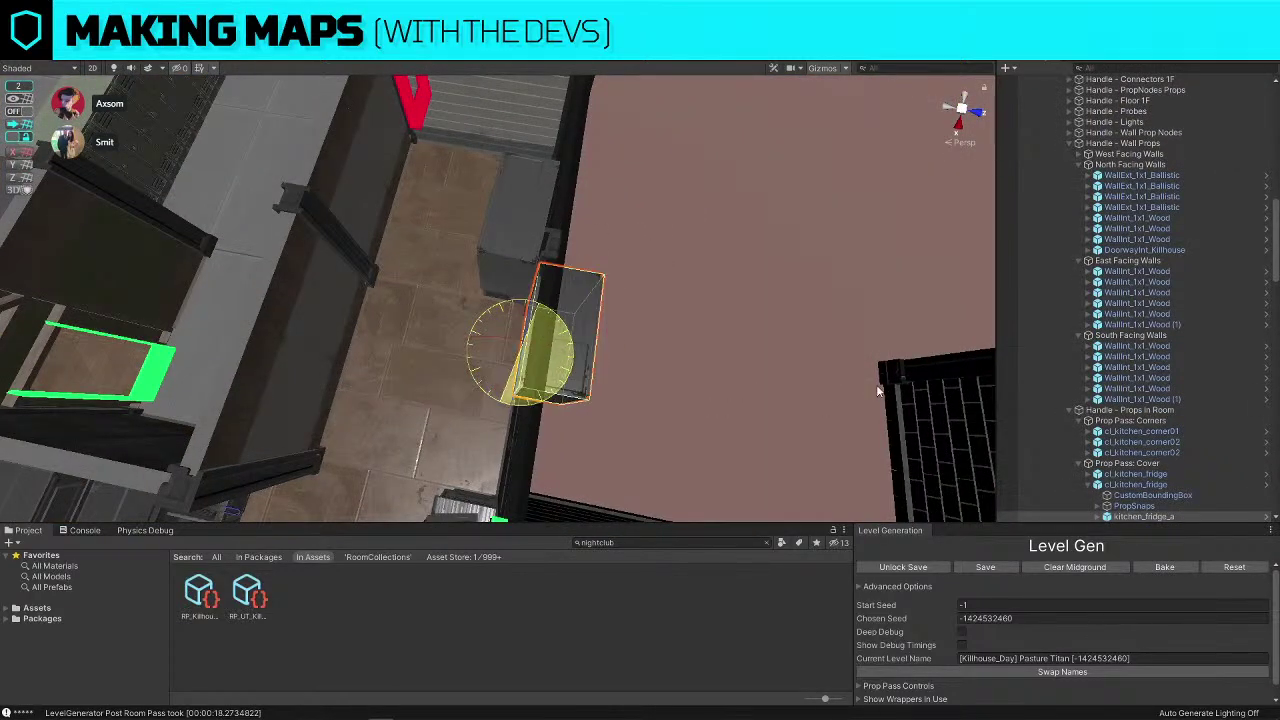
pyautogui.press('w')
pyautogui.moveTo(509, 413); pyautogui.dragTo(549, 332)
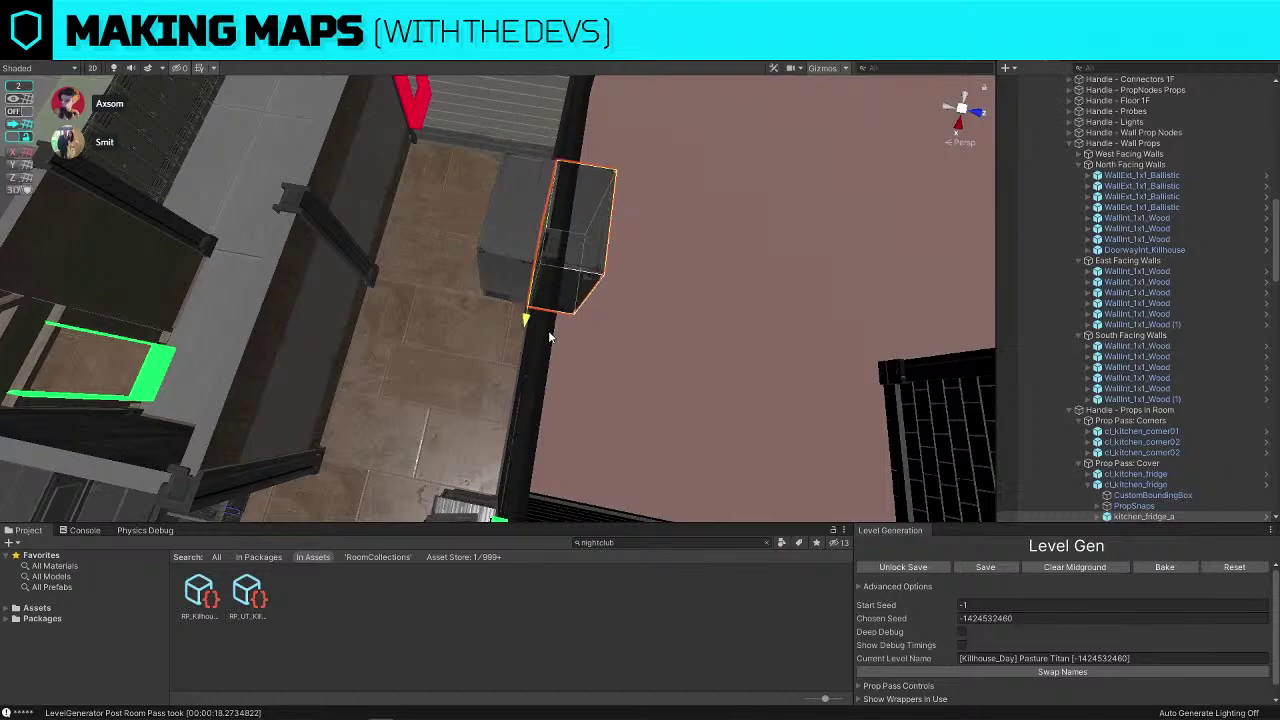
# Turn grid snapping back on and move the whole cl_kitchen_fridge cluster across the kitchen corridor to the lockers-side wall
pyautogui.click(525, 235)
pyautogui.click(512, 236)
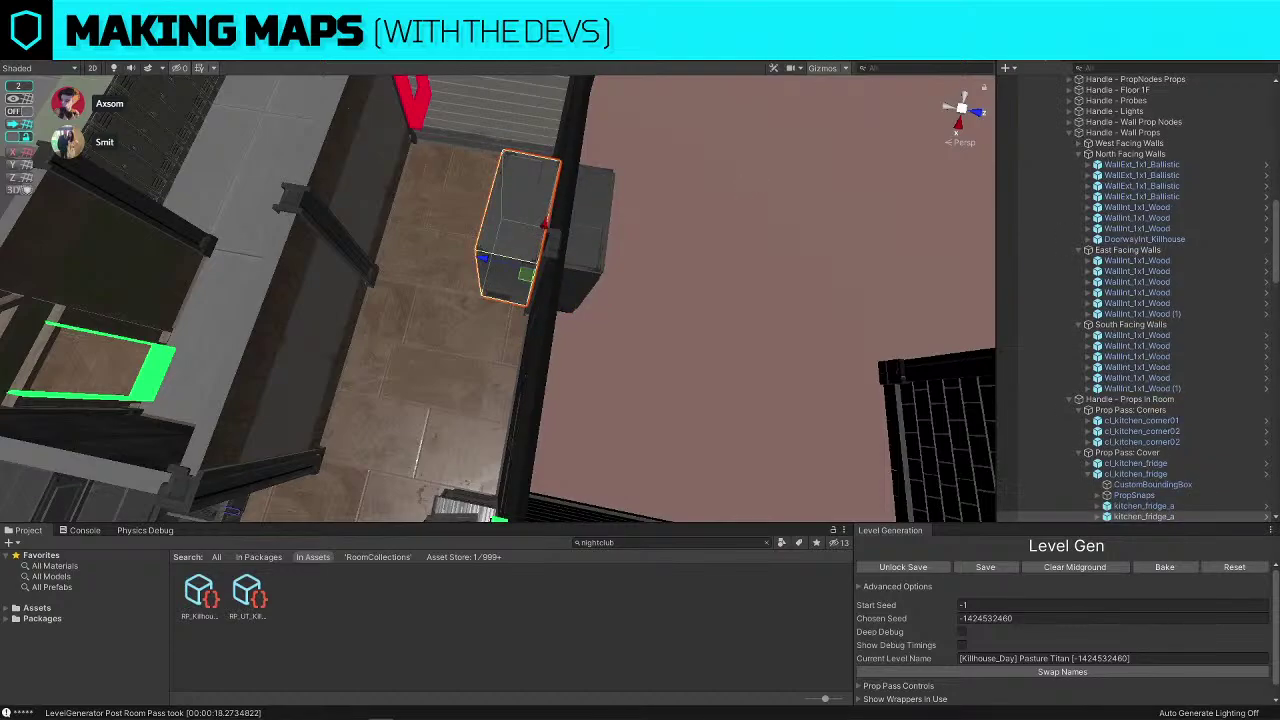
pyautogui.hotkey('ctrl', 'z')
pyautogui.click(511, 224)
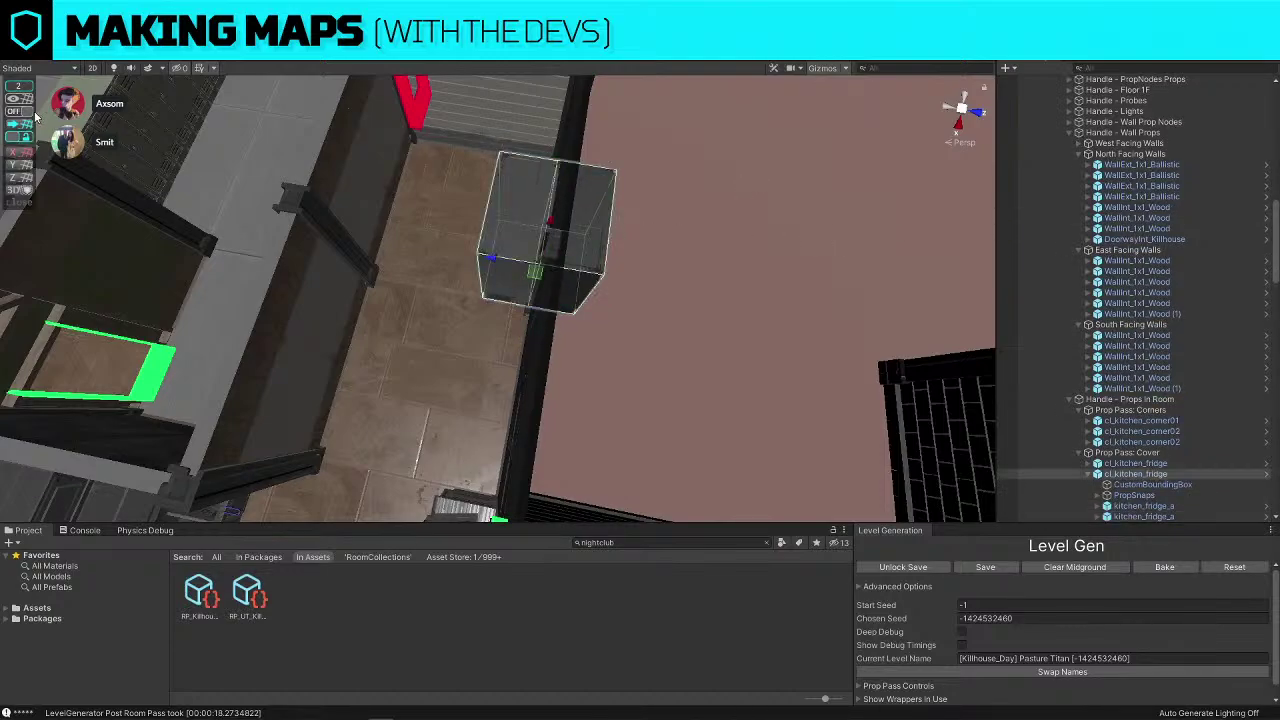
pyautogui.click(31, 111)
pyautogui.click(595, 224)
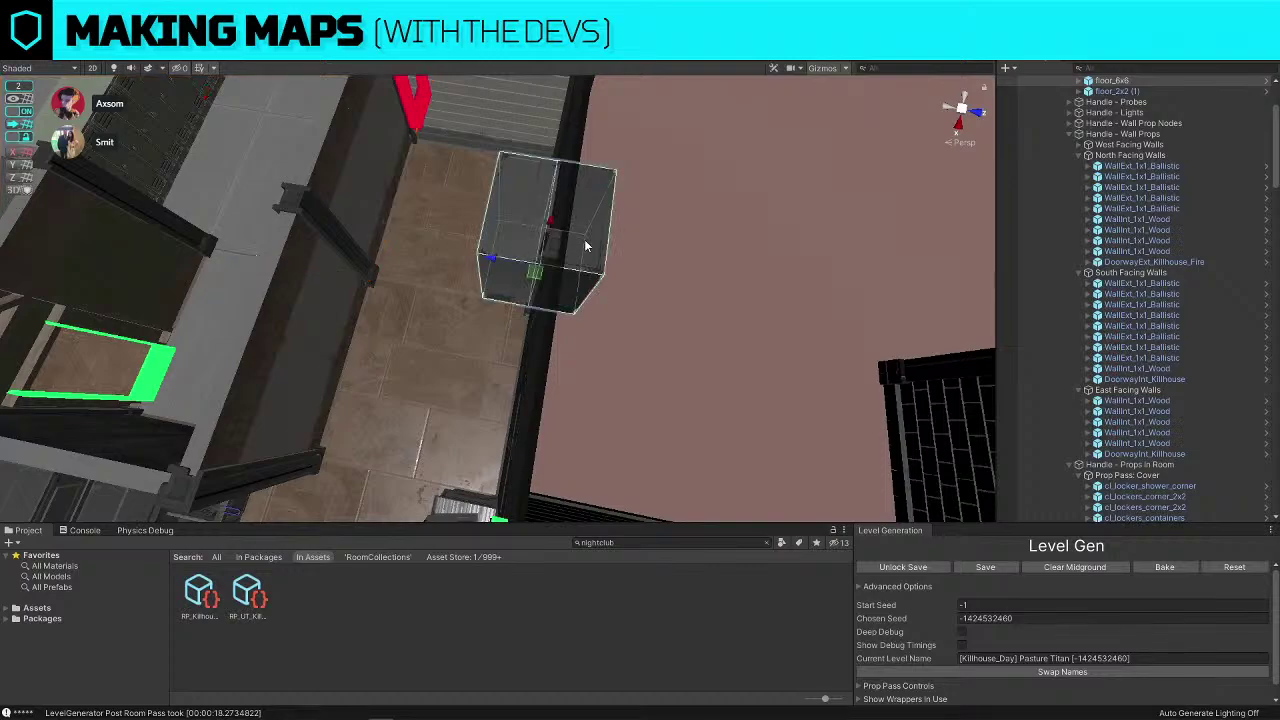
pyautogui.moveTo(539, 285); pyautogui.dragTo(662, 332)
pyautogui.moveTo(475, 334); pyautogui.dragTo(418, 302)
pyautogui.press('w')
pyautogui.click(694, 320)
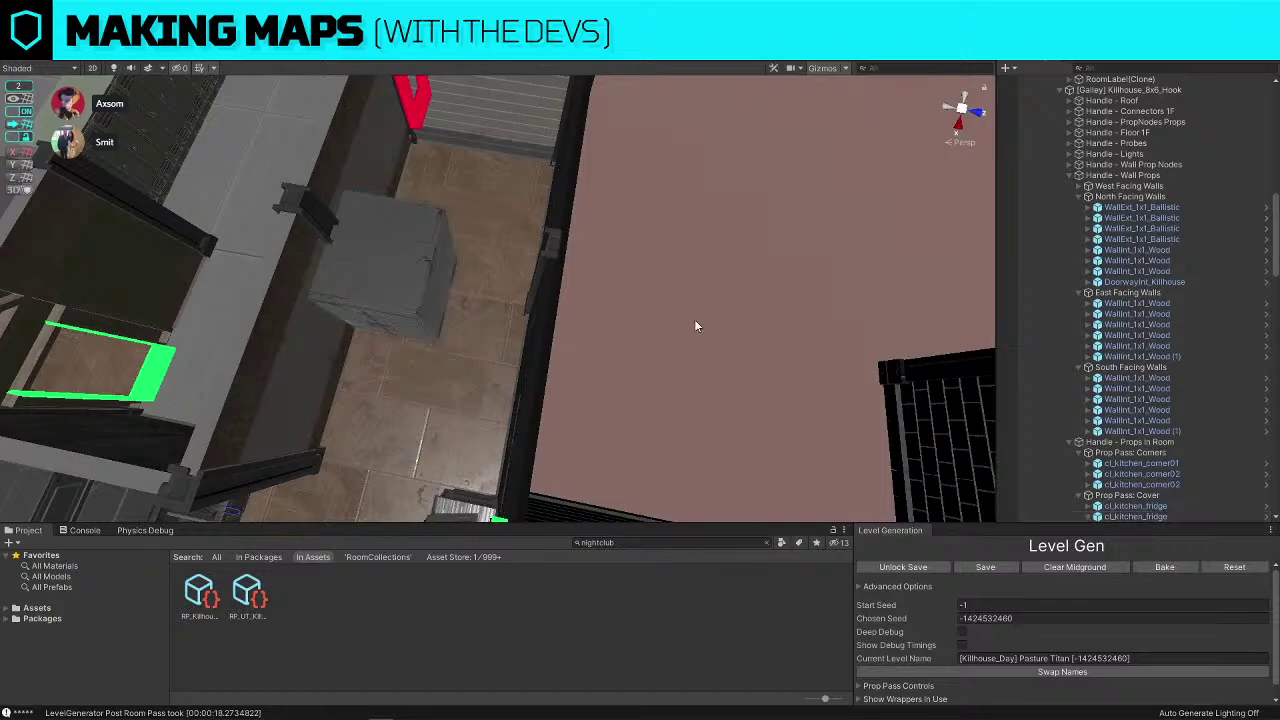
# Move cl_kitchen_counter_straight5 from beside the kitchen's doorway to the far end of the corridor, turned against the end wall
pyautogui.moveTo(694, 320)
pyautogui.mouseDown(button='right')
pyautogui.moveTo(788, 263)
pyautogui.moveTo(578, 314)
pyautogui.moveTo(525, 260)
pyautogui.moveTo(557, 220)
pyautogui.moveTo(608, 390)
pyautogui.moveTo(645, 324)
pyautogui.mouseUp(button='right')
pyautogui.click(525, 260)
pyautogui.click(603, 384)
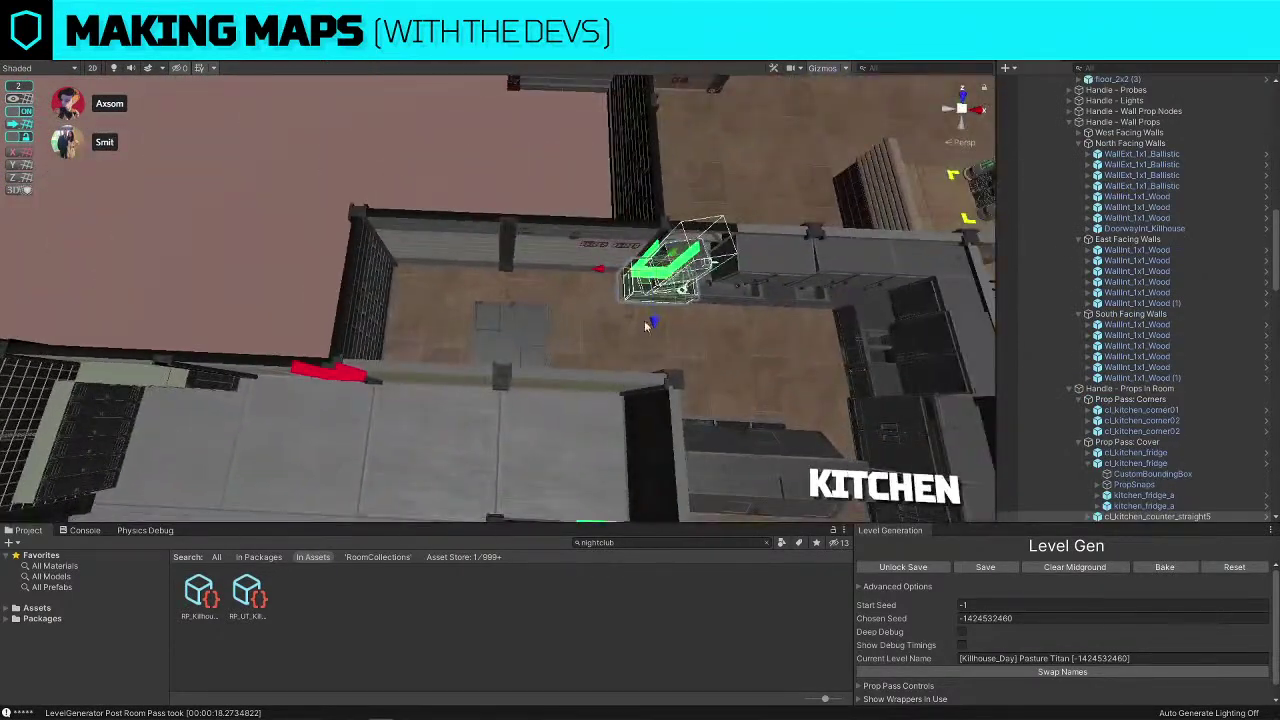
pyautogui.moveTo(648, 296); pyautogui.dragTo(605, 280)
pyautogui.press('e')
pyautogui.press('w')
pyautogui.moveTo(605, 281); pyautogui.dragTo(520, 286, button='right')
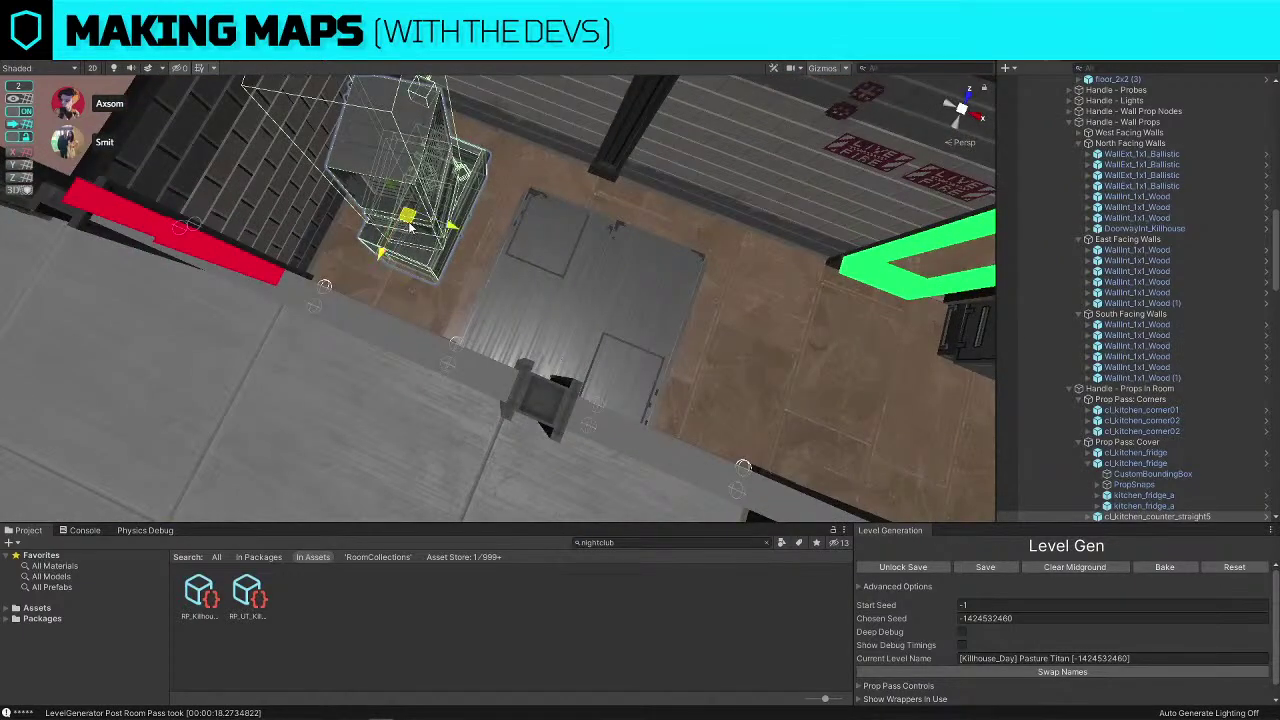
pyautogui.moveTo(396, 217); pyautogui.dragTo(317, 245)
pyautogui.moveTo(317, 245); pyautogui.dragTo(329, 237, button='right')
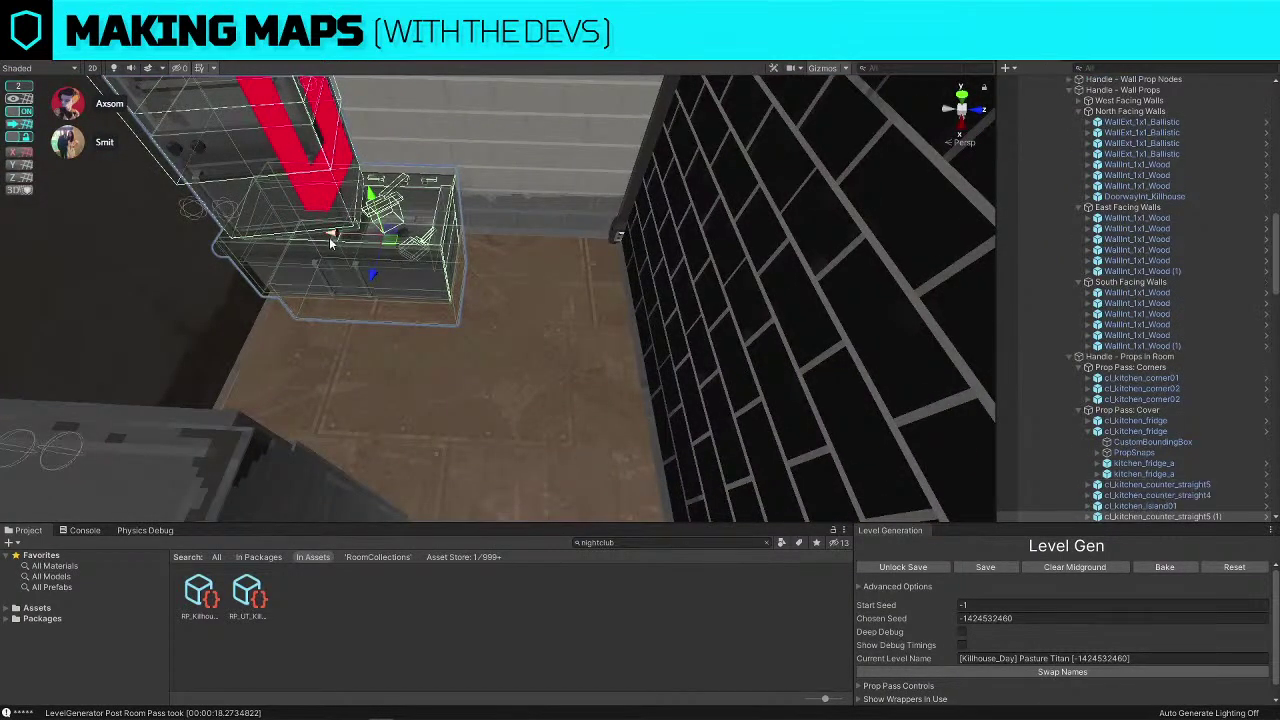
# Place a duplicate of the end-wall counter beside it in the corner and replace the duplicate with cl_kitchen_counter_straight1
pyautogui.moveTo(329, 237); pyautogui.dragTo(505, 256)
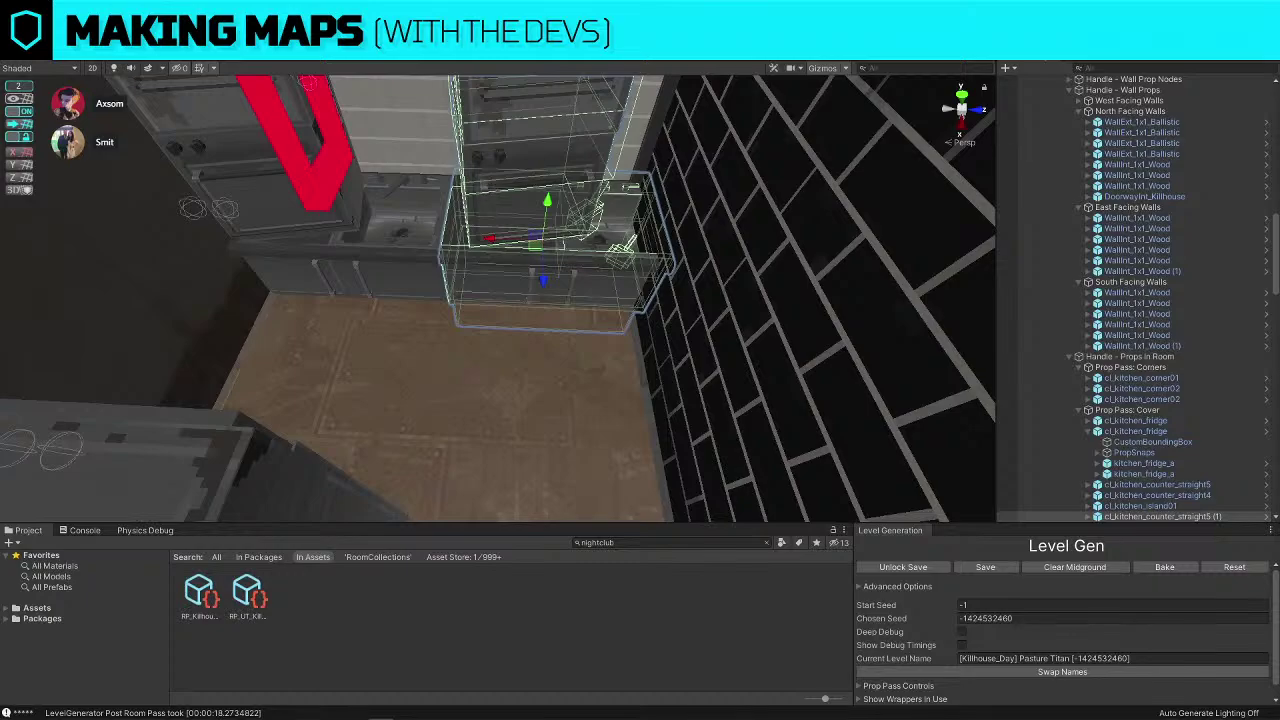
pyautogui.click(608, 507)
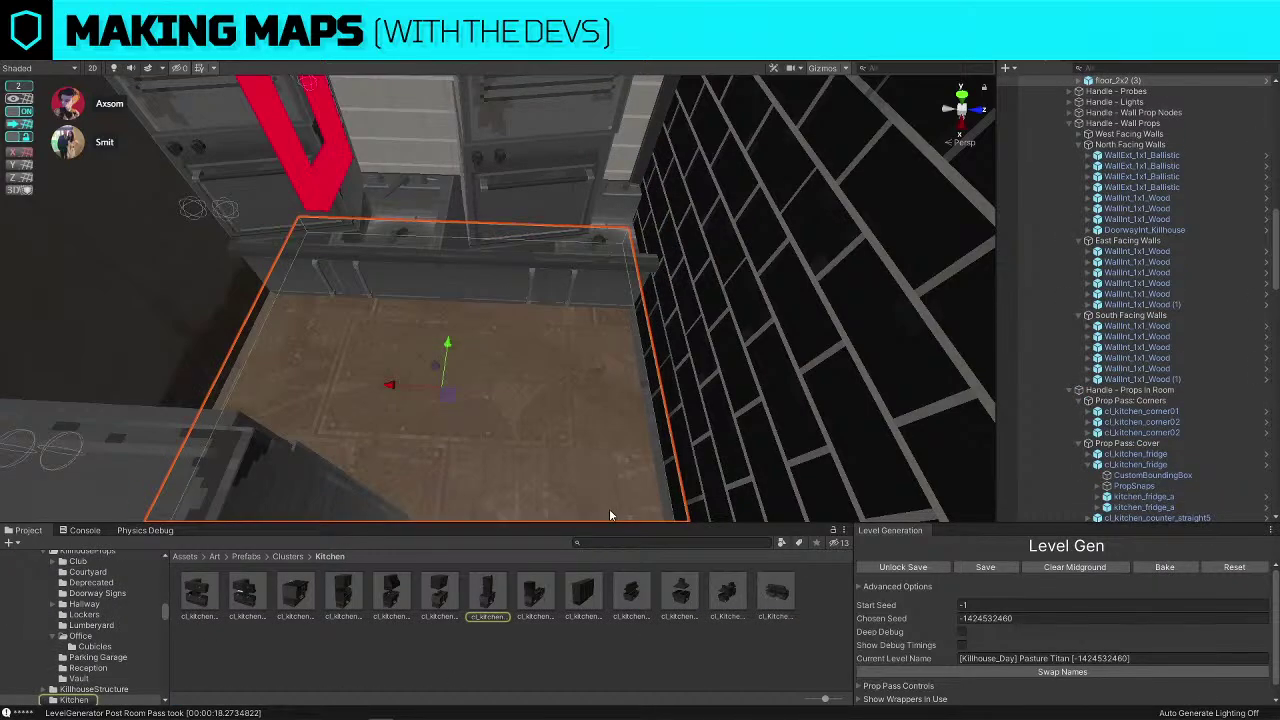
pyautogui.click(615, 252)
pyautogui.hotkey('ctrl', 'shift', 'r')
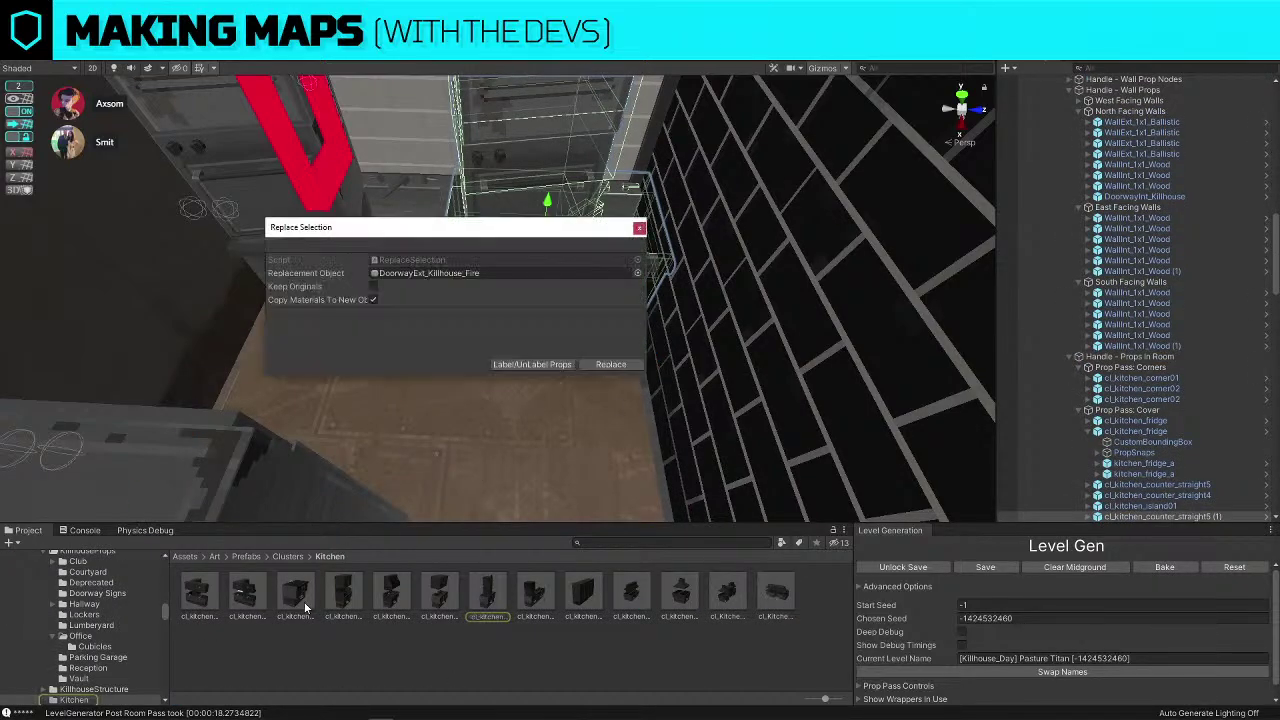
pyautogui.moveTo(304, 601); pyautogui.dragTo(490, 287)
pyautogui.click(611, 364)
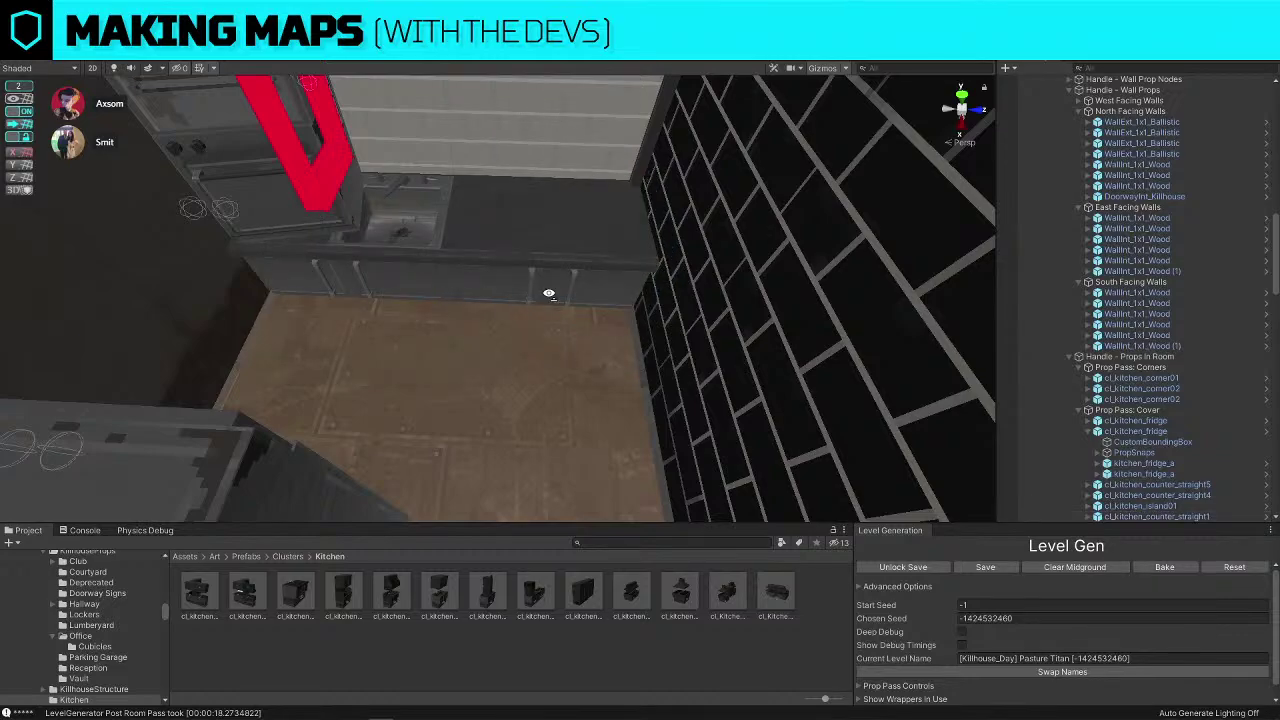
# Examine the doorways and cover in the kitchen and neighbouring rooms from above
pyautogui.scroll(-5, 596, 240)
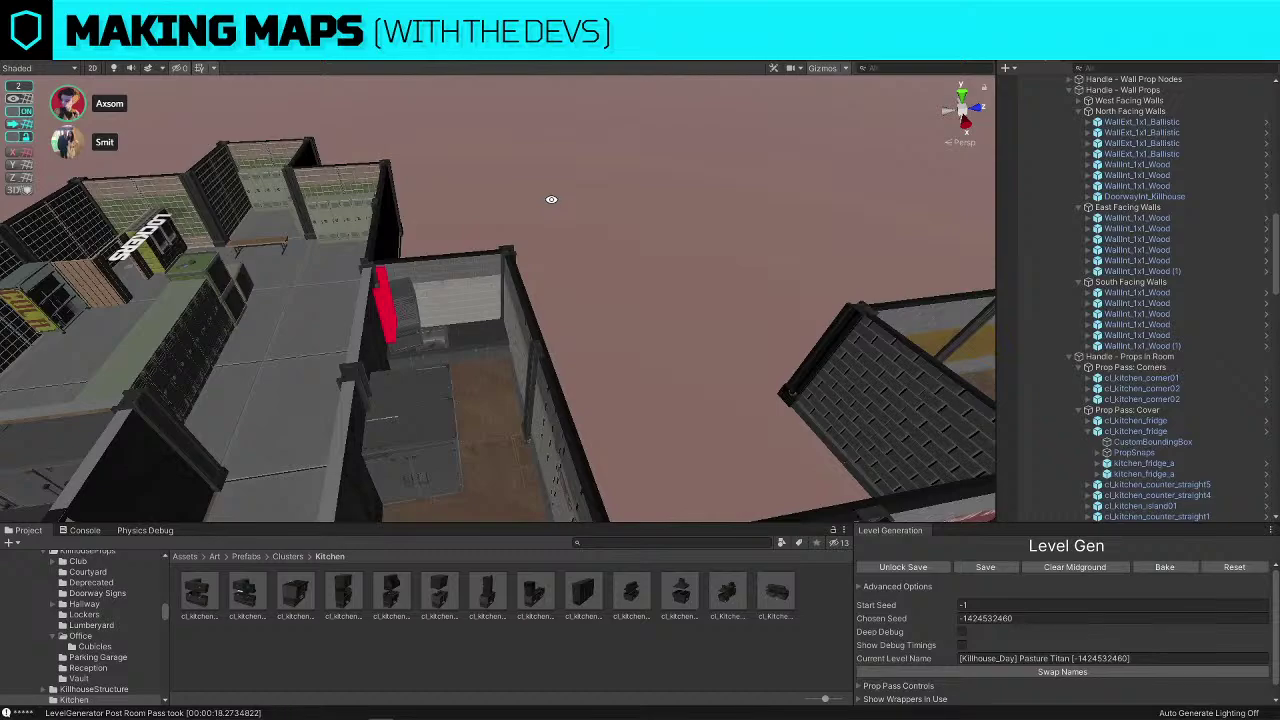
pyautogui.keyDown('alt'); pyautogui.moveTo(506, 200); pyautogui.dragTo(848, 259); pyautogui.keyUp('alt')
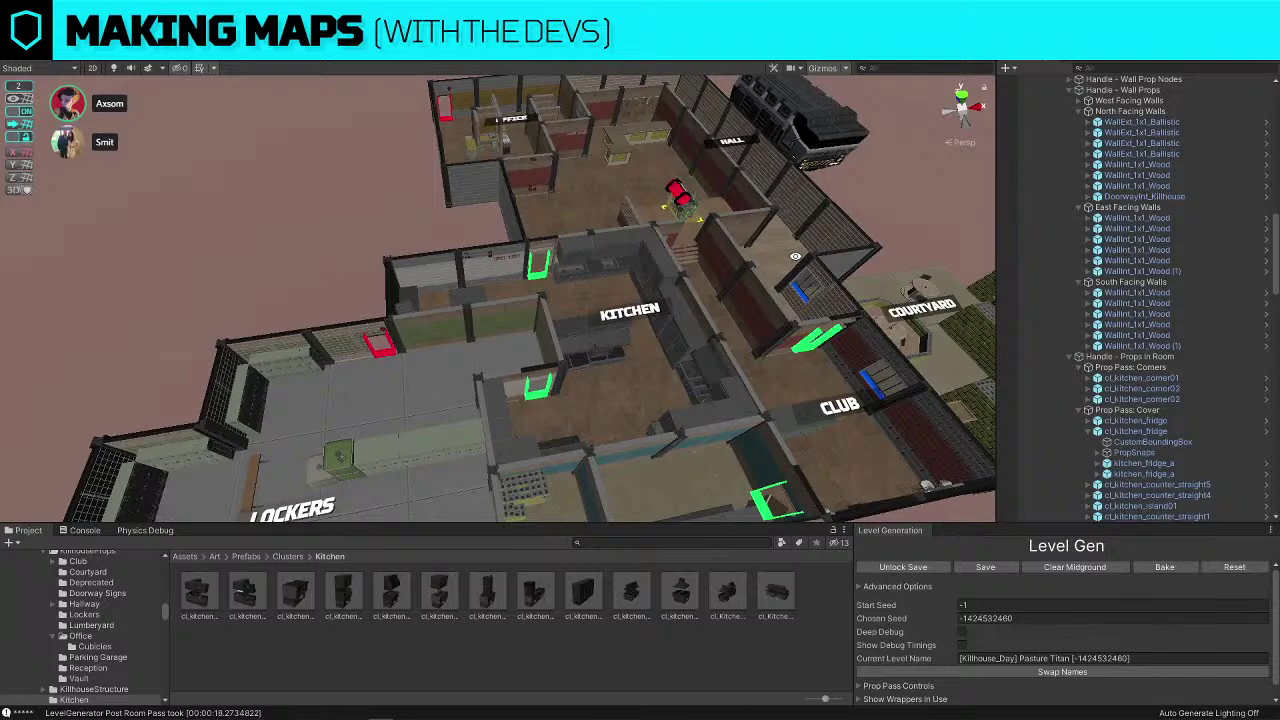
pyautogui.moveTo(668, 267); pyautogui.dragTo(674, 182, button='right')
pyautogui.press('w')
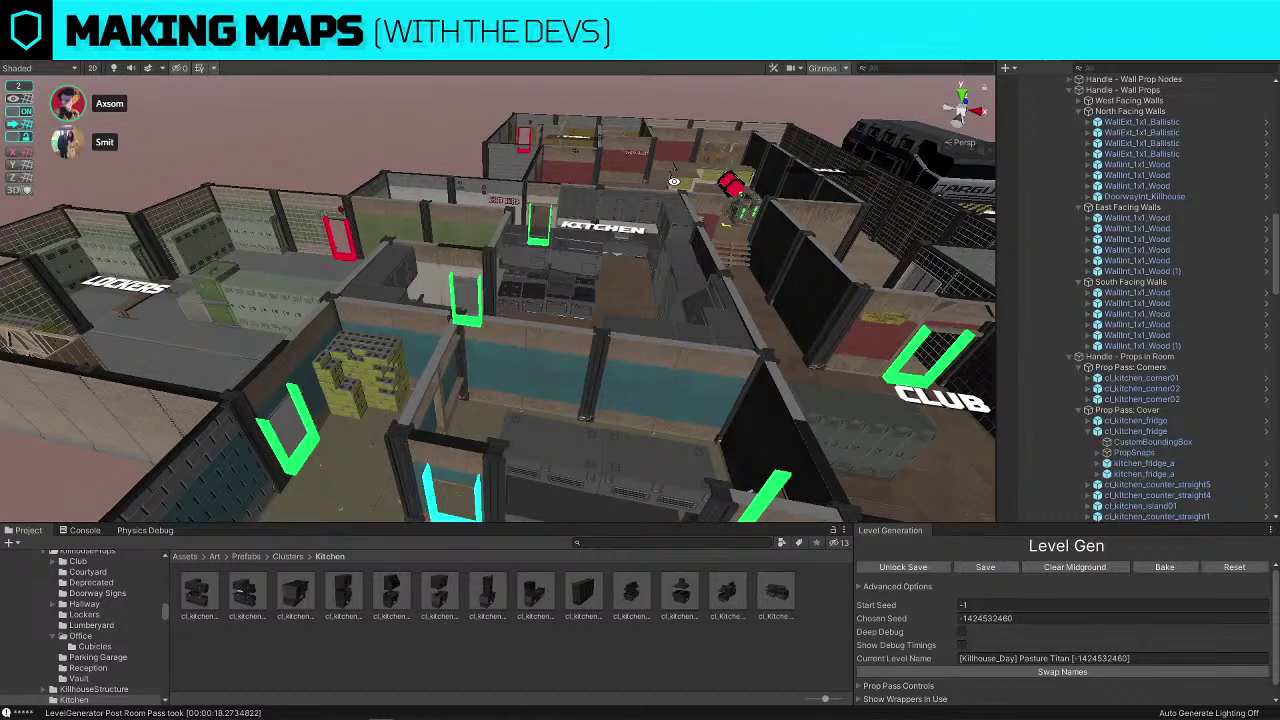
pyautogui.moveTo(674, 182); pyautogui.dragTo(628, 177, button='right')
pyautogui.press('w')
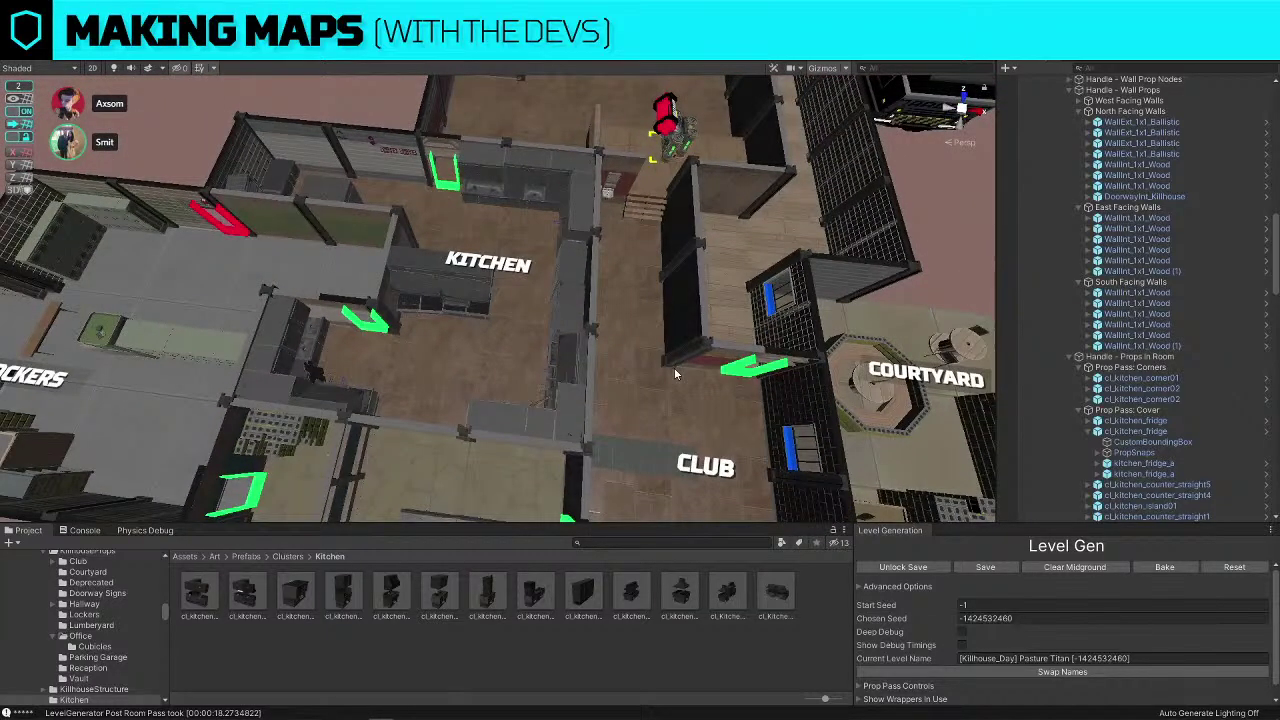
# Position the cl_kitchen_fridge cluster against the lockers-side wall, fine-adjusting it with grid snapping off and switching snapping back on
pyautogui.press('w')
pyautogui.moveTo(674, 374); pyautogui.dragTo(606, 352, button='right')
pyautogui.click(547, 335)
pyautogui.press('s')
pyautogui.moveTo(481, 344); pyautogui.dragTo(444, 344)
pyautogui.moveTo(458, 350); pyautogui.dragTo(420, 343, button='right')
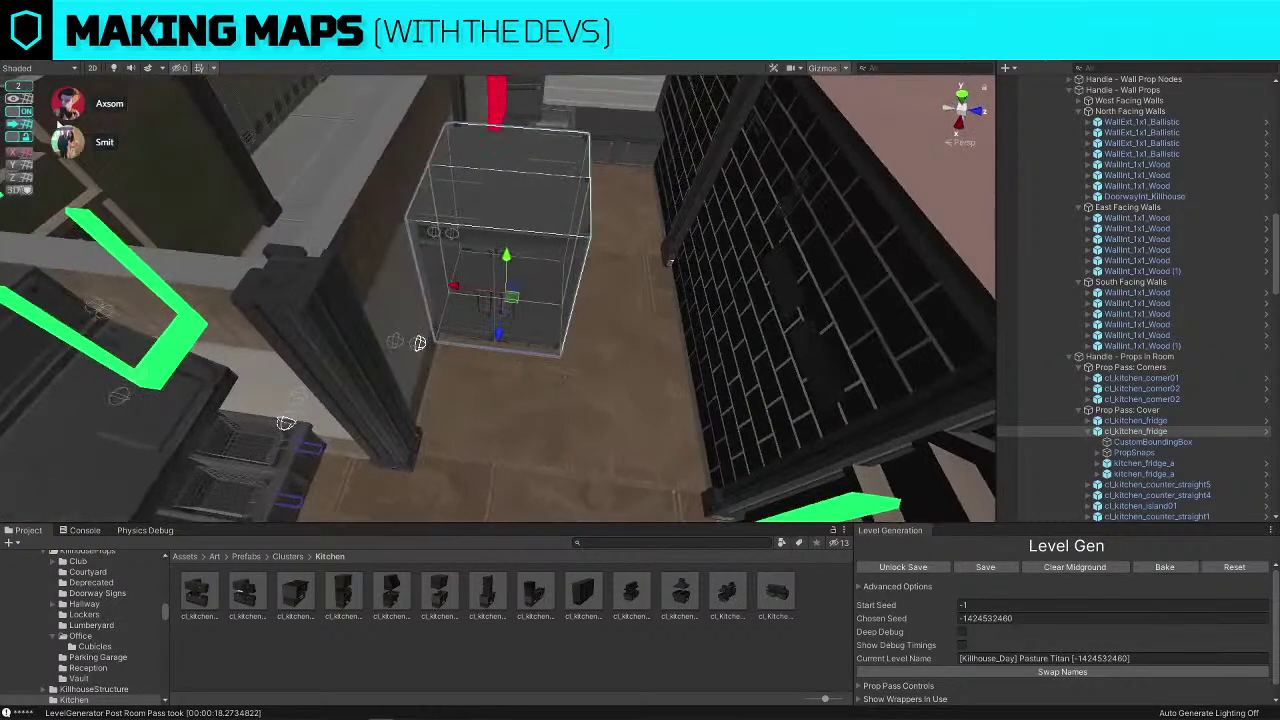
pyautogui.click(24, 112)
pyautogui.moveTo(463, 290); pyautogui.dragTo(474, 292)
pyautogui.moveTo(474, 292); pyautogui.dragTo(633, 217, button='right')
pyautogui.press('s')
pyautogui.click(633, 217)
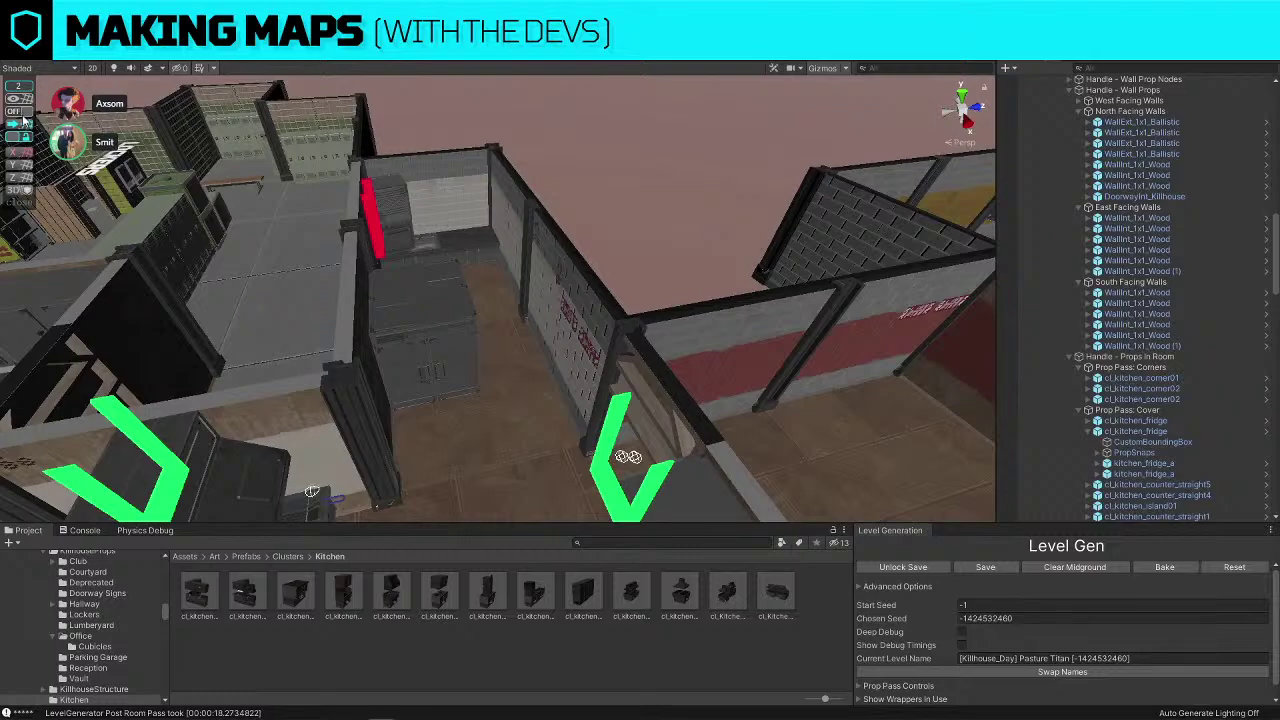
pyautogui.click(23, 114)
# Move the fridge_small prop away from the club doorway to the opposite end of the floor behind the reception desk
pyautogui.press('s')
pyautogui.moveTo(628, 156); pyautogui.dragTo(746, 225, button='right')
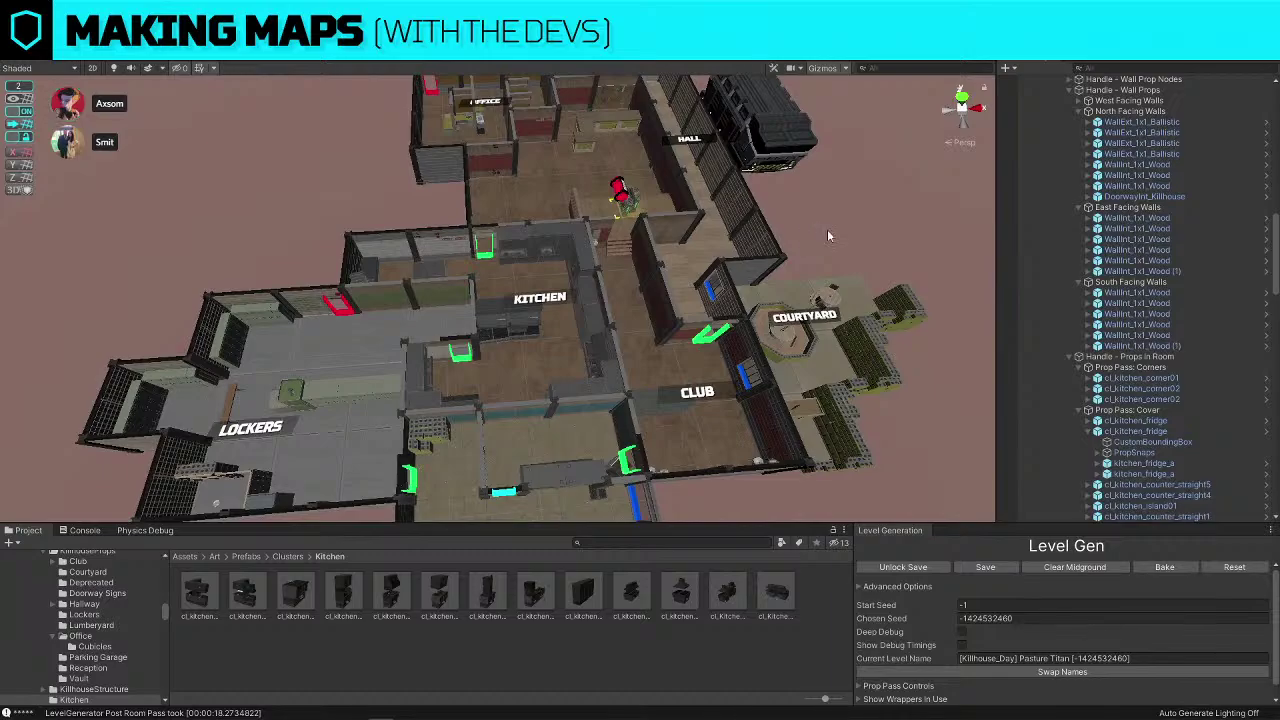
pyautogui.press('w')
pyautogui.moveTo(829, 233); pyautogui.dragTo(420, 204, button='right')
pyautogui.click(413, 96)
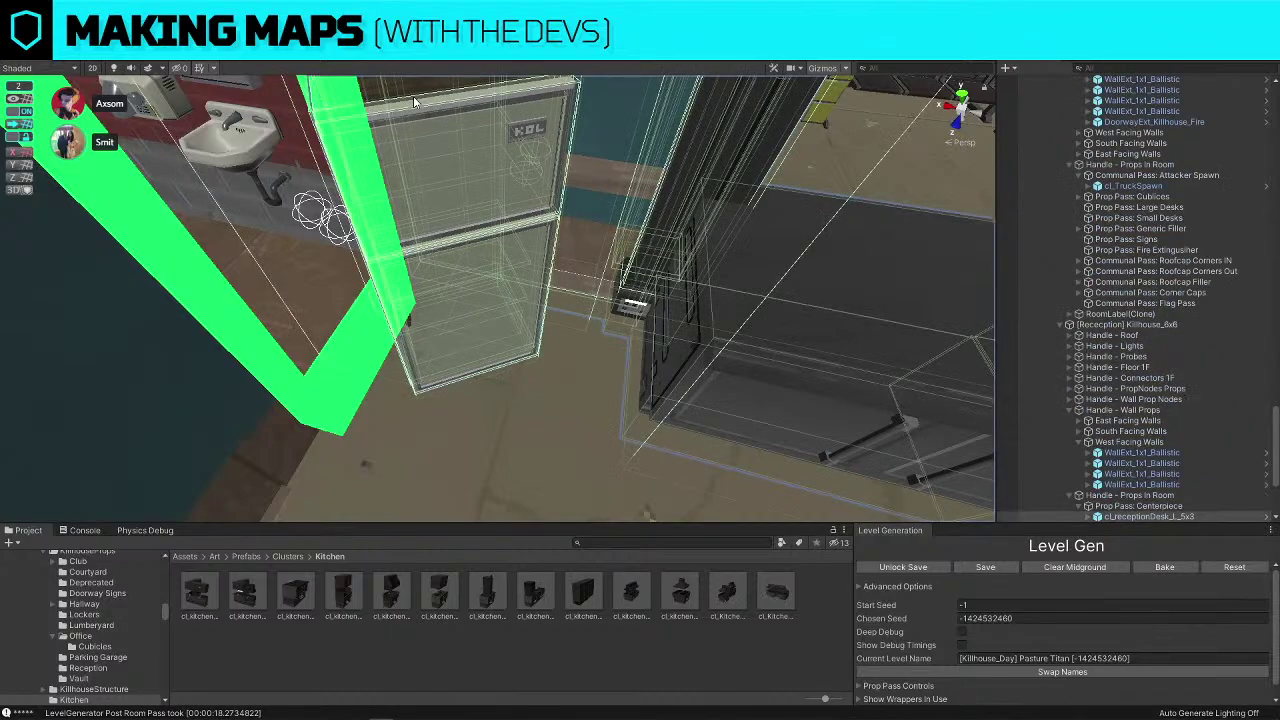
pyautogui.click(413, 96)
pyautogui.moveTo(413, 96); pyautogui.dragTo(222, 296, button='right')
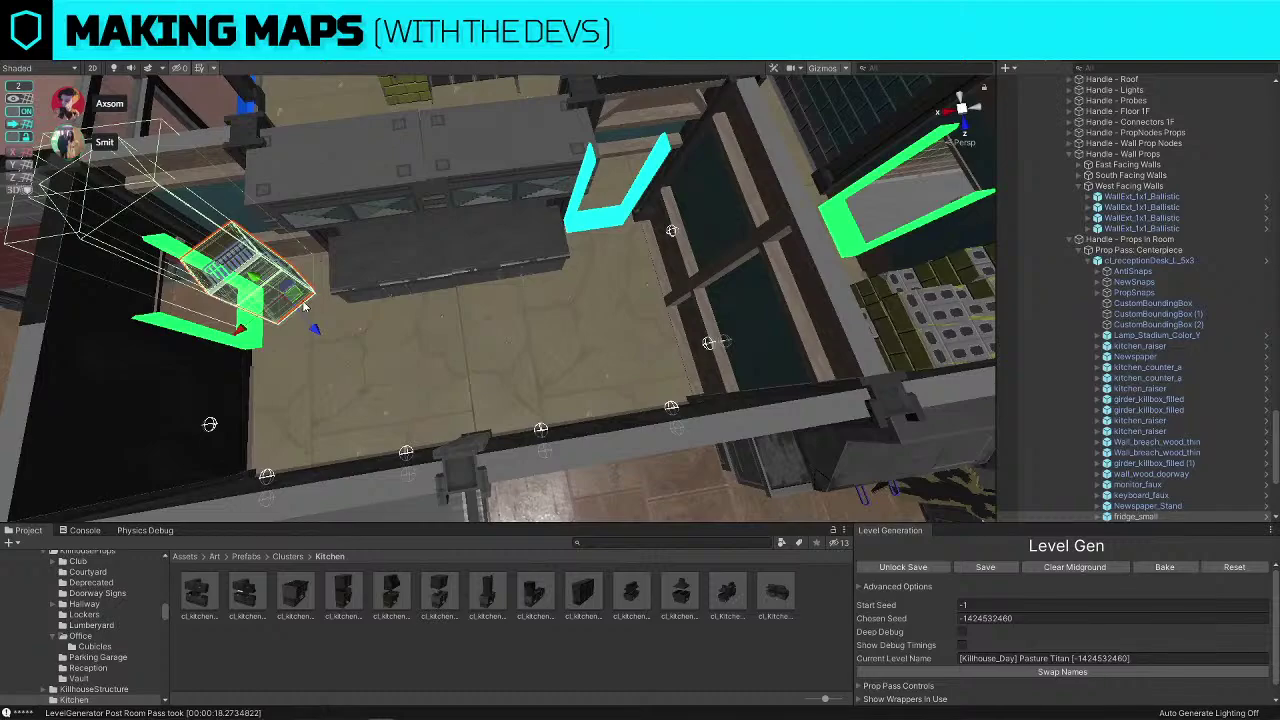
pyautogui.click(176, 44)
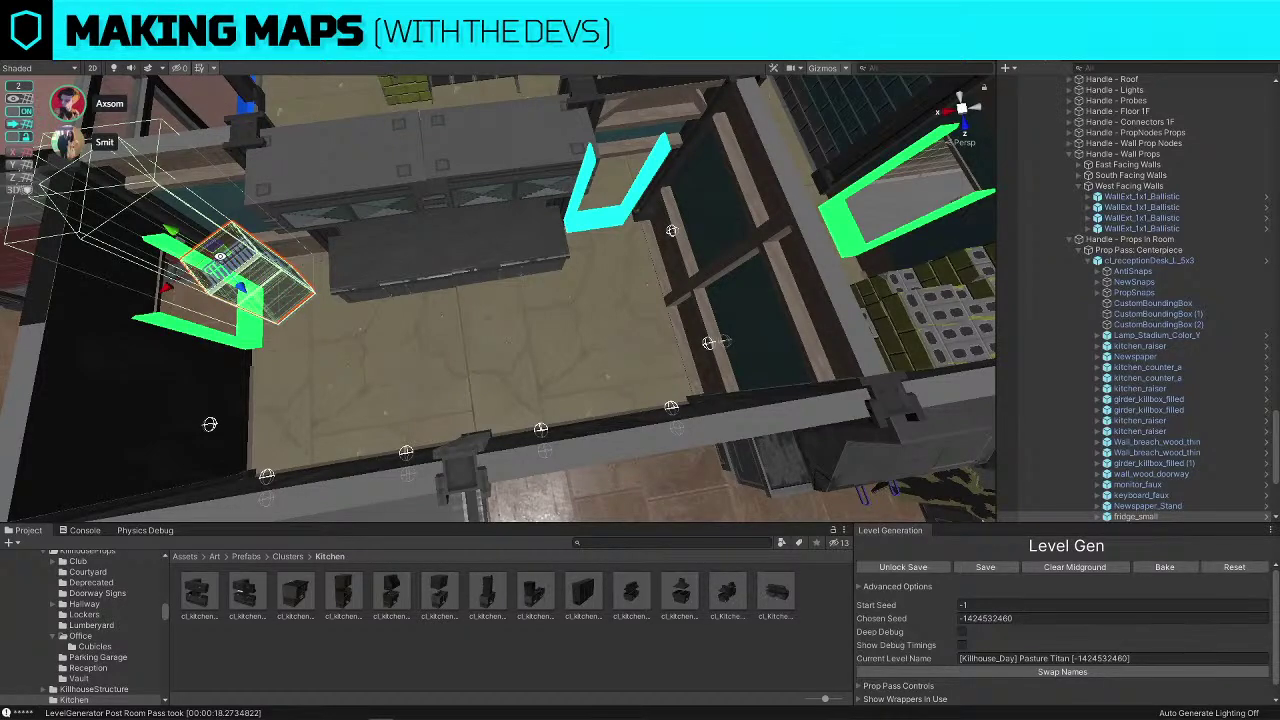
pyautogui.moveTo(220, 256); pyautogui.dragTo(600, 356)
pyautogui.press('f')
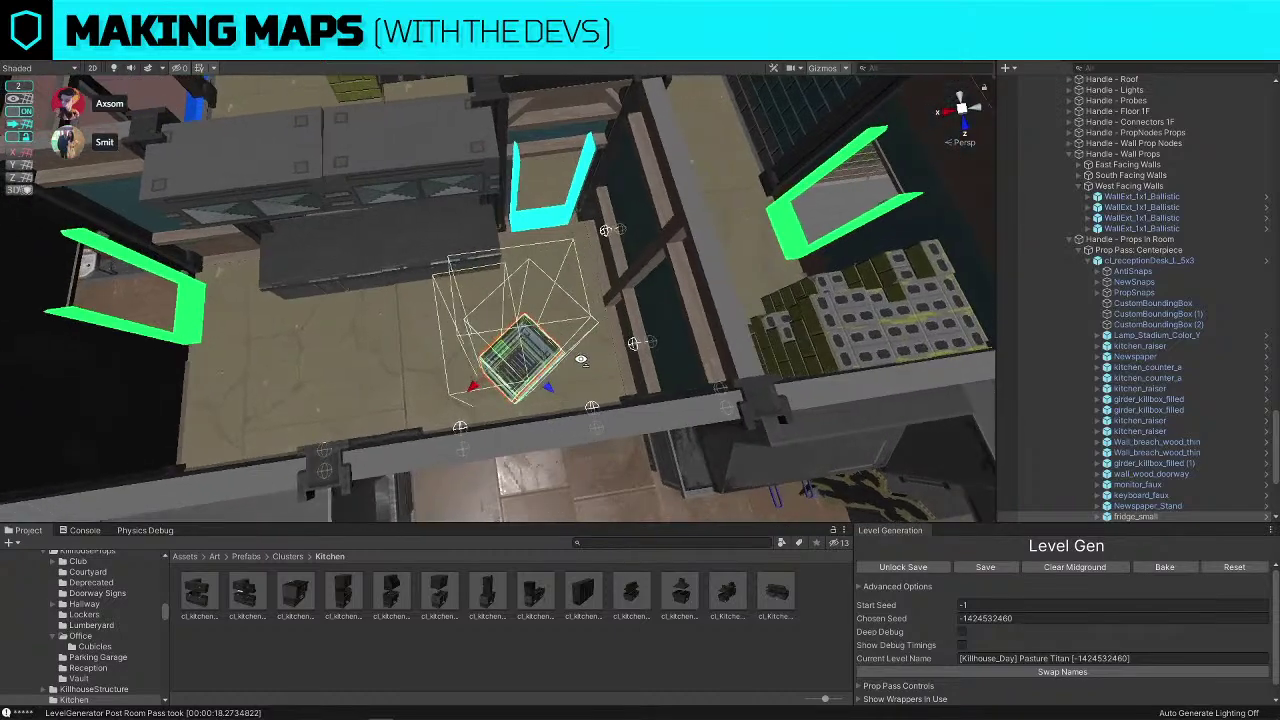
# Rotate the small fridge to an angle and move it into the corner by the reception's teal partition
pyautogui.moveTo(581, 360); pyautogui.dragTo(535, 371, button='right')
pyautogui.press('e')
pyautogui.keyDown('ctrl'); pyautogui.moveTo(372, 394); pyautogui.dragTo(705, 377); pyautogui.keyUp('ctrl')
pyautogui.press('w')
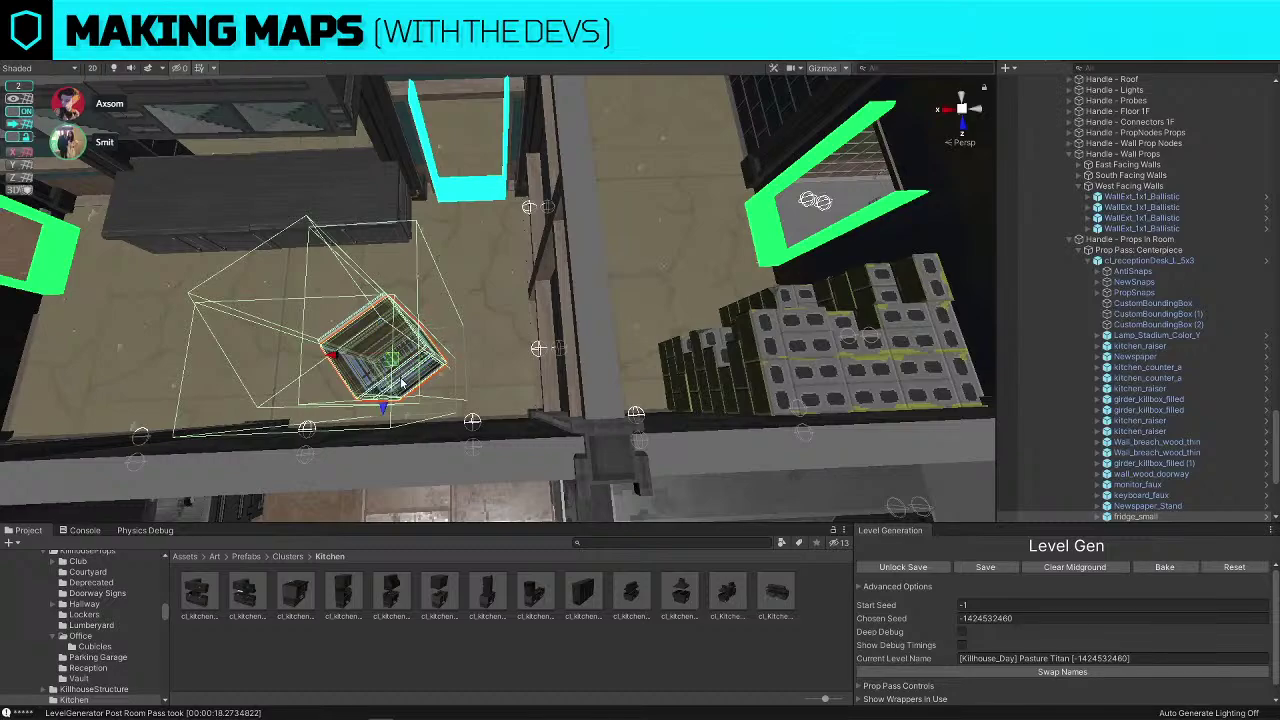
pyautogui.moveTo(410, 383); pyautogui.dragTo(500, 402)
pyautogui.keyDown('alt'); pyautogui.moveTo(251, 323); pyautogui.dragTo(484, 268); pyautogui.keyUp('alt')
pyautogui.moveTo(484, 268); pyautogui.dragTo(318, 238, button='right')
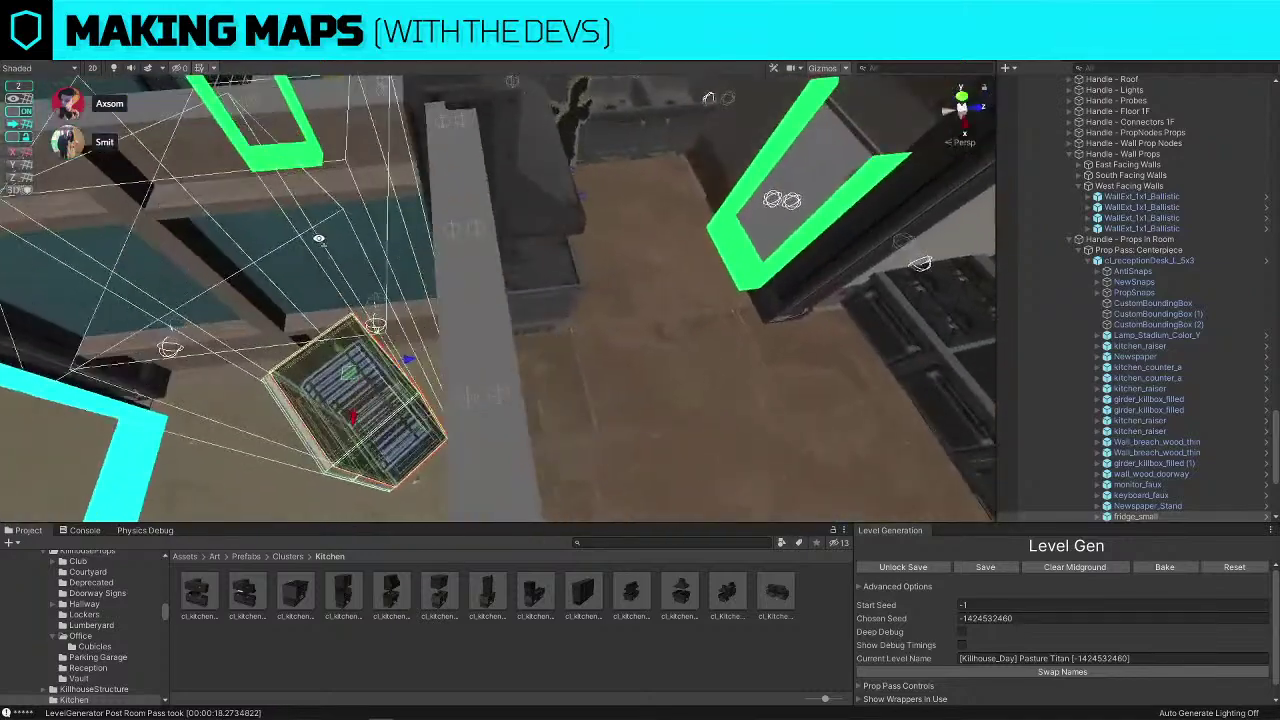
# Turn grid snapping off and fine-adjust the small fridge's position in the reception corner
pyautogui.click(13, 112)
pyautogui.moveTo(380, 308); pyautogui.dragTo(461, 337, button='right')
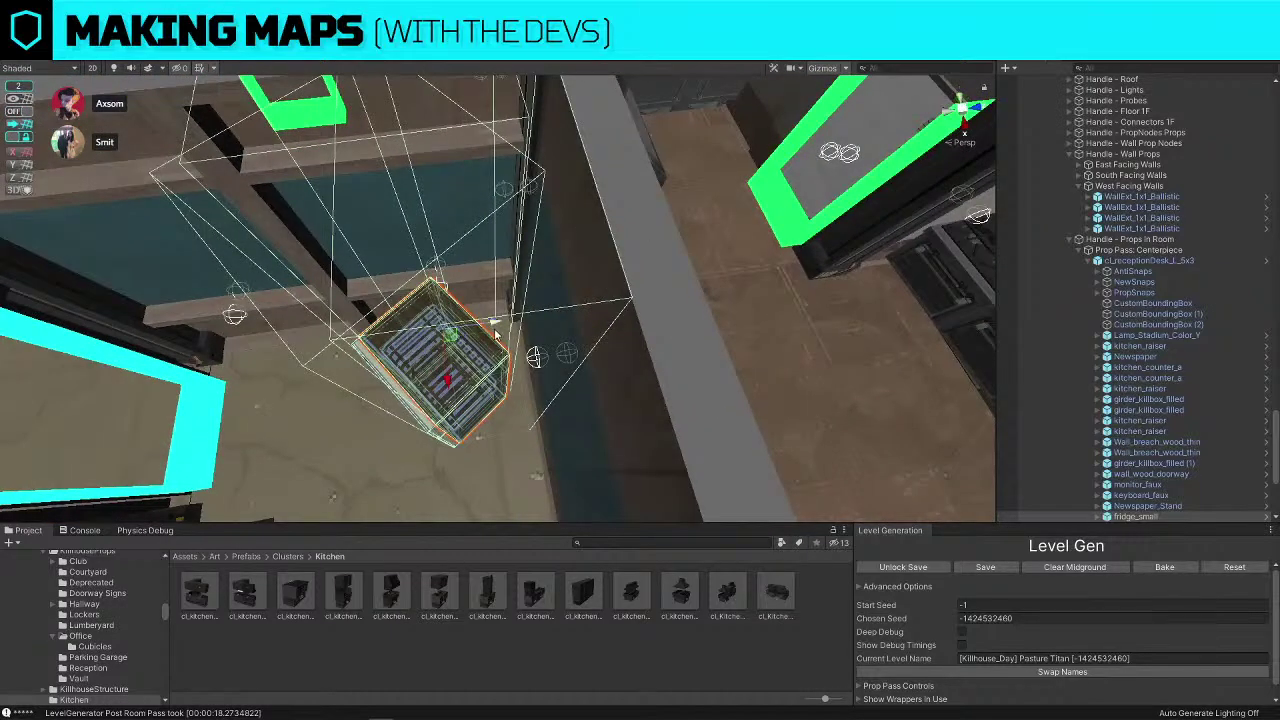
pyautogui.moveTo(461, 337); pyautogui.dragTo(530, 334)
pyautogui.moveTo(530, 334); pyautogui.dragTo(514, 331, button='right')
pyautogui.moveTo(390, 328); pyautogui.dragTo(376, 327)
pyautogui.moveTo(378, 331); pyautogui.dragTo(610, 332, button='right')
pyautogui.moveTo(647, 343); pyautogui.dragTo(622, 338)
pyautogui.moveTo(627, 336); pyautogui.dragTo(363, 371, button='right')
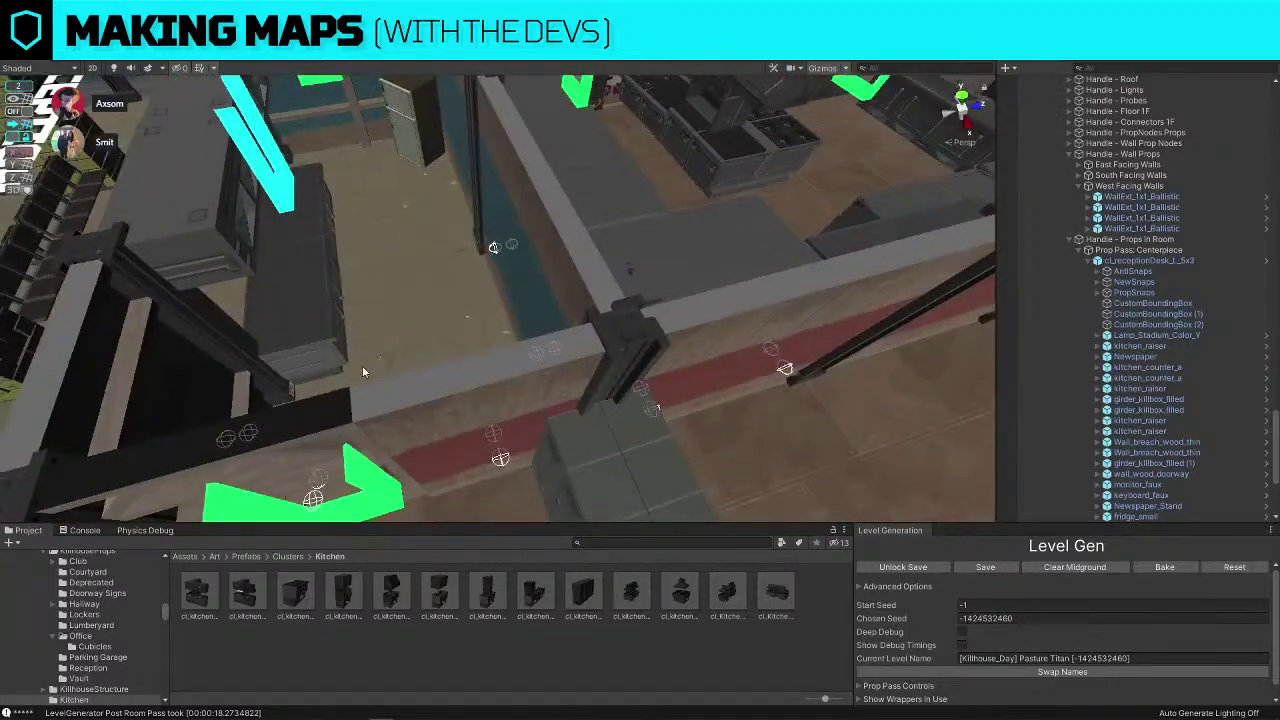
pyautogui.click(310, 418)
pyautogui.moveTo(565, 338); pyautogui.dragTo(682, 386, button='right')
pyautogui.click(774, 389)
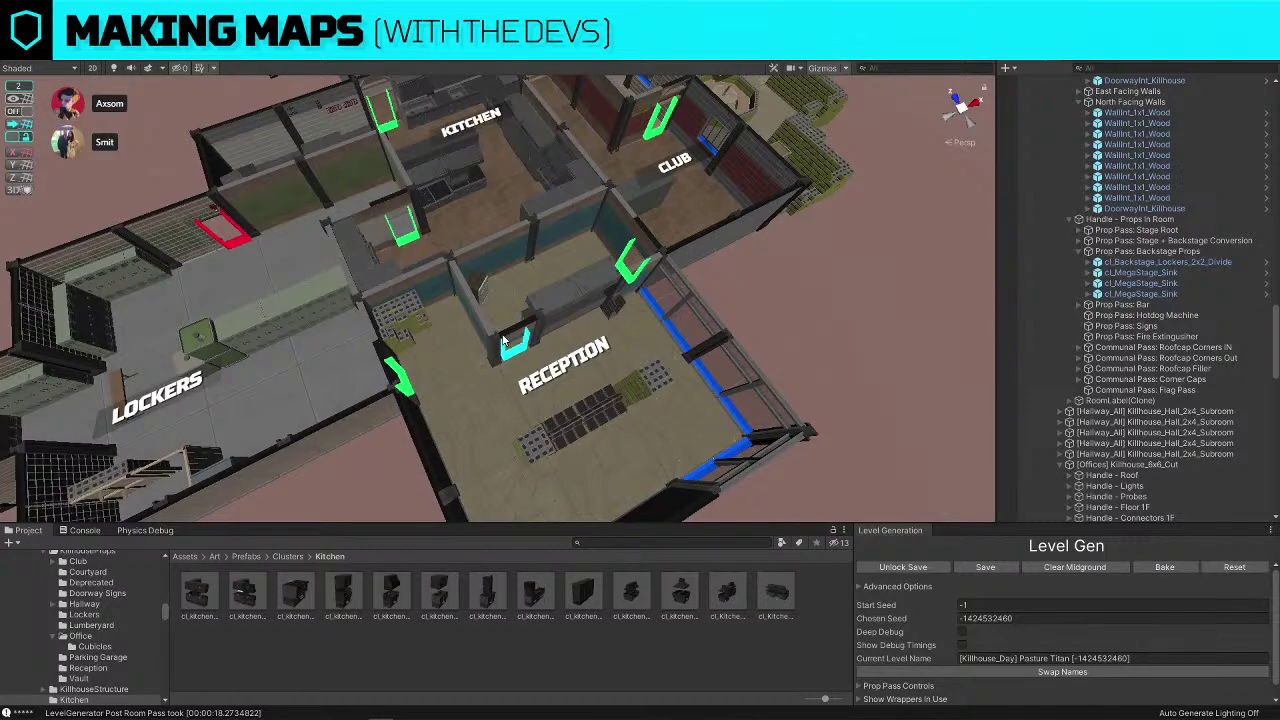
# Move the LOCKERS label to the middle of the locker room with grid snapping turned back on
pyautogui.moveTo(503, 340); pyautogui.dragTo(375, 293, button='right')
pyautogui.click(430, 295)
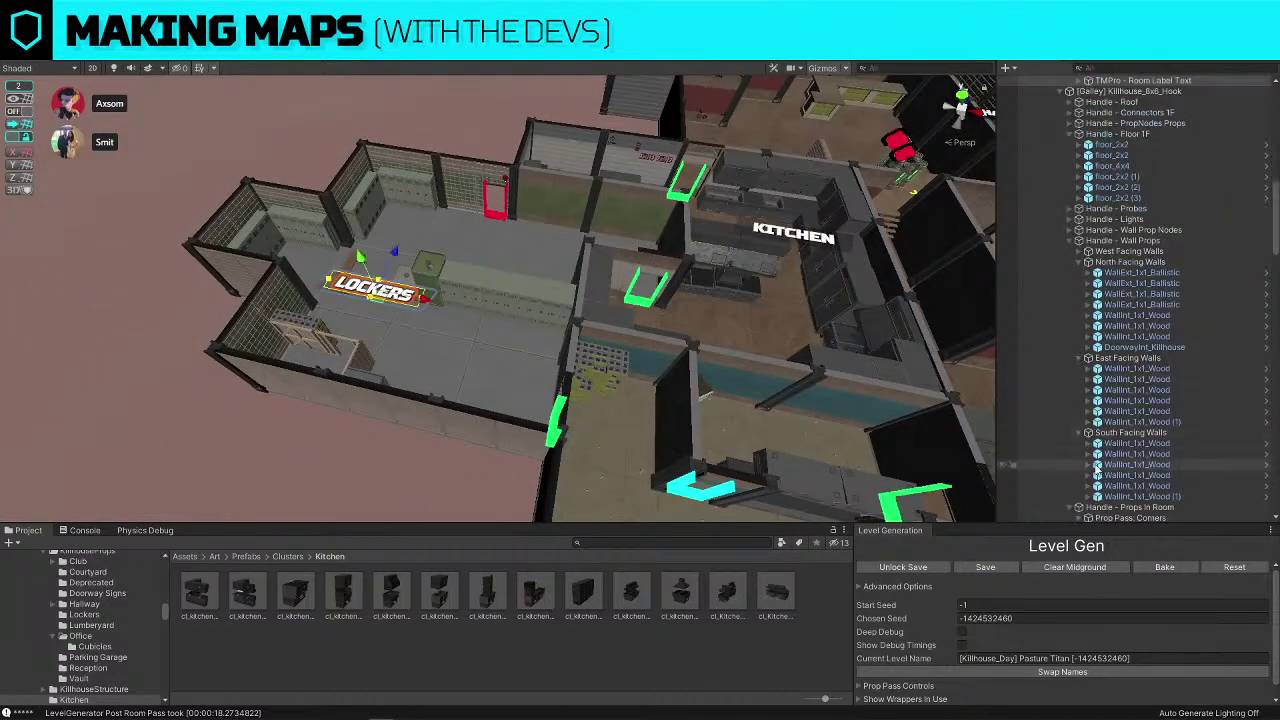
pyautogui.moveTo(565, 297); pyautogui.dragTo(477, 356, button='right')
pyautogui.press('w')
pyautogui.press('s')
pyautogui.moveTo(374, 377); pyautogui.dragTo(457, 312)
pyautogui.hotkey('ctrl', 'z')
pyautogui.click(19, 113)
pyautogui.moveTo(374, 374); pyautogui.dragTo(450, 311)
pyautogui.press('s')
pyautogui.moveTo(450, 305); pyautogui.dragTo(655, 375, button='right')
pyautogui.press('w')
pyautogui.press('s')
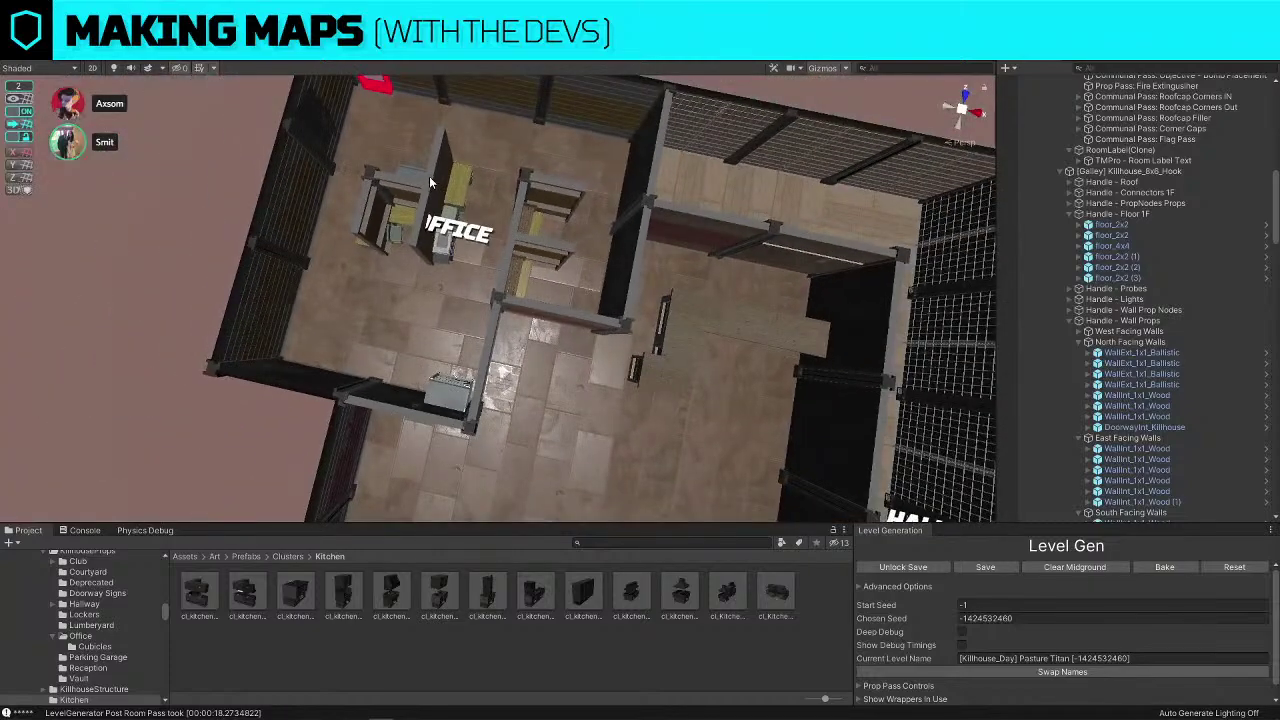
pyautogui.click(429, 176)
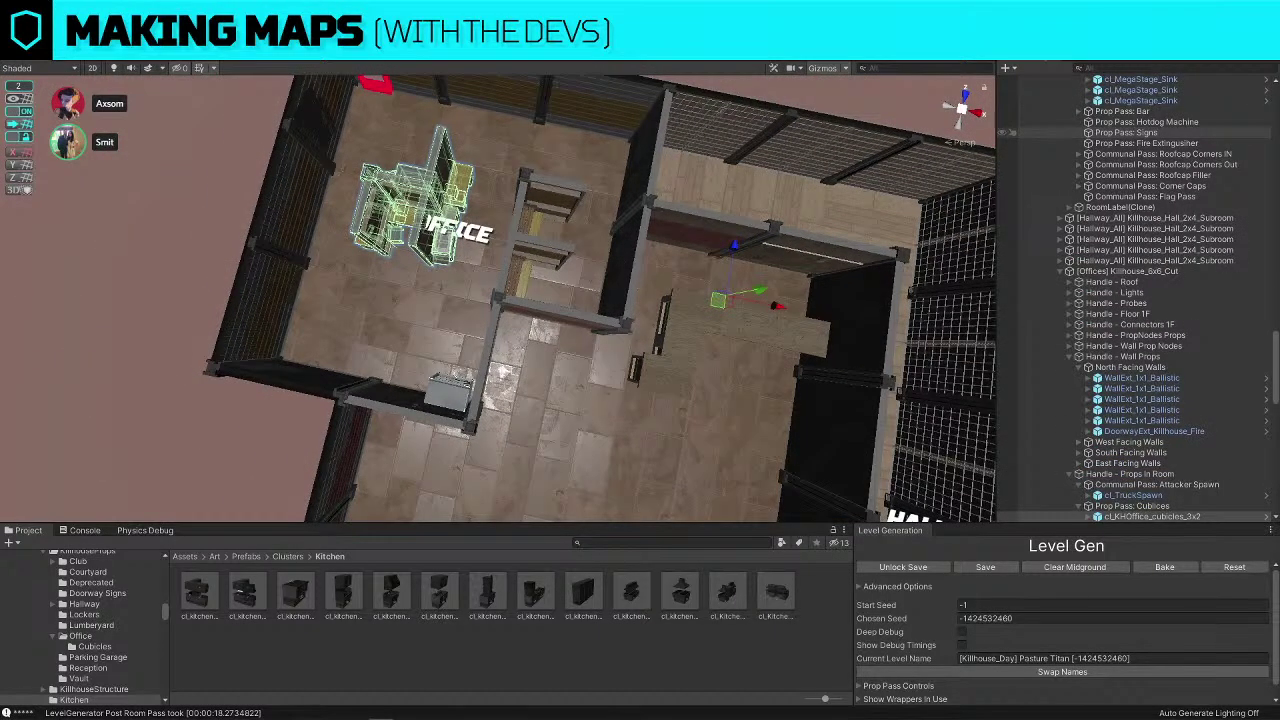
pyautogui.click(442, 194)
pyautogui.hotkey('ctrl', 'shift', 'r')
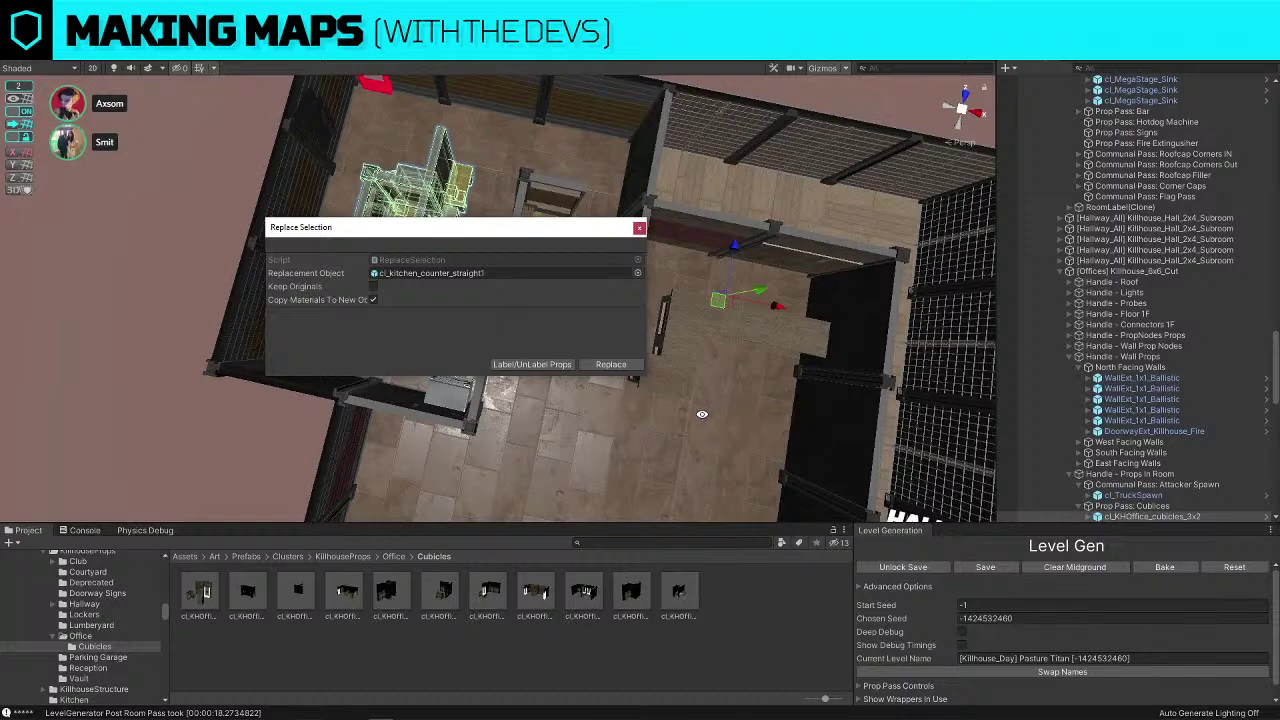
pyautogui.keyDown('alt'); pyautogui.moveTo(702, 414); pyautogui.dragTo(555, 347); pyautogui.keyUp('alt')
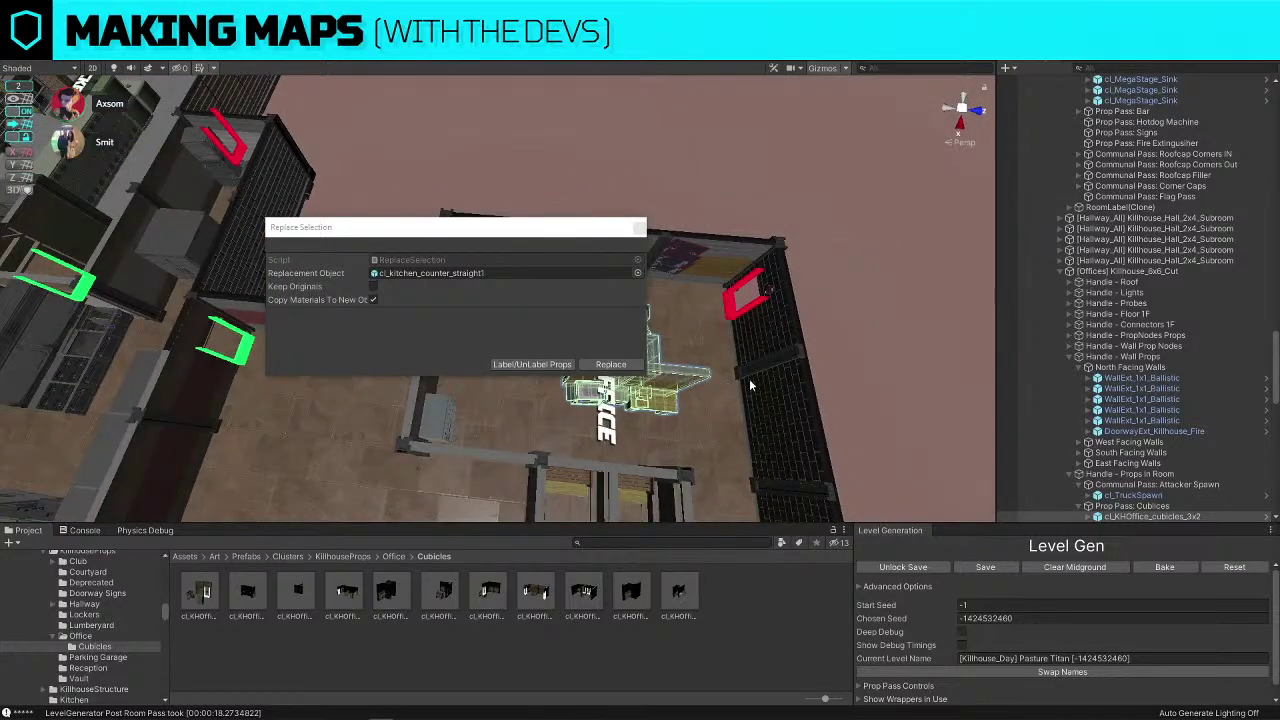
pyautogui.keyDown('alt'); pyautogui.moveTo(752, 385); pyautogui.dragTo(1008, 335); pyautogui.keyUp('alt')
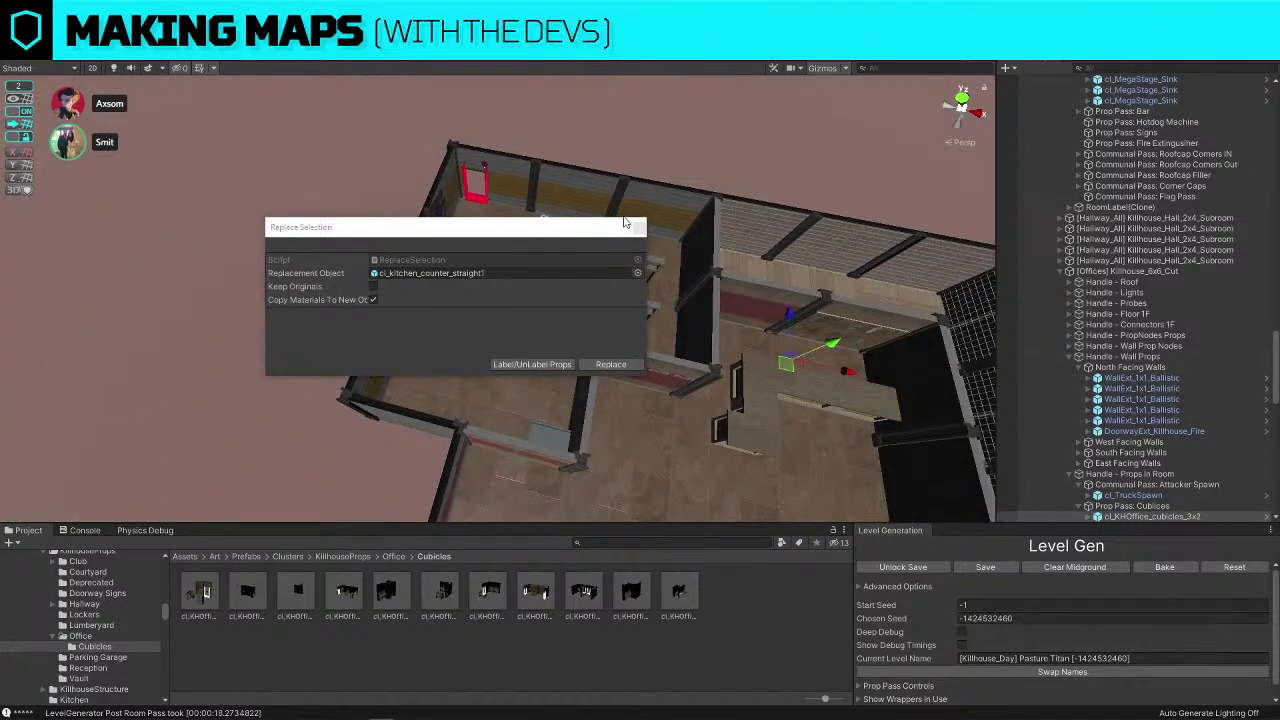
pyautogui.click(639, 227)
pyautogui.click(282, 274)
pyautogui.scroll(5, 366, 271)
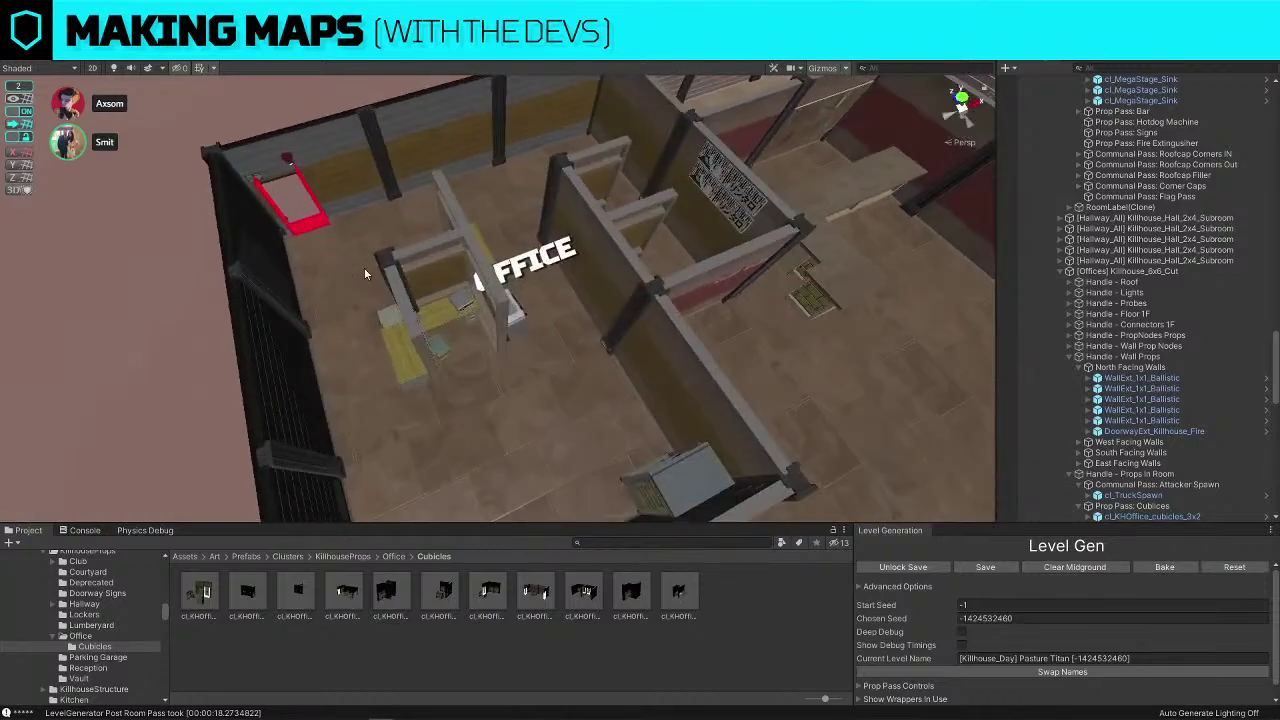
# Shift the cl_KHOffice_cubicles_3x2 cluster along the office floor, farther from the red fire exit
pyautogui.click(411, 272)
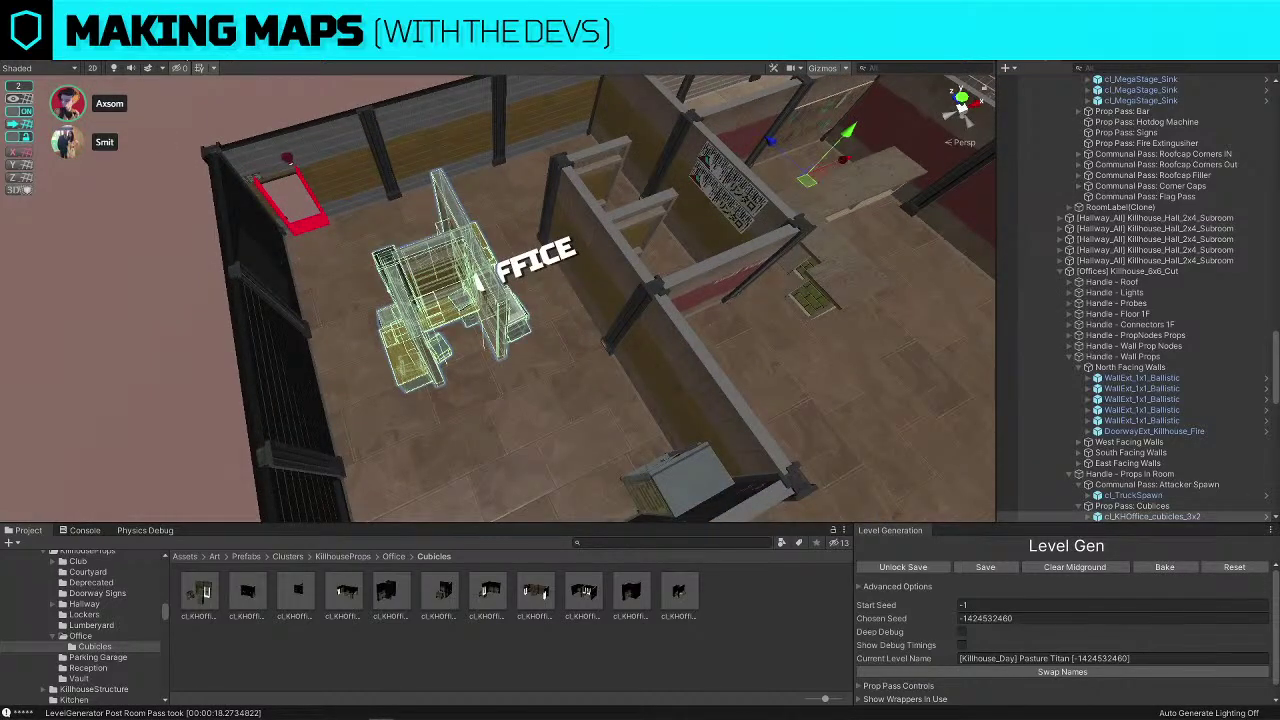
pyautogui.keyDown('alt'); pyautogui.moveTo(479, 282); pyautogui.dragTo(743, 335); pyautogui.keyUp('alt')
pyautogui.press('e')
pyautogui.press('w')
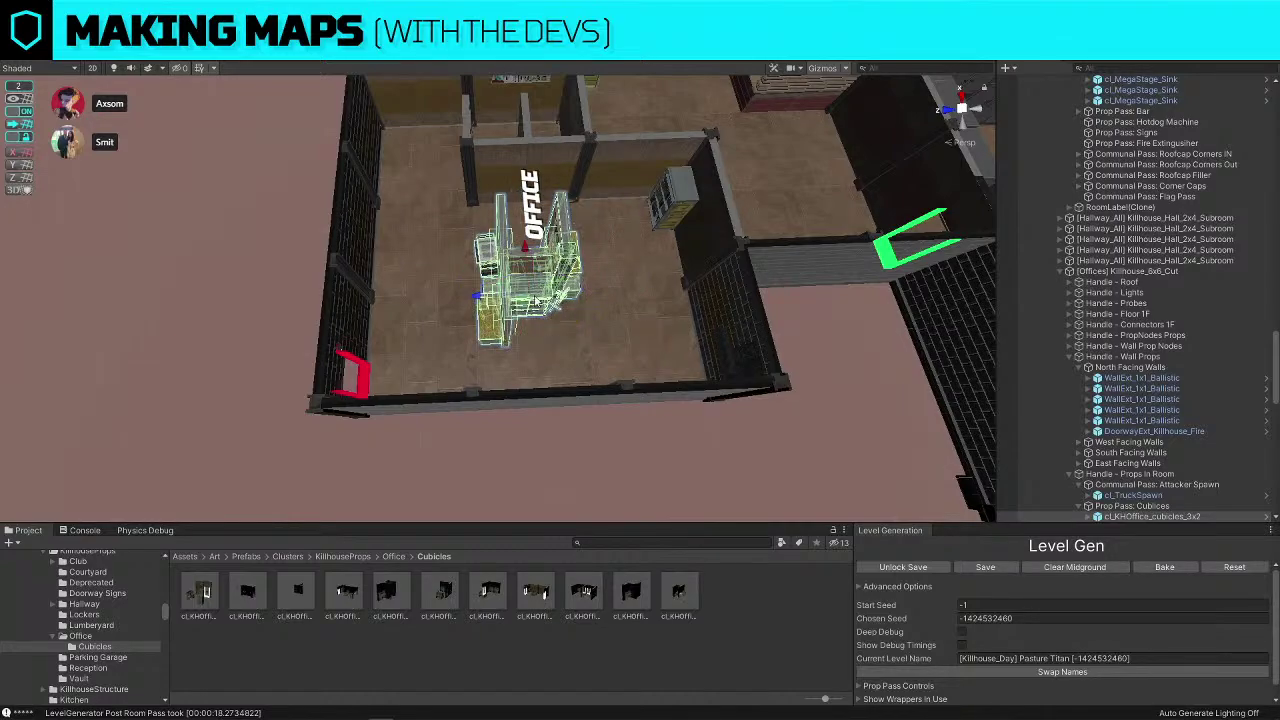
pyautogui.hotkey('ctrl', 'z')
pyautogui.click(574, 453)
pyautogui.click(538, 253)
pyautogui.moveTo(478, 297); pyautogui.dragTo(197, 331)
pyautogui.scroll(-5, 433, 268)
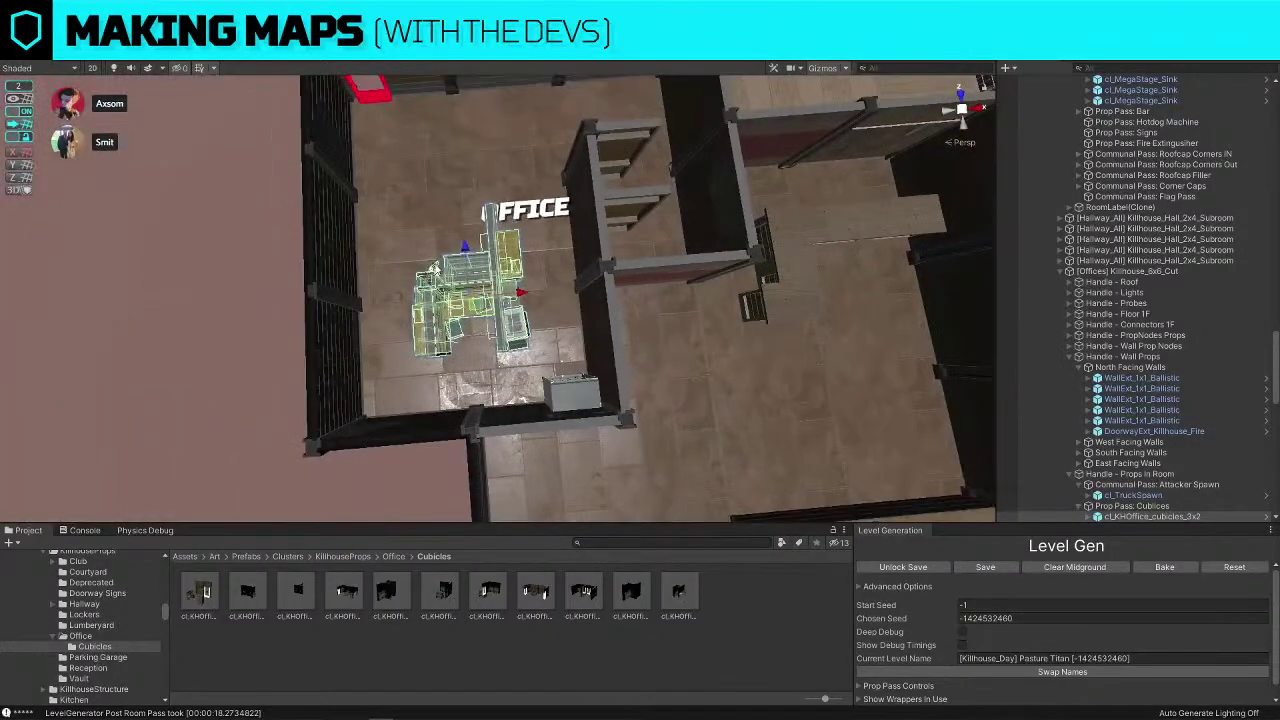
pyautogui.moveTo(465, 246); pyautogui.dragTo(460, 197)
# Add internal doorways connecting the end of the hall with the office and with the club
pyautogui.click(364, 226)
pyautogui.moveTo(634, 205); pyautogui.dragTo(413, 235, button='right')
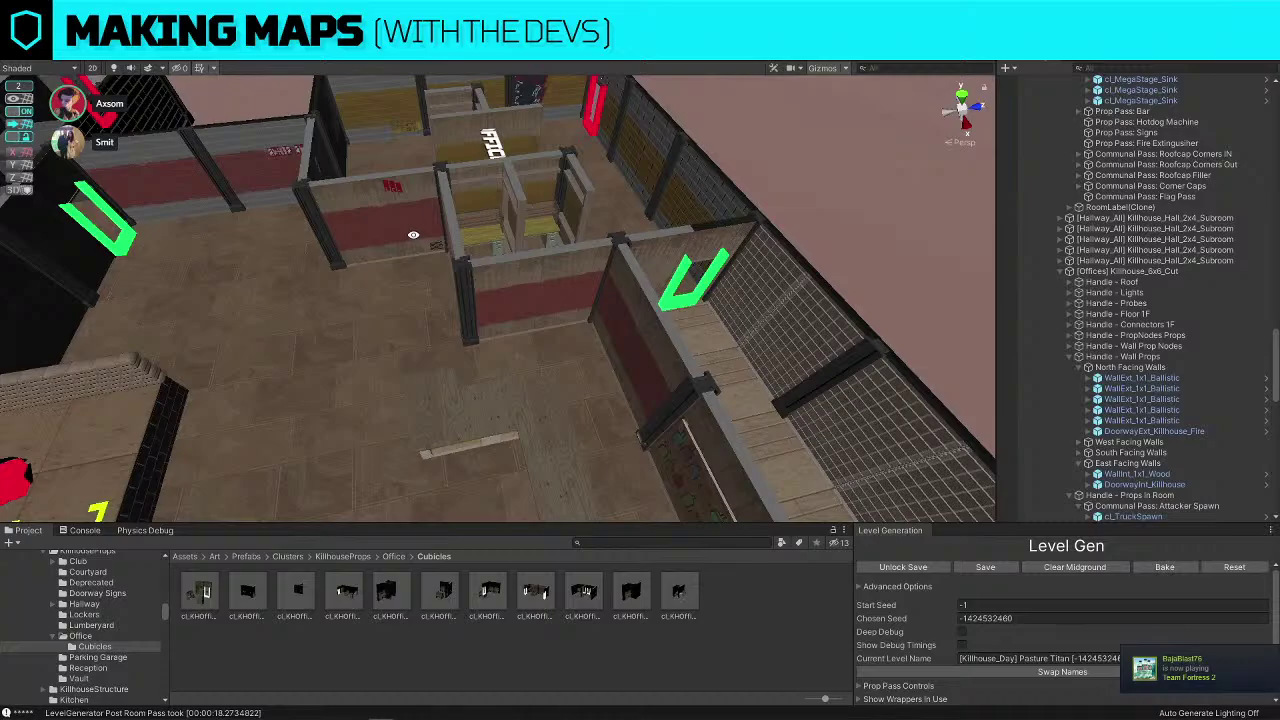
pyautogui.moveTo(413, 235); pyautogui.dragTo(634, 372, button='right')
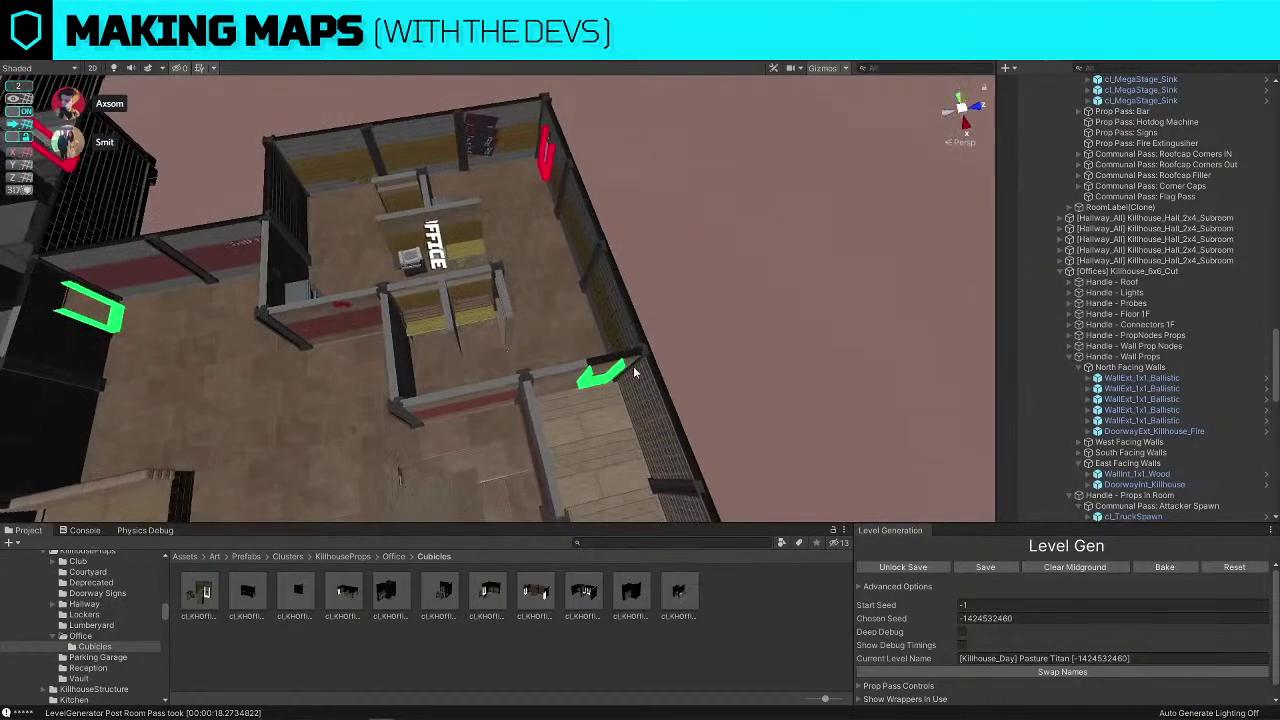
pyautogui.keyDown('alt'); pyautogui.moveTo(634, 372); pyautogui.dragTo(314, 377); pyautogui.keyUp('alt')
pyautogui.moveTo(314, 377); pyautogui.dragTo(311, 342, button='right')
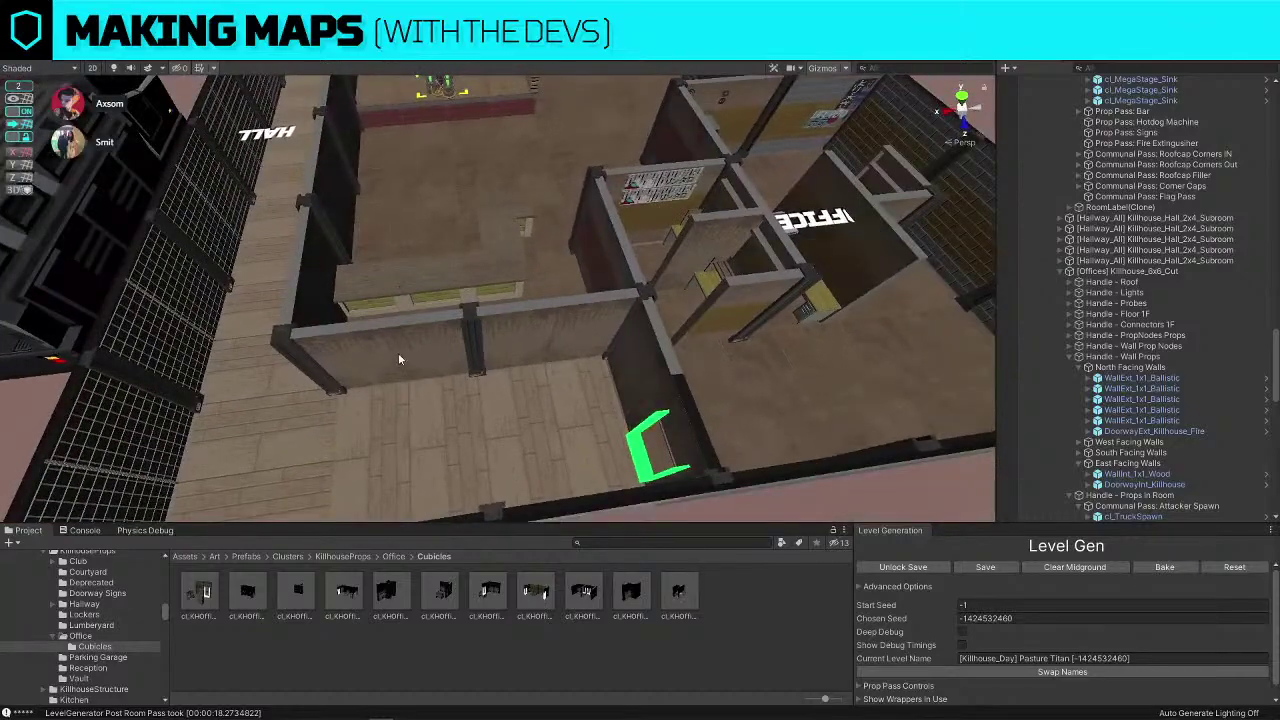
pyautogui.moveTo(723, 371); pyautogui.dragTo(505, 316, button='right')
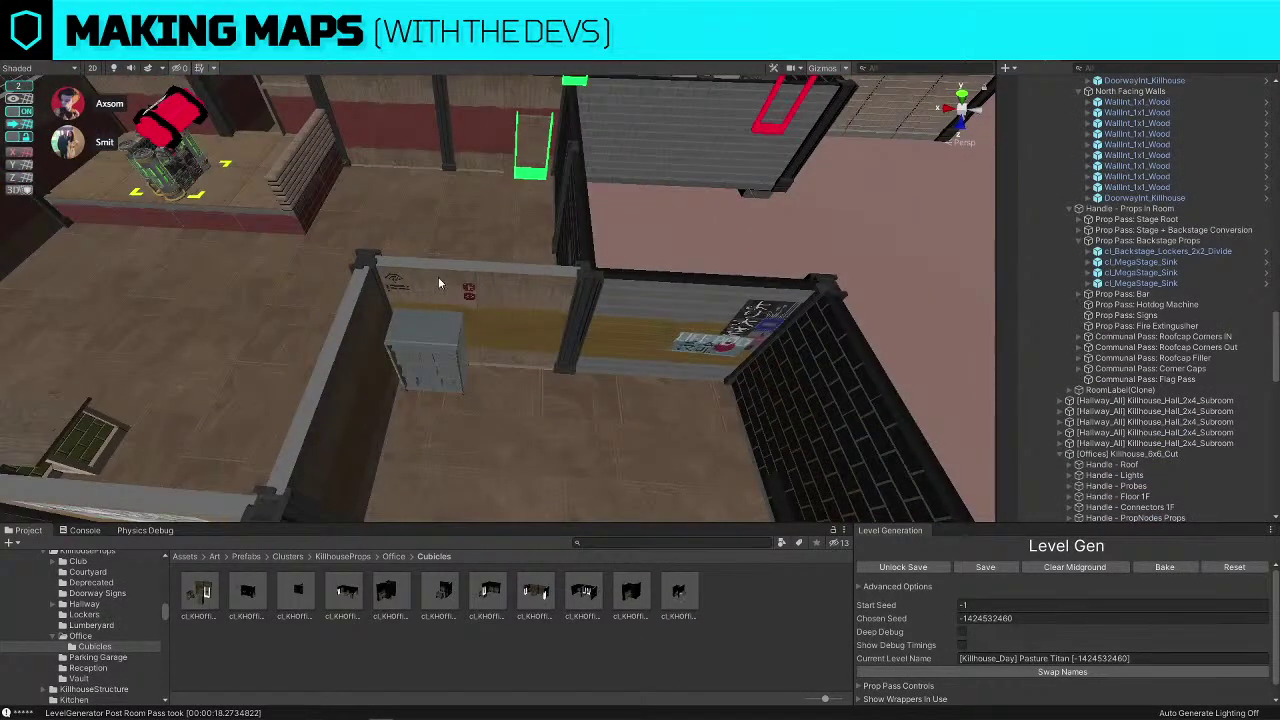
# Replace a section of the wall between the office and the club with an internal doorway
pyautogui.keyDown('alt'); pyautogui.moveTo(438, 276); pyautogui.dragTo(182, 292); pyautogui.keyUp('alt')
pyautogui.click(437, 326)
pyautogui.press('Delete')
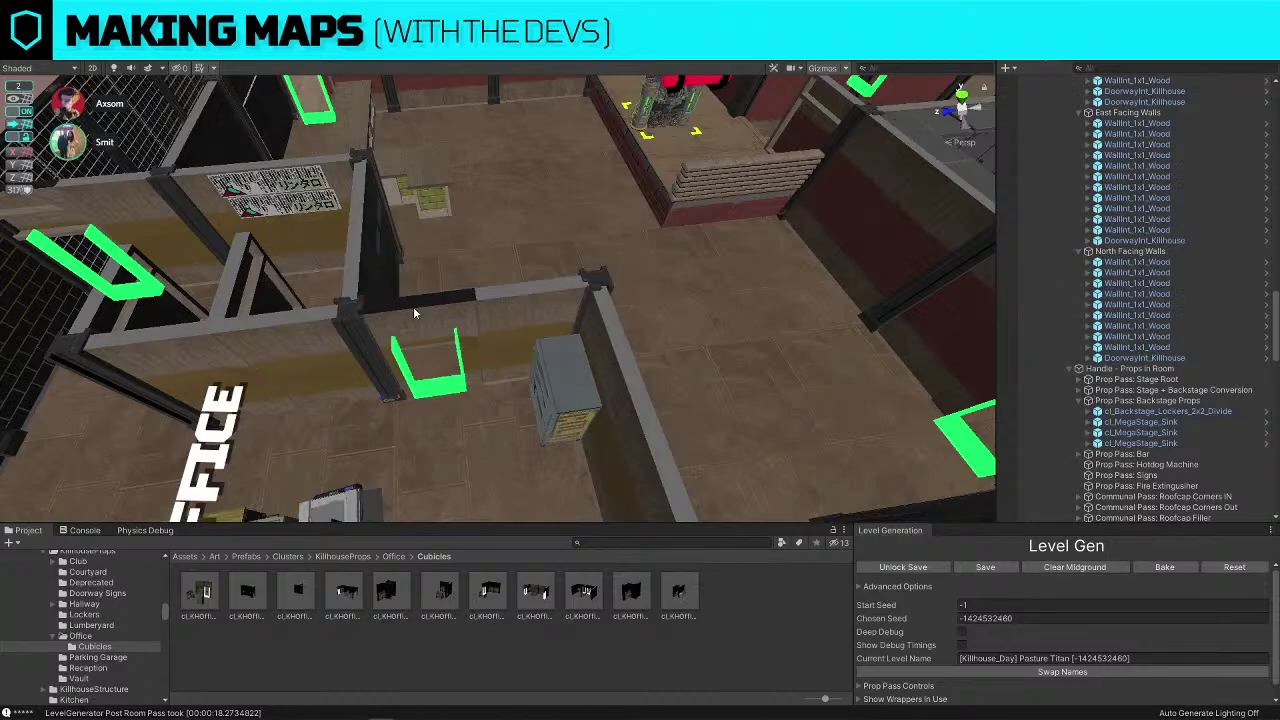
# Examine the whole level's room layout and doorway connections from above
pyautogui.keyDown('alt'); pyautogui.moveTo(415, 313); pyautogui.dragTo(820, 314); pyautogui.keyUp('alt')
pyautogui.scroll(-5, 820, 314)
pyautogui.keyDown('alt'); pyautogui.moveTo(423, 320); pyautogui.dragTo(643, 410); pyautogui.keyUp('alt')
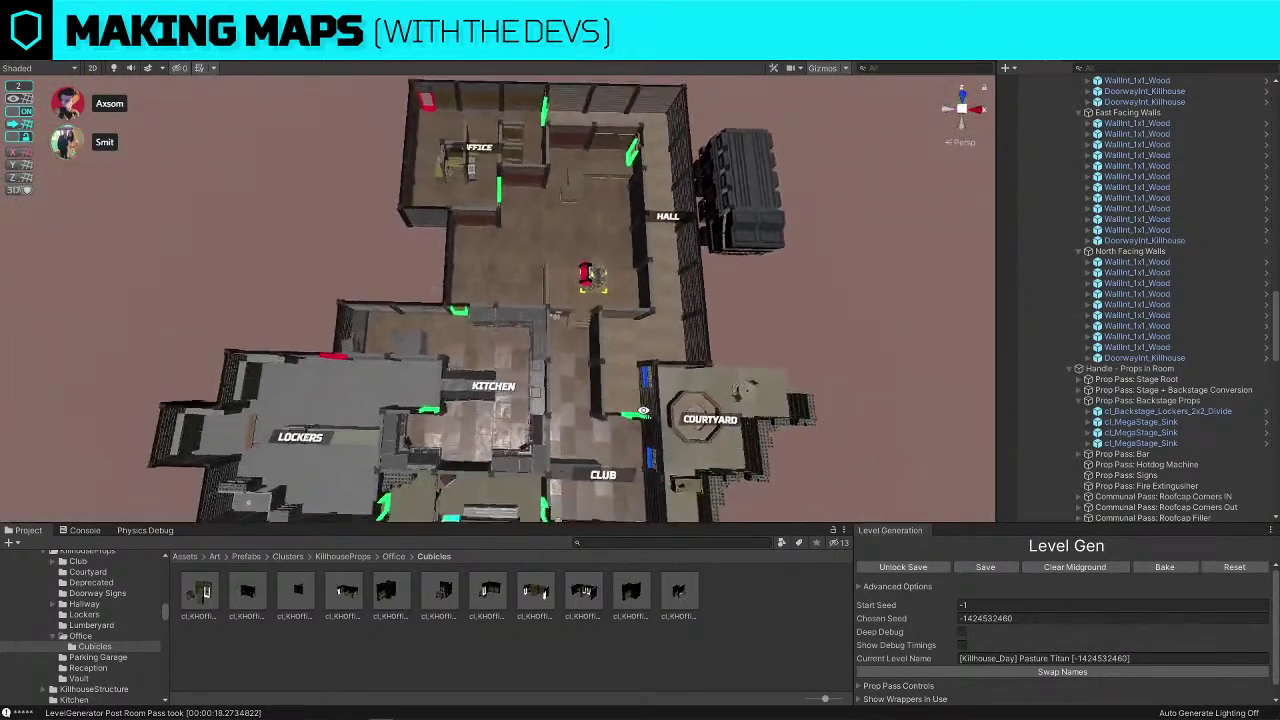
pyautogui.scroll(-2, 644, 414)
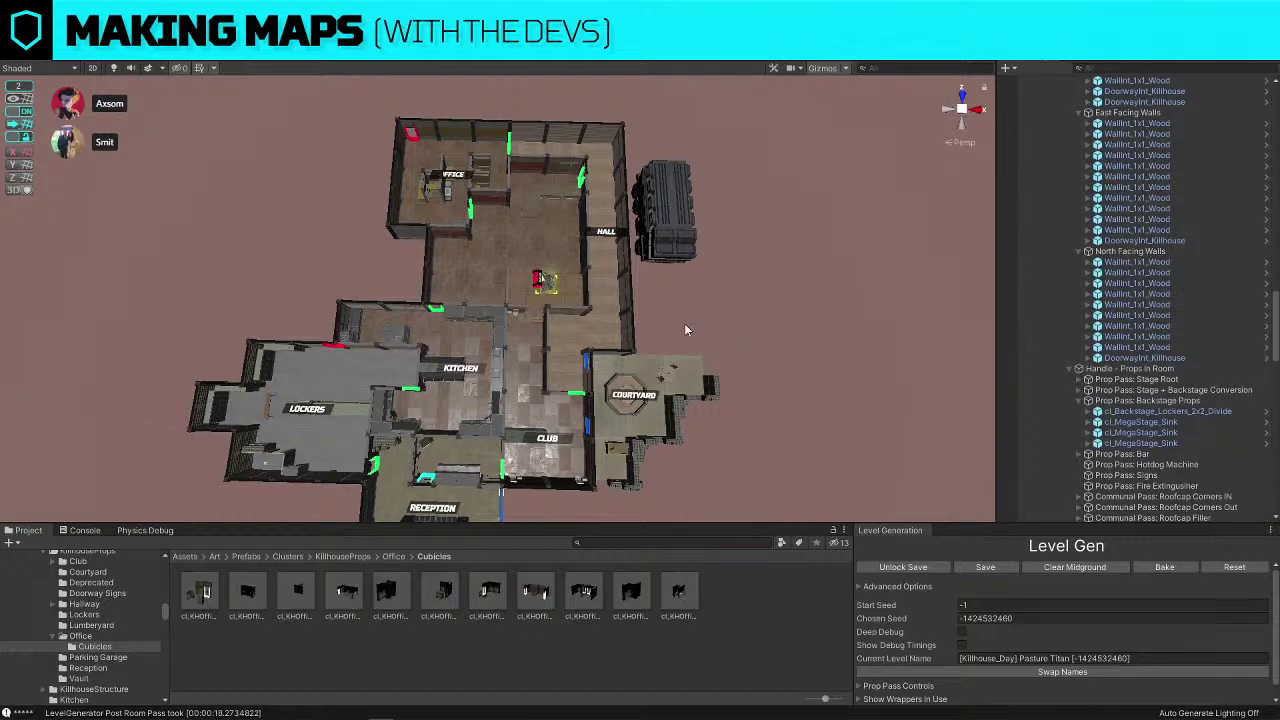
pyautogui.keyDown('alt'); pyautogui.moveTo(522, 410); pyautogui.dragTo(492, 288); pyautogui.keyUp('alt')
pyautogui.scroll(3, 586, 337)
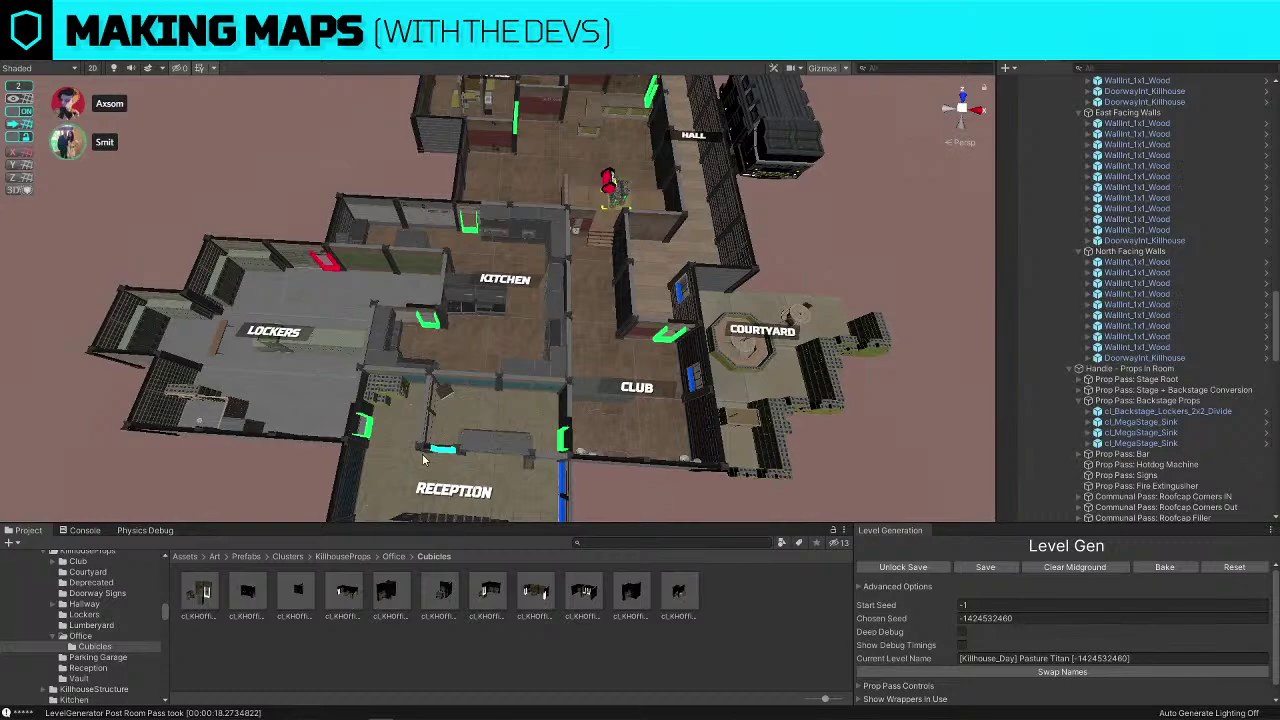
# Move cl_lockers_bench_2x1 to the open floor between the fire exit and the central locker row, turned parallel to the row
pyautogui.moveTo(283, 289); pyautogui.dragTo(403, 308, button='middle')
pyautogui.scroll(5, 326, 356)
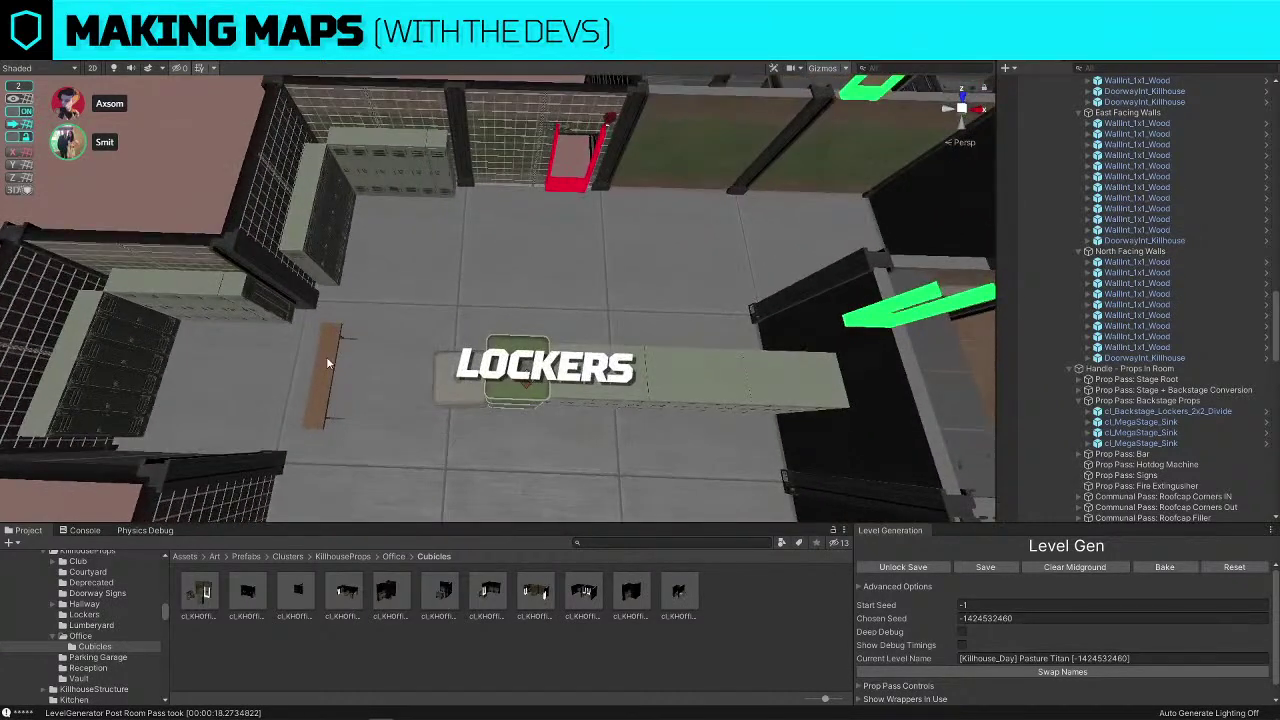
pyautogui.click(323, 361)
pyautogui.moveTo(330, 372); pyautogui.dragTo(828, 288)
pyautogui.press('e')
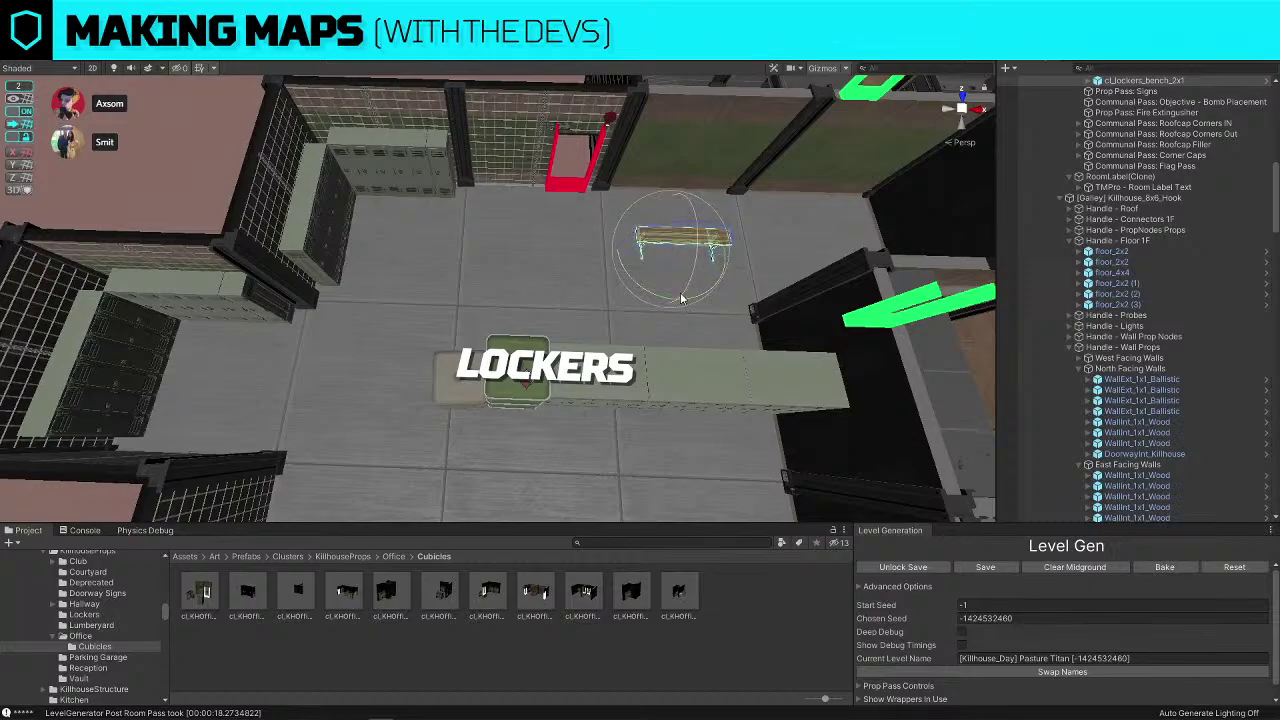
pyautogui.press('w')
pyautogui.moveTo(660, 258); pyautogui.dragTo(598, 325)
pyautogui.moveTo(598, 325); pyautogui.dragTo(536, 320, button='right')
pyautogui.scroll(-2, 536, 322)
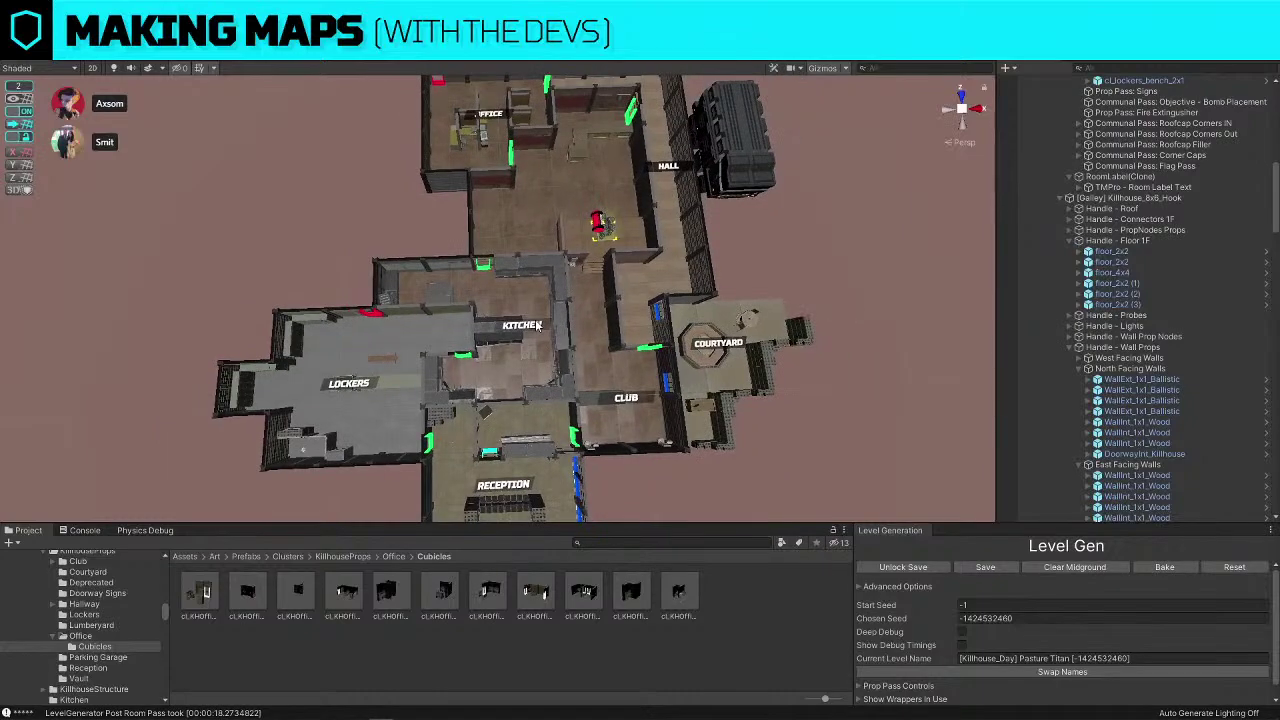
# Place a duplicate of the CLUB room label over the main club area near the office and rename the original label BACKSTAGE
pyautogui.scroll(-3, 537, 327)
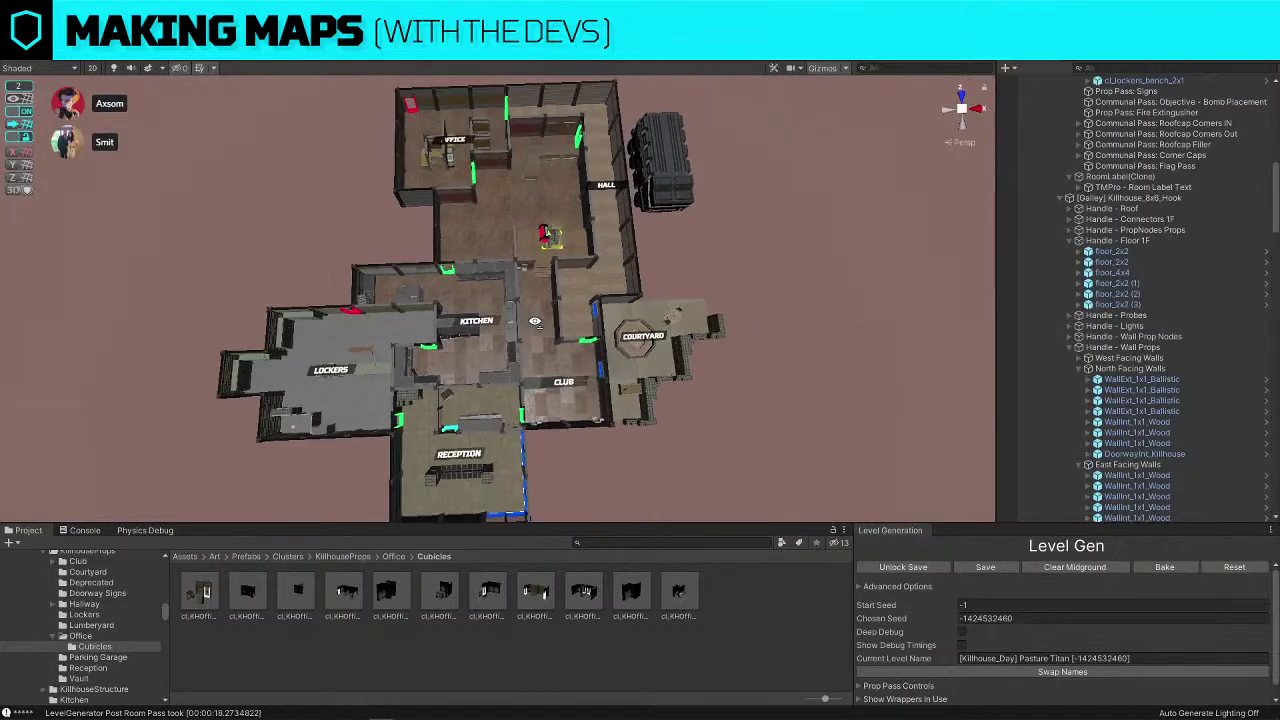
pyautogui.click(558, 380)
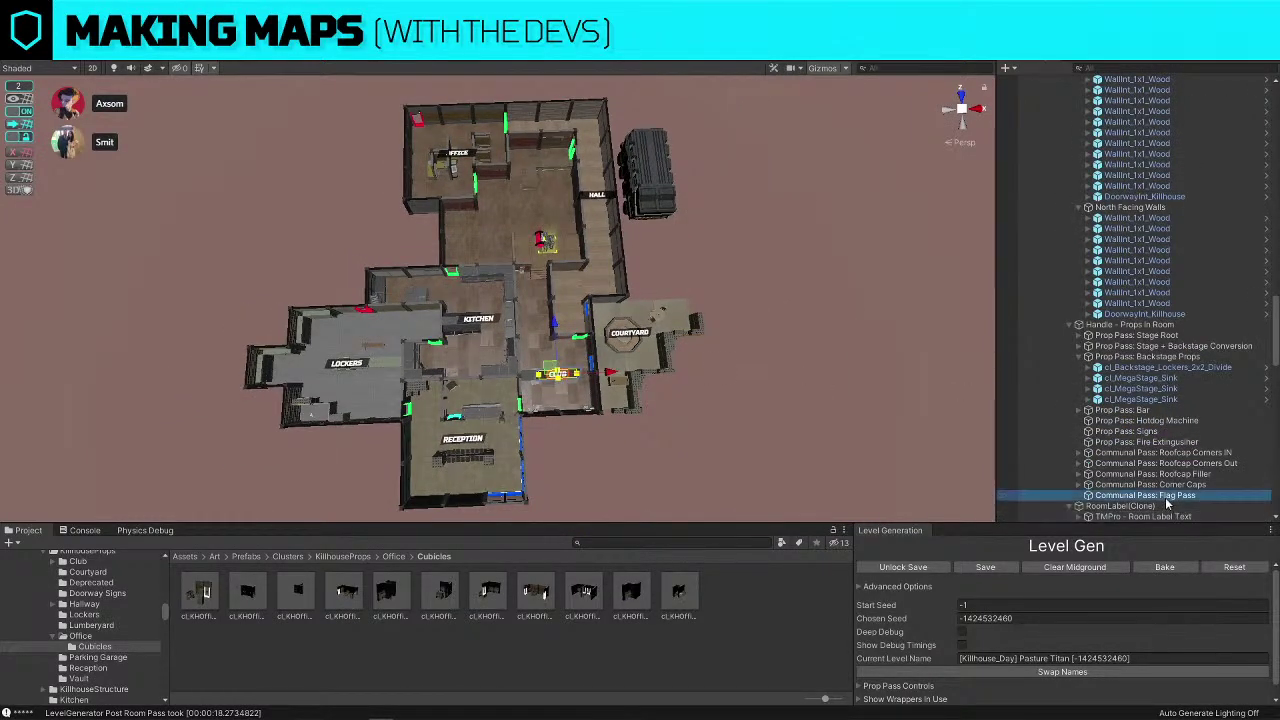
pyautogui.click(1165, 507)
pyautogui.hotkey('ctrl', 'd')
pyautogui.moveTo(552, 374)
pyautogui.mouseDown()
pyautogui.moveTo(500, 210)
pyautogui.moveTo(515, 205)
pyautogui.mouseUp()
pyautogui.click(567, 381)
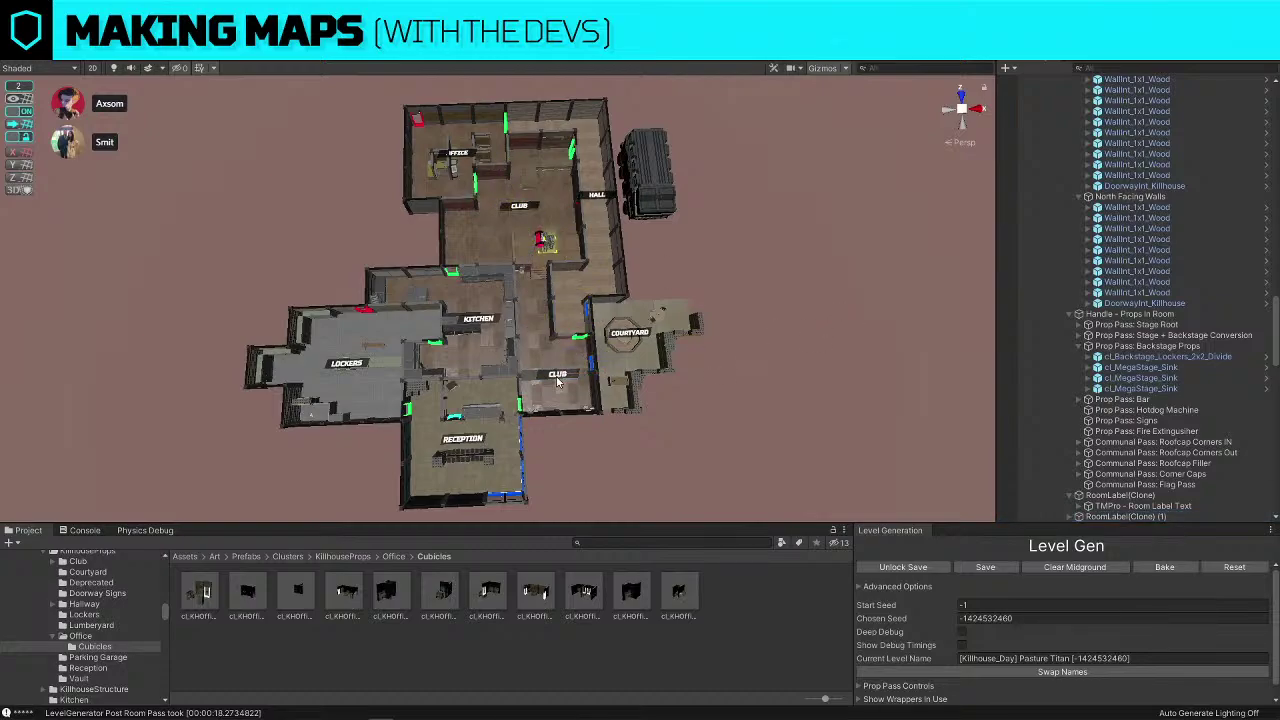
pyautogui.click(558, 378)
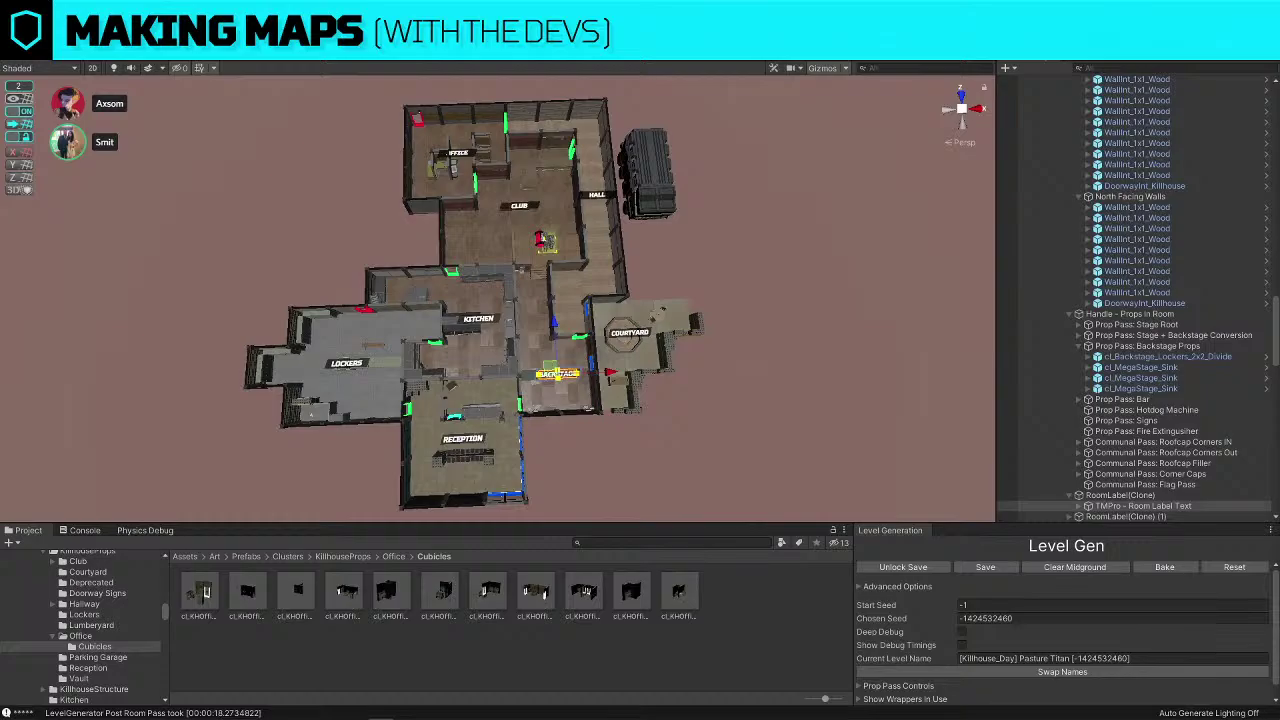
# Search the project assets for fpv and examine the bar area in the club
pyautogui.click(770, 418)
pyautogui.press('w')
pyautogui.moveTo(770, 418); pyautogui.dragTo(590, 290, button='right')
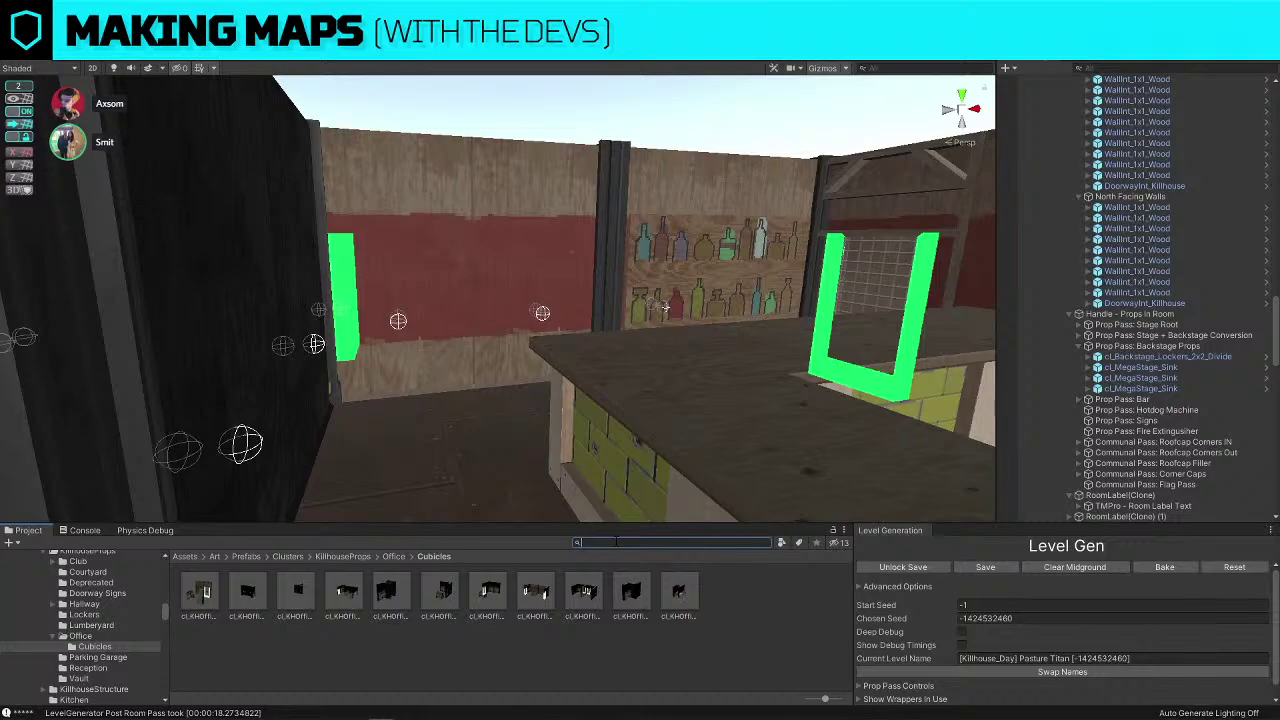
pyautogui.moveTo(612, 398); pyautogui.dragTo(706, 394, button='right')
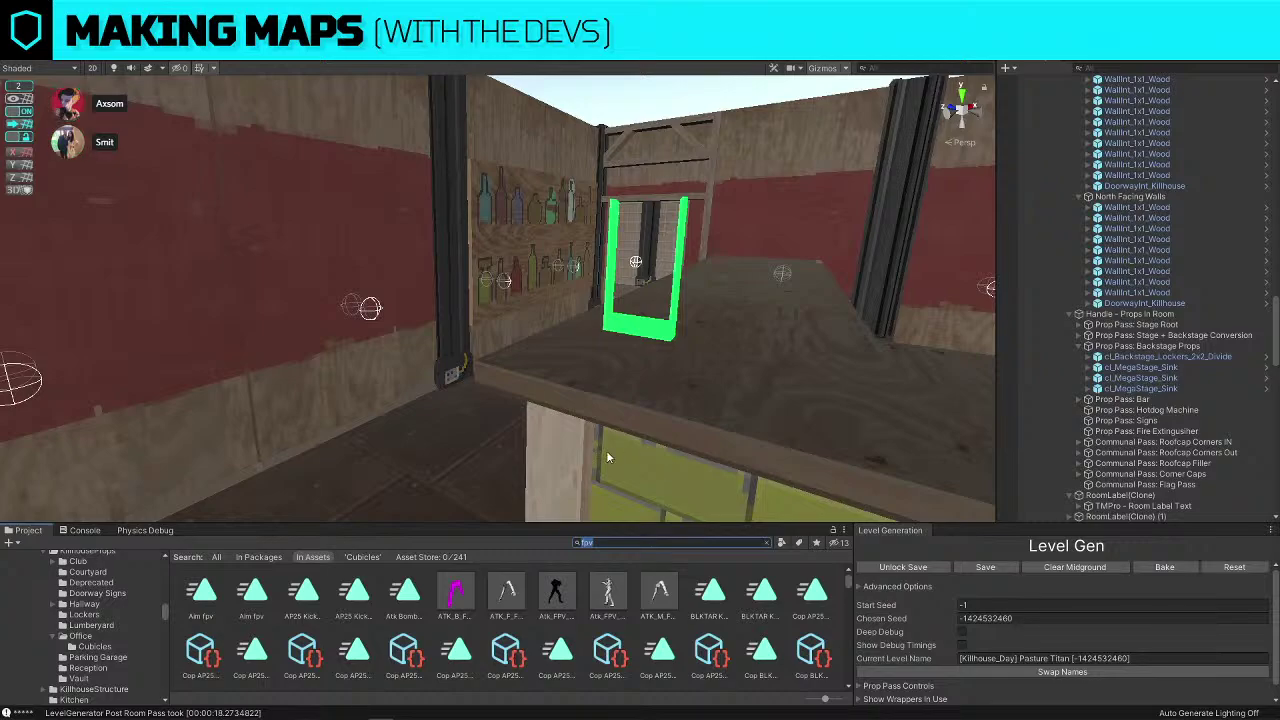
pyautogui.moveTo(606, 453); pyautogui.dragTo(577, 160, button='right')
pyautogui.scroll(4, 611, 194)
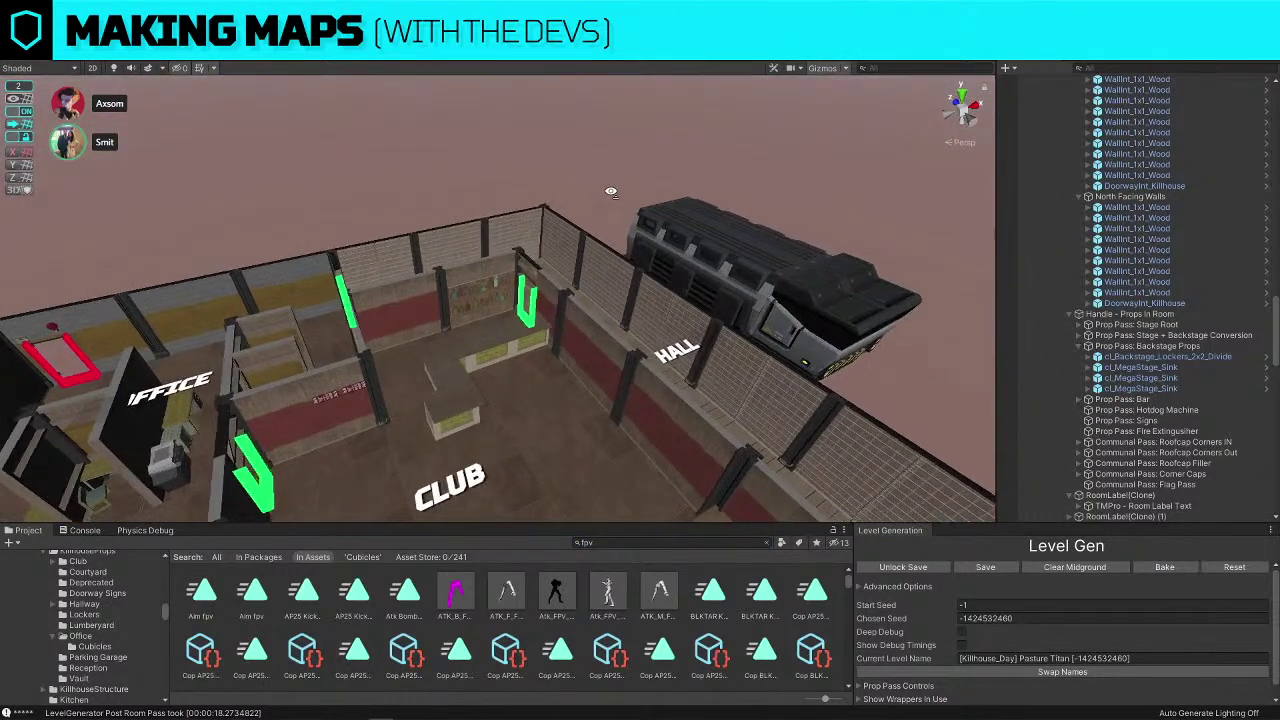
# Search the project assets for dummy
pyautogui.click(645, 544)
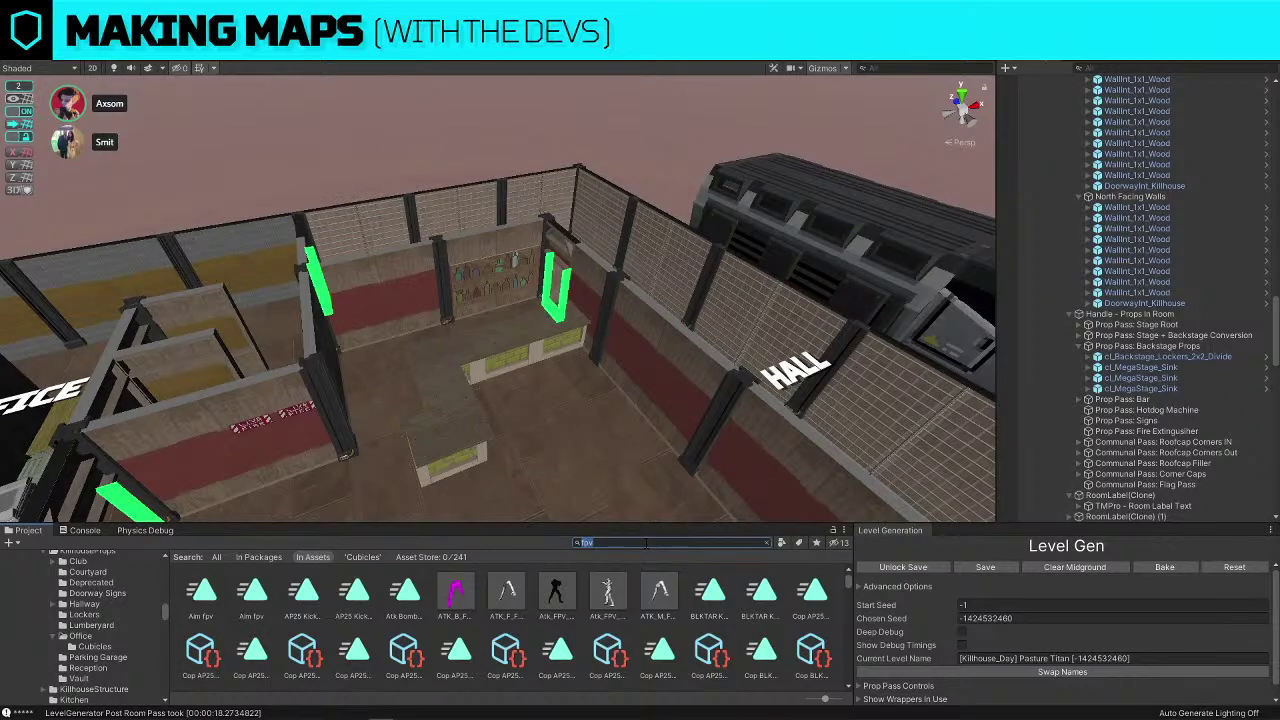
pyautogui.hotkey('alt', 'w')
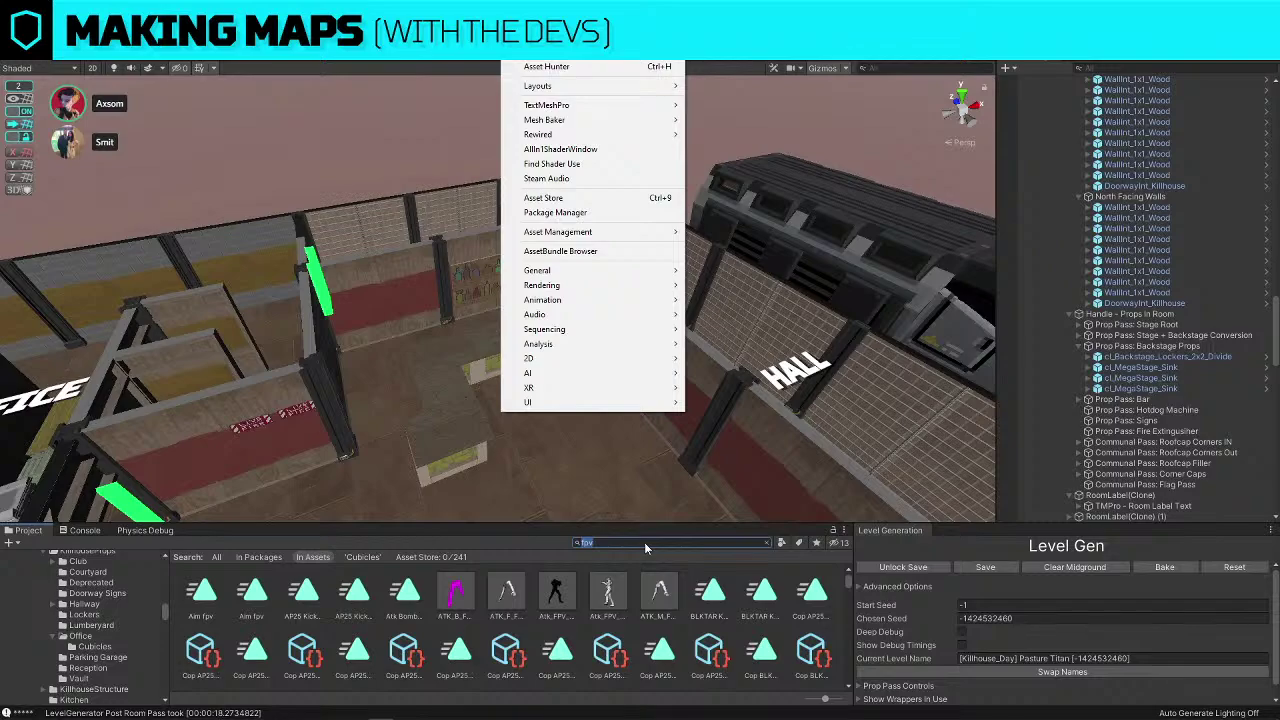
pyautogui.click(349, 122)
pyautogui.moveTo(597, 317); pyautogui.dragTo(637, 581, button='right')
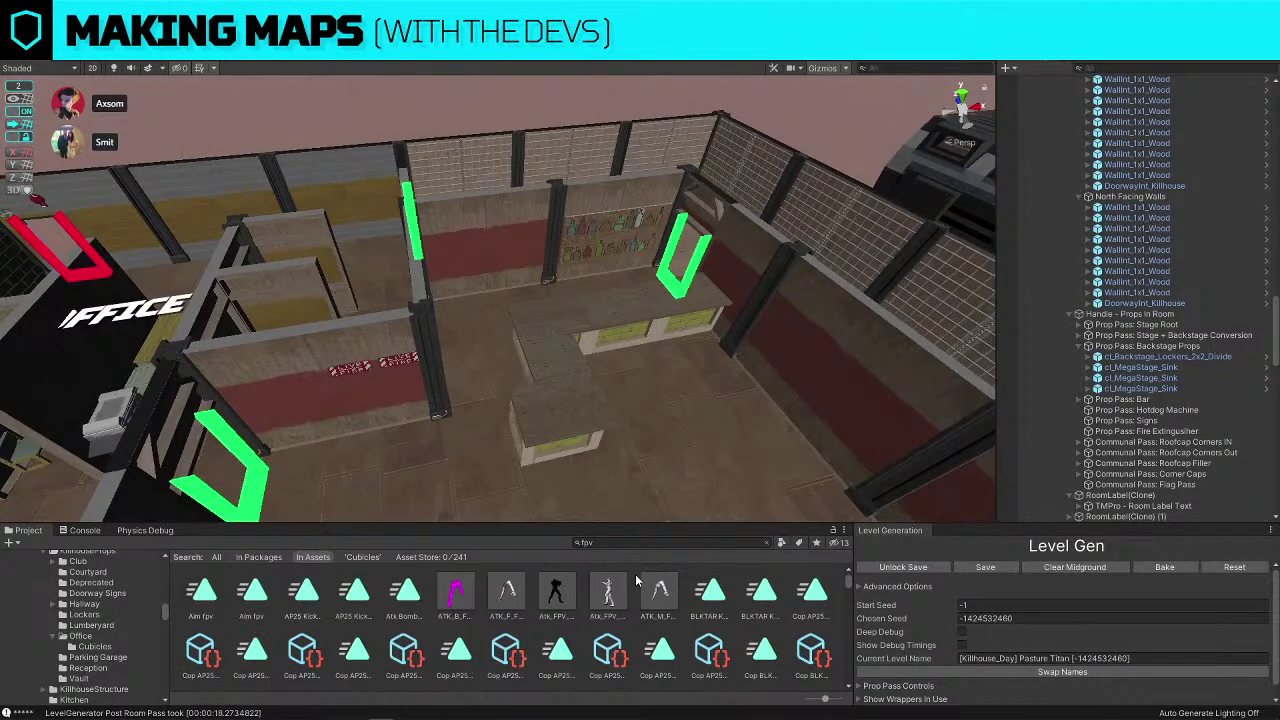
pyautogui.click(650, 543)
pyautogui.write('dummy')
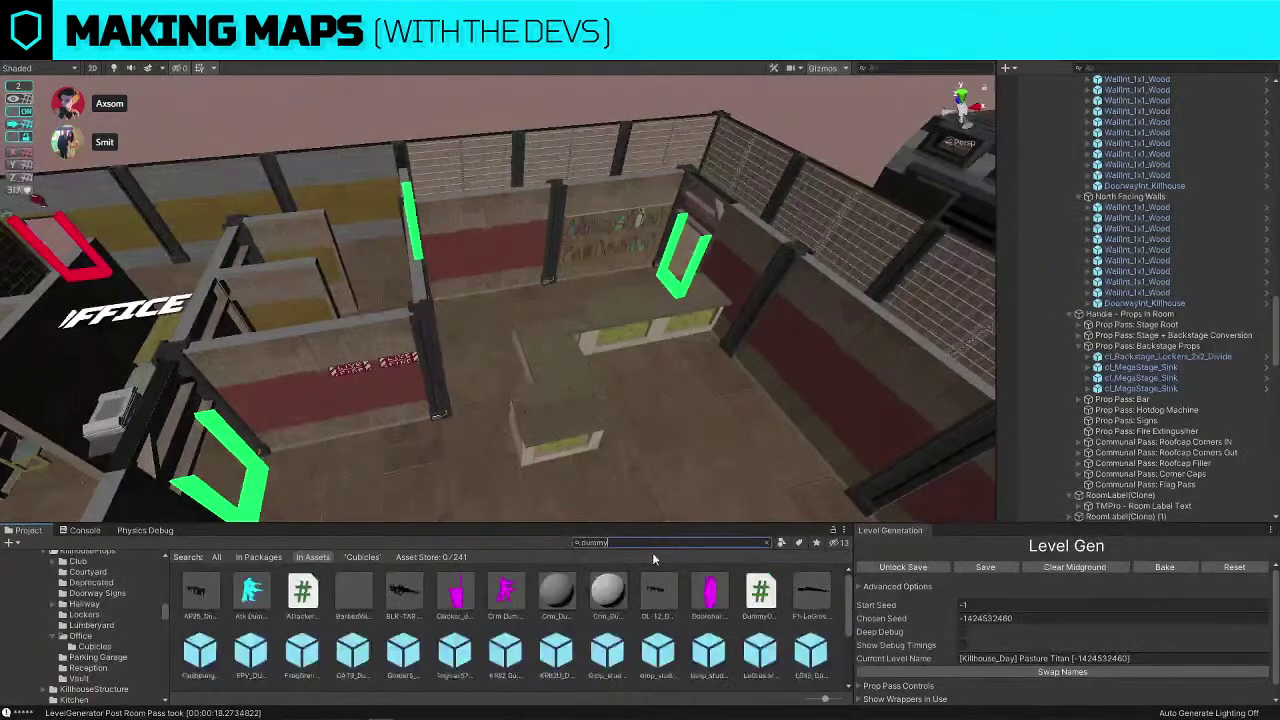
# Place the FPV dummy behind the club's bar and rotate it to look toward the bomb, widening the scene view beside its camera preview
pyautogui.press('w')
pyautogui.moveTo(681, 418); pyautogui.dragTo(700, 449, button='right')
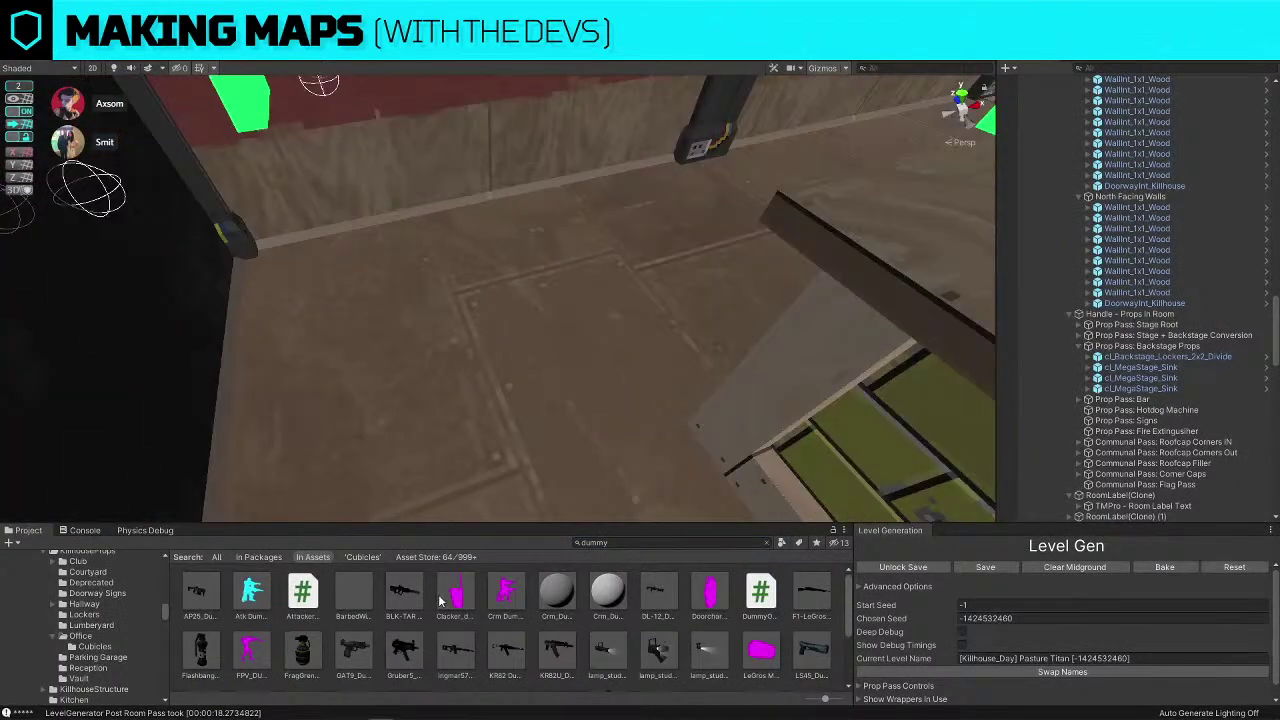
pyautogui.moveTo(441, 600); pyautogui.dragTo(454, 414)
pyautogui.press('s')
pyautogui.moveTo(615, 280)
pyautogui.mouseDown(button='right')
pyautogui.moveTo(660, 254)
pyautogui.moveTo(615, 262)
pyautogui.mouseUp(button='right')
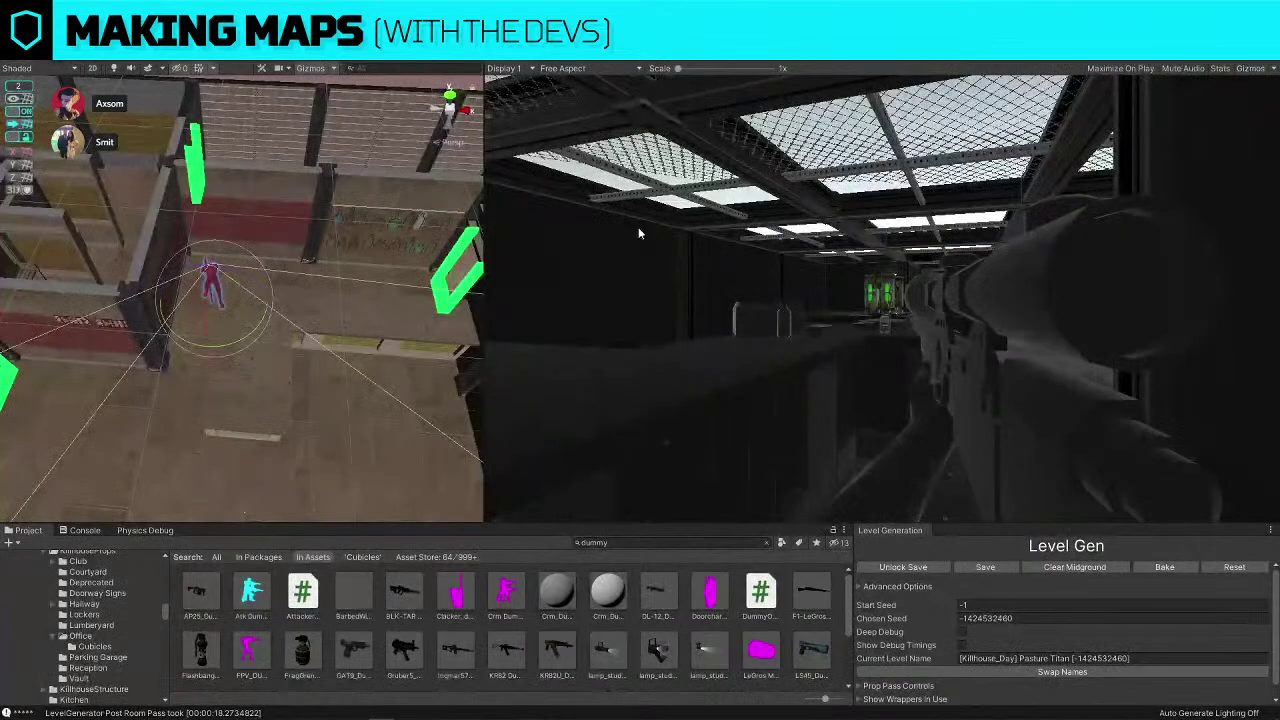
pyautogui.moveTo(487, 234); pyautogui.dragTo(598, 246)
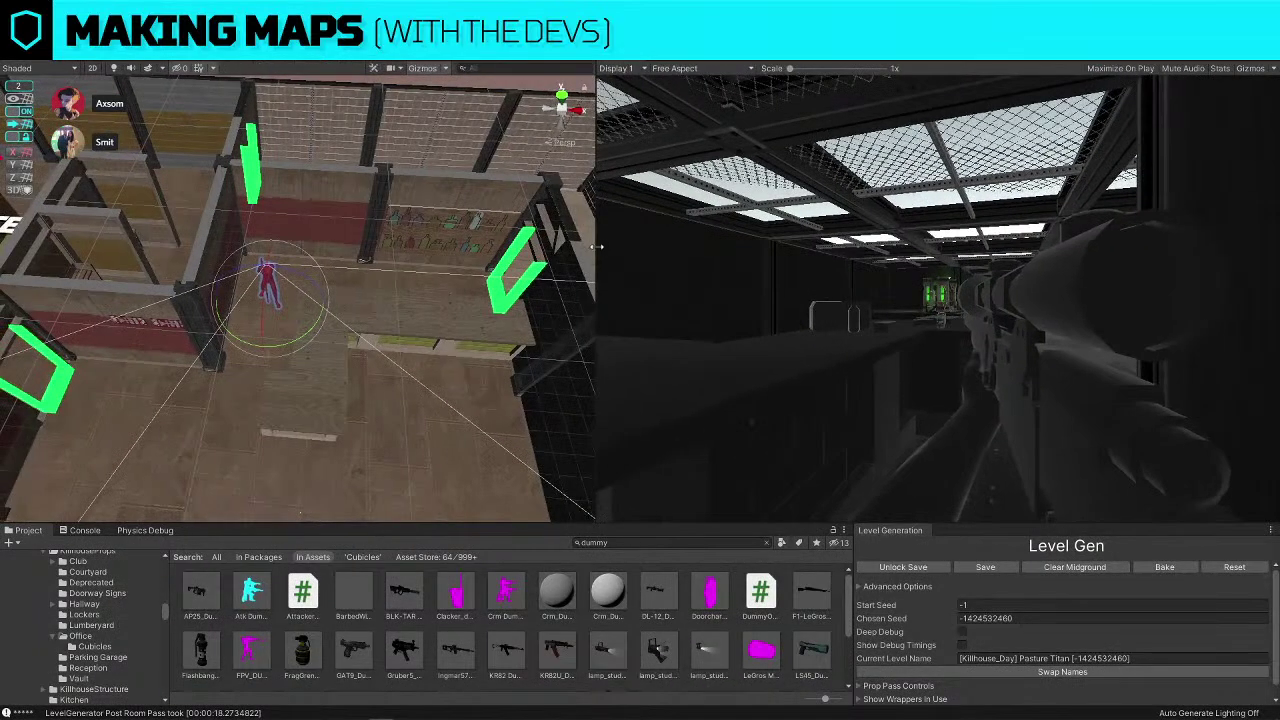
pyautogui.moveTo(298, 341)
pyautogui.mouseDown()
pyautogui.moveTo(328, 338)
pyautogui.moveTo(280, 342)
pyautogui.mouseUp()
# Place an attacker dummy on the backstage floor just past the end of the locker row
pyautogui.moveTo(389, 226); pyautogui.dragTo(184, 390, button='right')
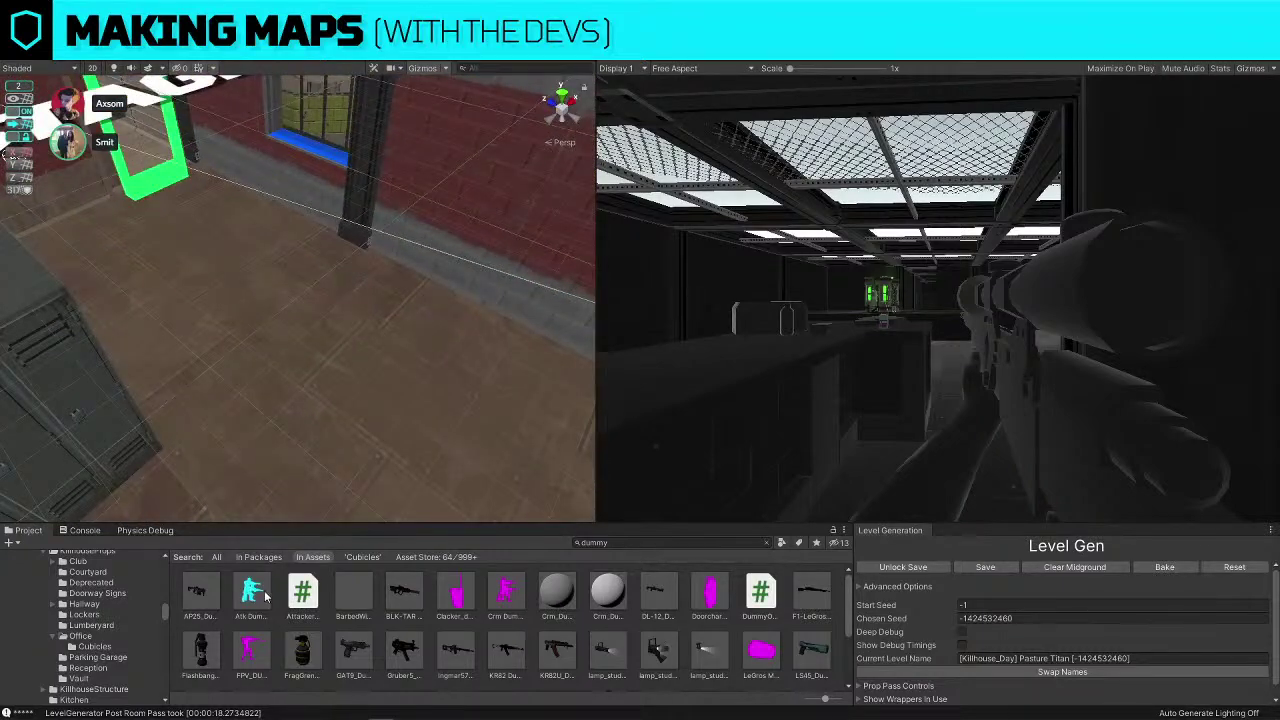
pyautogui.click(330, 428)
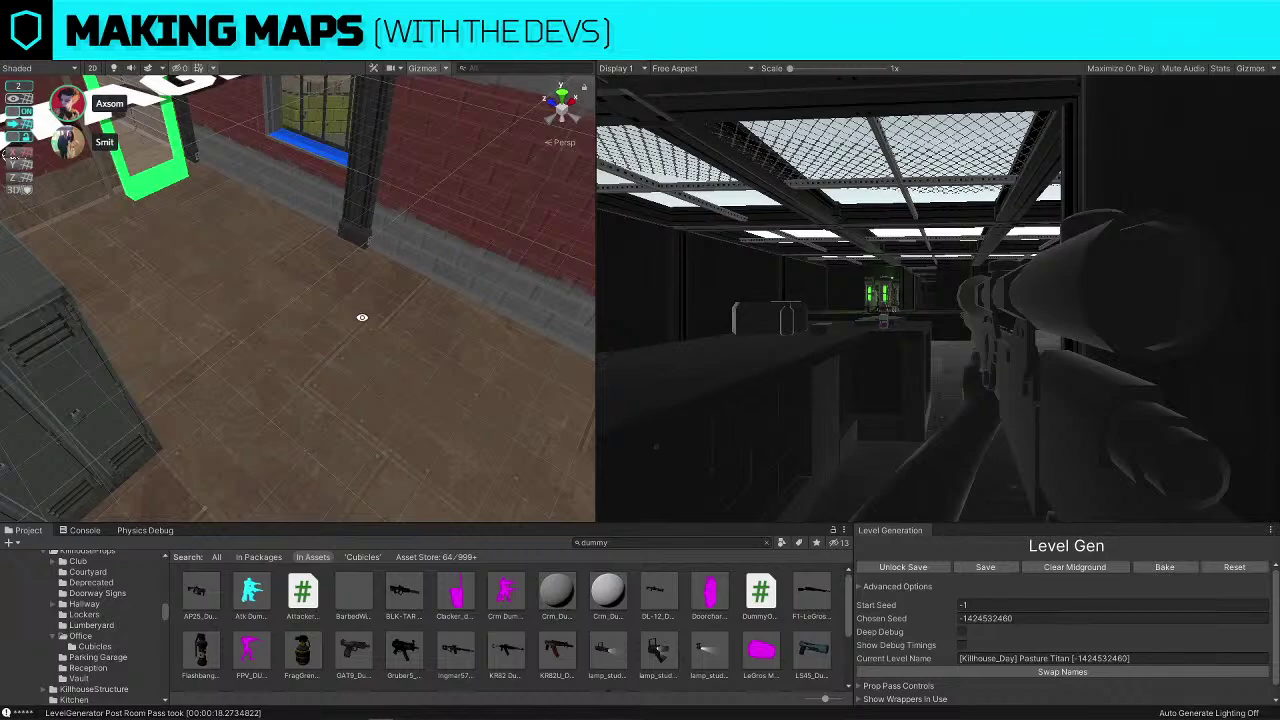
pyautogui.moveTo(362, 317); pyautogui.dragTo(444, 198, button='right')
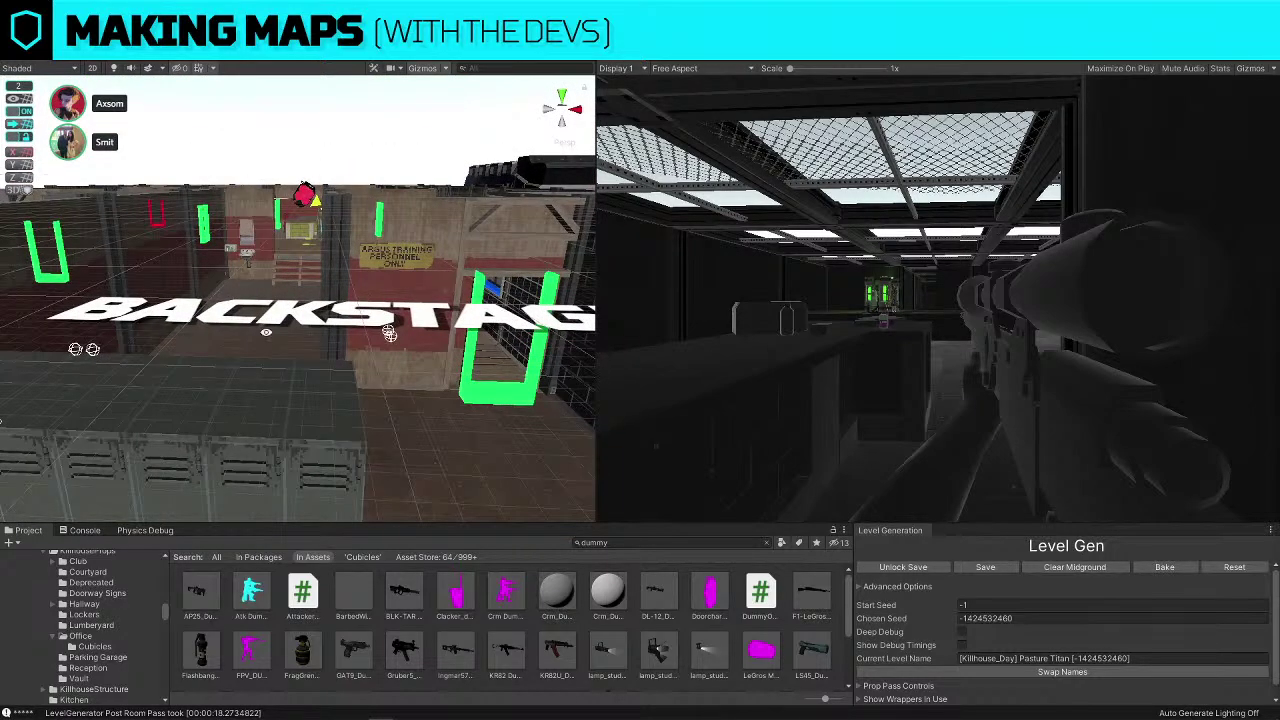
pyautogui.moveTo(295, 172); pyautogui.dragTo(350, 414, button='right')
pyautogui.moveTo(269, 592); pyautogui.dragTo(325, 390)
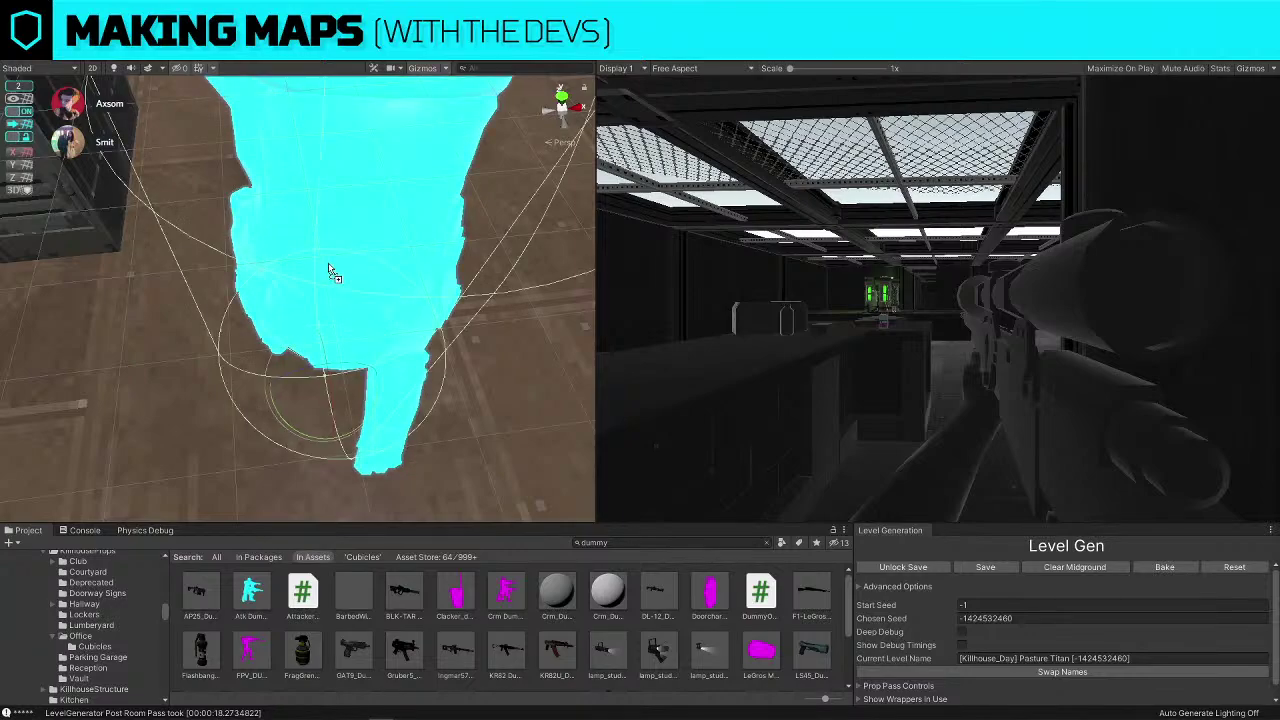
pyautogui.moveTo(331, 274)
pyautogui.mouseDown(button='right')
pyautogui.moveTo(324, 305)
pyautogui.moveTo(323, 277)
pyautogui.mouseUp(button='right')
pyautogui.press('w')
pyautogui.moveTo(297, 269)
pyautogui.mouseDown()
pyautogui.moveTo(373, 335)
pyautogui.moveTo(225, 342)
pyautogui.moveTo(335, 338)
pyautogui.moveTo(226, 338)
pyautogui.moveTo(255, 340)
pyautogui.moveTo(334, 216)
pyautogui.moveTo(284, 274)
pyautogui.moveTo(283, 288)
pyautogui.moveTo(299, 289)
pyautogui.mouseUp()
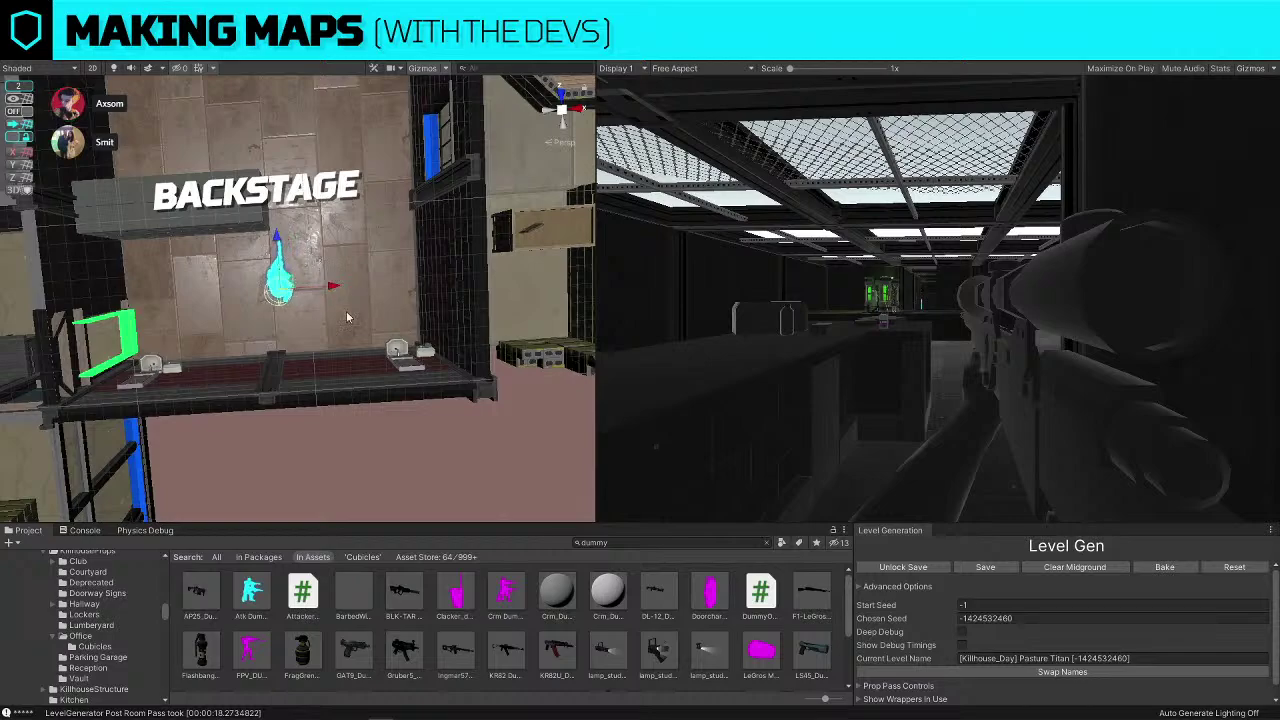
# Reposition the FPV dummy behind the club's bar and fine-tune its facing
pyautogui.moveTo(342, 298); pyautogui.dragTo(81, 335, button='right')
pyautogui.moveTo(310, 375); pyautogui.dragTo(277, 290)
pyautogui.moveTo(276, 290); pyautogui.dragTo(253, 309)
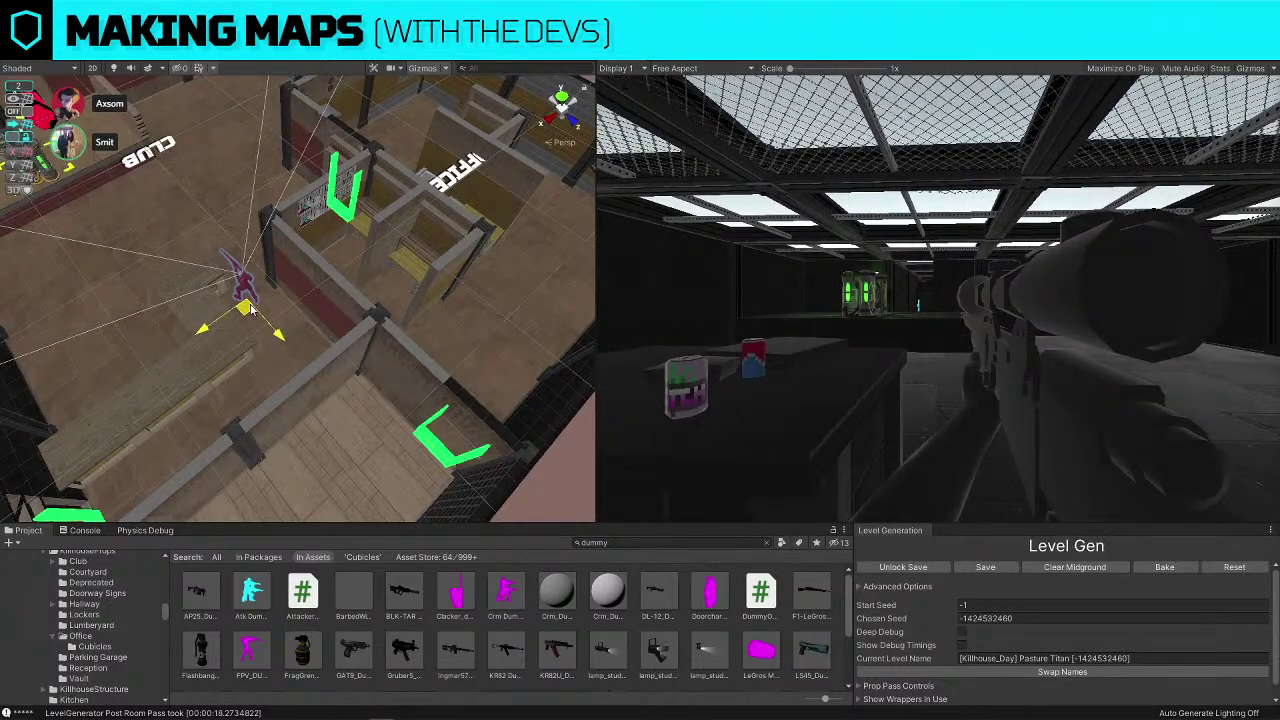
pyautogui.press('e')
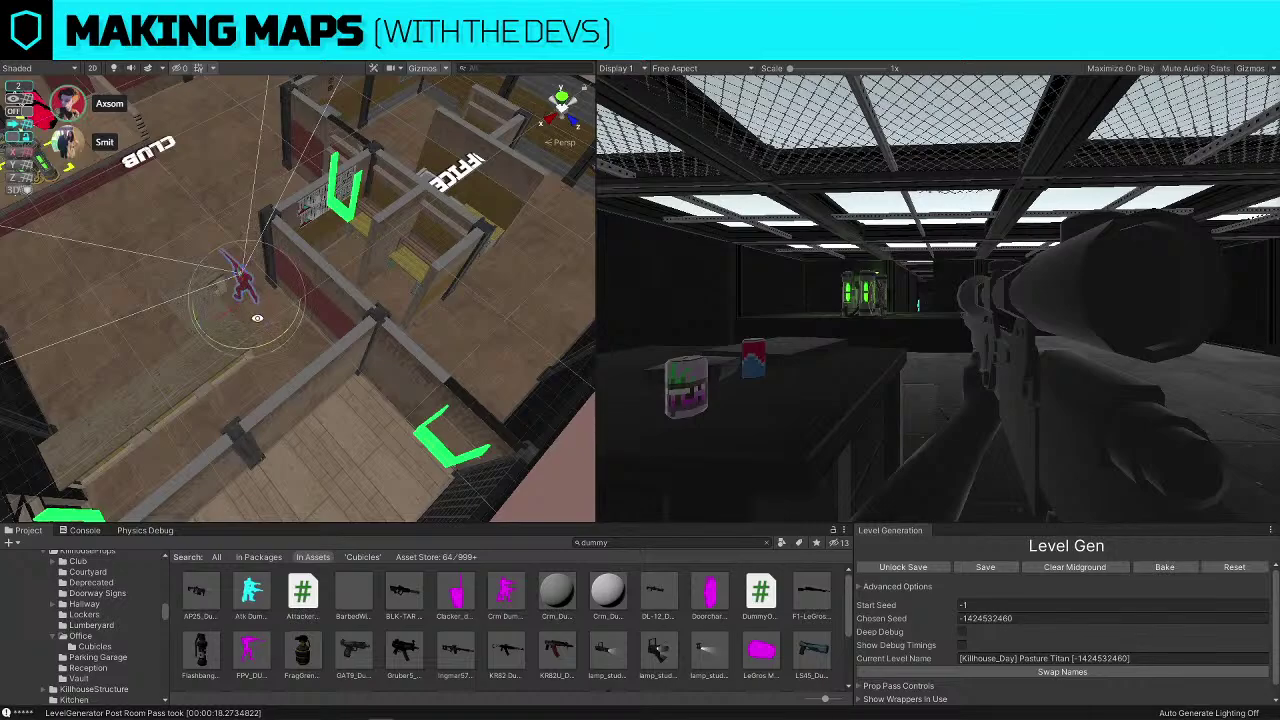
pyautogui.moveTo(255, 347); pyautogui.dragTo(258, 348)
# Shift the attacker dummy slightly beside the backstage lockers to test the sightline, and delete it
pyautogui.moveTo(438, 386); pyautogui.dragTo(356, 398, button='right')
pyautogui.press('w')
pyautogui.click(258, 409)
pyautogui.moveTo(191, 337); pyautogui.dragTo(215, 400, button='right')
pyautogui.press('w')
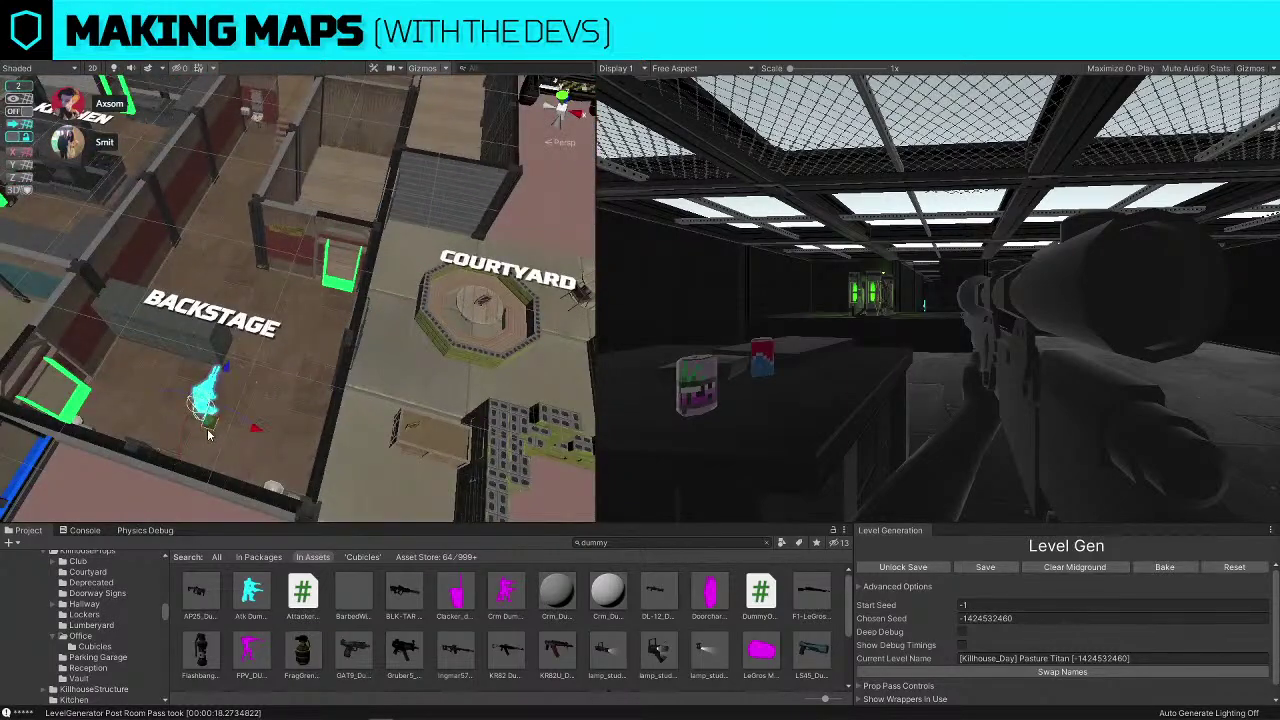
pyautogui.moveTo(220, 410)
pyautogui.mouseDown()
pyautogui.moveTo(326, 432)
pyautogui.moveTo(202, 420)
pyautogui.moveTo(229, 424)
pyautogui.moveTo(216, 423)
pyautogui.mouseUp()
pyautogui.press('Delete')
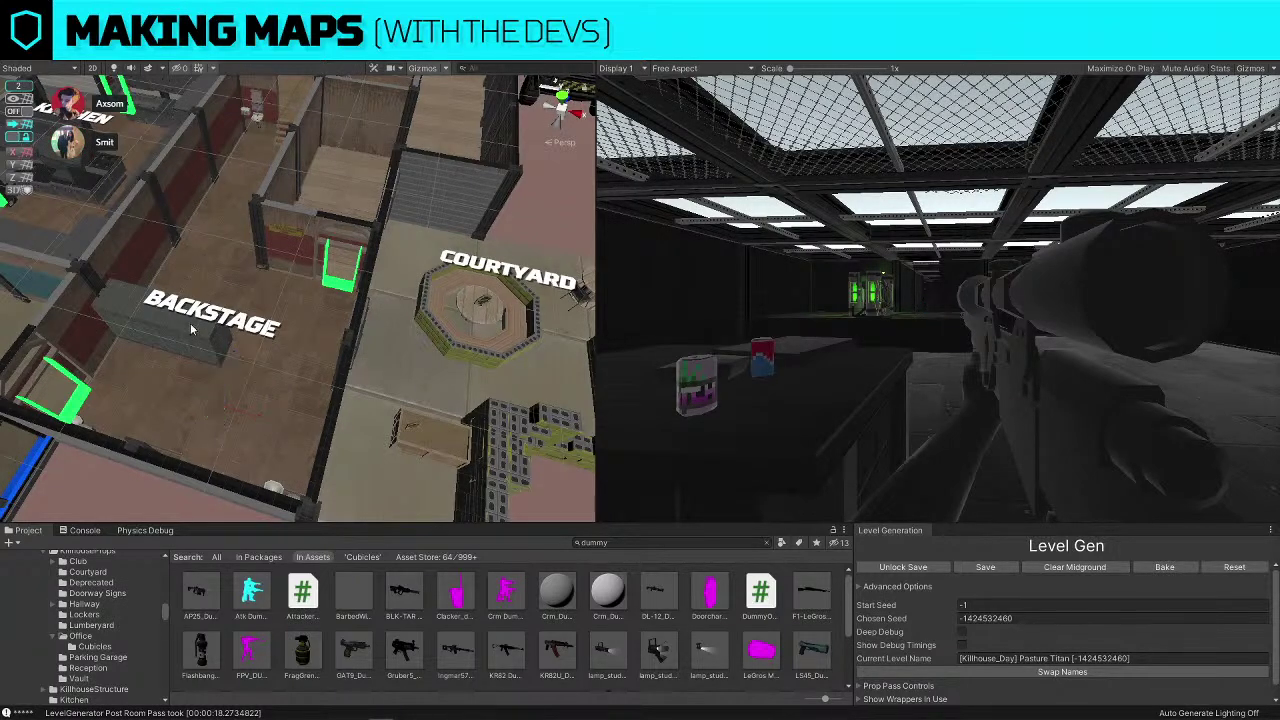
# Slide the four-locker unit at the open end of the backstage locker row away from the row
pyautogui.click(201, 344)
pyautogui.press('f')
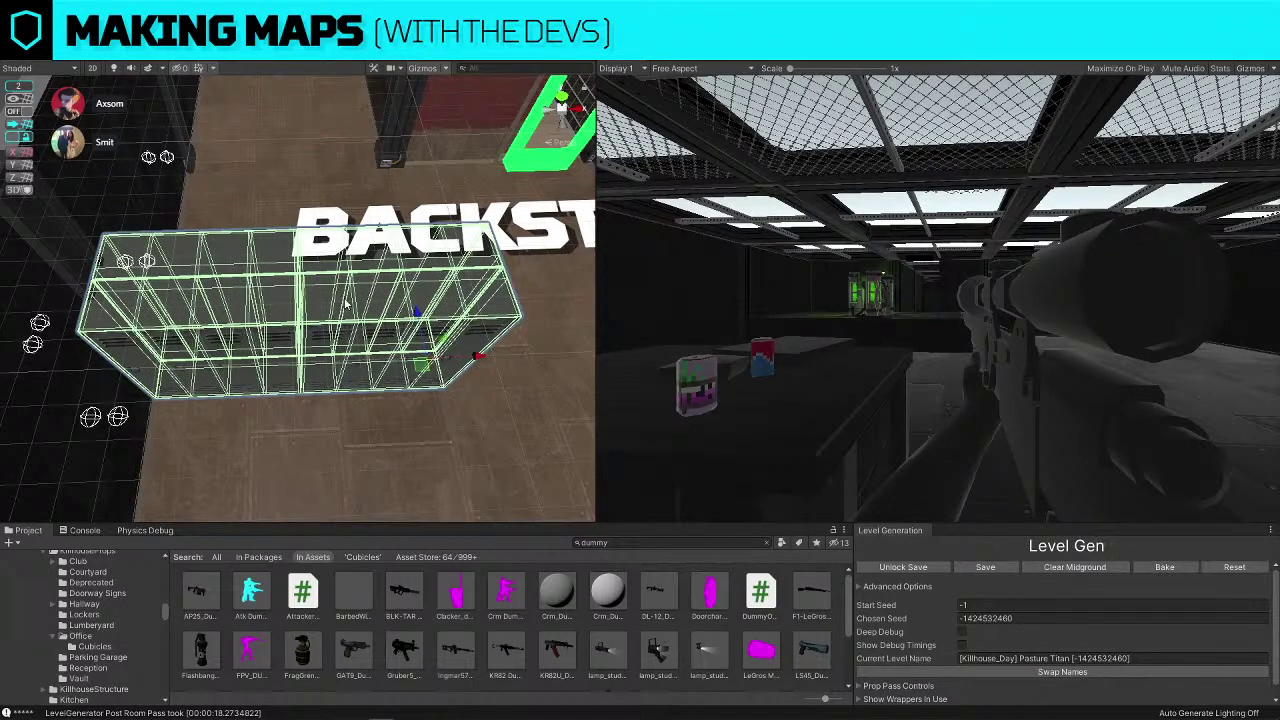
pyautogui.click(418, 398)
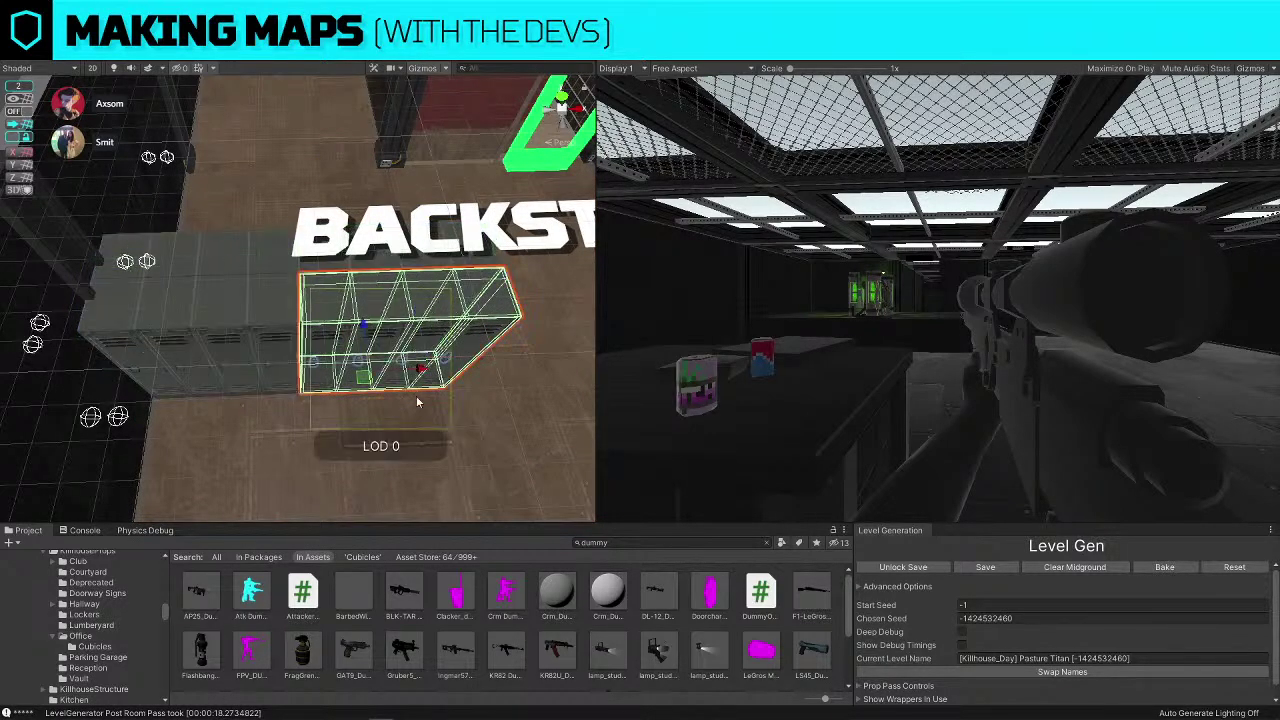
pyautogui.moveTo(424, 383); pyautogui.dragTo(560, 380)
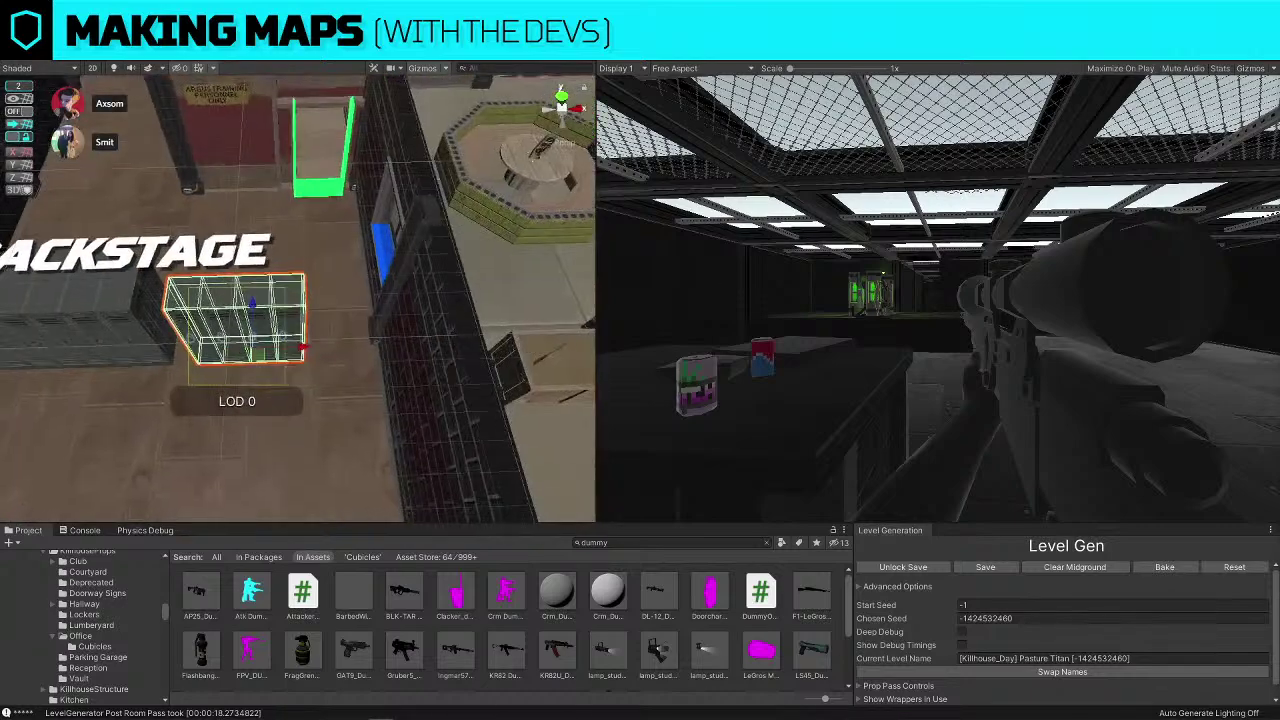
# Replace the detached four-locker unit with a single locker prefab from the Factory props
pyautogui.click(280, 298)
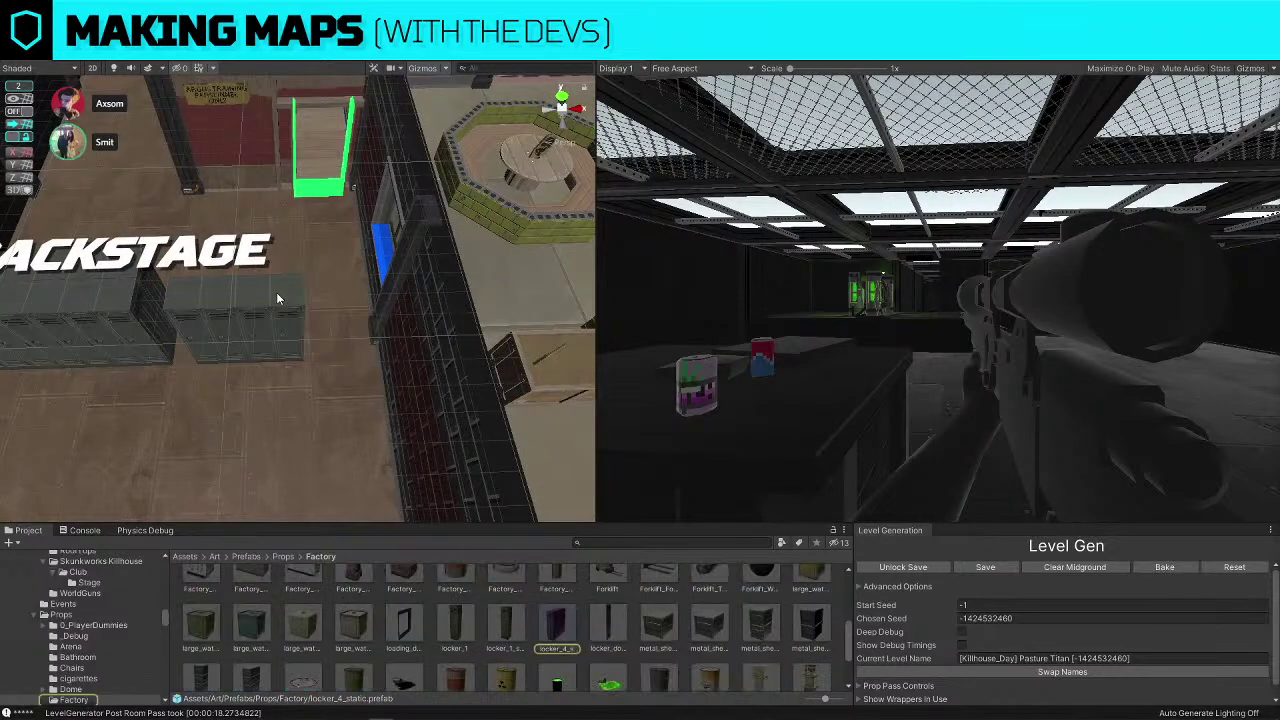
pyautogui.hotkey('ctrl', 'shift', 'r')
pyautogui.moveTo(509, 628); pyautogui.dragTo(449, 275)
pyautogui.click(634, 366)
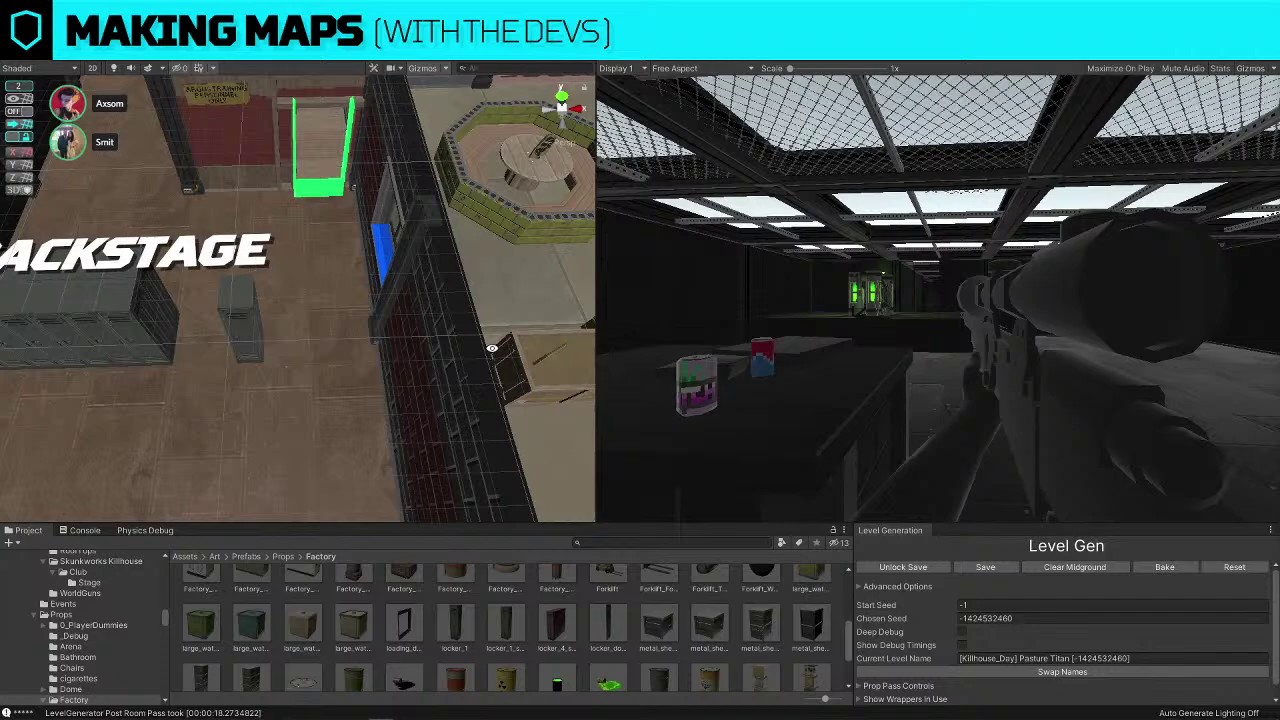
# Move the single locker flush against the end of the backstage locker row with grid snapping turned off
pyautogui.click(240, 323)
pyautogui.press('f')
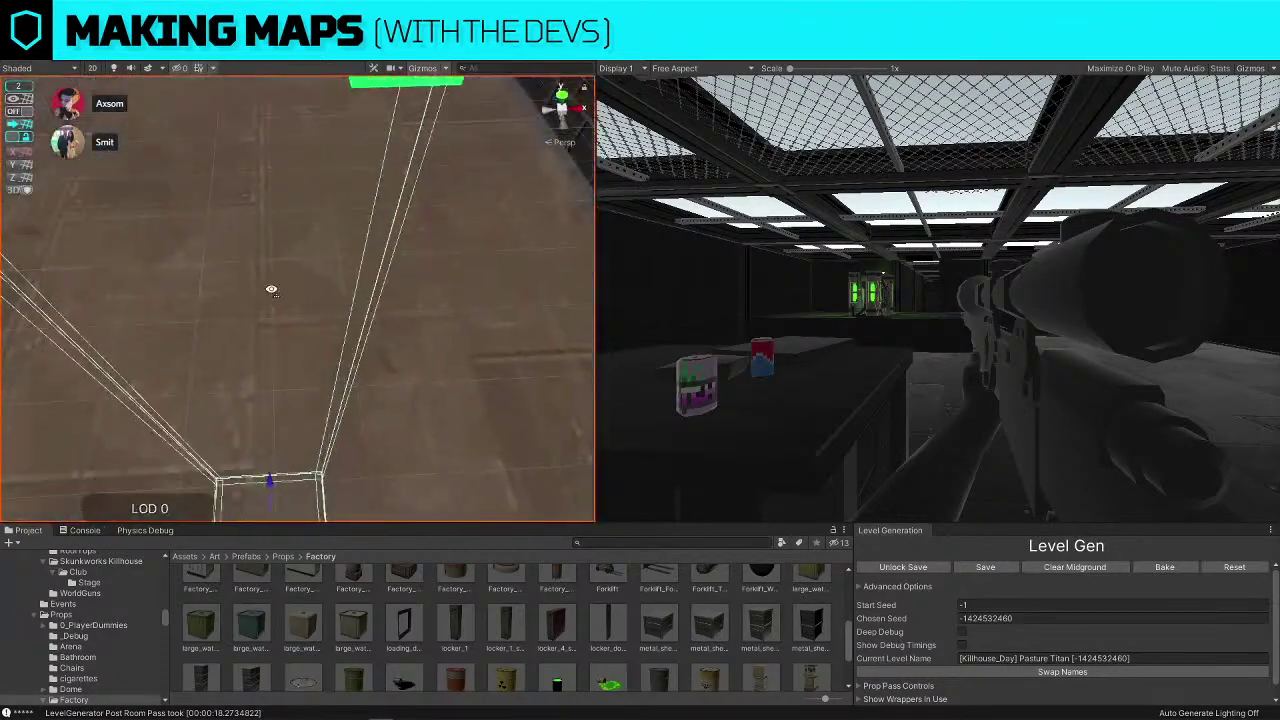
pyautogui.press('s')
pyautogui.moveTo(271, 289); pyautogui.dragTo(262, 252, button='right')
pyautogui.keyDown('alt'); pyautogui.moveTo(313, 241); pyautogui.dragTo(375, 275); pyautogui.keyUp('alt')
pyautogui.moveTo(472, 387); pyautogui.dragTo(345, 403)
pyautogui.click(22, 112)
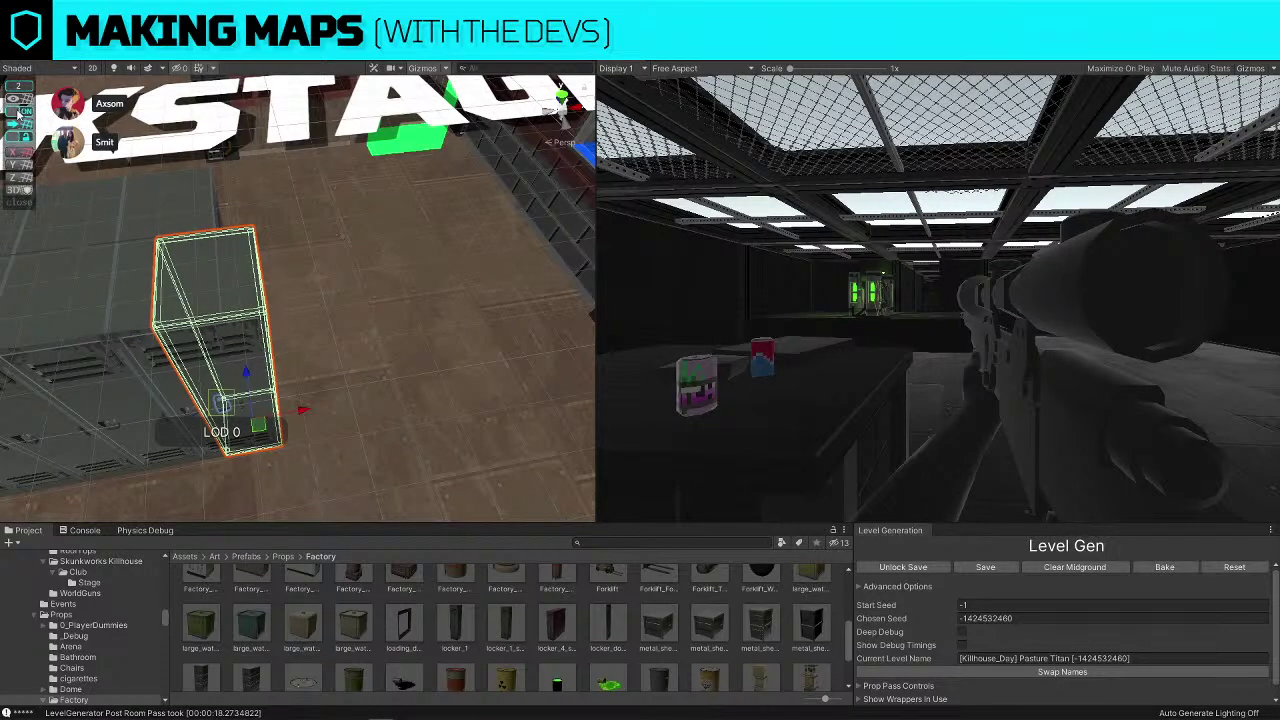
pyautogui.keyDown('alt'); pyautogui.moveTo(457, 323); pyautogui.dragTo(378, 446); pyautogui.keyUp('alt')
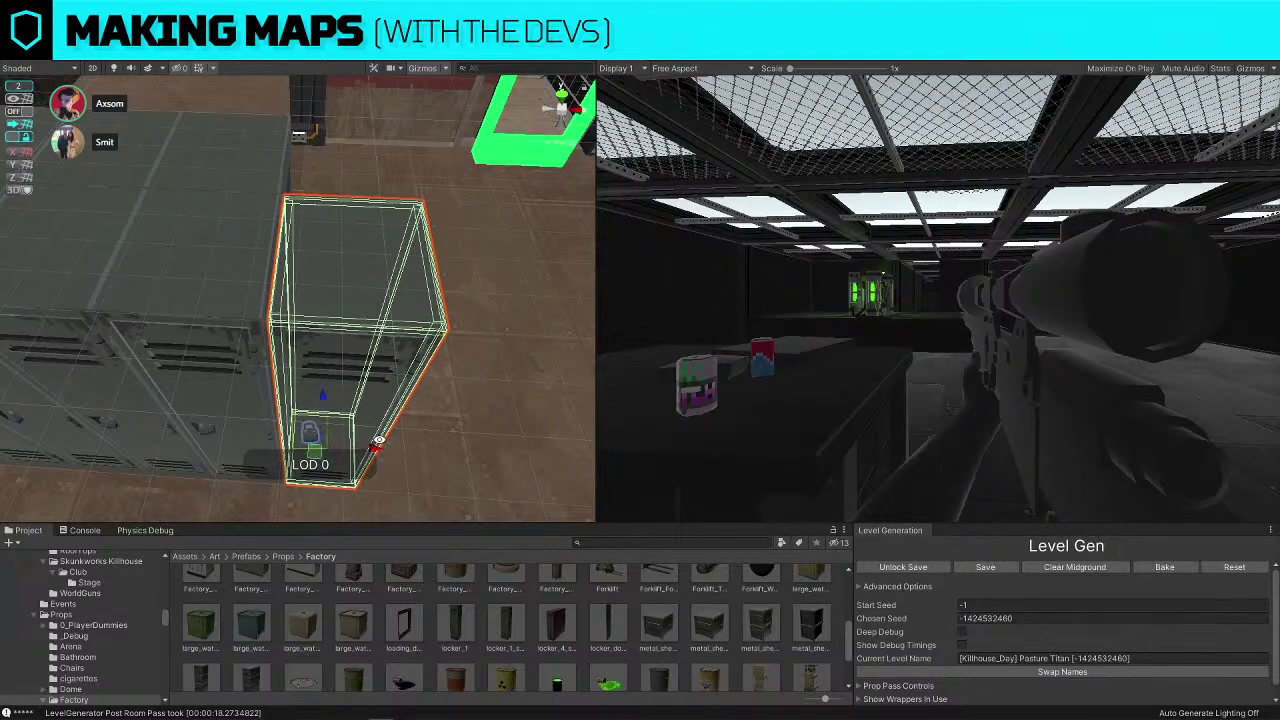
# Fill the other half of the row's end with a copy of the single locker, rotated and aligned behind the first
pyautogui.moveTo(457, 380); pyautogui.dragTo(321, 335, button='right')
pyautogui.keyDown('alt'); pyautogui.moveTo(321, 335); pyautogui.dragTo(258, 386); pyautogui.keyUp('alt')
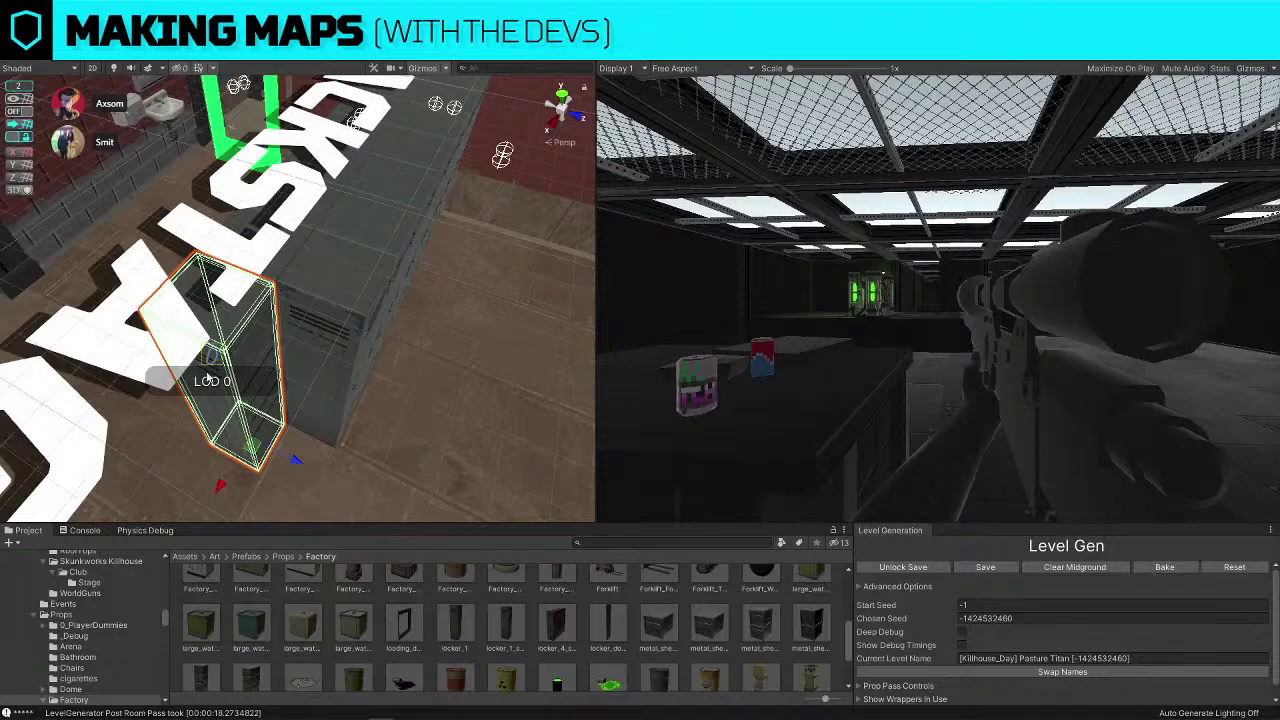
pyautogui.keyDown('alt'); pyautogui.moveTo(425, 363); pyautogui.dragTo(343, 405); pyautogui.keyUp('alt')
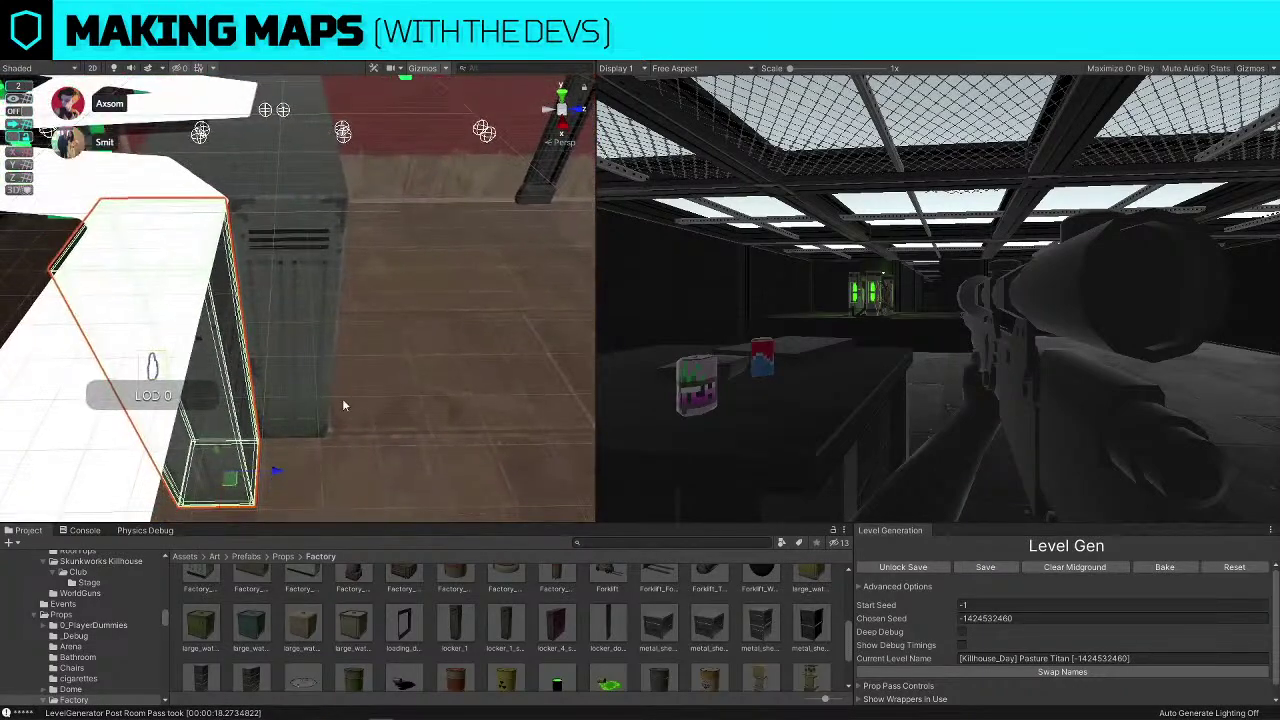
pyautogui.press('e')
pyautogui.keyDown('ctrl'); pyautogui.moveTo(284, 498); pyautogui.dragTo(701, 467); pyautogui.keyUp('ctrl')
pyautogui.press('w')
pyautogui.moveTo(279, 477); pyautogui.dragTo(342, 474)
pyautogui.moveTo(342, 478); pyautogui.dragTo(397, 248, button='right')
pyautogui.click(302, 238)
pyautogui.moveTo(302, 238); pyautogui.dragTo(490, 448, button='right')
# Find the attacker dummy again, place it backstage beside the extended locker row as a sightline test, and delete it
pyautogui.click(598, 544)
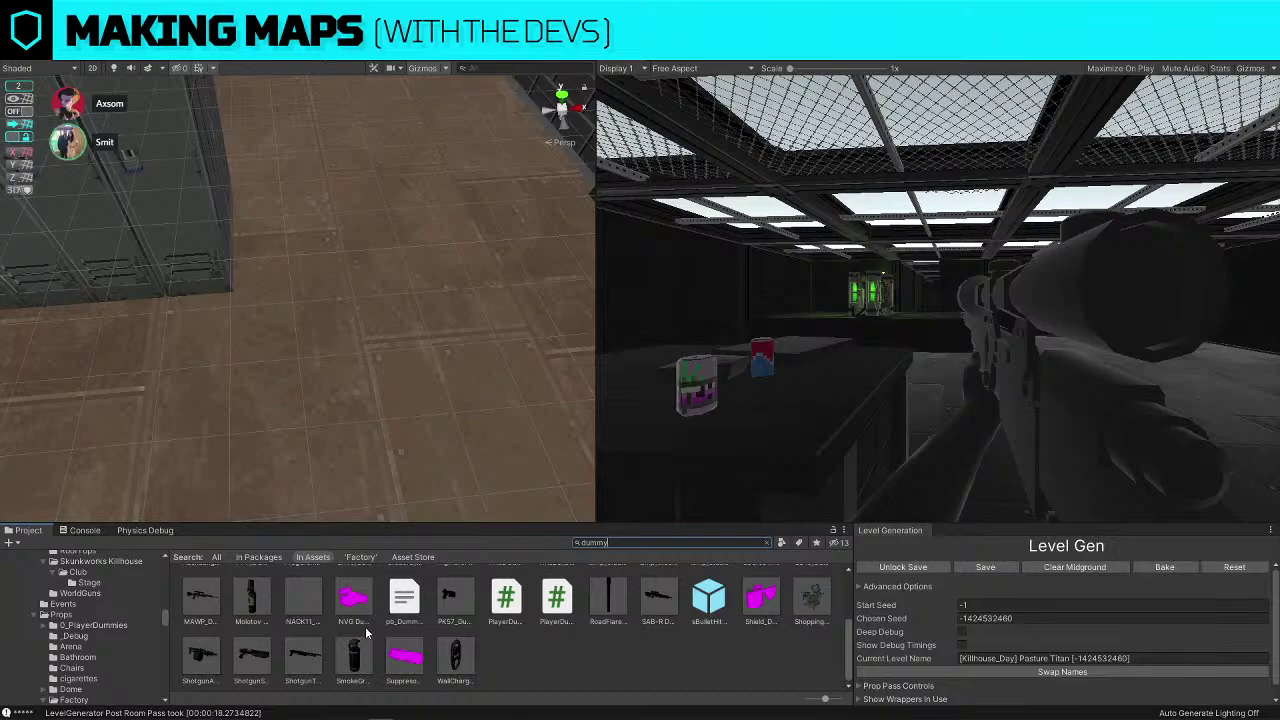
pyautogui.scroll(5, 360, 622)
pyautogui.moveTo(248, 600); pyautogui.dragTo(388, 446)
pyautogui.moveTo(391, 320); pyautogui.dragTo(354, 380, button='right')
pyautogui.press('w')
pyautogui.moveTo(299, 343); pyautogui.dragTo(200, 184)
pyautogui.press('Delete')
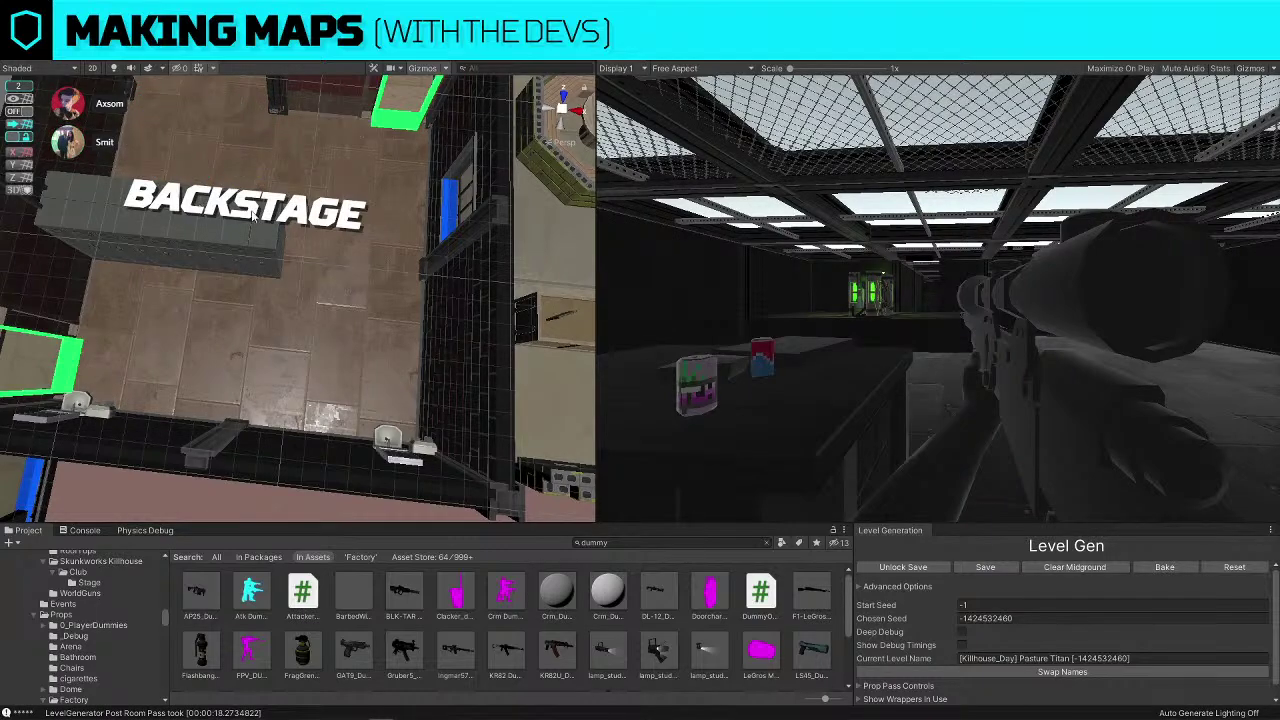
# Move the FPV dummy out to the end of the bar near the CLUB label
pyautogui.moveTo(312, 298); pyautogui.dragTo(310, 325, button='right')
pyautogui.press('w')
pyautogui.click(282, 315)
pyautogui.press('s')
pyautogui.moveTo(436, 308); pyautogui.dragTo(512, 353)
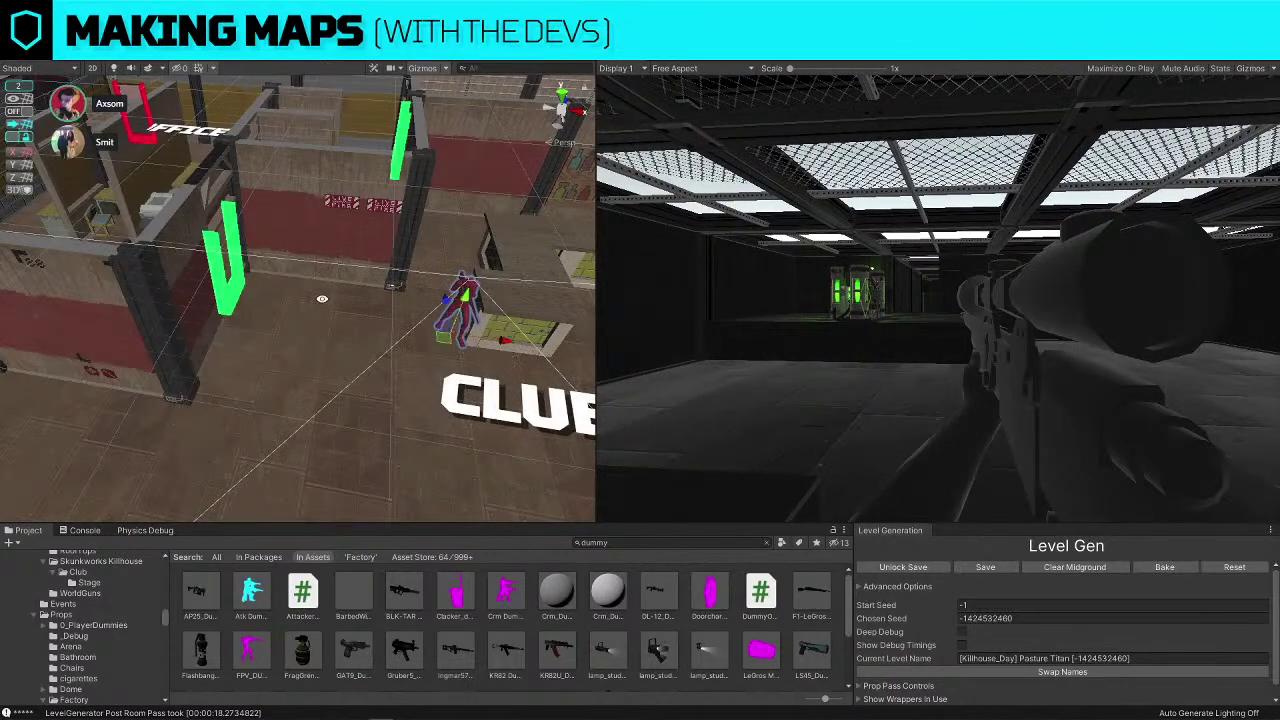
# Place another attacker dummy backstage and shift it across the floor beside the lockers
pyautogui.scroll(4, 320, 297)
pyautogui.moveTo(320, 297); pyautogui.dragTo(118, 422, button='right')
pyautogui.press('w')
pyautogui.moveTo(251, 592); pyautogui.dragTo(398, 420)
pyautogui.moveTo(398, 420); pyautogui.dragTo(431, 328, button='right')
pyautogui.press('s')
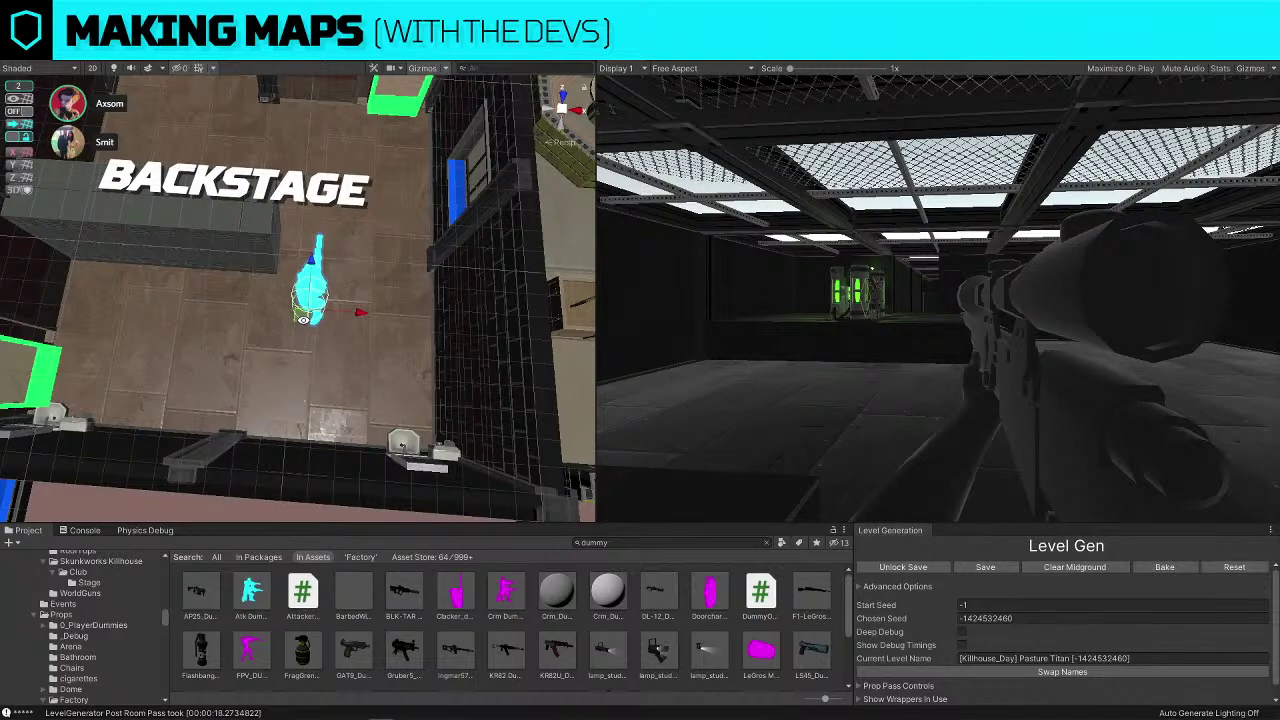
pyautogui.moveTo(303, 317); pyautogui.dragTo(225, 369)
# Delete the FPV dummy from the club
pyautogui.moveTo(225, 369); pyautogui.dragTo(1235, 286, button='right')
pyautogui.press('w')
pyautogui.press('s')
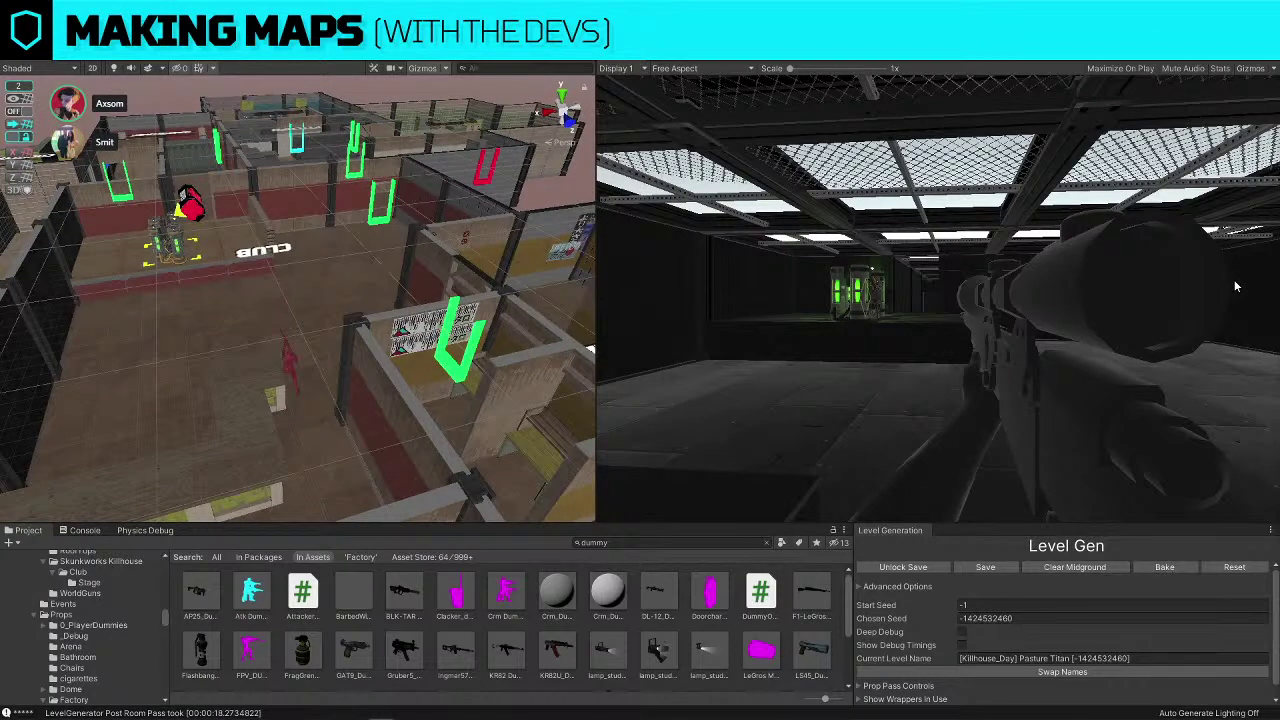
pyautogui.click(294, 369)
pyautogui.click(290, 367)
pyautogui.press('Delete')
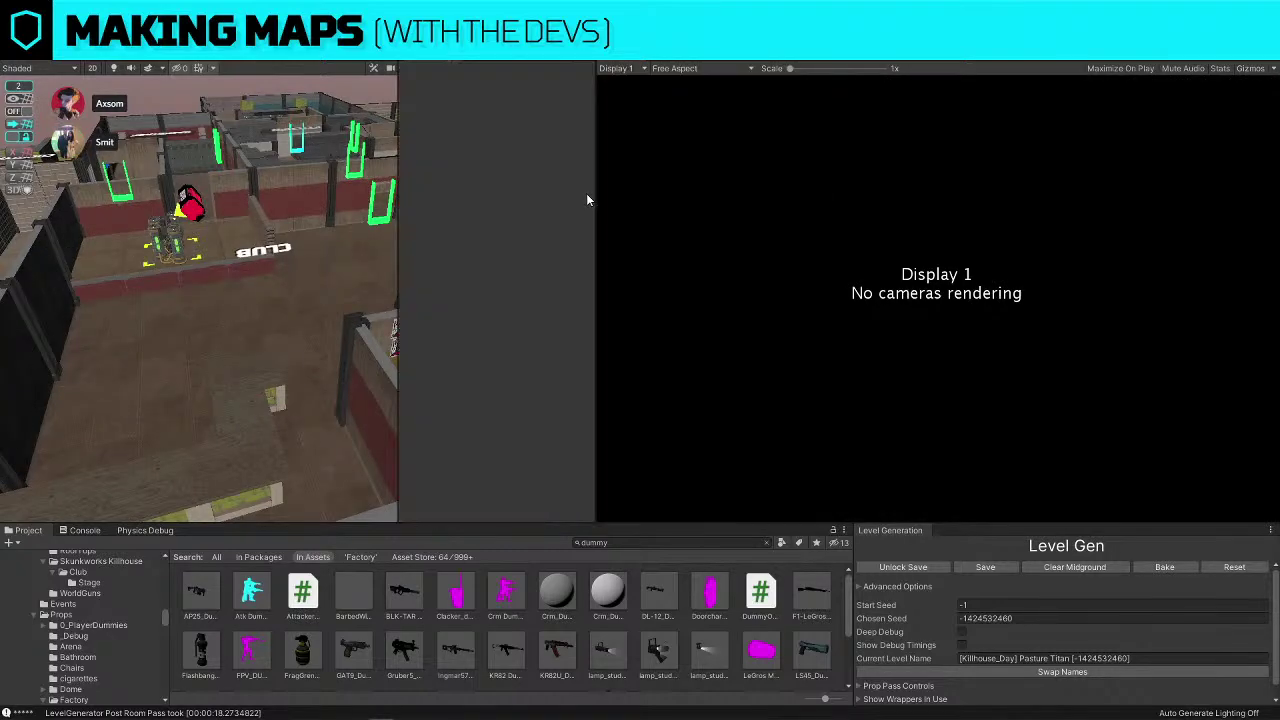
# Dock the Game view alongside the Scene view, bring the Scene view forward and widen it across most of the editor
pyautogui.moveTo(586, 193); pyautogui.dragTo(397, 193)
pyautogui.moveTo(617, 60); pyautogui.dragTo(182, 72)
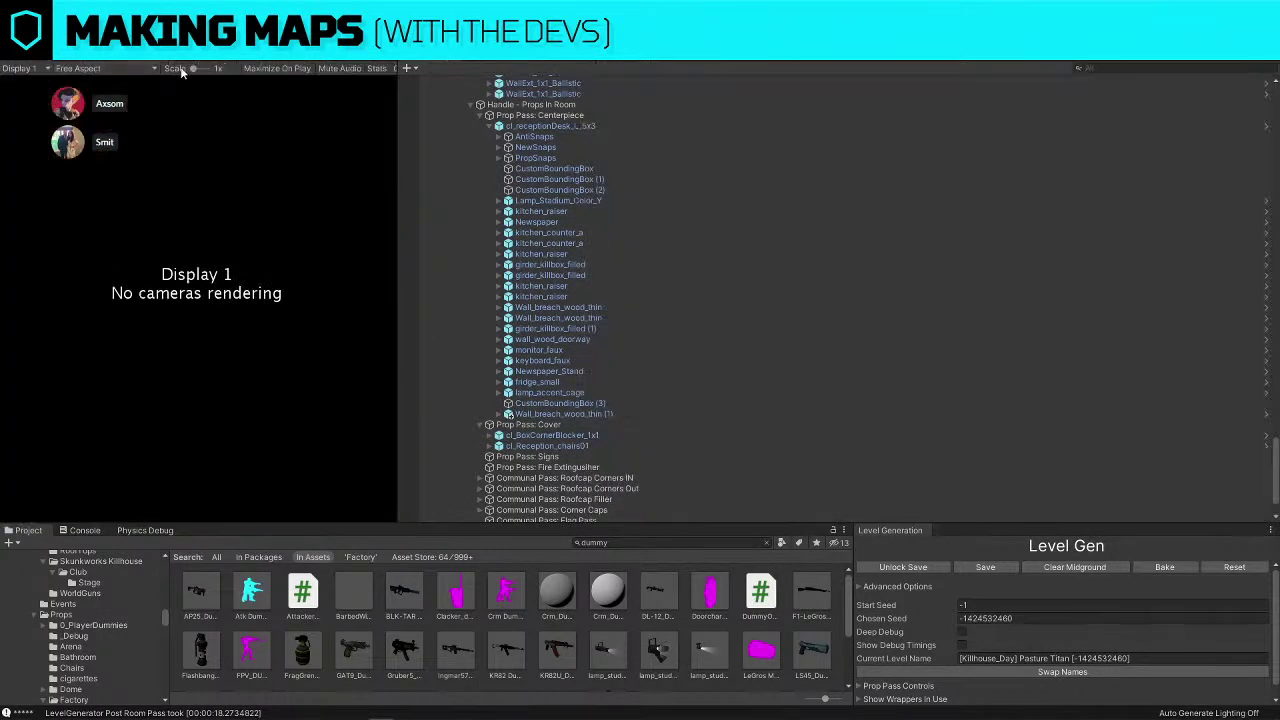
pyautogui.click(17, 56)
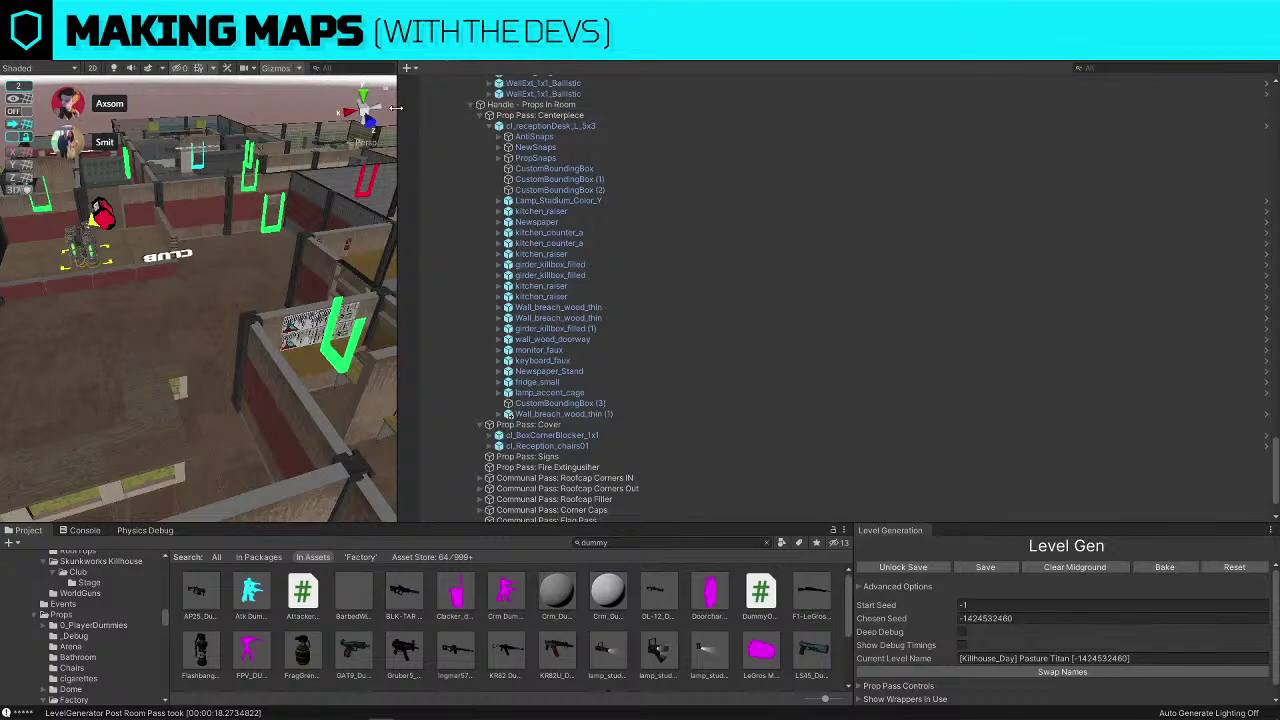
pyautogui.moveTo(398, 108); pyautogui.dragTo(1055, 214)
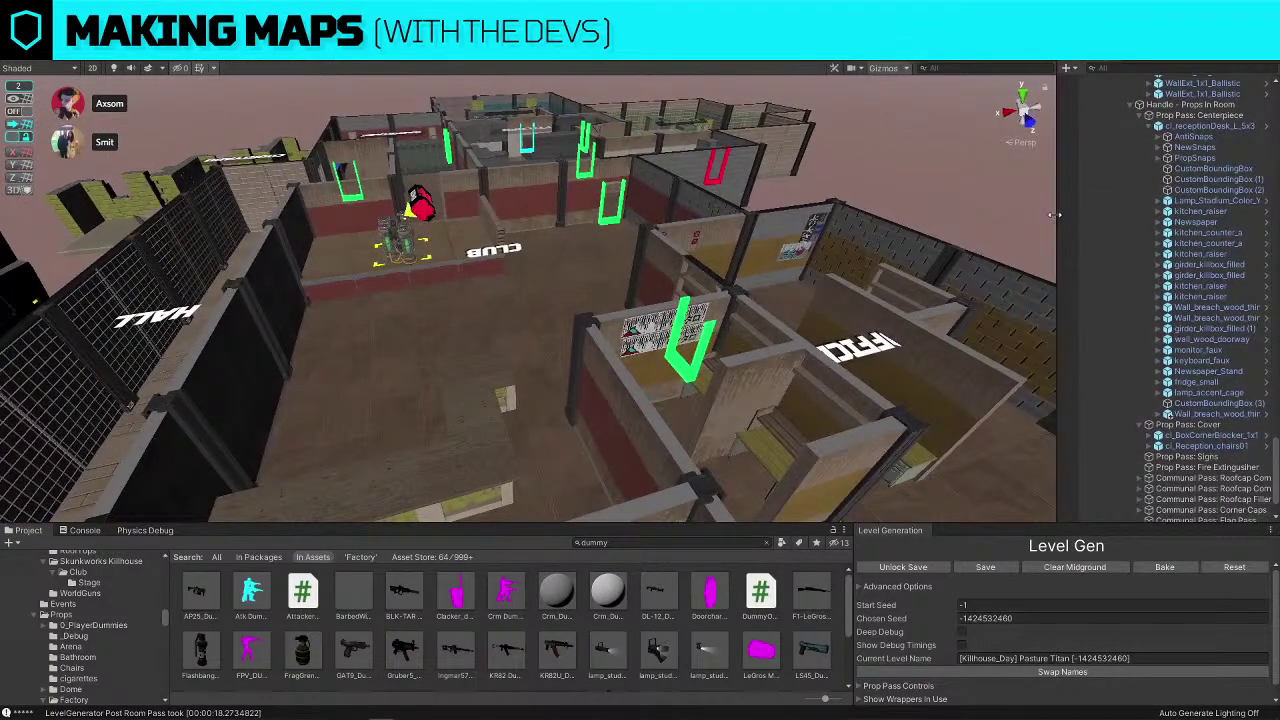
# Try to move the RECEPTION room label behind the reception counter, and undo the move
pyautogui.press('s')
pyautogui.moveTo(652, 357); pyautogui.dragTo(589, 375, button='right')
pyautogui.moveTo(886, 336); pyautogui.dragTo(718, 297, button='right')
pyautogui.press('w')
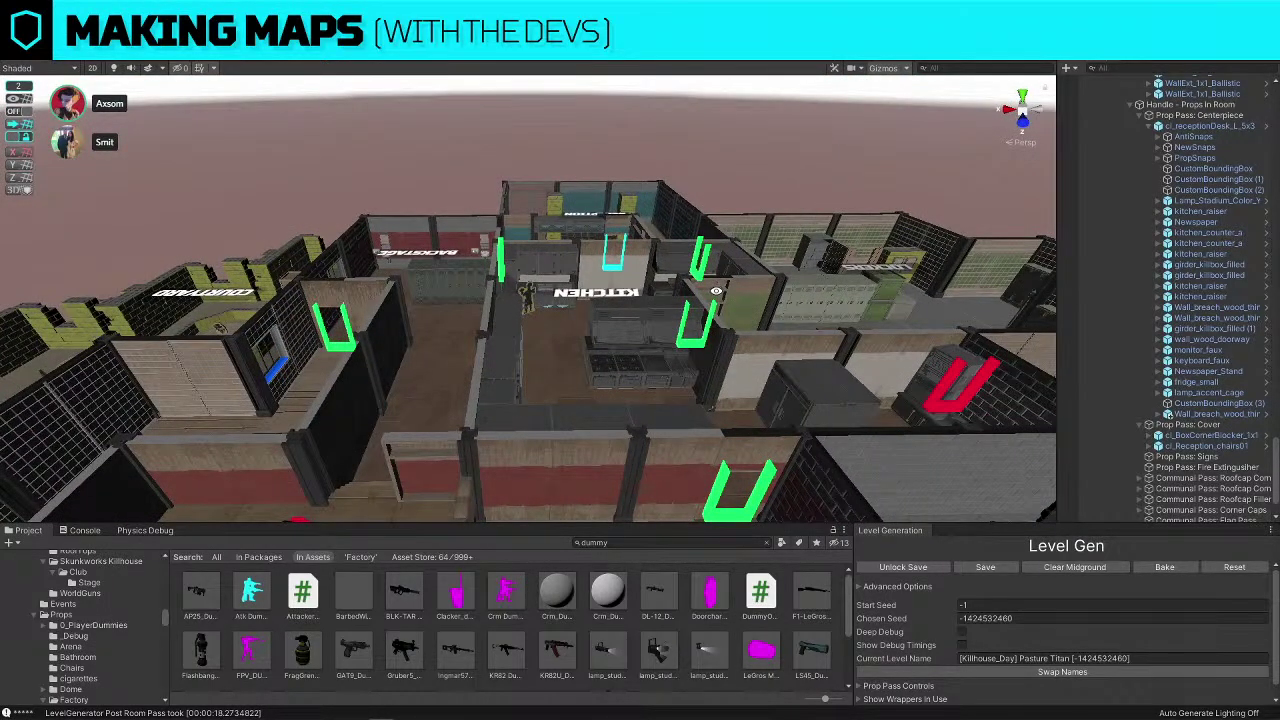
pyautogui.keyDown('alt'); pyautogui.moveTo(716, 291); pyautogui.dragTo(576, 293); pyautogui.keyUp('alt')
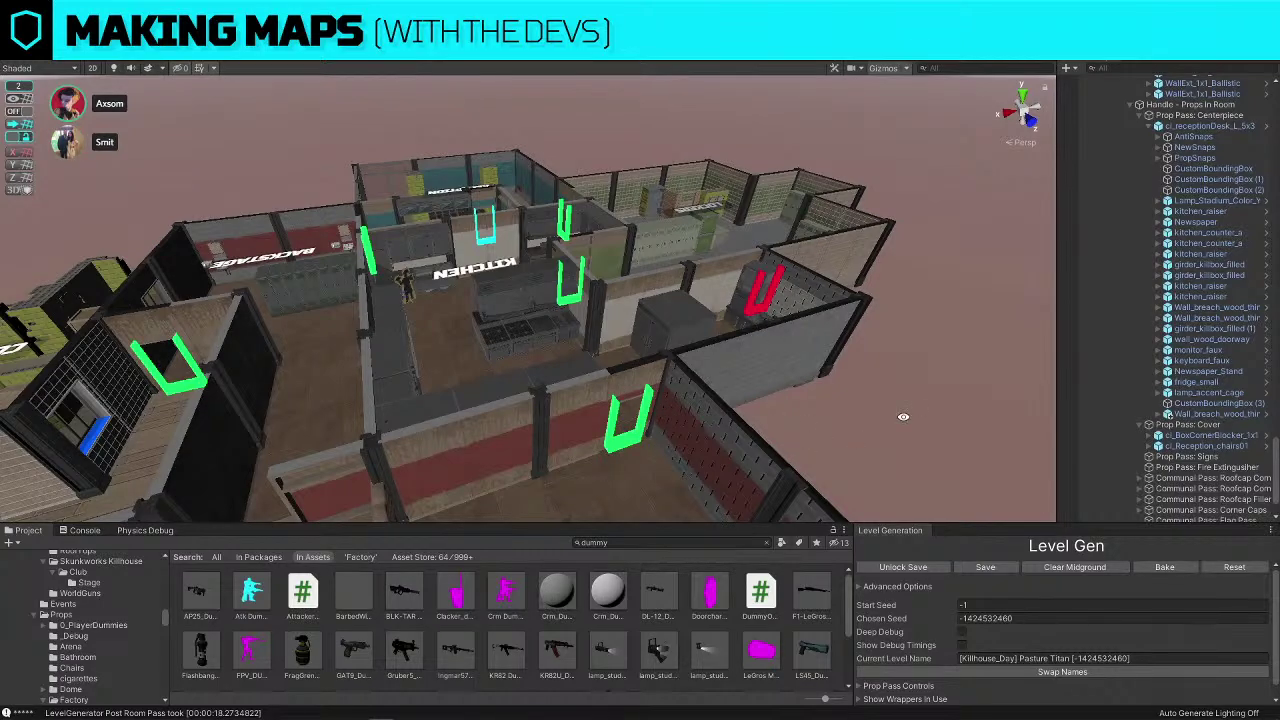
pyautogui.keyDown('alt'); pyautogui.moveTo(362, 186); pyautogui.dragTo(872, 311); pyautogui.keyUp('alt')
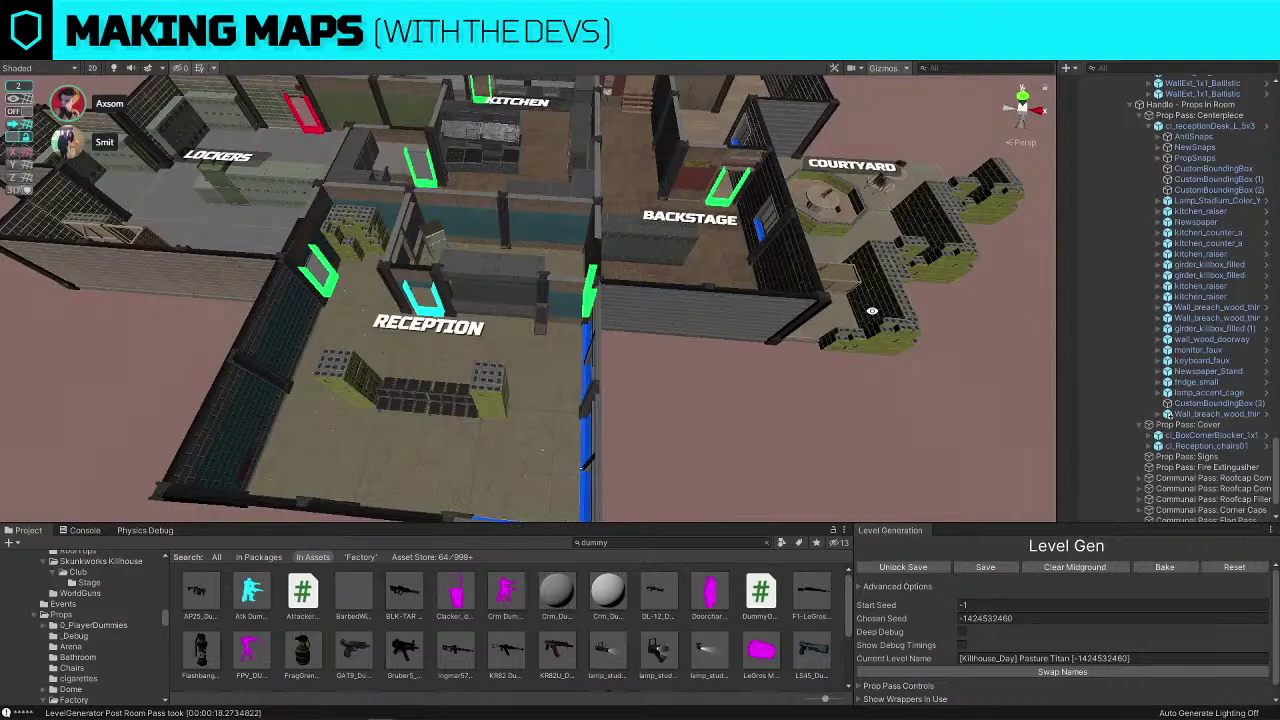
pyautogui.click(464, 332)
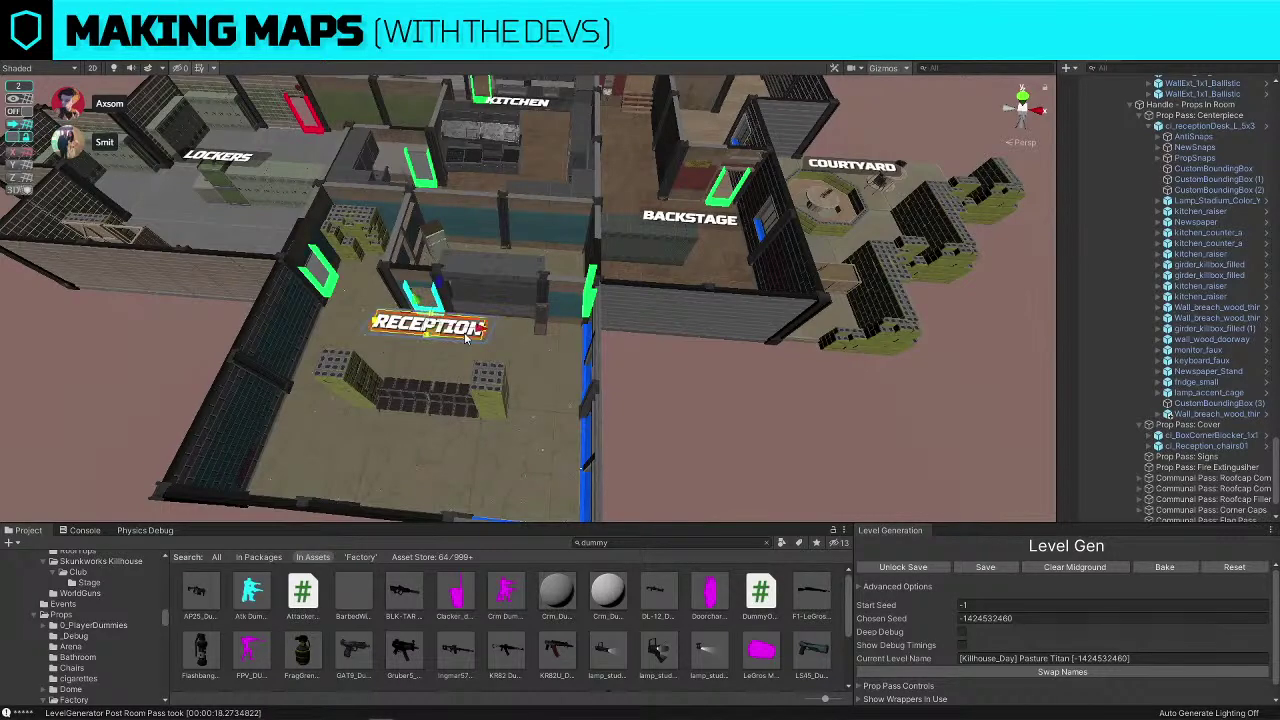
pyautogui.keyDown('alt'); pyautogui.moveTo(617, 218); pyautogui.dragTo(285, 192); pyautogui.keyUp('alt')
pyautogui.moveTo(556, 342); pyautogui.dragTo(658, 360)
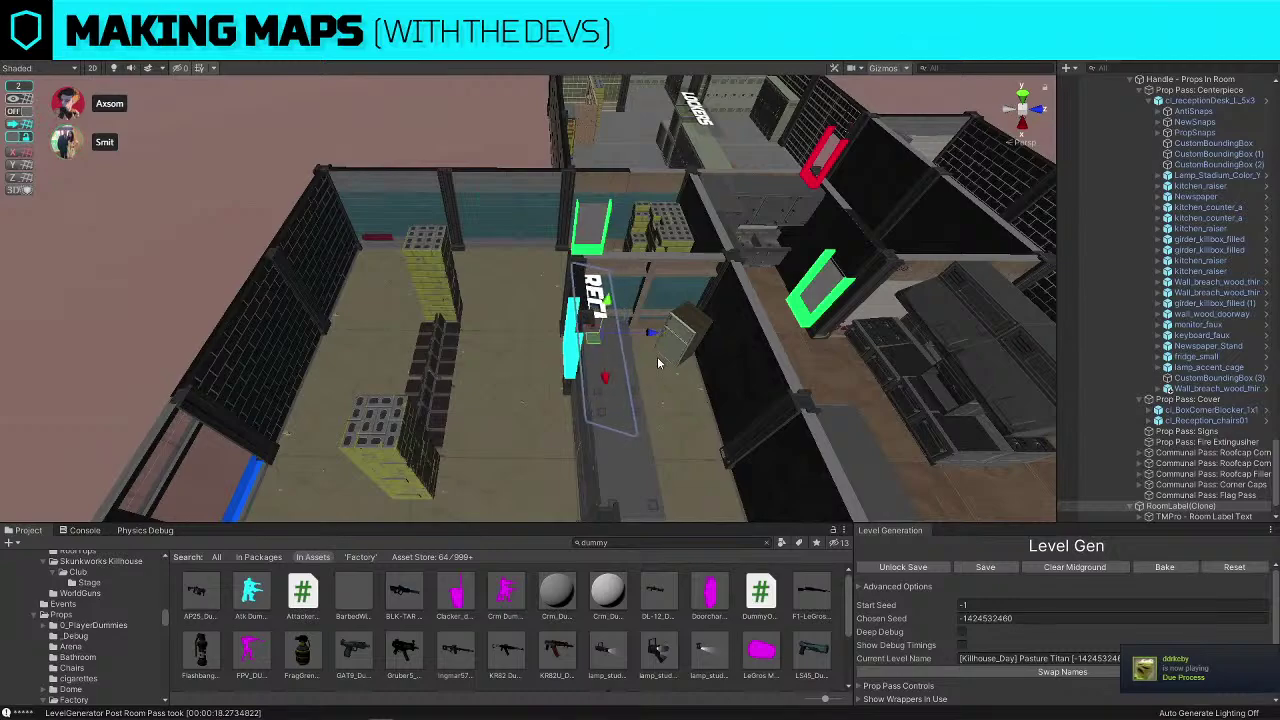
pyautogui.hotkey('ctrl', 'z')
# Relocate the red exterior doorway from the lockers' outer wall into the kitchen's outer wall, removing the wall segment there
pyautogui.keyDown('alt'); pyautogui.moveTo(336, 131); pyautogui.dragTo(754, 251); pyautogui.keyUp('alt')
pyautogui.keyDown('alt'); pyautogui.scroll(-8, 837, 211); pyautogui.keyUp('alt')
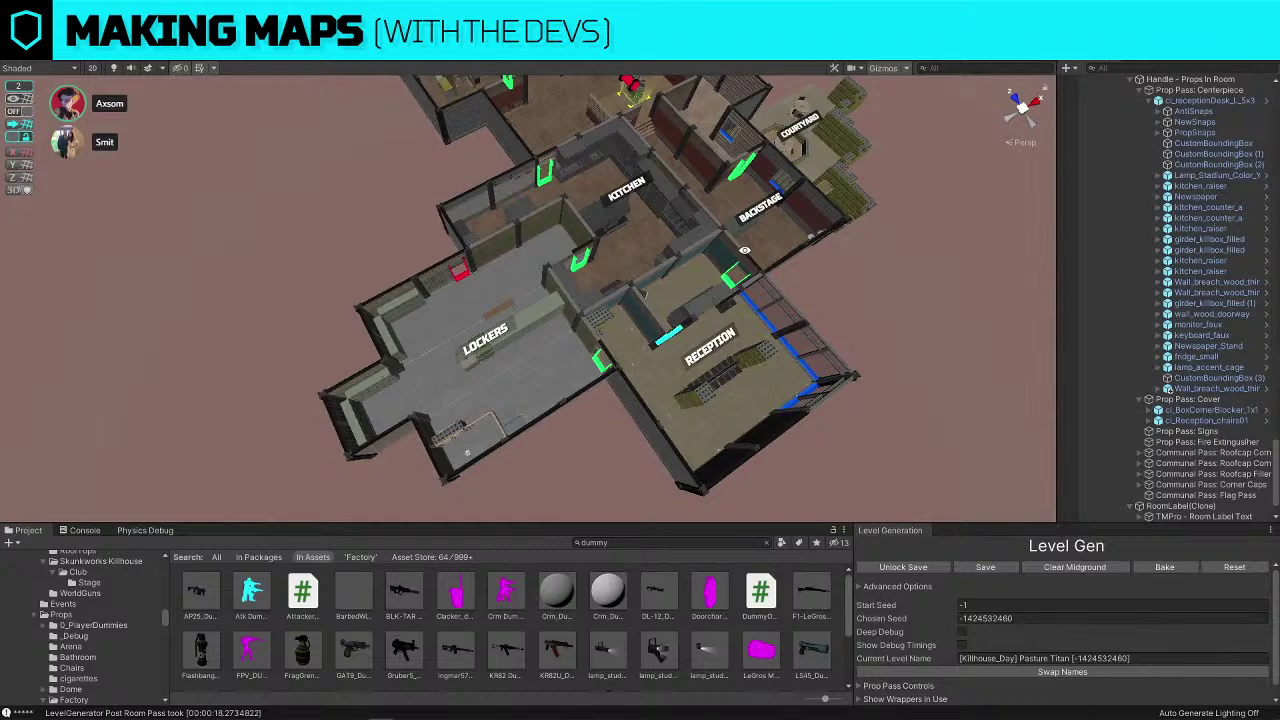
pyautogui.moveTo(680, 255); pyautogui.dragTo(576, 327, button='right')
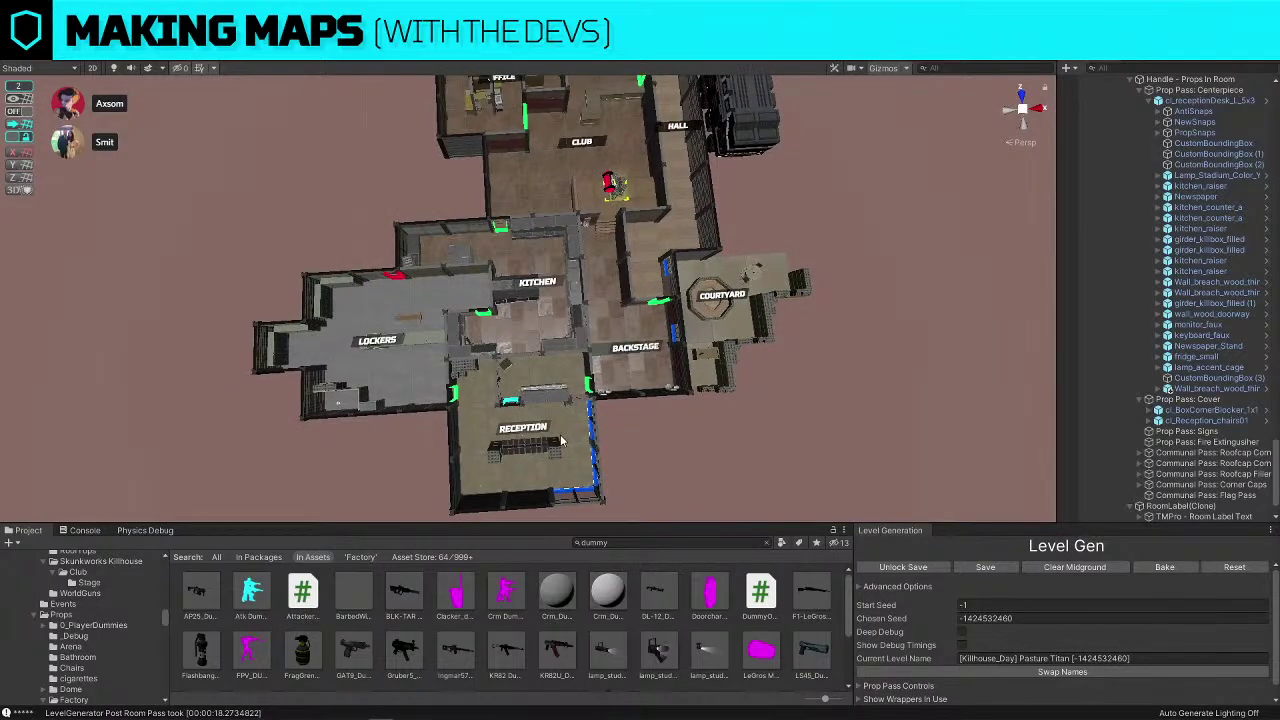
pyautogui.moveTo(614, 413); pyautogui.dragTo(621, 387, button='right')
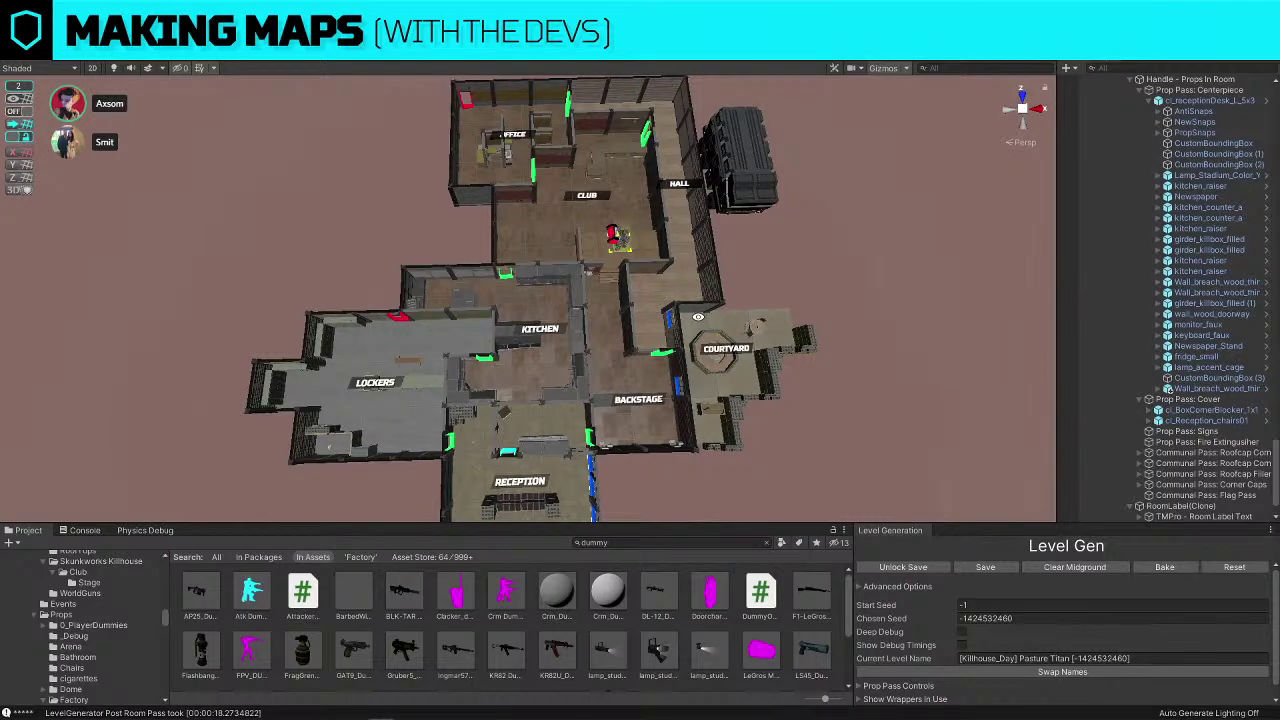
pyautogui.press('w')
pyautogui.moveTo(698, 317); pyautogui.dragTo(564, 301, button='right')
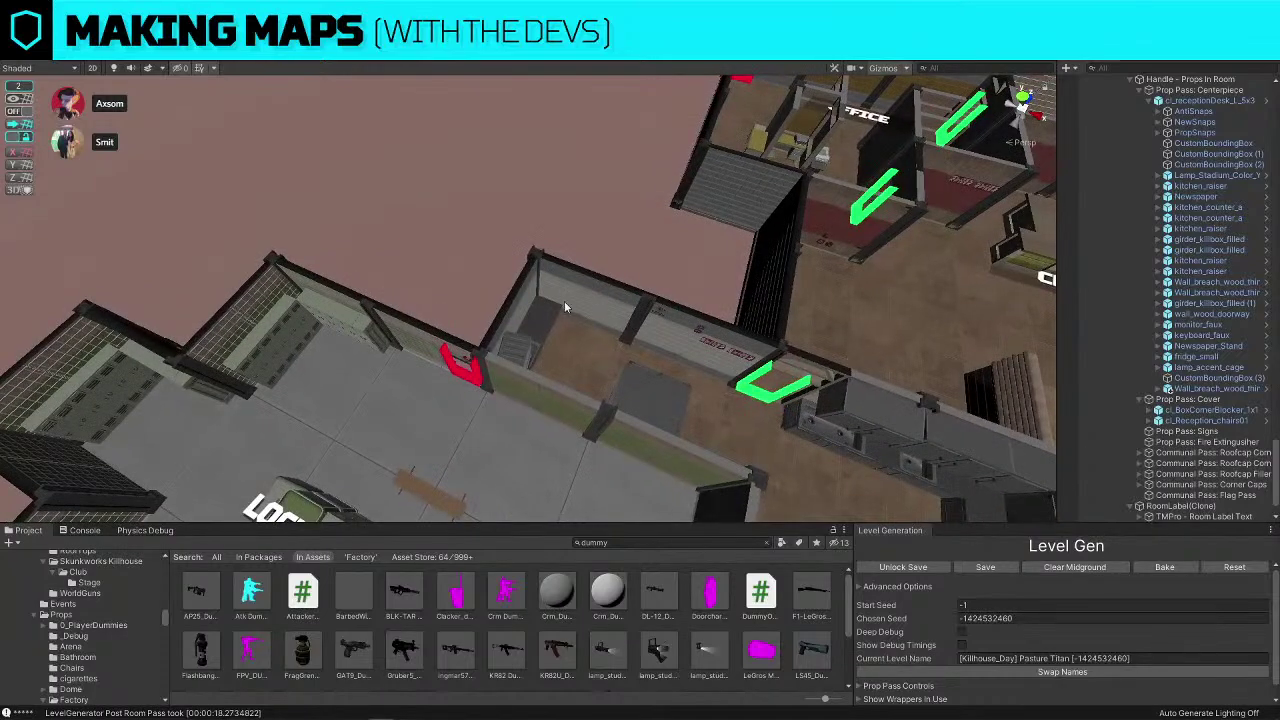
pyautogui.click(566, 302)
pyautogui.press('Delete')
pyautogui.click(457, 346)
pyautogui.press('Delete')
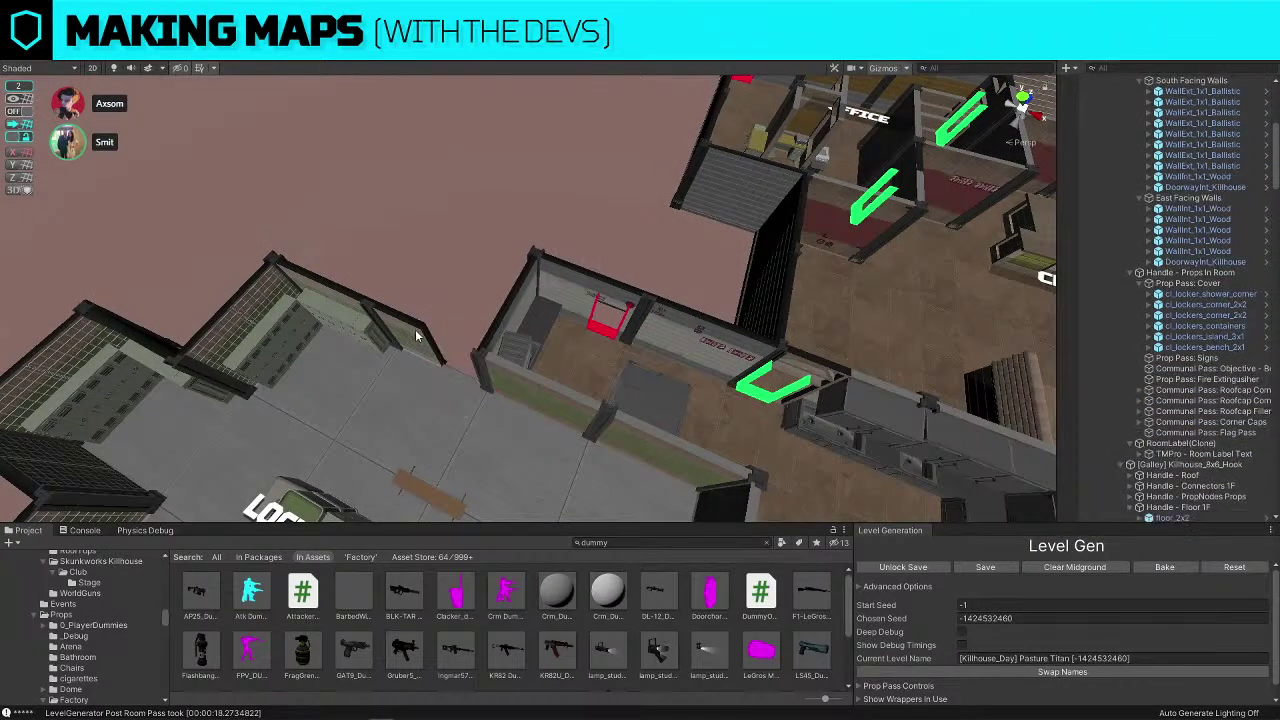
# Turn on snapping, duplicate the adjacent exterior wall segment and place the copy in the doorway gap of the lockers room
pyautogui.click(417, 336)
pyautogui.moveTo(417, 336); pyautogui.dragTo(465, 332, button='right')
pyautogui.click(10, 111)
pyautogui.moveTo(371, 271); pyautogui.dragTo(443, 366, button='right')
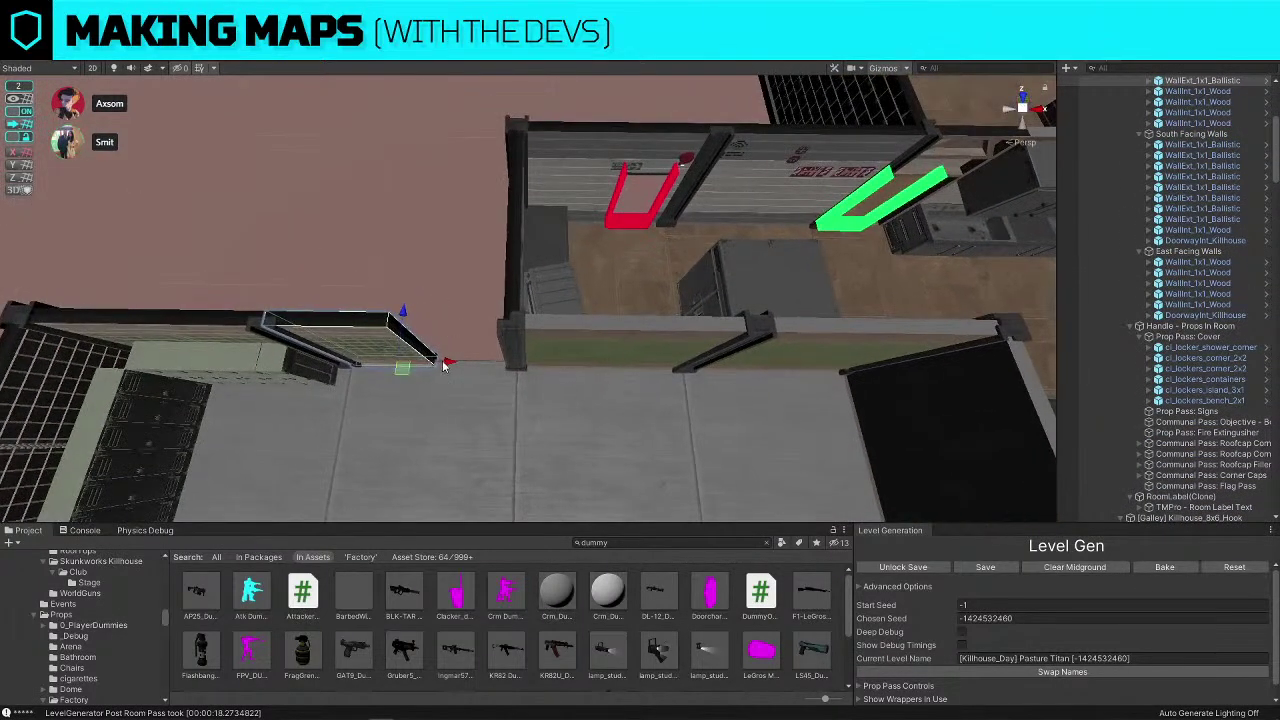
pyautogui.hotkey('ctrl', 'd')
pyautogui.moveTo(453, 363); pyautogui.dragTo(564, 365)
pyautogui.click(409, 204)
# Rotate the corner locker unit in the lockers' outermost alcove and move it back inside the mesh walls
pyautogui.press('s')
pyautogui.moveTo(409, 204); pyautogui.dragTo(506, 258, button='right')
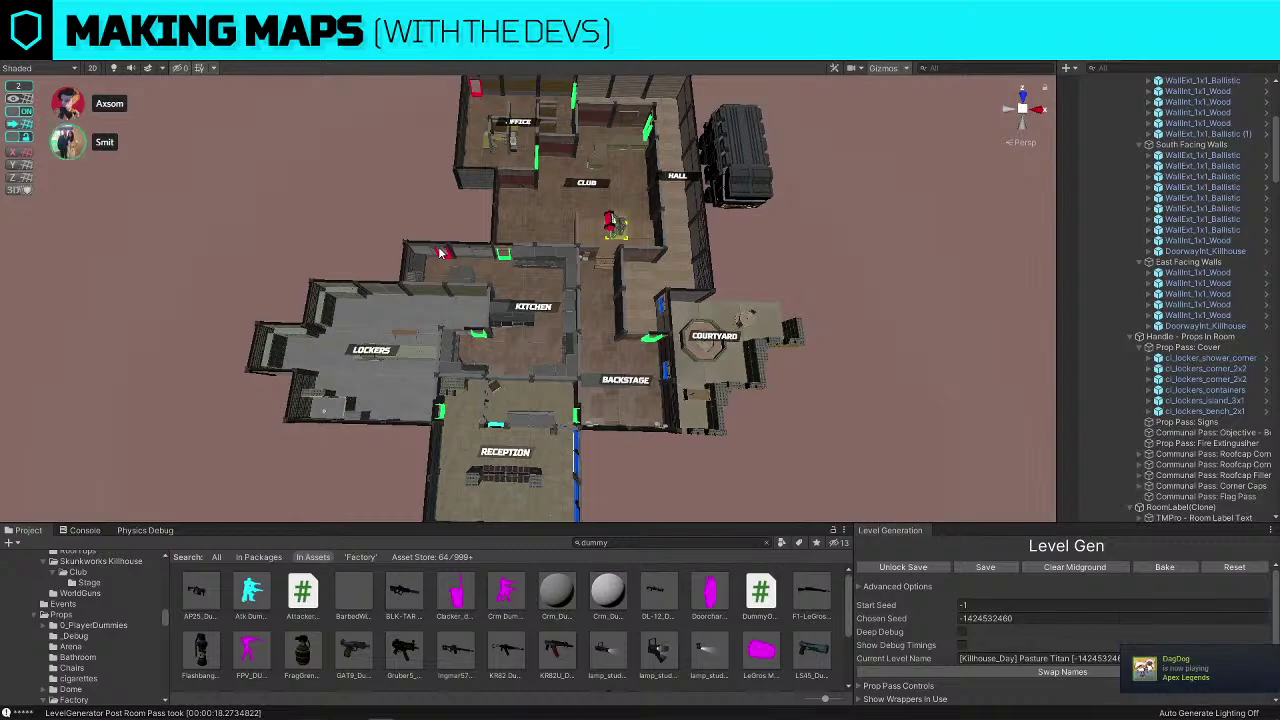
pyautogui.moveTo(440, 253); pyautogui.dragTo(448, 299, button='right')
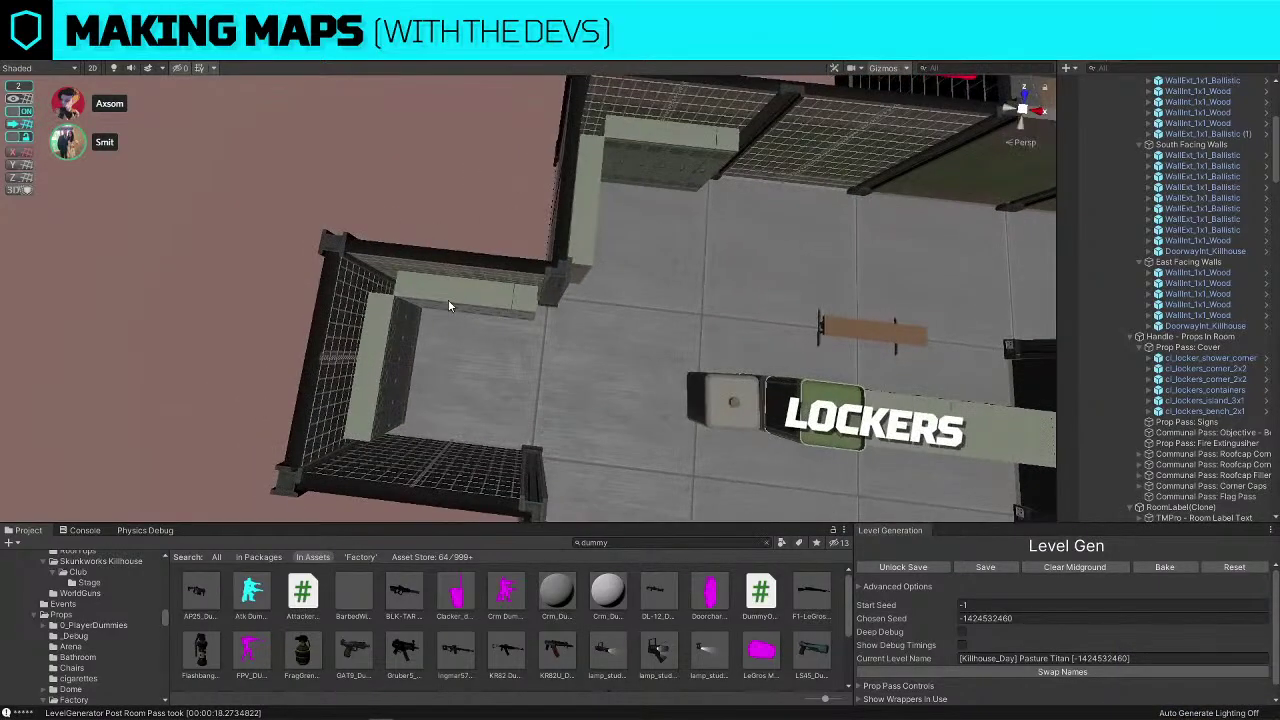
pyautogui.click(448, 299)
pyautogui.press('e')
pyautogui.keyDown('ctrl'); pyautogui.moveTo(445, 448); pyautogui.dragTo(613, 400); pyautogui.keyUp('ctrl')
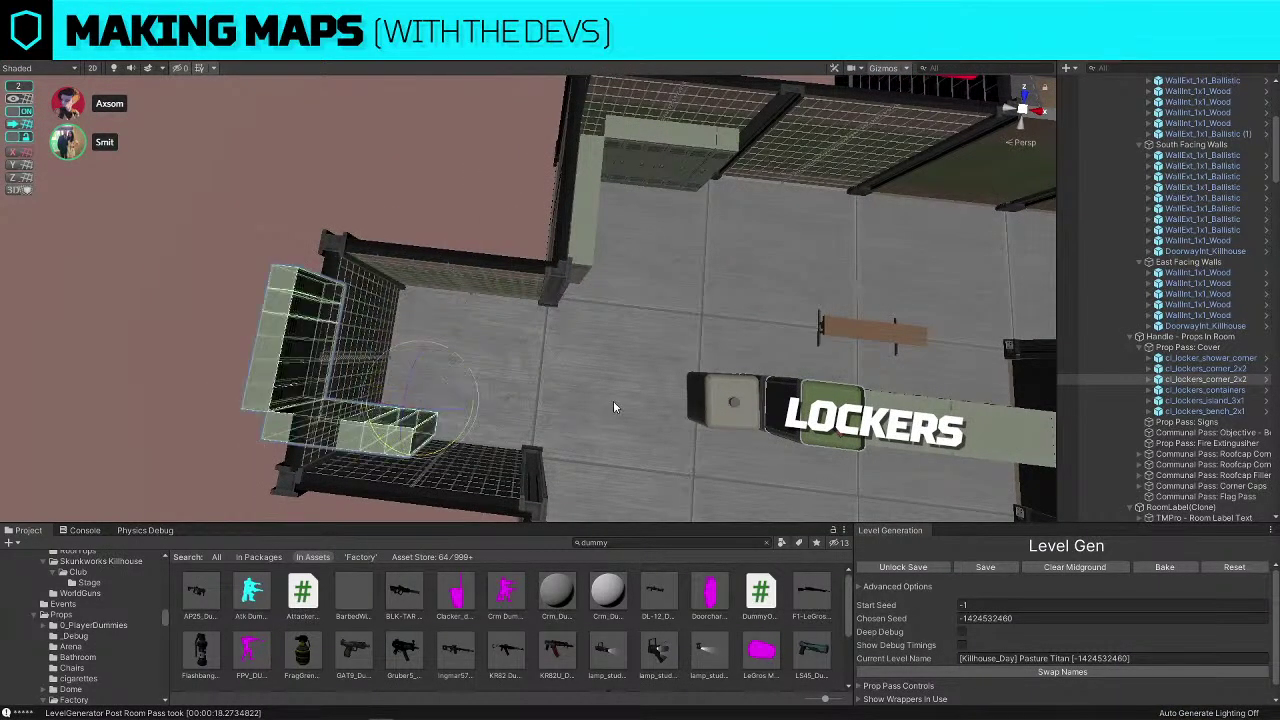
pyautogui.press('w')
pyautogui.moveTo(474, 409); pyautogui.dragTo(505, 402)
# Turn off snapping and nudge the rotated corner lockers closer to the alcove's mesh side wall
pyautogui.moveTo(647, 381); pyautogui.dragTo(350, 235, button='right')
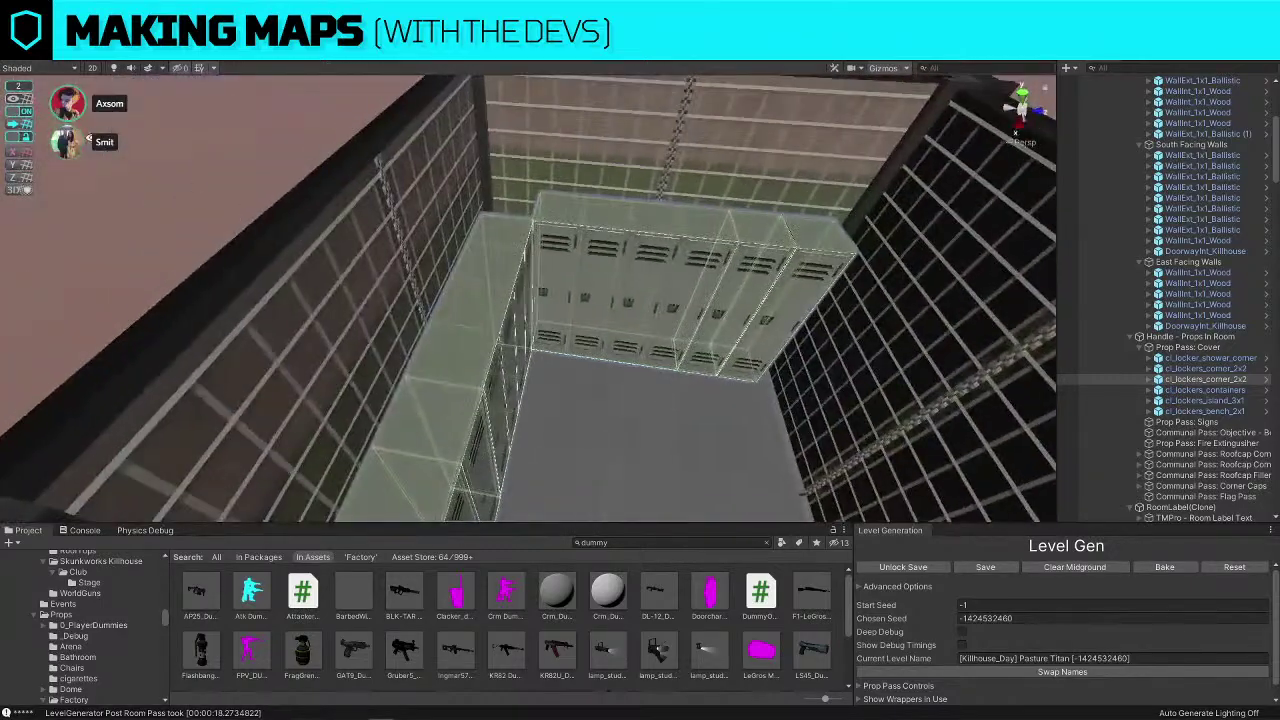
pyautogui.click(19, 112)
pyautogui.moveTo(380, 148); pyautogui.dragTo(496, 286, button='right')
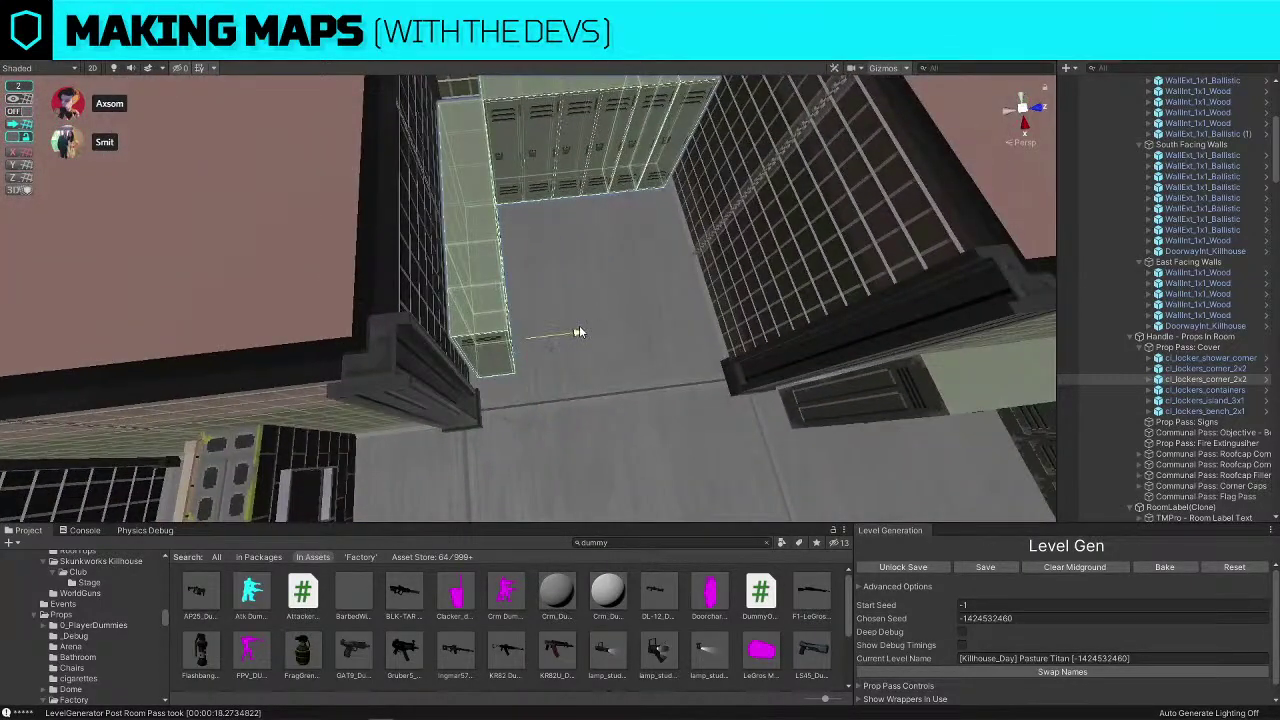
pyautogui.moveTo(580, 331); pyautogui.dragTo(569, 334)
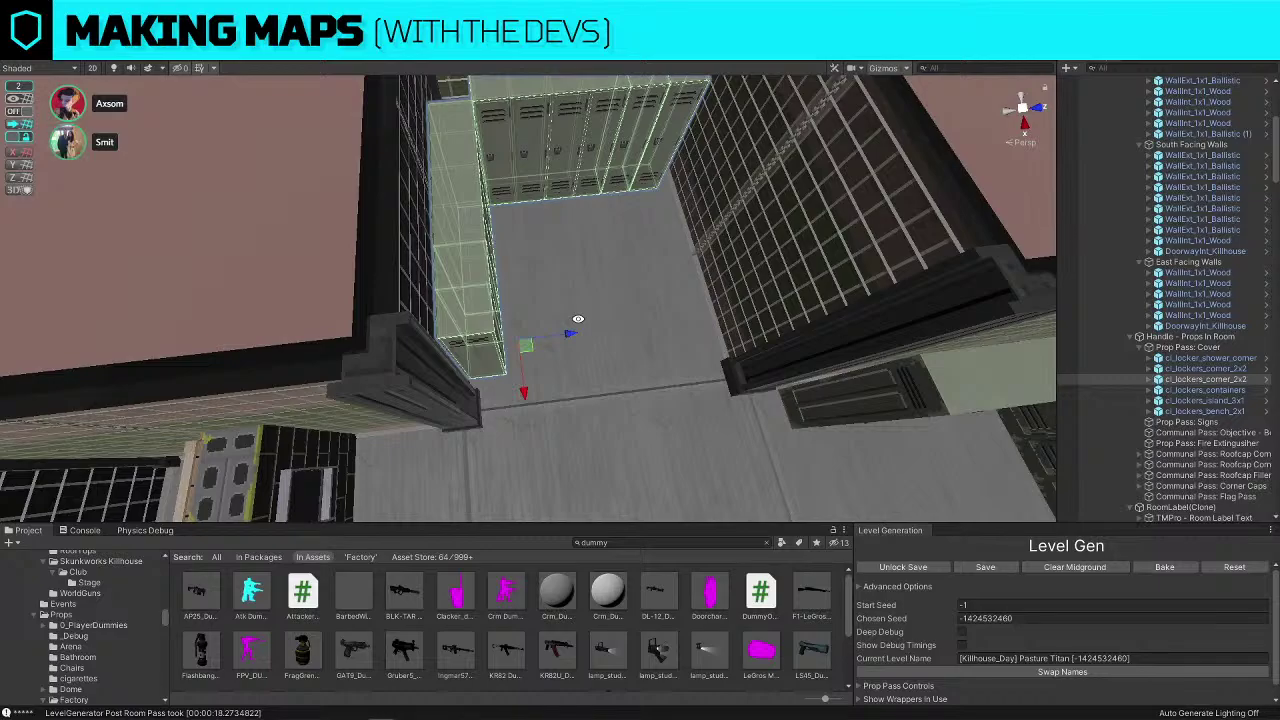
# Fill the kitchen's outer wall with a duplicated segment and return the red doorway to the lockers, deleting the extra wall there
pyautogui.moveTo(578, 319); pyautogui.dragTo(525, 217, button='right')
pyautogui.click(566, 218)
pyautogui.click(537, 213)
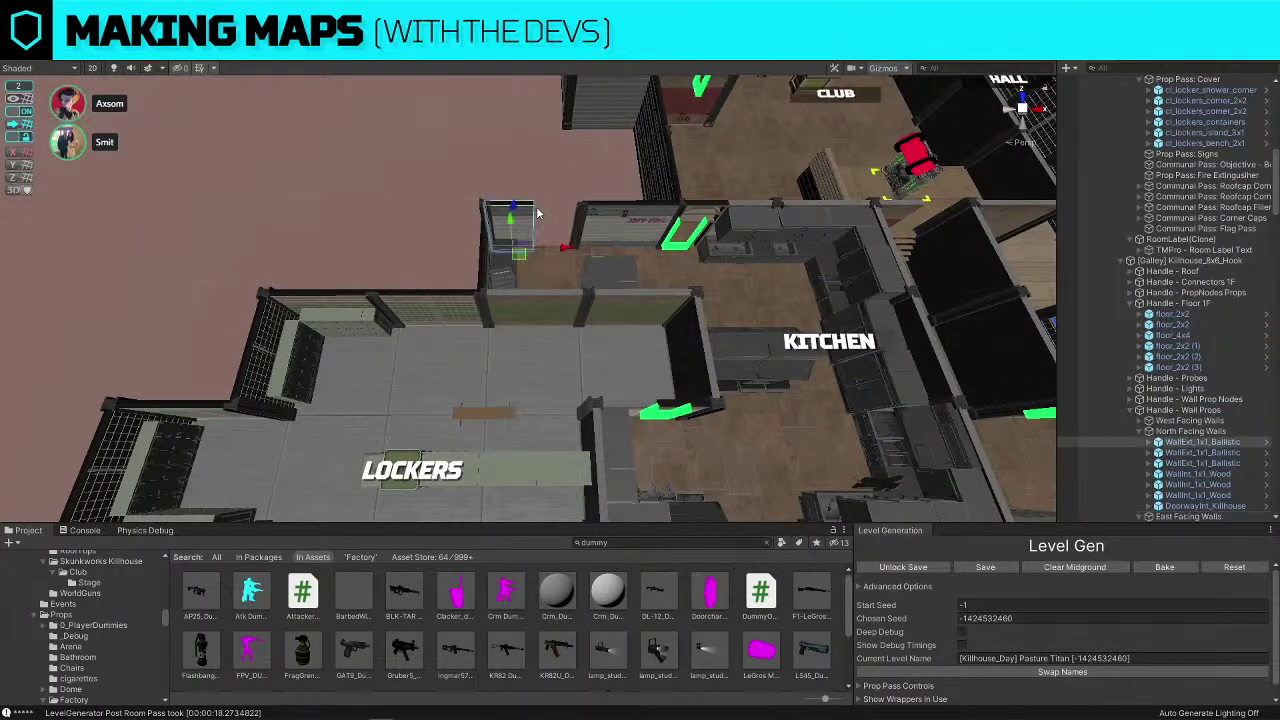
pyautogui.press('f')
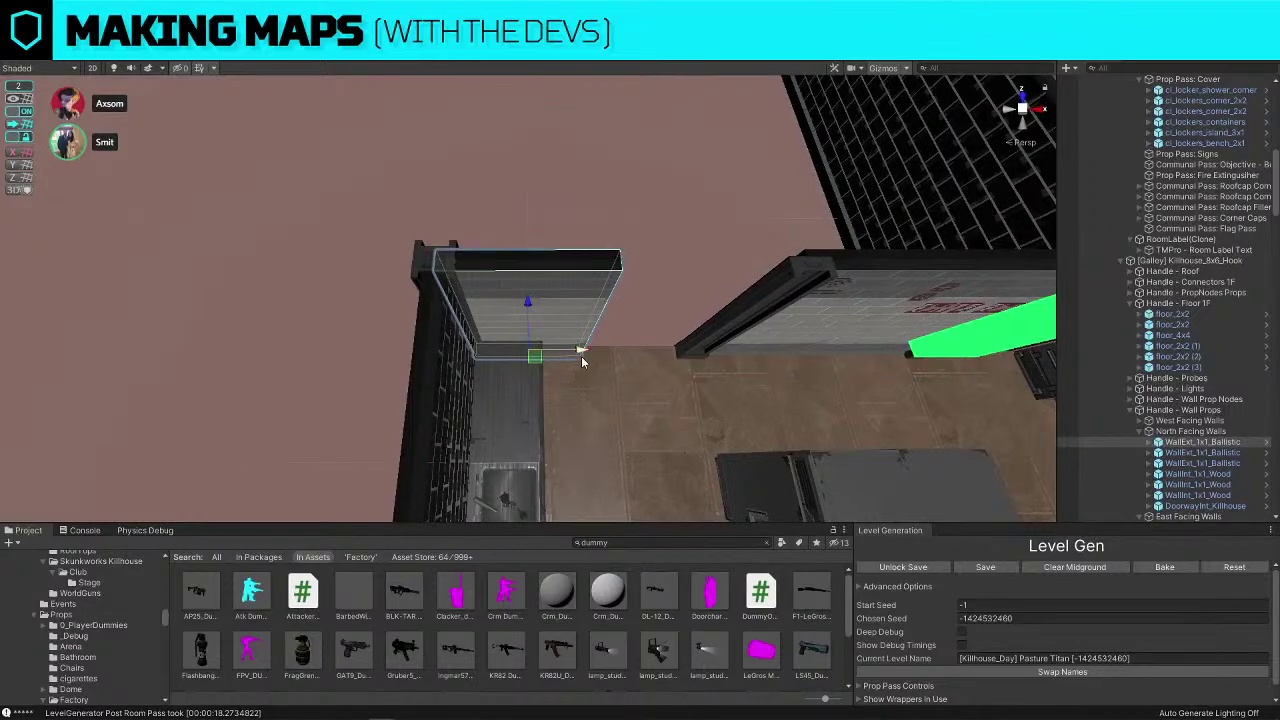
pyautogui.hotkey('ctrl', 'd')
pyautogui.moveTo(728, 366); pyautogui.dragTo(628, 292, button='right')
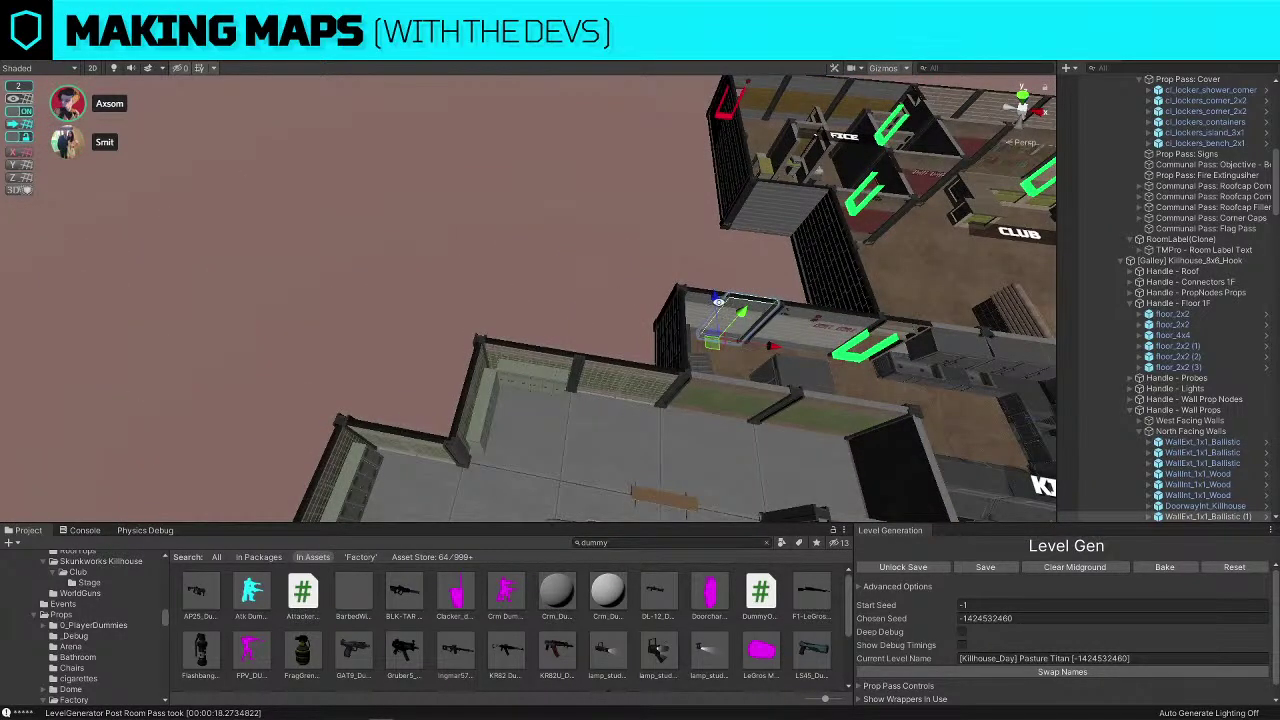
pyautogui.click(641, 389)
pyautogui.press('Delete')
pyautogui.moveTo(645, 273); pyautogui.dragTo(682, 264, button='right')
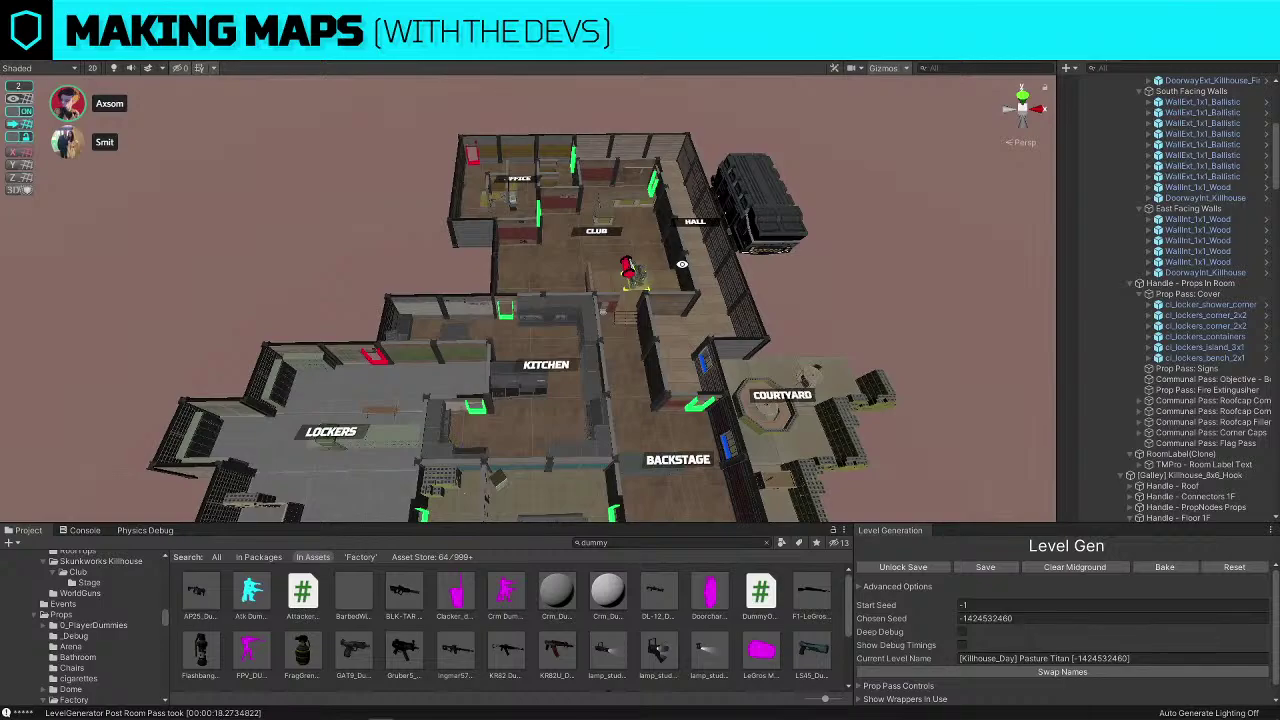
# Examine the level layout around the club, office, hall and bomb stage from several angles
pyautogui.press('s')
pyautogui.press('d')
pyautogui.moveTo(686, 263); pyautogui.dragTo(665, 306, button='right')
pyautogui.press('w')
pyautogui.press('w')
pyautogui.press('s')
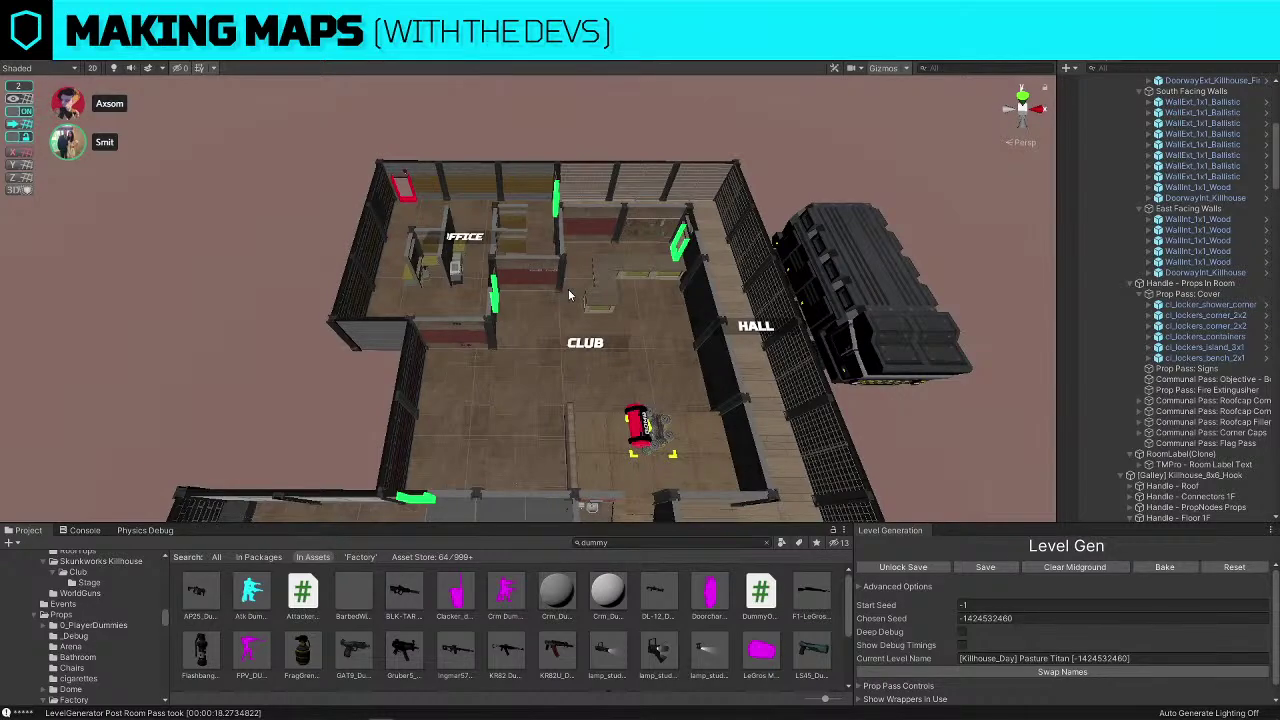
pyautogui.press('w')
pyautogui.press('d')
pyautogui.moveTo(569, 294); pyautogui.dragTo(574, 349, button='right')
pyautogui.press('w')
pyautogui.press('w')
pyautogui.press('s')
# Duplicate the sandbag wall at the stage edge onto the open club floor, and search the project assets for "table club"
pyautogui.click(555, 340)
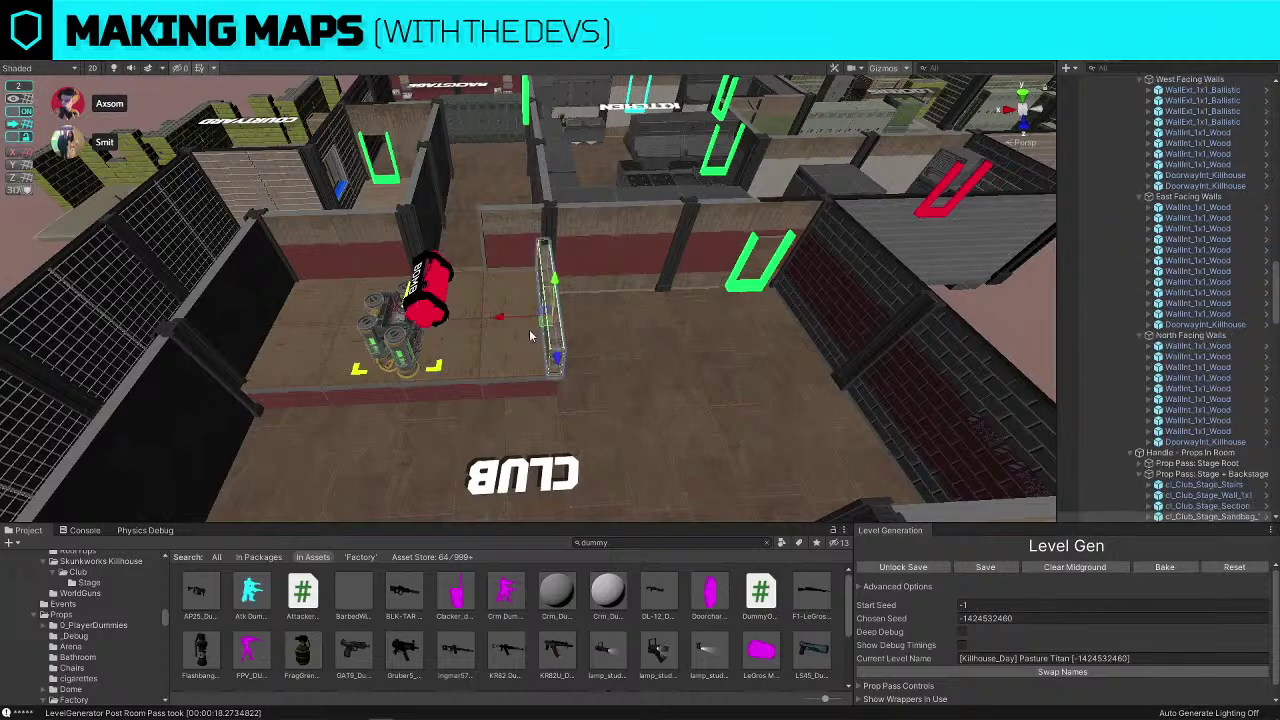
pyautogui.moveTo(548, 325); pyautogui.dragTo(668, 350)
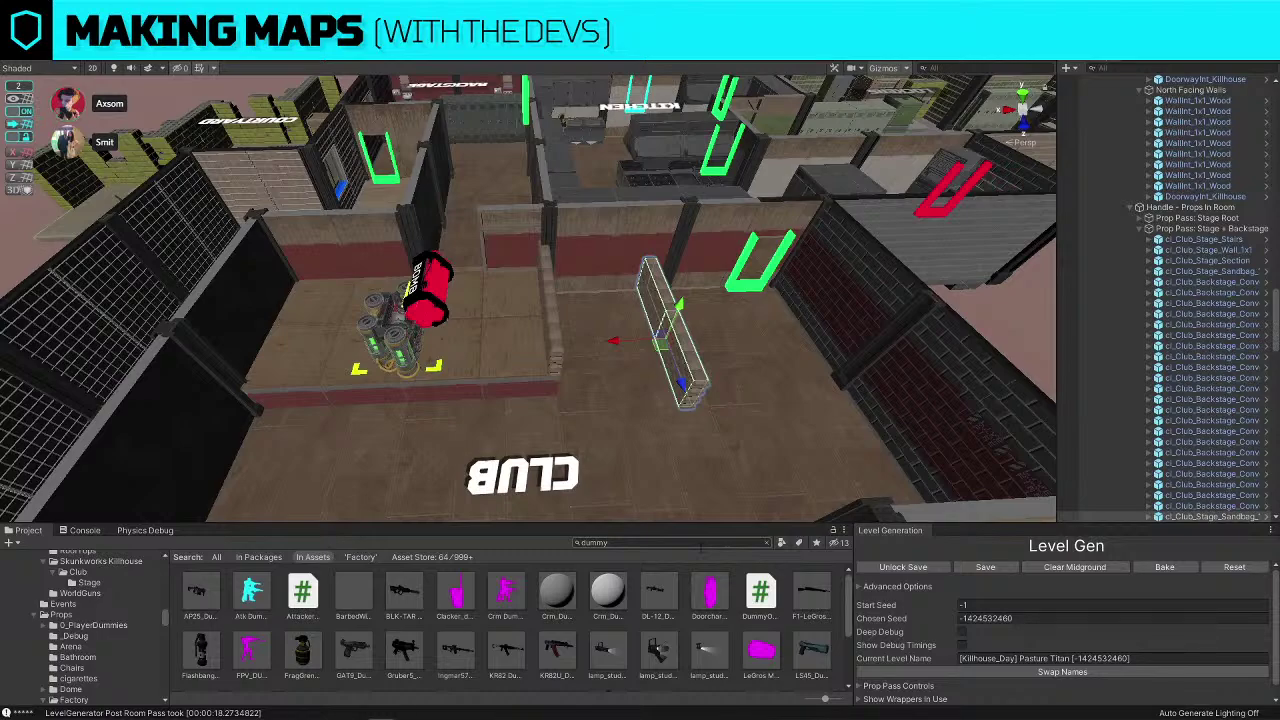
pyautogui.click(702, 548)
pyautogui.write('stable')
pyautogui.press('BackSpace')
pyautogui.press('BackSpace')
pyautogui.press('BackSpace')
pyautogui.press('BackSpace')
pyautogui.press('BackSpace')
pyautogui.press('BackSpace')
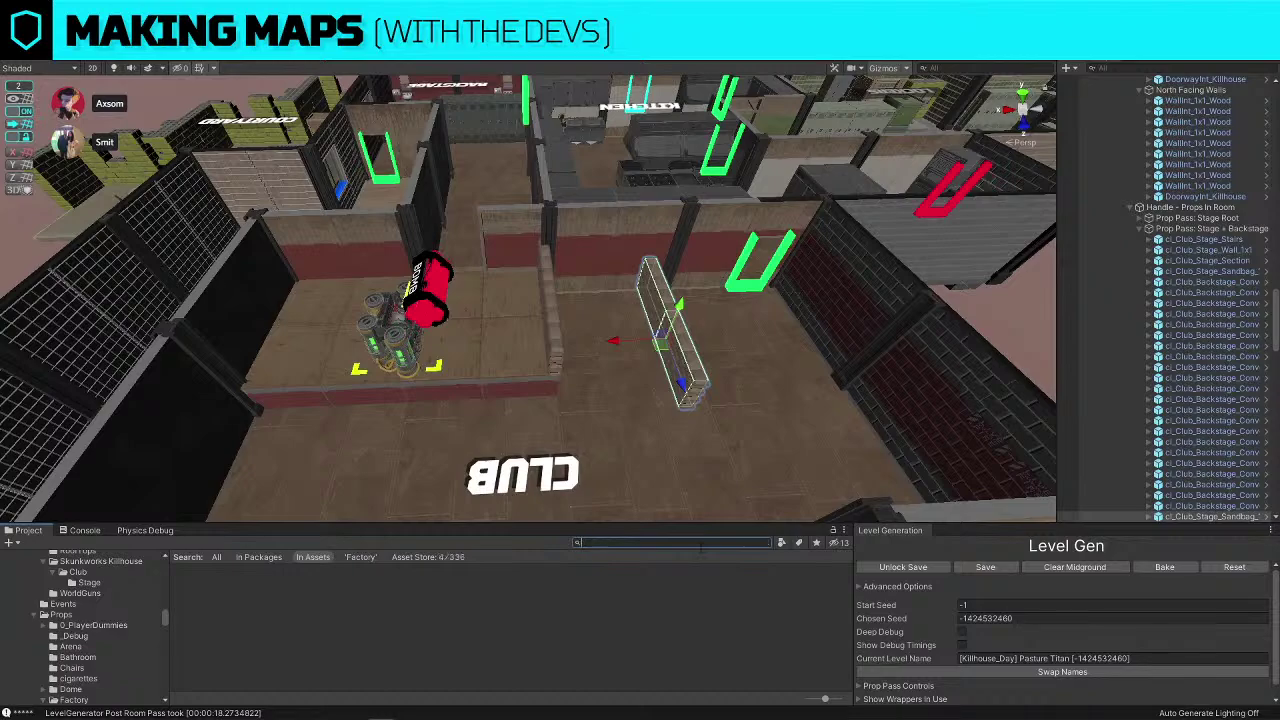
pyautogui.write('table club')
# Replace the duplicated sandbag wall with the cl_ClubTable prop and lower the table onto the club floor
pyautogui.hotkey('ctrl', 'shift', 'r')
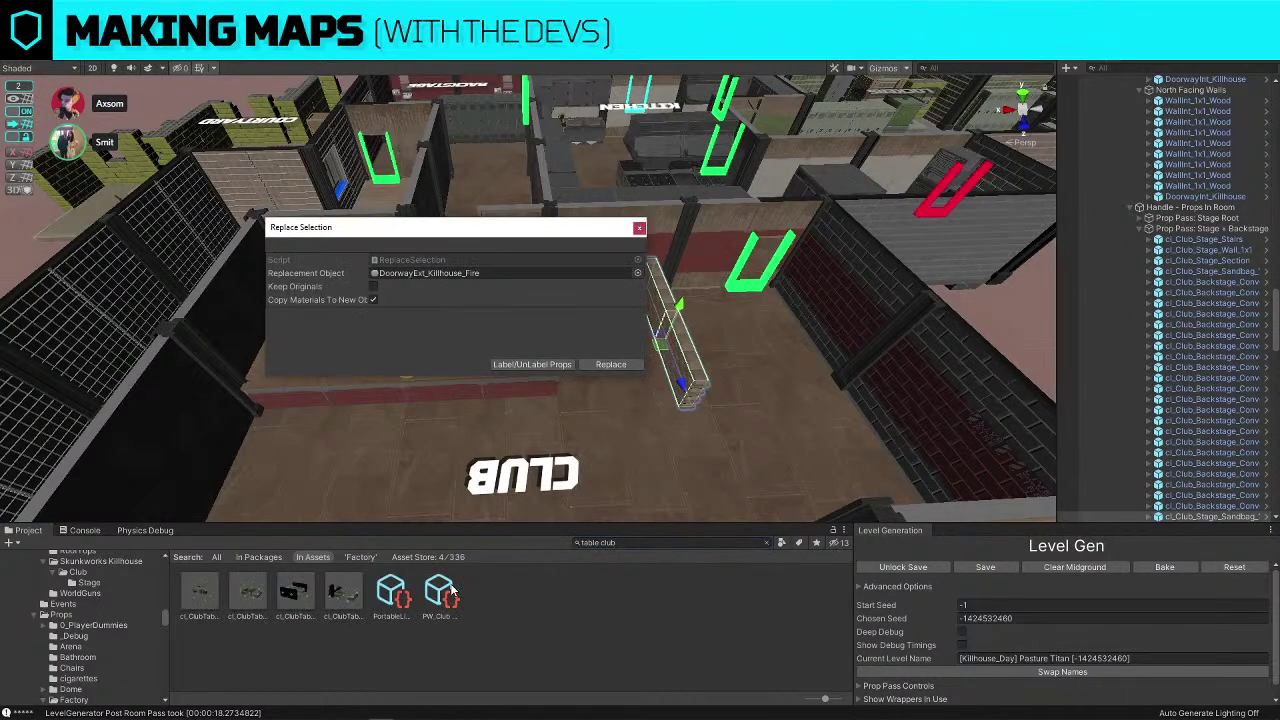
pyautogui.moveTo(214, 597); pyautogui.dragTo(459, 276)
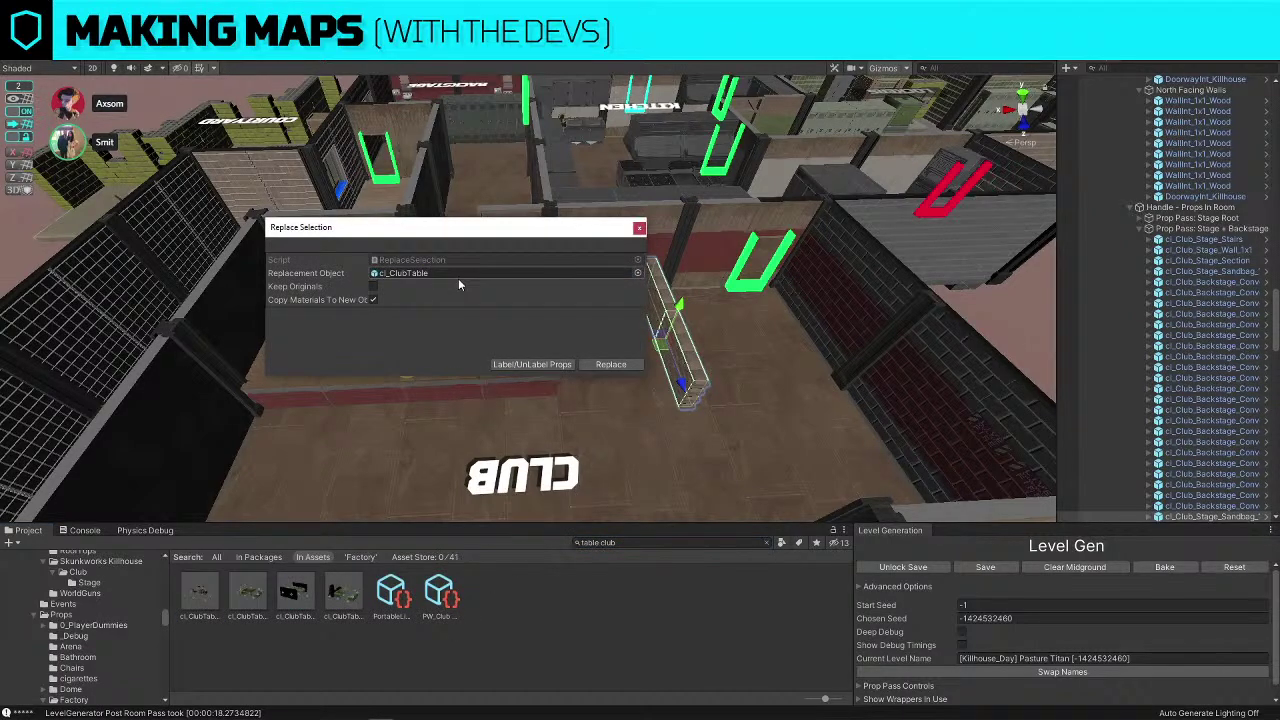
pyautogui.click(637, 366)
pyautogui.click(690, 350)
pyautogui.moveTo(696, 352); pyautogui.dragTo(622, 250, button='right')
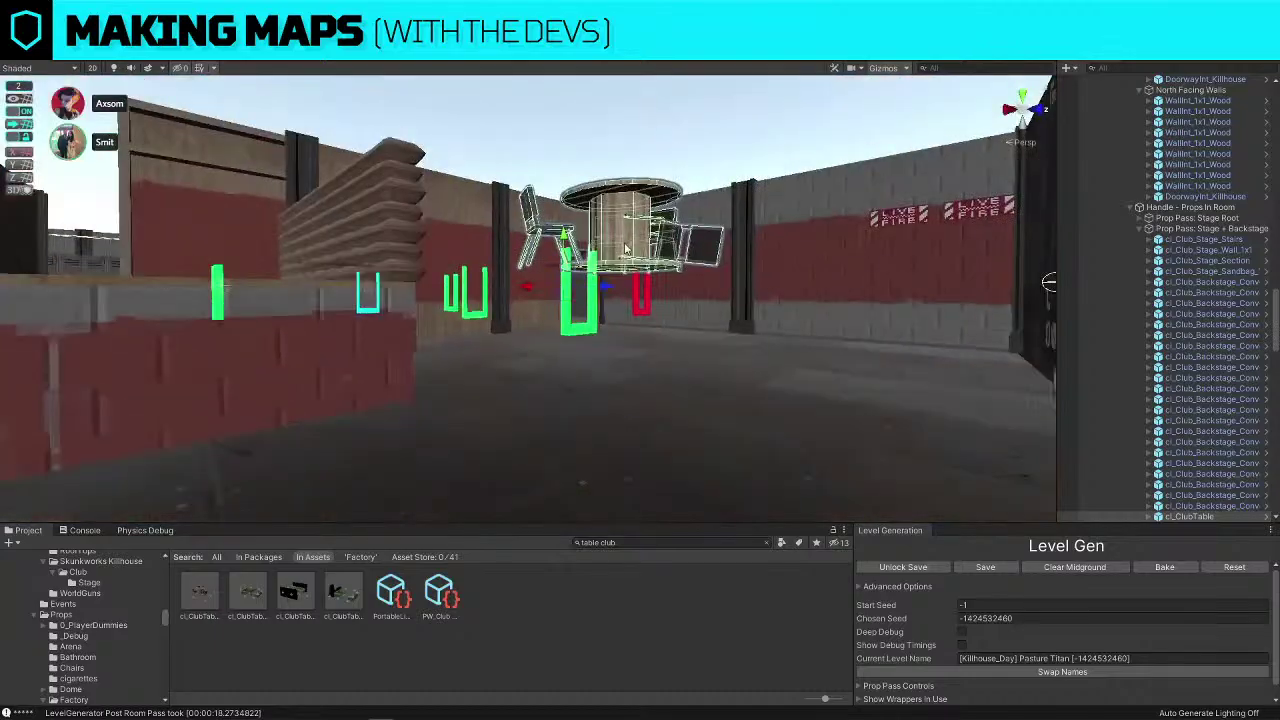
pyautogui.moveTo(572, 242); pyautogui.dragTo(576, 332)
# Duplicate the club table and place the copy in front of the bomb stage near the CLUB label
pyautogui.moveTo(576, 332); pyautogui.dragTo(620, 232, button='right')
pyautogui.hotkey('ctrl', 'd')
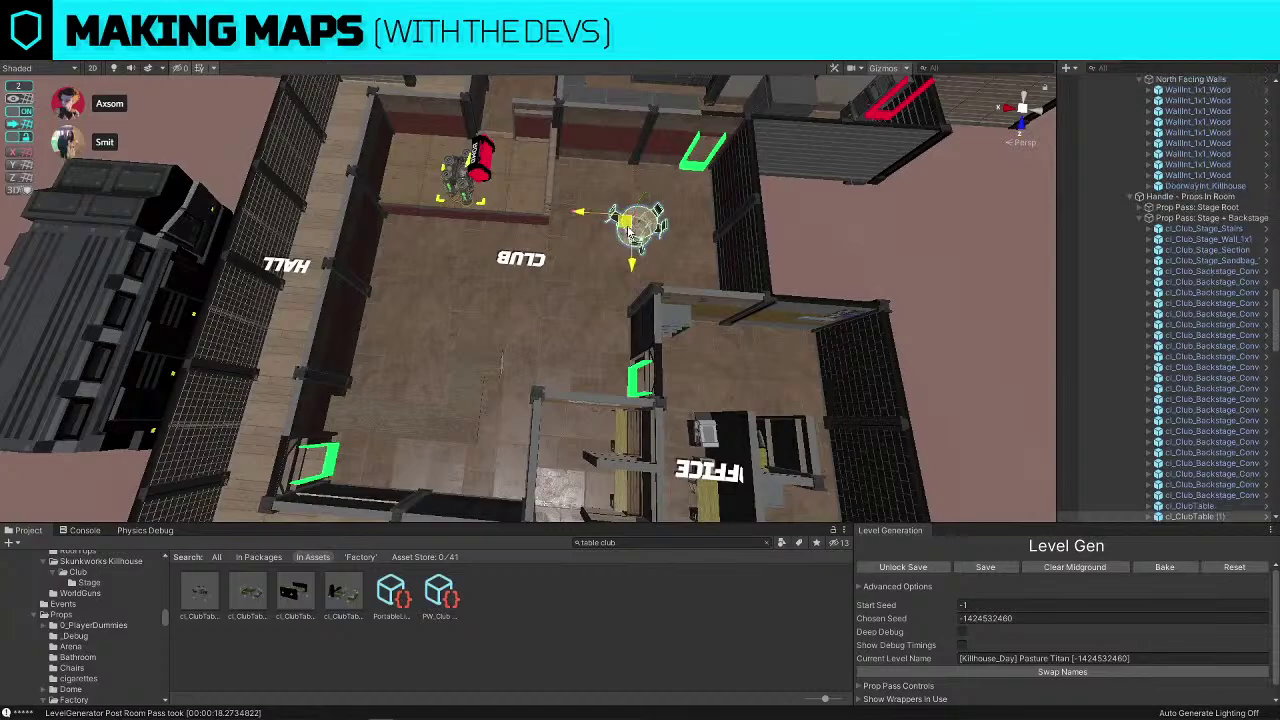
pyautogui.moveTo(620, 232); pyautogui.dragTo(495, 285)
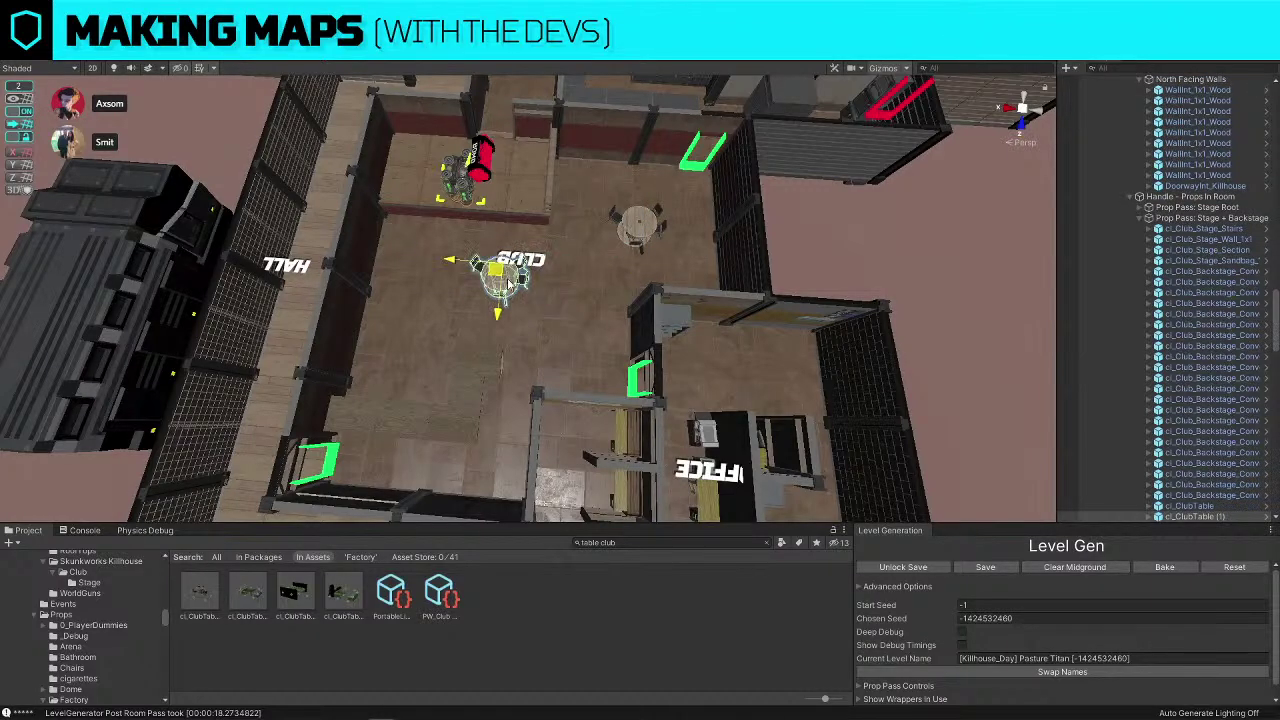
pyautogui.click(905, 269)
pyautogui.moveTo(400, 325); pyautogui.dragTo(490, 320, button='right')
pyautogui.click(483, 325)
pyautogui.moveTo(483, 325)
pyautogui.mouseDown()
pyautogui.moveTo(429, 330)
pyautogui.moveTo(485, 324)
pyautogui.mouseUp()
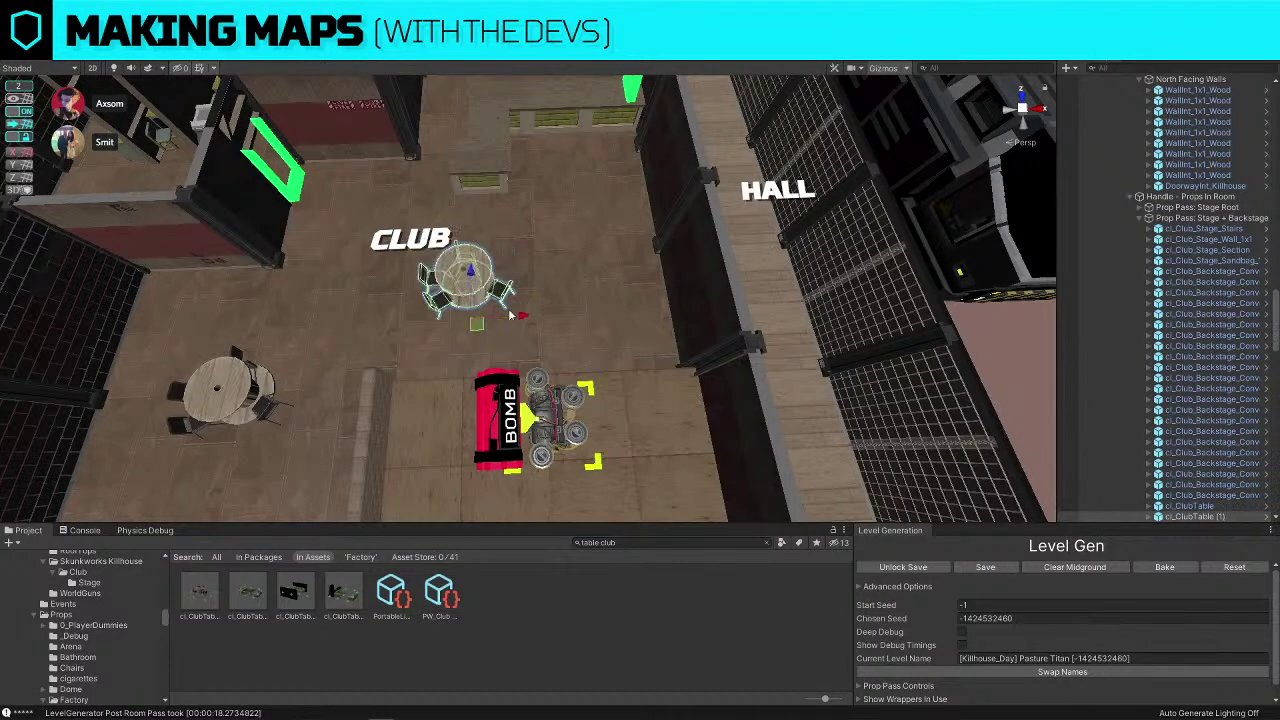
# Rotate the second club table and its chairs, and shift the set across the floor toward the bar
pyautogui.moveTo(485, 324); pyautogui.dragTo(245, 268, button='right')
pyautogui.press('e')
pyautogui.moveTo(378, 380); pyautogui.dragTo(597, 359)
pyautogui.press('w')
pyautogui.moveTo(409, 320); pyautogui.dragTo(518, 300)
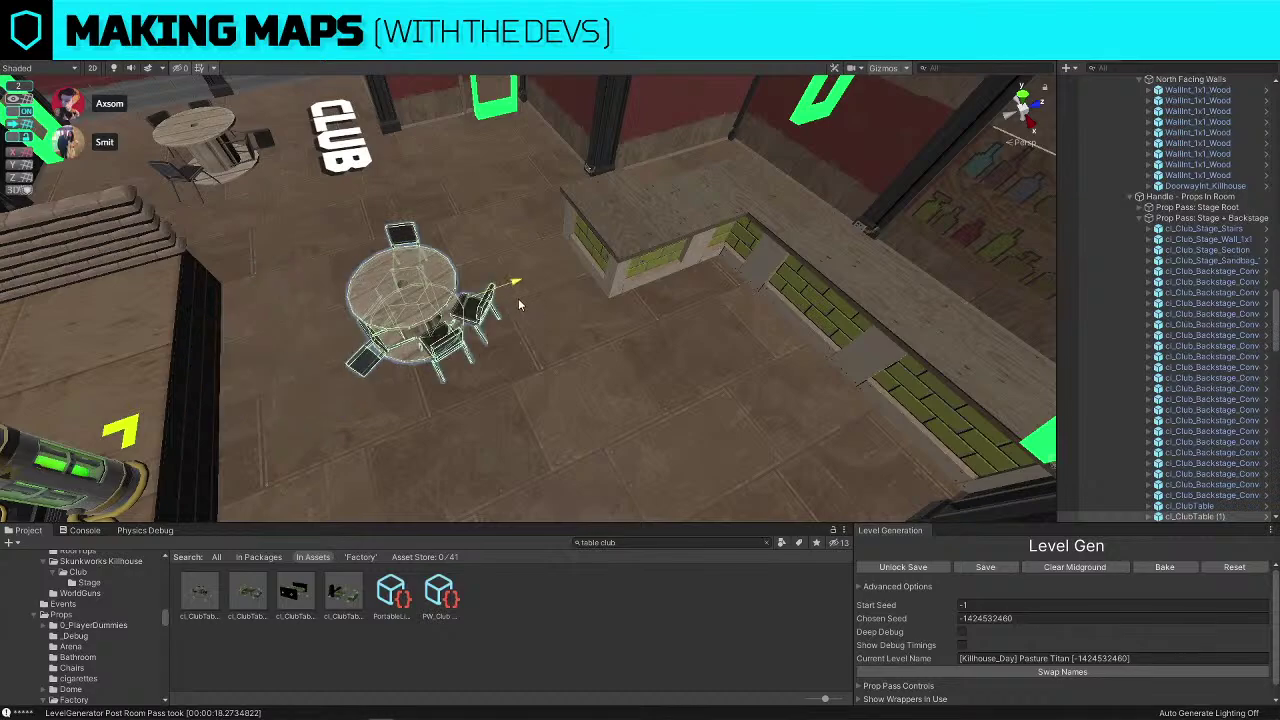
# Raise the OFFICE room label above the office walls in the level's corner room
pyautogui.moveTo(518, 300); pyautogui.dragTo(650, 296, button='right')
pyautogui.click(774, 196)
pyautogui.scroll(-3, 650, 296)
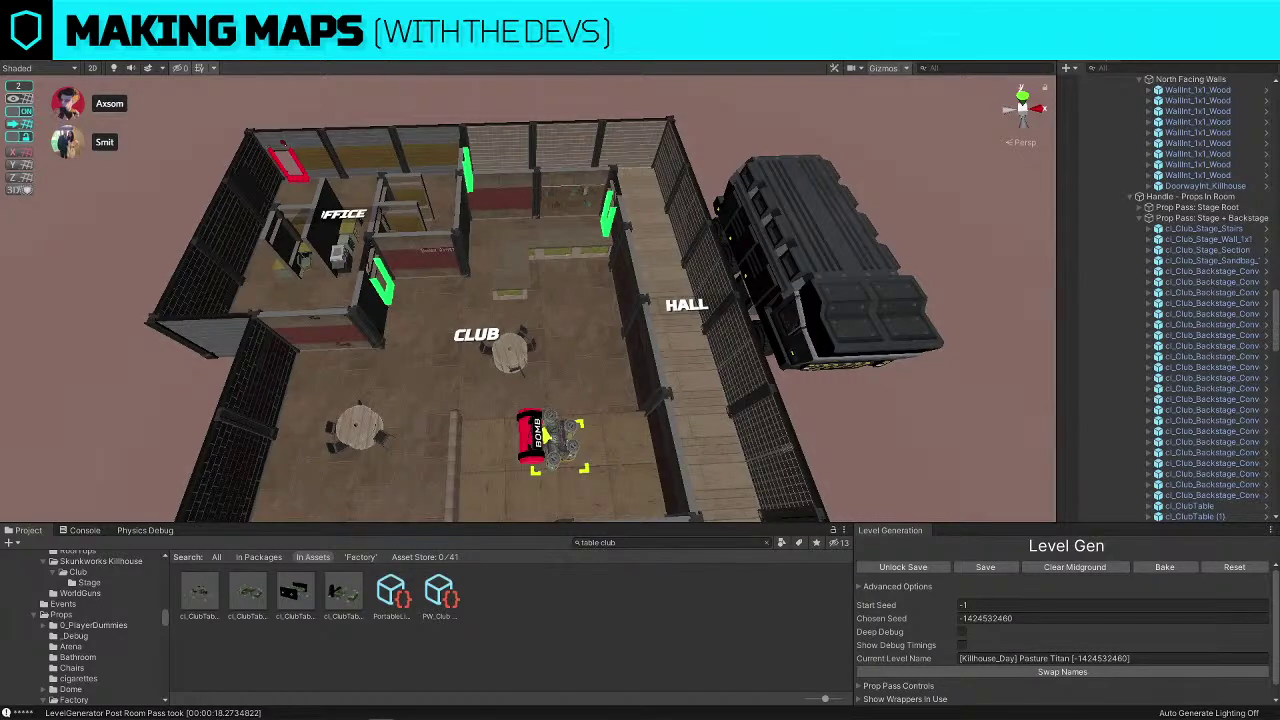
pyautogui.moveTo(718, 314); pyautogui.dragTo(742, 332, button='right')
pyautogui.moveTo(952, 362); pyautogui.dragTo(901, 424, button='right')
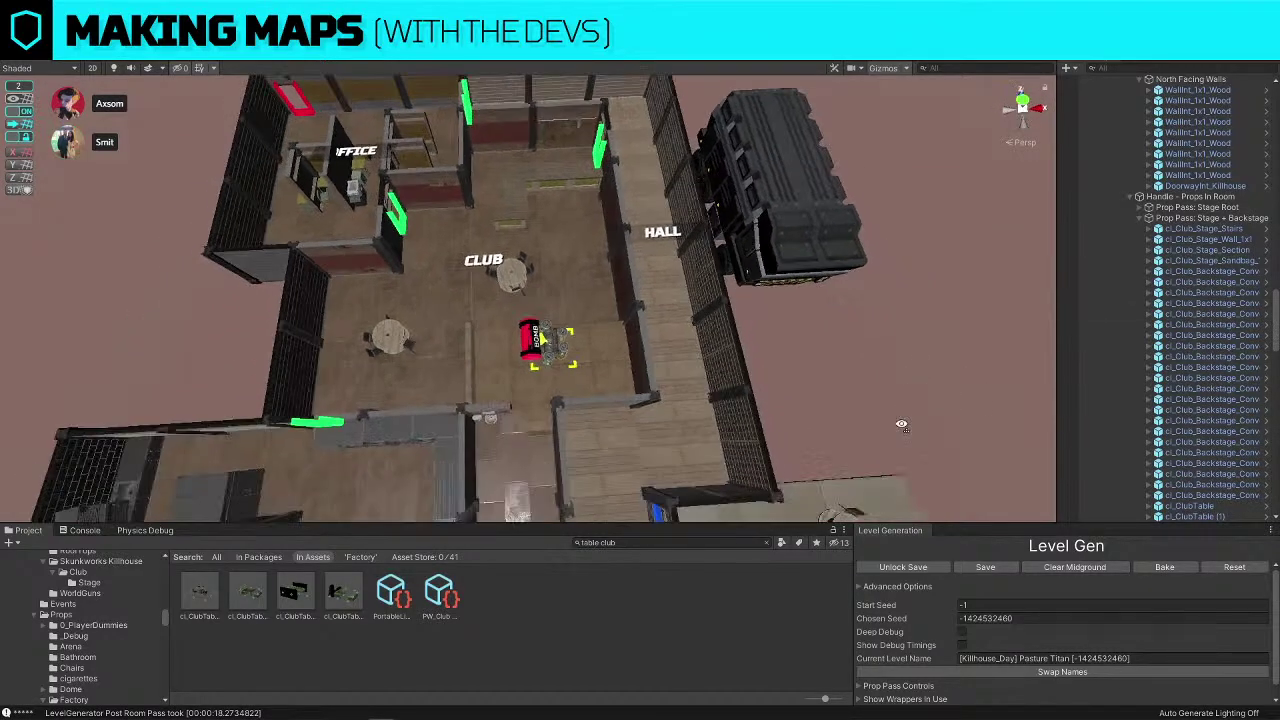
pyautogui.scroll(-6, 901, 424)
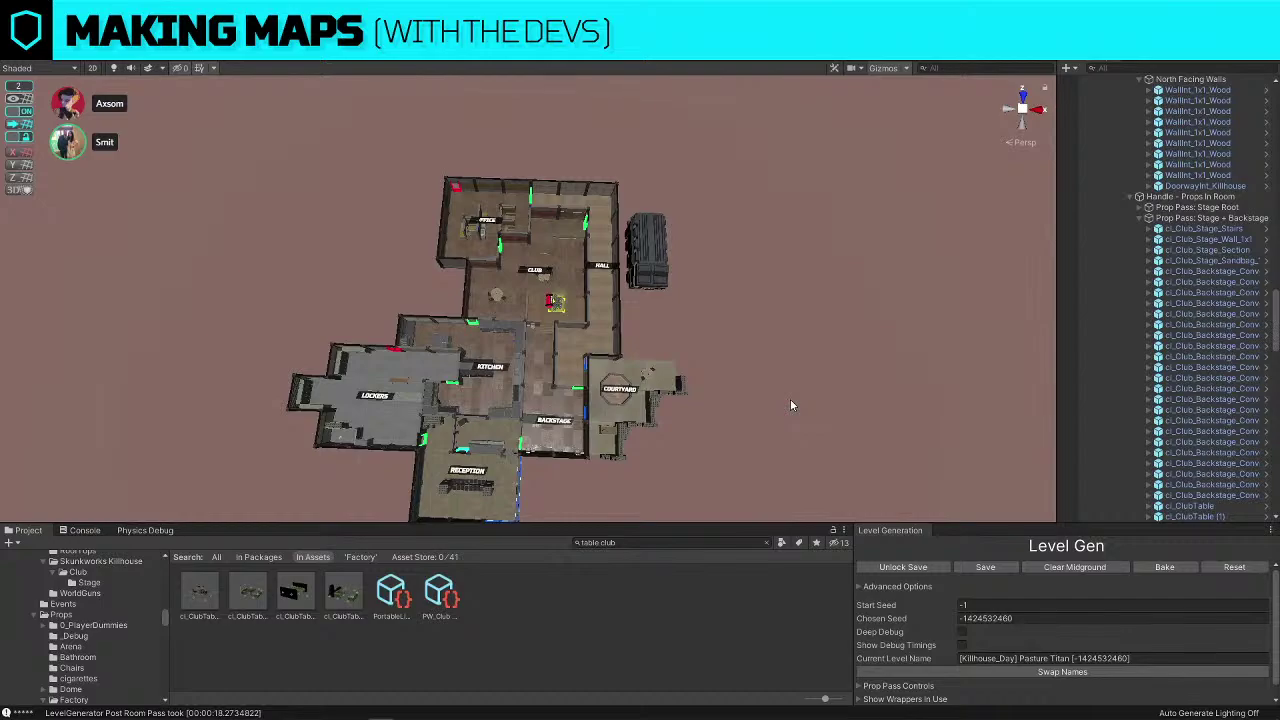
pyautogui.click(481, 228)
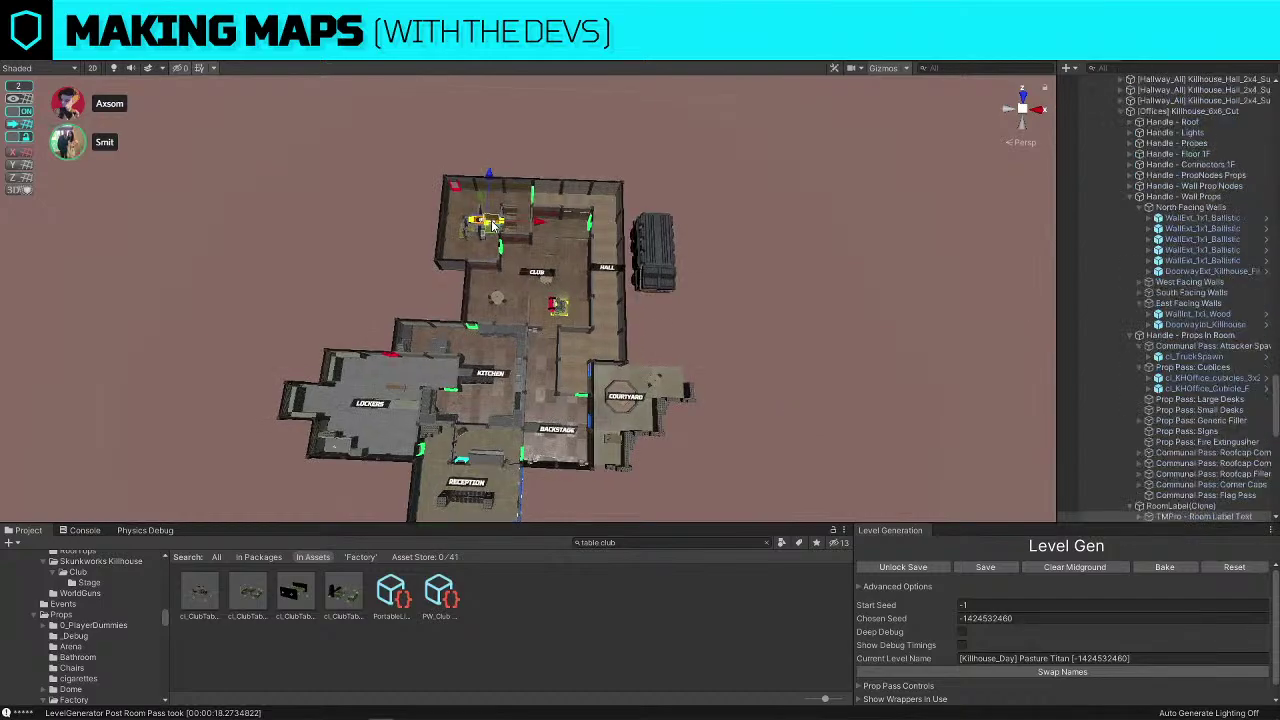
pyautogui.press('f')
pyautogui.click(1193, 506)
pyautogui.moveTo(560, 390)
pyautogui.mouseDown(button='right')
pyautogui.moveTo(395, 247)
pyautogui.moveTo(534, 261)
pyautogui.moveTo(555, 217)
pyautogui.mouseUp(button='right')
pyautogui.press('s')
pyautogui.moveTo(557, 196); pyautogui.dragTo(560, 160)
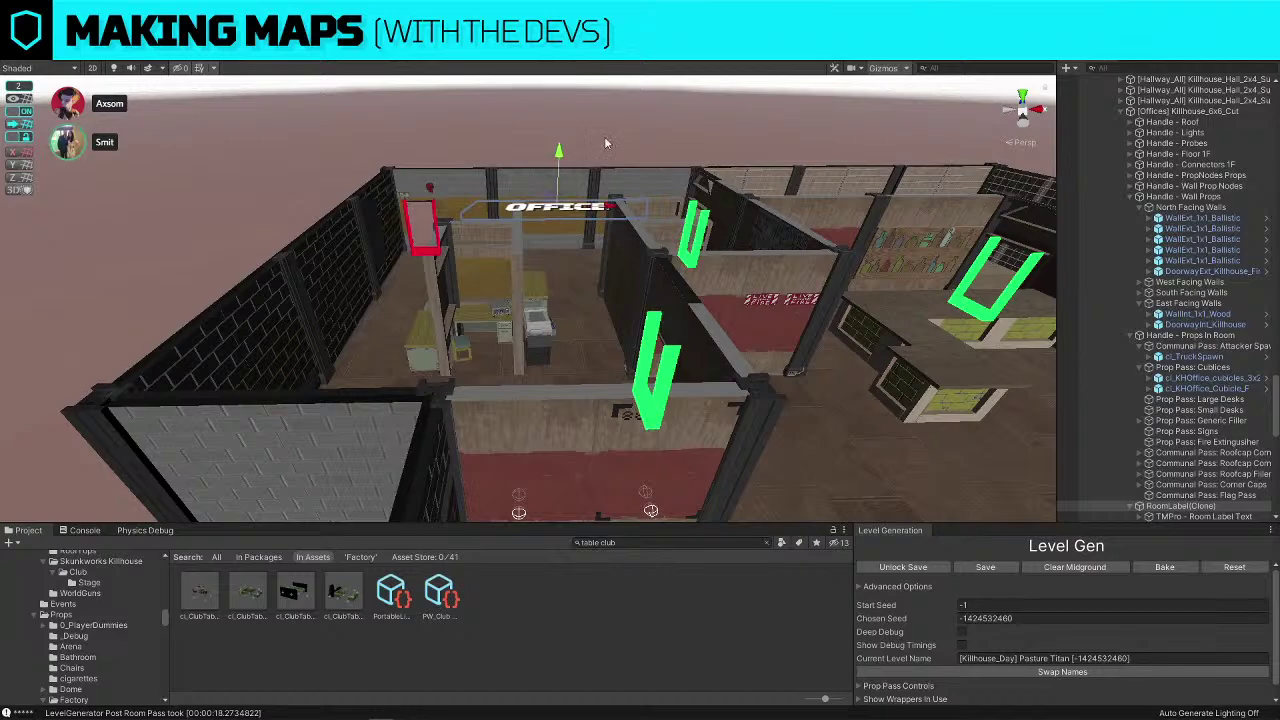
pyautogui.click(604, 137)
# Swap the words of the level name so it reads Titan Pasture, and save the level
pyautogui.press('s')
pyautogui.moveTo(604, 137); pyautogui.dragTo(652, 332, button='right')
pyautogui.press('s')
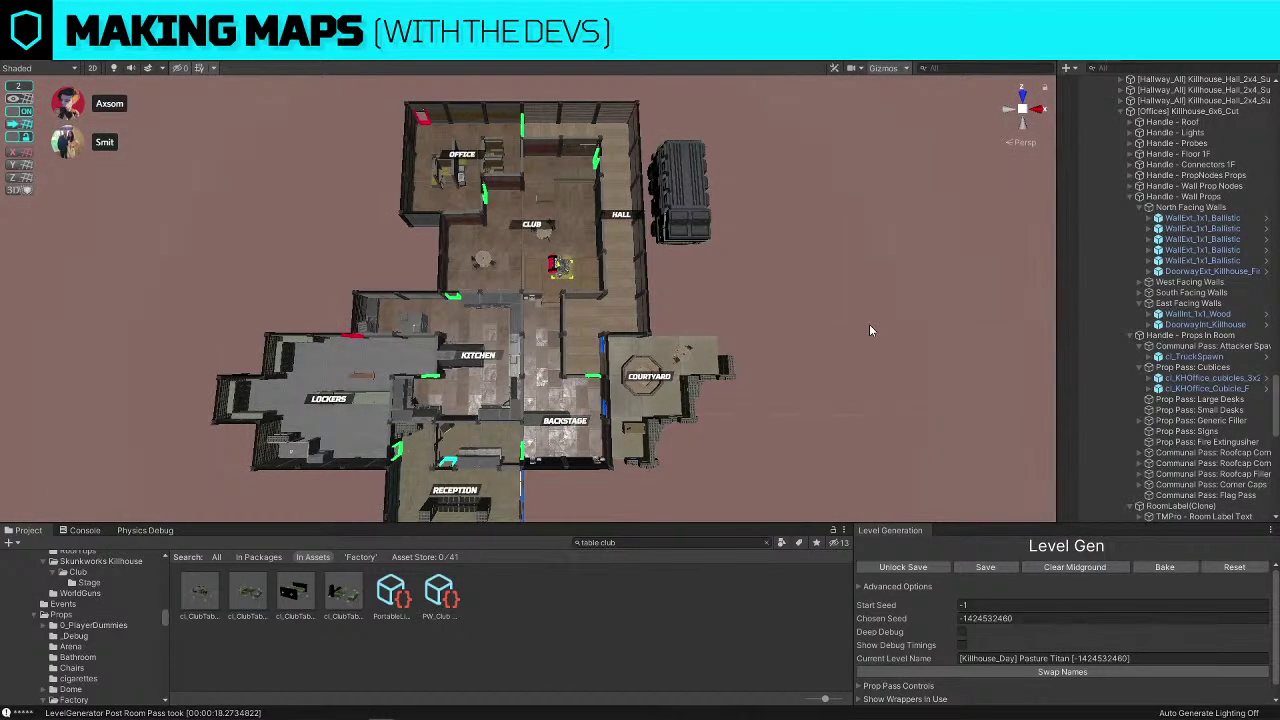
pyautogui.moveTo(869, 324); pyautogui.dragTo(869, 324, button='right')
pyautogui.moveTo(869, 324); pyautogui.dragTo(868, 325, button='right')
pyautogui.press('s')
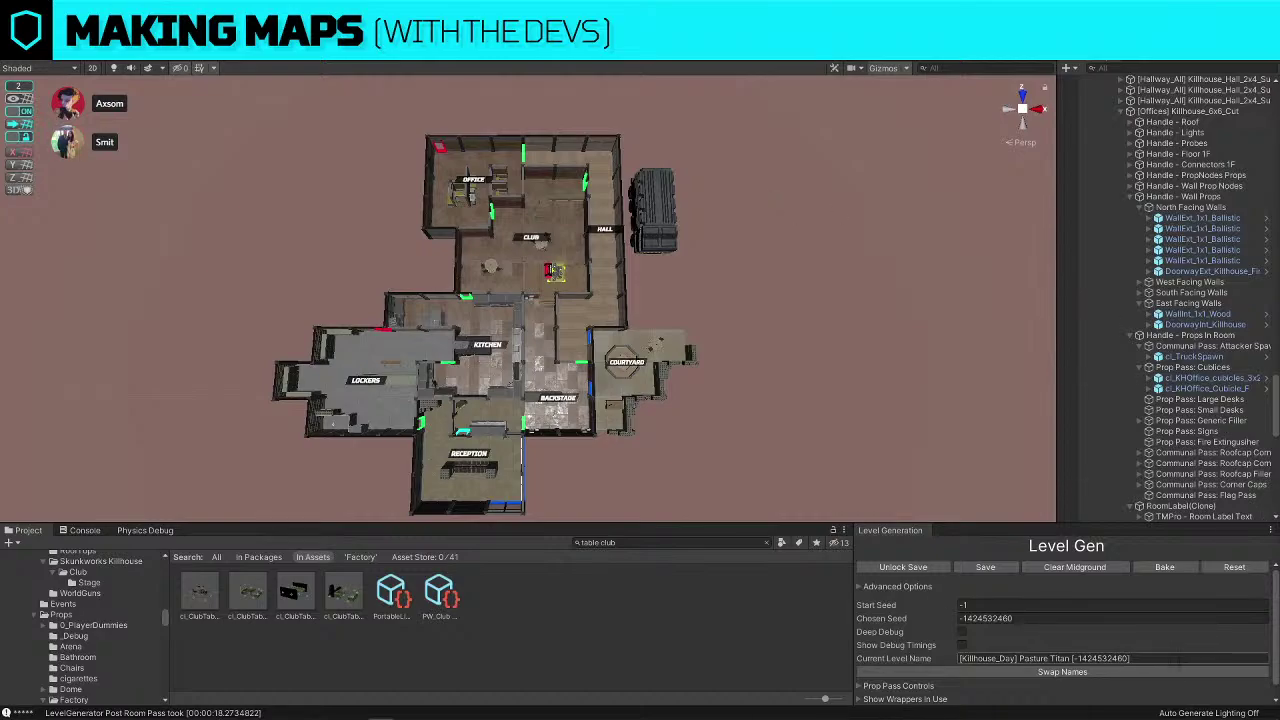
pyautogui.click(1118, 673)
pyautogui.click(1118, 673)
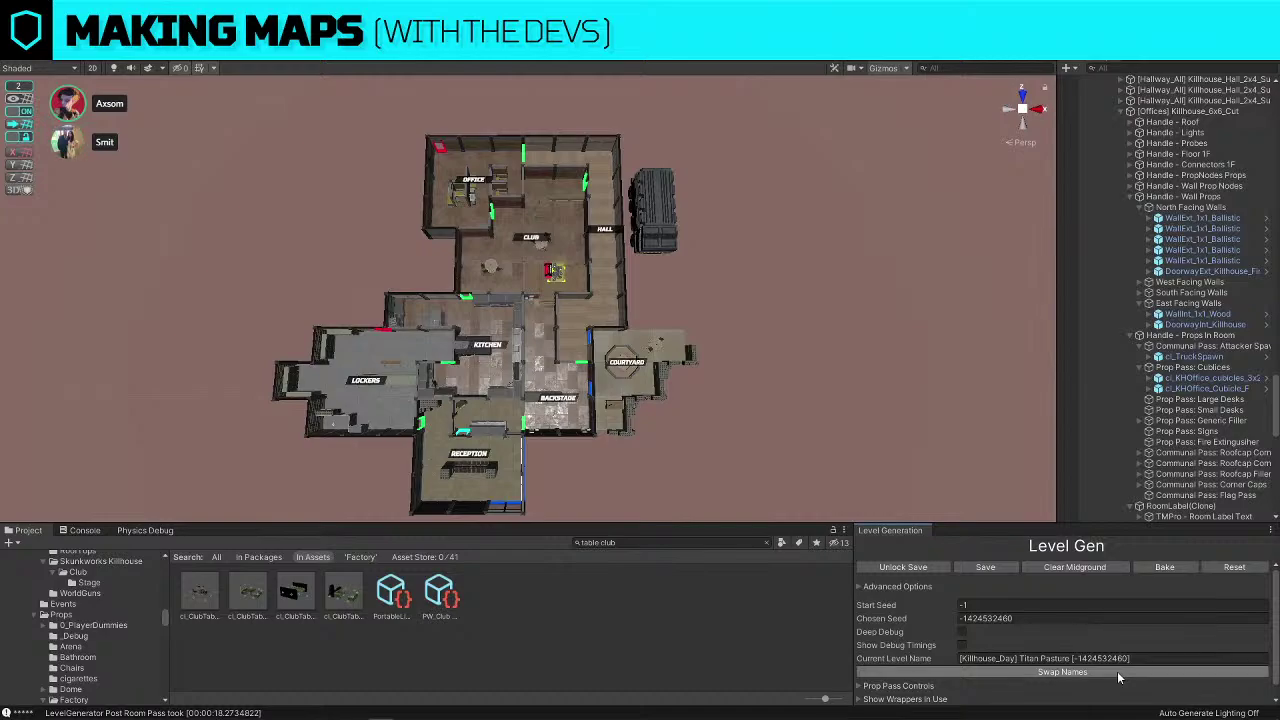
pyautogui.click(1118, 673)
pyautogui.click(1118, 673)
pyautogui.click(1118, 673)
pyautogui.click(1118, 673)
pyautogui.click(1118, 673)
pyautogui.click(1118, 673)
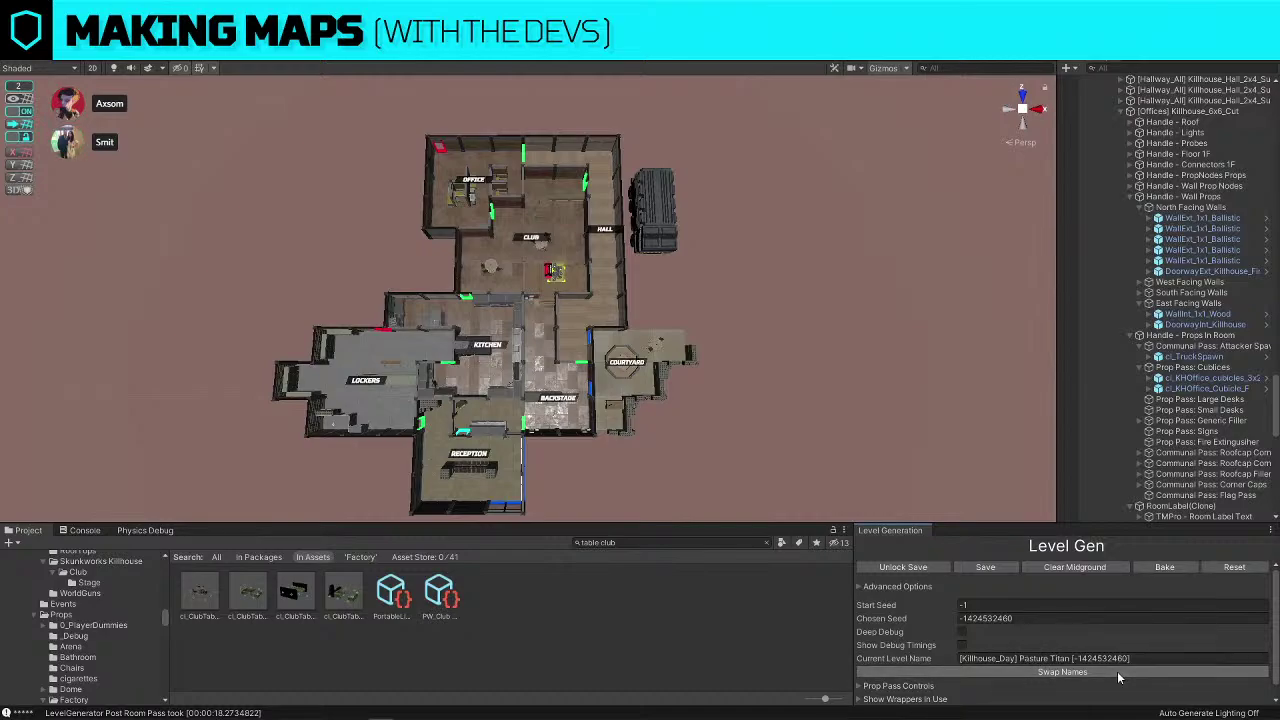
pyautogui.click(1117, 671)
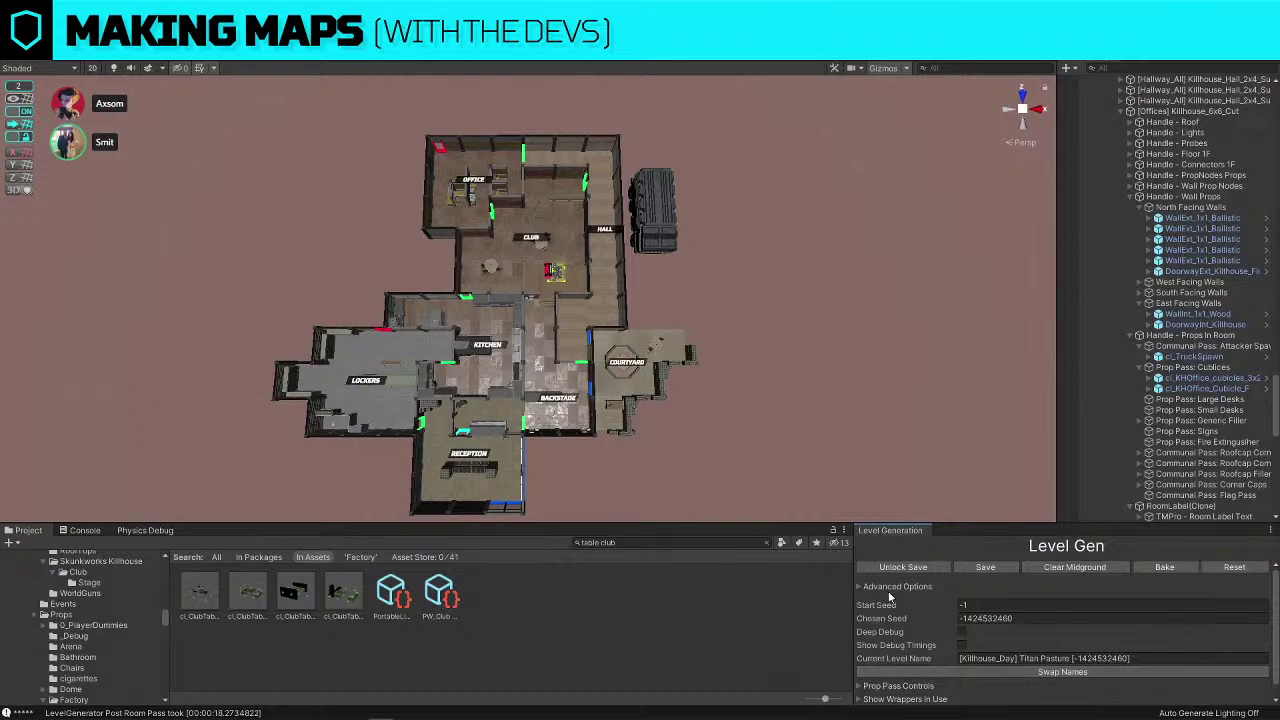
pyautogui.click(973, 566)
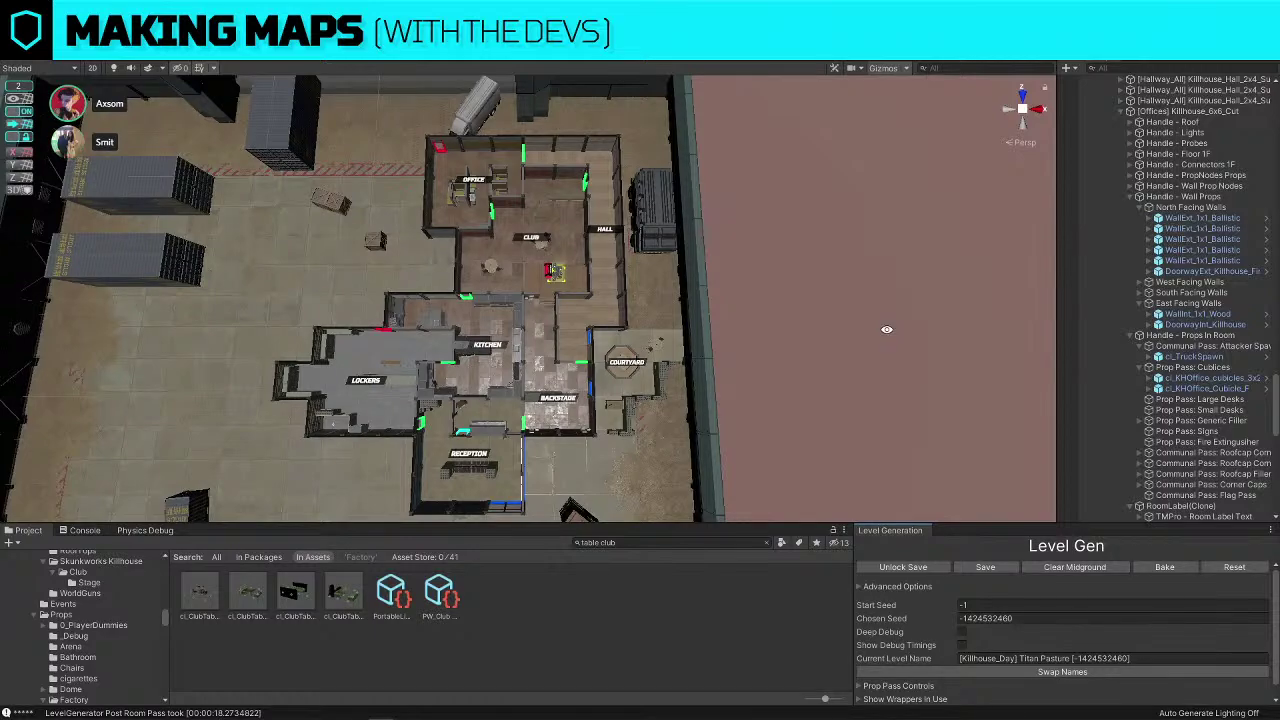
# Collapse the Level Generator hierarchy to its top-level objects, and check the extent of the room collection within the midground yard
pyautogui.scroll(10, 1110, 307)
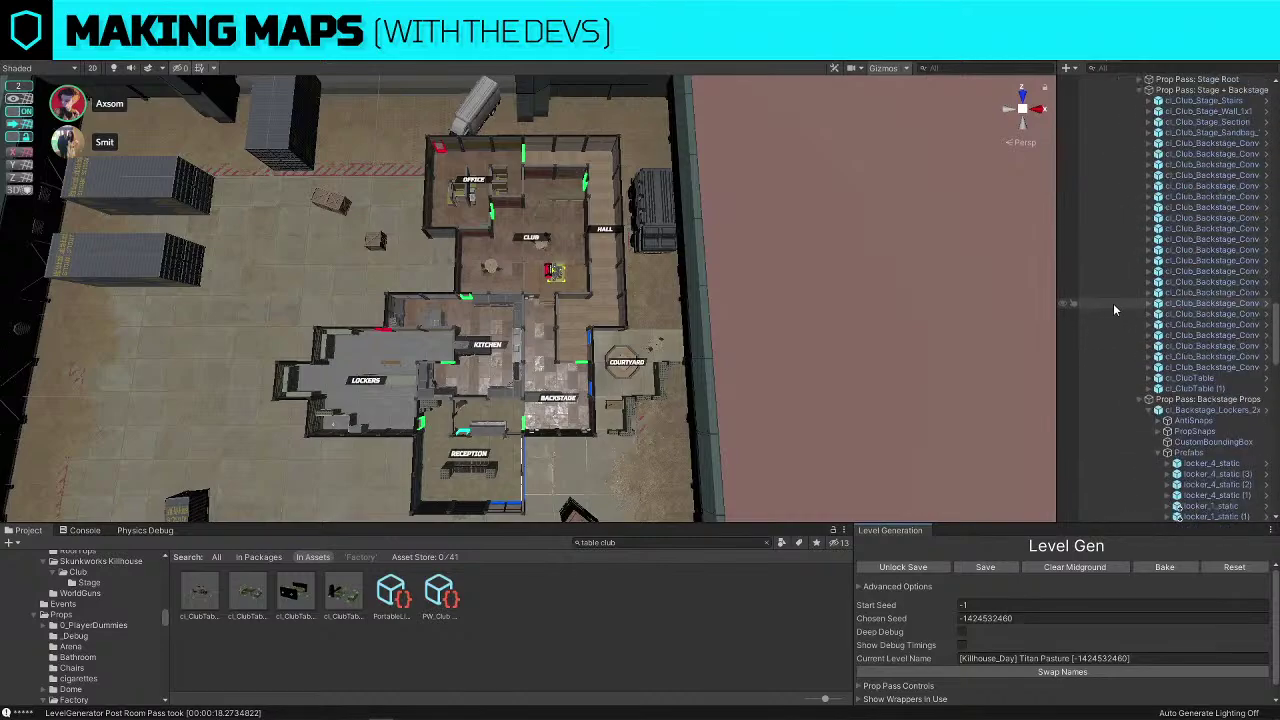
pyautogui.moveTo(1275, 327); pyautogui.dragTo(1275, 85)
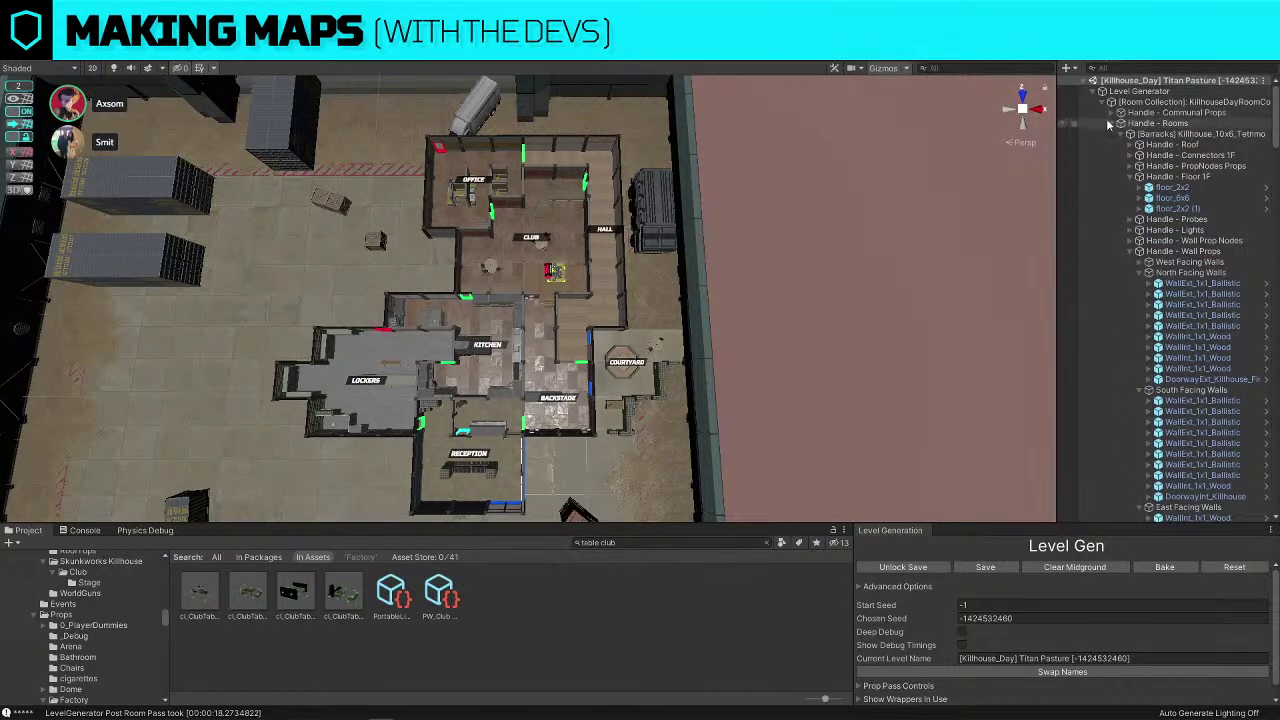
pyautogui.click(1095, 92)
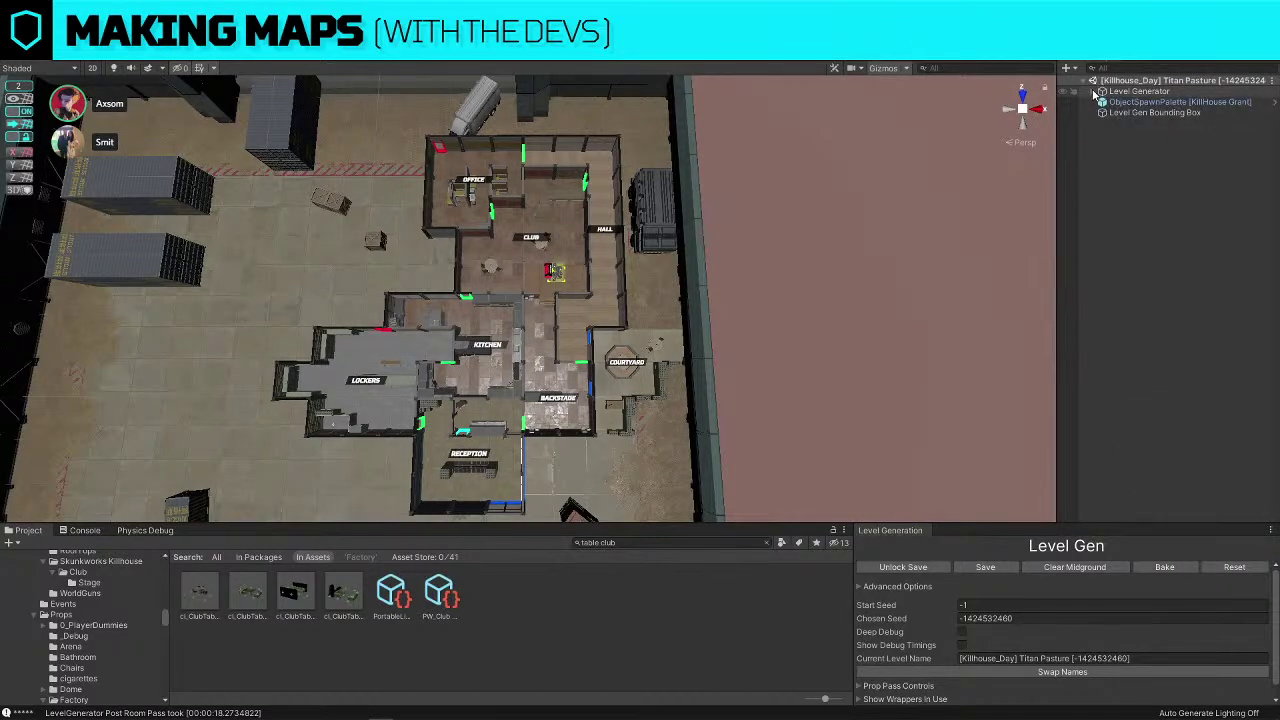
pyautogui.click(1095, 92)
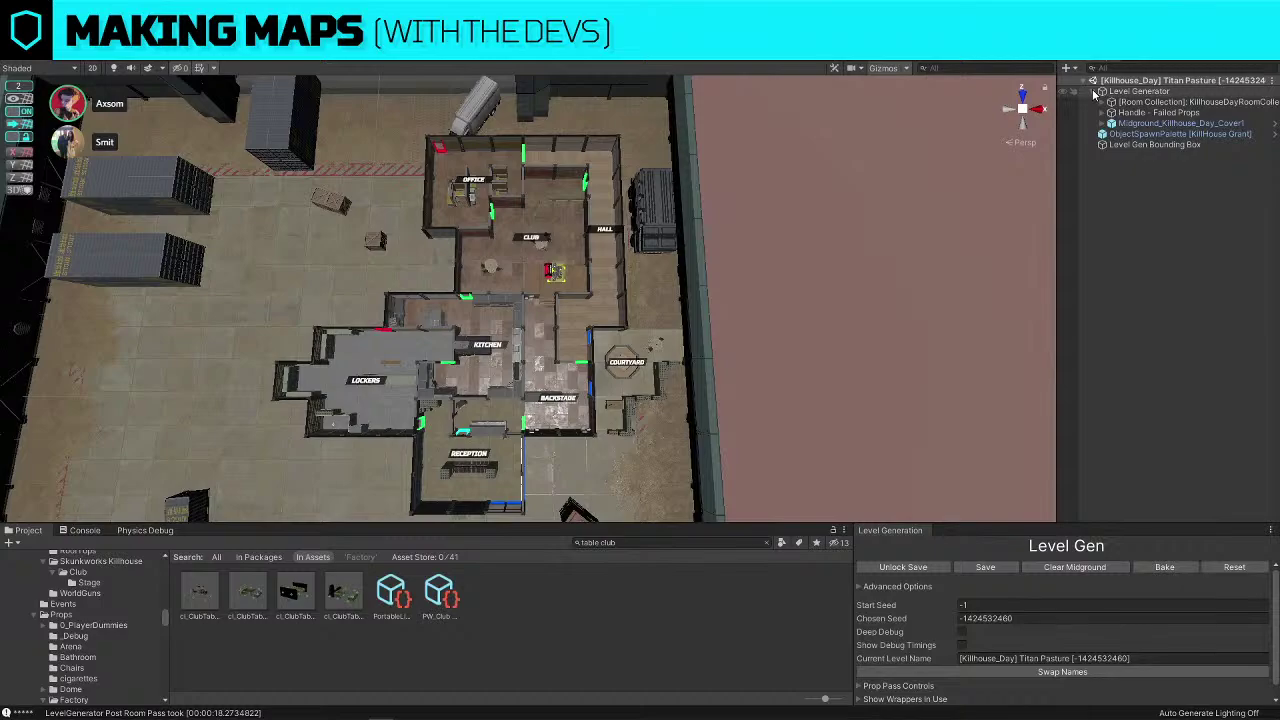
pyautogui.click(1170, 103)
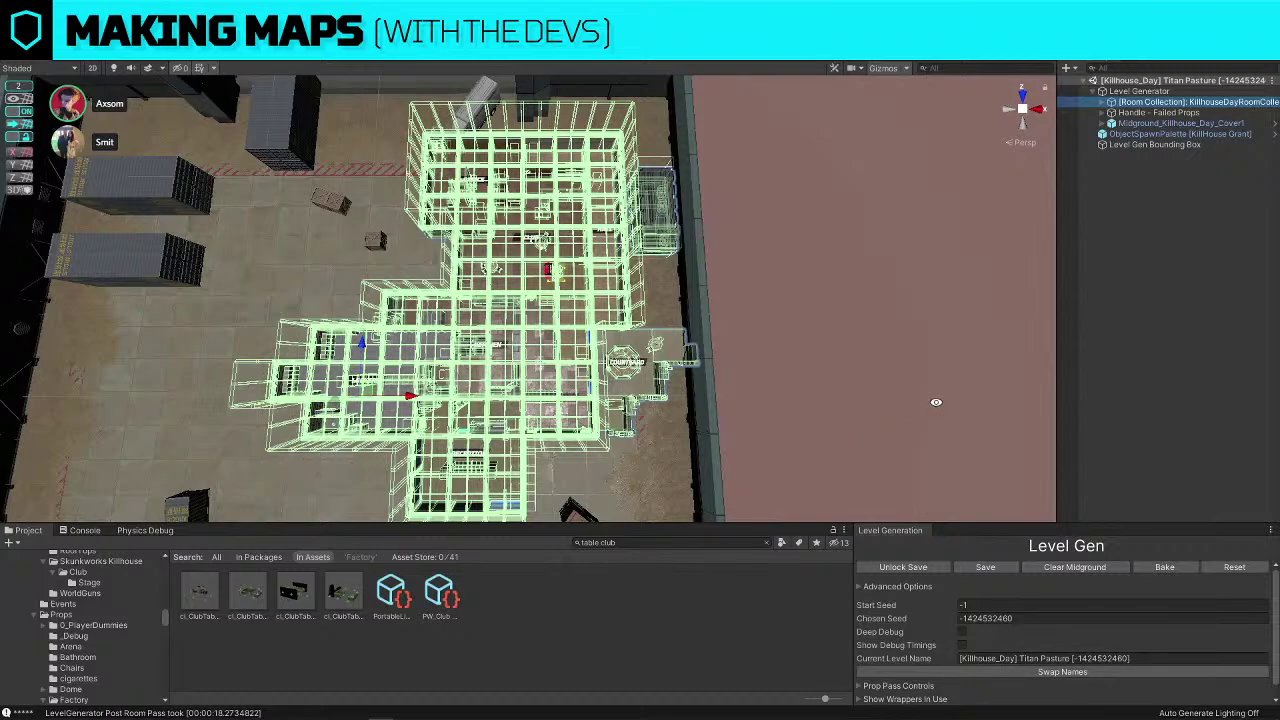
pyautogui.click(901, 355)
pyautogui.scroll(2, 901, 355)
pyautogui.scroll(-4, 901, 355)
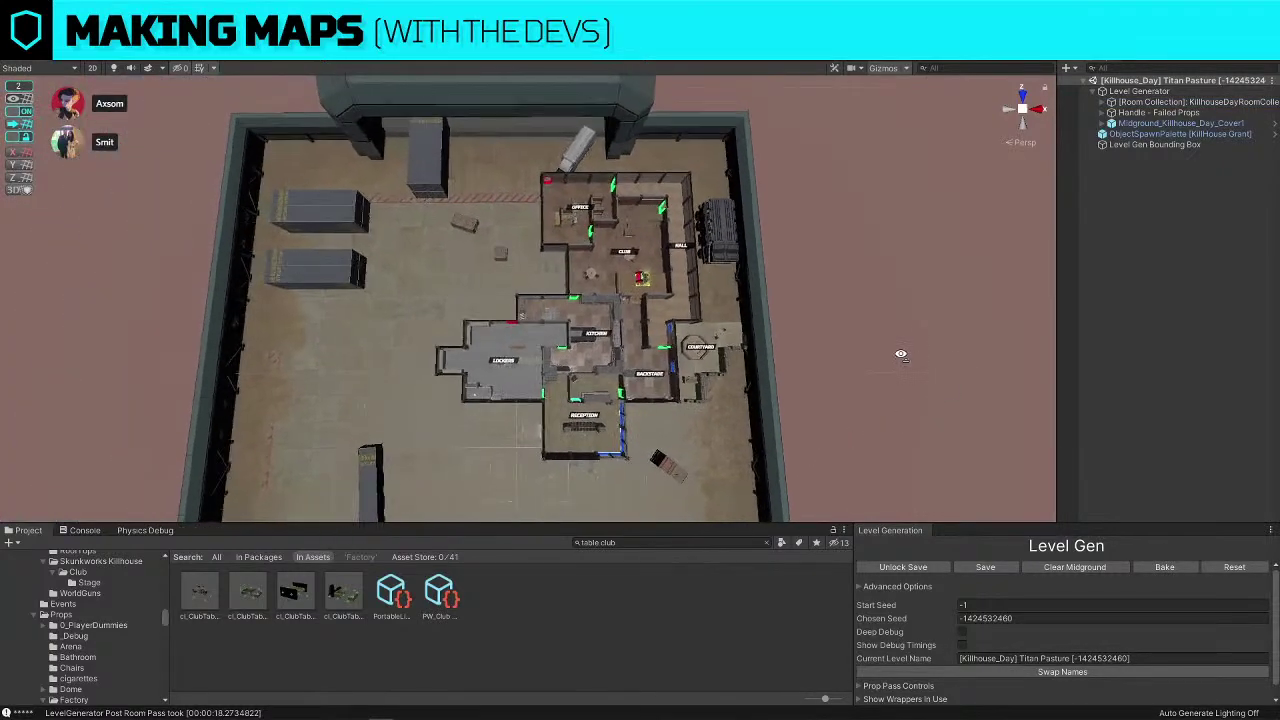
# Move the whole Killhouse room collection away from the truck corner toward the middle of the midground yard
pyautogui.click(1155, 102)
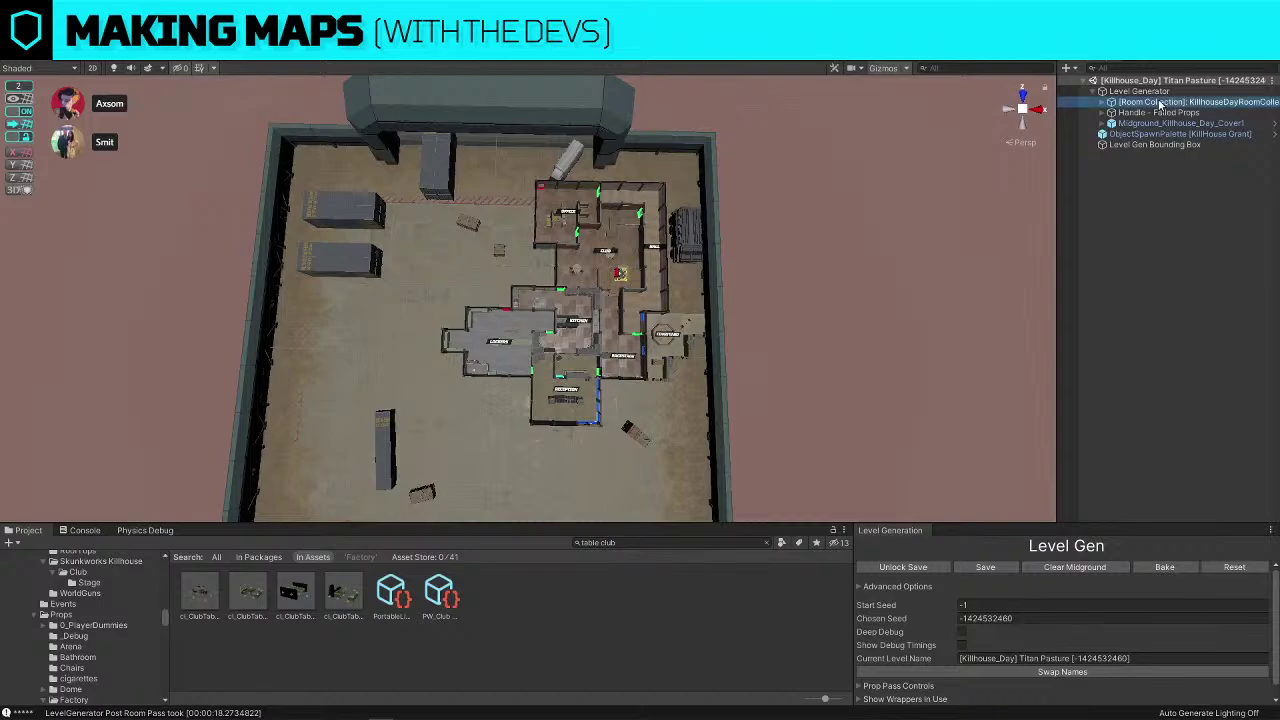
pyautogui.moveTo(752, 262); pyautogui.dragTo(540, 310, button='right')
pyautogui.moveTo(537, 310); pyautogui.dragTo(461, 418)
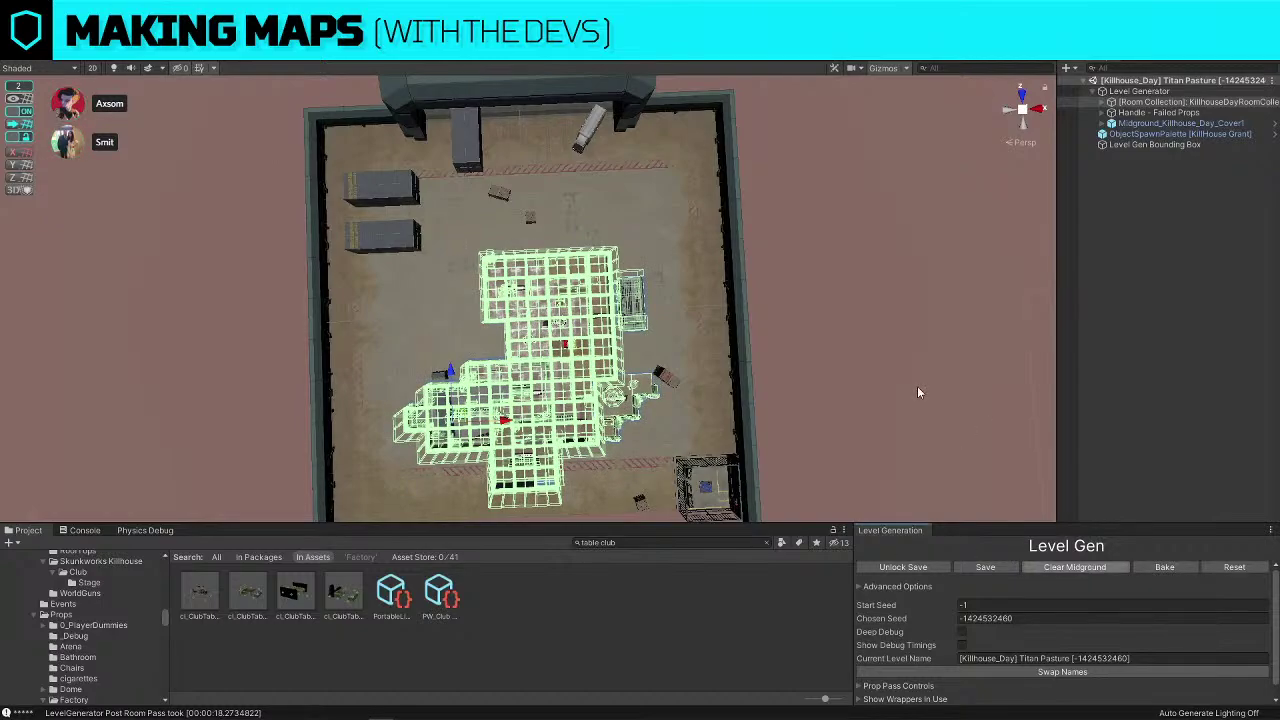
pyautogui.moveTo(506, 425); pyautogui.dragTo(850, 328)
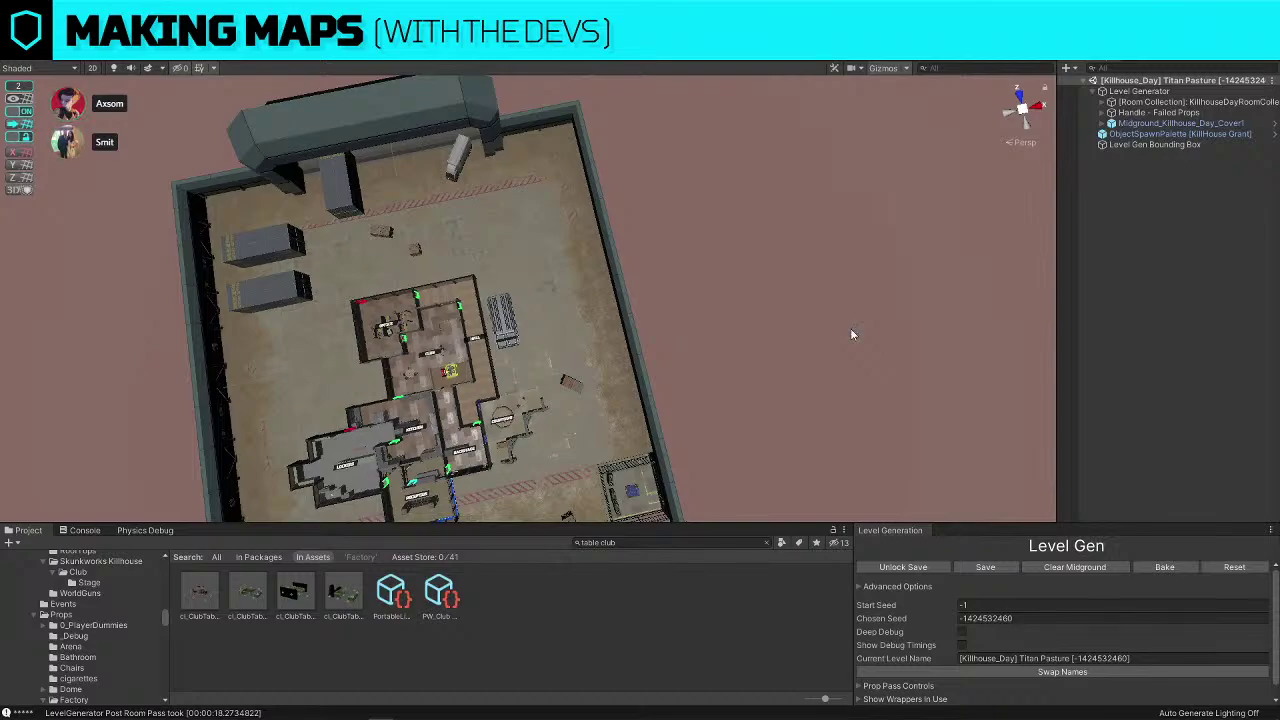
pyautogui.click(852, 334)
# Nudge the room collection slightly within the yard so the reception end sits by the red striped floor line
pyautogui.keyDown('alt'); pyautogui.moveTo(852, 334); pyautogui.dragTo(762, 301); pyautogui.keyUp('alt')
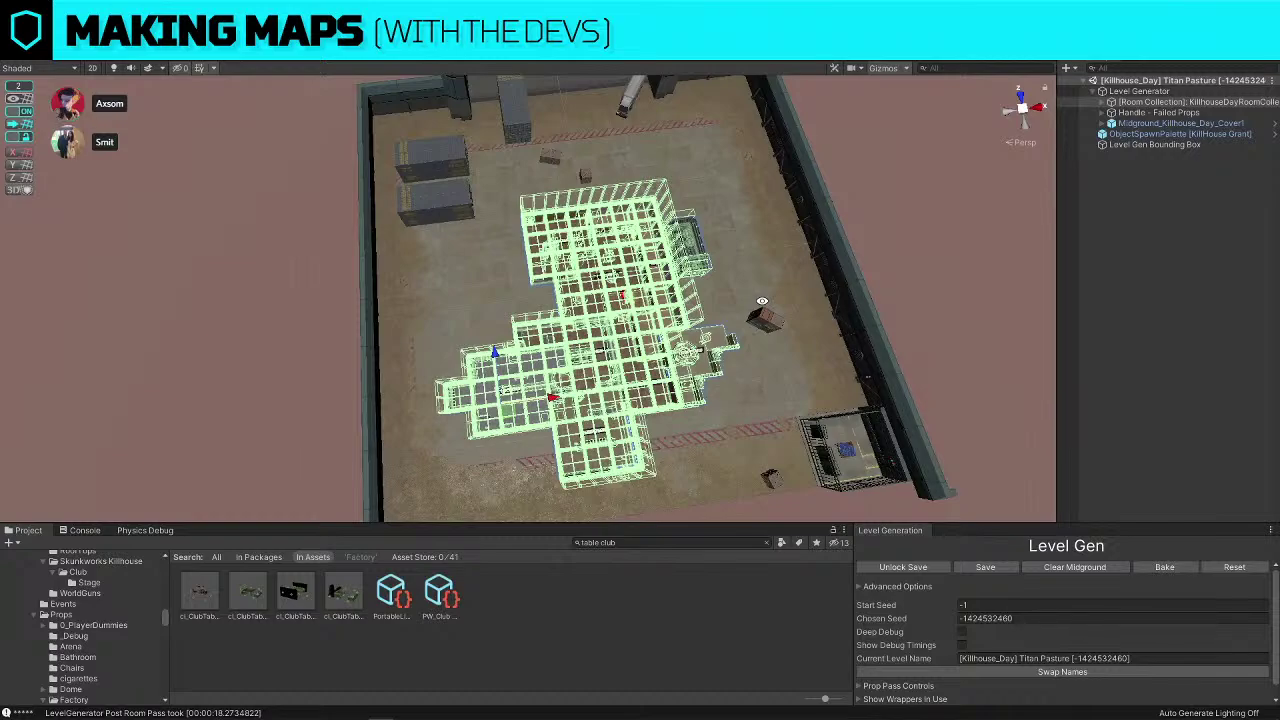
pyautogui.keyDown('alt'); pyautogui.moveTo(763, 302); pyautogui.dragTo(712, 308); pyautogui.keyUp('alt')
pyautogui.moveTo(436, 370); pyautogui.dragTo(452, 340)
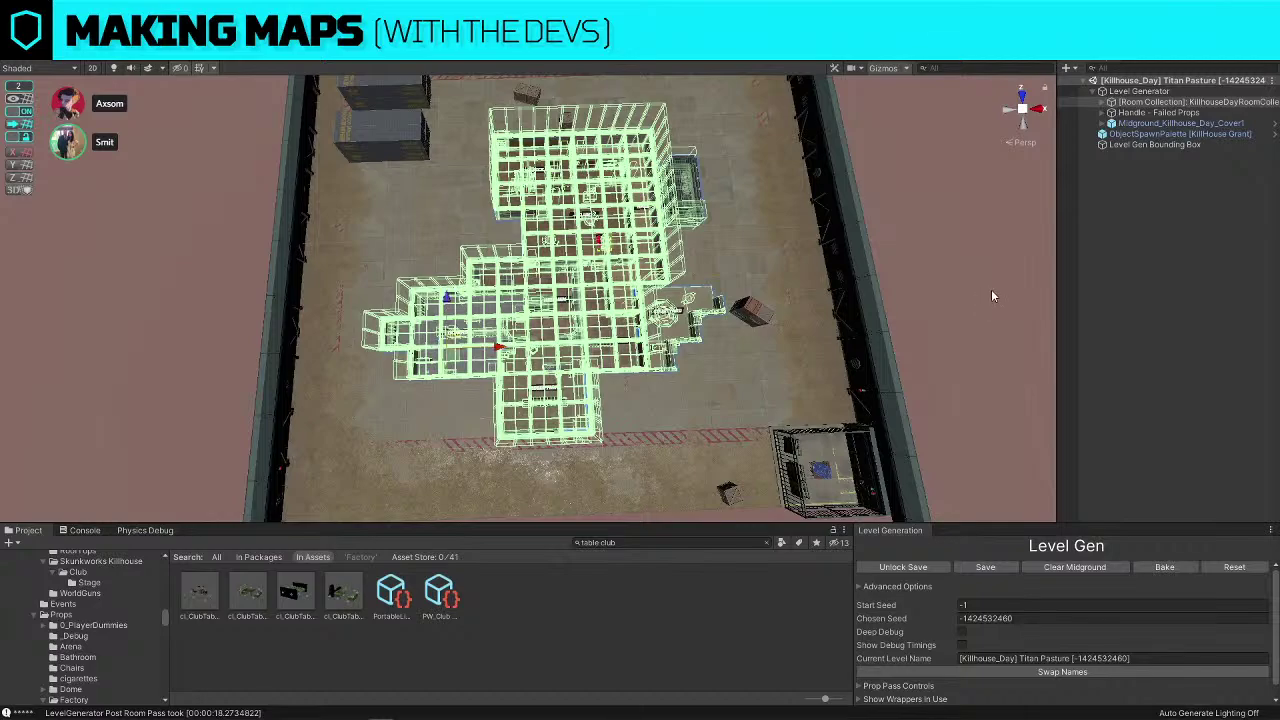
pyautogui.click(990, 358)
# Check the building's spacing from the white truck and yard walls, and save the scene
pyautogui.keyDown('alt'); pyautogui.moveTo(990, 356); pyautogui.dragTo(908, 251); pyautogui.keyUp('alt')
pyautogui.press('w')
pyautogui.moveTo(908, 251); pyautogui.dragTo(690, 226, button='right')
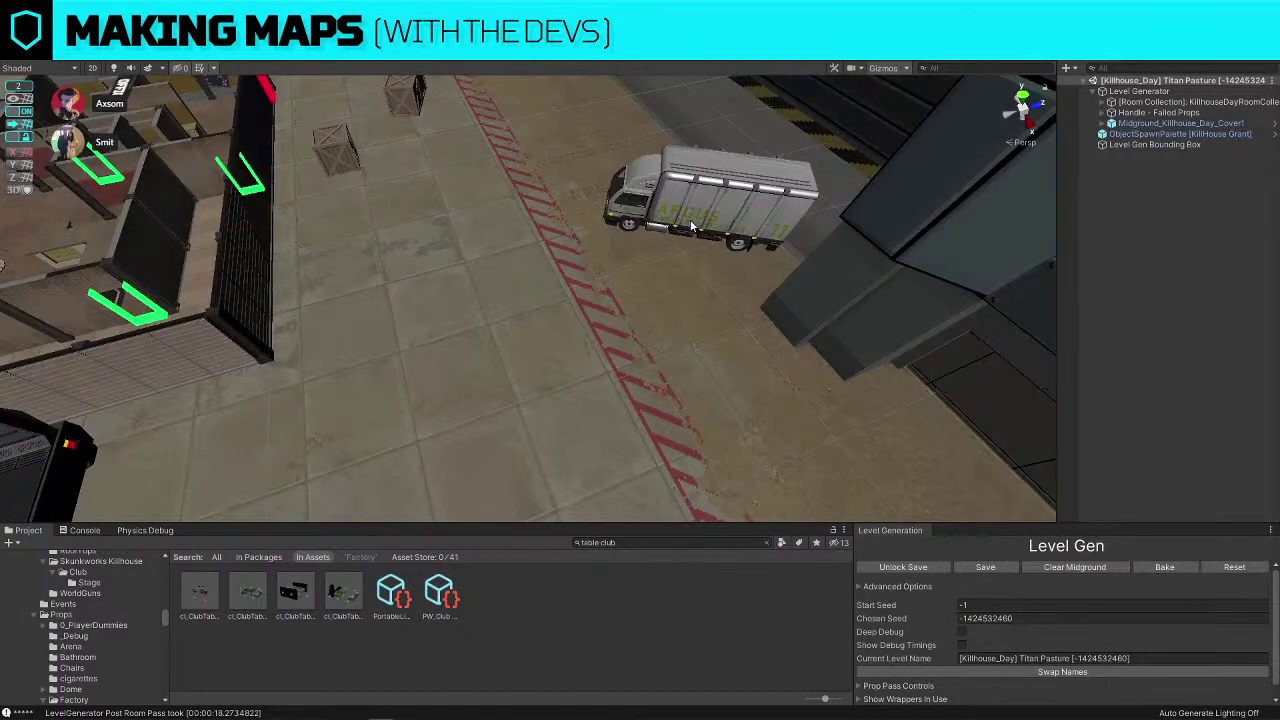
pyautogui.keyDown('alt'); pyautogui.moveTo(690, 226); pyautogui.dragTo(608, 262); pyautogui.keyUp('alt')
pyautogui.moveTo(608, 262); pyautogui.dragTo(122, 92, button='right')
pyautogui.press('s')
pyautogui.click(10, 21)
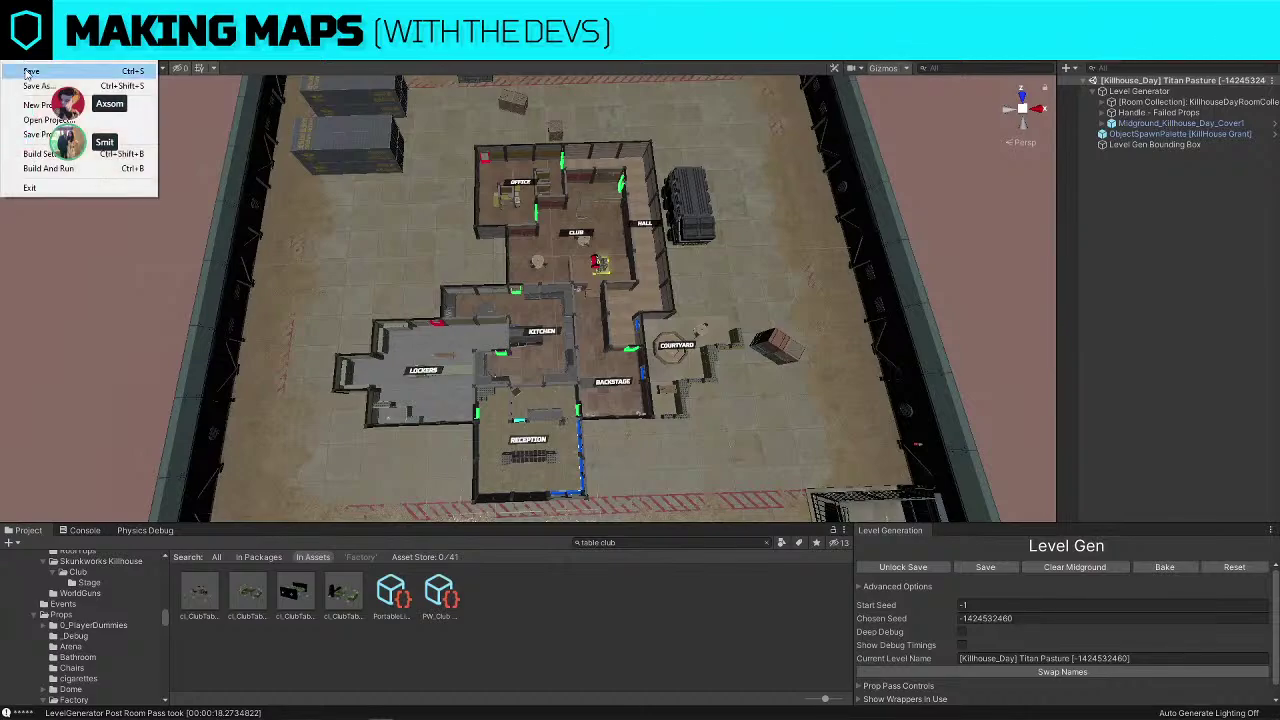
pyautogui.click(33, 70)
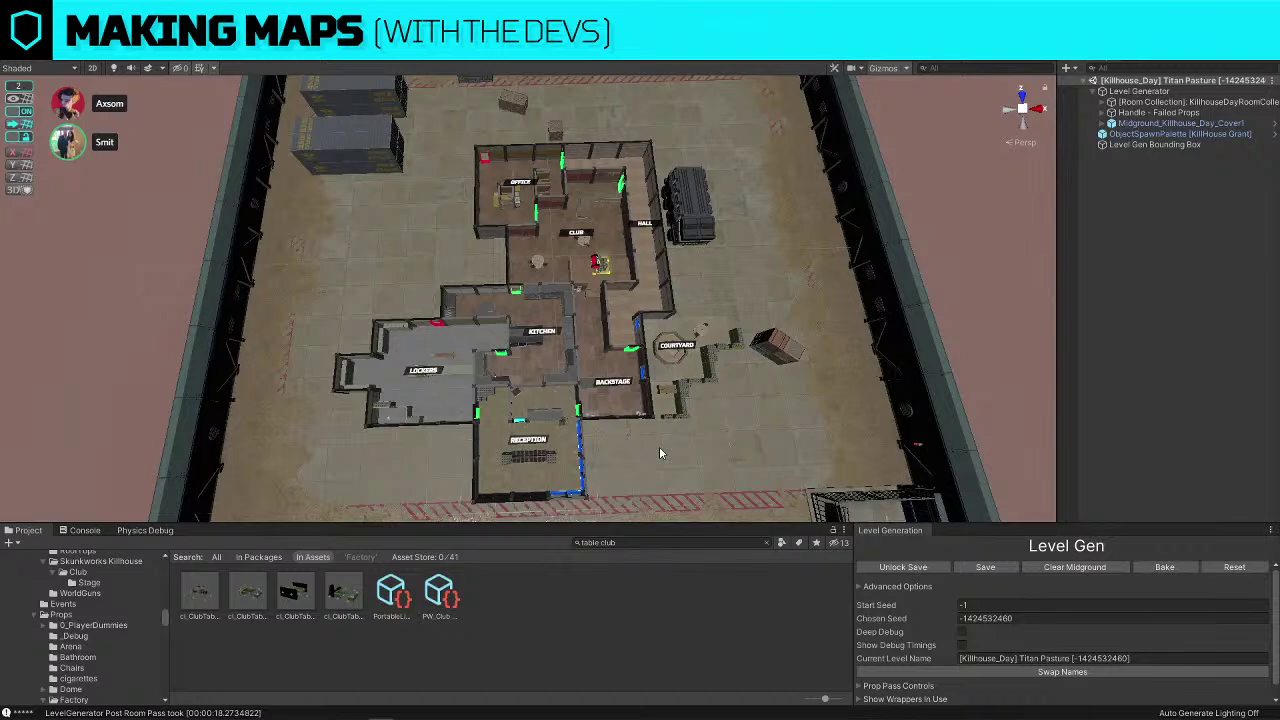
# Search the project assets for "cstore levelgen" and open the cStore_LevelGen scene
pyautogui.click(616, 543)
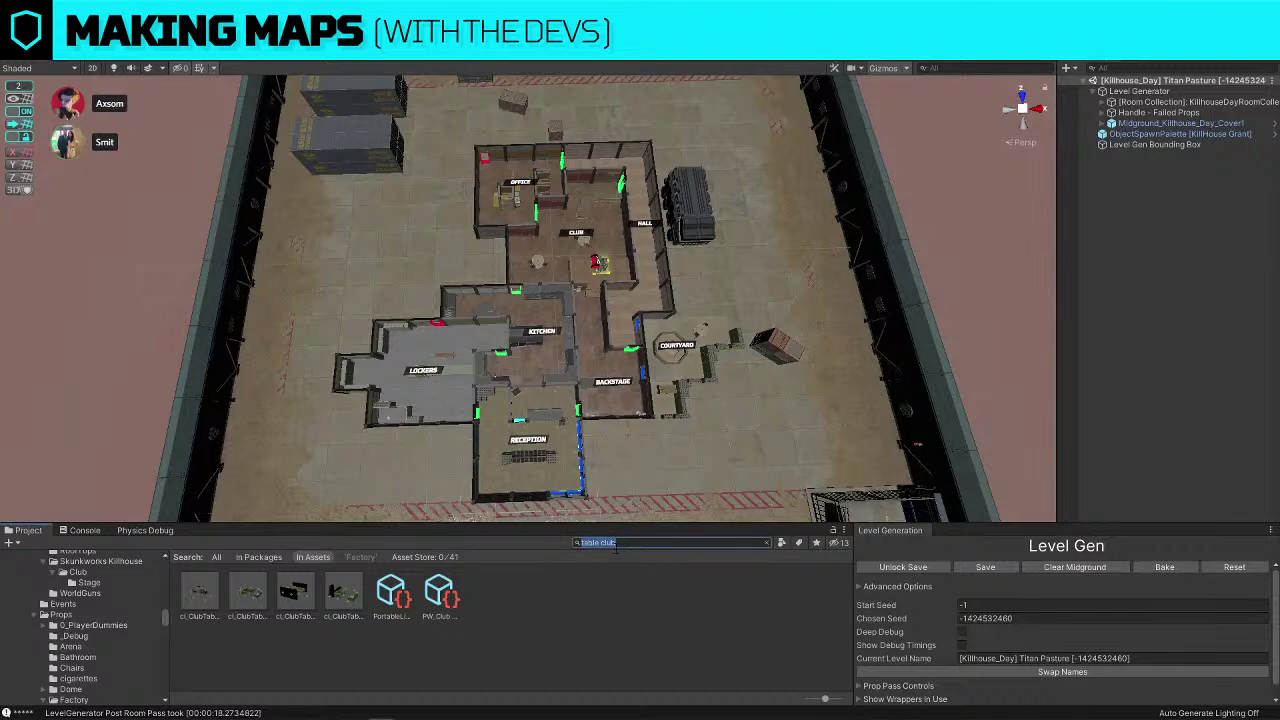
pyautogui.write('cstore levelgen')
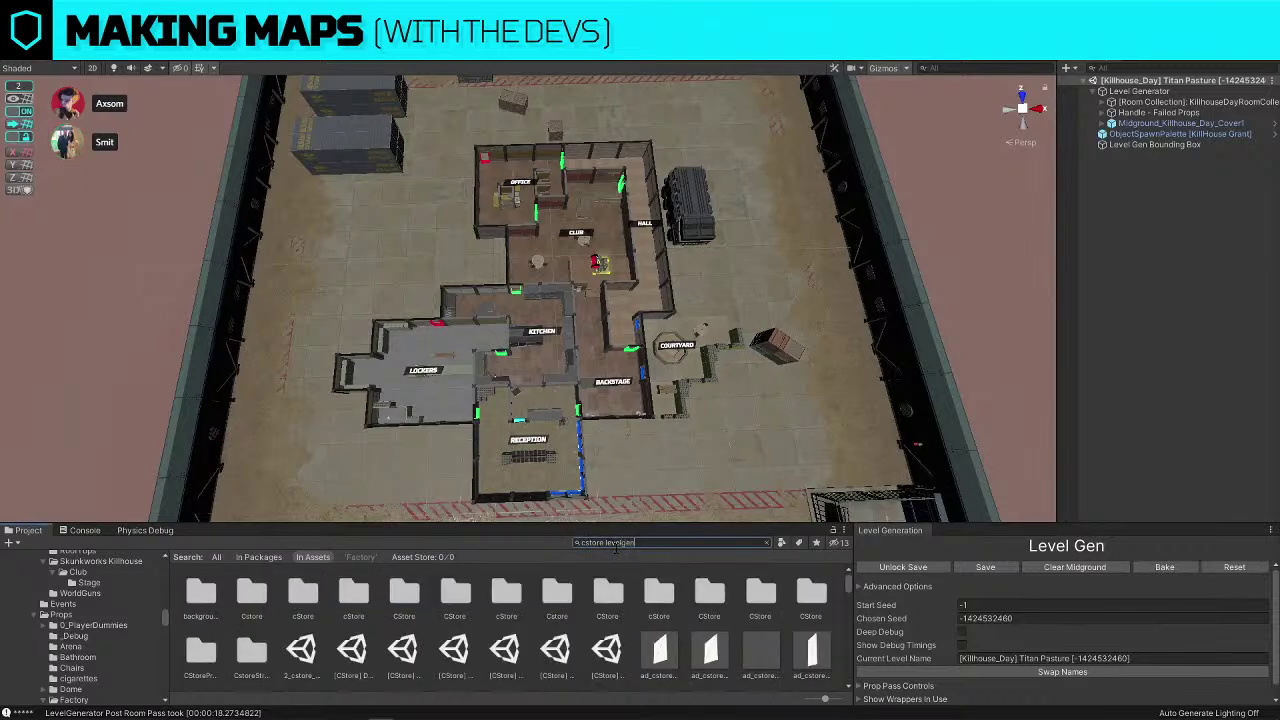
pyautogui.click(193, 603)
pyautogui.click(248, 601)
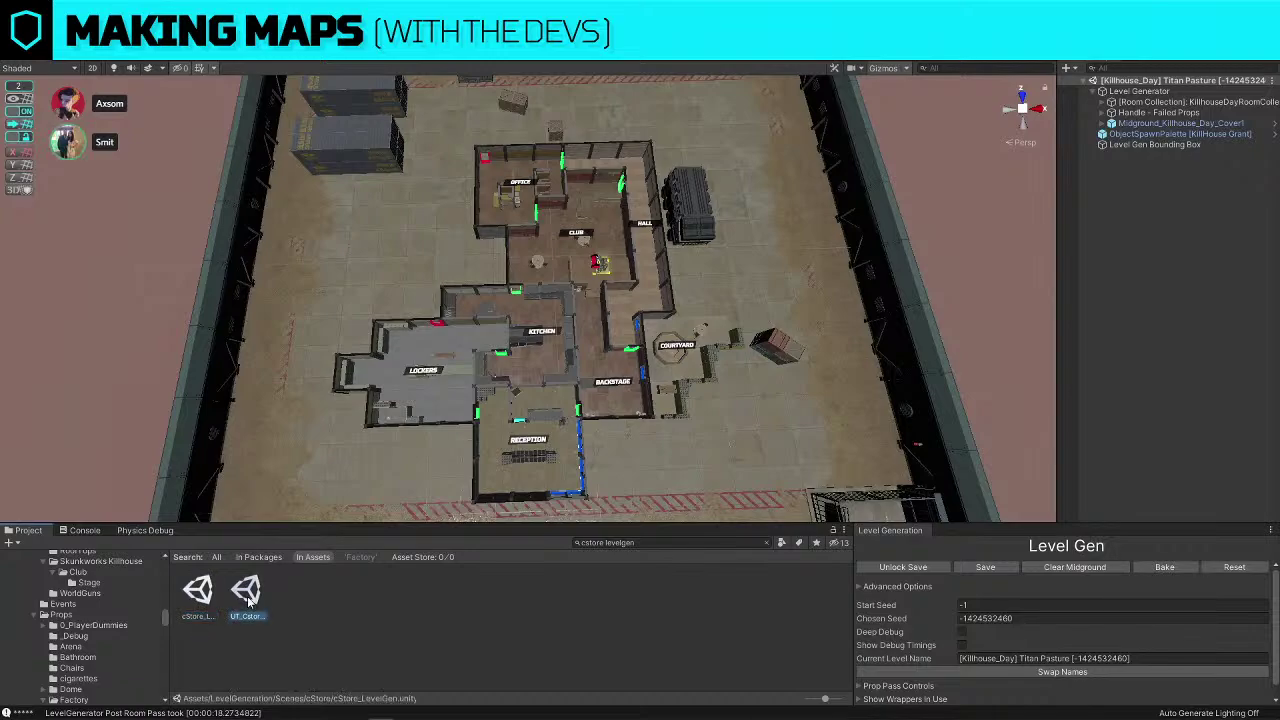
pyautogui.click(205, 601)
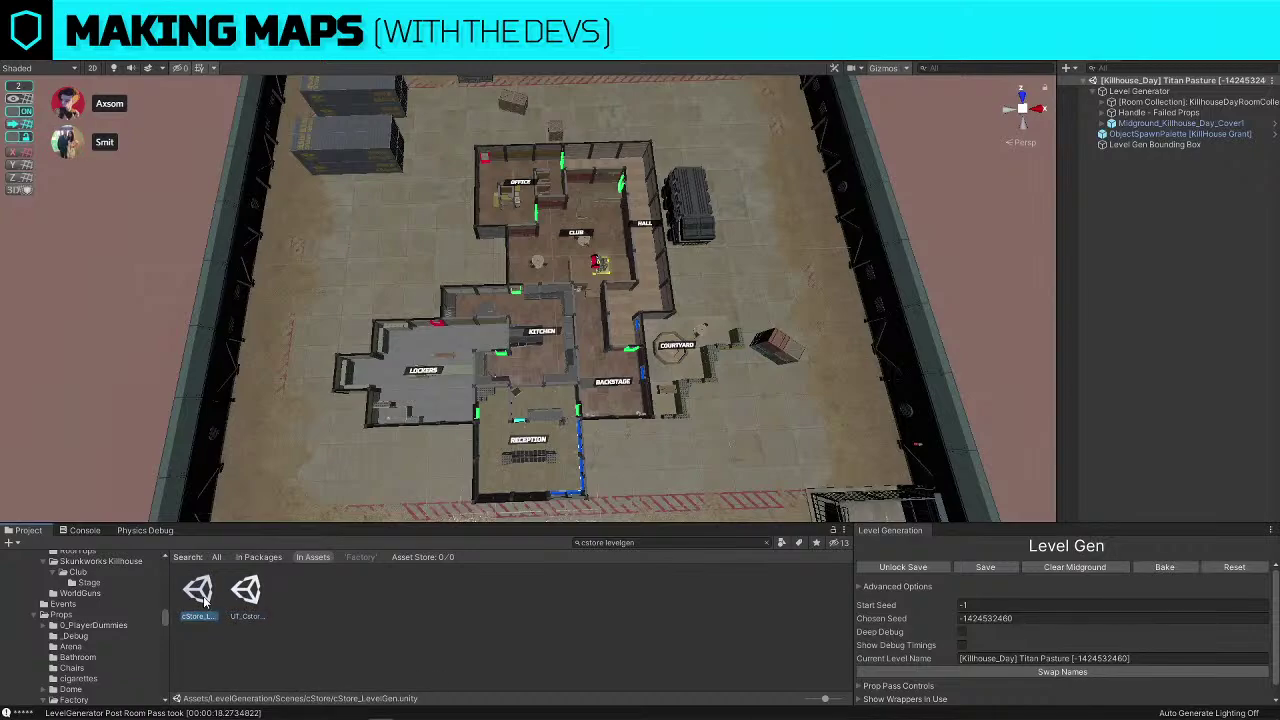
pyautogui.doubleClick(205, 601)
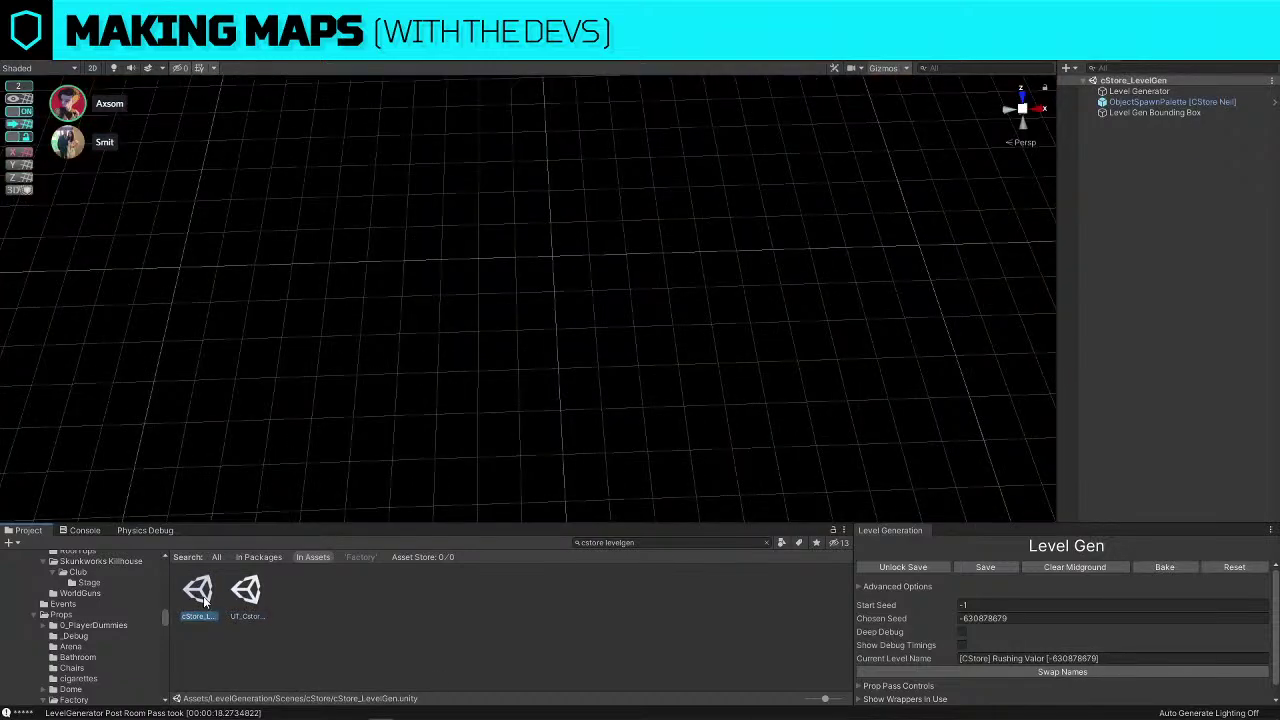
# Generate a fresh convenience-store layout with the Start Tiles + Wall pass, and clear the chat window off the scene view
pyautogui.click(860, 586)
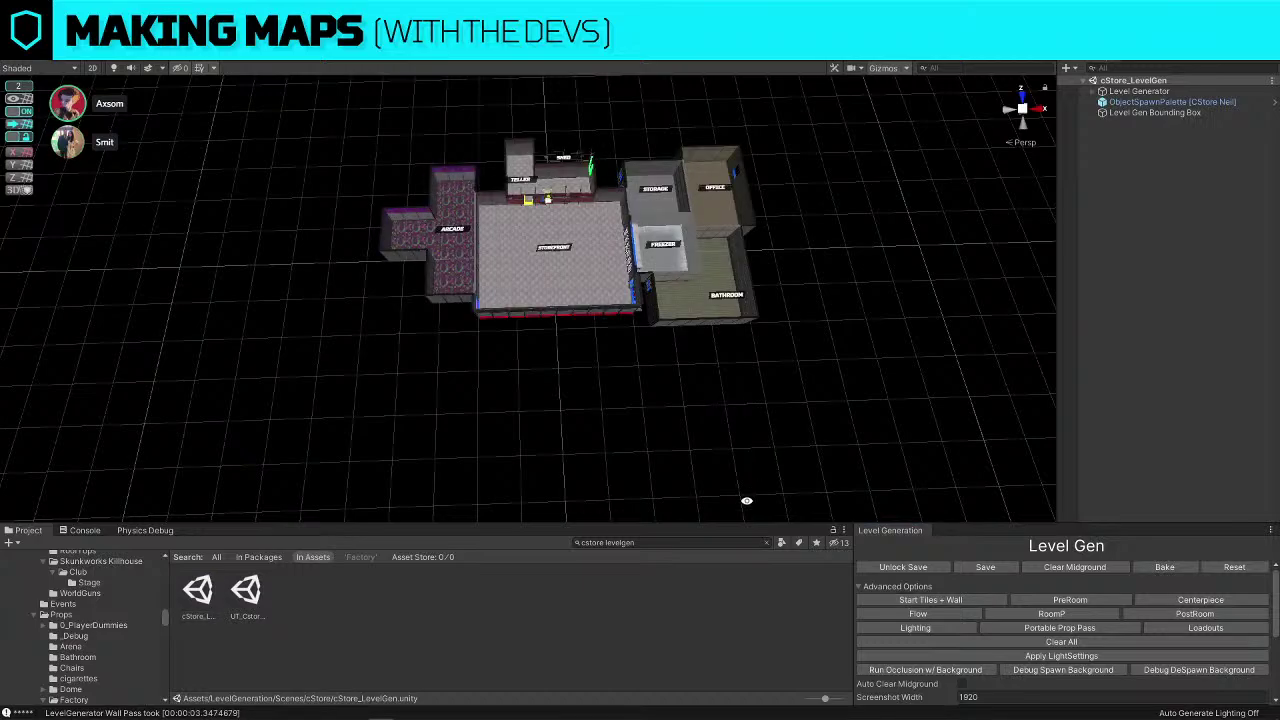
pyautogui.click(942, 600)
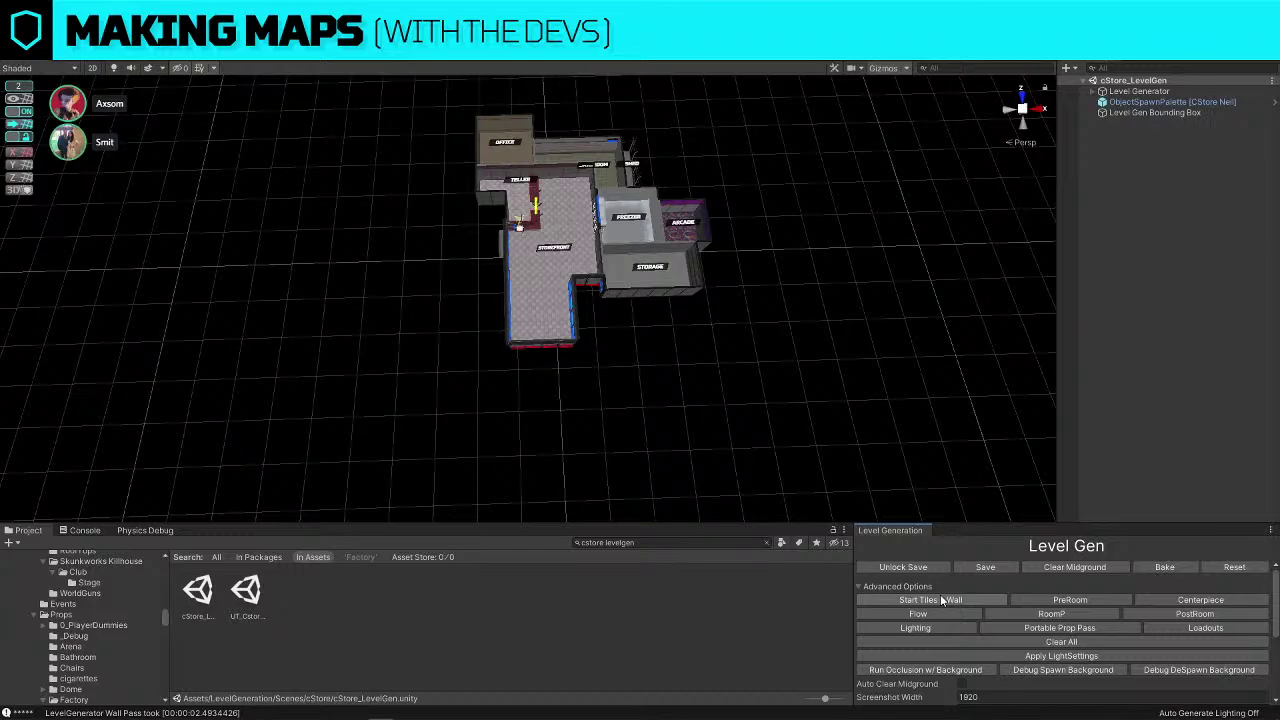
pyautogui.moveTo(892, 440); pyautogui.dragTo(874, 390, button='right')
pyautogui.press('w')
pyautogui.click(1145, 92)
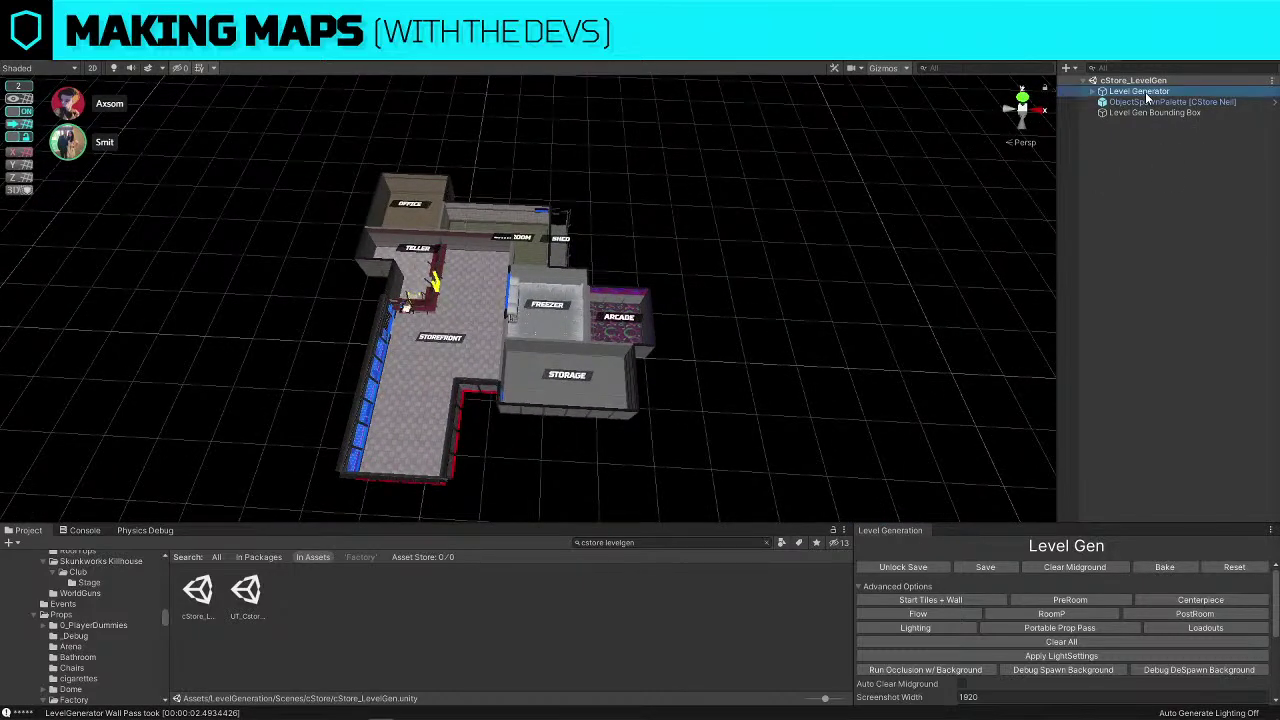
pyautogui.click(872, 253)
pyautogui.moveTo(872, 253); pyautogui.dragTo(713, 308, button='right')
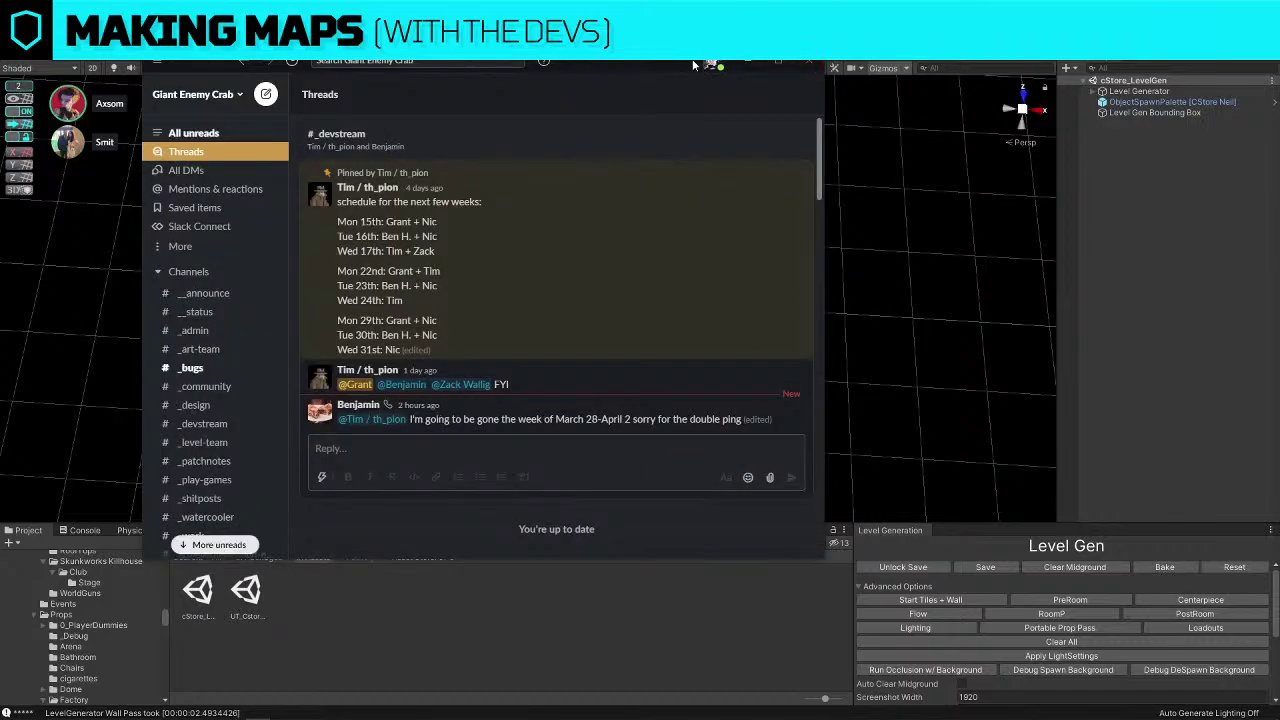
pyautogui.moveTo(709, 64); pyautogui.dragTo(1279, 130)
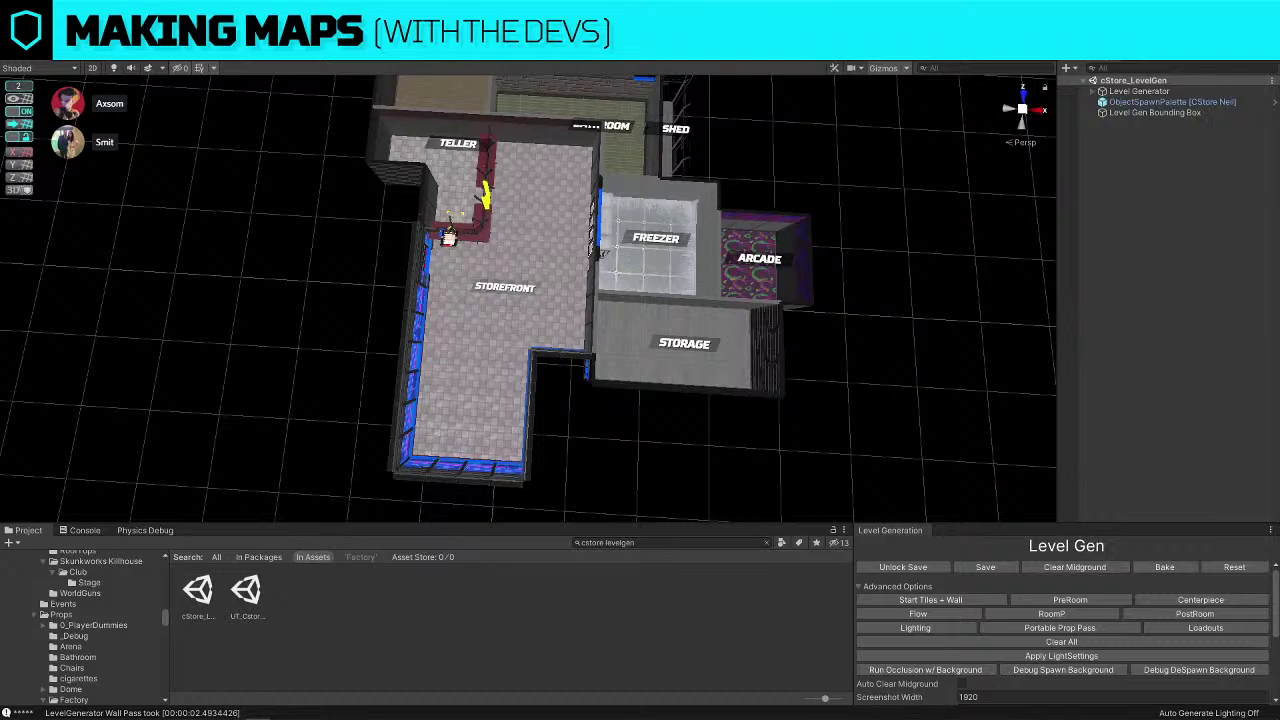
# Bring the Slack window over the scene and compare the convenience-store layouts in the posted screenshots, including Screenshot_3.png through Screenshot_7.png
pyautogui.moveTo(1279, 138); pyautogui.dragTo(702, 116)
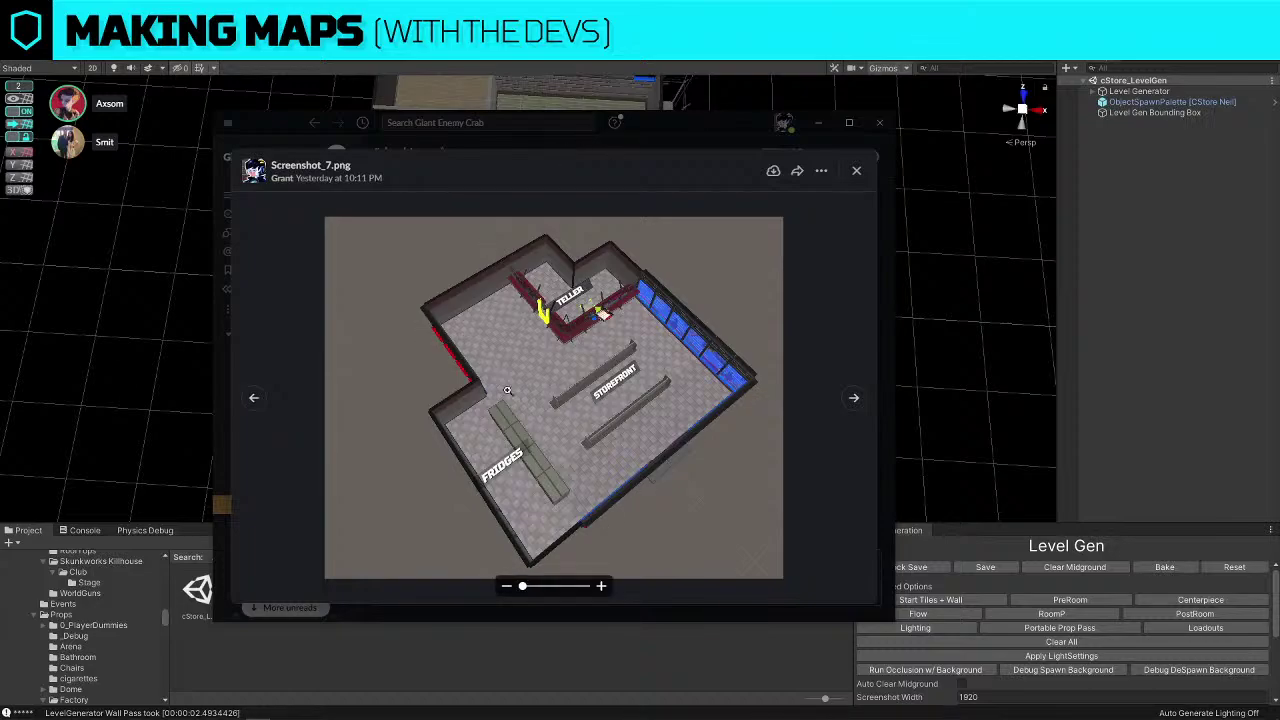
pyautogui.press('Left')
pyautogui.press('Left')
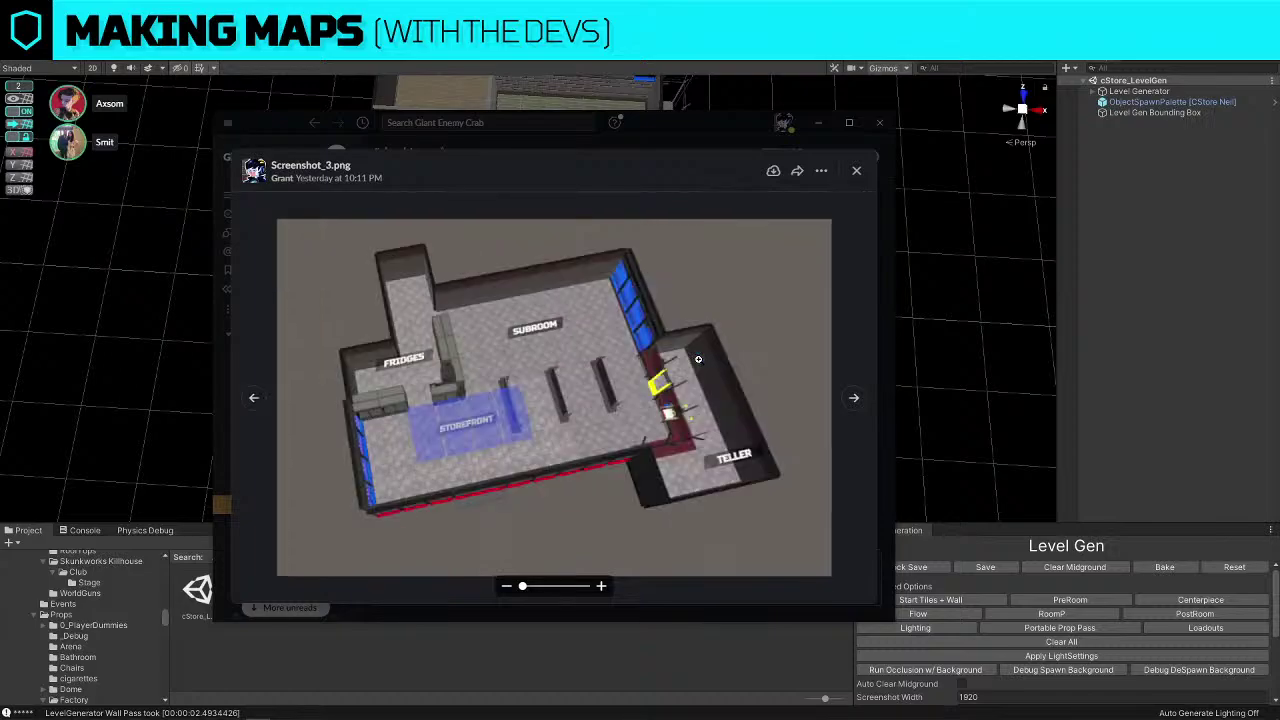
pyautogui.press('Left')
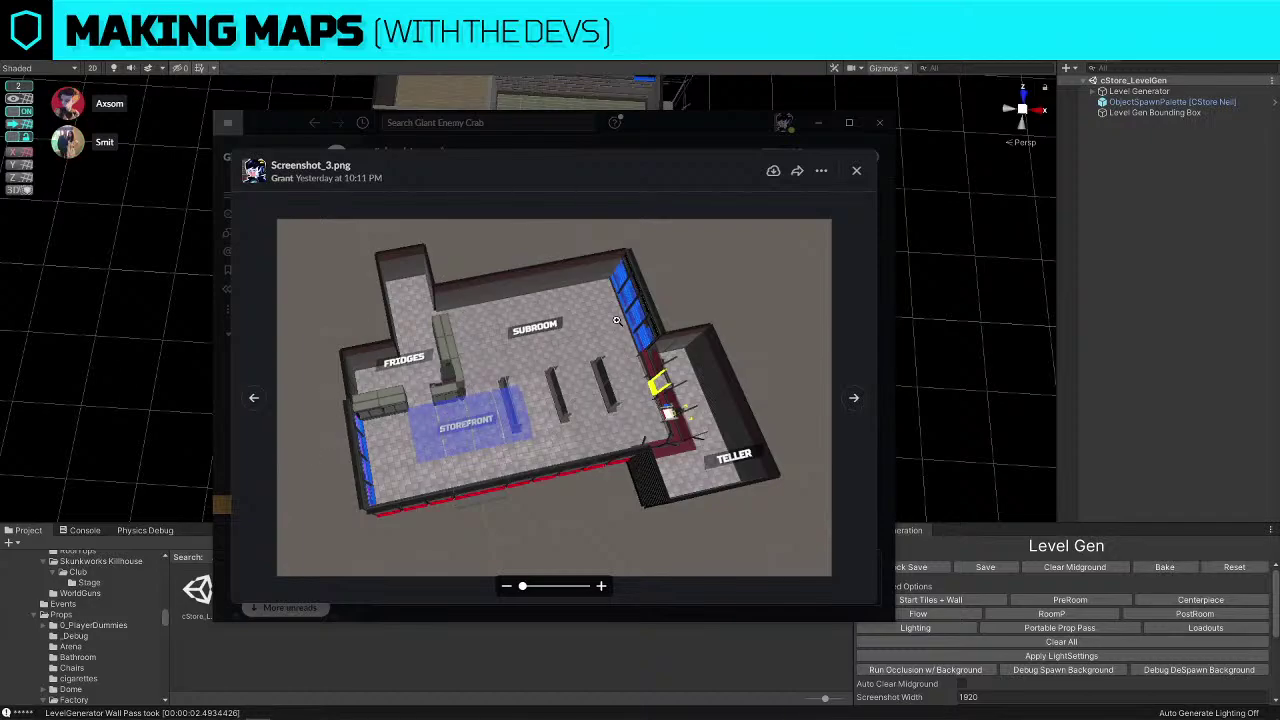
pyautogui.press('Right')
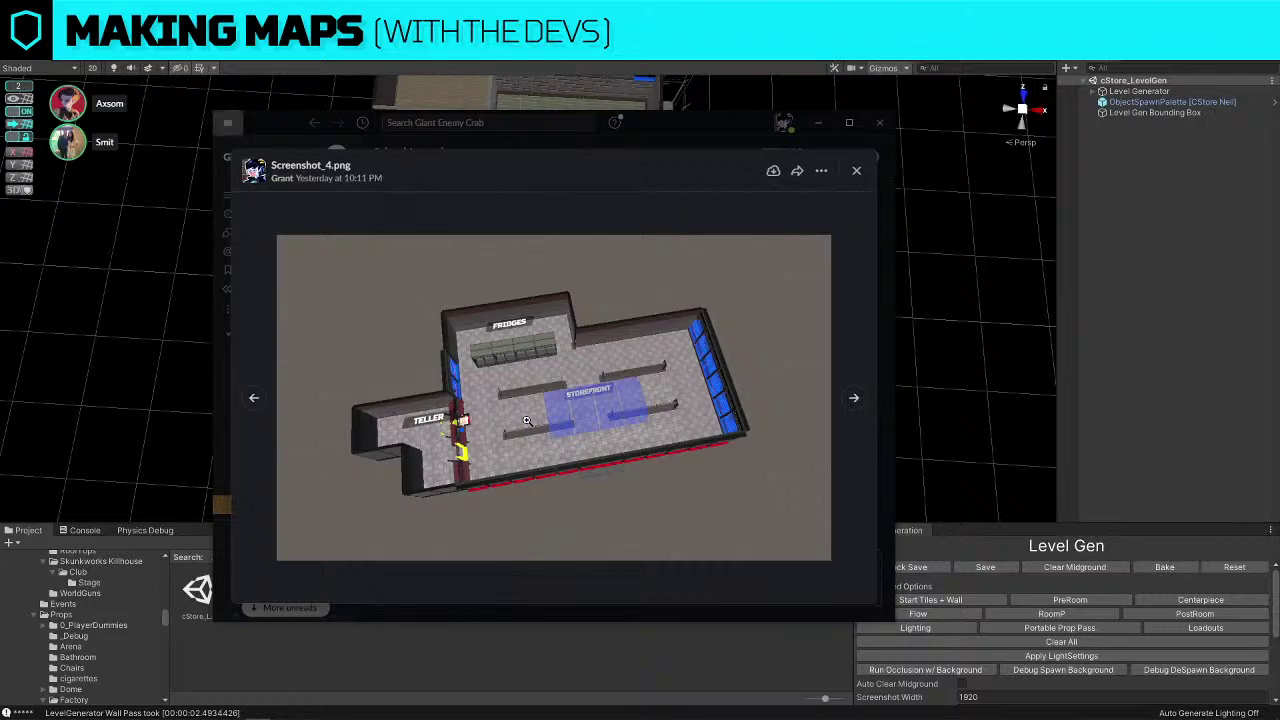
pyautogui.press('Right')
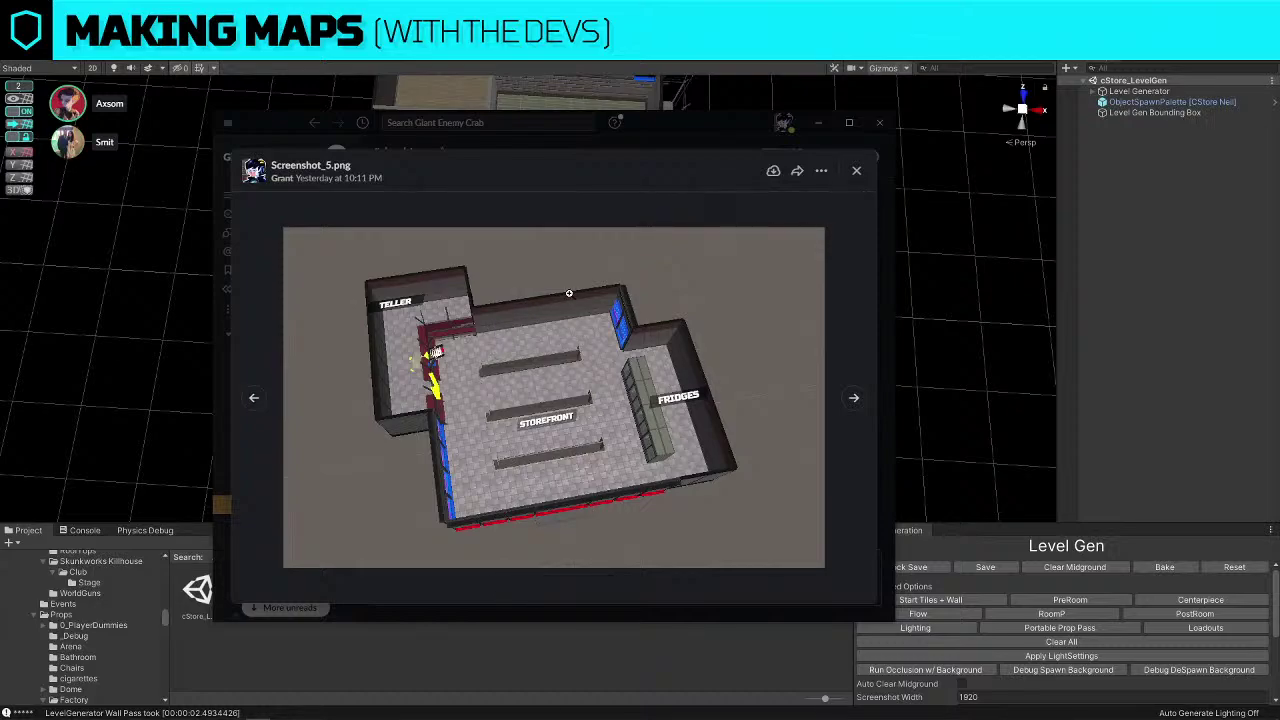
pyautogui.press('Right')
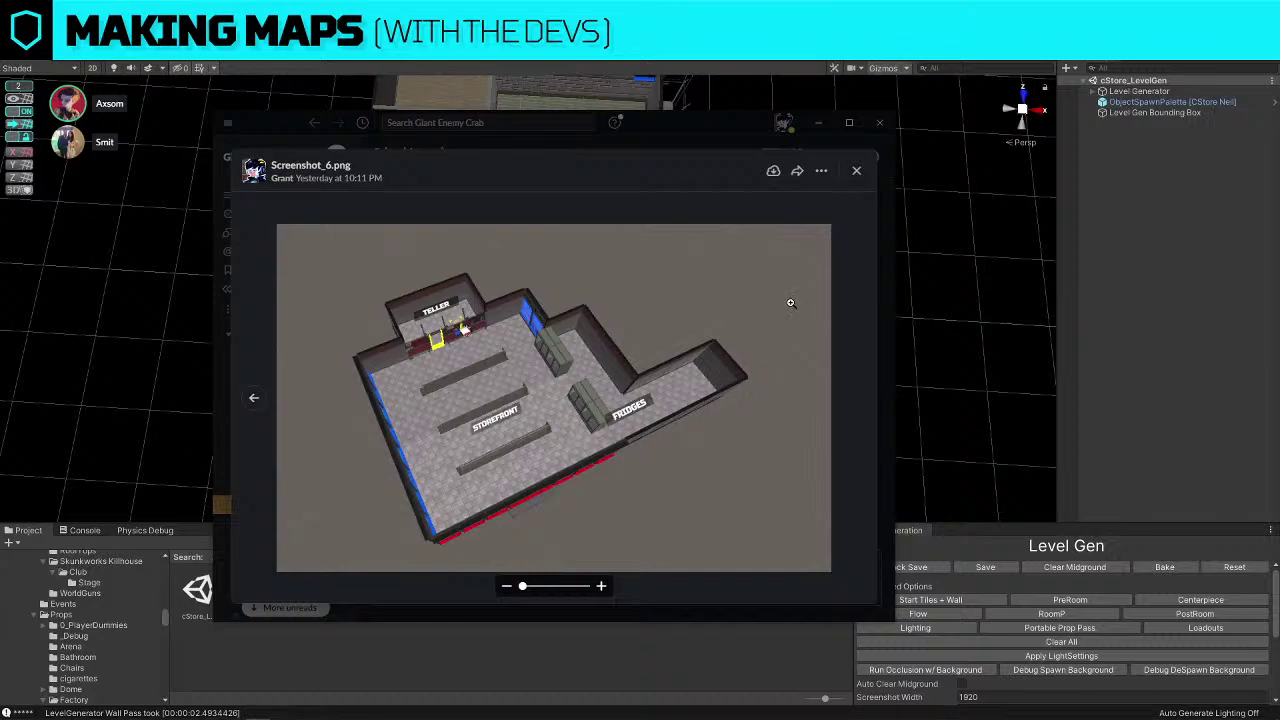
pyautogui.press('Left')
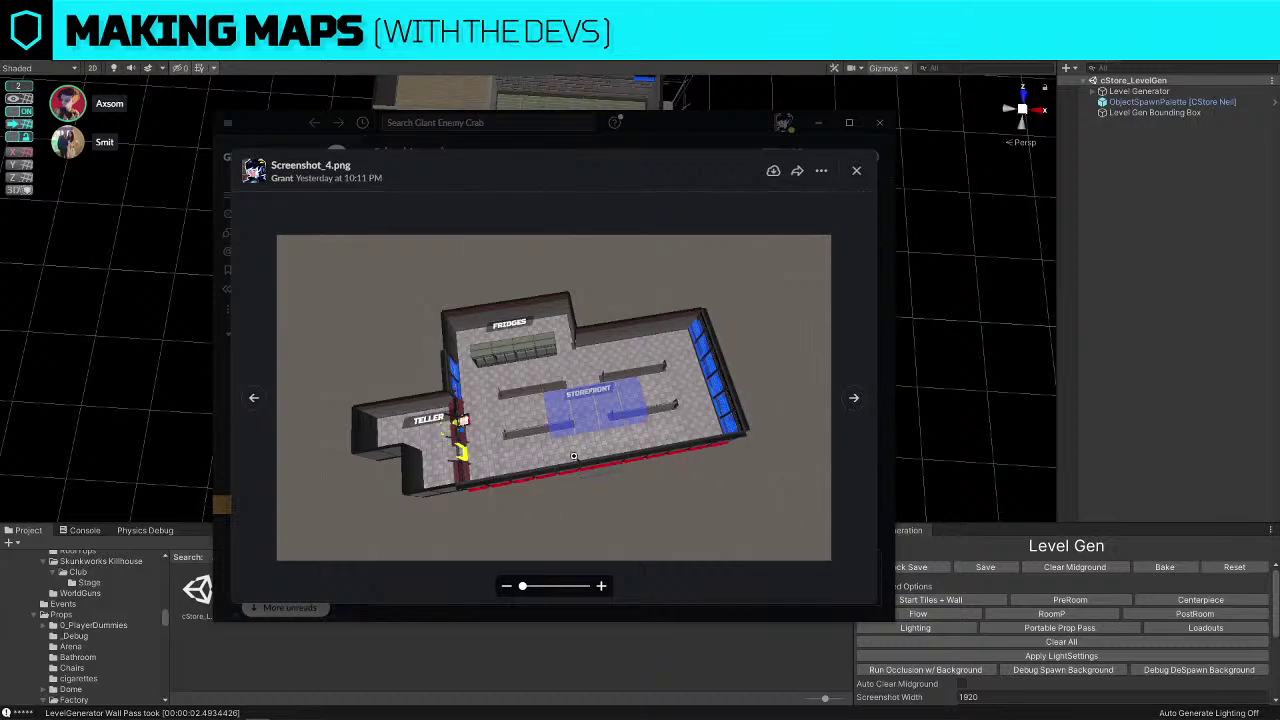
# Capture a screen region of about 655 x 442 px over Screenshot_4.png and draw red lines along the outer edges of the storefront's shelf area
pyautogui.press('Print')
pyautogui.moveTo(790, 254); pyautogui.dragTo(350, 549)
pyautogui.moveTo(631, 480); pyautogui.dragTo(651, 447)
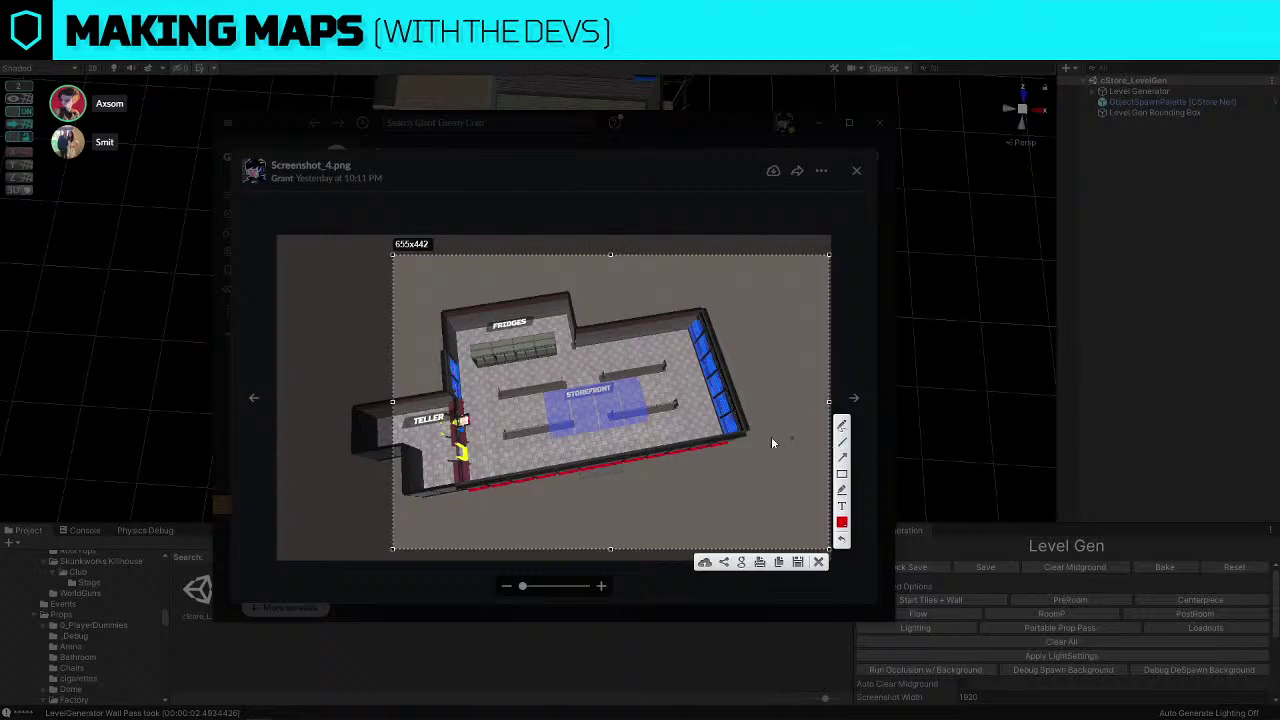
pyautogui.moveTo(517, 480)
pyautogui.mouseDown()
pyautogui.moveTo(505, 398)
pyautogui.moveTo(663, 374)
pyautogui.mouseUp()
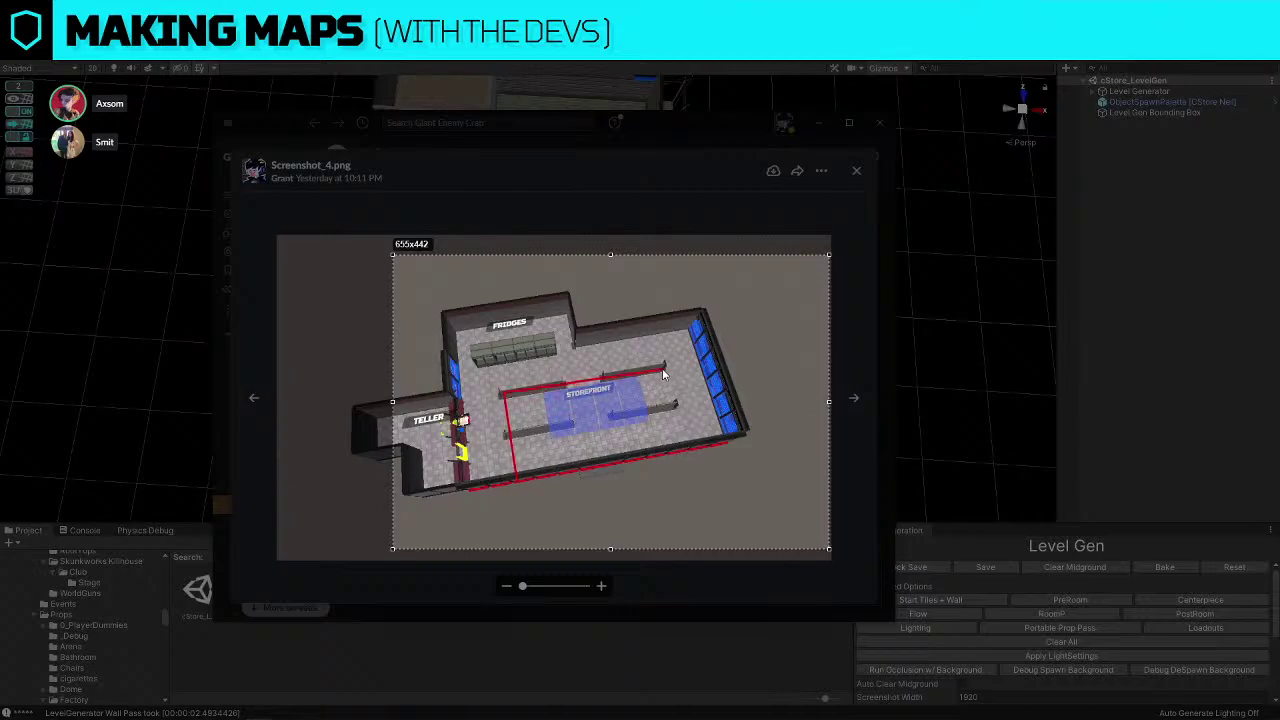
# Trace the walkway loop around the storefront shelves with red lines and mark the aisles between the shelves
pyautogui.moveTo(697, 423); pyautogui.dragTo(745, 436)
pyautogui.moveTo(670, 373); pyautogui.dragTo(673, 374)
pyautogui.moveTo(700, 450)
pyautogui.mouseDown()
pyautogui.moveTo(689, 447)
pyautogui.moveTo(728, 434)
pyautogui.moveTo(694, 345)
pyautogui.moveTo(646, 336)
pyautogui.moveTo(464, 370)
pyautogui.moveTo(471, 488)
pyautogui.moveTo(503, 478)
pyautogui.moveTo(495, 393)
pyautogui.moveTo(662, 362)
pyautogui.moveTo(680, 395)
pyautogui.mouseUp()
pyautogui.moveTo(513, 405)
pyautogui.mouseDown()
pyautogui.moveTo(557, 400)
pyautogui.moveTo(604, 424)
pyautogui.mouseUp()
pyautogui.moveTo(635, 416); pyautogui.dragTo(674, 411)
pyautogui.moveTo(641, 386); pyautogui.dragTo(664, 380)
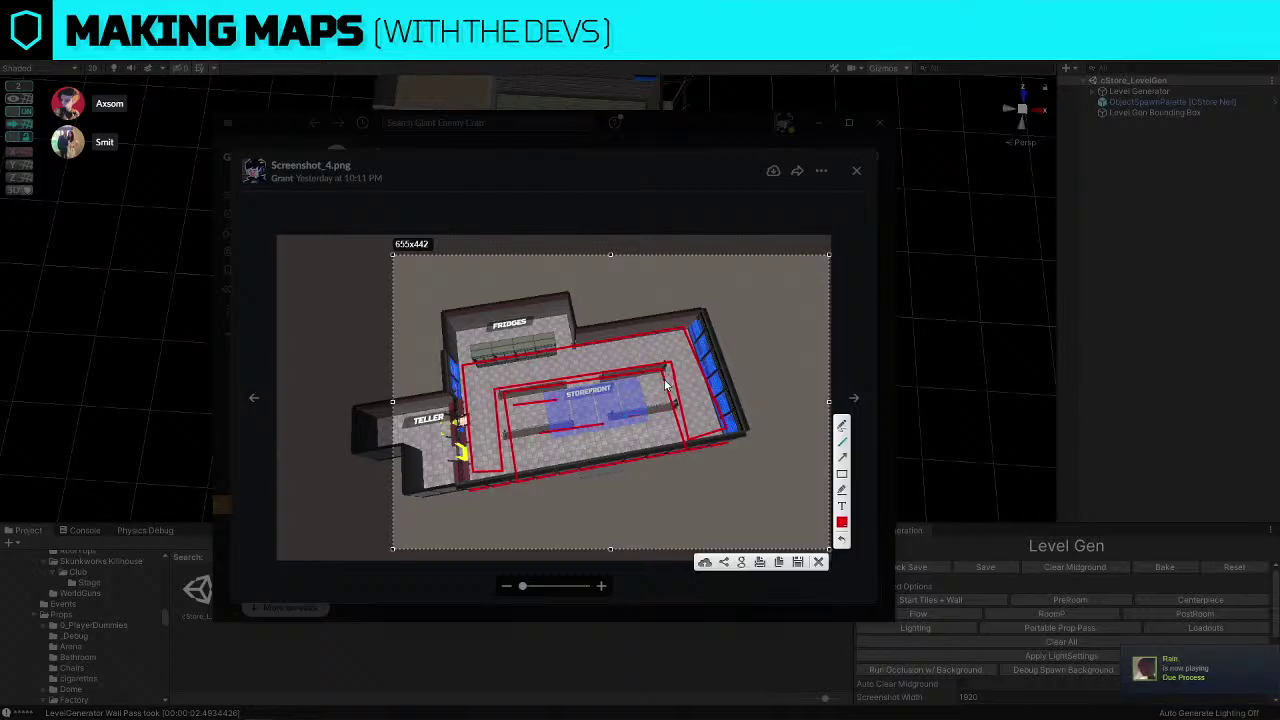
# Draw straight red lines above the Fridges room and across the Teller room on the captured floor plan, and discard the markup
pyautogui.hotkey('ctrl', 'z')
pyautogui.hotkey('ctrl', 'z')
pyautogui.hotkey('ctrl', 'z')
pyautogui.moveTo(610, 287); pyautogui.dragTo(368, 315)
pyautogui.moveTo(320, 362); pyautogui.dragTo(458, 540)
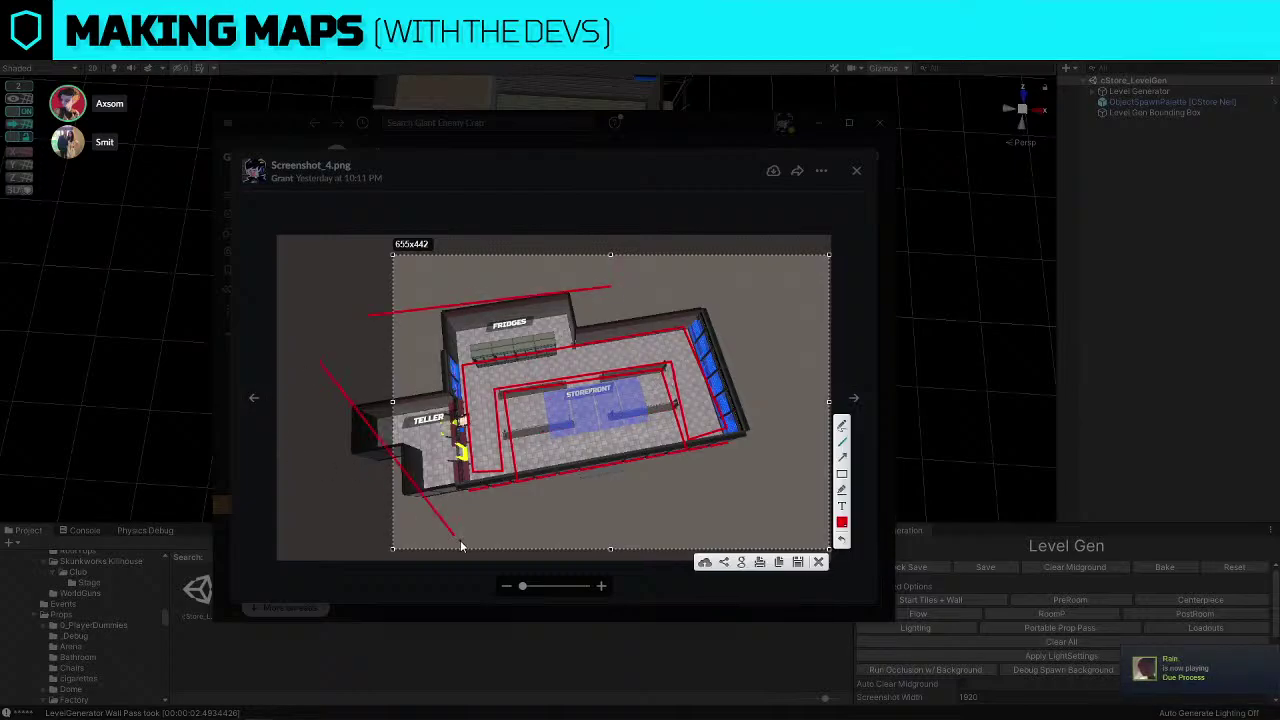
pyautogui.click(818, 562)
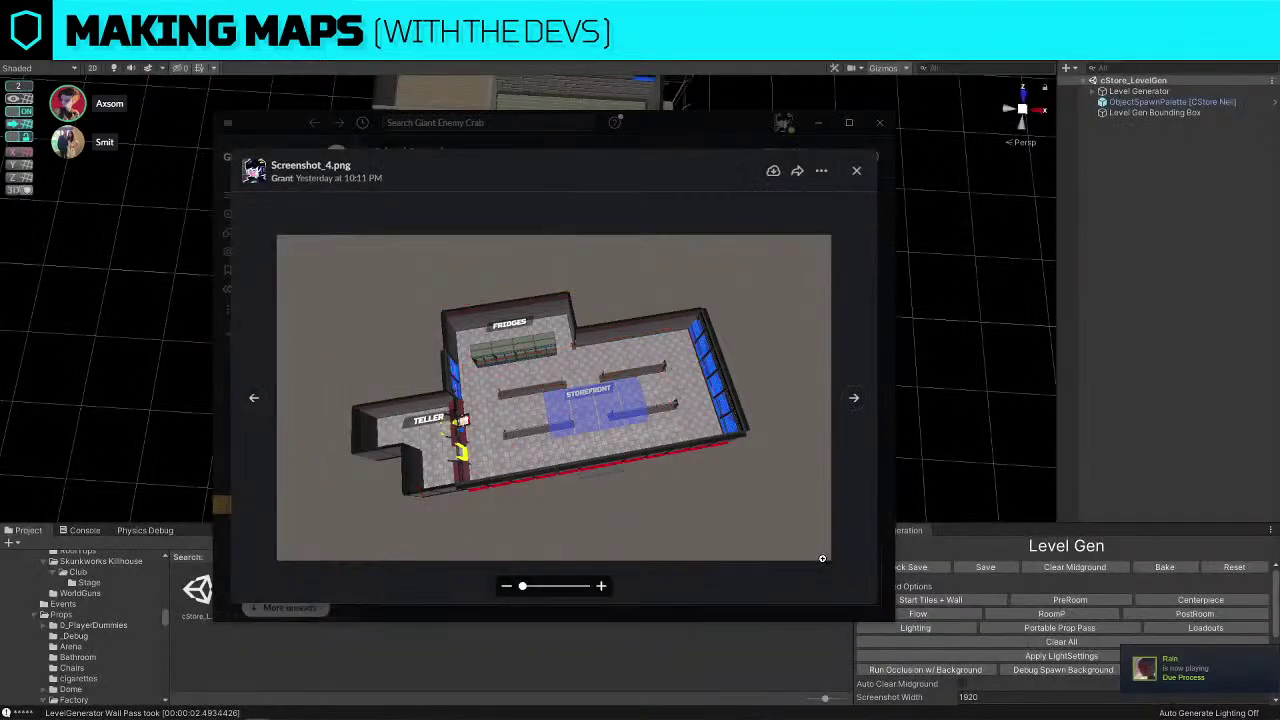
pyautogui.moveTo(652, 124); pyautogui.dragTo(1279, 222)
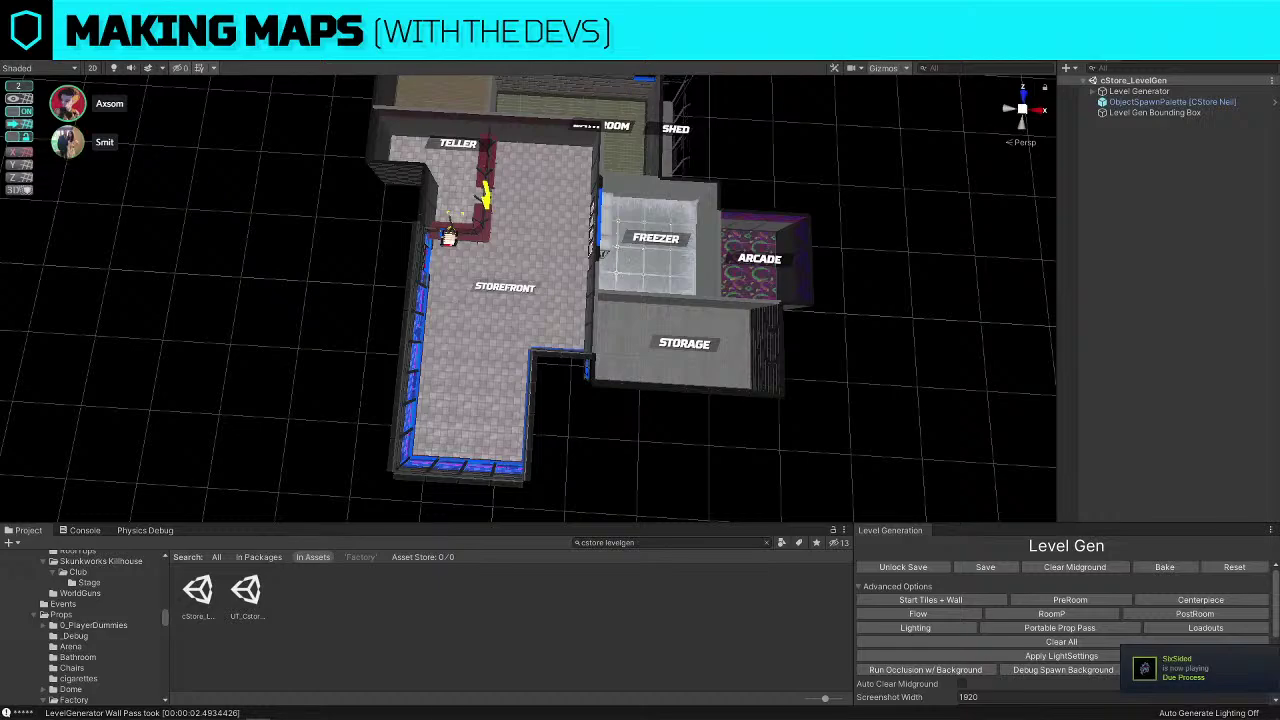
# Bring Screenshot_4.png back into view and capture a region of about 809 by 380 pixels around its floor plan for pen markup
pyautogui.moveTo(1279, 165); pyautogui.dragTo(707, 152)
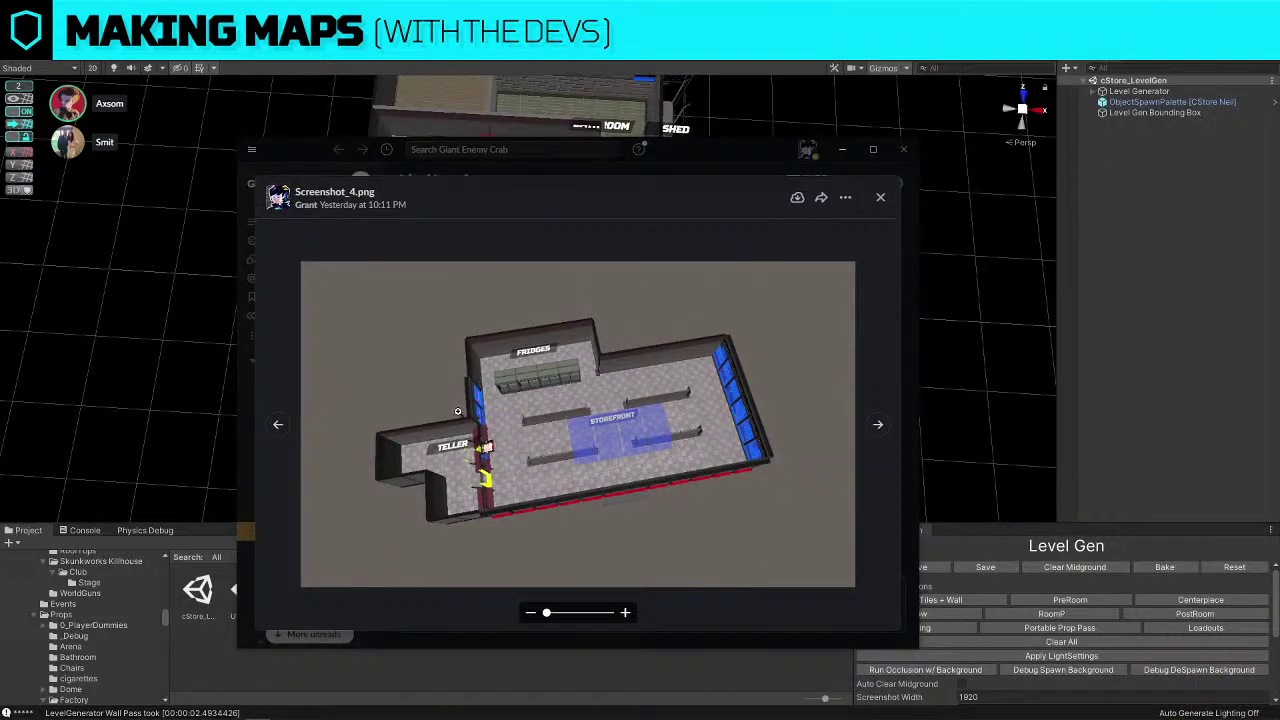
pyautogui.press('Print')
pyautogui.moveTo(785, 318); pyautogui.dragTo(245, 571)
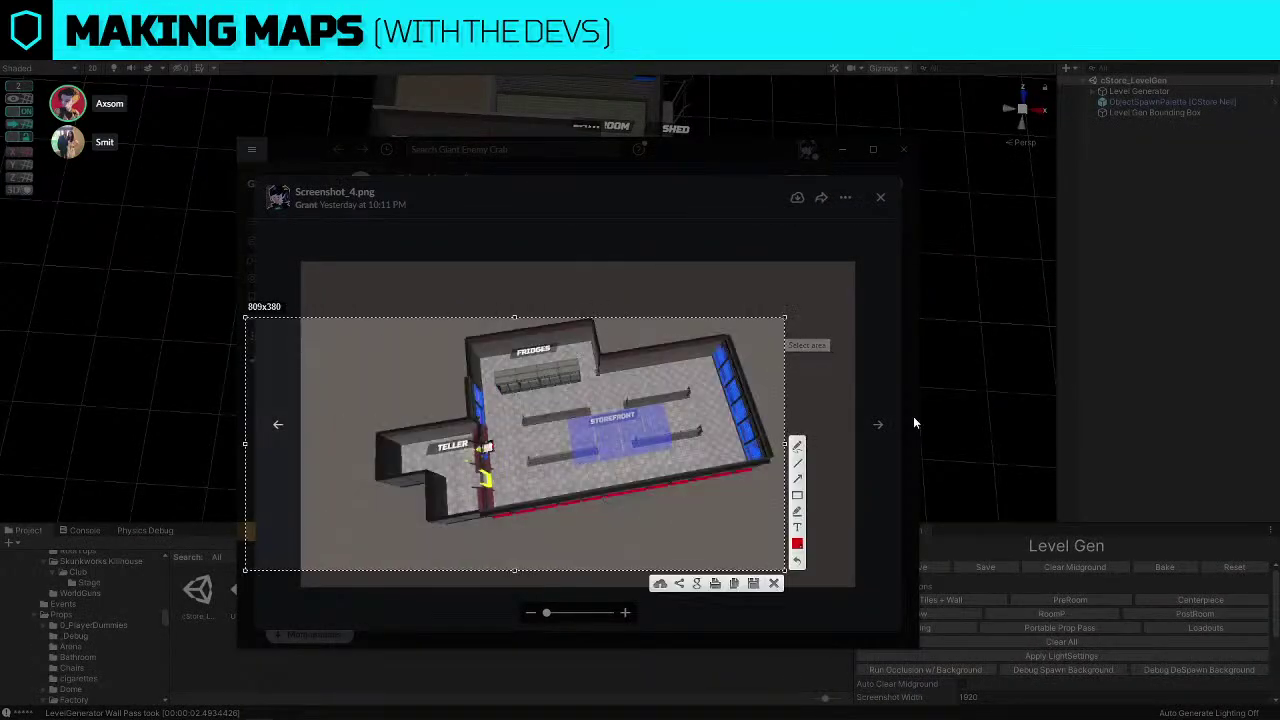
pyautogui.click(797, 446)
# Circle the corner between Fridges and Teller, sketch a room outline outside it, discard the markup and put the chat window away
pyautogui.moveTo(409, 358); pyautogui.dragTo(432, 410)
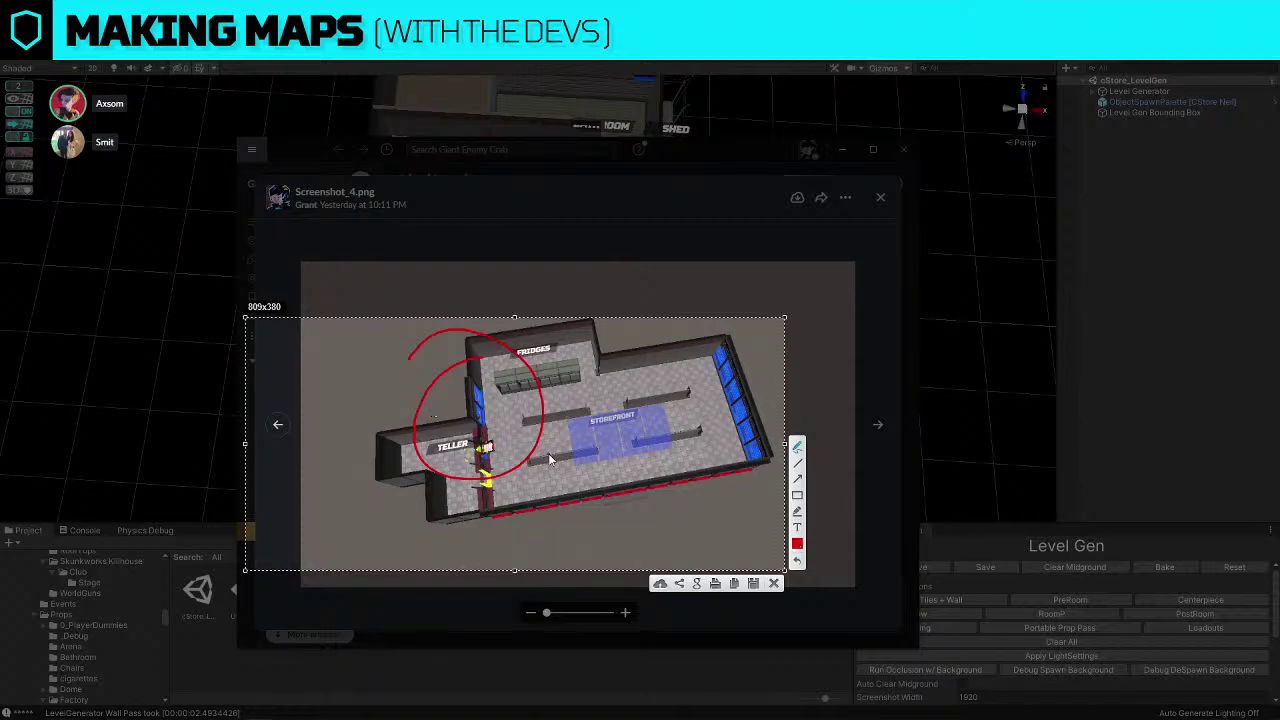
pyautogui.moveTo(477, 368); pyautogui.dragTo(469, 312)
pyautogui.moveTo(336, 437); pyautogui.dragTo(514, 433)
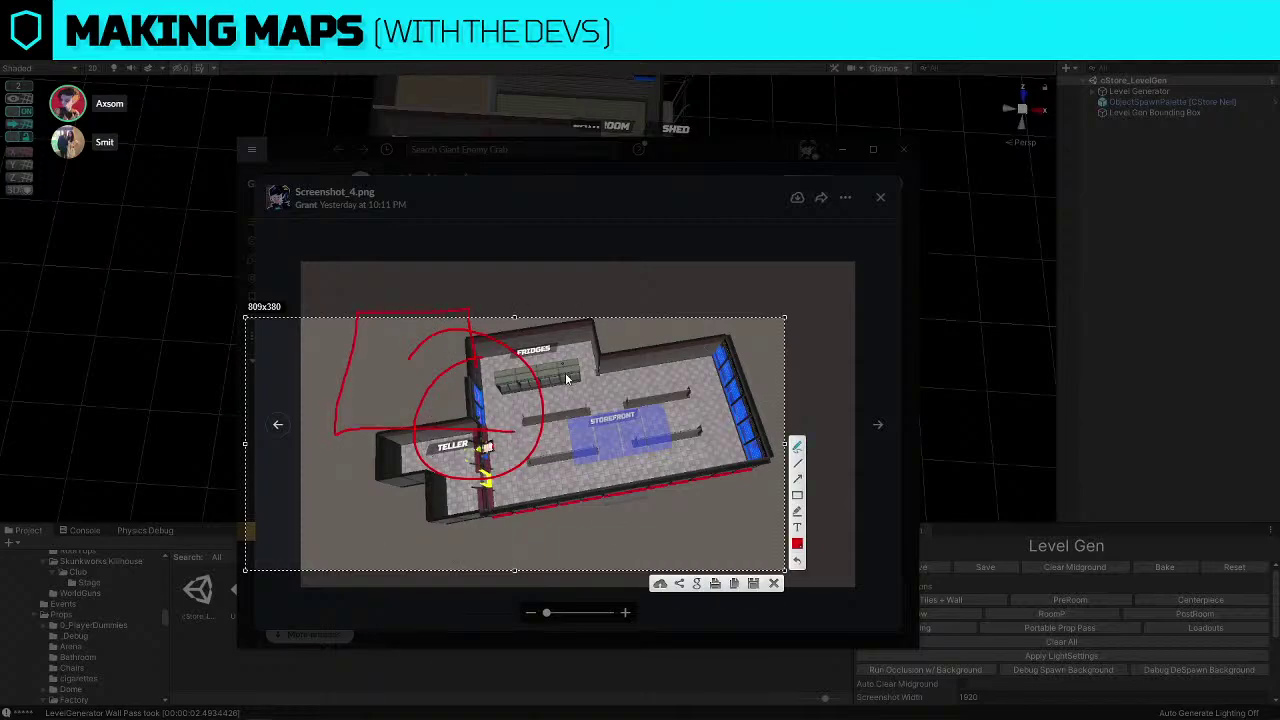
pyautogui.moveTo(565, 279)
pyautogui.mouseDown()
pyautogui.moveTo(508, 280)
pyautogui.moveTo(508, 557)
pyautogui.moveTo(785, 420)
pyautogui.moveTo(474, 277)
pyautogui.mouseUp()
pyautogui.click(773, 584)
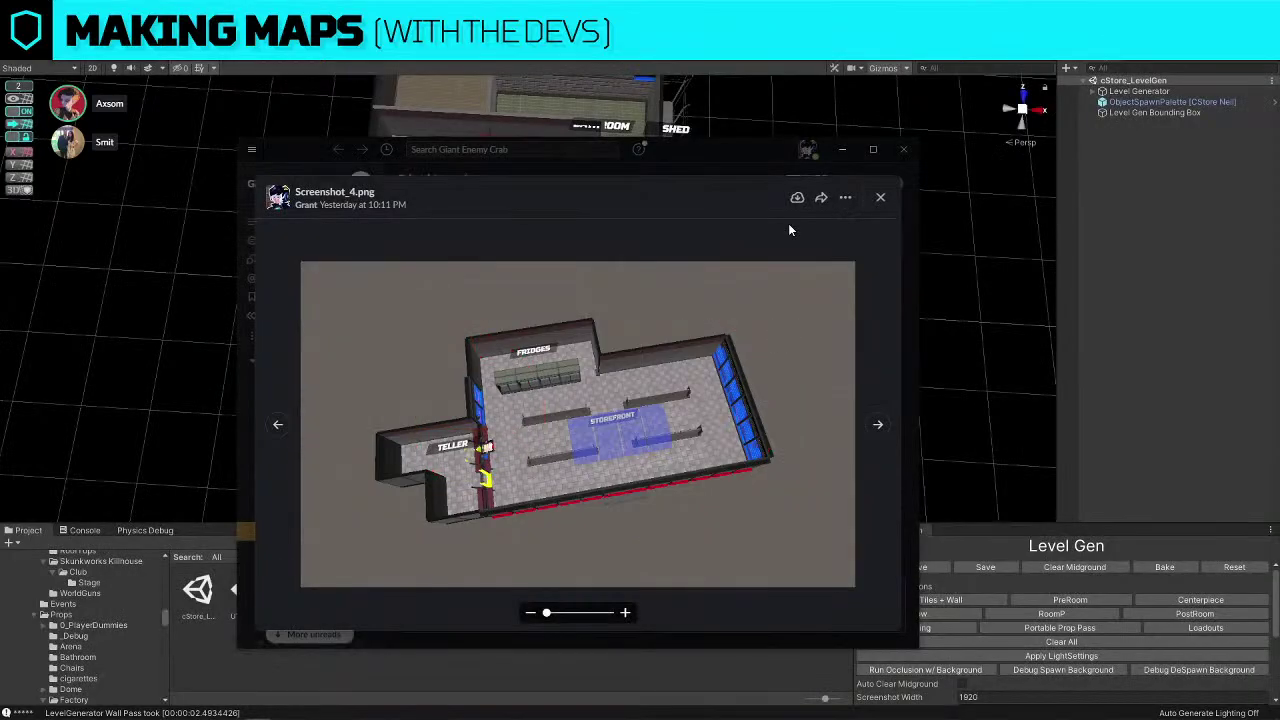
pyautogui.moveTo(743, 162); pyautogui.dragTo(1279, 152)
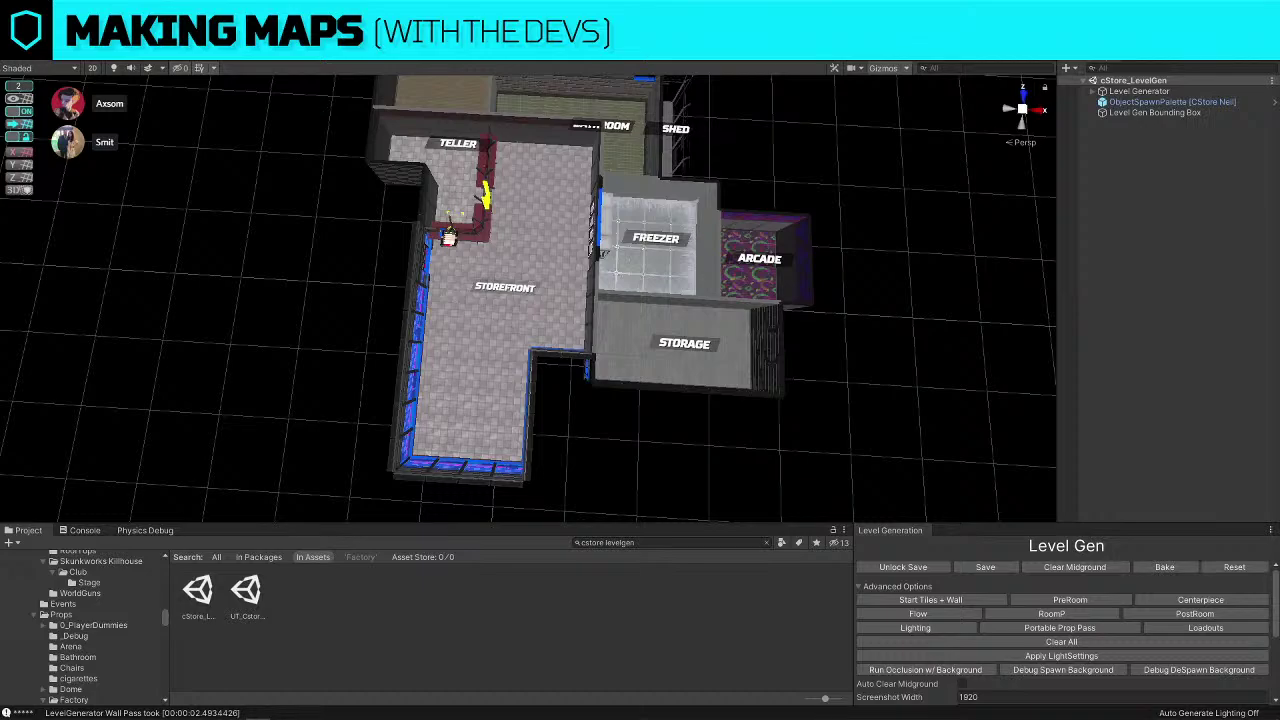
# Bring Screenshot_11.png into view and capture a region of about 851 by 502 pixels covering the whole floor plan
pyautogui.moveTo(1279, 140); pyautogui.dragTo(715, 124)
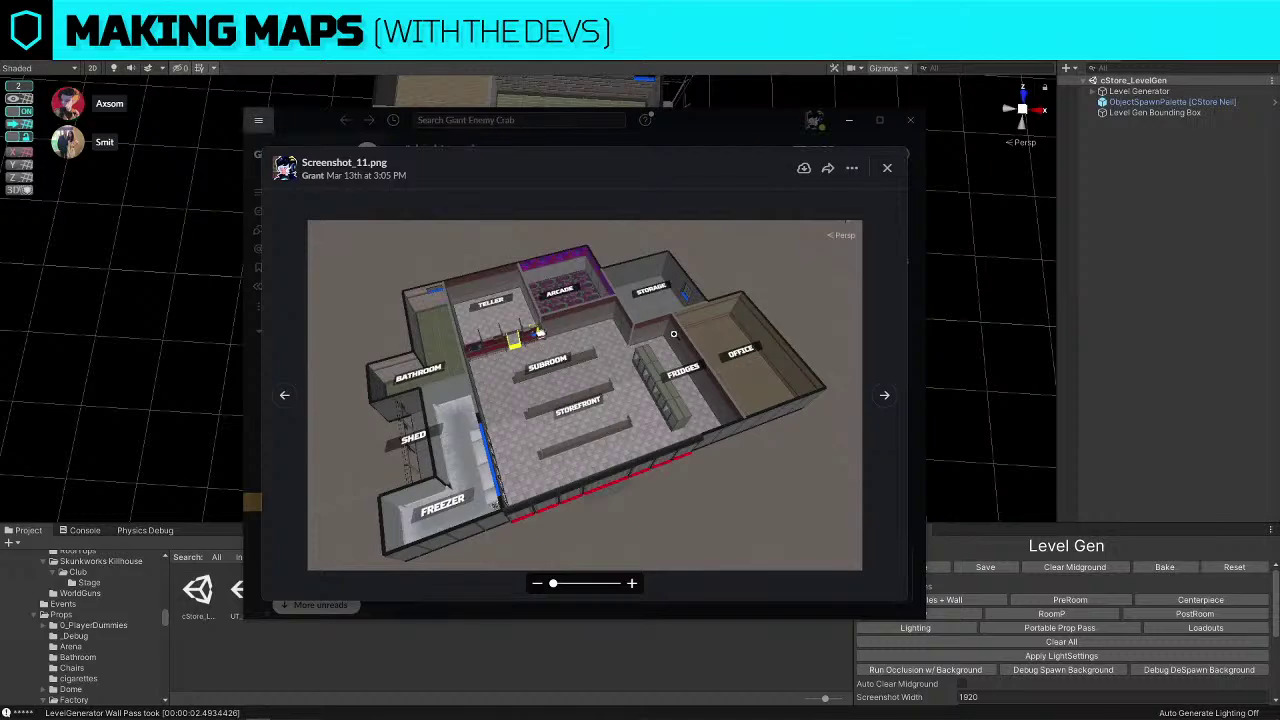
pyautogui.press('ctrl+Print')
pyautogui.moveTo(305, 236); pyautogui.dragTo(872, 570)
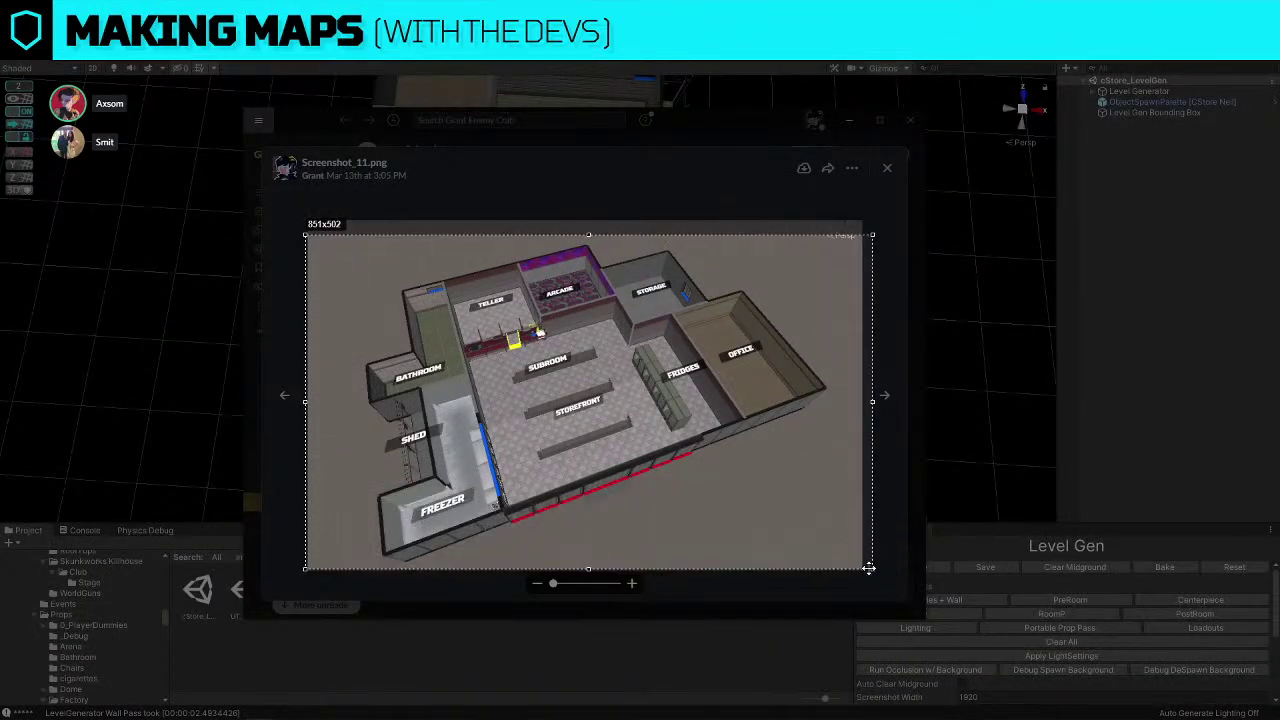
pyautogui.moveTo(788, 512); pyautogui.dragTo(770, 506)
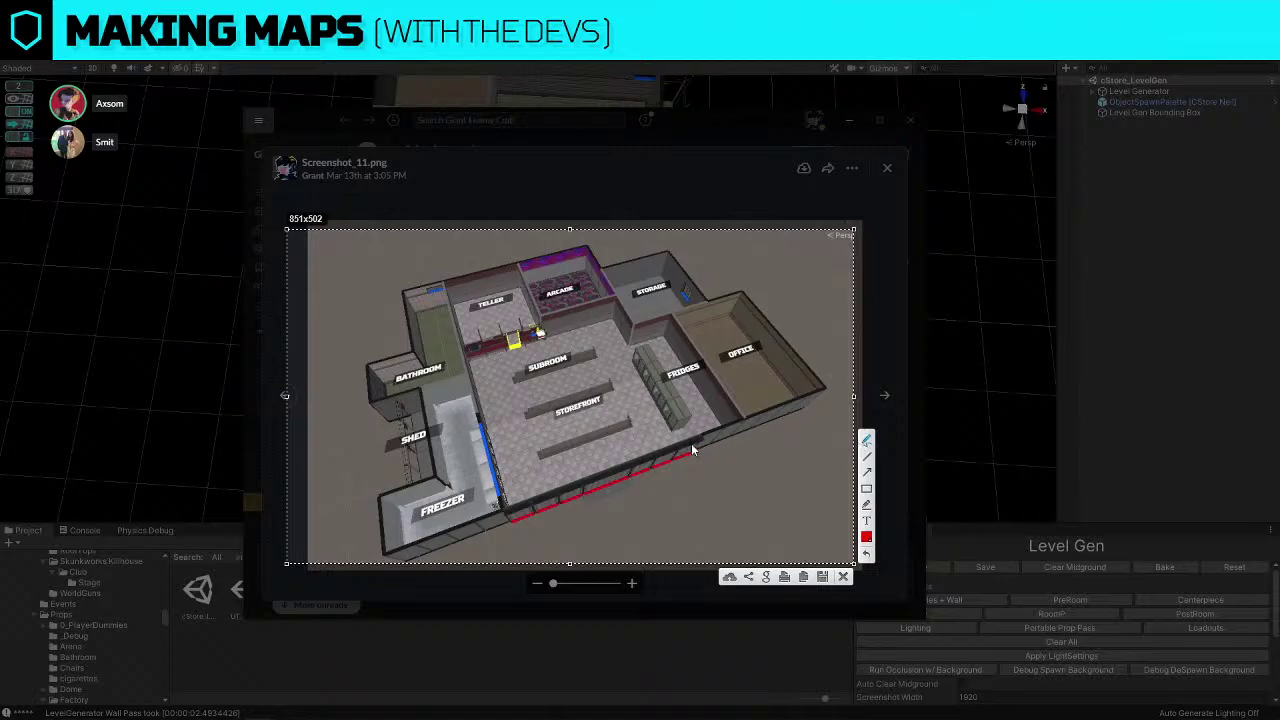
# Mark the storefront's front window wall in red, with a curved path outside the Office and arrows leading into the storefront
pyautogui.moveTo(697, 454); pyautogui.dragTo(624, 485)
pyautogui.moveTo(522, 527); pyautogui.dragTo(643, 478)
pyautogui.moveTo(514, 538)
pyautogui.mouseDown()
pyautogui.moveTo(602, 488)
pyautogui.moveTo(632, 494)
pyautogui.mouseUp()
pyautogui.moveTo(705, 330)
pyautogui.mouseDown()
pyautogui.moveTo(808, 400)
pyautogui.moveTo(758, 463)
pyautogui.mouseUp()
pyautogui.moveTo(646, 545)
pyautogui.mouseDown()
pyautogui.moveTo(595, 454)
pyautogui.moveTo(576, 478)
pyautogui.mouseUp()
pyautogui.moveTo(725, 407); pyautogui.dragTo(645, 445)
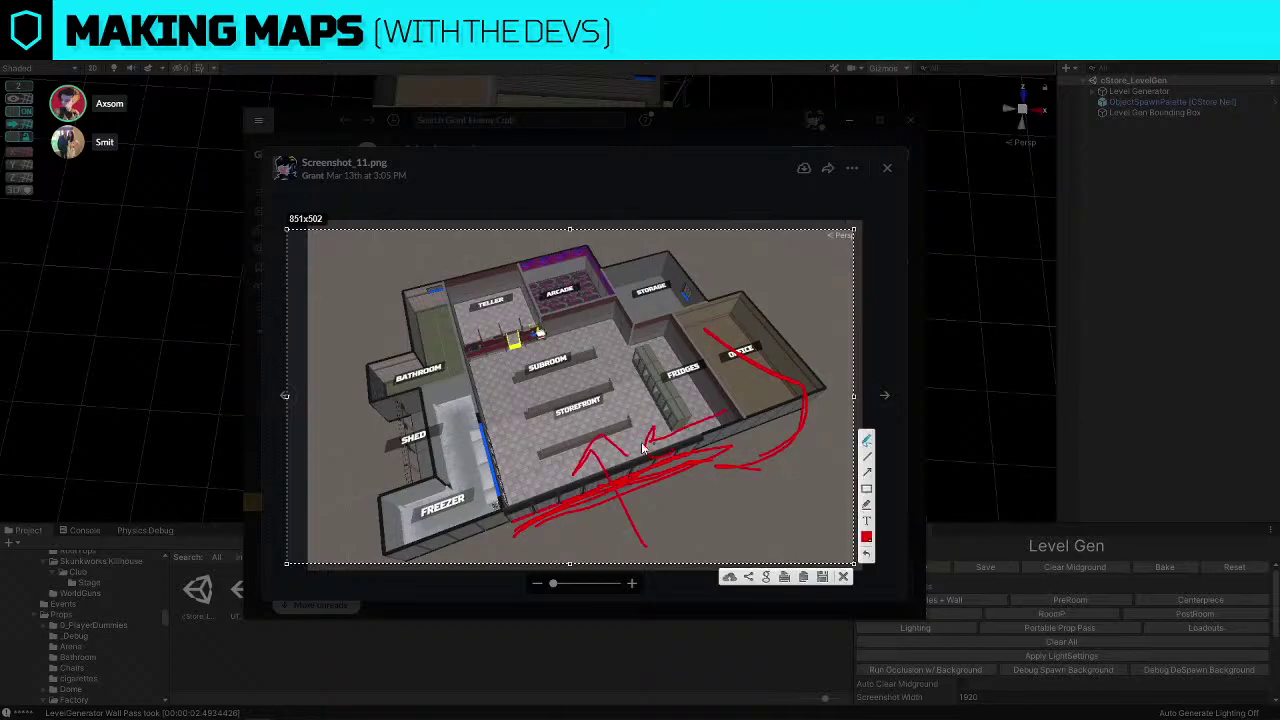
# Draw arrows from the Freezer, Teller and Arcade rooms into the storefront, and discard the markup
pyautogui.moveTo(432, 510)
pyautogui.mouseDown()
pyautogui.moveTo(575, 446)
pyautogui.moveTo(550, 466)
pyautogui.mouseUp()
pyautogui.moveTo(495, 305)
pyautogui.mouseDown()
pyautogui.moveTo(530, 385)
pyautogui.moveTo(588, 402)
pyautogui.mouseUp()
pyautogui.moveTo(587, 297)
pyautogui.mouseDown()
pyautogui.moveTo(595, 362)
pyautogui.moveTo(612, 380)
pyautogui.mouseUp()
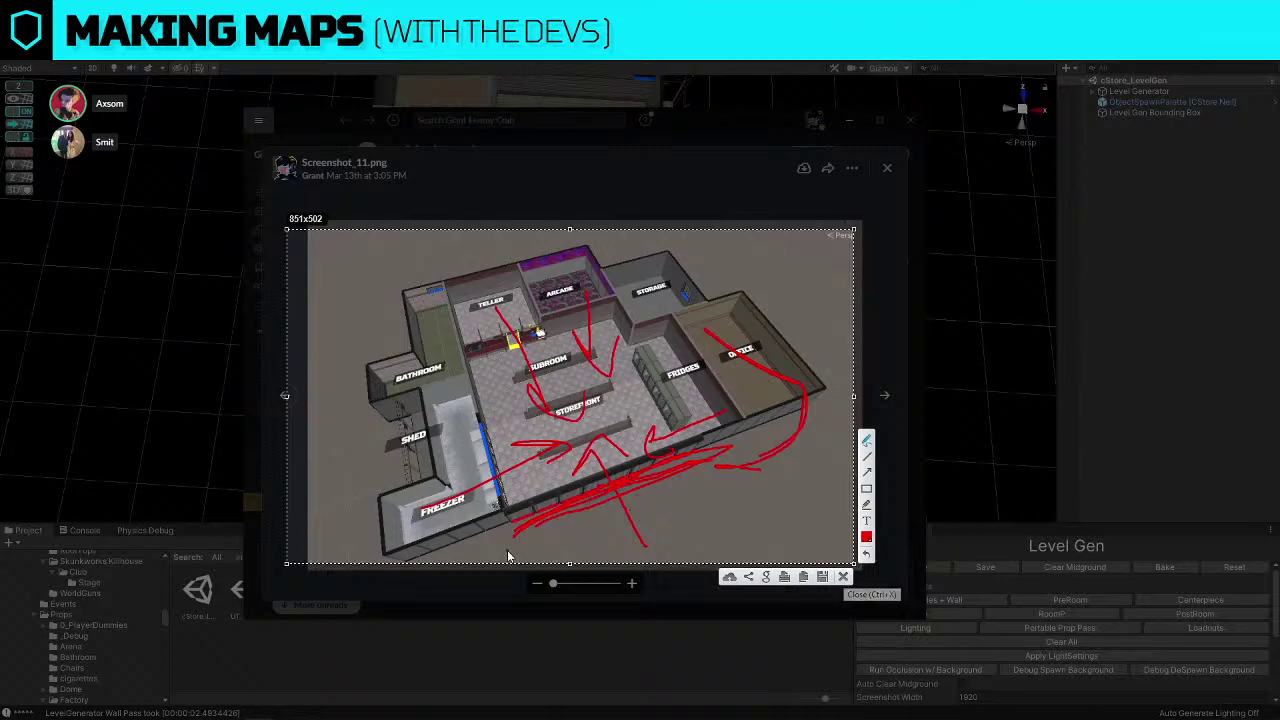
pyautogui.click(843, 576)
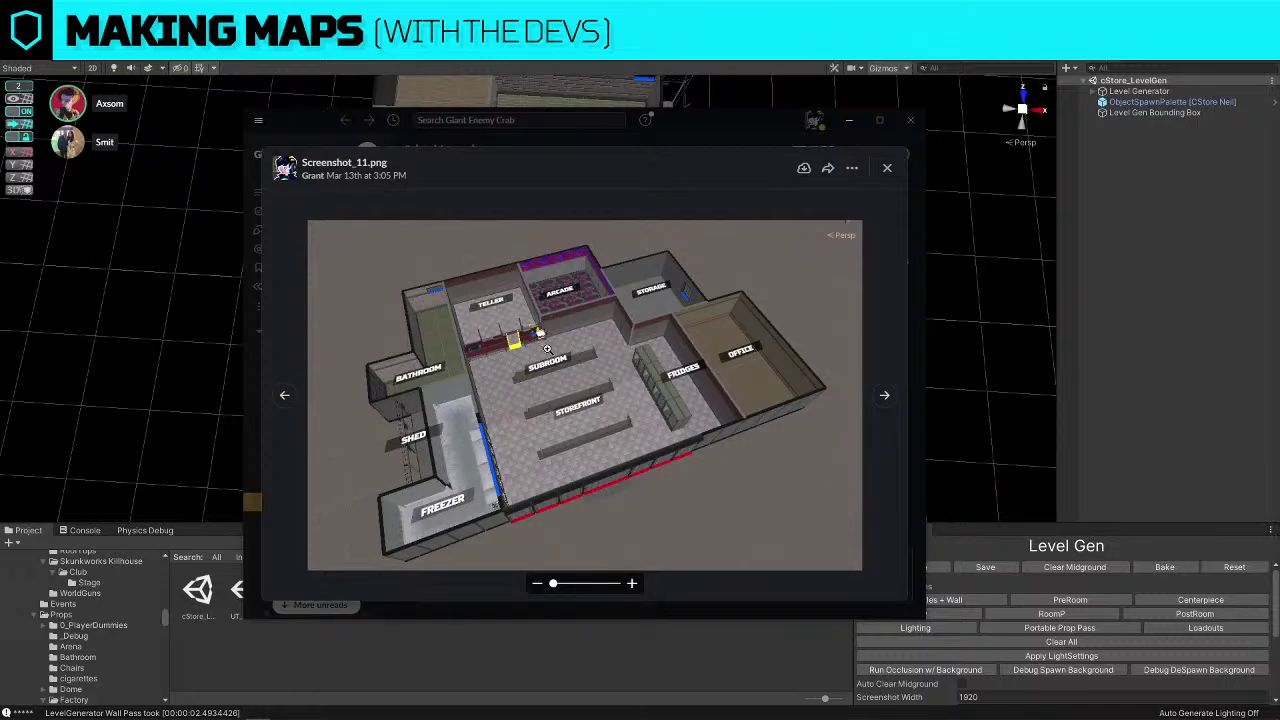
# Capture about 693 by 484 pixels of Screenshot_11.png and circle the two storefront corners on either side of the Subroom shelf
pyautogui.press('Print')
pyautogui.moveTo(807, 243); pyautogui.dragTo(345, 565)
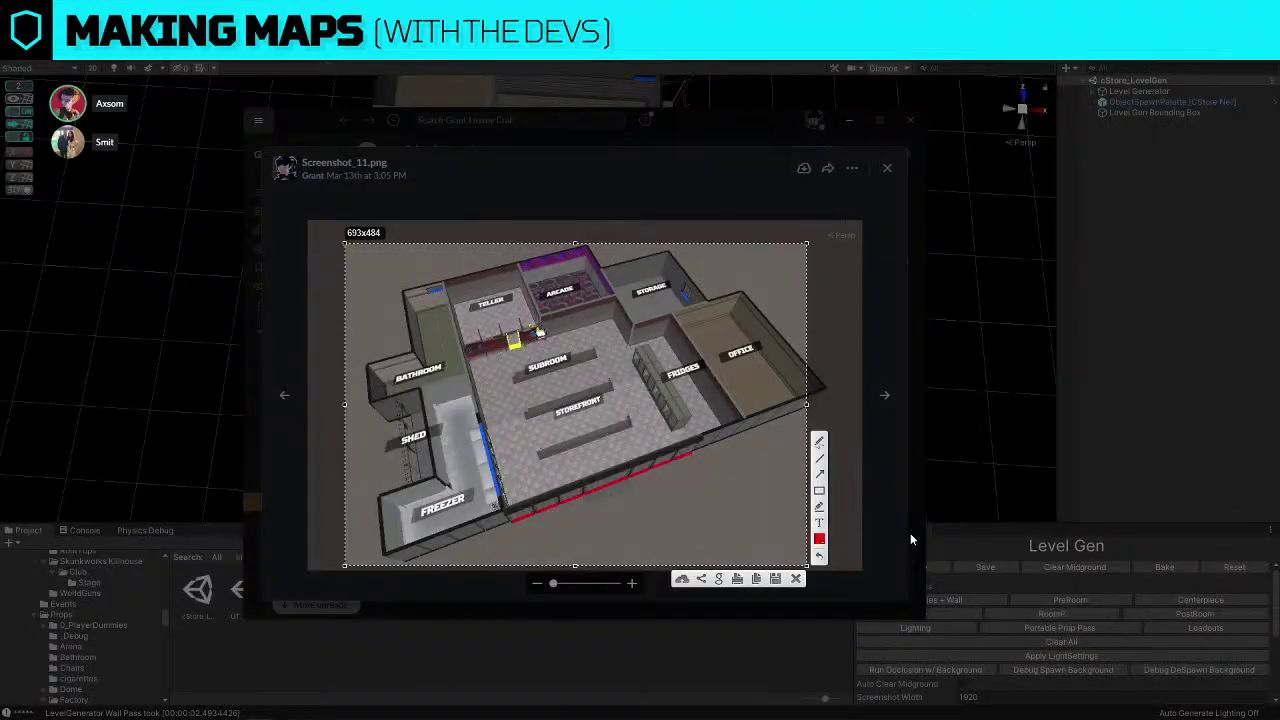
pyautogui.click(818, 441)
pyautogui.moveTo(591, 342)
pyautogui.mouseDown()
pyautogui.moveTo(590, 326)
pyautogui.moveTo(607, 341)
pyautogui.mouseUp()
pyautogui.hotkey('ctrl', 'z')
pyautogui.moveTo(503, 375)
pyautogui.mouseDown()
pyautogui.moveTo(478, 386)
pyautogui.moveTo(470, 352)
pyautogui.mouseUp()
pyautogui.moveTo(617, 330)
pyautogui.mouseDown()
pyautogui.moveTo(600, 347)
pyautogui.moveTo(612, 321)
pyautogui.mouseUp()
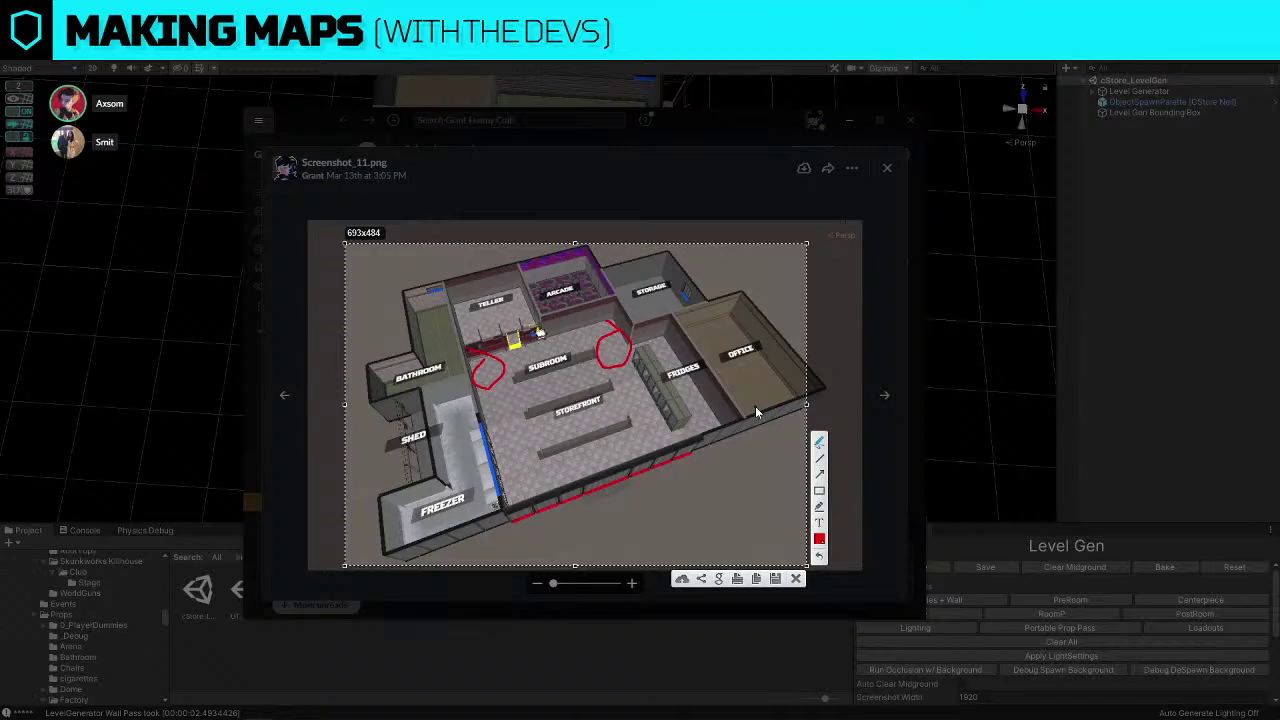
# Draw lines across the storefront from the Office and Arcade rooms, discard the markup and put the chat window away
pyautogui.moveTo(722, 313)
pyautogui.mouseDown()
pyautogui.moveTo(572, 367)
pyautogui.moveTo(549, 395)
pyautogui.mouseUp()
pyautogui.moveTo(555, 298)
pyautogui.mouseDown()
pyautogui.moveTo(610, 369)
pyautogui.moveTo(466, 460)
pyautogui.mouseUp()
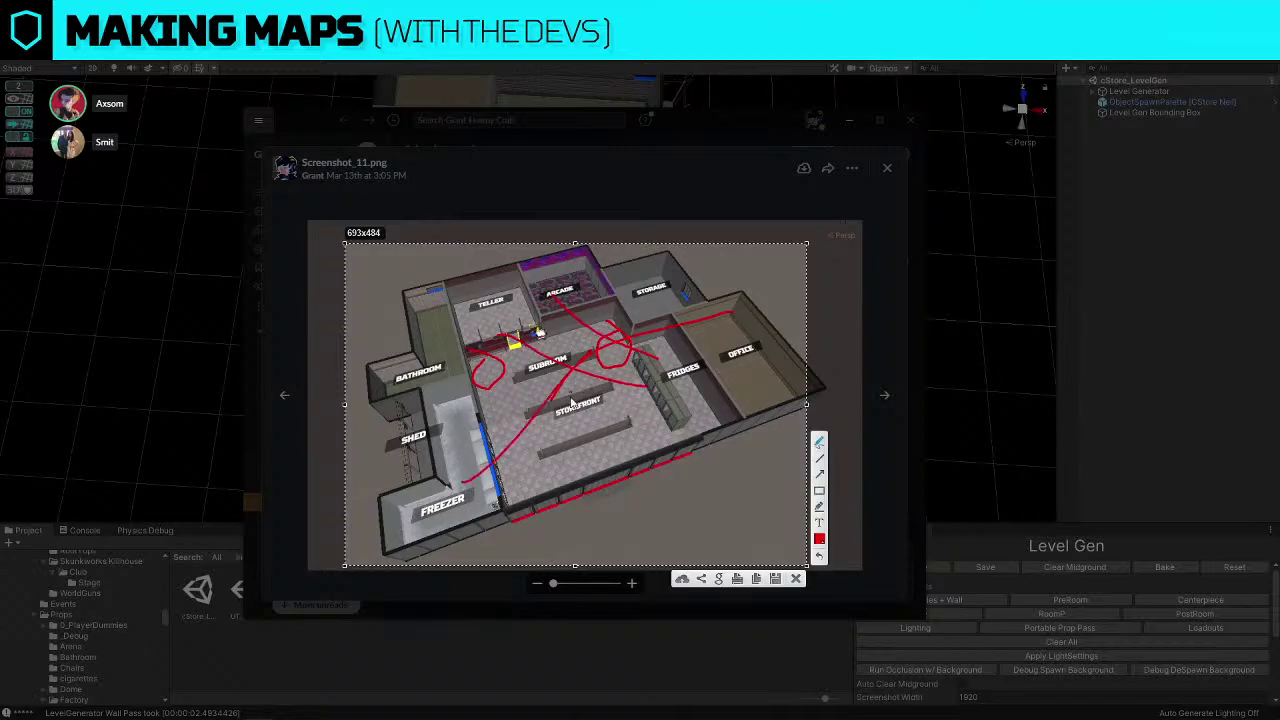
pyautogui.click(797, 578)
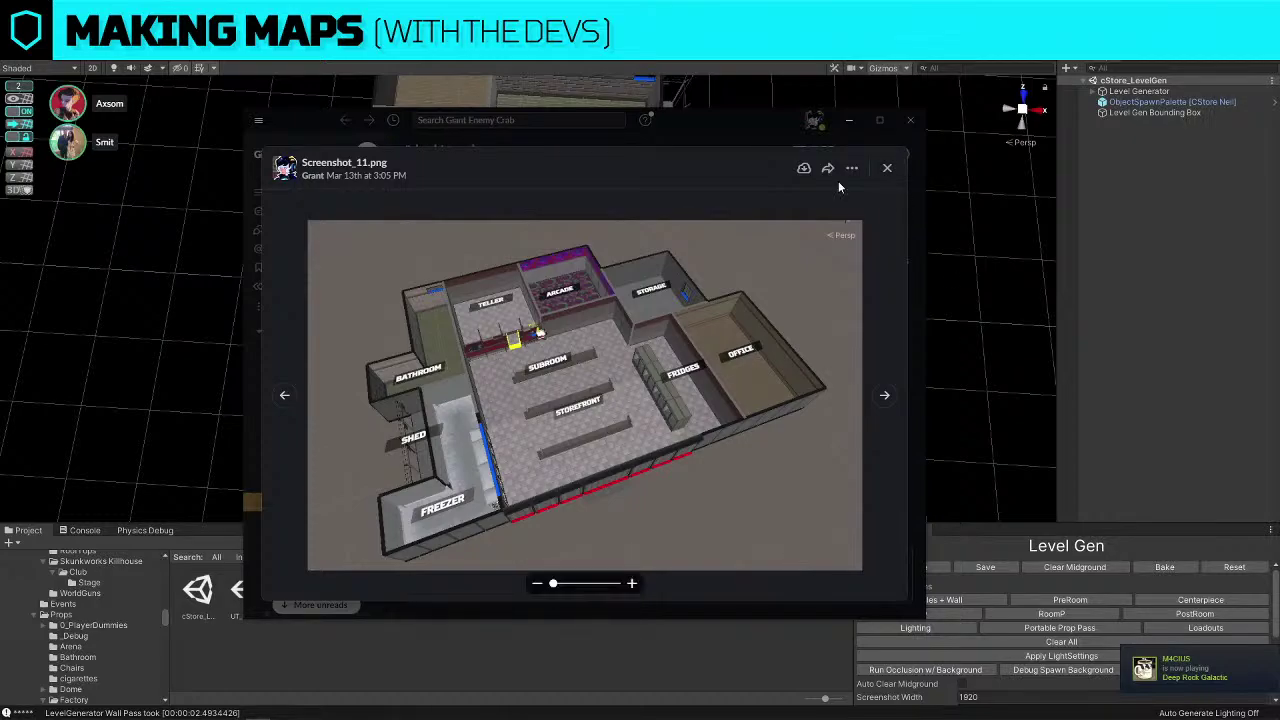
pyautogui.moveTo(778, 130); pyautogui.dragTo(1279, 130)
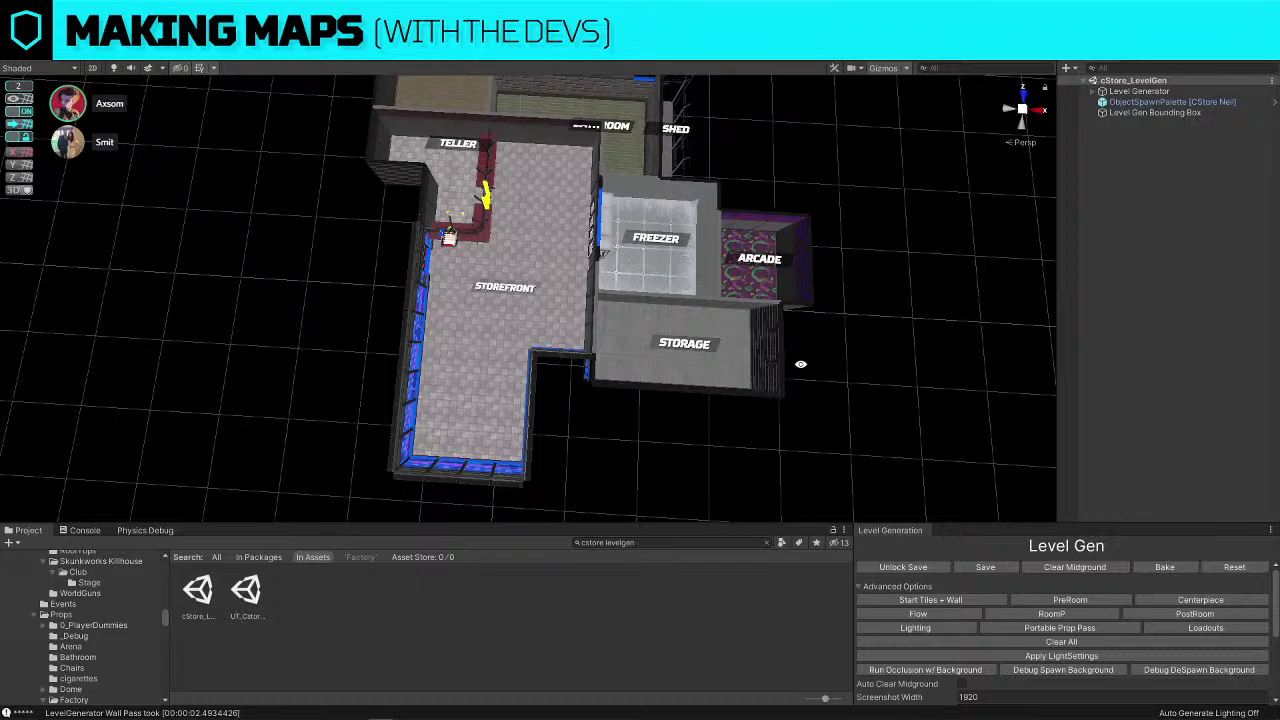
# Regenerate the level's start tiles and walls in Unity for a new convenience store layout
pyautogui.click(1138, 91)
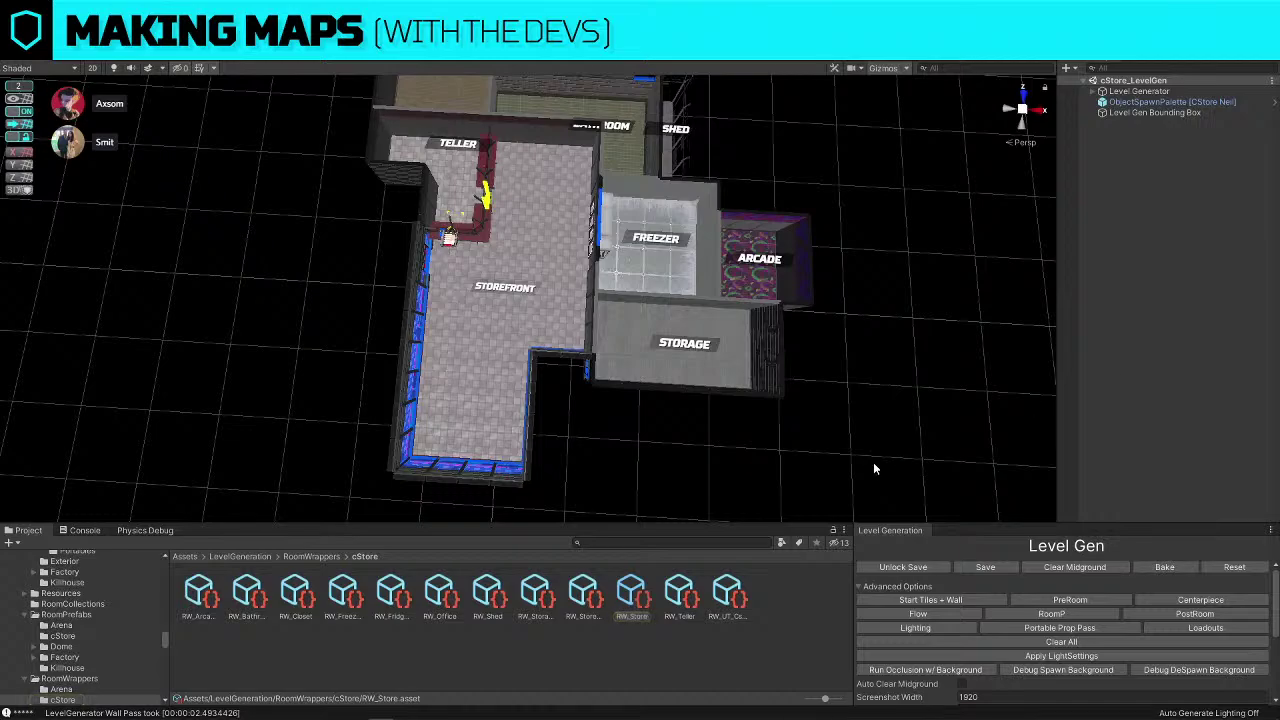
pyautogui.click(944, 604)
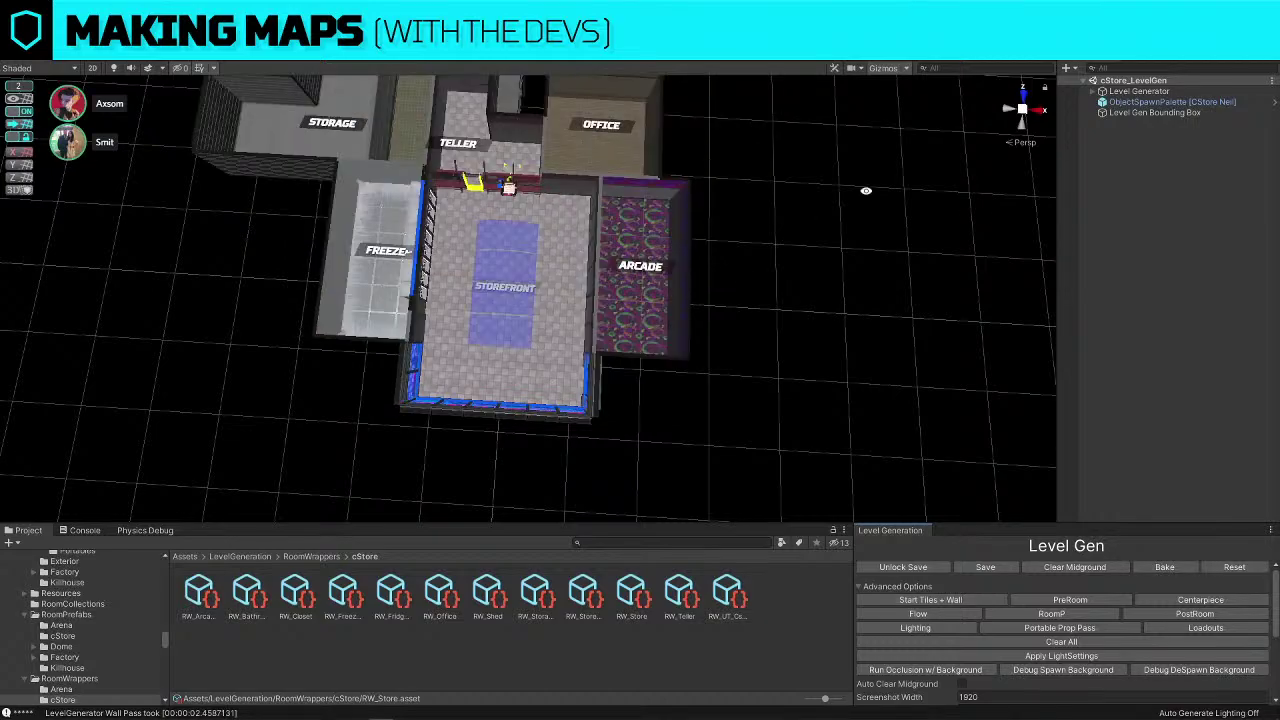
pyautogui.moveTo(741, 320)
pyautogui.mouseDown(button='right')
pyautogui.moveTo(770, 168)
pyautogui.moveTo(750, 303)
pyautogui.mouseUp(button='right')
pyautogui.press('w')
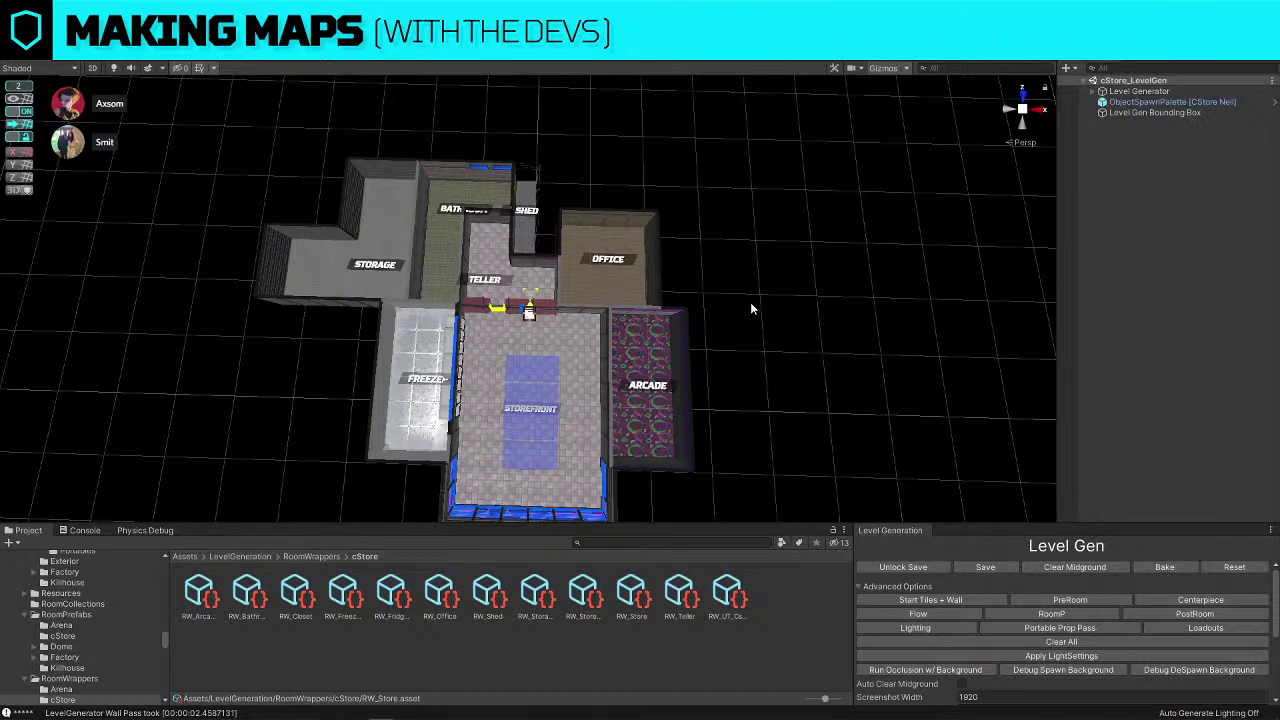
pyautogui.moveTo(751, 303); pyautogui.dragTo(764, 245, button='right')
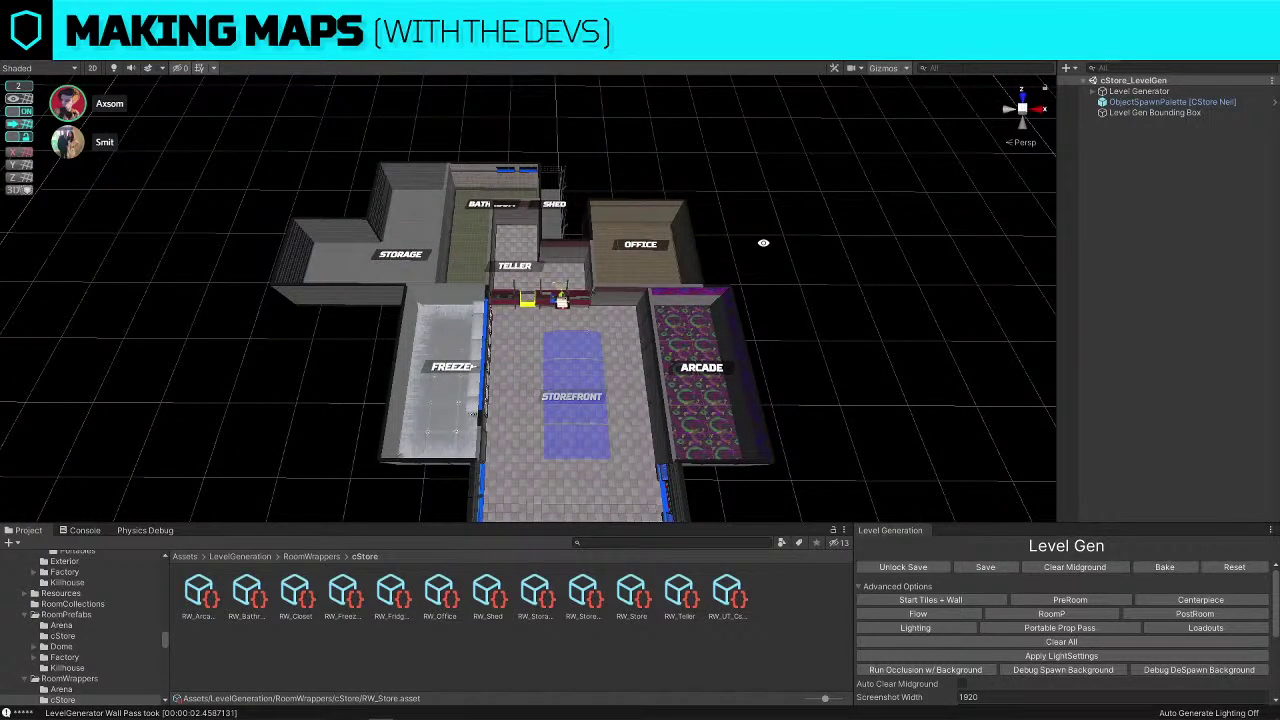
# Select the WallInt_freezer_5x1 and WallInt_1x1_Breach walls between the freezer and the storefront
pyautogui.moveTo(762, 253); pyautogui.dragTo(278, 257, button='right')
pyautogui.click(278, 257)
pyautogui.moveTo(362, 295); pyautogui.dragTo(730, 325)
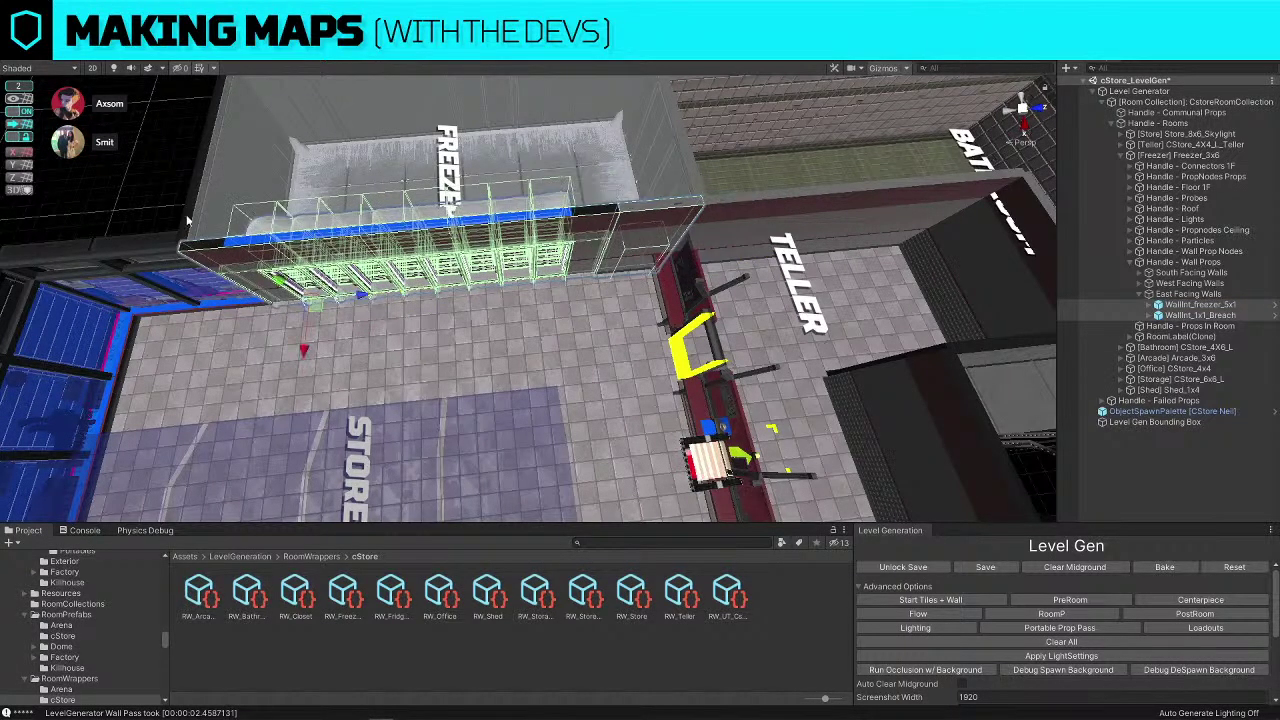
# Search the project assets for "doorway arcade" and examine the rooms surrounding the storefront
pyautogui.moveTo(490, 243); pyautogui.dragTo(629, 204, button='right')
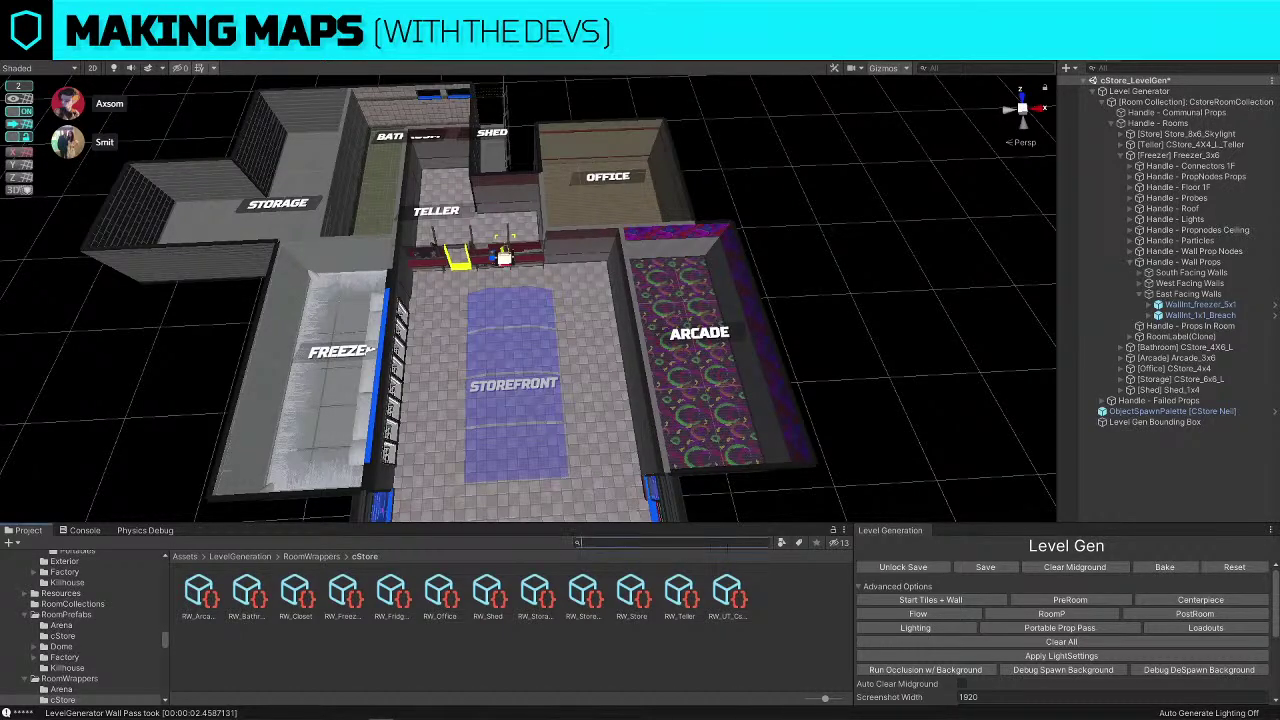
pyautogui.write('doorway arcade')
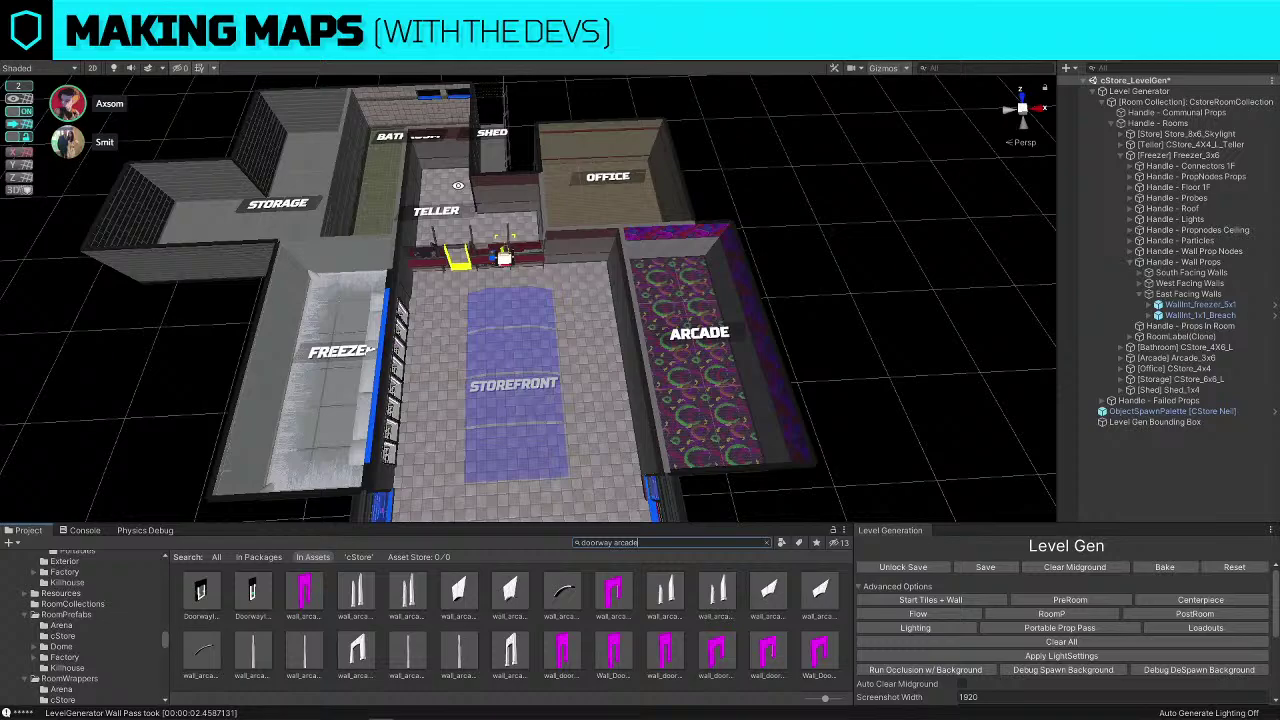
pyautogui.keyDown('alt'); pyautogui.moveTo(443, 199); pyautogui.dragTo(616, 190); pyautogui.keyUp('alt')
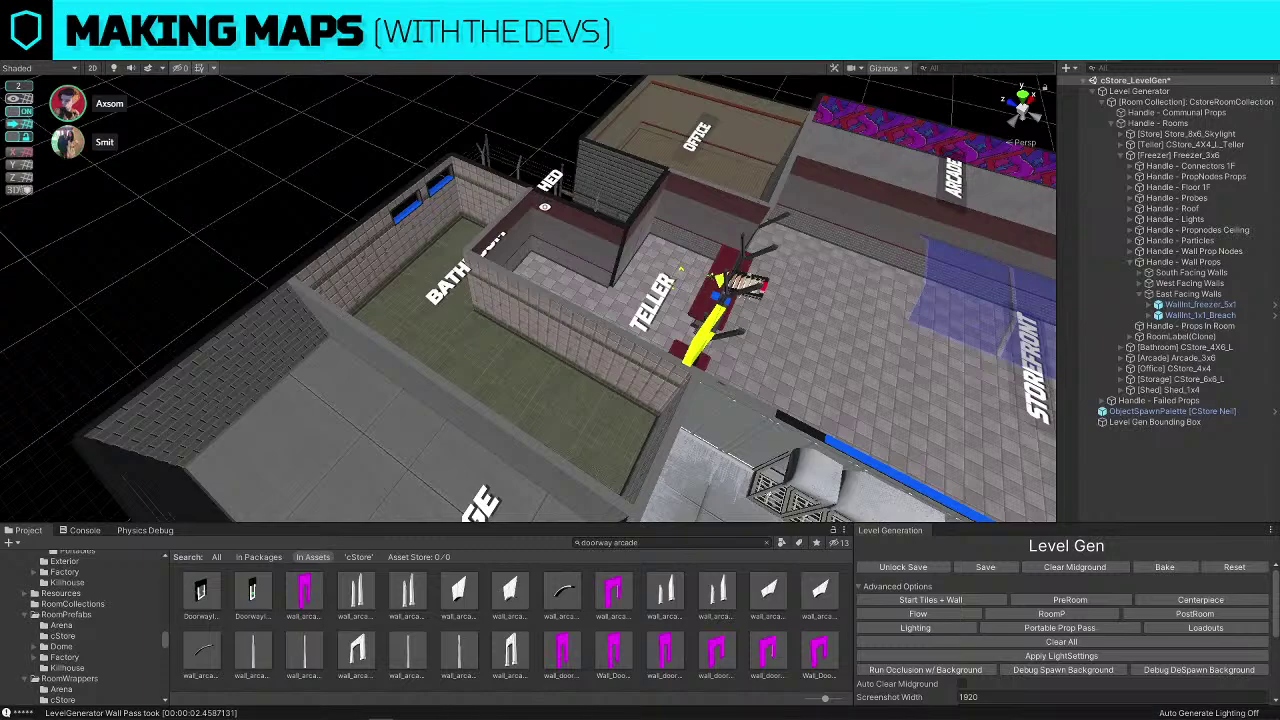
pyautogui.keyDown('alt'); pyautogui.moveTo(640, 223); pyautogui.dragTo(430, 262); pyautogui.keyUp('alt')
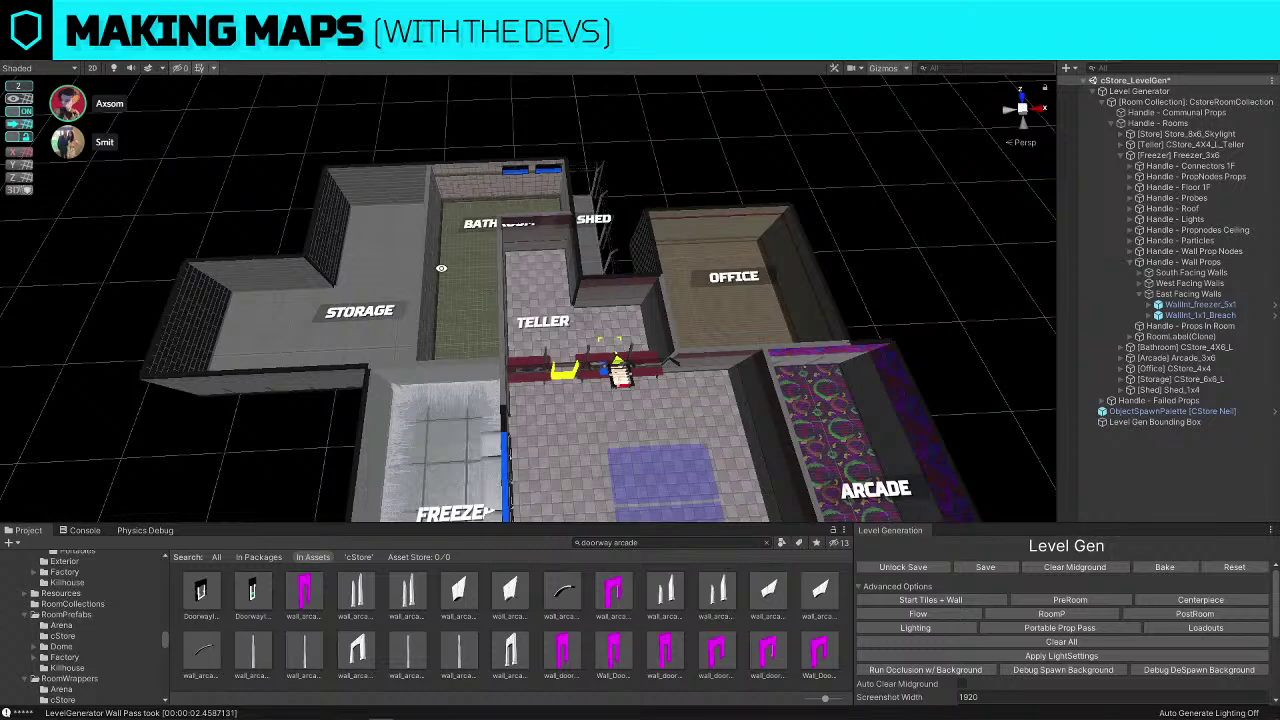
pyautogui.keyDown('alt'); pyautogui.moveTo(541, 273); pyautogui.dragTo(446, 327); pyautogui.keyUp('alt')
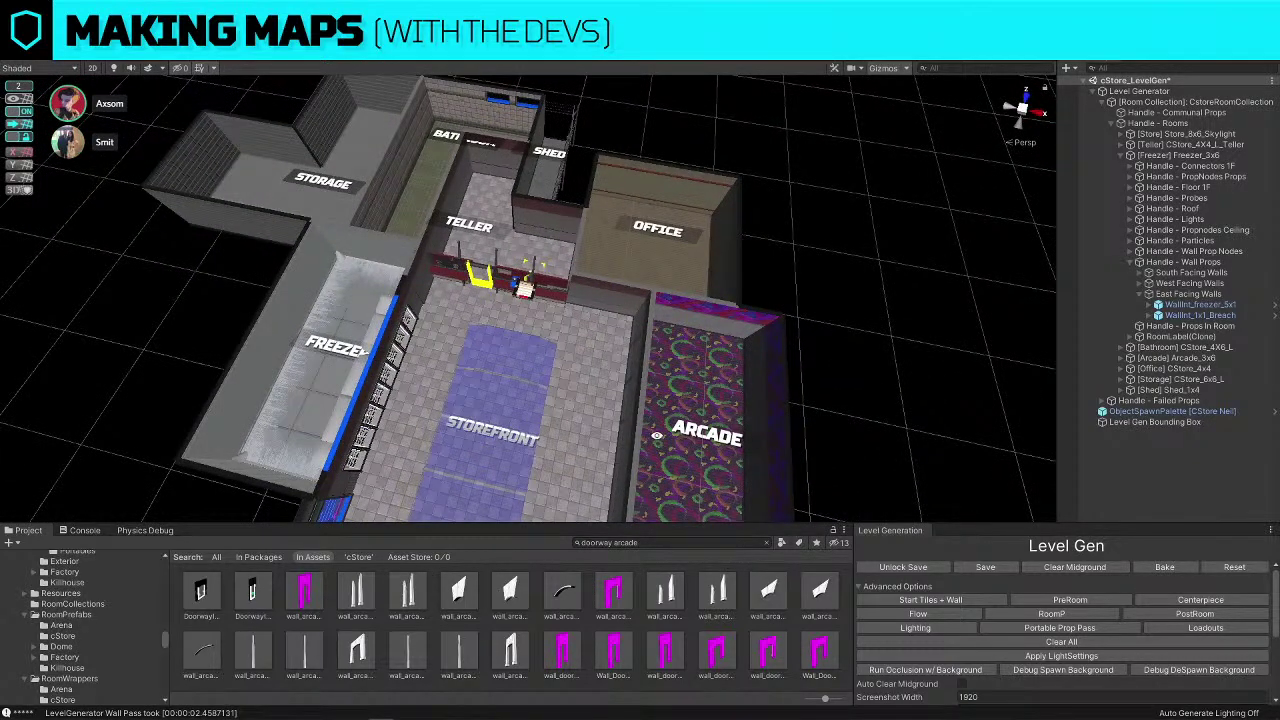
pyautogui.keyDown('alt'); pyautogui.moveTo(656, 436); pyautogui.dragTo(733, 430); pyautogui.keyUp('alt')
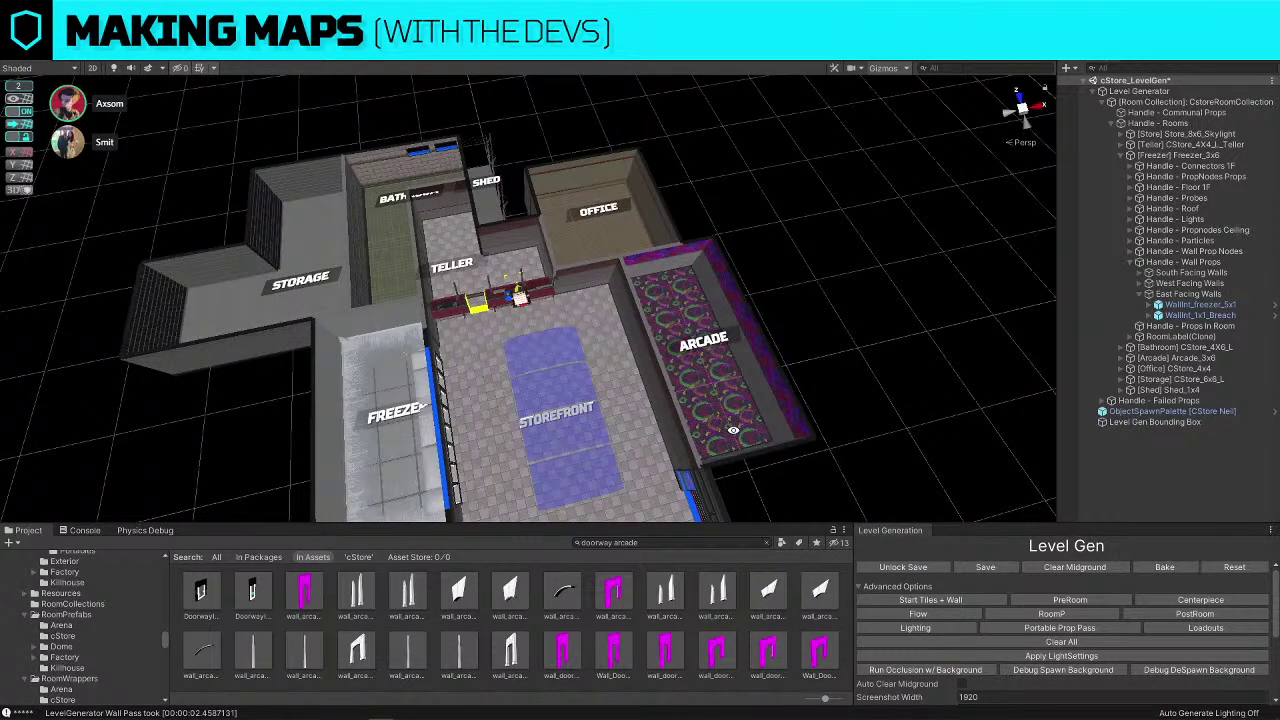
# Select the wall segment between Storage and Freezer and search the project assets for "door freezer"
pyautogui.click(342, 320)
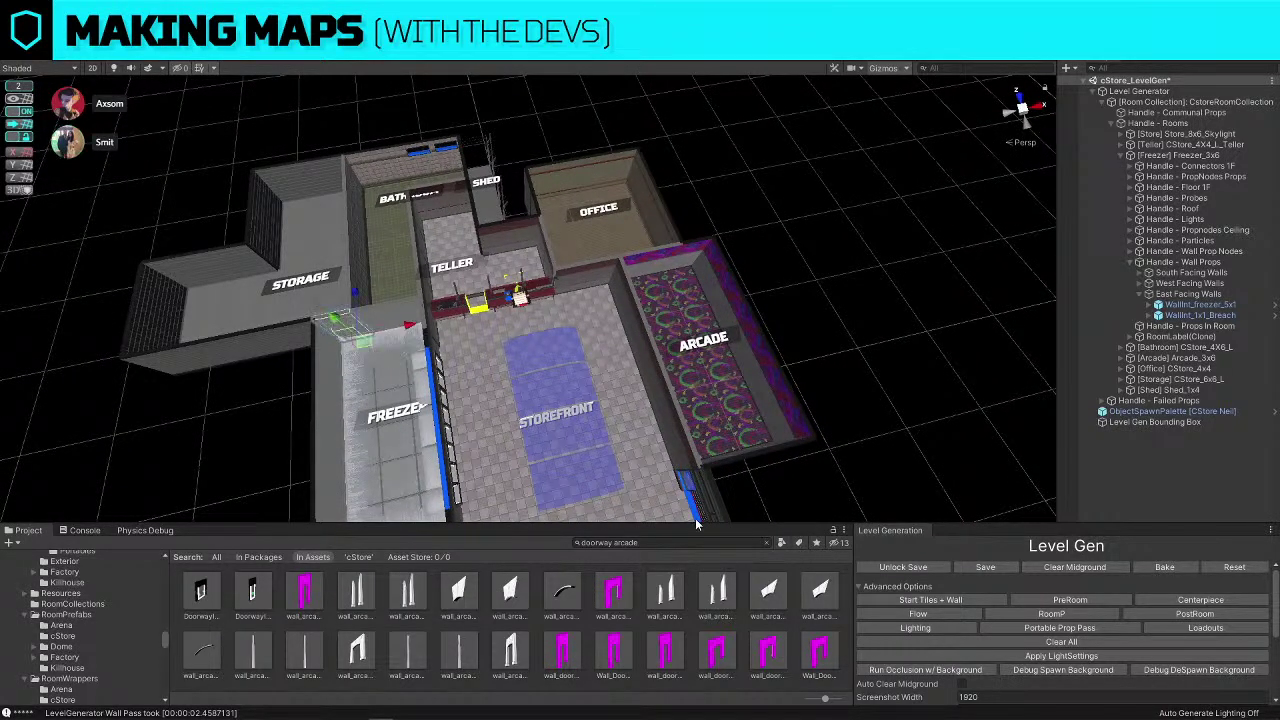
pyautogui.click(681, 543)
pyautogui.write('c')
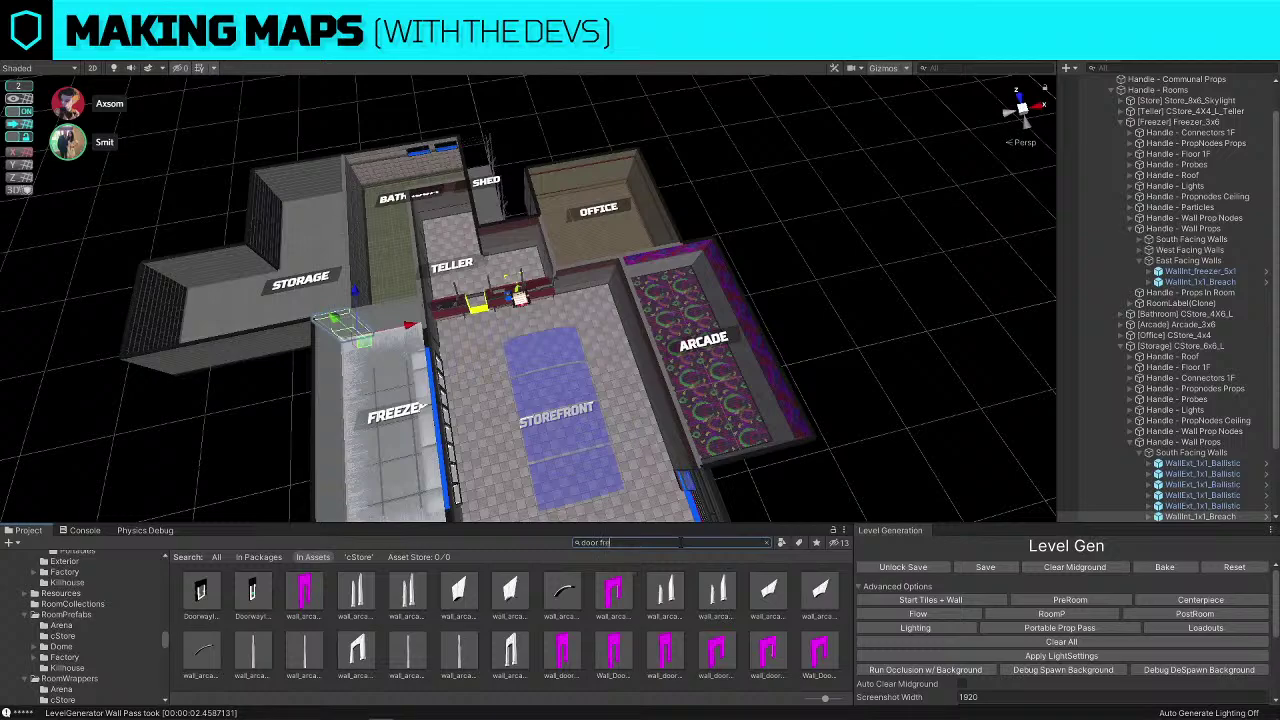
pyautogui.write('oor freezer')
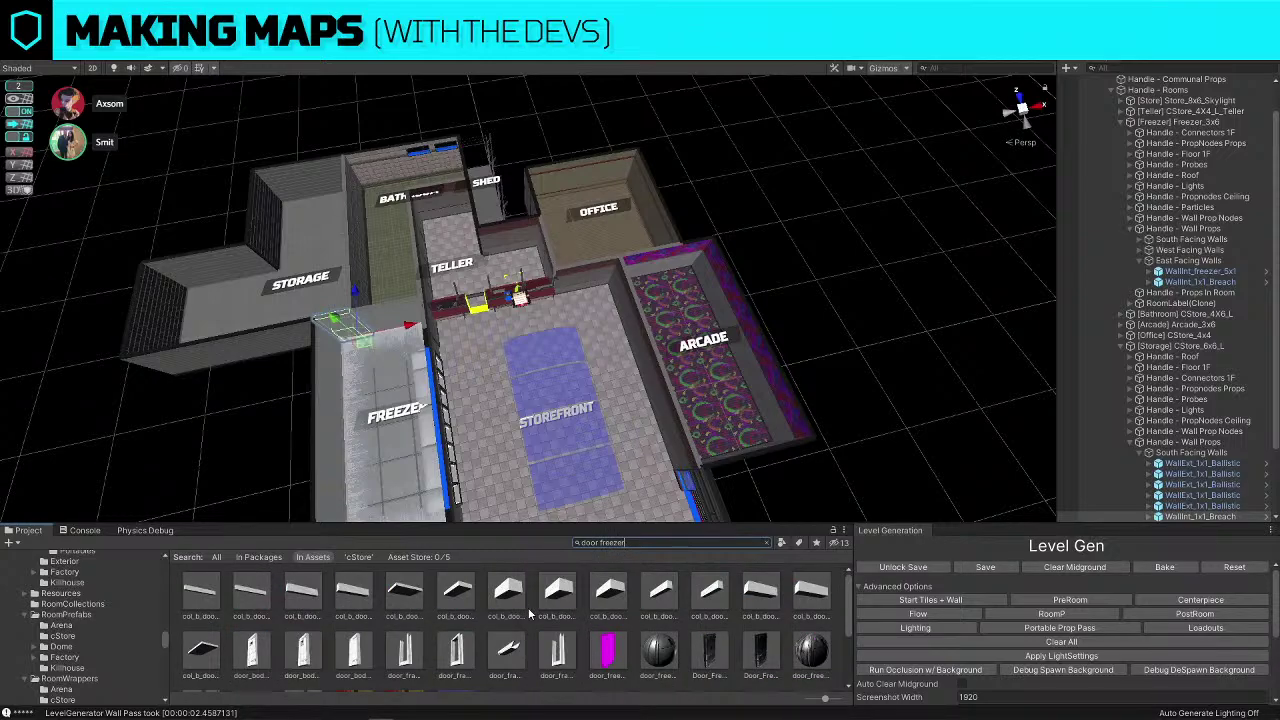
# Replace the selected wall segment between Storage and Freezer with the DoorwayInt_Freezer prefab
pyautogui.scroll(-3, 530, 615)
pyautogui.scroll(-1, 530, 613)
pyautogui.hotkey('ctrl', 'shift', 'r')
pyautogui.moveTo(456, 655); pyautogui.dragTo(450, 282)
pyautogui.moveTo(416, 227); pyautogui.dragTo(594, 101)
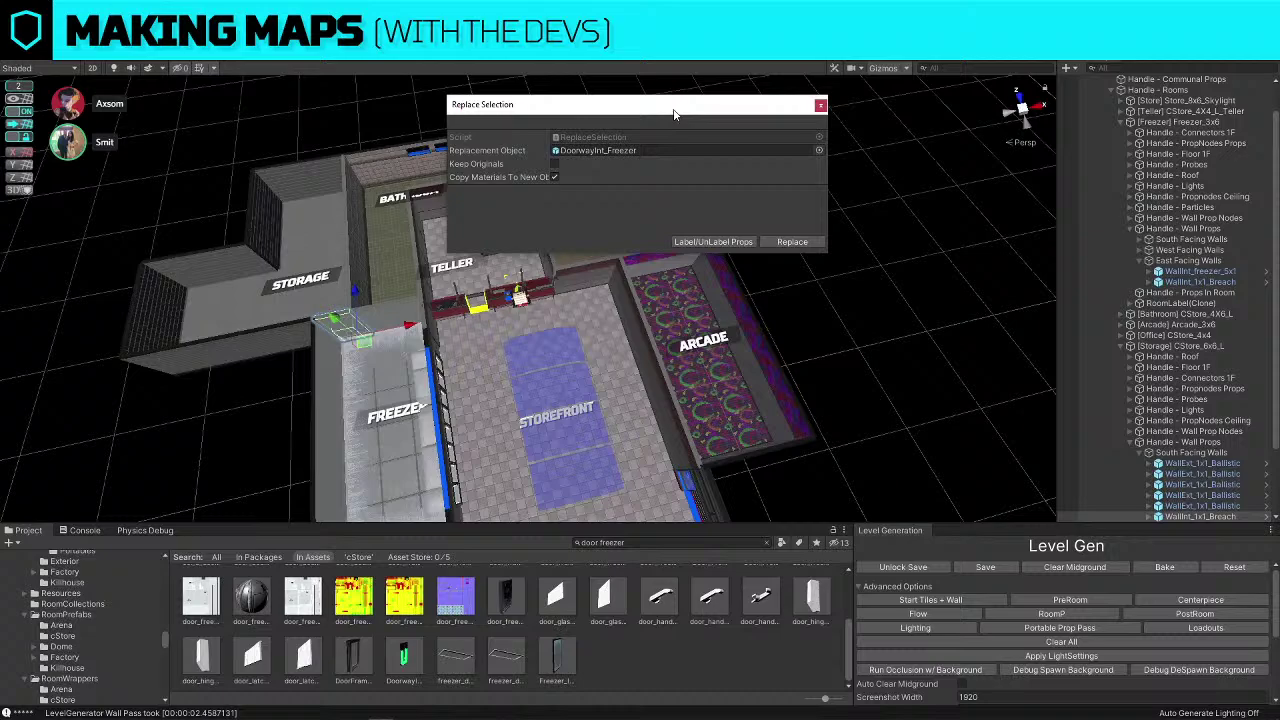
pyautogui.click(805, 243)
# Replace the shed's wall segments facing the teller area and the bathroom with green doorways
pyautogui.moveTo(606, 376); pyautogui.dragTo(519, 361, button='right')
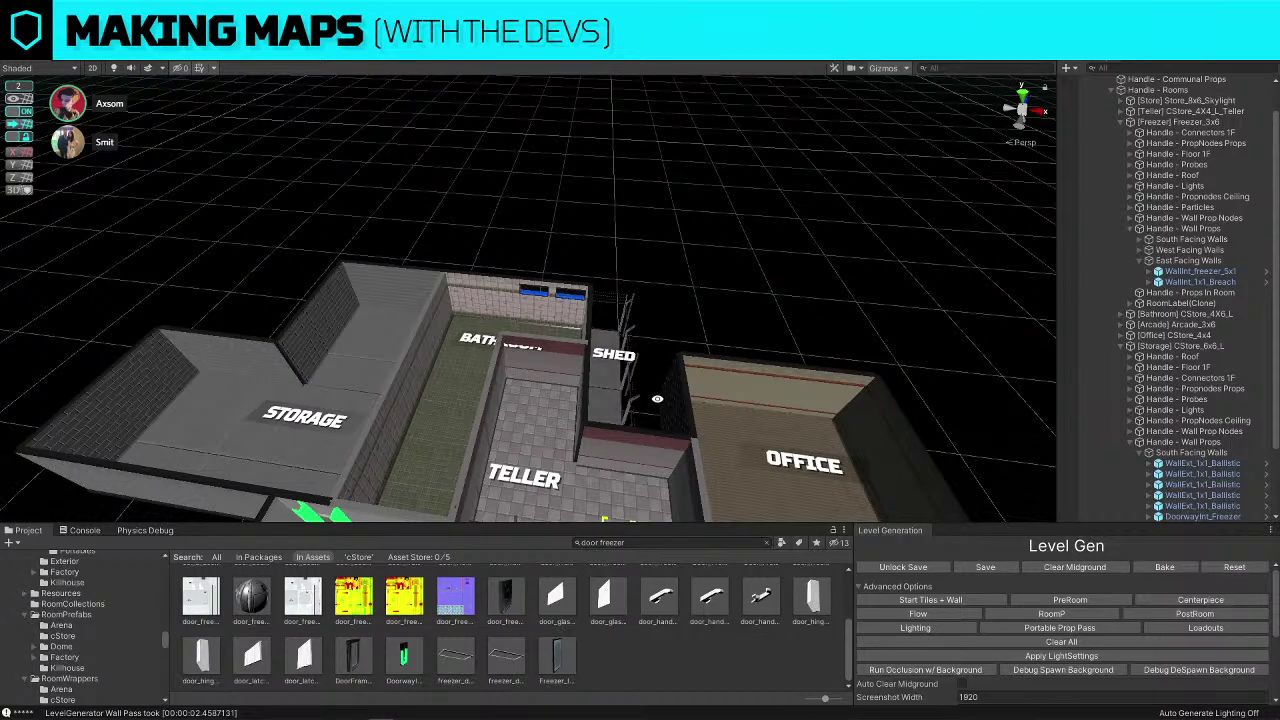
pyautogui.moveTo(626, 410)
pyautogui.keyDown('alt'); pyautogui.mouseDown()
pyautogui.moveTo(550, 295)
pyautogui.moveTo(564, 254)
pyautogui.mouseUp(); pyautogui.keyUp('alt')
pyautogui.click(563, 256)
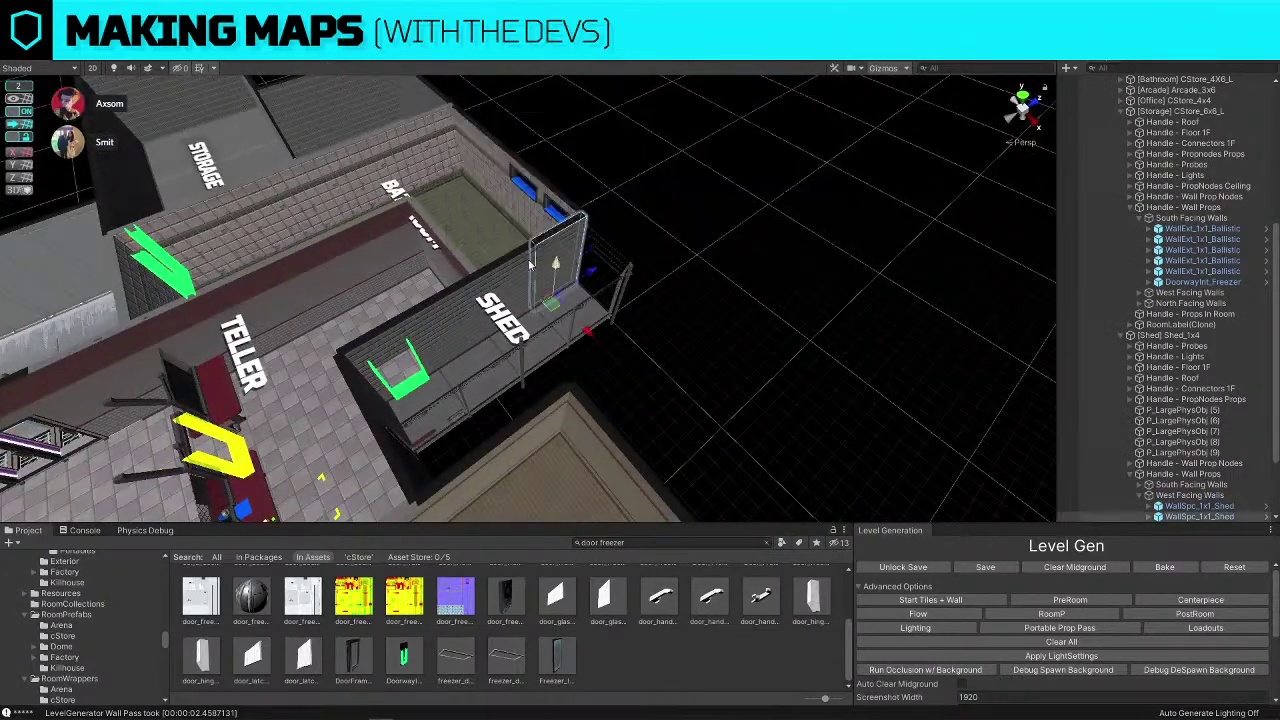
pyautogui.press('Delete')
# Replace a WallInt_1x1_Breach segment between Storage and Bathroom with DoorwayInt_Bathroom, found by searching the assets for "doorway bathroom"
pyautogui.keyDown('alt'); pyautogui.moveTo(385, 262); pyautogui.dragTo(531, 248); pyautogui.keyUp('alt')
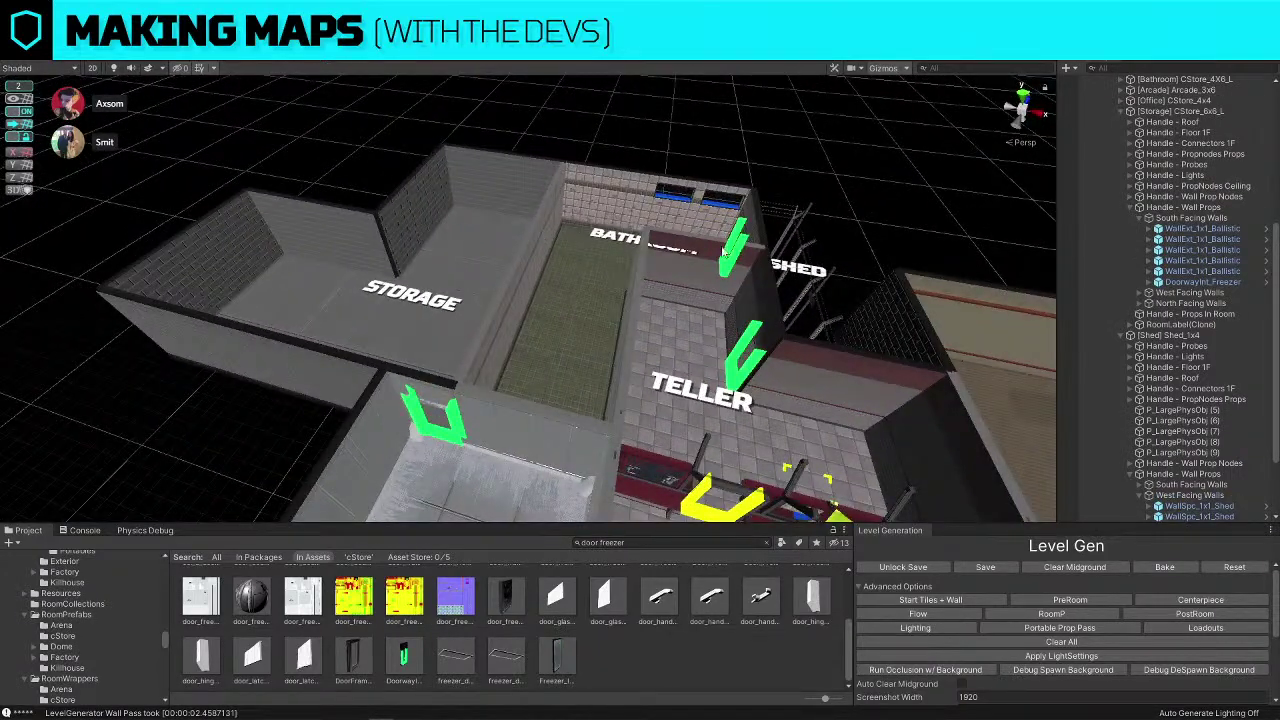
pyautogui.click(474, 255)
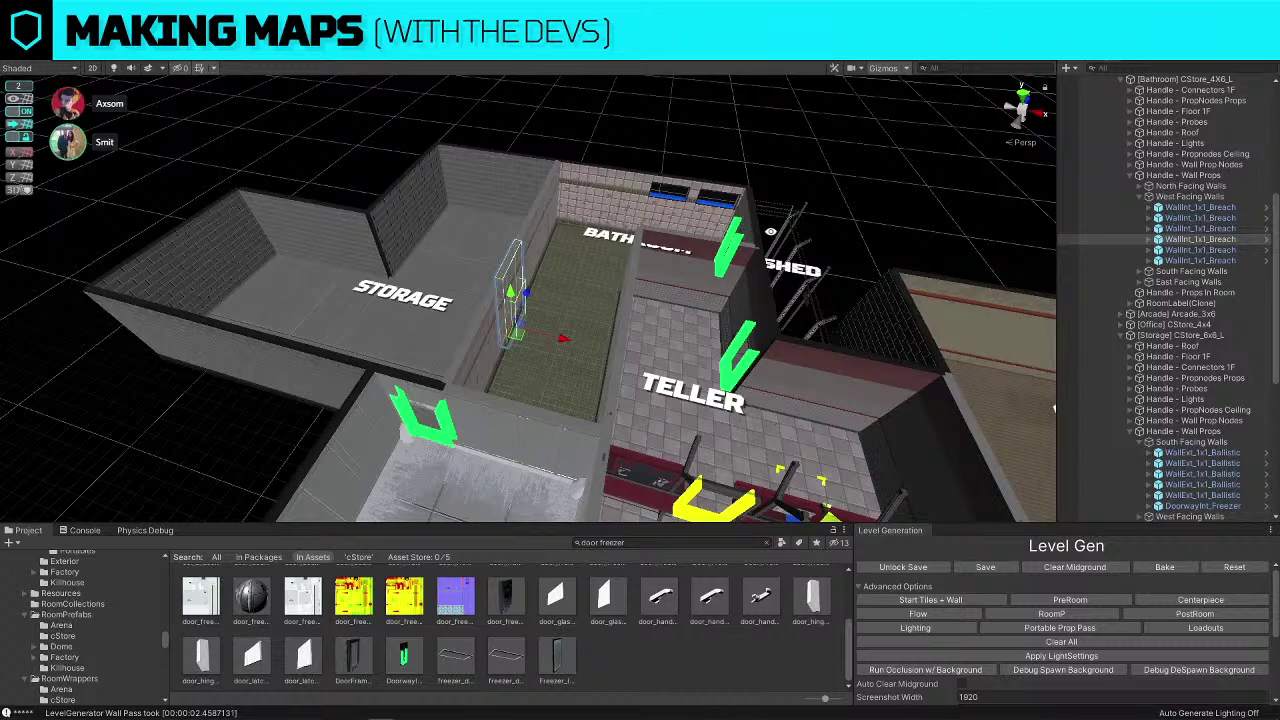
pyautogui.keyDown('alt'); pyautogui.moveTo(745, 230); pyautogui.dragTo(683, 432); pyautogui.keyUp('alt')
pyautogui.click(685, 542)
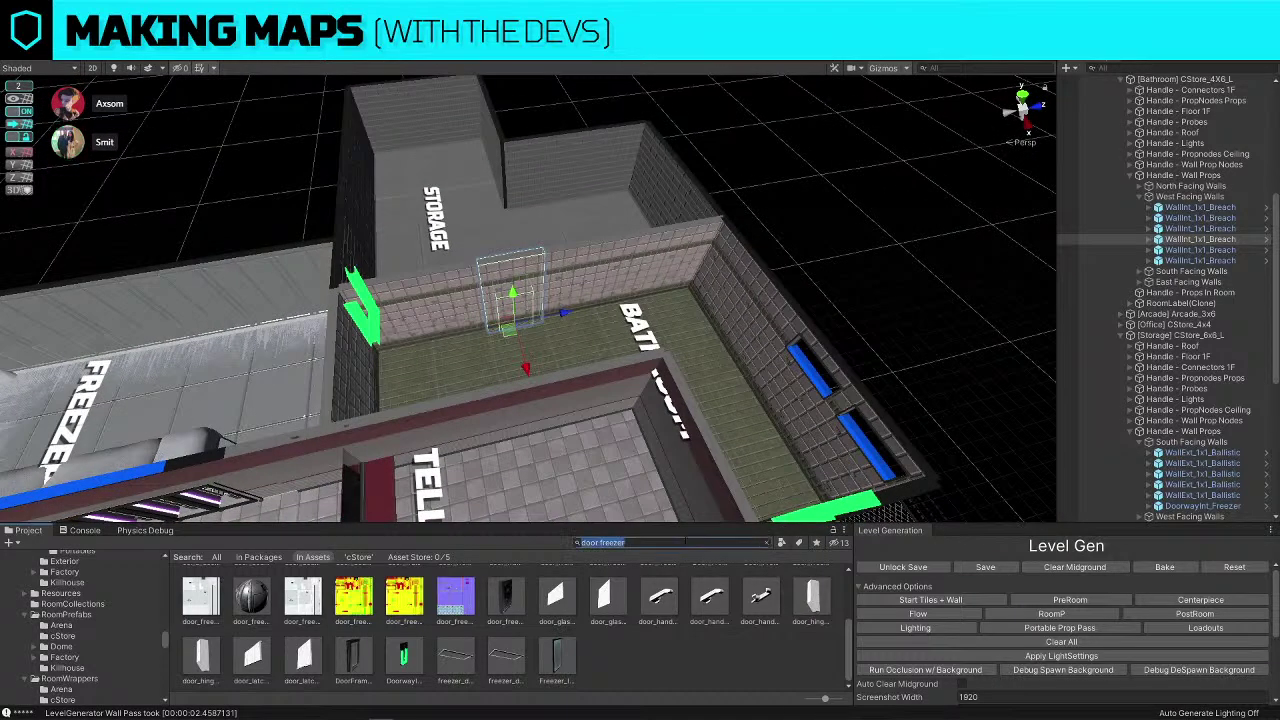
pyautogui.write('doo')
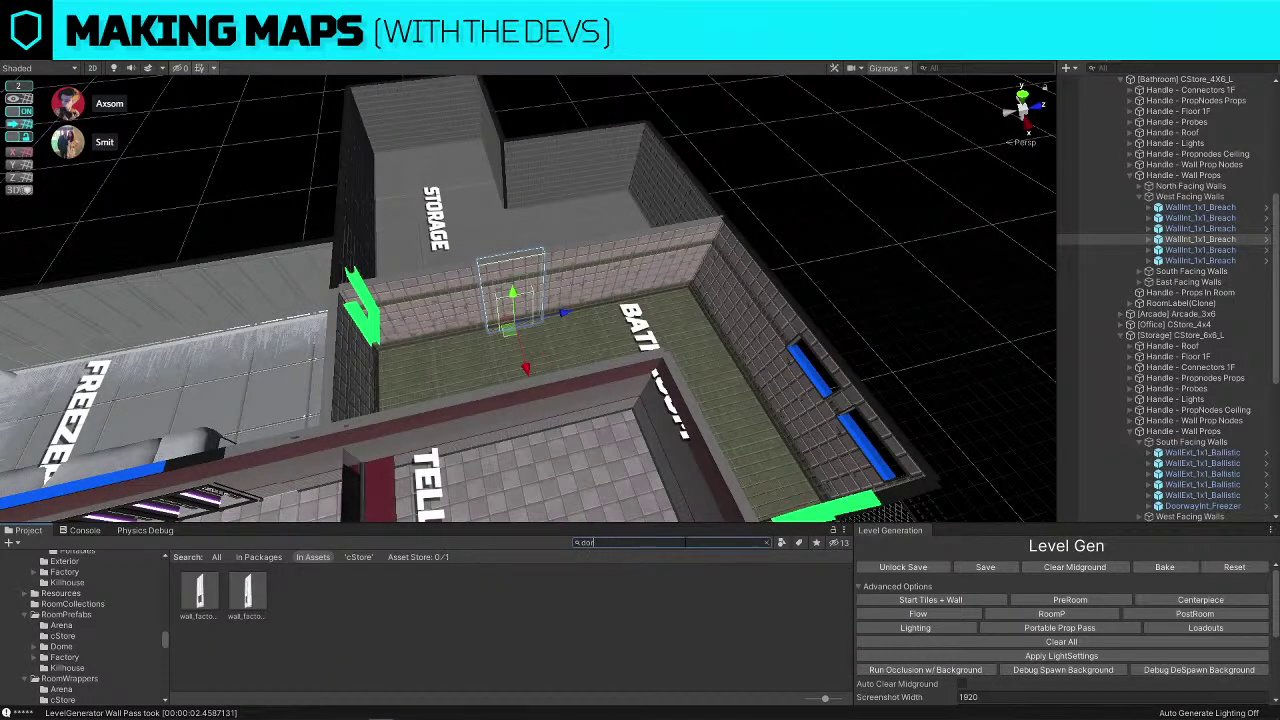
pyautogui.write('rway bathroom')
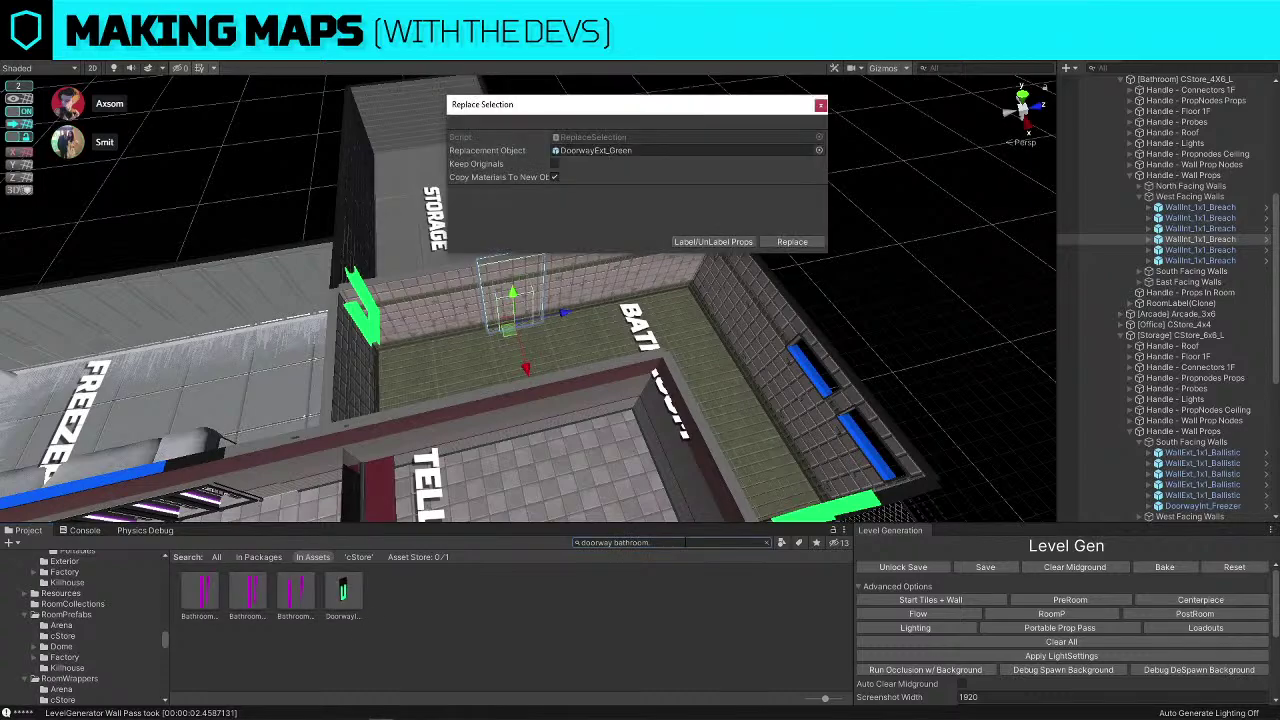
pyautogui.moveTo(343, 592); pyautogui.dragTo(590, 151)
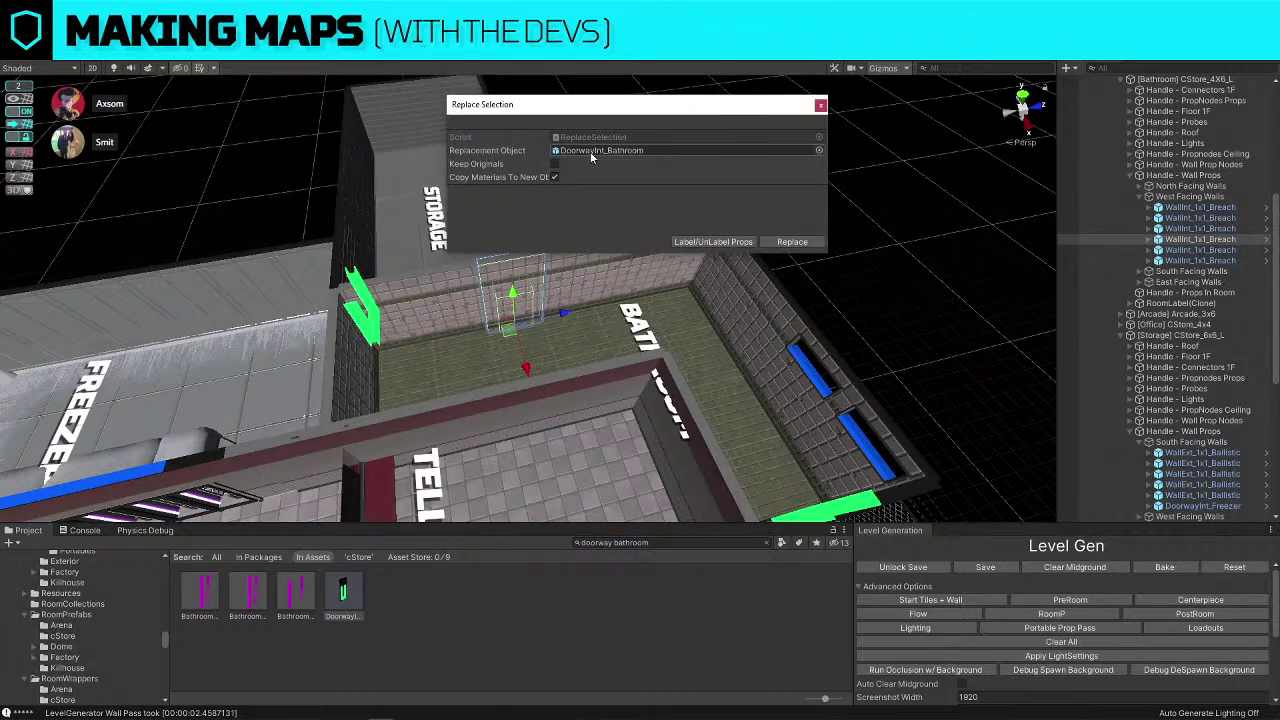
pyautogui.click(805, 243)
# Replace the office's WallInt_1x1_Breach segment facing the teller area with DoorwayInt_Office, found by searching for "doorway office"
pyautogui.keyDown('alt'); pyautogui.moveTo(924, 280); pyautogui.dragTo(555, 258); pyautogui.keyUp('alt')
pyautogui.click(555, 258)
pyautogui.click(662, 542)
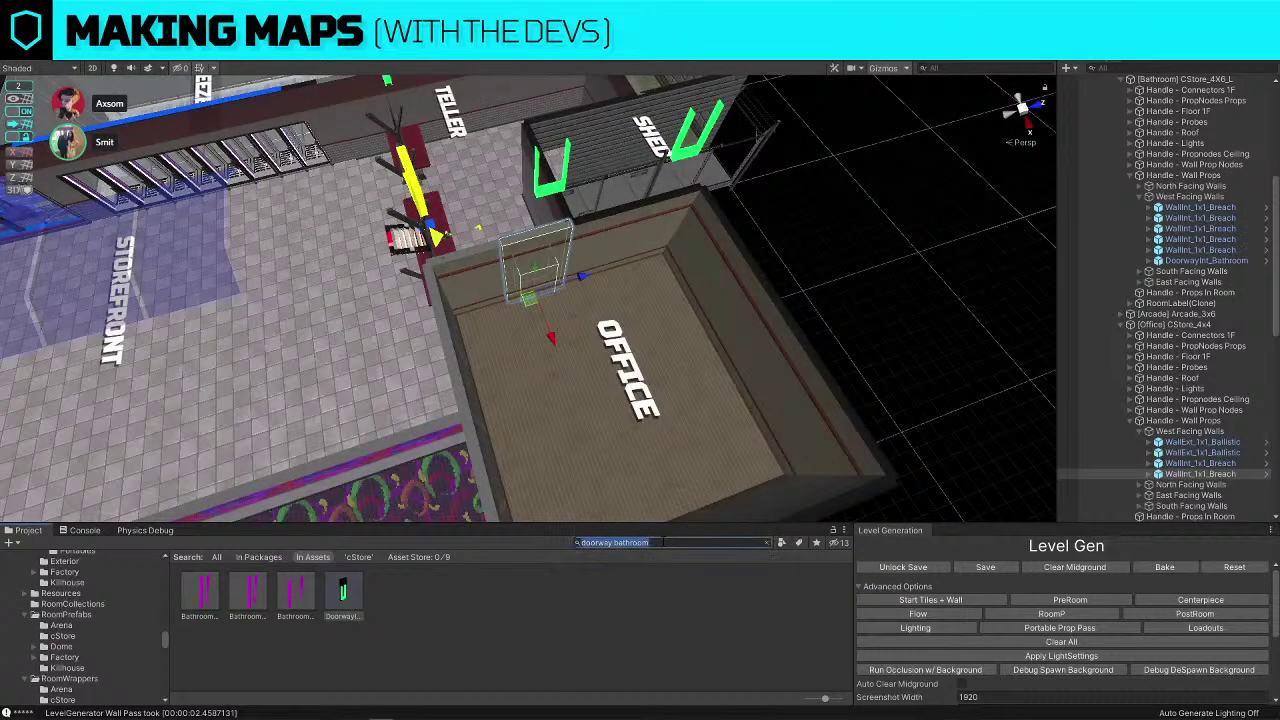
pyautogui.write('doorway office')
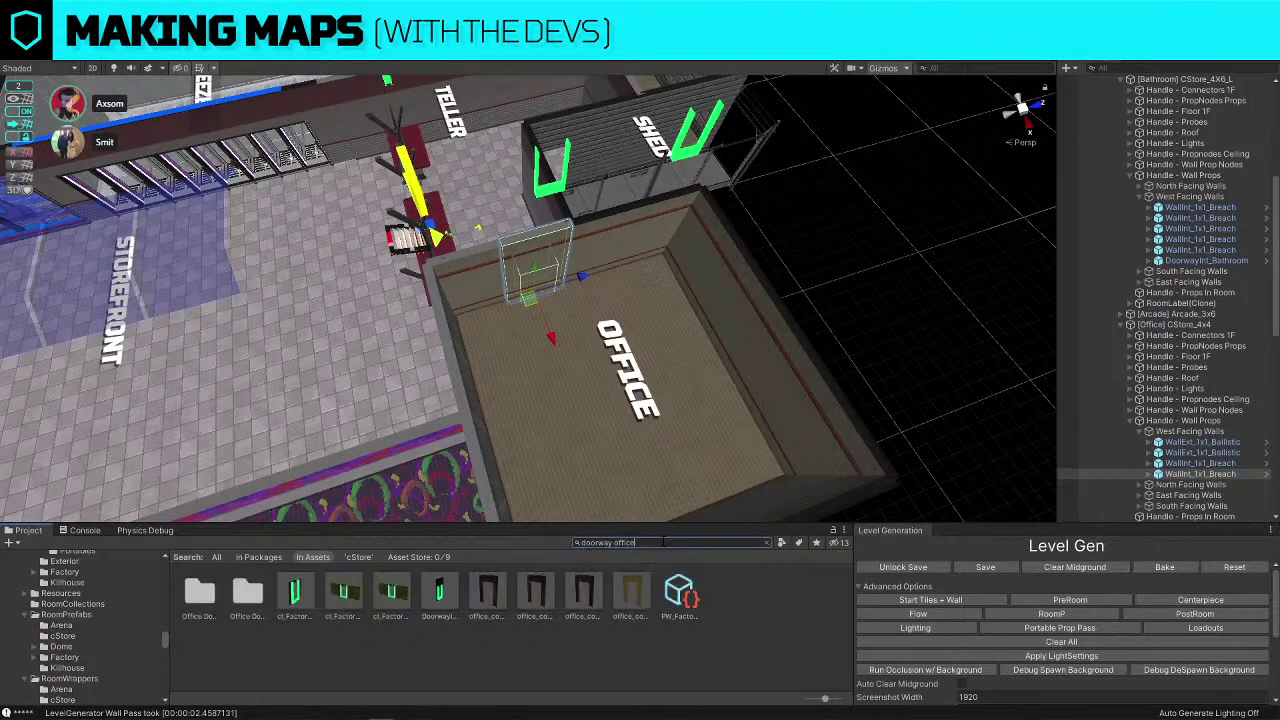
pyautogui.click(438, 594)
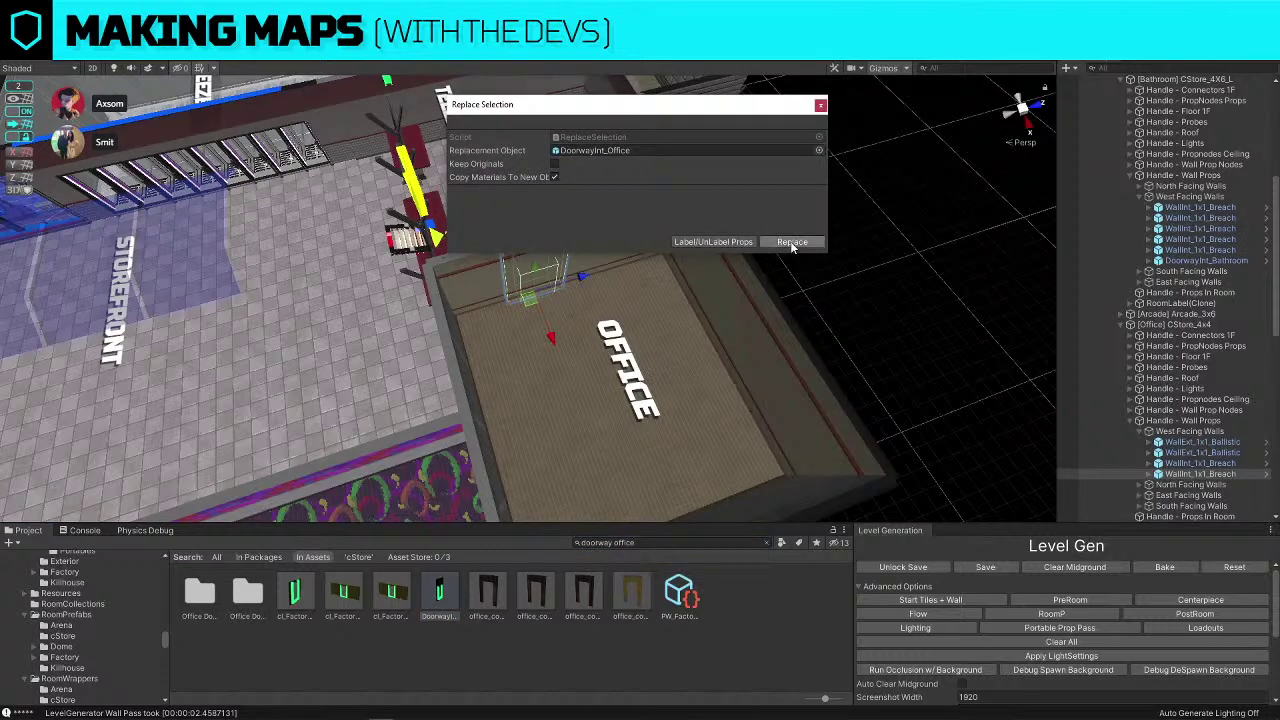
pyautogui.click(793, 242)
# Replace the arcade wall segment beside the storefront opening with DoorwayInt_2_Arcade, found by searching for "doorway arcade"
pyautogui.moveTo(770, 262); pyautogui.dragTo(526, 277, button='right')
pyautogui.click(525, 277)
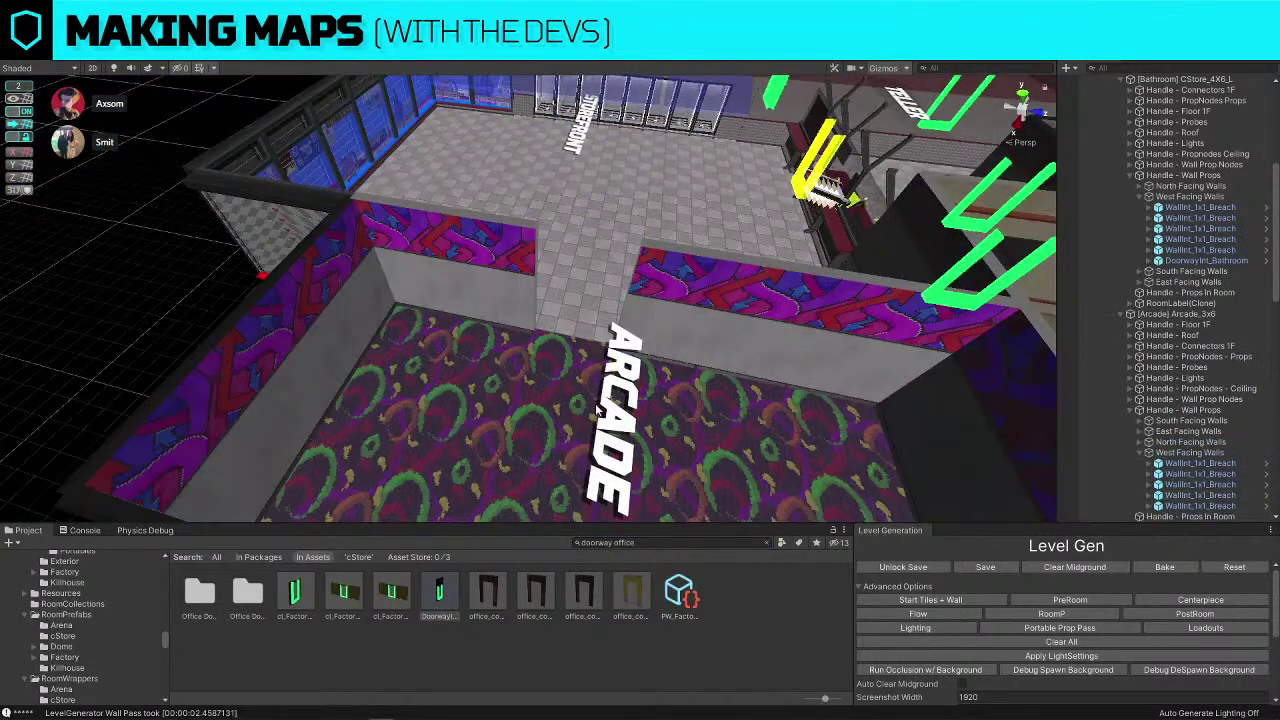
pyautogui.click(717, 542)
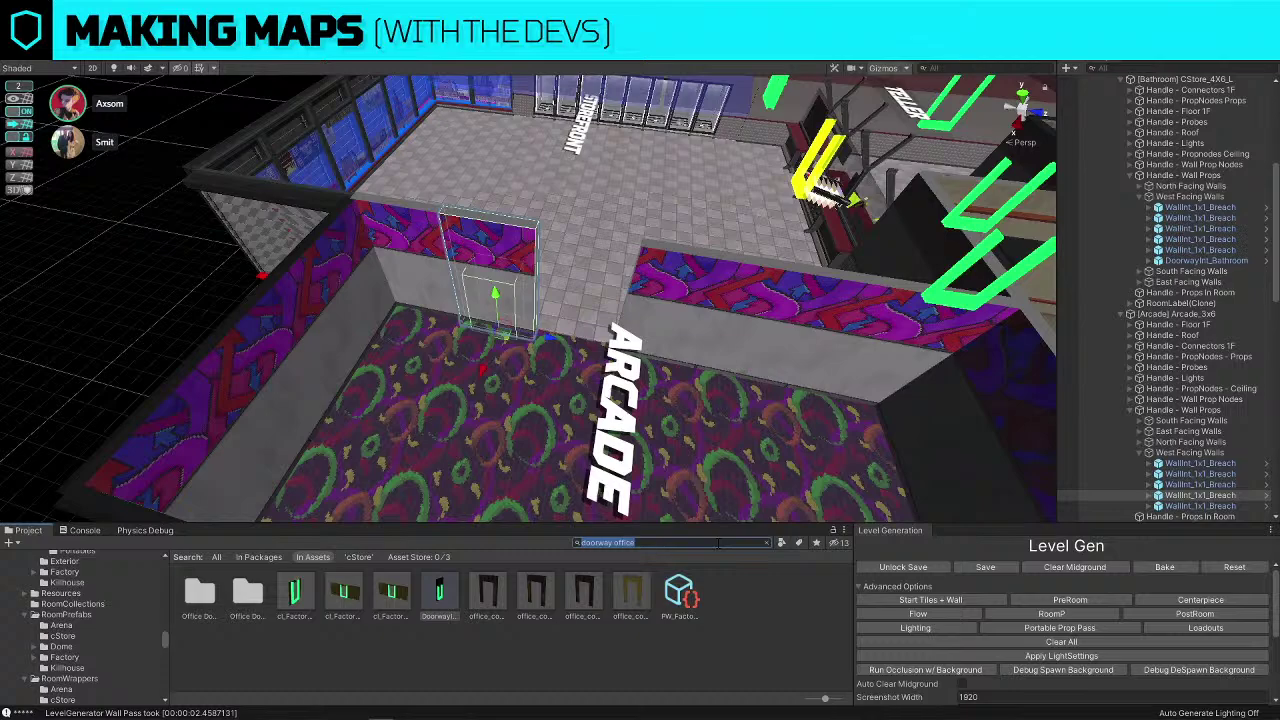
pyautogui.write('doorway arcad')
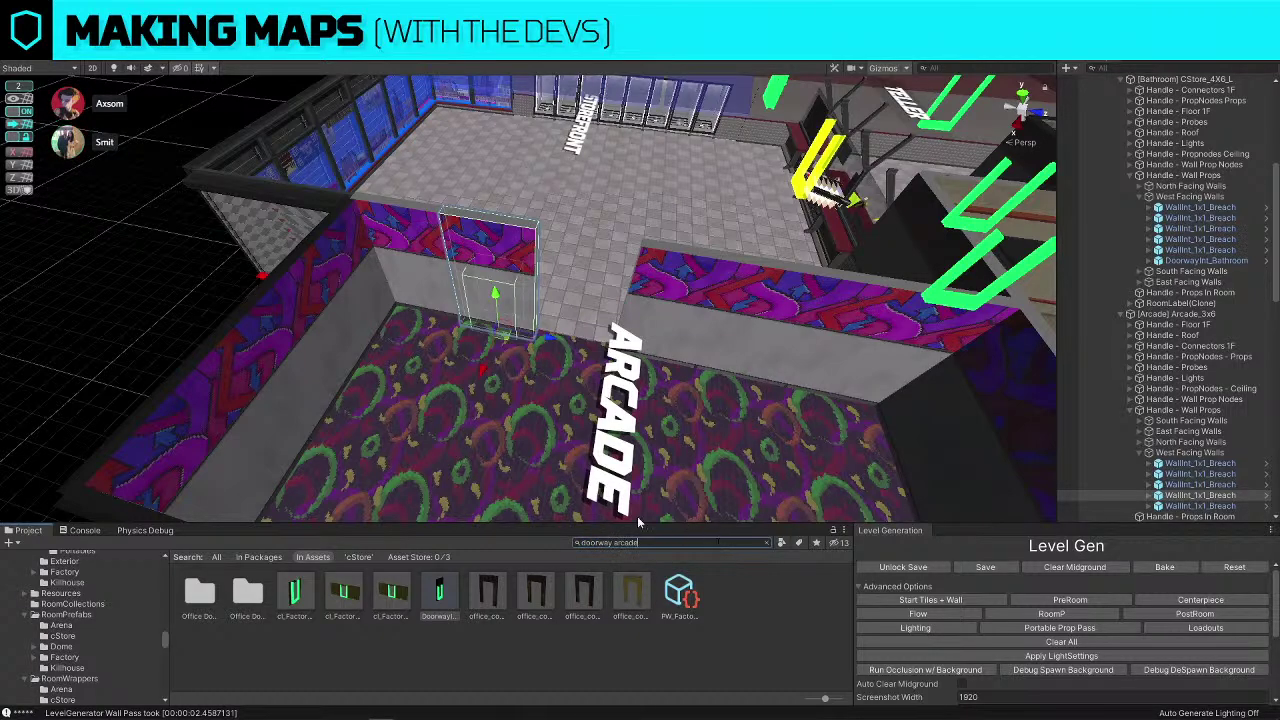
pyautogui.hotkey('ctrl', 'shift', 'r')
pyautogui.moveTo(205, 601); pyautogui.dragTo(672, 153)
pyautogui.click(792, 241)
# Move the arcade doorway along the wall so it closes the remaining gap to the storefront
pyautogui.click(522, 228)
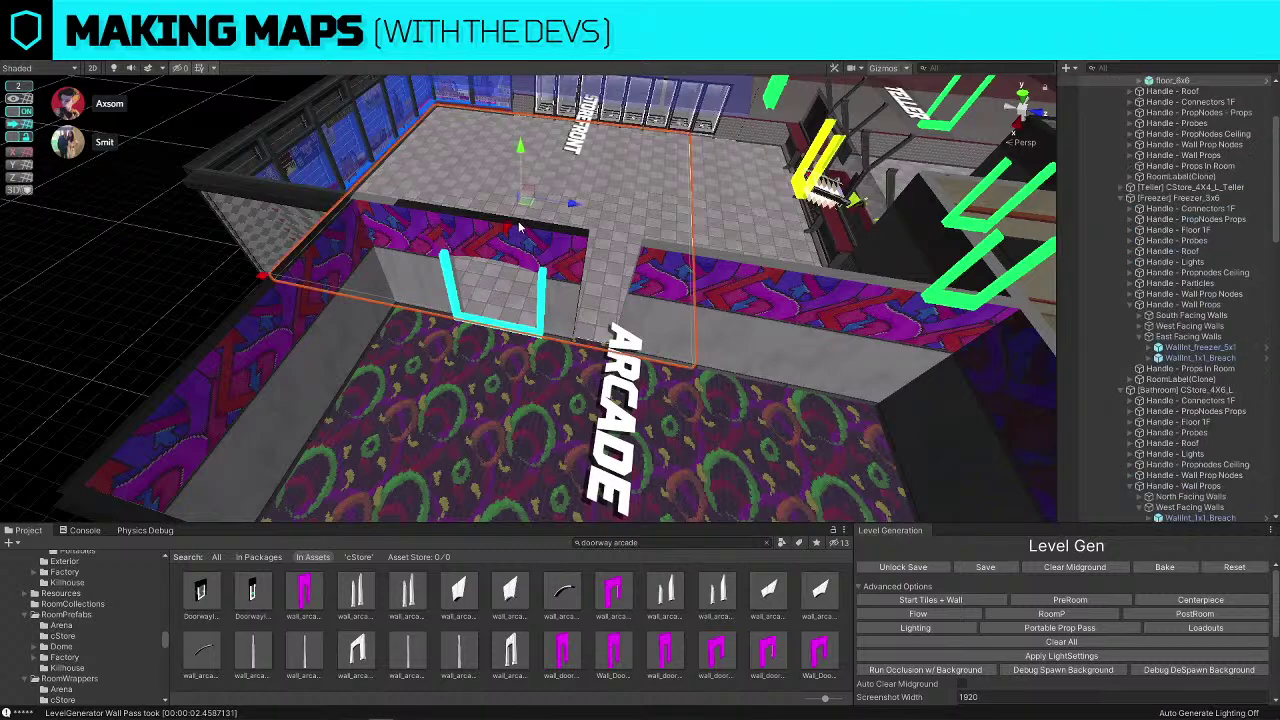
pyautogui.click(575, 262)
pyautogui.moveTo(549, 338); pyautogui.dragTo(592, 346)
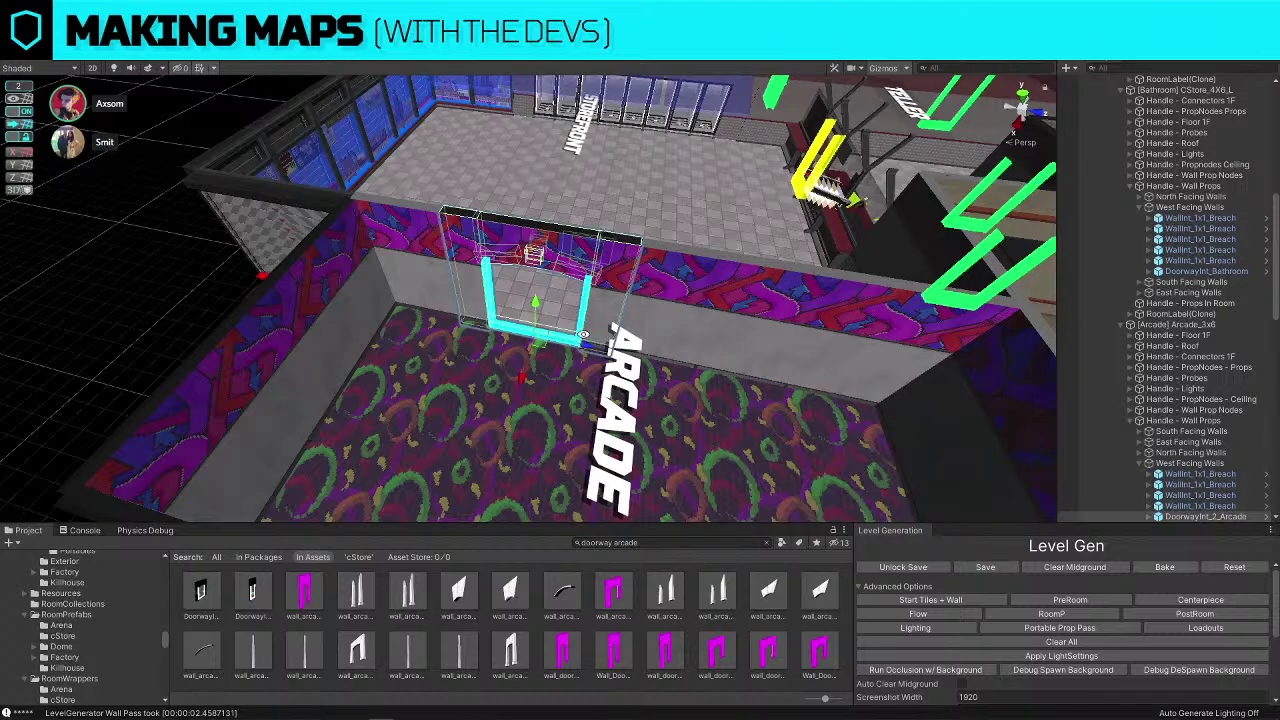
pyautogui.click(148, 296)
# Capture the overhead floor plan, circle the office, and trace a route between the storefront and office through the arcade
pyautogui.keyDown('alt'); pyautogui.moveTo(148, 296); pyautogui.dragTo(565, 320); pyautogui.keyUp('alt')
pyautogui.scroll(-5, 490, 308)
pyautogui.moveTo(566, 319); pyautogui.dragTo(600, 438, button='right')
pyautogui.press('w')
pyautogui.press('s')
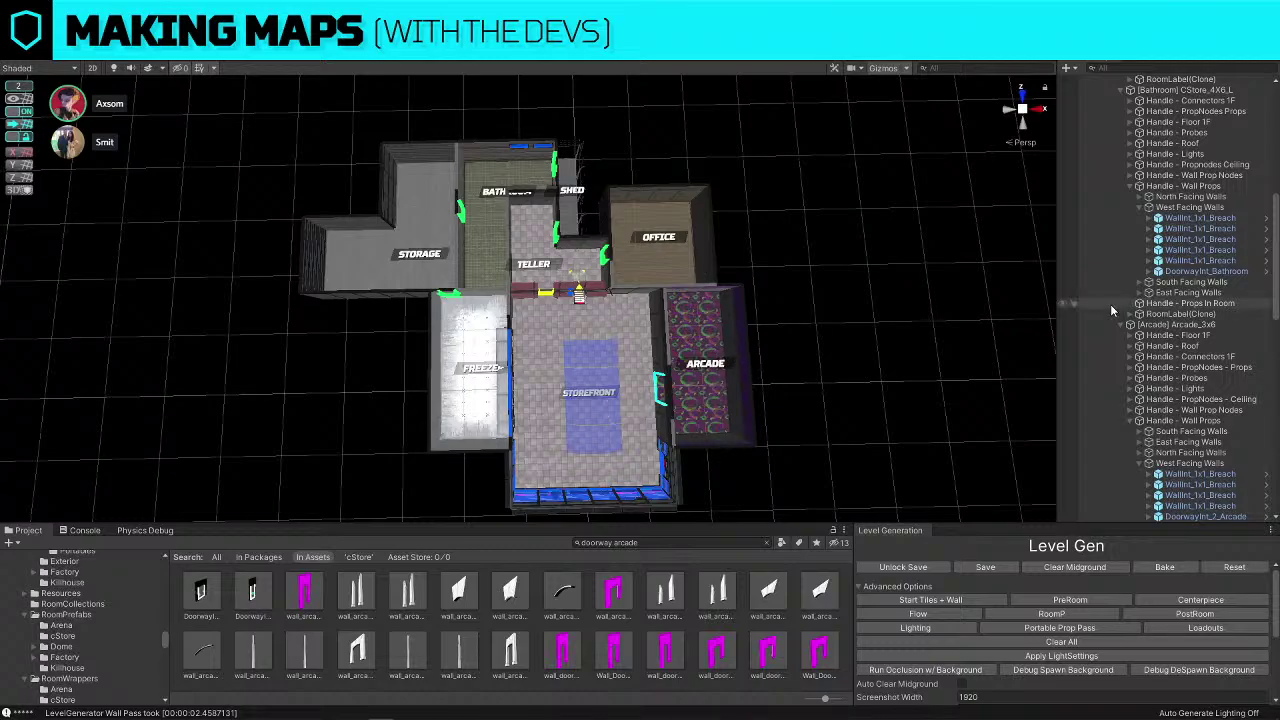
pyautogui.press('Print')
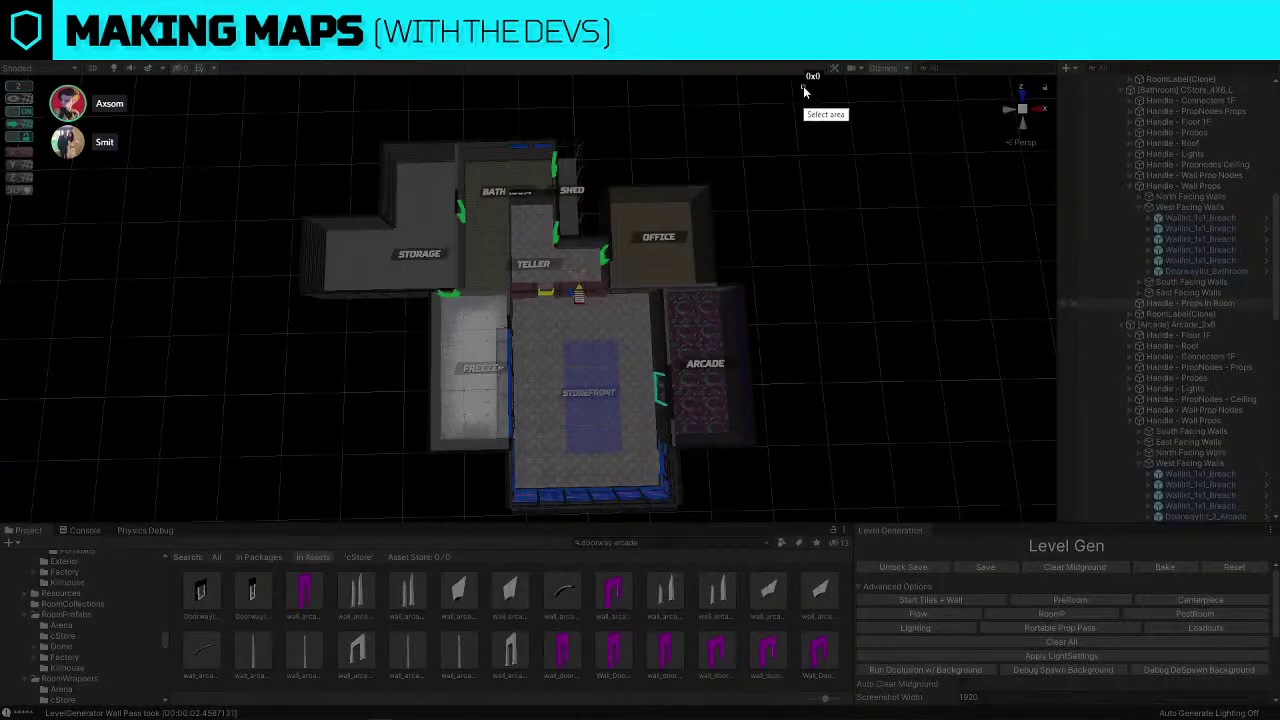
pyautogui.moveTo(803, 86)
pyautogui.mouseDown()
pyautogui.moveTo(243, 556)
pyautogui.moveTo(295, 531)
pyautogui.mouseUp()
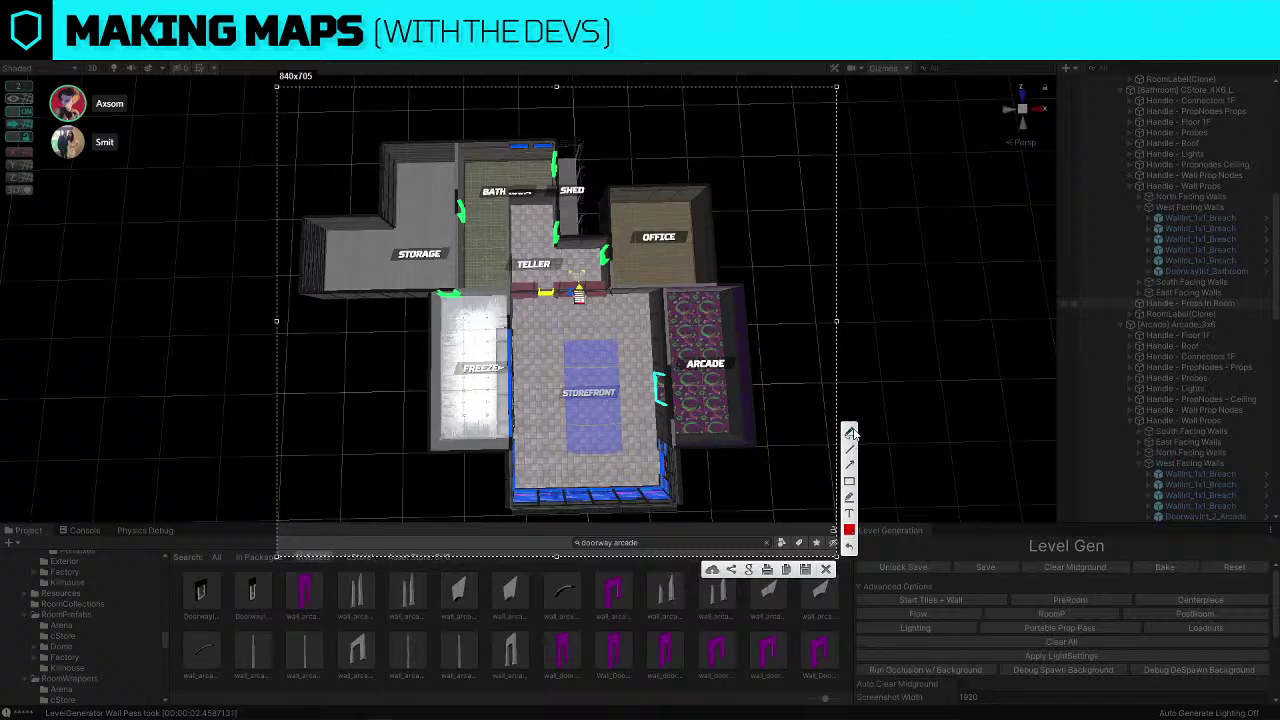
pyautogui.moveTo(689, 231)
pyautogui.mouseDown()
pyautogui.moveTo(648, 250)
pyautogui.moveTo(689, 247)
pyautogui.mouseUp()
pyautogui.moveTo(596, 396)
pyautogui.mouseDown()
pyautogui.moveTo(660, 390)
pyautogui.moveTo(670, 262)
pyautogui.mouseUp()
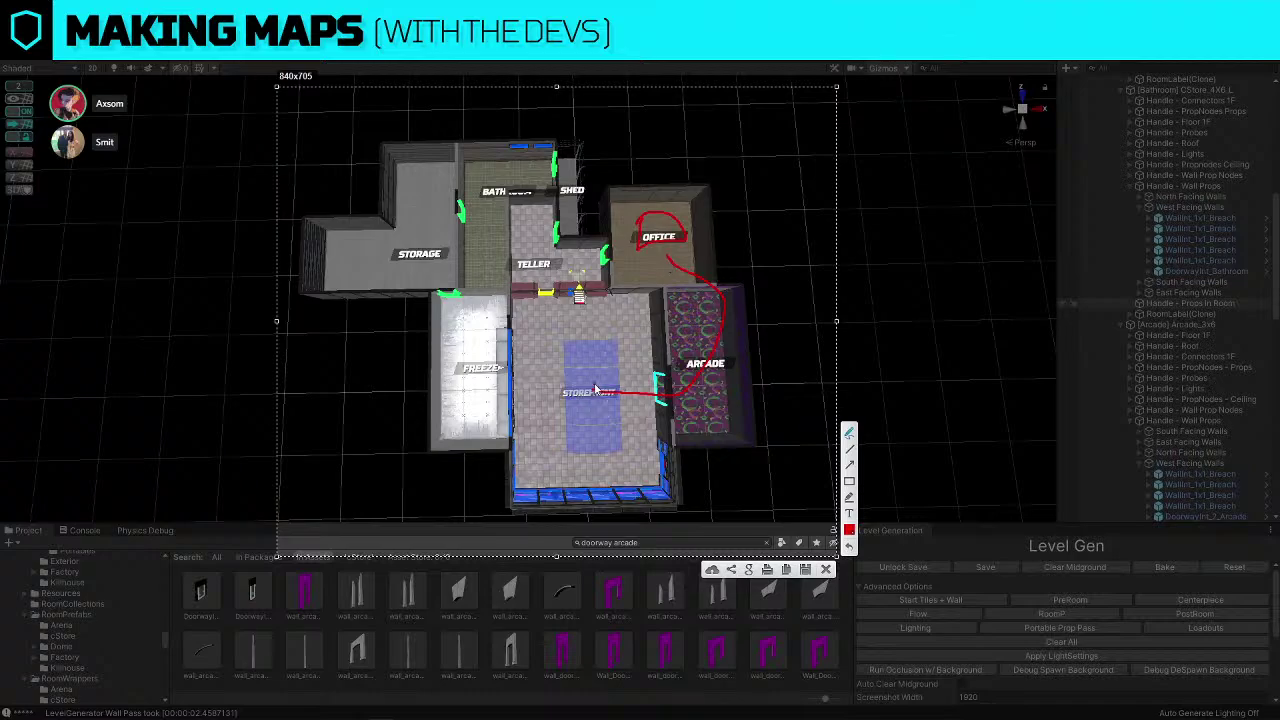
# Trace a loop from the storefront through freezer, storage, bathroom, shed and teller to the office, and undo it
pyautogui.moveTo(585, 395)
pyautogui.mouseDown()
pyautogui.moveTo(460, 324)
pyautogui.moveTo(452, 205)
pyautogui.moveTo(500, 180)
pyautogui.moveTo(572, 225)
pyautogui.moveTo(650, 245)
pyautogui.mouseUp()
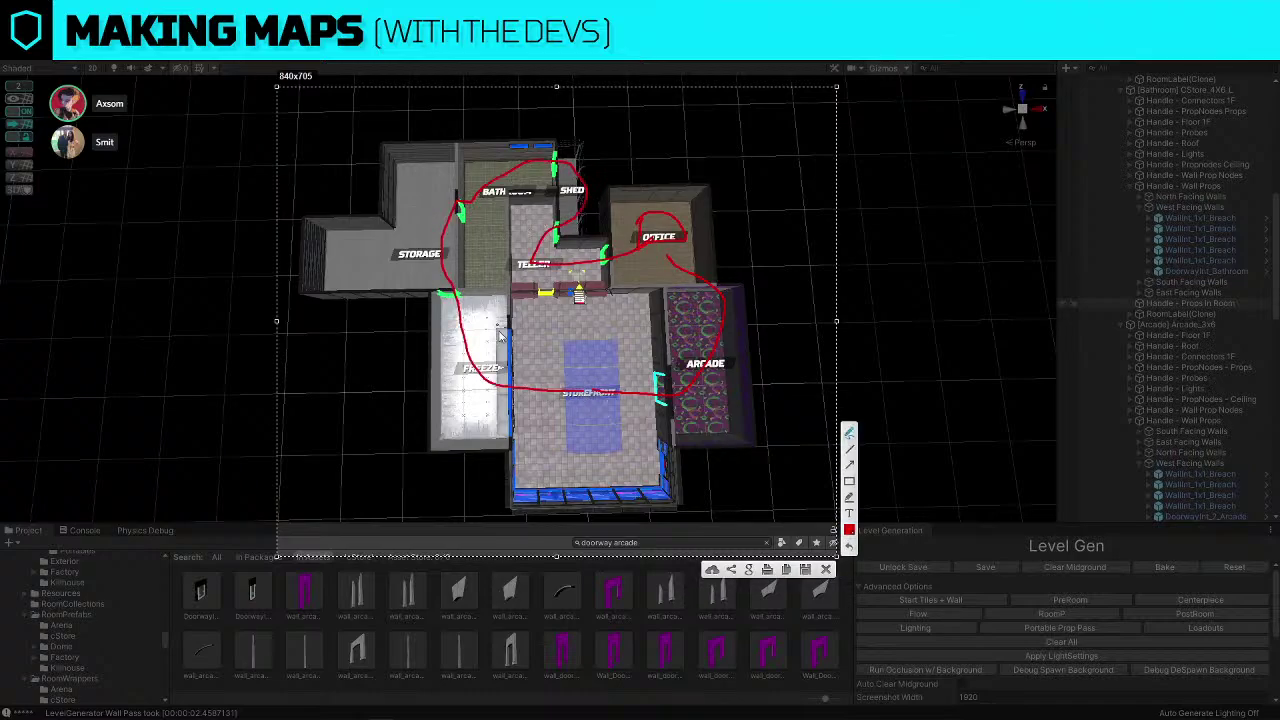
pyautogui.moveTo(458, 464); pyautogui.dragTo(520, 413)
pyautogui.hotkey('ctrl', 'z')
pyautogui.hotkey('ctrl', 'z')
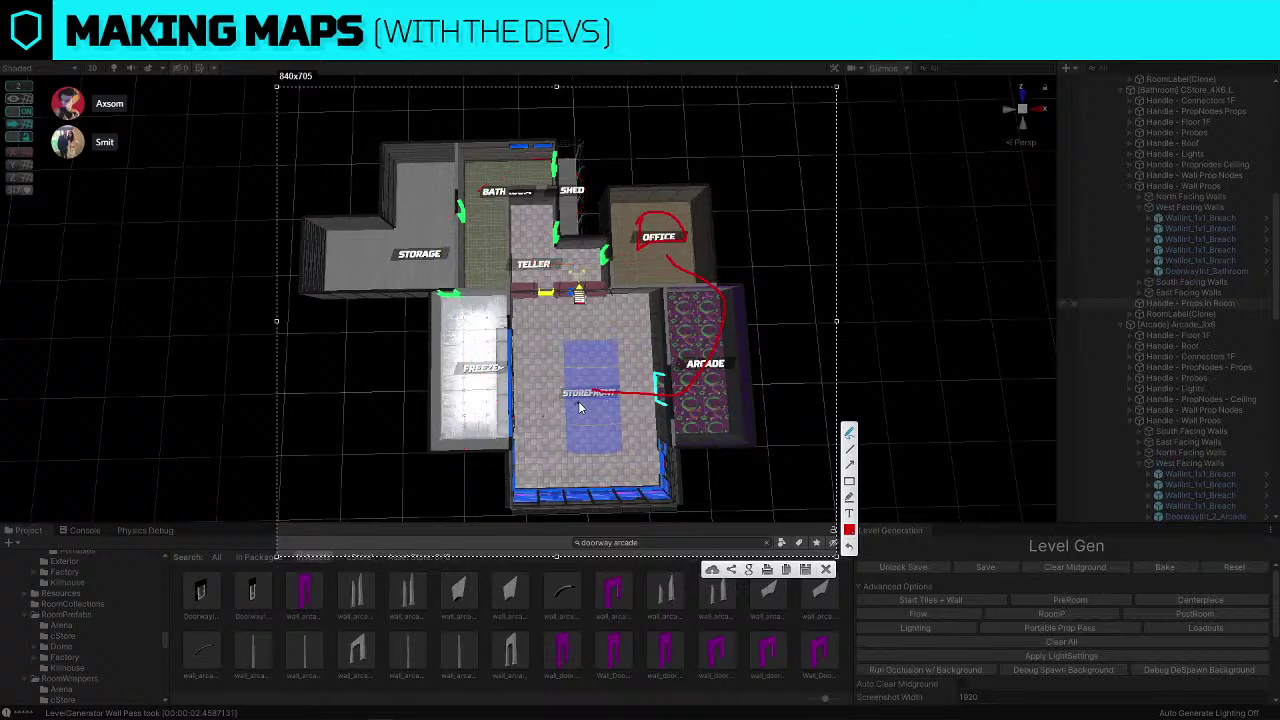
# Trace the storefront-to-office route through the teller, encircle the storage, bathroom and freezer side, and discard the capture
pyautogui.moveTo(598, 392)
pyautogui.mouseDown()
pyautogui.moveTo(552, 278)
pyautogui.moveTo(638, 243)
pyautogui.moveTo(618, 240)
pyautogui.mouseUp()
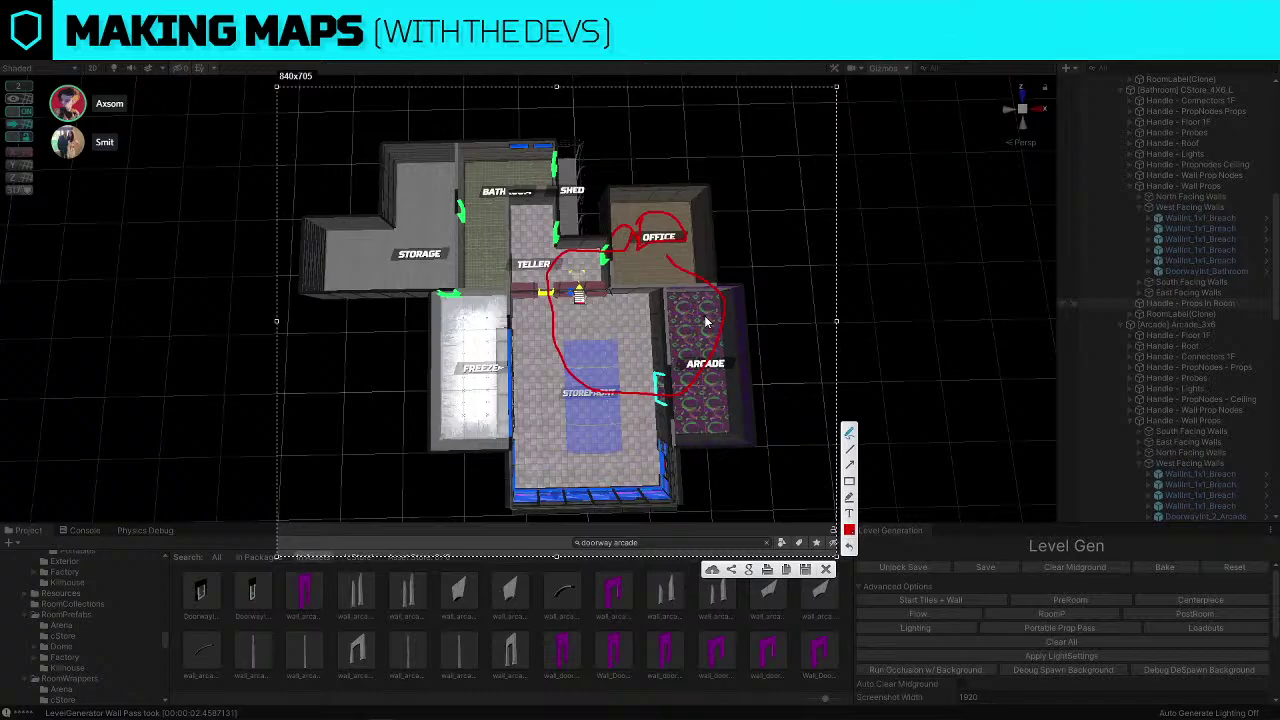
pyautogui.moveTo(403, 128)
pyautogui.mouseDown()
pyautogui.moveTo(471, 470)
pyautogui.moveTo(545, 240)
pyautogui.moveTo(419, 145)
pyautogui.mouseUp()
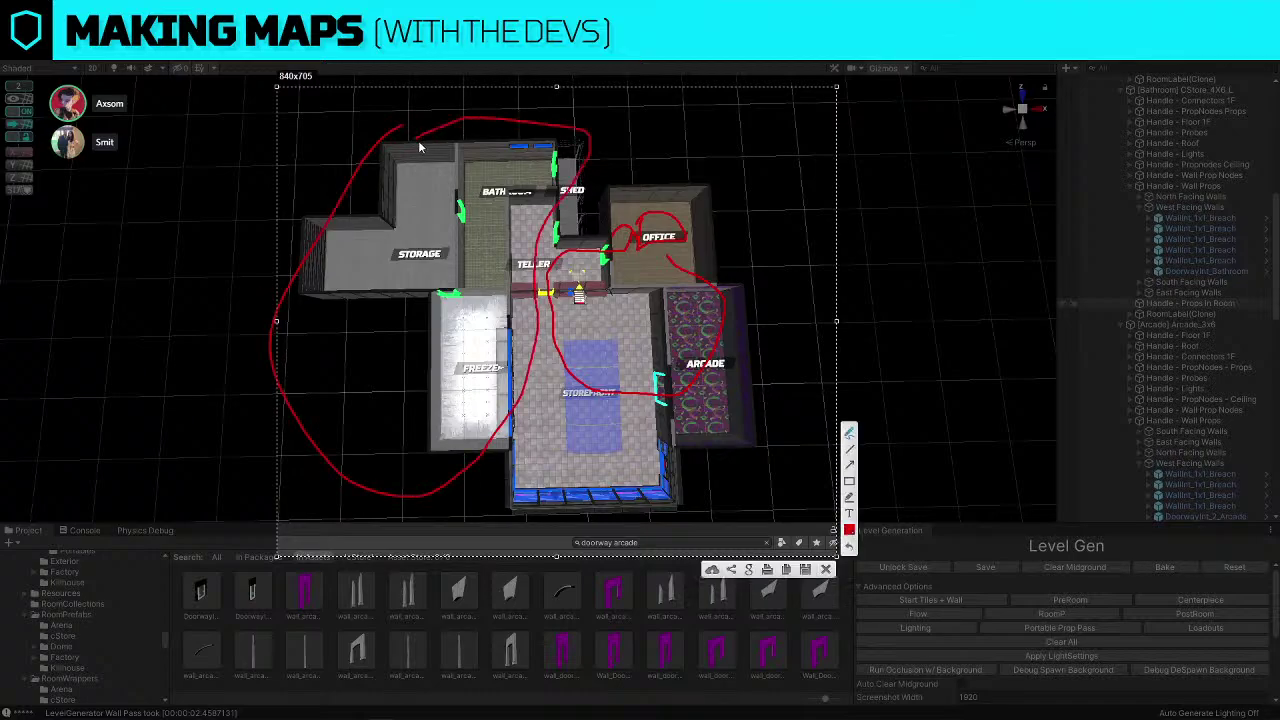
pyautogui.click(826, 569)
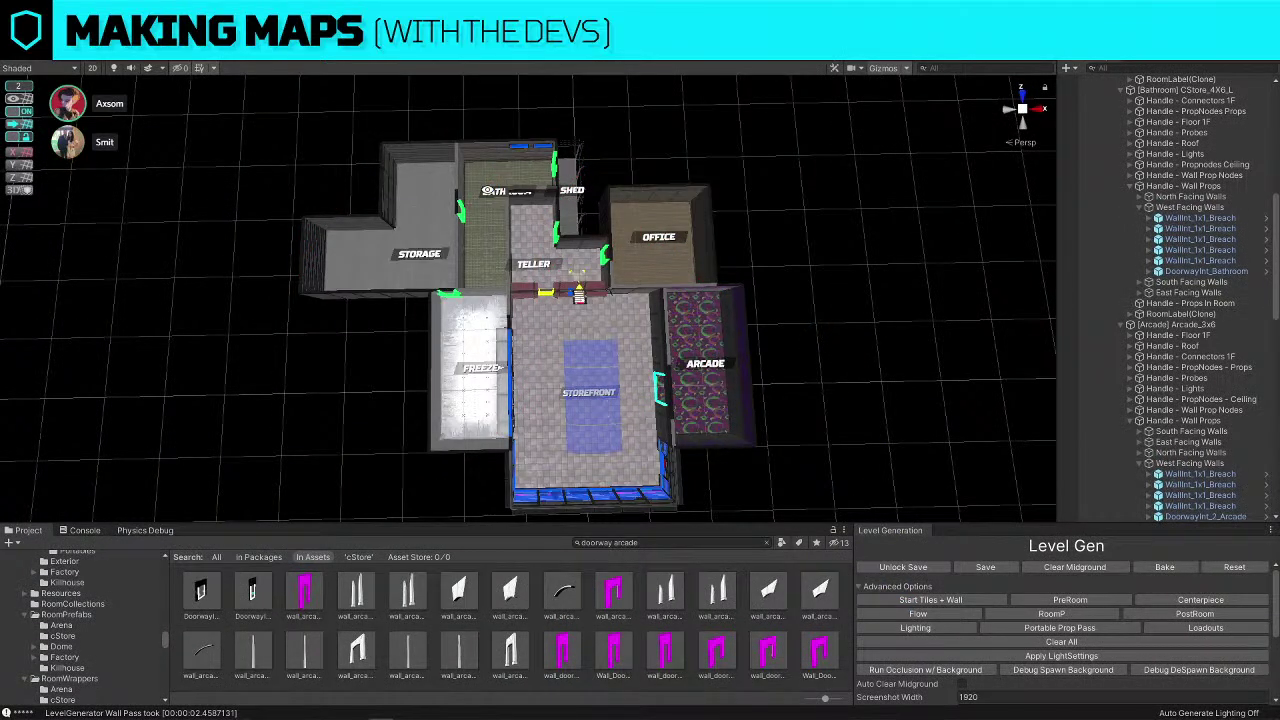
# Capture the floor plan again, trace a loop through storefront, freezer, bathroom, shed and teller, and undo the strokes
pyautogui.press('Print')
pyautogui.moveTo(968, 88); pyautogui.dragTo(197, 538)
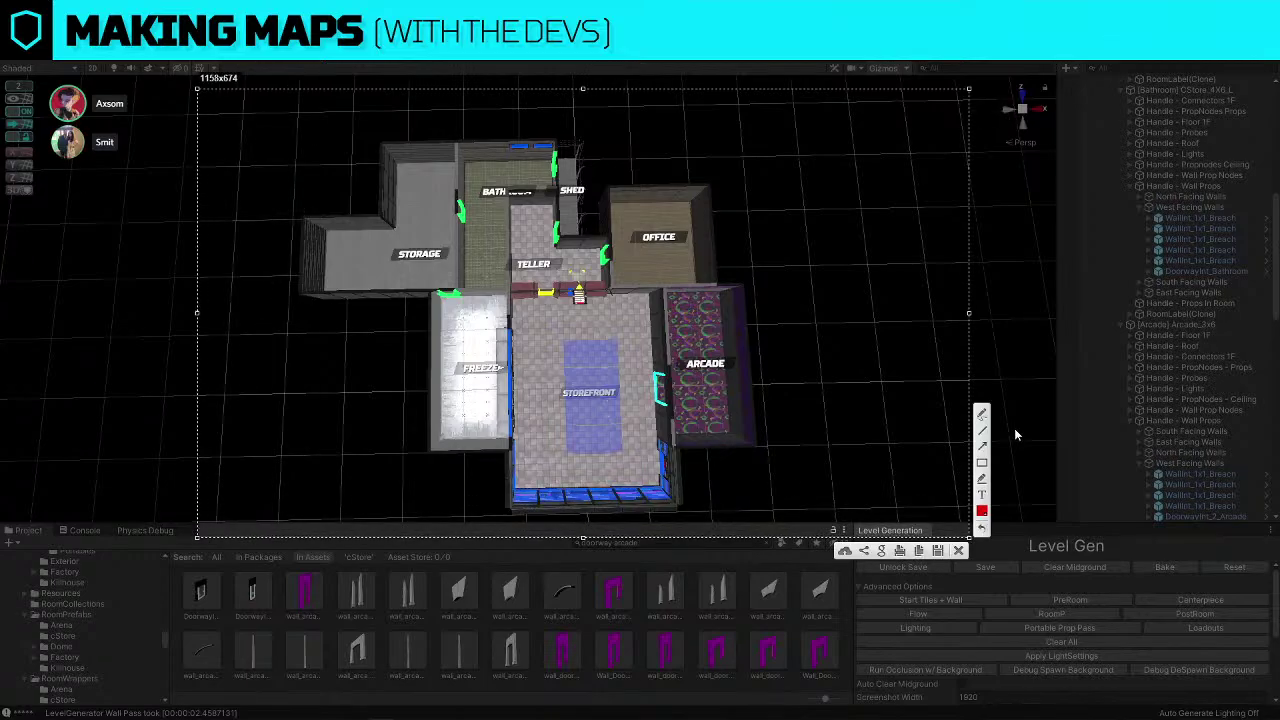
pyautogui.click(981, 413)
pyautogui.moveTo(606, 405)
pyautogui.mouseDown()
pyautogui.moveTo(492, 362)
pyautogui.moveTo(482, 198)
pyautogui.mouseUp()
pyautogui.moveTo(606, 398)
pyautogui.mouseDown()
pyautogui.moveTo(550, 297)
pyautogui.moveTo(548, 246)
pyautogui.moveTo(576, 178)
pyautogui.moveTo(587, 191)
pyautogui.mouseUp()
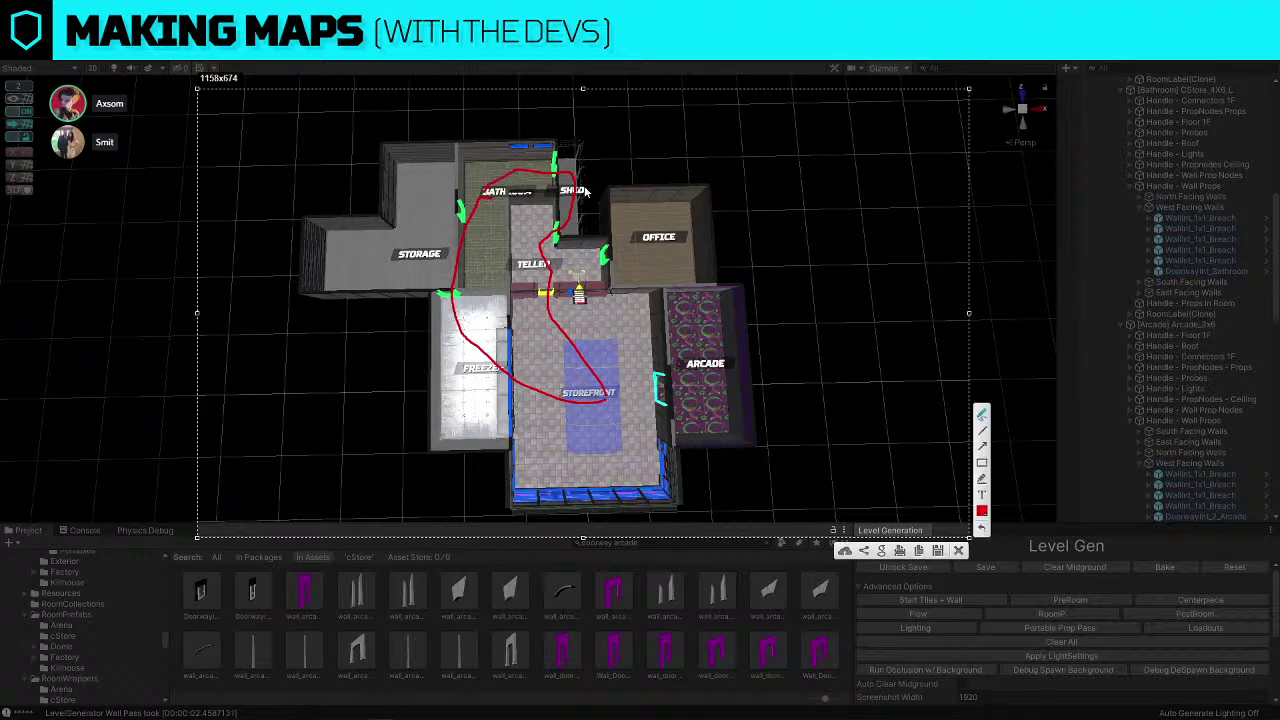
pyautogui.hotkey('ctrl', 'z')
pyautogui.hotkey('ctrl', 'z')
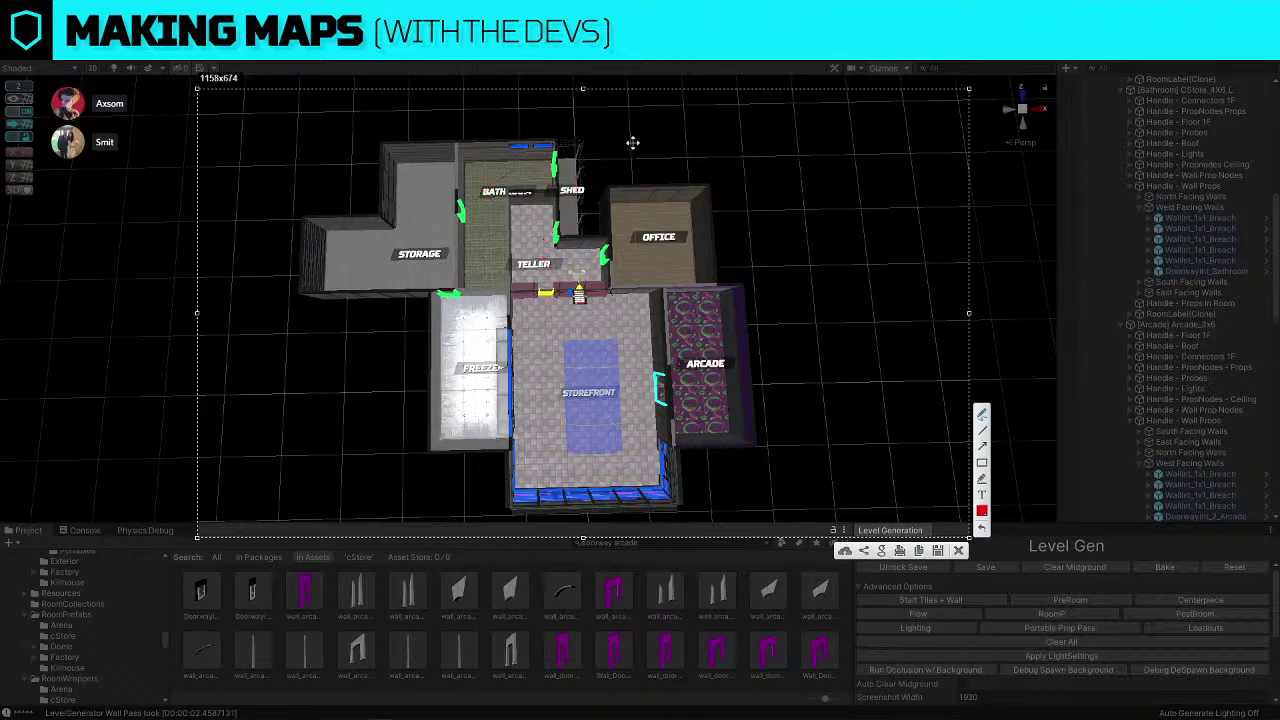
# Draw arrows pointing at the bathroom and at the freezer's storefront side, and discard the capture
pyautogui.click(982, 446)
pyautogui.moveTo(646, 140)
pyautogui.mouseDown()
pyautogui.moveTo(530, 160)
pyautogui.moveTo(505, 190)
pyautogui.mouseUp()
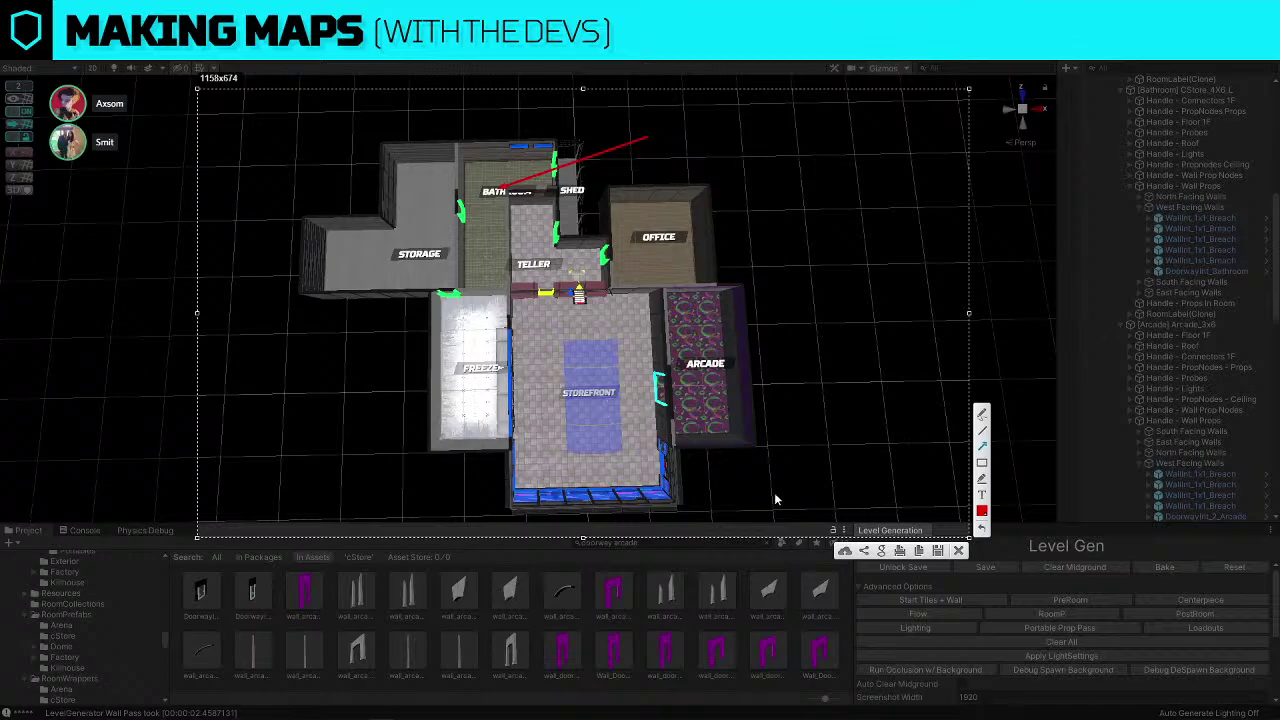
pyautogui.moveTo(728, 492); pyautogui.dragTo(520, 370)
pyautogui.click(959, 549)
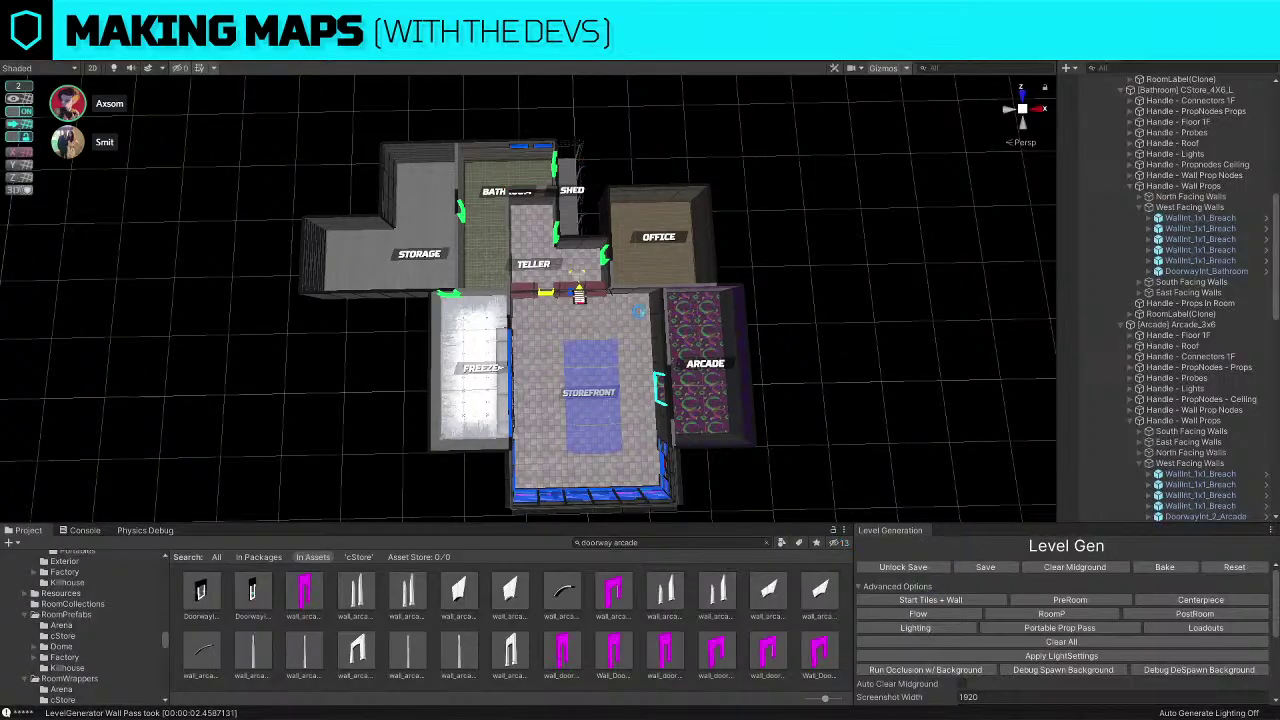
# Regenerate the level's start tiles and walls twice to produce another convenience store layout, viewing it from above
pyautogui.click(925, 600)
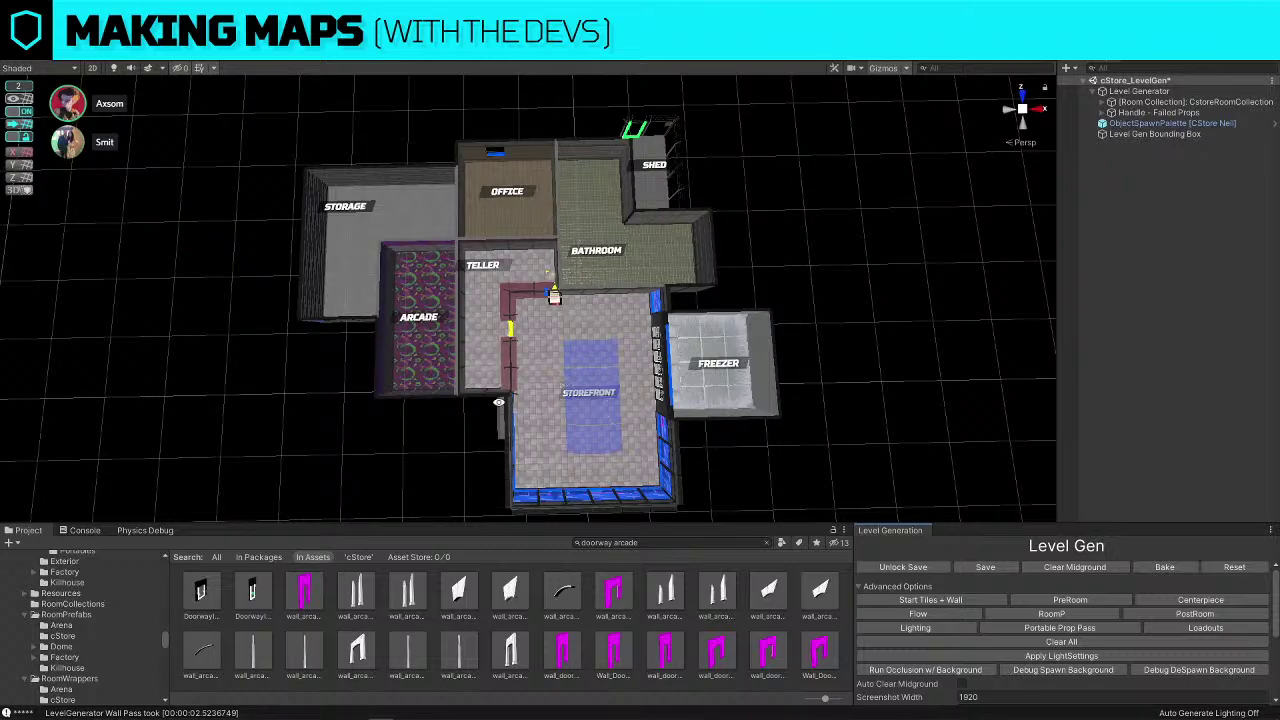
pyautogui.click(693, 338)
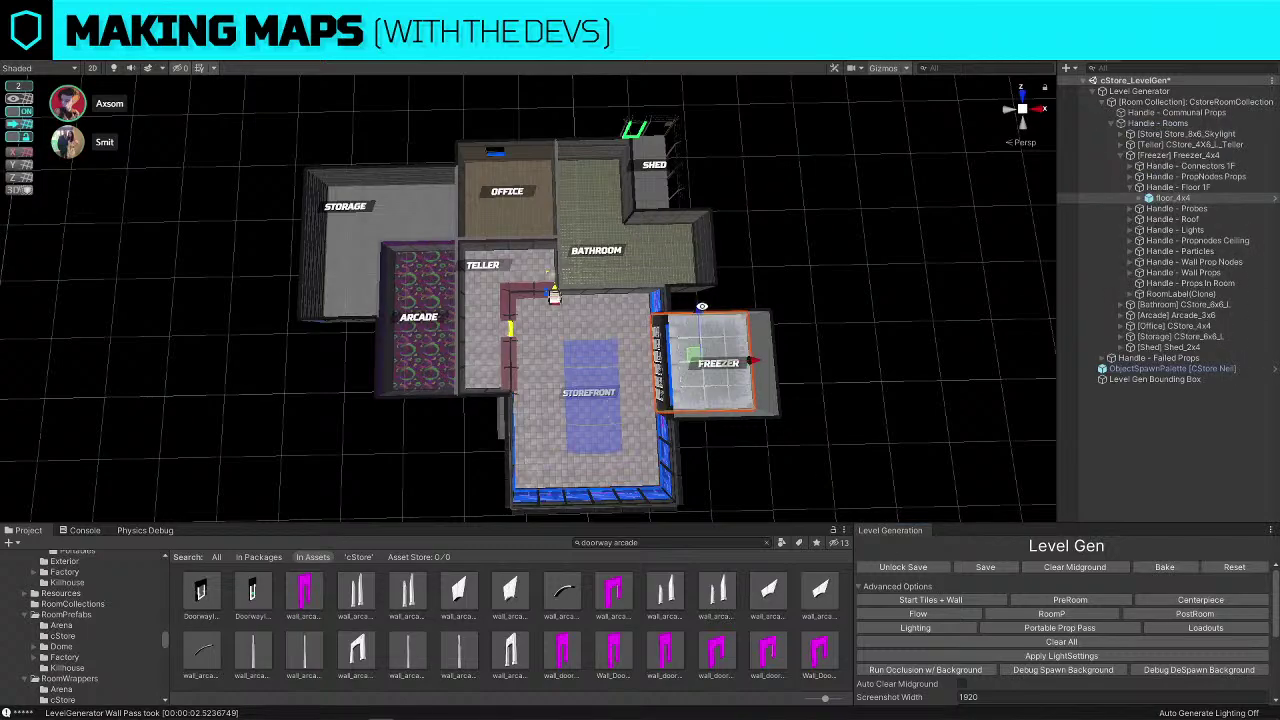
pyautogui.click(952, 602)
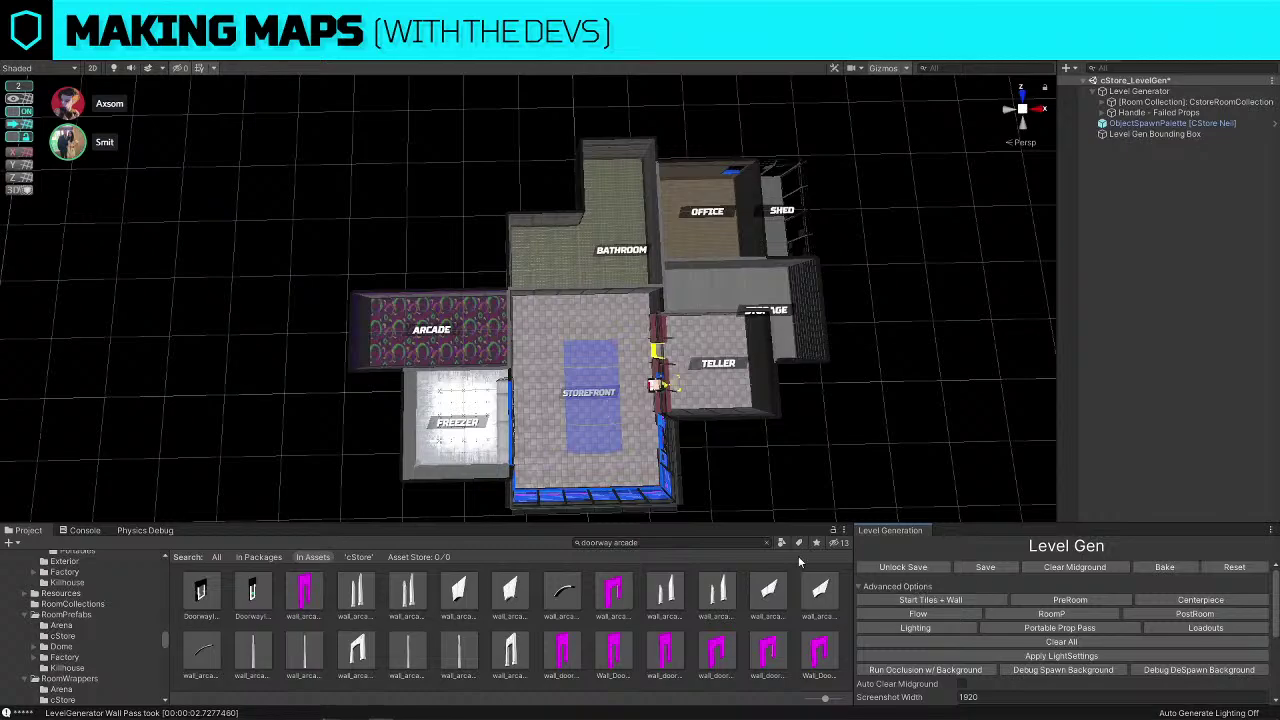
pyautogui.keyDown('alt'); pyautogui.moveTo(732, 446); pyautogui.dragTo(336, 376); pyautogui.keyUp('alt')
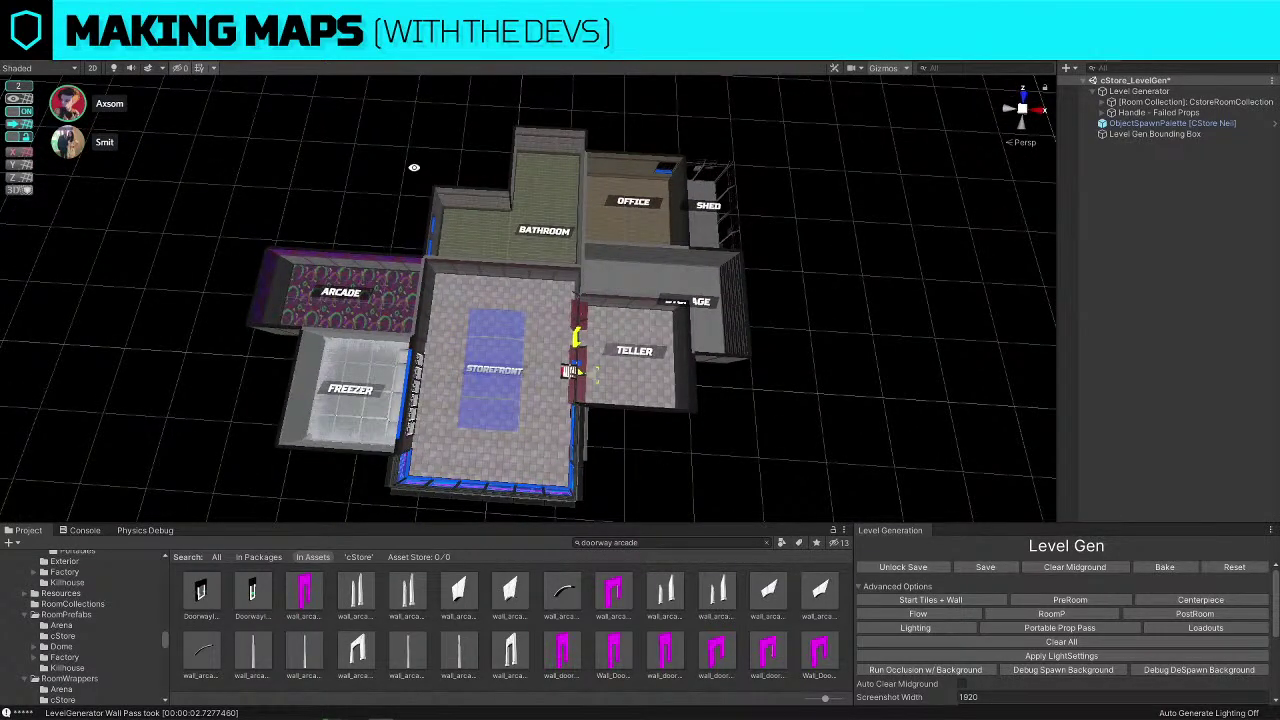
# Regenerate the start tiles and walls for another convenience store layout and capture an area around its floor plan
pyautogui.click(917, 601)
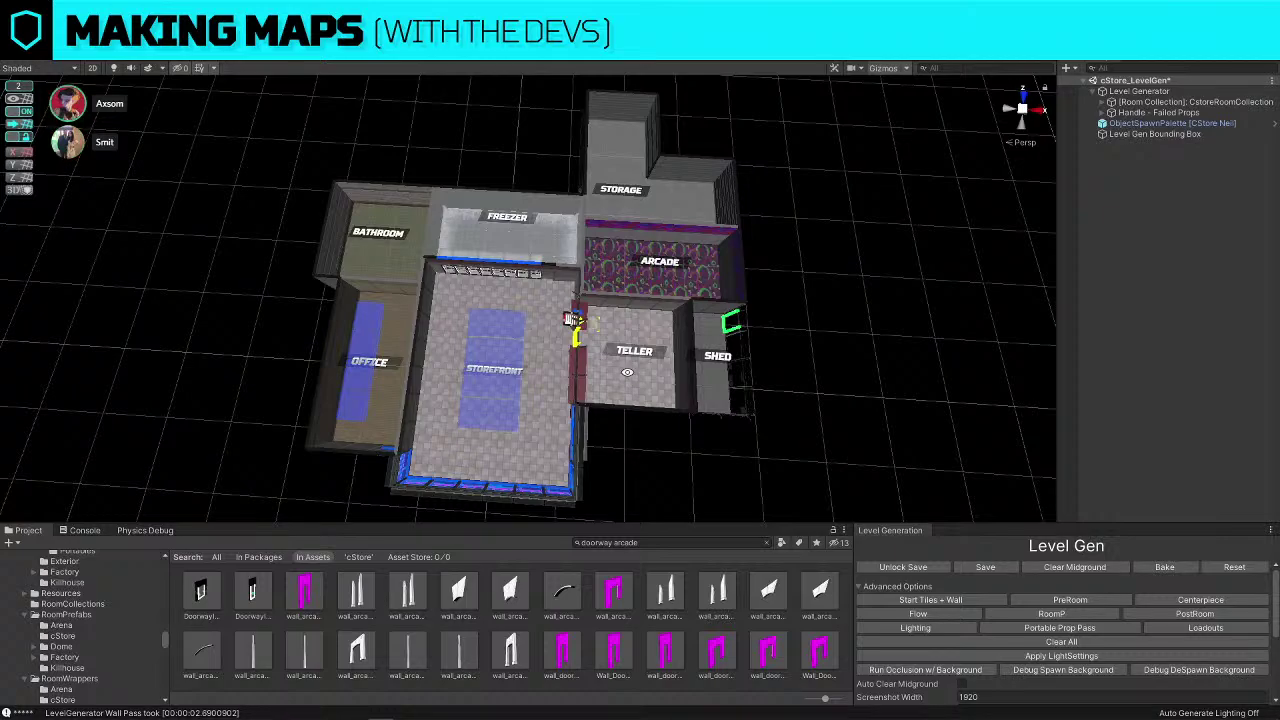
pyautogui.press('Print')
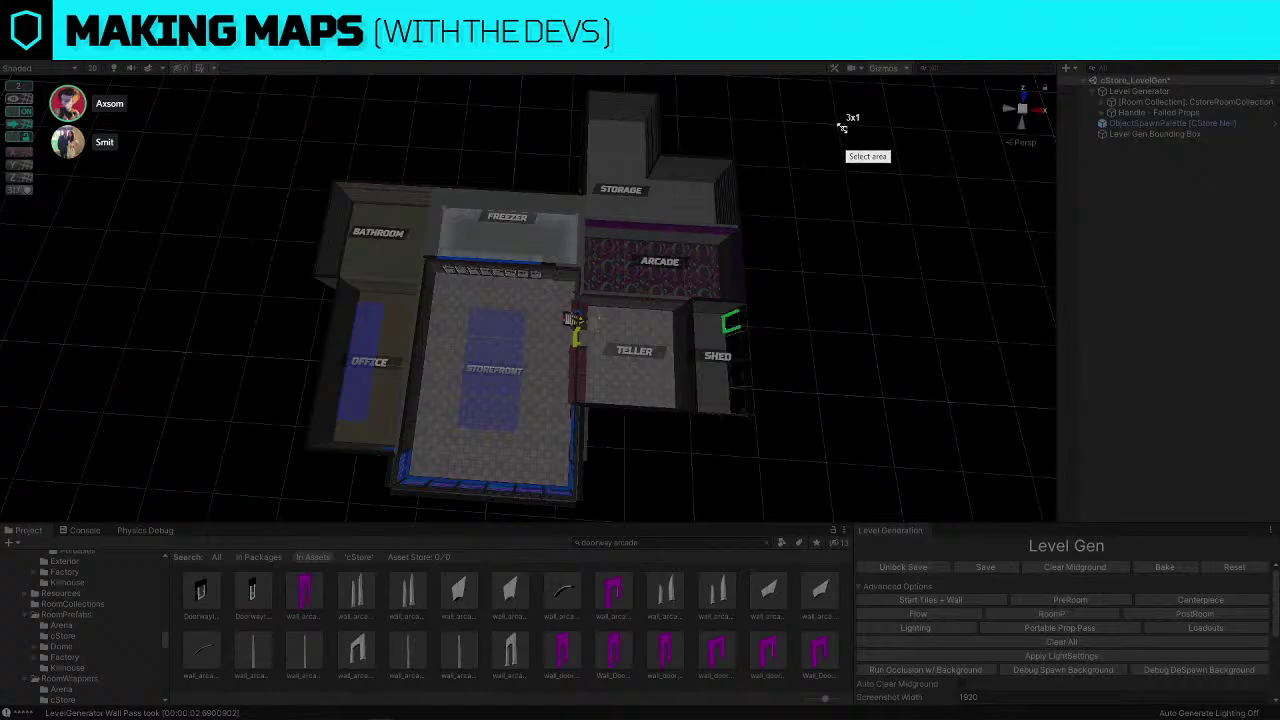
pyautogui.moveTo(845, 128); pyautogui.dragTo(287, 538)
# Draw arrow routes from the storefront through office and bathroom to storage, and from the storefront through the arcade towards storage
pyautogui.click(858, 448)
pyautogui.moveTo(496, 402)
pyautogui.mouseDown()
pyautogui.moveTo(367, 389)
pyautogui.moveTo(366, 234)
pyautogui.moveTo(610, 205)
pyautogui.mouseUp()
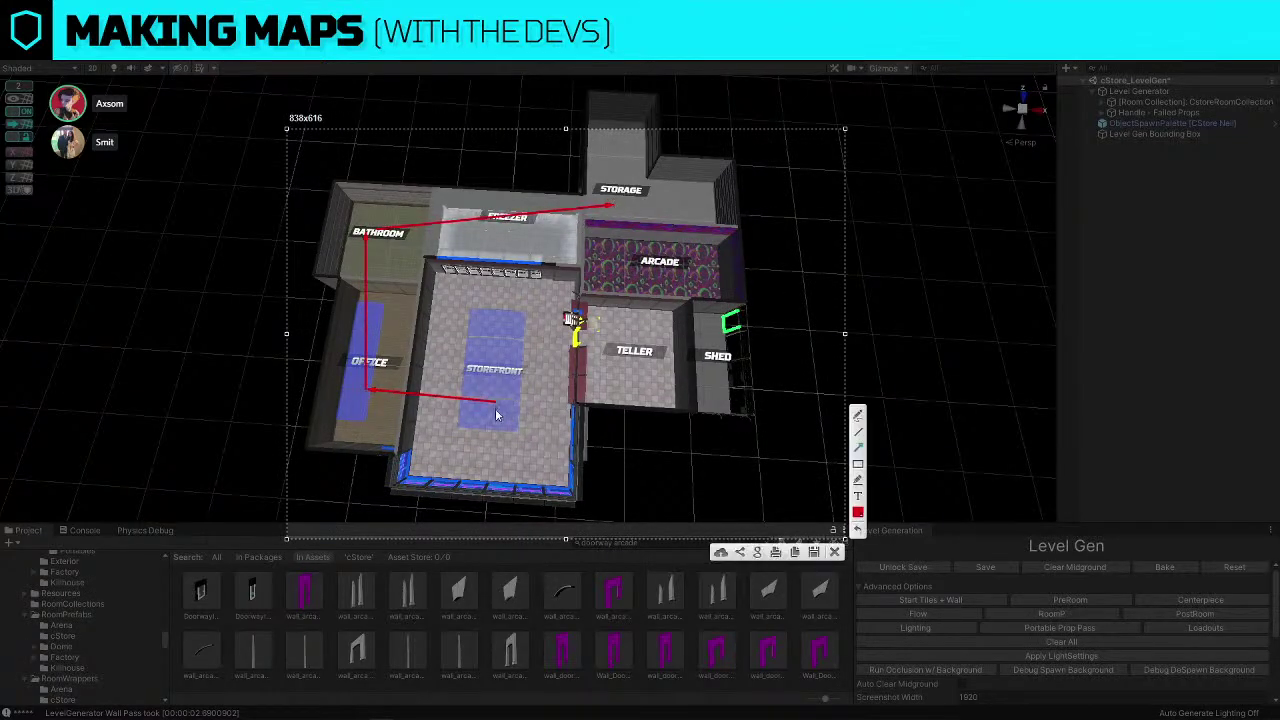
pyautogui.moveTo(498, 402); pyautogui.dragTo(571, 289)
pyautogui.moveTo(571, 288); pyautogui.dragTo(623, 282)
pyautogui.moveTo(622, 281); pyautogui.dragTo(629, 202)
pyautogui.hotkey('ctrl', 'z')
pyautogui.moveTo(622, 284)
pyautogui.mouseDown()
pyautogui.moveTo(724, 266)
pyautogui.moveTo(692, 190)
pyautogui.mouseUp()
pyautogui.hotkey('ctrl', 'z')
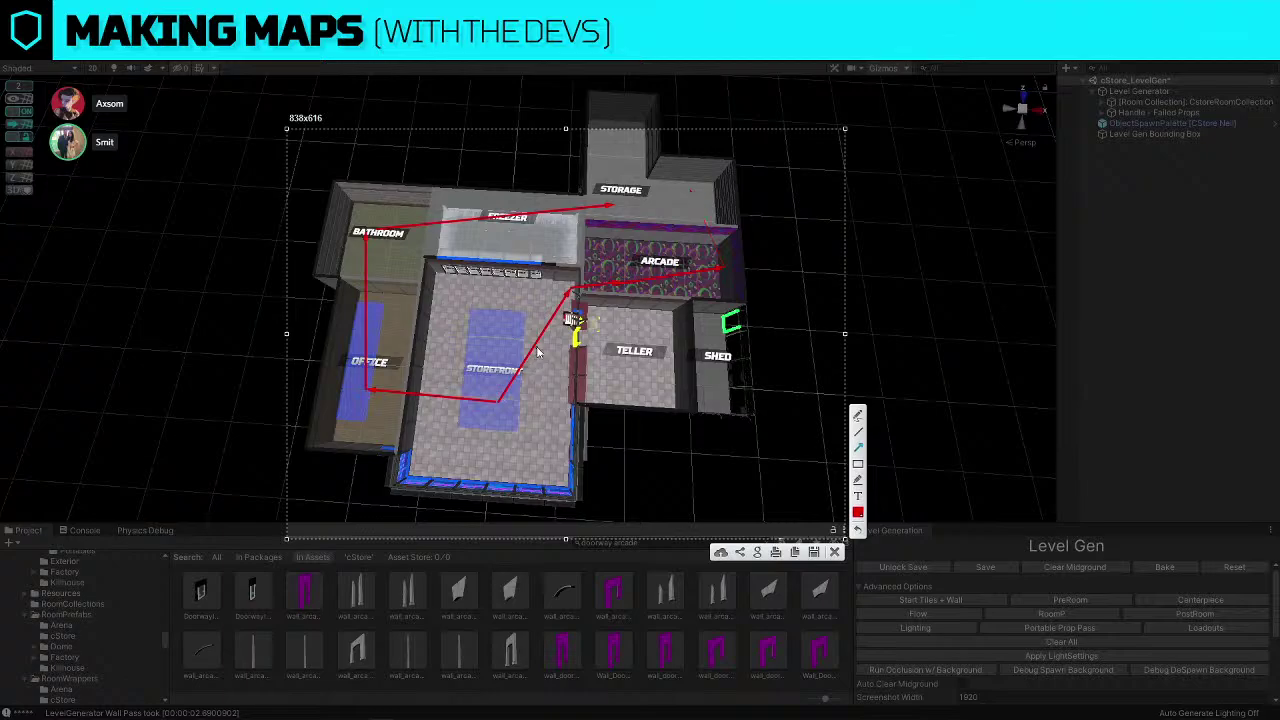
# Undo all route arrows drawn on the captured floor plan
pyautogui.hotkey('ctrl', 'z')
pyautogui.hotkey('ctrl', 'z')
pyautogui.hotkey('ctrl', 'z')
pyautogui.hotkey('ctrl', 'z')
pyautogui.hotkey('ctrl', 'z')
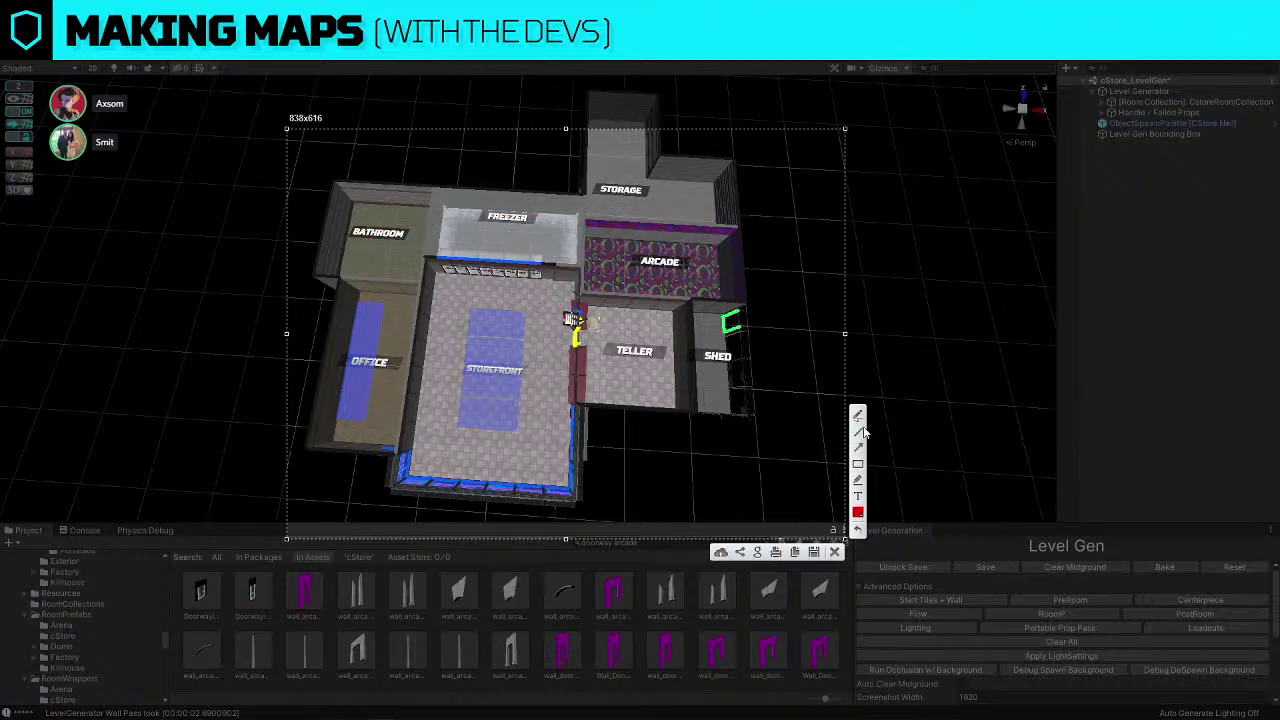
# Trace an arrow route from the storefront through the office and bathroom to the freezer, and undo its arrows
pyautogui.click(860, 447)
pyautogui.moveTo(508, 377)
pyautogui.mouseDown()
pyautogui.moveTo(375, 387)
pyautogui.moveTo(380, 248)
pyautogui.mouseUp()
pyautogui.moveTo(380, 248); pyautogui.dragTo(501, 226)
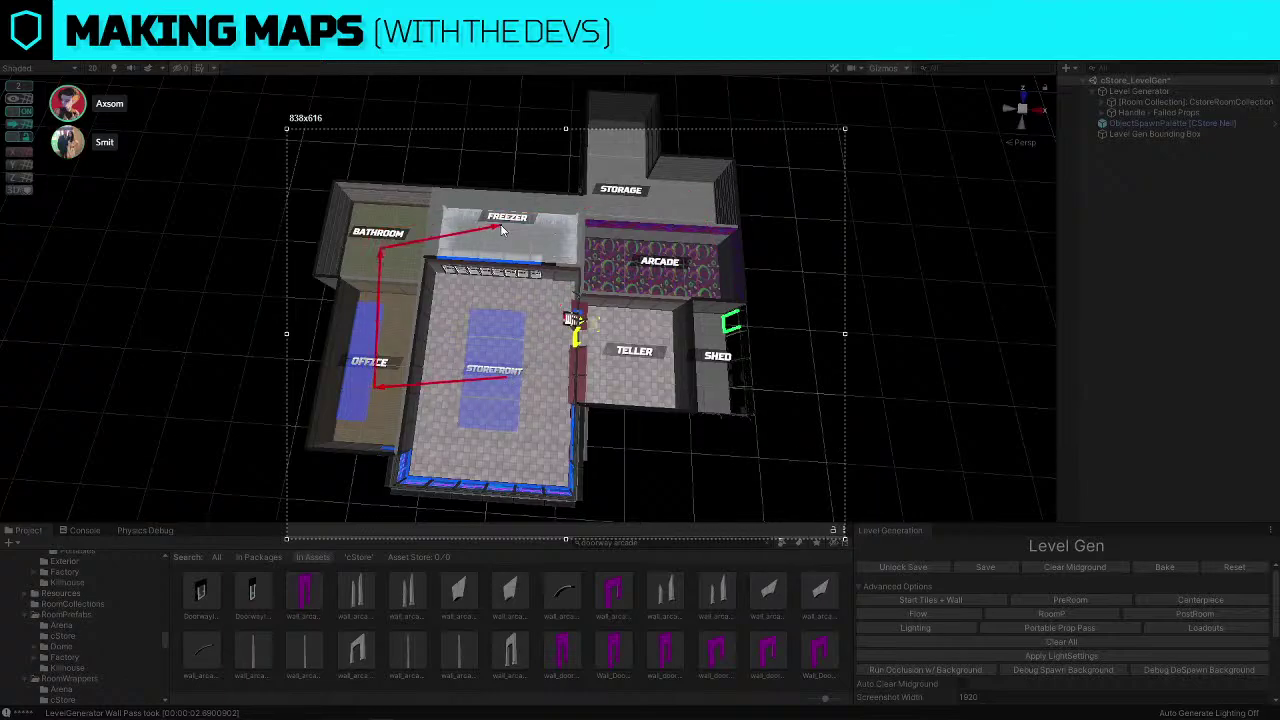
pyautogui.hotkey('ctrl', 'z')
pyautogui.hotkey('ctrl', 'z')
pyautogui.hotkey('ctrl', 'z')
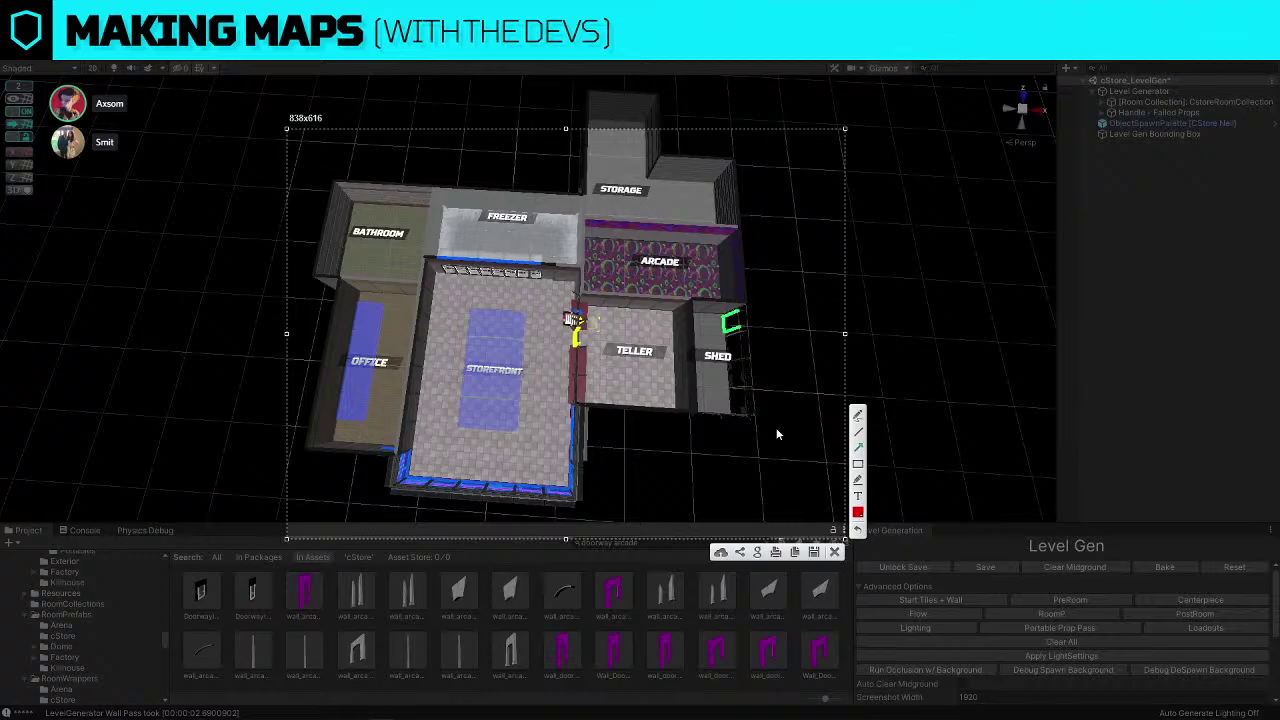
# Draw arrow routes from the storefront to storage via freezer and arcade, mark the bathroom with an arrow from the freezer, and discard the capture
pyautogui.moveTo(513, 388)
pyautogui.mouseDown()
pyautogui.moveTo(517, 233)
pyautogui.moveTo(637, 187)
pyautogui.moveTo(629, 308)
pyautogui.moveTo(676, 264)
pyautogui.mouseUp()
pyautogui.moveTo(676, 264); pyautogui.dragTo(656, 208)
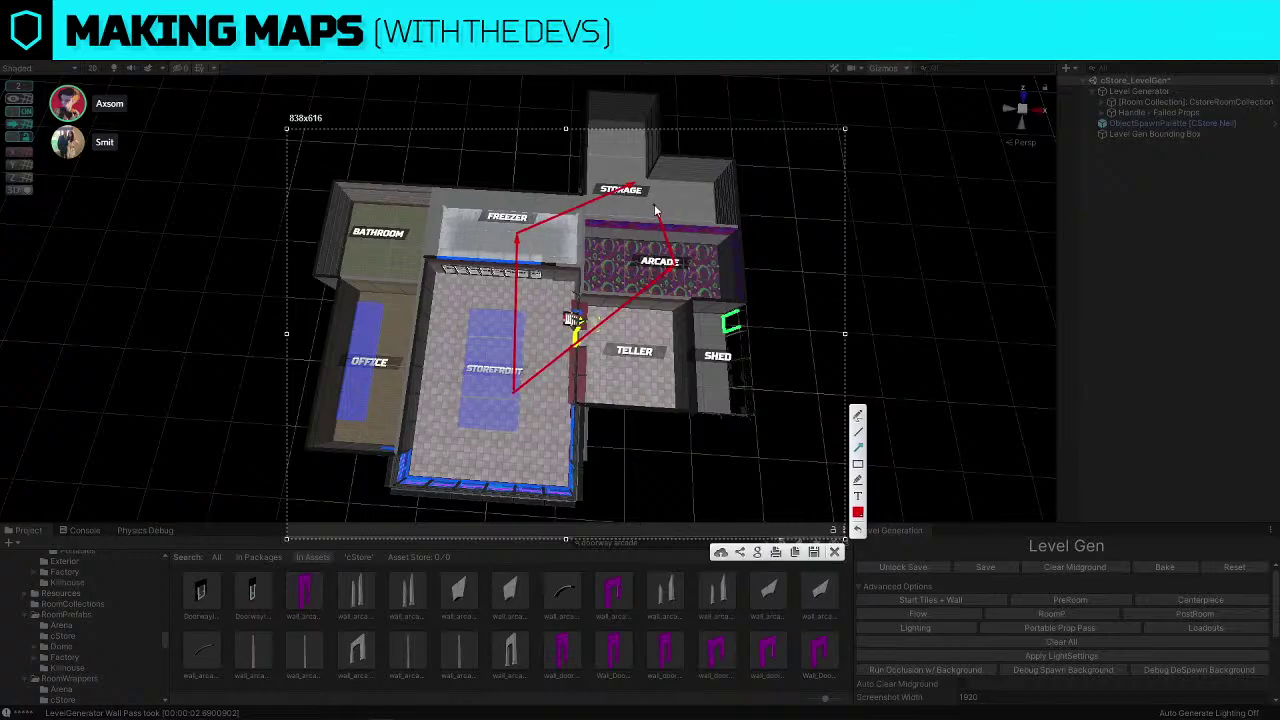
pyautogui.click(857, 415)
pyautogui.moveTo(340, 252)
pyautogui.mouseDown()
pyautogui.moveTo(358, 266)
pyautogui.moveTo(345, 248)
pyautogui.mouseUp()
pyautogui.click(857, 455)
pyautogui.moveTo(518, 238); pyautogui.dragTo(350, 250)
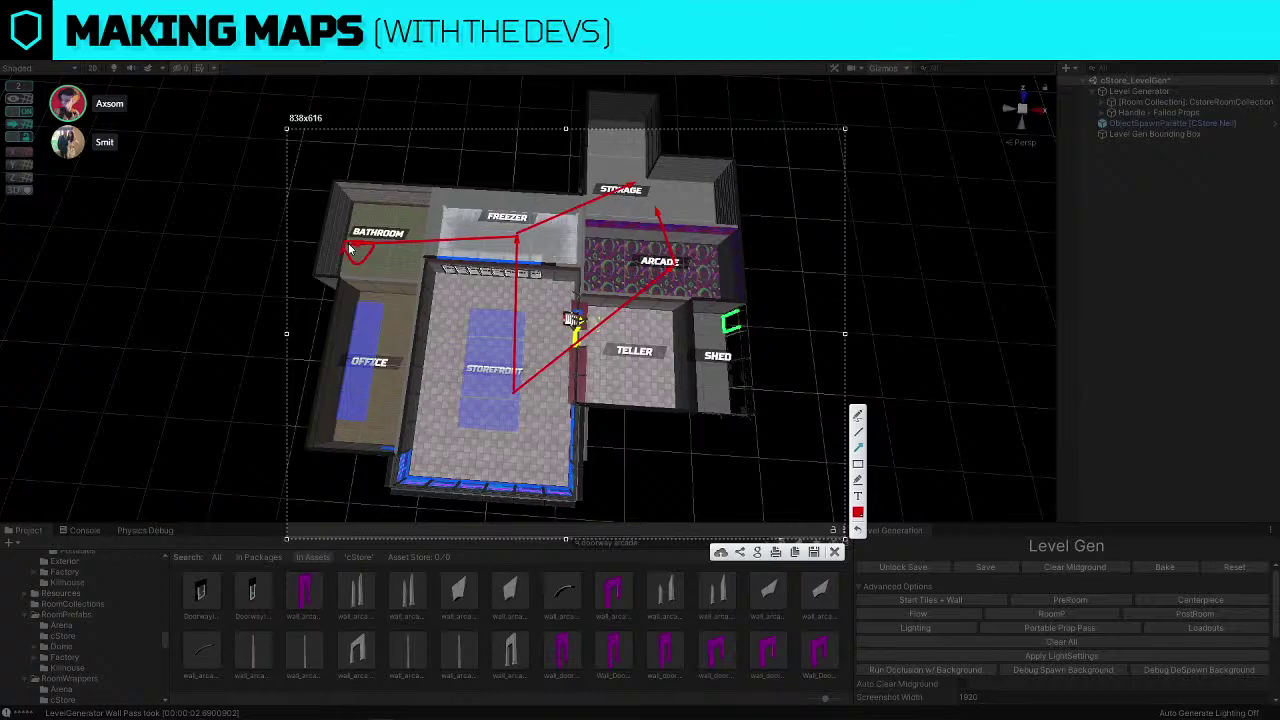
pyautogui.click(834, 552)
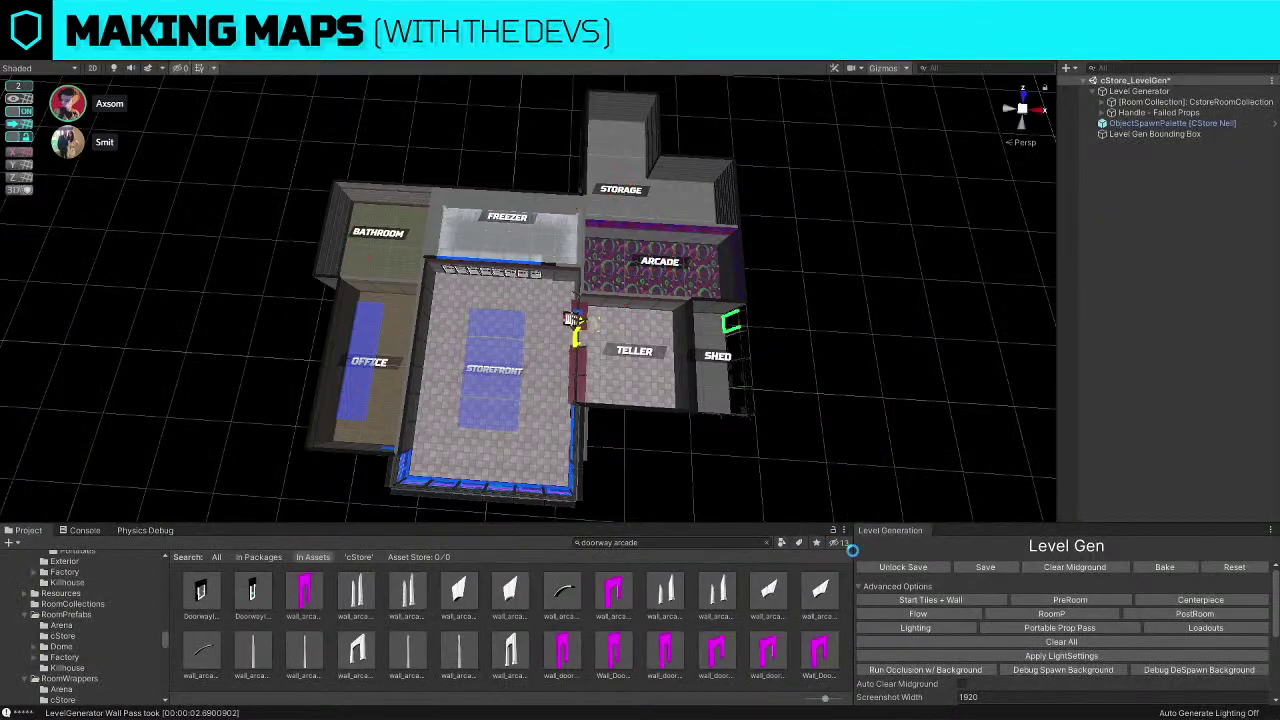
# Regenerate the start tiles and walls for a new layout, and select the breach wall between the bathroom and storefront
pyautogui.click(948, 602)
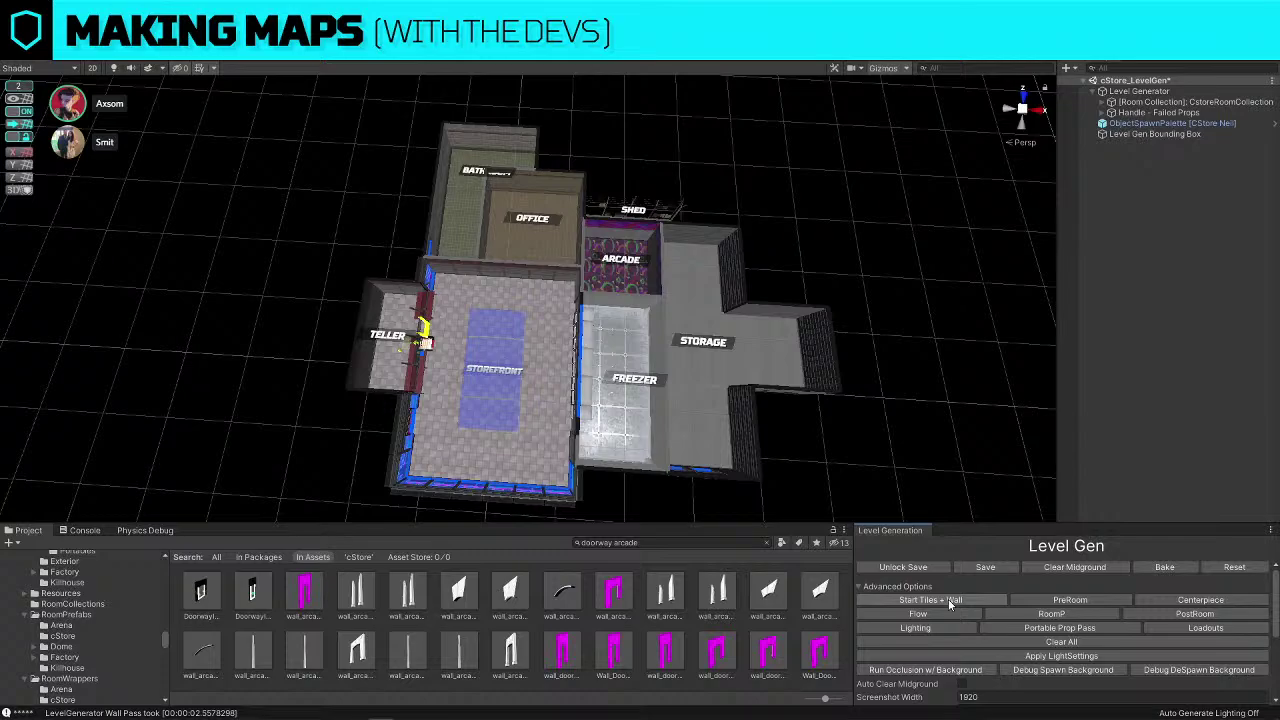
pyautogui.hotkey('alt', 'w')
pyautogui.click(848, 244)
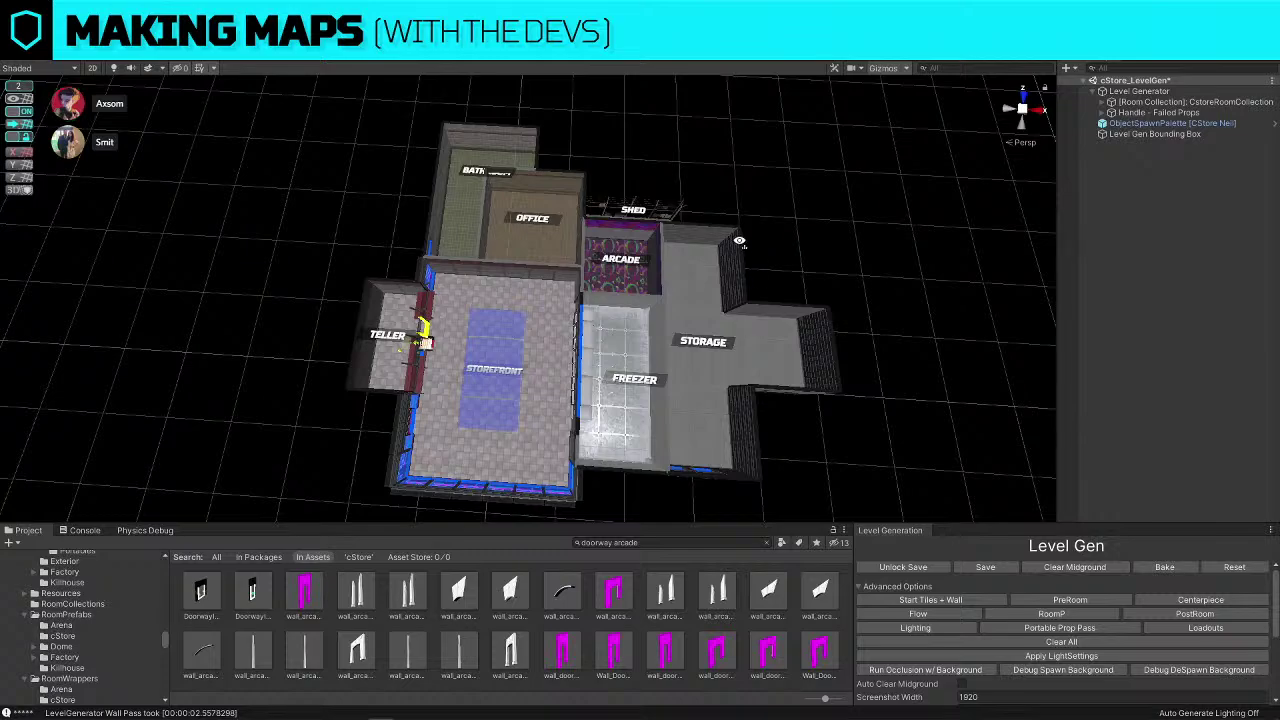
pyautogui.keyDown('alt'); pyautogui.moveTo(738, 240); pyautogui.dragTo(759, 252); pyautogui.keyUp('alt')
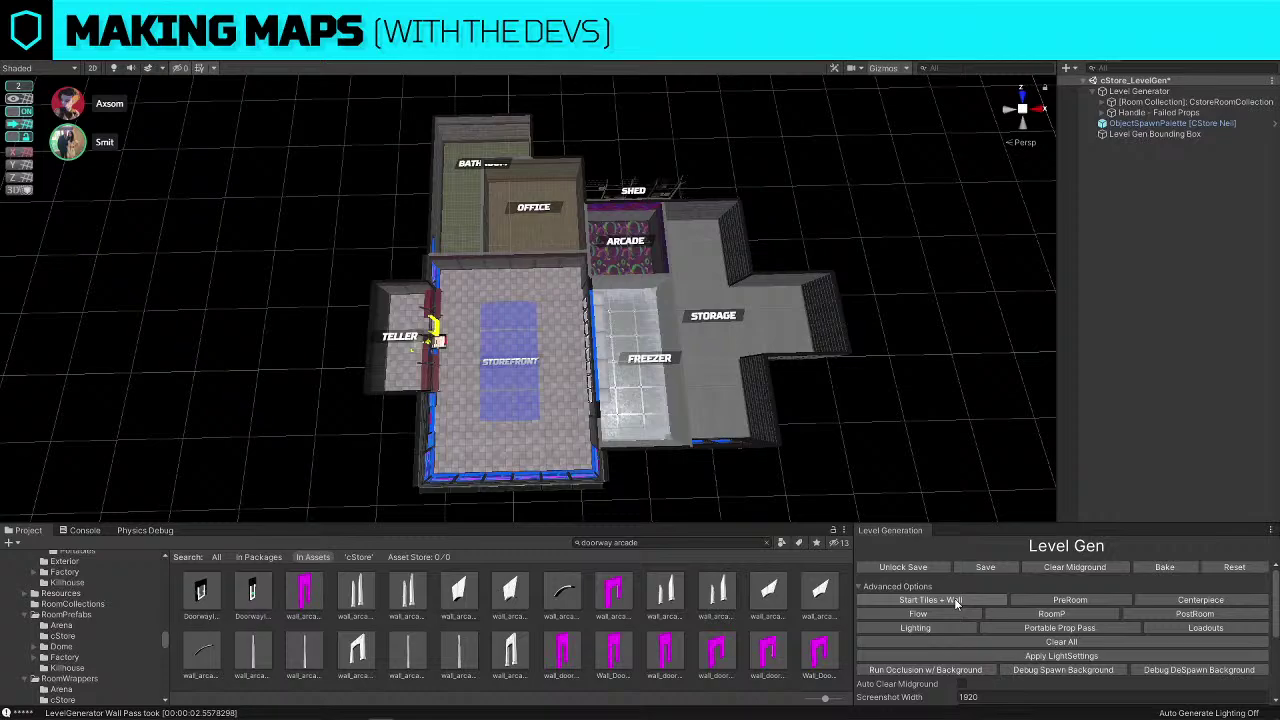
pyautogui.click(469, 268)
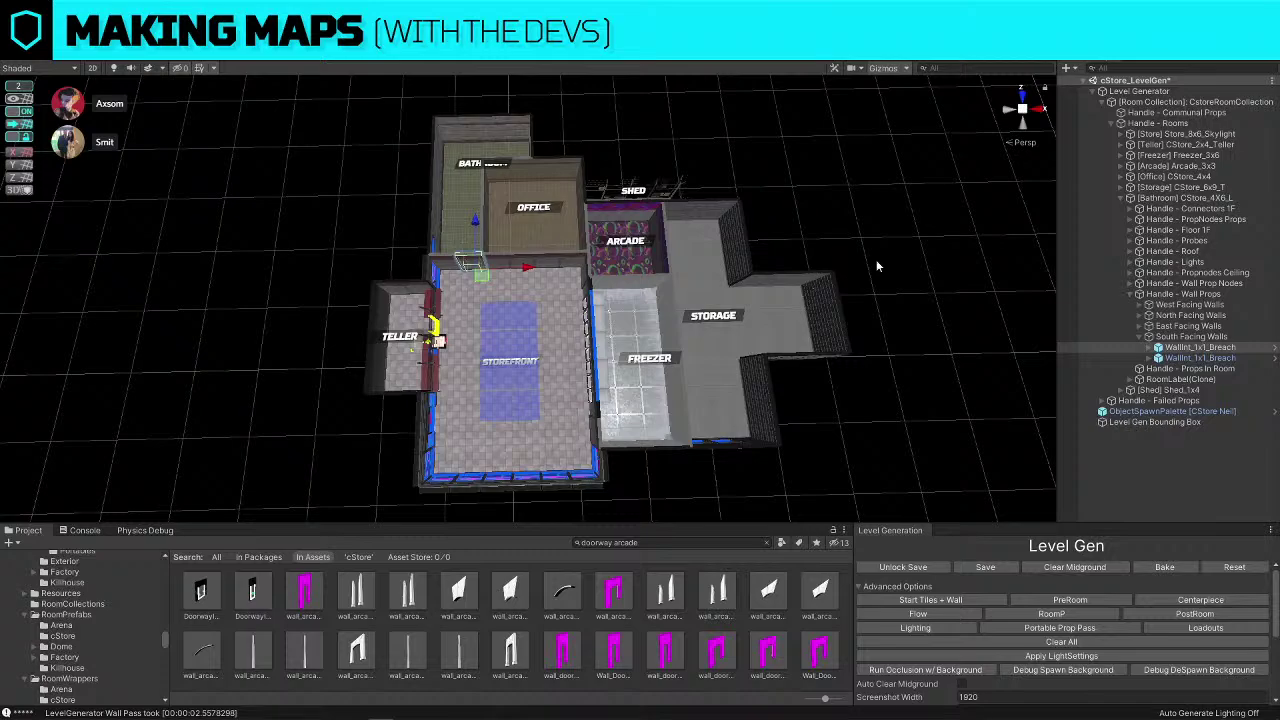
# Capture the whole new floor plan and set the annotation colour to bright green
pyautogui.press('Print')
pyautogui.moveTo(978, 89); pyautogui.dragTo(215, 498)
pyautogui.click(990, 471)
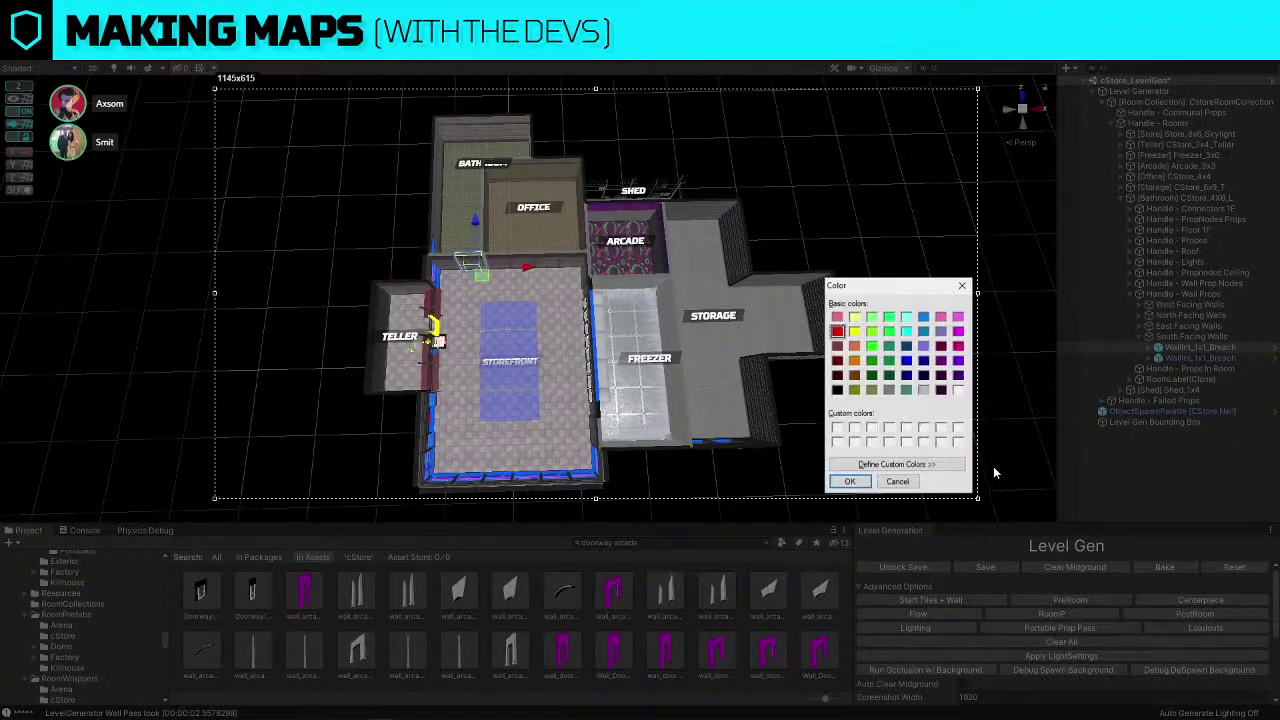
pyautogui.click(872, 346)
pyautogui.click(849, 481)
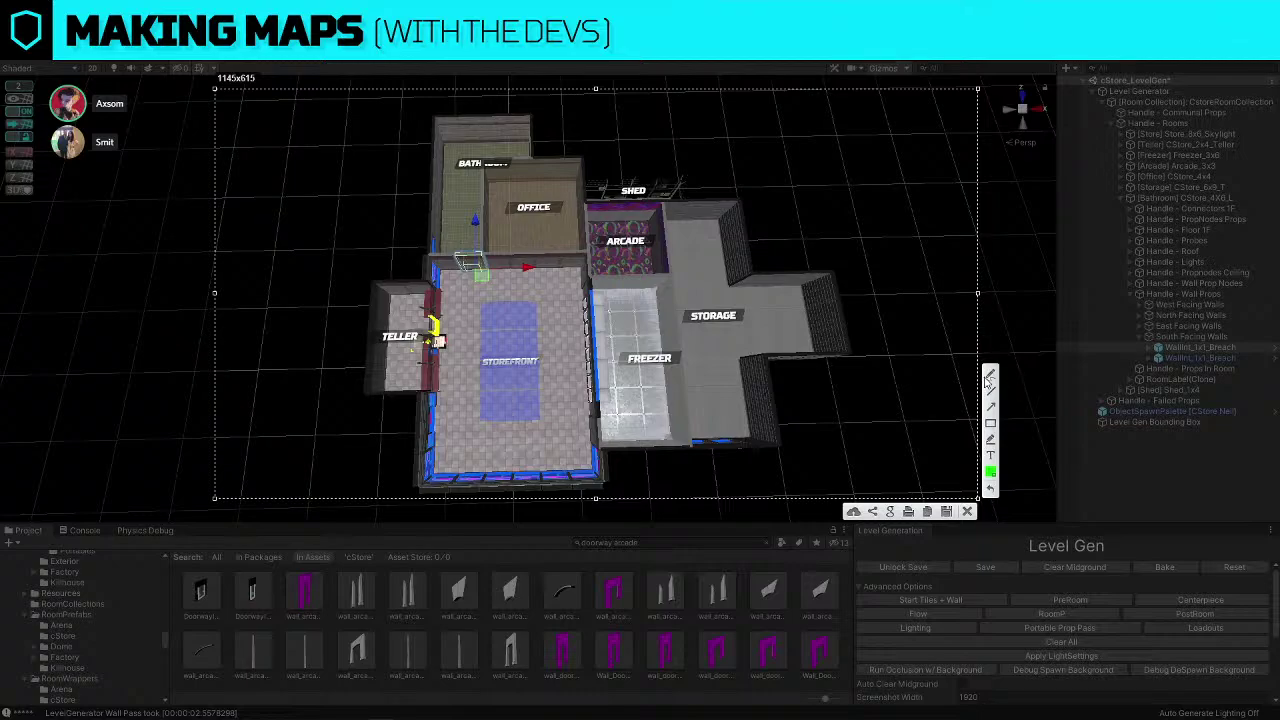
# Mark doorway spots at bathroom–storefront, bathroom–office, office–arcade, arcade–storage and freezer–storage, plus a spot inside the storage room
pyautogui.moveTo(456, 262); pyautogui.dragTo(486, 262)
pyautogui.moveTo(532, 177); pyautogui.dragTo(509, 176)
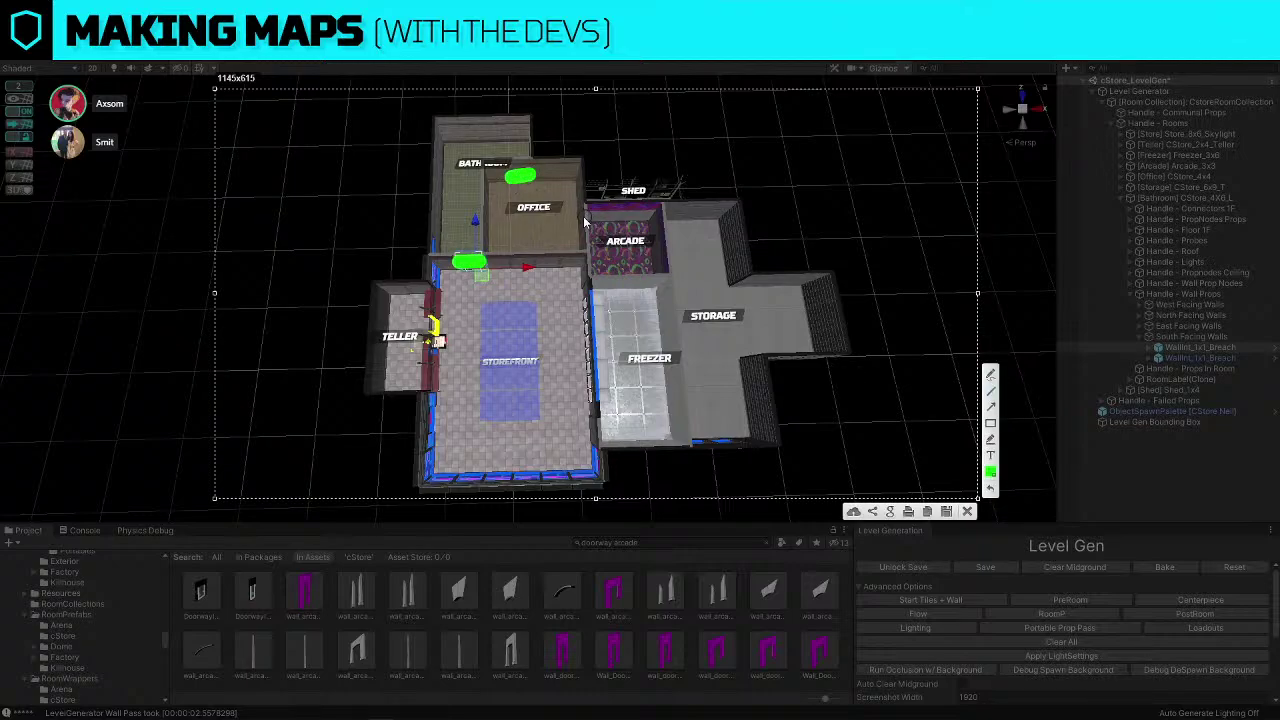
pyautogui.moveTo(579, 215); pyautogui.dragTo(579, 232)
pyautogui.moveTo(667, 245); pyautogui.dragTo(667, 264)
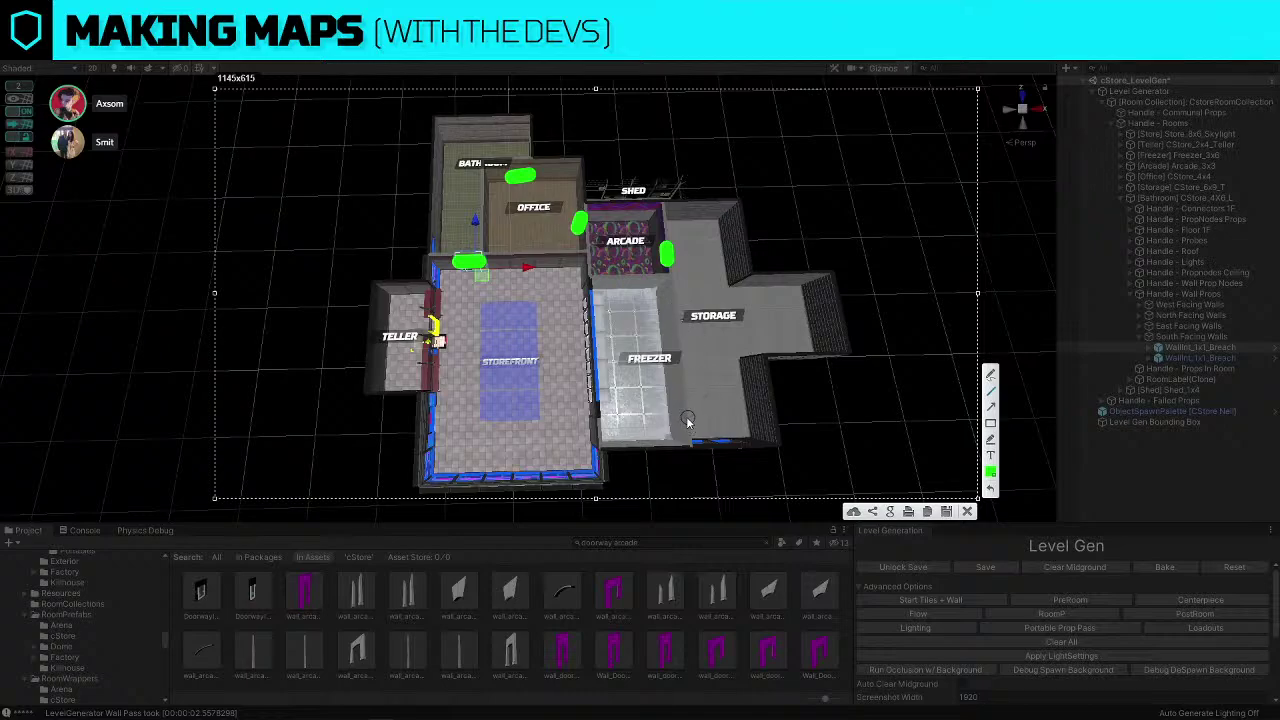
pyautogui.moveTo(686, 417); pyautogui.dragTo(686, 441)
pyautogui.moveTo(740, 311); pyautogui.dragTo(745, 321)
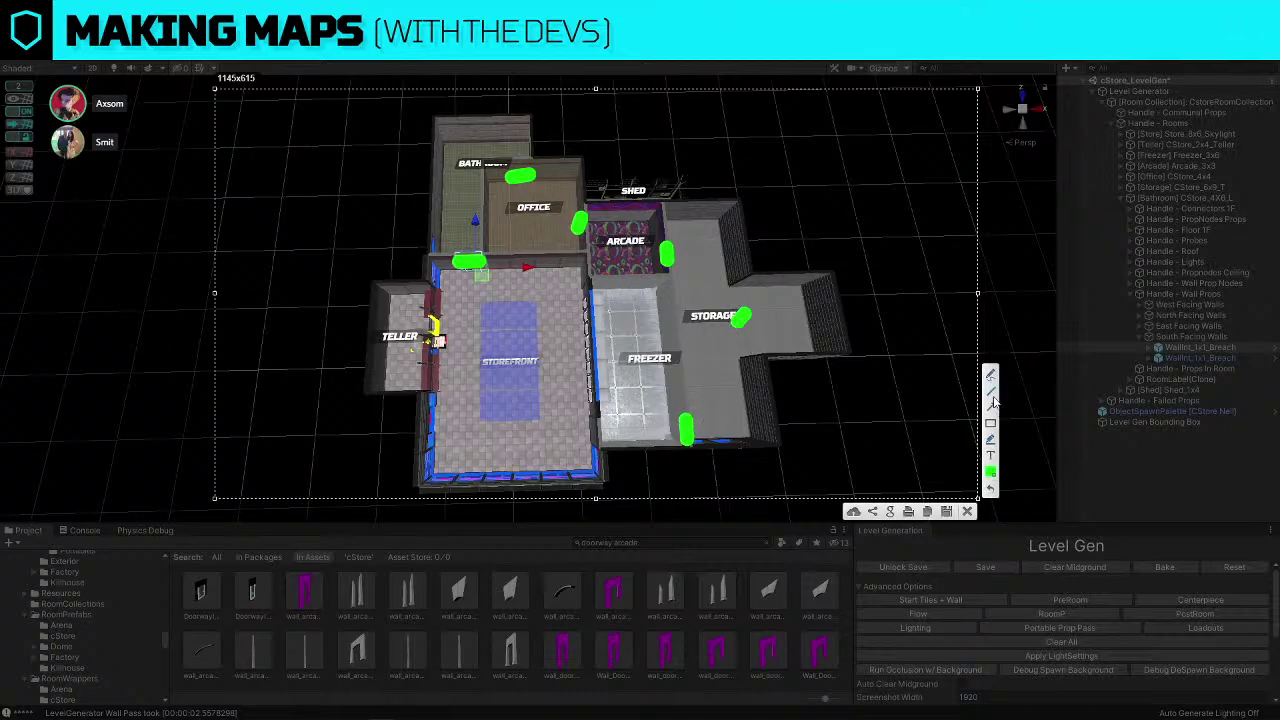
# Draw arrow routes from the storefront through the freezer into storage, and through bathroom, office, shed and arcade into storage
pyautogui.moveTo(533, 357)
pyautogui.mouseDown()
pyautogui.moveTo(724, 438)
pyautogui.moveTo(744, 337)
pyautogui.mouseUp()
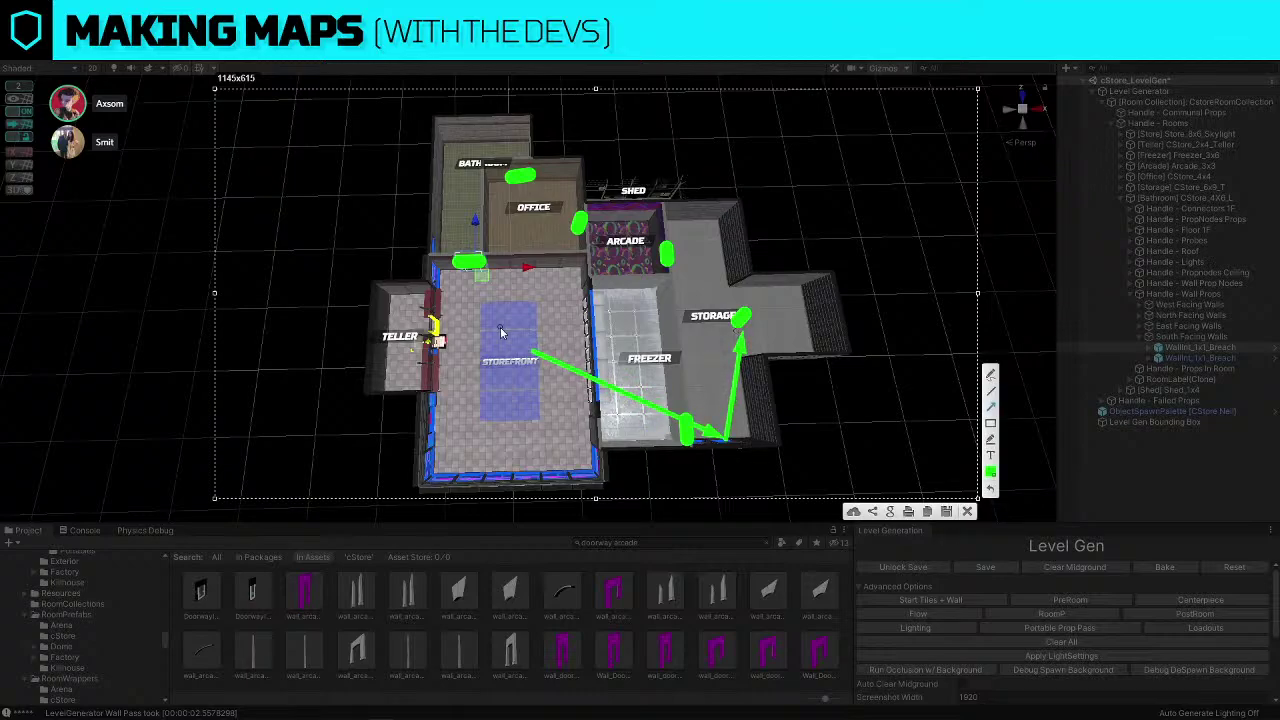
pyautogui.moveTo(525, 345)
pyautogui.mouseDown()
pyautogui.moveTo(452, 242)
pyautogui.moveTo(480, 138)
pyautogui.moveTo(535, 150)
pyautogui.moveTo(530, 188)
pyautogui.moveTo(645, 195)
pyautogui.moveTo(640, 258)
pyautogui.moveTo(715, 250)
pyautogui.mouseUp()
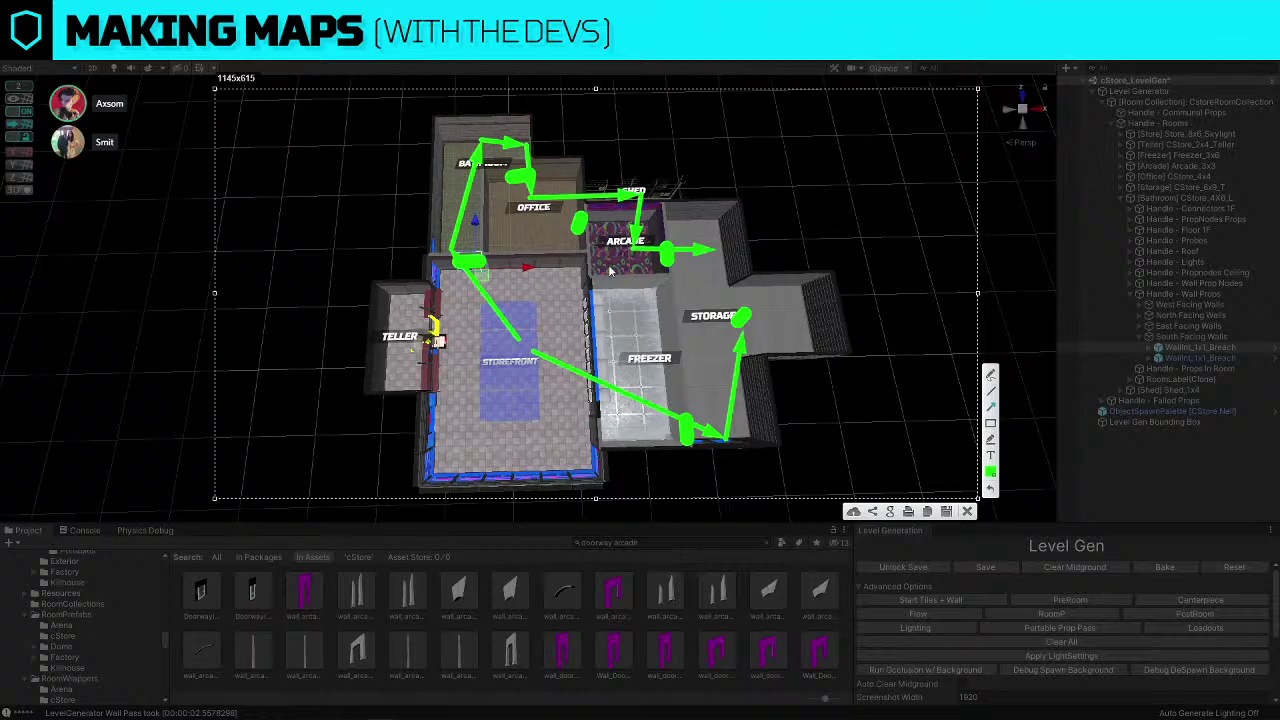
pyautogui.moveTo(608, 263); pyautogui.dragTo(569, 286)
# Undo all green arrows and doorway marks on the captured floor plan
pyautogui.hotkey('ctrl', 'z')
pyautogui.hotkey('ctrl', 'z')
pyautogui.hotkey('ctrl', 'z')
pyautogui.hotkey('ctrl', 'z')
pyautogui.hotkey('ctrl', 'z')
pyautogui.hotkey('ctrl', 'z')
pyautogui.hotkey('ctrl', 'z')
pyautogui.hotkey('ctrl', 'z')
pyautogui.hotkey('ctrl', 'z')
pyautogui.hotkey('ctrl', 'z')
pyautogui.hotkey('ctrl', 'z')
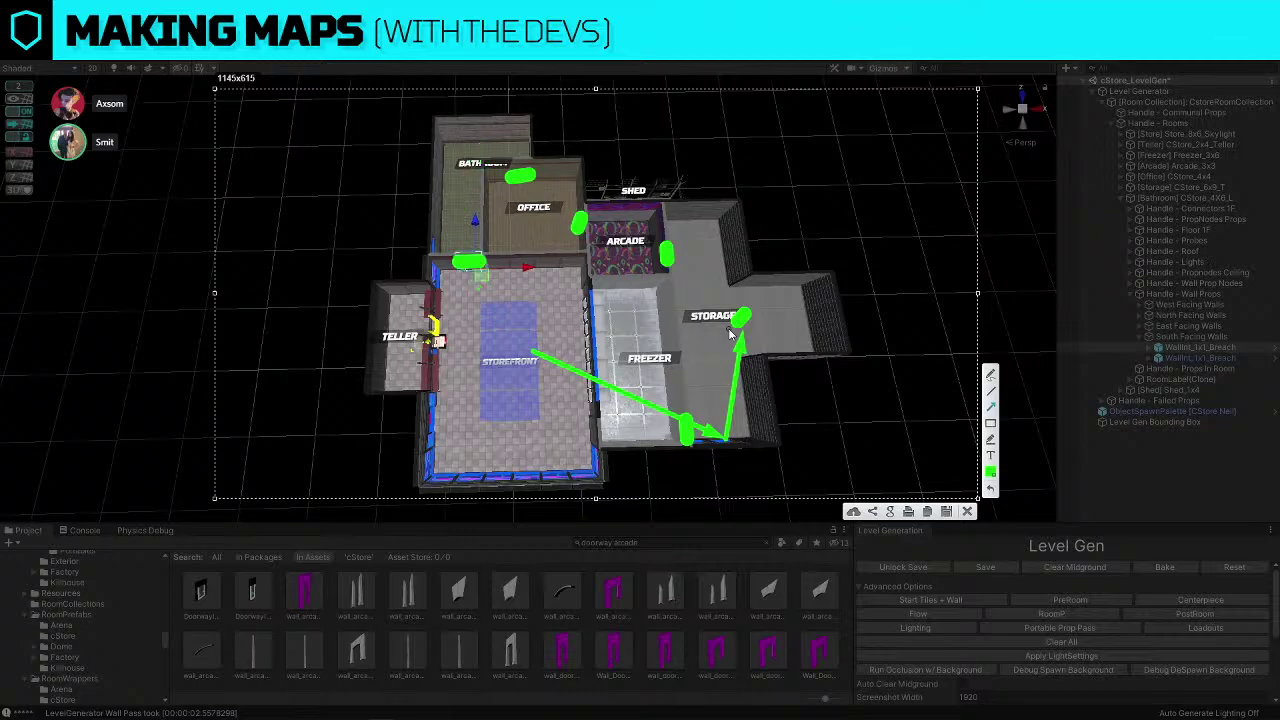
pyautogui.hotkey('ctrl', 'z')
pyautogui.hotkey('ctrl', 'z')
pyautogui.hotkey('ctrl', 'z')
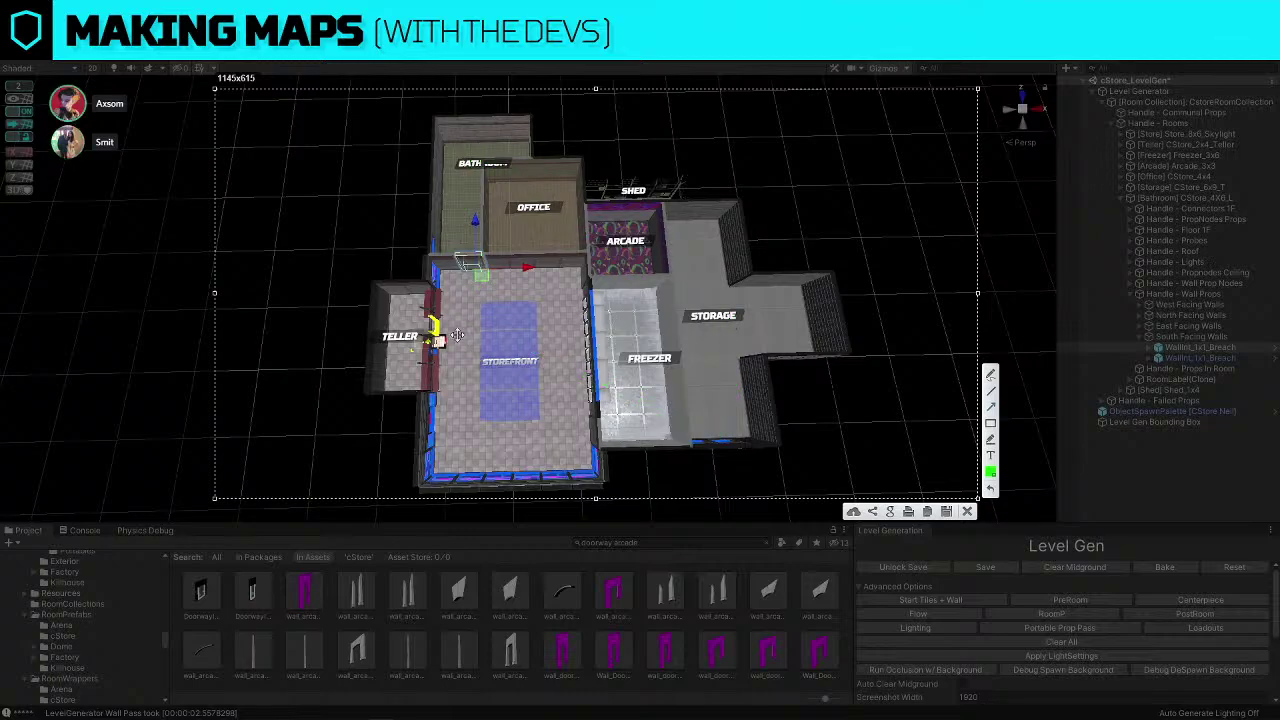
# Mark new doorway spots on the freezer–storage wall, the arcade's storage and shed walls, the office's shed side, bathroom–office and bathroom–storefront
pyautogui.click(989, 373)
pyautogui.moveTo(680, 404); pyautogui.dragTo(680, 446)
pyautogui.moveTo(660, 242); pyautogui.dragTo(583, 174)
pyautogui.moveTo(520, 176); pyautogui.dragTo(490, 182)
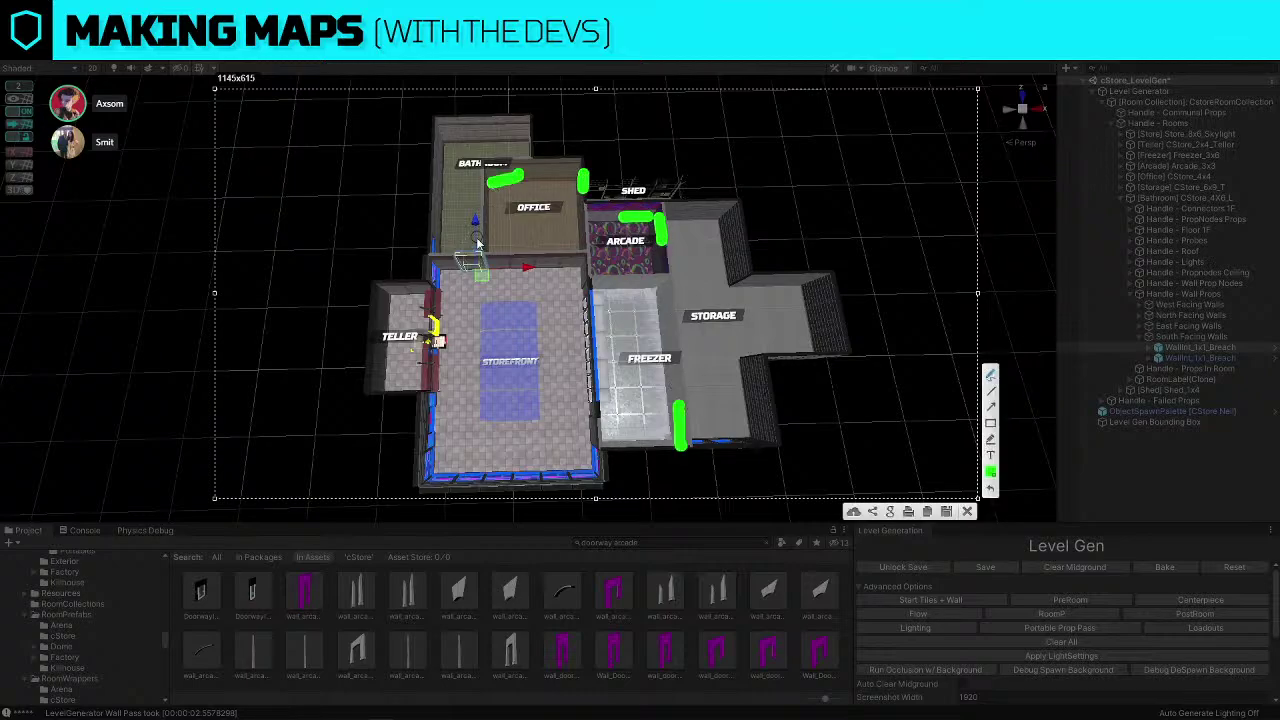
pyautogui.moveTo(464, 268); pyautogui.dragTo(486, 272)
# Draw arrows pointing into the arcade from the storefront and from outside through the shed
pyautogui.click(990, 406)
pyautogui.moveTo(624, 160); pyautogui.dragTo(624, 236)
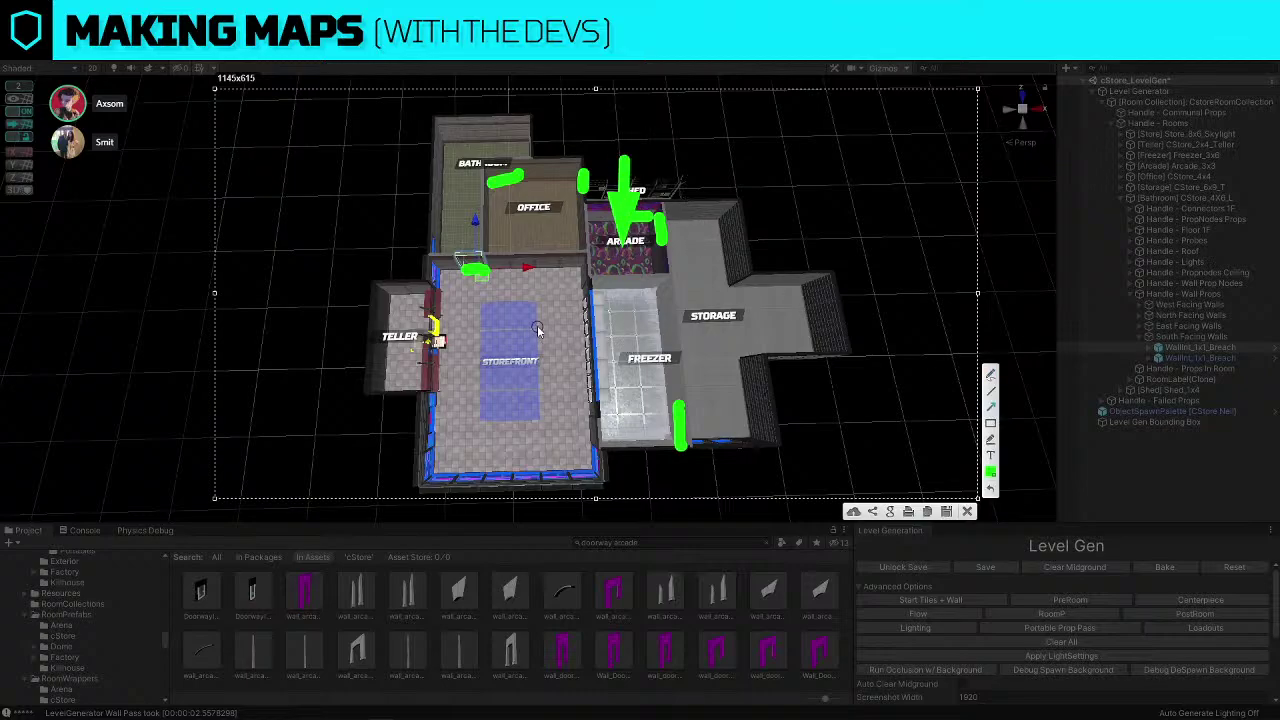
pyautogui.hotkey('ctrl', 'z')
pyautogui.moveTo(511, 338); pyautogui.dragTo(617, 260)
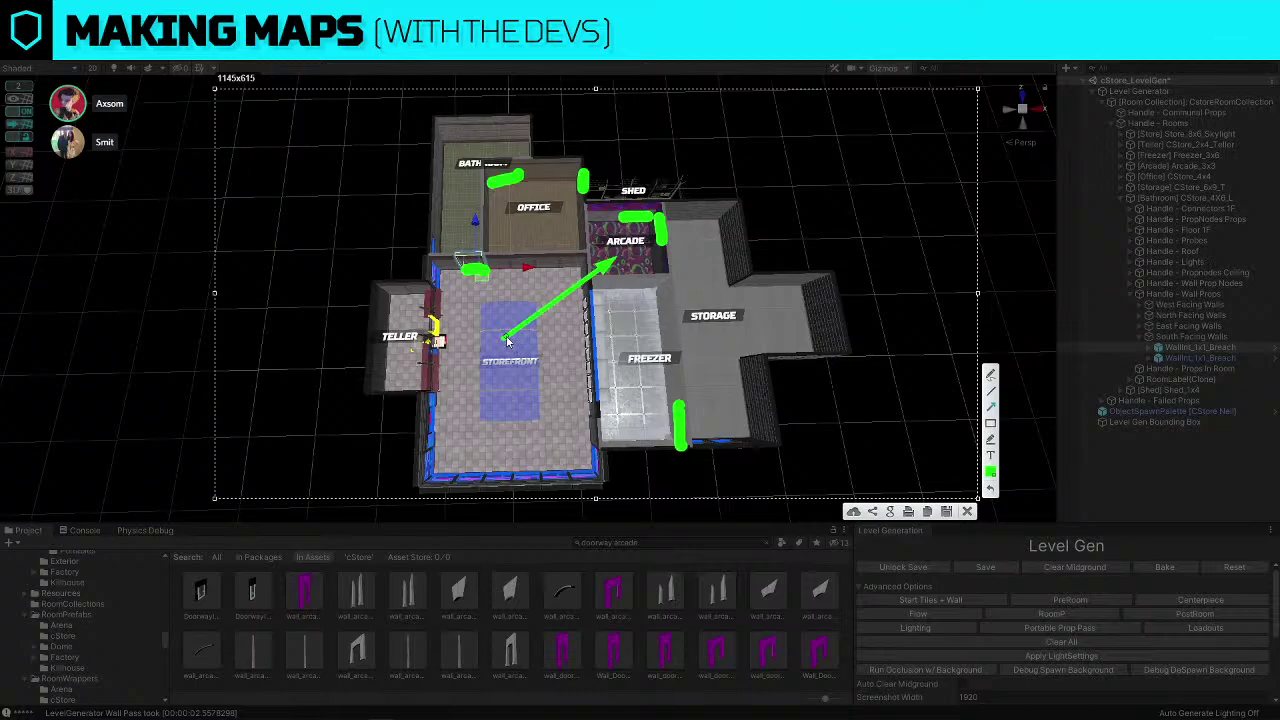
pyautogui.moveTo(505, 341)
pyautogui.mouseDown()
pyautogui.moveTo(638, 251)
pyautogui.moveTo(622, 260)
pyautogui.mouseUp()
pyautogui.moveTo(652, 125); pyautogui.dragTo(628, 251)
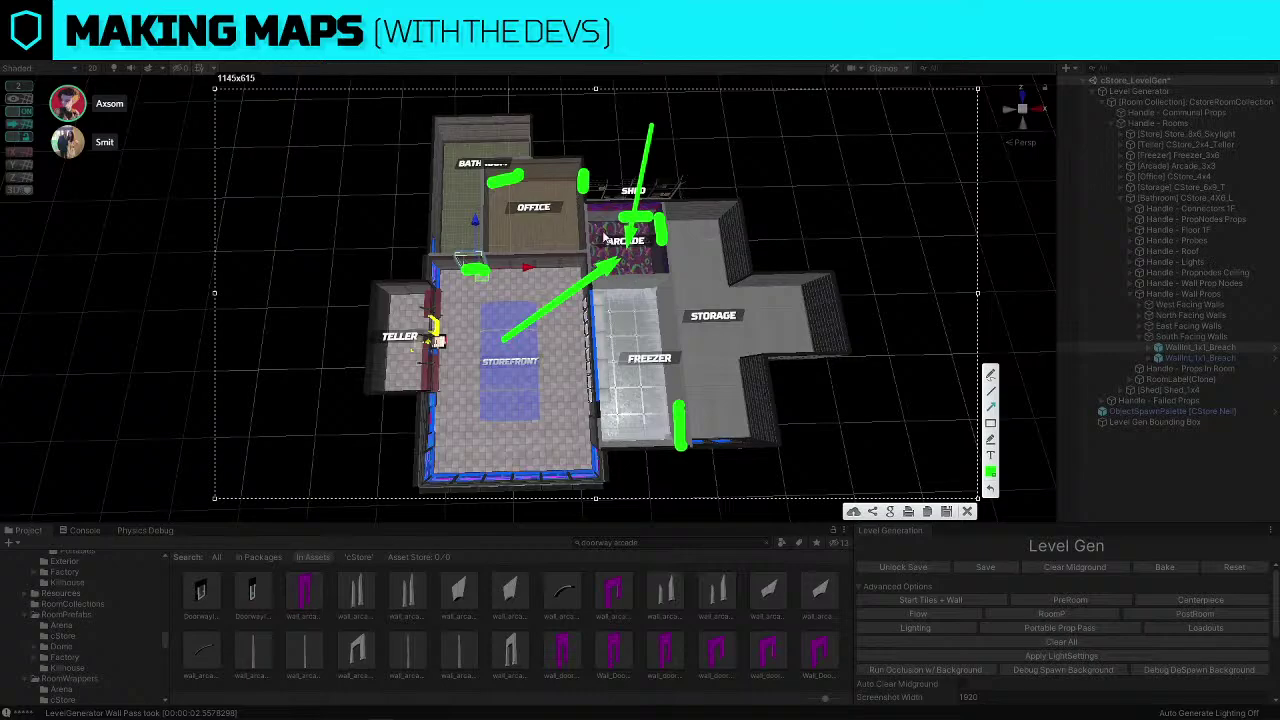
# Outline the arcade's four walls with arrows and discard the capture
pyautogui.moveTo(584, 205)
pyautogui.mouseDown()
pyautogui.moveTo(591, 280)
pyautogui.moveTo(685, 284)
pyautogui.moveTo(670, 277)
pyautogui.moveTo(667, 199)
pyautogui.mouseUp()
pyautogui.moveTo(667, 200); pyautogui.dragTo(580, 205)
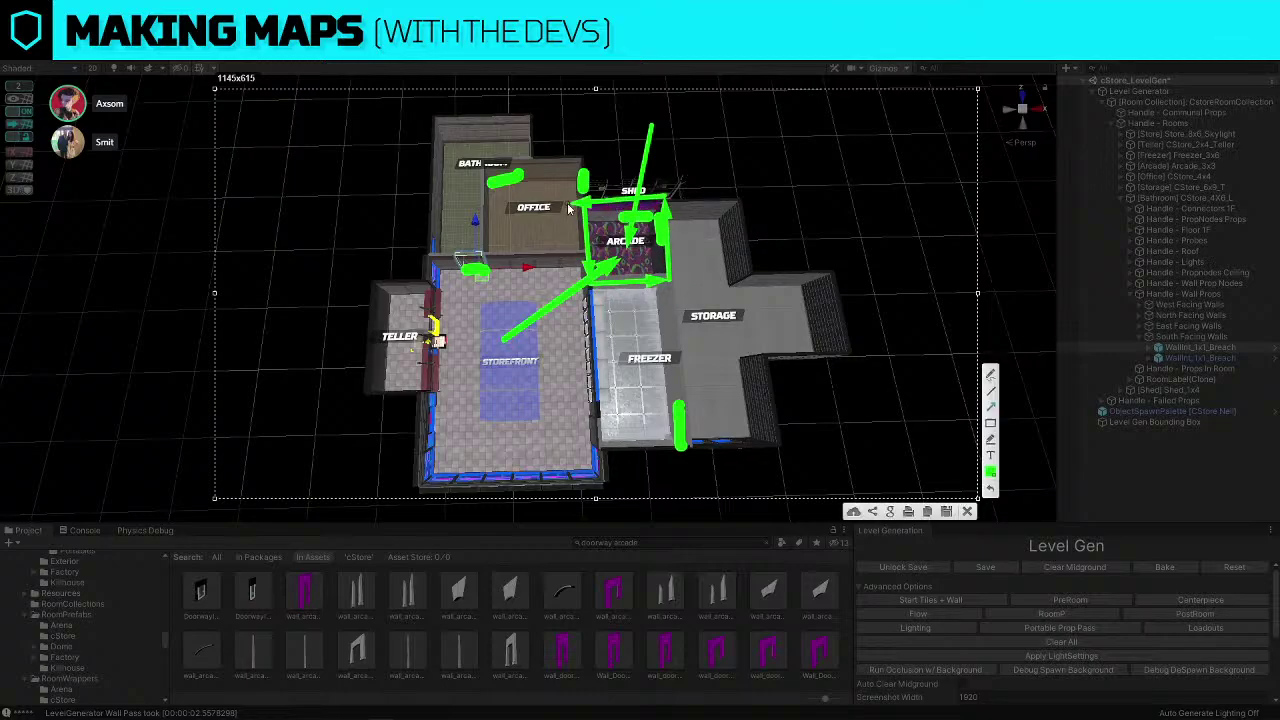
pyautogui.click(967, 511)
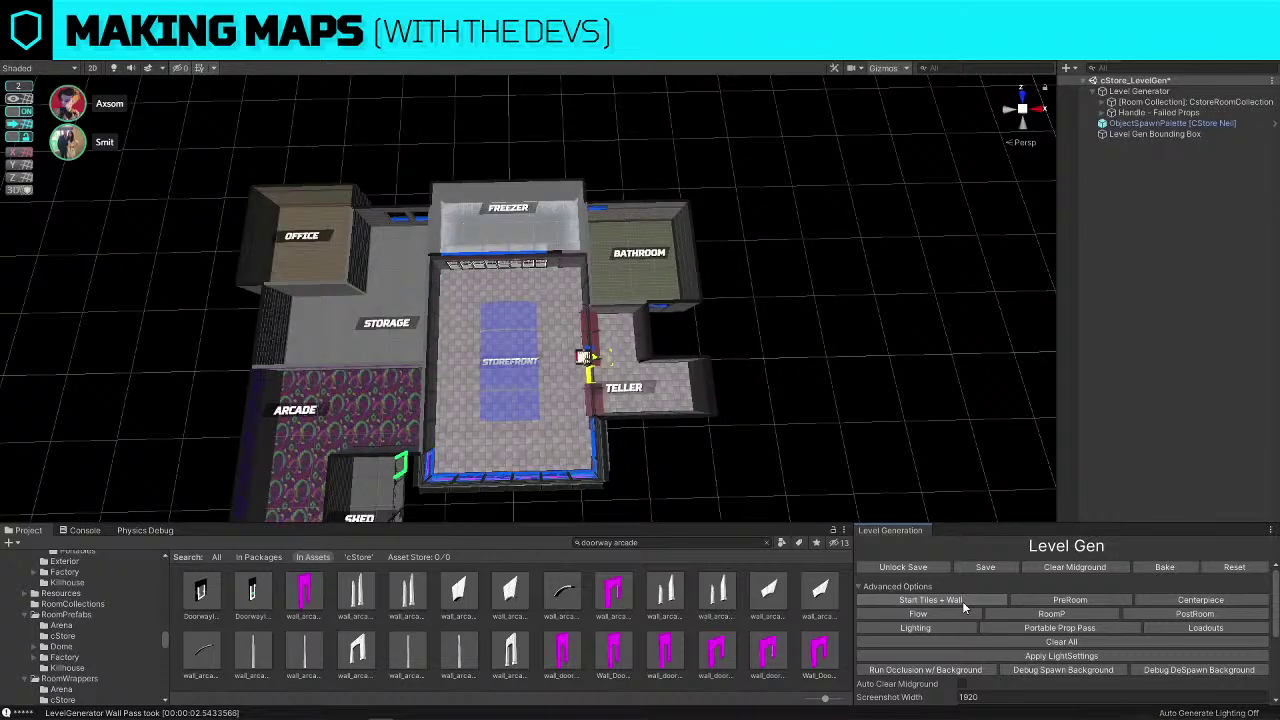
# Examine the layout from above and regenerate the start tiles and walls three times for further layouts
pyautogui.moveTo(925, 236)
pyautogui.keyDown('alt'); pyautogui.mouseDown()
pyautogui.moveTo(831, 234)
pyautogui.moveTo(925, 228)
pyautogui.mouseUp(); pyautogui.keyUp('alt')
pyautogui.moveTo(760, 303); pyautogui.dragTo(667, 305, button='middle')
pyautogui.keyDown('alt'); pyautogui.moveTo(667, 304); pyautogui.dragTo(630, 257); pyautogui.keyUp('alt')
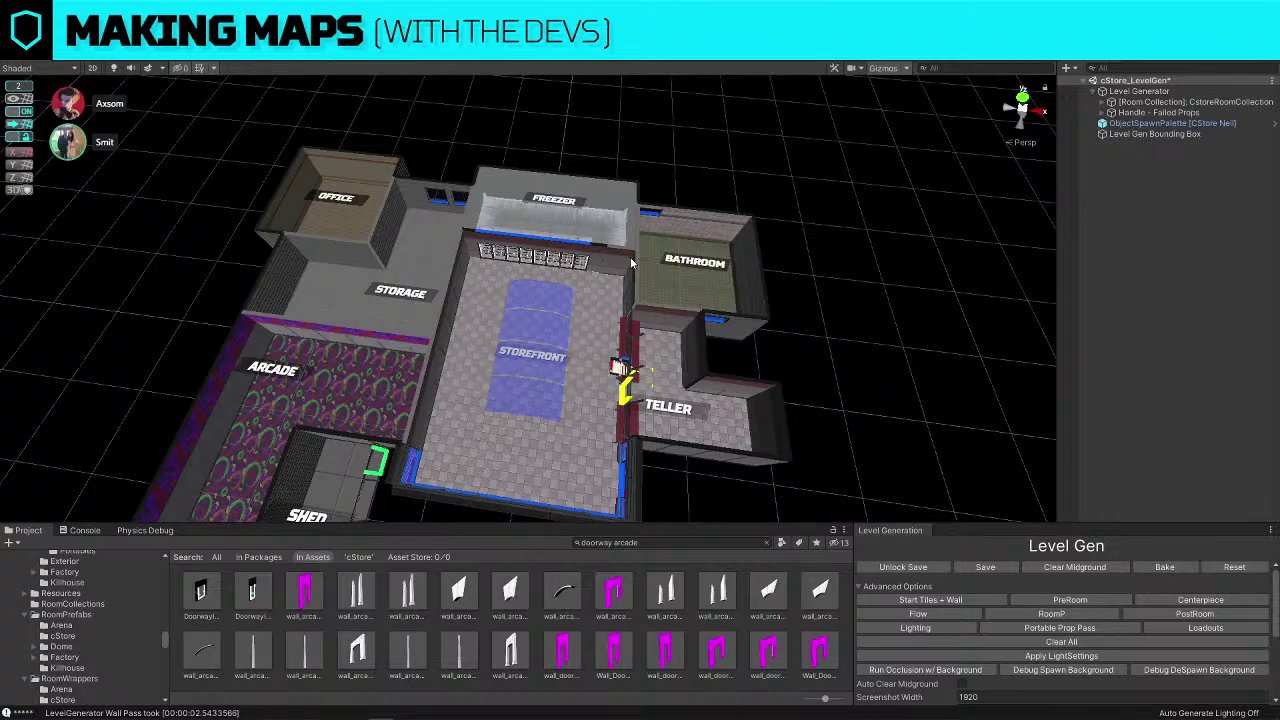
pyautogui.keyDown('alt'); pyautogui.moveTo(478, 252); pyautogui.dragTo(575, 320); pyautogui.keyUp('alt')
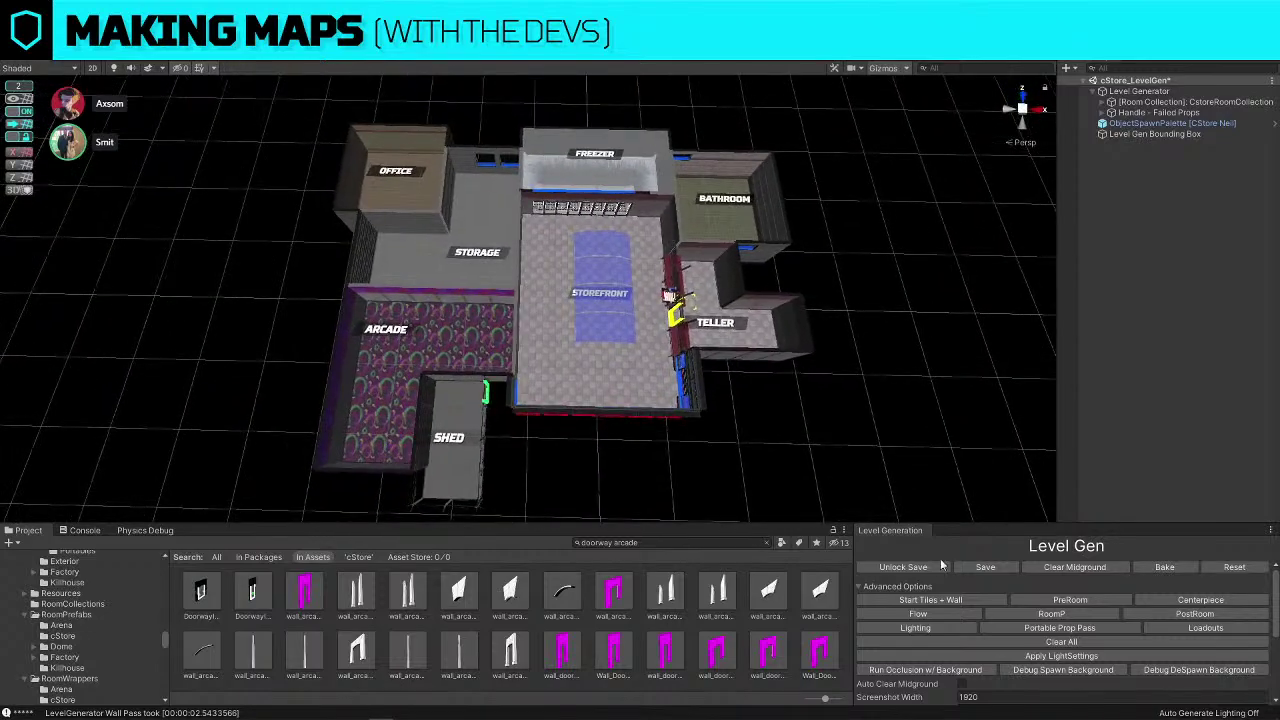
pyautogui.click(945, 600)
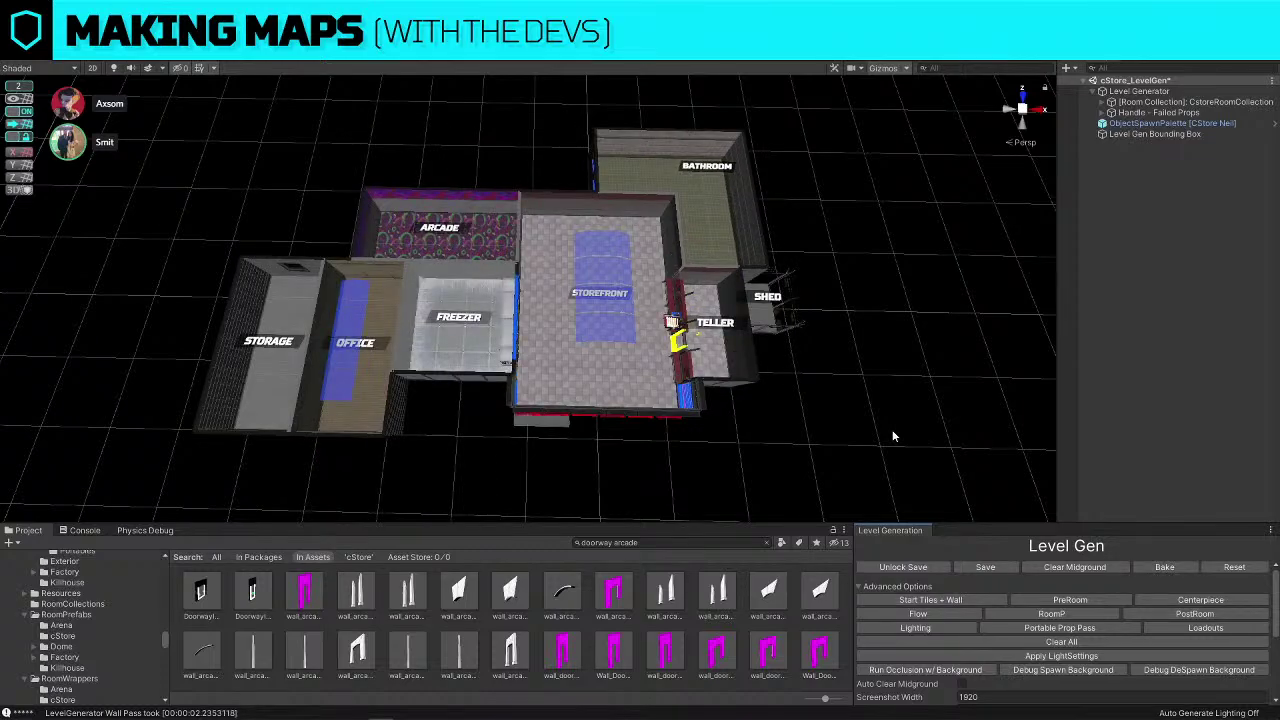
pyautogui.click(930, 600)
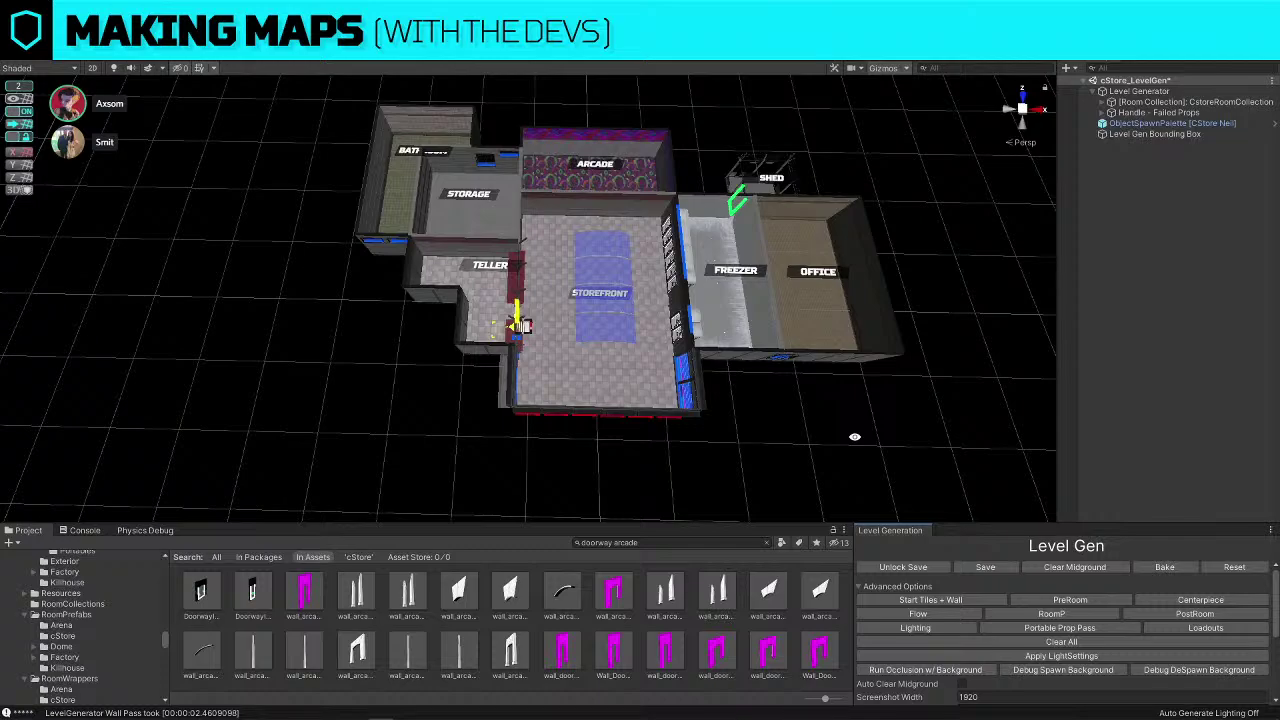
pyautogui.click(935, 600)
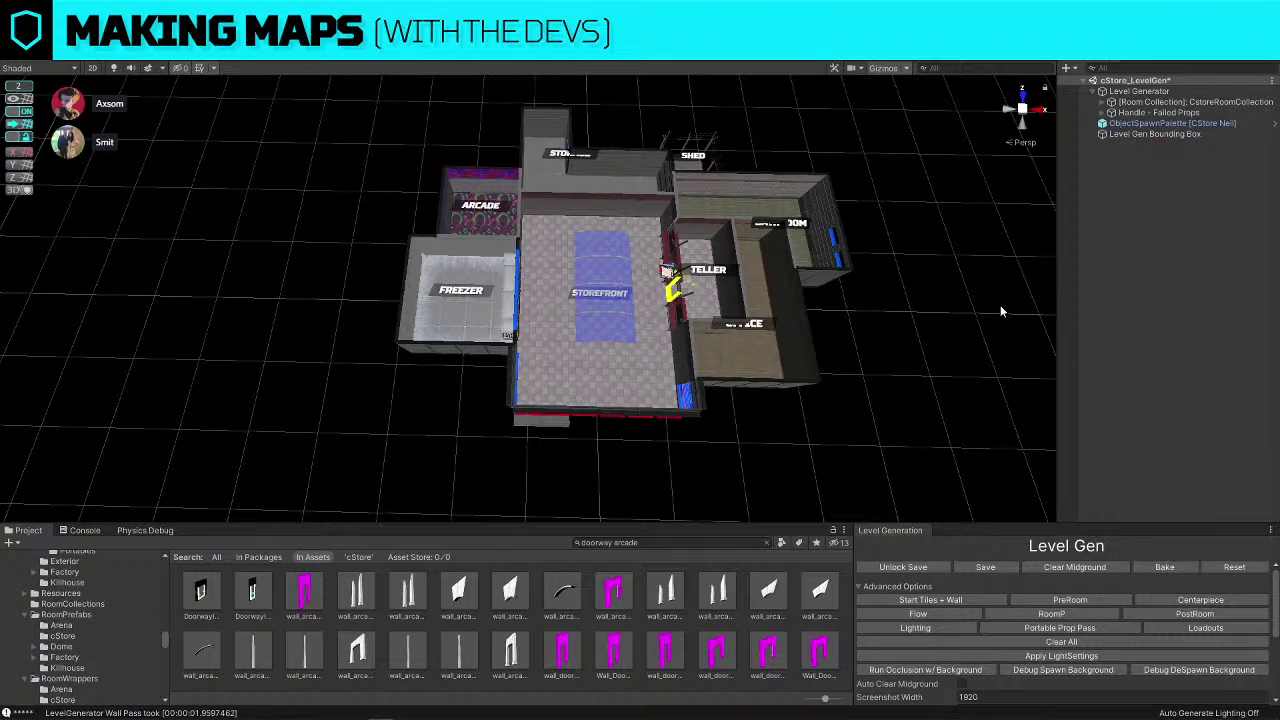
# Capture the floor plan, draw arrows from the storefront to storage via freezer and arcade, via office and bathroom, and directly, and discard the capture
pyautogui.moveTo(886, 281); pyautogui.dragTo(889, 278, button='right')
pyautogui.press('d')
pyautogui.press('Print')
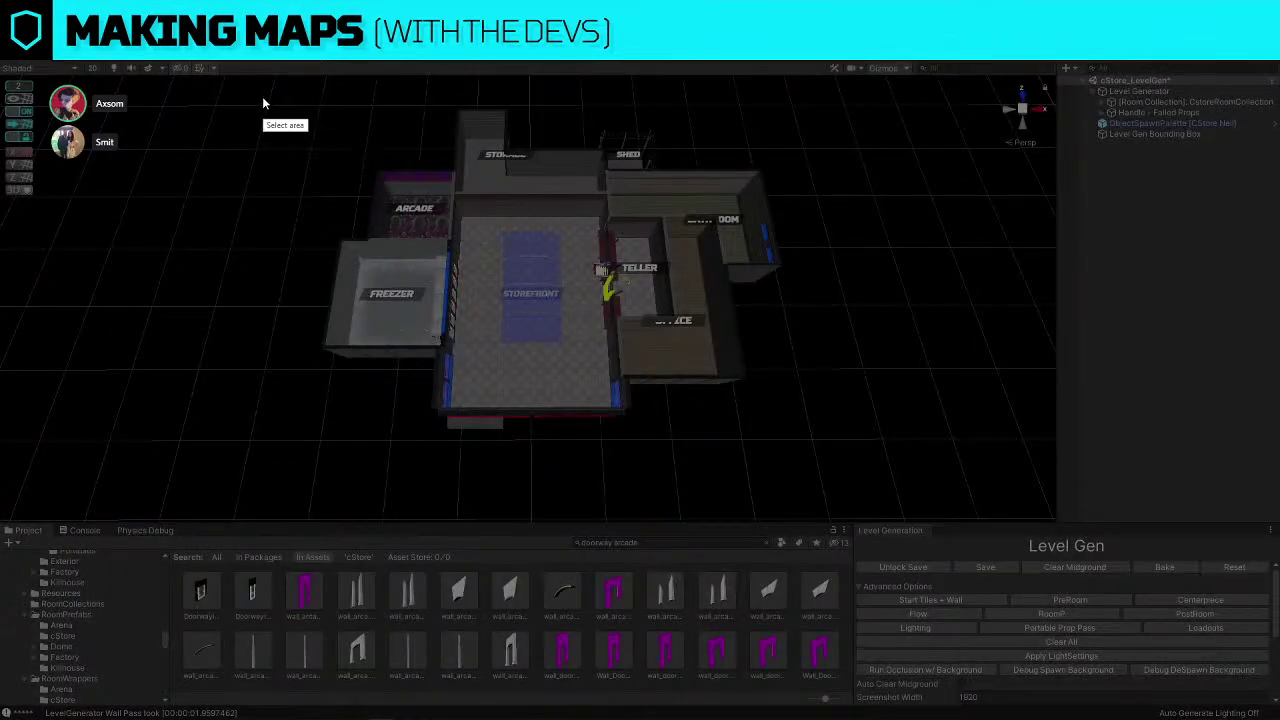
pyautogui.moveTo(263, 98); pyautogui.dragTo(936, 472)
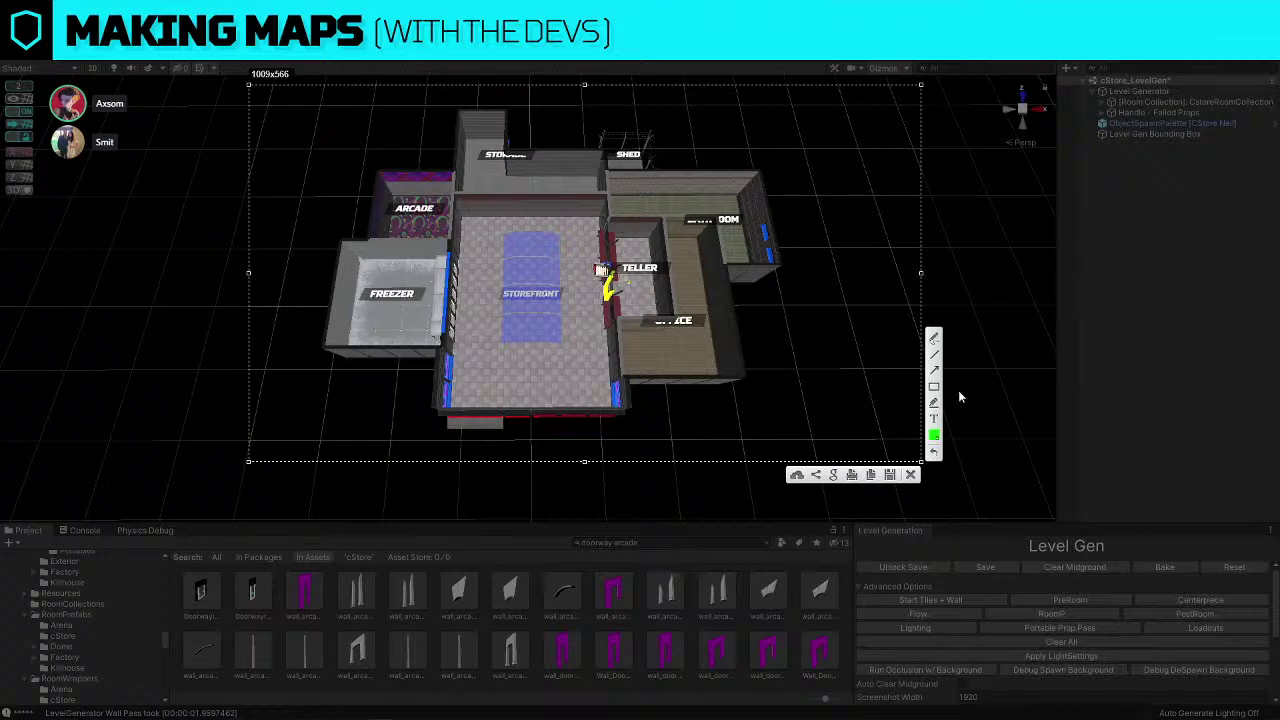
pyautogui.click(933, 370)
pyautogui.moveTo(535, 320)
pyautogui.mouseDown()
pyautogui.moveTo(403, 303)
pyautogui.moveTo(416, 212)
pyautogui.mouseUp()
pyautogui.moveTo(417, 211); pyautogui.dragTo(479, 177)
pyautogui.moveTo(534, 322)
pyautogui.mouseDown()
pyautogui.moveTo(692, 352)
pyautogui.moveTo(692, 205)
pyautogui.moveTo(571, 176)
pyautogui.mouseUp()
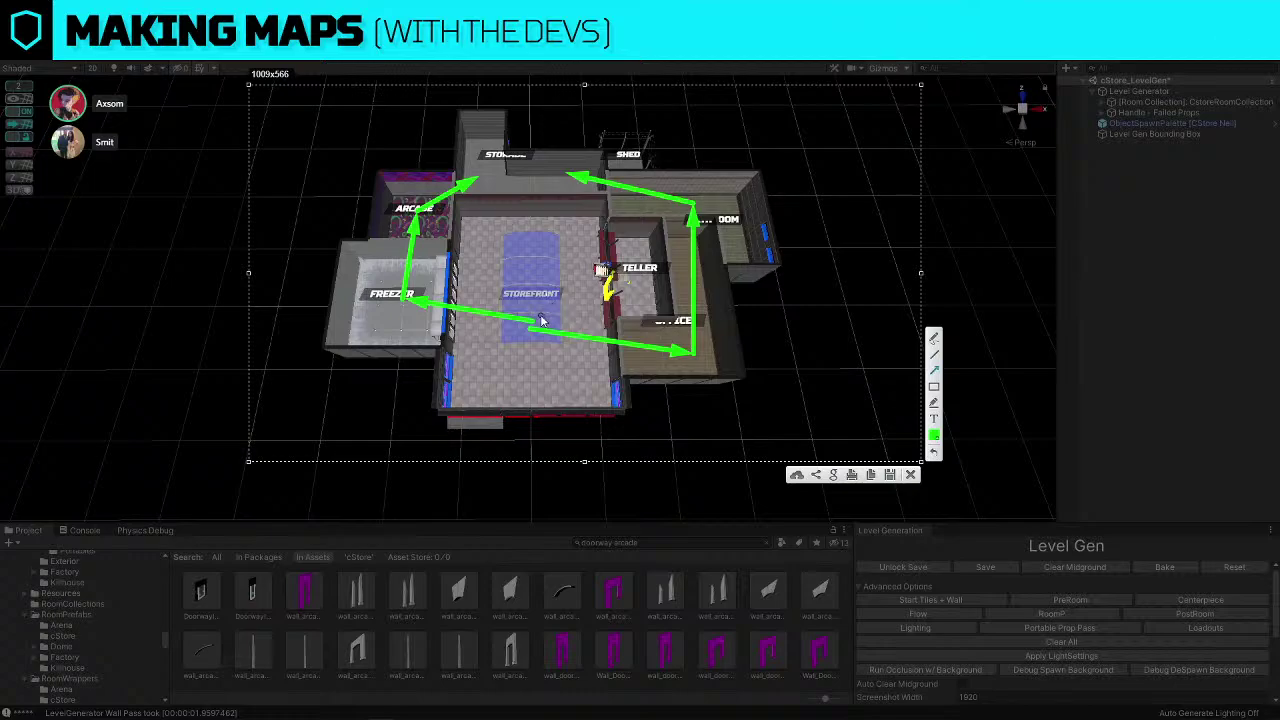
pyautogui.moveTo(533, 305); pyautogui.dragTo(528, 158)
pyautogui.click(910, 475)
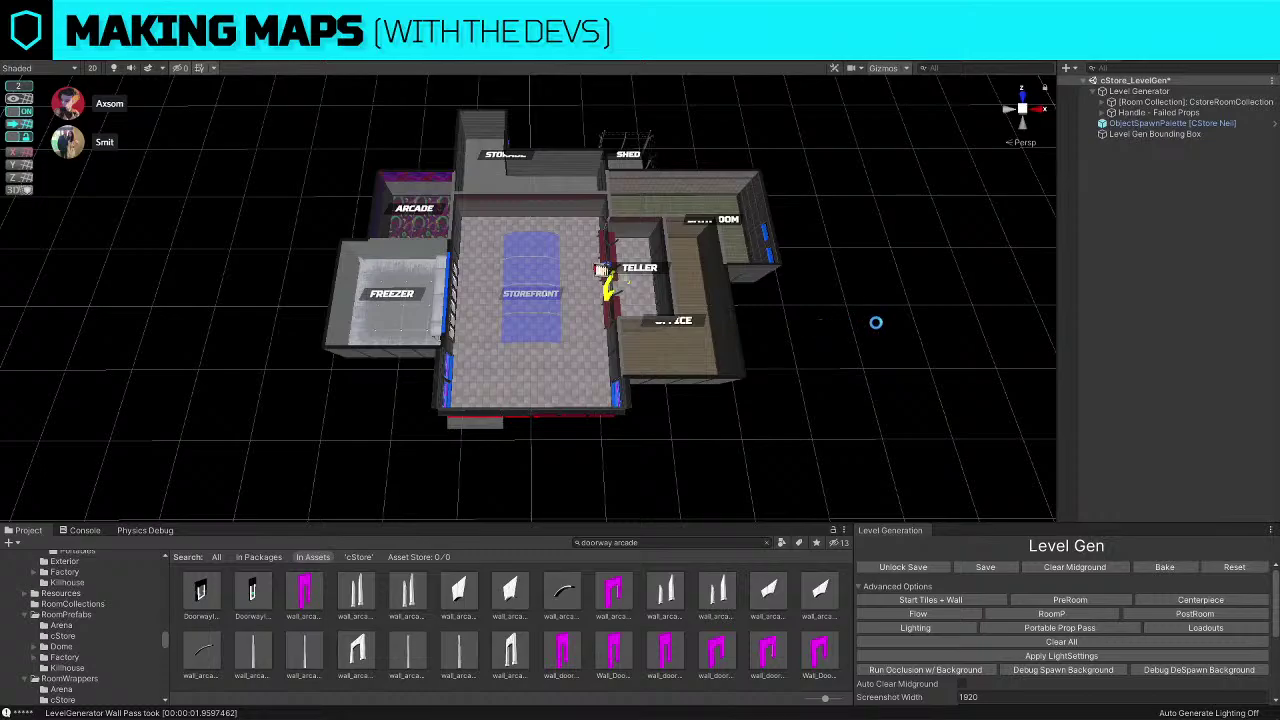
# Inspect the shed and storage, and cover the window in storage's east-facing wall with a duplicate of the adjacent solid wall section
pyautogui.keyDown('alt'); pyautogui.moveTo(836, 291); pyautogui.dragTo(614, 263); pyautogui.keyUp('alt')
pyautogui.scroll(5, 811, 263)
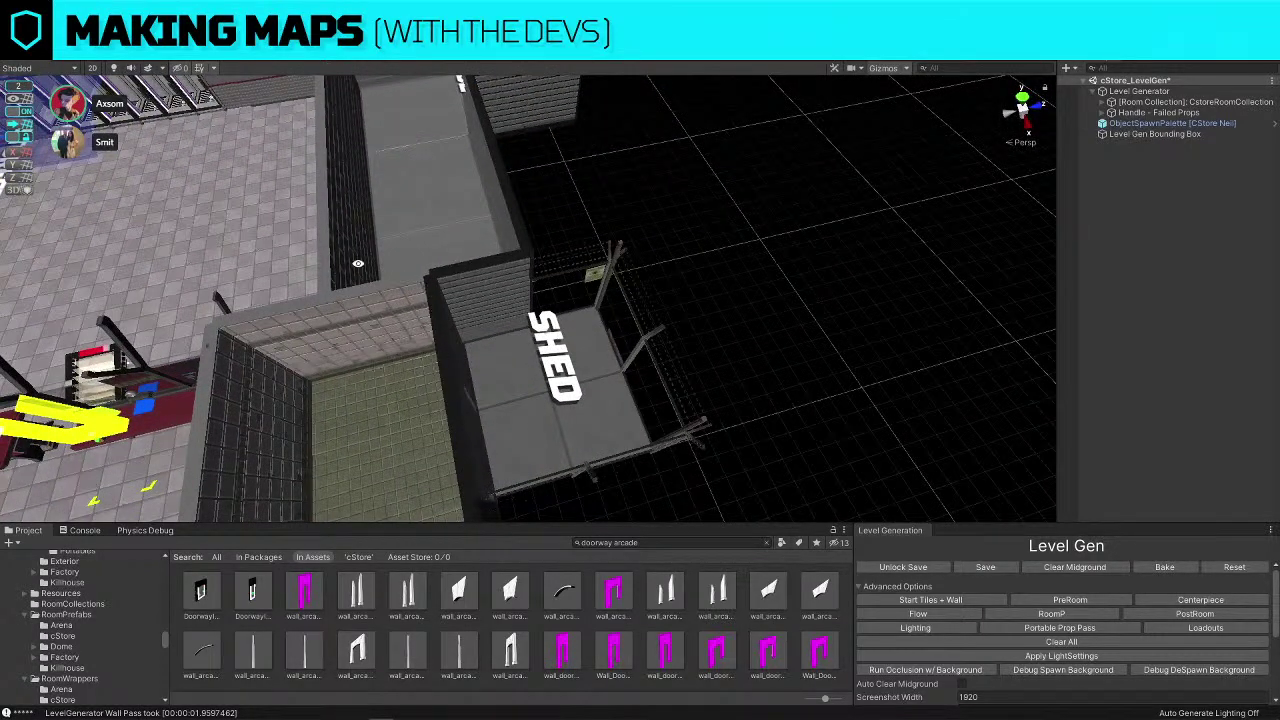
pyautogui.keyDown('alt'); pyautogui.moveTo(358, 262); pyautogui.dragTo(638, 308); pyautogui.keyUp('alt')
pyautogui.scroll(-4, 622, 305)
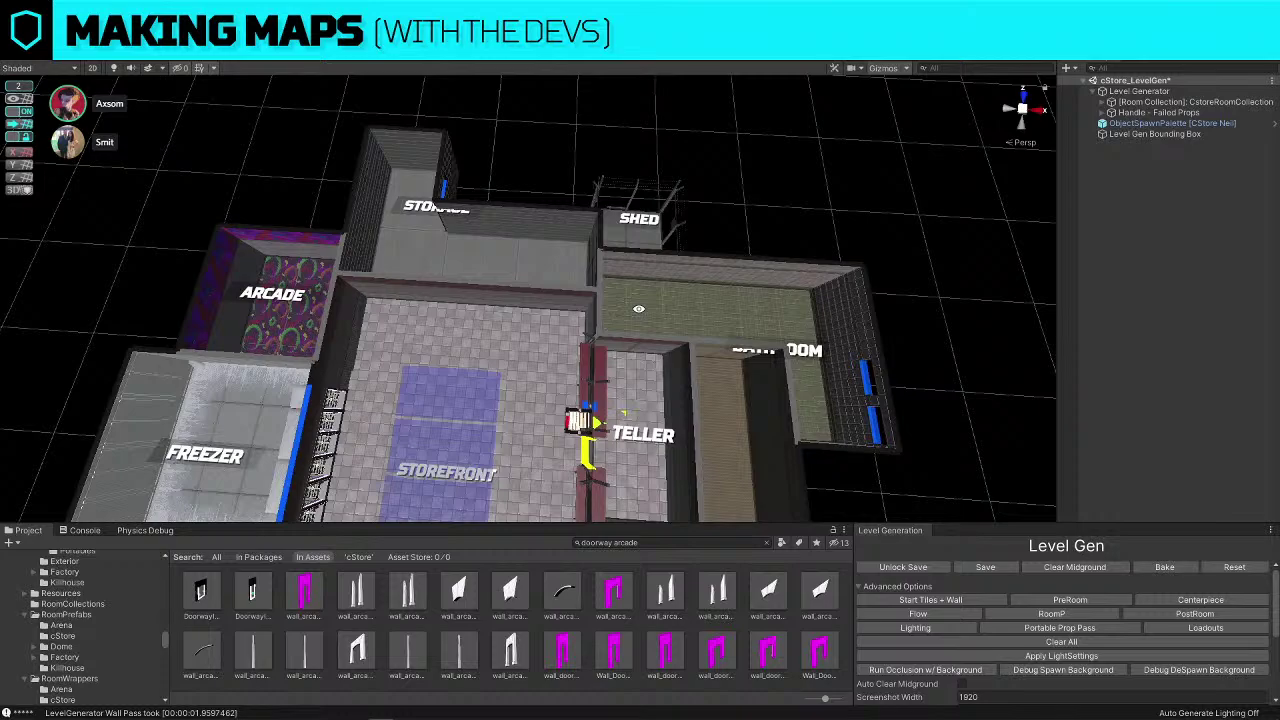
pyautogui.press('w')
pyautogui.moveTo(705, 303); pyautogui.dragTo(434, 259, button='right')
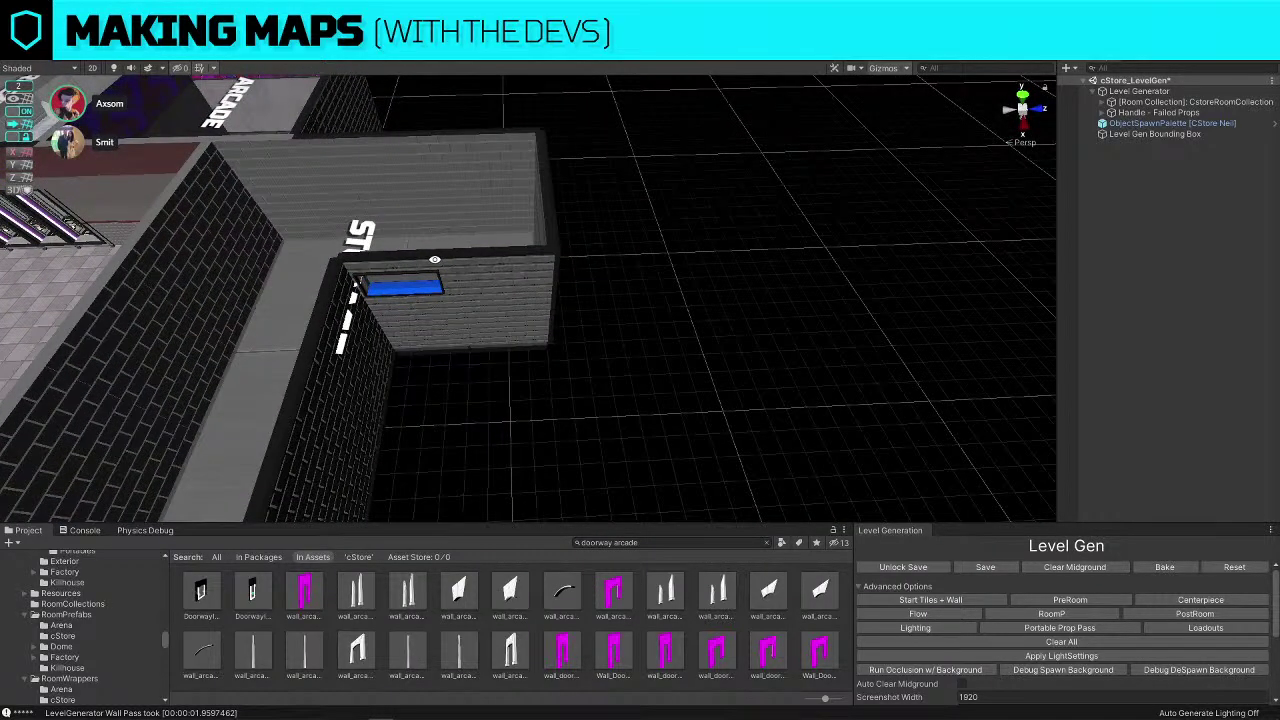
pyautogui.click(498, 277)
pyautogui.hotkey('ctrl', 'd')
pyautogui.moveTo(566, 345); pyautogui.dragTo(478, 347)
pyautogui.click(427, 397)
pyautogui.moveTo(427, 397); pyautogui.dragTo(814, 440, button='right')
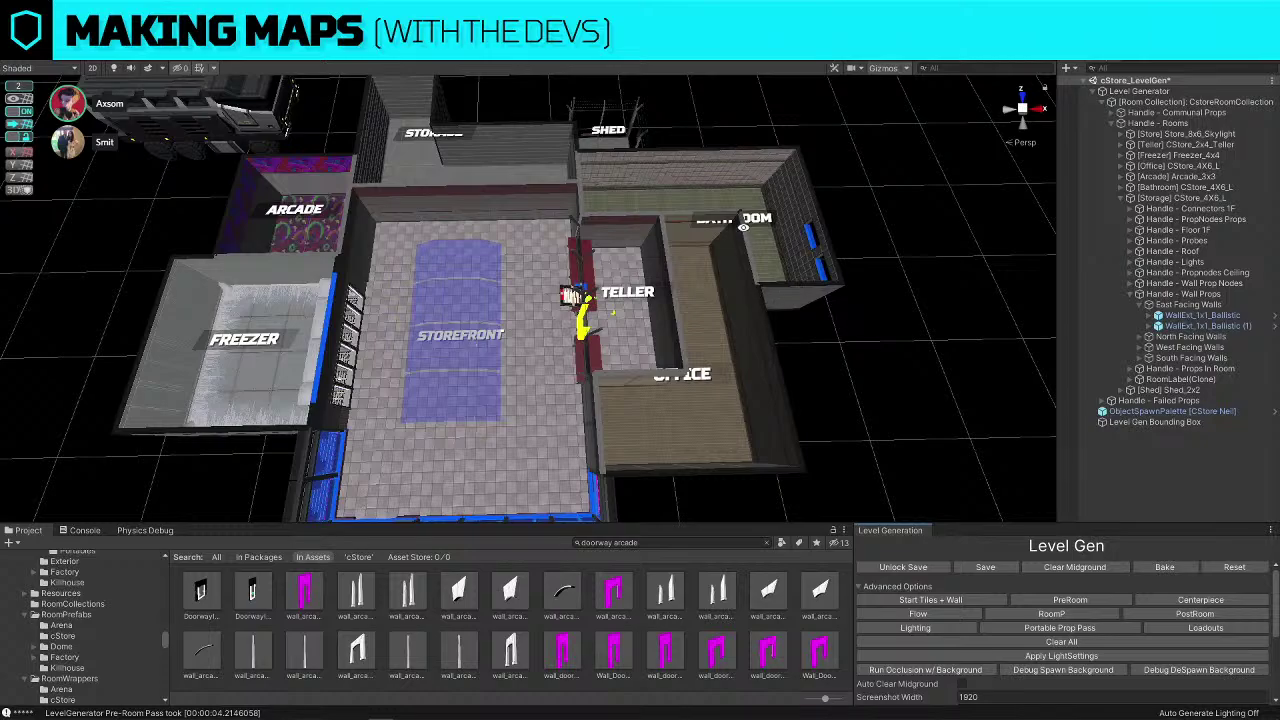
# Run the Centerpiece, Flow and Room prop generation passes on the layout
pyautogui.moveTo(891, 308); pyautogui.dragTo(895, 365, button='right')
pyautogui.press('w')
pyautogui.press('s')
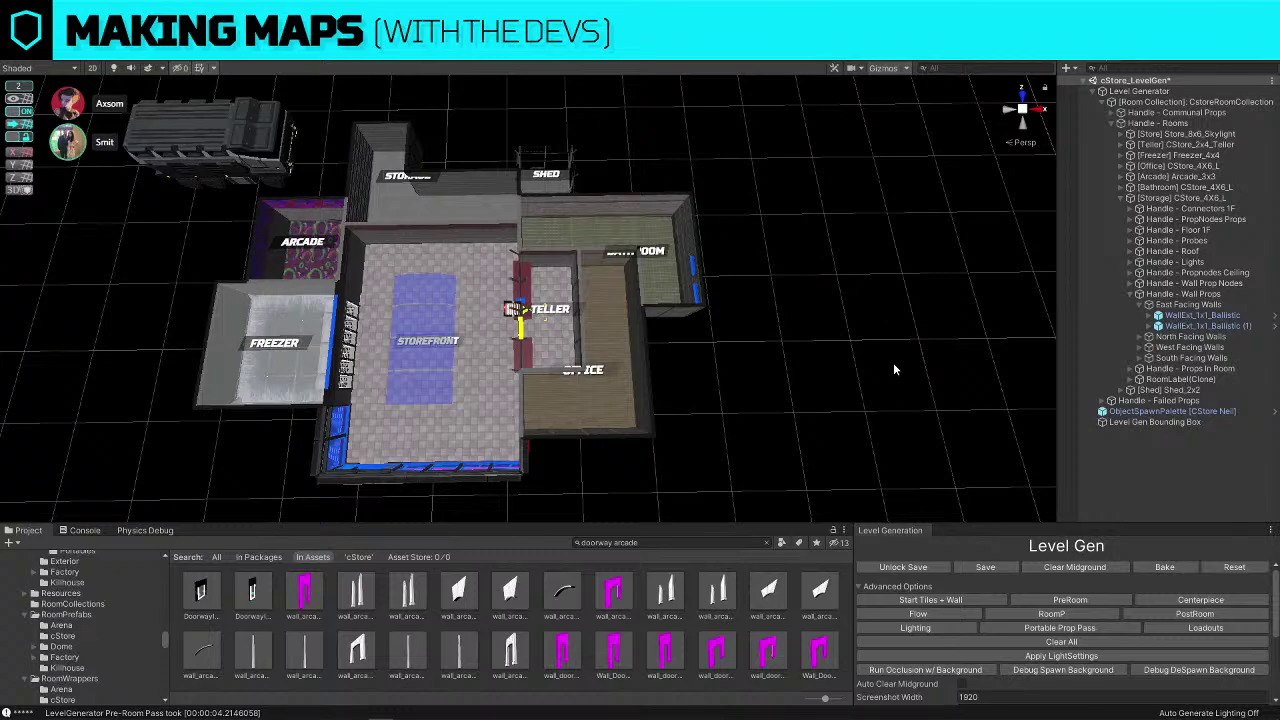
pyautogui.moveTo(895, 369); pyautogui.dragTo(866, 325, button='right')
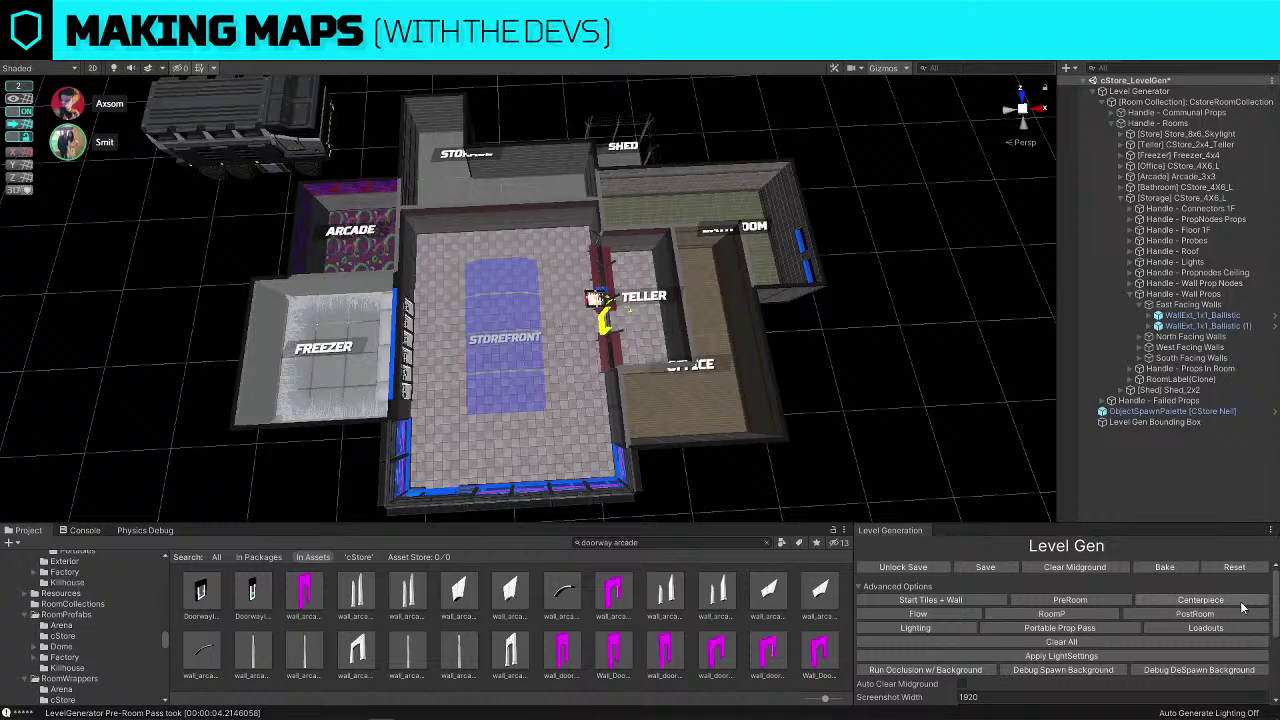
pyautogui.click(1234, 603)
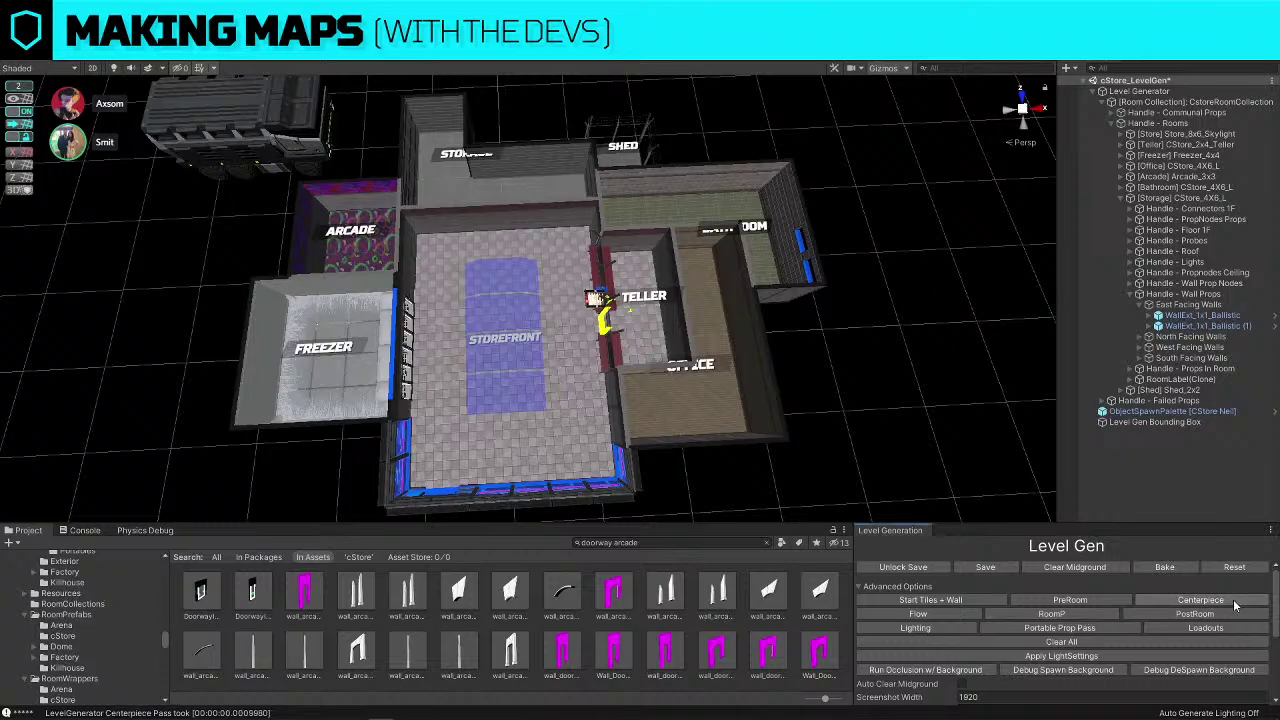
pyautogui.click(954, 620)
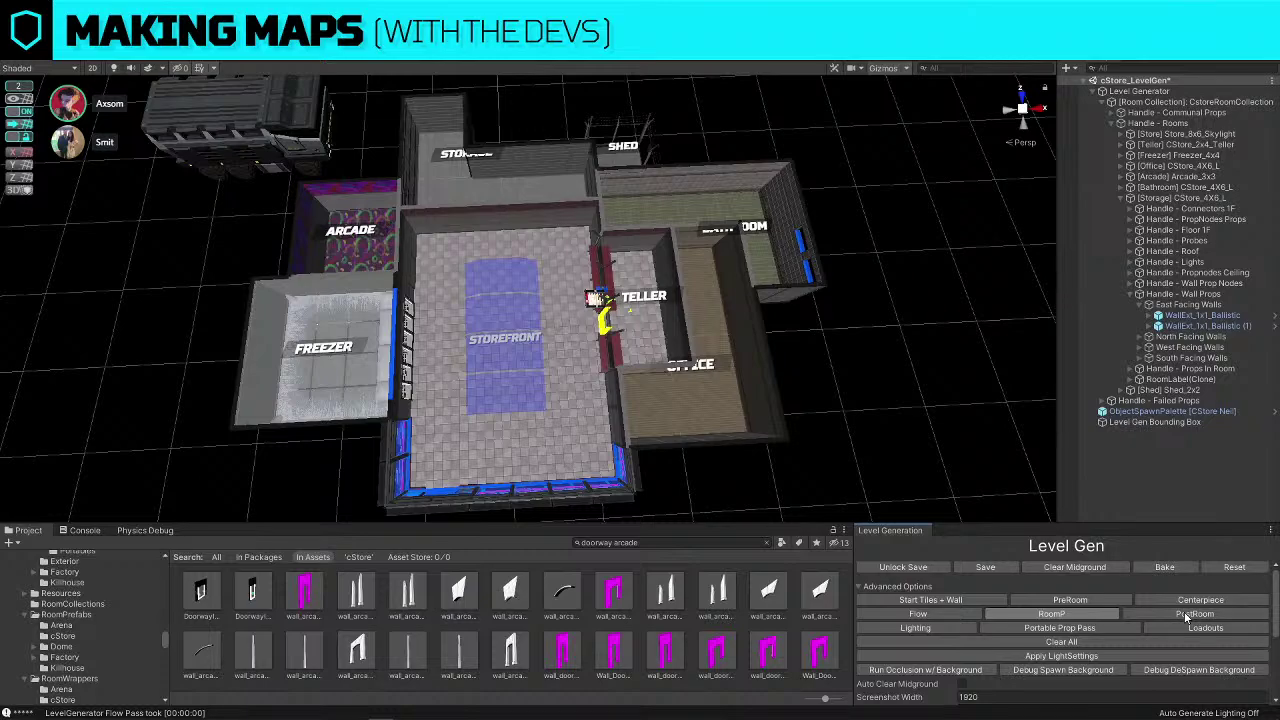
pyautogui.click(1186, 616)
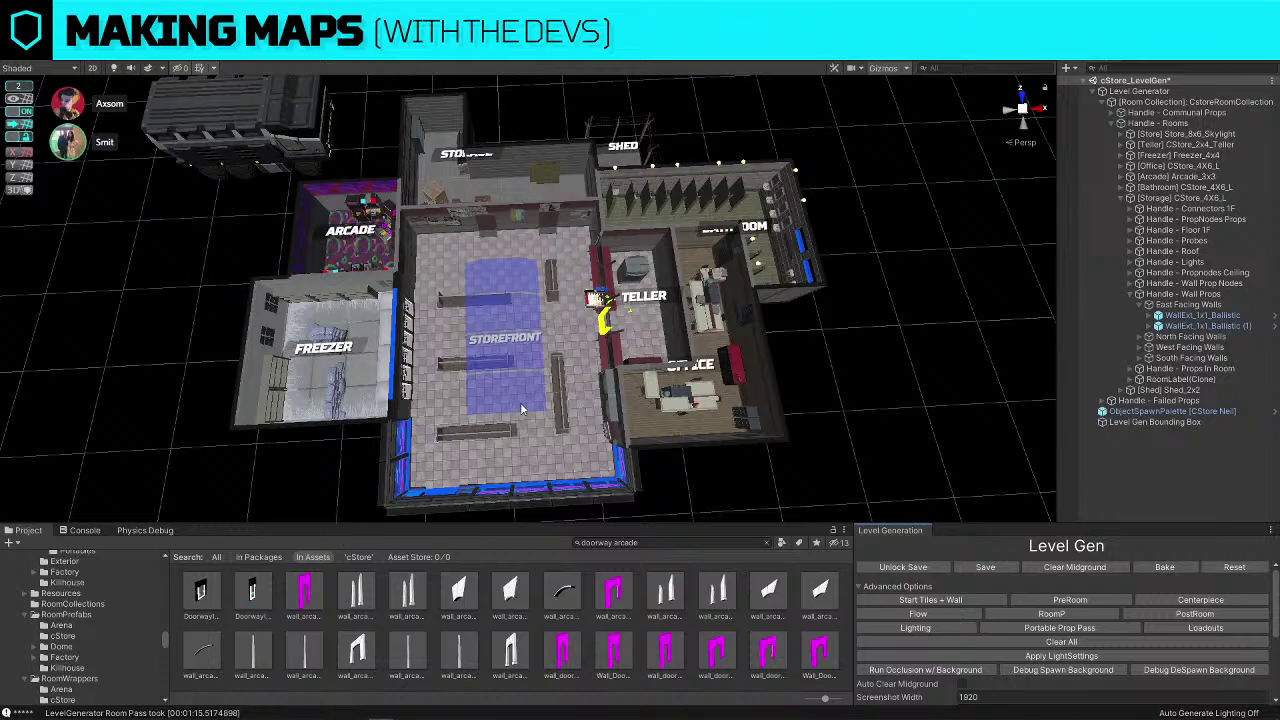
# Deactivate the thin_shelf_tan shelf standing against the freezer's wall to the arcade
pyautogui.keyDown('alt'); pyautogui.moveTo(520, 402); pyautogui.dragTo(535, 310); pyautogui.keyUp('alt')
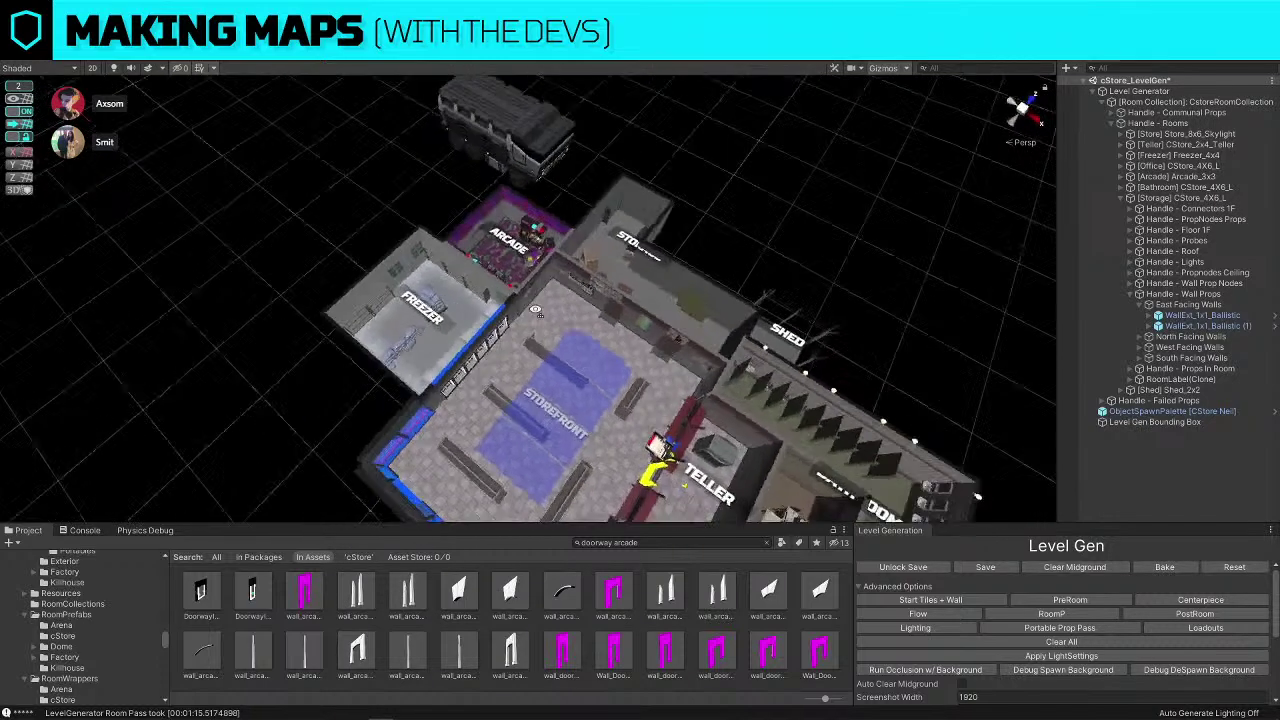
pyautogui.scroll(6, 560, 316)
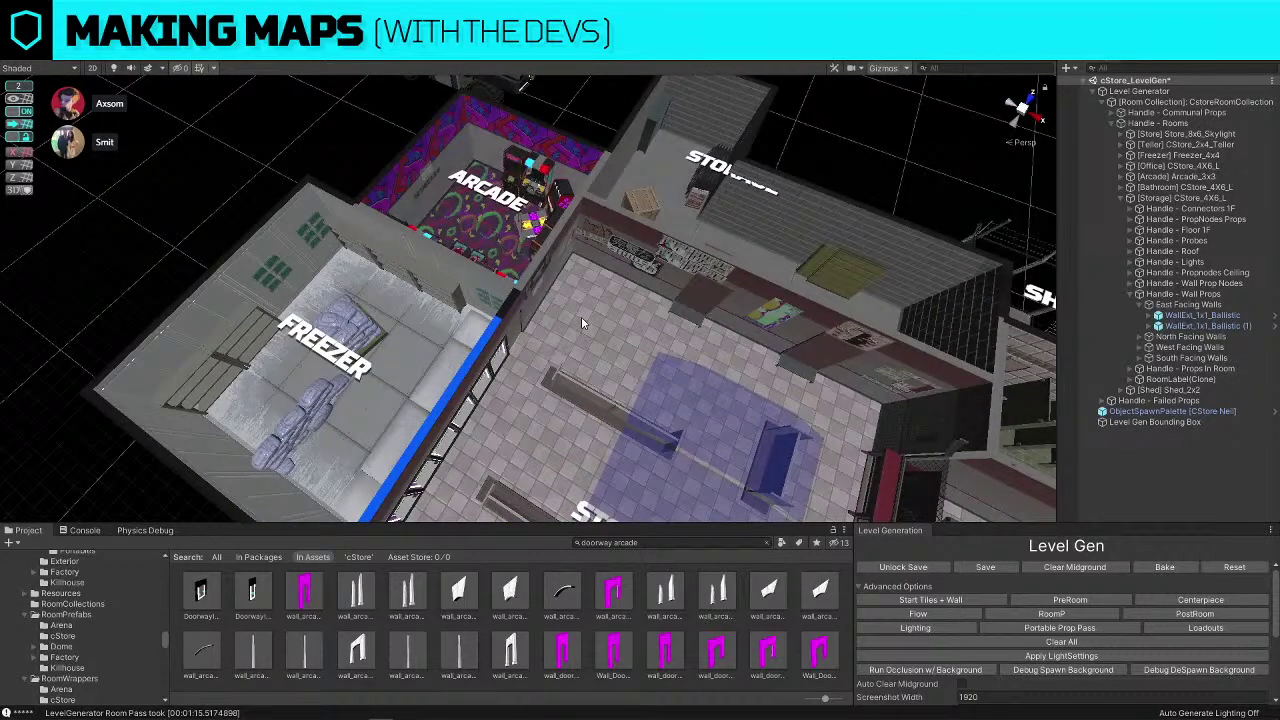
pyautogui.keyDown('alt'); pyautogui.moveTo(472, 284); pyautogui.dragTo(537, 284); pyautogui.keyUp('alt')
pyautogui.scroll(6, 537, 284)
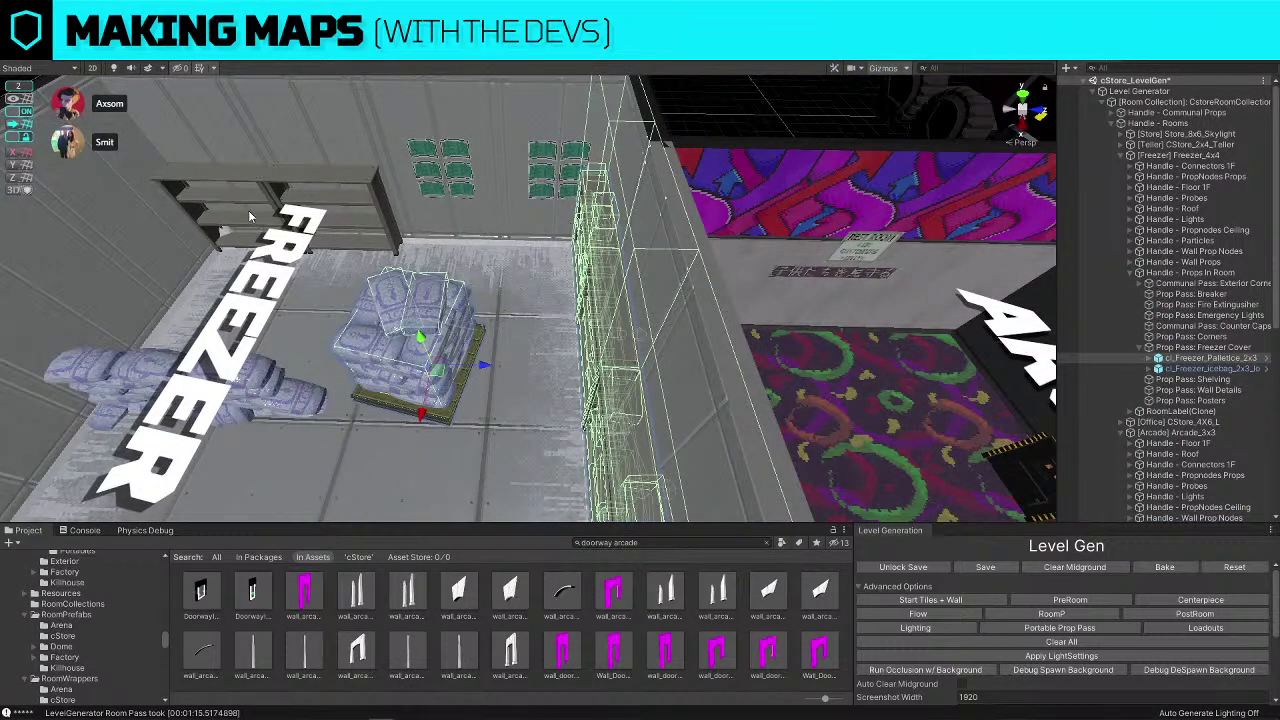
pyautogui.keyDown('alt'); pyautogui.moveTo(359, 243); pyautogui.dragTo(359, 280); pyautogui.keyUp('alt')
pyautogui.moveTo(359, 282); pyautogui.dragTo(390, 292, button='right')
pyautogui.moveTo(583, 290)
pyautogui.mouseDown(button='right')
pyautogui.moveTo(717, 255)
pyautogui.moveTo(597, 271)
pyautogui.mouseUp(button='right')
pyautogui.click(693, 274)
pyautogui.click(580, 262)
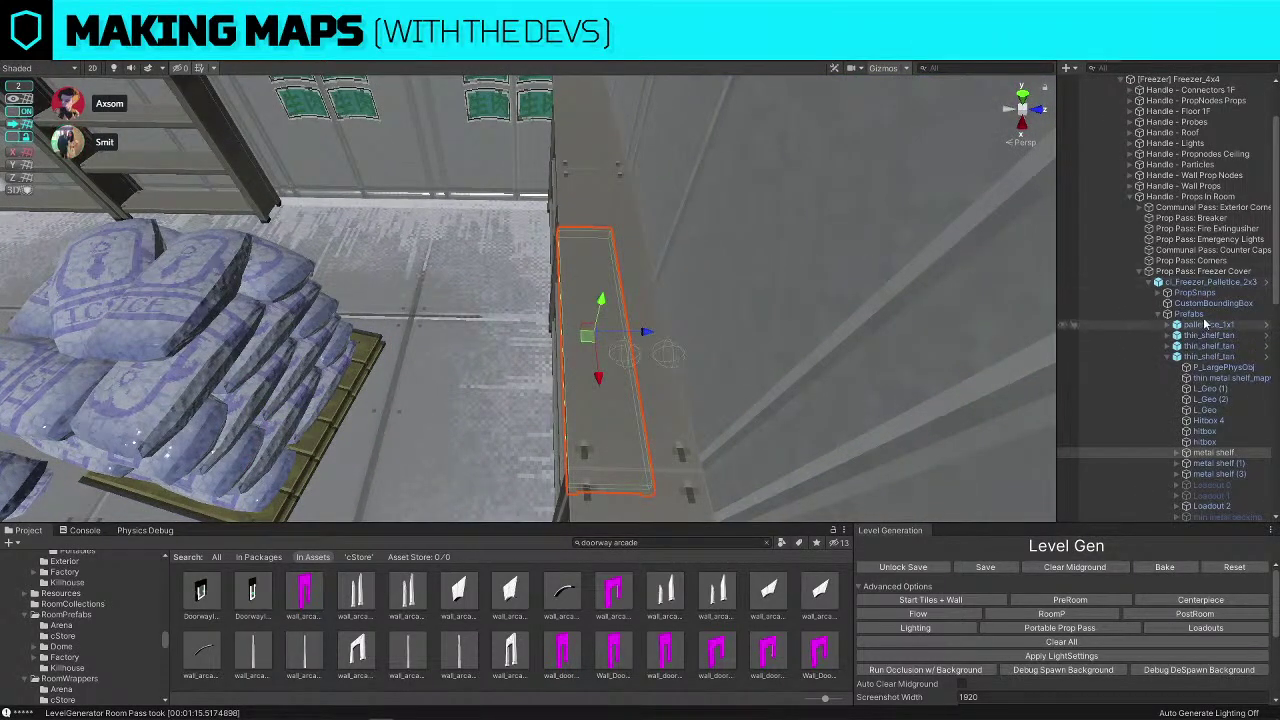
pyautogui.click(1210, 356)
pyautogui.hotkey('alt', 'shift', 'a')
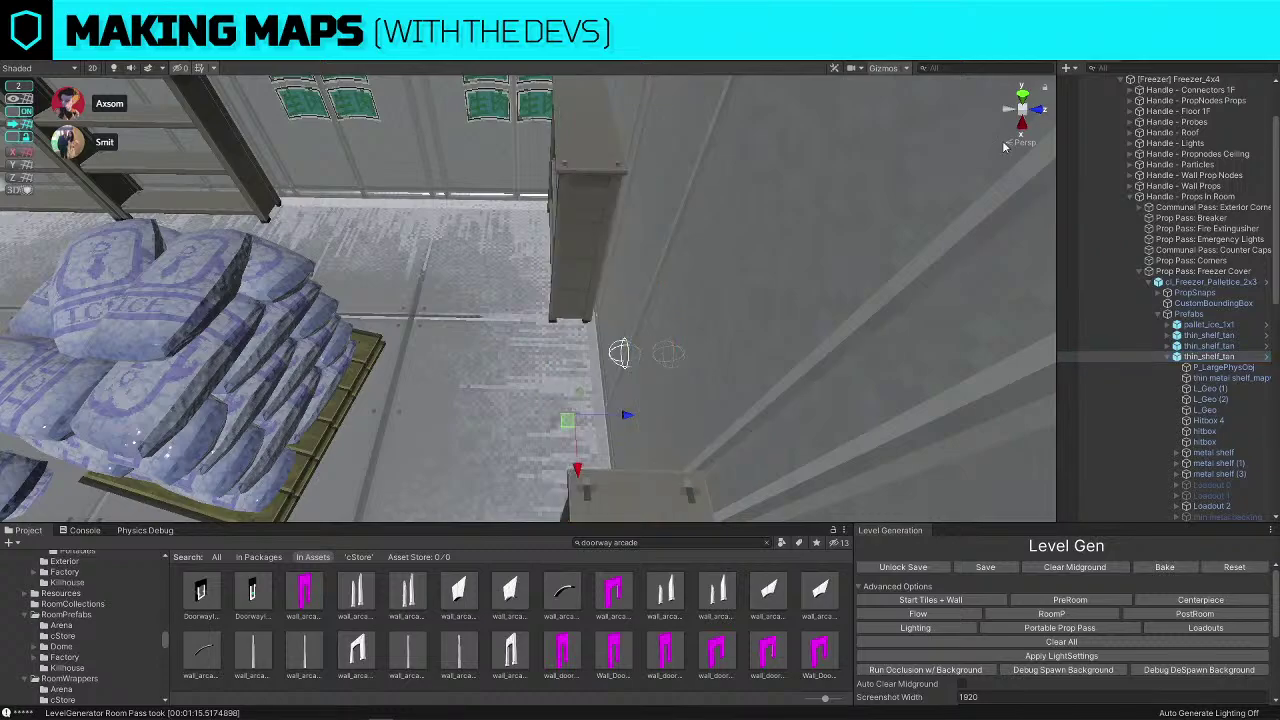
pyautogui.press('s')
pyautogui.moveTo(620, 354); pyautogui.dragTo(423, 290, button='right')
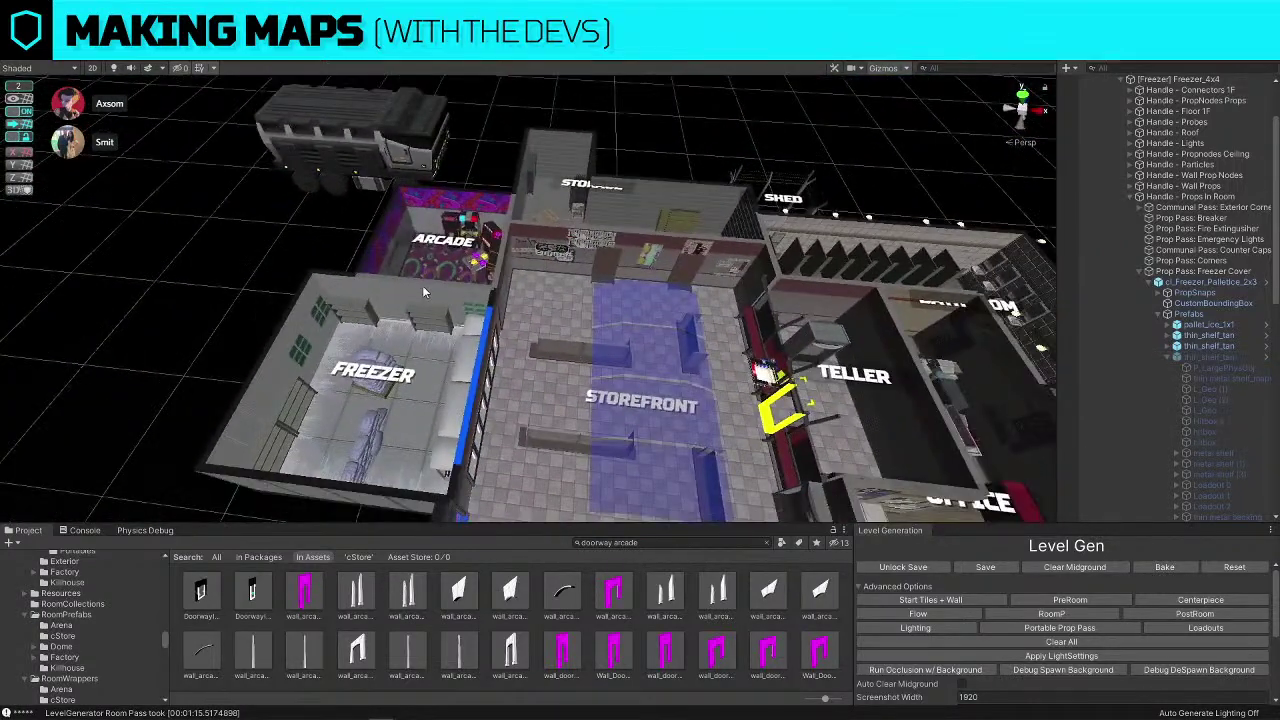
# Find the DoorwayInt_Freezer prefab and replace the selected wall section between freezer and arcade with it
pyautogui.click(665, 543)
pyautogui.write('doo')
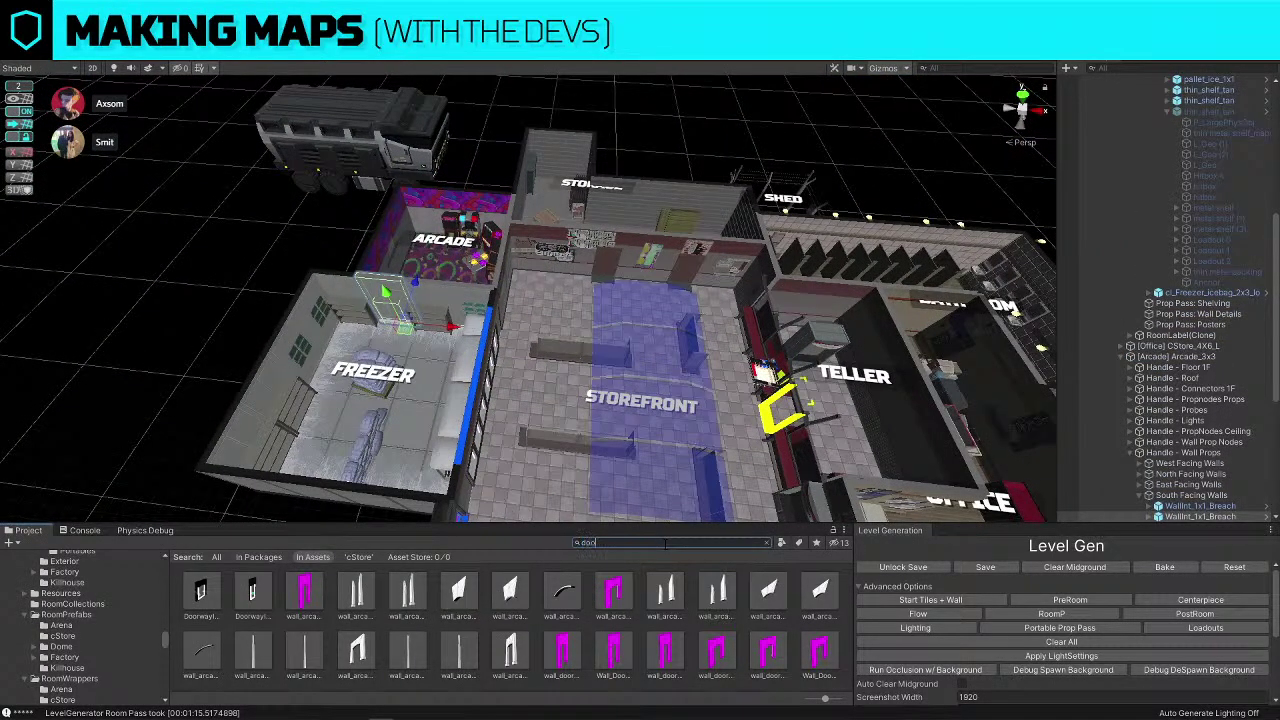
pyautogui.write('rway freezer')
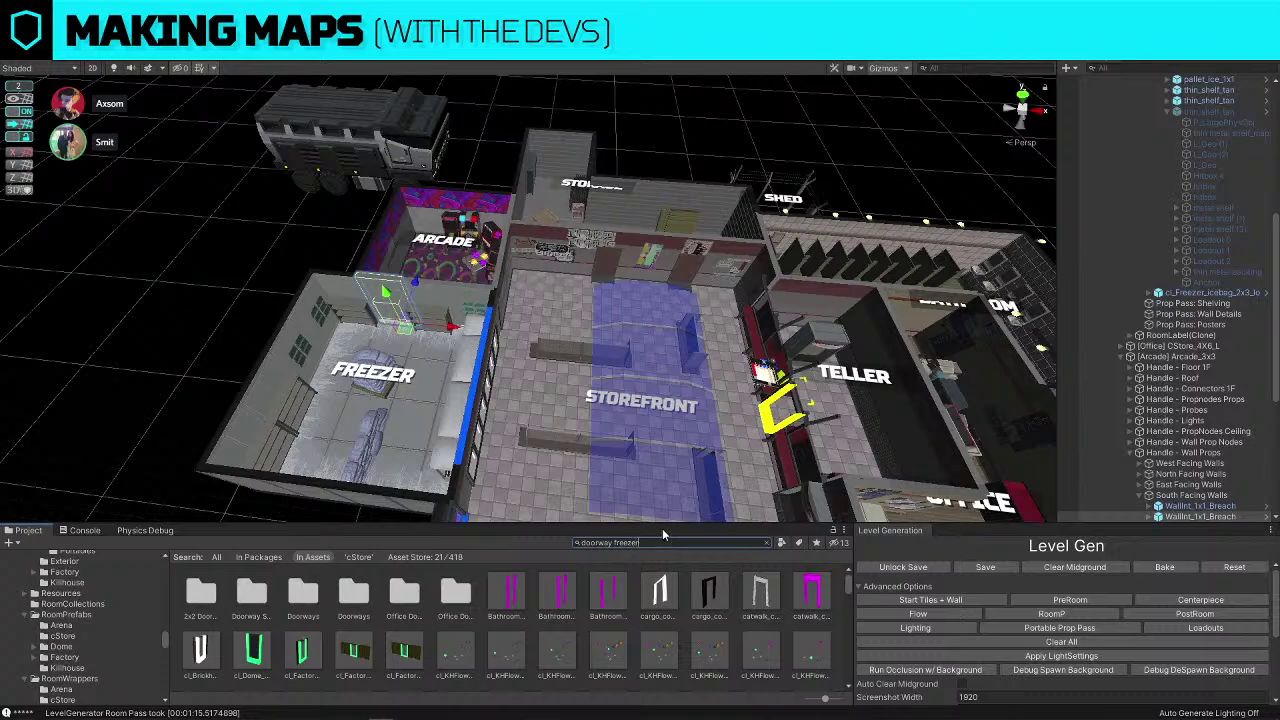
pyautogui.moveTo(201, 591); pyautogui.dragTo(573, 151)
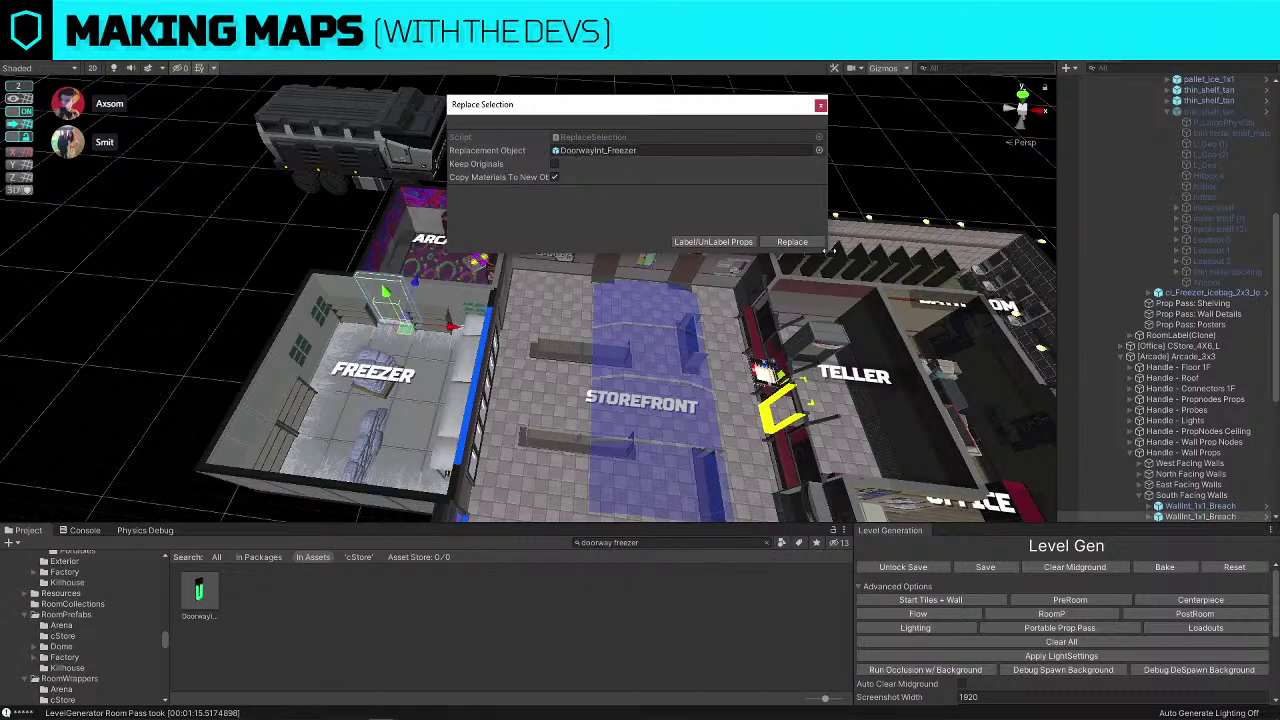
pyautogui.click(791, 242)
pyautogui.scroll(3, 610, 333)
# Find the DoorwayInt_Green prefab and replace a wall section between arcade and storage with it
pyautogui.click(741, 544)
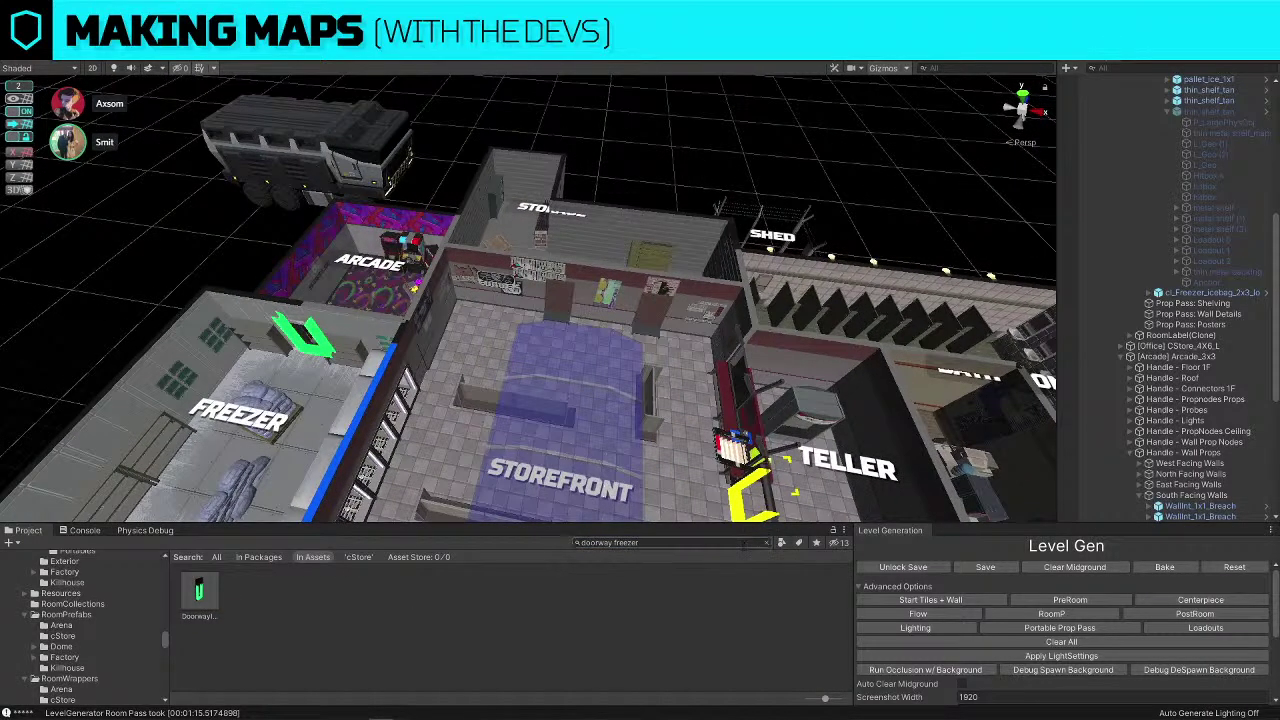
pyautogui.write('doorway green')
pyautogui.keyDown('alt'); pyautogui.moveTo(603, 291); pyautogui.dragTo(420, 278); pyautogui.keyUp('alt')
pyautogui.click(420, 276)
pyautogui.hotkey('ctrl', 'shift', 'r')
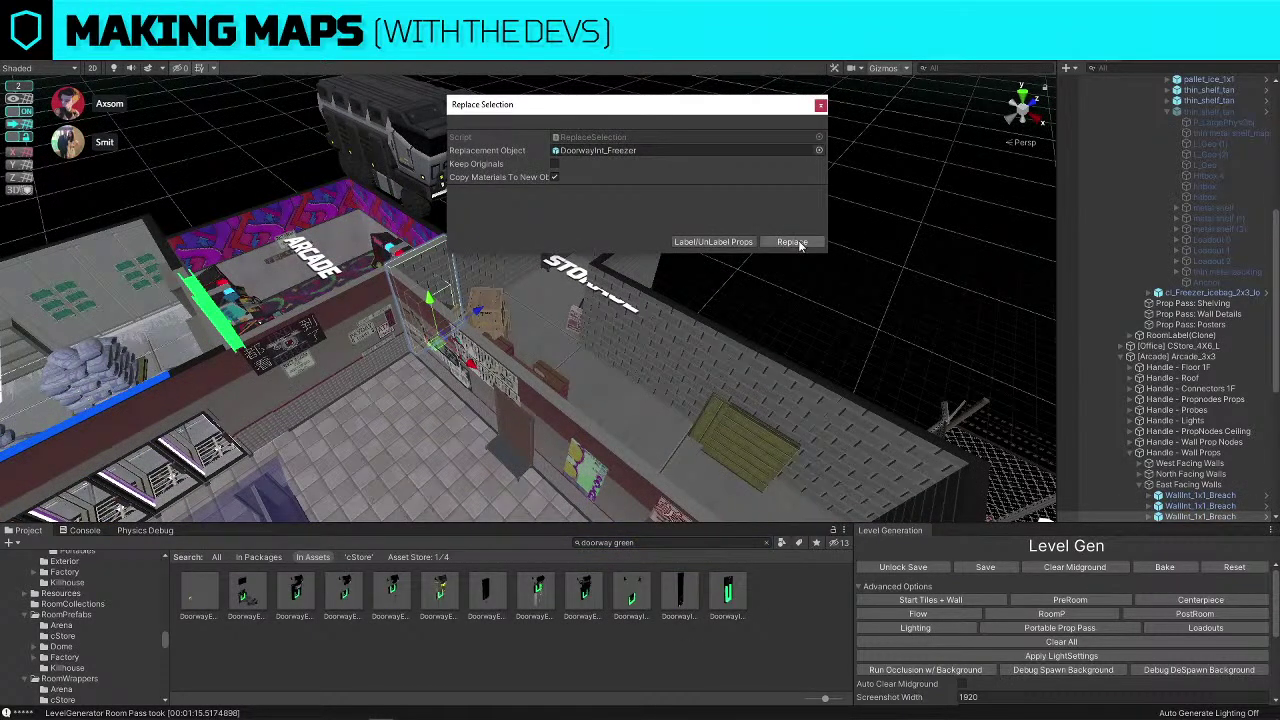
pyautogui.moveTo(728, 592); pyautogui.dragTo(590, 151)
pyautogui.click(792, 242)
# Replace a section of the bathroom's west-facing wall with the DoorwayInt_Green prefab
pyautogui.keyDown('alt'); pyautogui.moveTo(798, 244); pyautogui.dragTo(496, 285); pyautogui.keyUp('alt')
pyautogui.click(492, 335)
pyautogui.hotkey('ctrl', 'shift', 'r')
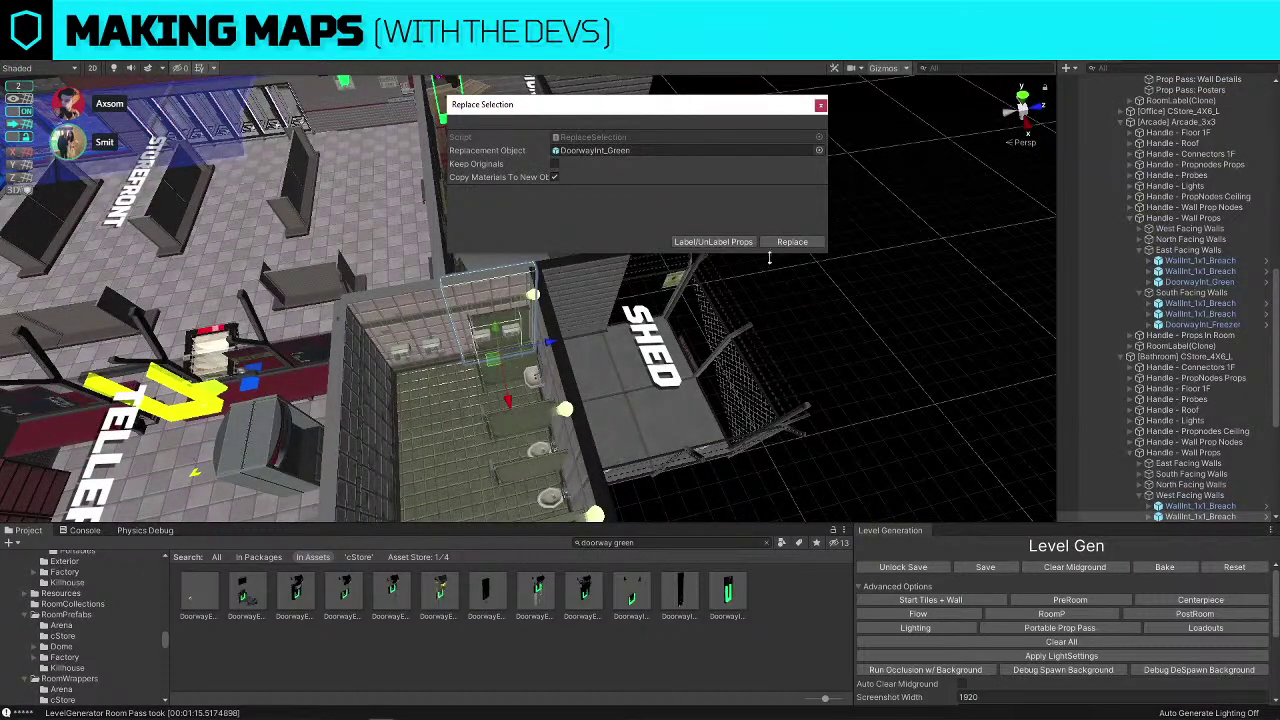
pyautogui.click(792, 242)
# Find the DoorwayInt_Bathroom prefab and replace a wall section between office and bathroom with it
pyautogui.moveTo(652, 316); pyautogui.dragTo(740, 280, button='middle')
pyautogui.keyDown('alt'); pyautogui.moveTo(620, 320); pyautogui.dragTo(720, 357); pyautogui.keyUp('alt')
pyautogui.click(636, 543)
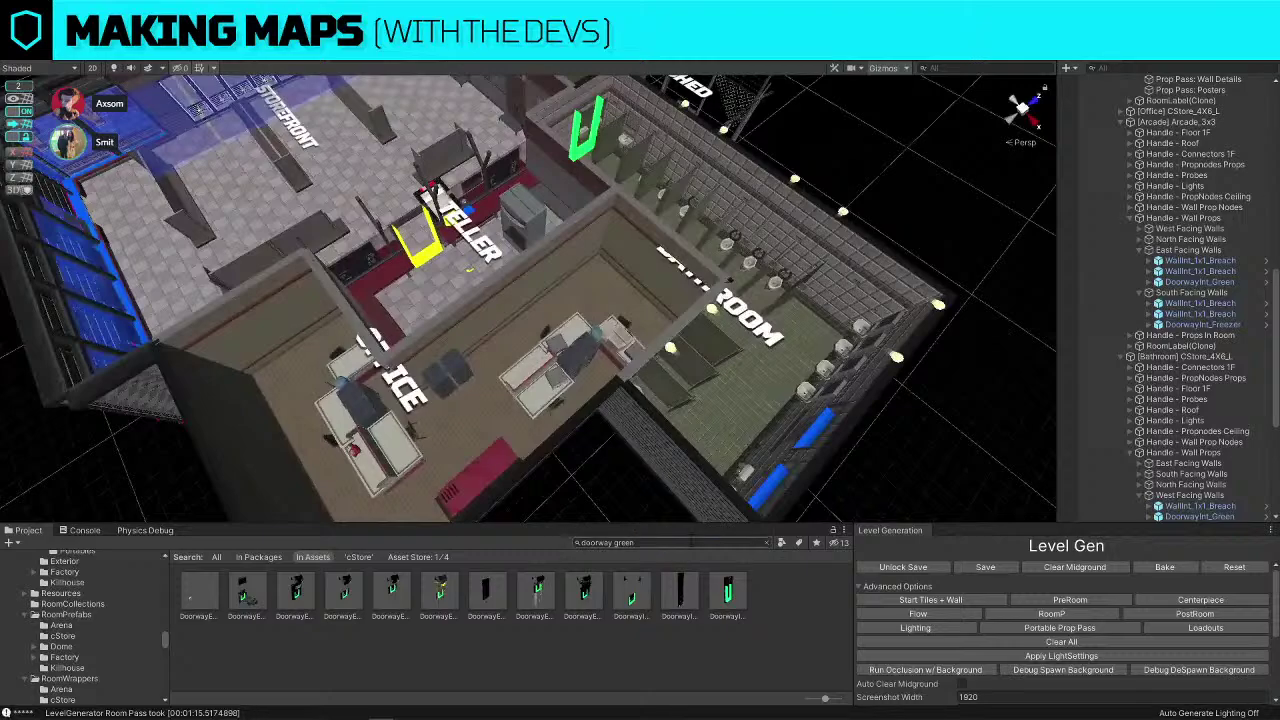
pyautogui.write('doorway bathroom')
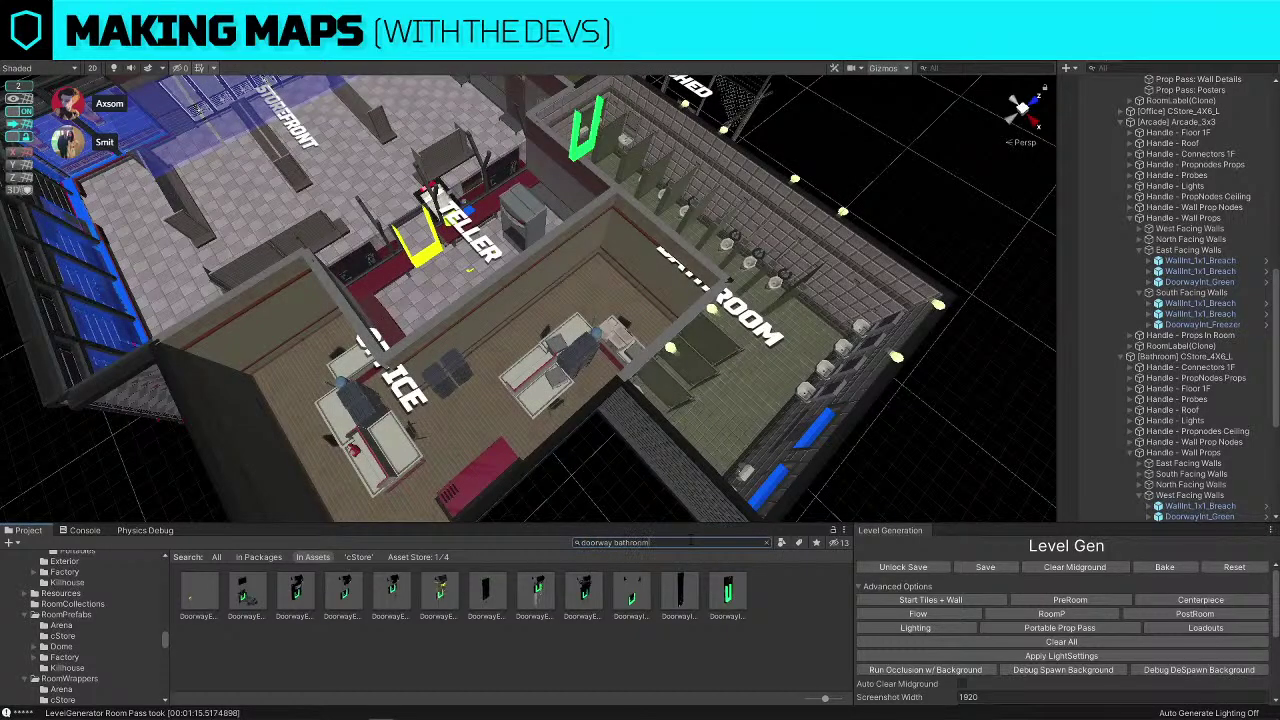
pyautogui.keyDown('alt'); pyautogui.moveTo(745, 226); pyautogui.dragTo(745, 256); pyautogui.keyUp('alt')
pyautogui.moveTo(745, 256); pyautogui.dragTo(524, 359, button='right')
pyautogui.click(403, 348)
pyautogui.hotkey('ctrl', 'shift', 'r')
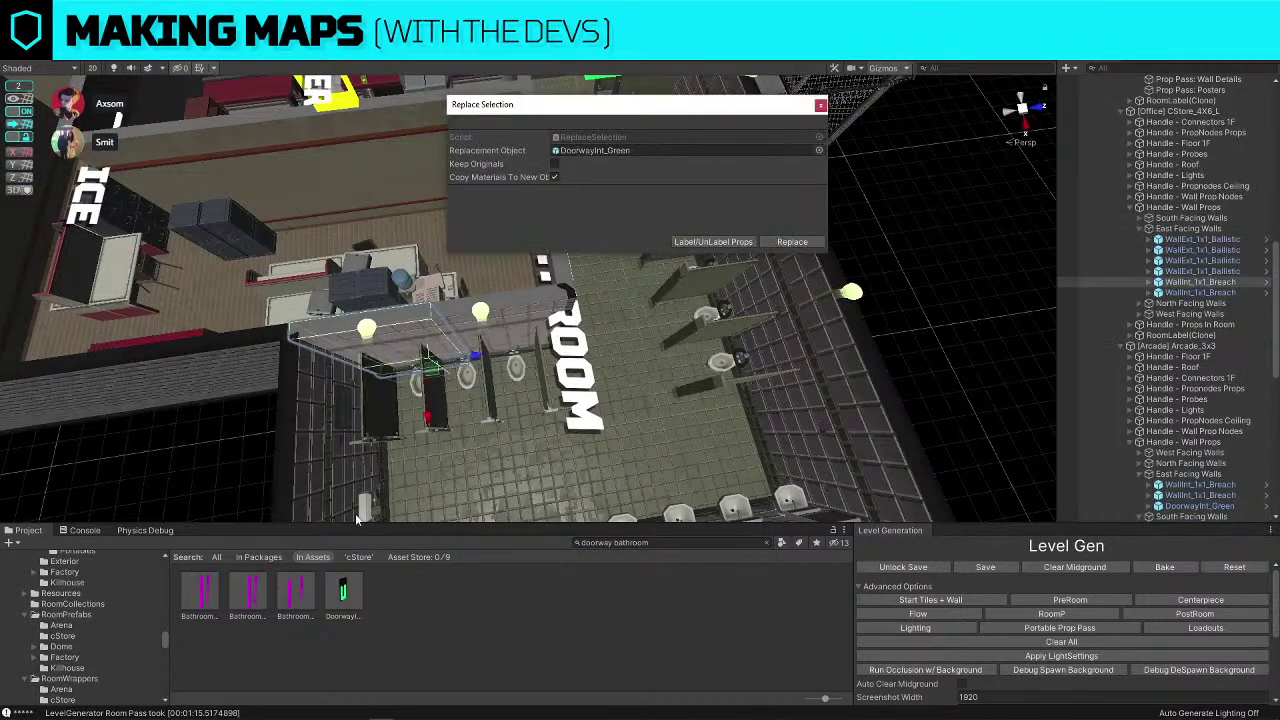
pyautogui.moveTo(345, 598); pyautogui.dragTo(617, 151)
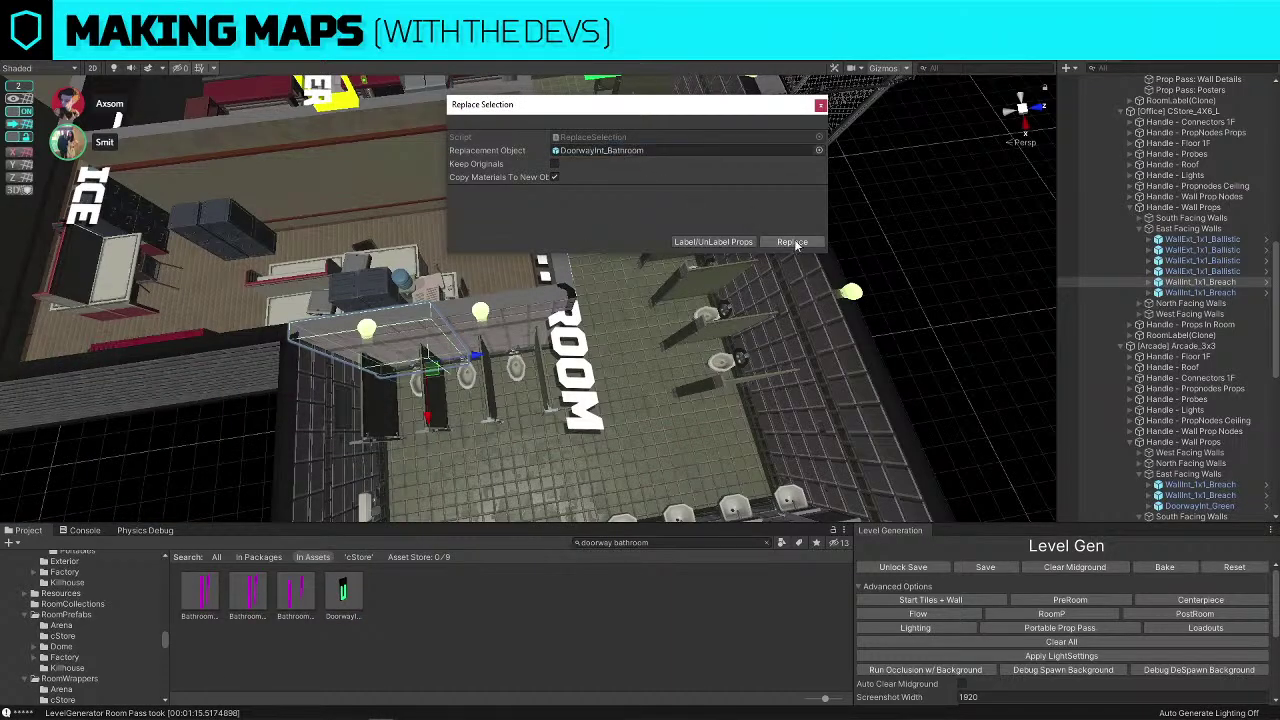
pyautogui.click(794, 243)
# Find the DoorwayInt_Office prefab and replace one office wall section facing the teller and another facing the storefront with it
pyautogui.moveTo(920, 245); pyautogui.dragTo(1110, 275, button='right')
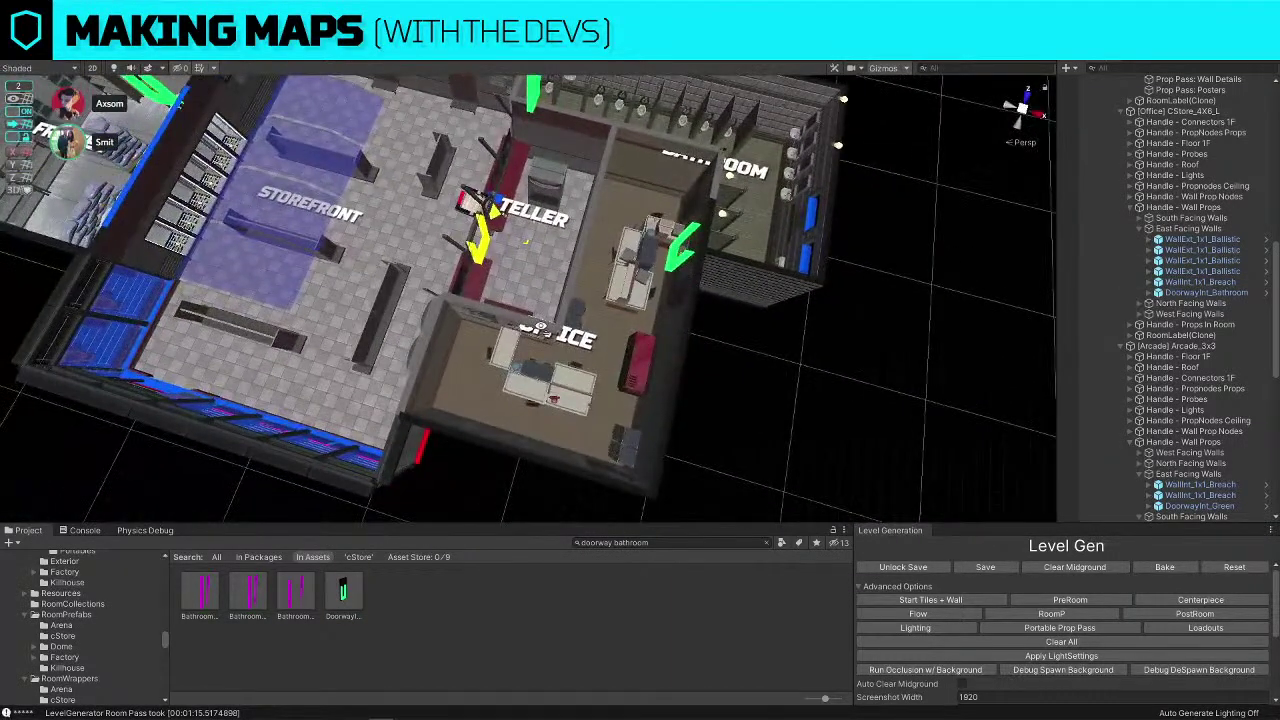
pyautogui.moveTo(540, 330); pyautogui.dragTo(561, 307, button='right')
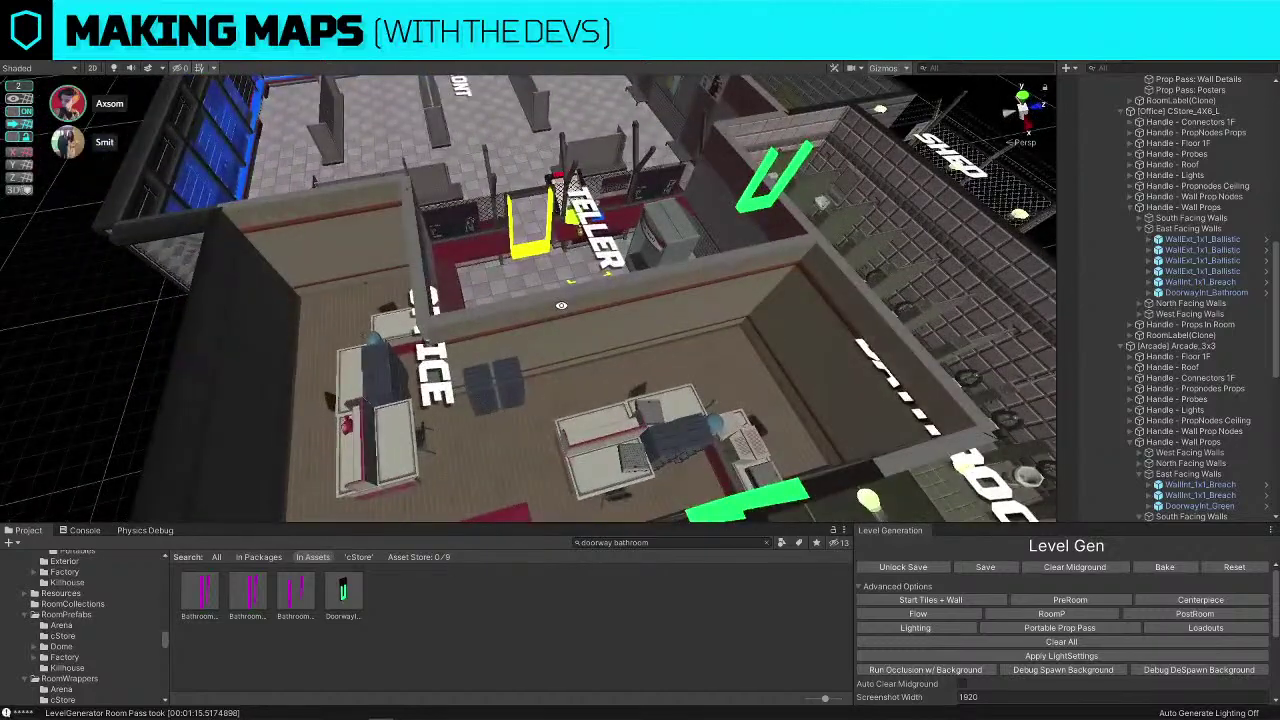
pyautogui.click(596, 306)
pyautogui.click(640, 542)
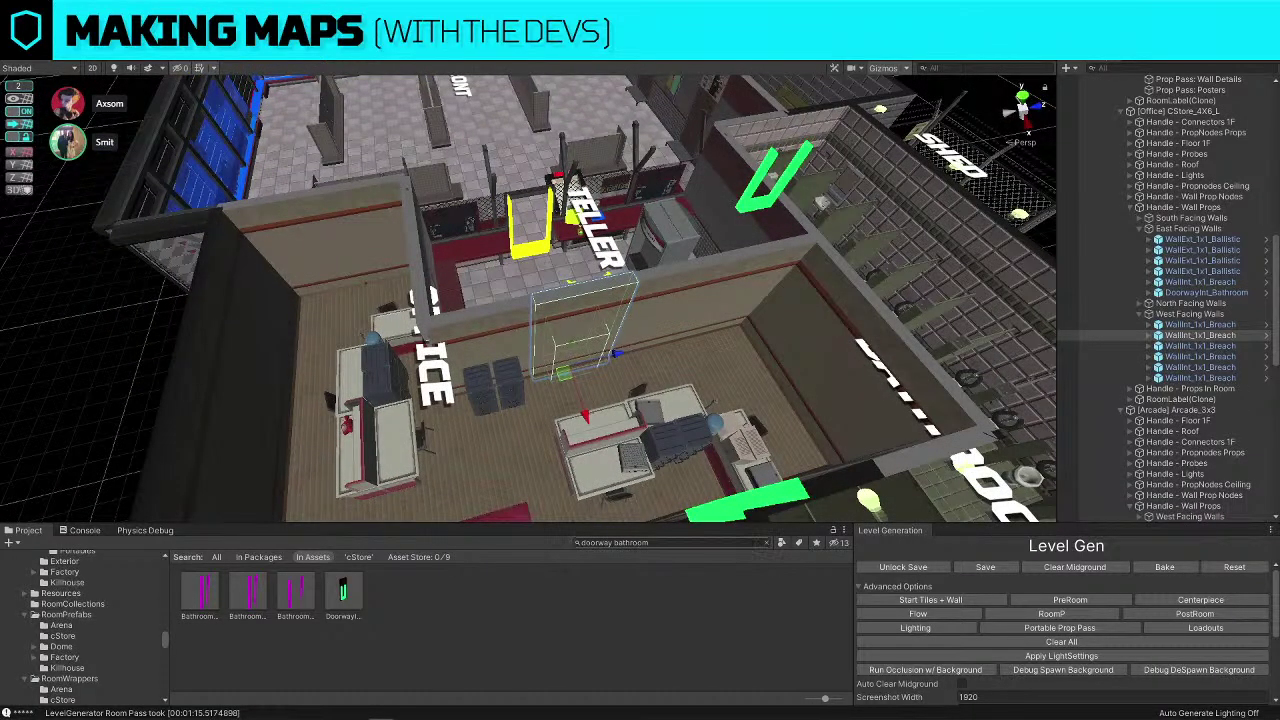
pyautogui.write('doorway')
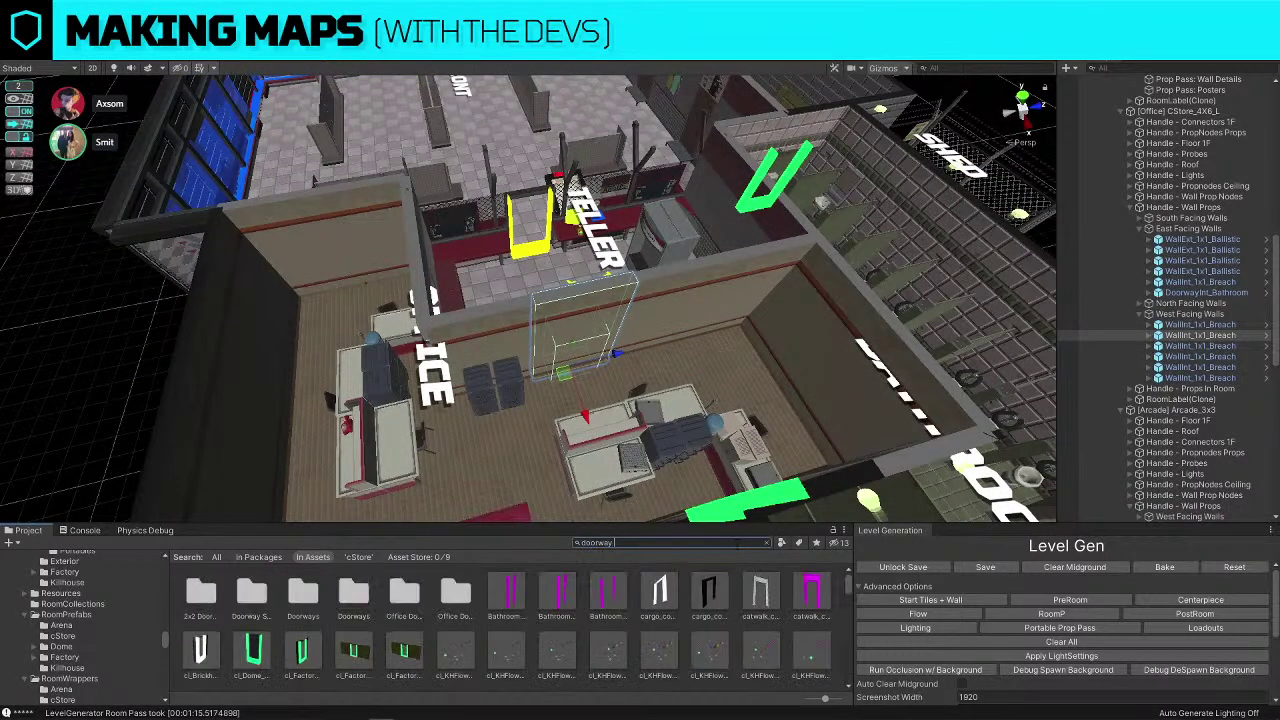
pyautogui.write(' offff')
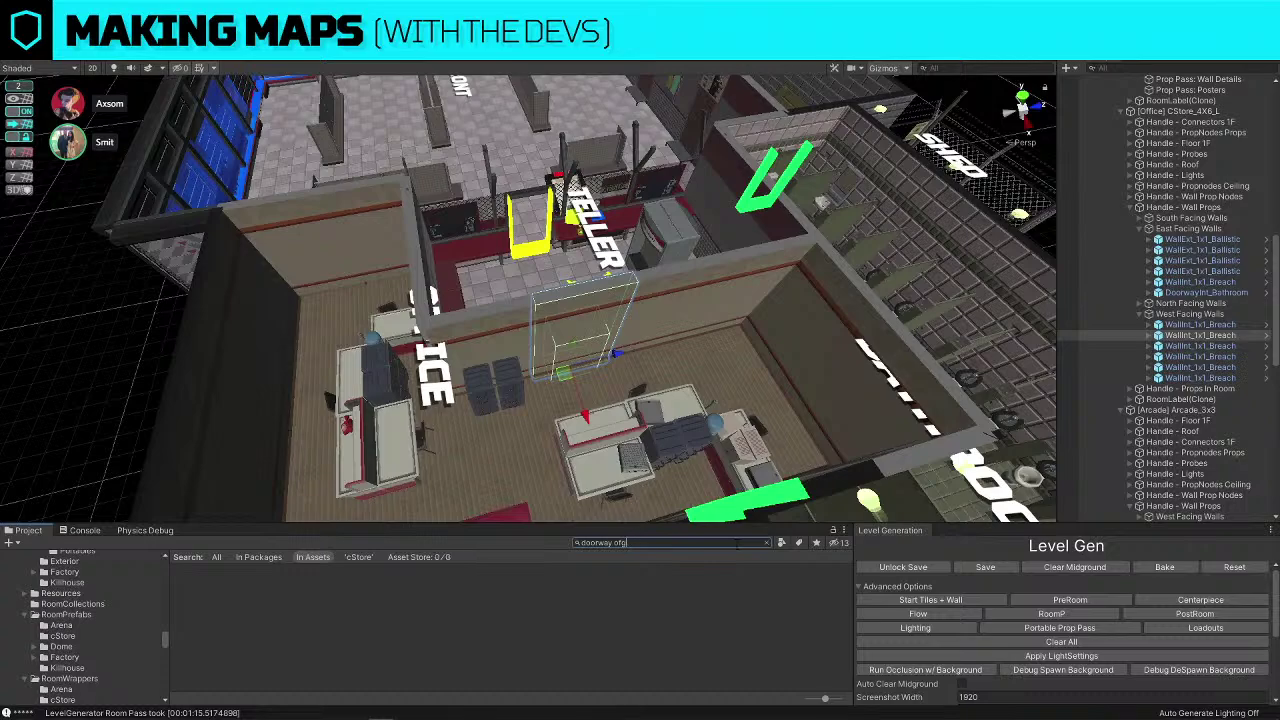
pyautogui.write('ice')
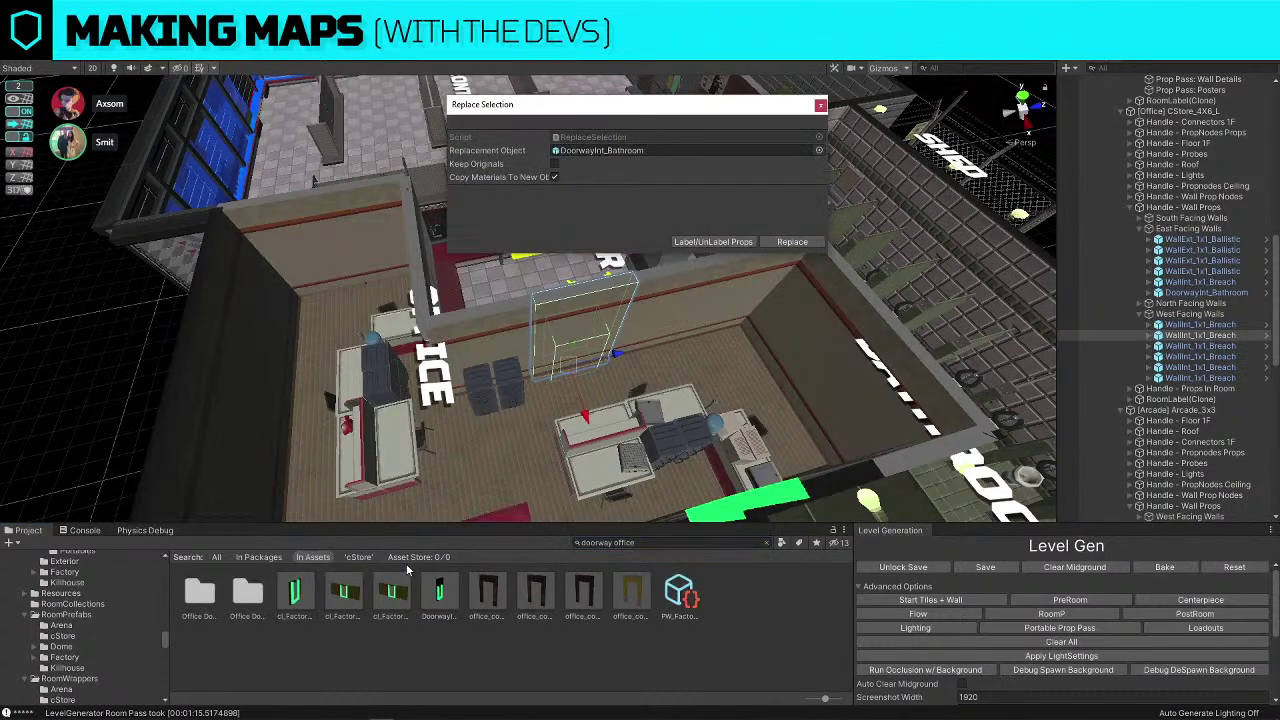
pyautogui.moveTo(439, 596); pyautogui.dragTo(585, 150)
pyautogui.click(778, 241)
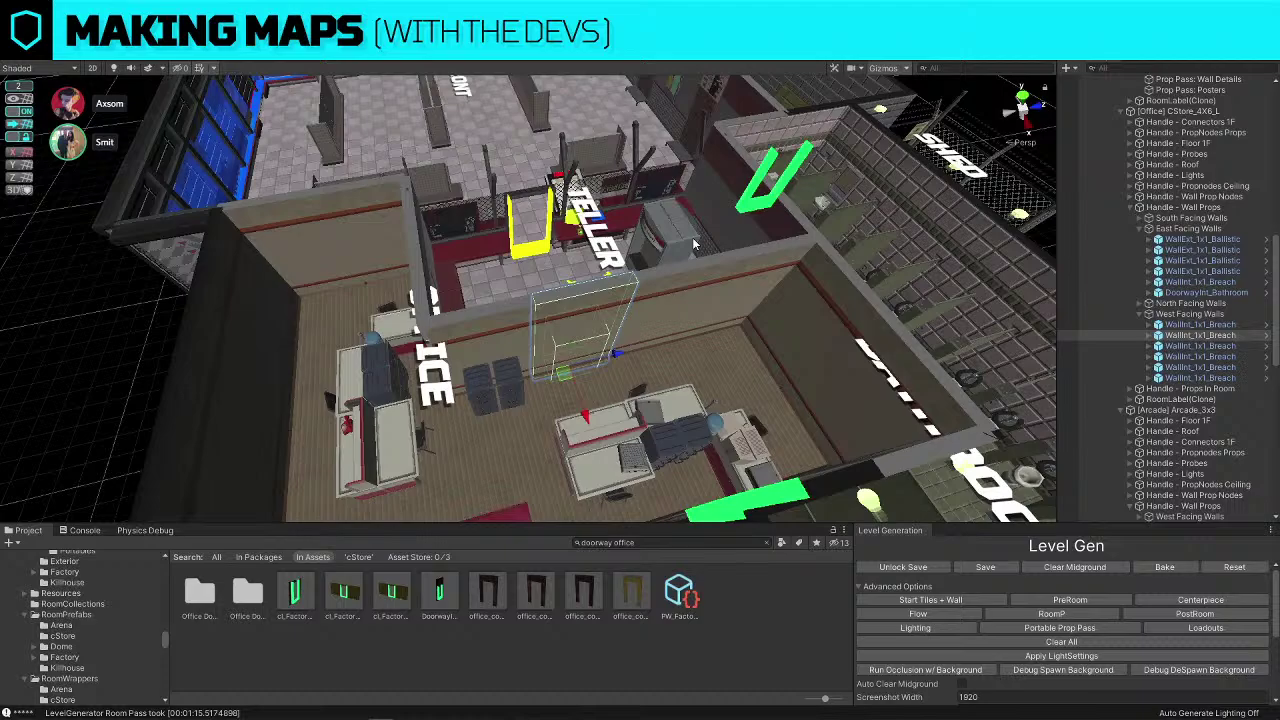
pyautogui.click(285, 240)
pyautogui.click(778, 243)
# Try lining the storage room's long wall with duplicates of the storage pile
pyautogui.moveTo(716, 251); pyautogui.dragTo(565, 314, button='right')
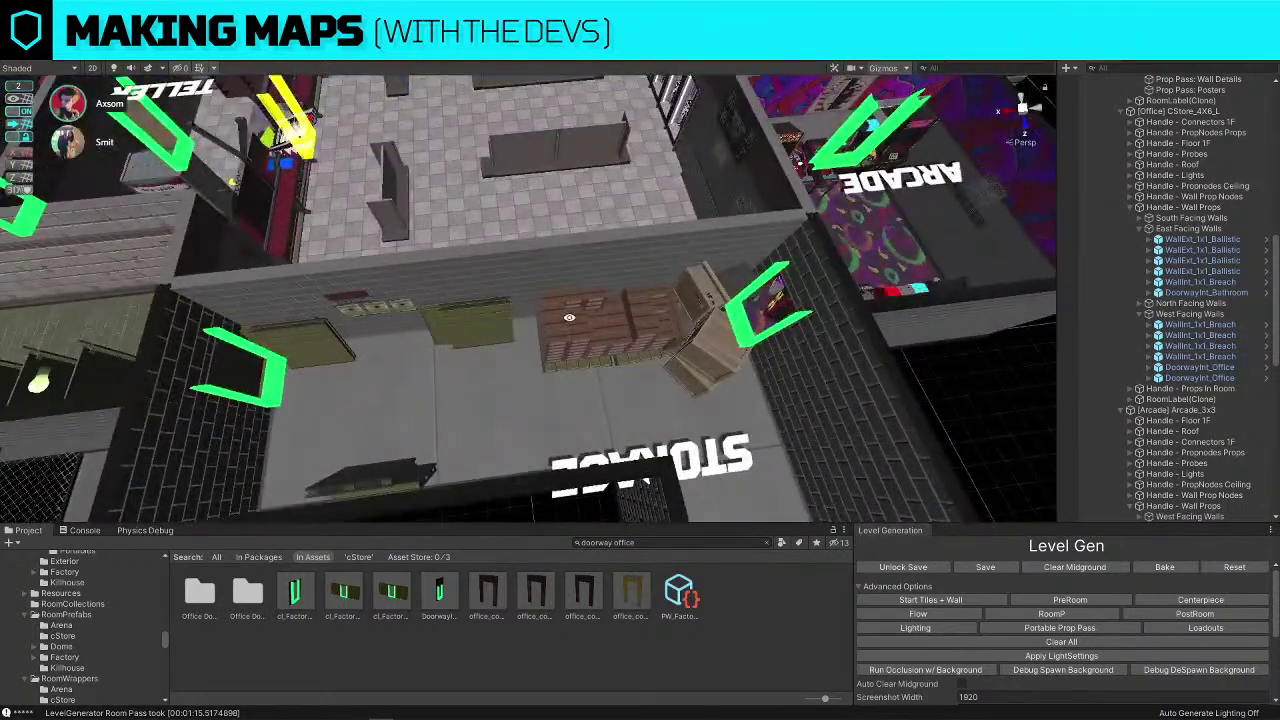
pyautogui.click(616, 334)
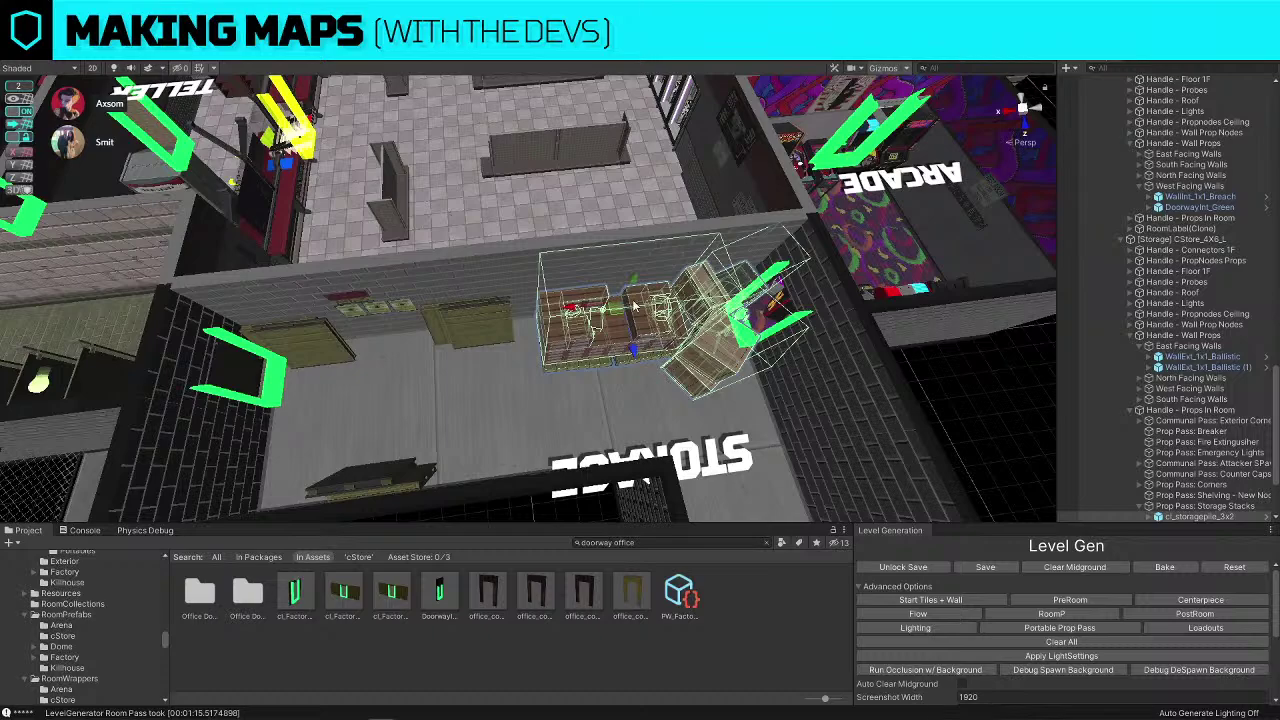
pyautogui.moveTo(573, 310); pyautogui.dragTo(679, 326)
pyautogui.click(502, 334)
pyautogui.click(313, 344)
pyautogui.hotkey('ctrl', 'd')
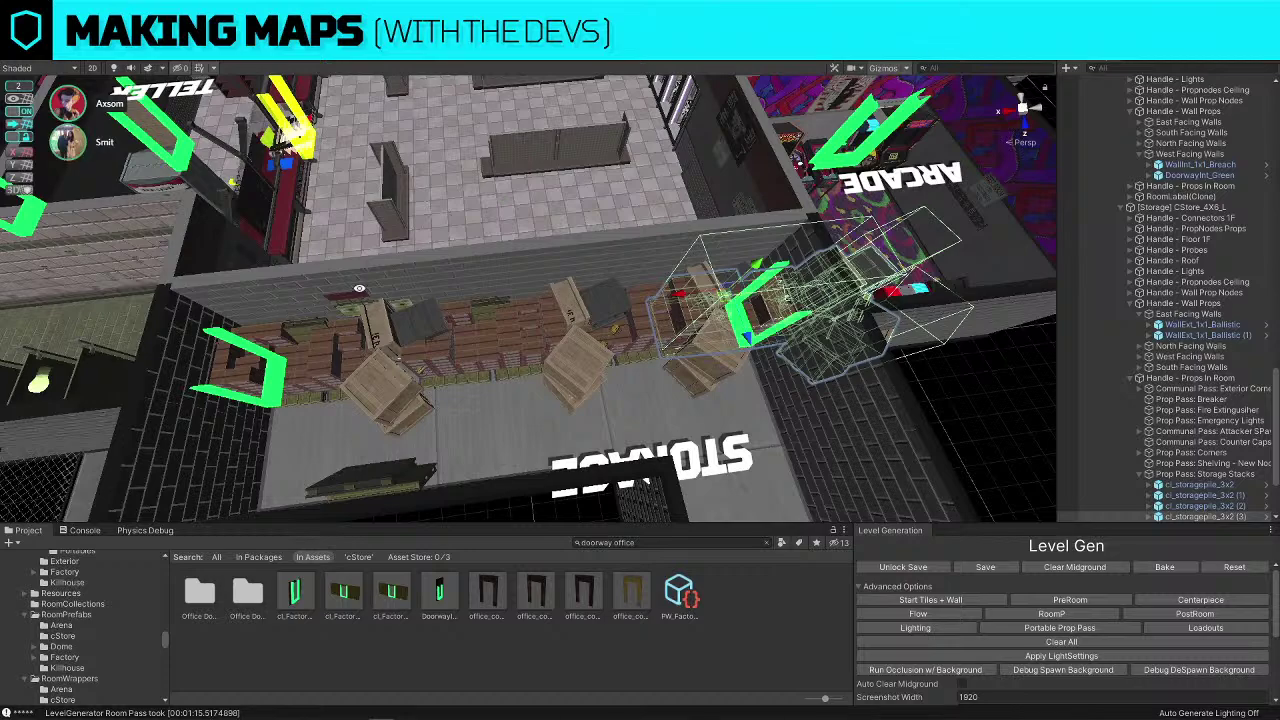
# Delete the duplicated storage piles from the storage room, keeping only the original
pyautogui.press('Delete')
pyautogui.click(492, 350)
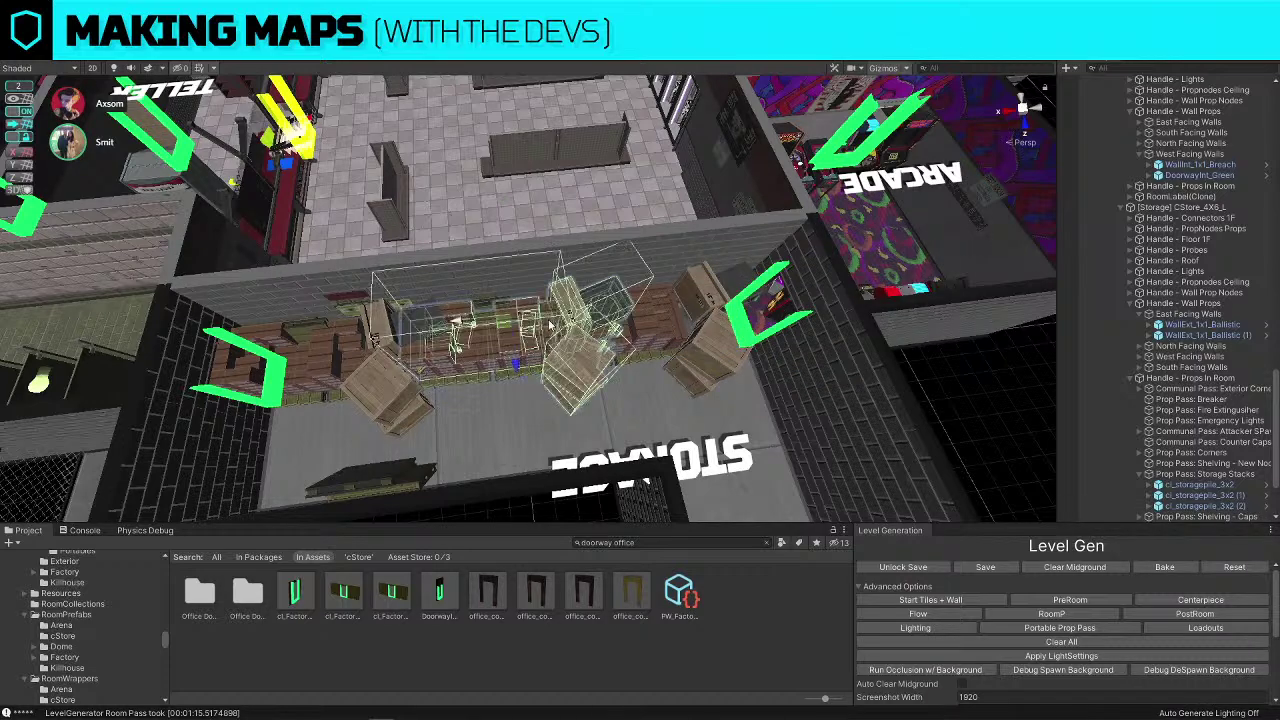
pyautogui.press('Delete')
pyautogui.click(359, 348)
pyautogui.press('Delete')
# Delete the two pallet props along the storage room's storefront-side wall and slide the storage pile toward the wall's middle
pyautogui.click(470, 332)
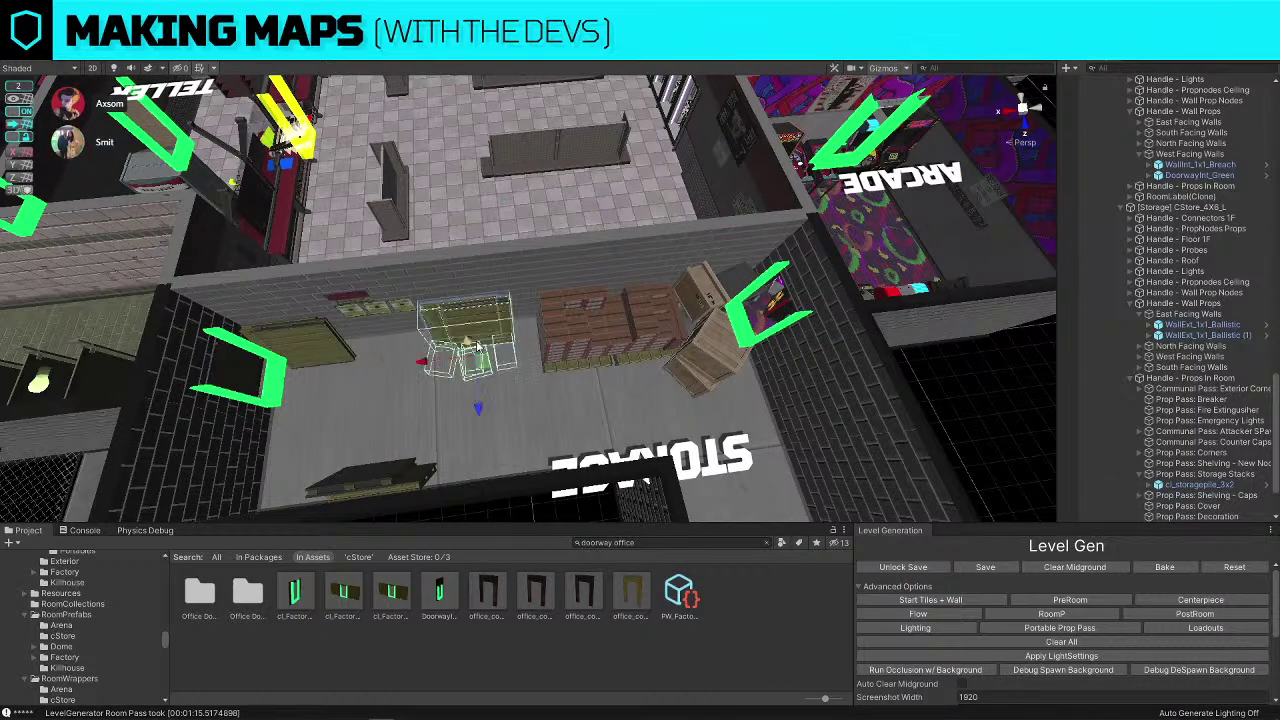
pyautogui.press('Delete')
pyautogui.click(320, 340)
pyautogui.click(614, 340)
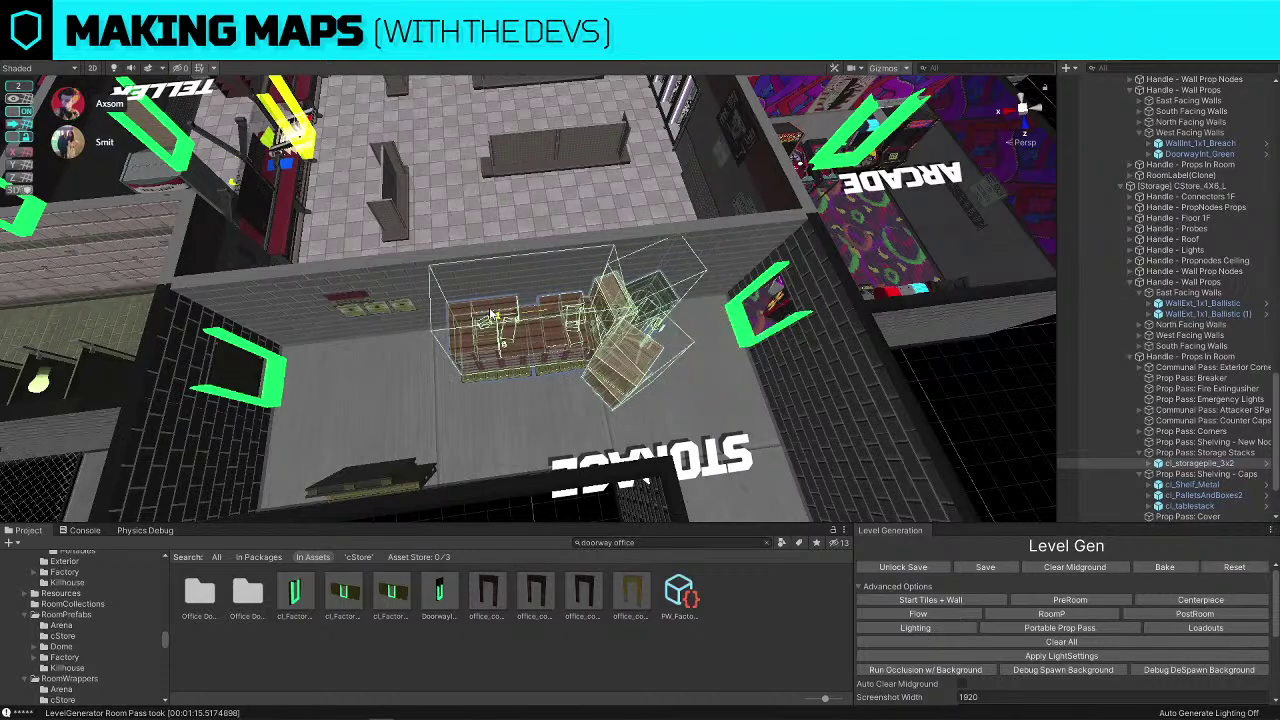
# Move the STORAGE room label toward the middle of the storage room's main area
pyautogui.click(706, 451)
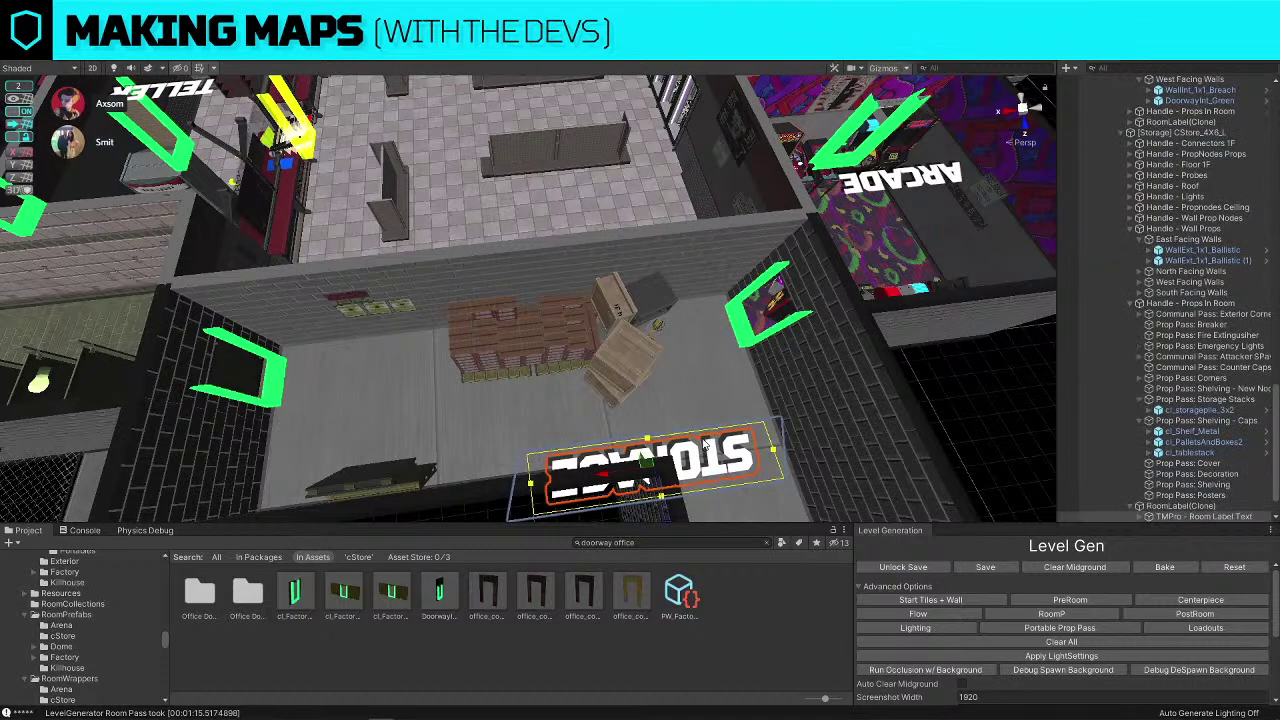
pyautogui.click(1178, 507)
pyautogui.moveTo(400, 320); pyautogui.dragTo(665, 235, button='right')
pyautogui.moveTo(628, 193); pyautogui.dragTo(521, 196, button='right')
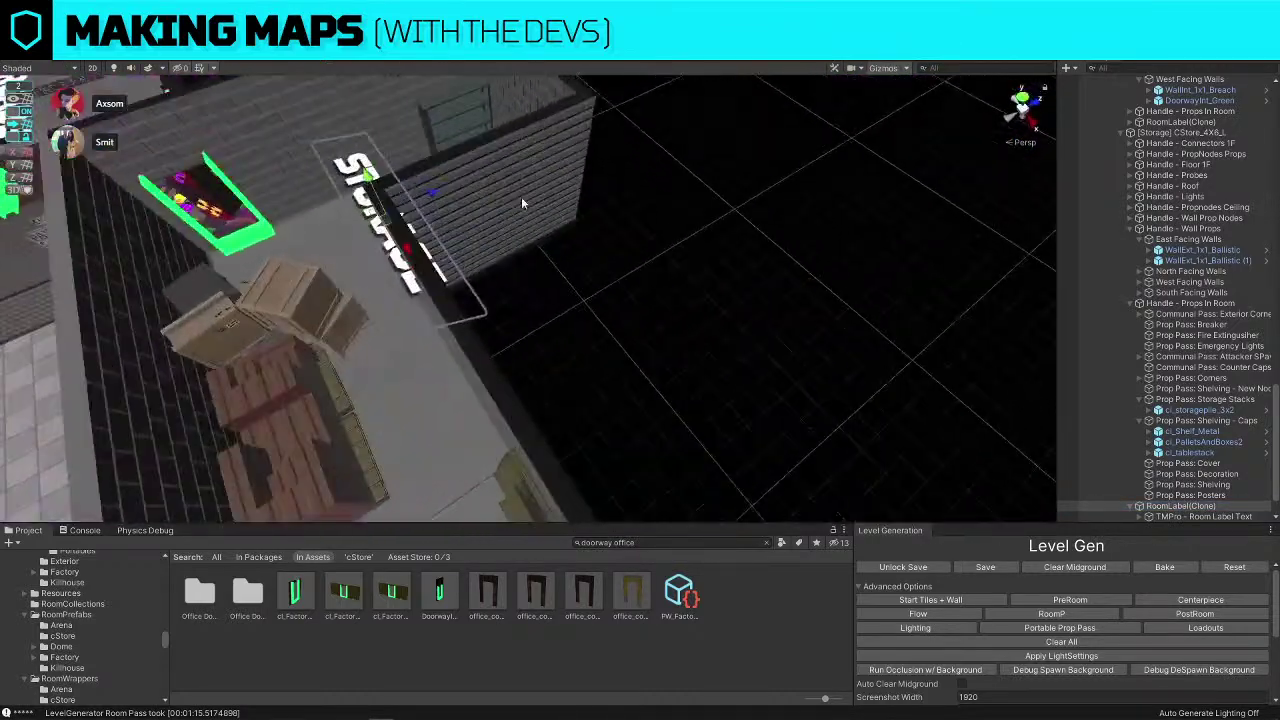
pyautogui.press('f')
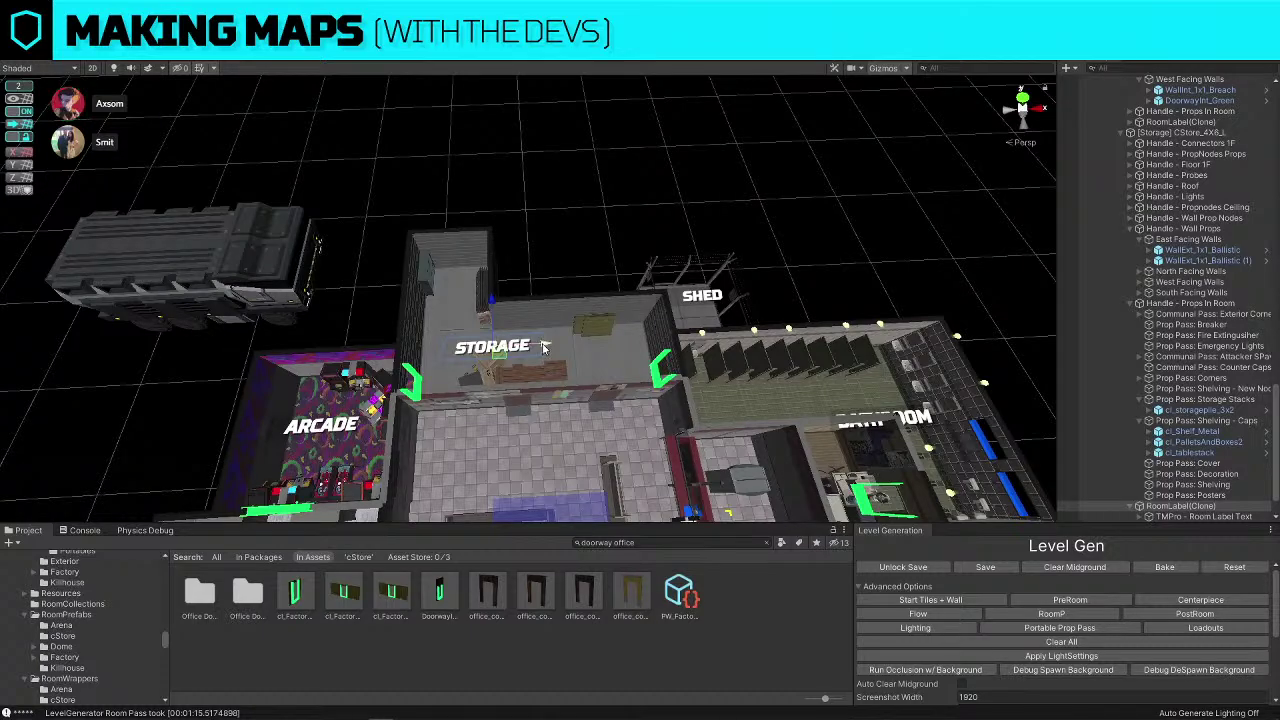
pyautogui.moveTo(543, 344); pyautogui.dragTo(589, 343)
pyautogui.press('w')
pyautogui.moveTo(565, 324); pyautogui.dragTo(556, 387, button='right')
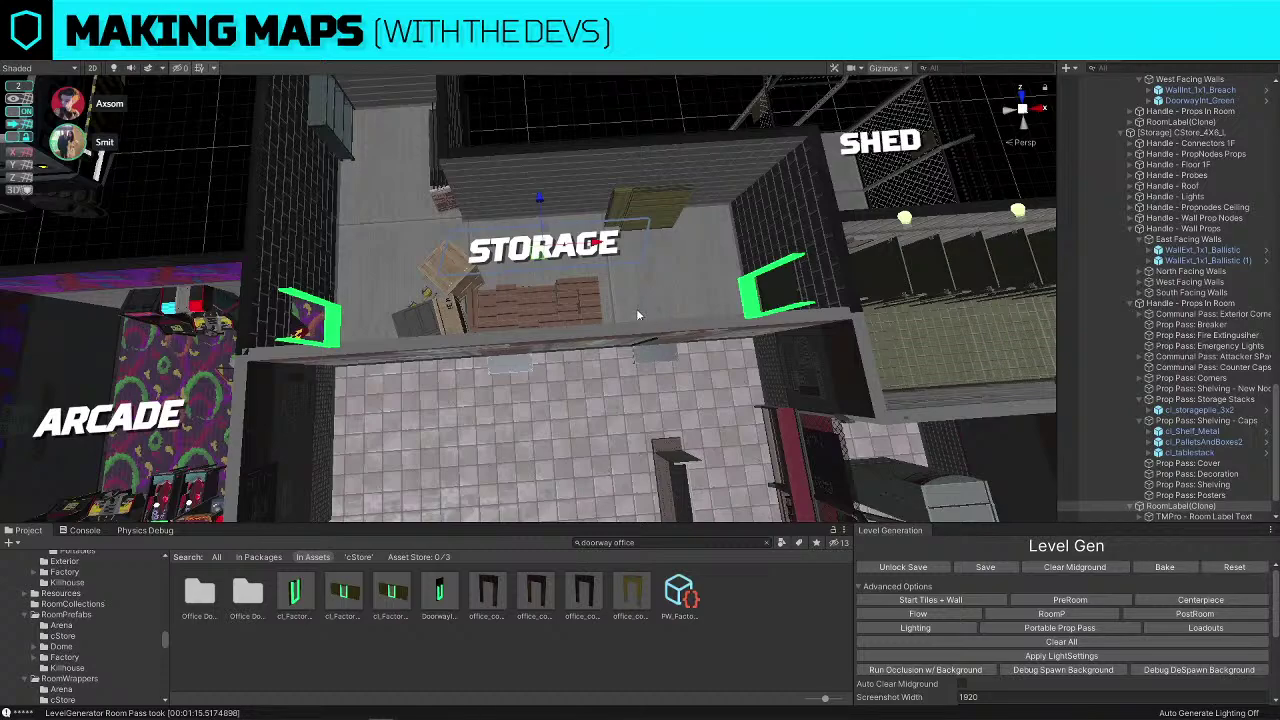
# Delete the cl_PalletsAndBoxes2 prop from the storage room and run the PostRoom generation pass
pyautogui.moveTo(644, 281); pyautogui.dragTo(650, 264, button='right')
pyautogui.click(655, 237)
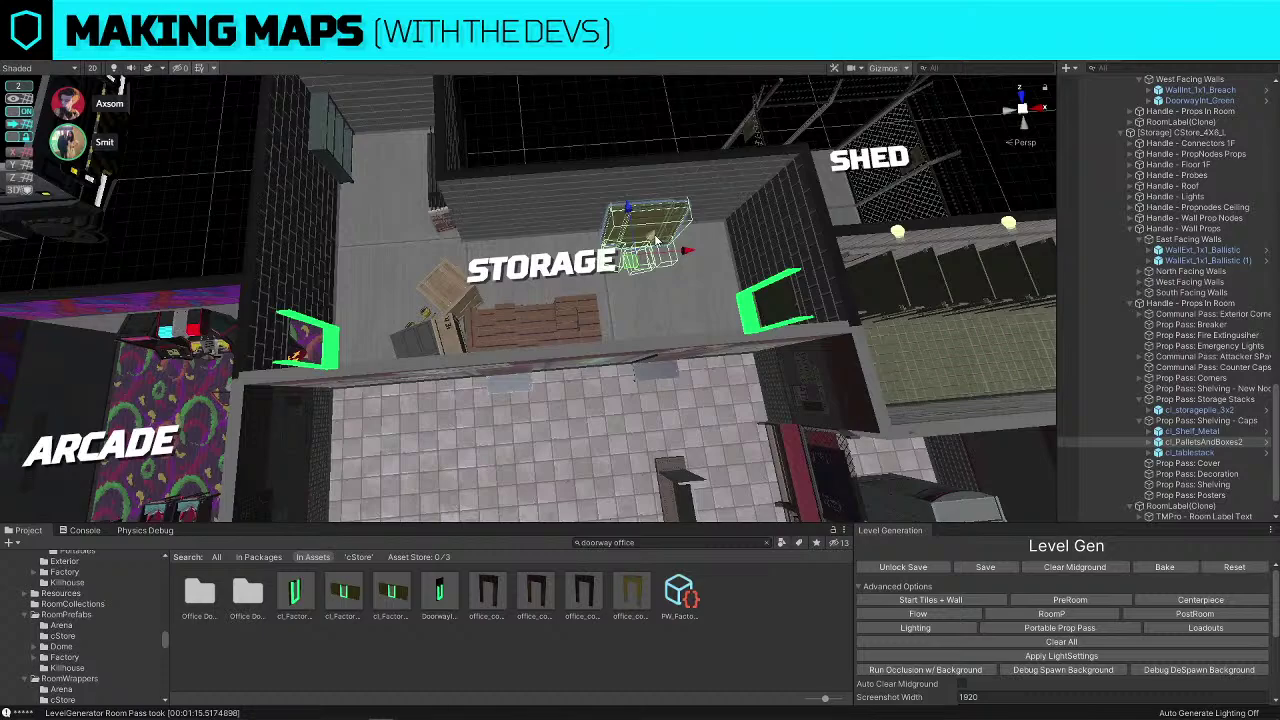
pyautogui.press('Delete')
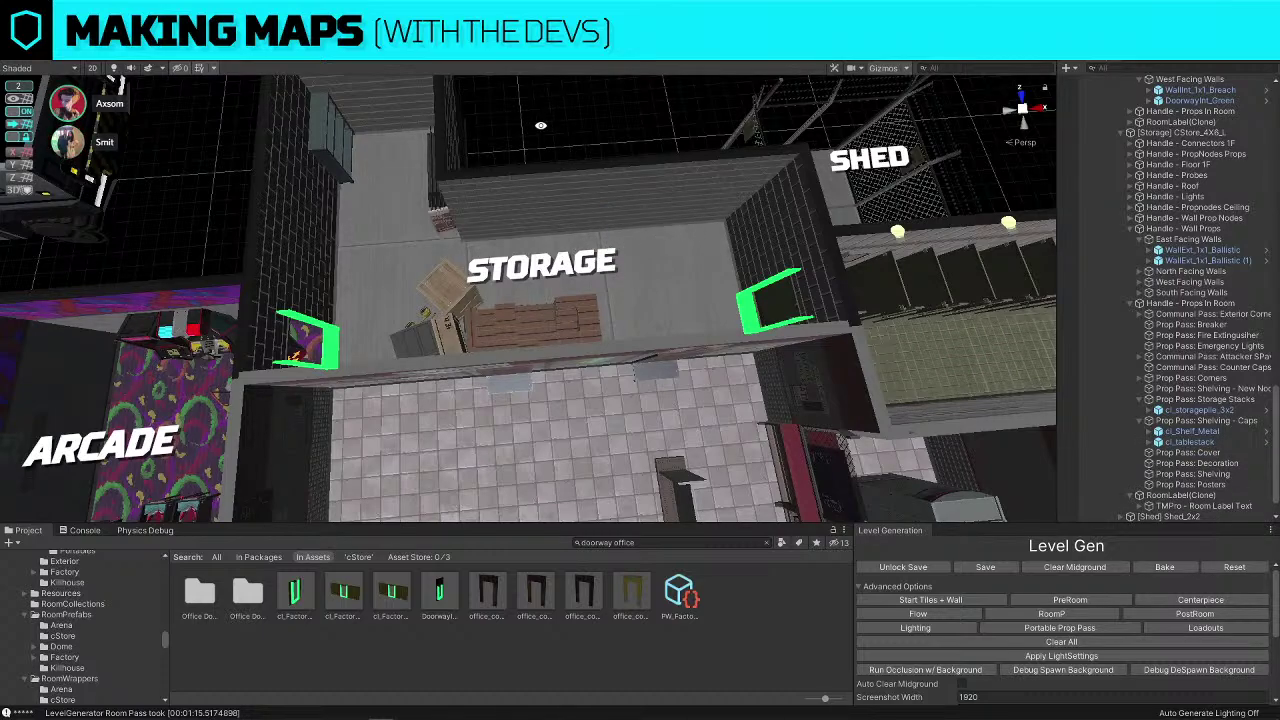
pyautogui.keyDown('alt'); pyautogui.moveTo(613, 124); pyautogui.dragTo(762, 329); pyautogui.keyUp('alt')
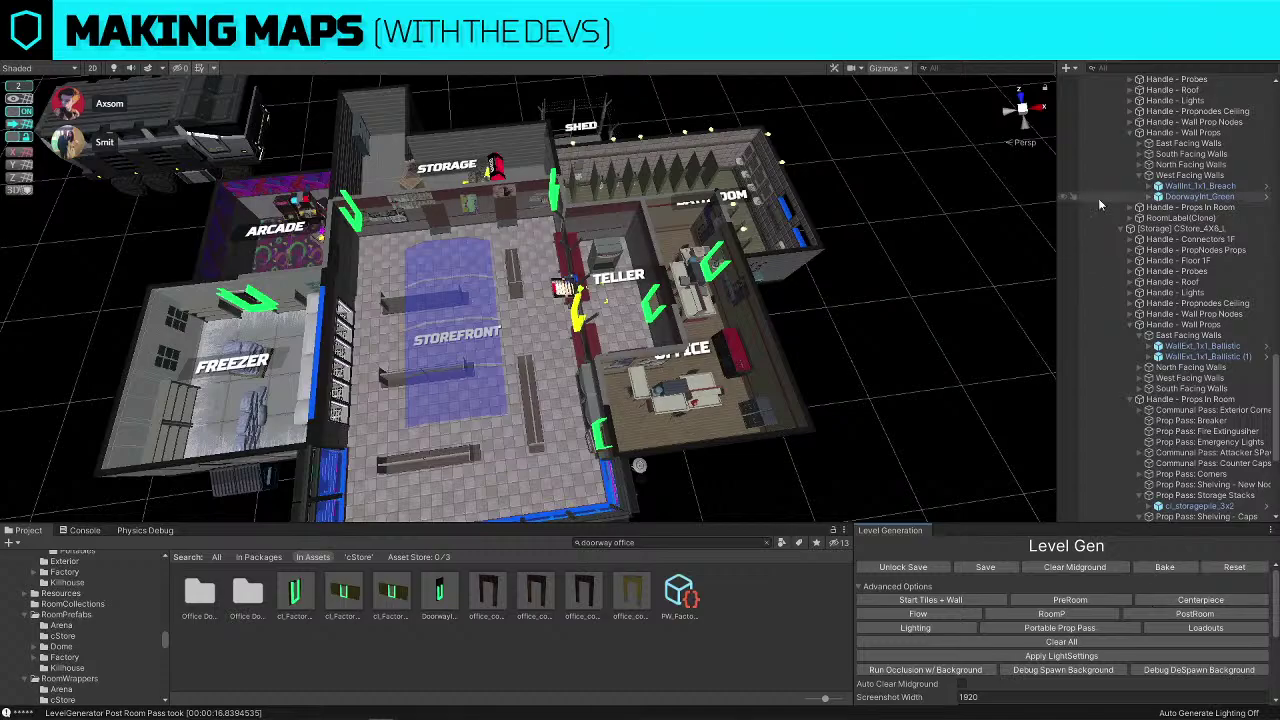
# Move the bomb objective from the middle of storage into the room's narrow alcove
pyautogui.moveTo(597, 243); pyautogui.dragTo(568, 167, button='right')
pyautogui.press('w')
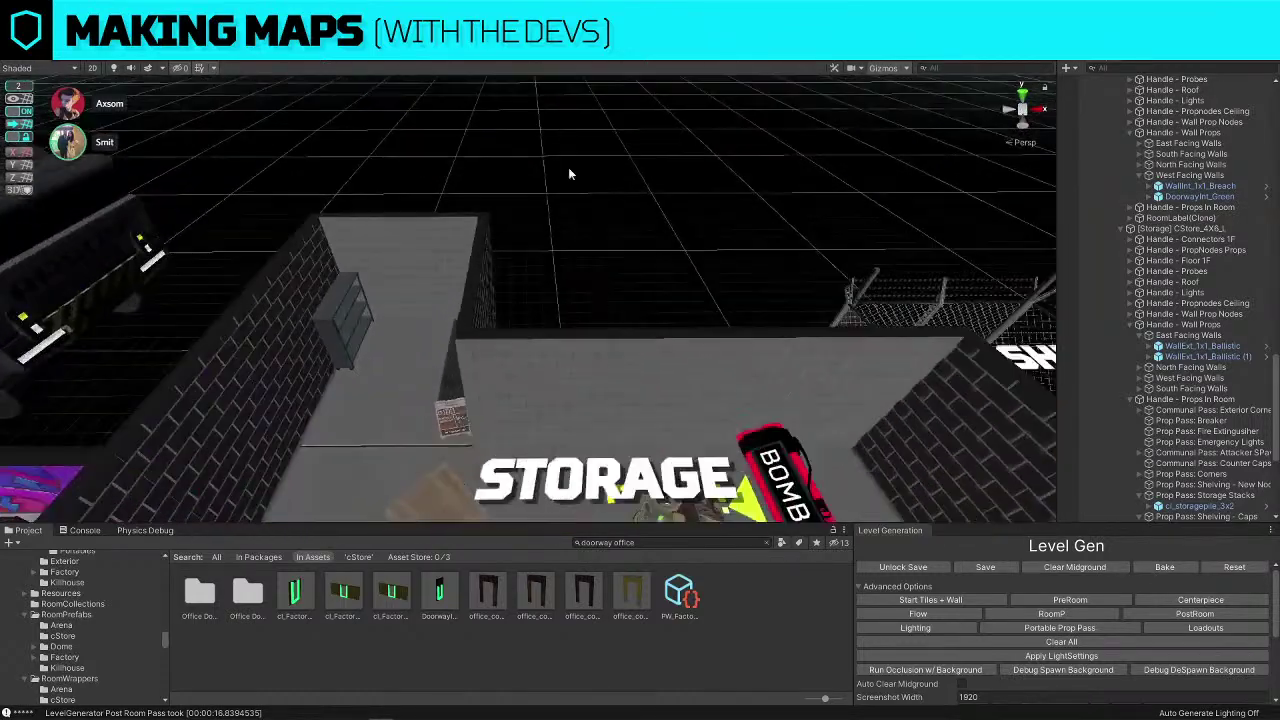
pyautogui.click(716, 517)
pyautogui.press('w')
pyautogui.moveTo(620, 300); pyautogui.dragTo(644, 362, button='right')
pyautogui.press('s')
pyautogui.moveTo(648, 362); pyautogui.dragTo(543, 262)
# Move the table stack out of the alcove, rotate it a quarter turn and set it against the storage room's back wall
pyautogui.click(540, 252)
pyautogui.press('w')
pyautogui.moveTo(540, 252); pyautogui.dragTo(544, 251, button='right')
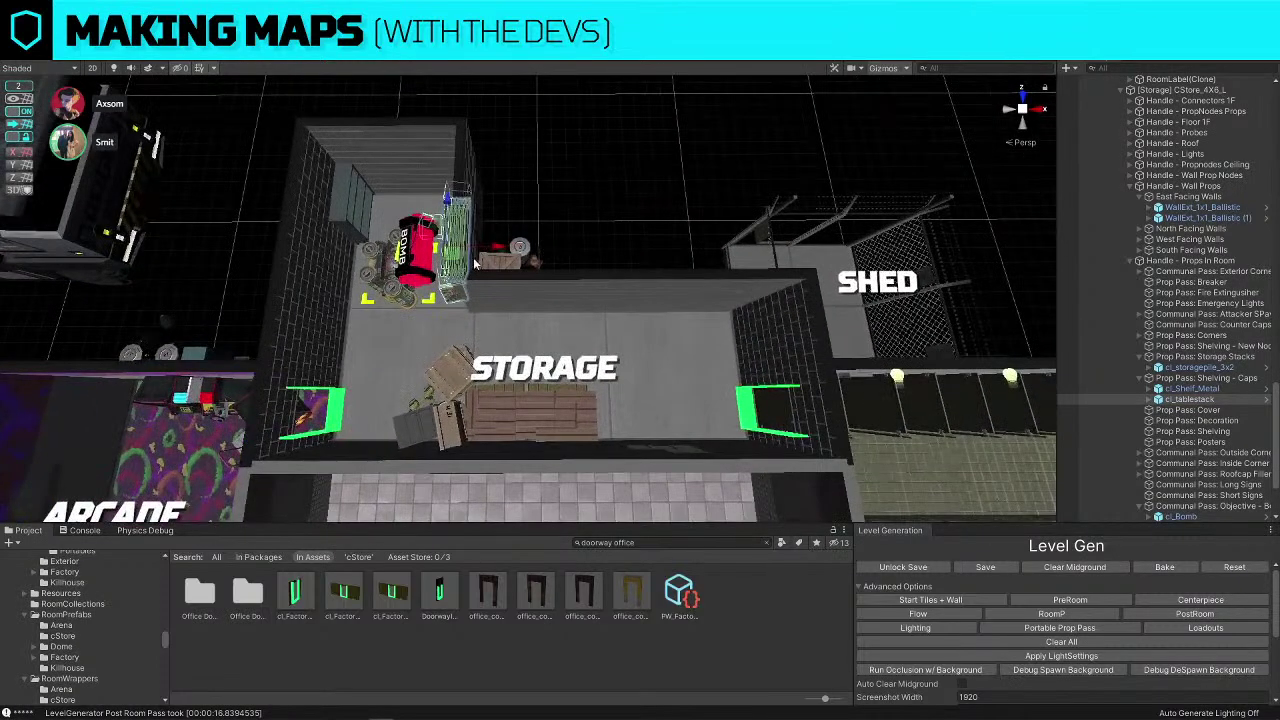
pyautogui.moveTo(456, 263); pyautogui.dragTo(671, 368)
pyautogui.press('w')
pyautogui.moveTo(671, 367); pyautogui.dragTo(662, 402, button='right')
pyautogui.press('e')
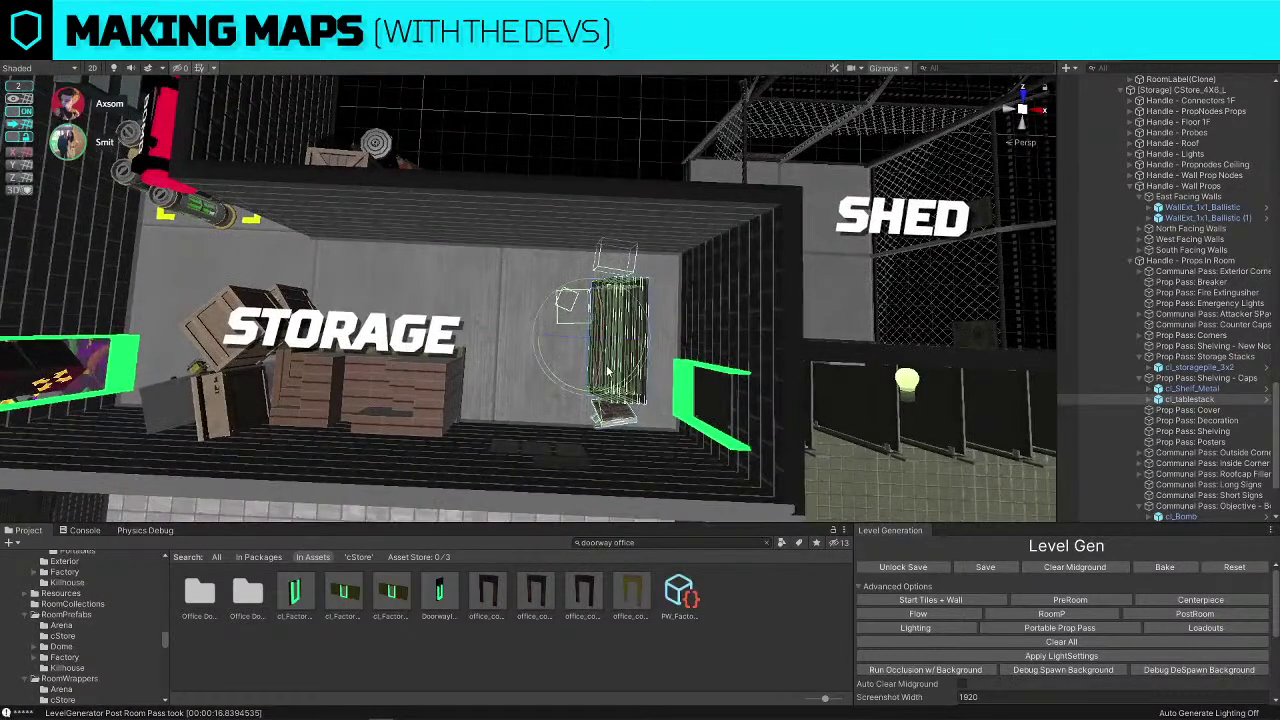
pyautogui.moveTo(621, 383); pyautogui.dragTo(775, 312)
pyautogui.press('w')
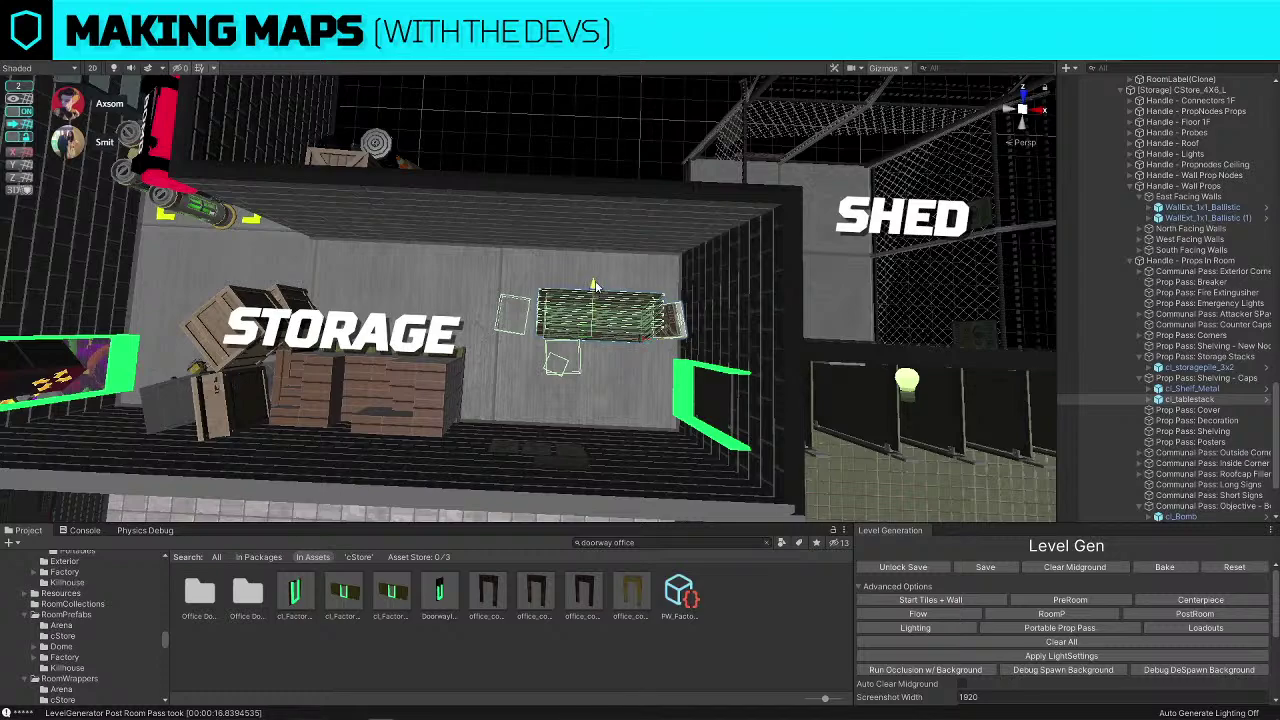
pyautogui.moveTo(595, 280); pyautogui.dragTo(588, 242)
# Rotate the metal shelf off the alcove's side wall and place it against the alcove's end wall
pyautogui.moveTo(573, 151); pyautogui.dragTo(640, 220, button='right')
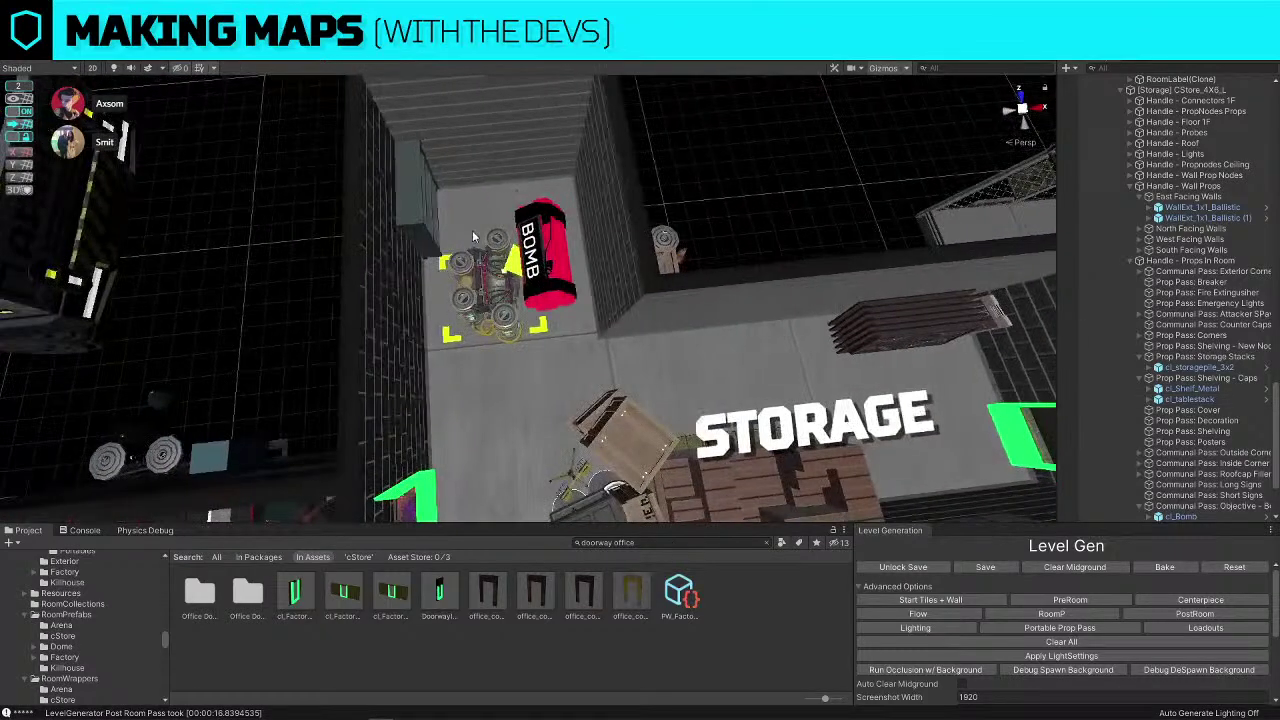
pyautogui.click(520, 265)
pyautogui.moveTo(729, 240); pyautogui.dragTo(470, 184, button='right')
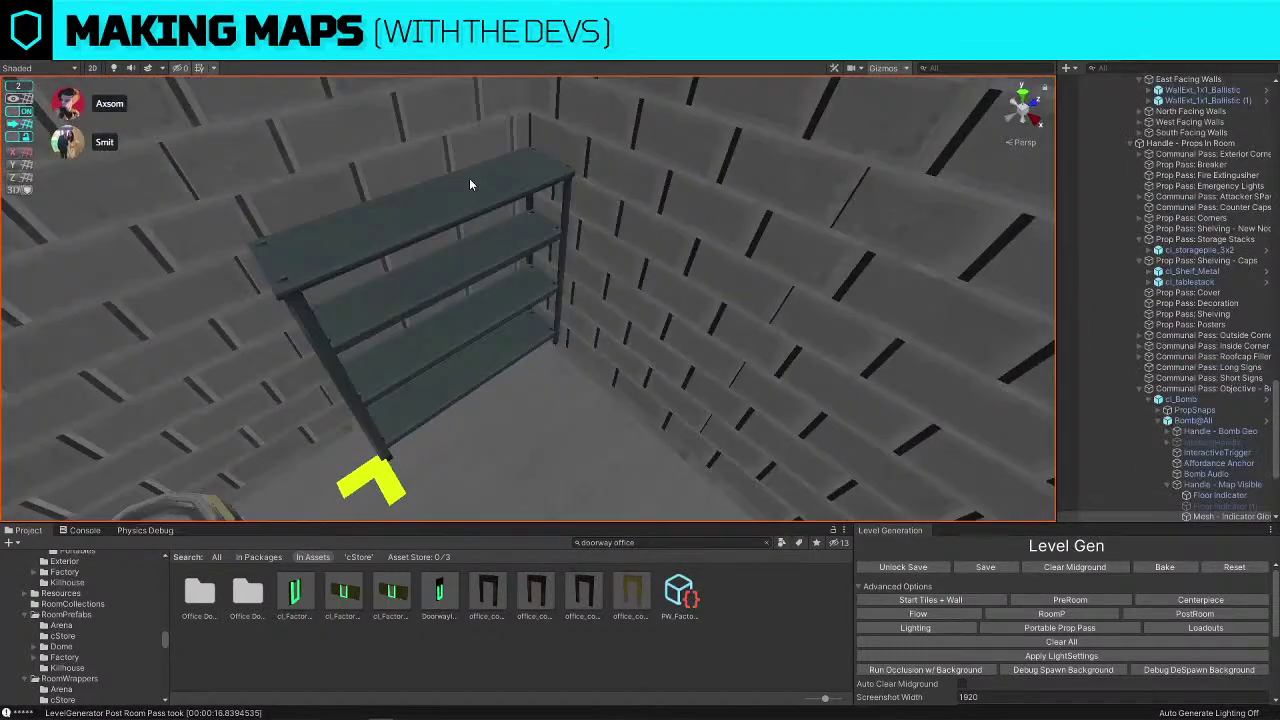
pyautogui.click(455, 265)
pyautogui.click(464, 268)
pyautogui.moveTo(600, 251); pyautogui.dragTo(770, 254, button='right')
pyautogui.click(646, 373)
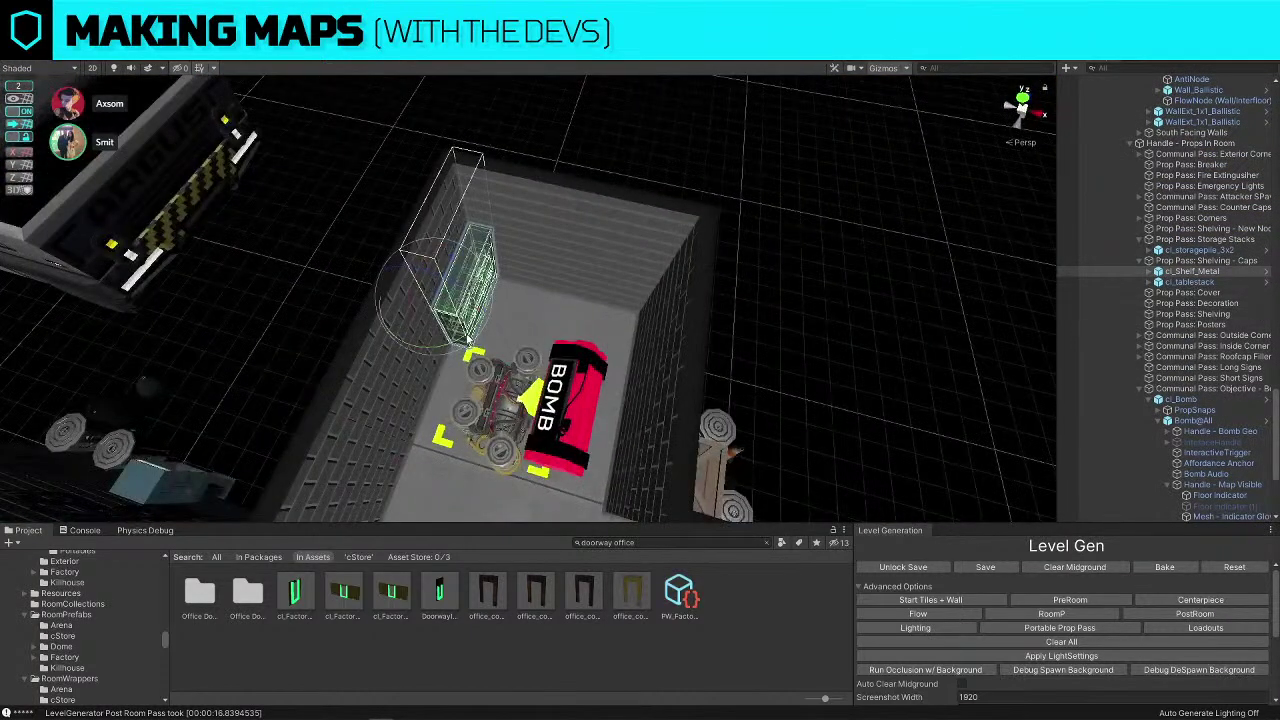
pyautogui.moveTo(430, 330); pyautogui.dragTo(281, 364)
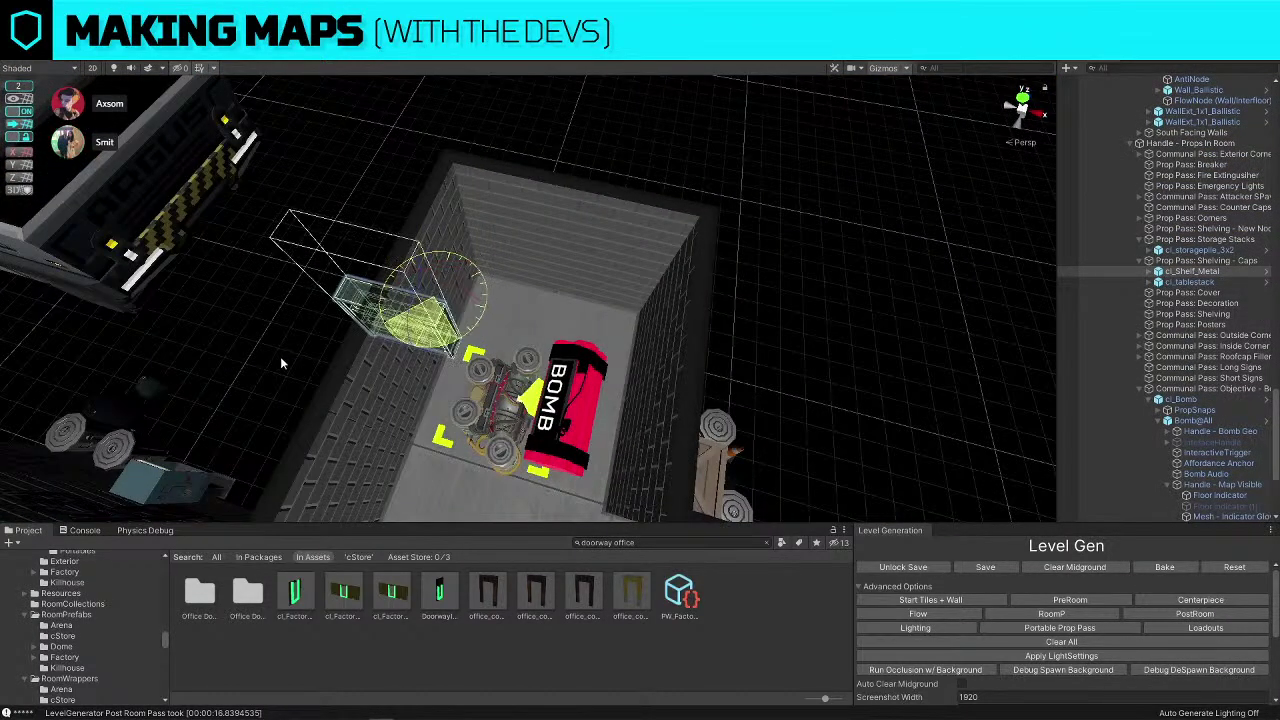
pyautogui.press('w')
pyautogui.moveTo(440, 303); pyautogui.dragTo(597, 264)
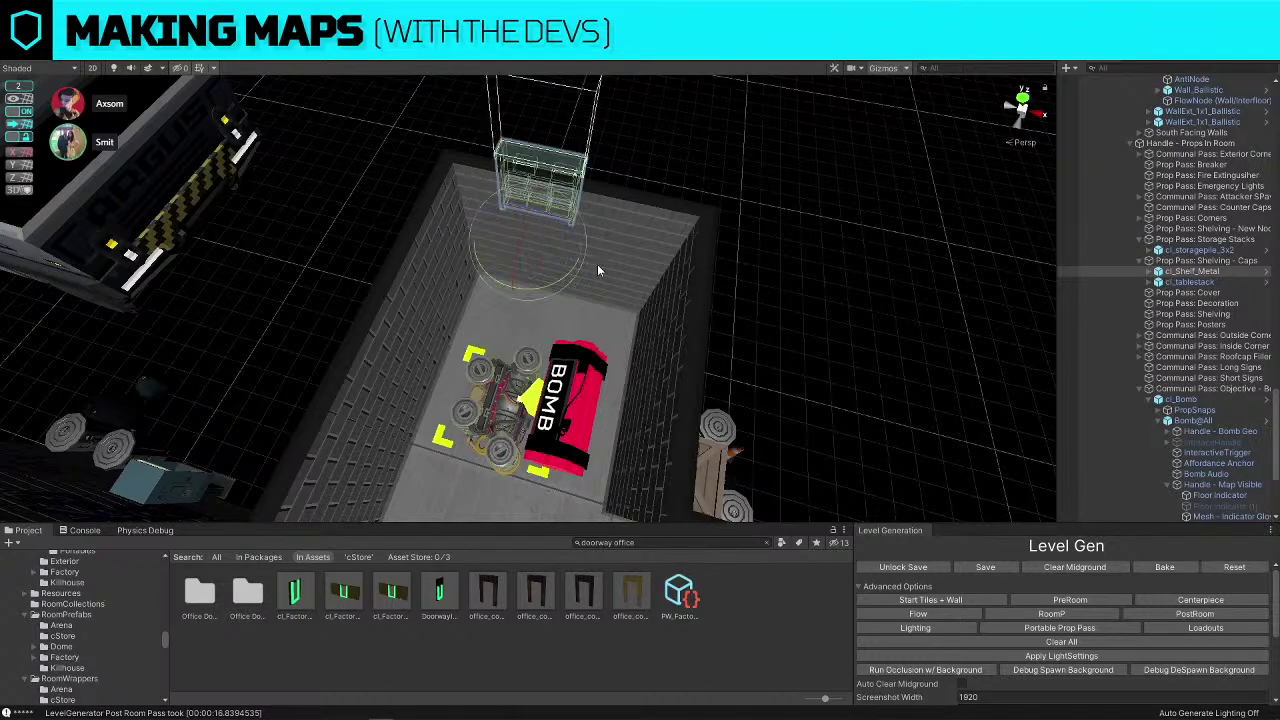
pyautogui.press('w')
pyautogui.moveTo(537, 213); pyautogui.dragTo(511, 302)
# Duplicate the metal shelf and fit the copy beside the original along the alcove's end wall
pyautogui.keyDown('alt'); pyautogui.moveTo(511, 302); pyautogui.dragTo(572, 273); pyautogui.keyUp('alt')
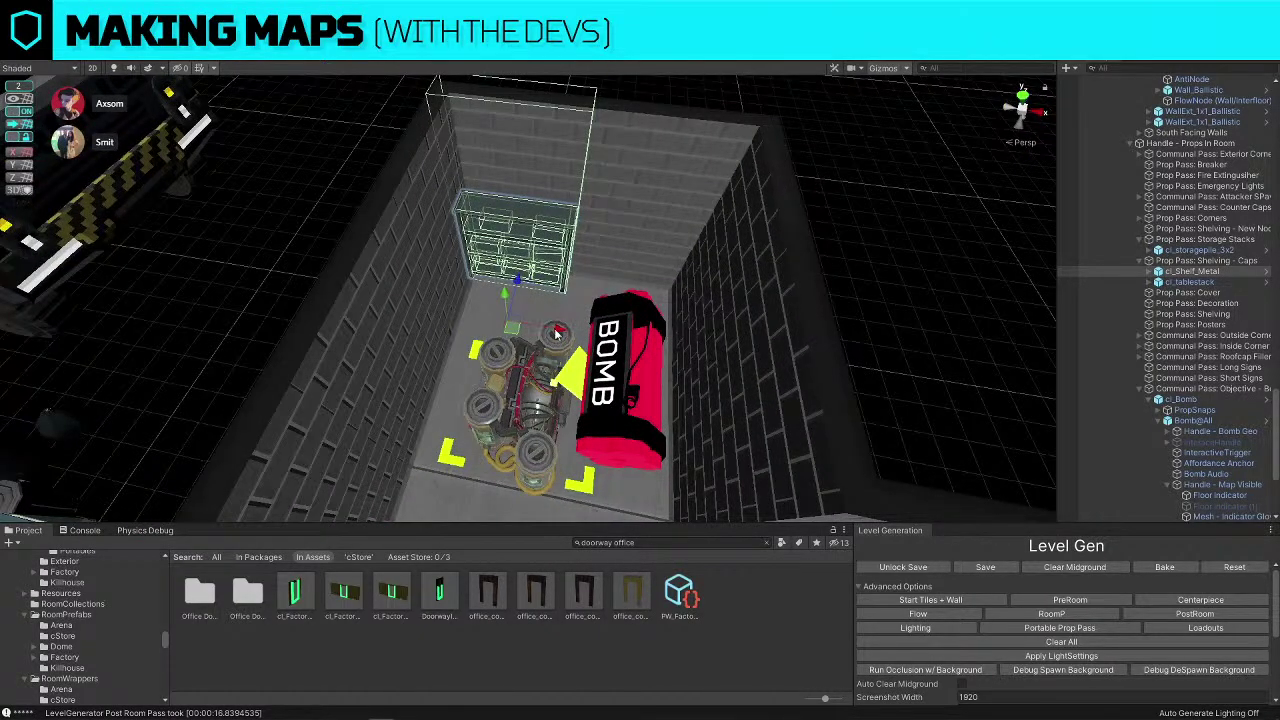
pyautogui.hotkey('ctrl', 'd')
pyautogui.moveTo(557, 334); pyautogui.dragTo(706, 354)
pyautogui.moveTo(679, 336); pyautogui.dragTo(187, 155, button='right')
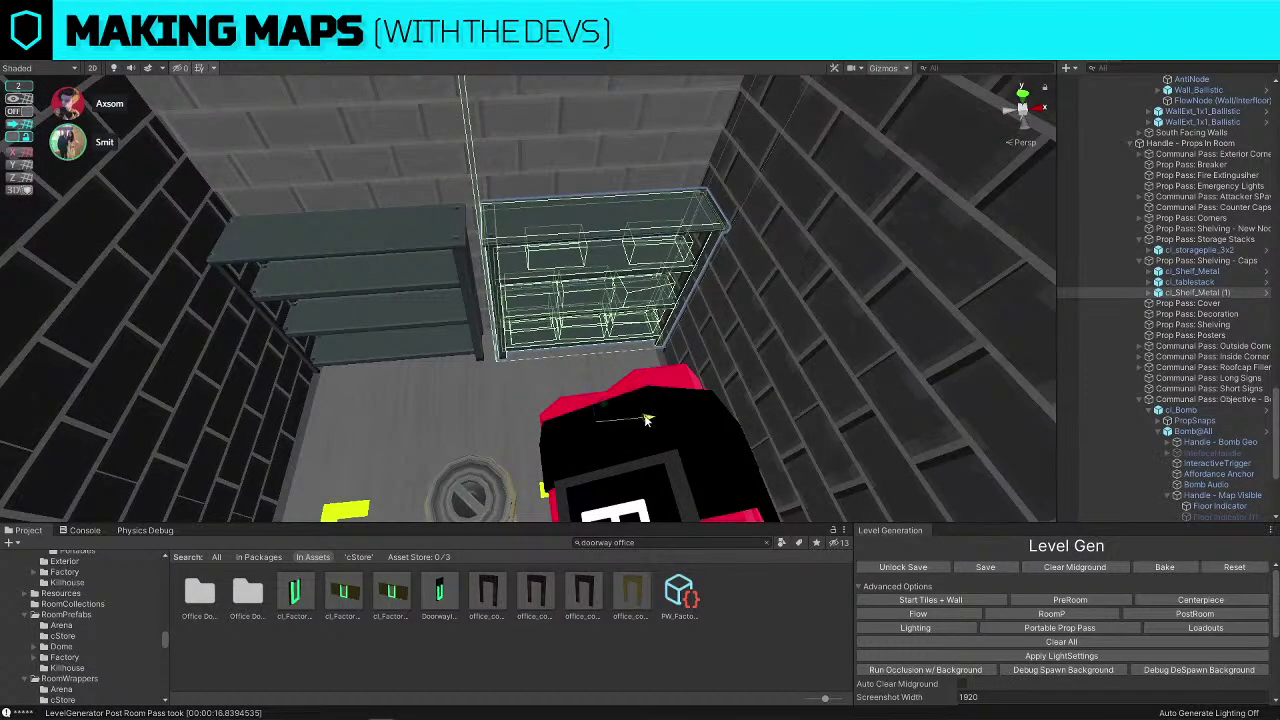
pyautogui.moveTo(645, 416); pyautogui.dragTo(640, 417)
pyautogui.scroll(-5, 506, 290)
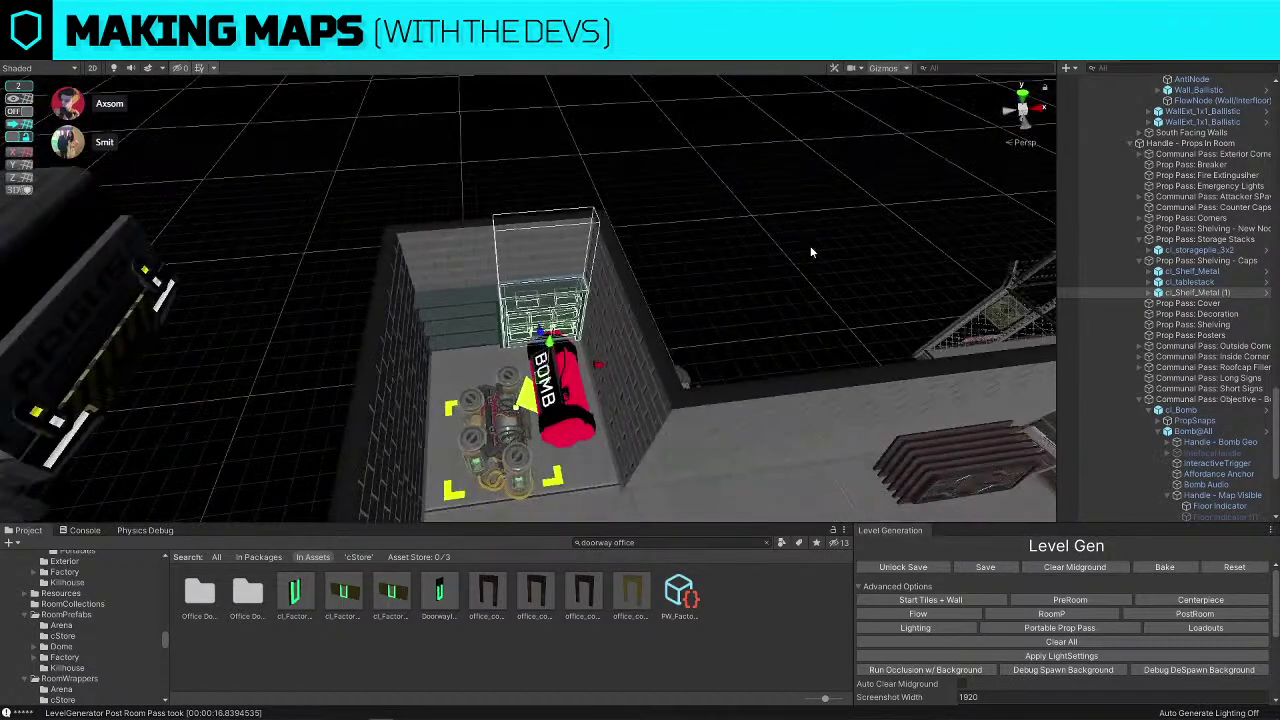
pyautogui.click(811, 252)
# Rotate the bomb objective a quarter turn so its bag side faces the alcove's opening
pyautogui.moveTo(811, 252); pyautogui.dragTo(815, 282, button='right')
pyautogui.moveTo(523, 295); pyautogui.dragTo(377, 245, button='right')
pyautogui.click(407, 232)
pyautogui.press('f')
pyautogui.moveTo(500, 195); pyautogui.dragTo(559, 340, button='right')
pyautogui.moveTo(578, 342); pyautogui.dragTo(446, 367)
pyautogui.hotkey('ctrl', 'z')
pyautogui.moveTo(562, 345); pyautogui.dragTo(390, 343)
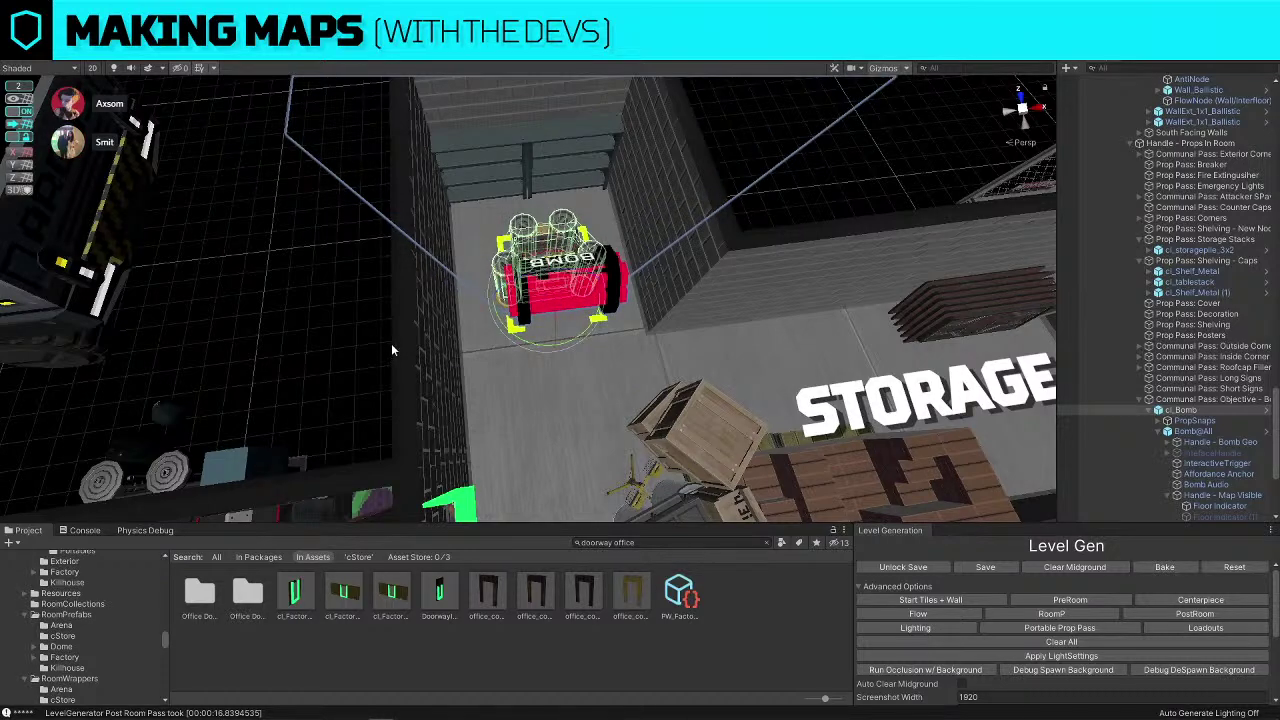
# Move the bomb objective away from the shelves toward the alcove's side wall and fine-tune its sideways position
pyautogui.press('w')
pyautogui.moveTo(546, 290); pyautogui.dragTo(495, 343)
pyautogui.press('w')
pyautogui.moveTo(495, 345); pyautogui.dragTo(493, 318, button='right')
pyautogui.press('w')
pyautogui.press('d')
pyautogui.moveTo(552, 312); pyautogui.dragTo(574, 312)
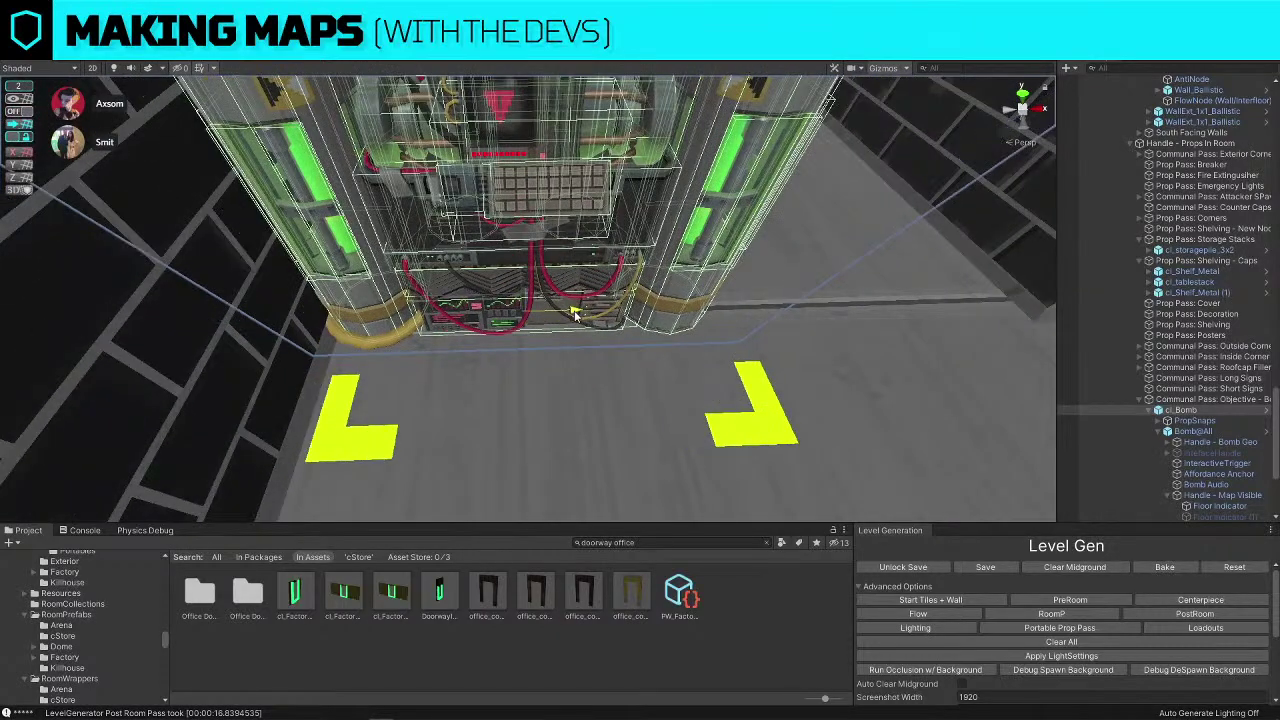
pyautogui.press('s')
pyautogui.moveTo(574, 312); pyautogui.dragTo(618, 253, button='right')
pyautogui.press('f')
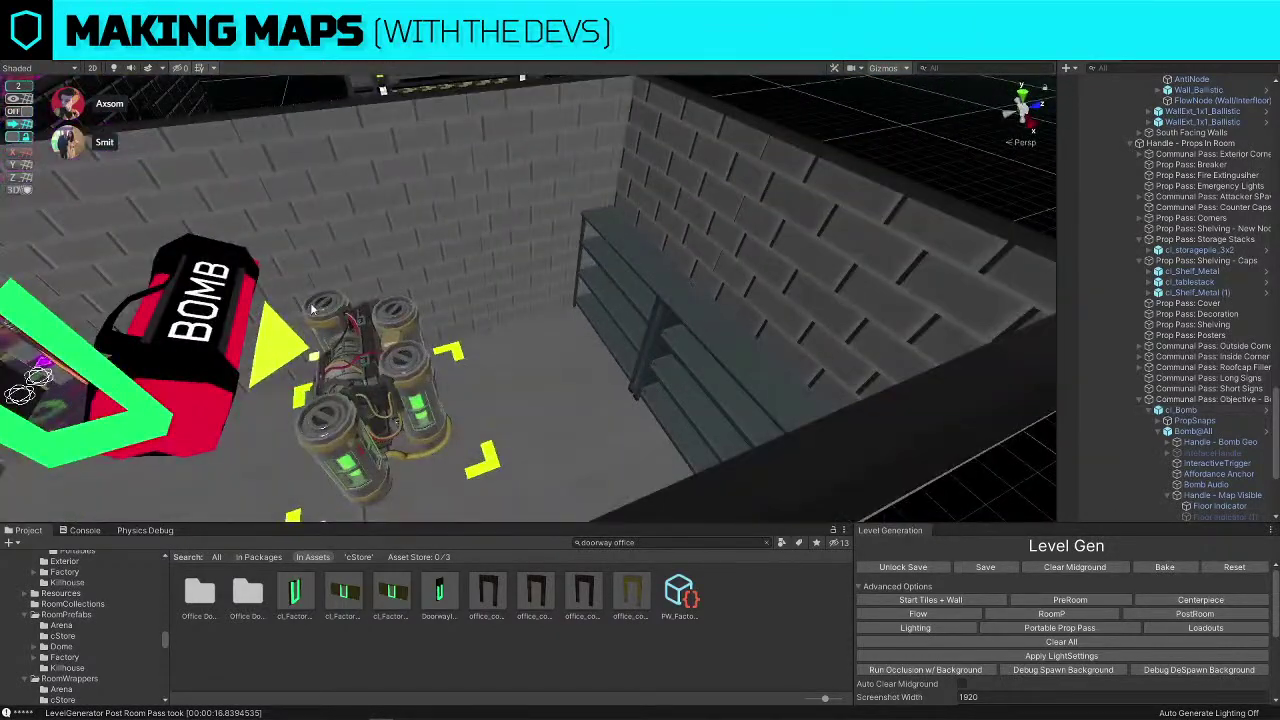
# Delete the shed that sits outside between the storage room and the bathroom
pyautogui.moveTo(508, 266); pyautogui.dragTo(654, 430, button='right')
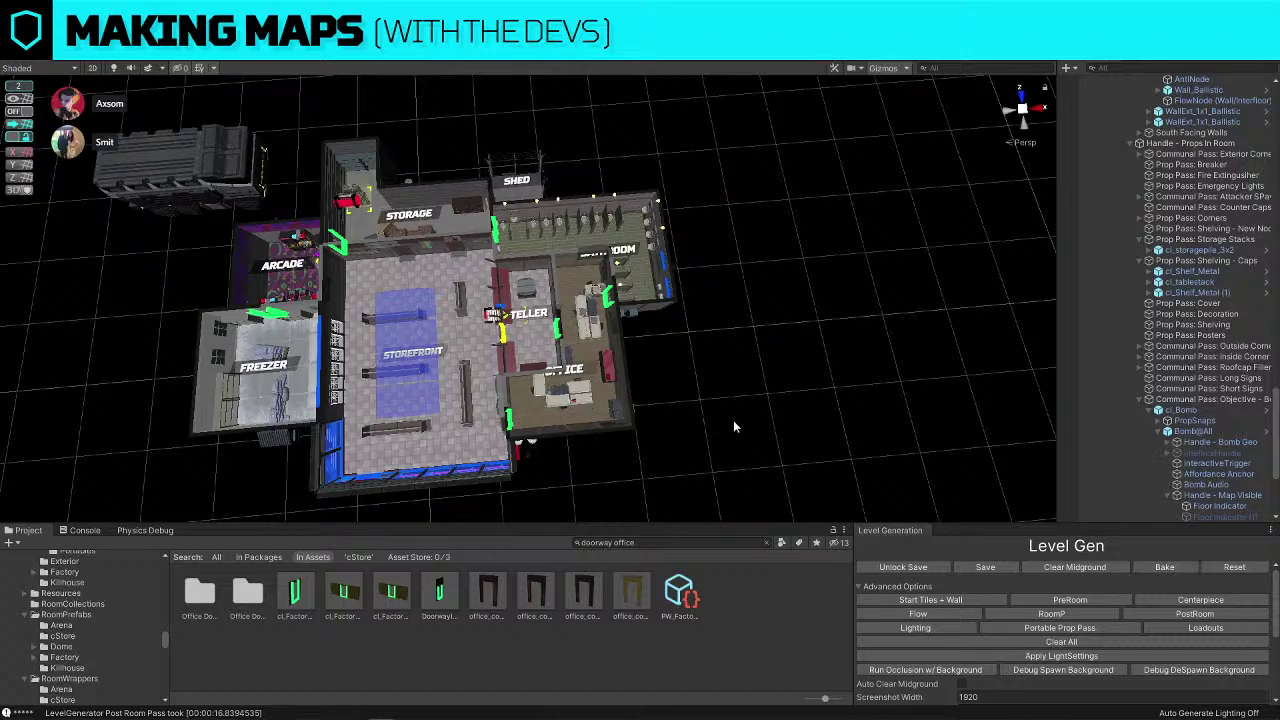
pyautogui.moveTo(733, 420); pyautogui.dragTo(494, 340, button='right')
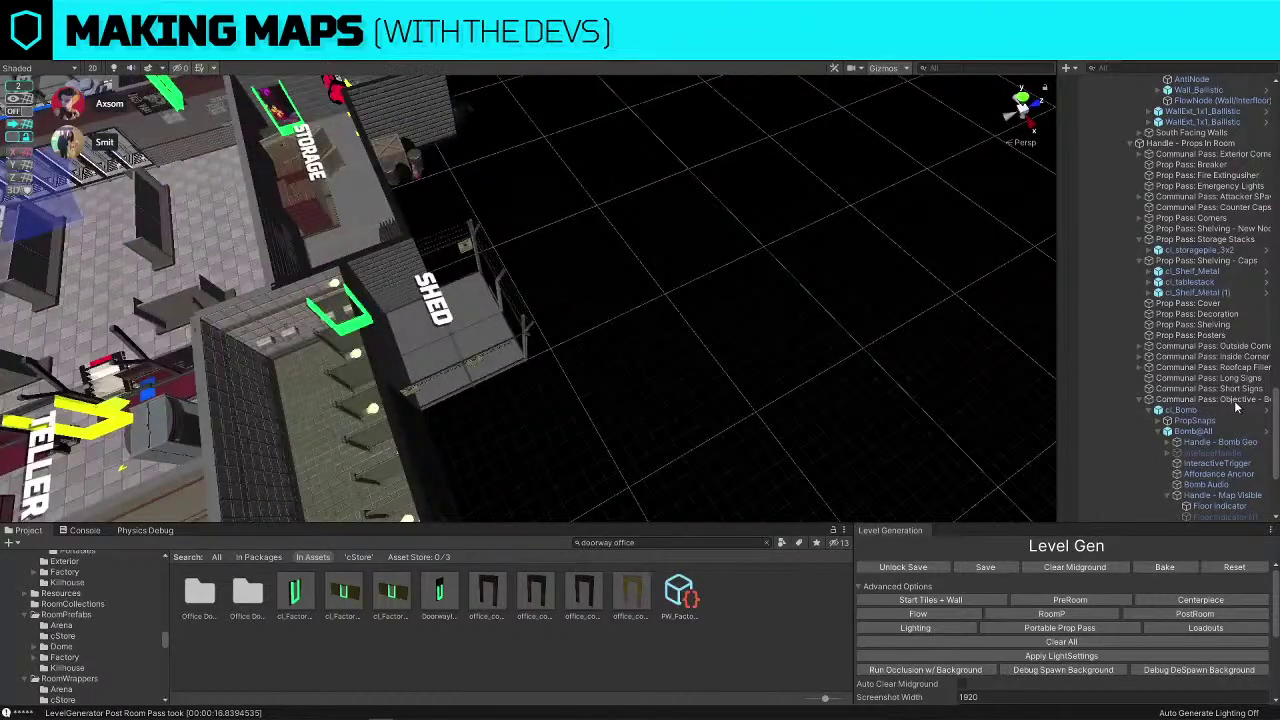
pyautogui.scroll(-4, 1236, 407)
pyautogui.click(1212, 495)
pyautogui.press('Delete')
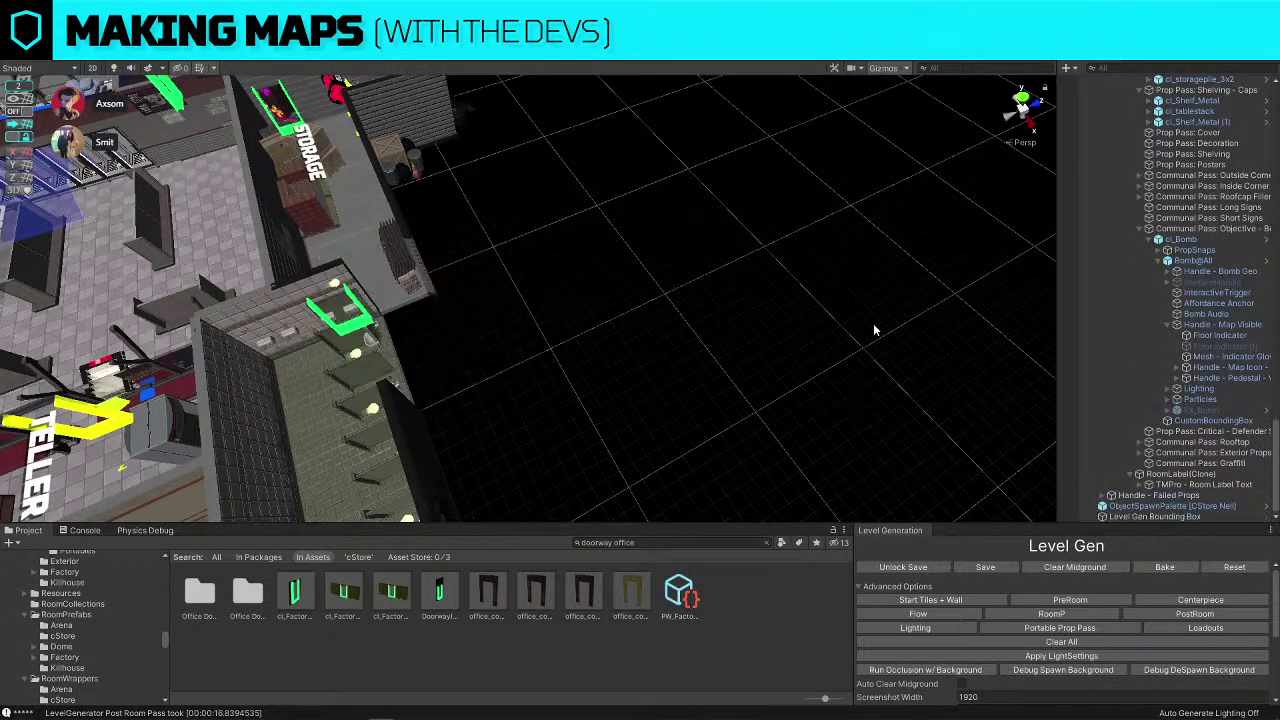
# Duplicate two panels of the bathroom's exterior wall and shift the copies along it to close the opening beside storage
pyautogui.moveTo(874, 325); pyautogui.dragTo(415, 342, button='right')
pyautogui.click(320, 327)
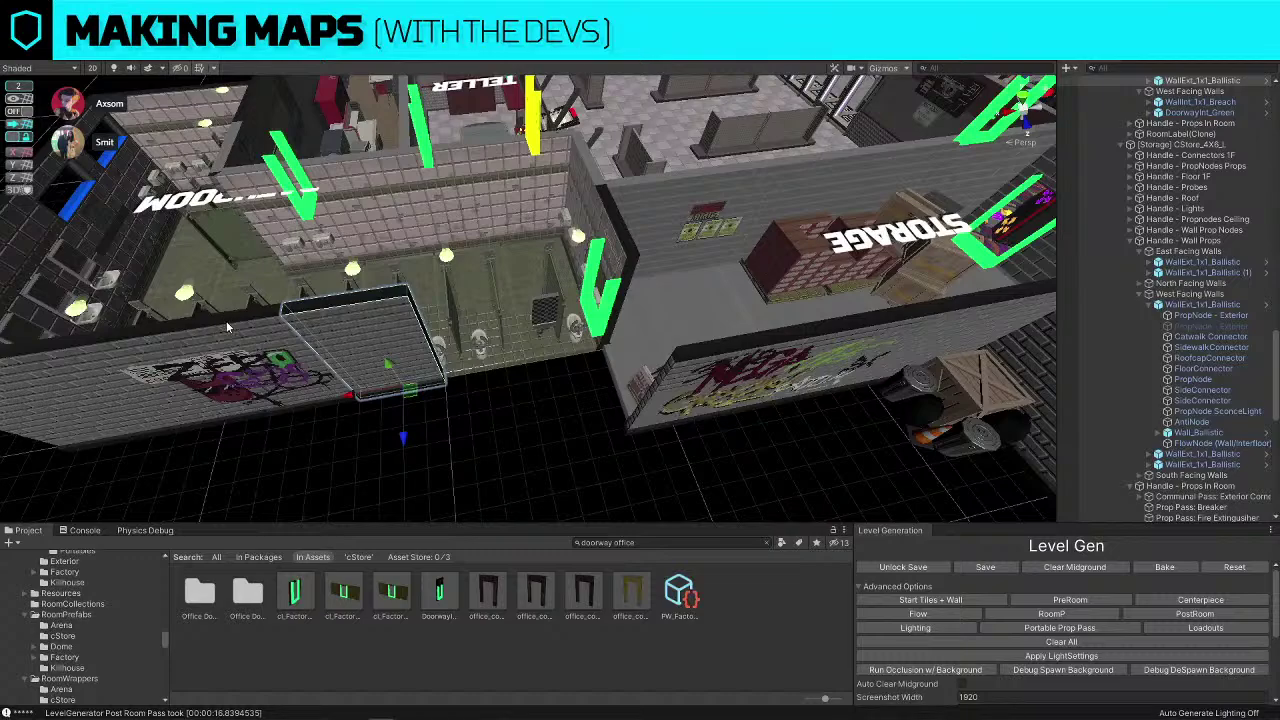
pyautogui.keyDown('shift'); pyautogui.click(252, 327); pyautogui.keyUp('shift')
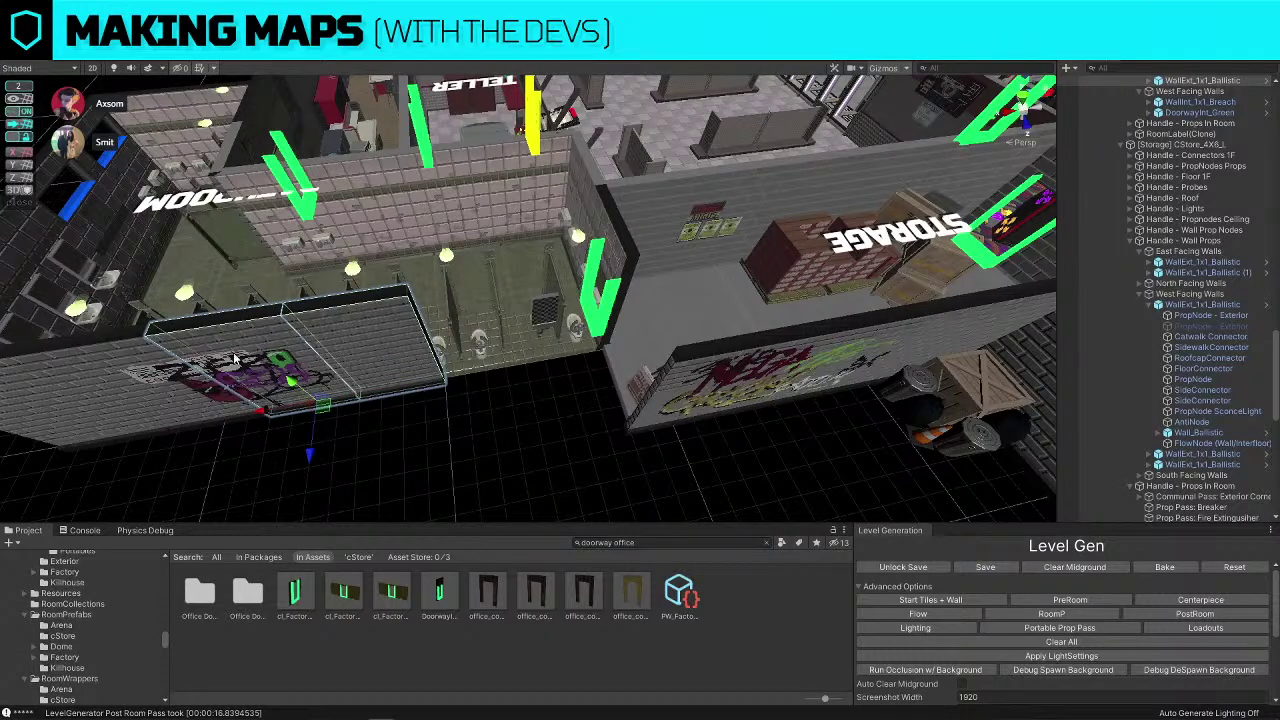
pyautogui.keyDown('shift'); pyautogui.click(259, 413); pyautogui.keyUp('shift')
pyautogui.moveTo(259, 413); pyautogui.dragTo(456, 410)
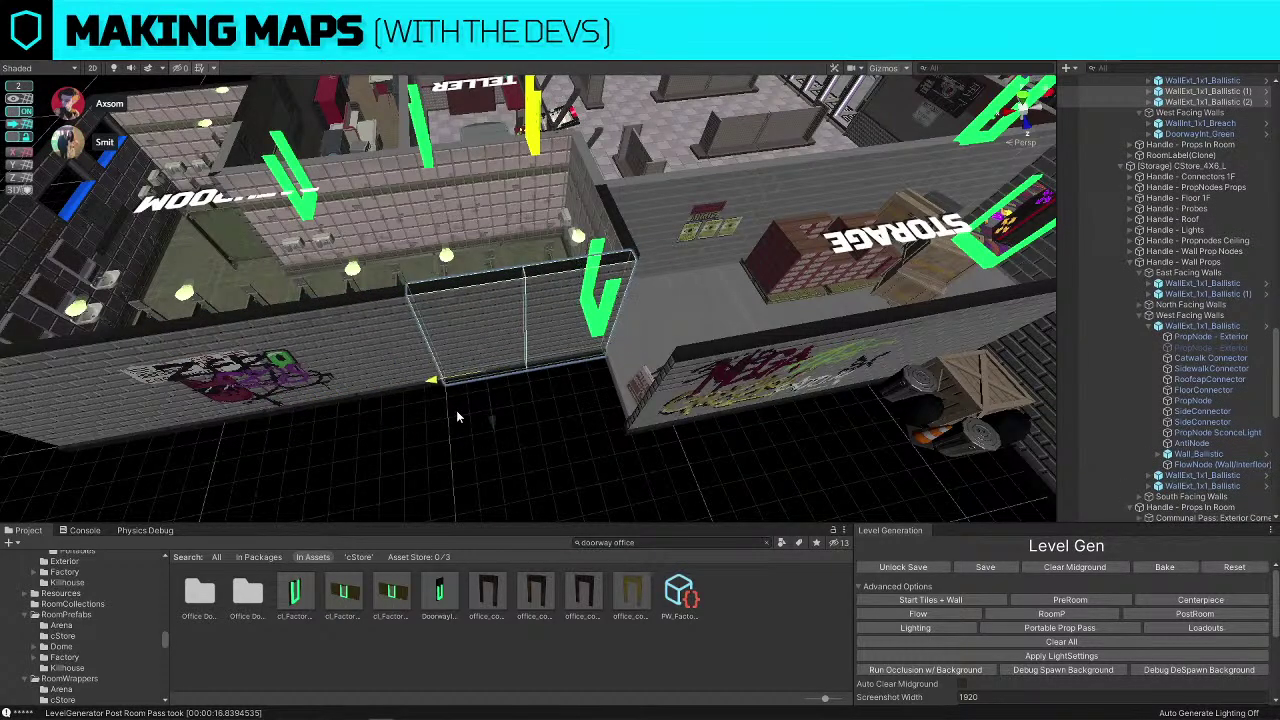
pyautogui.click(440, 456)
# Duplicate a storage exterior wall panel and rotate the copy a quarter turn to close the room's open end beside the bathroom
pyautogui.moveTo(396, 460); pyautogui.dragTo(547, 362, button='right')
pyautogui.click(547, 362)
pyautogui.press('f')
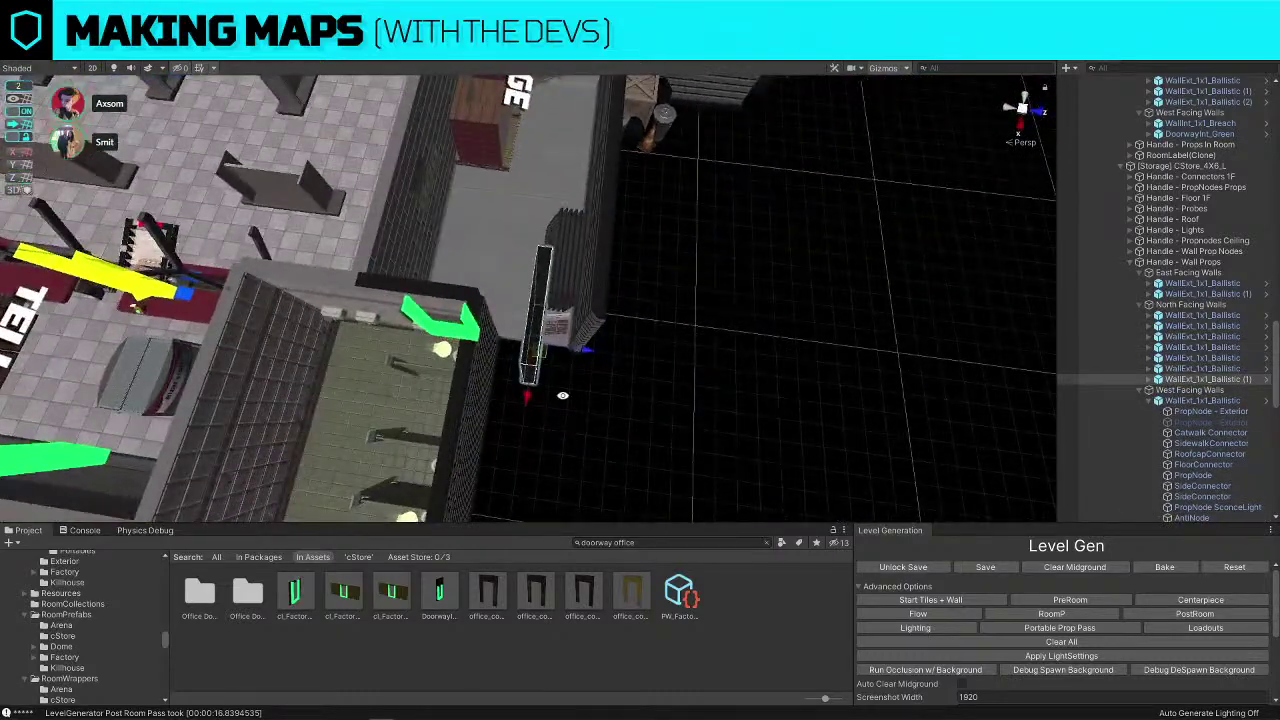
pyautogui.press('e')
pyautogui.moveTo(558, 392); pyautogui.dragTo(397, 416)
pyautogui.press('w')
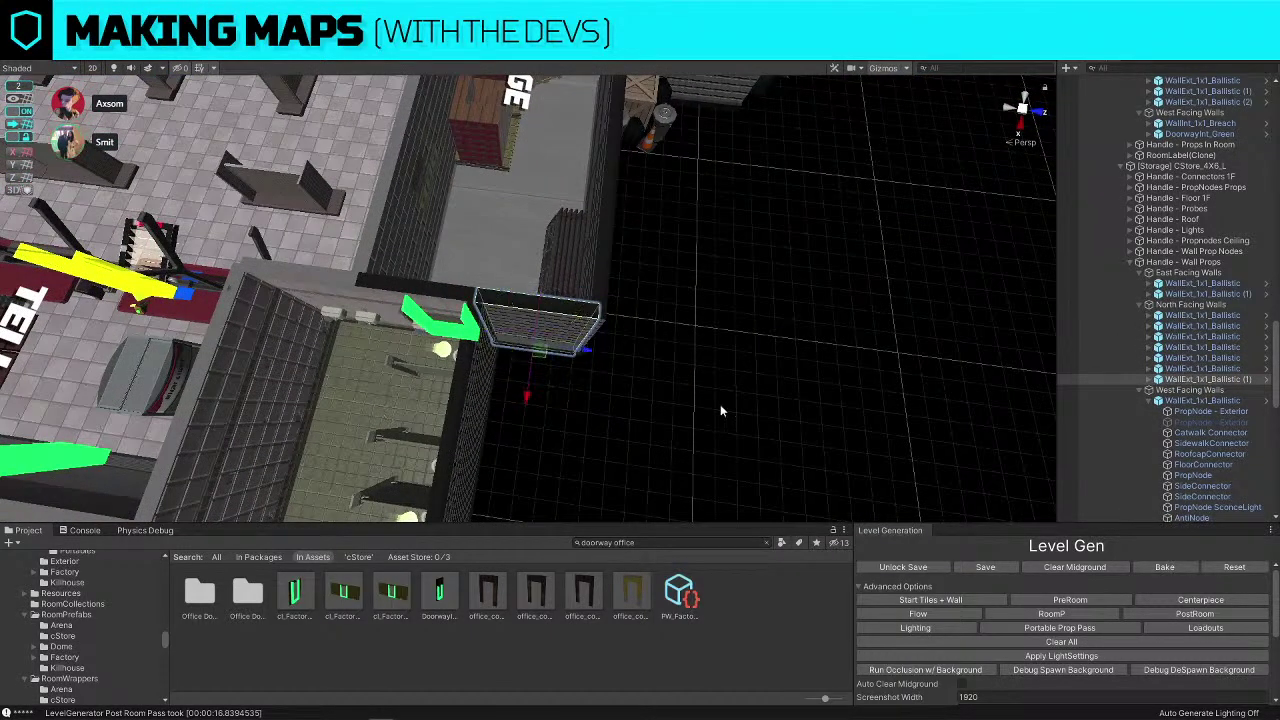
pyautogui.click(722, 411)
pyautogui.scroll(-5, 420, 380)
pyautogui.moveTo(400, 380); pyautogui.dragTo(487, 365, button='right')
pyautogui.scroll(-5, 800, 262)
pyautogui.keyDown('alt'); pyautogui.moveTo(487, 365); pyautogui.dragTo(848, 252); pyautogui.keyUp('alt')
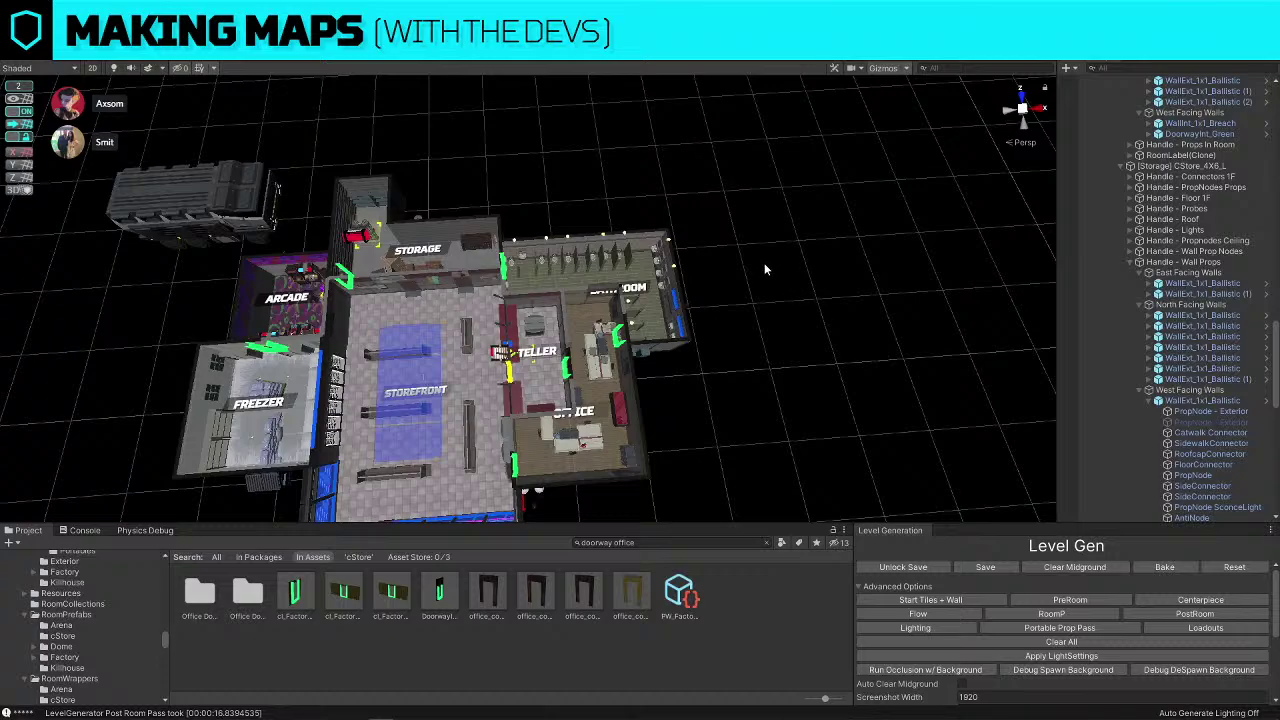
# Move the bathroom's room label off the office boundary and centre it in the upper part of the bathroom
pyautogui.click(636, 289)
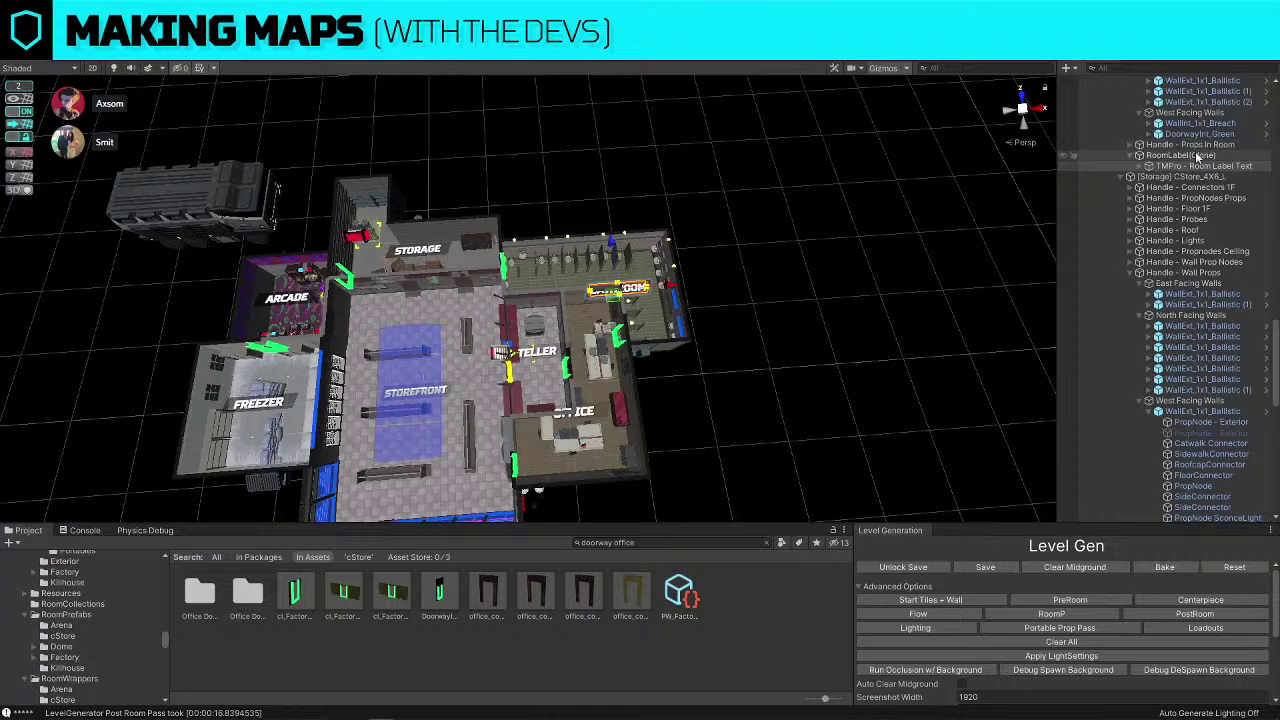
pyautogui.moveTo(614, 246); pyautogui.dragTo(616, 220)
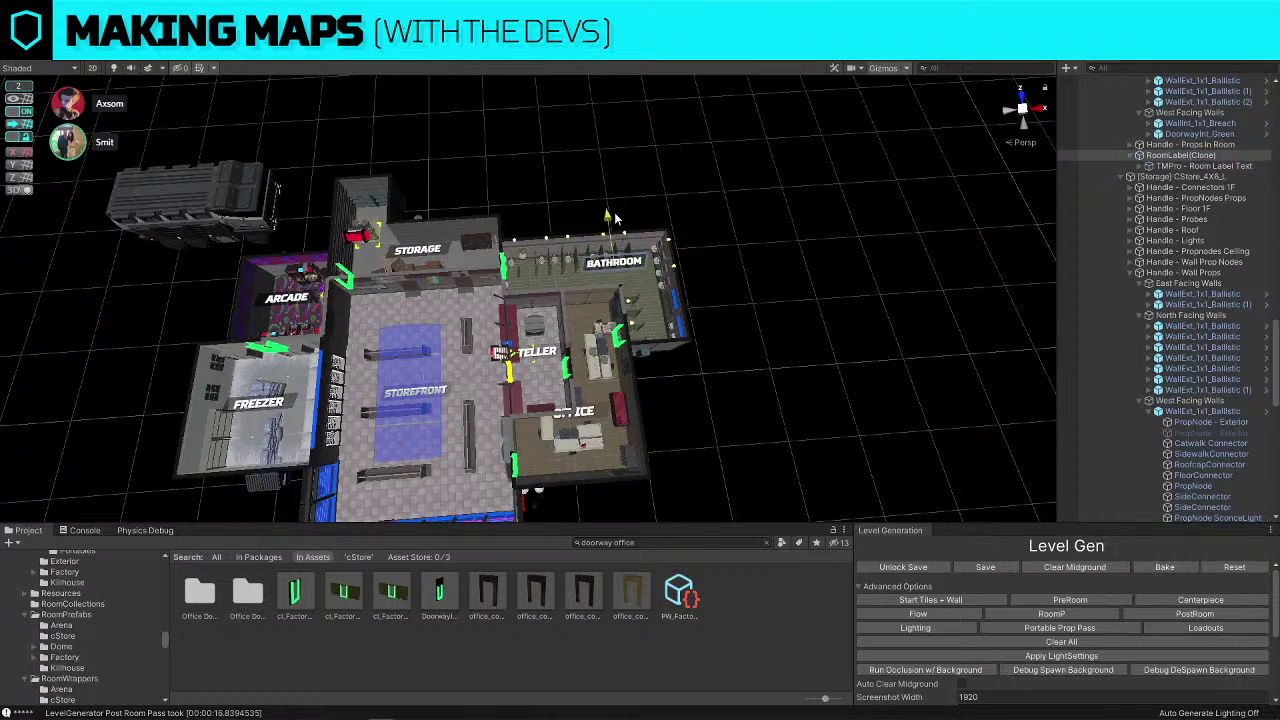
pyautogui.moveTo(703, 268); pyautogui.dragTo(703, 269, button='right')
pyautogui.press('s')
pyautogui.moveTo(623, 265); pyautogui.dragTo(599, 266)
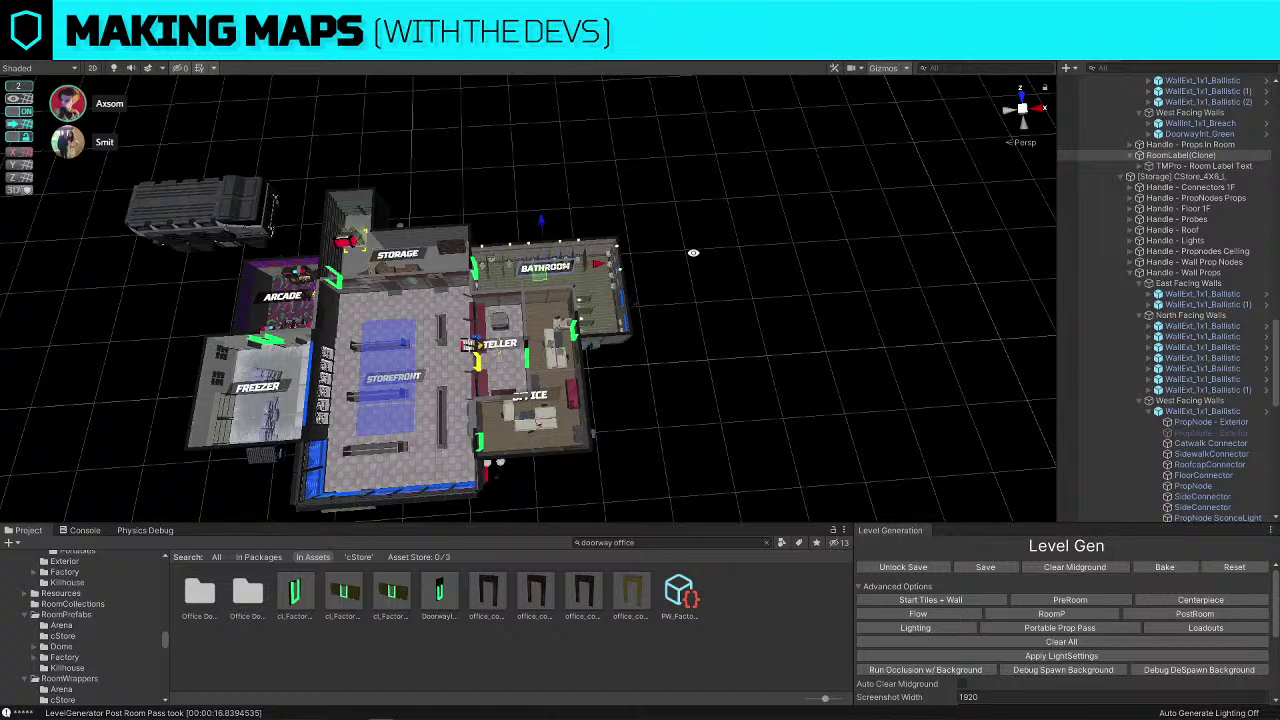
# Delete the two windowed panels from the bathroom's east-facing exterior wall
pyautogui.press('w')
pyautogui.moveTo(710, 260); pyautogui.dragTo(381, 153, button='right')
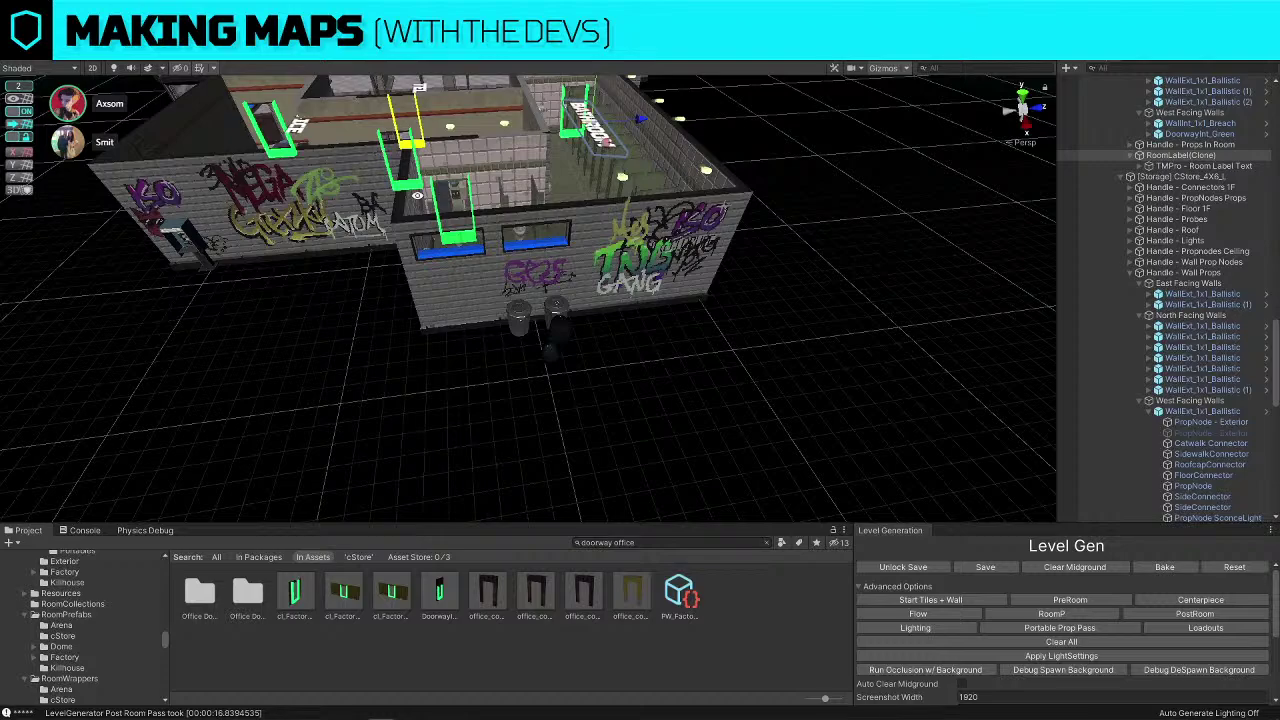
pyautogui.click(452, 289)
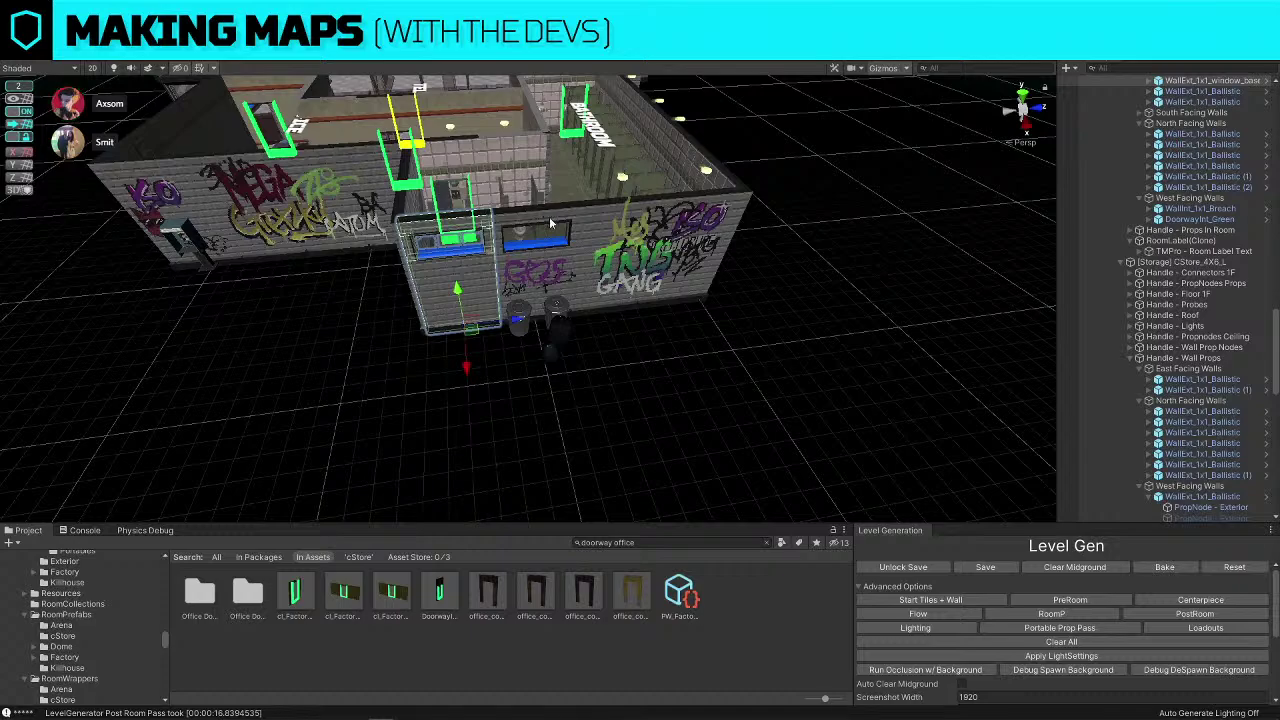
pyautogui.press('Delete')
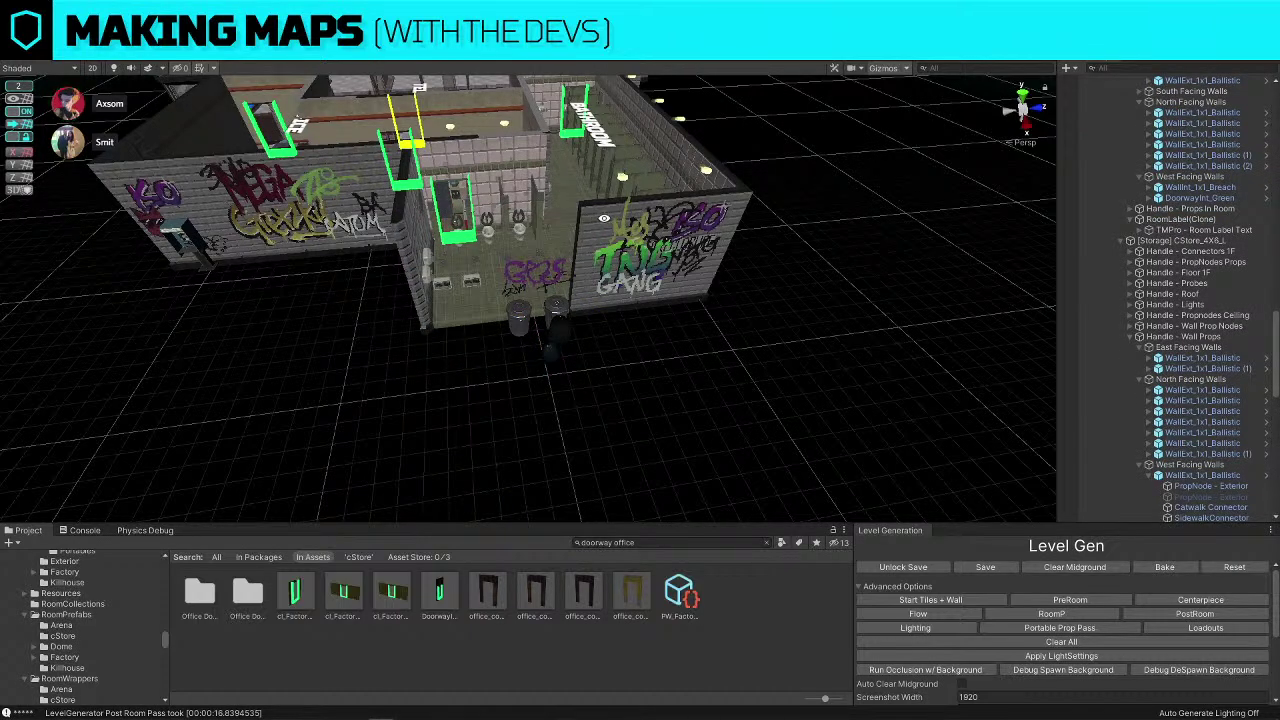
# Duplicate the two plain ballistic panels of the bathroom's east-facing wall and fill the window gap with the copies
pyautogui.click(652, 264)
pyautogui.press('f')
pyautogui.click(661, 292)
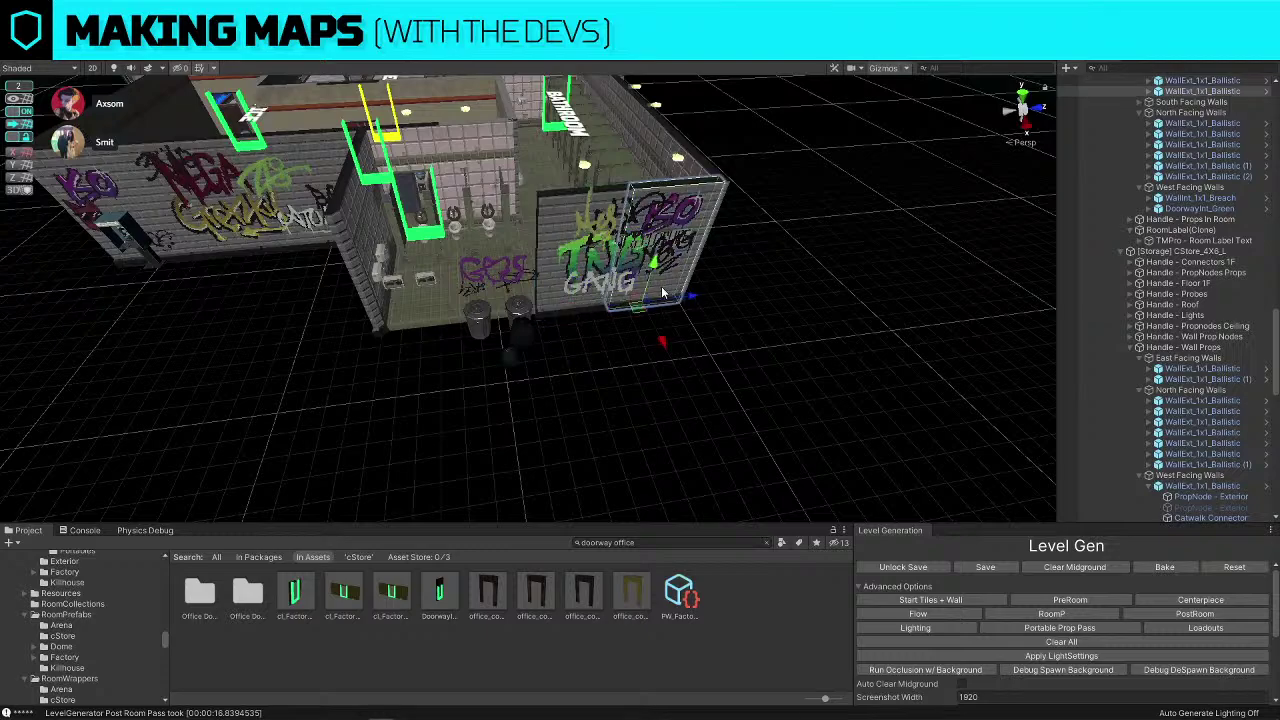
pyautogui.click(595, 295)
pyautogui.click(538, 288)
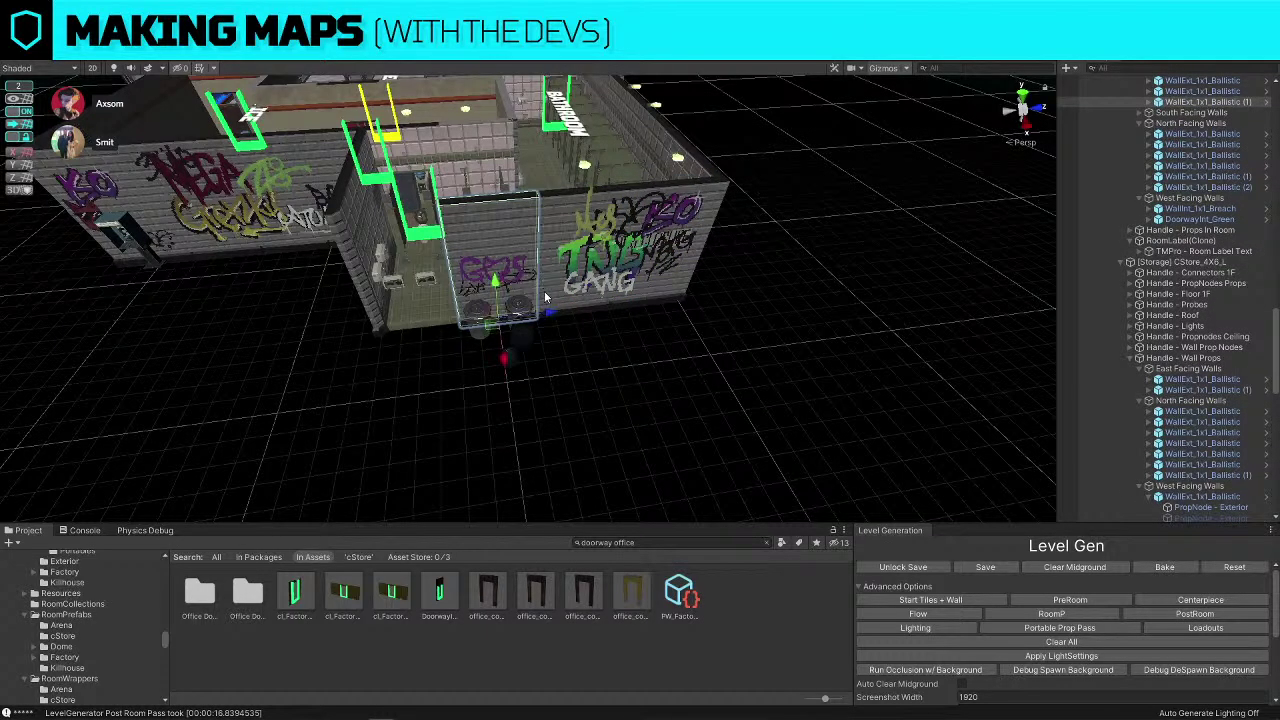
pyautogui.keyDown('alt'); pyautogui.moveTo(732, 402); pyautogui.dragTo(884, 436); pyautogui.keyUp('alt')
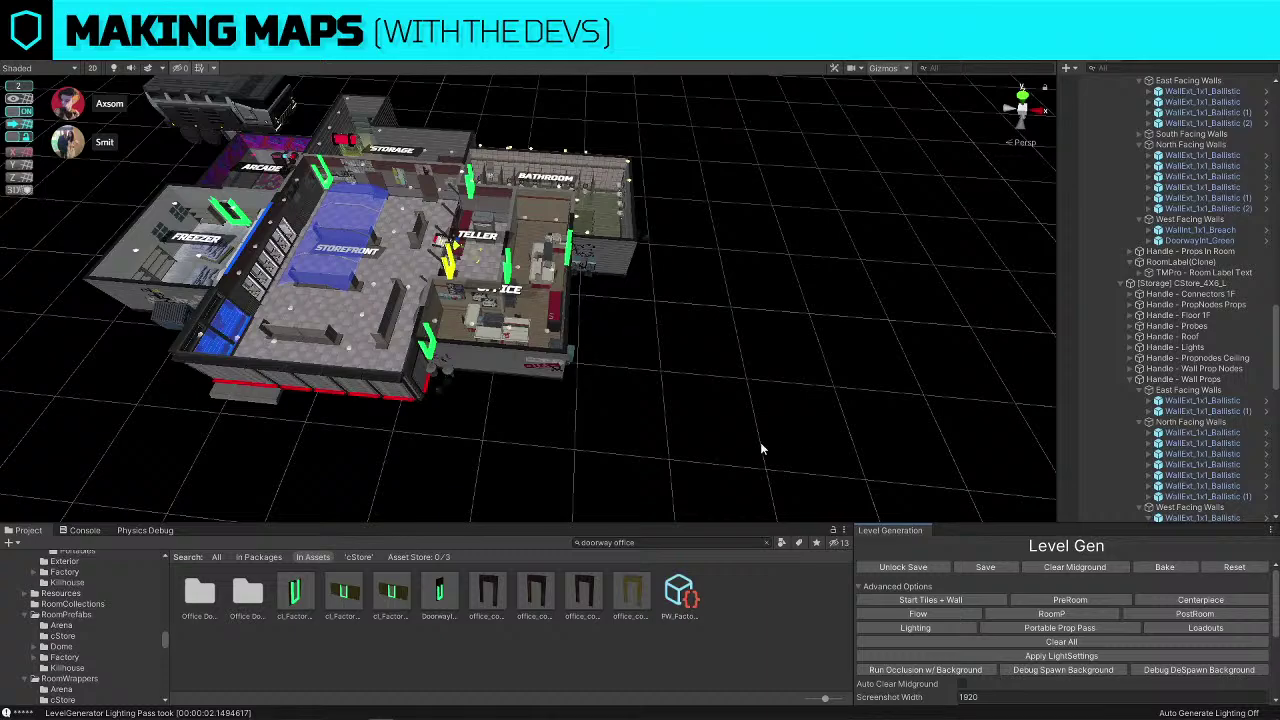
# Show the roof and move the dome vent group from the storage side to beside the storefront skylight, near the freezer
pyautogui.moveTo(745, 340); pyautogui.dragTo(516, 352, button='right')
pyautogui.rightClick(733, 336)
pyautogui.press('w')
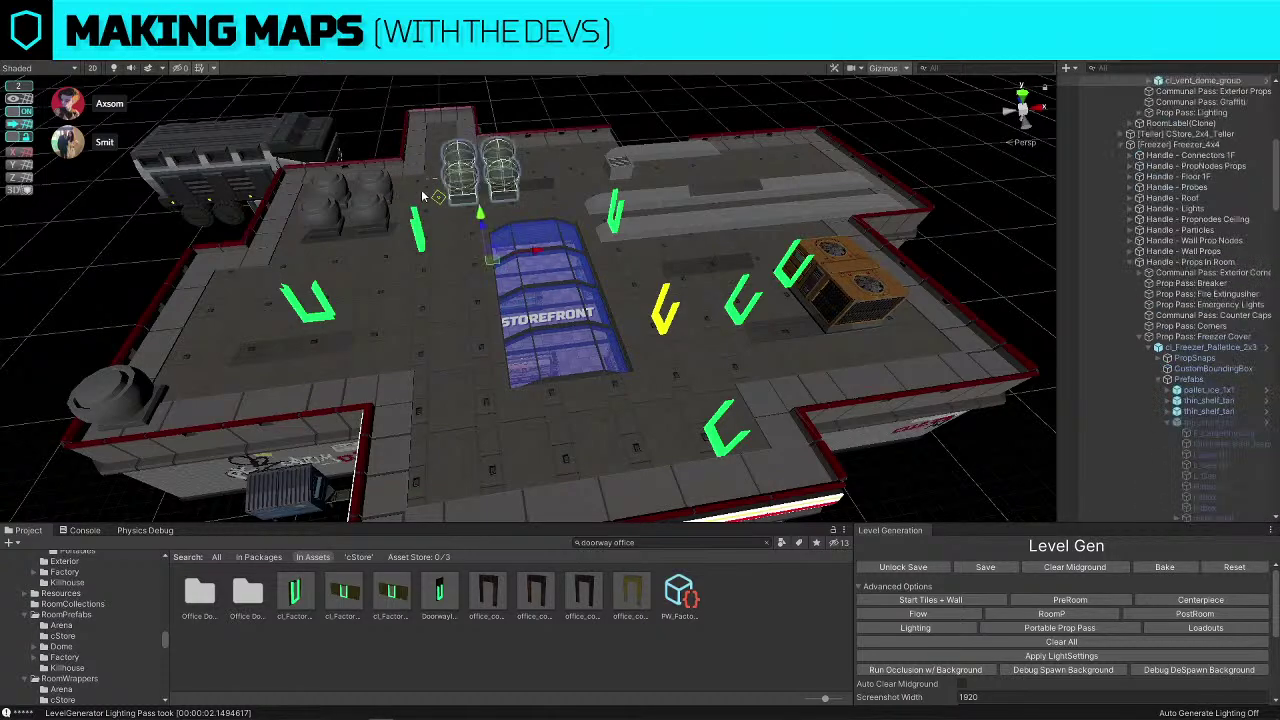
pyautogui.moveTo(492, 265); pyautogui.dragTo(422, 390)
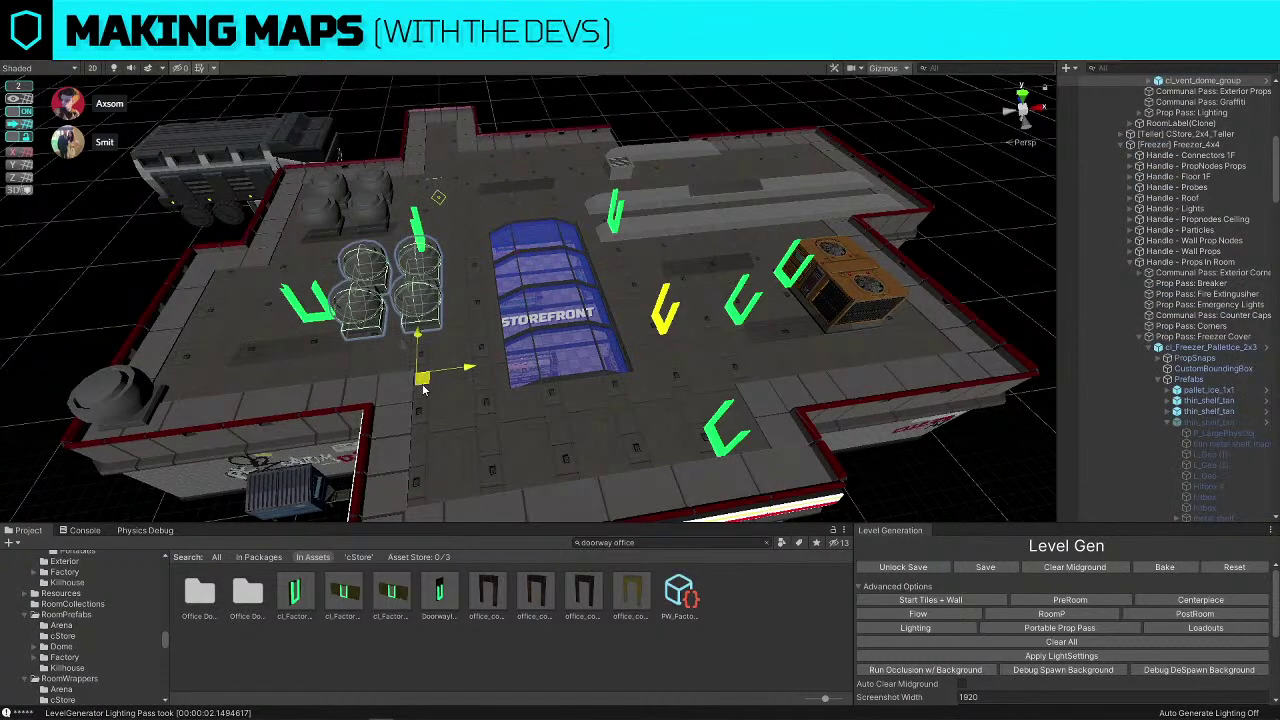
pyautogui.click(936, 452)
# Delete the louvred vent and its duct from the roof near the storage and bathroom side
pyautogui.click(768, 215)
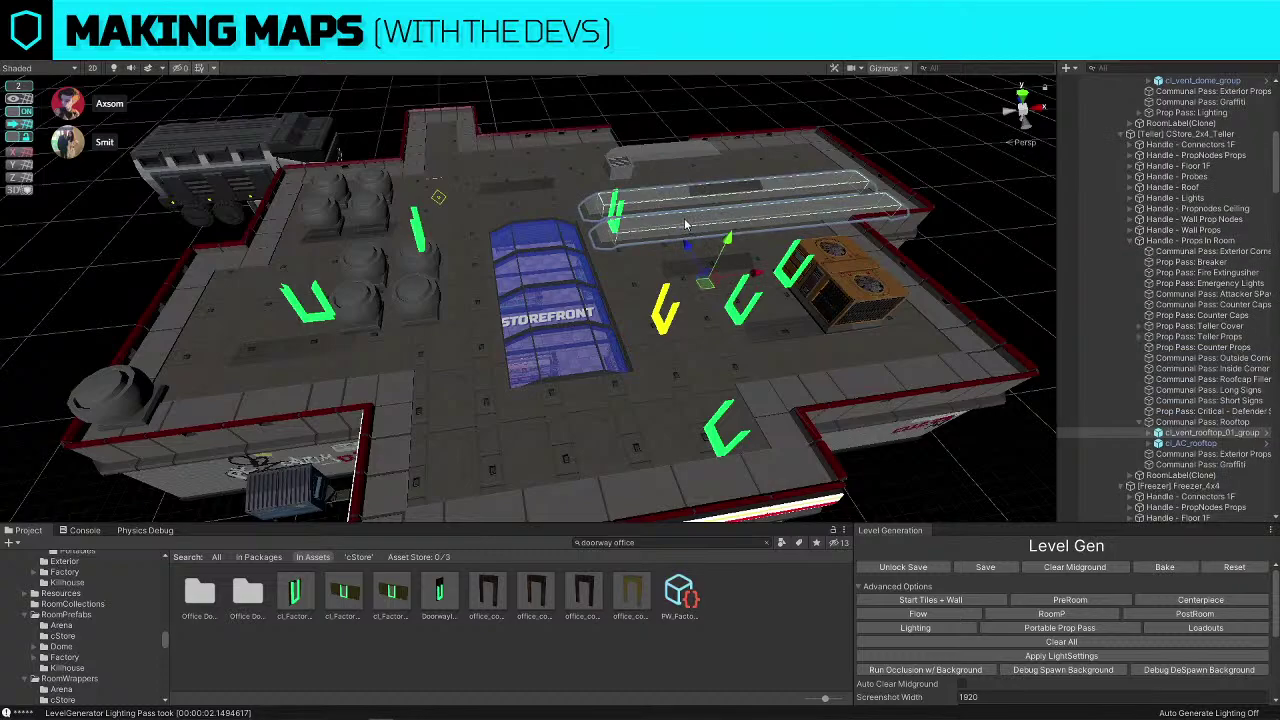
pyautogui.press('w')
pyautogui.moveTo(686, 223); pyautogui.dragTo(668, 148, button='right')
pyautogui.click(619, 250)
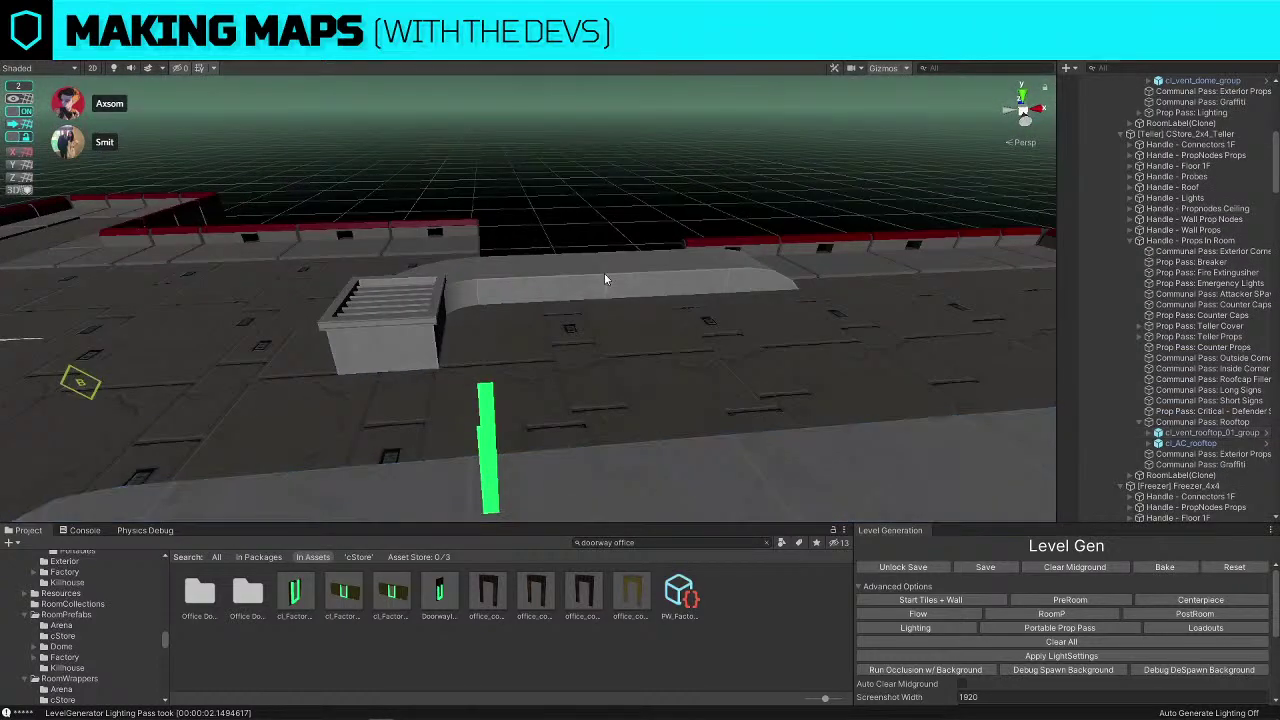
pyautogui.click(604, 273)
pyautogui.press('Delete')
pyautogui.hotkey('ctrl', 'z')
pyautogui.press('w')
pyautogui.moveTo(494, 266); pyautogui.dragTo(603, 301, button='right')
pyautogui.click(565, 264)
pyautogui.press('Delete')
pyautogui.press('s')
# Reposition the twin rooftop ducts so they sit inside the roof edge, closer to the storefront skylight
pyautogui.click(584, 277)
pyautogui.press('w')
pyautogui.click(544, 343)
pyautogui.press('s')
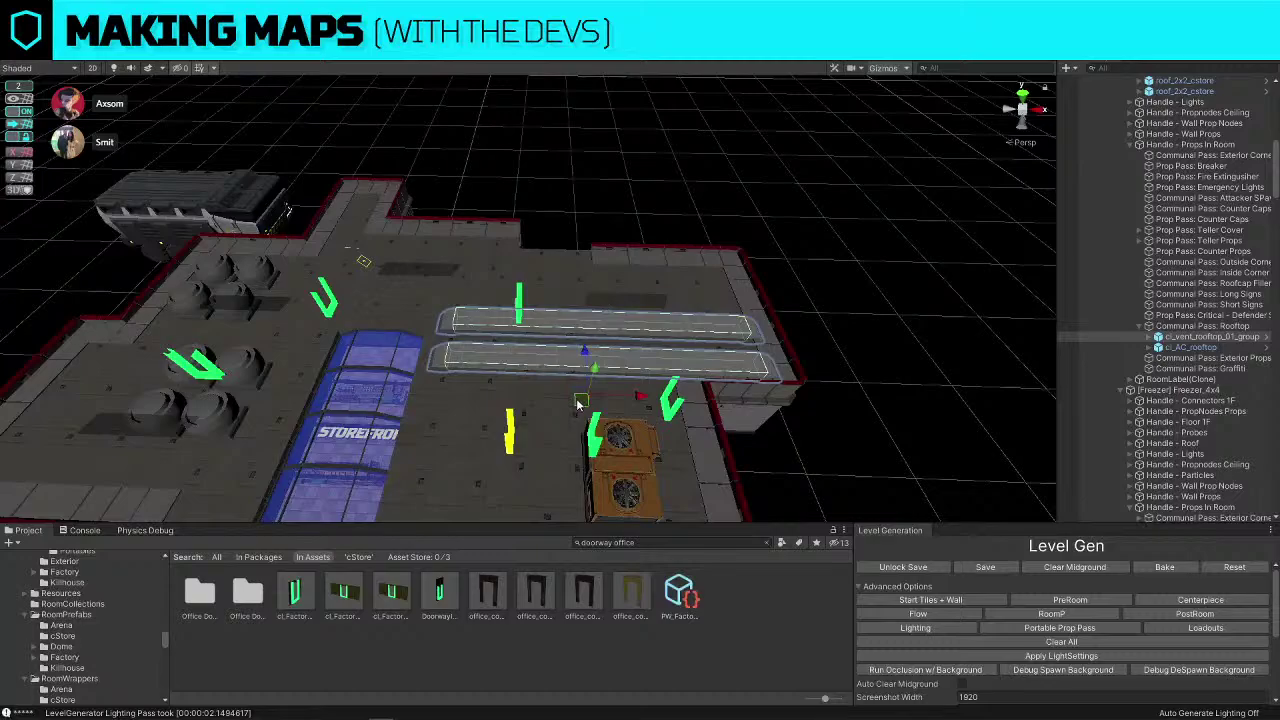
pyautogui.press('w')
pyautogui.moveTo(530, 350); pyautogui.dragTo(446, 346, button='right')
# Delete the roof cap segment at storage's bathroom-side end and place a duplicated corner cap where the two roofs meet
pyautogui.click(842, 274)
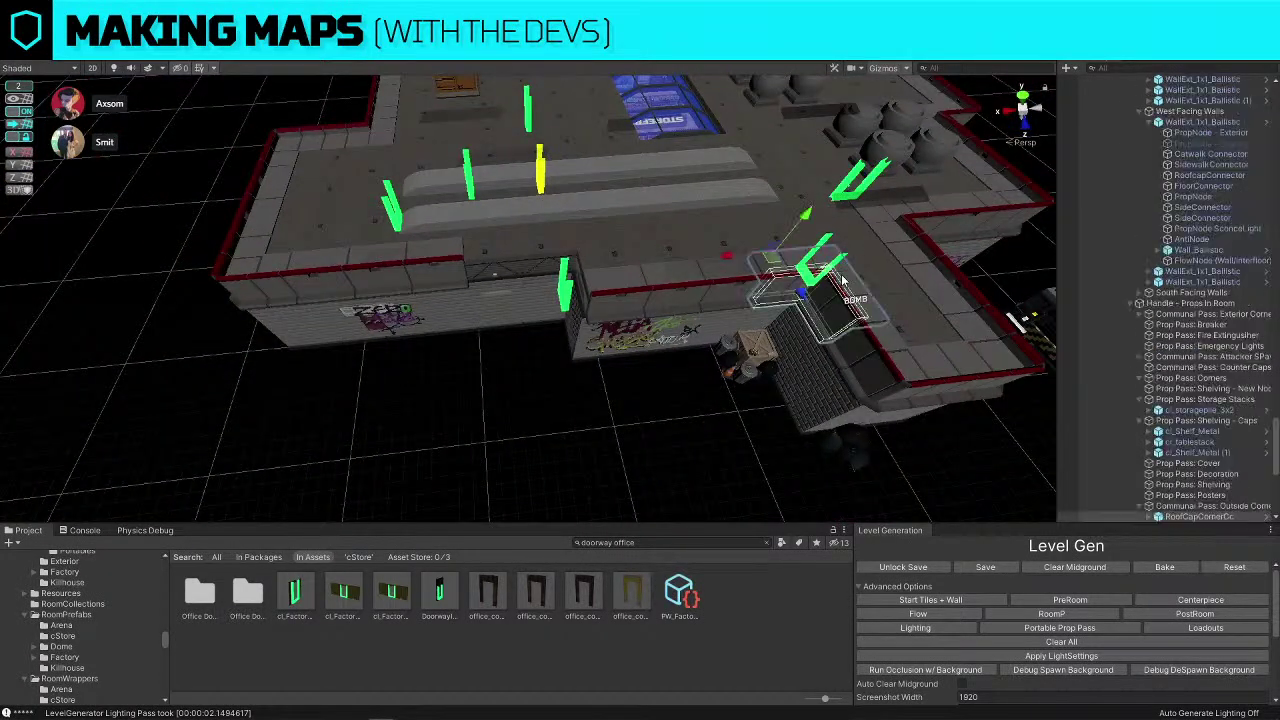
pyautogui.click(640, 285)
pyautogui.press('Delete')
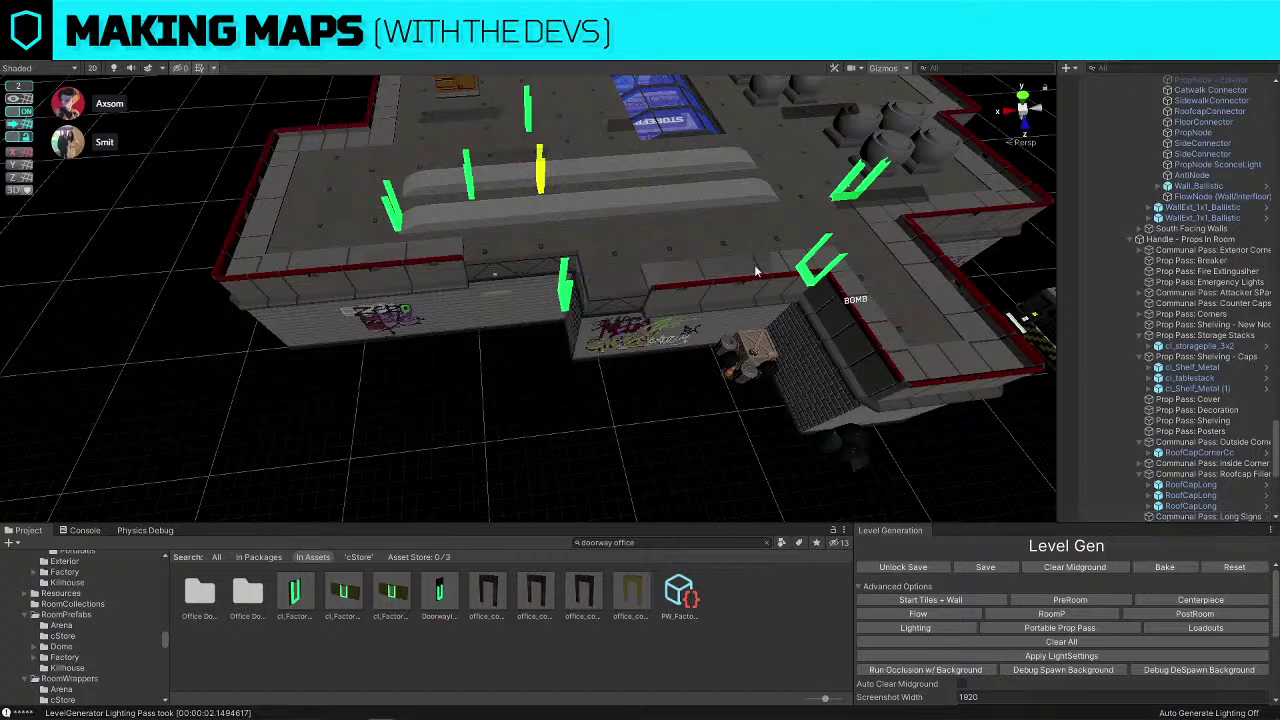
pyautogui.click(757, 269)
pyautogui.press('w')
pyautogui.moveTo(757, 269); pyautogui.dragTo(745, 268, button='right')
pyautogui.hotkey('ctrl', 'd')
pyautogui.moveTo(744, 268); pyautogui.dragTo(382, 232)
# Duplicate long roof caps to close the remaining gaps along the bathroom and storage roof edges
pyautogui.press('f')
pyautogui.click(382, 232)
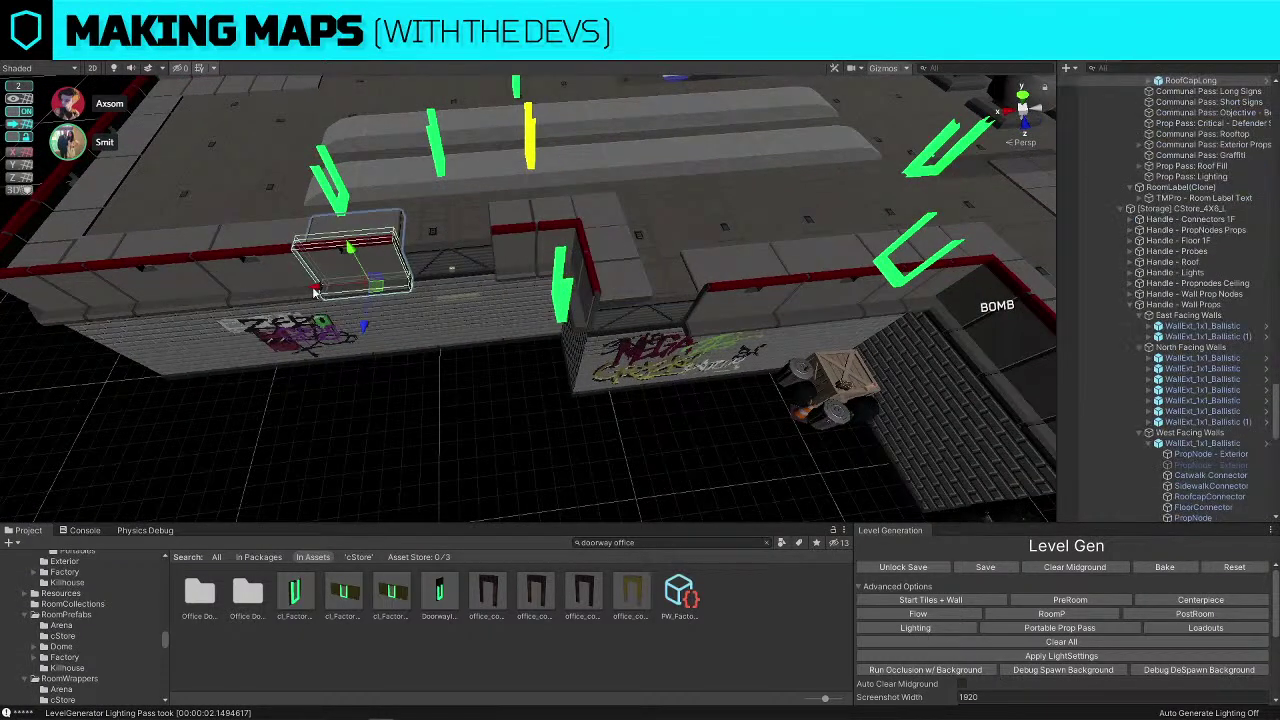
pyautogui.click(445, 255)
pyautogui.click(783, 296)
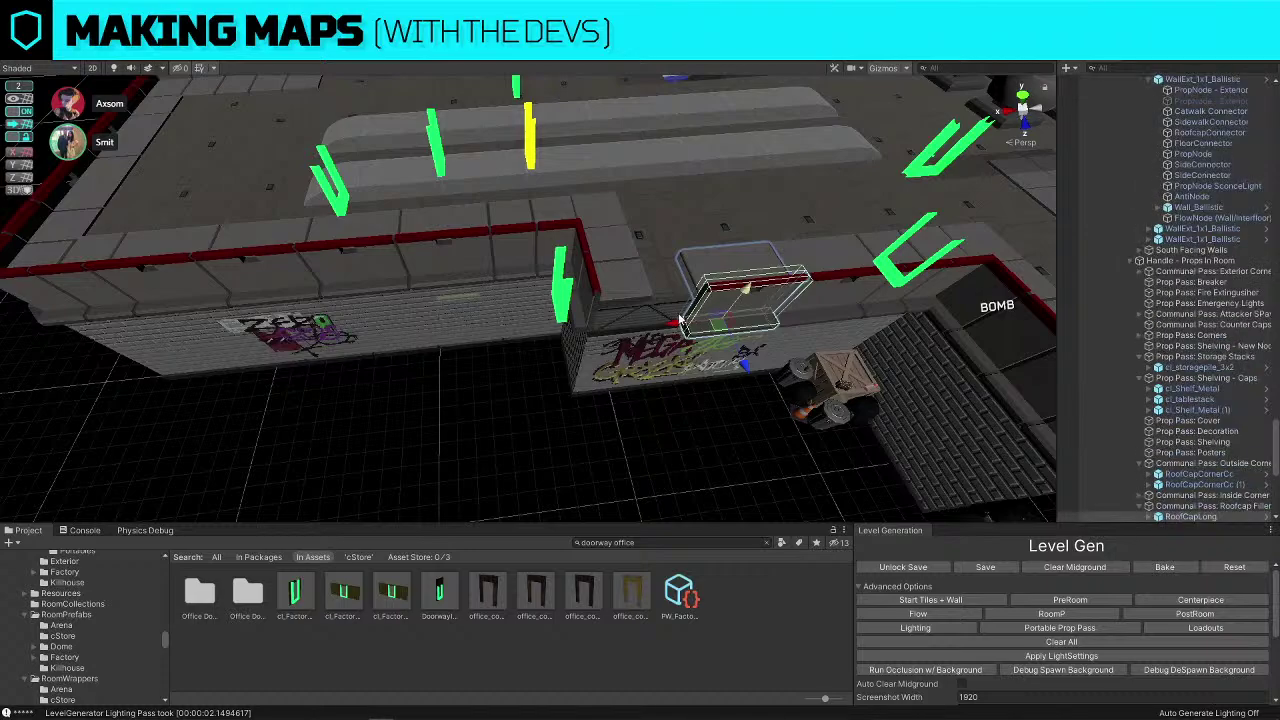
pyautogui.click(650, 300)
pyautogui.click(444, 389)
pyautogui.keyDown('alt'); pyautogui.moveTo(444, 389); pyautogui.dragTo(724, 422); pyautogui.keyUp('alt')
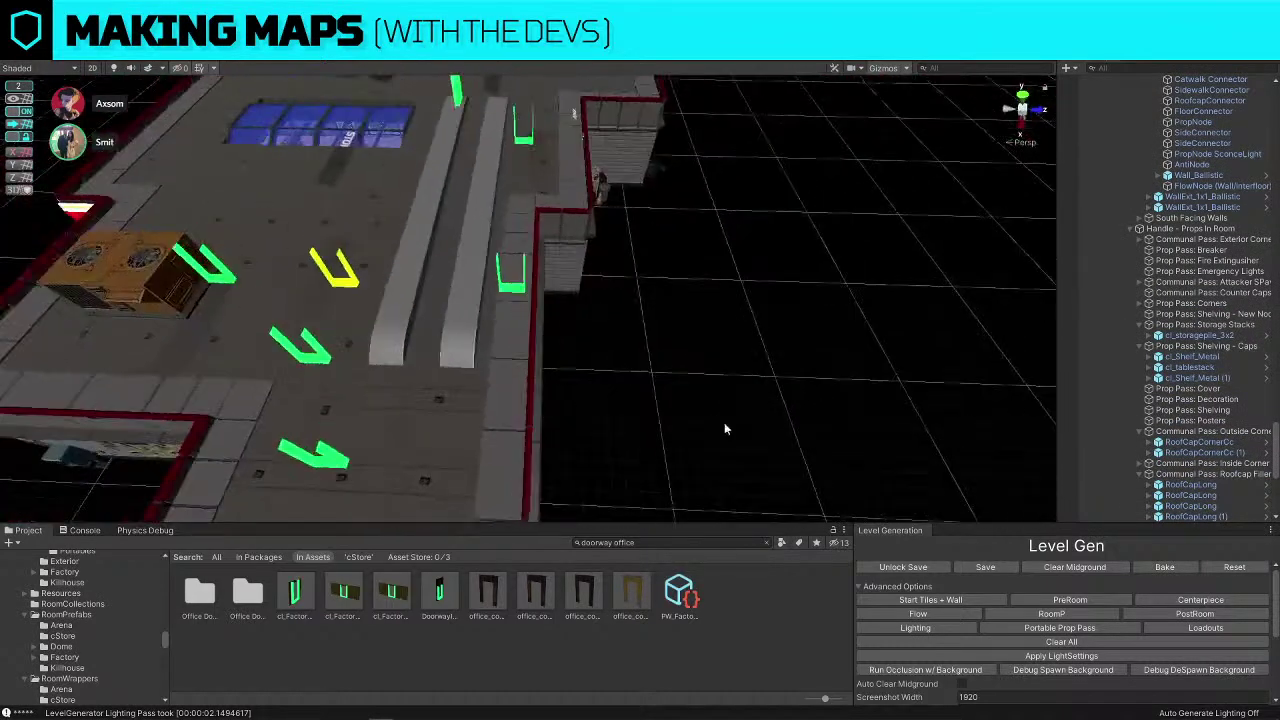
# Hide the roof and delete the two medium shelves standing in front of the teller side of the storefront
pyautogui.hotkey('alt', 'r')
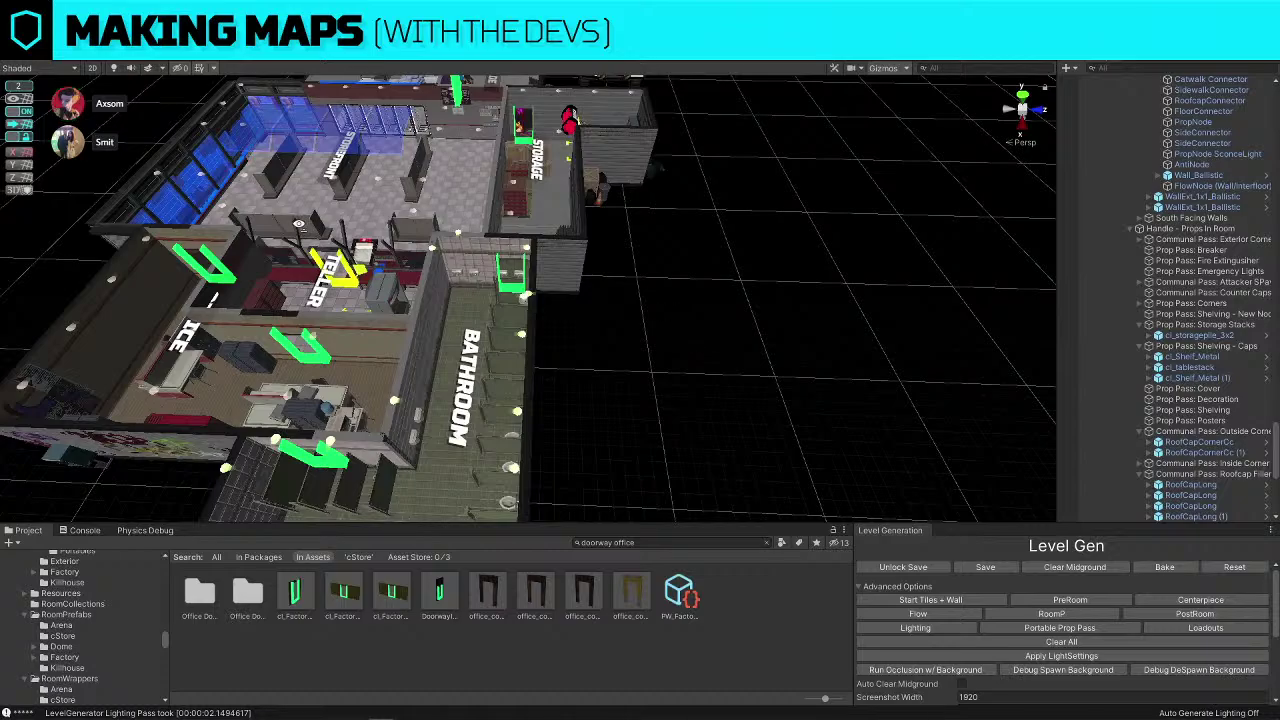
pyautogui.keyDown('alt'); pyautogui.moveTo(300, 225); pyautogui.dragTo(582, 360); pyautogui.keyUp('alt')
pyautogui.scroll(5, 585, 240)
pyautogui.click(567, 410)
pyautogui.scroll(6, 582, 360)
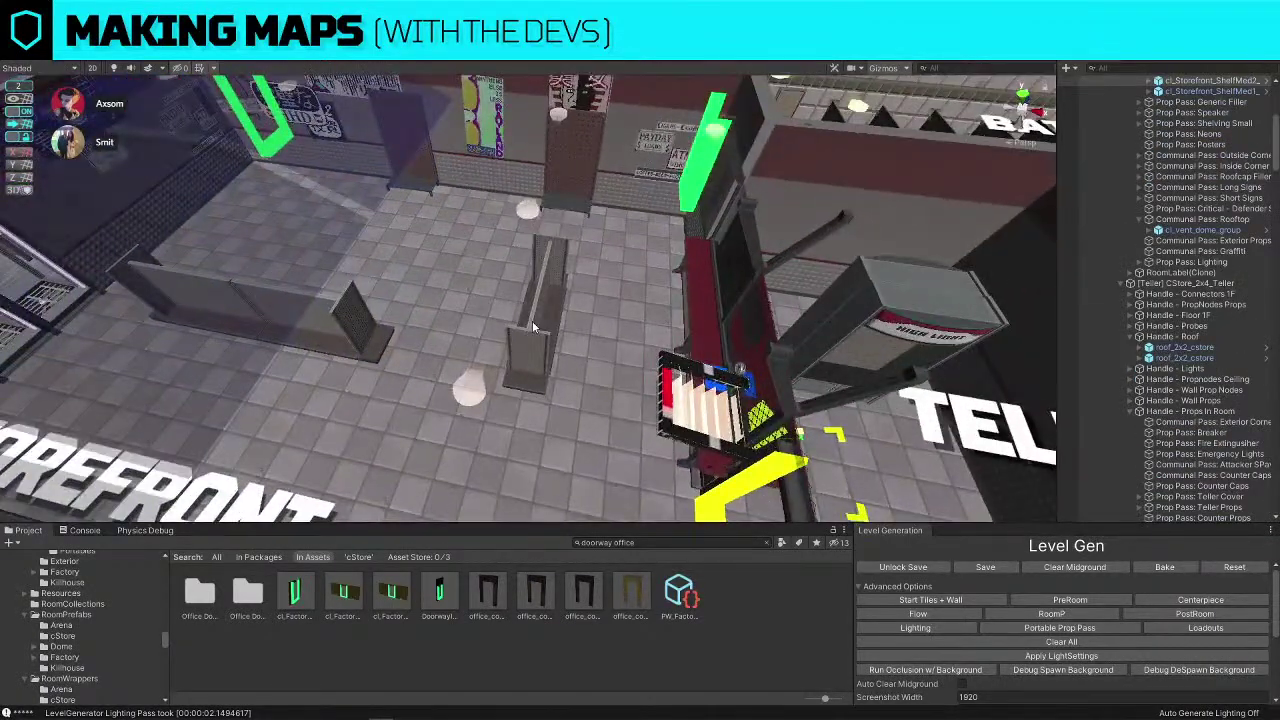
pyautogui.scroll(-6, 355, 320)
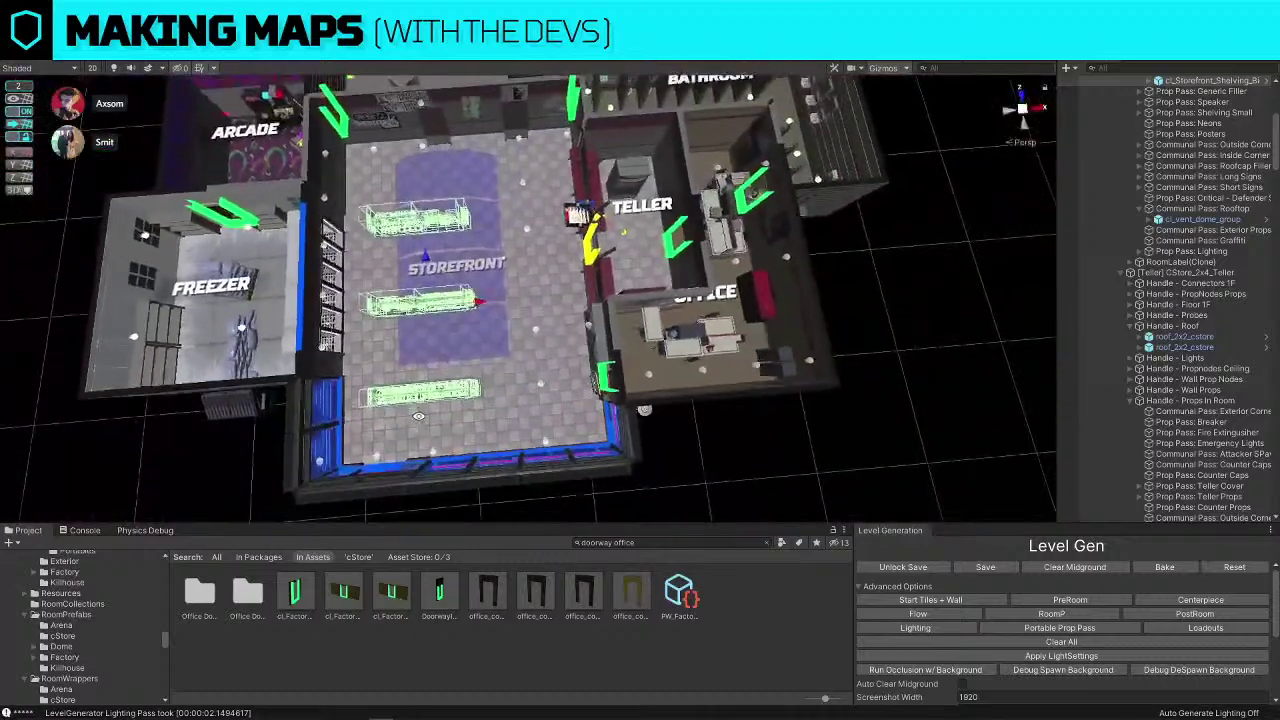
# Move the group of three storefront shelving rows toward the teller and storage, centring it beneath the skylight
pyautogui.scroll(3, 590, 343)
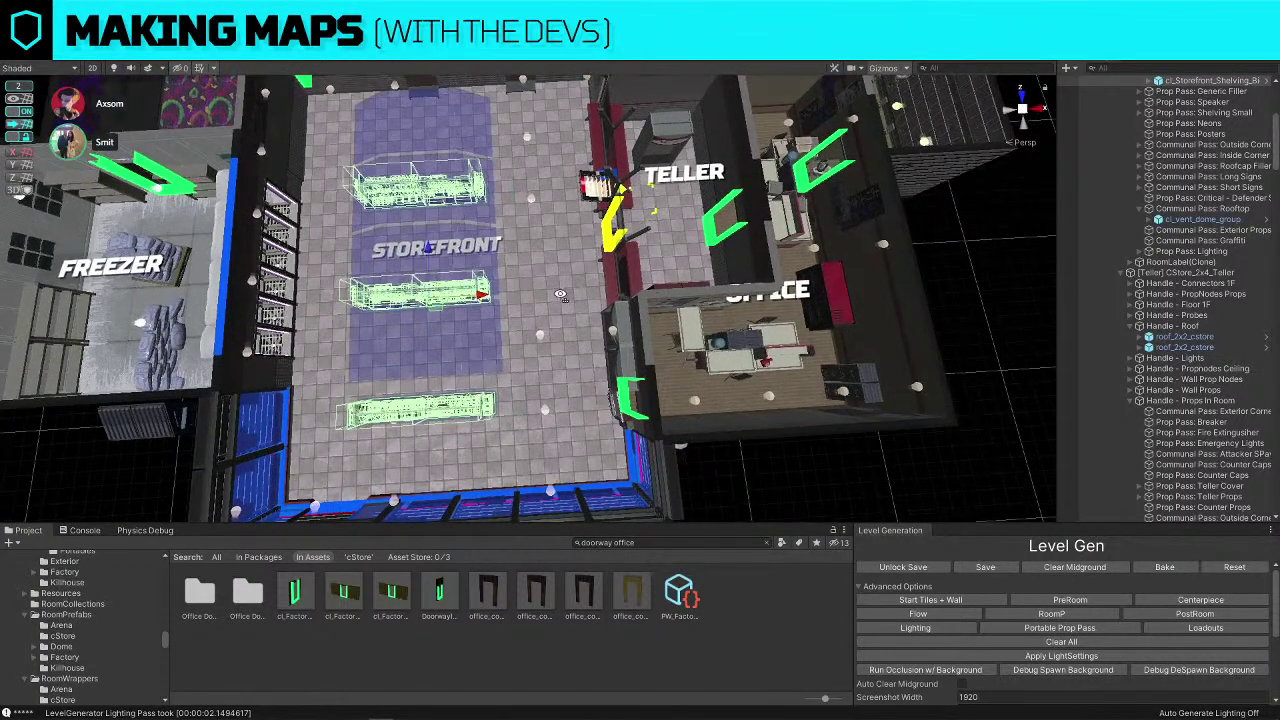
pyautogui.scroll(2, 520, 285)
pyautogui.scroll(-8, 560, 270)
pyautogui.moveTo(567, 264); pyautogui.dragTo(582, 264)
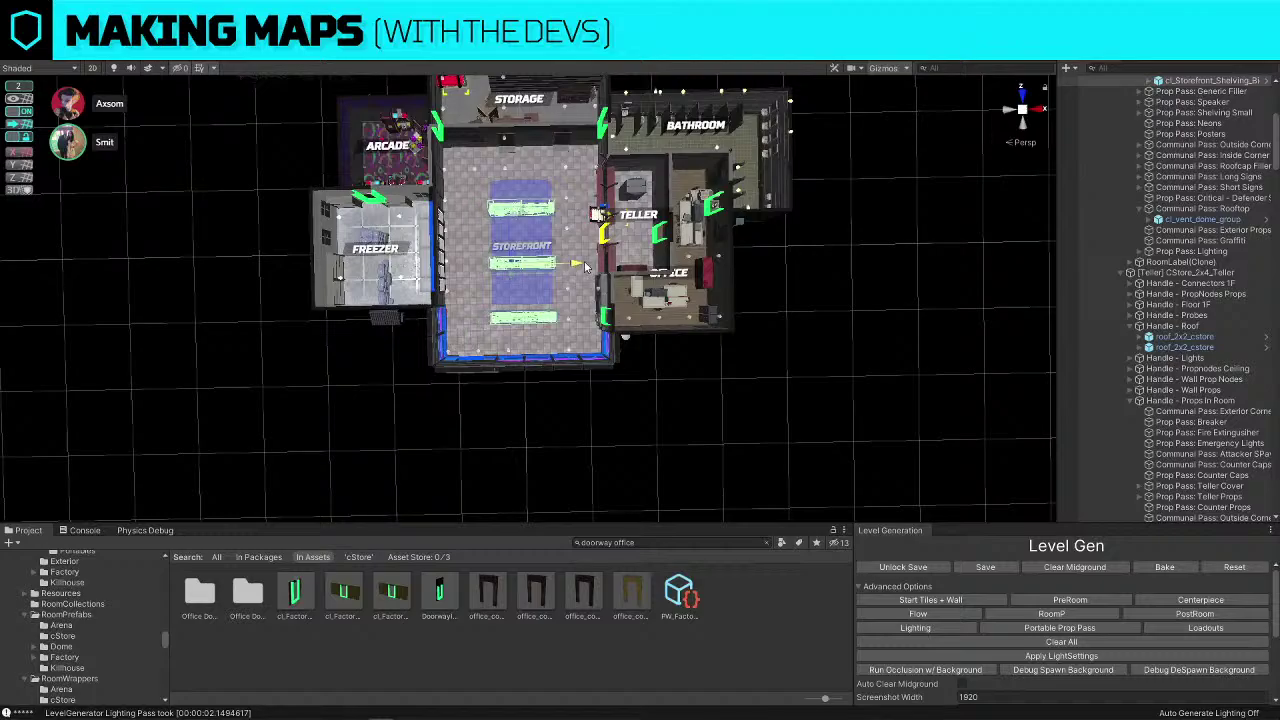
pyautogui.moveTo(523, 208); pyautogui.dragTo(524, 190)
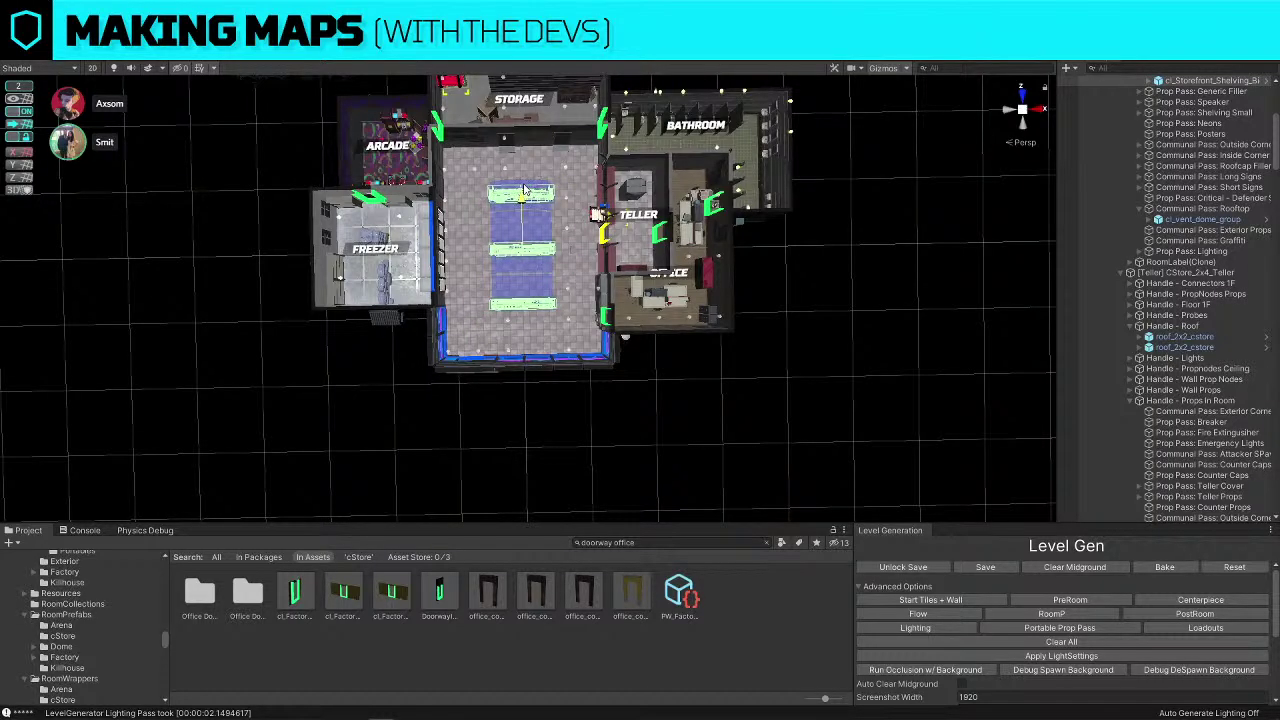
pyautogui.click(739, 389)
pyautogui.keyDown('alt'); pyautogui.moveTo(739, 389); pyautogui.dragTo(748, 341); pyautogui.keyUp('alt')
pyautogui.scroll(8, 743, 298)
pyautogui.scroll(-7, 743, 300)
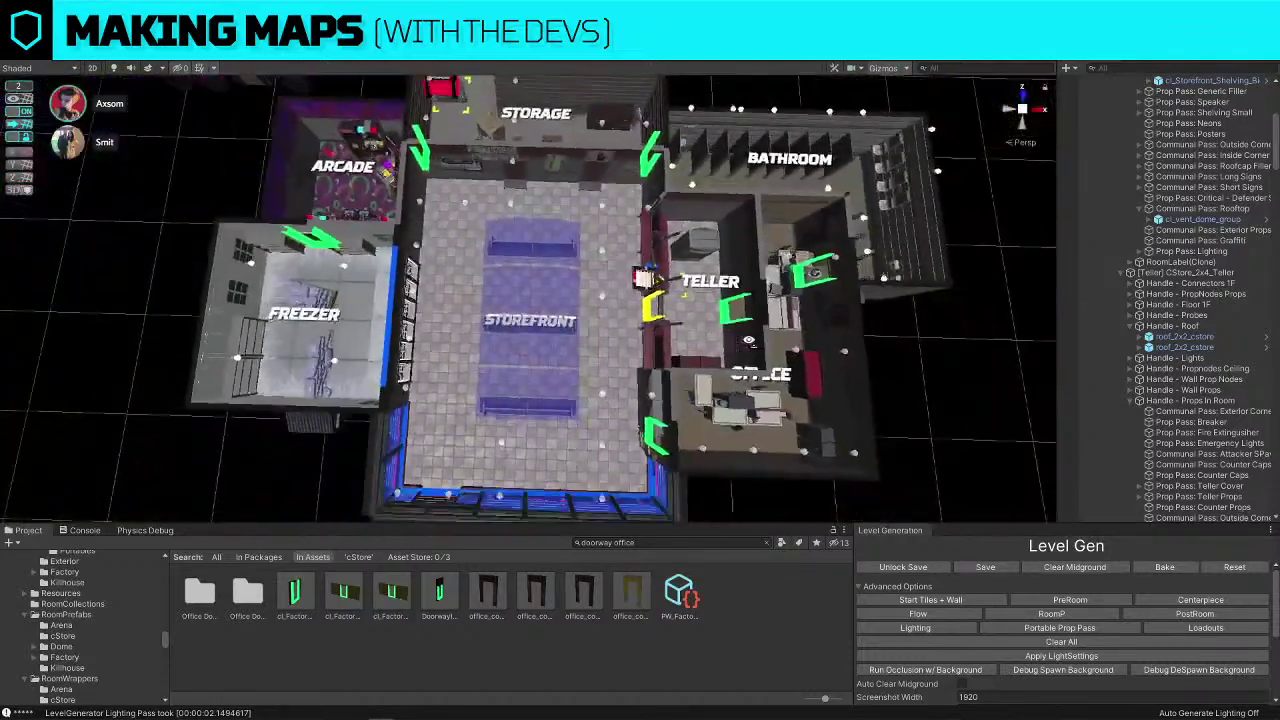
# Survey the storefront and surrounding rooms from several angles and view the reference layout in Screenshot_11.png in the chat app
pyautogui.scroll(-5, 748, 340)
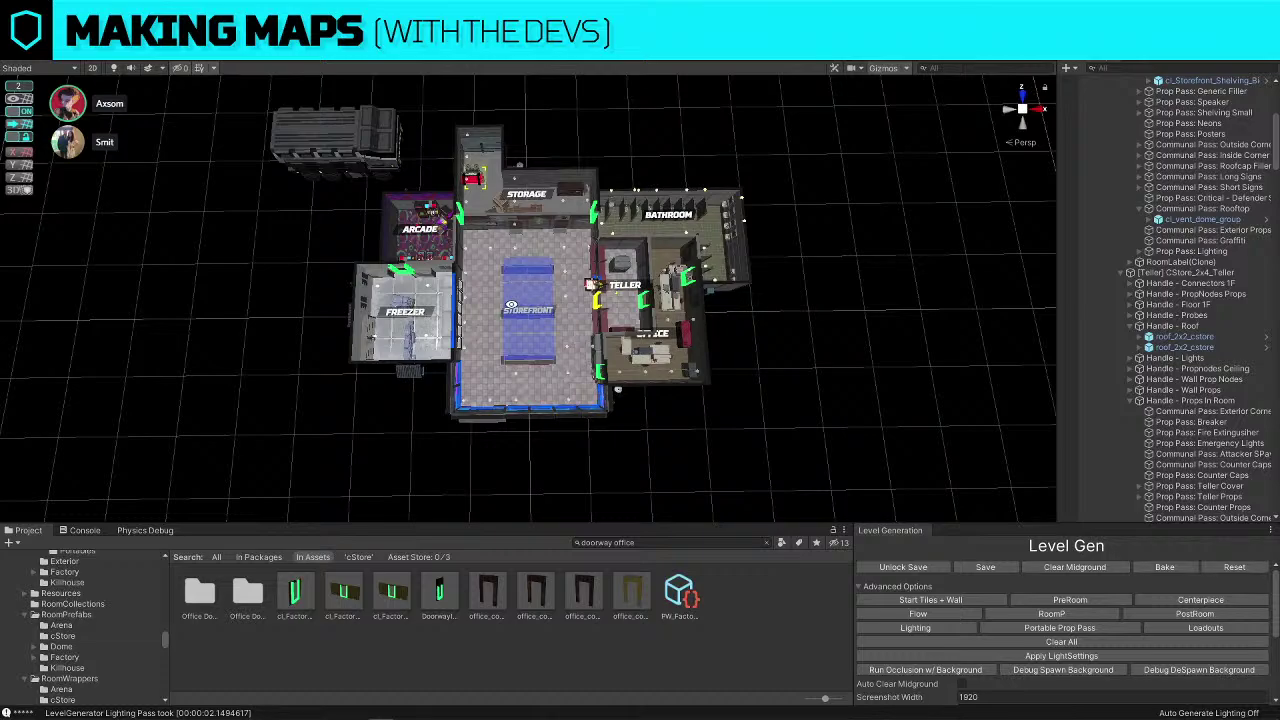
pyautogui.scroll(3, 835, 455)
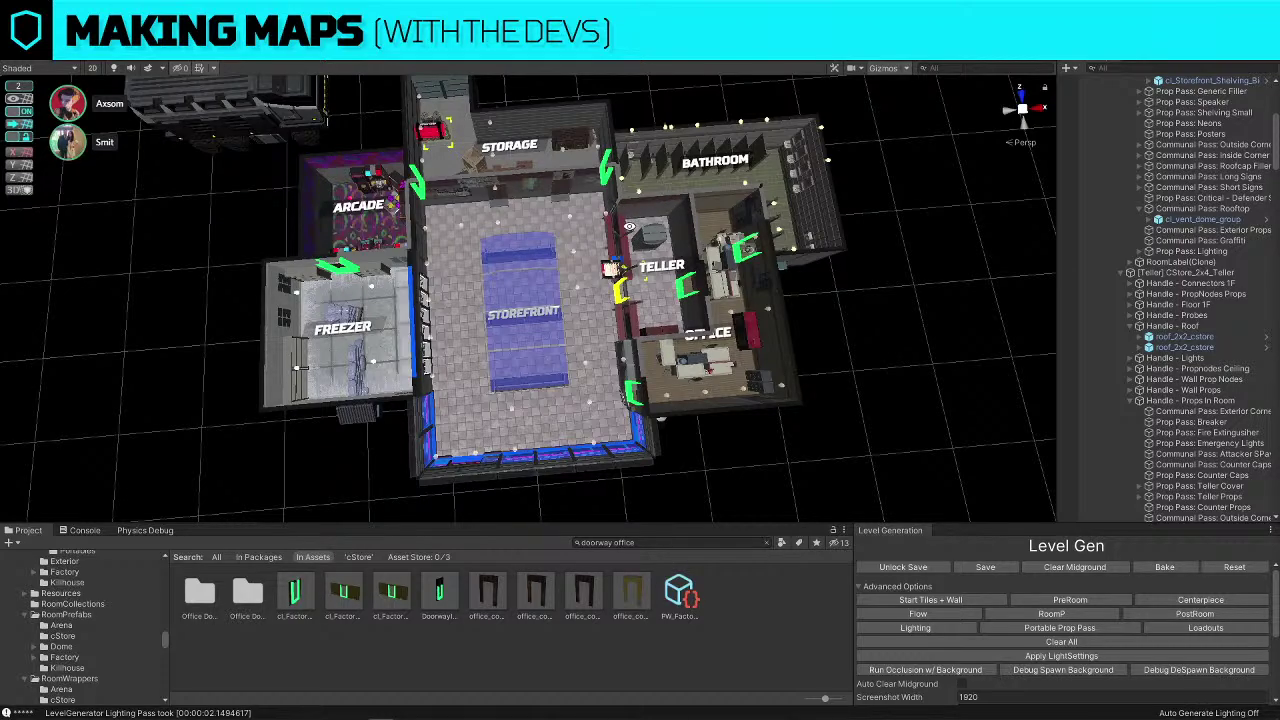
pyautogui.keyDown('alt'); pyautogui.moveTo(608, 203); pyautogui.dragTo(765, 250); pyautogui.keyUp('alt')
pyautogui.scroll(4, 761, 256)
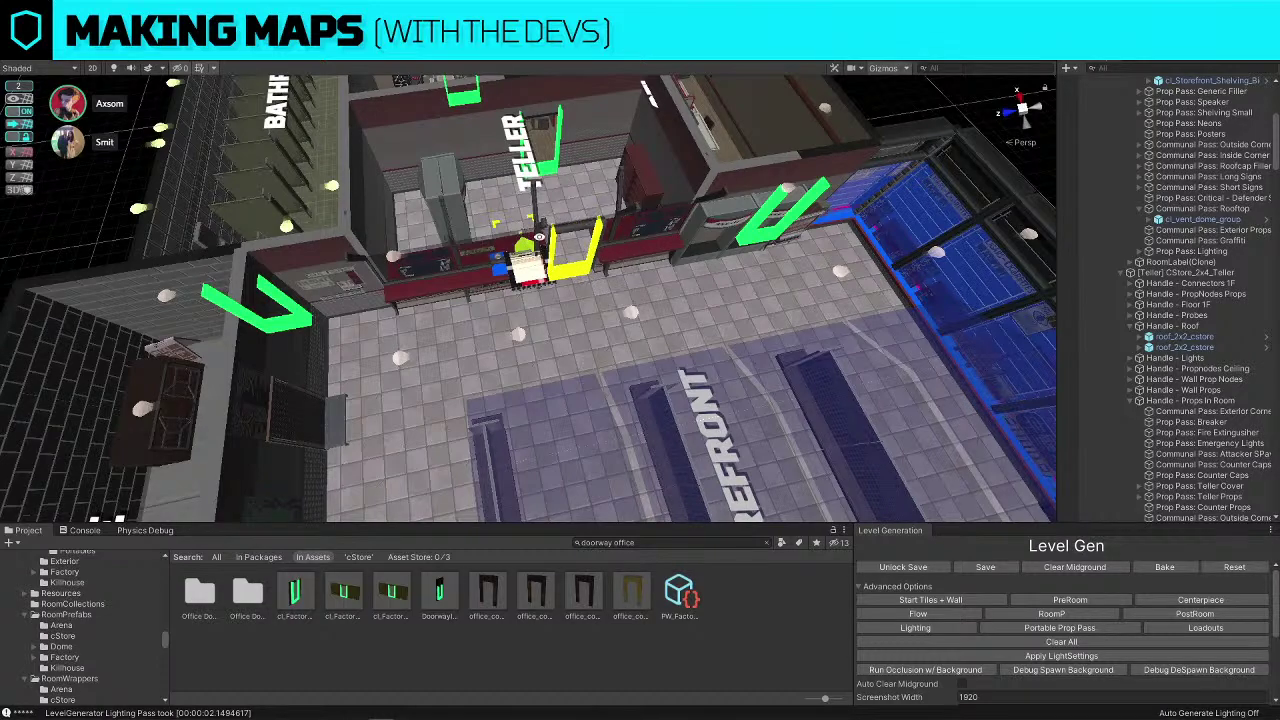
pyautogui.keyDown('alt'); pyautogui.moveTo(855, 246); pyautogui.dragTo(528, 218); pyautogui.keyUp('alt')
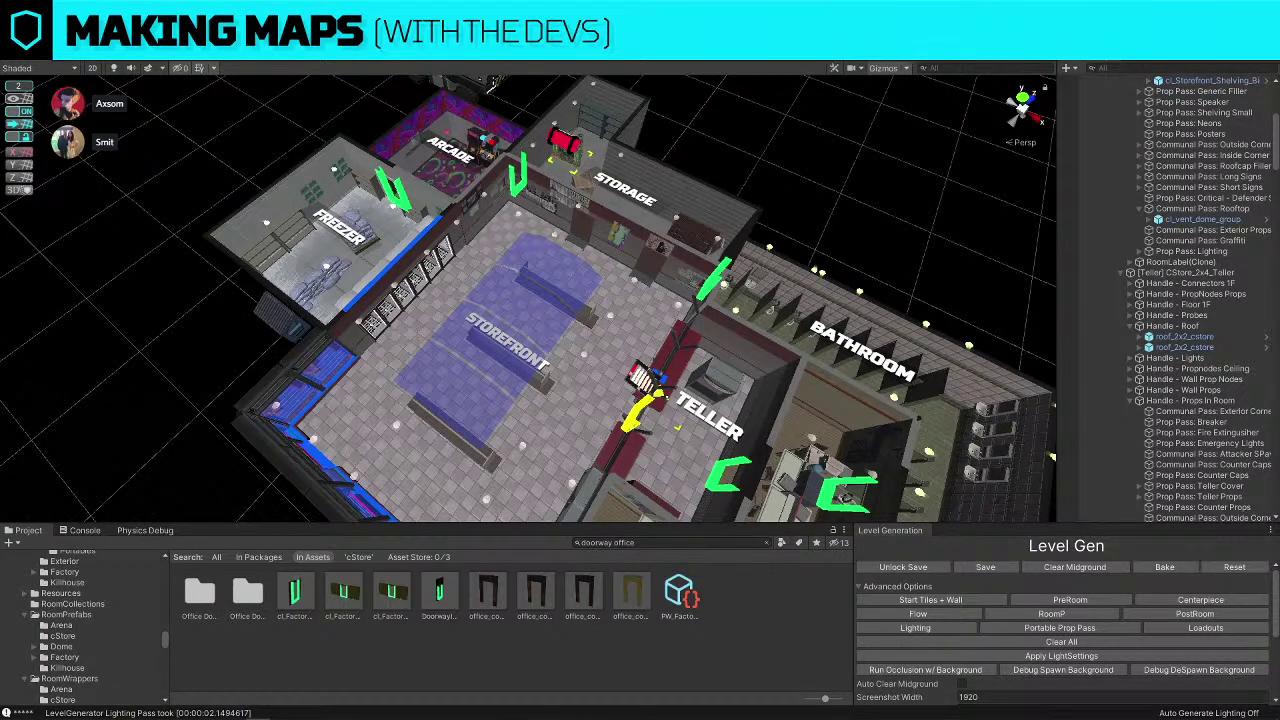
pyautogui.moveTo(1279, 192); pyautogui.dragTo(827, 98)
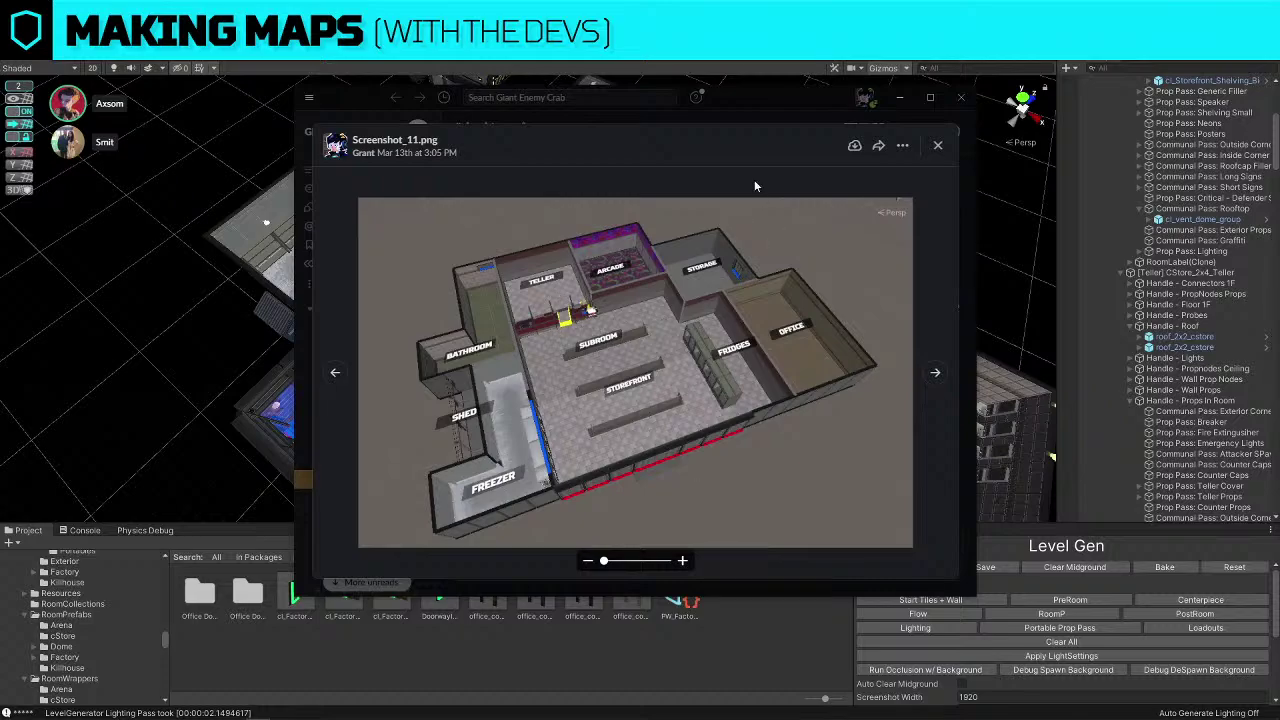
pyautogui.moveTo(760, 94); pyautogui.dragTo(1279, 101)
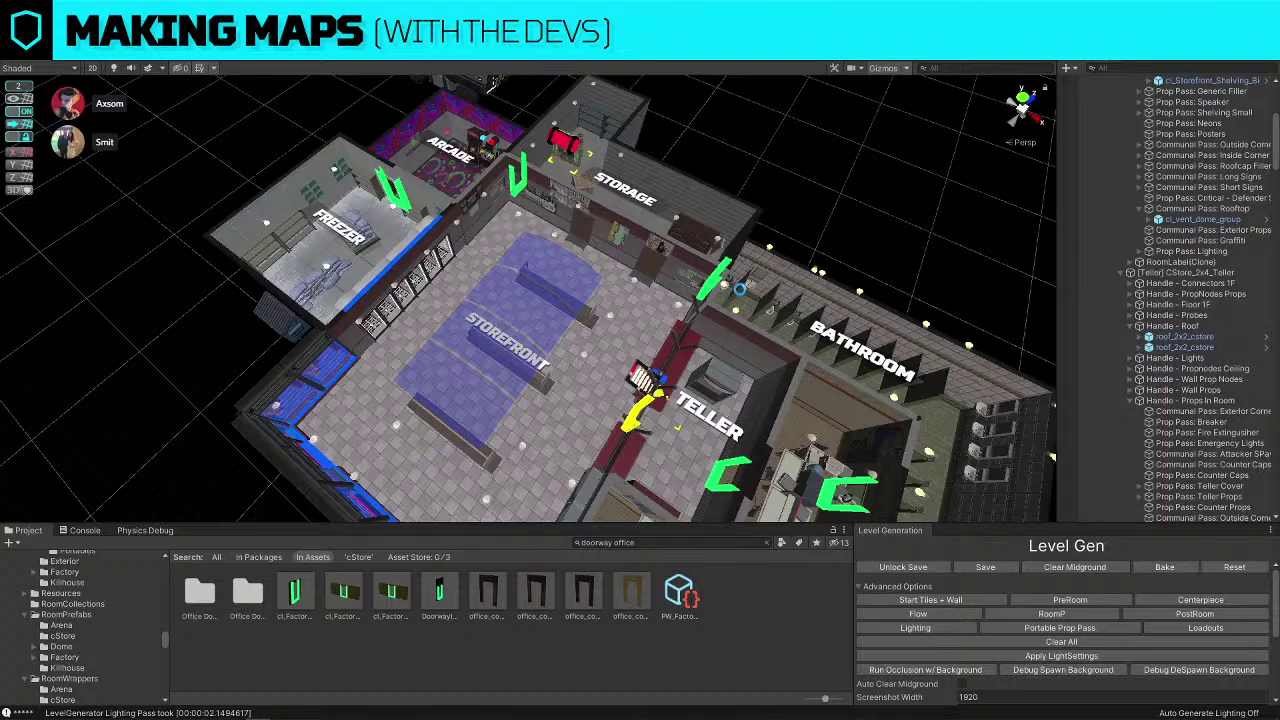
pyautogui.keyDown('alt'); pyautogui.moveTo(742, 288); pyautogui.dragTo(784, 312); pyautogui.keyUp('alt')
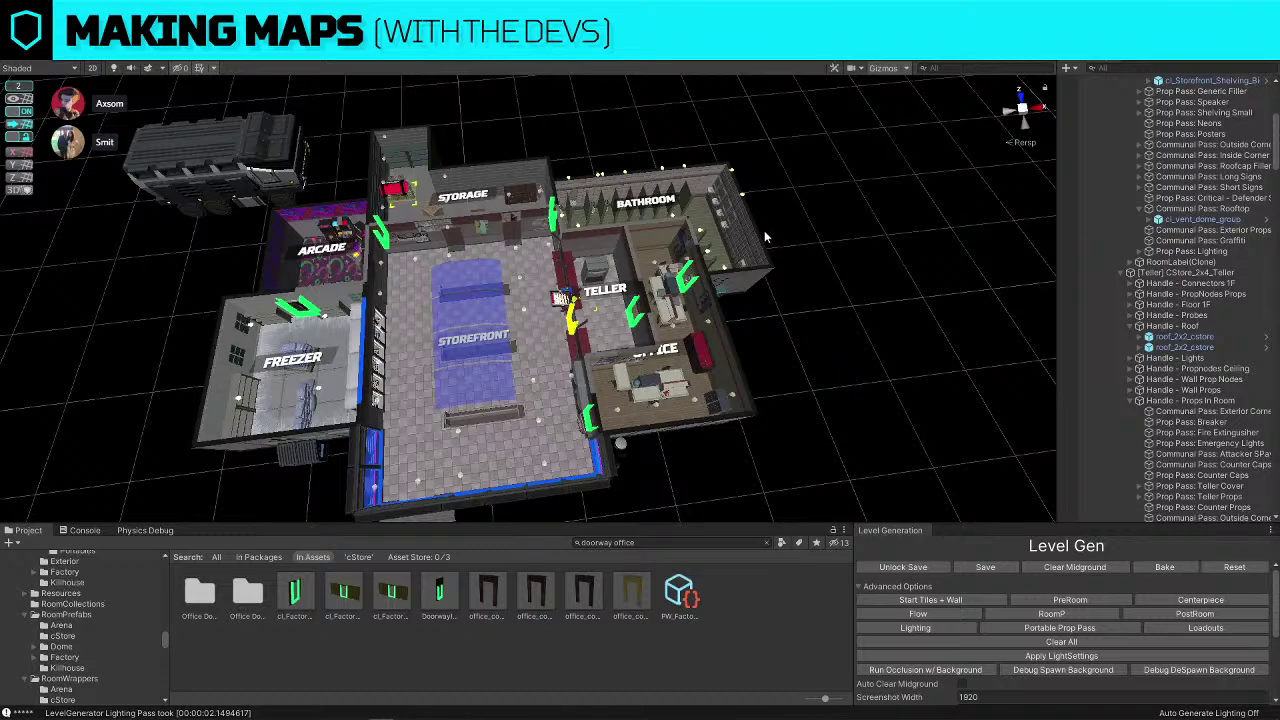
# Duplicate the small booze shelf against the storefront's storage-side wall and slide the copy along the wall toward the bathroom
pyautogui.moveTo(765, 236); pyautogui.dragTo(455, 214, button='right')
pyautogui.press('w')
pyautogui.click(464, 326)
pyautogui.moveTo(464, 326); pyautogui.dragTo(608, 393, button='right')
pyautogui.hotkey('ctrl', 'd')
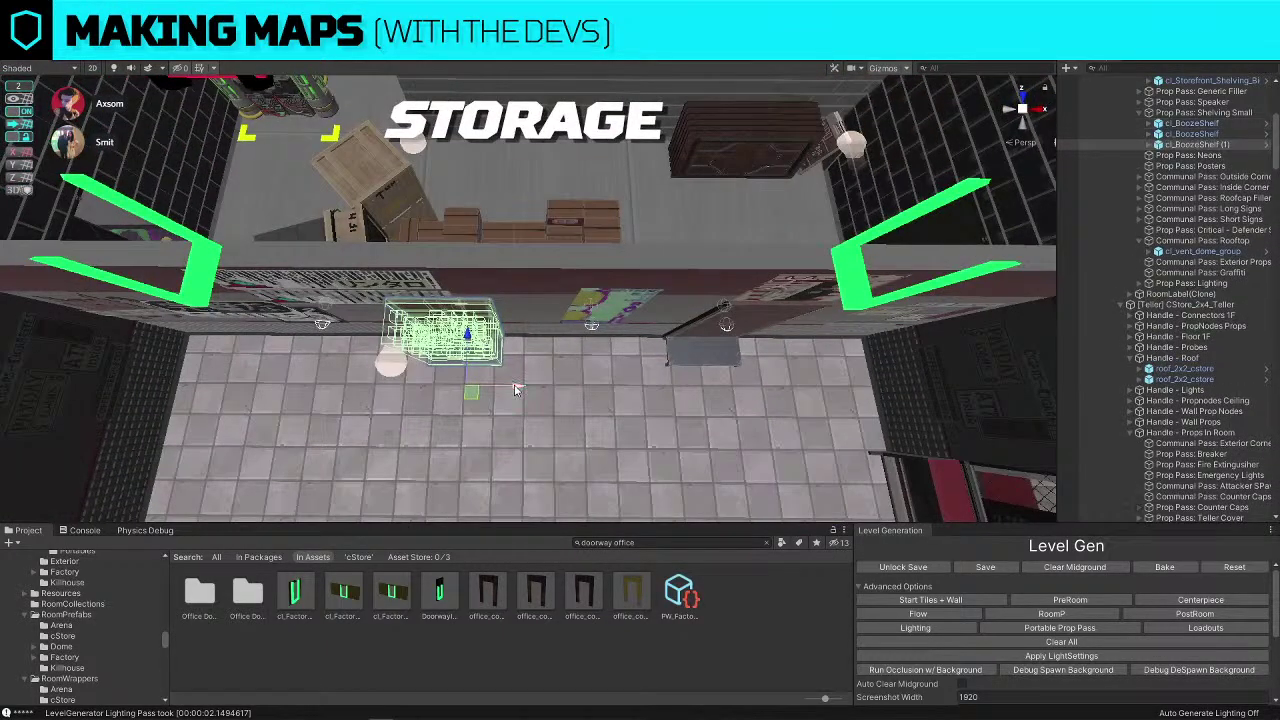
pyautogui.moveTo(519, 390); pyautogui.dragTo(636, 386)
pyautogui.hotkey('ctrl', 'd')
pyautogui.moveTo(636, 386); pyautogui.dragTo(640, 412, button='right')
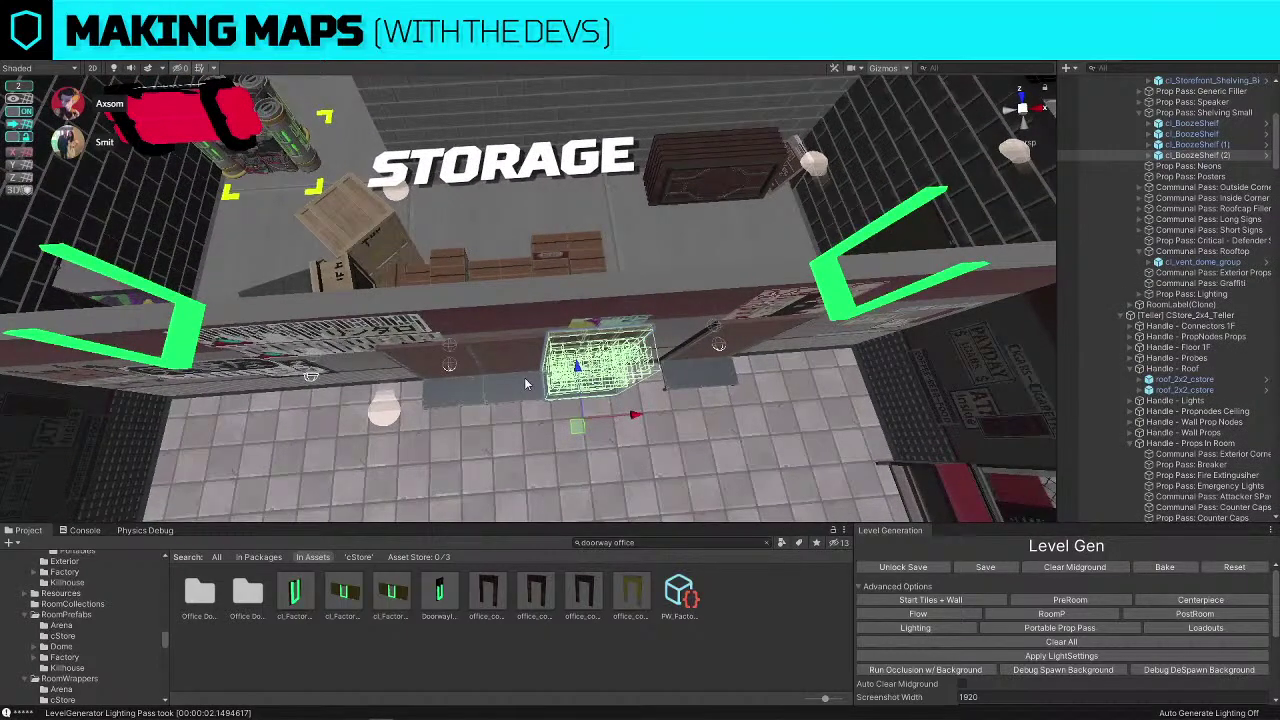
pyautogui.hotkey('ctrl', 'z')
pyautogui.moveTo(527, 384)
pyautogui.mouseDown(button='right')
pyautogui.moveTo(526, 429)
pyautogui.moveTo(532, 390)
pyautogui.mouseUp(button='right')
pyautogui.hotkey('ctrl', 'z')
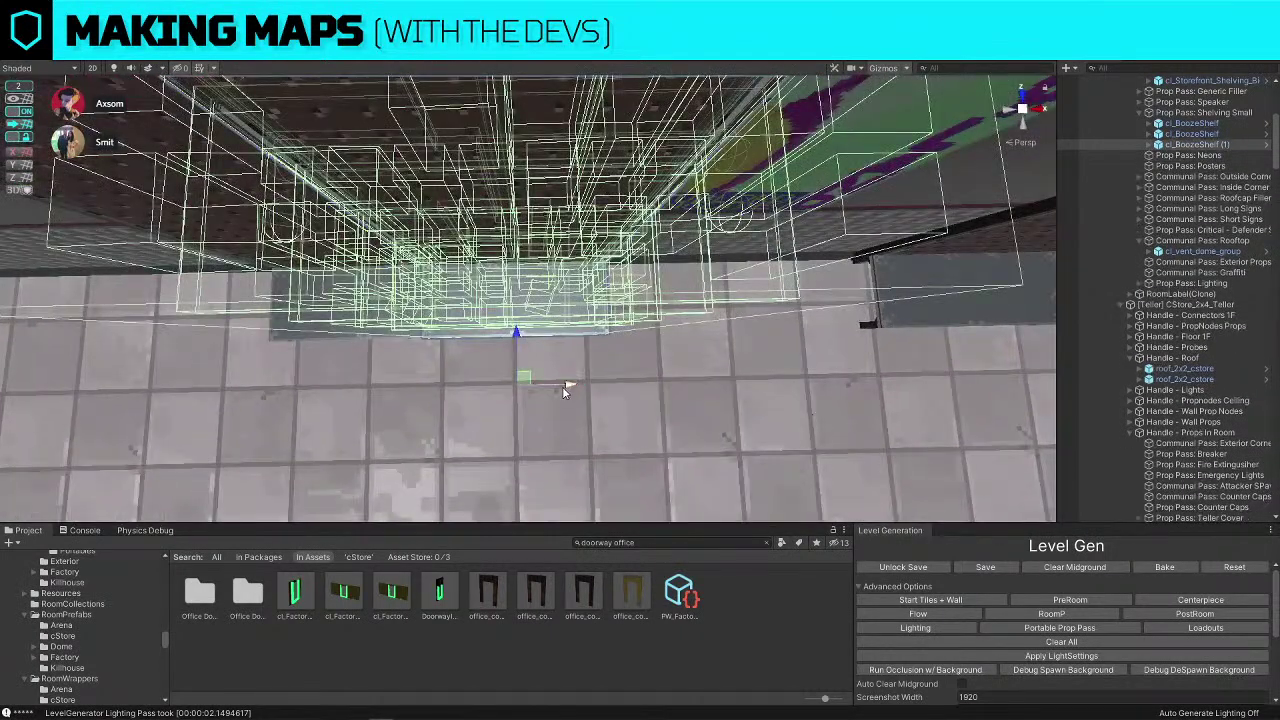
# Turn off snapping and position the copied booze shelf between the two original shelves on the storage-side wall
pyautogui.moveTo(562, 386); pyautogui.dragTo(662, 385)
pyautogui.click(25, 112)
pyautogui.keyDown('alt'); pyautogui.moveTo(417, 297); pyautogui.dragTo(474, 142); pyautogui.keyUp('alt')
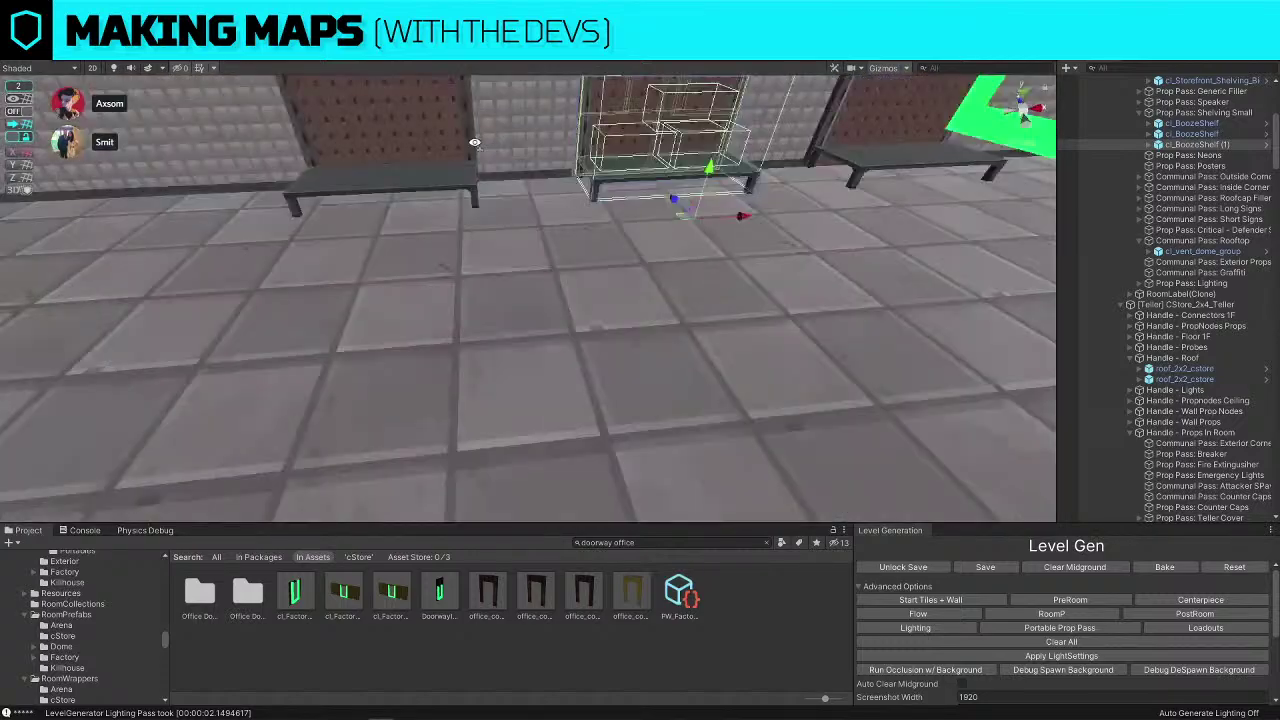
pyautogui.moveTo(475, 142); pyautogui.dragTo(474, 108, button='right')
pyautogui.scroll(3, 742, 314)
pyautogui.moveTo(772, 303); pyautogui.dragTo(876, 298)
# Duplicate the positioned booze shelf to add a fourth shelf along the storage-side wall
pyautogui.hotkey('ctrl', 'd')
pyautogui.moveTo(876, 298); pyautogui.dragTo(865, 288, button='right')
pyautogui.press('d')
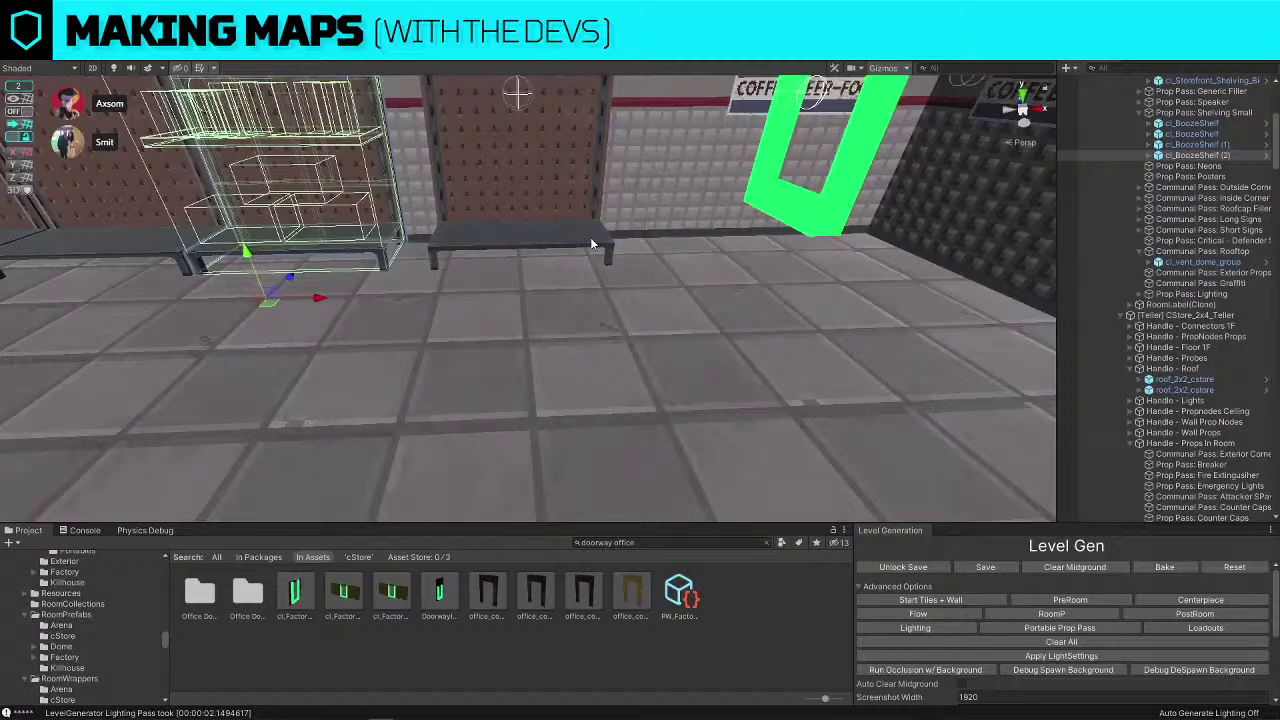
pyautogui.click(717, 252)
pyautogui.press('w')
pyautogui.moveTo(717, 252); pyautogui.dragTo(467, 118, button='right')
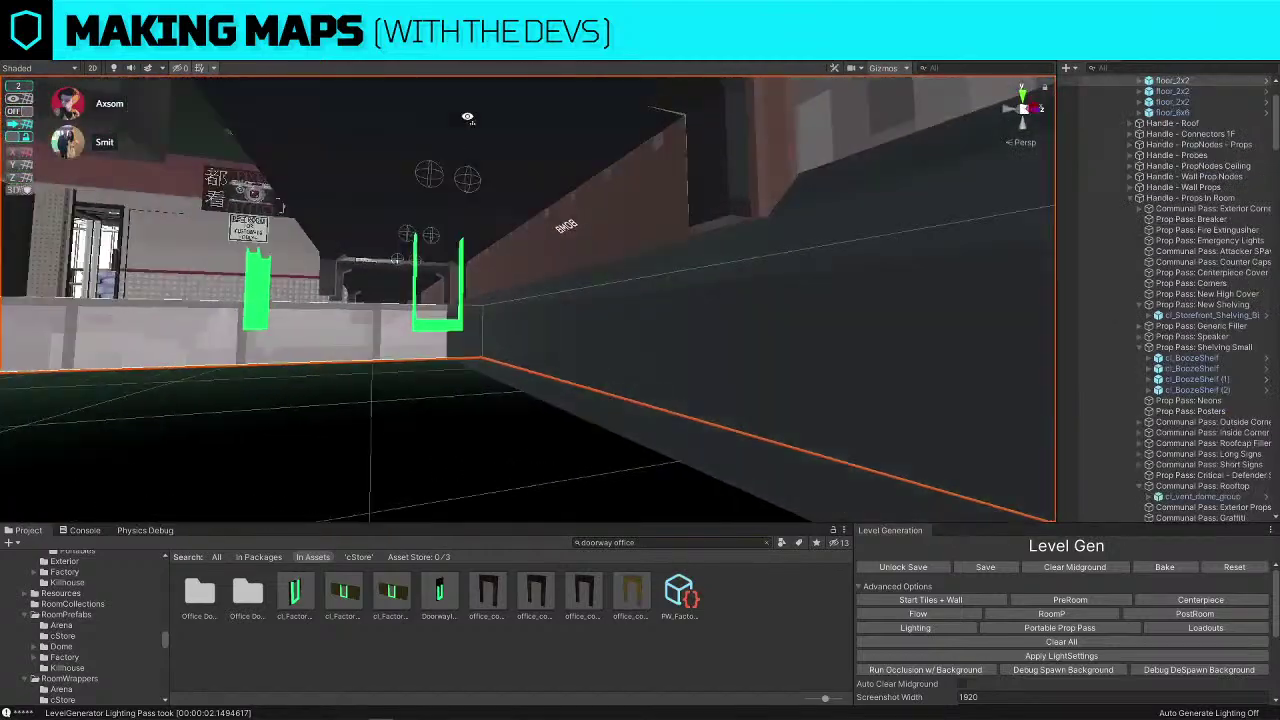
# Slide the booze shelf along the wall to form one continuous row, and select all four shelves
pyautogui.click(440, 168)
pyautogui.press('s')
pyautogui.moveTo(440, 168); pyautogui.dragTo(705, 377, button='right')
pyautogui.press('a')
pyautogui.moveTo(781, 361); pyautogui.dragTo(488, 361)
pyautogui.press('w')
pyautogui.moveTo(488, 361); pyautogui.dragTo(580, 313, button='right')
pyautogui.click(1212, 358)
pyautogui.keyDown('shift'); pyautogui.click(1204, 390); pyautogui.keyUp('shift')
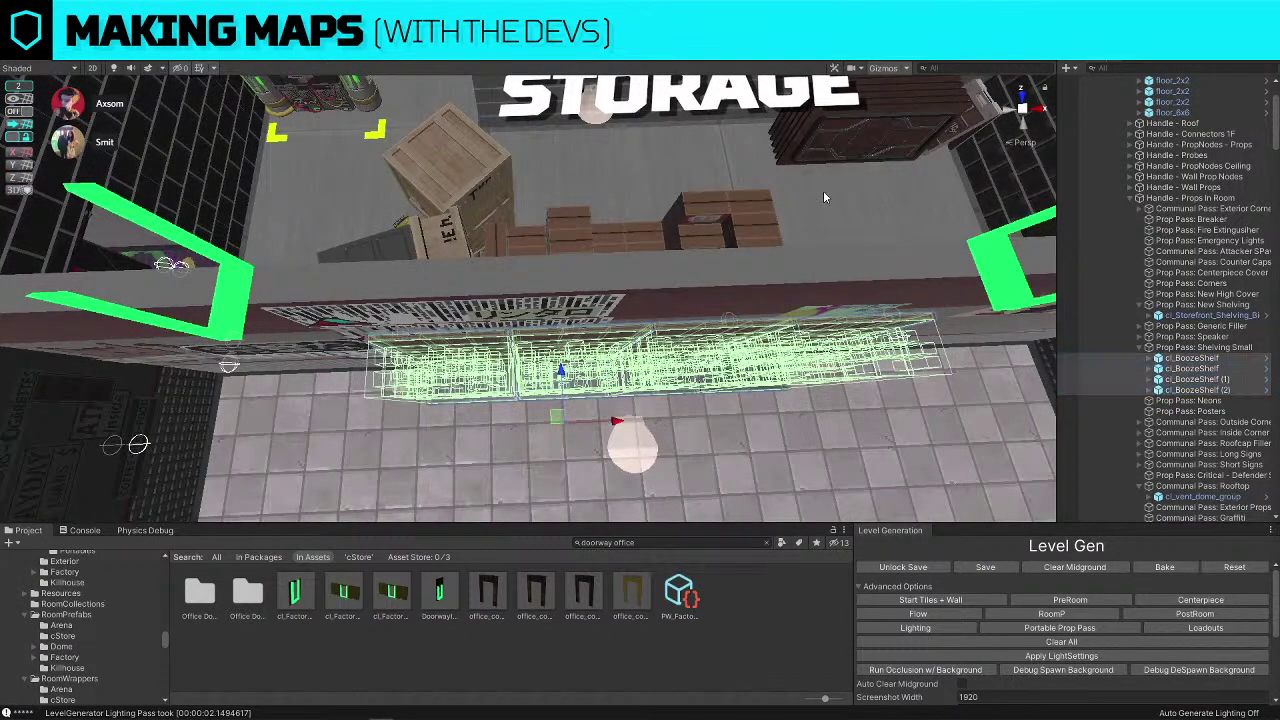
# Delete the triple bathroom stall near the storage-side doorway and select the single stall left beside that doorway
pyautogui.moveTo(823, 197); pyautogui.dragTo(456, 193, button='right')
pyautogui.click(474, 352)
pyautogui.press('f')
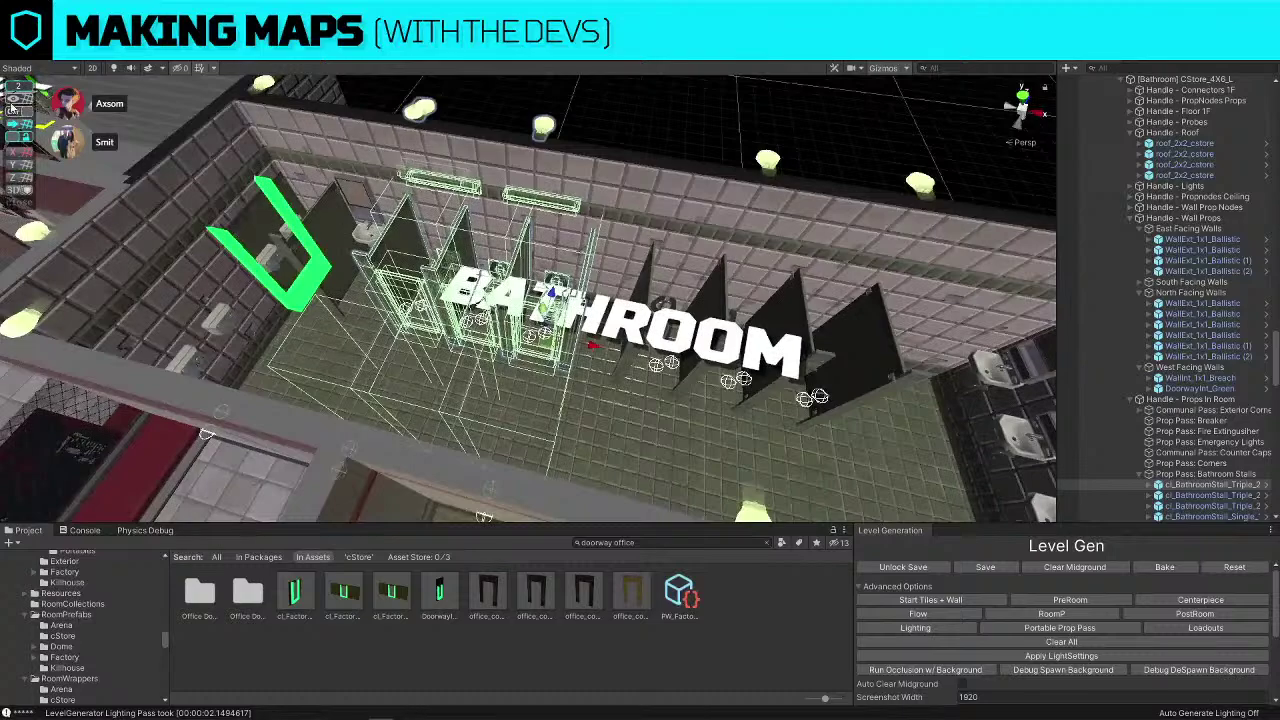
pyautogui.press('Delete')
pyautogui.click(346, 253)
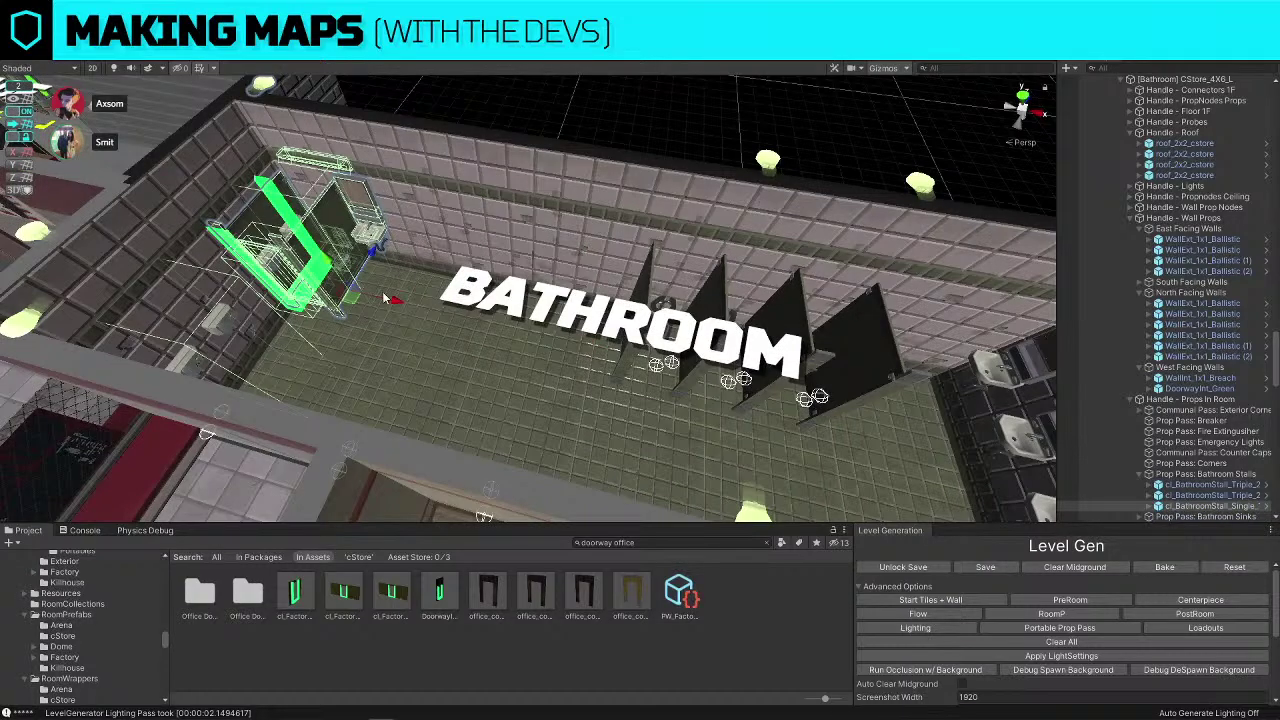
# Slide the "Anything else is less" poster along the storage-side wall so it sticks out from behind the shelves
pyautogui.press('s')
pyautogui.moveTo(395, 296); pyautogui.dragTo(339, 225, button='right')
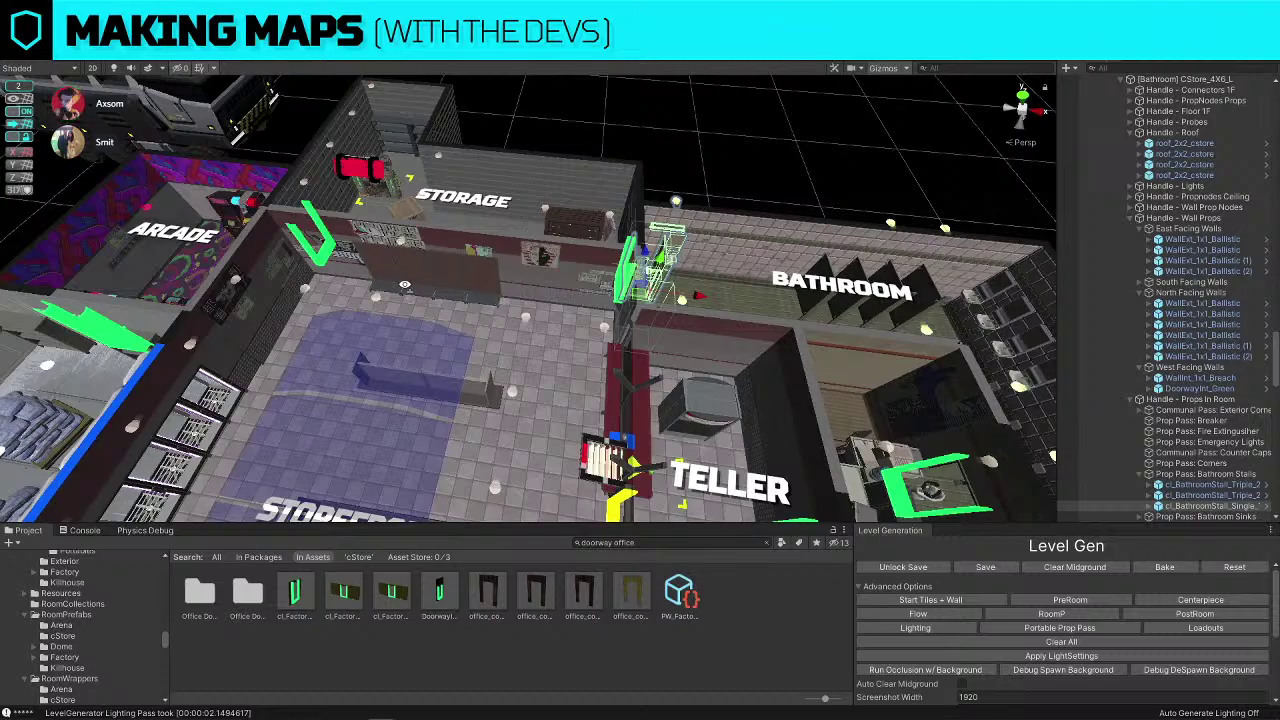
pyautogui.keyDown('alt'); pyautogui.moveTo(409, 288); pyautogui.dragTo(573, 348); pyautogui.keyUp('alt')
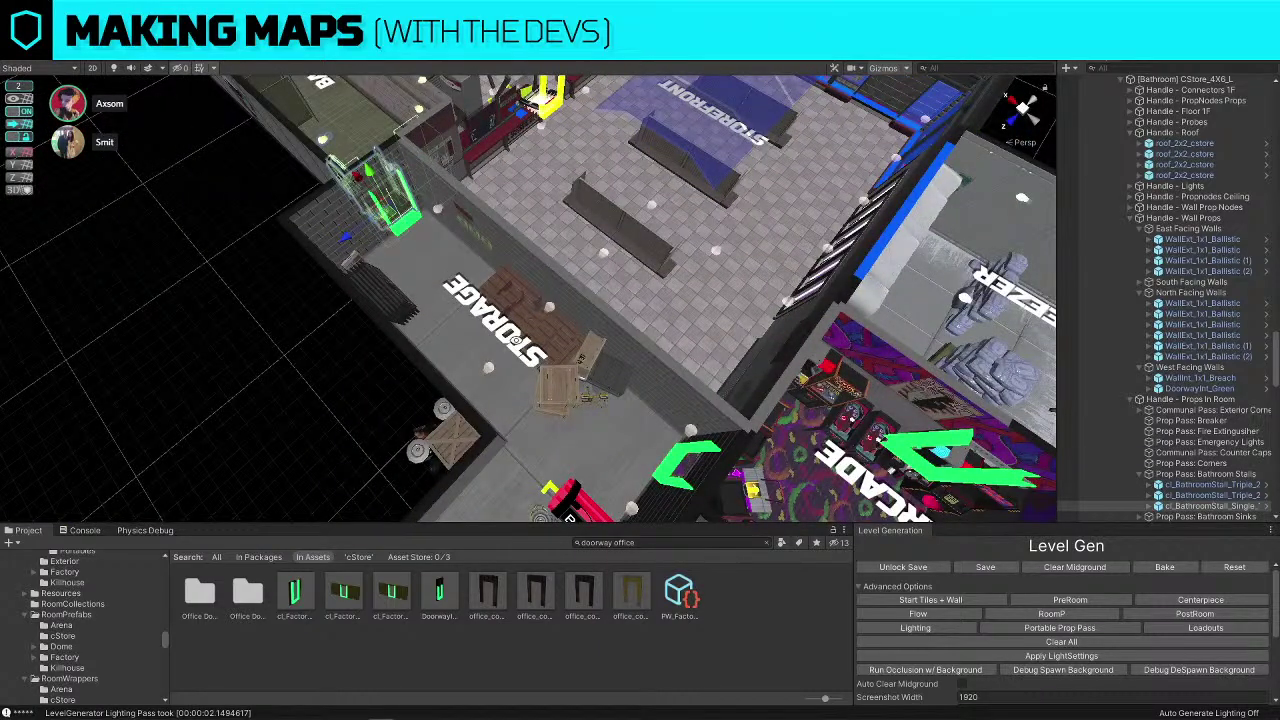
pyautogui.keyDown('alt'); pyautogui.moveTo(787, 320); pyautogui.dragTo(337, 270); pyautogui.keyUp('alt')
pyautogui.scroll(3, 337, 270)
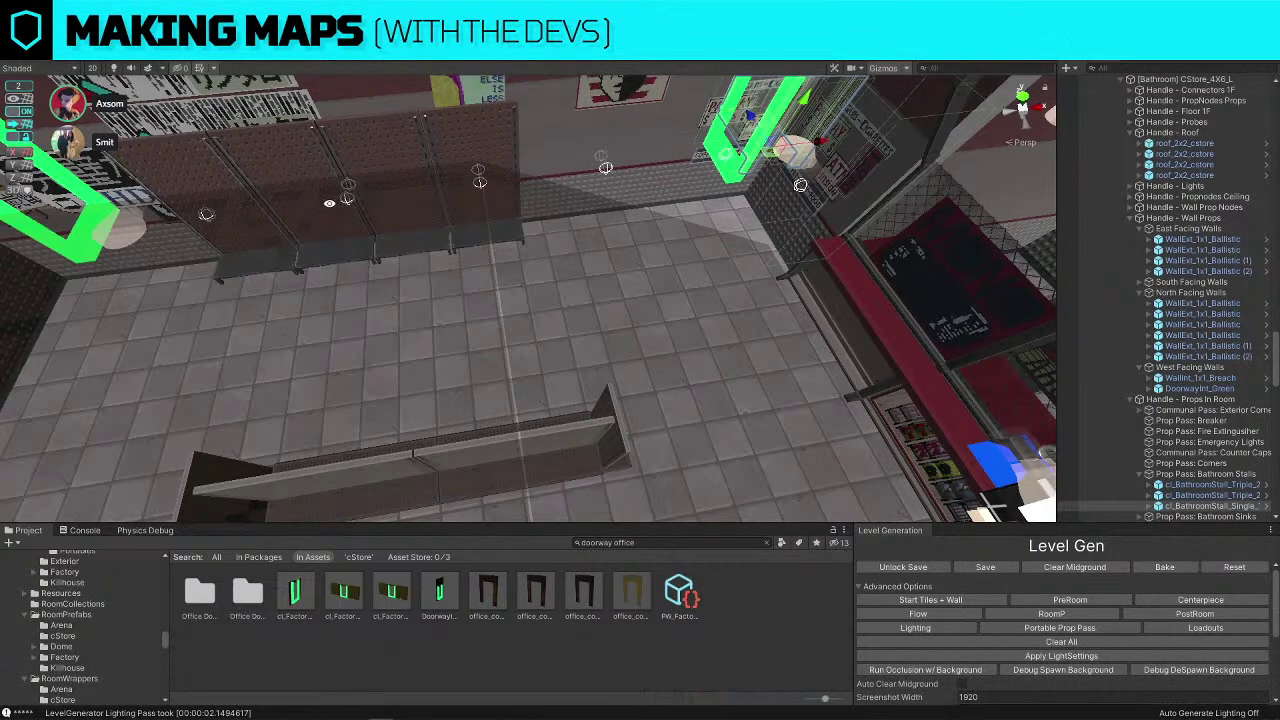
pyautogui.click(618, 163)
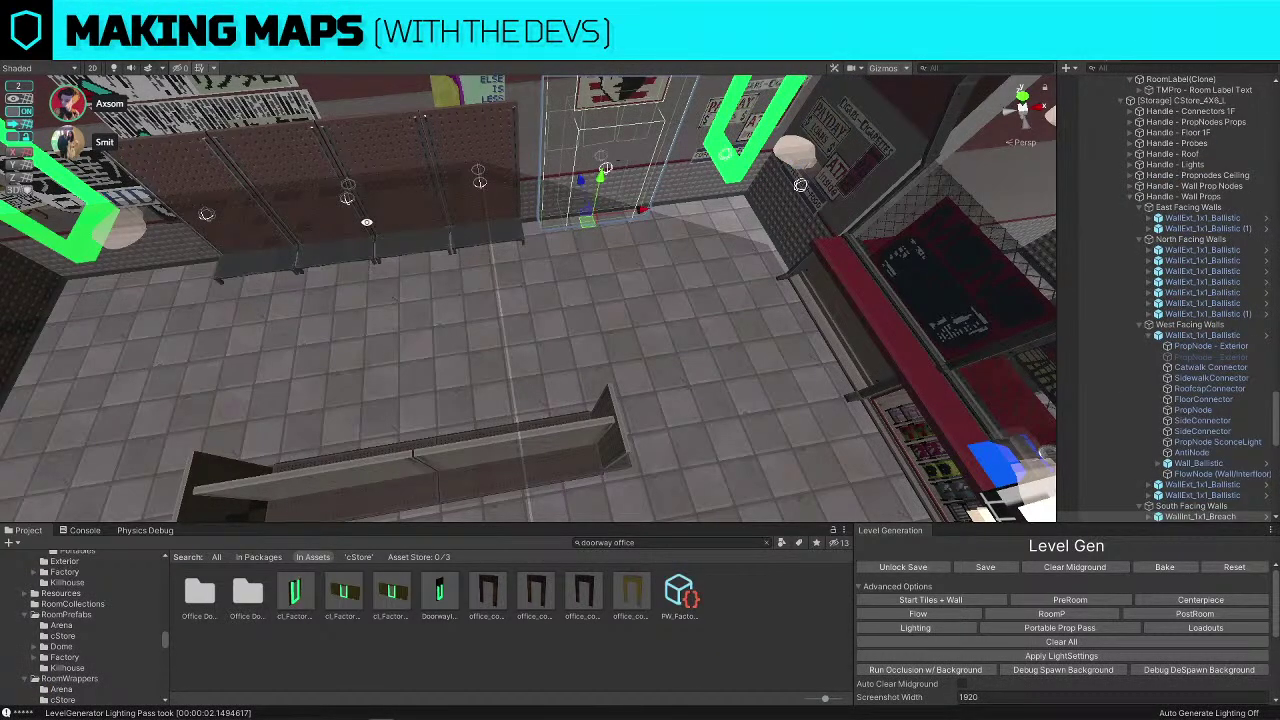
pyautogui.moveTo(586, 199); pyautogui.dragTo(421, 200, button='right')
pyautogui.click(422, 200)
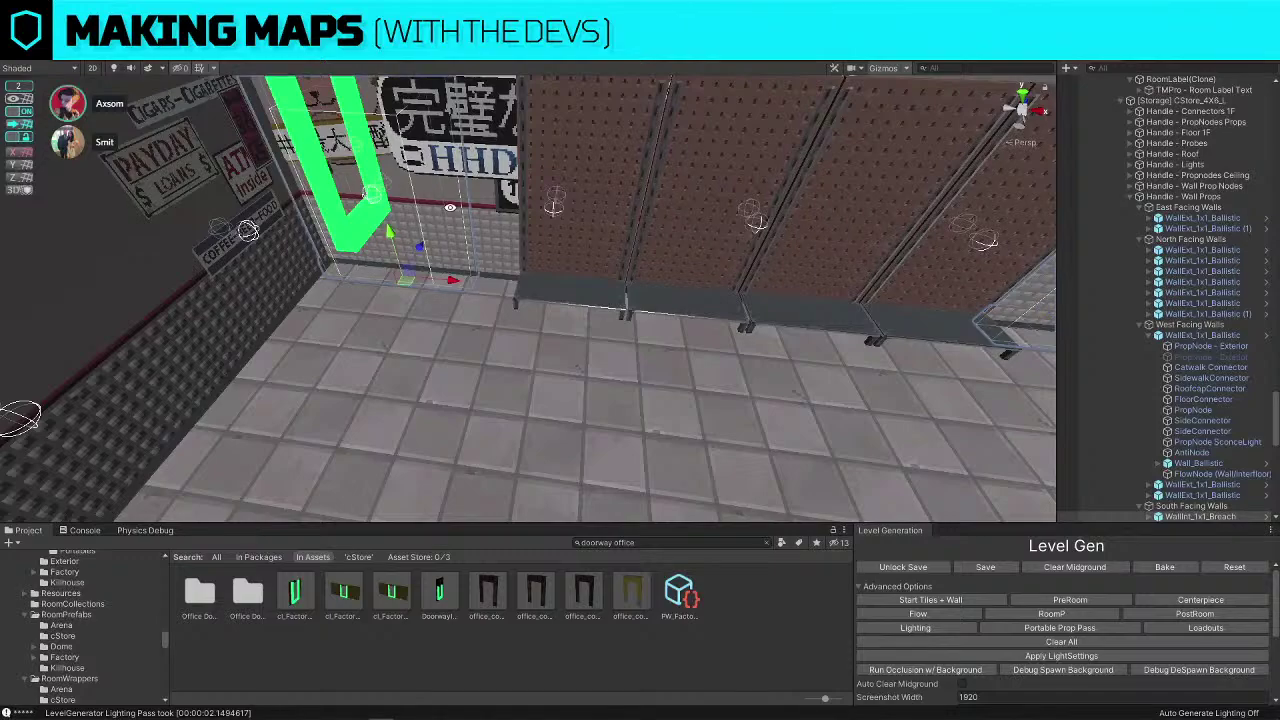
pyautogui.moveTo(483, 170); pyautogui.dragTo(619, 371, button='right')
pyautogui.click(528, 357)
pyautogui.moveTo(528, 357); pyautogui.dragTo(456, 268, button='right')
pyautogui.click(456, 268)
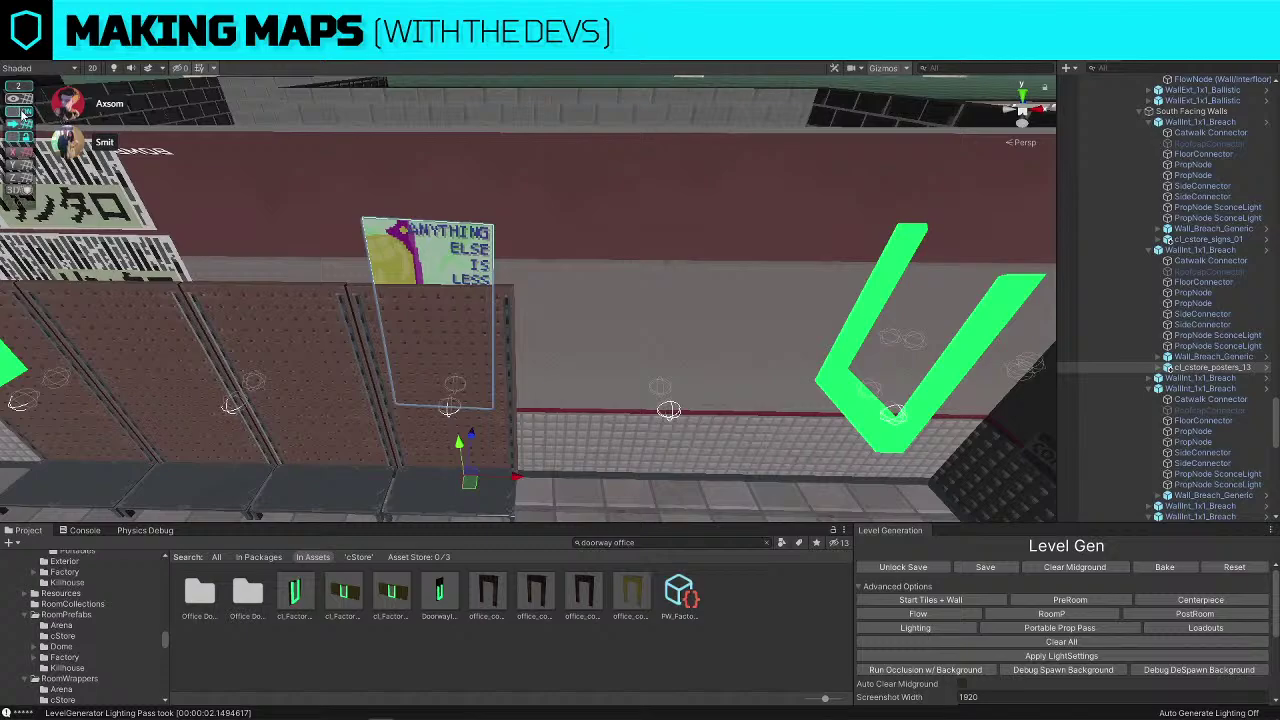
pyautogui.moveTo(516, 474); pyautogui.dragTo(563, 474)
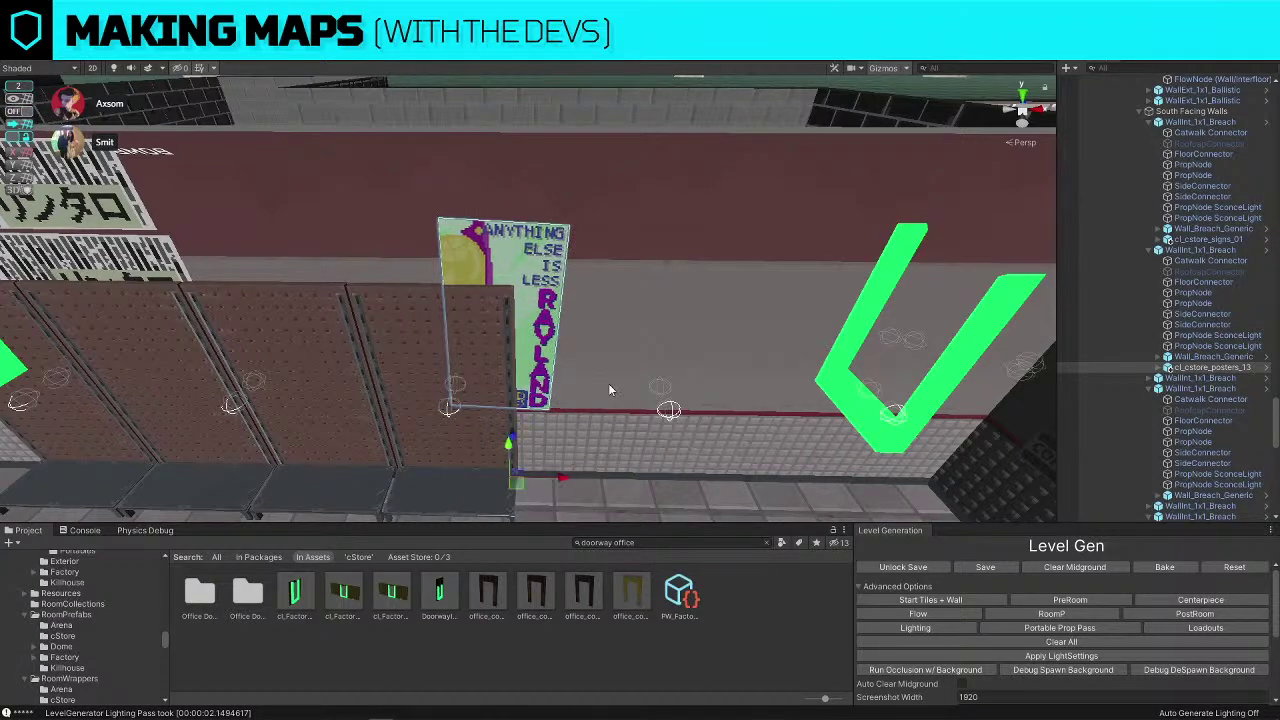
pyautogui.click(581, 322)
# Move the single bathroom stall away from the storage-side doorway to the end of the remaining stall row
pyautogui.scroll(-4, 581, 322)
pyautogui.moveTo(581, 322); pyautogui.dragTo(536, 357, button='right')
pyautogui.scroll(4, 536, 190)
pyautogui.scroll(-7, 536, 357)
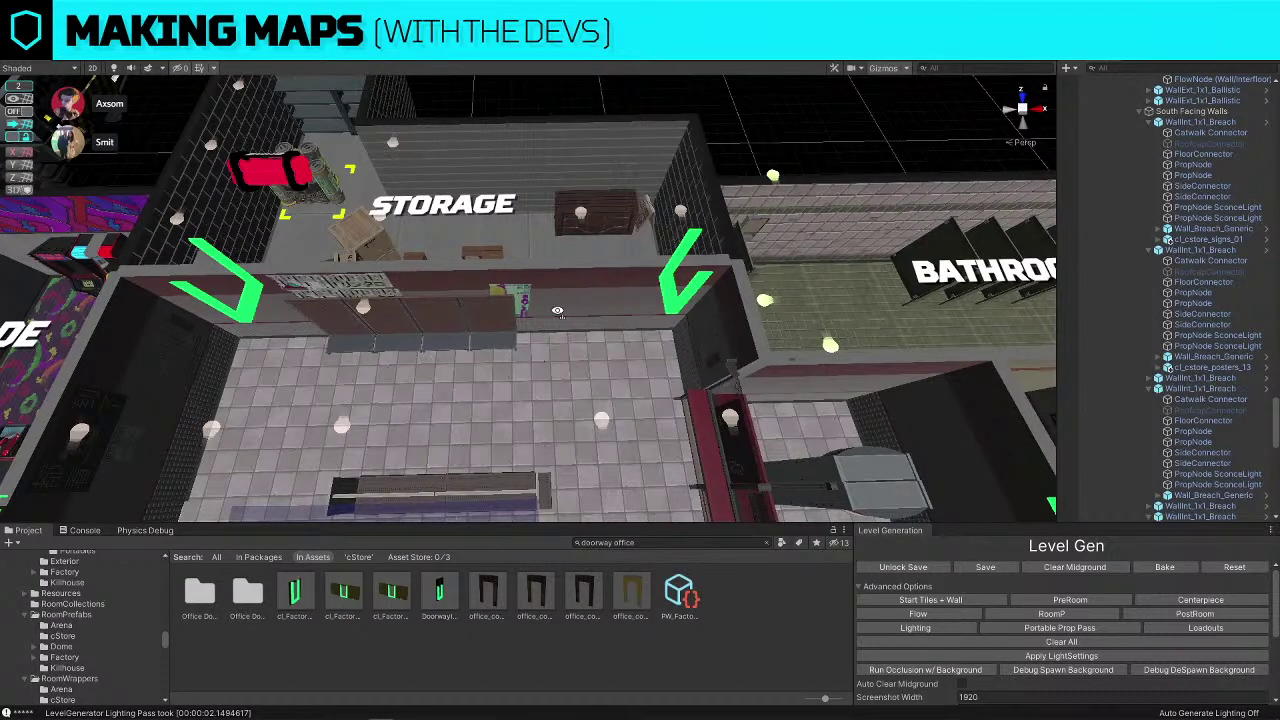
pyautogui.scroll(-4, 536, 357)
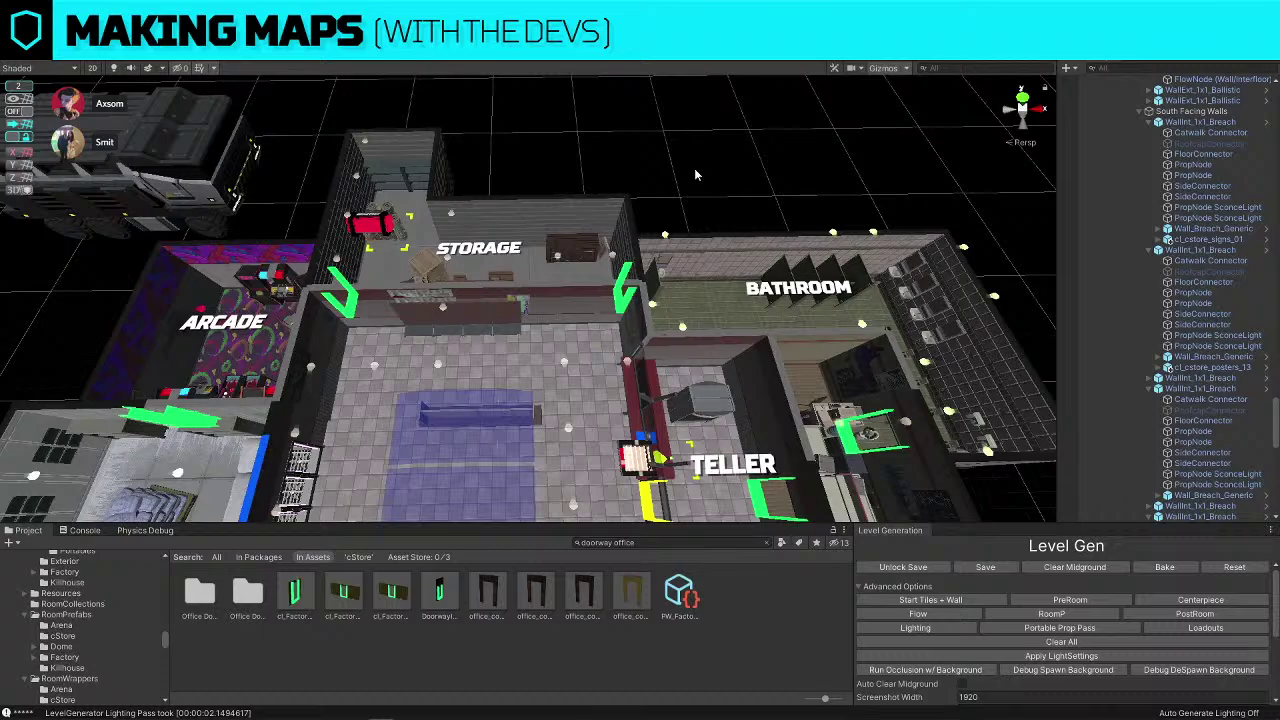
pyautogui.press('d')
pyautogui.moveTo(695, 172); pyautogui.dragTo(695, 172, button='right')
pyautogui.press('w')
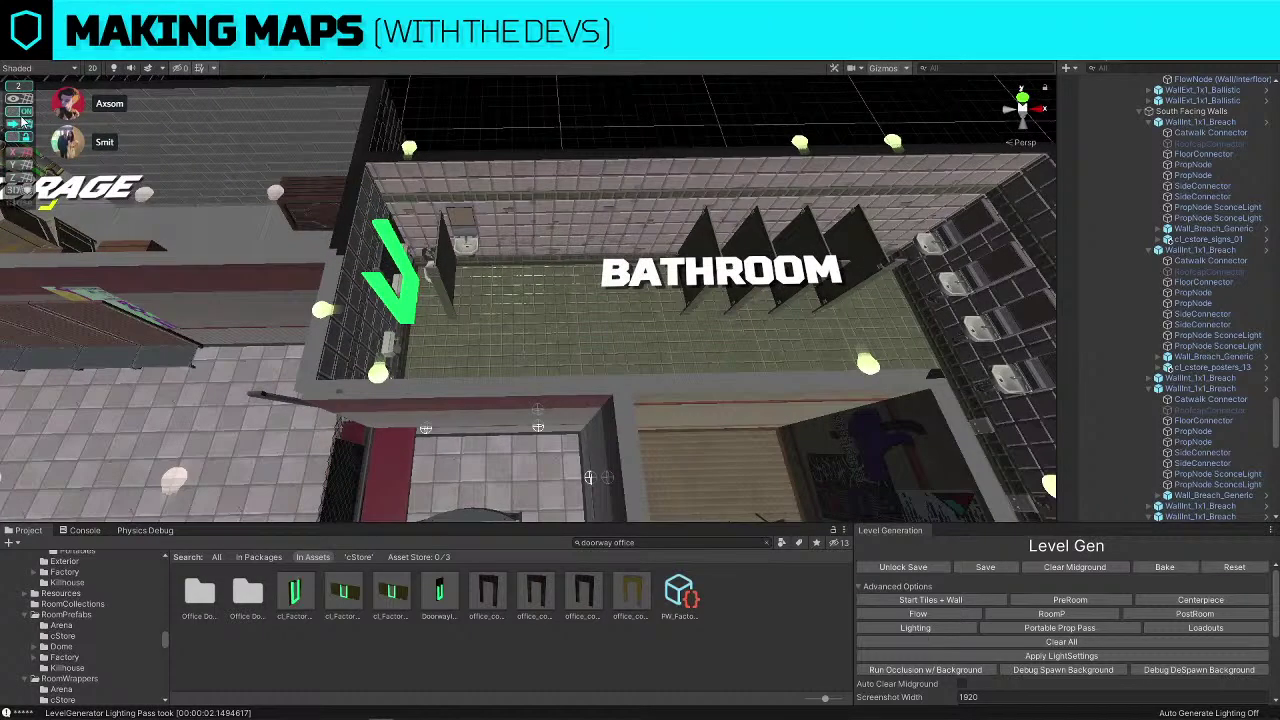
pyautogui.click(440, 265)
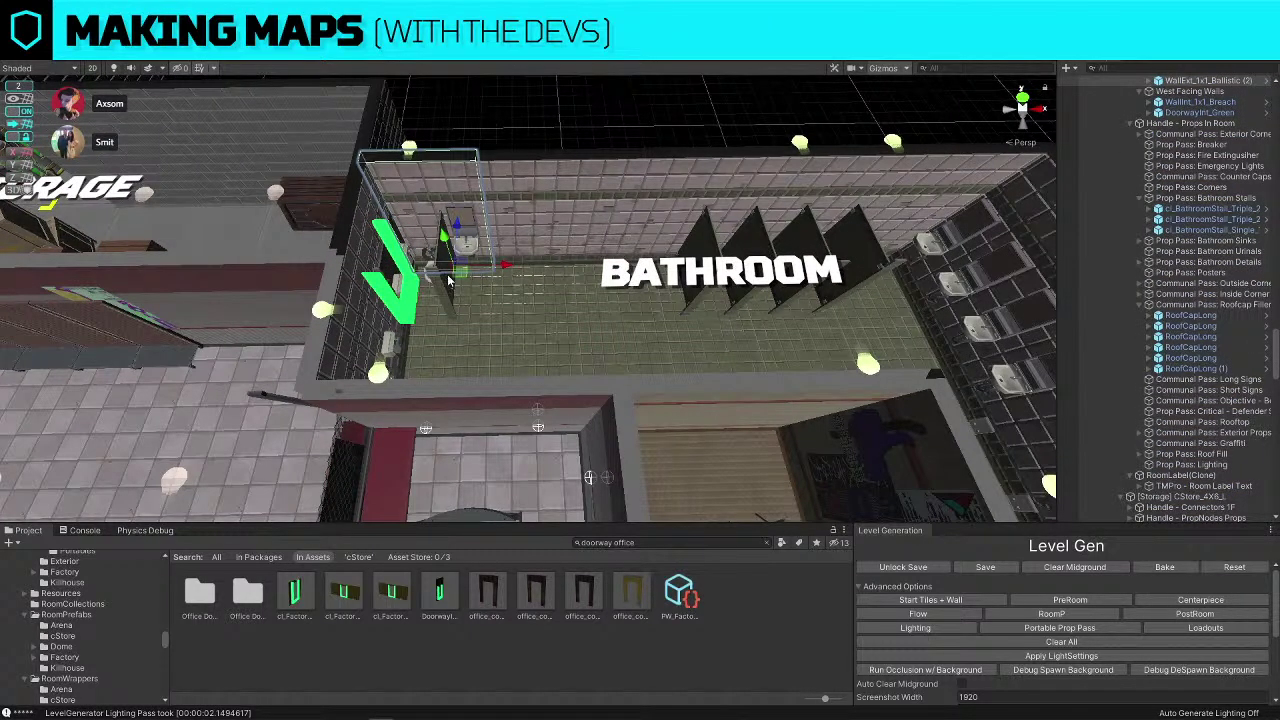
pyautogui.moveTo(448, 281); pyautogui.dragTo(690, 302)
pyautogui.press('d')
pyautogui.moveTo(690, 302); pyautogui.dragTo(681, 300, button='right')
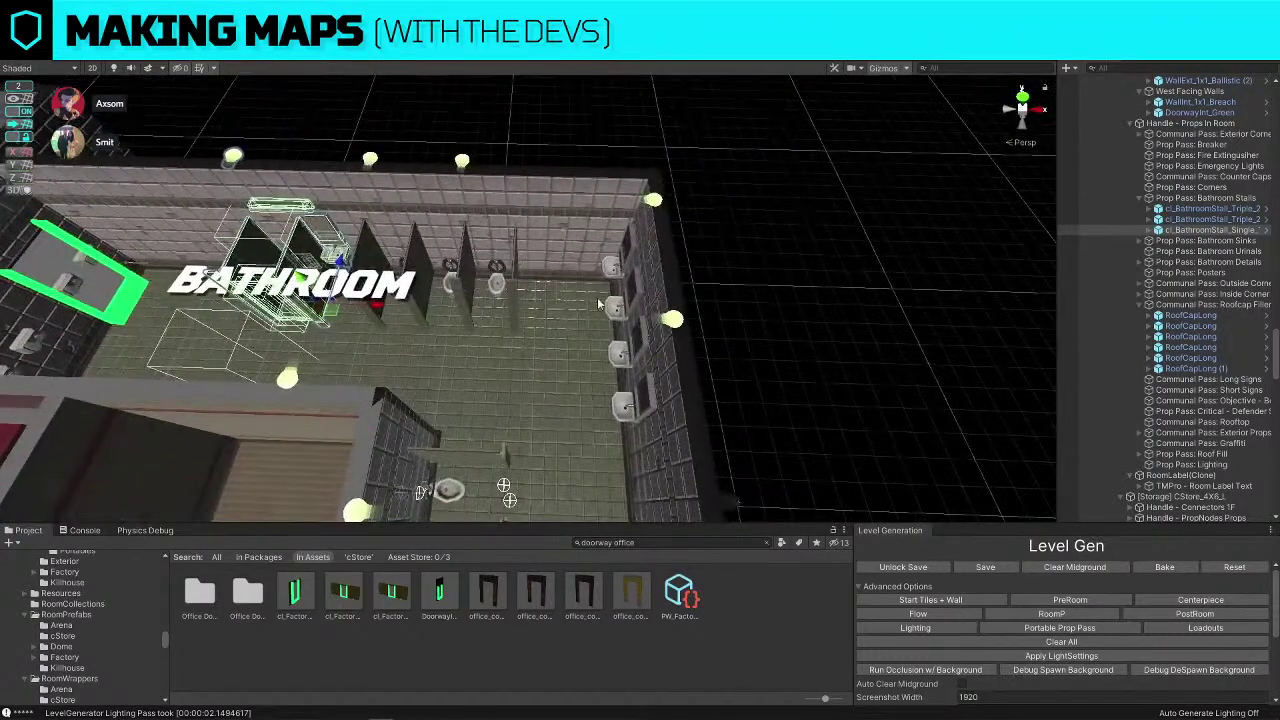
# Delete the hand dryers beside the bathroom's storage-side doorway and the triple stall by the office doorway
pyautogui.moveTo(605, 308); pyautogui.dragTo(405, 307, button='right')
pyautogui.press('w')
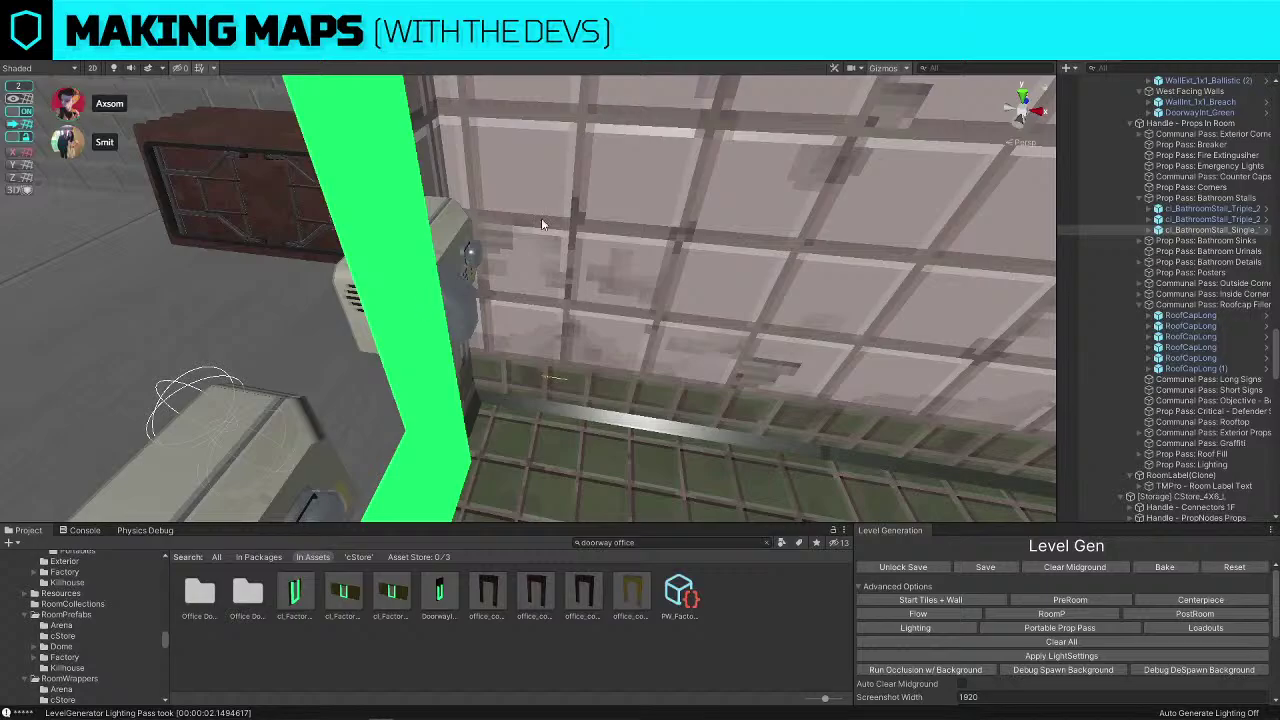
pyautogui.click(443, 221)
pyautogui.moveTo(543, 224); pyautogui.dragTo(491, 306, button='right')
pyautogui.press('Delete')
pyautogui.press('s')
pyautogui.click(501, 301)
pyautogui.press('Delete')
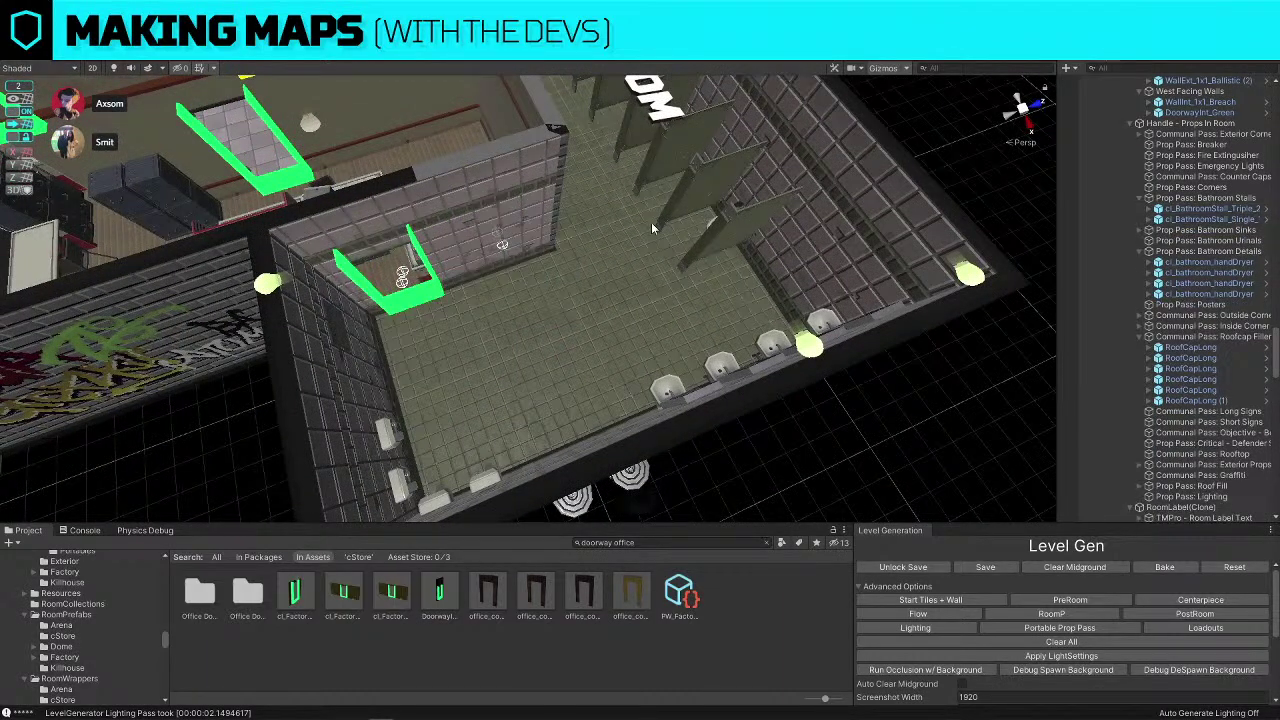
# Select the hand dryer pair on the bathroom's rest-room-sign wall and rotate it to match the adjoining wall's dryers
pyautogui.moveTo(651, 222); pyautogui.dragTo(526, 176, button='right')
pyautogui.click(526, 176)
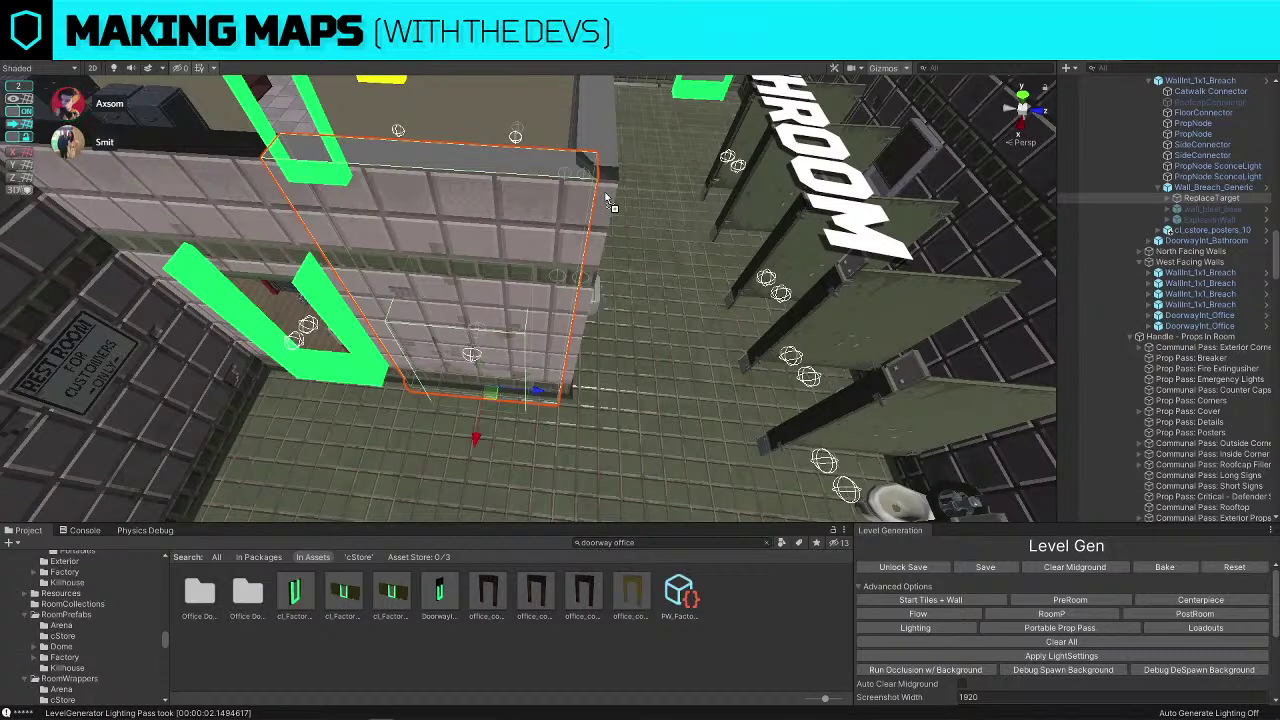
pyautogui.keyDown('alt'); pyautogui.moveTo(605, 197); pyautogui.dragTo(376, 183); pyautogui.keyUp('alt')
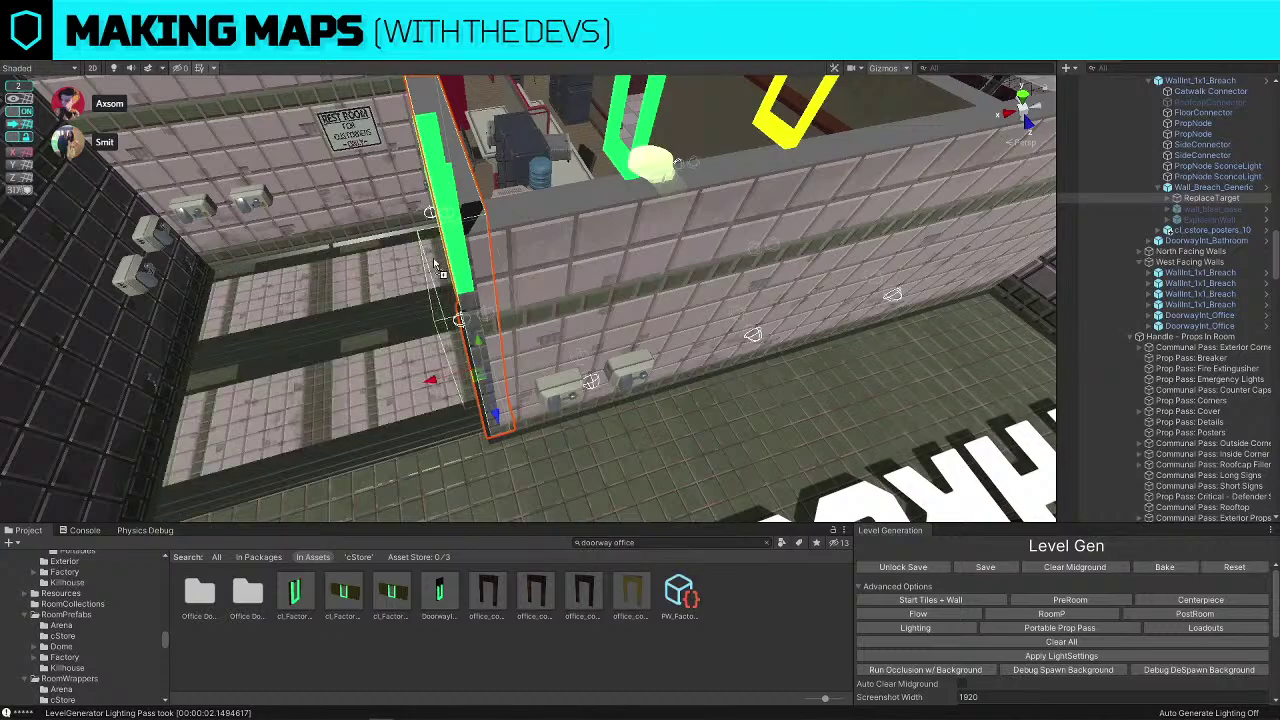
pyautogui.press('w')
pyautogui.moveTo(461, 256); pyautogui.dragTo(434, 238, button='right')
pyautogui.click(511, 228)
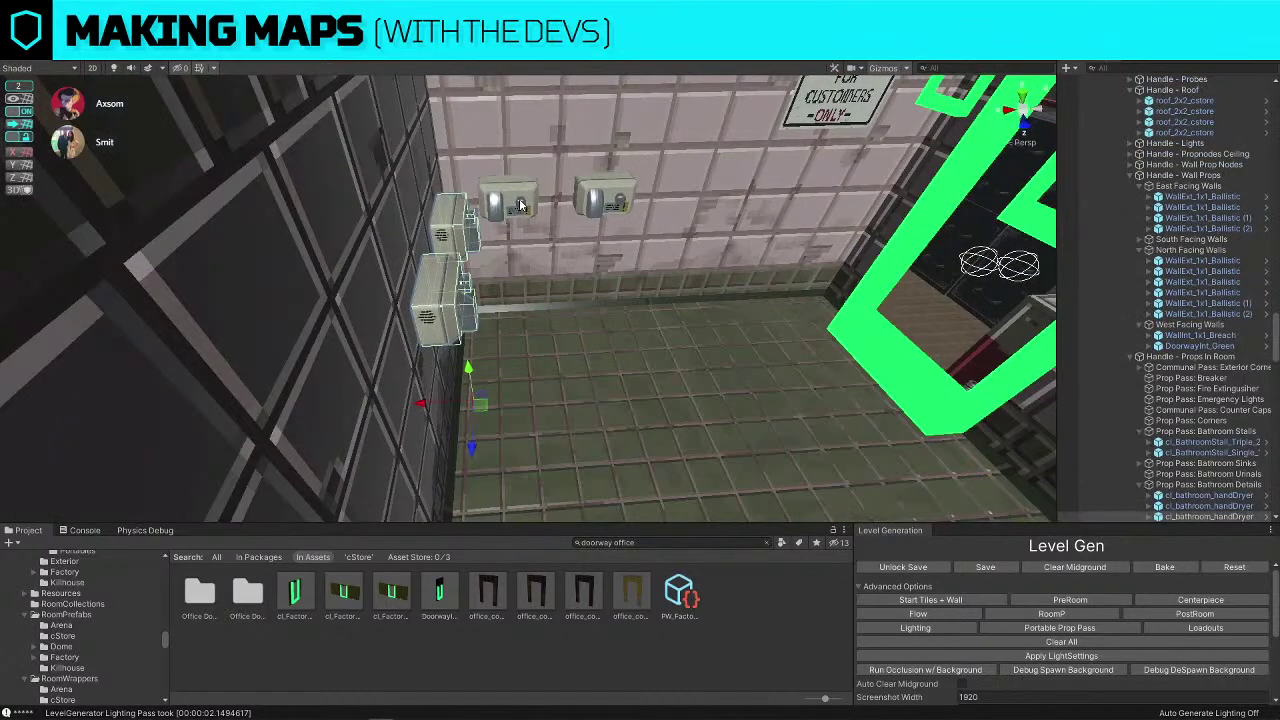
pyautogui.click(520, 205)
pyautogui.moveTo(521, 205); pyautogui.dragTo(662, 190, button='right')
pyautogui.press('e')
pyautogui.keyDown('ctrl'); pyautogui.moveTo(644, 334); pyautogui.dragTo(792, 318); pyautogui.keyUp('ctrl')
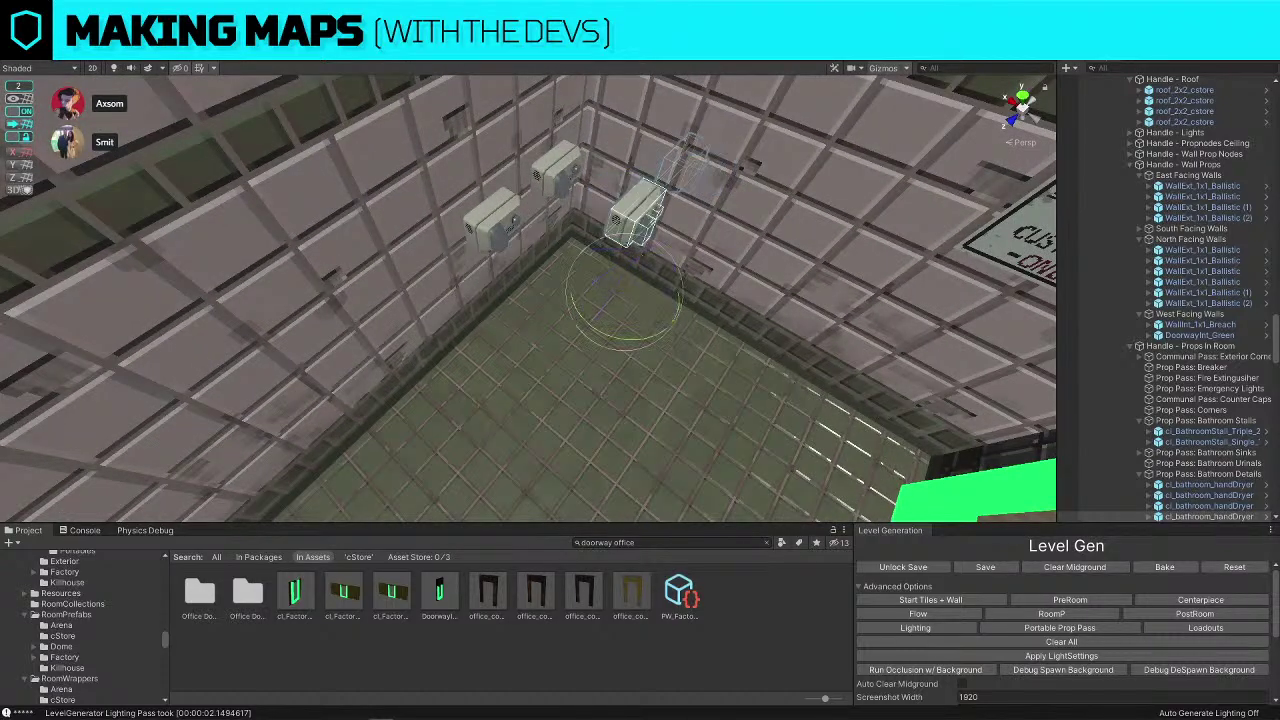
pyautogui.keyDown('ctrl'); pyautogui.moveTo(682, 269); pyautogui.dragTo(800, 335); pyautogui.keyUp('ctrl')
# Move the rotated hand dryers onto the adjoining bathroom wall in line with the other pair, fine-tuning them without grid snapping
pyautogui.press('w')
pyautogui.moveTo(625, 305); pyautogui.dragTo(396, 415)
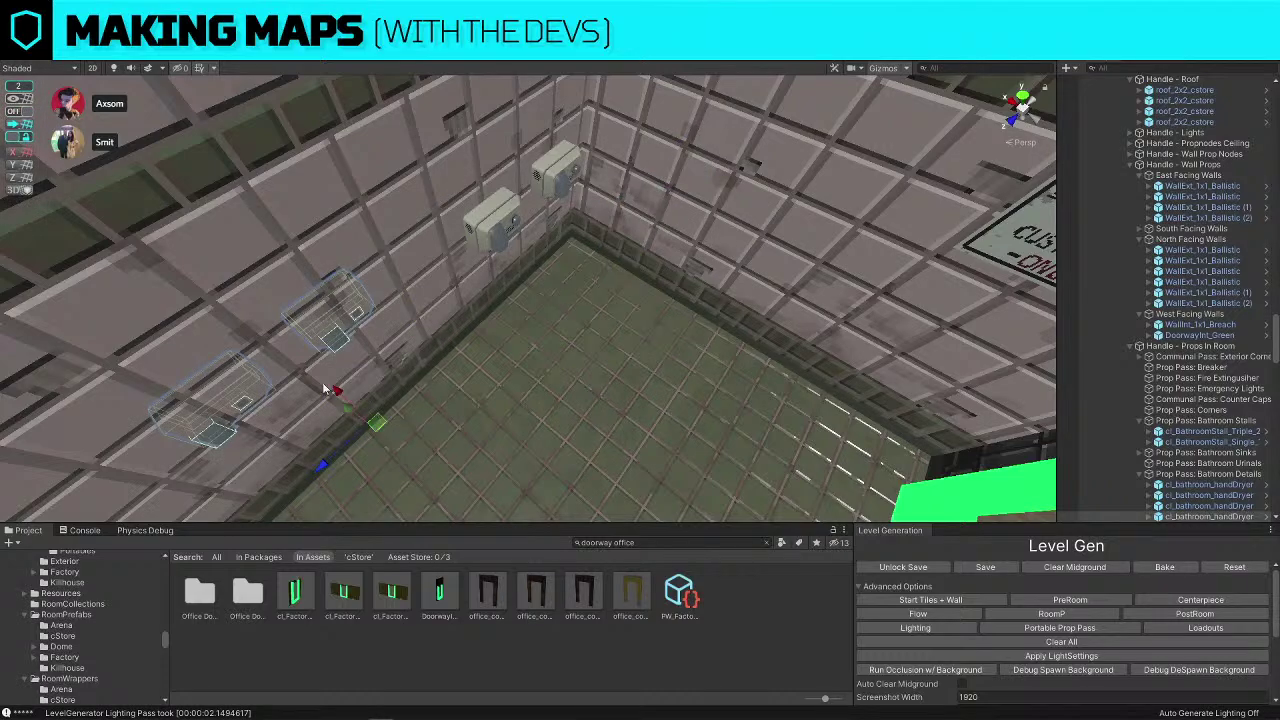
pyautogui.moveTo(343, 394); pyautogui.dragTo(358, 408)
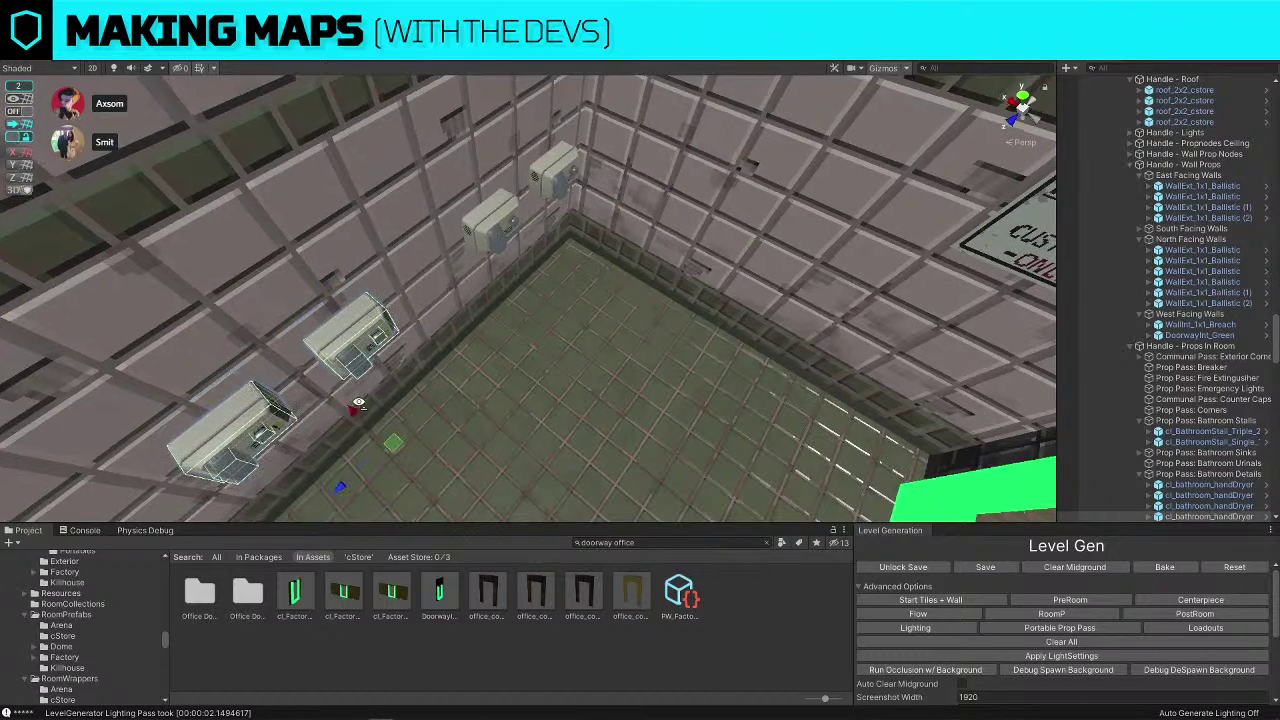
pyautogui.scroll(-5, 266, 165)
pyautogui.keyDown('alt'); pyautogui.moveTo(266, 165); pyautogui.dragTo(40, 157); pyautogui.keyUp('alt')
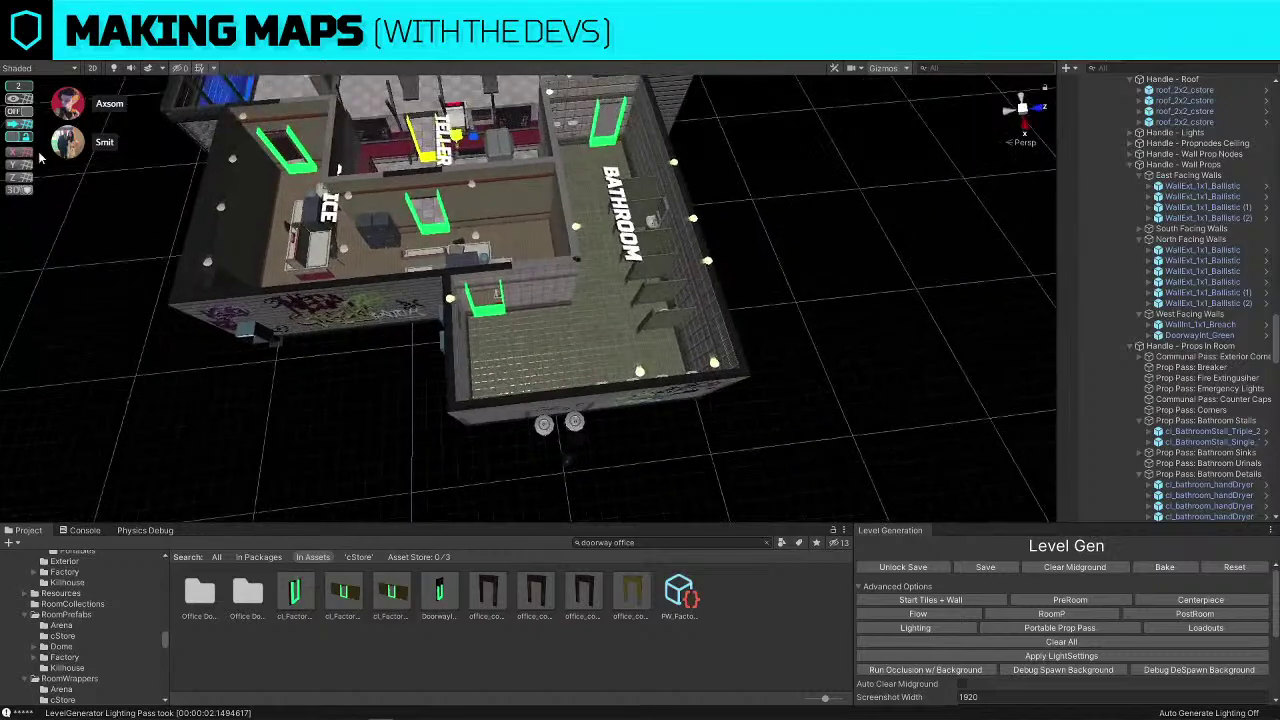
pyautogui.click(22, 113)
# Delete the extra hand dryers along the bathroom's corridor wall
pyautogui.moveTo(560, 205); pyautogui.dragTo(859, 277, button='right')
pyautogui.keyDown('shift'); pyautogui.click(601, 268); pyautogui.keyUp('shift')
pyautogui.press('Delete')
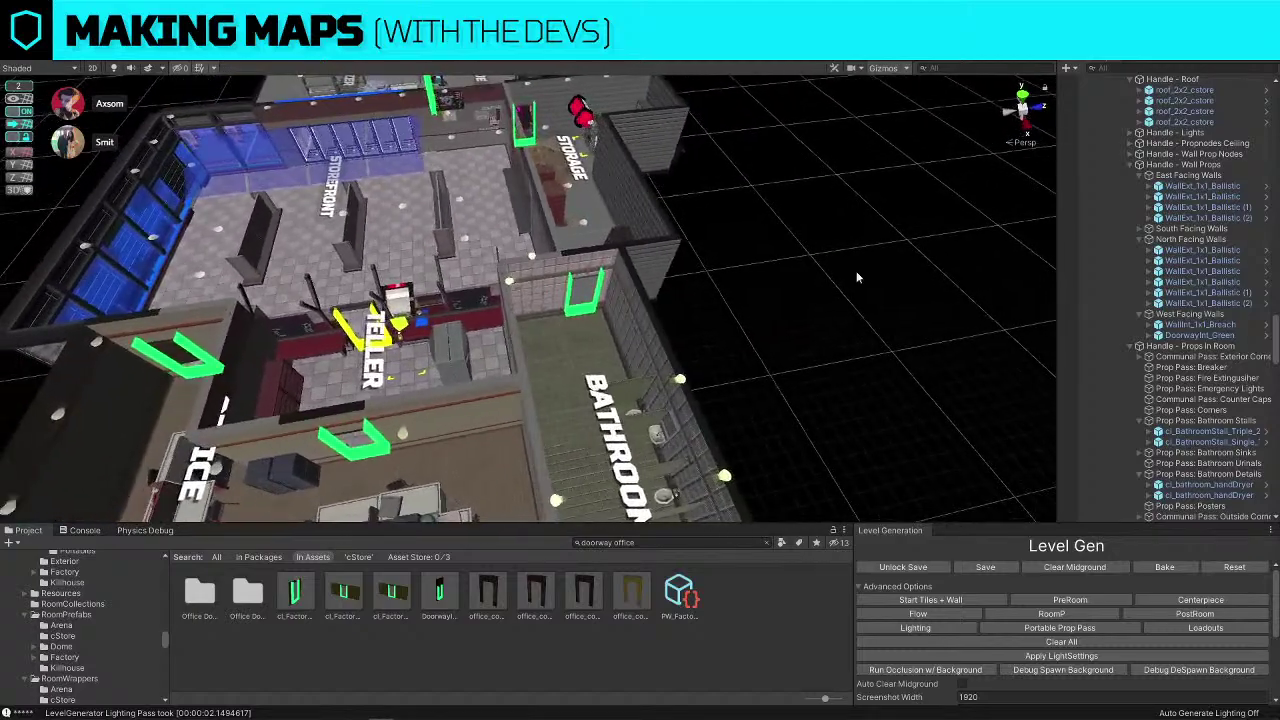
# Delete the dark red cabinets in the teller room beside the wall shared with the office
pyautogui.moveTo(560, 278); pyautogui.dragTo(800, 288, button='right')
pyautogui.moveTo(570, 250)
pyautogui.mouseDown(button='right')
pyautogui.moveTo(490, 245)
pyautogui.moveTo(567, 240)
pyautogui.mouseUp(button='right')
pyautogui.click(569, 244)
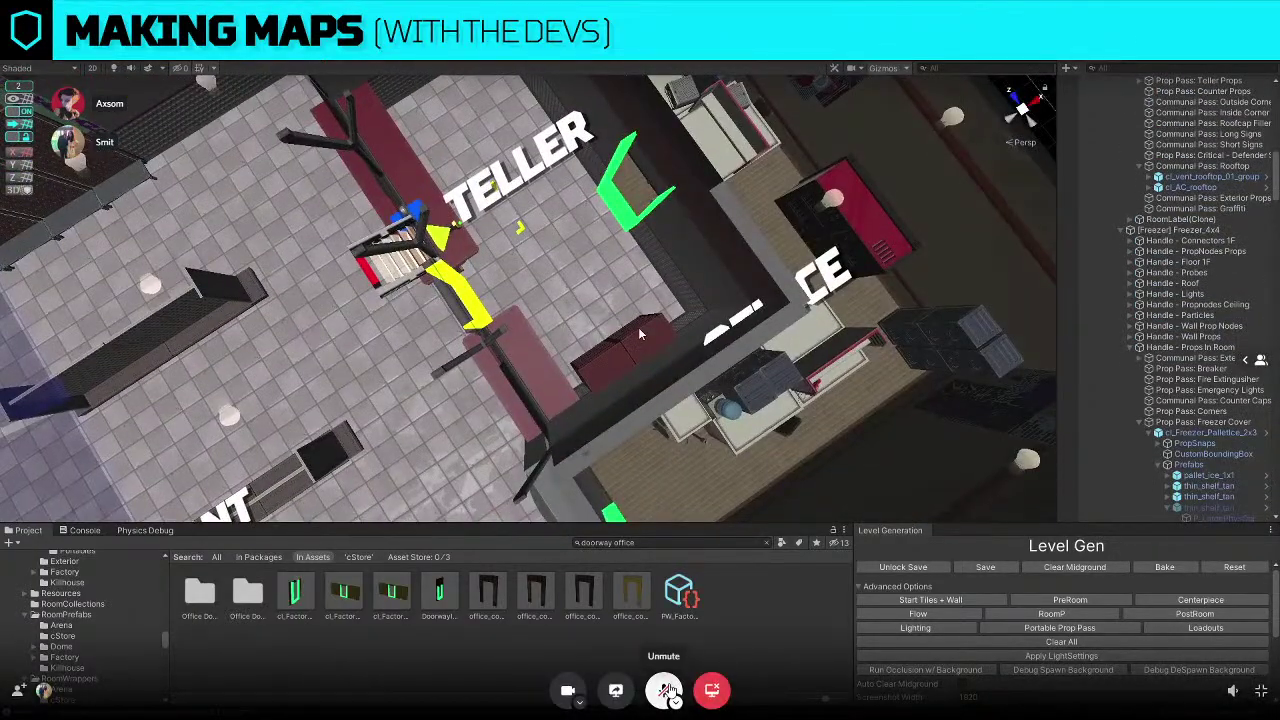
pyautogui.click(668, 693)
pyautogui.click(640, 332)
pyautogui.press('Delete')
# Select the whole OFFICE room label and move it off the dividing wall into the wider part of the office
pyautogui.moveTo(641, 333); pyautogui.dragTo(524, 292, button='right')
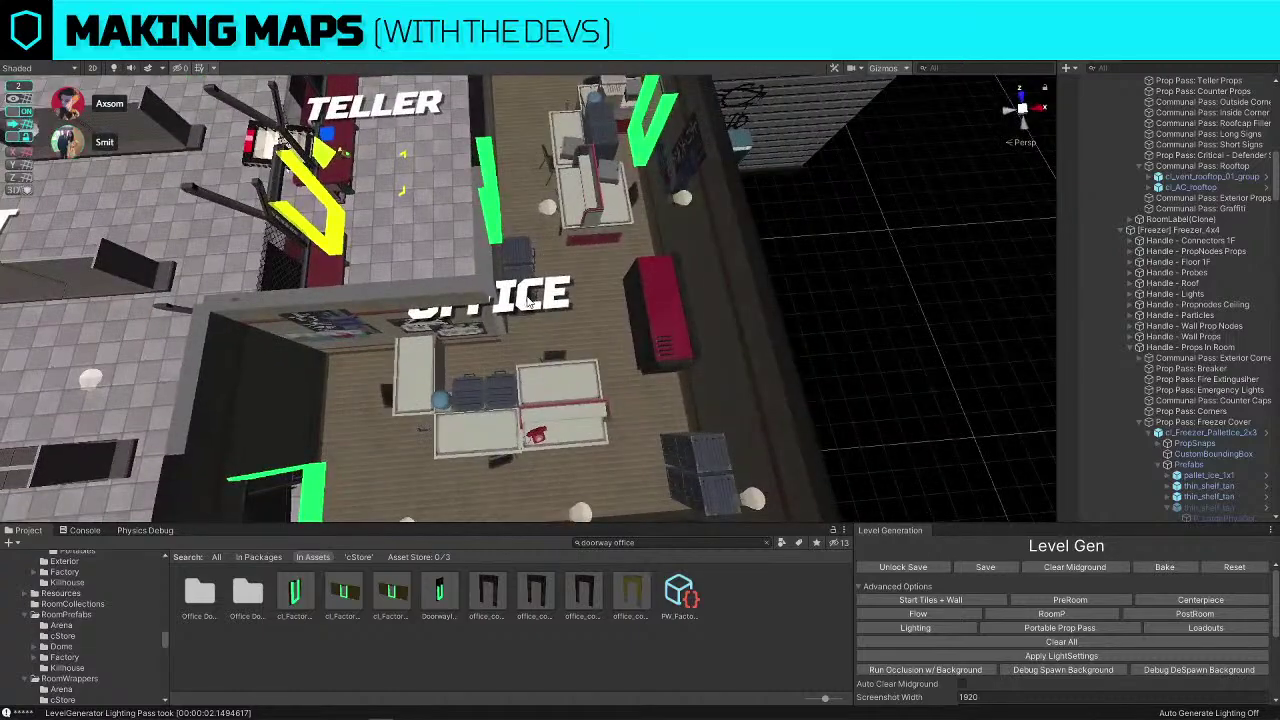
pyautogui.click(532, 292)
pyautogui.click(1180, 506)
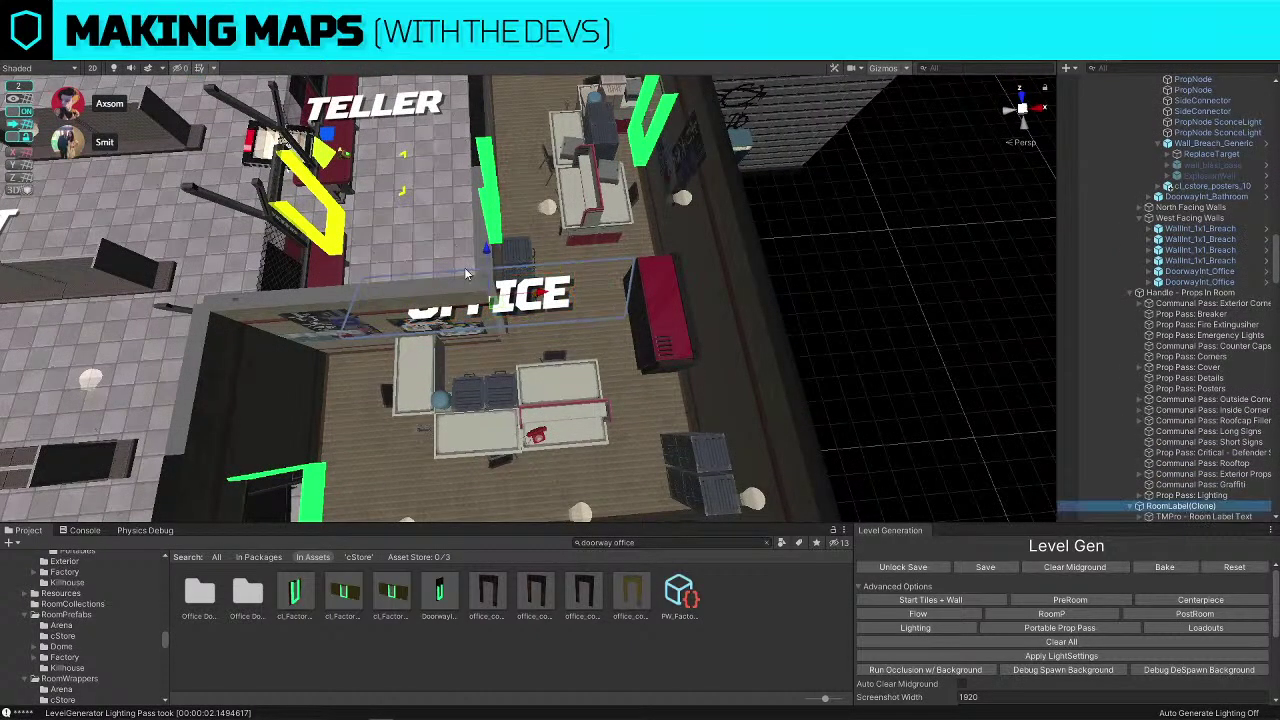
pyautogui.moveTo(481, 250); pyautogui.dragTo(521, 362)
pyautogui.moveTo(734, 348); pyautogui.dragTo(825, 366, button='right')
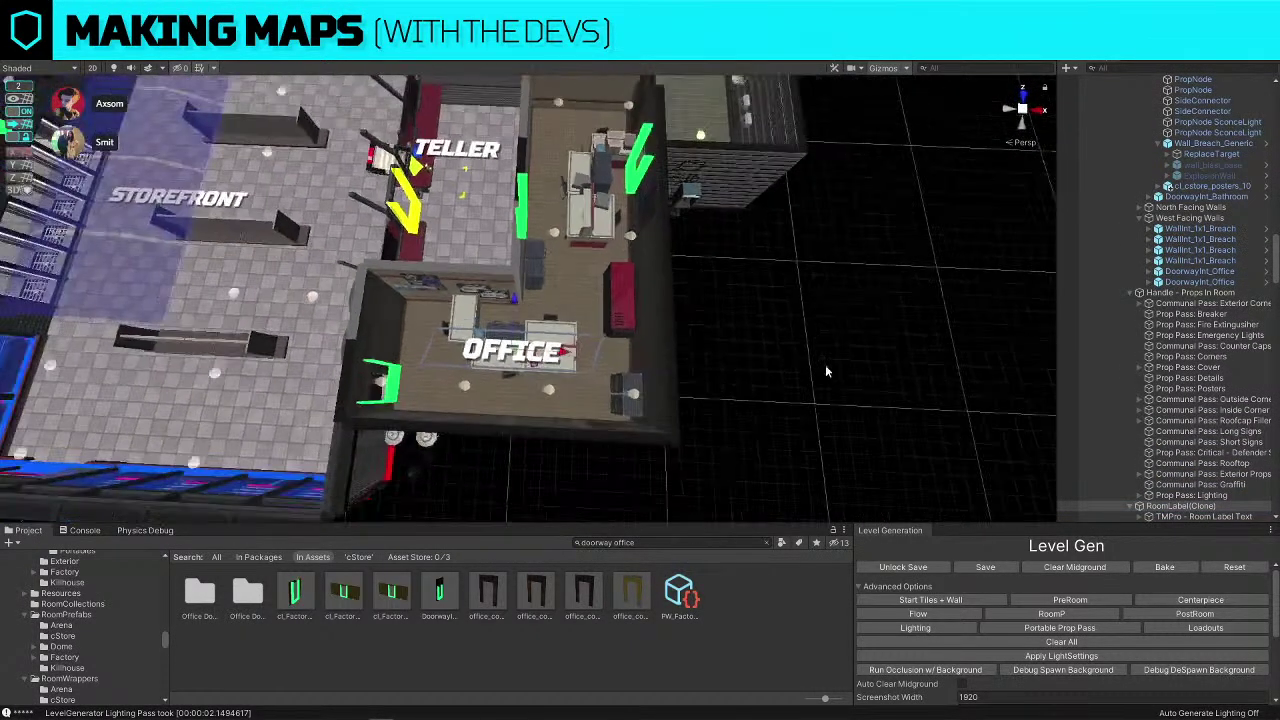
pyautogui.click(825, 366)
# Delete the corner desk cluster between the office's bathroom and teller doorways and the file cabinet beside the teller doorway
pyautogui.moveTo(574, 269); pyautogui.dragTo(508, 214, button='right')
pyautogui.click(511, 290)
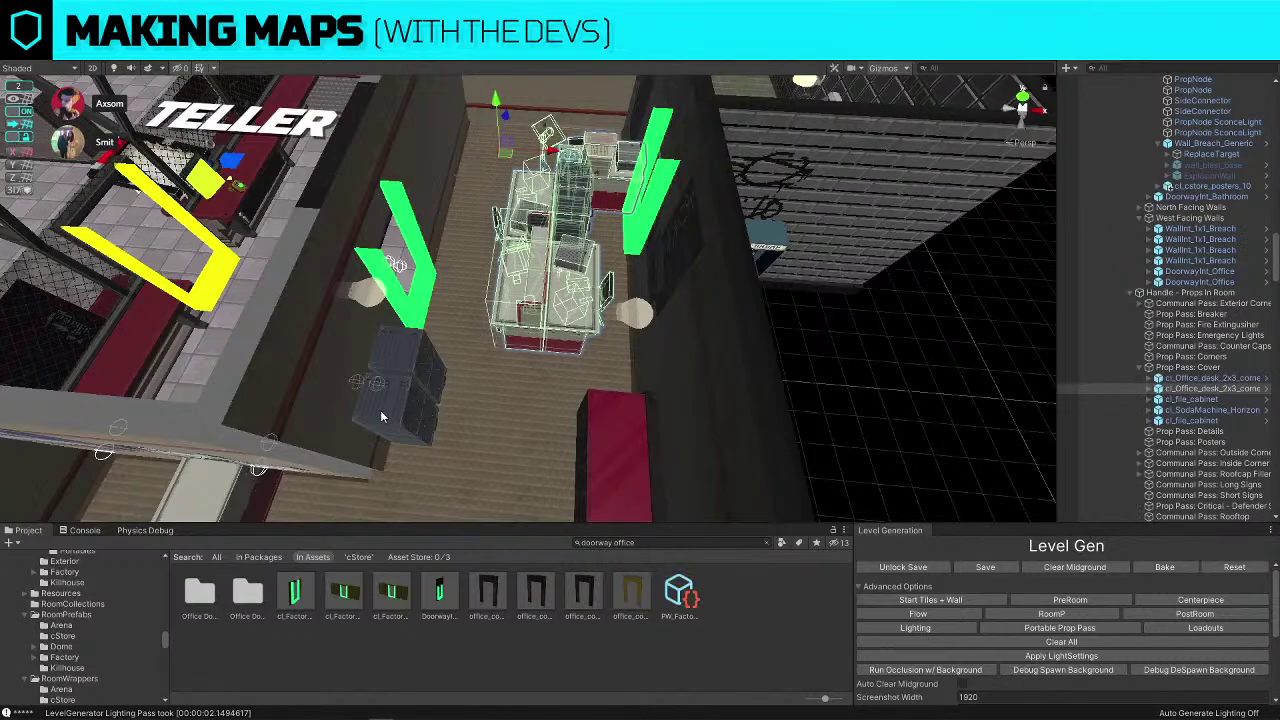
pyautogui.press('Delete')
pyautogui.click(411, 400)
pyautogui.moveTo(414, 400); pyautogui.dragTo(486, 490, button='right')
pyautogui.press('Delete')
# Delete the remaining file cabinet and the horizontal soda machine along the office's exterior wall
pyautogui.click(620, 307)
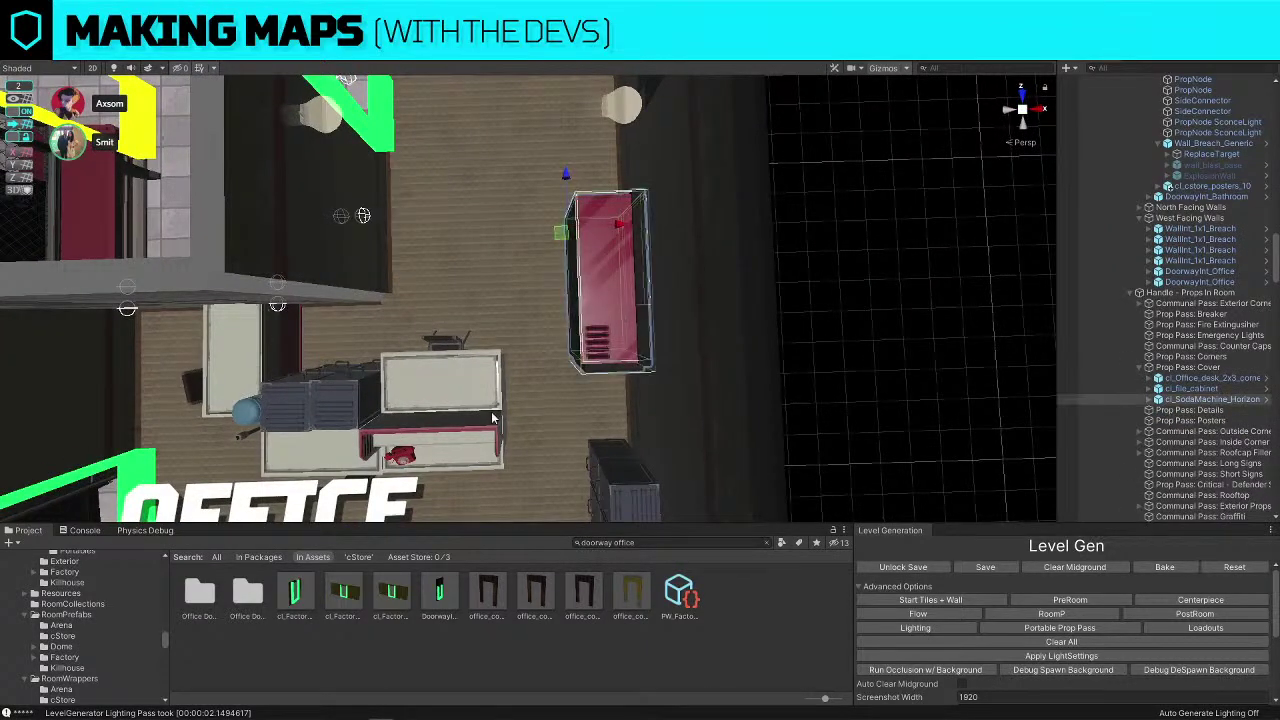
pyautogui.click(643, 507)
pyautogui.press('Delete')
pyautogui.click(610, 331)
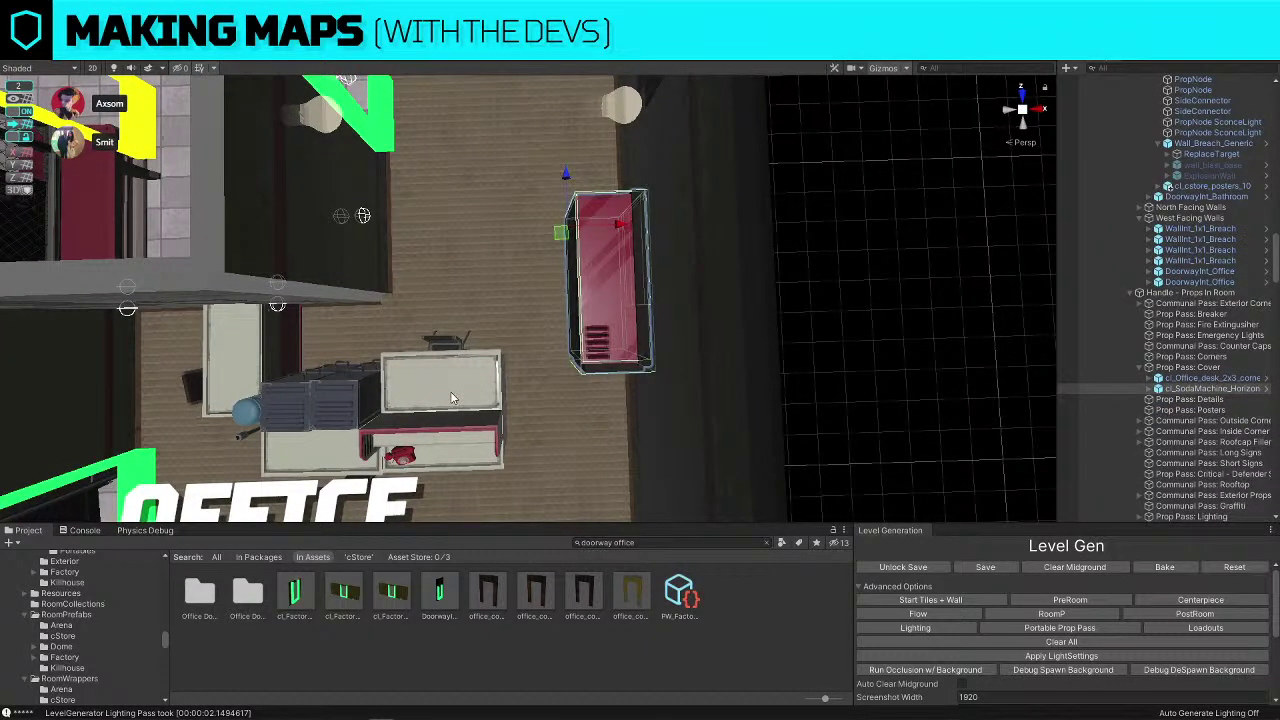
pyautogui.press('Delete')
# Replace the remaining 2x3 corner office desk cluster with the 3x3 corner office desk prefab
pyautogui.click(455, 392)
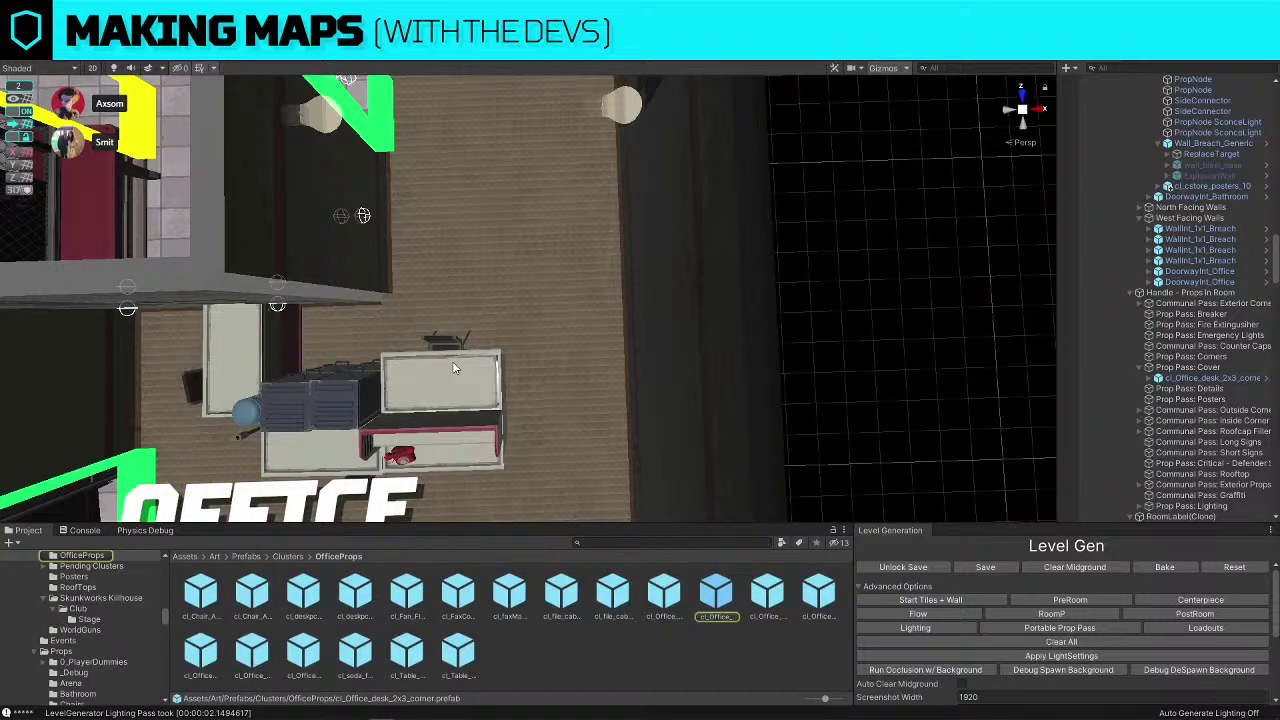
pyautogui.click(452, 361)
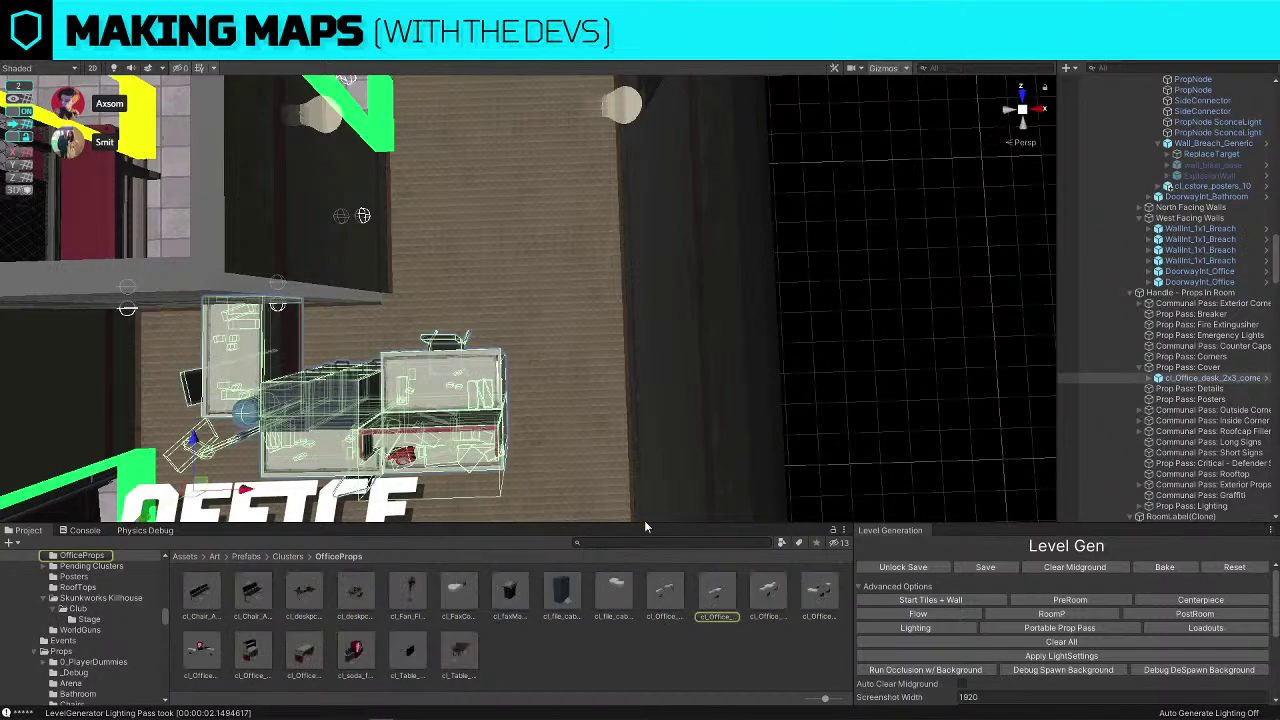
pyautogui.hotkey('ctrl', 'shift', 'r')
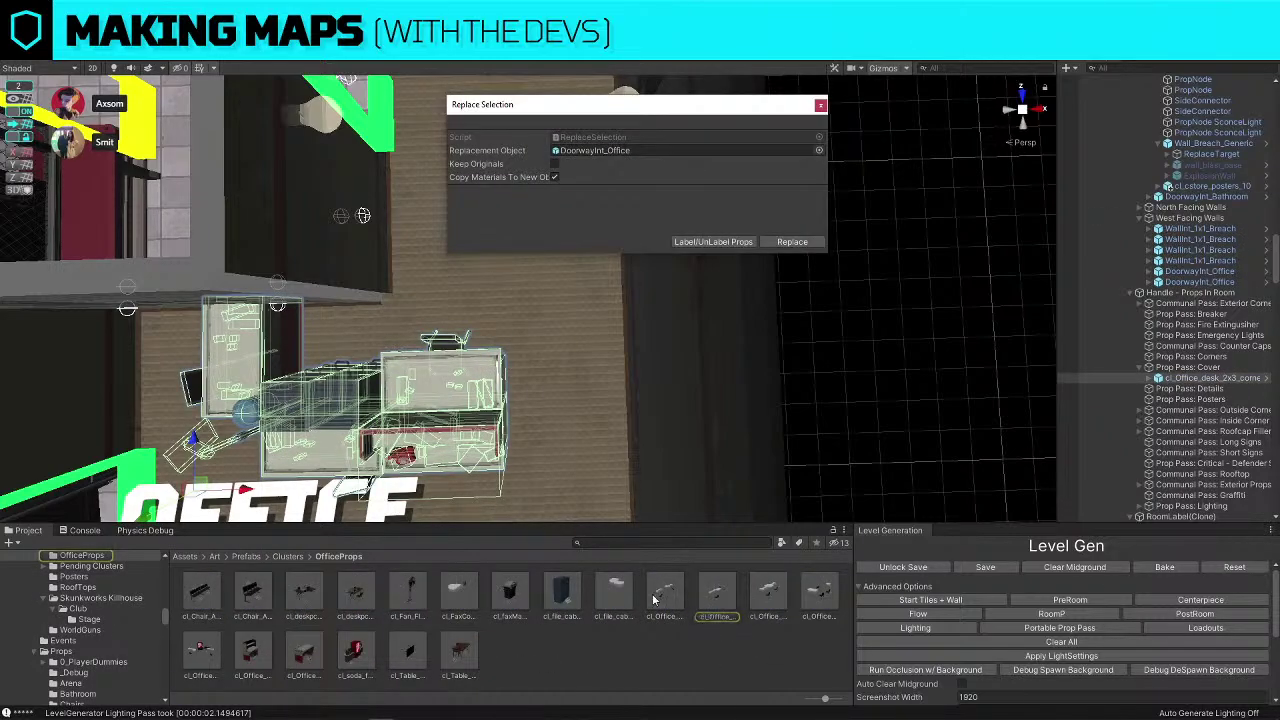
pyautogui.moveTo(201, 652); pyautogui.dragTo(592, 150)
pyautogui.click(790, 242)
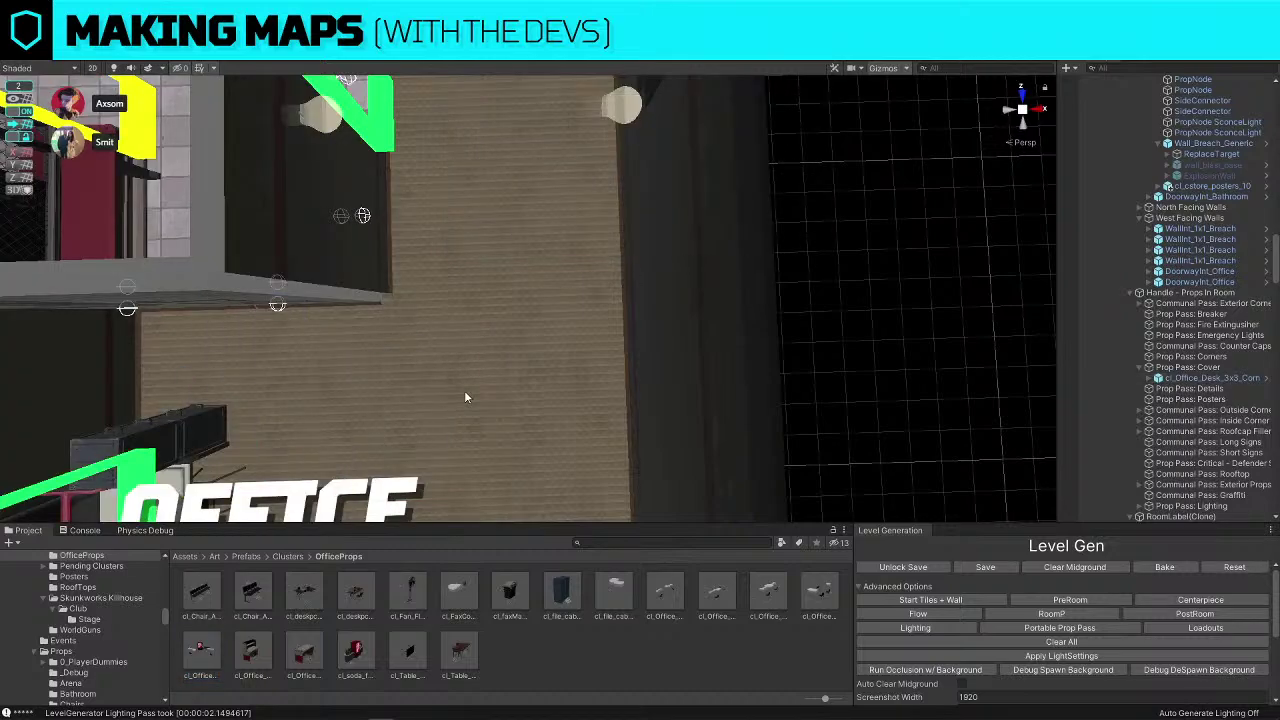
# Rotate and move the new 3x3 desk cluster so its desks, chairs and soda machine fit inside the office
pyautogui.scroll(-8, 464, 390)
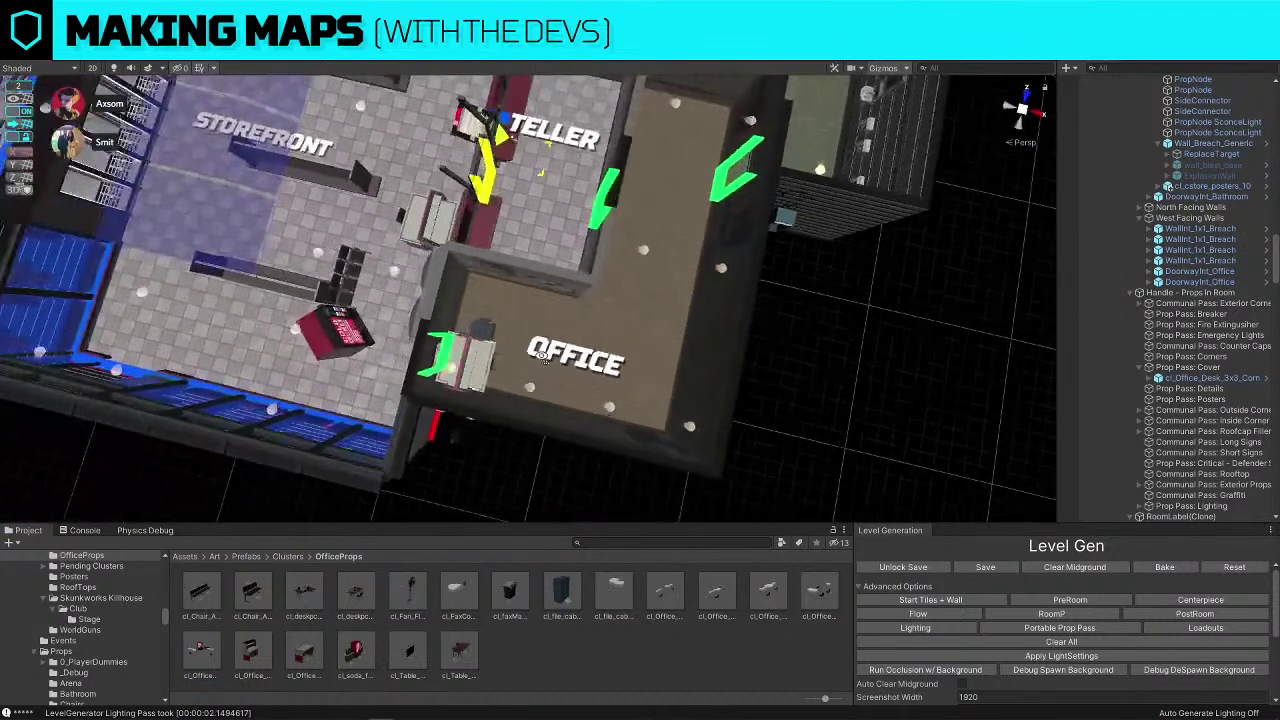
pyautogui.click(467, 367)
pyautogui.keyDown('alt'); pyautogui.moveTo(467, 367); pyautogui.dragTo(499, 357); pyautogui.keyUp('alt')
pyautogui.press('e')
pyautogui.moveTo(491, 427); pyautogui.dragTo(665, 381)
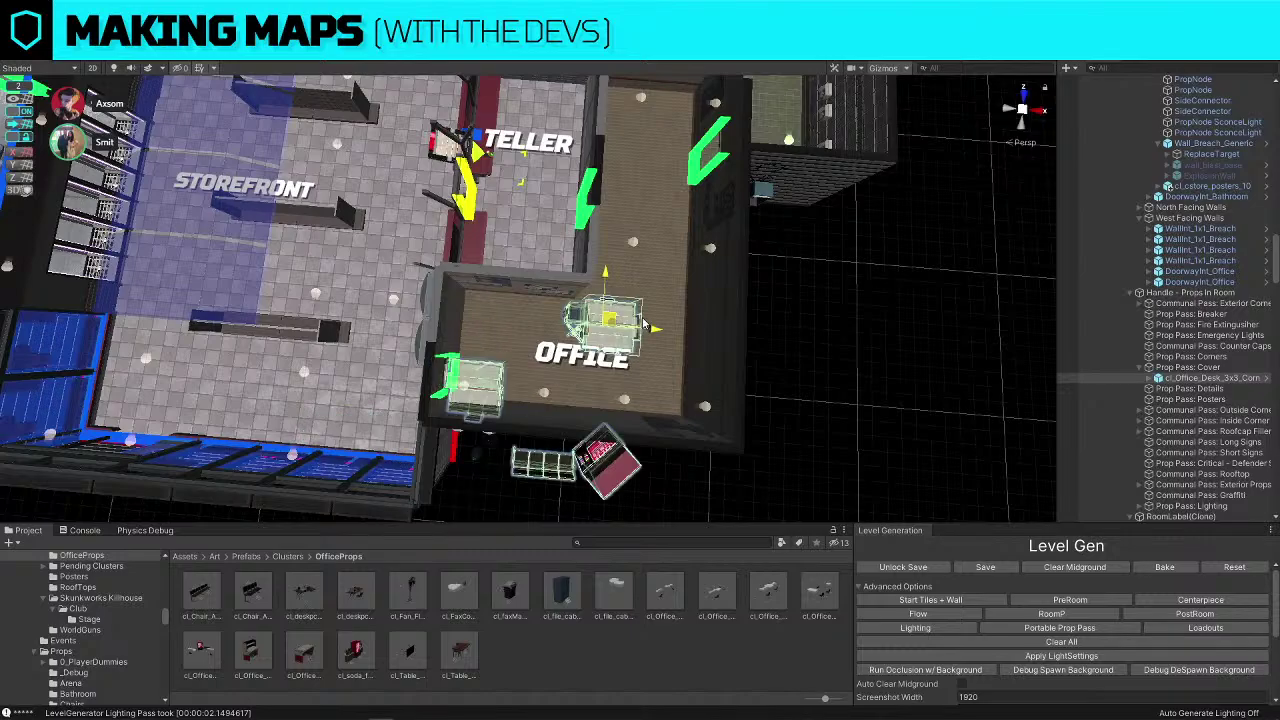
pyautogui.press('w')
pyautogui.moveTo(841, 340); pyautogui.dragTo(462, 302, button='right')
pyautogui.press('s')
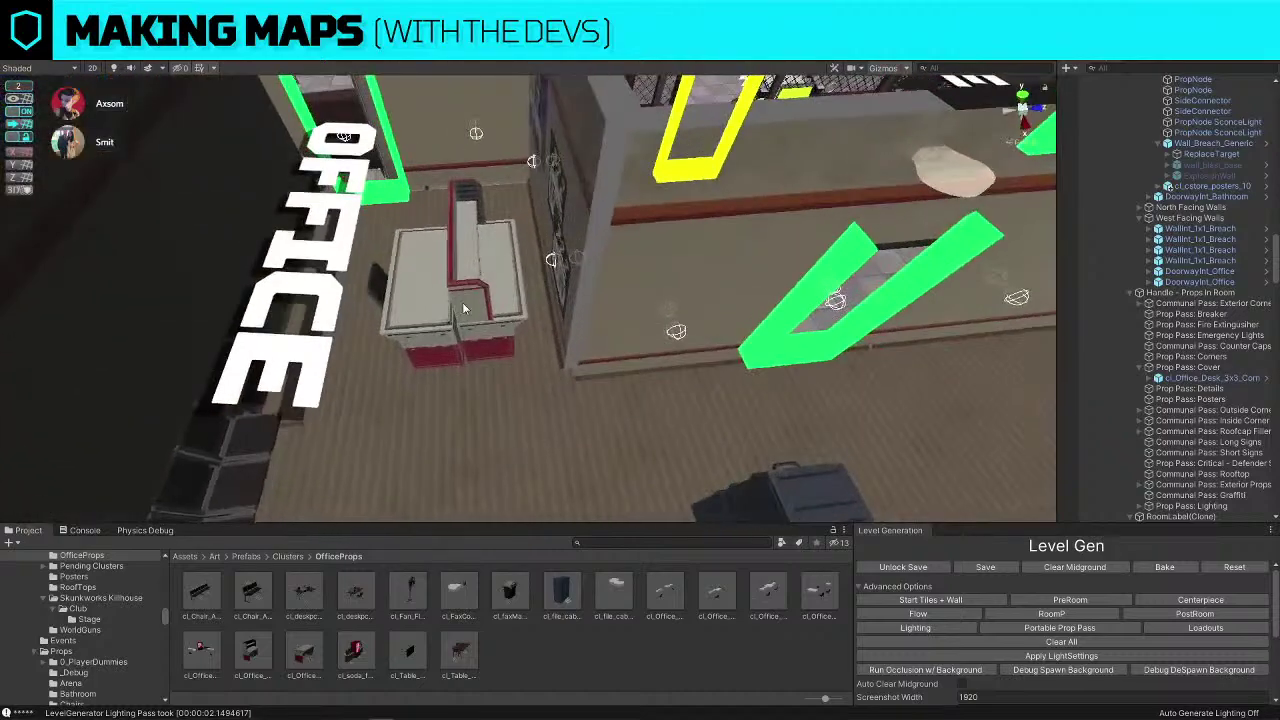
# Select Desk High (1) and Desk Low inside the 3x3 cluster and rotate the pair a quarter turn
pyautogui.click(462, 302)
pyautogui.click(462, 302)
pyautogui.click(1213, 441)
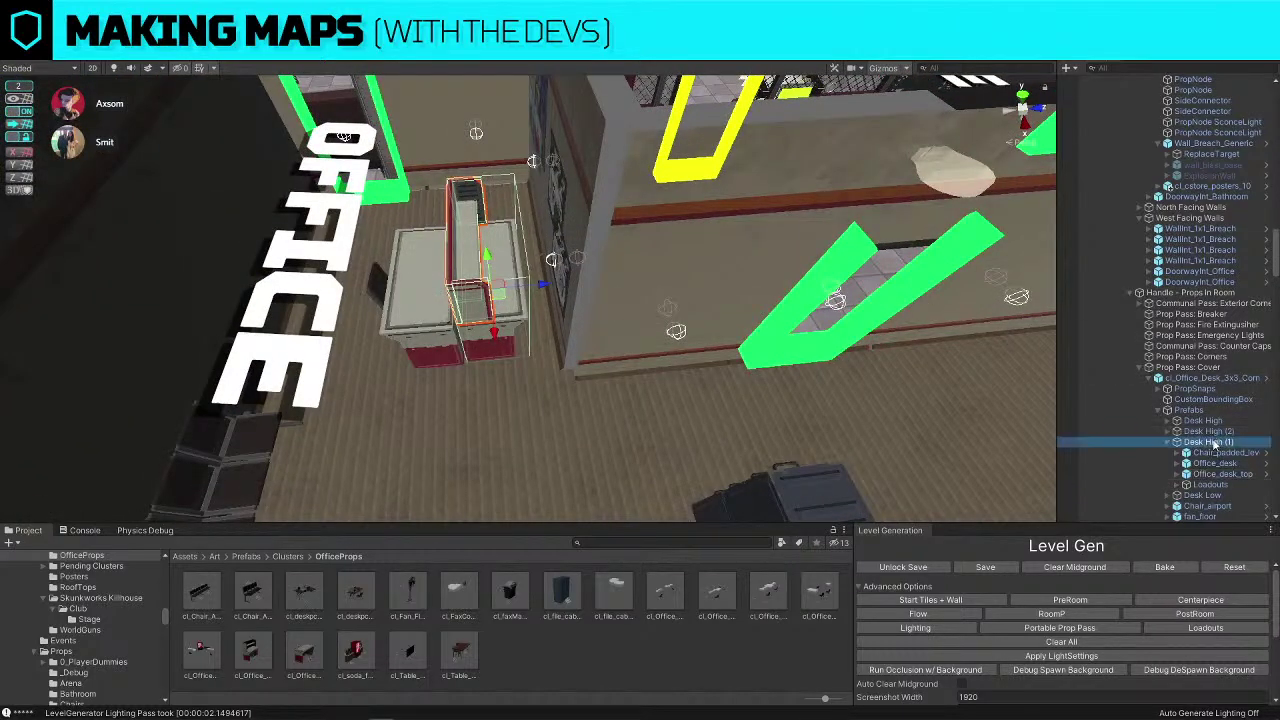
pyautogui.click(1167, 442)
pyautogui.keyDown('shift'); pyautogui.click(1182, 434); pyautogui.keyUp('shift')
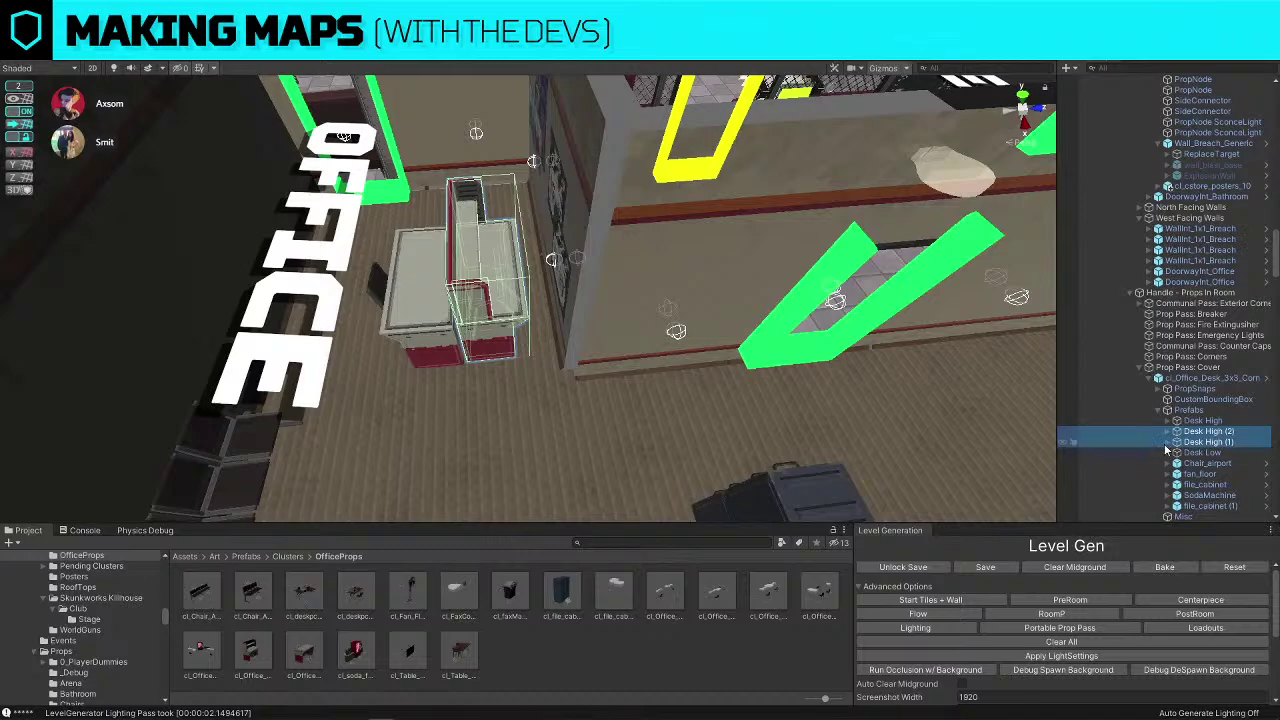
pyautogui.moveTo(480, 410); pyautogui.dragTo(723, 402, button='right')
pyautogui.hotkey('ctrl', 'z')
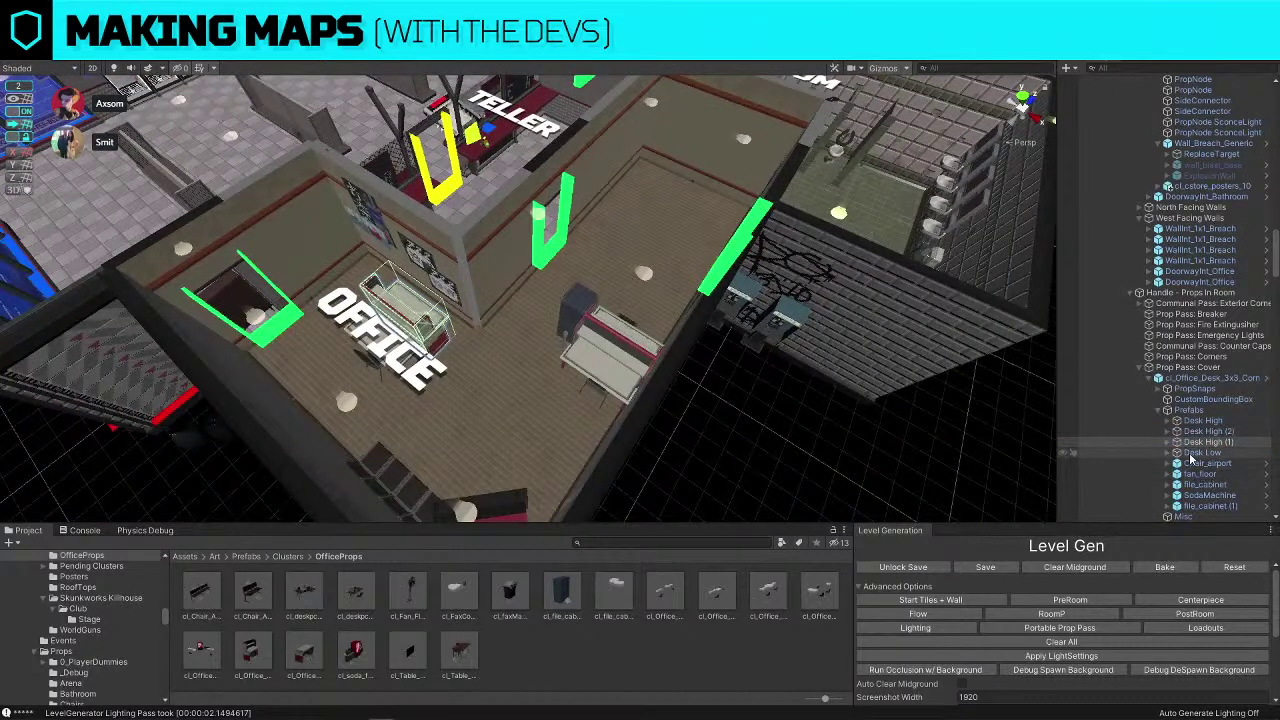
pyautogui.keyDown('shift'); pyautogui.click(1190, 455); pyautogui.keyUp('shift')
pyautogui.moveTo(863, 357); pyautogui.dragTo(174, 155, button='right')
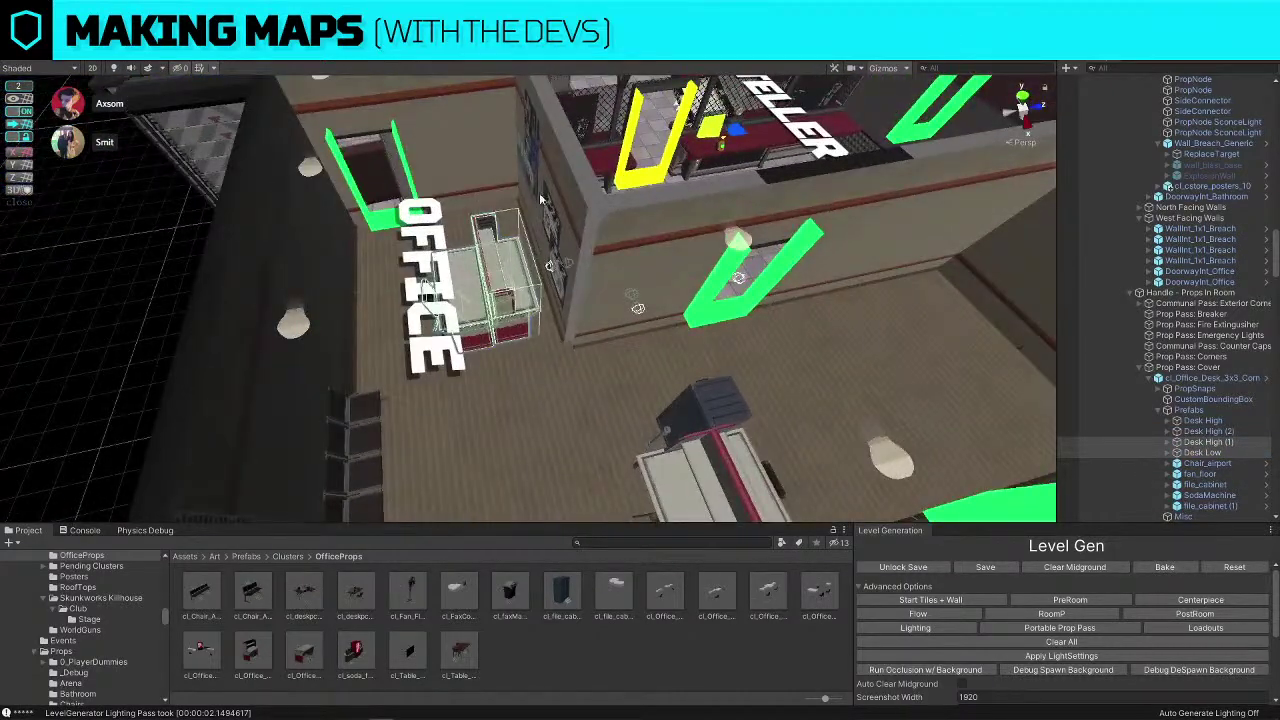
pyautogui.moveTo(540, 200); pyautogui.dragTo(520, 265, button='right')
pyautogui.press('e')
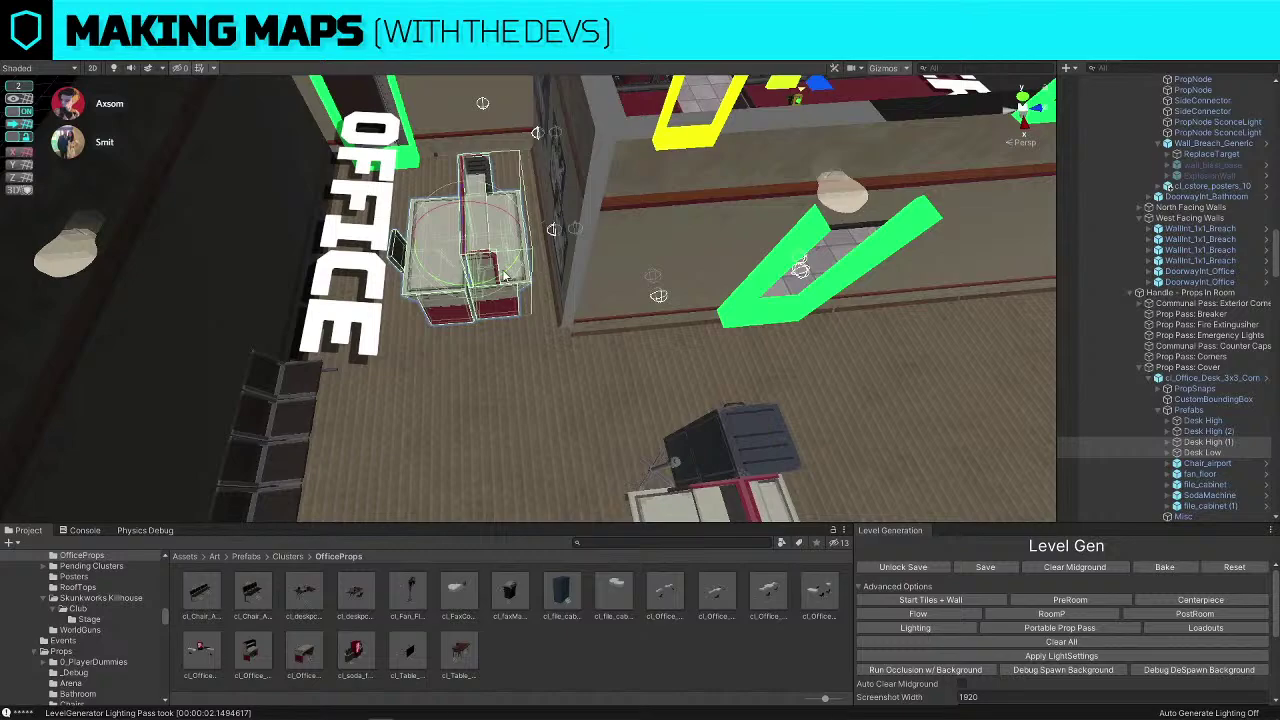
pyautogui.moveTo(505, 276); pyautogui.dragTo(512, 226)
# Turn off grid snapping and shift the rotated desk pair away from the office's storefront-side doorway
pyautogui.press('w')
pyautogui.click(10, 109)
pyautogui.moveTo(588, 238); pyautogui.dragTo(580, 224, button='right')
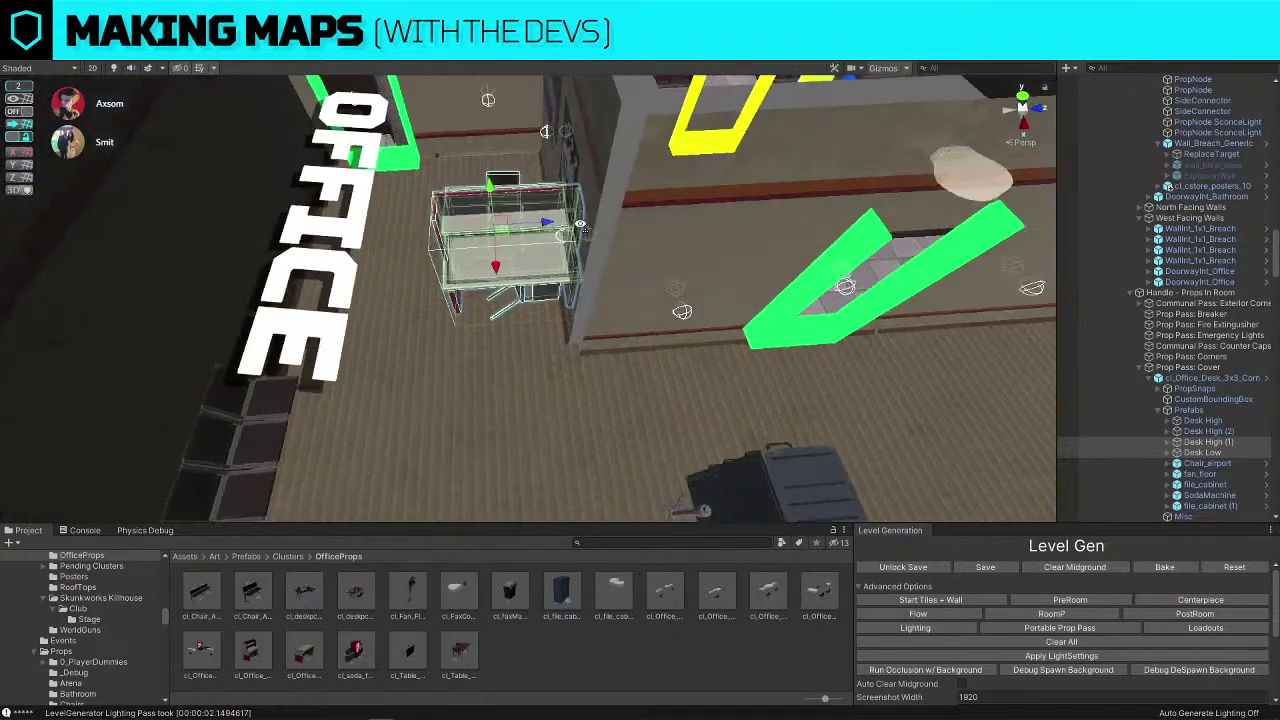
pyautogui.press('f')
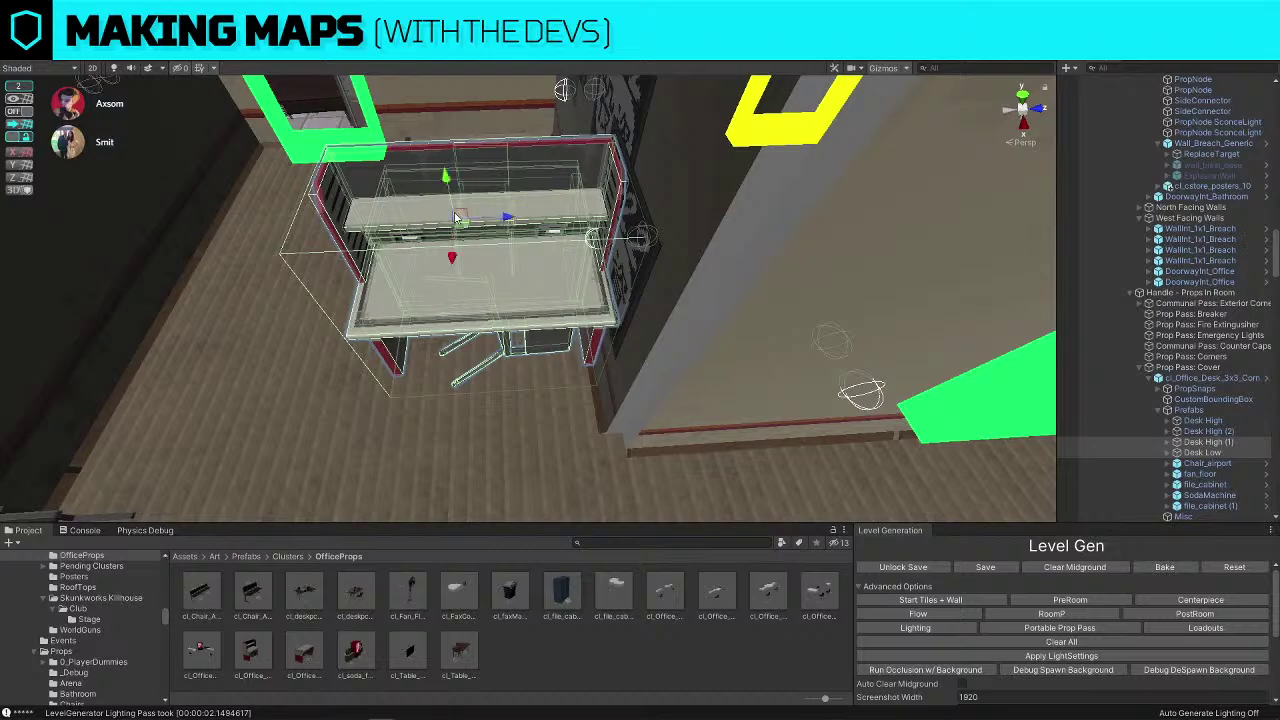
pyautogui.moveTo(456, 260); pyautogui.dragTo(472, 300)
pyautogui.moveTo(473, 300); pyautogui.dragTo(620, 378, button='right')
# Select the whole 3x3 desk cluster, duplicate it and move the copy to the bathroom end of the office
pyautogui.click(446, 374)
pyautogui.click(569, 418)
pyautogui.keyDown('alt'); pyautogui.moveTo(751, 241); pyautogui.dragTo(303, 211); pyautogui.keyUp('alt')
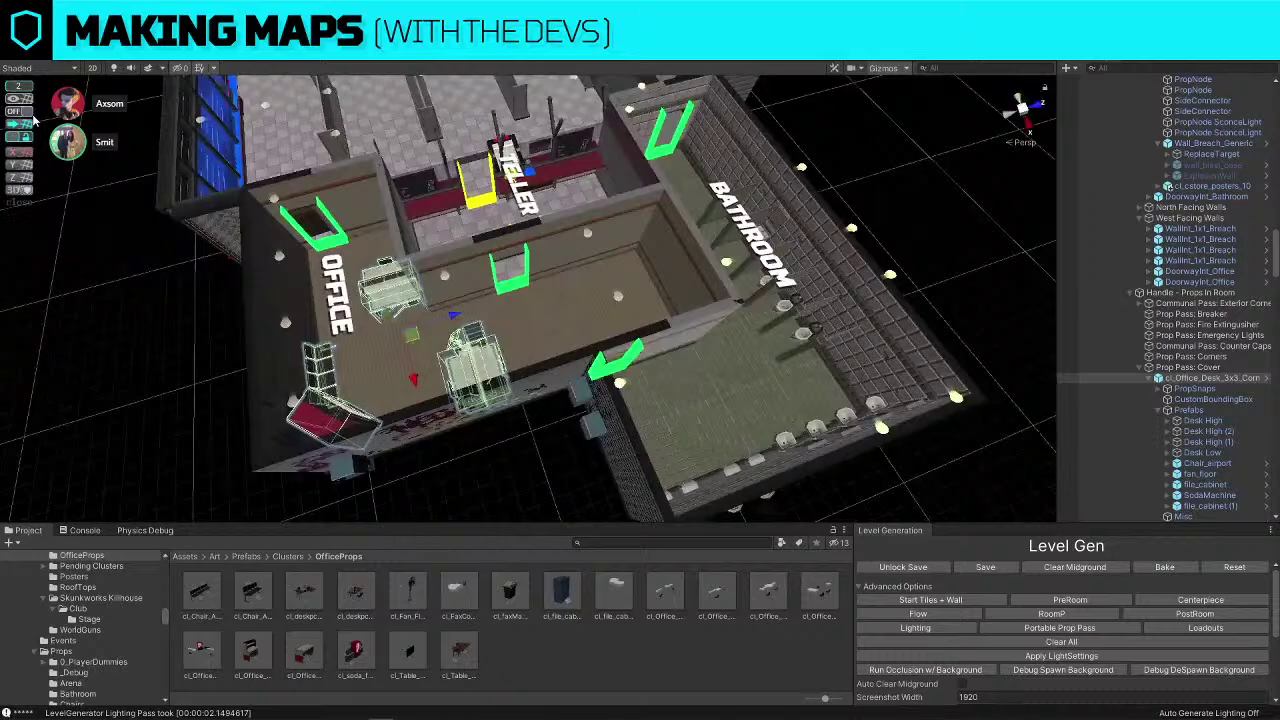
pyautogui.hotkey('ctrl', 'd')
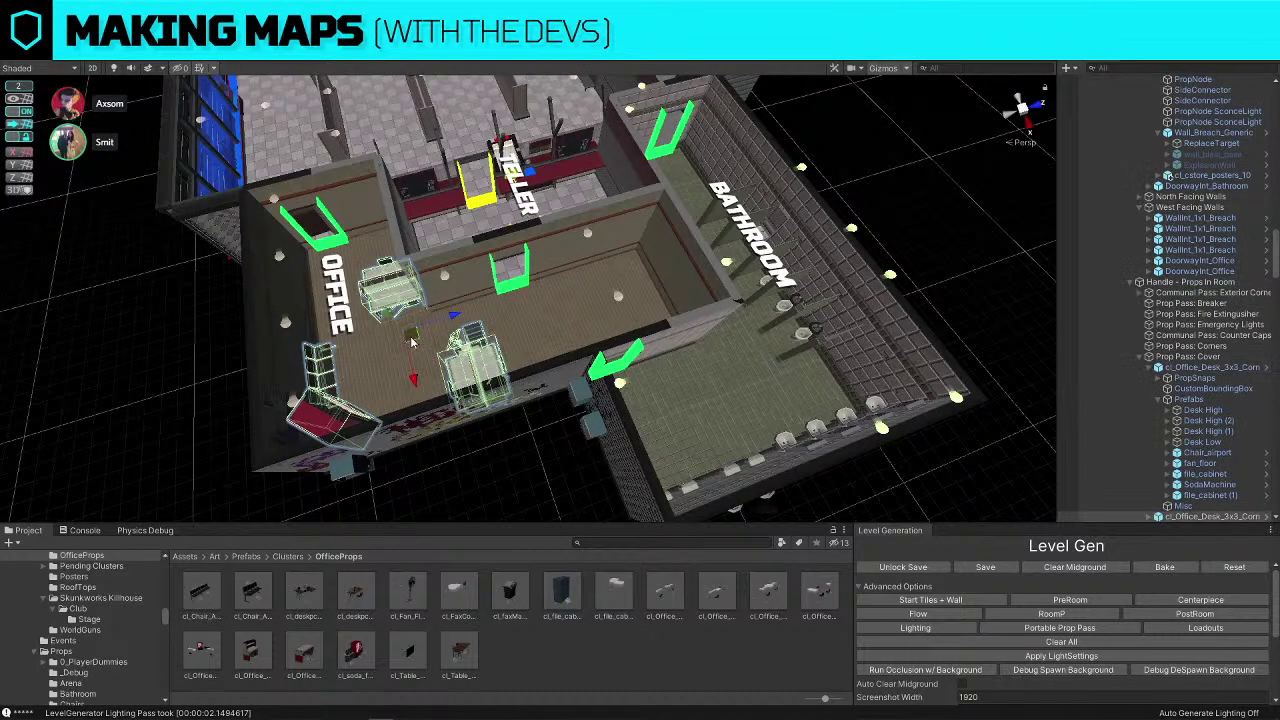
pyautogui.moveTo(410, 342); pyautogui.dragTo(568, 262)
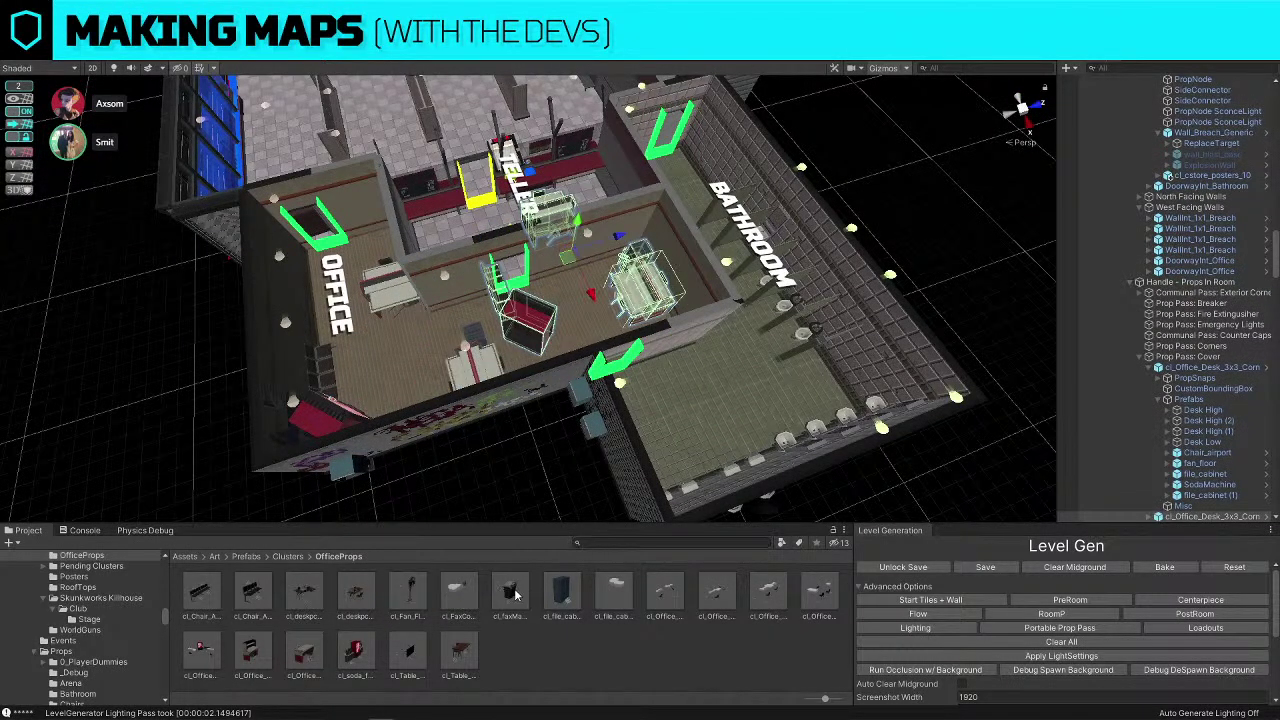
# Replace the duplicated desk cluster with the cl_faxMachine prefab
pyautogui.hotkey('ctrl', 'shift', 'r')
pyautogui.moveTo(515, 595); pyautogui.dragTo(673, 150)
pyautogui.click(786, 240)
pyautogui.press('f')
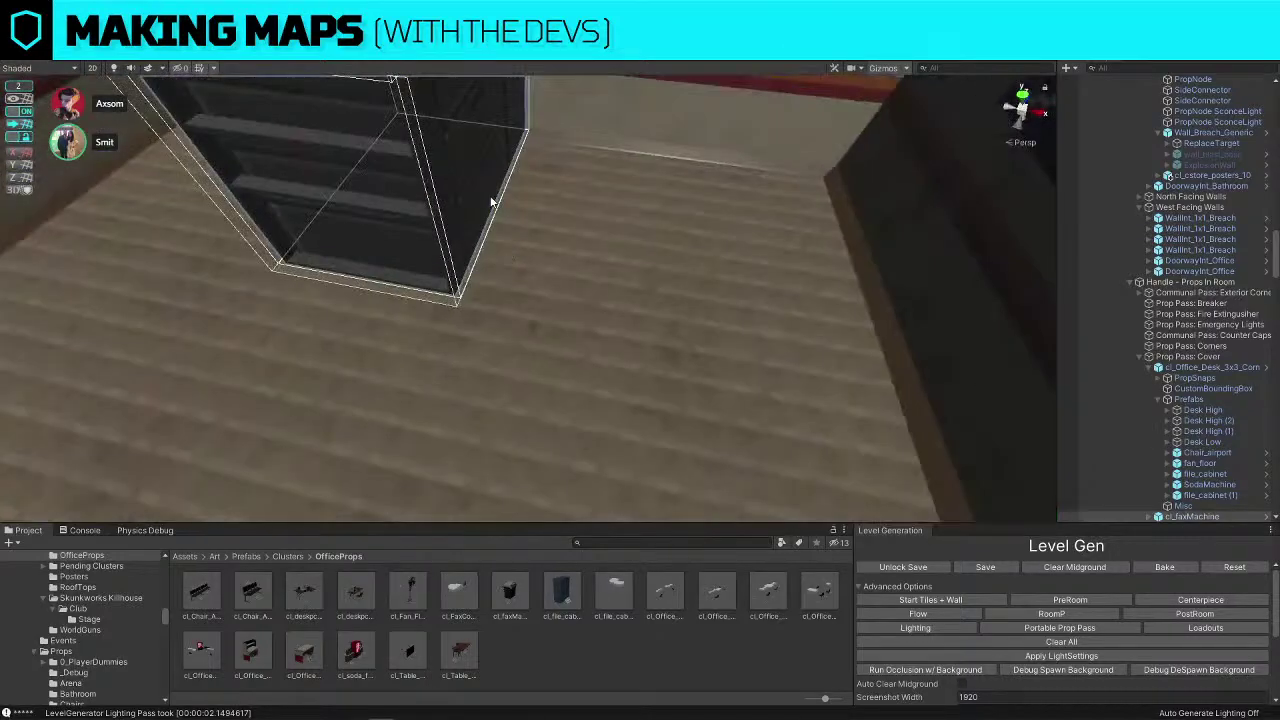
pyautogui.scroll(-5, 490, 197)
# Move the fax machine against the end wall of the office, nearer the teller-side wall
pyautogui.moveTo(427, 184); pyautogui.dragTo(590, 203)
pyautogui.keyDown('alt'); pyautogui.moveTo(590, 203); pyautogui.dragTo(428, 270); pyautogui.keyUp('alt')
pyautogui.keyDown('alt'); pyautogui.moveTo(417, 226); pyautogui.dragTo(648, 245); pyautogui.keyUp('alt')
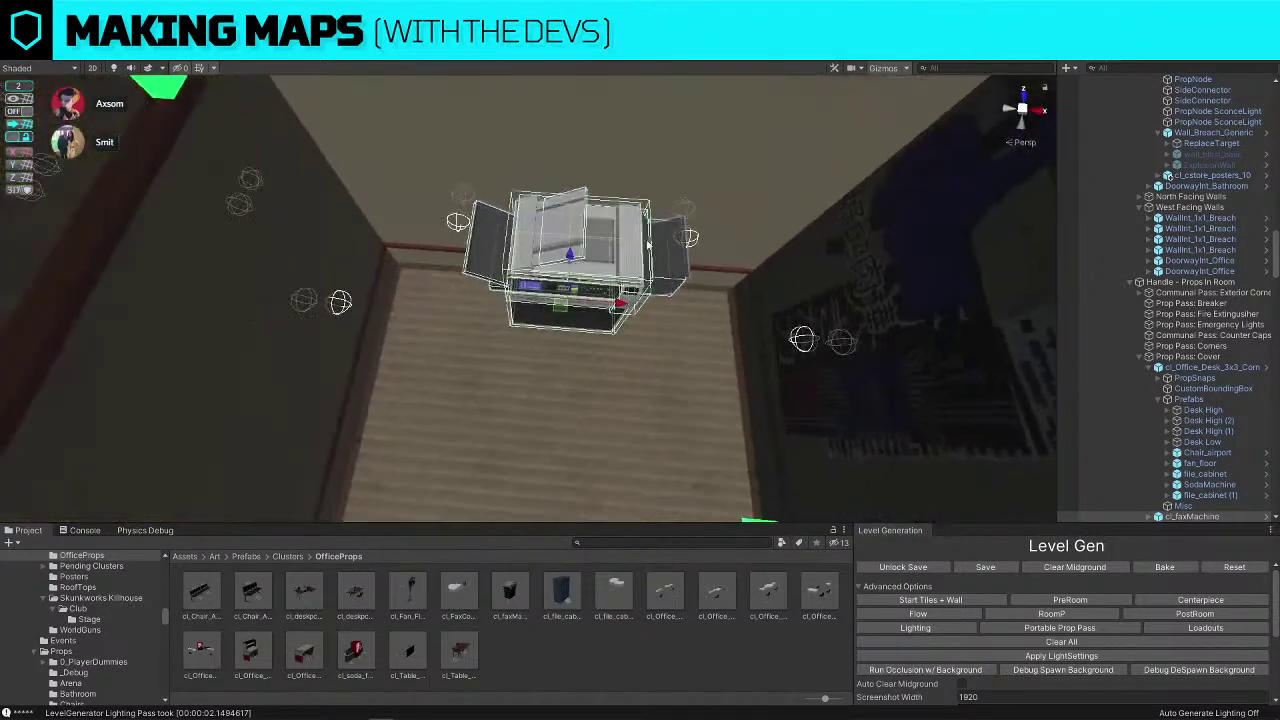
pyautogui.moveTo(633, 303); pyautogui.dragTo(745, 313)
# Turn grid snapping back on, duplicate the fax machine and replace the copy with the cl_Fan_Floor prefab
pyautogui.click(14, 113)
pyautogui.hotkey('ctrl', 'd')
pyautogui.hotkey('ctrl', 'shift', 'r')
pyautogui.moveTo(400, 590); pyautogui.dragTo(640, 151)
pyautogui.click(792, 241)
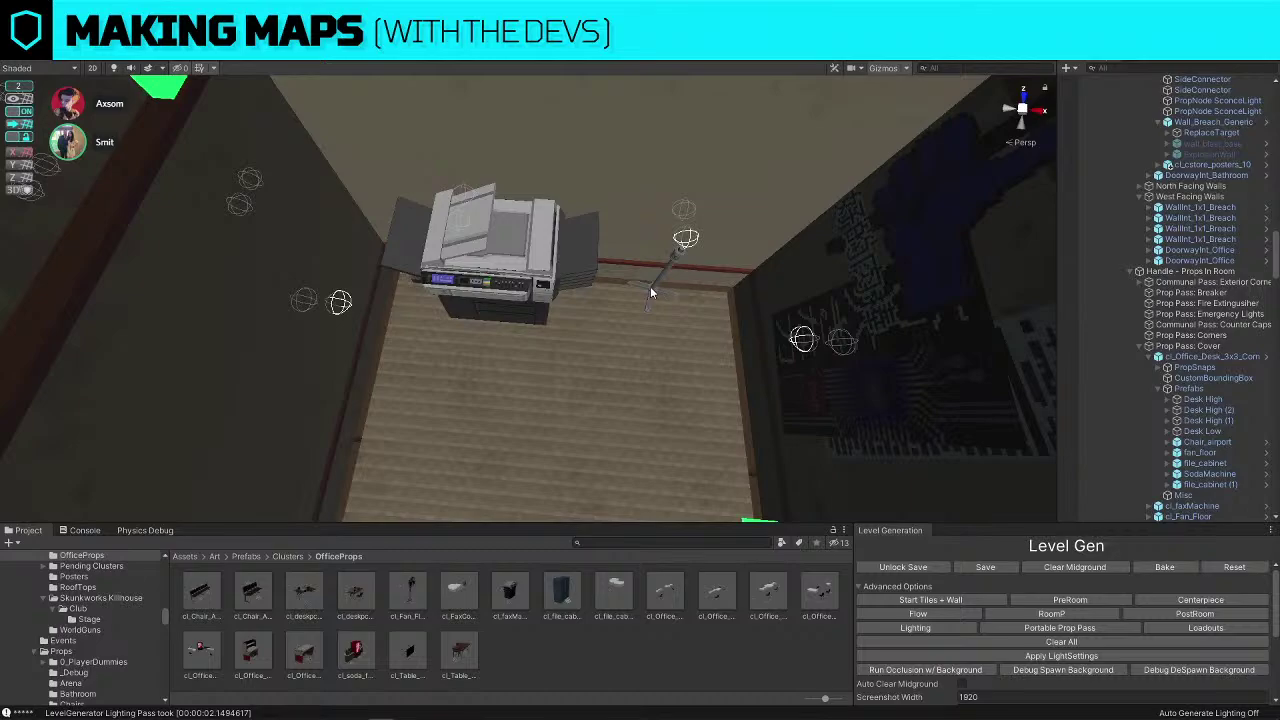
# Select the floor fan, turn grid snapping off and move the fan into the office corner beside the poster wall
pyautogui.click(650, 292)
pyautogui.click(655, 288)
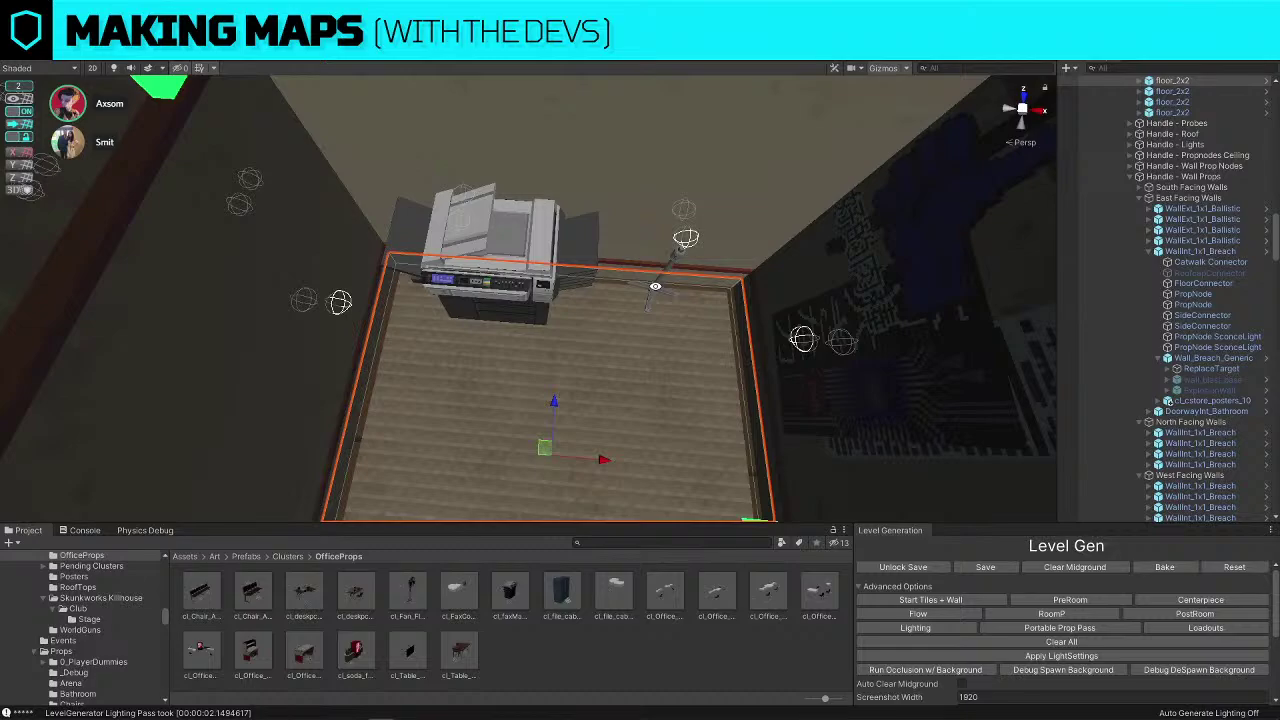
pyautogui.keyDown('alt'); pyautogui.moveTo(573, 278); pyautogui.dragTo(720, 214); pyautogui.keyUp('alt')
pyautogui.scroll(4, 546, 396)
pyautogui.click(542, 410)
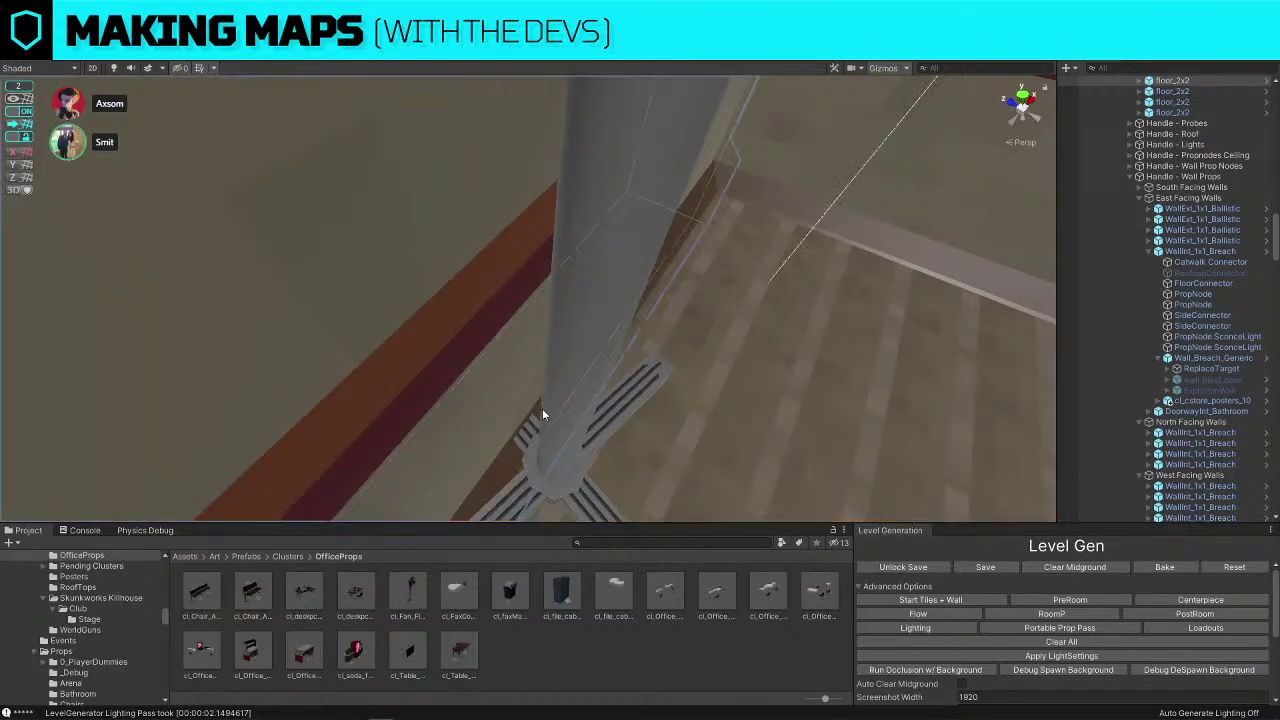
pyautogui.click(560, 440)
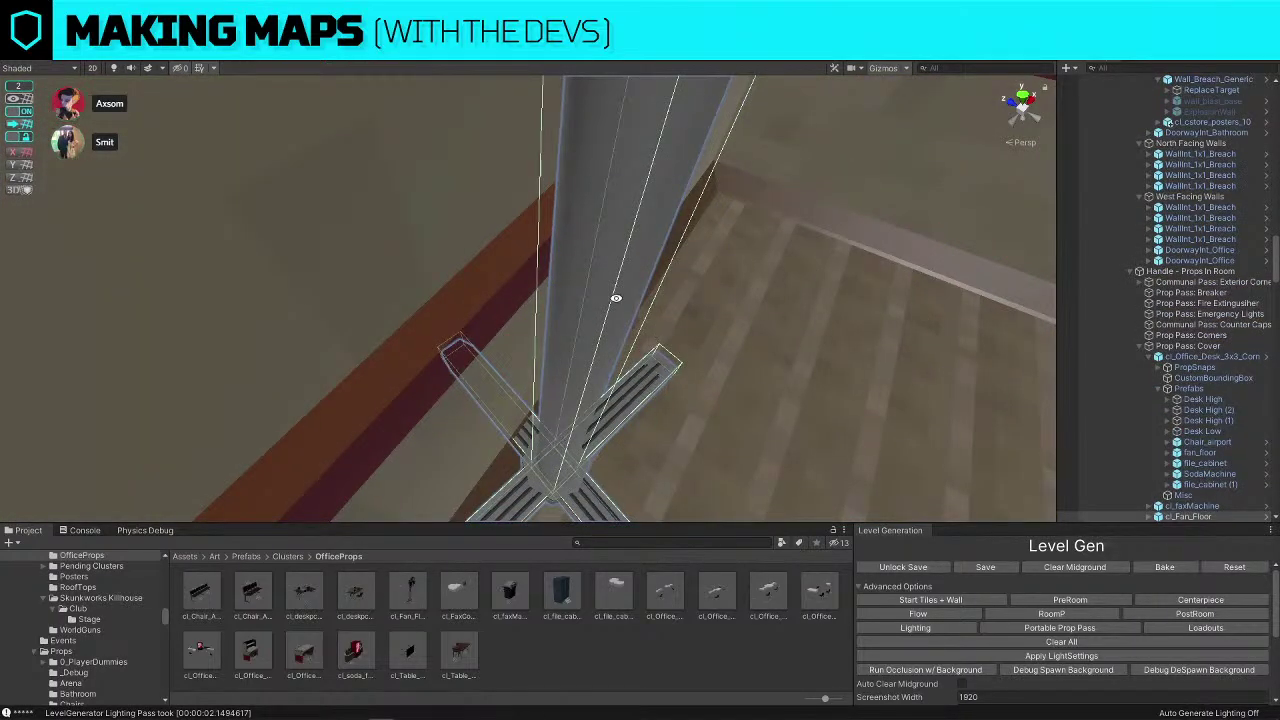
pyautogui.keyDown('alt'); pyautogui.moveTo(616, 297); pyautogui.dragTo(560, 334); pyautogui.keyUp('alt')
pyautogui.scroll(-5, 560, 334)
pyautogui.click(27, 113)
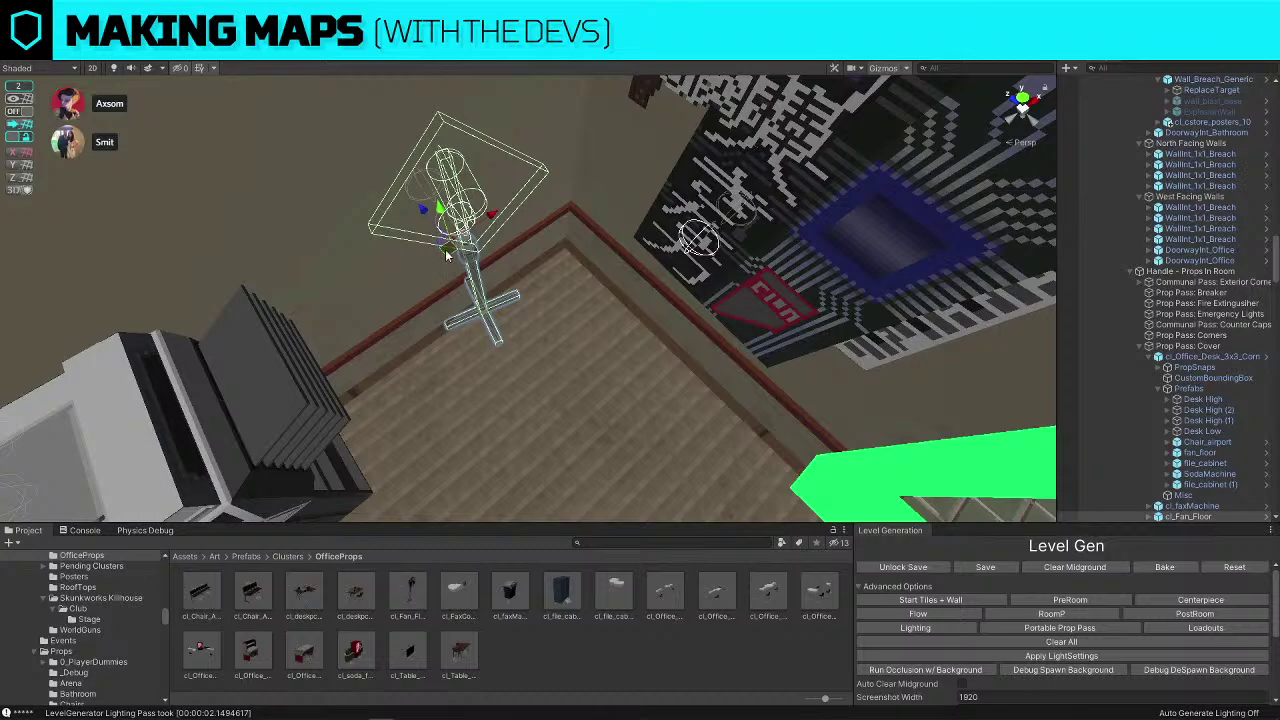
pyautogui.moveTo(448, 240); pyautogui.dragTo(545, 241)
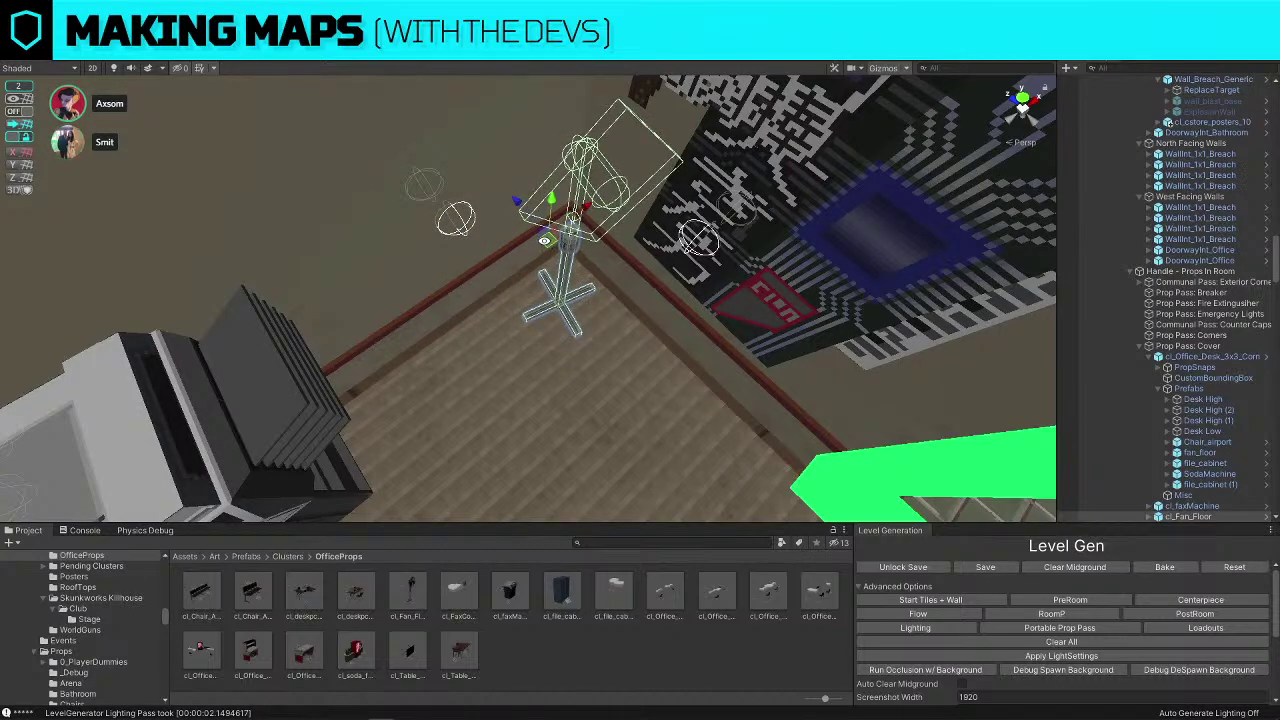
# Rotate the floor fan so it faces diagonally out of the office corner
pyautogui.scroll(-3, 598, 250)
pyautogui.keyDown('alt'); pyautogui.moveTo(675, 256); pyautogui.dragTo(700, 272); pyautogui.keyUp('alt')
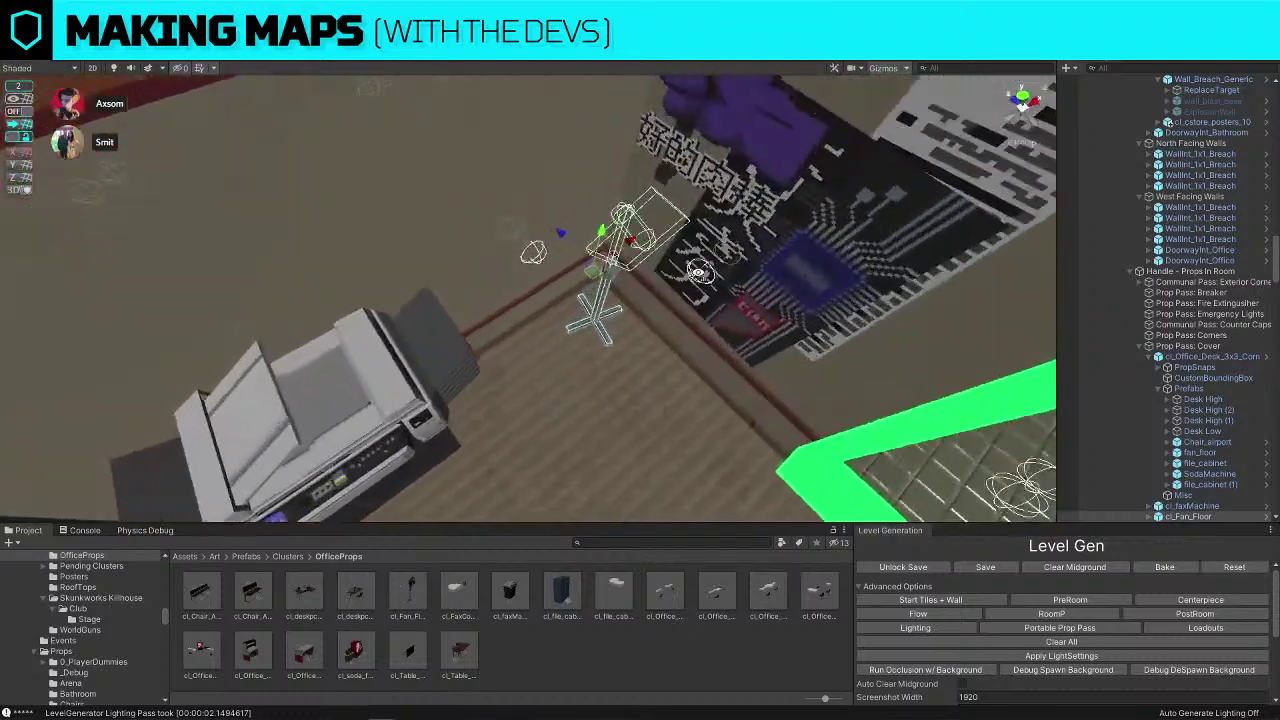
pyautogui.press('f')
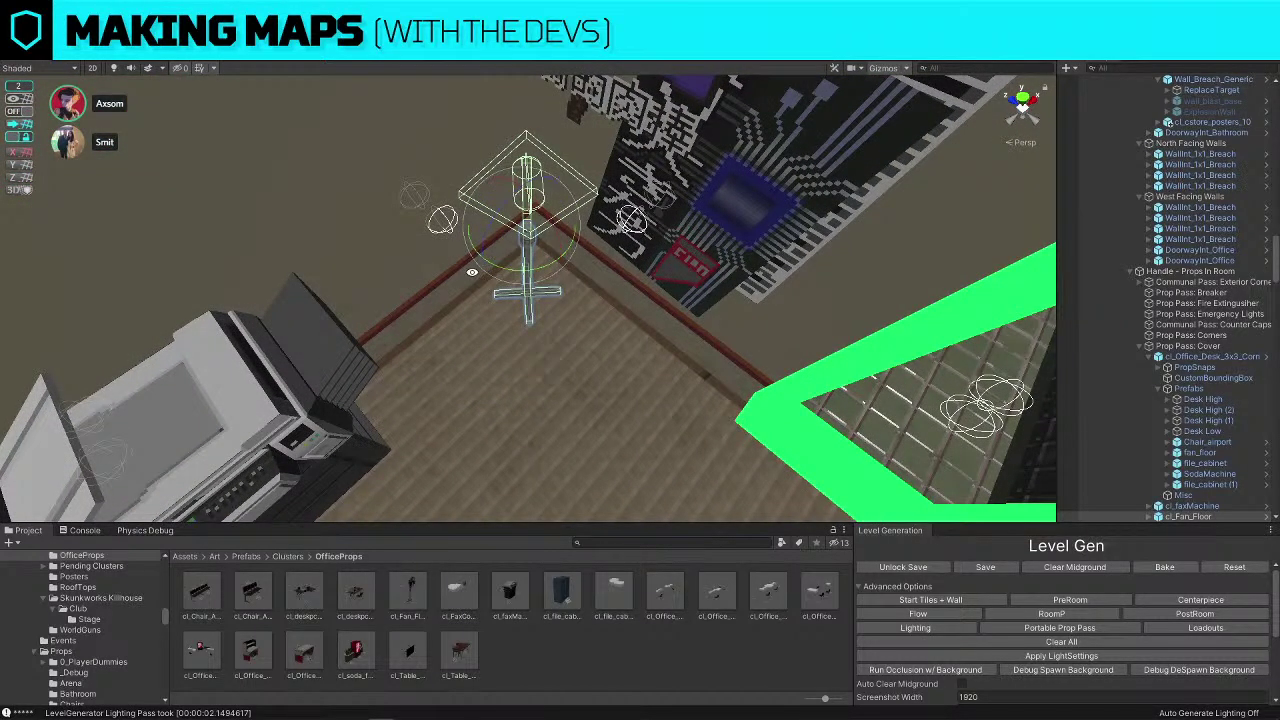
pyautogui.moveTo(524, 240); pyautogui.dragTo(530, 221)
pyautogui.press('s')
# Select the fax machine and rotate it about 90 degrees to face away from the teller-side wall
pyautogui.moveTo(797, 301); pyautogui.dragTo(783, 304, button='right')
pyautogui.click(782, 297)
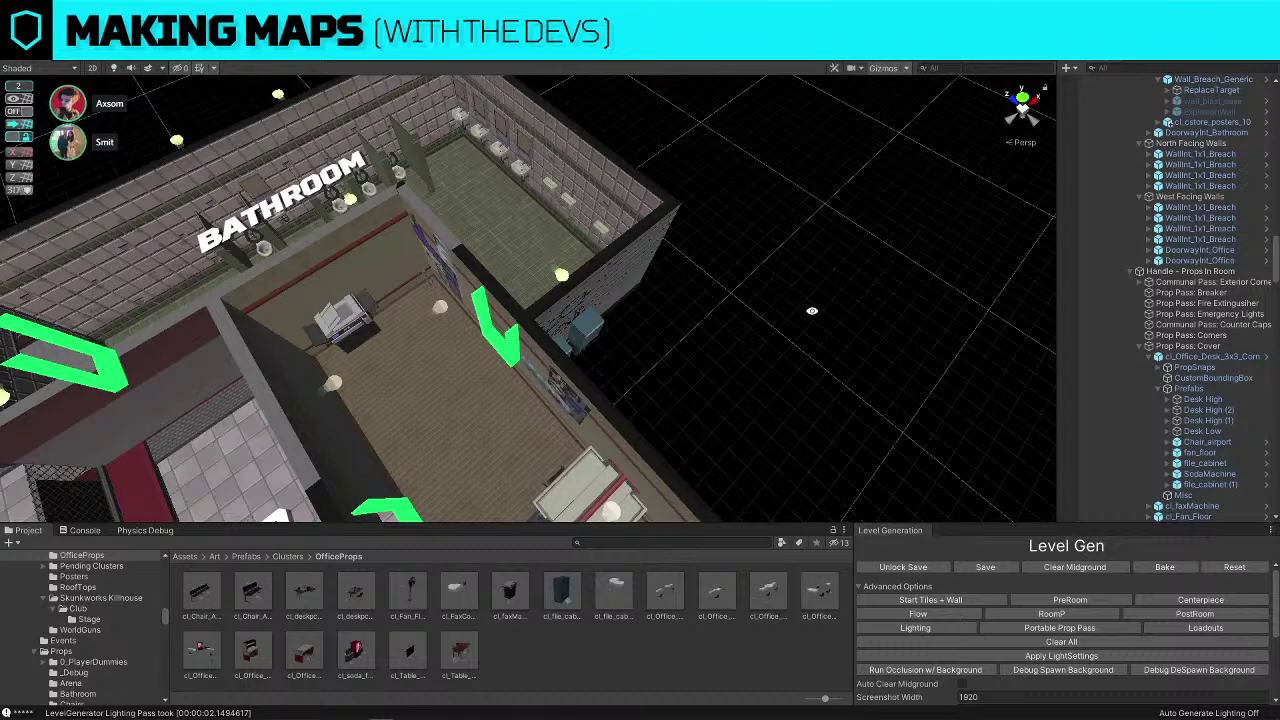
pyautogui.moveTo(797, 337); pyautogui.dragTo(568, 310, button='right')
pyautogui.click(515, 232)
pyautogui.press('f')
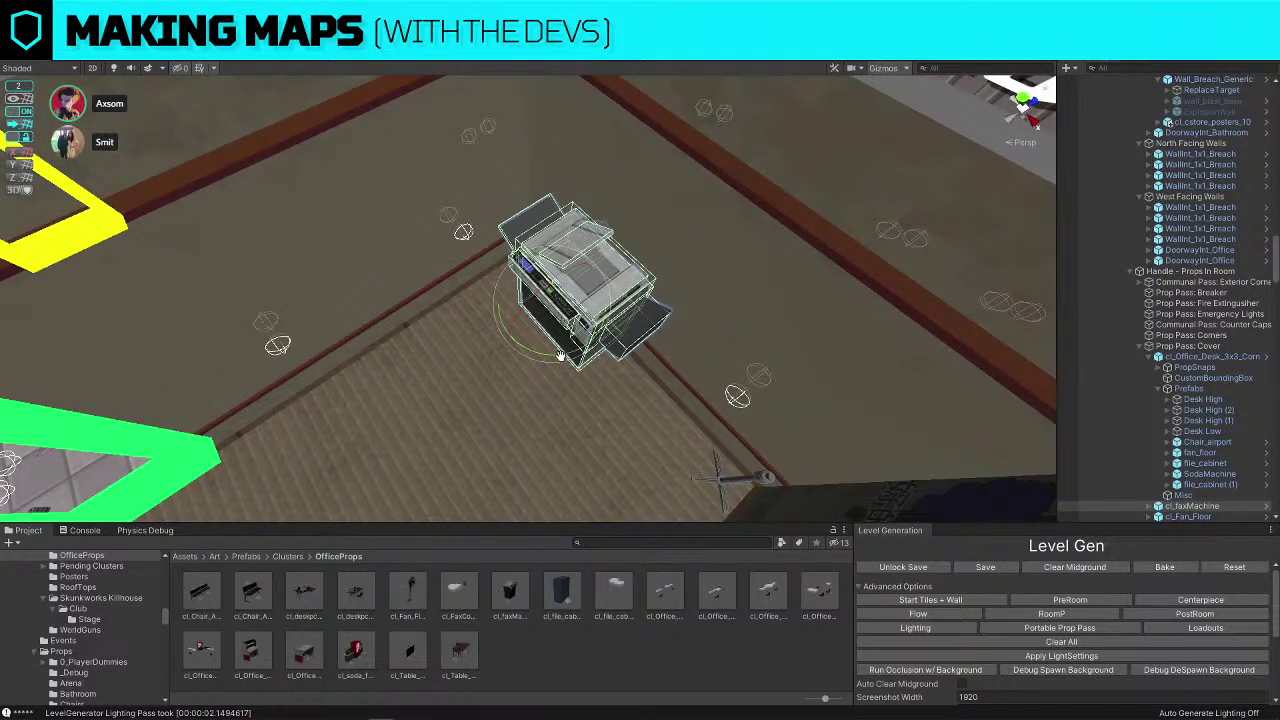
pyautogui.moveTo(561, 355); pyautogui.dragTo(734, 347)
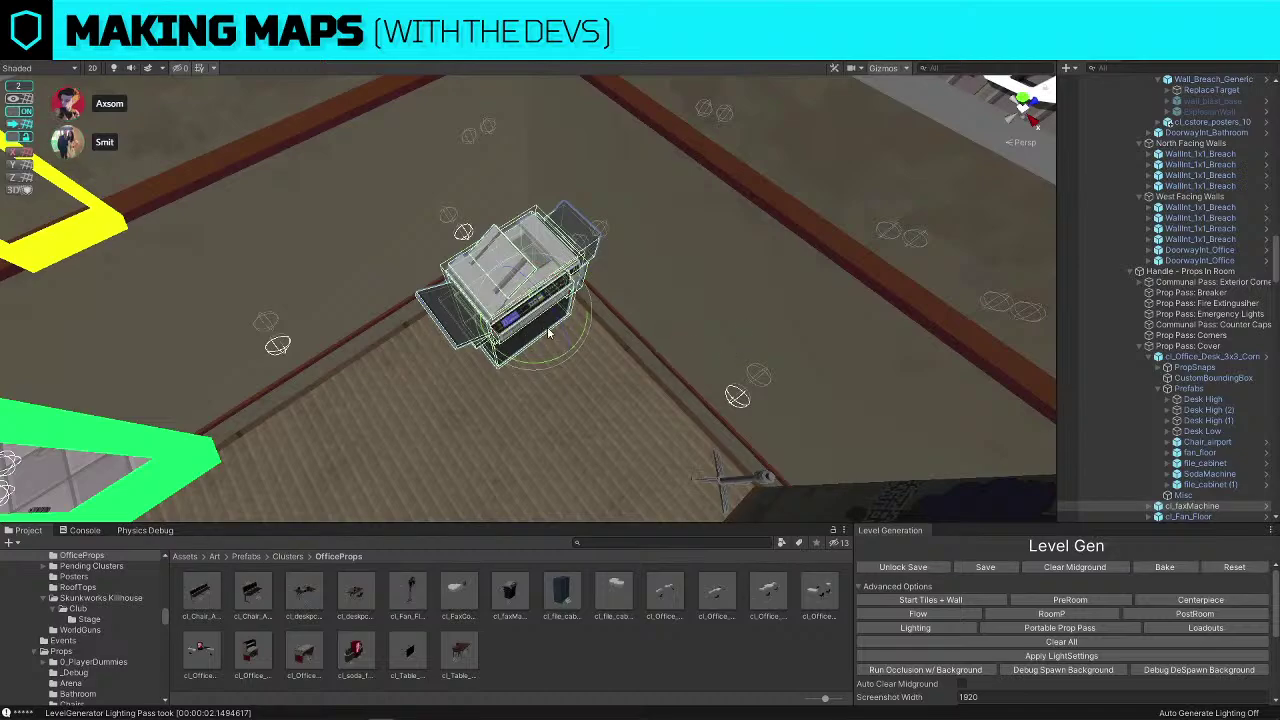
# Move the rotated fax machine back against the teller-side wall of the office
pyautogui.press('w')
pyautogui.scroll(1, 548, 333)
pyautogui.moveTo(548, 333); pyautogui.dragTo(641, 318, button='middle')
pyautogui.moveTo(702, 320); pyautogui.dragTo(592, 377)
pyautogui.keyDown('alt'); pyautogui.moveTo(666, 333); pyautogui.dragTo(676, 184); pyautogui.keyUp('alt')
pyautogui.scroll(-5, 265, 268)
# Turn grid snapping back on and move the single bathroom stall along the wall toward the storage-side doorway
pyautogui.click(446, 166)
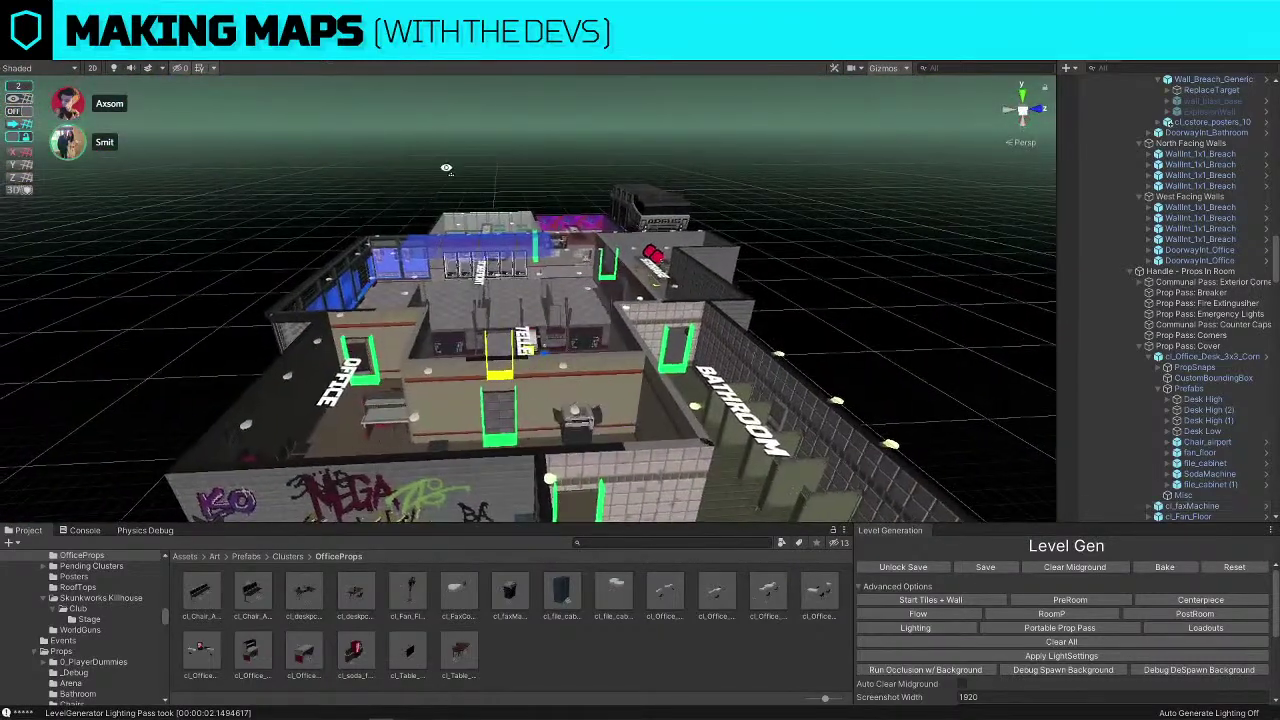
pyautogui.keyDown('alt'); pyautogui.moveTo(446, 166); pyautogui.dragTo(723, 334); pyautogui.keyUp('alt')
pyautogui.scroll(-5, 723, 334)
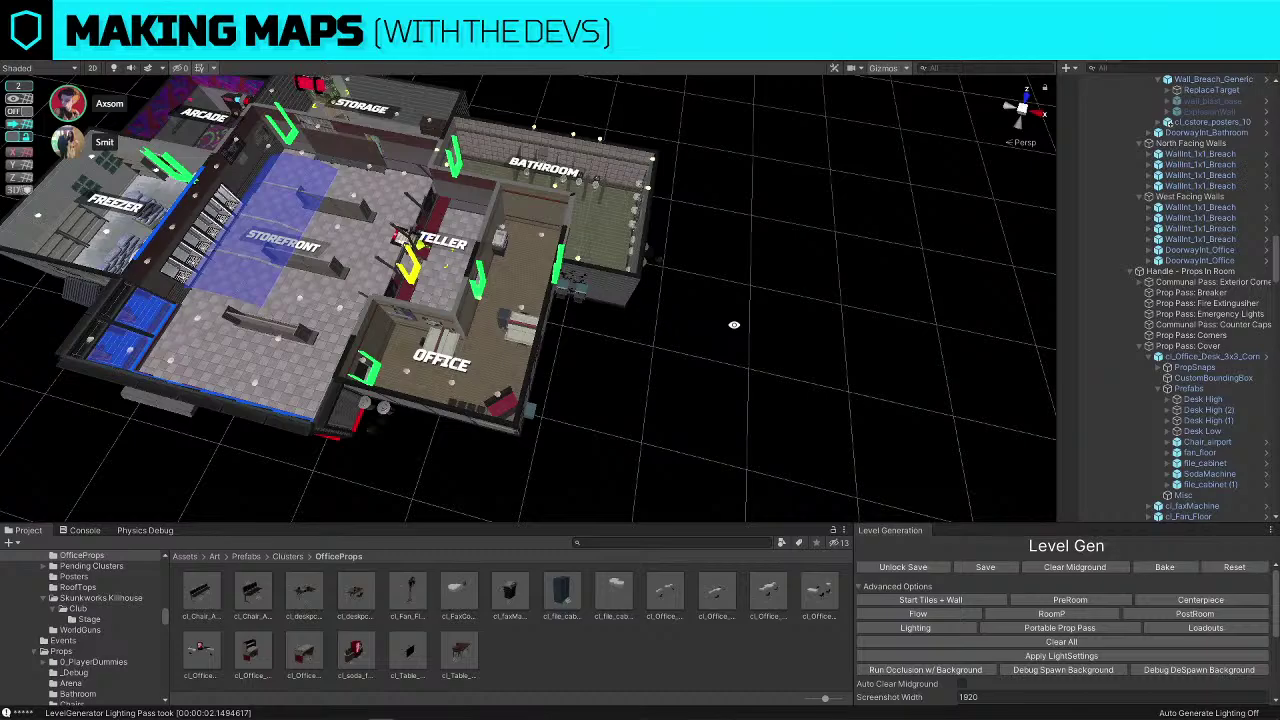
pyautogui.keyDown('alt'); pyautogui.moveTo(734, 325); pyautogui.dragTo(791, 251); pyautogui.keyUp('alt')
pyautogui.scroll(10, 560, 308)
pyautogui.click(560, 313)
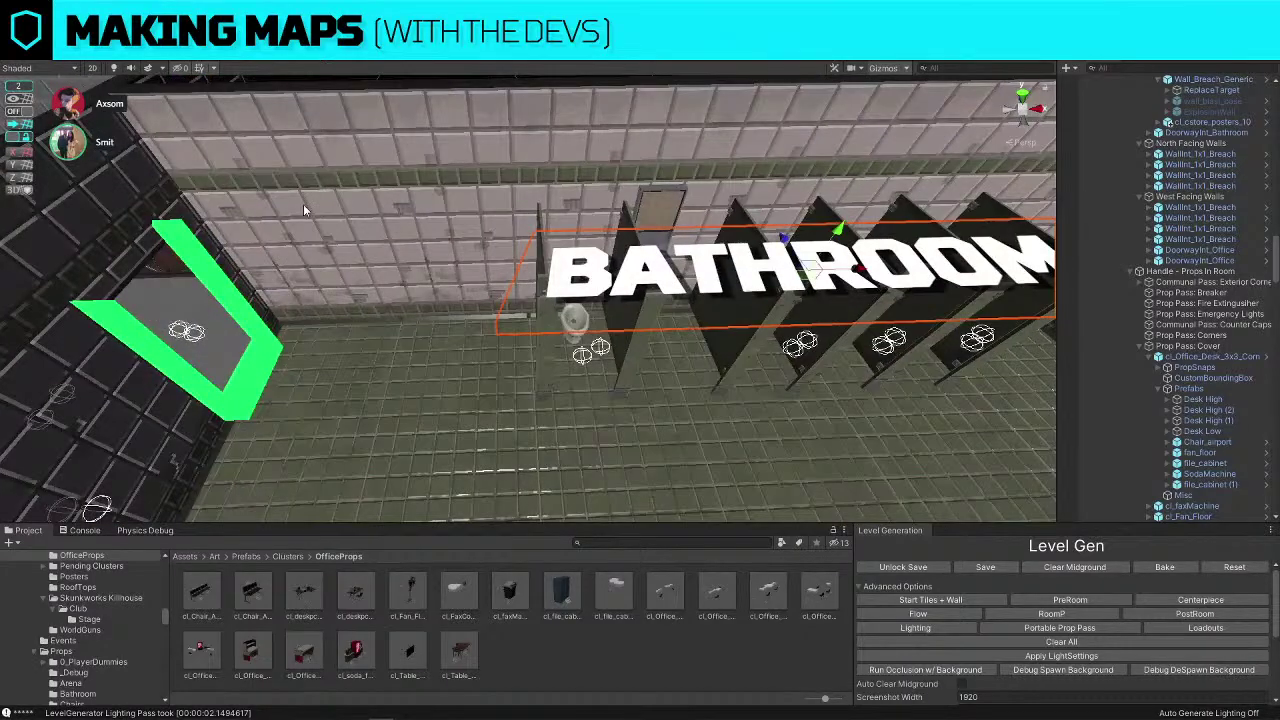
pyautogui.keyDown('alt'); pyautogui.moveTo(326, 350); pyautogui.dragTo(508, 343); pyautogui.keyUp('alt')
pyautogui.click(515, 318)
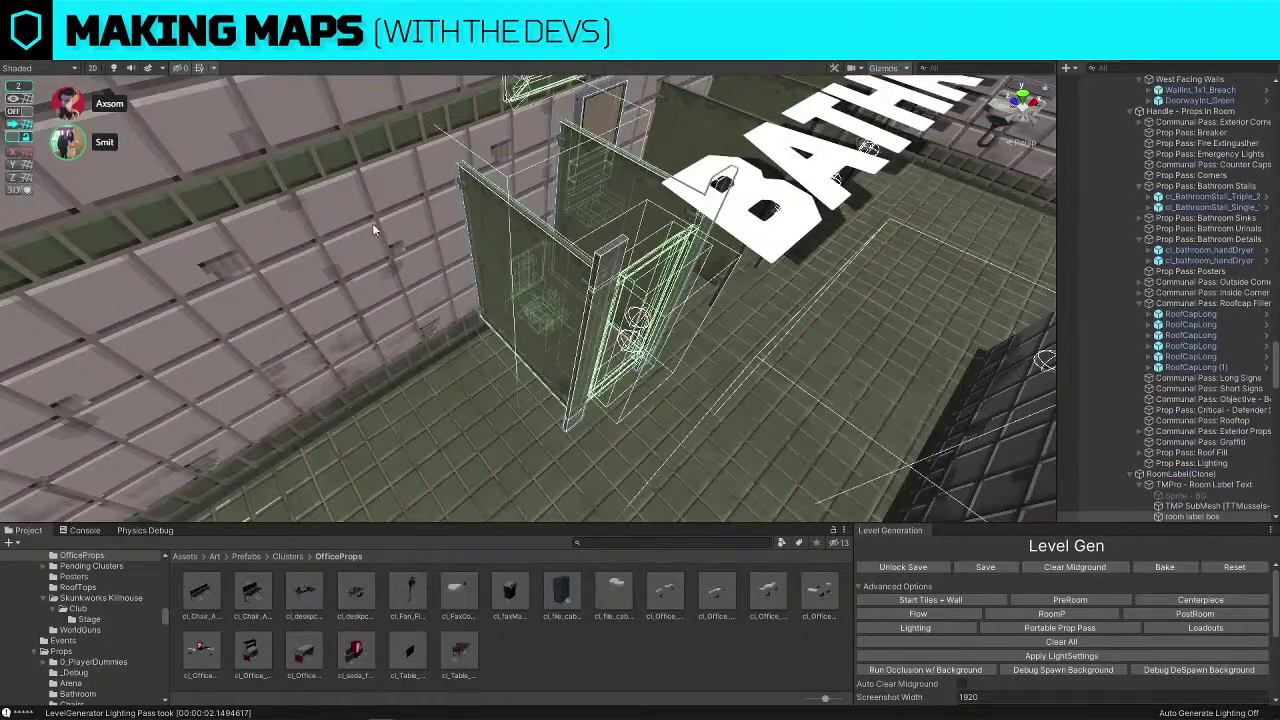
pyautogui.click(26, 112)
pyautogui.keyDown('alt'); pyautogui.moveTo(570, 262); pyautogui.dragTo(400, 238); pyautogui.keyUp('alt')
pyautogui.scroll(-5, 388, 236)
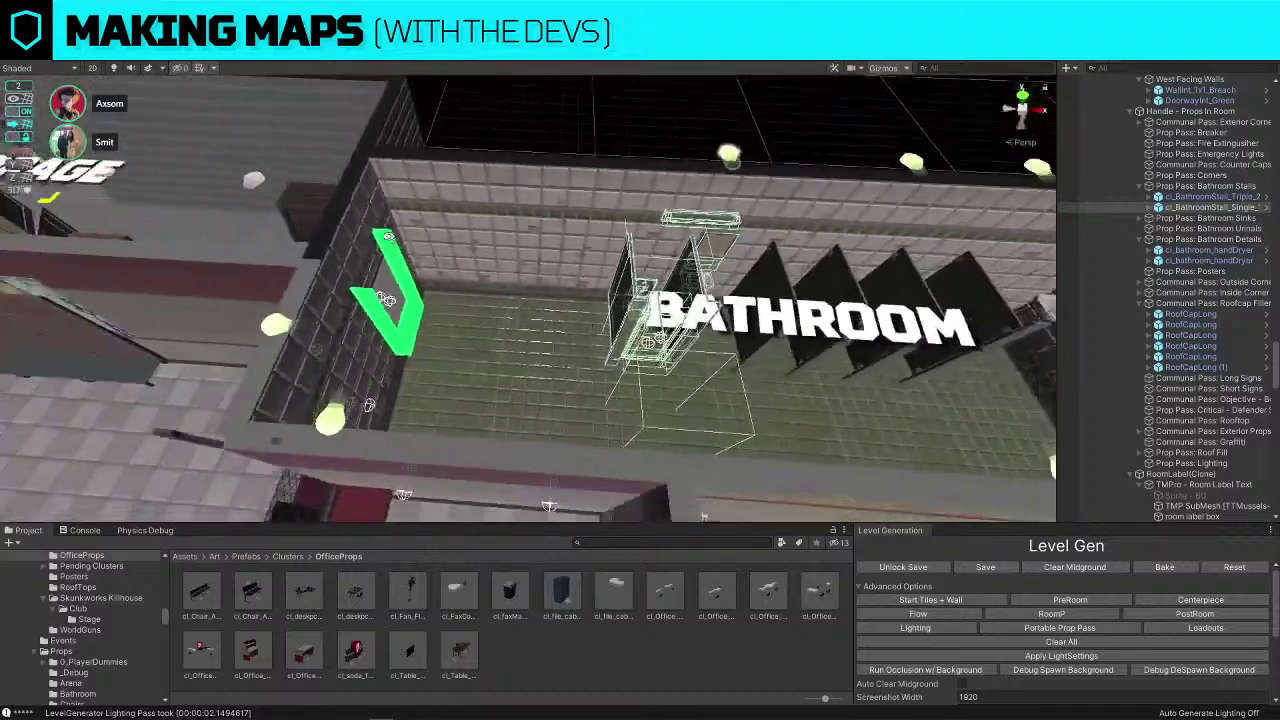
pyautogui.scroll(-5, 410, 250)
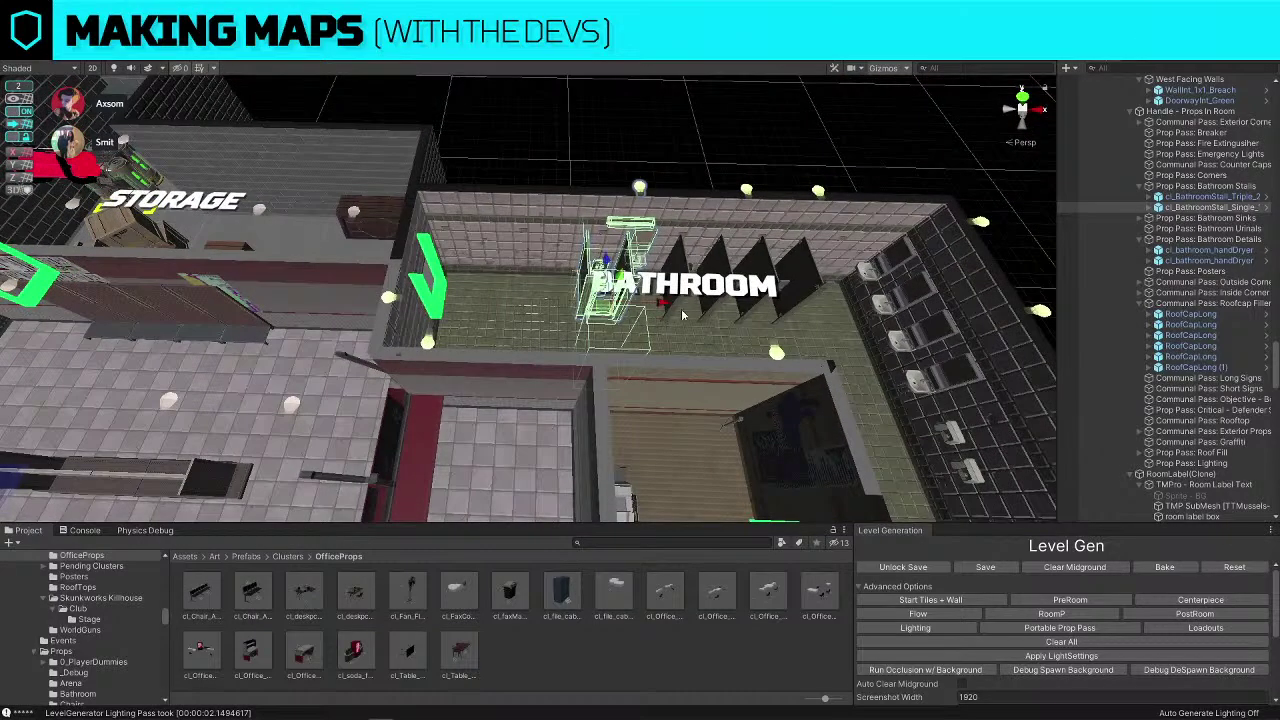
pyautogui.moveTo(662, 304); pyautogui.dragTo(617, 302)
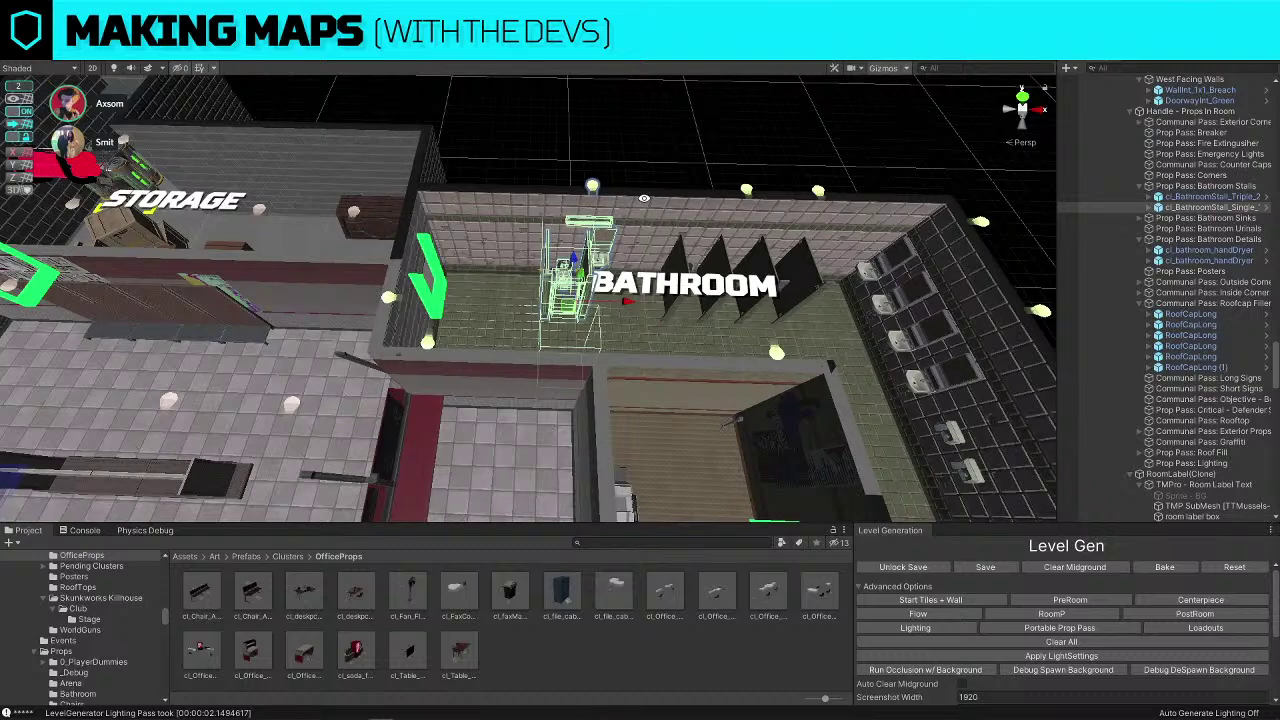
# Delete the 2x2 corner cluster of arcade cabinets beside the arcade's storage-side doorway
pyautogui.click(582, 143)
pyautogui.press('s')
pyautogui.moveTo(590, 145); pyautogui.dragTo(698, 167, button='right')
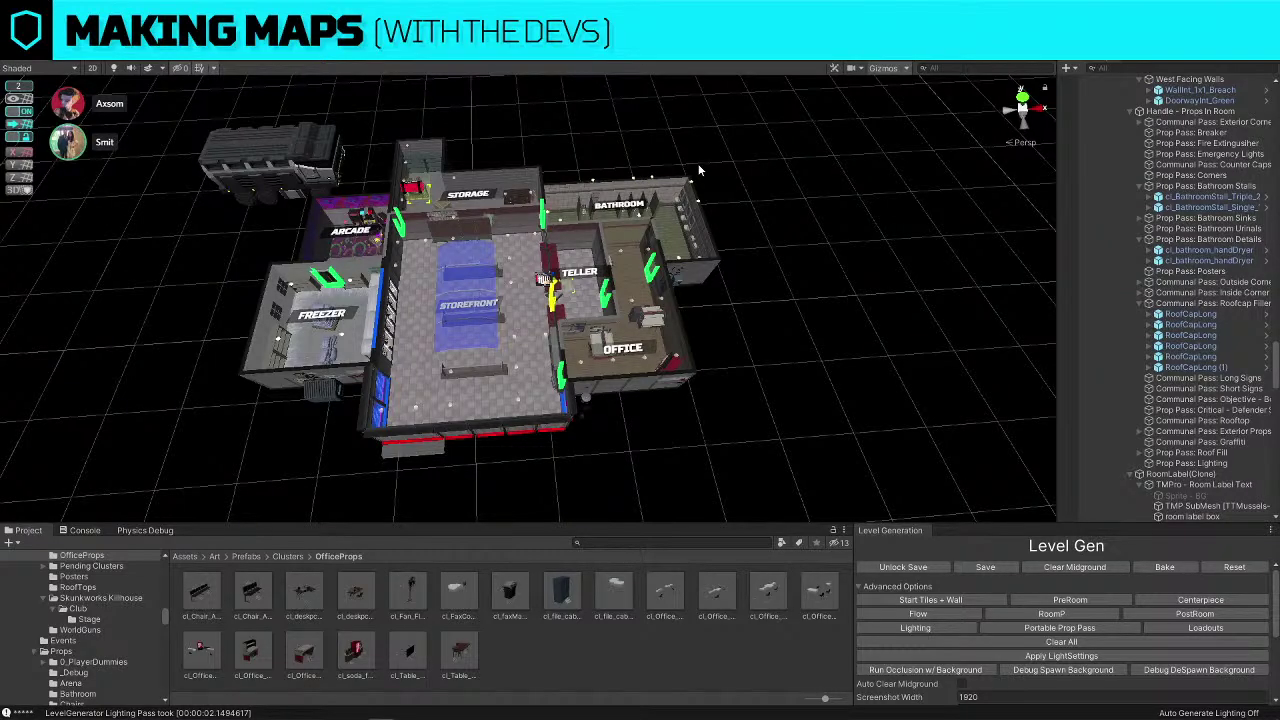
pyautogui.moveTo(778, 290); pyautogui.dragTo(861, 293, button='right')
pyautogui.press('w')
pyautogui.click(619, 265)
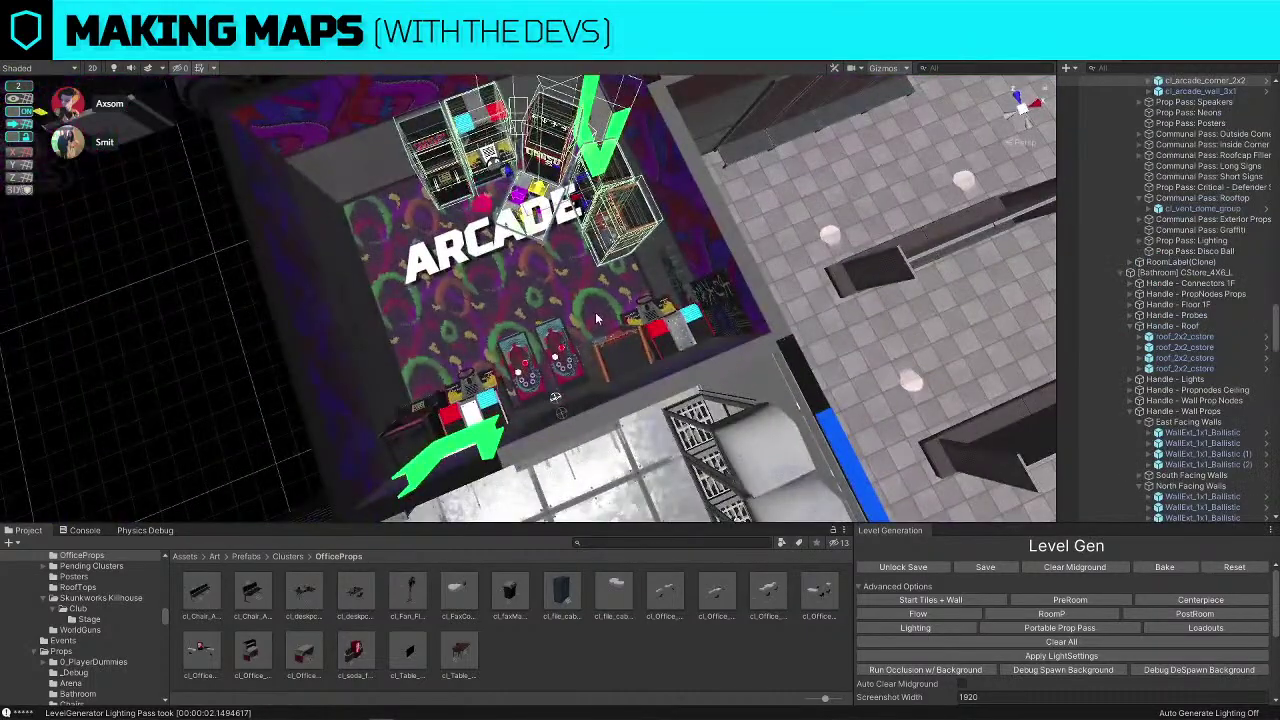
pyautogui.press('Delete')
# Replace the arcade wall row next to the freezer with the cl_ArcadeCabinet_3x1 prefab variant from CStoreProps
pyautogui.click(605, 360)
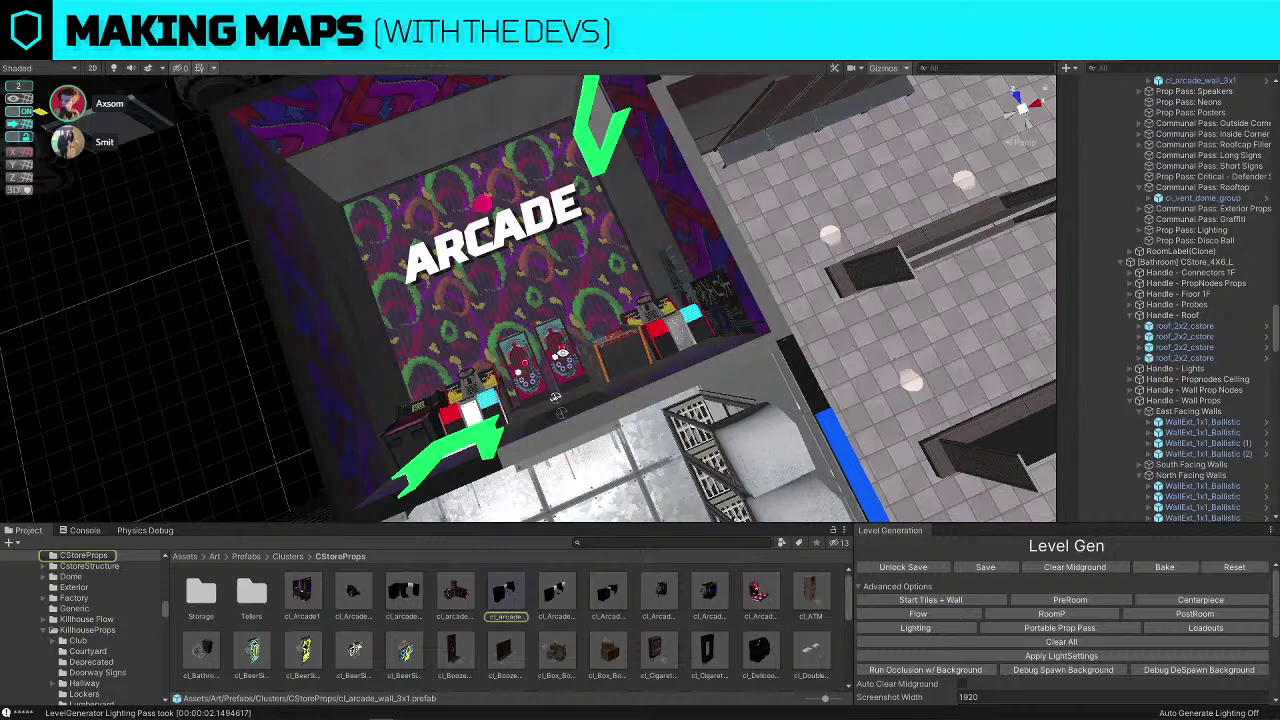
pyautogui.click(563, 353)
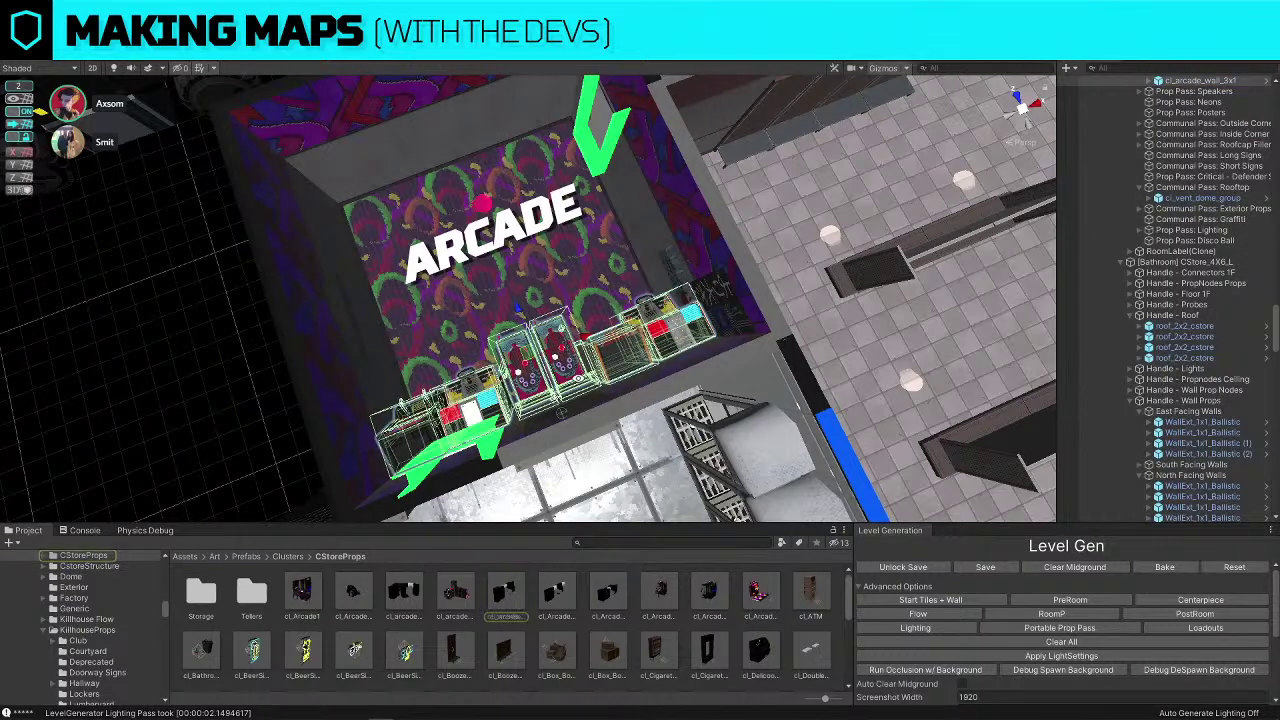
pyautogui.hotkey('ctrl', 'shift', 'r')
pyautogui.moveTo(722, 600); pyautogui.dragTo(695, 152)
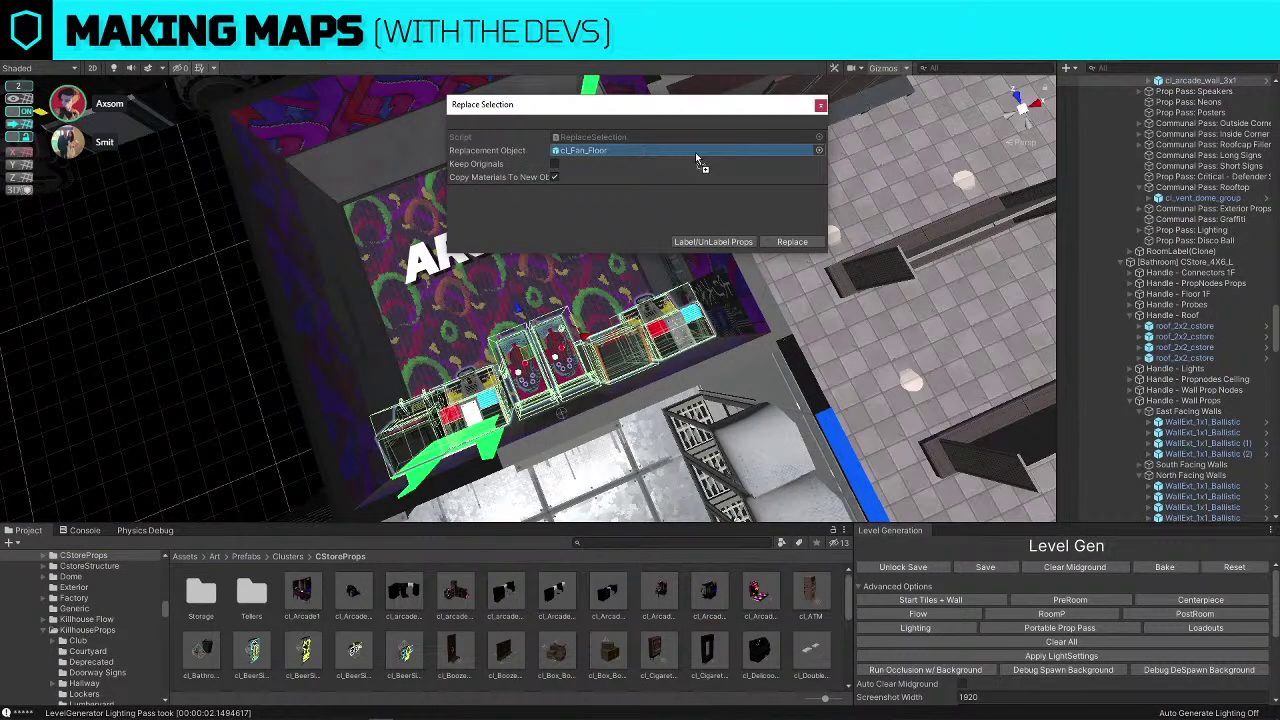
pyautogui.click(792, 241)
# Move the new arcade cabinet cluster to the middle of the arcade room
pyautogui.click(553, 341)
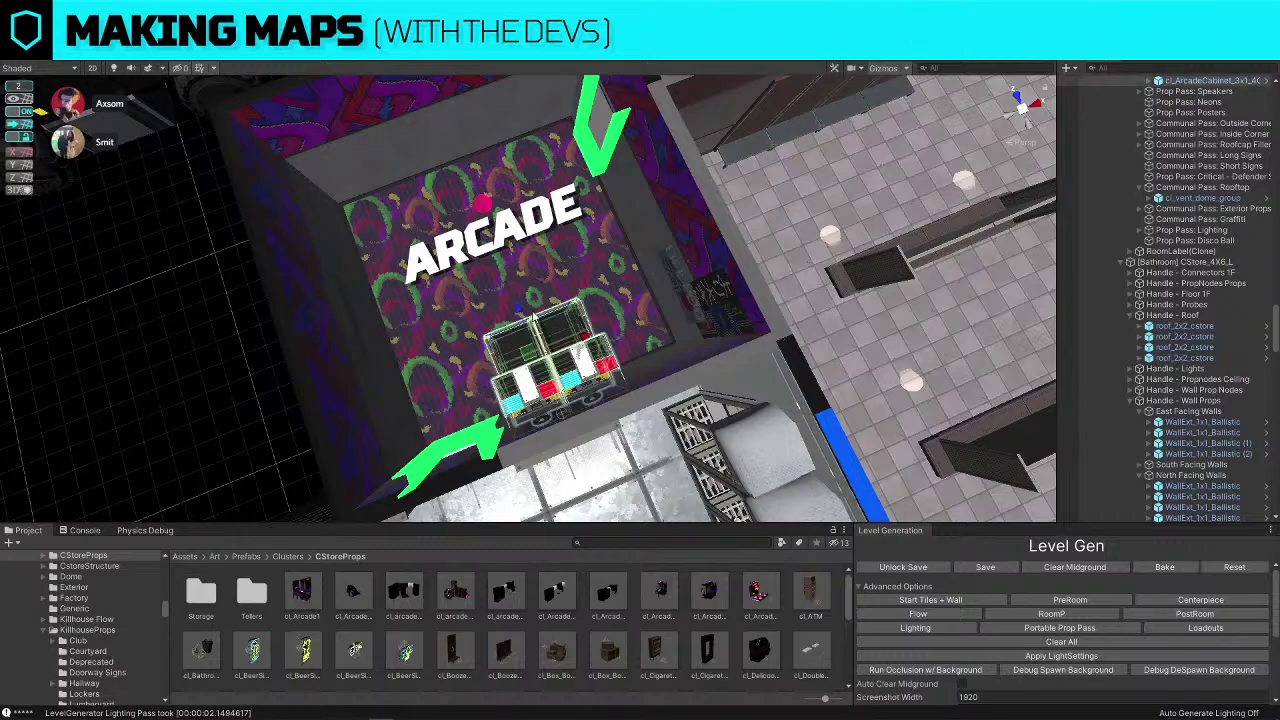
pyautogui.moveTo(528, 320); pyautogui.dragTo(493, 226)
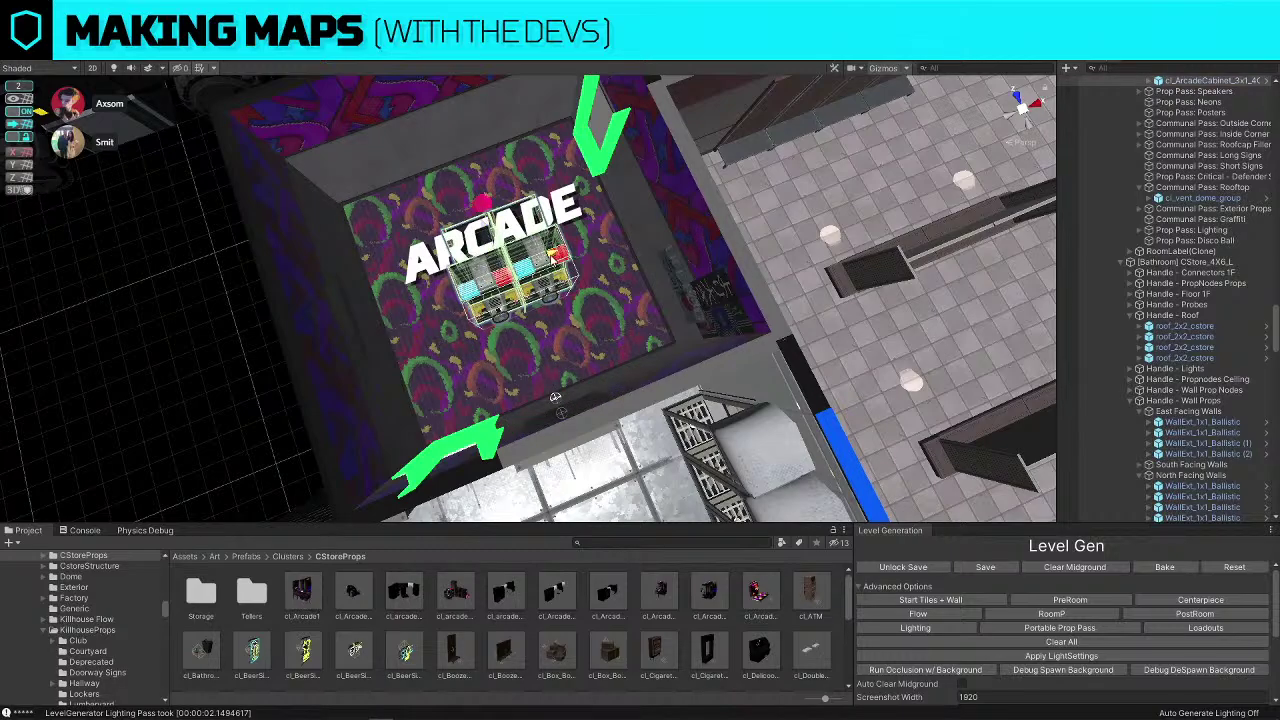
pyautogui.moveTo(550, 258)
pyautogui.mouseDown()
pyautogui.moveTo(531, 263)
pyautogui.moveTo(543, 260)
pyautogui.mouseUp()
pyautogui.keyDown('alt'); pyautogui.moveTo(530, 262); pyautogui.dragTo(328, 267); pyautogui.keyUp('alt')
pyautogui.scroll(-5, 328, 267)
pyautogui.scroll(-10, 328, 267)
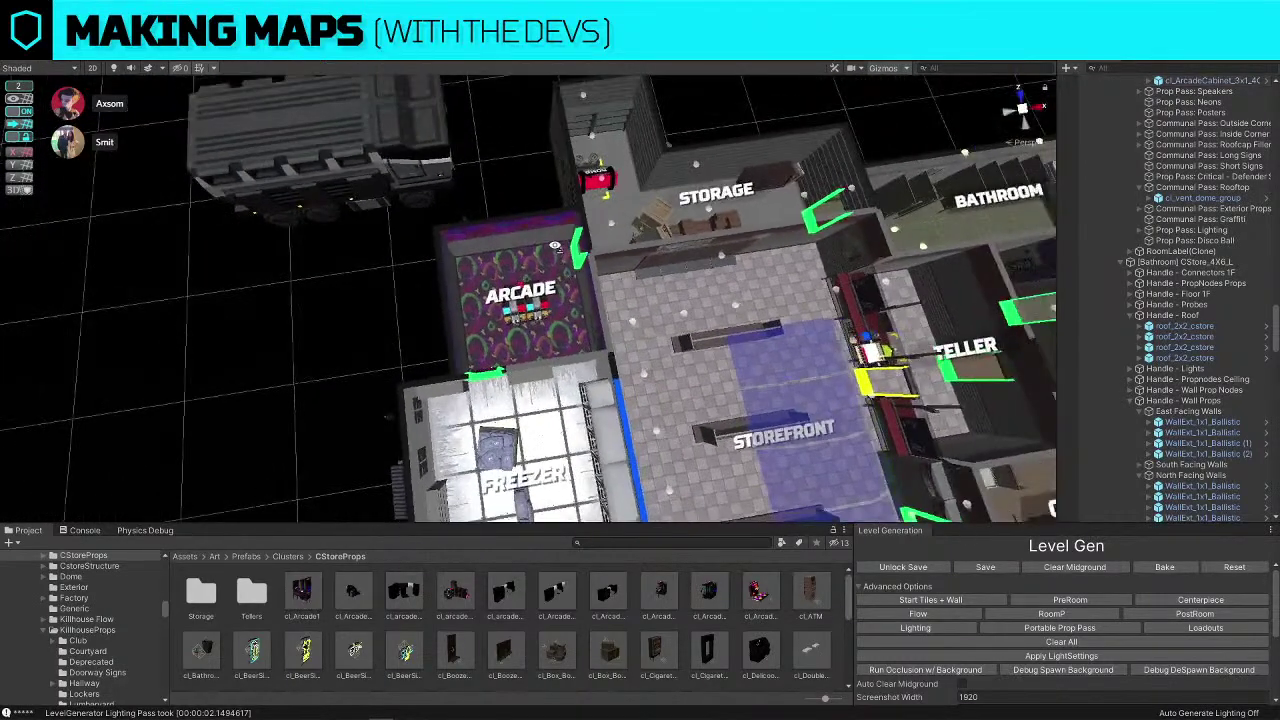
pyautogui.moveTo(660, 285); pyautogui.dragTo(610, 241, button='right')
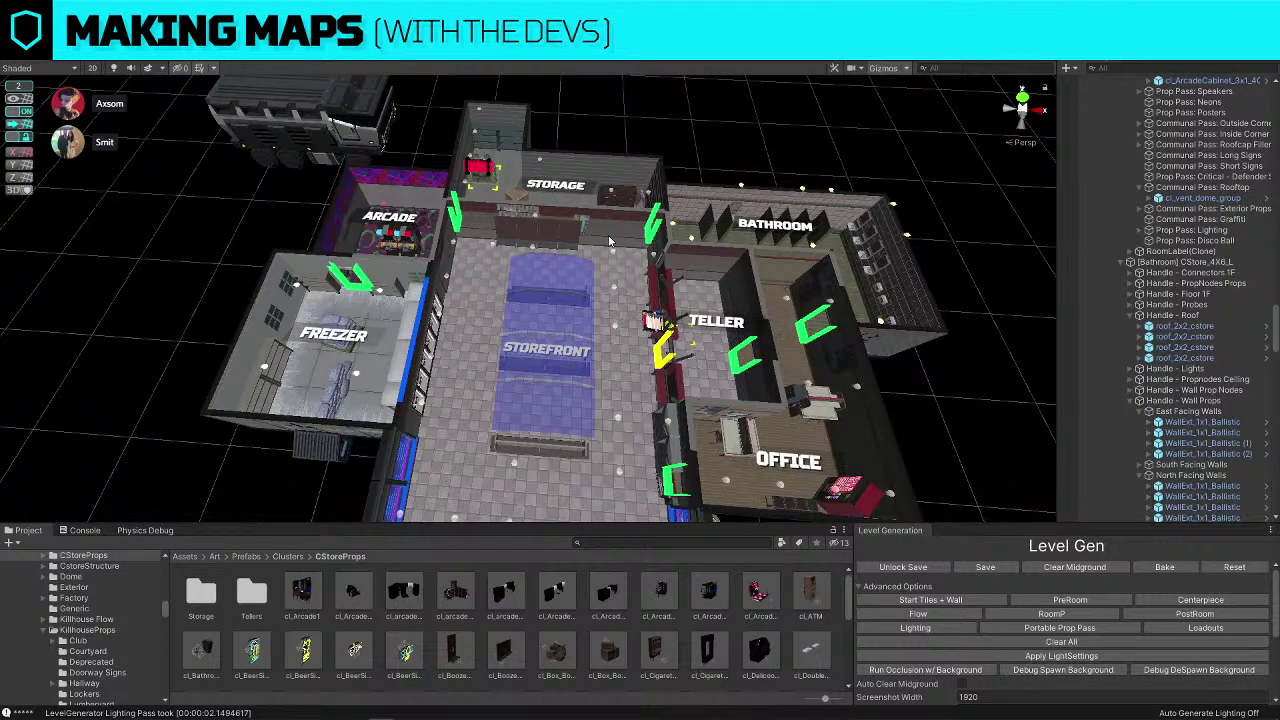
# Collapse the Level Generator object in the scene hierarchy and dismiss the desktop notification
pyautogui.scroll(20, 1151, 205)
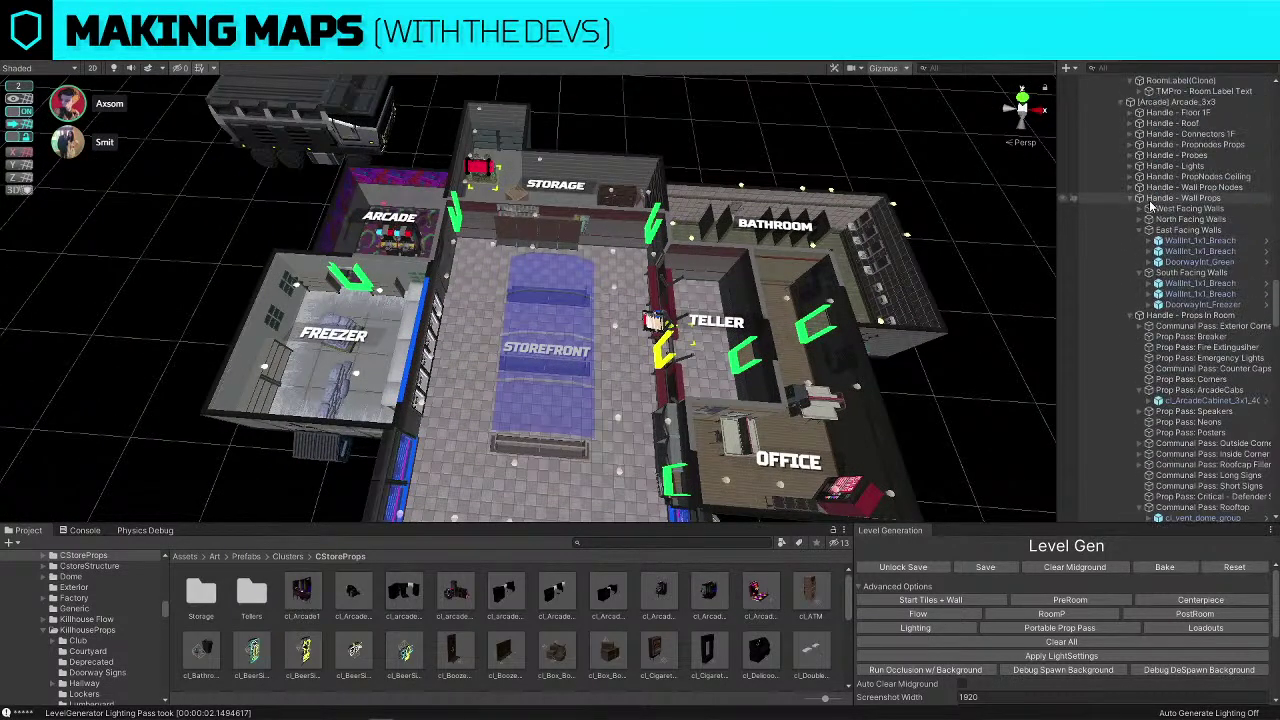
pyautogui.scroll(20, 1155, 187)
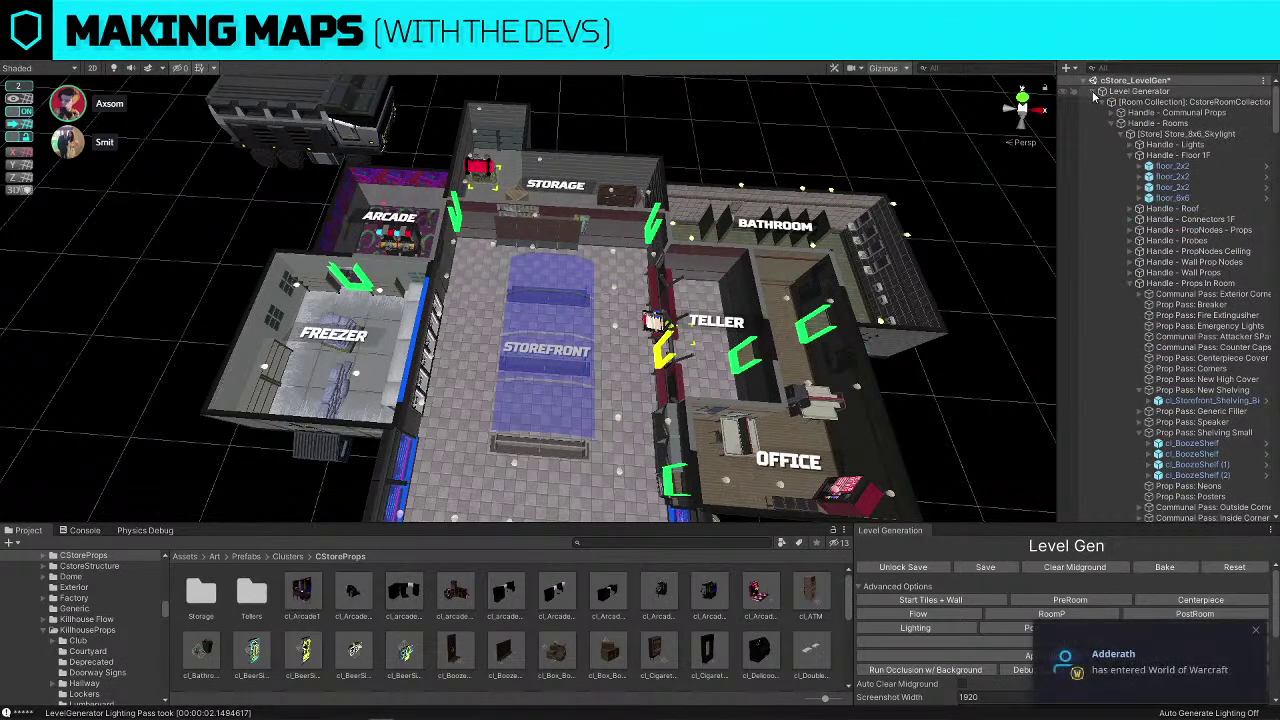
pyautogui.click(1094, 92)
pyautogui.click(1256, 630)
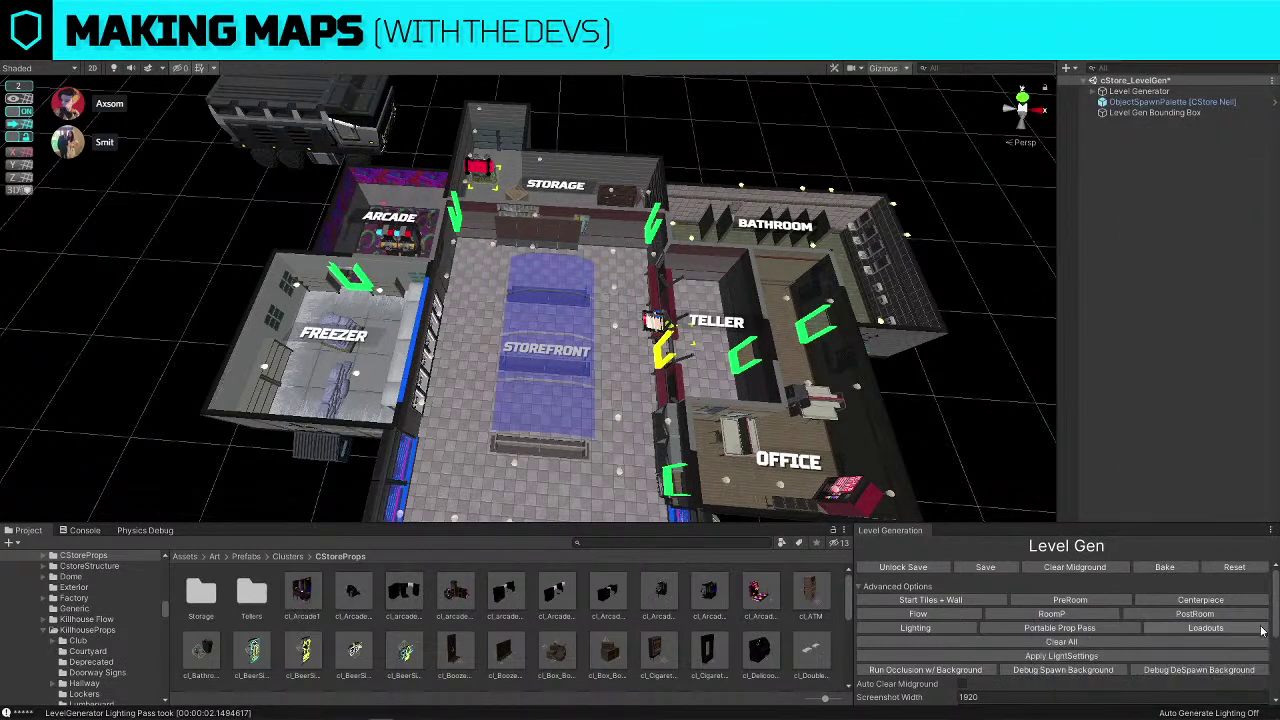
# Run the level name swap and save the finished convenience store level with the level generator
pyautogui.scroll(-3, 1107, 576)
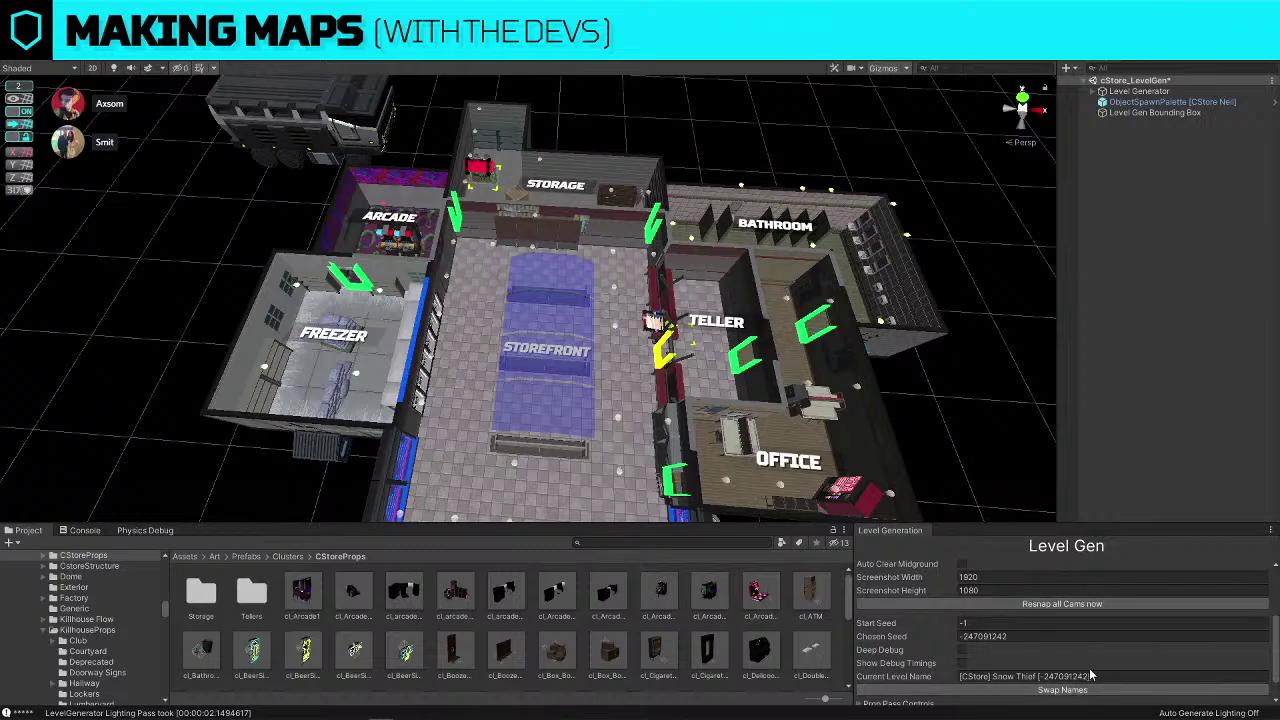
pyautogui.scroll(-1, 1090, 676)
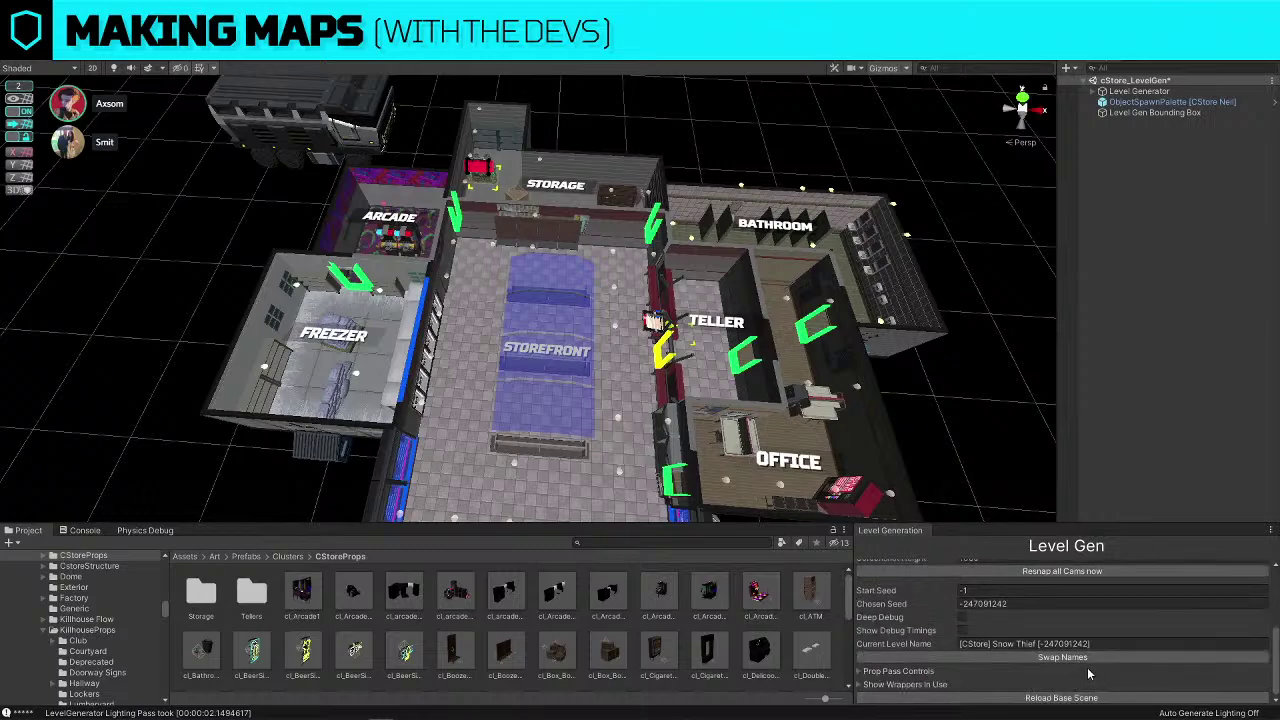
pyautogui.click(1034, 659)
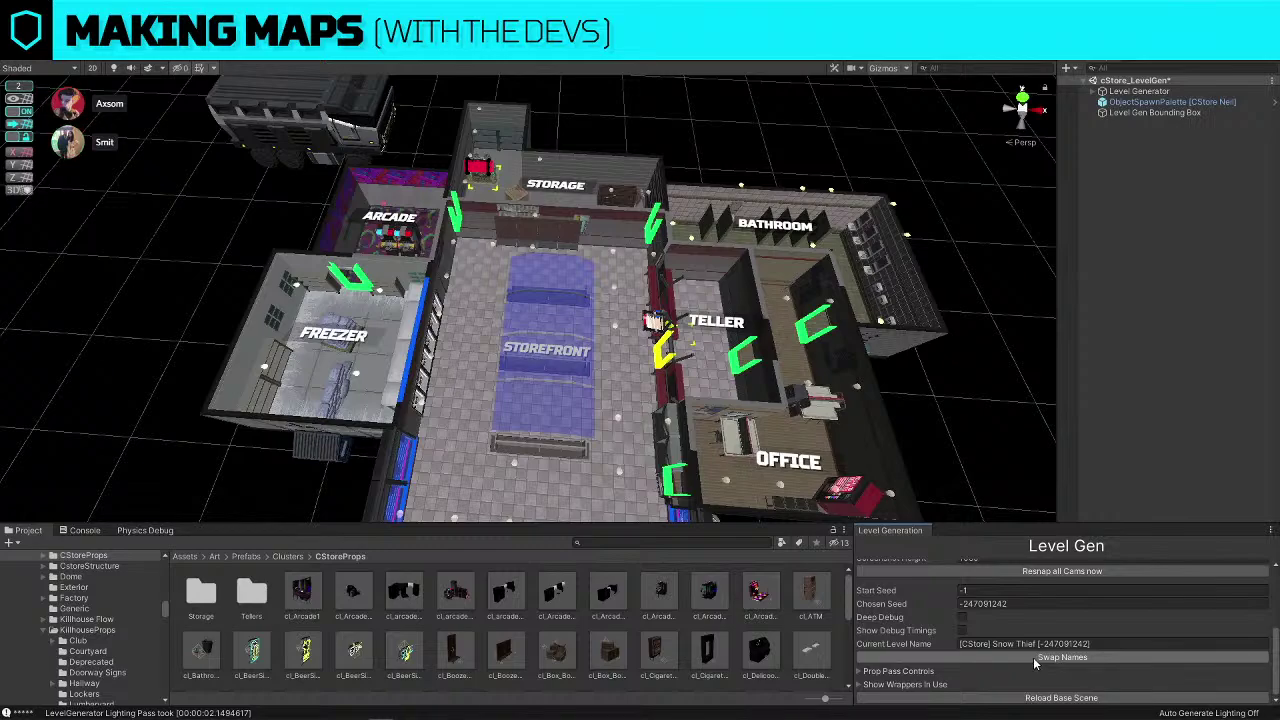
pyautogui.scroll(5, 1033, 657)
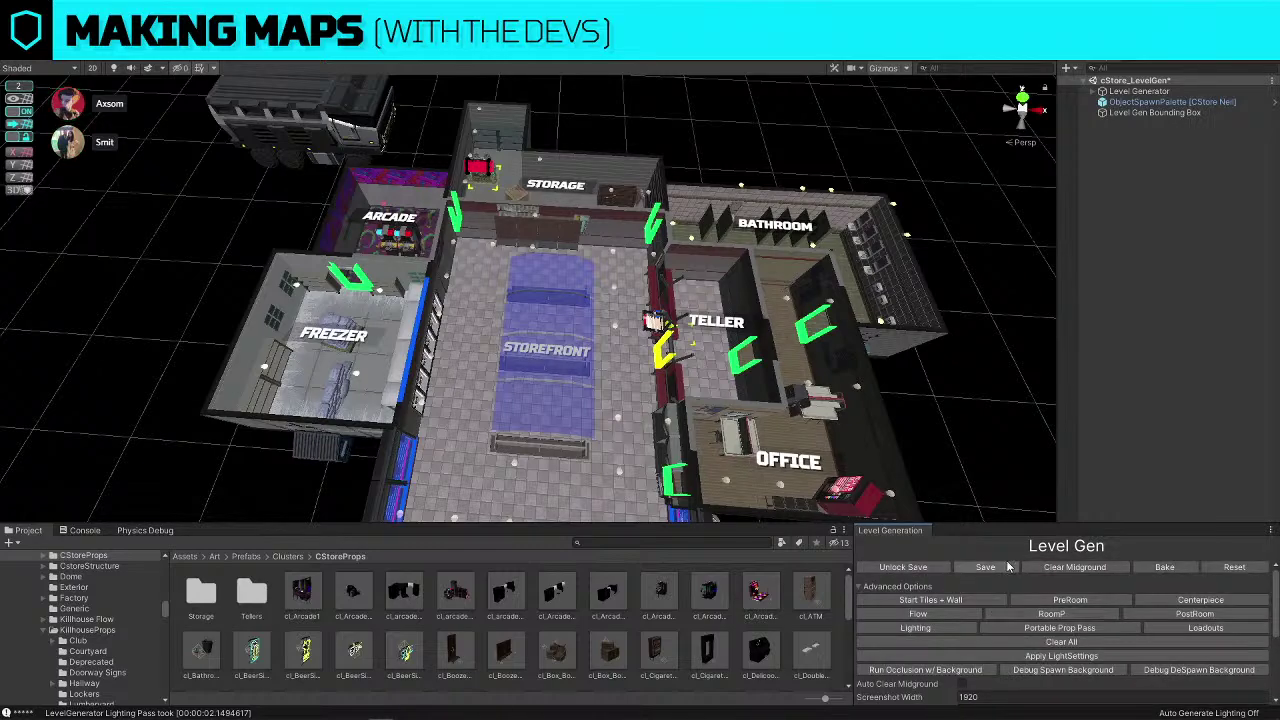
pyautogui.click(1006, 571)
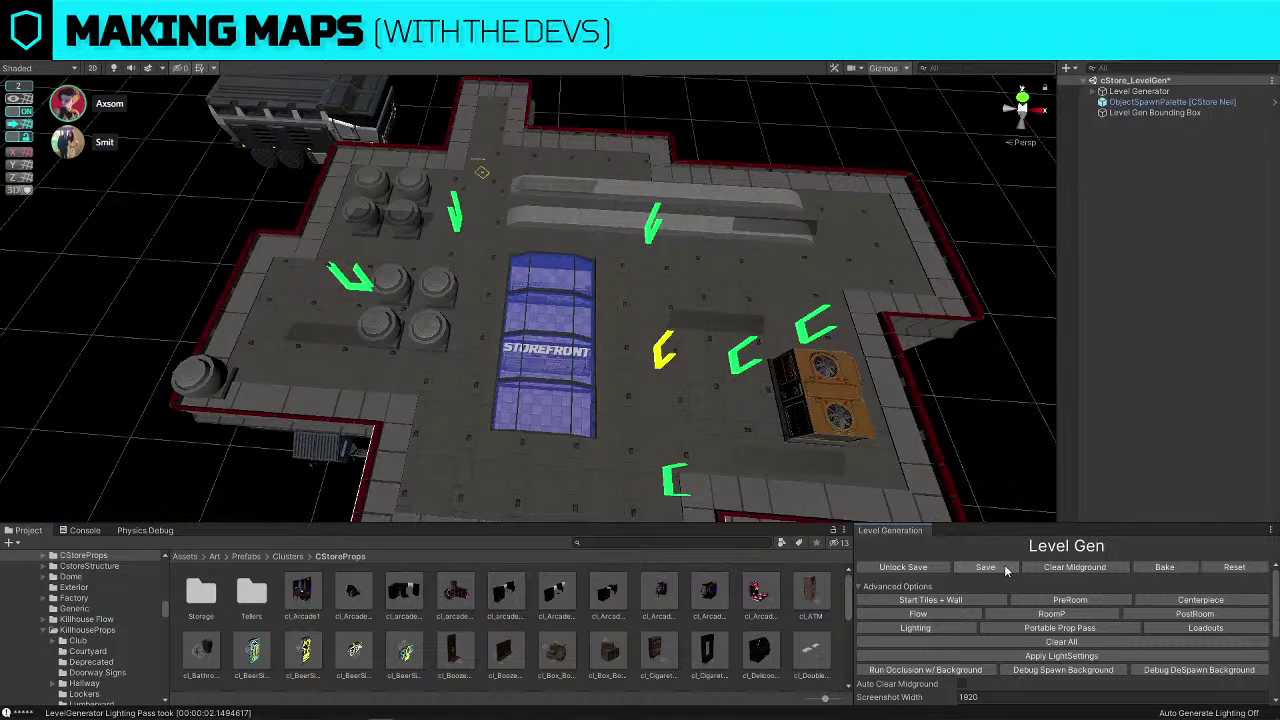
pyautogui.click(1006, 571)
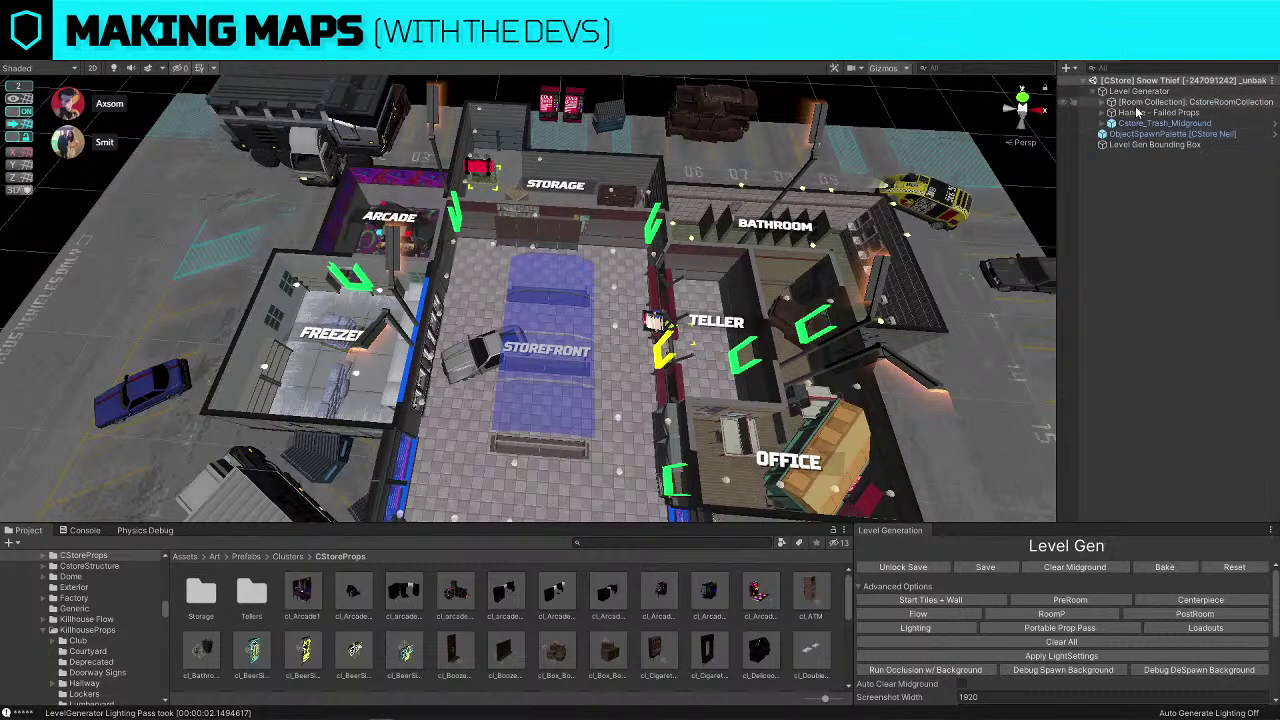
# Check the room collection and the whole store layout from above and save the scene
pyautogui.click(1135, 105)
pyautogui.keyDown('alt'); pyautogui.moveTo(583, 216); pyautogui.dragTo(543, 323); pyautogui.keyUp('alt')
pyautogui.scroll(-5, 575, 290)
pyautogui.scroll(-3, 575, 290)
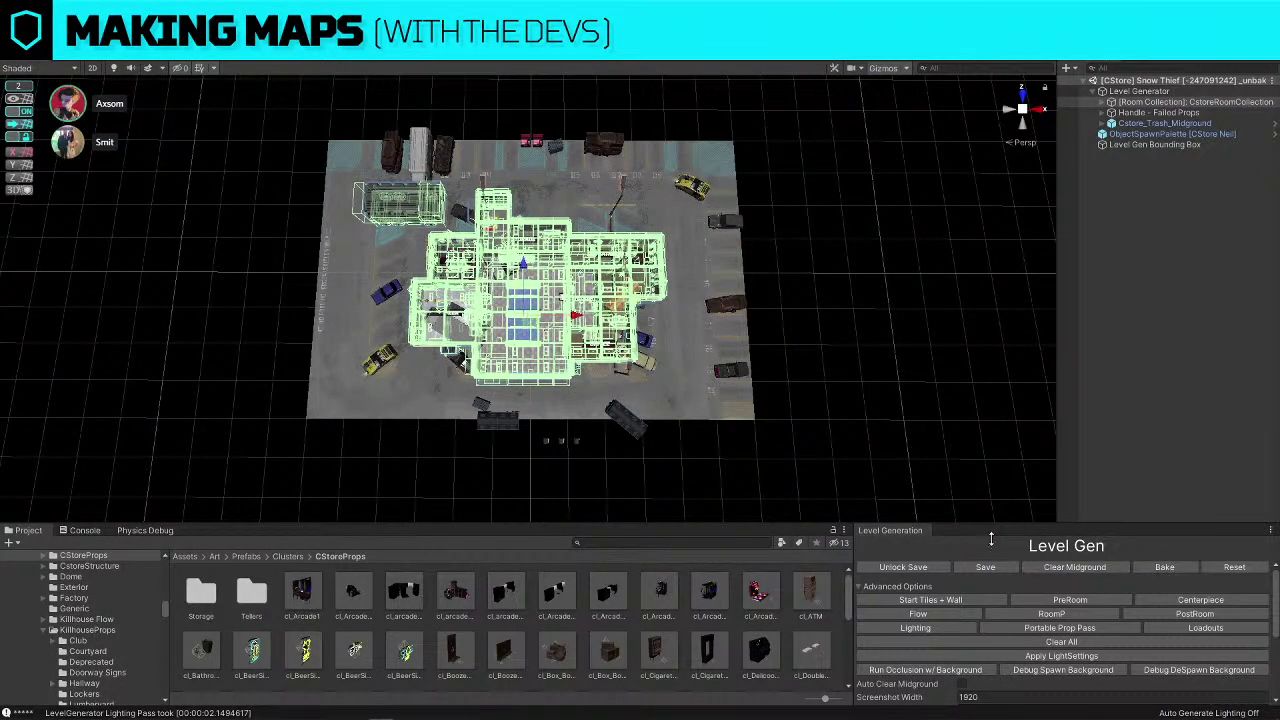
pyautogui.click(1075, 567)
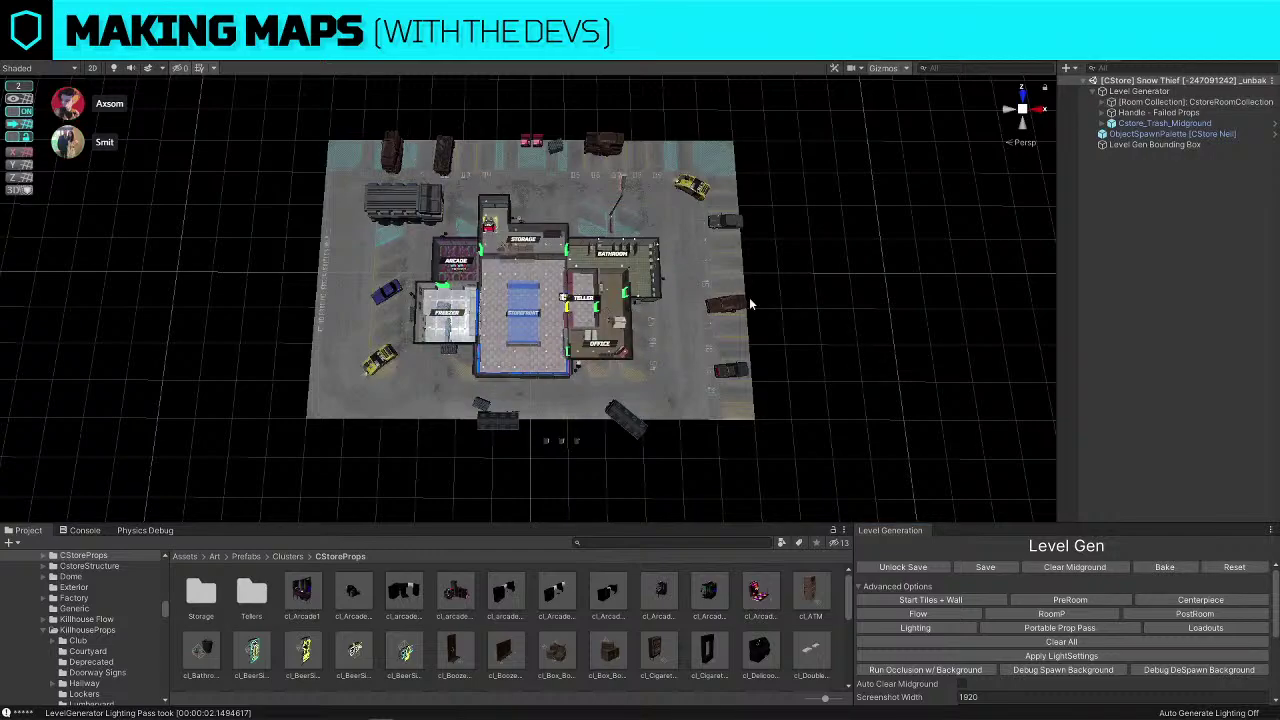
pyautogui.scroll(4, 750, 279)
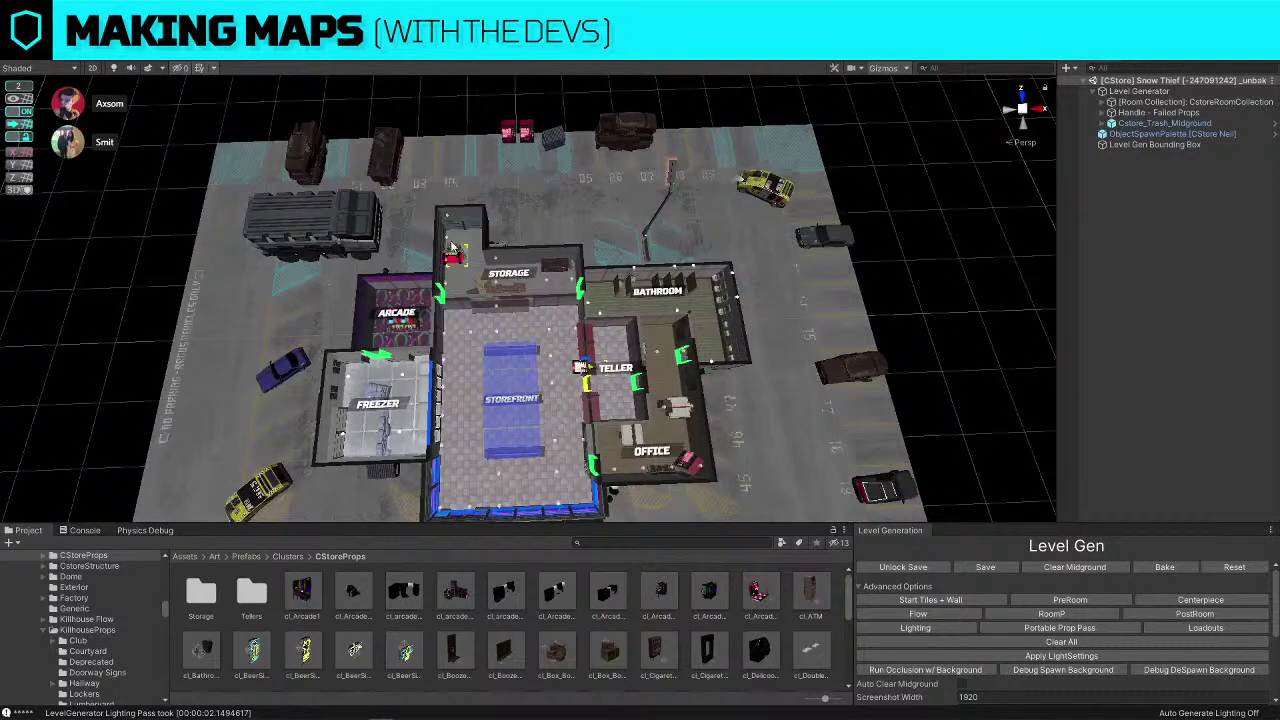
pyautogui.keyDown('alt'); pyautogui.moveTo(746, 283); pyautogui.dragTo(220, 137); pyautogui.keyUp('alt')
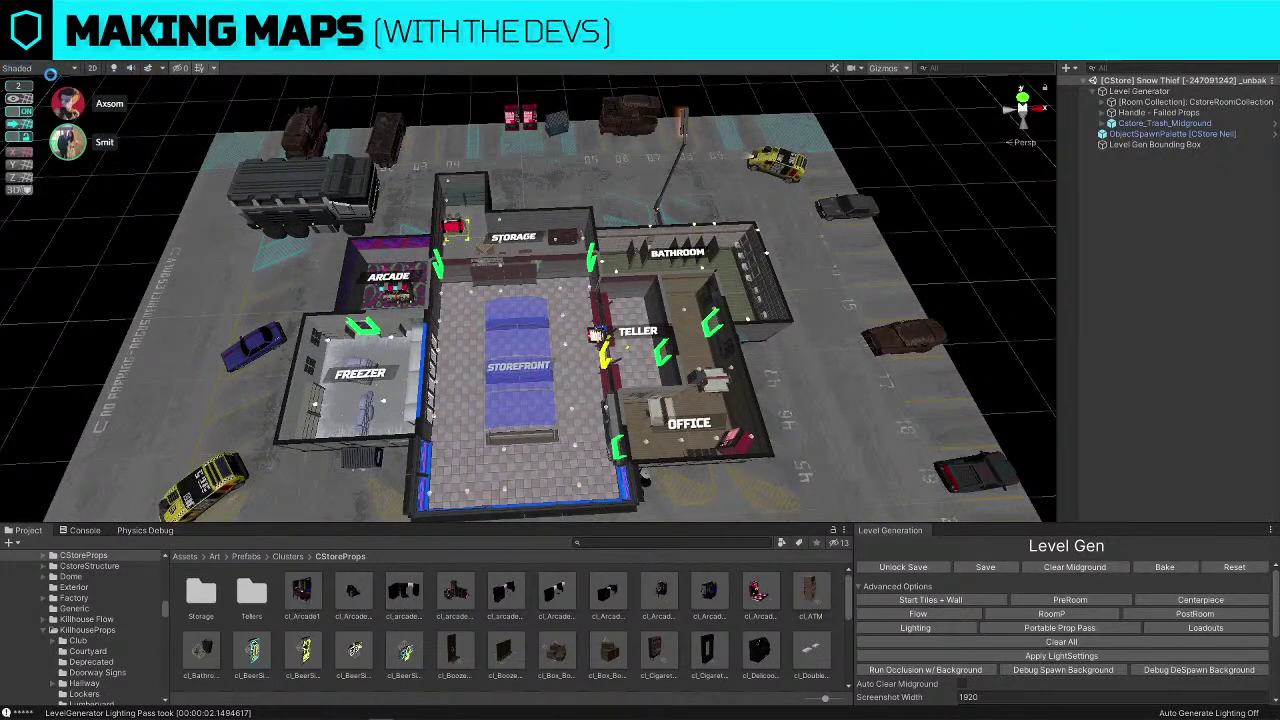
pyautogui.hotkey('ctrl', 's')
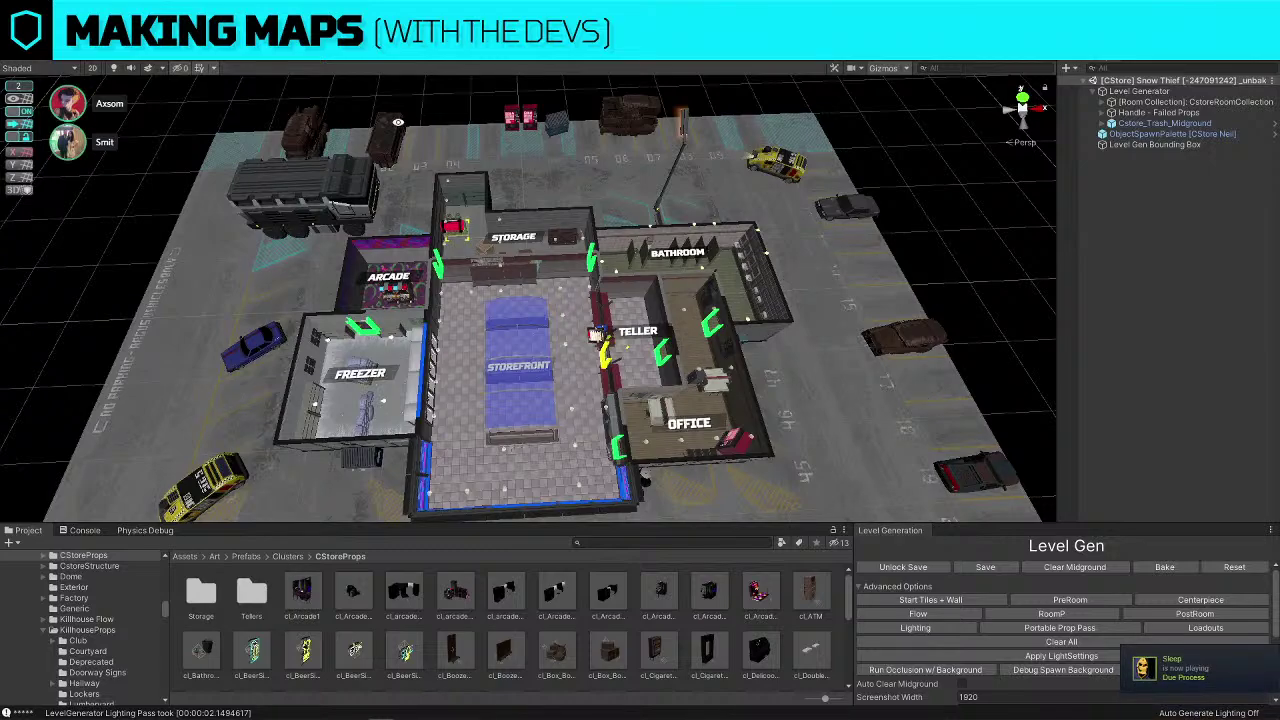
# Inspect the store's rooms and the freezer's exterior walls from several angles
pyautogui.keyDown('alt'); pyautogui.moveTo(666, 313); pyautogui.dragTo(697, 183); pyautogui.keyUp('alt')
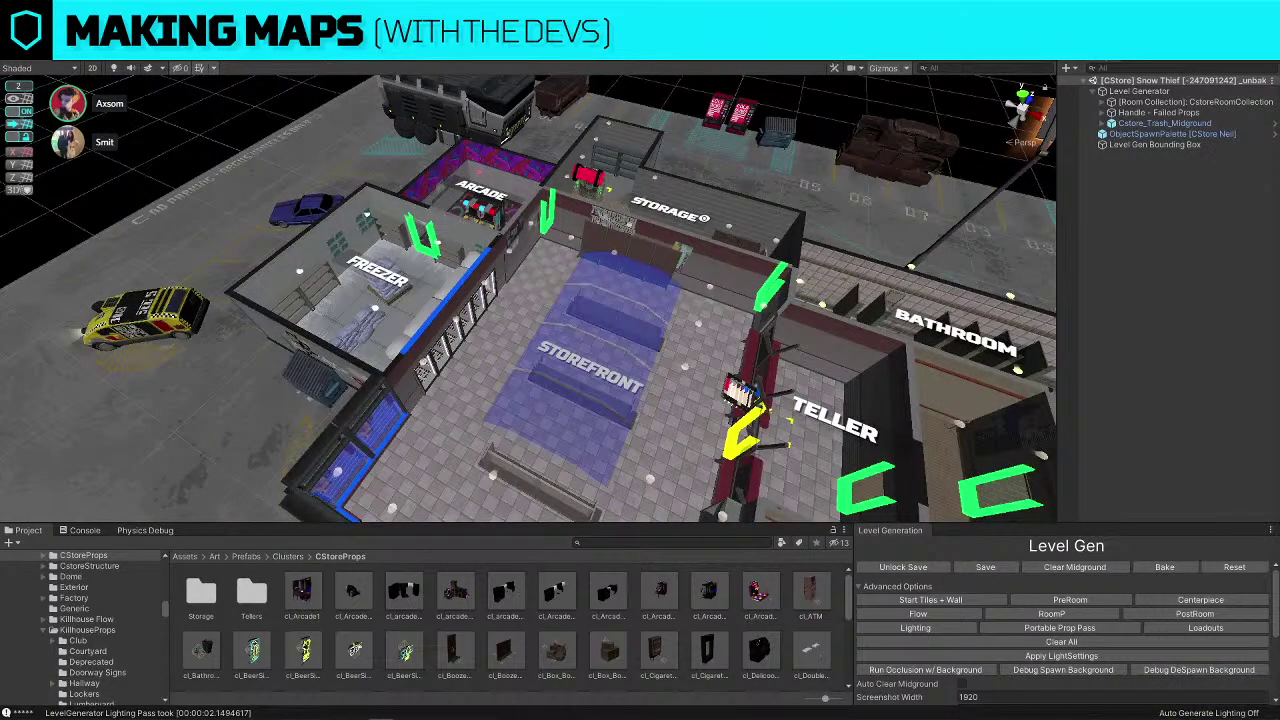
pyautogui.keyDown('alt'); pyautogui.moveTo(529, 313); pyautogui.dragTo(597, 313); pyautogui.keyUp('alt')
pyautogui.moveTo(597, 313); pyautogui.dragTo(650, 305, button='right')
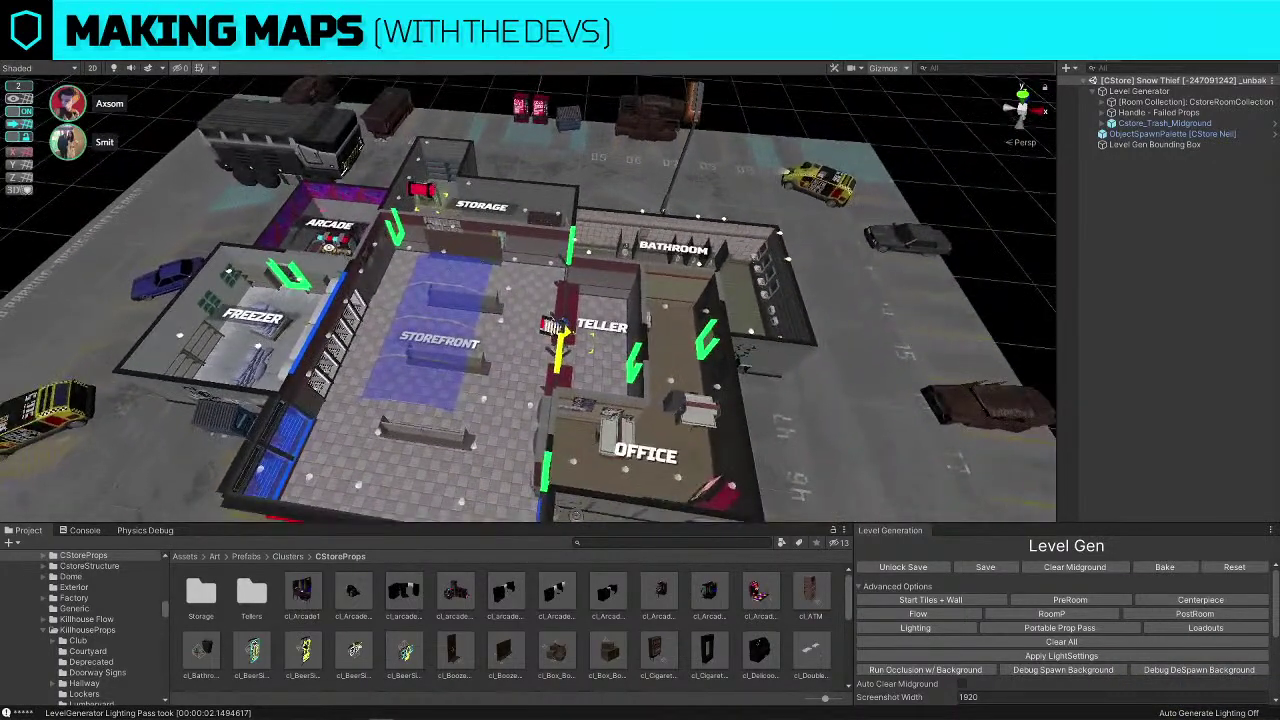
pyautogui.moveTo(682, 262); pyautogui.dragTo(739, 280, button='right')
pyautogui.click(535, 301)
pyautogui.press('d')
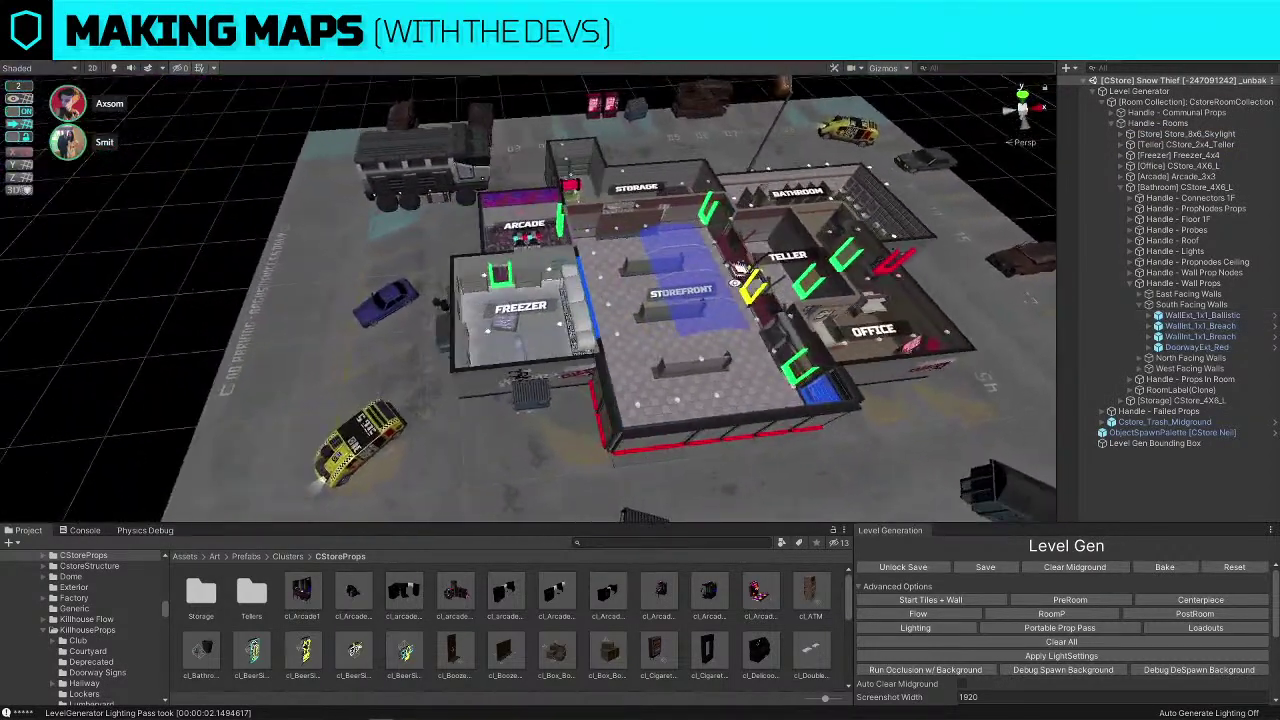
pyautogui.moveTo(555, 284); pyautogui.dragTo(355, 285, button='right')
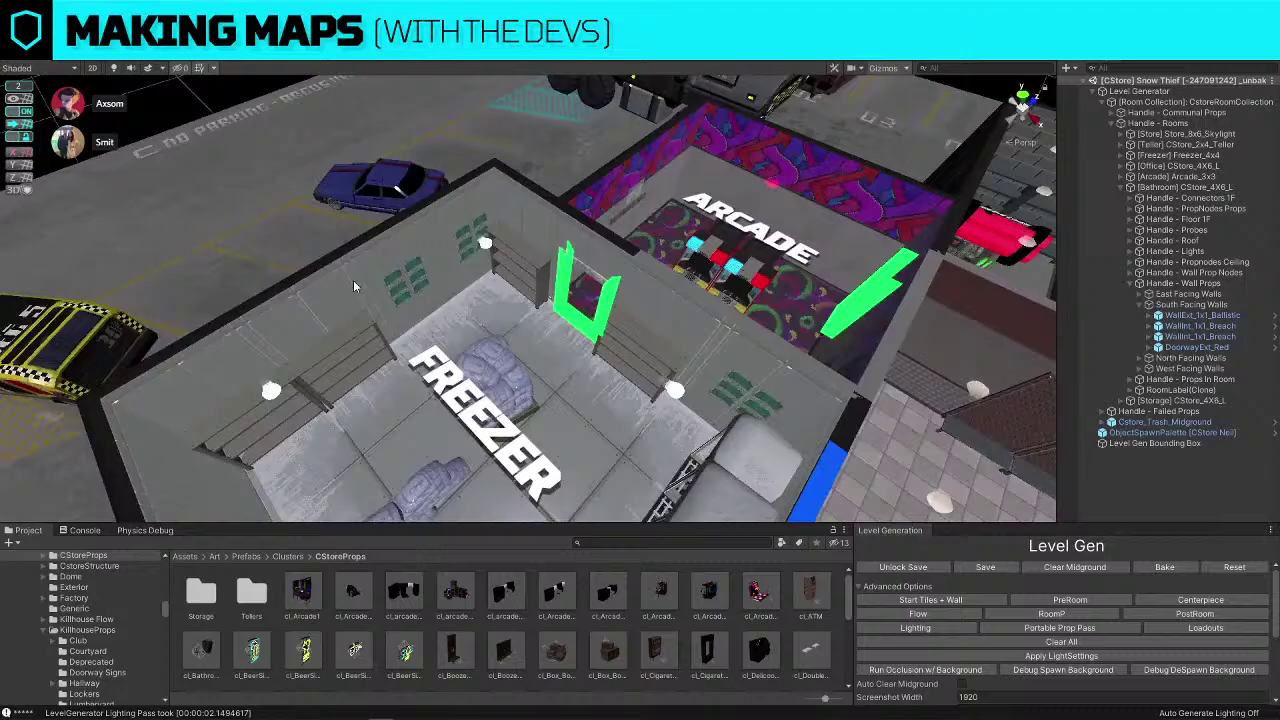
pyautogui.click(413, 232)
pyautogui.press('d')
pyautogui.moveTo(413, 232); pyautogui.dragTo(608, 312, button='right')
# Delete the CLOSED sign graffiti from the freezer's outer wall and move the blue dumpster along the wall, away from the red doorway
pyautogui.click(693, 339)
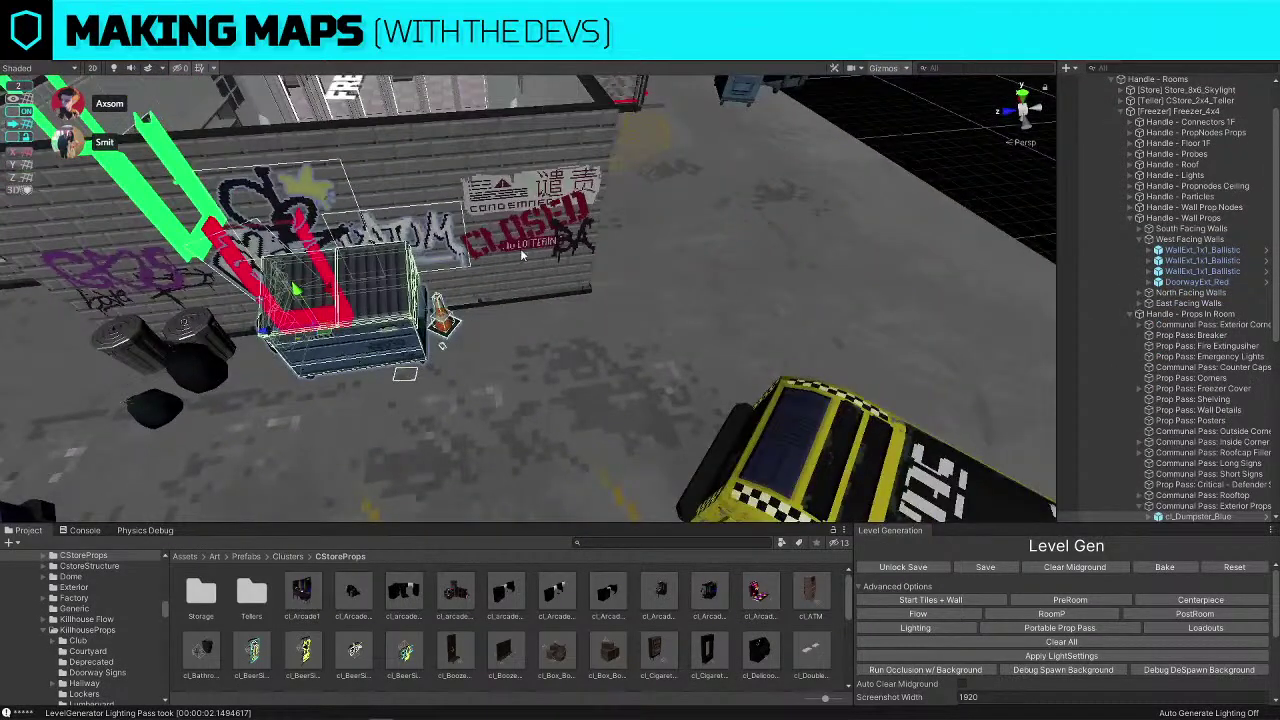
pyautogui.click(583, 192)
pyautogui.press('Delete')
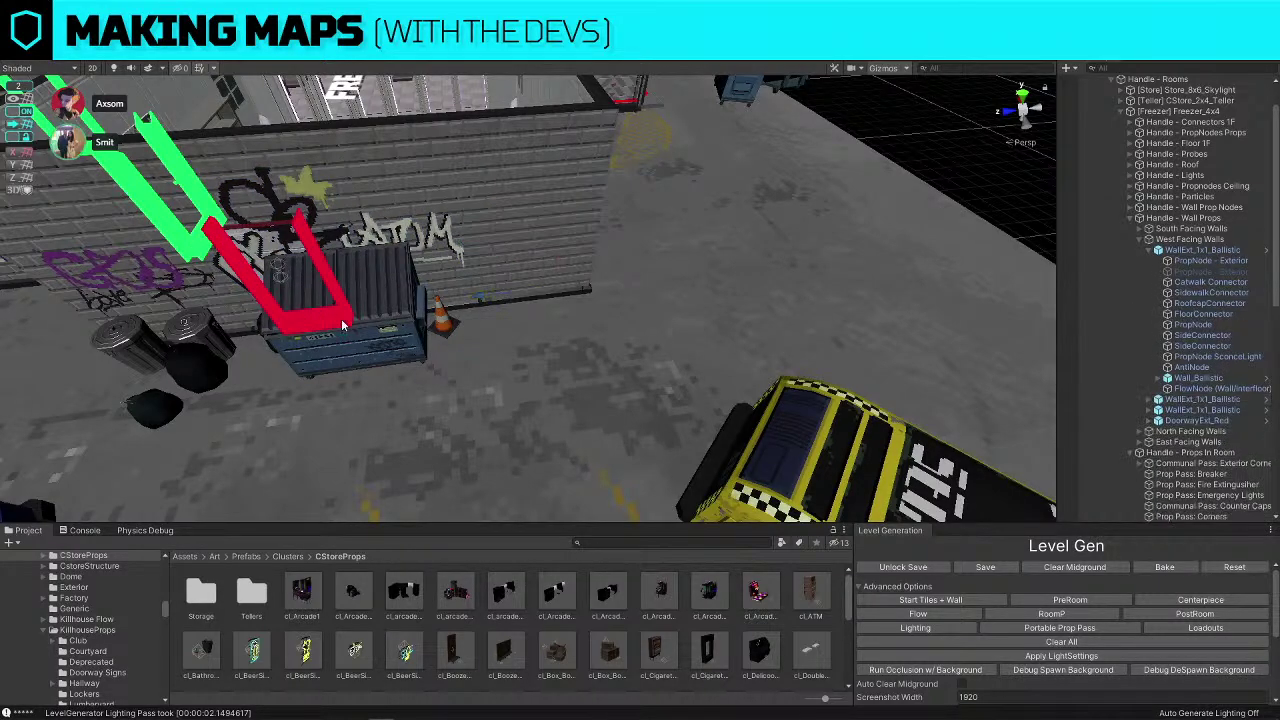
pyautogui.click(322, 306)
pyautogui.moveTo(322, 306); pyautogui.dragTo(344, 303, button='right')
pyautogui.moveTo(325, 300); pyautogui.dragTo(444, 304)
# Search the project assets for "cstore stair"
pyautogui.moveTo(937, 126); pyautogui.dragTo(580, 252, button='right')
pyautogui.press('s')
pyautogui.press('s')
pyautogui.press('w')
pyautogui.press('d')
pyautogui.press('w')
pyautogui.press('s')
pyautogui.press('a')
pyautogui.click(734, 543)
pyautogui.write('cstor')
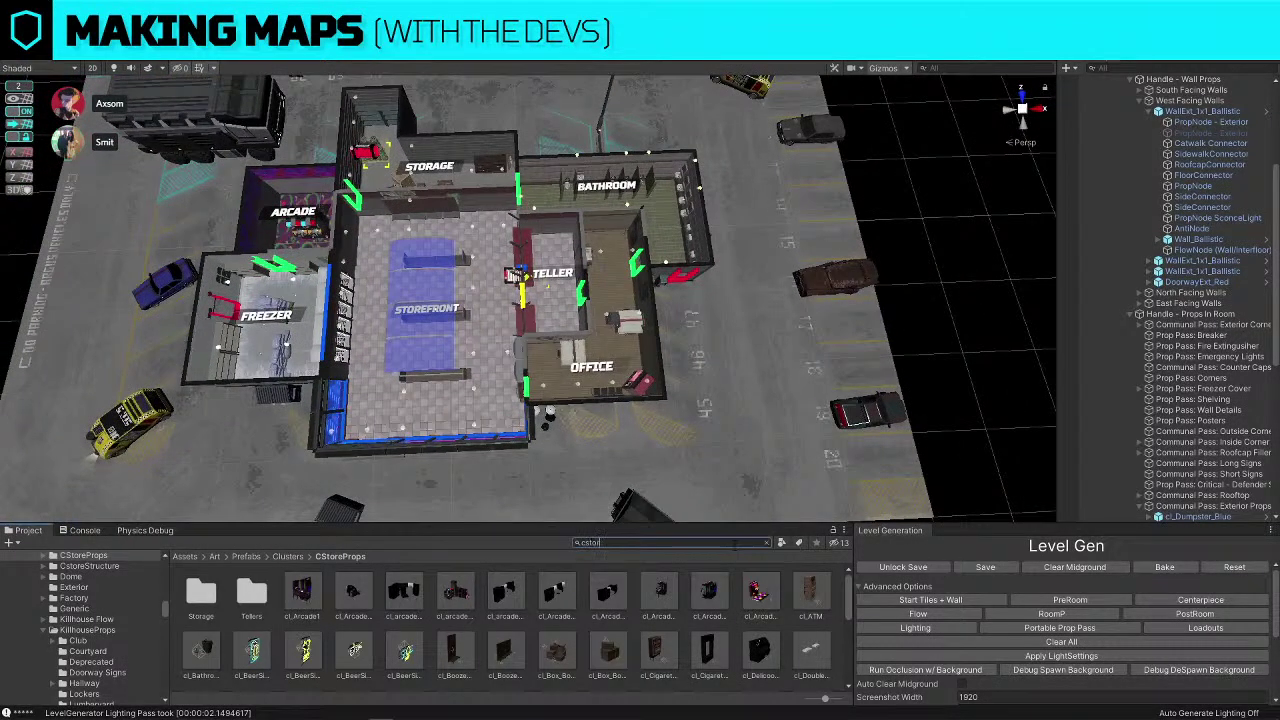
pyautogui.write('e stair')
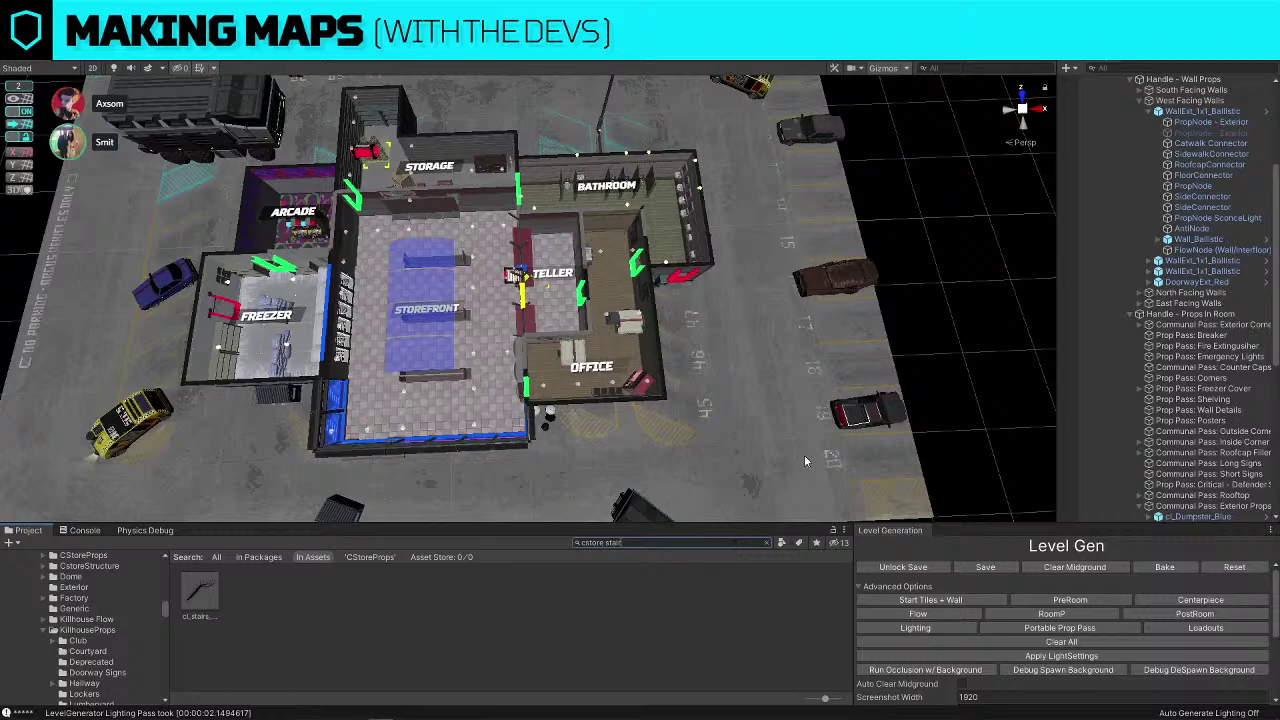
# Duplicate the RoofCapLong piece at the storage room's rear roof edge and move the copy outward over the parking lot
pyautogui.press('w')
pyautogui.press('d')
pyautogui.moveTo(804, 460); pyautogui.dragTo(525, 300, button='right')
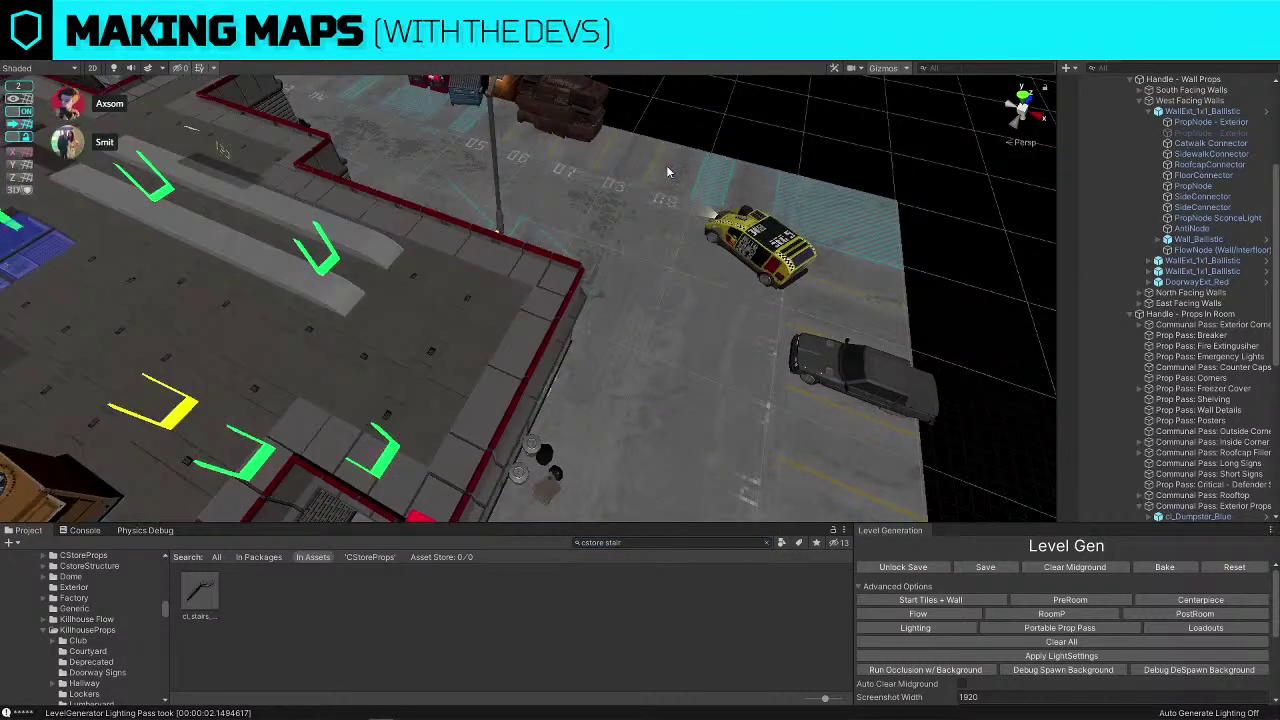
pyautogui.press('w')
pyautogui.moveTo(668, 172); pyautogui.dragTo(423, 306, button='right')
pyautogui.click(417, 207)
pyautogui.press('s')
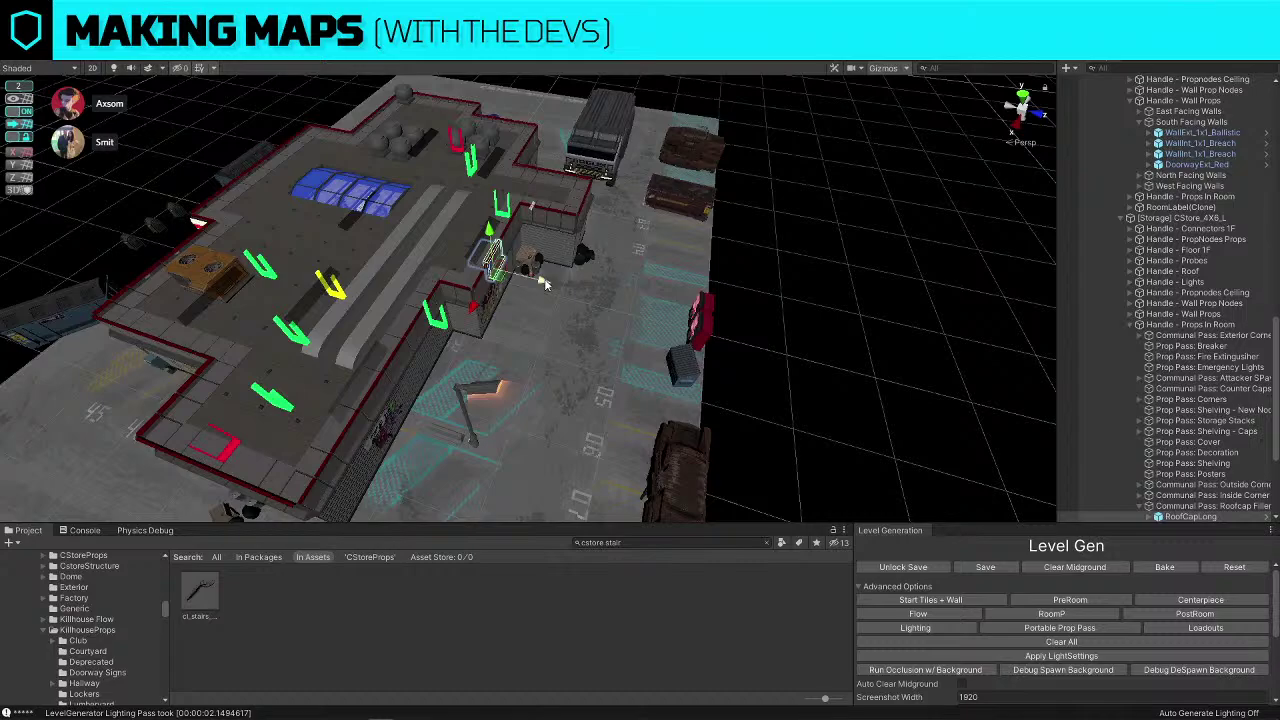
pyautogui.hotkey('ctrl', 'd')
pyautogui.moveTo(545, 284); pyautogui.dragTo(609, 298)
# Replace the duplicated roof cap with the cl_stairs_cstore_roof prefab
pyautogui.hotkey('ctrl', 'shift', 'r')
pyautogui.moveTo(204, 592); pyautogui.dragTo(688, 151)
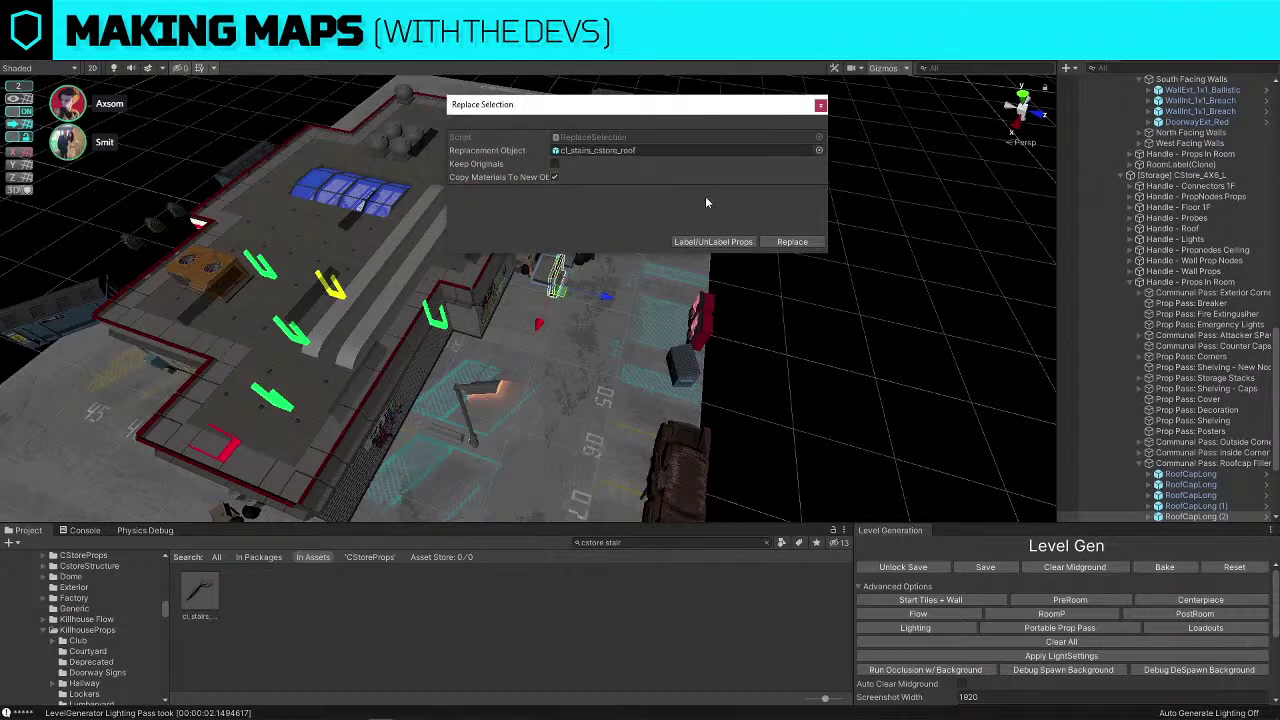
pyautogui.click(806, 245)
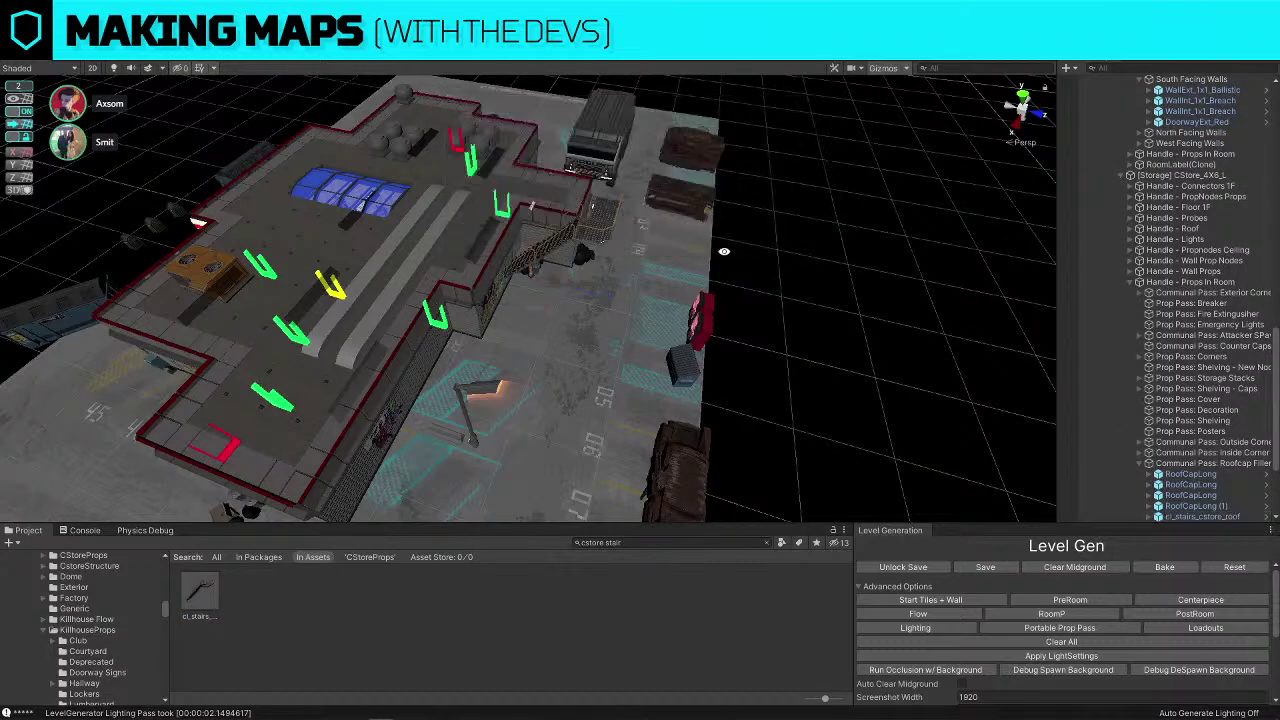
# Move the new roof stairs into position beside the storage room's rear wall
pyautogui.click(615, 226)
pyautogui.scroll(2, 615, 226)
pyautogui.moveTo(615, 226); pyautogui.dragTo(553, 223, button='middle')
pyautogui.click(552, 221)
pyautogui.moveTo(548, 218); pyautogui.dragTo(724, 312)
pyautogui.press('w')
pyautogui.moveTo(523, 291); pyautogui.dragTo(574, 222, button='right')
pyautogui.moveTo(576, 281); pyautogui.dragTo(554, 355)
# Delete the RoofCapLong piece that blocks access from the stair landing to the roof
pyautogui.moveTo(554, 355); pyautogui.dragTo(434, 312, button='right')
pyautogui.click(451, 346)
pyautogui.press('Delete')
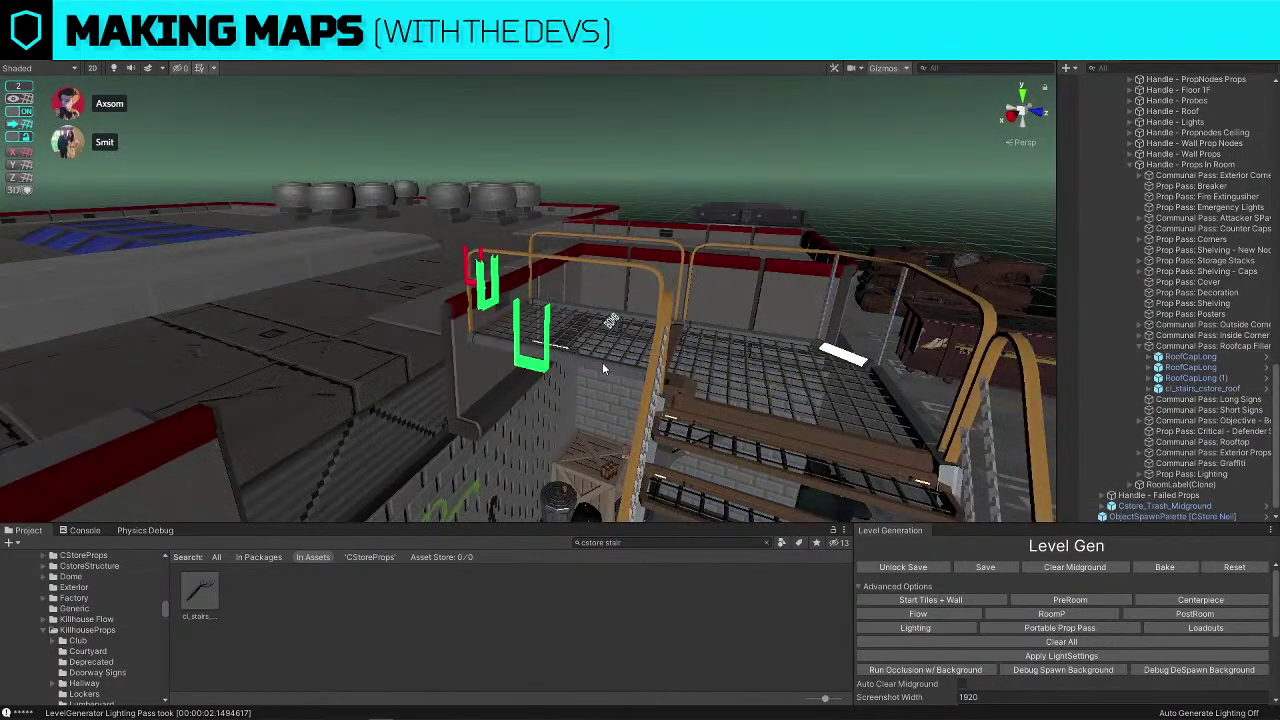
# Shift the roof stairs so the landing lines up with the opening in the roof edge
pyautogui.click(602, 364)
pyautogui.moveTo(602, 364); pyautogui.dragTo(493, 368, button='right')
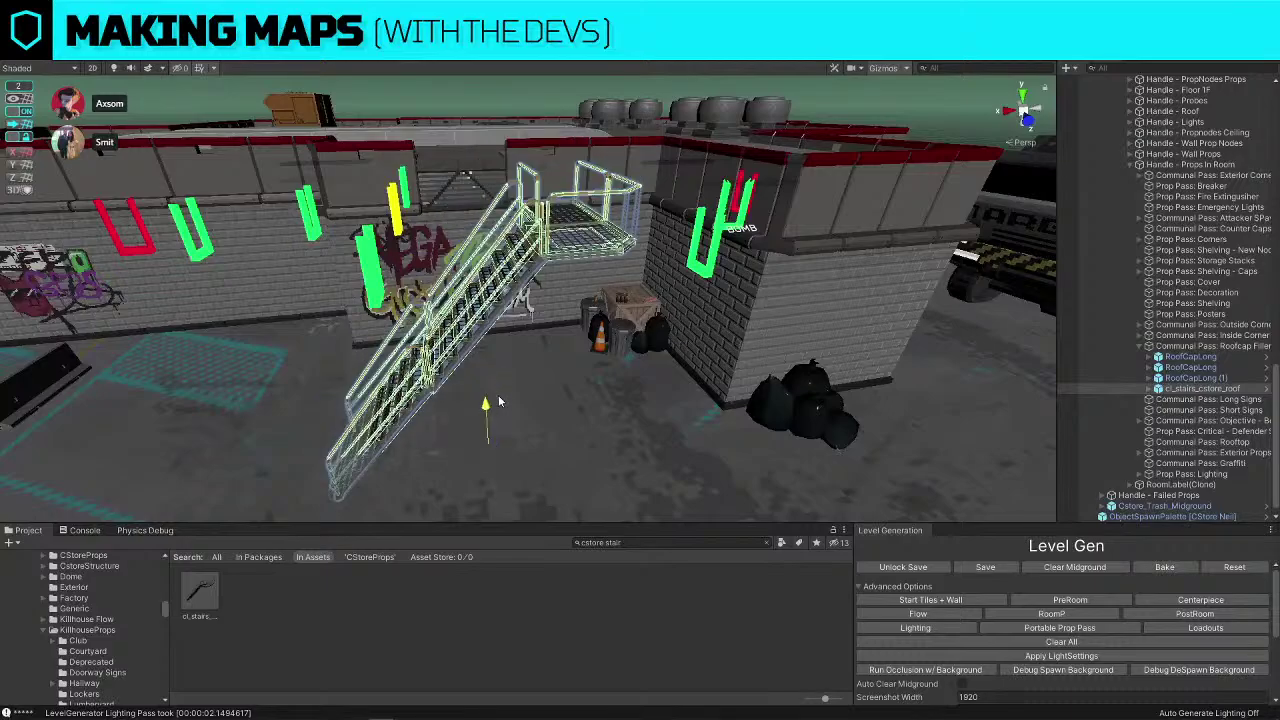
pyautogui.moveTo(432, 455); pyautogui.dragTo(689, 505, button='right')
pyautogui.moveTo(612, 441); pyautogui.dragTo(577, 446)
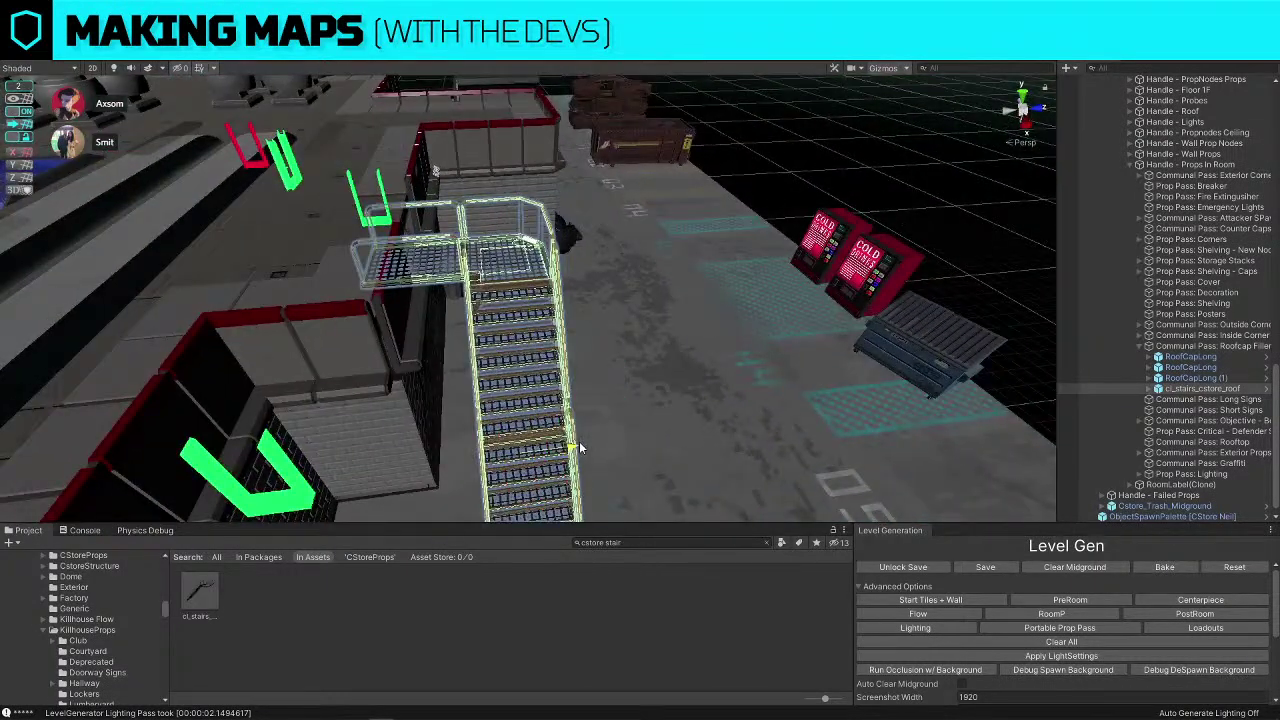
# Turn off grid snapping and fine-tune the roof stairs' height so the landing sits level with the roof
pyautogui.click(19, 114)
pyautogui.moveTo(262, 262); pyautogui.dragTo(600, 250, button='right')
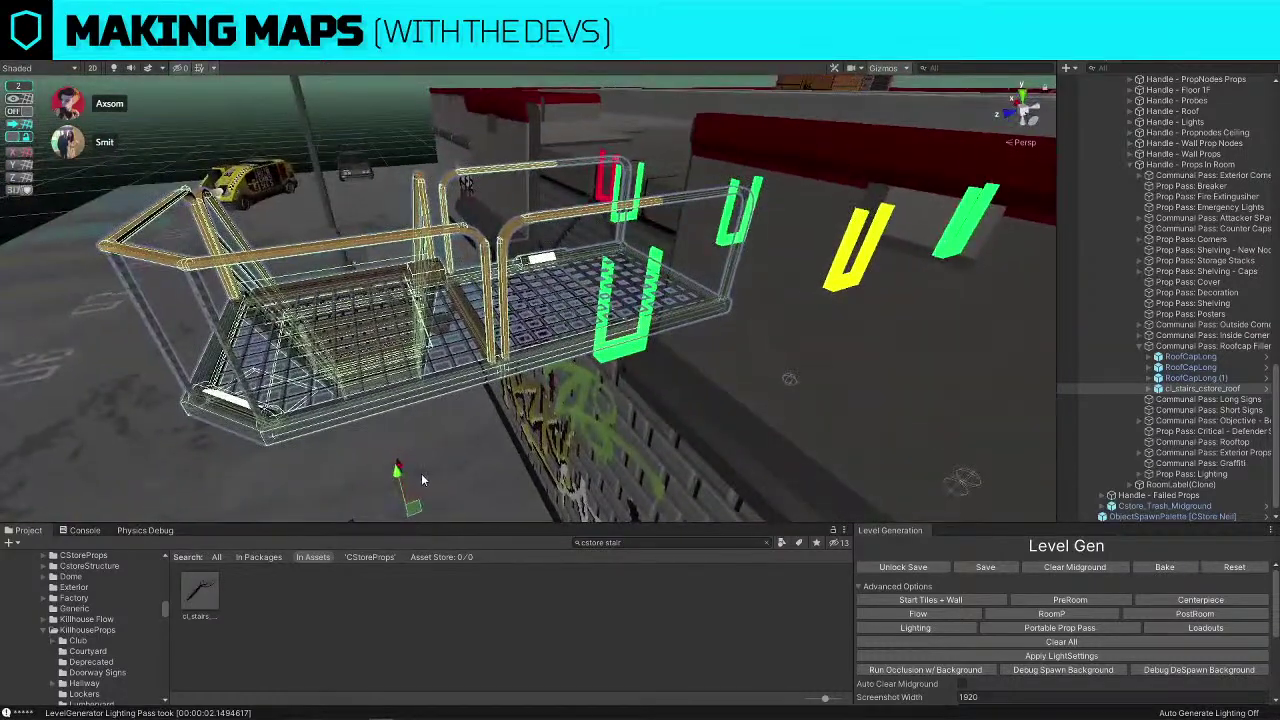
pyautogui.moveTo(421, 473); pyautogui.dragTo(412, 472, button='right')
pyautogui.moveTo(366, 497); pyautogui.dragTo(362, 428)
pyautogui.moveTo(563, 323); pyautogui.dragTo(537, 210, button='right')
pyautogui.moveTo(577, 212)
pyautogui.mouseDown(button='right')
pyautogui.moveTo(510, 220)
pyautogui.moveTo(584, 224)
pyautogui.mouseUp(button='right')
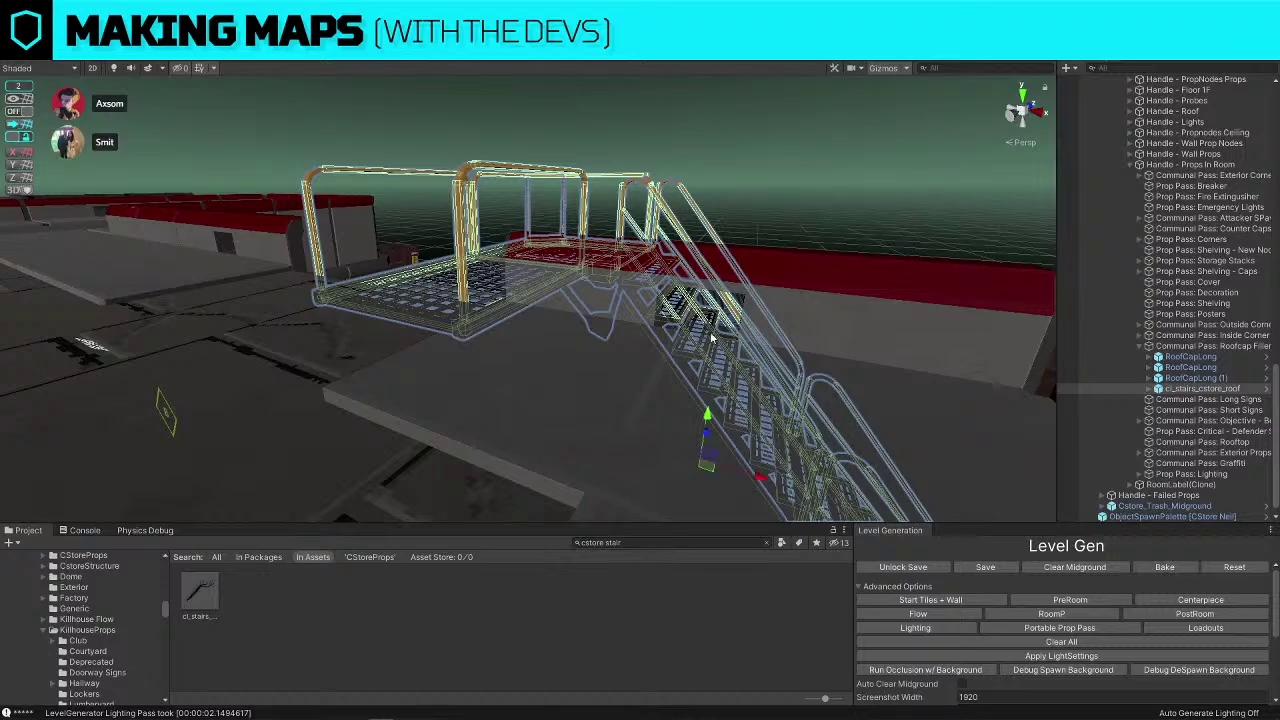
pyautogui.scroll(2, 730, 345)
pyautogui.moveTo(746, 438)
pyautogui.mouseDown()
pyautogui.moveTo(737, 446)
pyautogui.moveTo(745, 422)
pyautogui.mouseUp()
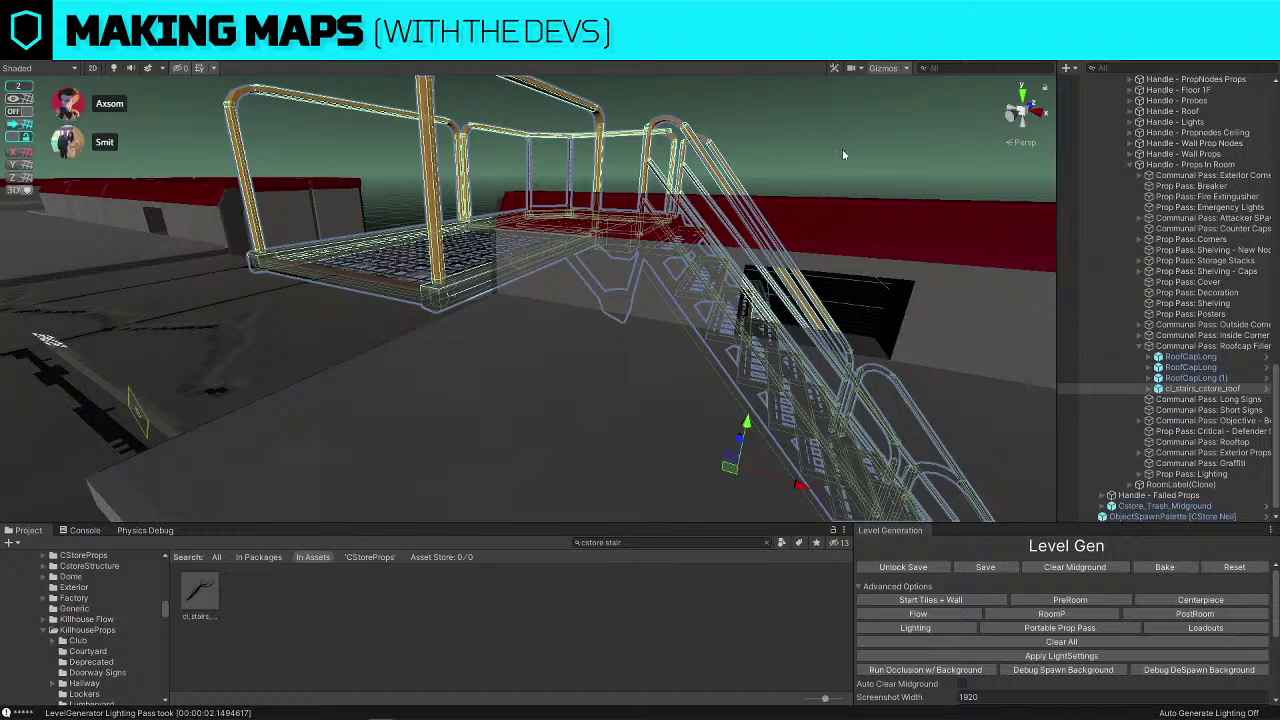
# Examine the joint between the stair landing and the roof surface from close up
pyautogui.click(842, 150)
pyautogui.moveTo(665, 331); pyautogui.dragTo(501, 262, button='right')
pyautogui.click(501, 262)
pyautogui.keyDown('alt'); pyautogui.moveTo(501, 262); pyautogui.dragTo(657, 246); pyautogui.keyUp('alt')
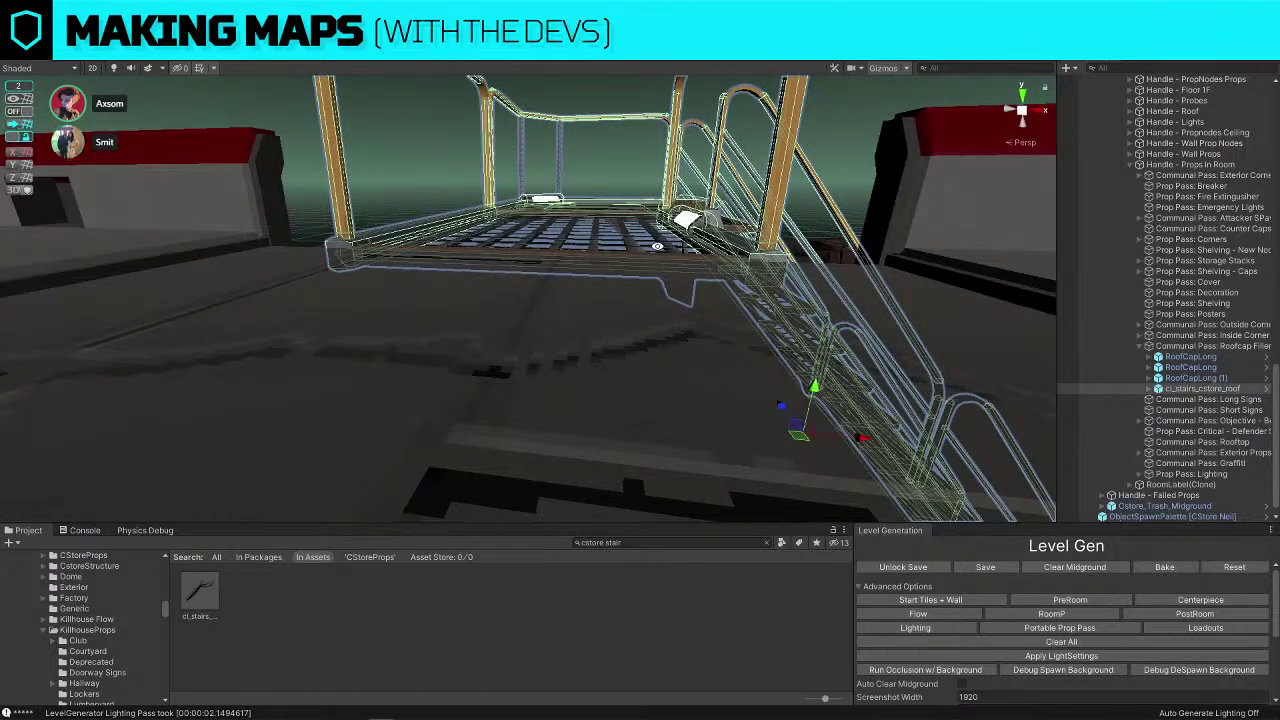
pyautogui.keyDown('alt'); pyautogui.moveTo(657, 246); pyautogui.dragTo(557, 236); pyautogui.keyUp('alt')
pyautogui.press('f')
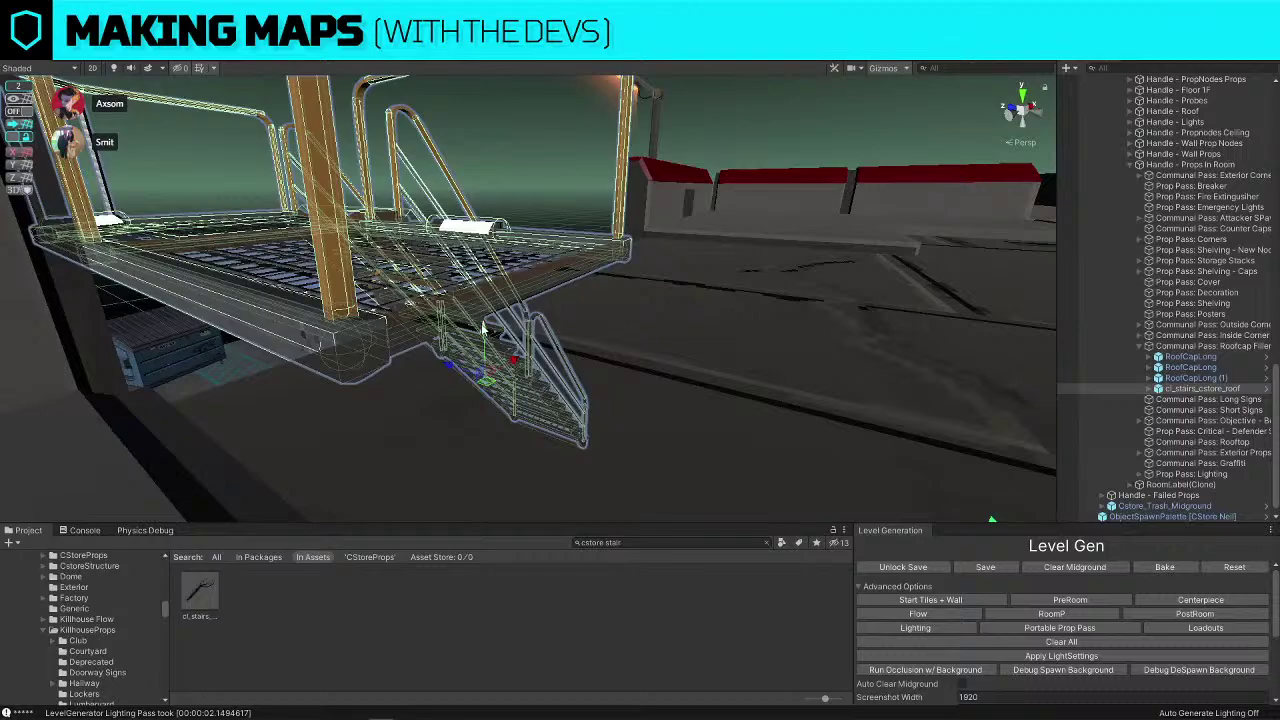
pyautogui.click(512, 159)
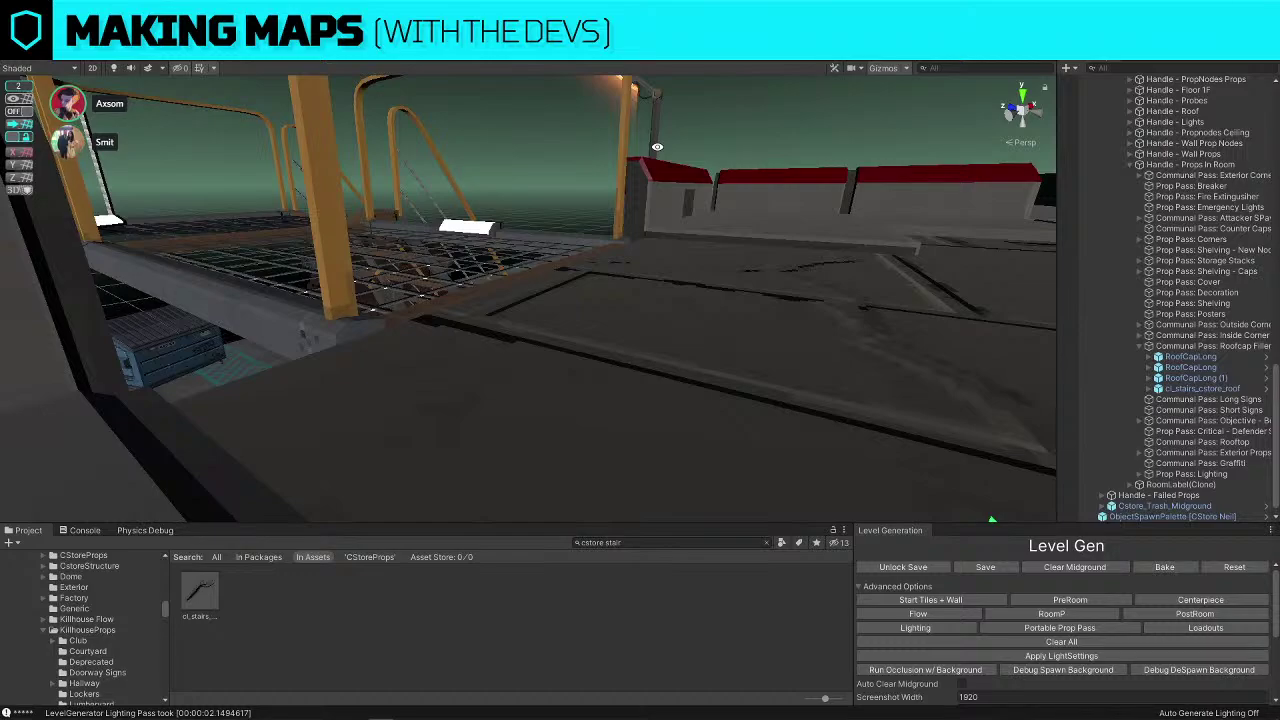
pyautogui.press('f')
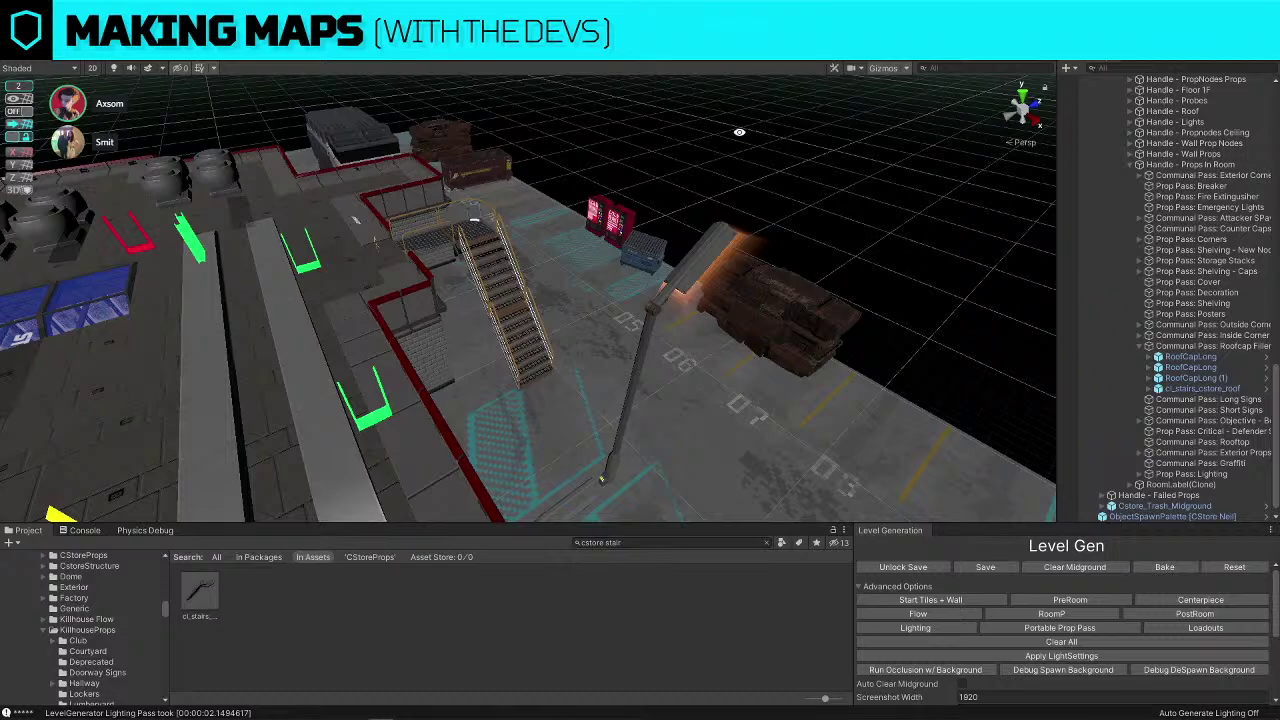
# Move the cl_TruckSpawn truck across the rear parking lot to the far side of the vending machines, near the yellow cab
pyautogui.press('s')
pyautogui.moveTo(739, 132); pyautogui.dragTo(932, 297, button='right')
pyautogui.press('s')
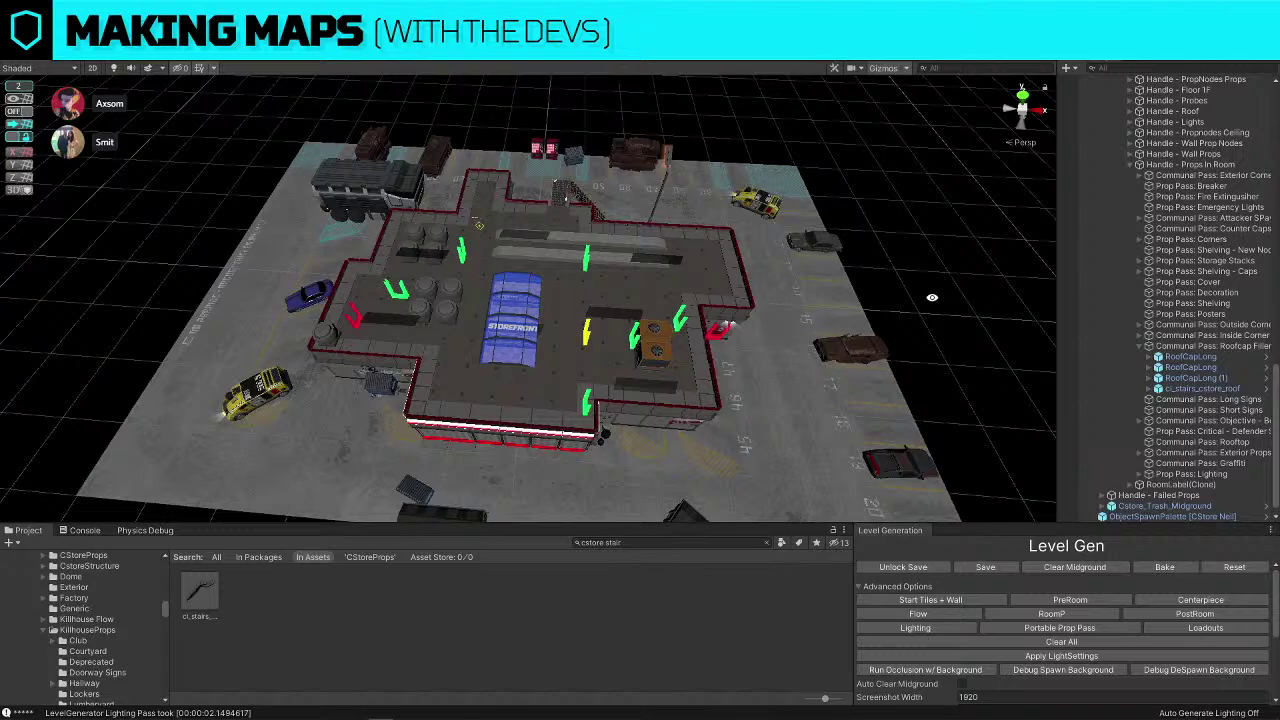
pyautogui.moveTo(917, 292); pyautogui.dragTo(932, 328, button='right')
pyautogui.press('w')
pyautogui.press('s')
pyautogui.click(361, 192)
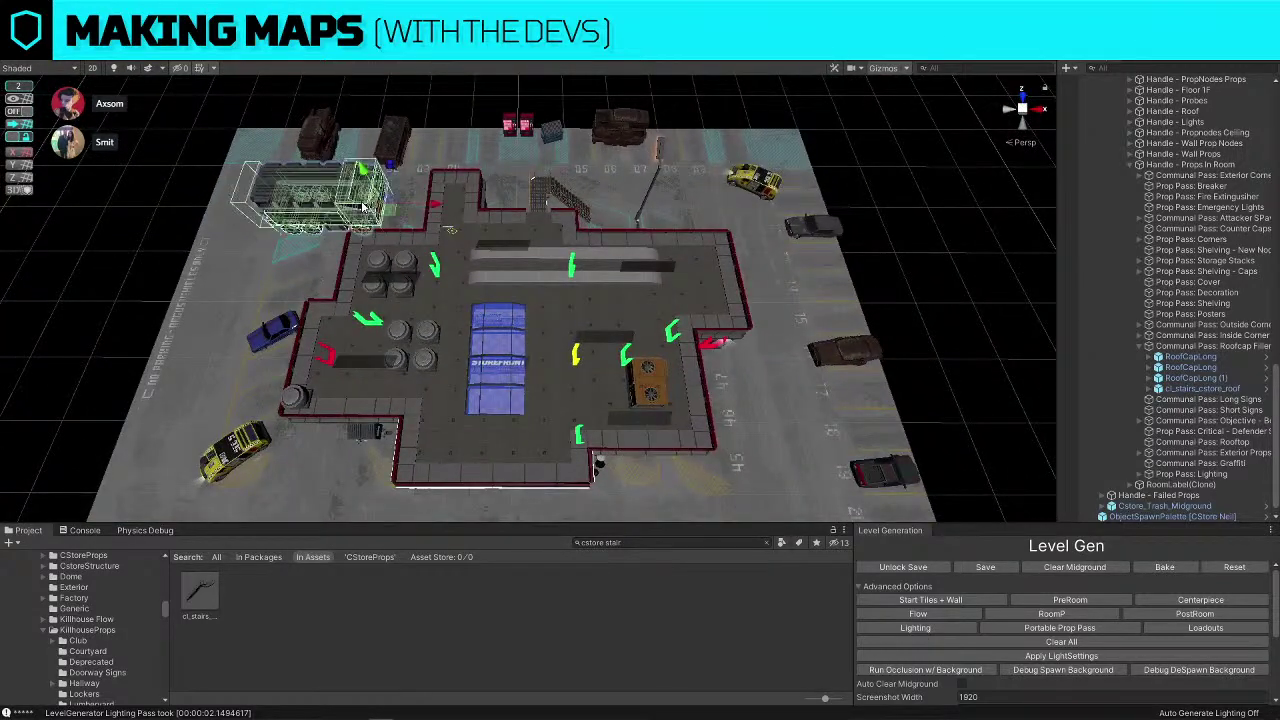
pyautogui.moveTo(370, 215); pyautogui.dragTo(700, 200)
pyautogui.moveTo(700, 200); pyautogui.dragTo(700, 430, button='right')
pyautogui.press('w')
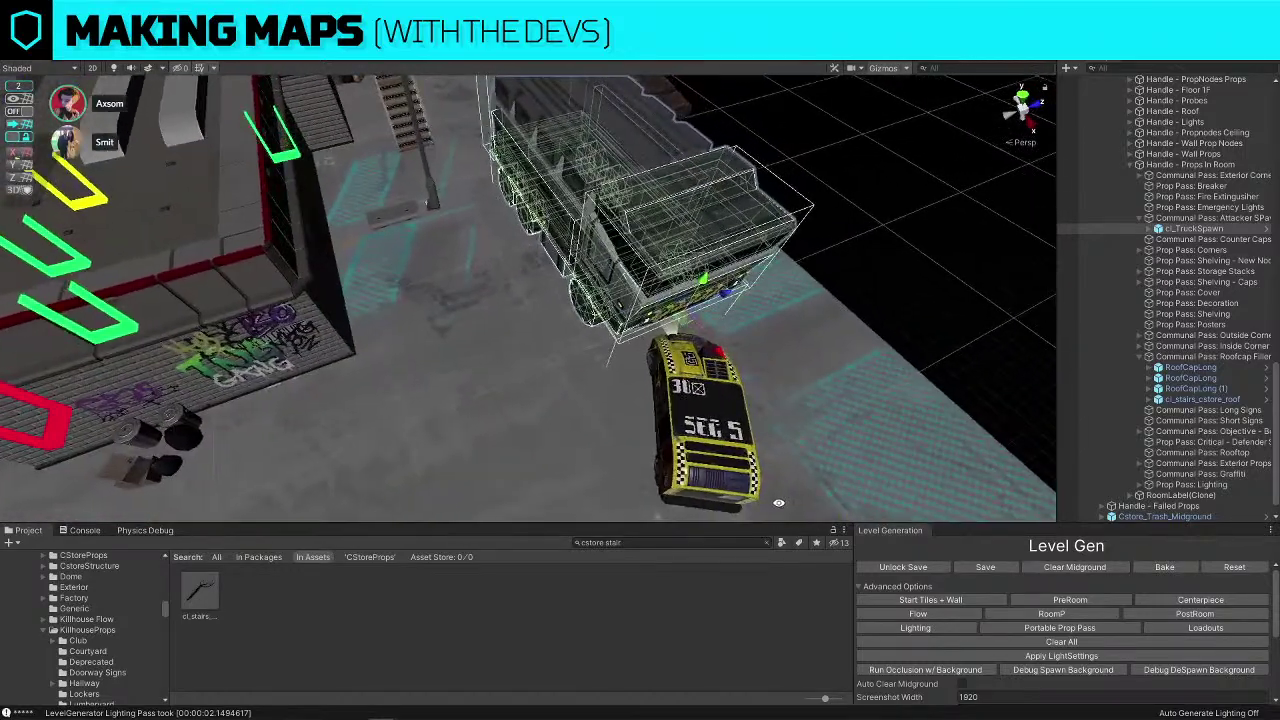
# Delete the yellow checker cab and the rusty wreck next to the relocated truck spawn
pyautogui.click(732, 482)
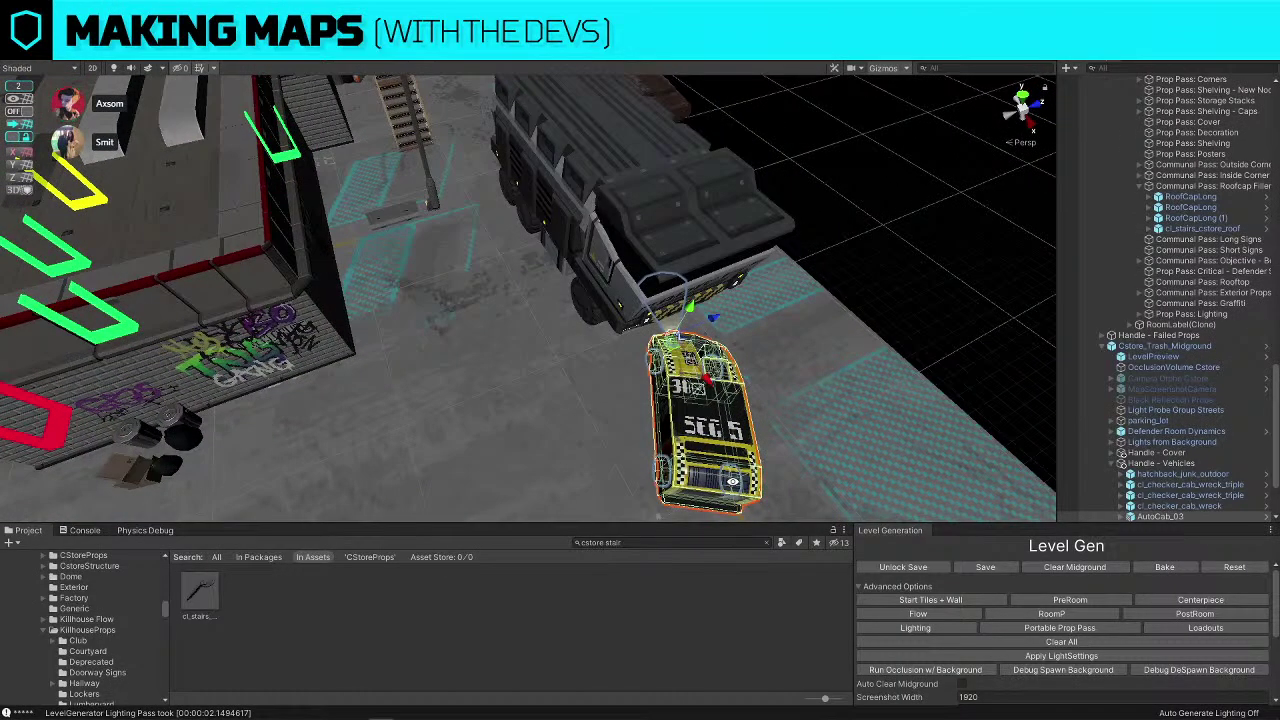
pyautogui.press('Delete')
pyautogui.click(600, 250)
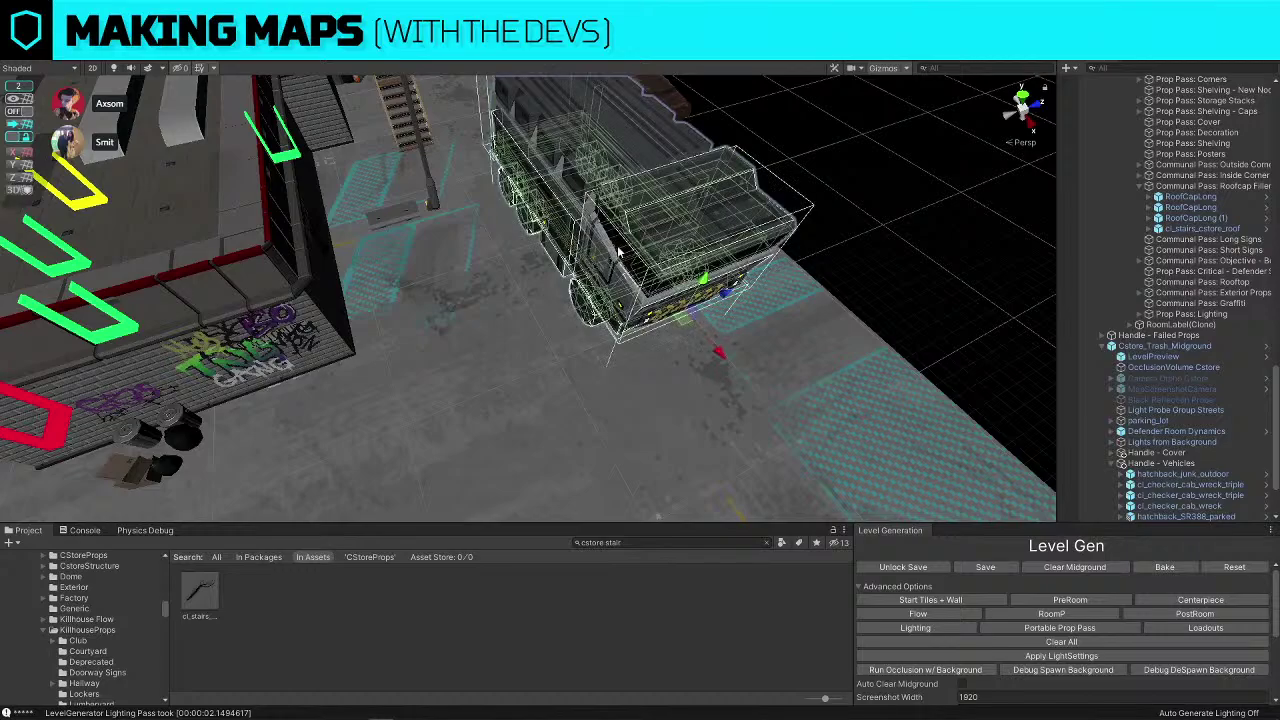
pyautogui.scroll(-5, 602, 251)
pyautogui.keyDown('alt'); pyautogui.moveTo(610, 252); pyautogui.dragTo(932, 267); pyautogui.keyUp('alt')
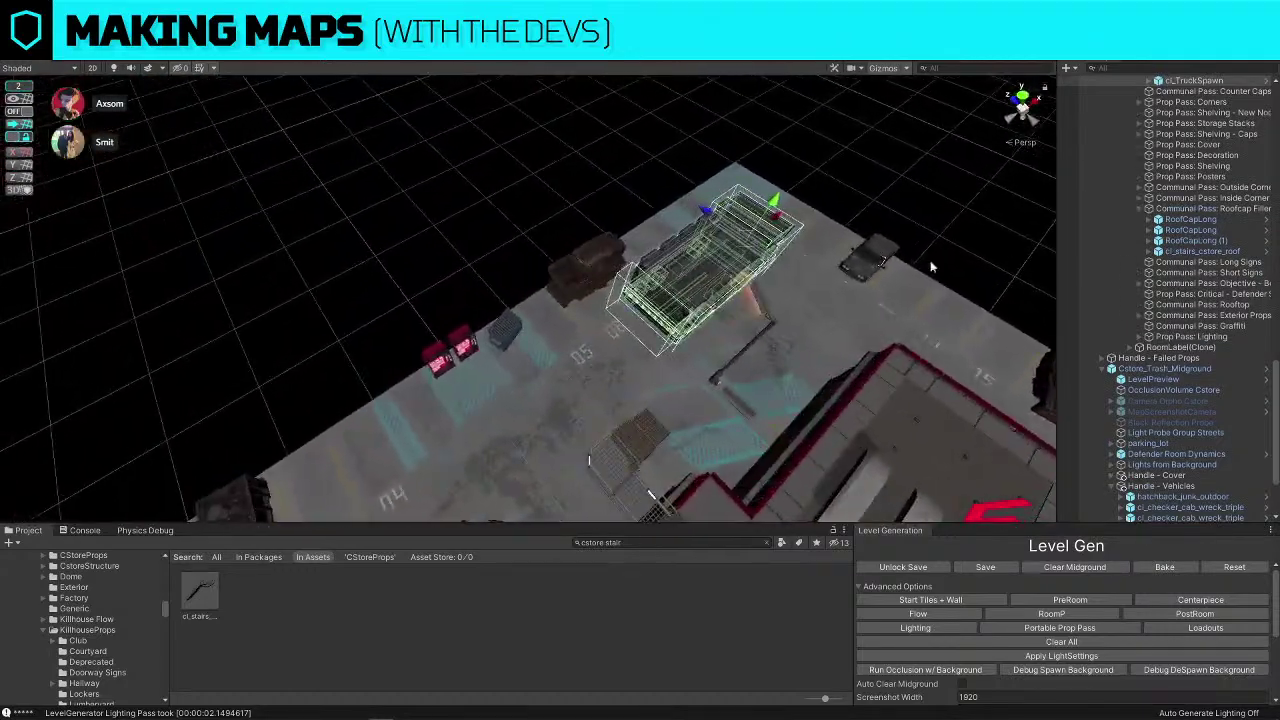
pyautogui.click(584, 266)
pyautogui.press('Delete')
# Move the truck spawn into the cleared space at the rear edge of the lot, closer to the vending machines
pyautogui.click(667, 262)
pyautogui.keyDown('alt'); pyautogui.moveTo(667, 262); pyautogui.dragTo(541, 286); pyautogui.keyUp('alt')
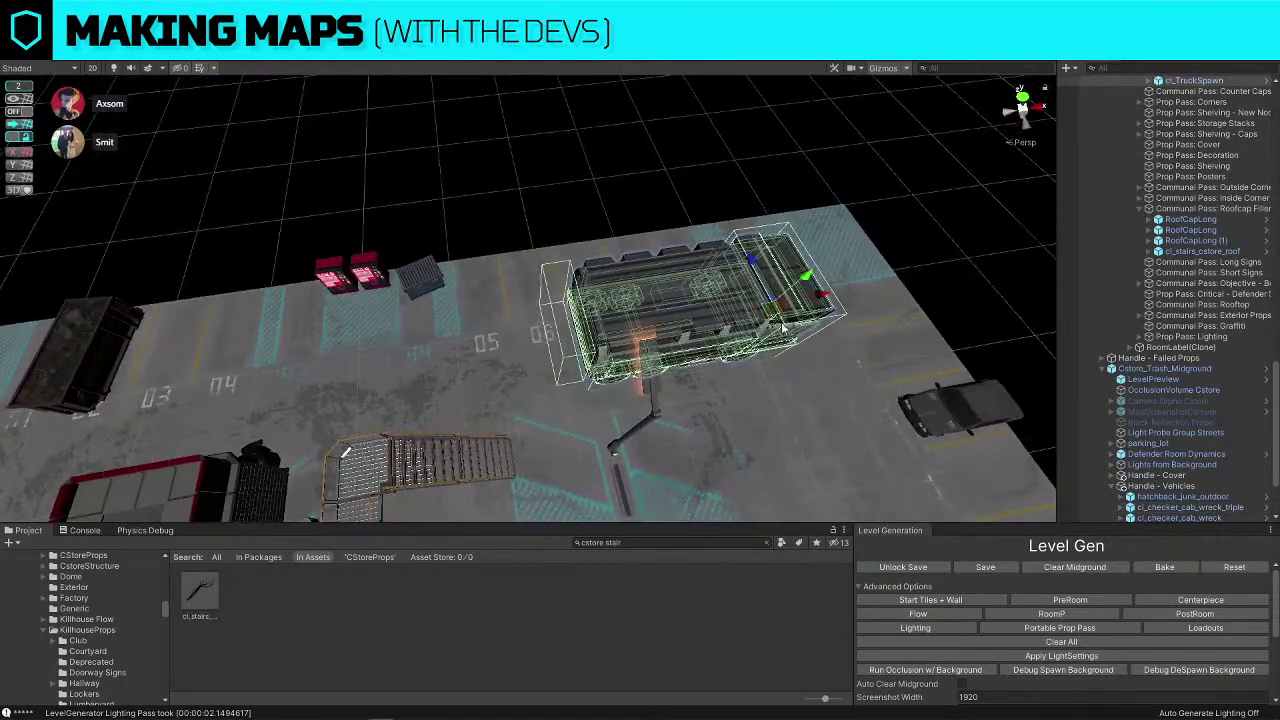
pyautogui.moveTo(764, 317); pyautogui.dragTo(684, 191)
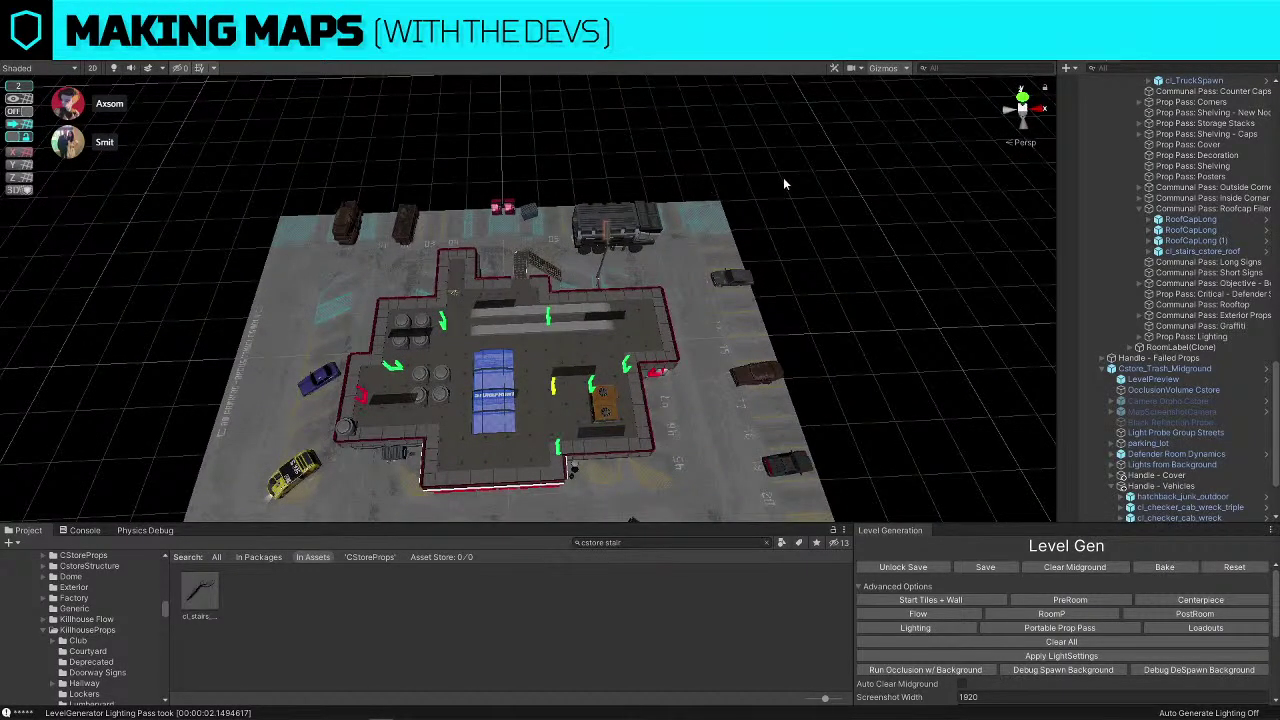
# Save the convenience store level scene with the relocated truck spawn
pyautogui.click(9, 22)
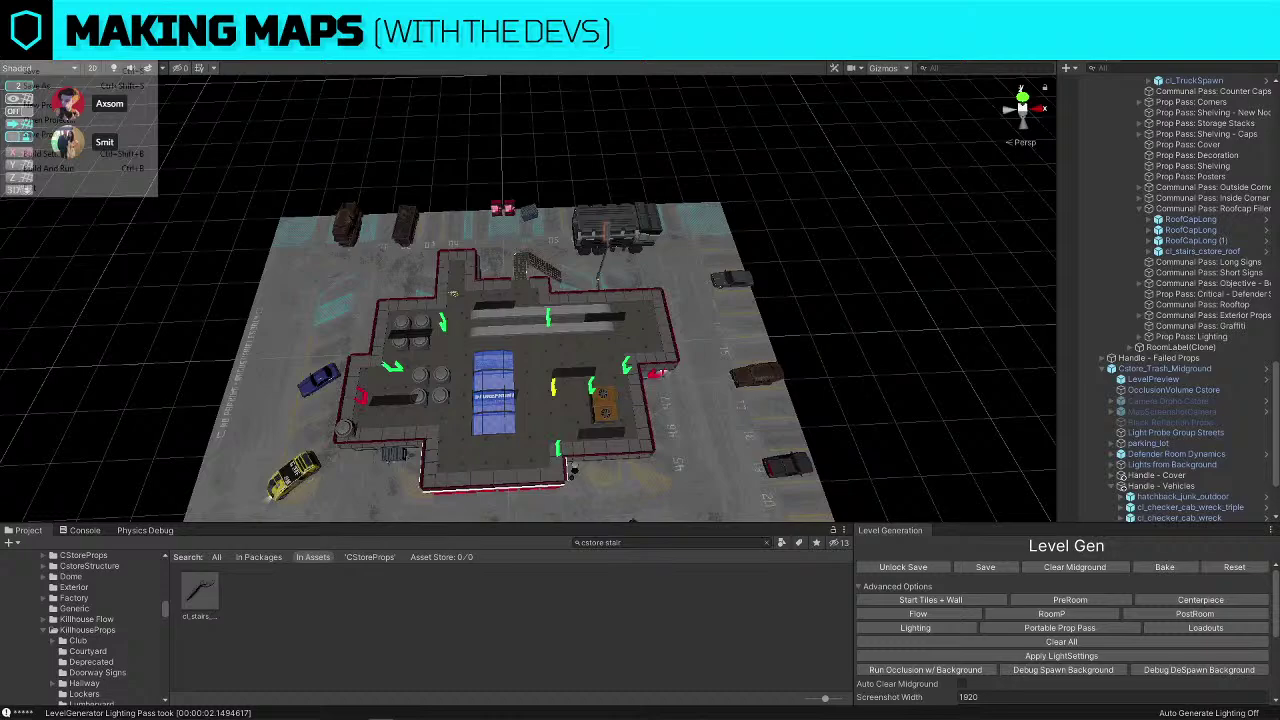
pyautogui.click(53, 66)
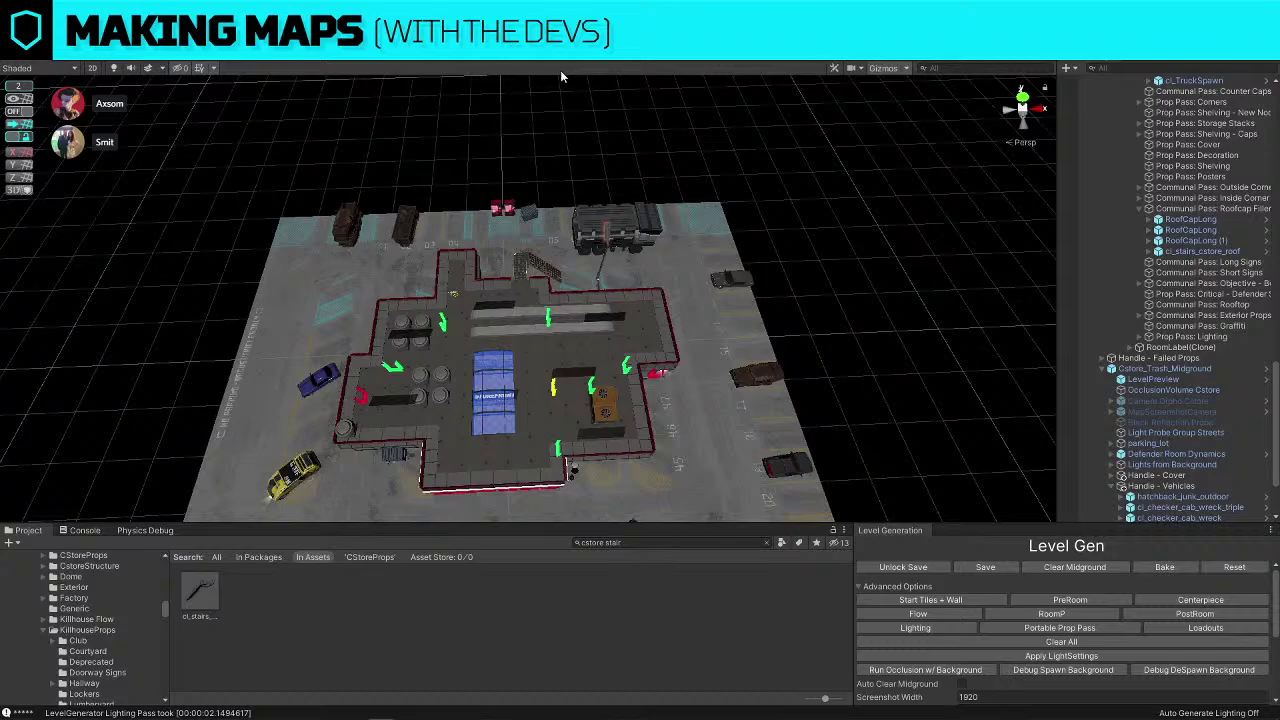
pyautogui.click(38, 68)
pyautogui.click(38, 70)
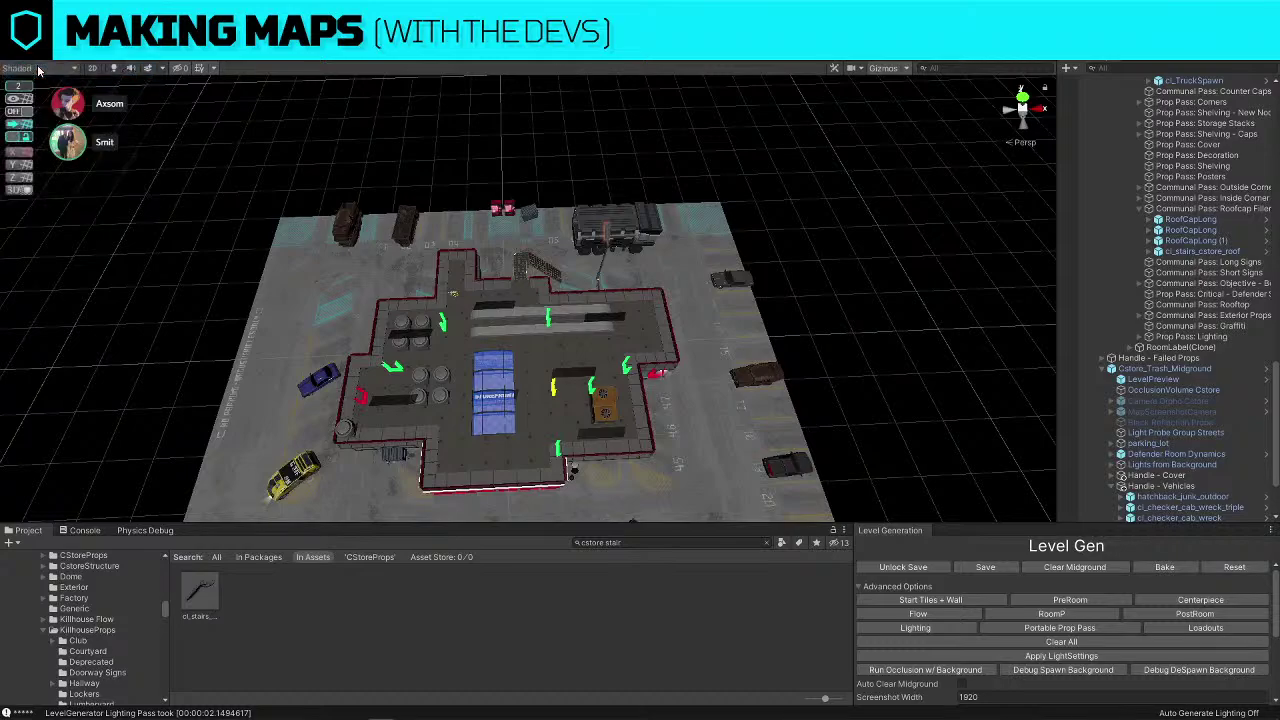
# Examine the store's room interiors, checking the ice bag stacks inside the freezer room from close up
pyautogui.moveTo(696, 280)
pyautogui.mouseDown(button='right')
pyautogui.moveTo(713, 265)
pyautogui.moveTo(705, 343)
pyautogui.mouseUp(button='right')
pyautogui.press('w')
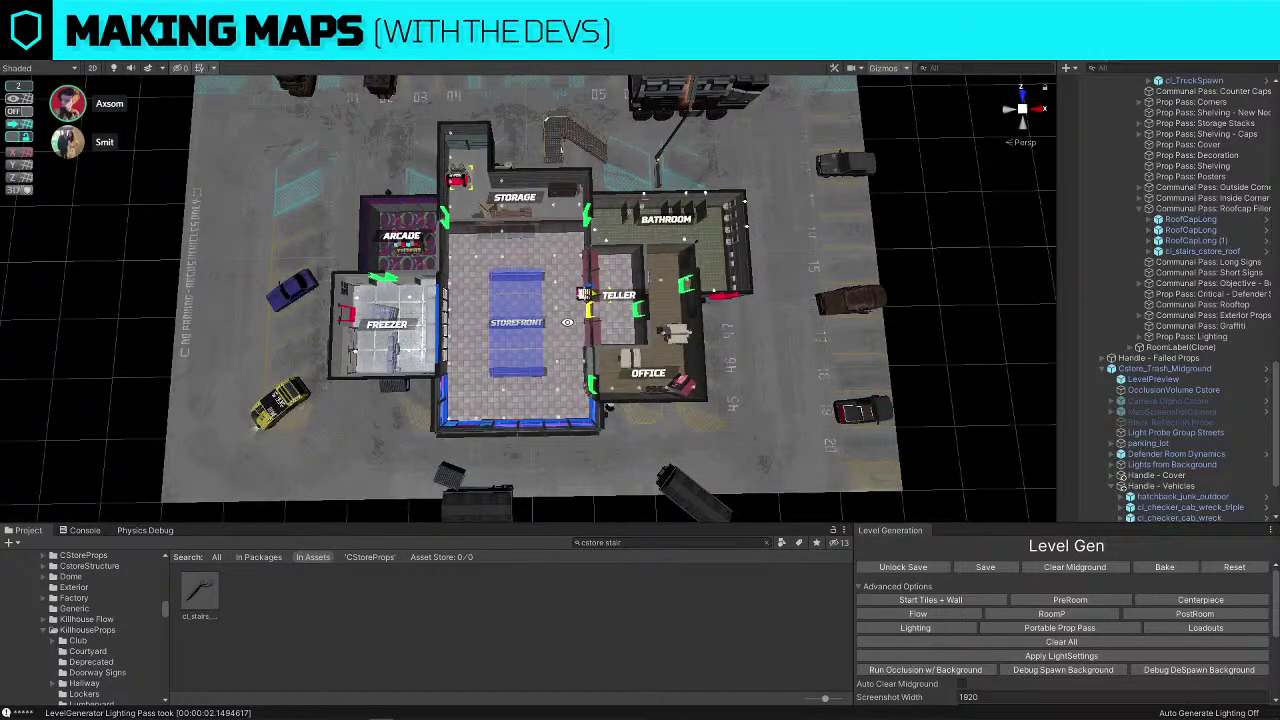
pyautogui.moveTo(567, 322); pyautogui.dragTo(417, 285, button='right')
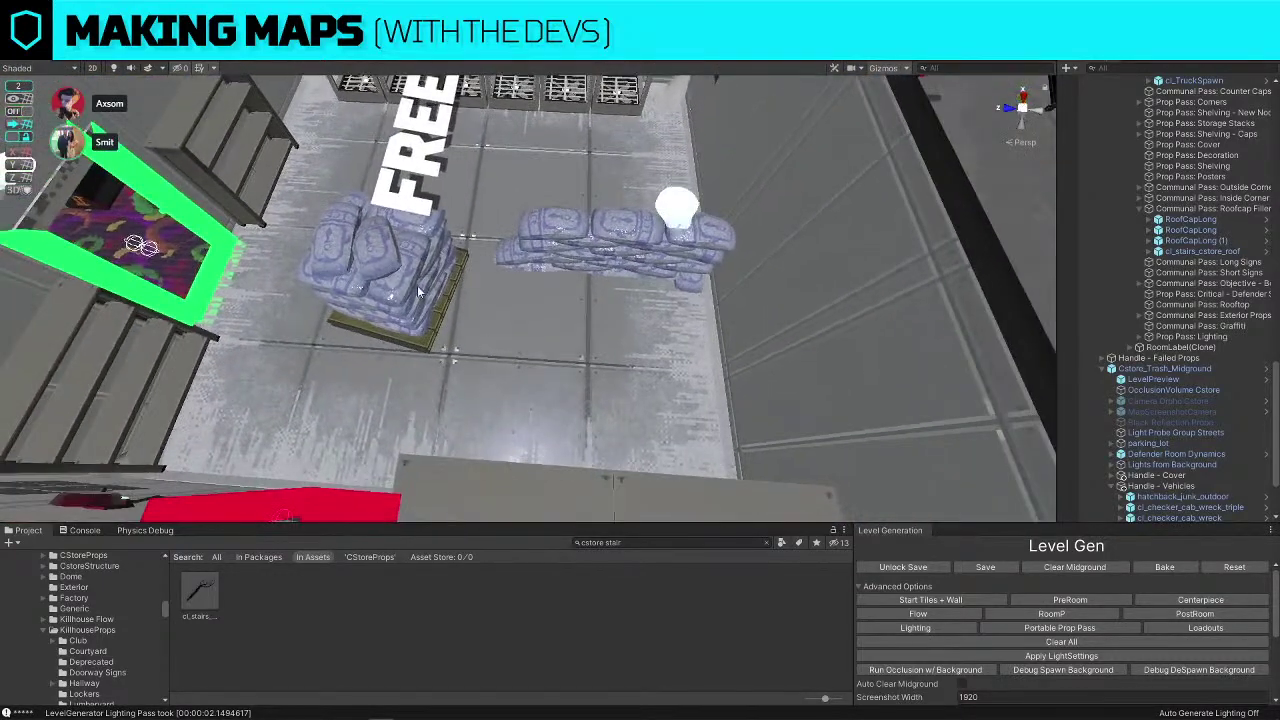
pyautogui.click(417, 287)
pyautogui.click(417, 285)
pyautogui.moveTo(652, 271); pyautogui.dragTo(1009, 305, button='right')
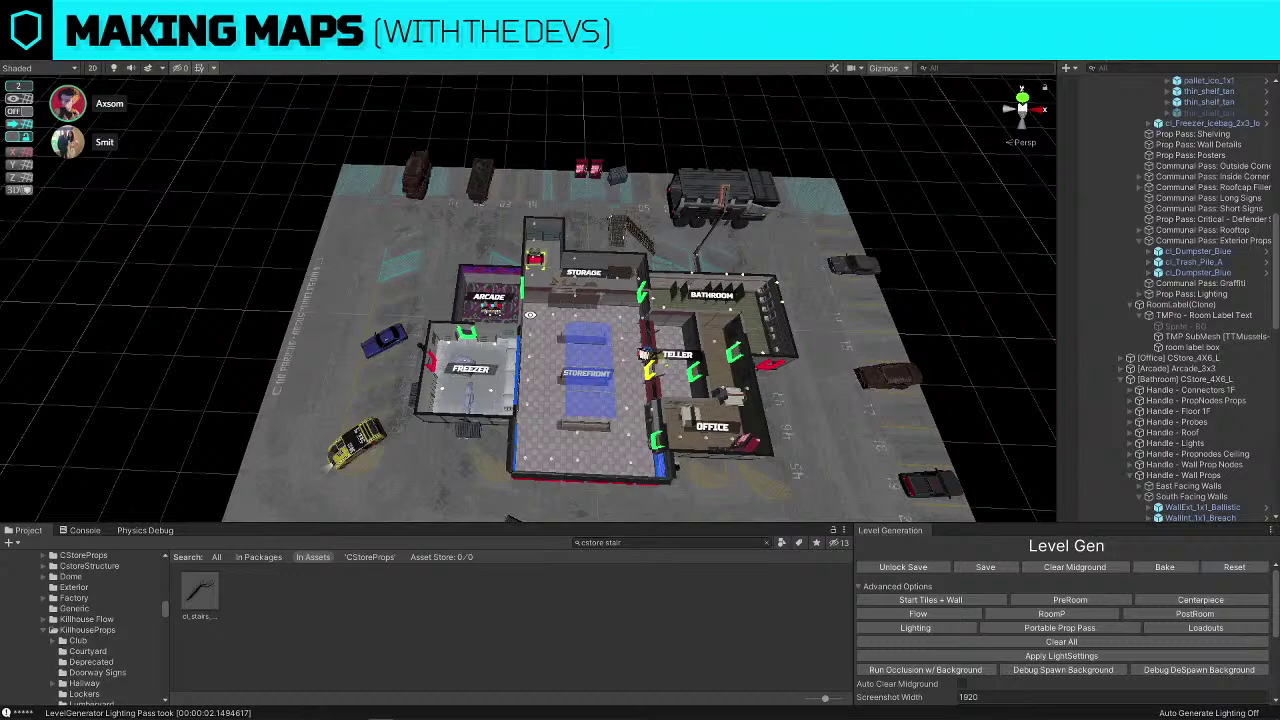
# Save the store scene, search the project assets for "killhouse levelgen" and open the Killhouse_Day_LevelGen scene
pyautogui.click(11, 21)
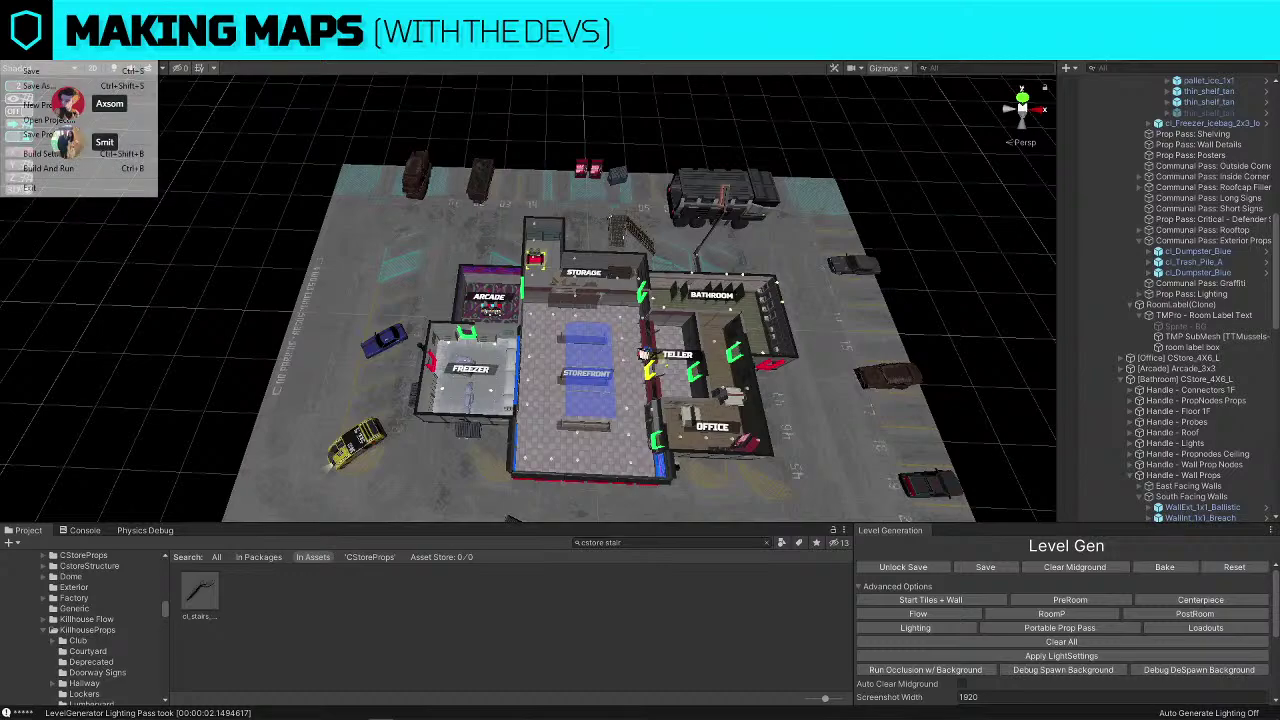
pyautogui.click(39, 73)
pyautogui.hotkey('ctrl', 'f')
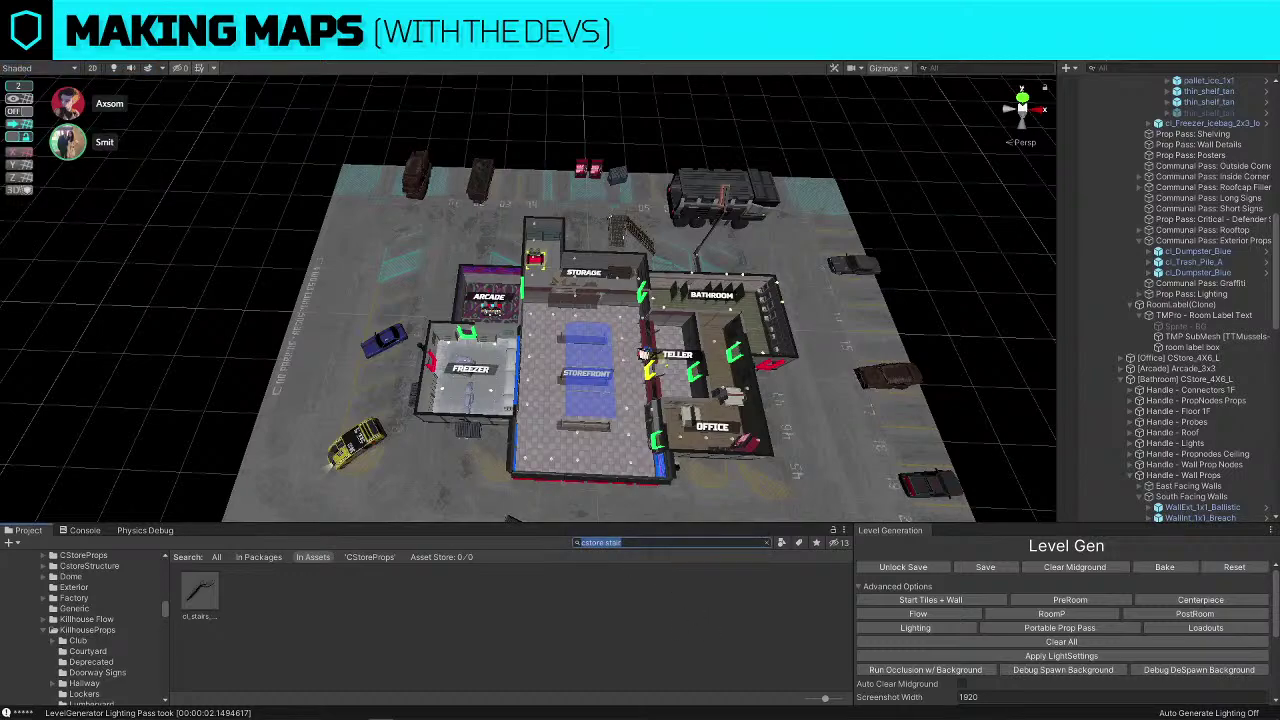
pyautogui.write('killhouse levelgen')
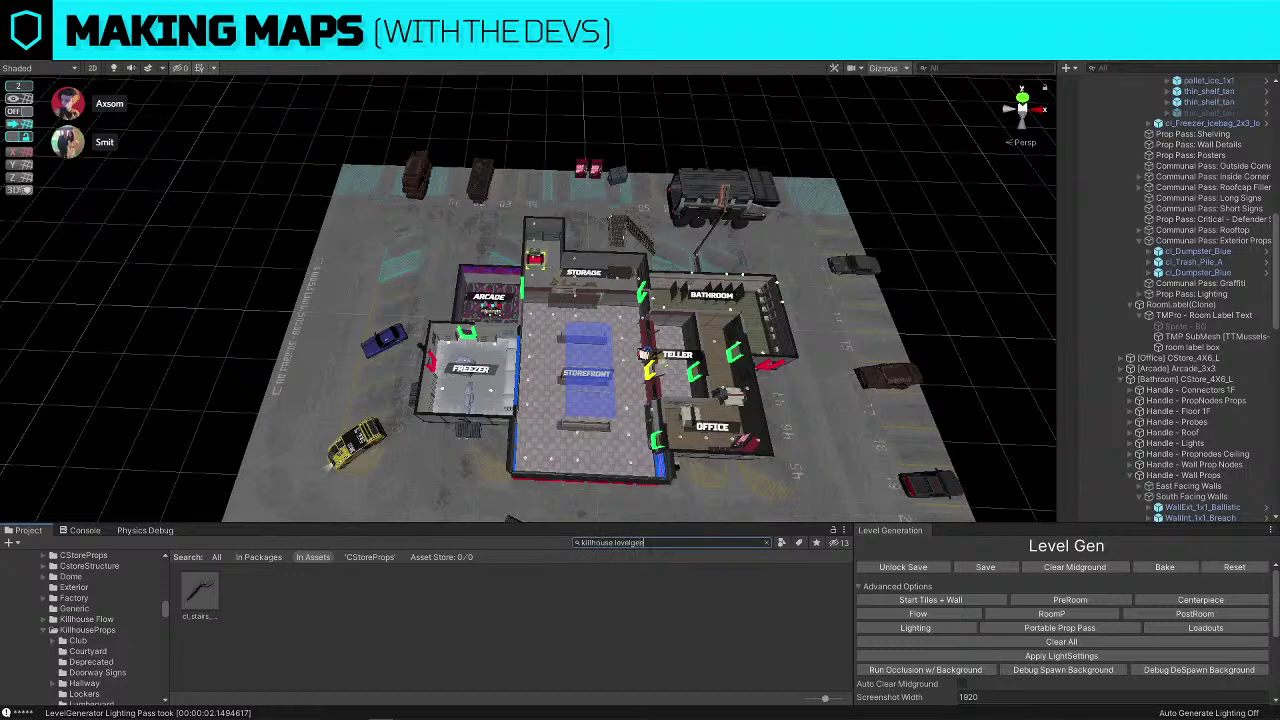
pyautogui.click(194, 584)
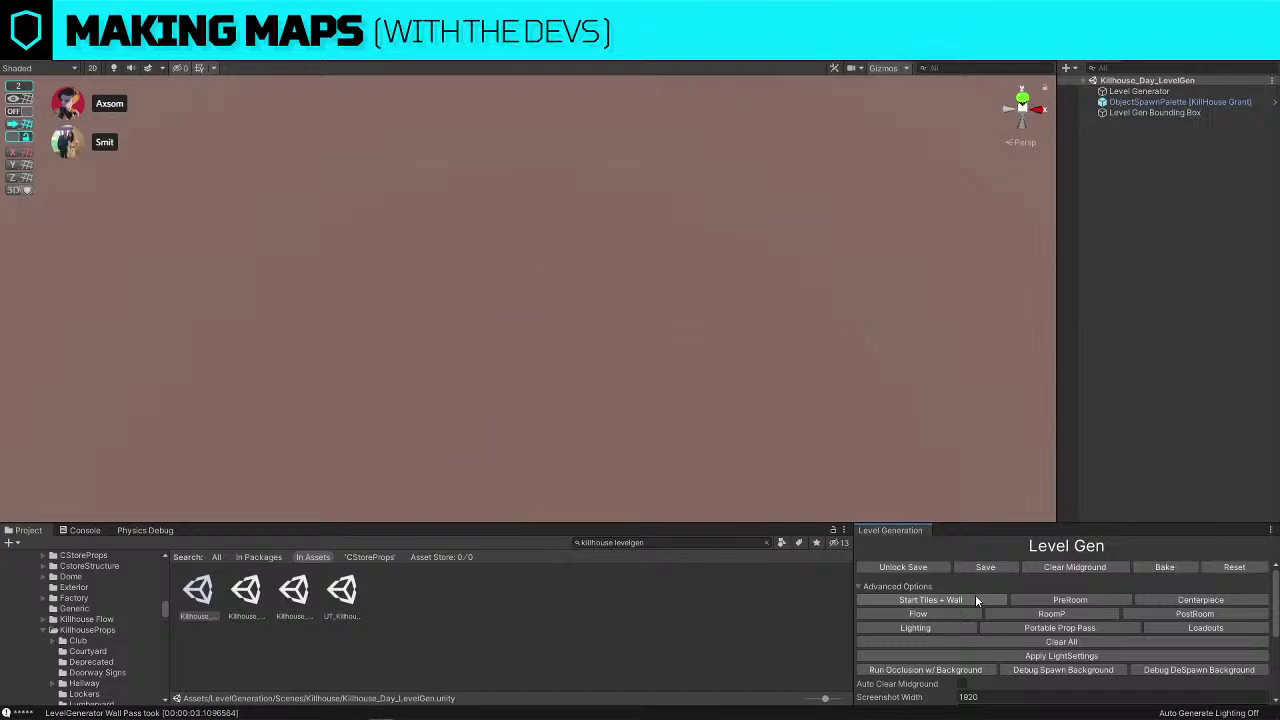
# Regenerate the Killhouse start tiles and walls twice to get a different room layout
pyautogui.moveTo(595, 212); pyautogui.dragTo(619, 243, button='right')
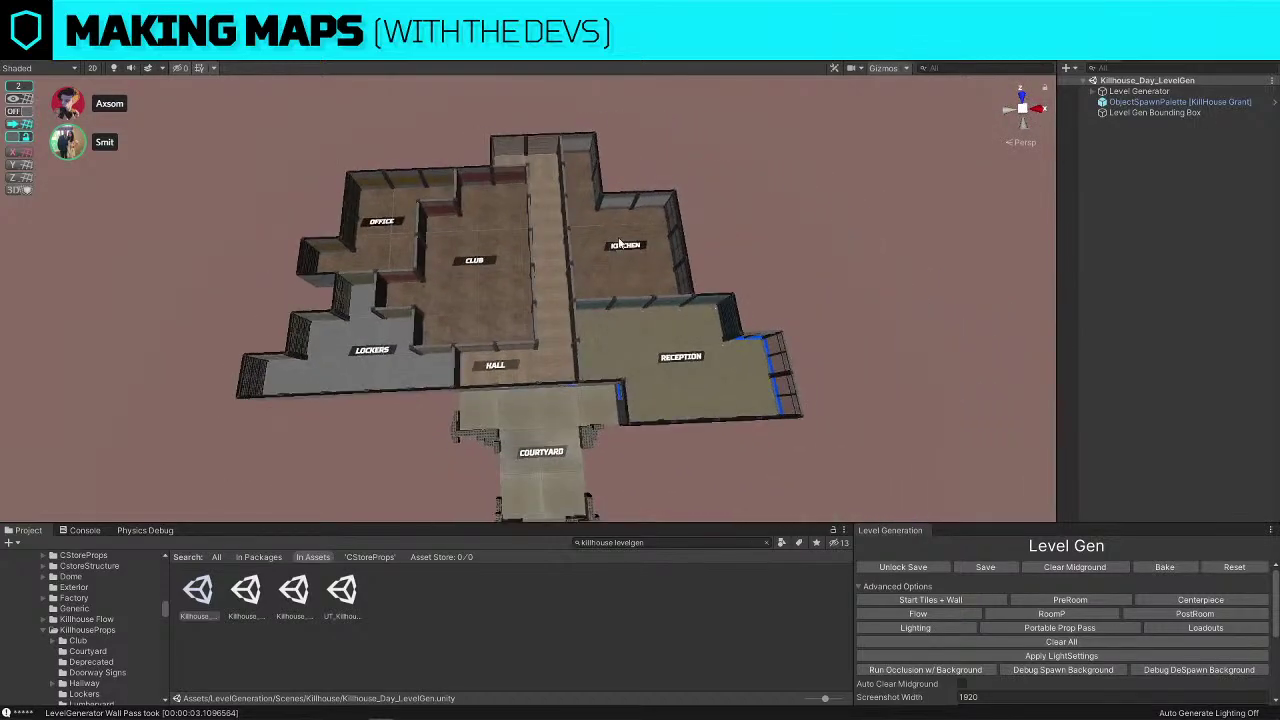
pyautogui.click(943, 605)
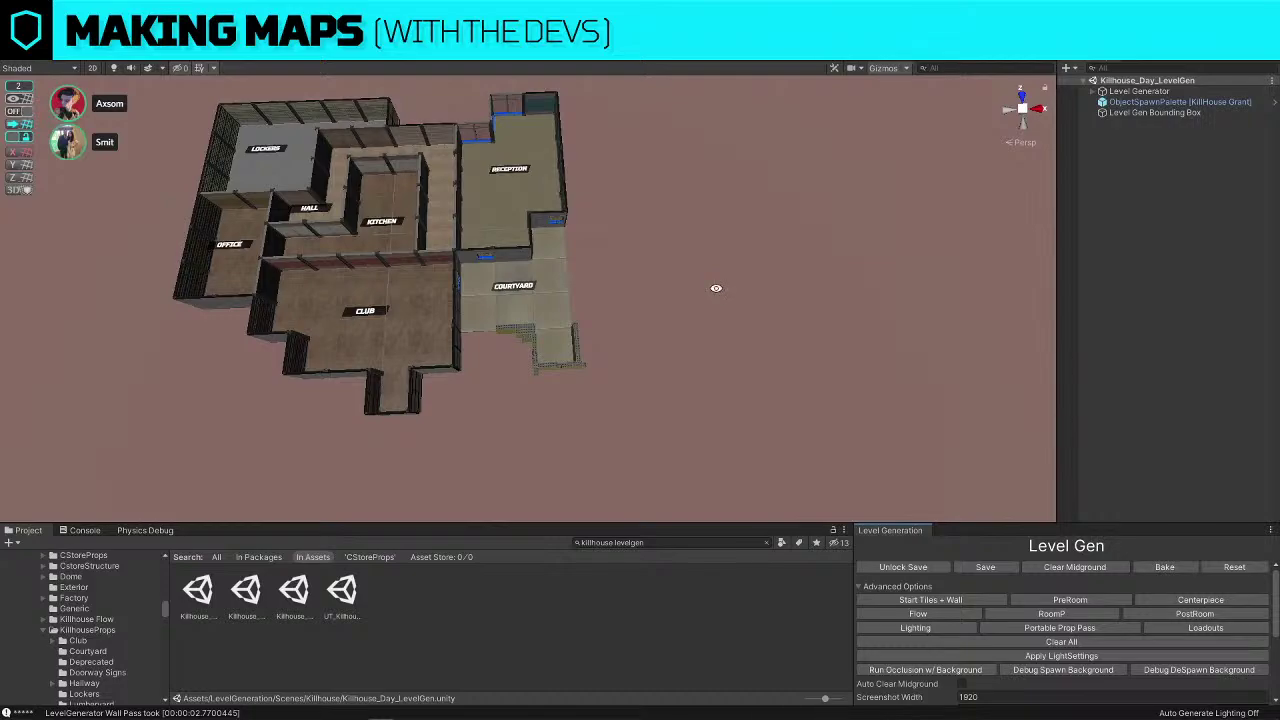
pyautogui.click(994, 602)
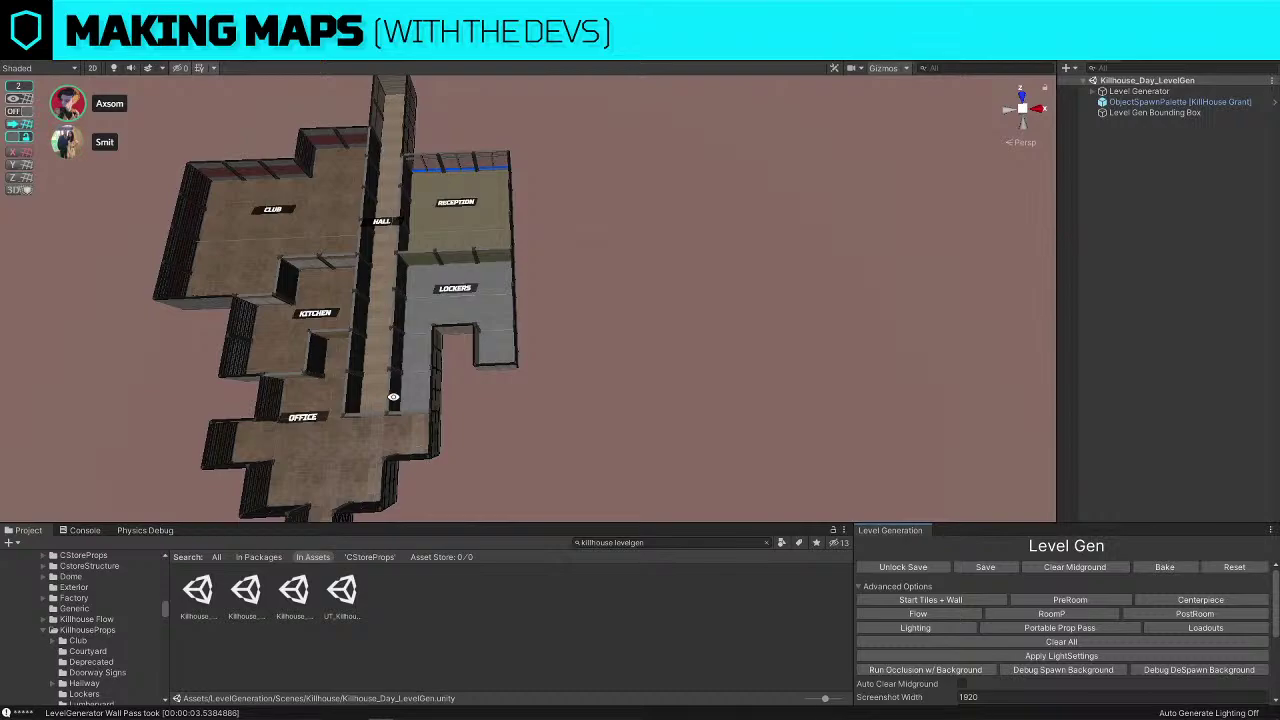
# Replace the Reception's WallInt_1x1_Wood panel facing the hall beside the blue-marked outer wall with a green-framed opening, and select a panel between Reception and Lockers
pyautogui.keyDown('alt'); pyautogui.moveTo(393, 397); pyautogui.dragTo(512, 120); pyautogui.keyUp('alt')
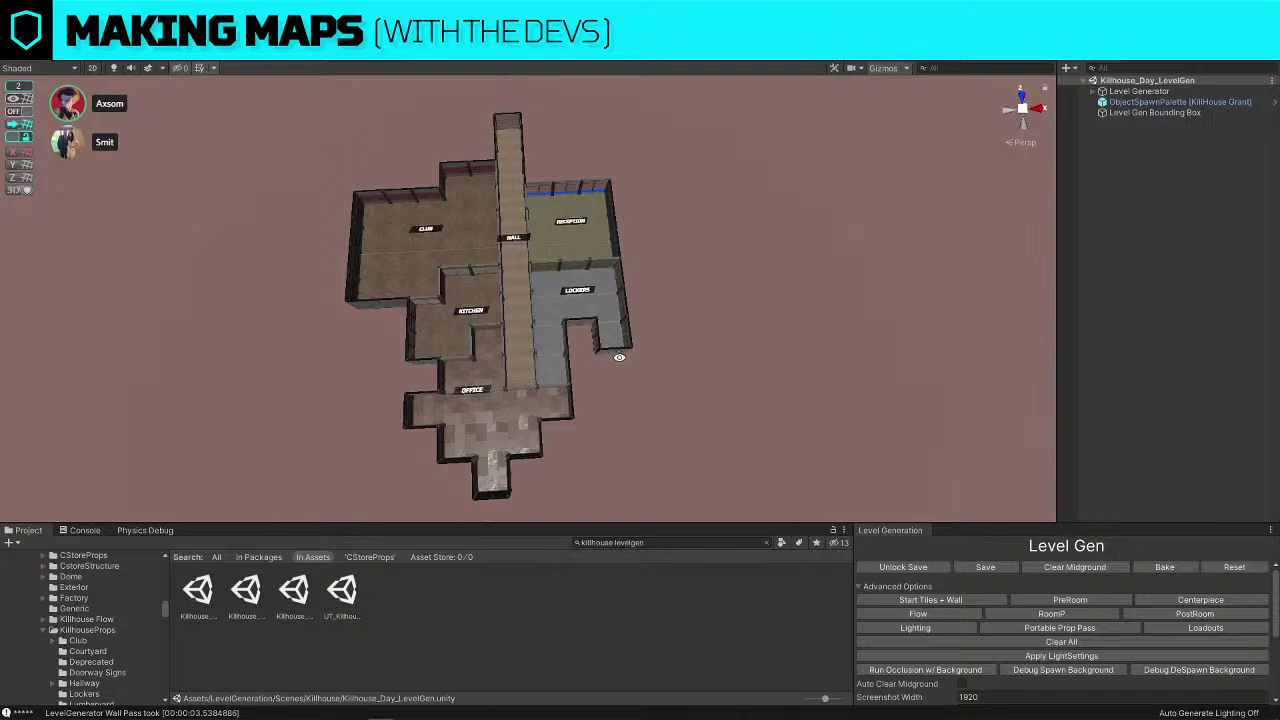
pyautogui.press('d')
pyautogui.moveTo(565, 245); pyautogui.dragTo(410, 342, button='right')
pyautogui.press('w')
pyautogui.click(603, 269)
pyautogui.hotkey('ctrl', 'shift', 'r')
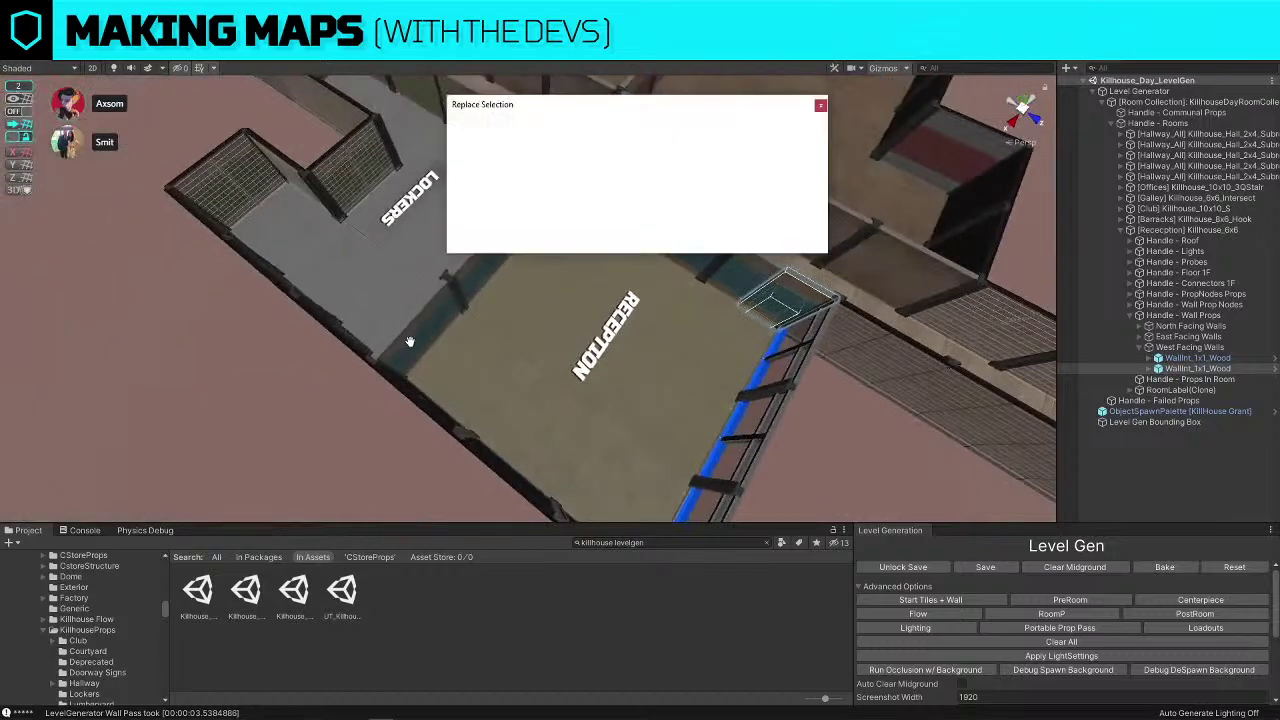
pyautogui.click(431, 309)
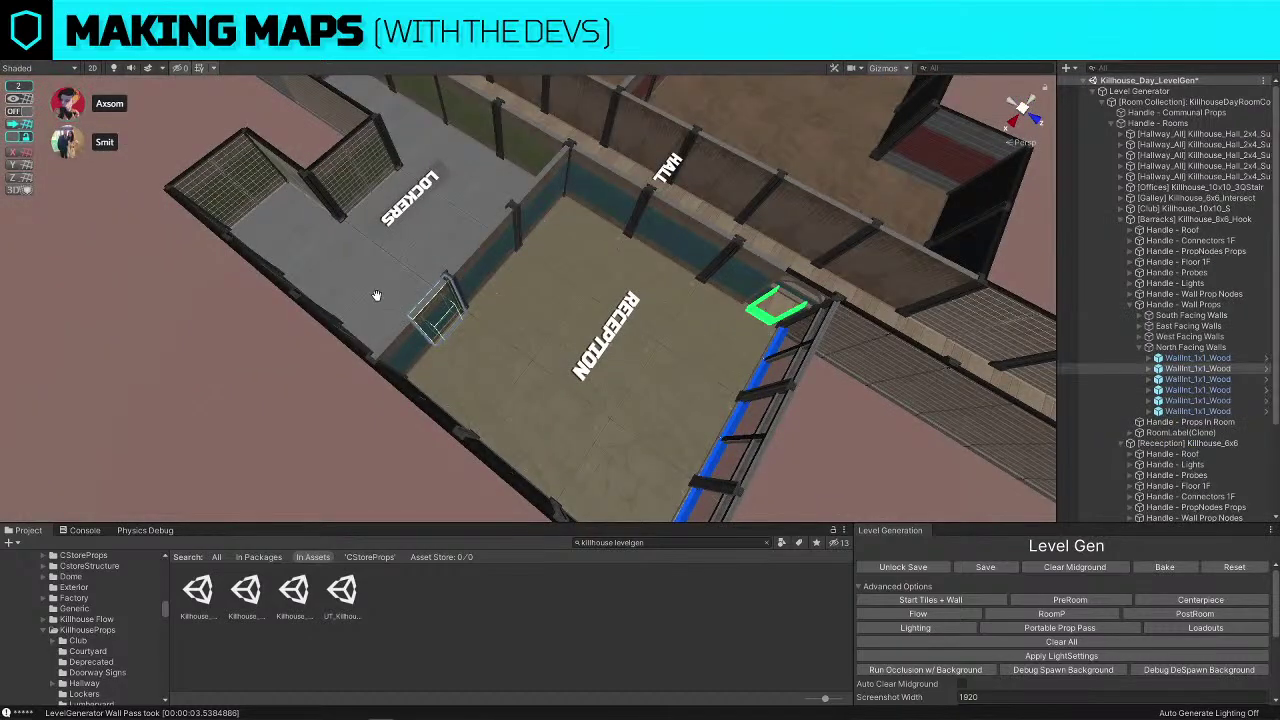
# Replace wall sections with DoorwayInt_Killhouse doorways between Lockers and Reception, Office and Lockers, and Office and Kitchen
pyautogui.hotkey('ctrl', 'shift', 'r')
pyautogui.keyDown('alt'); pyautogui.moveTo(374, 294); pyautogui.dragTo(590, 295); pyautogui.keyUp('alt')
pyautogui.click(353, 290)
pyautogui.hotkey('ctrl', 'shift', 'r')
pyautogui.click(590, 295)
pyautogui.hotkey('ctrl', 'shift', 'r')
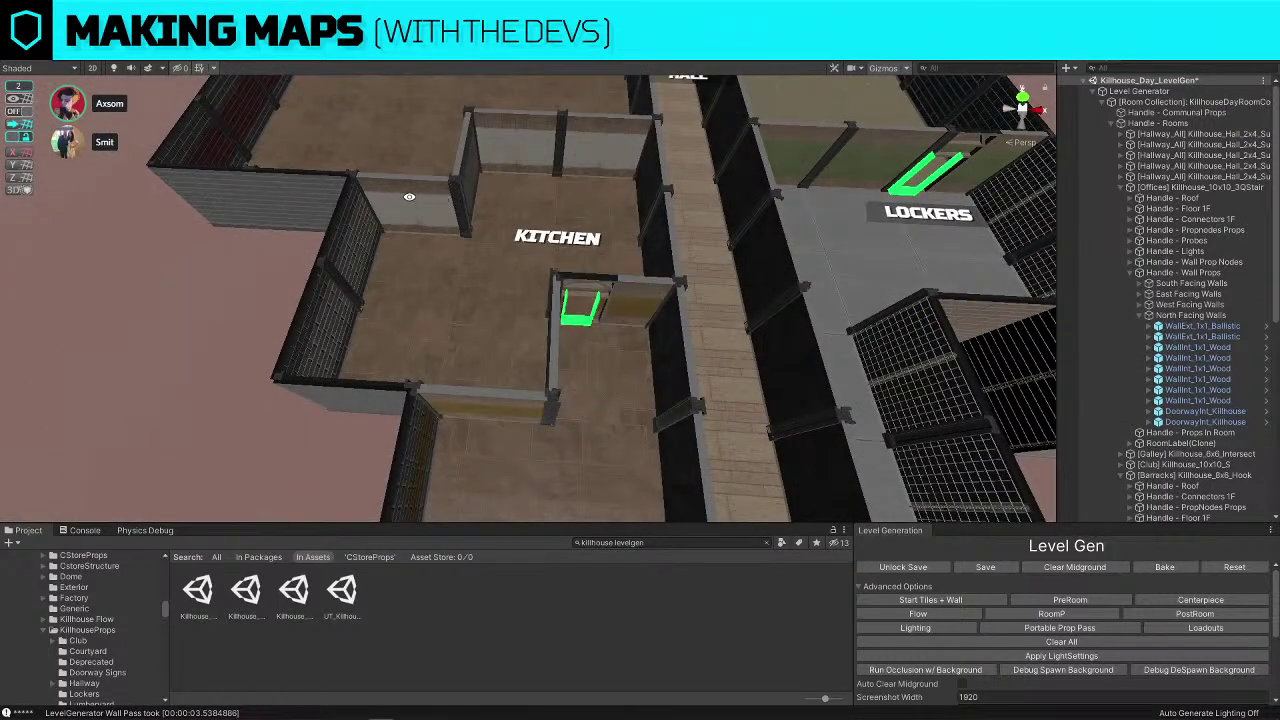
# Replace a wall section between Club and Kitchen and another between Club and Hall with killhouse doorways
pyautogui.click(383, 208)
pyautogui.hotkey('ctrl', 'shift', 'r')
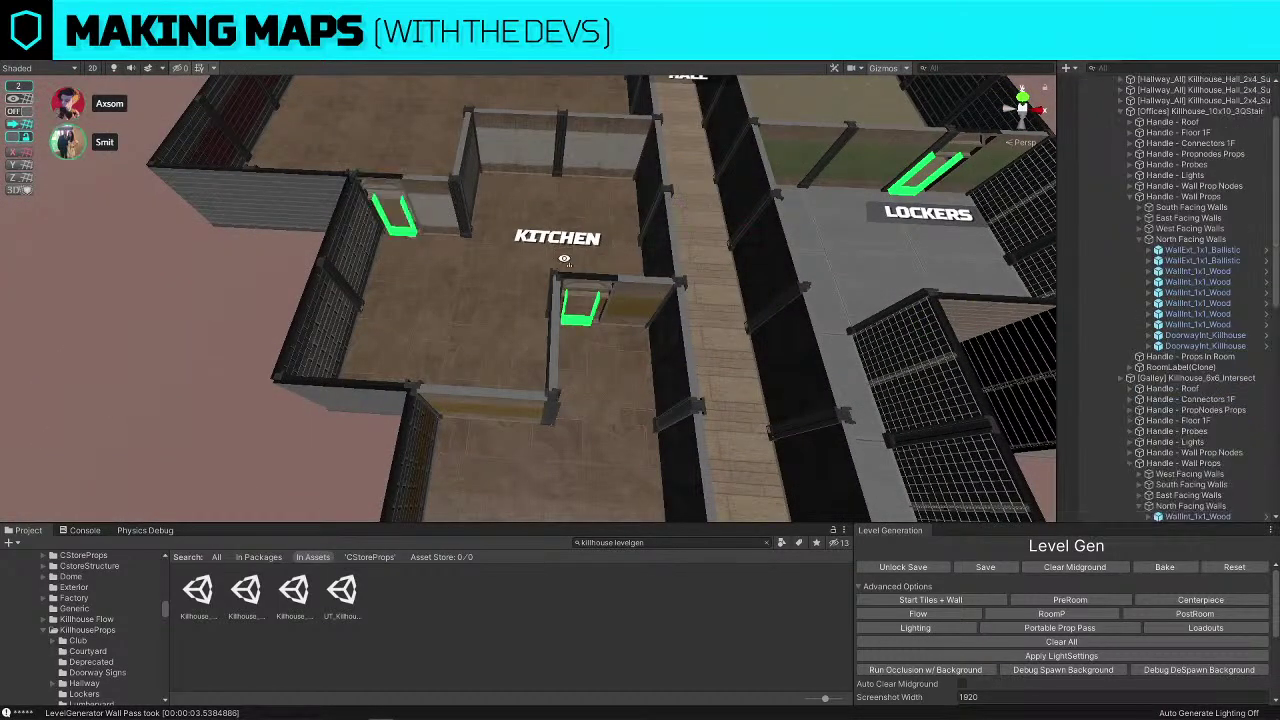
pyautogui.moveTo(563, 260)
pyautogui.mouseDown(button='right')
pyautogui.moveTo(602, 86)
pyautogui.moveTo(680, 117)
pyautogui.moveTo(620, 200)
pyautogui.moveTo(540, 267)
pyautogui.moveTo(560, 270)
pyautogui.mouseUp(button='right')
pyautogui.click(562, 277)
pyautogui.hotkey('ctrl', 'shift', 'r')
# Replace a wall section between Office and Hall and another between Reception and Hall with killhouse doorways
pyautogui.moveTo(733, 218); pyautogui.dragTo(673, 371, button='right')
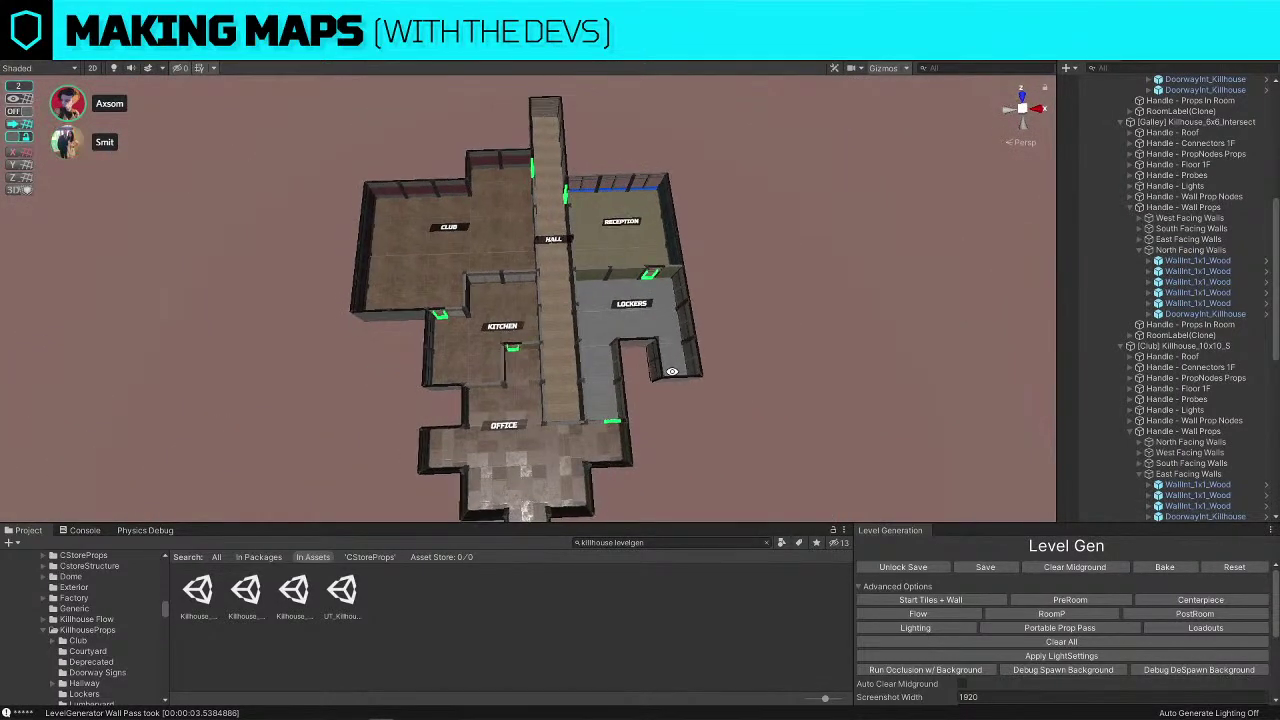
pyautogui.keyDown('alt'); pyautogui.moveTo(549, 389); pyautogui.dragTo(849, 395); pyautogui.keyUp('alt')
pyautogui.keyDown('alt'); pyautogui.scroll(6, 849, 395); pyautogui.keyUp('alt')
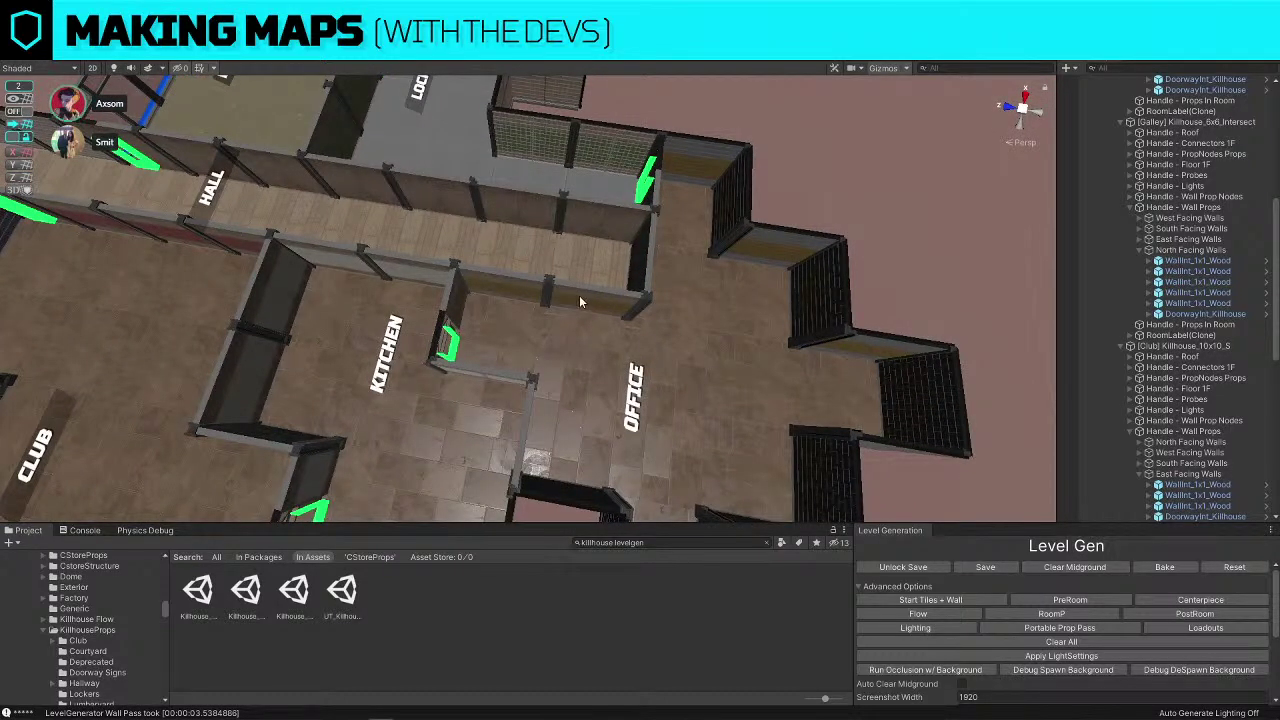
pyautogui.click(579, 295)
pyautogui.keyDown('alt'); pyautogui.moveTo(852, 210); pyautogui.dragTo(490, 240); pyautogui.keyUp('alt')
pyautogui.click(490, 239)
pyautogui.press('Delete')
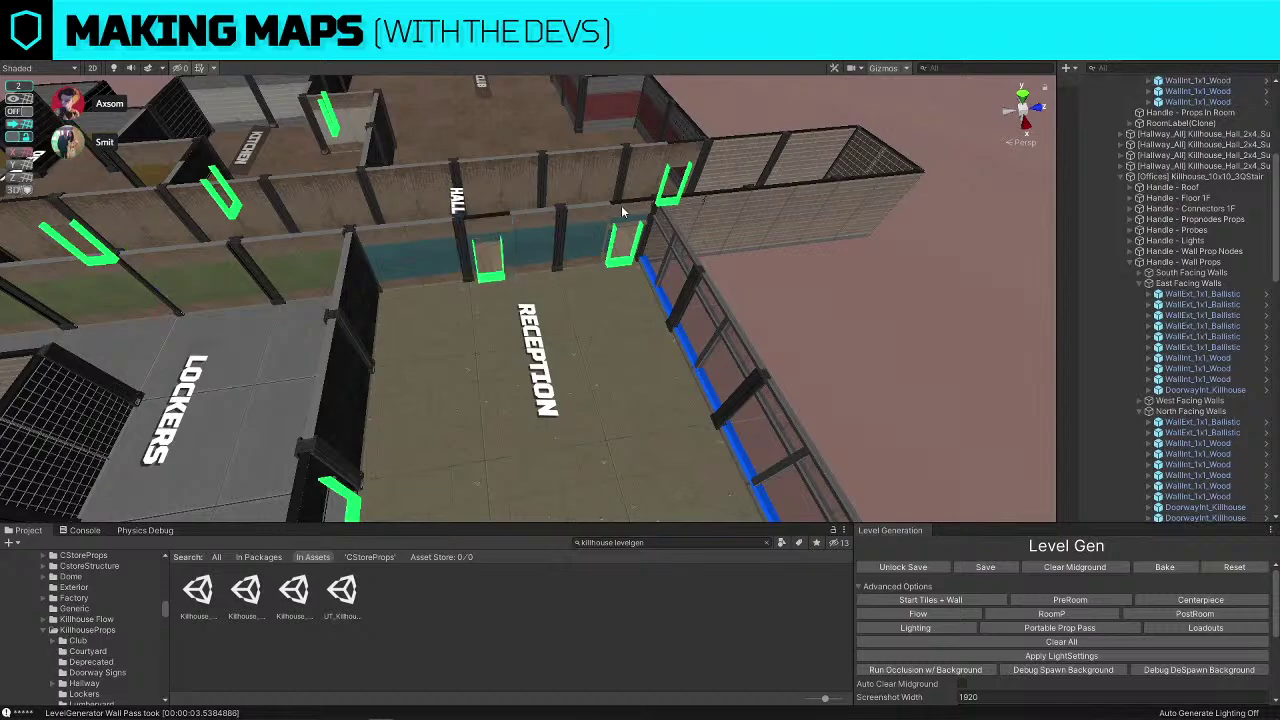
# Delete the Reception doorway beside the blue-marked wall and fill the gap with a duplicate of the adjacent wood wall
pyautogui.click(622, 234)
pyautogui.press('Delete')
pyautogui.hotkey('ctrl', 'd')
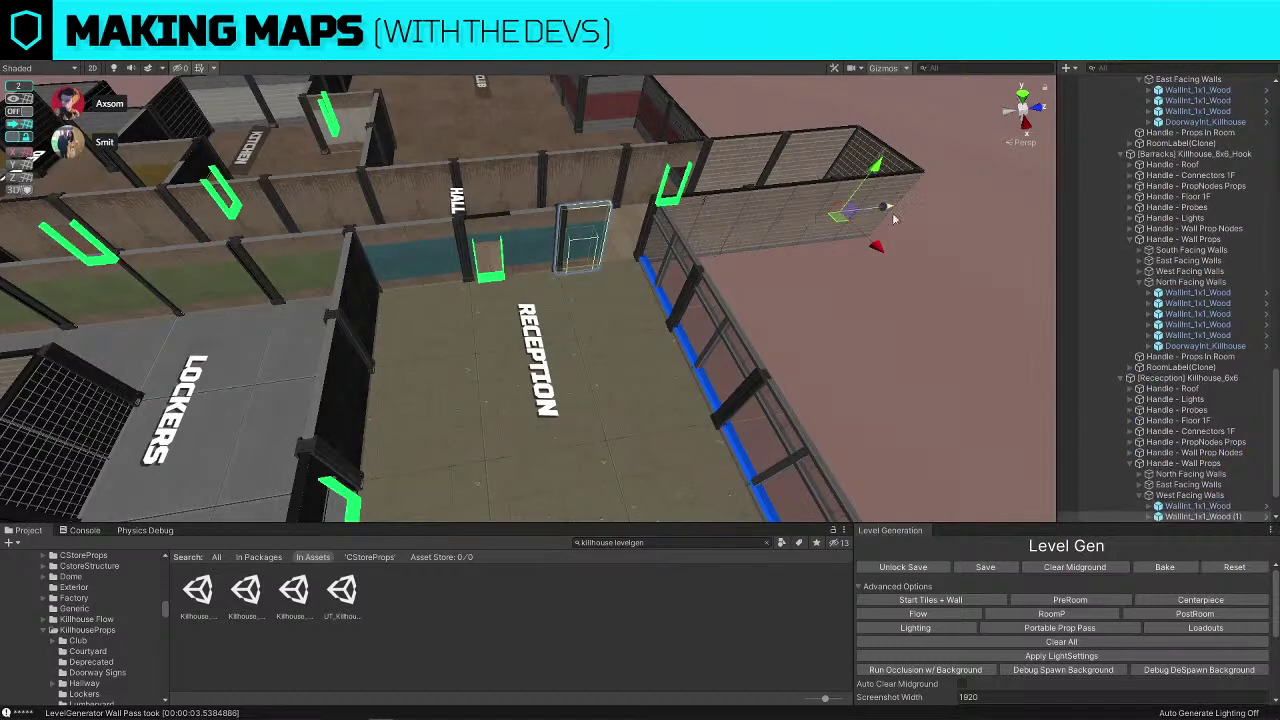
pyautogui.moveTo(885, 210); pyautogui.dragTo(916, 204)
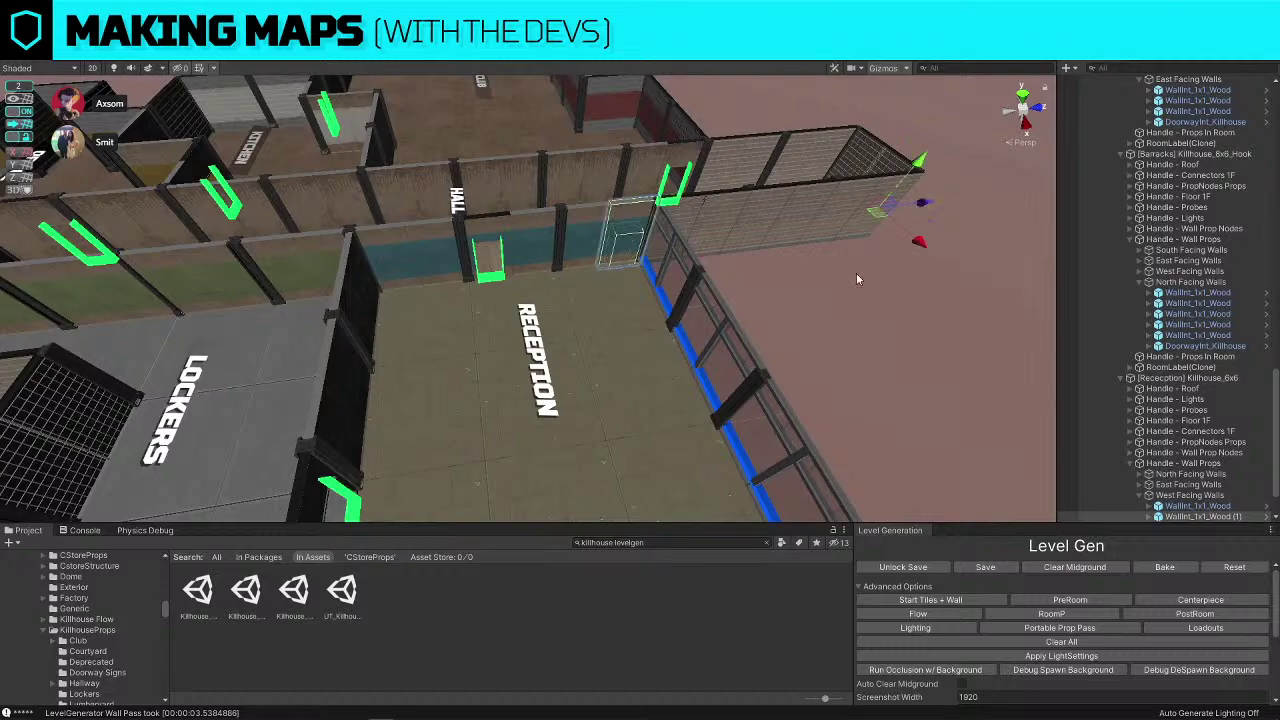
pyautogui.click(856, 273)
pyautogui.moveTo(385, 218); pyautogui.dragTo(546, 239, button='right')
pyautogui.scroll(-10, 545, 238)
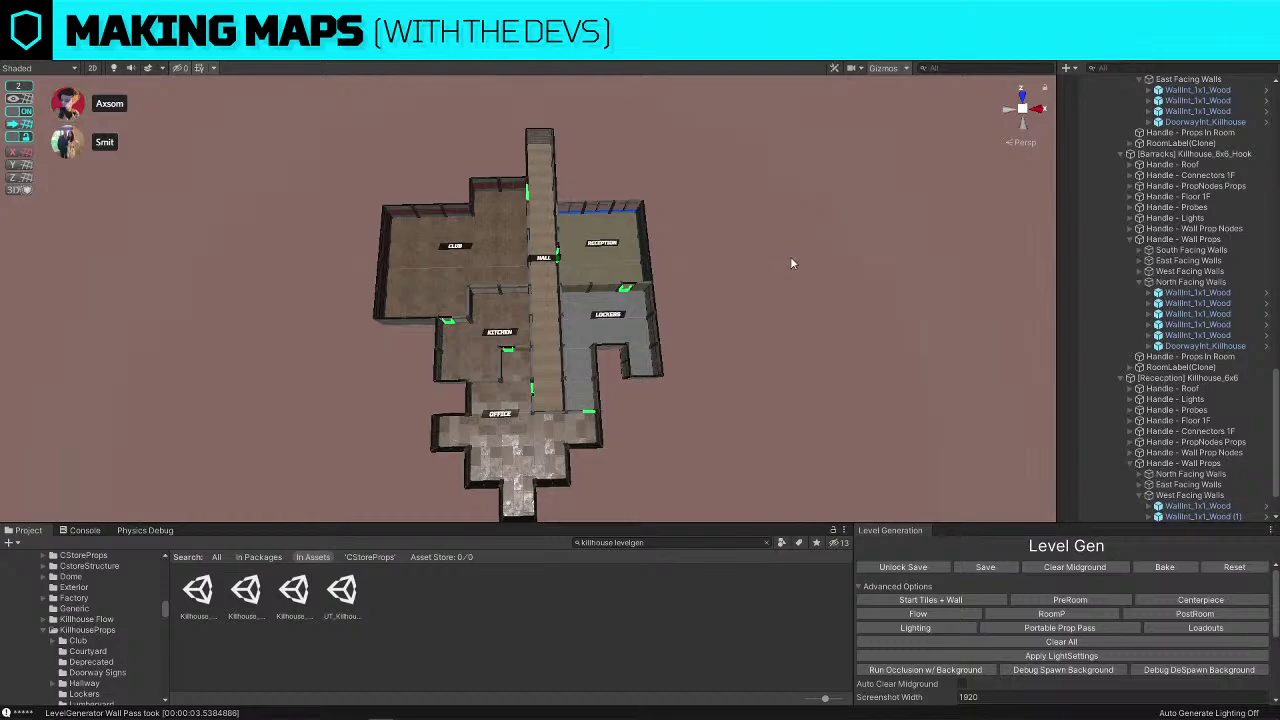
pyautogui.scroll(3, 790, 258)
pyautogui.scroll(3, 790, 260)
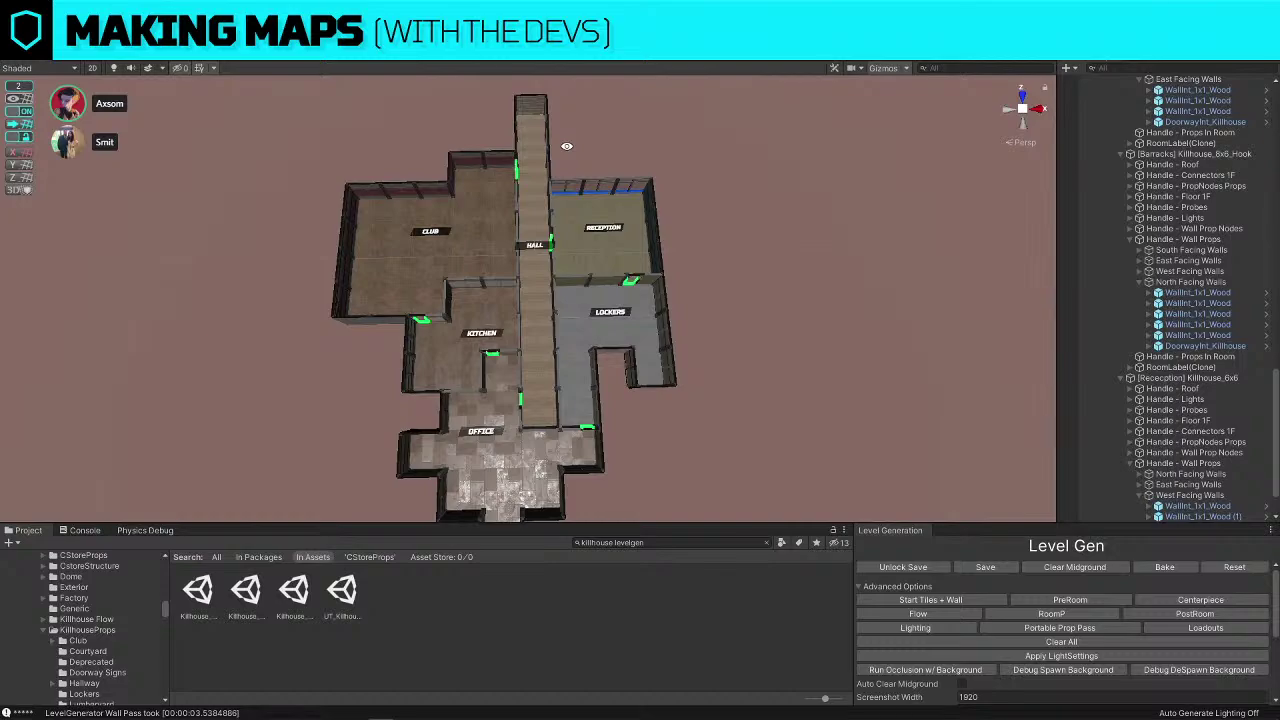
# Search the project assets for "cart" and place the Def_Cart prop near the hall's far end by the Club doorway
pyautogui.press('w')
pyautogui.moveTo(567, 146)
pyautogui.mouseDown(button='right')
pyautogui.moveTo(549, 80)
pyautogui.moveTo(522, 55)
pyautogui.mouseUp(button='right')
pyautogui.press('w')
pyautogui.click(677, 542)
pyautogui.write('cart')
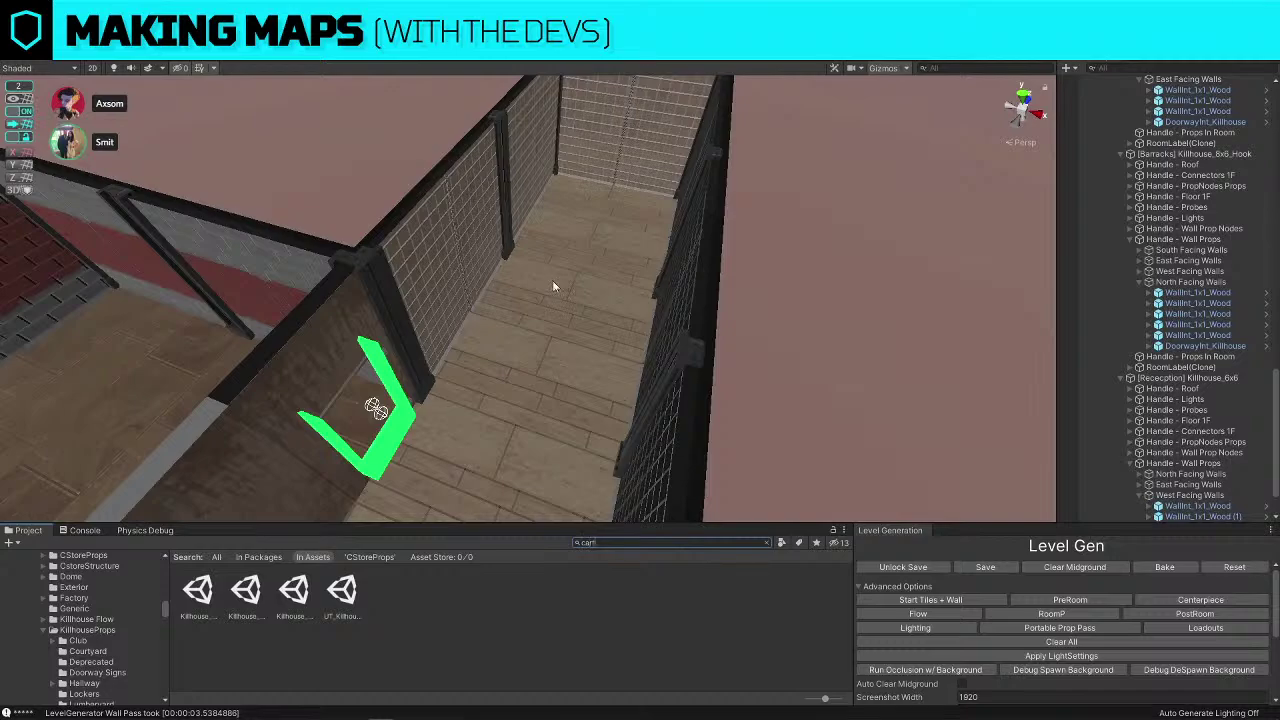
pyautogui.press('w')
pyautogui.moveTo(553, 282); pyautogui.dragTo(424, 291, button='right')
pyautogui.scroll(-4, 627, 648)
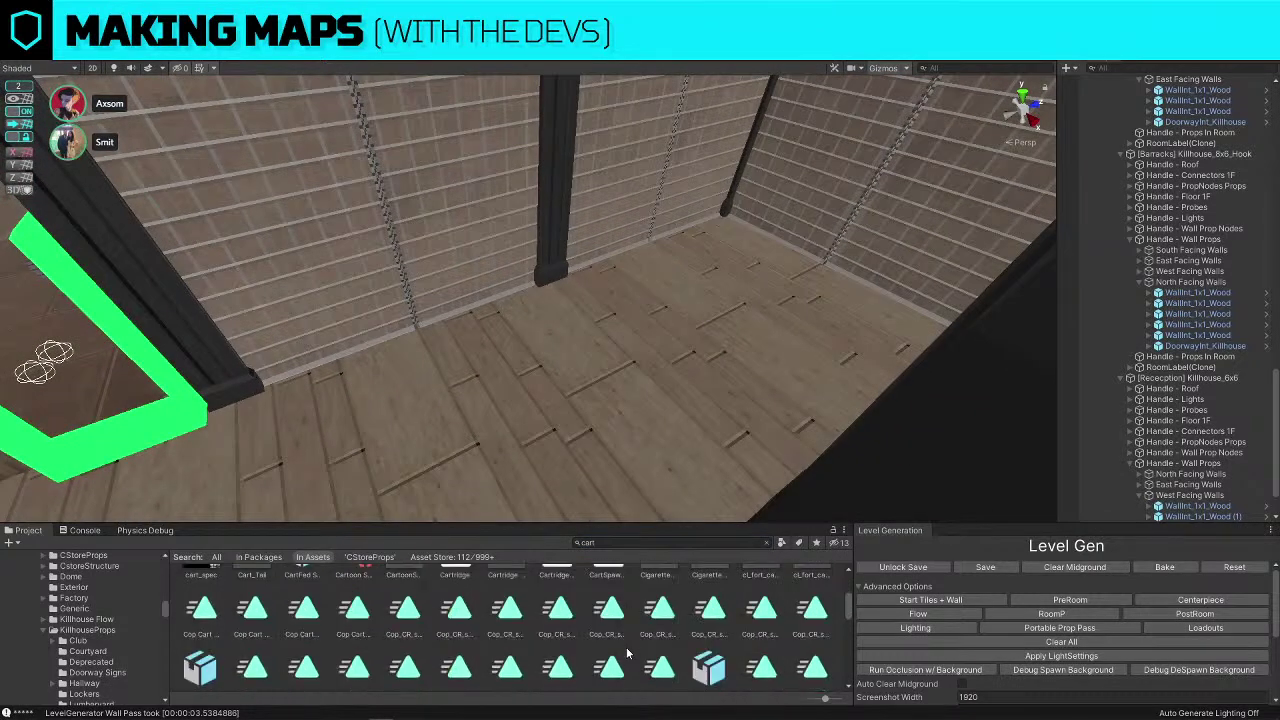
pyautogui.scroll(-5, 627, 653)
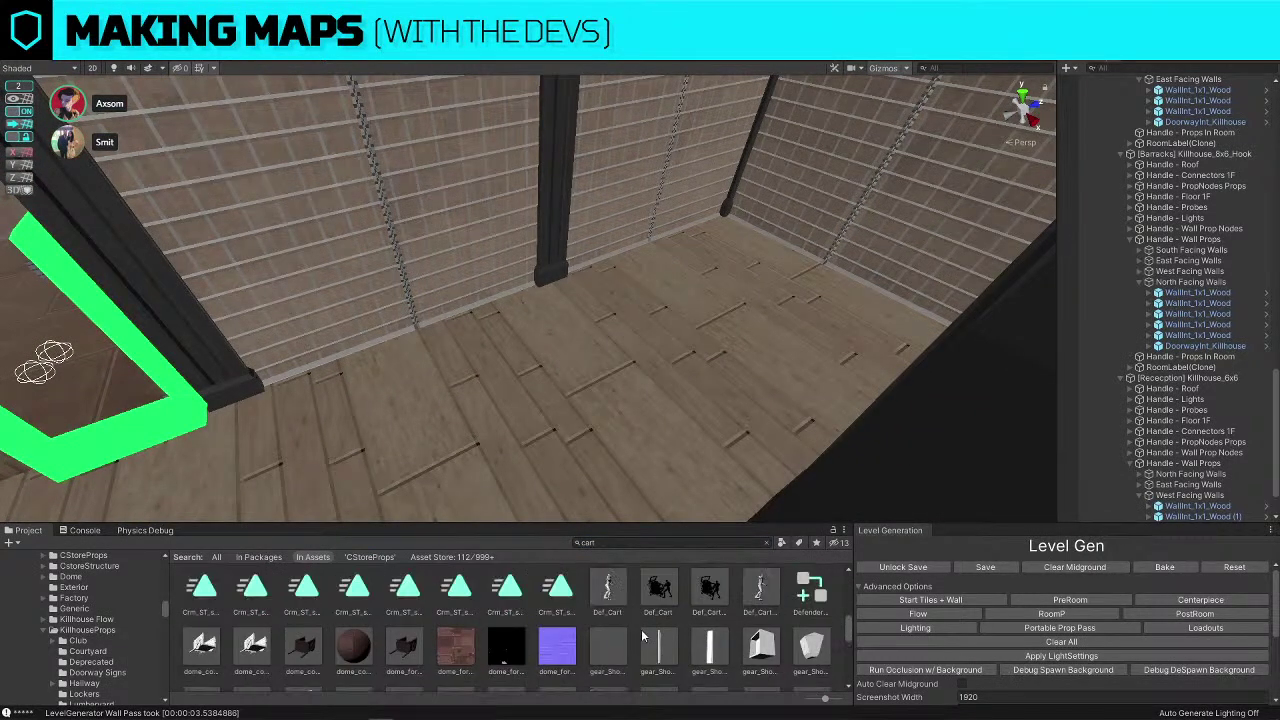
pyautogui.moveTo(658, 590); pyautogui.dragTo(522, 382)
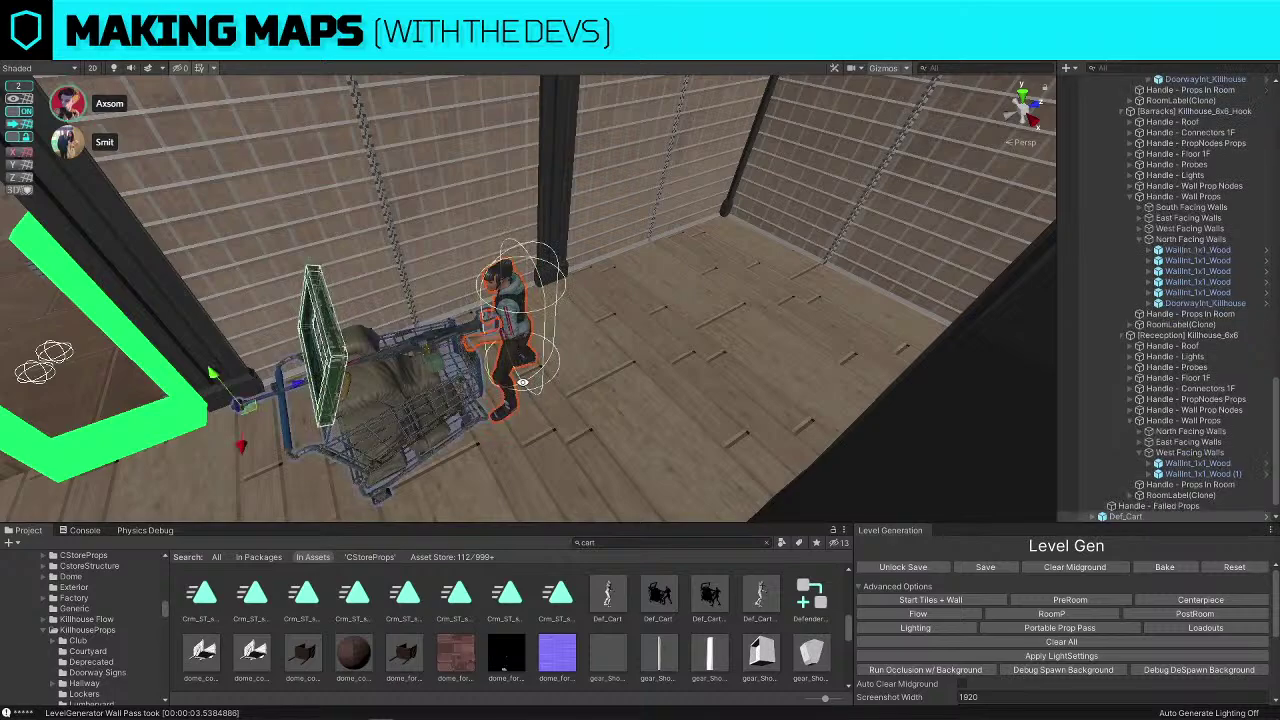
pyautogui.scroll(-5, 354, 286)
pyautogui.keyDown('alt'); pyautogui.moveTo(354, 286); pyautogui.dragTo(611, 380); pyautogui.keyUp('alt')
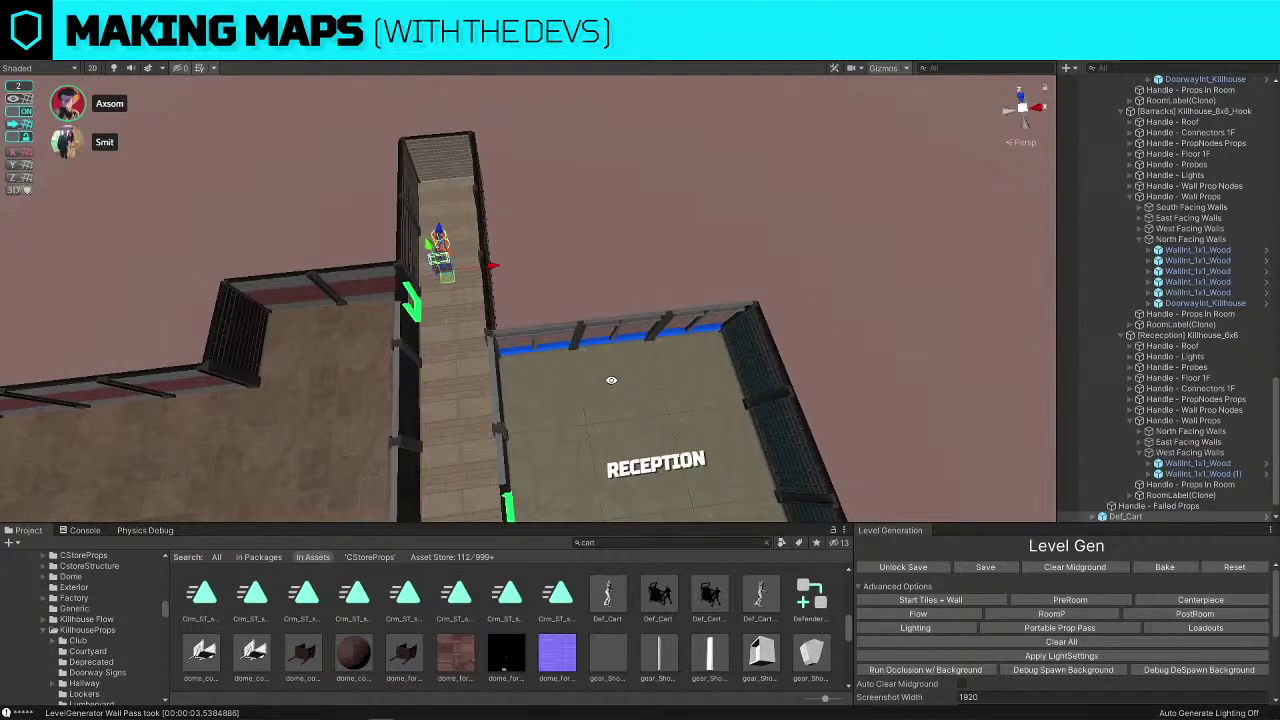
pyautogui.click(633, 250)
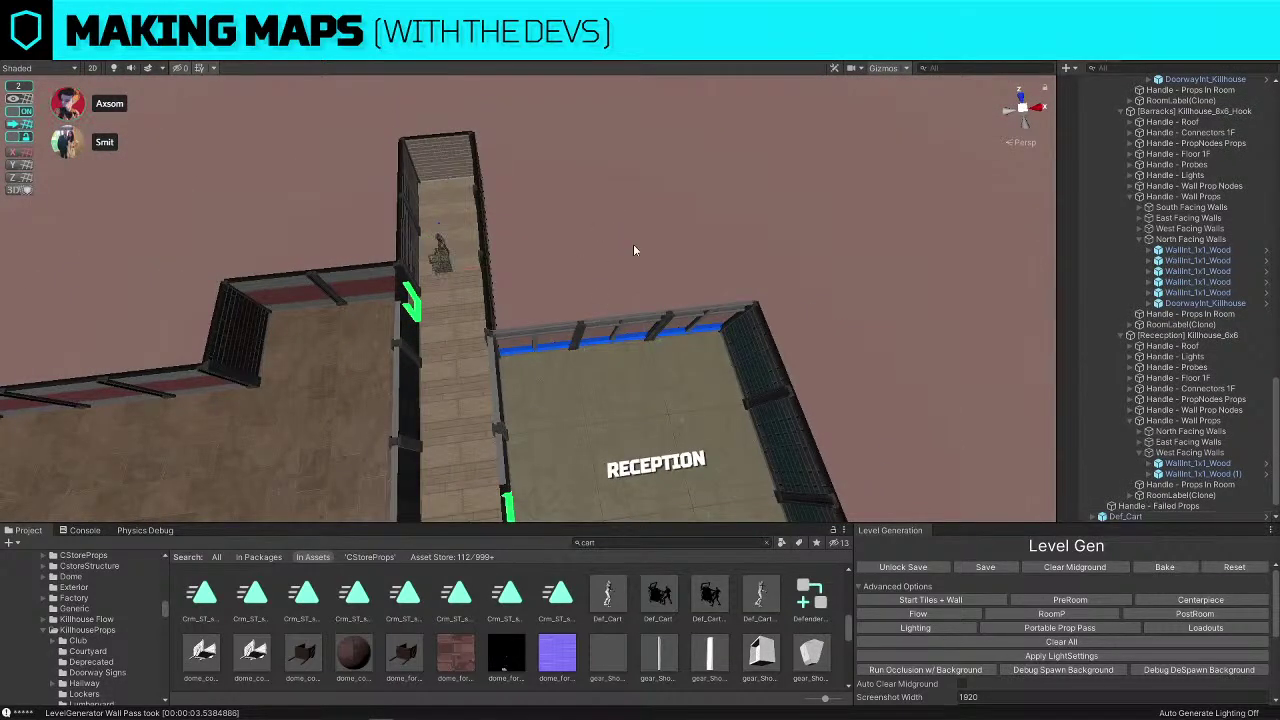
# Replace the Def_Cart prop in the hall with dome_cover_cart using Replace Selection
pyautogui.keyDown('alt'); pyautogui.moveTo(704, 262); pyautogui.dragTo(511, 379); pyautogui.keyUp('alt')
pyautogui.scroll(6, 503, 206)
pyautogui.click(508, 382)
pyautogui.hotkey('ctrl', 'r')
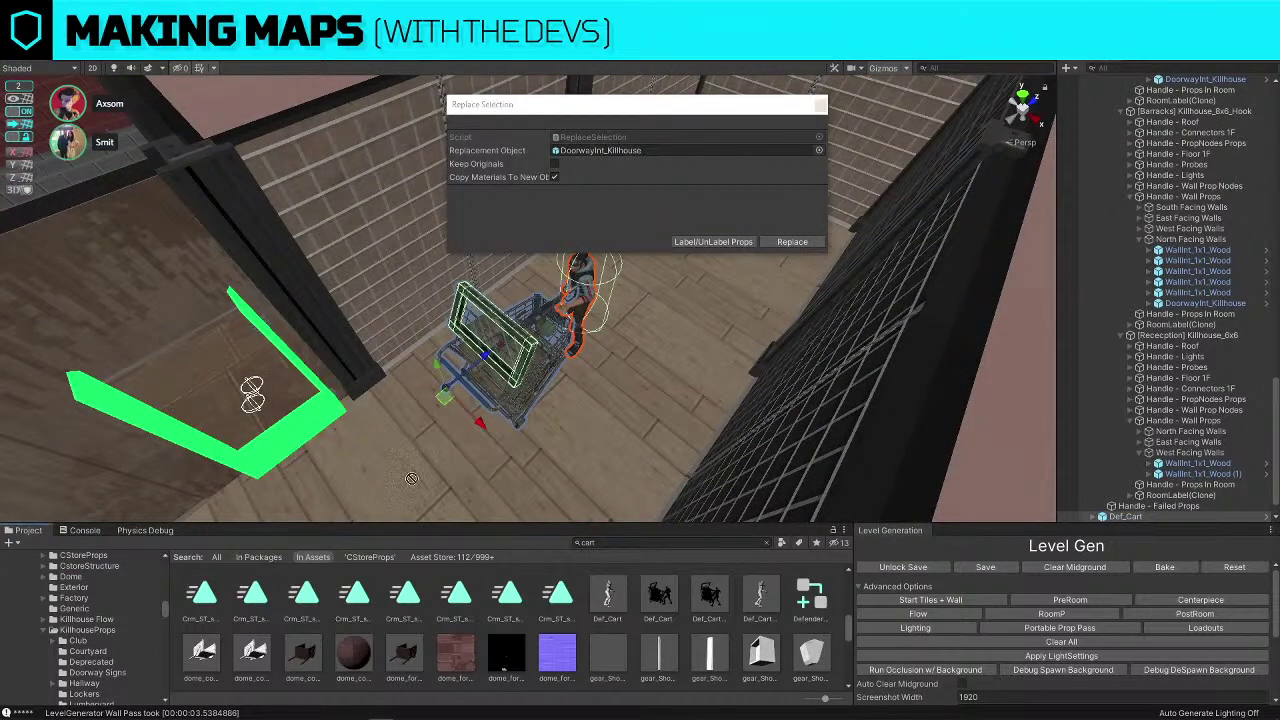
pyautogui.moveTo(314, 658); pyautogui.dragTo(620, 152)
pyautogui.click(785, 243)
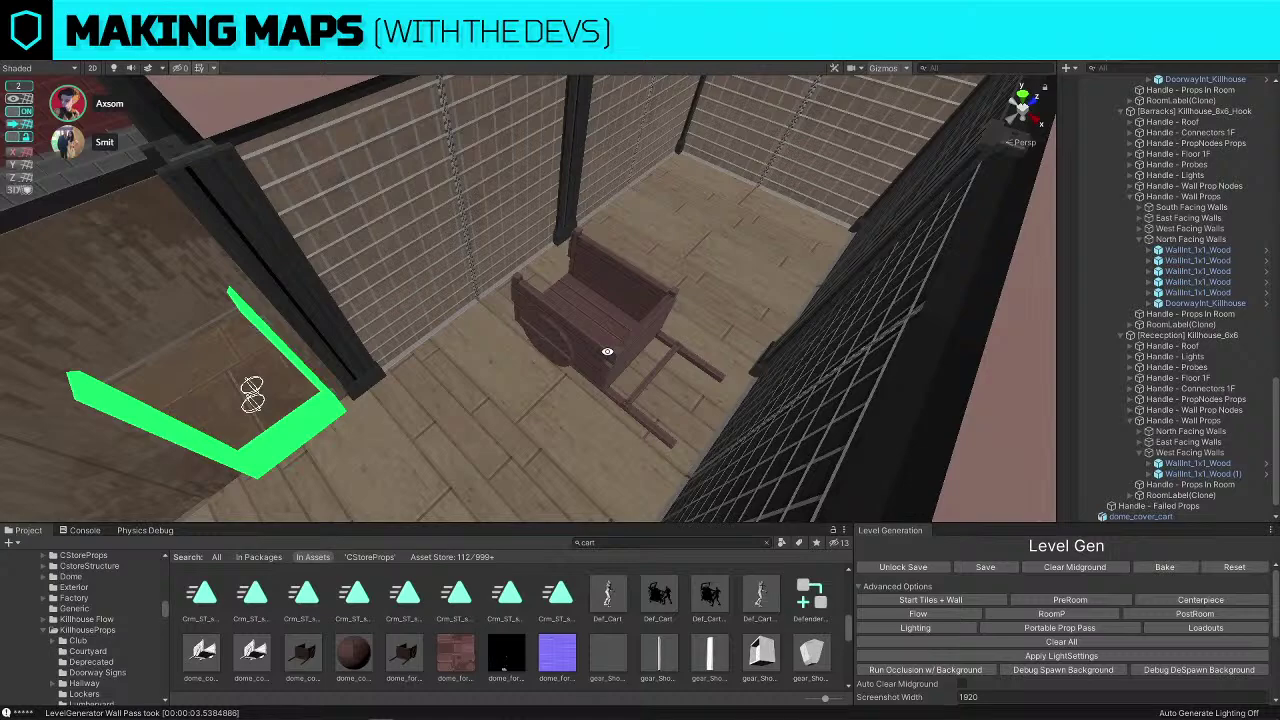
# Turn the wooden cart around in the hall and delete it
pyautogui.keyDown('alt'); pyautogui.moveTo(607, 351); pyautogui.dragTo(442, 382); pyautogui.keyUp('alt')
pyautogui.click(603, 355)
pyautogui.press('e')
pyautogui.press('w')
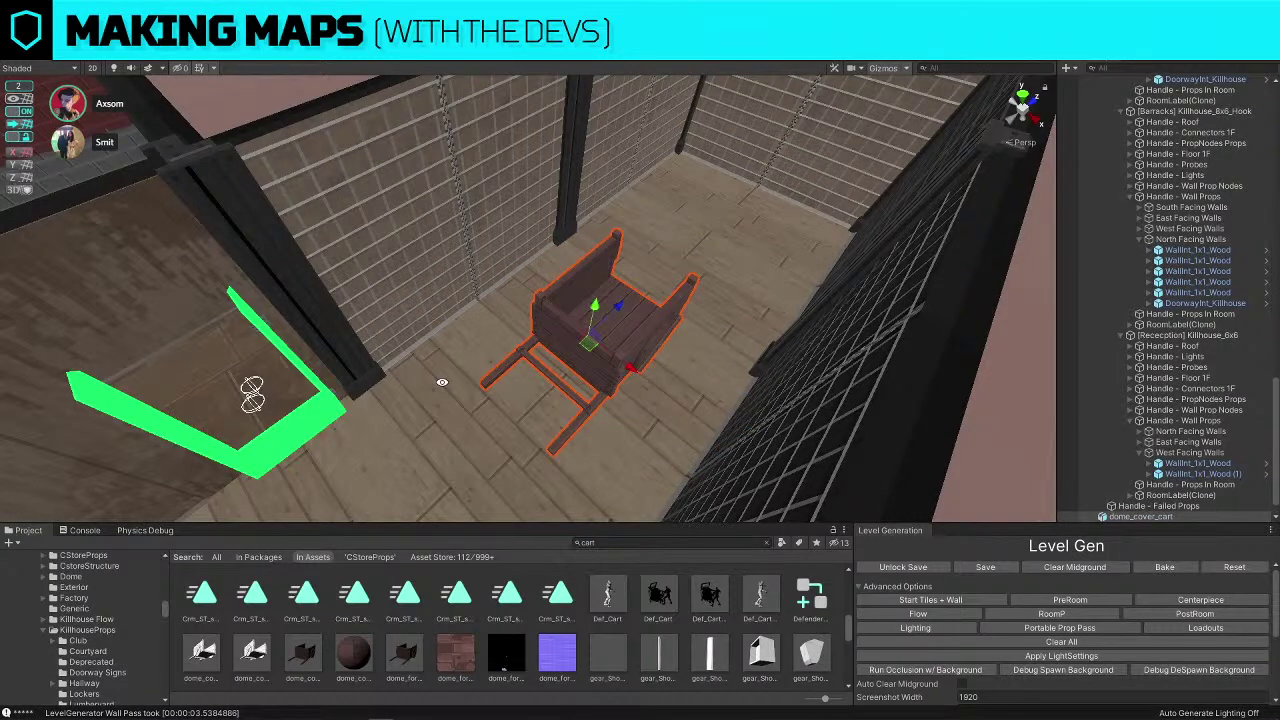
pyautogui.press('Delete')
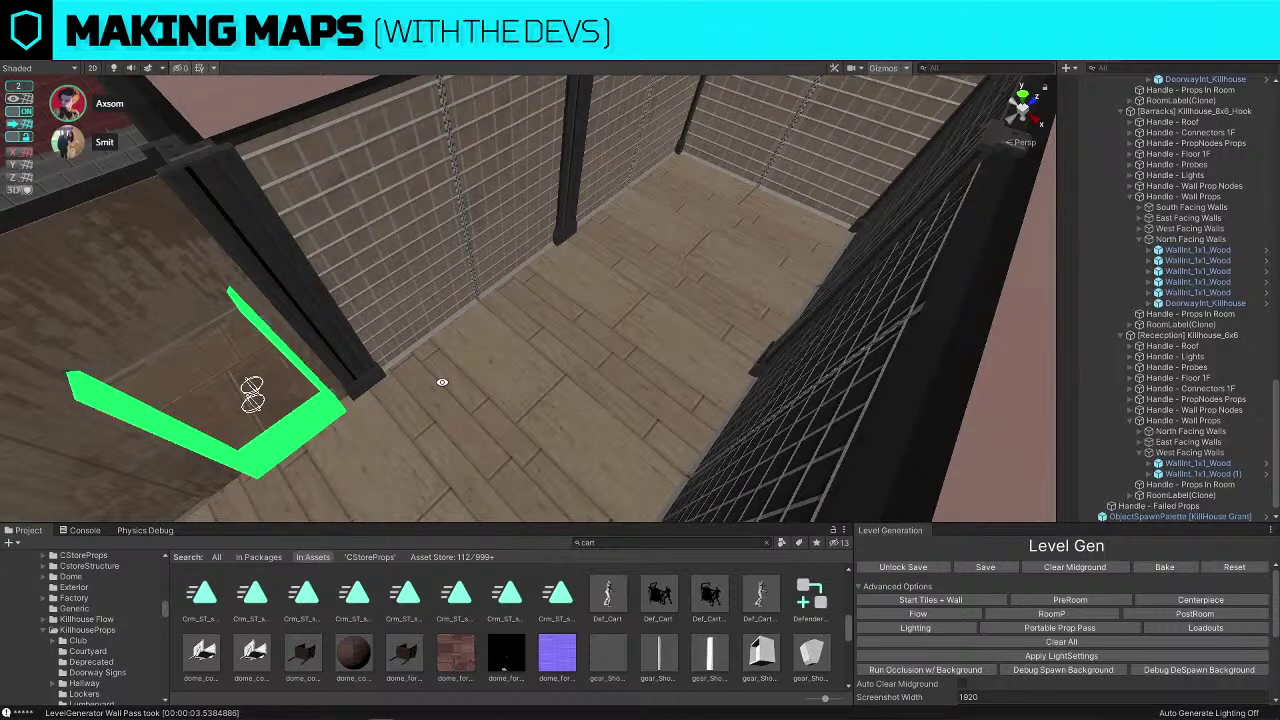
# Search the project assets for "big hold", try ci_hold_bigFort on the map, and remove it
pyautogui.moveTo(429, 287); pyautogui.dragTo(797, 297, button='right')
pyautogui.press('s')
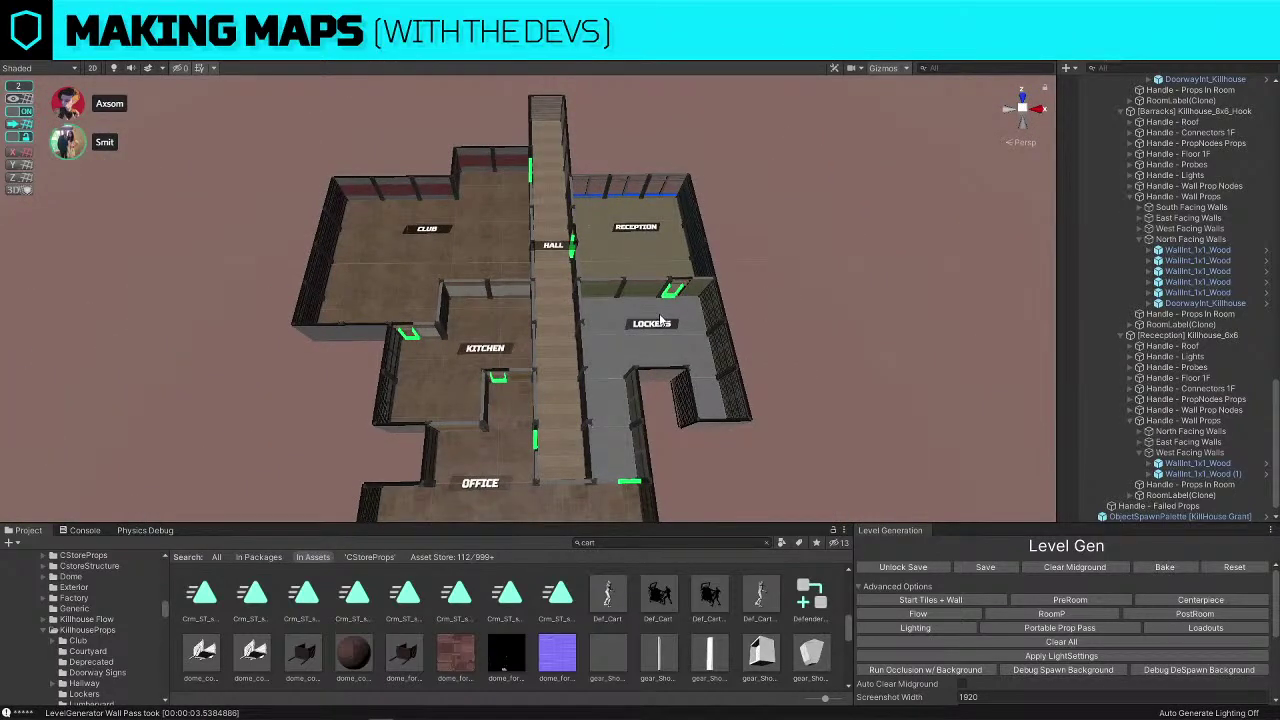
pyautogui.click(651, 542)
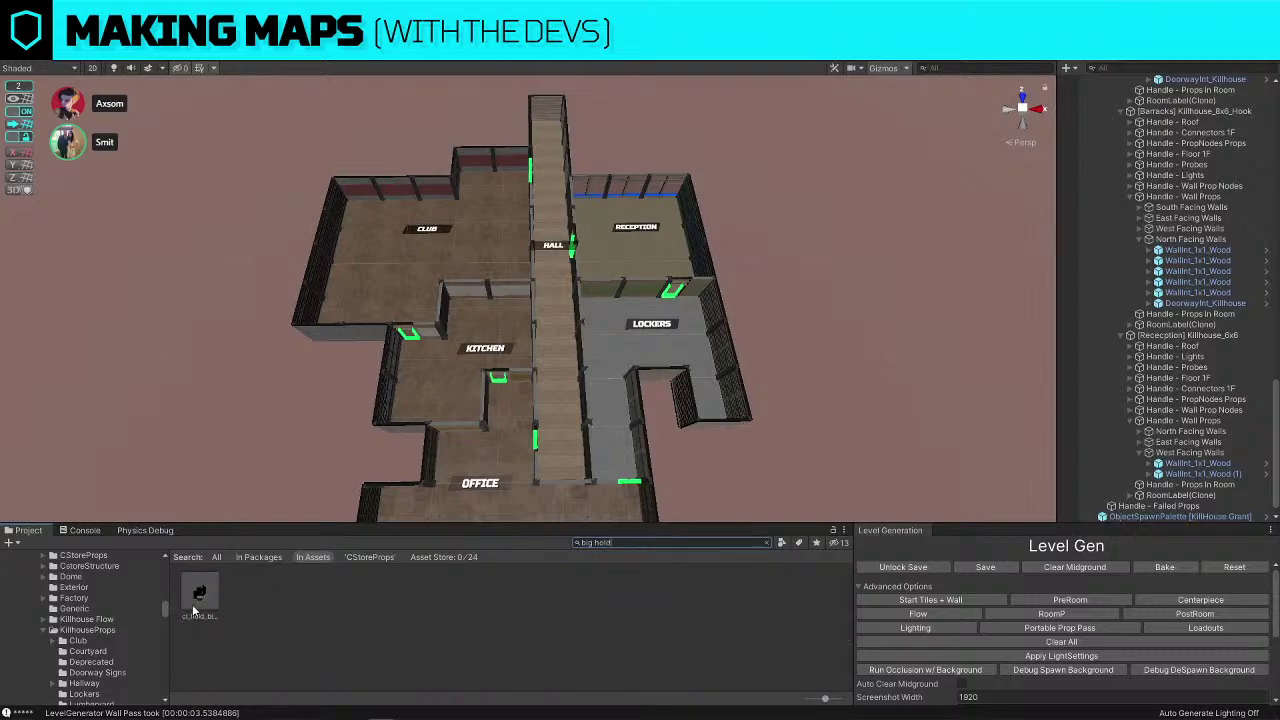
pyautogui.moveTo(195, 602); pyautogui.dragTo(406, 168)
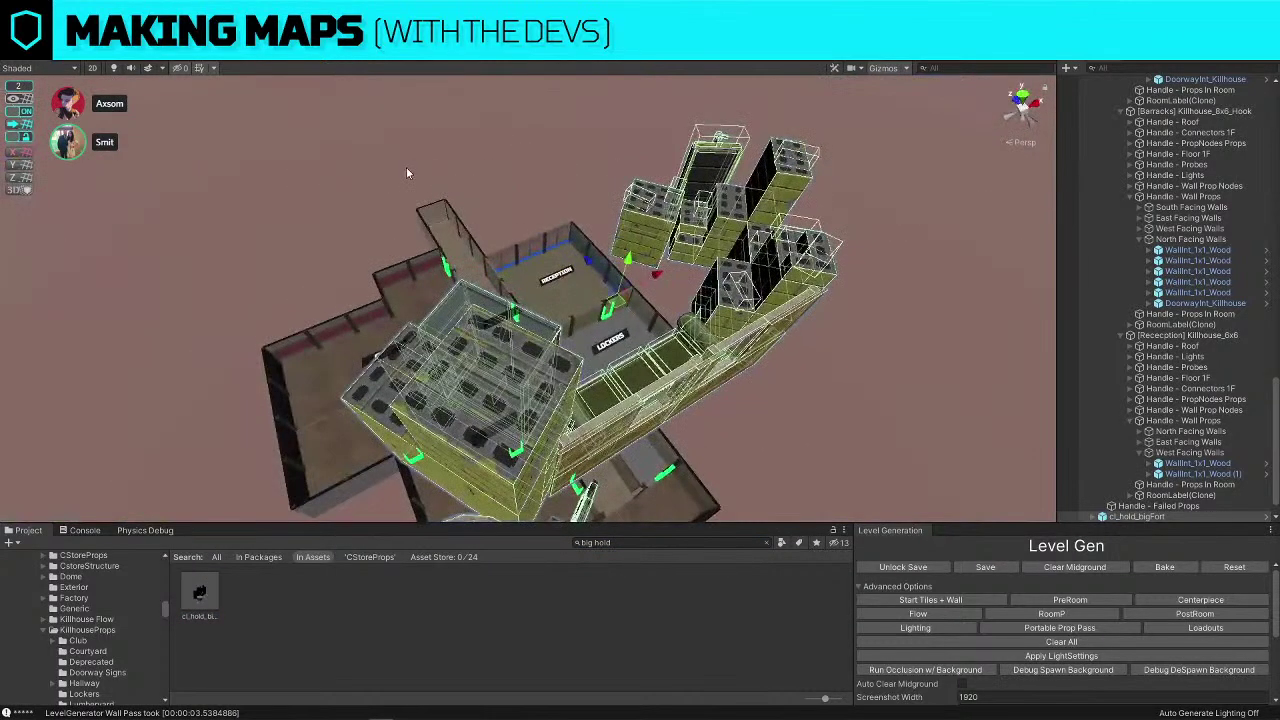
pyautogui.press('Delete')
# Search the project assets for "hall perch" and place ci_Hall_StraightOneway_Perch over the hall beside the Kitchen
pyautogui.moveTo(362, 368); pyautogui.dragTo(296, 386, button='right')
pyautogui.click(694, 540)
pyautogui.write('hall porch')
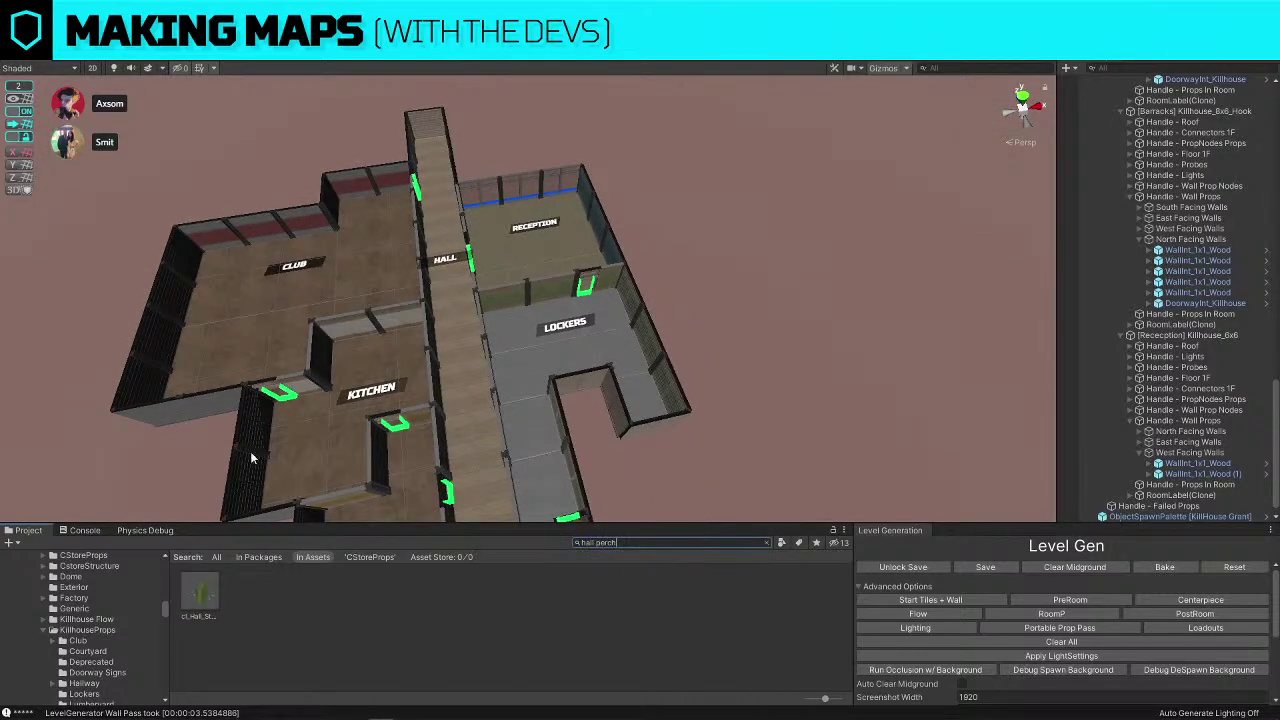
pyautogui.moveTo(203, 592); pyautogui.dragTo(471, 363)
pyautogui.moveTo(677, 301); pyautogui.dragTo(721, 293, button='right')
pyautogui.keyDown('alt'); pyautogui.moveTo(721, 293); pyautogui.dragTo(299, 266); pyautogui.keyUp('alt')
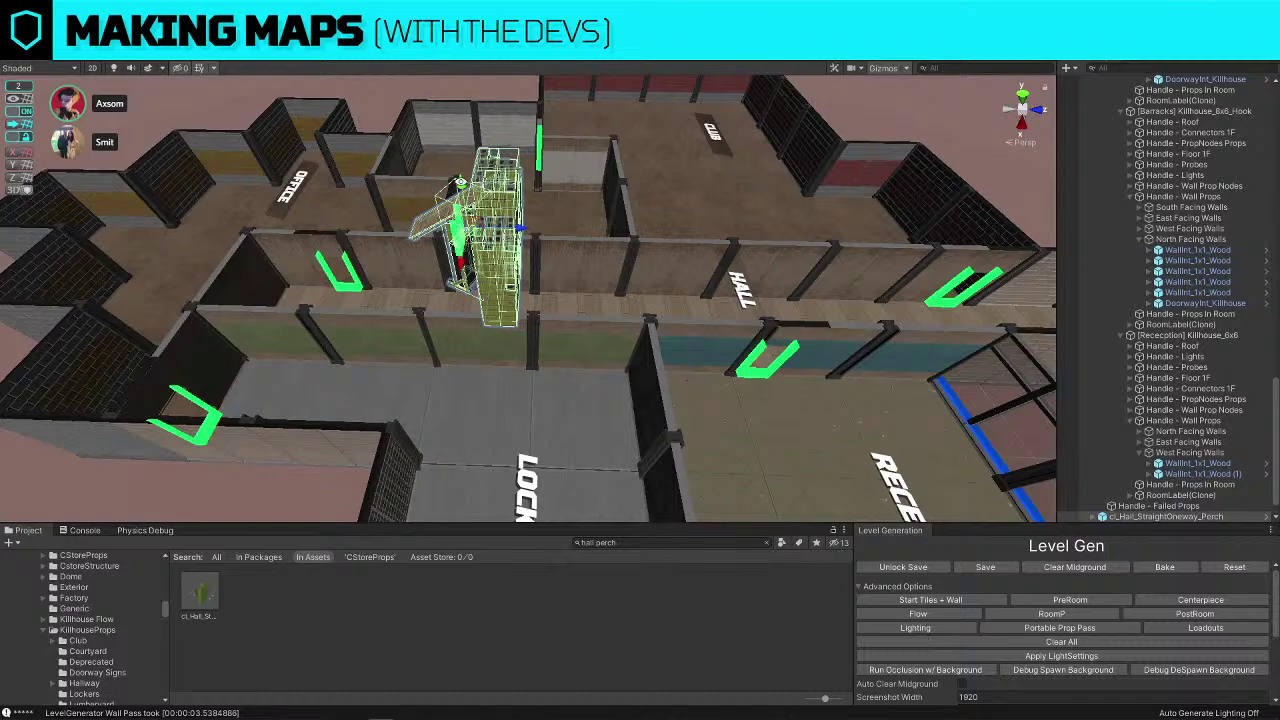
# Shift the perch prop into the hallway, fitting it sideways between the two hall walls and adjusting its height
pyautogui.moveTo(460, 185); pyautogui.dragTo(469, 275)
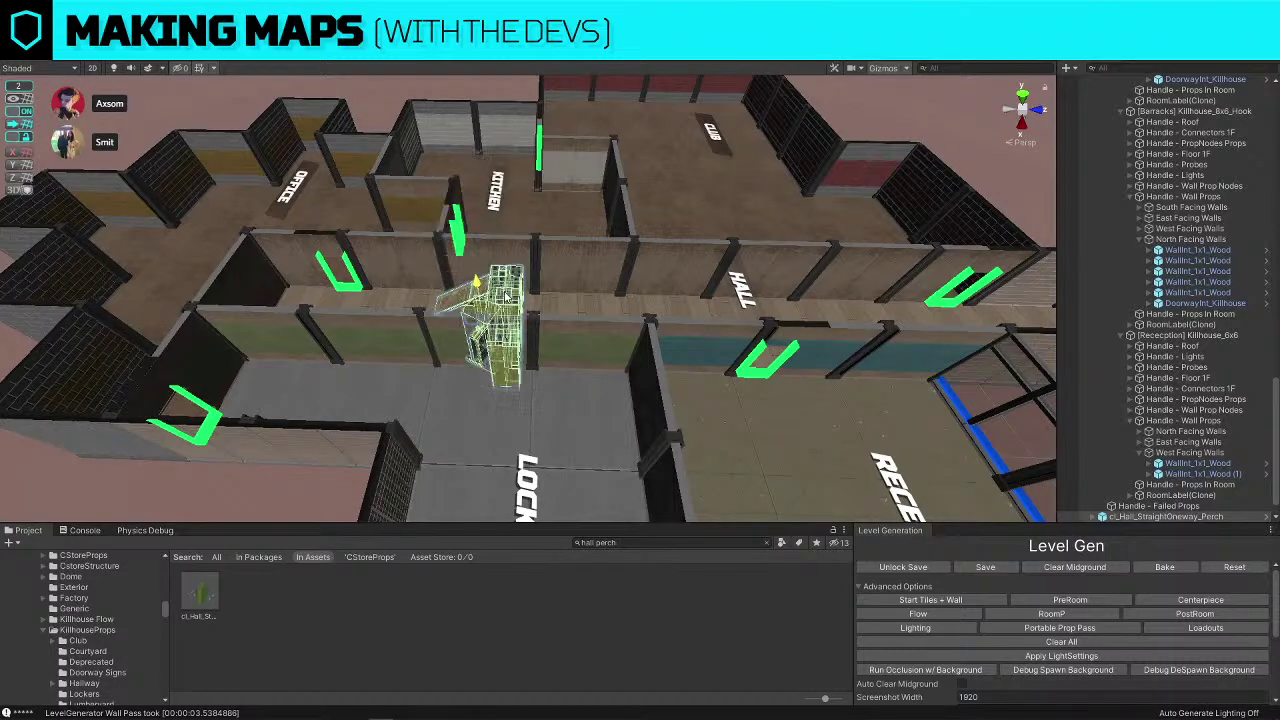
pyautogui.moveTo(528, 292); pyautogui.dragTo(771, 230, button='right')
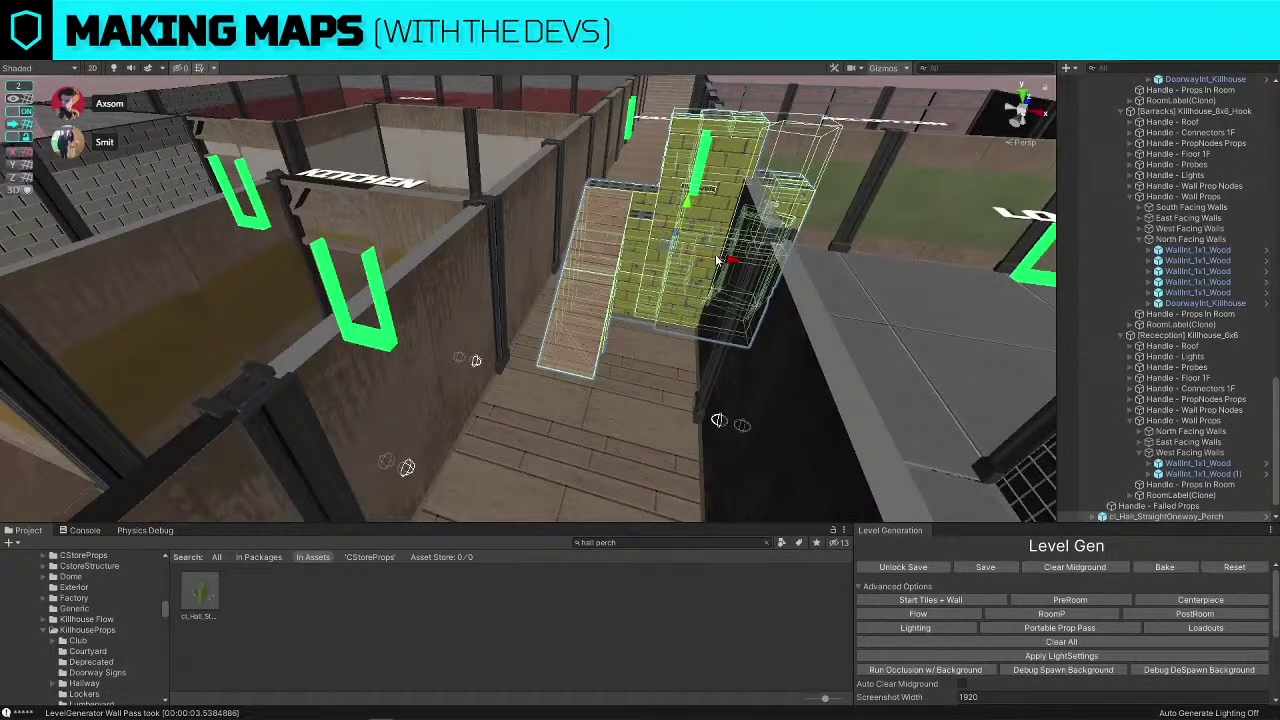
pyautogui.click(716, 258)
pyautogui.moveTo(716, 258); pyautogui.dragTo(688, 254)
pyautogui.click(714, 163)
pyautogui.moveTo(688, 254); pyautogui.dragTo(578, 225, button='right')
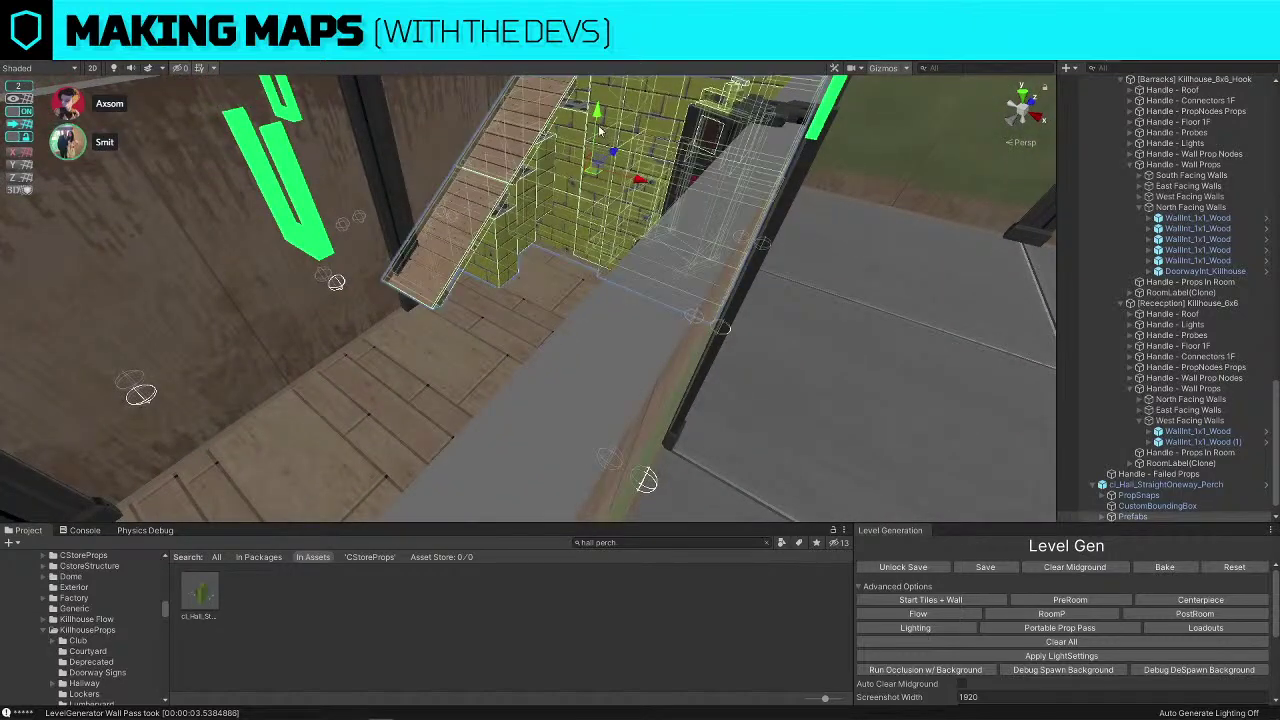
pyautogui.moveTo(600, 129); pyautogui.dragTo(720, 146)
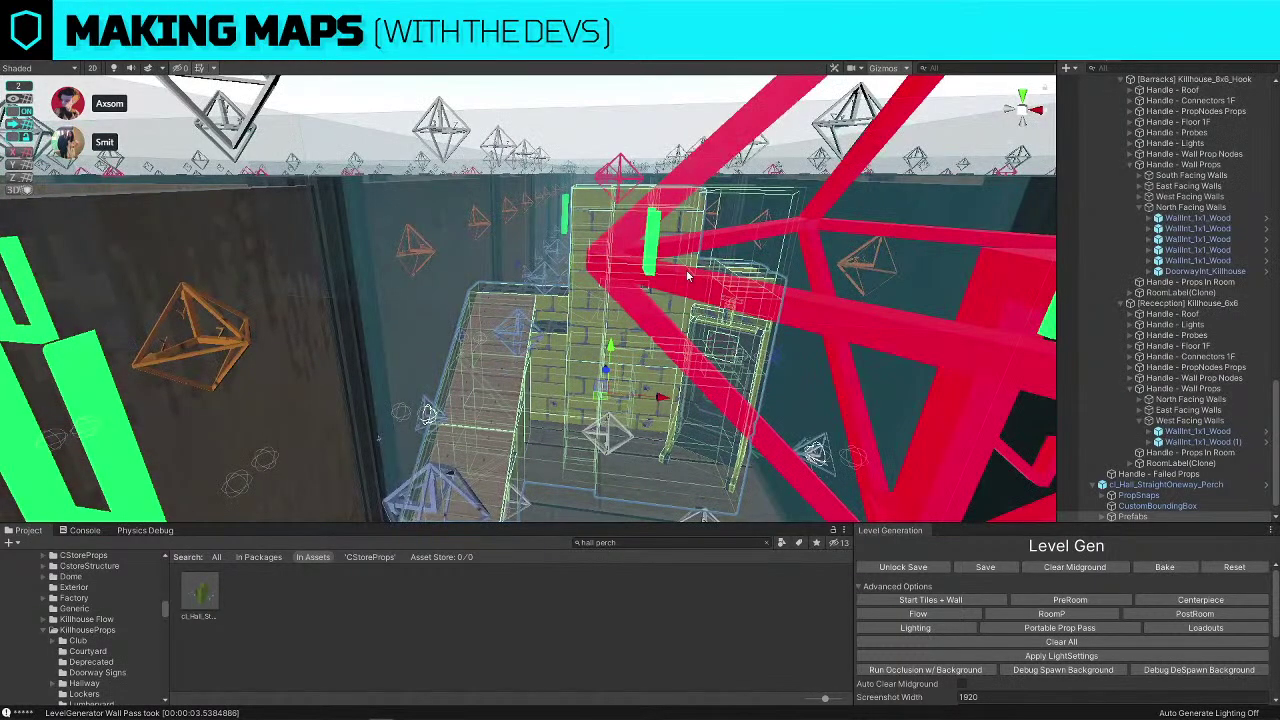
# Raise the perch prop vertically within the hallway
pyautogui.press('w')
pyautogui.moveTo(687, 276); pyautogui.dragTo(645, 200, button='right')
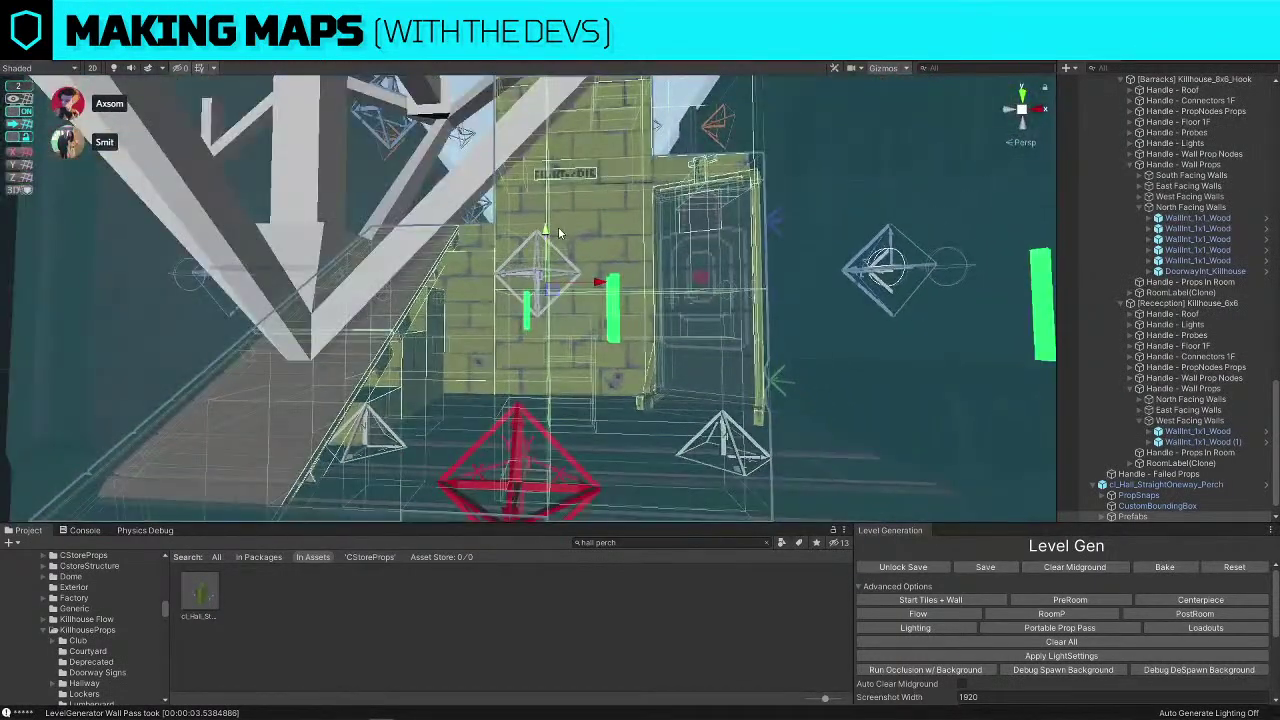
pyautogui.moveTo(559, 233); pyautogui.dragTo(548, 103)
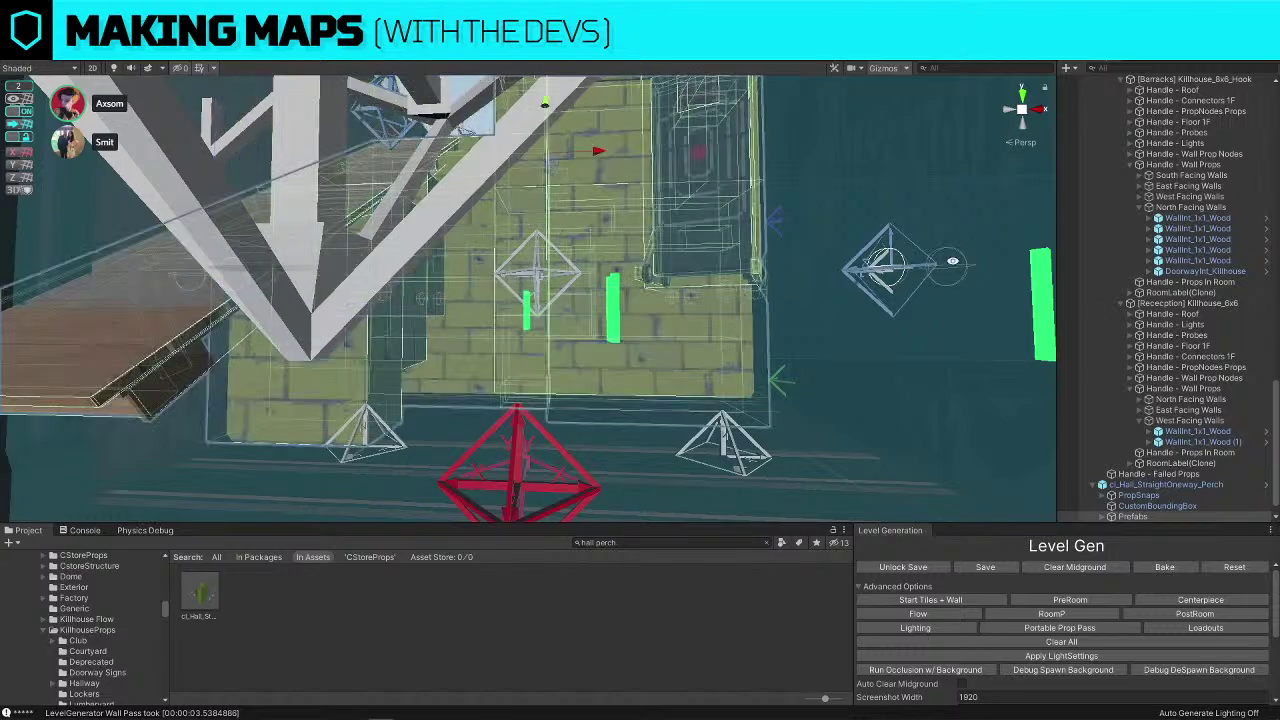
# Expand the perch's PropSnaps group and examine the PropNode Wall and PropNode Wall (1) nodes in the scene
pyautogui.click(1111, 495)
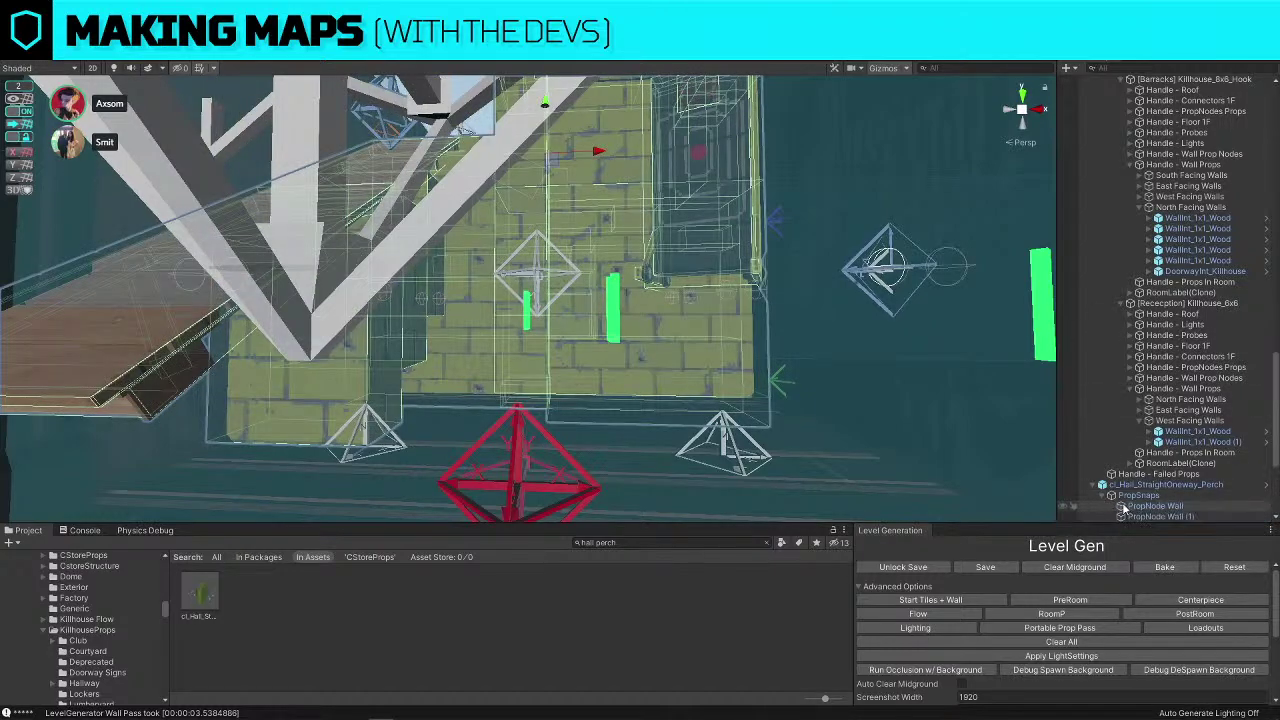
pyautogui.doubleClick(1125, 507)
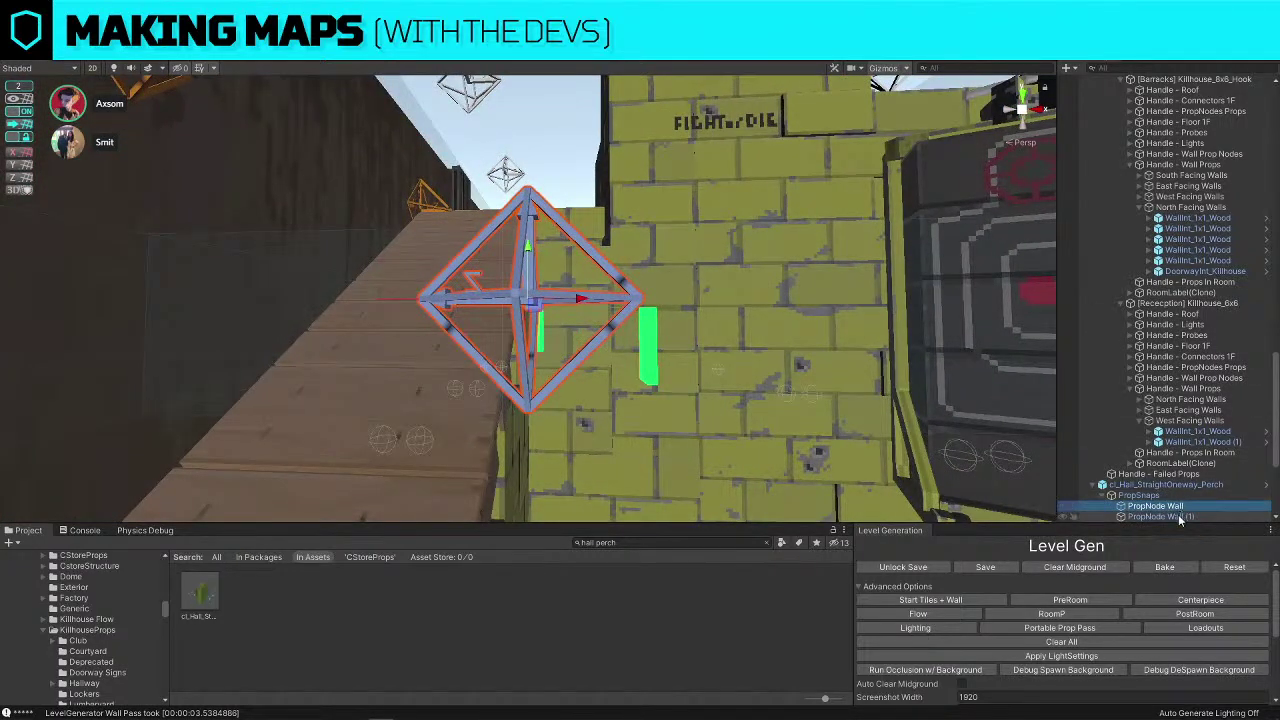
pyautogui.doubleClick(1176, 515)
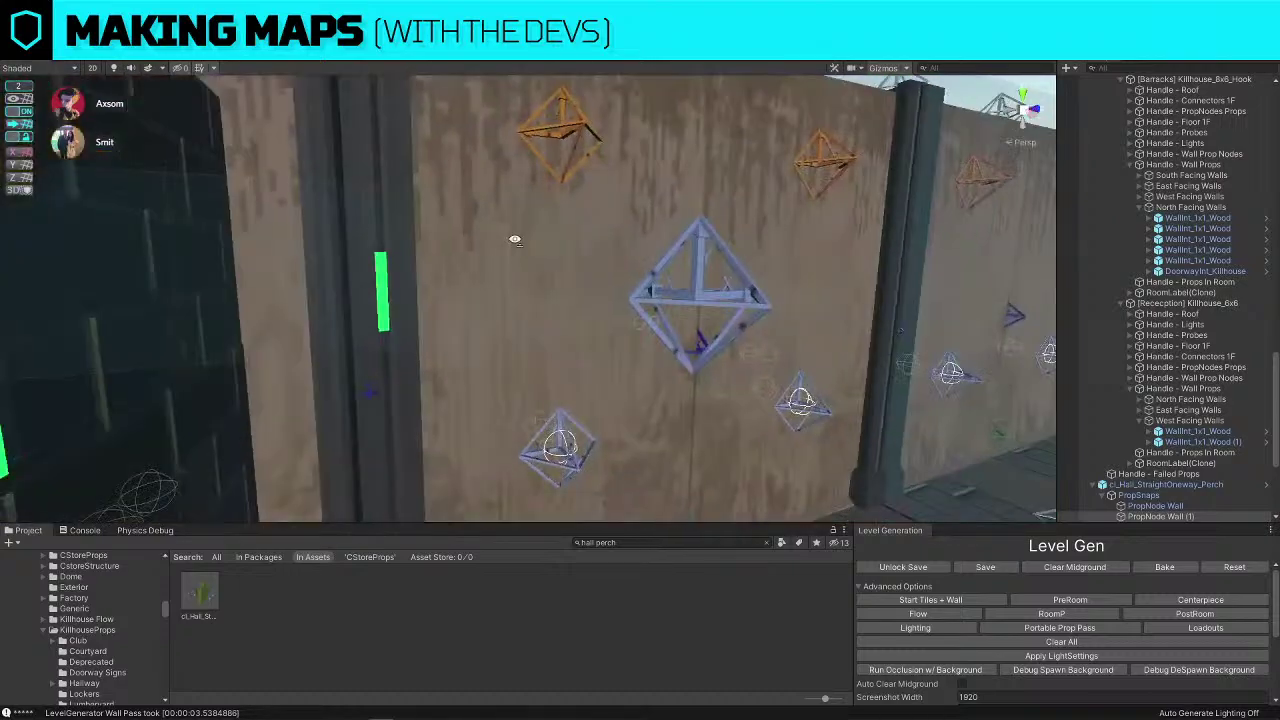
pyautogui.moveTo(515, 240); pyautogui.dragTo(680, 434, button='right')
# Select the perch's PropNode Floor (1) to PropNode Floor (7) nodes and examine where they sit in the hallway
pyautogui.scroll(-4, 1155, 441)
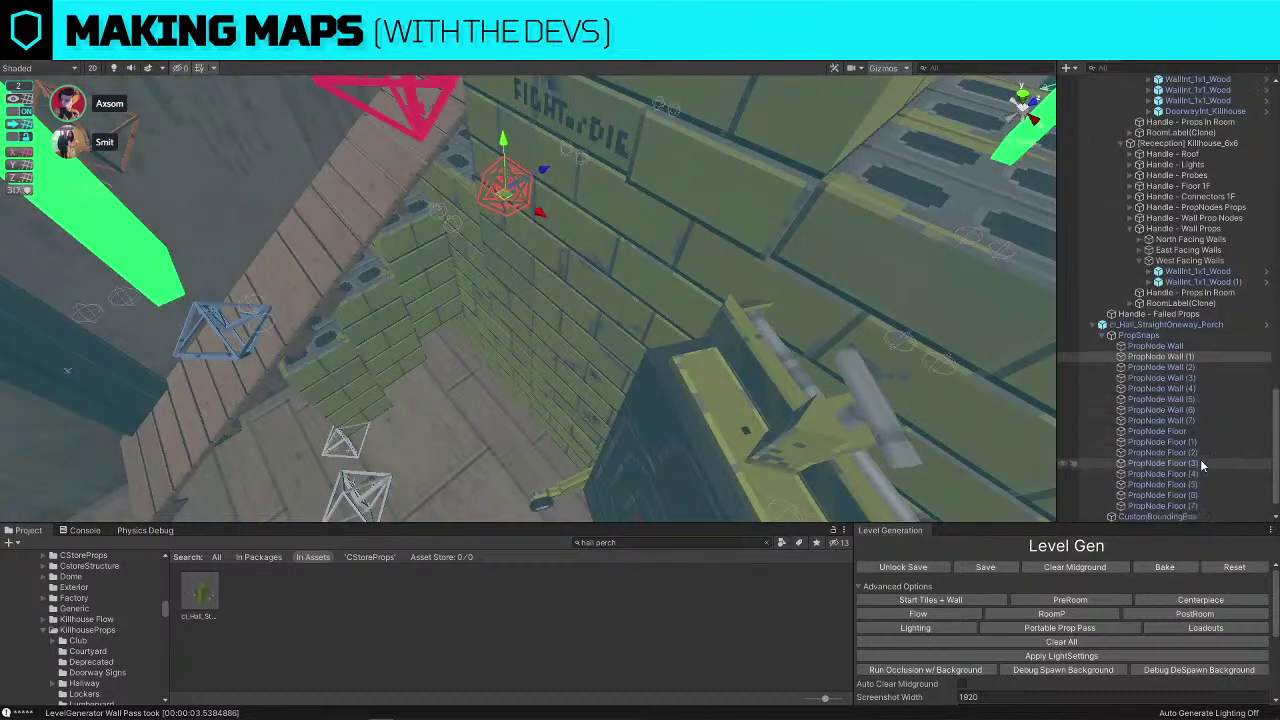
pyautogui.scroll(-3, 1201, 468)
pyautogui.click(1202, 473)
pyautogui.keyDown('shift'); pyautogui.click(1165, 410); pyautogui.keyUp('shift')
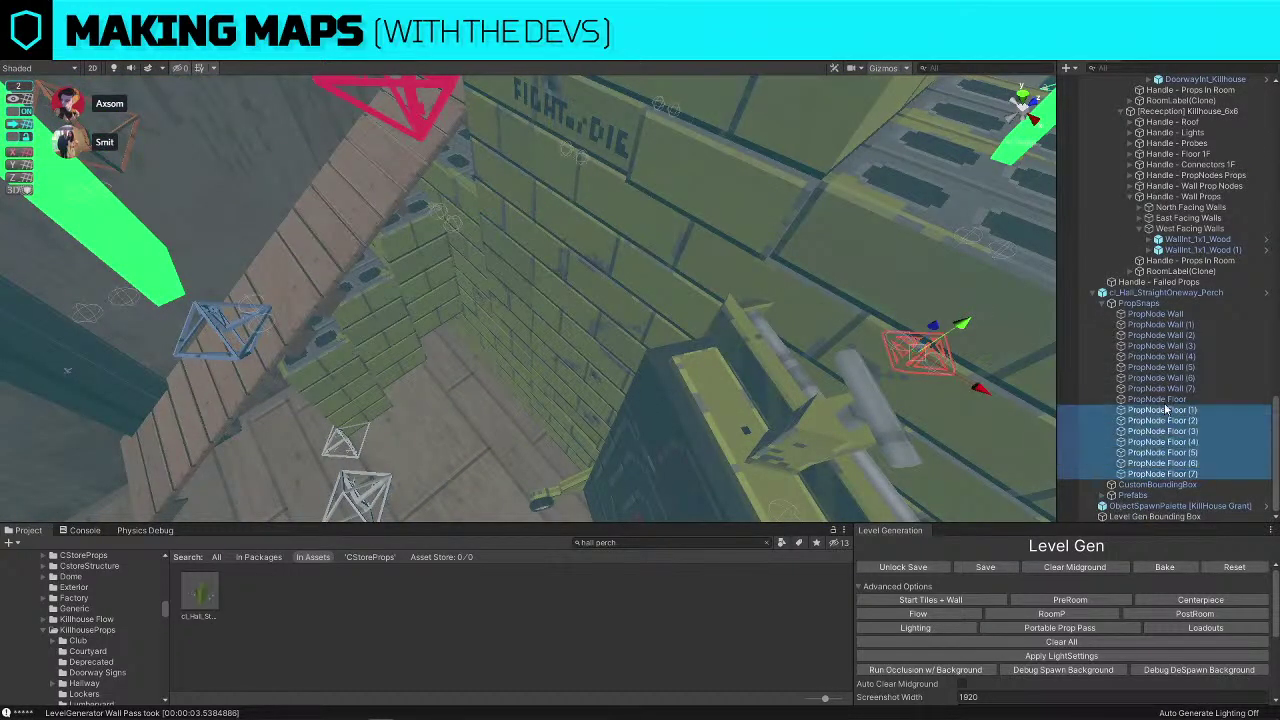
pyautogui.moveTo(583, 296); pyautogui.dragTo(392, 120, button='right')
# Select the whole ci_Hall_StraightOneway_Perch prop and shift it sideways across the hallway
pyautogui.click(1153, 292)
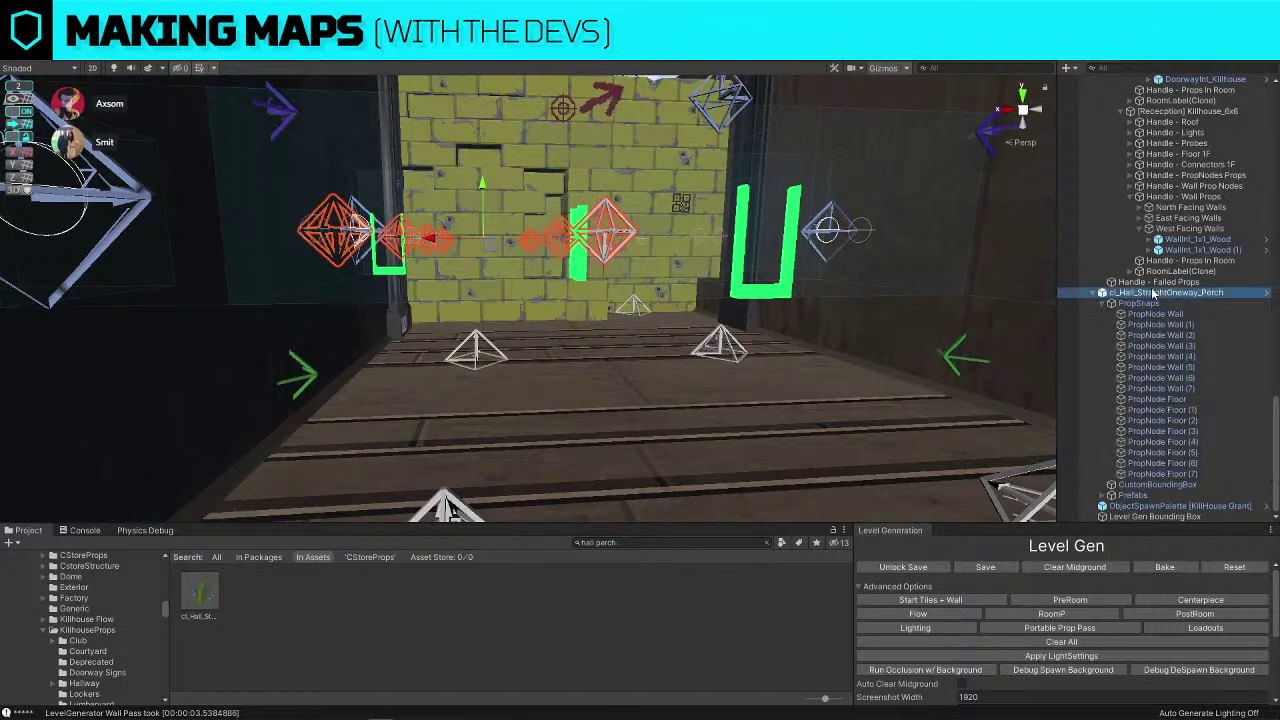
pyautogui.press('f')
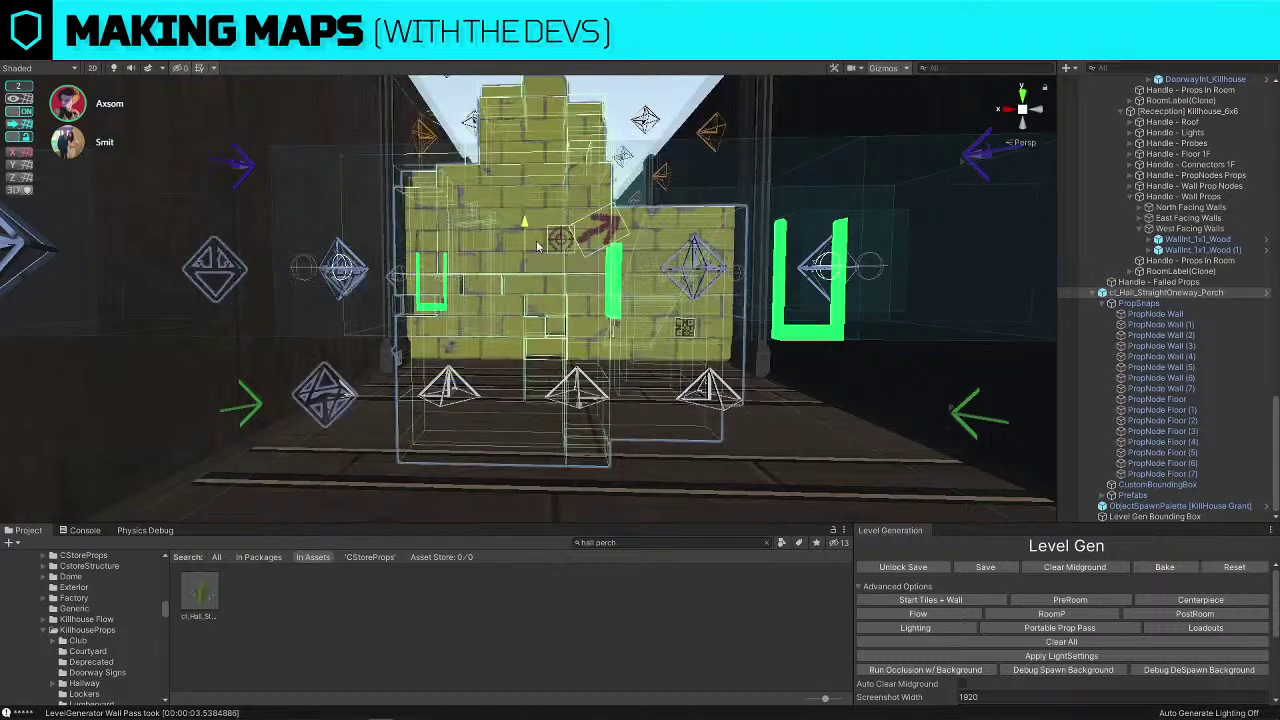
pyautogui.moveTo(484, 274); pyautogui.dragTo(545, 274)
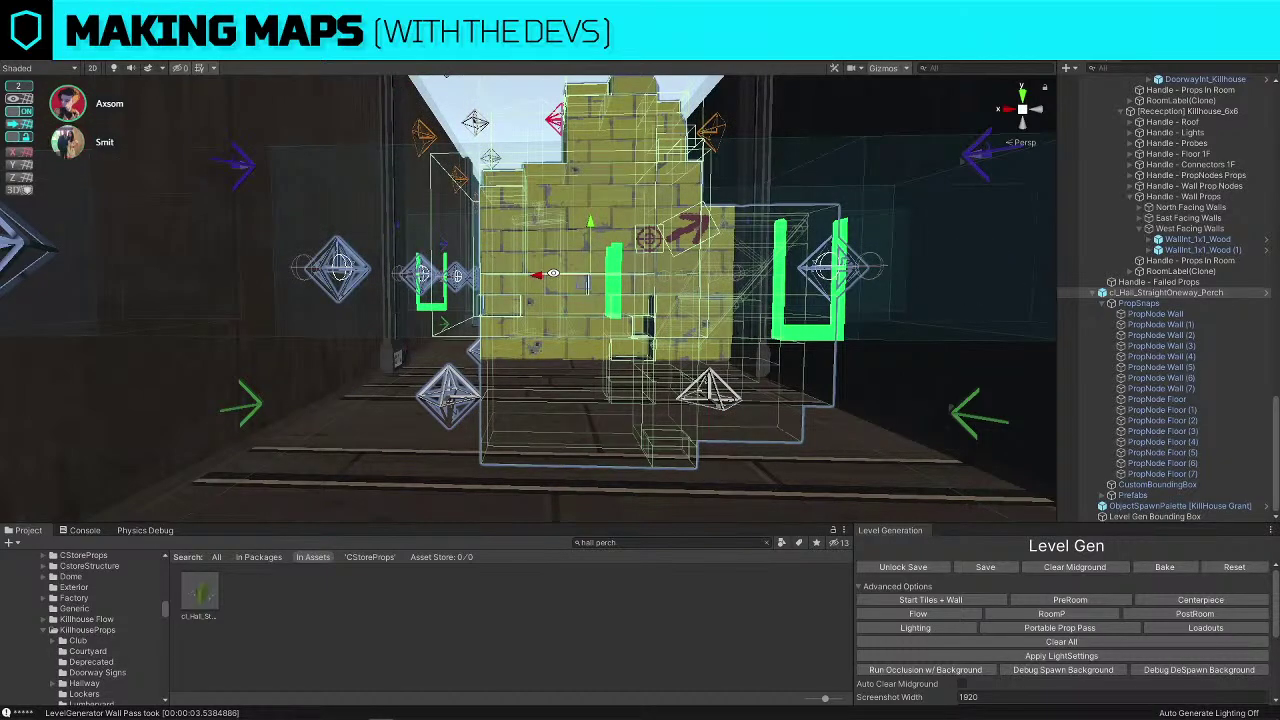
pyautogui.moveTo(556, 277); pyautogui.dragTo(876, 266, button='right')
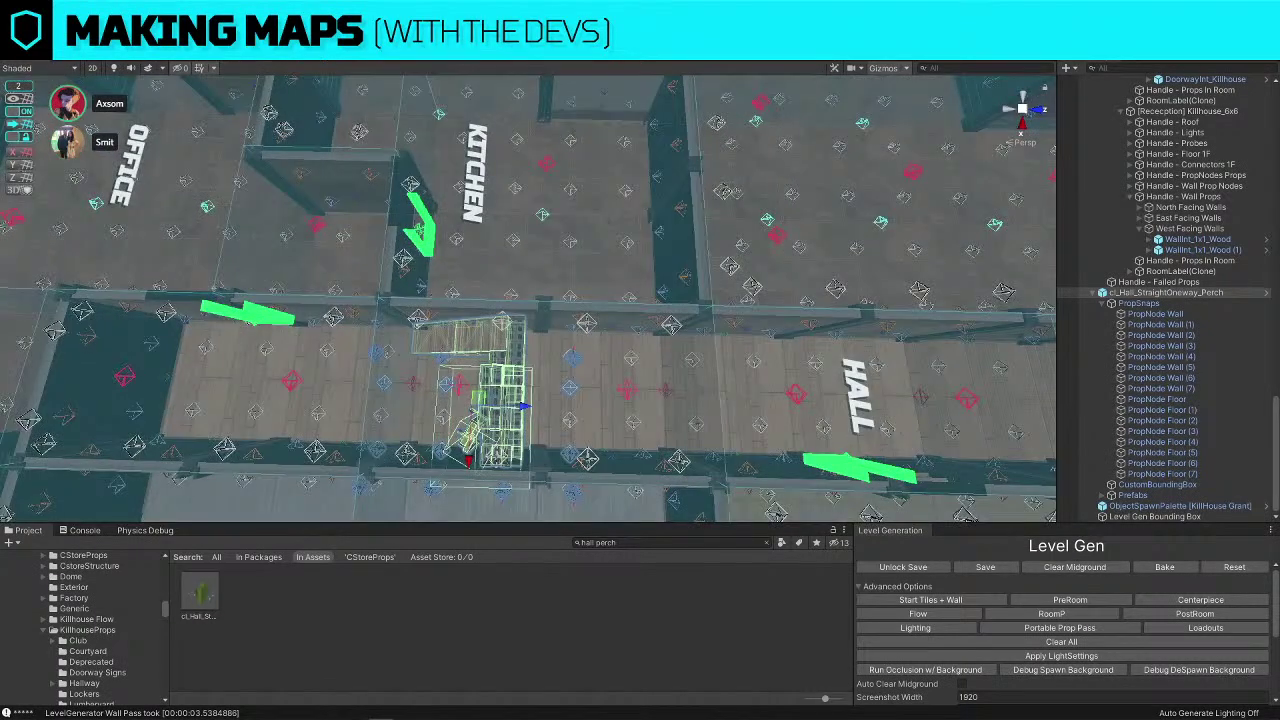
# Hide the L_Snap layer and move the perch along the hall toward the Office end
pyautogui.click(1186, 51)
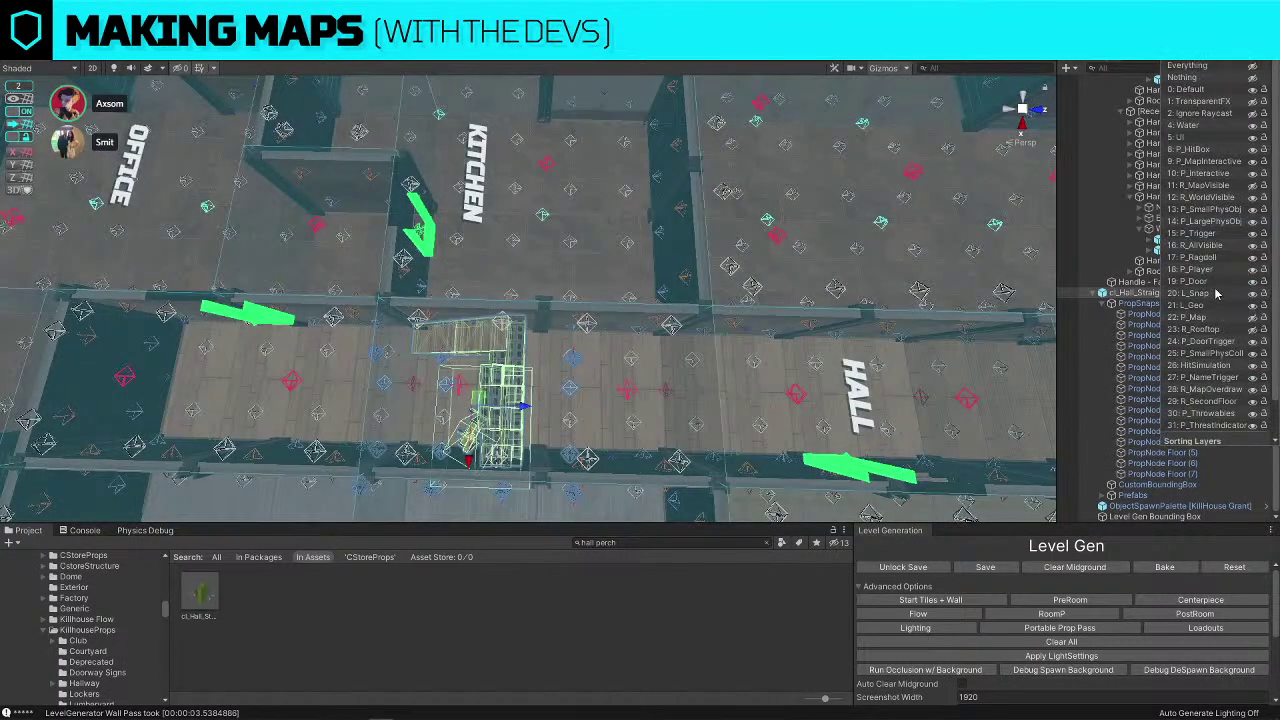
pyautogui.click(1167, 286)
pyautogui.moveTo(643, 252); pyautogui.dragTo(615, 318, button='right')
pyautogui.moveTo(614, 322); pyautogui.dragTo(534, 321)
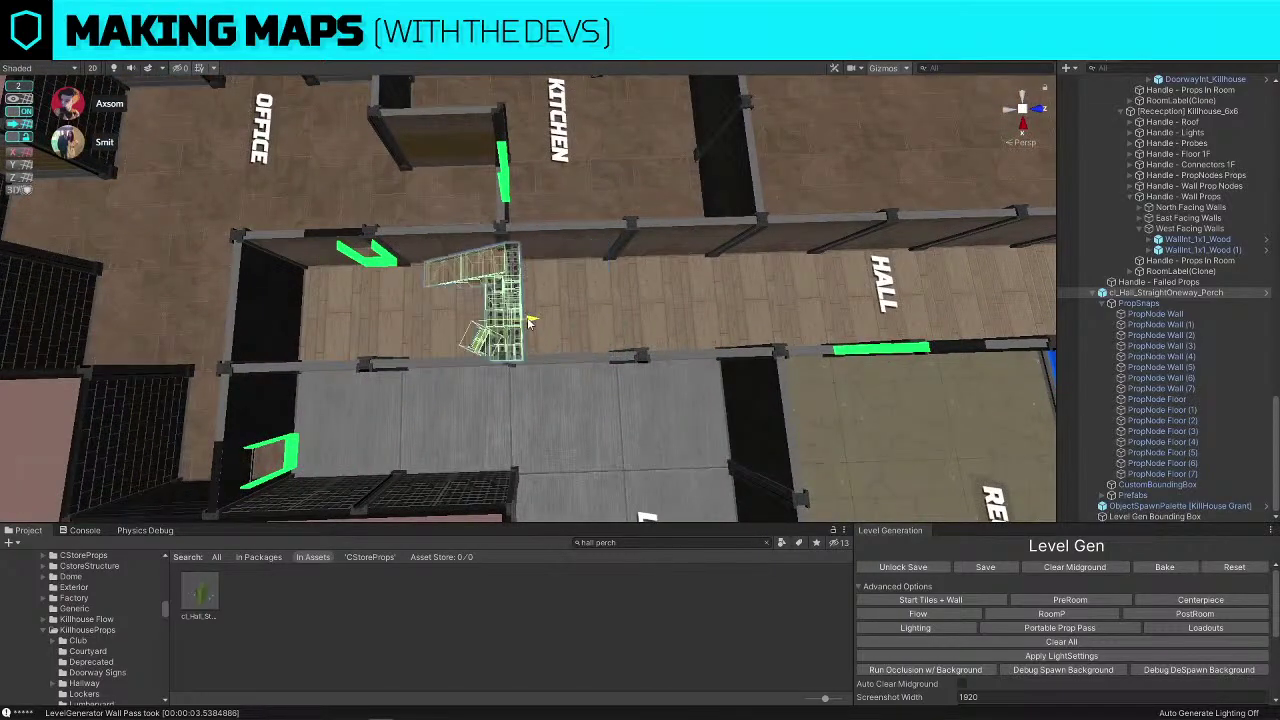
pyautogui.moveTo(534, 321); pyautogui.dragTo(633, 200, button='right')
pyautogui.click(797, 162)
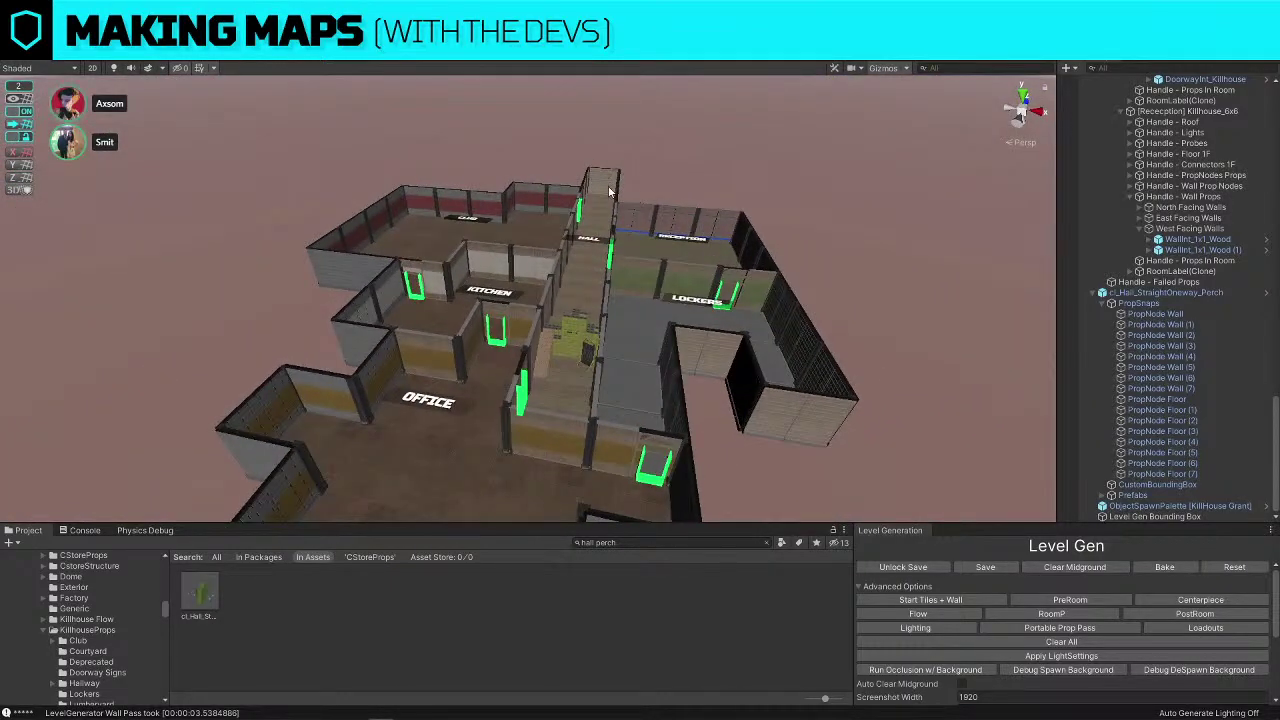
pyautogui.click(608, 188)
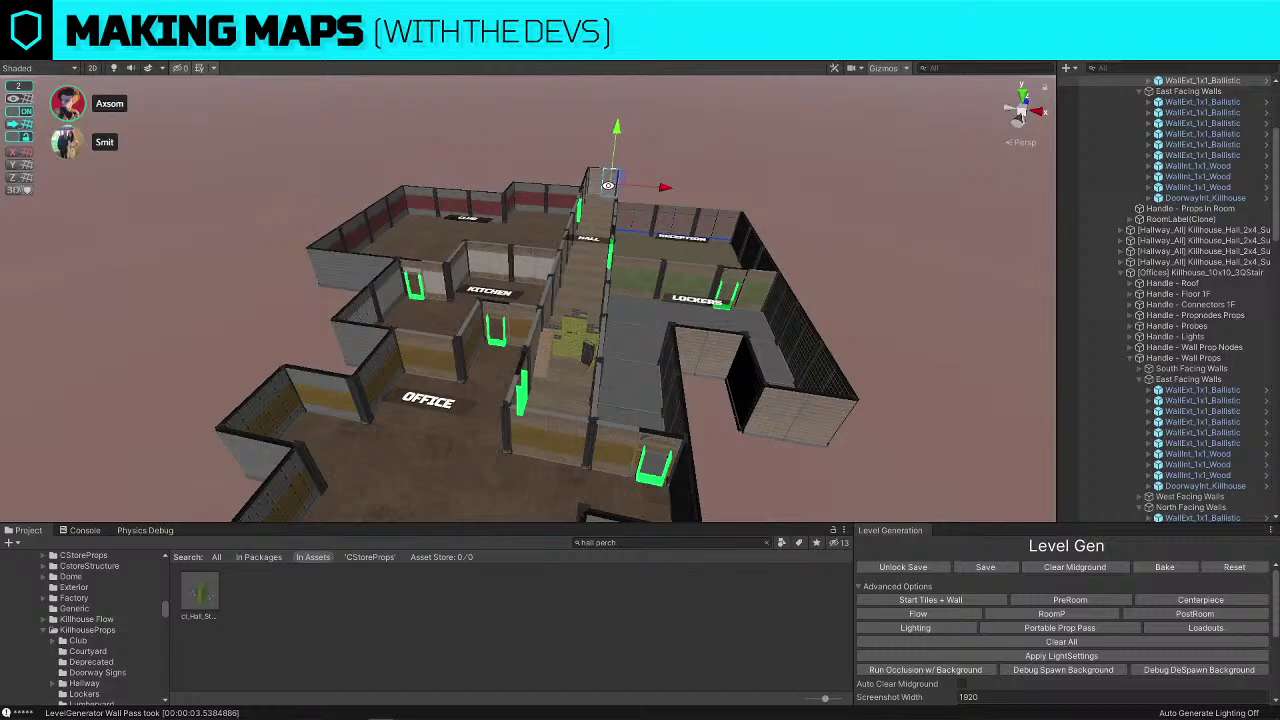
pyautogui.click(690, 182)
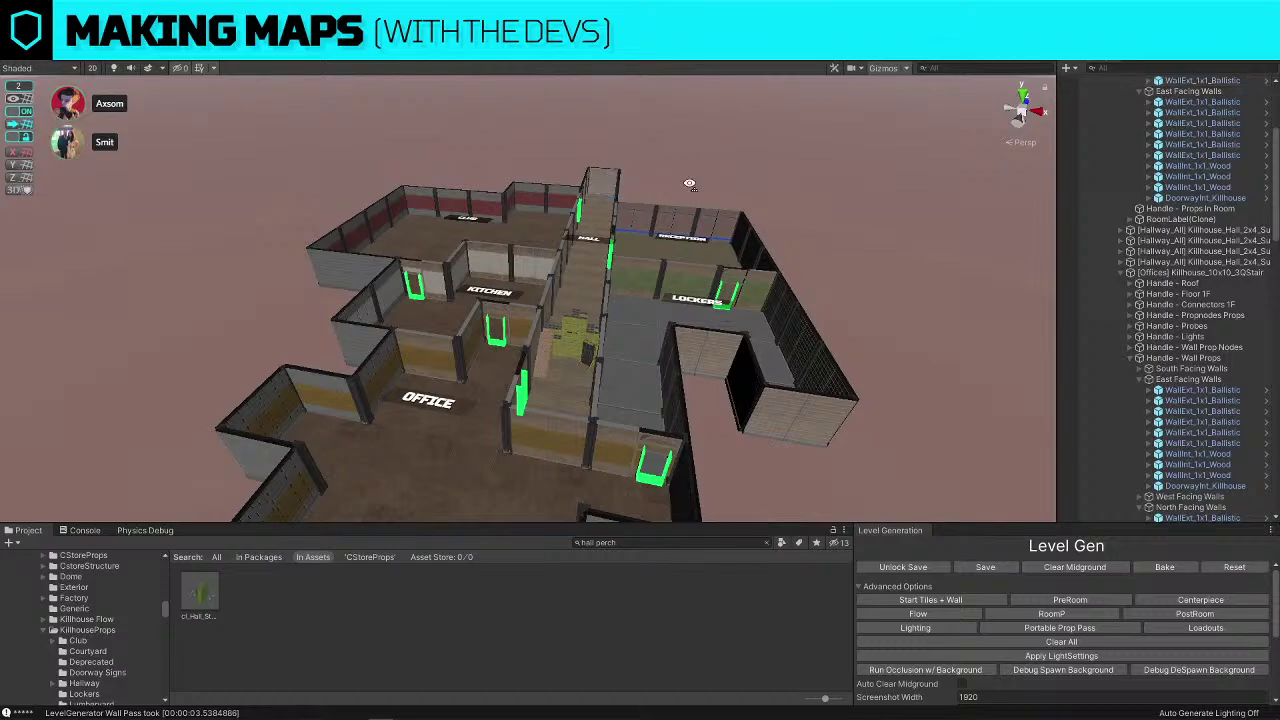
# Try moving the perch along the hall to Reception's far end and rotating it to face the opposite way
pyautogui.press('w')
pyautogui.moveTo(689, 183); pyautogui.dragTo(396, 273, button='right')
pyautogui.press('s')
pyautogui.click(245, 270)
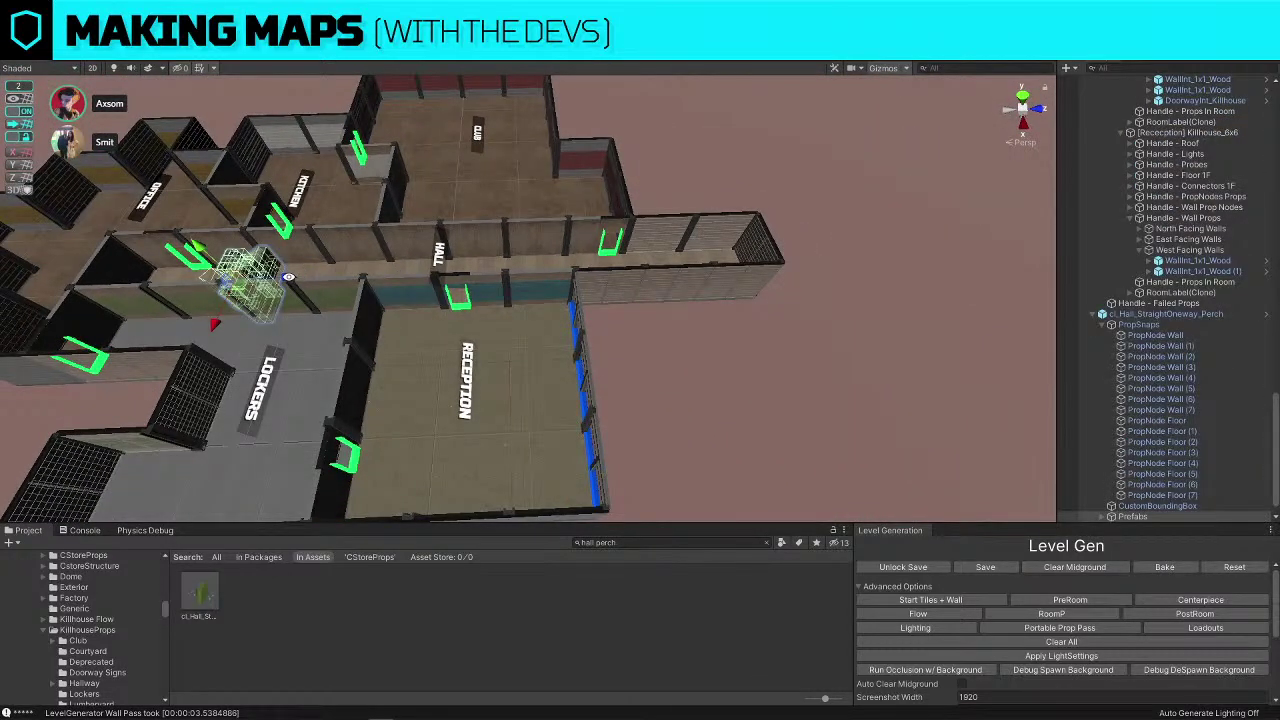
pyautogui.moveTo(288, 277); pyautogui.dragTo(600, 267)
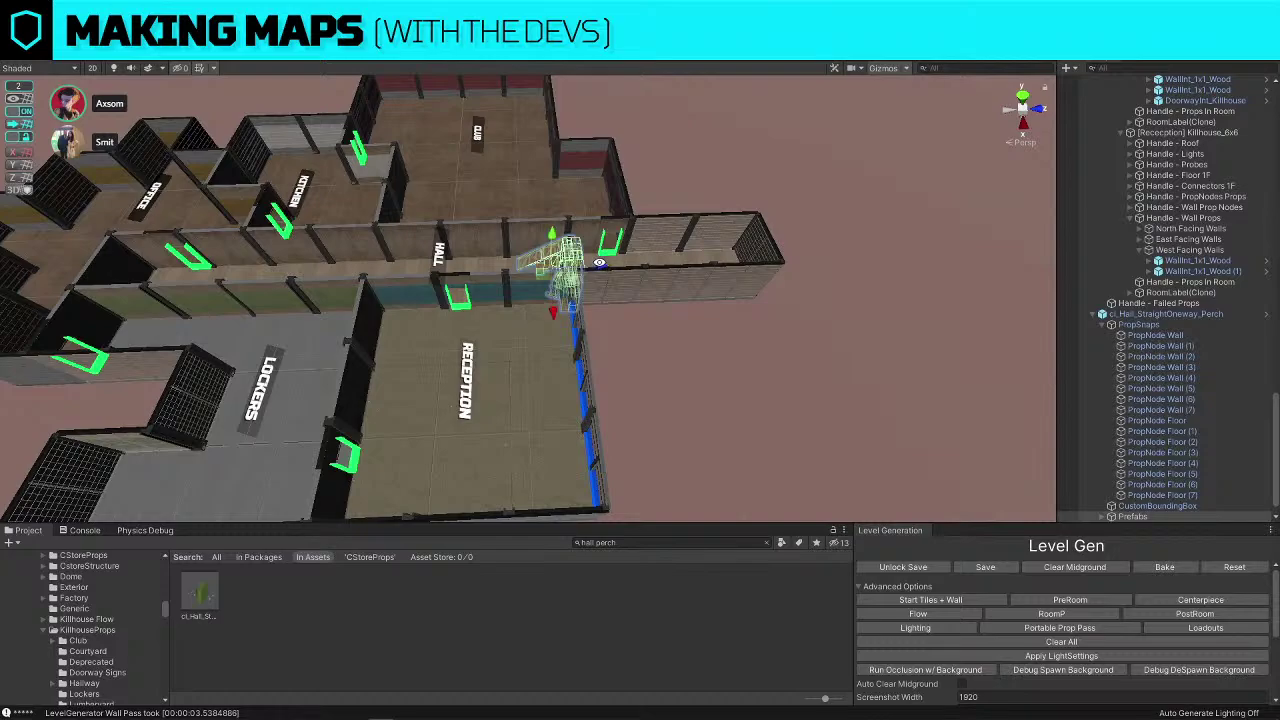
pyautogui.press('e')
pyautogui.moveTo(571, 310); pyautogui.dragTo(850, 290)
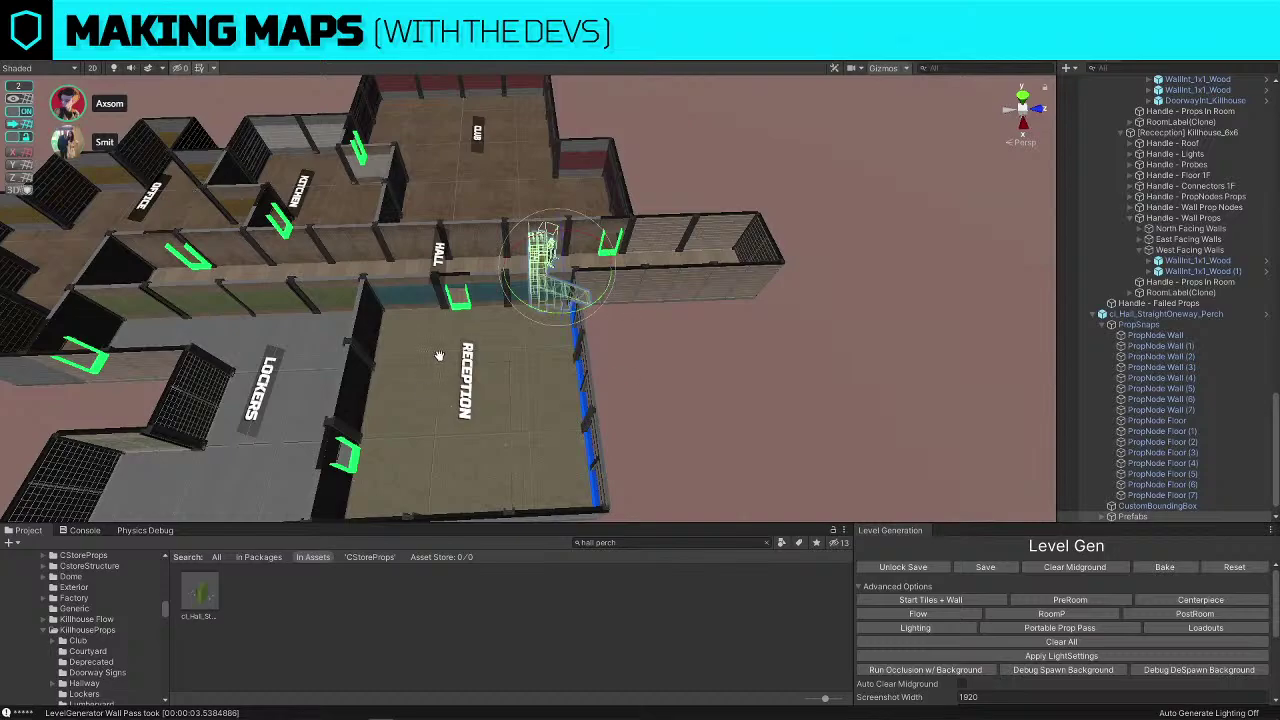
# Undo the perch's rotation and its move toward Reception's far end
pyautogui.hotkey('ctrl', 'z')
pyautogui.hotkey('ctrl', 'z')
pyautogui.hotkey('ctrl', 'z')
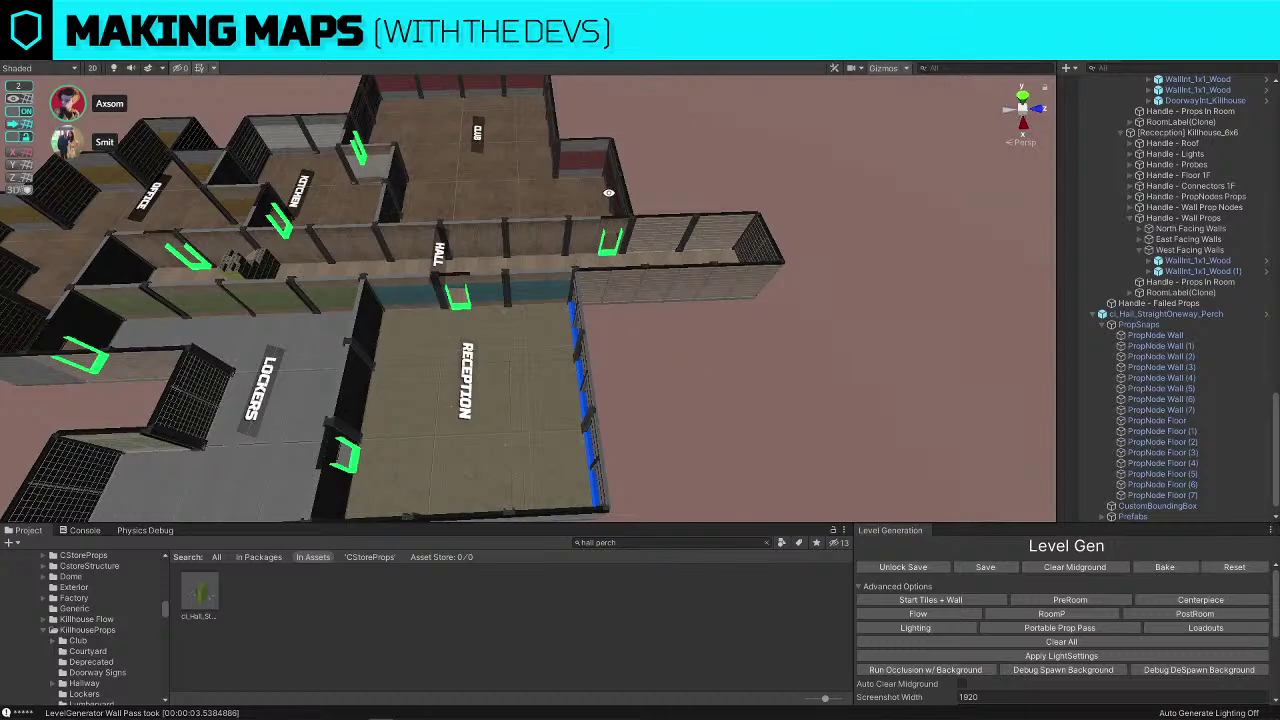
# Run the PreRoom, Centerpiece, Lighting, Flow and RoomP generation passes on the level
pyautogui.press('w')
pyautogui.moveTo(744, 387); pyautogui.dragTo(960, 540, button='right')
pyautogui.click(1095, 600)
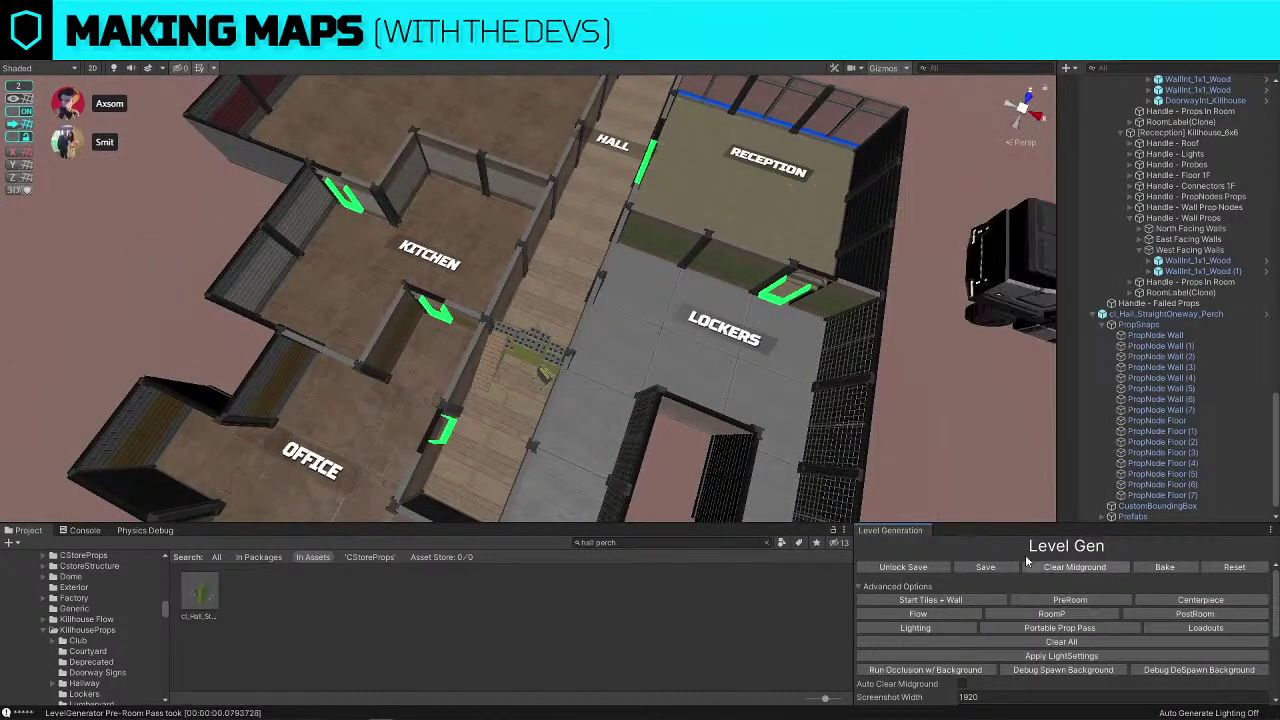
pyautogui.click(1208, 601)
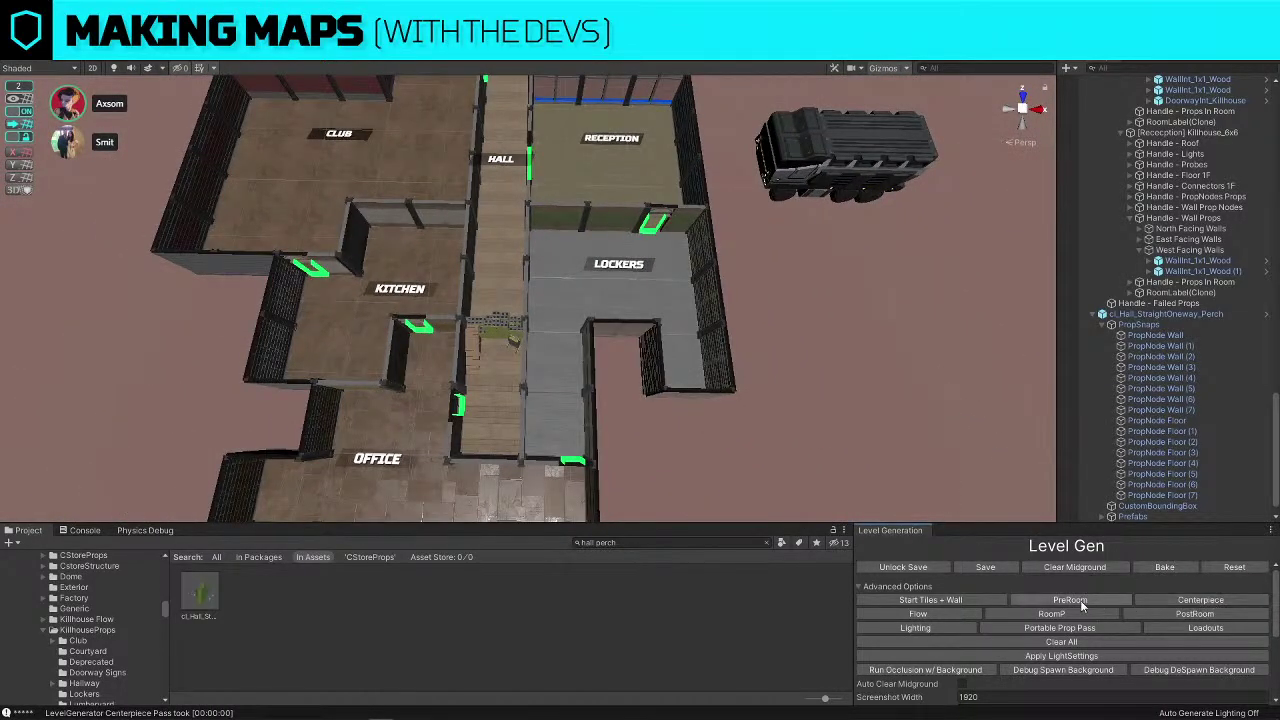
pyautogui.click(958, 627)
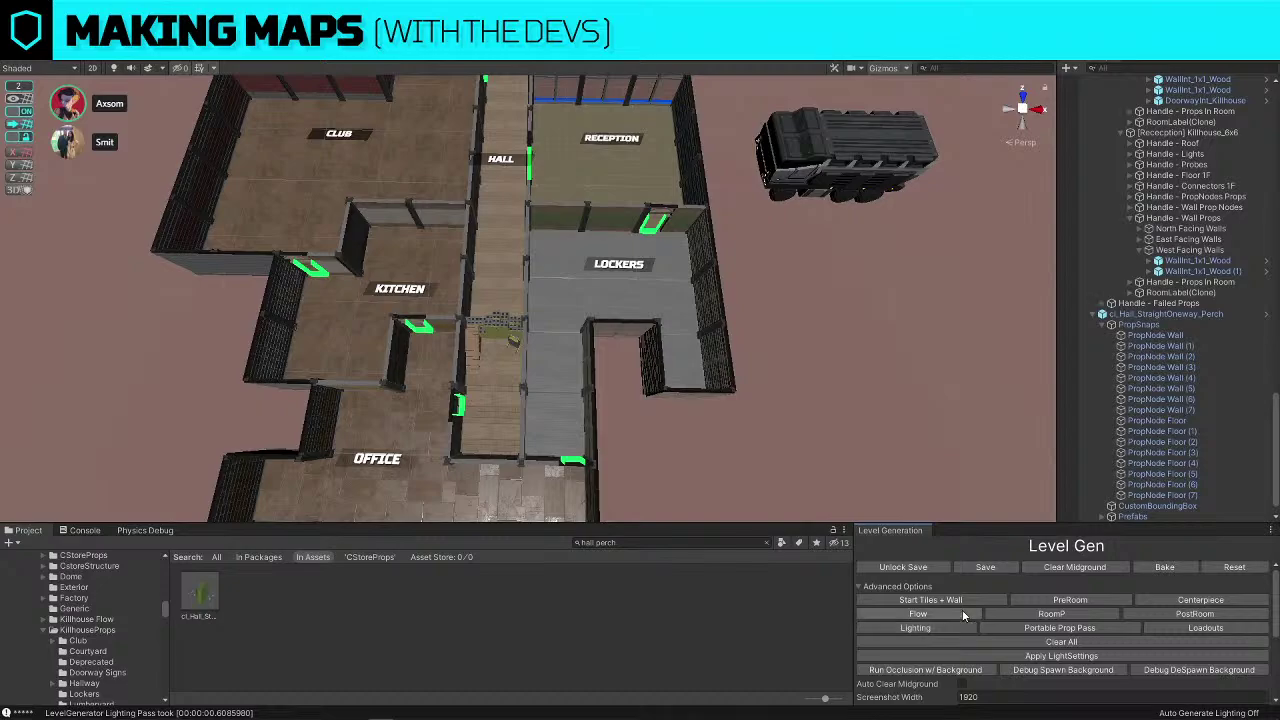
pyautogui.click(963, 615)
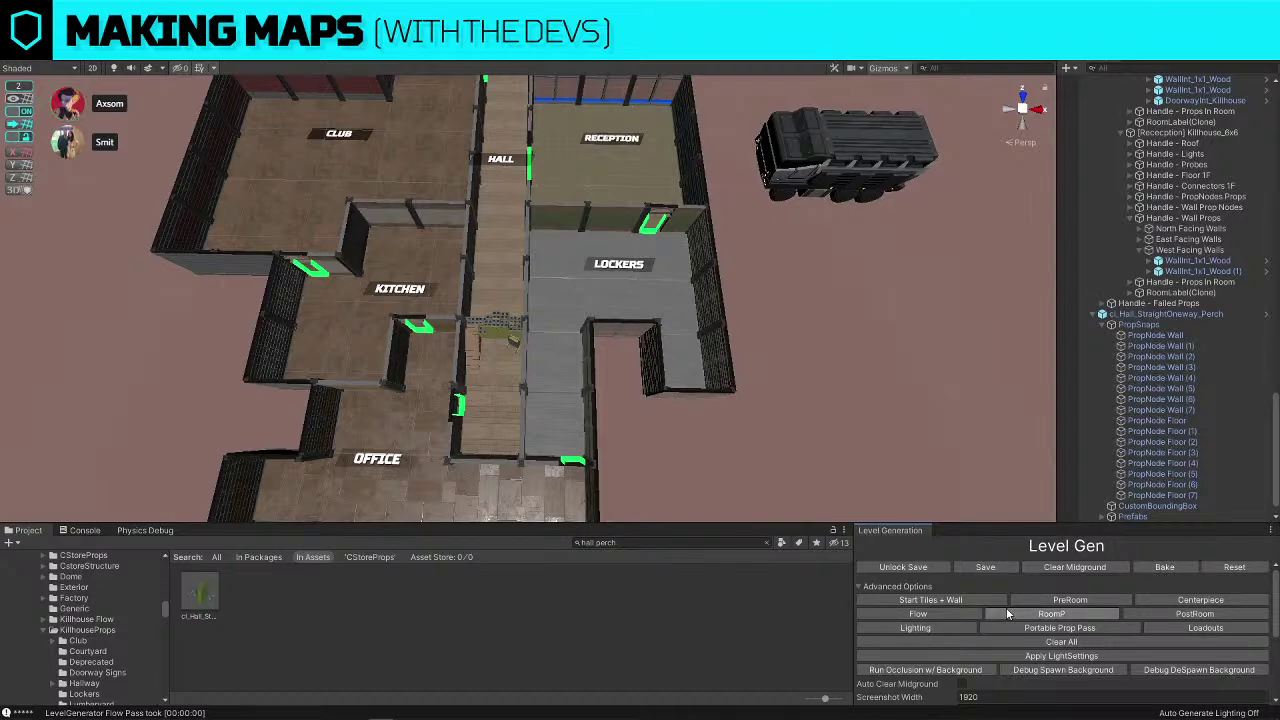
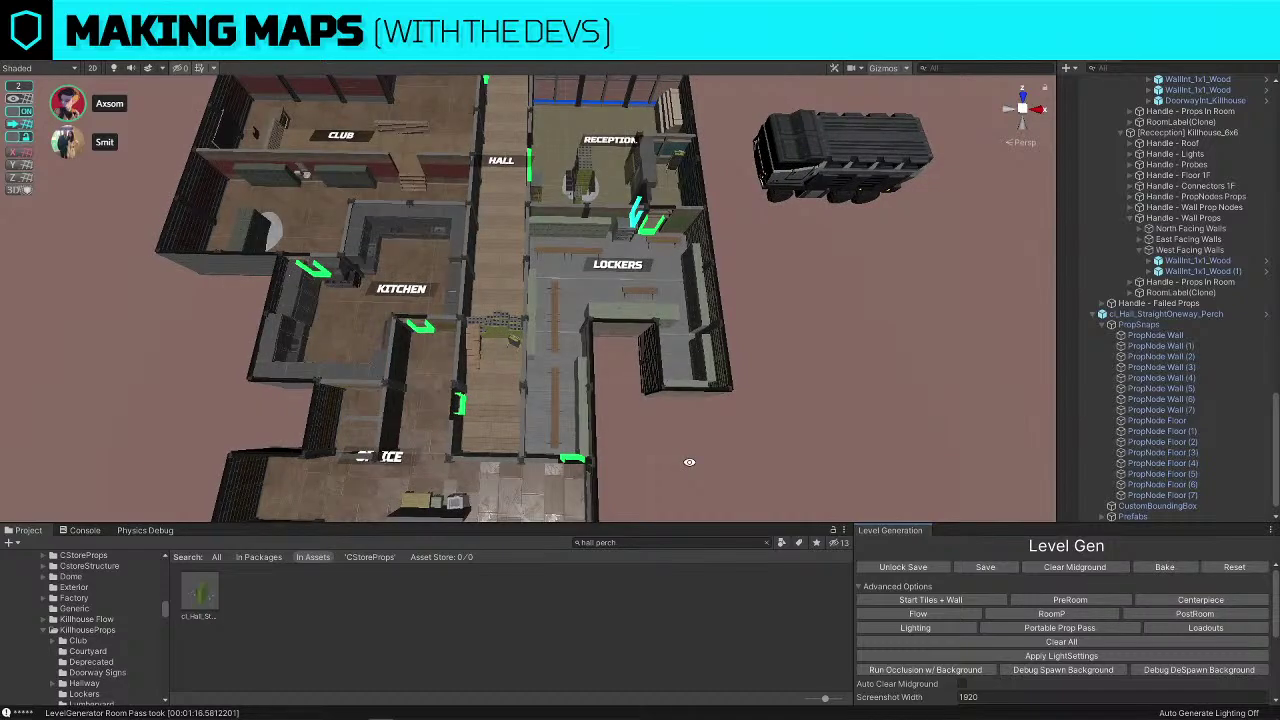
# Run the PostRoom pass on the furnished level, followed by another Lighting pass
pyautogui.scroll(-5, 742, 450)
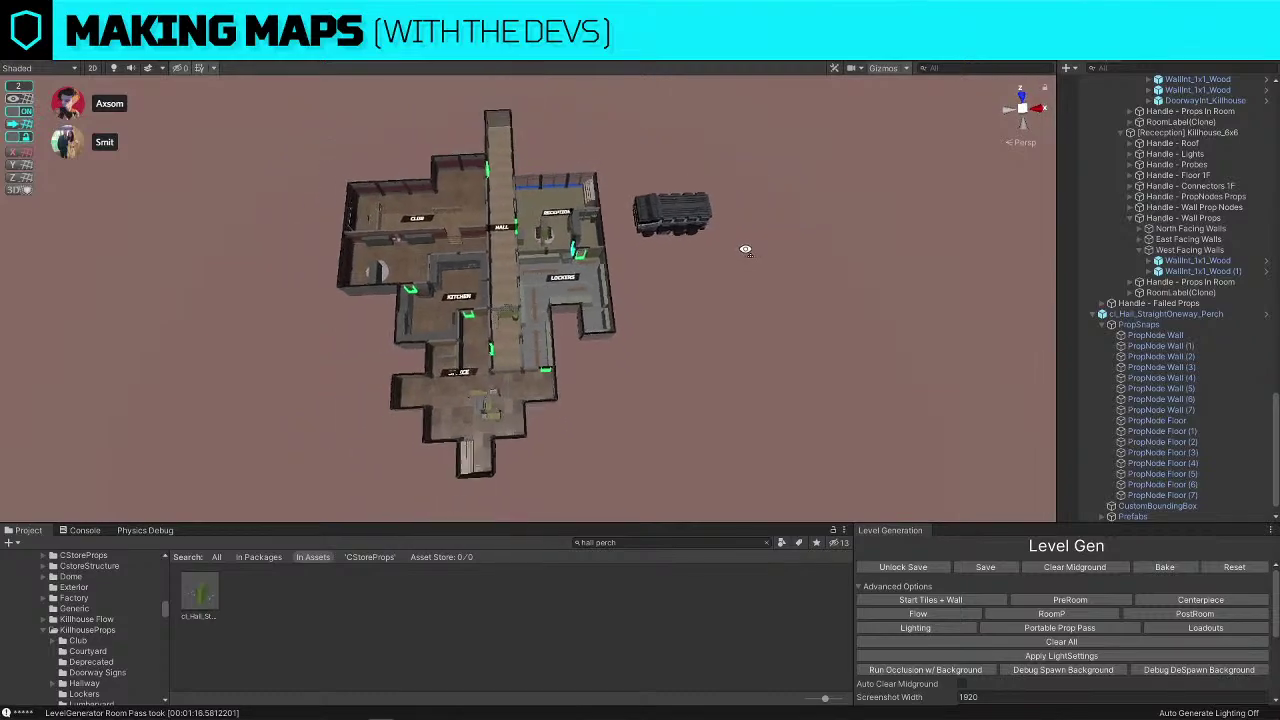
pyautogui.scroll(-3, 745, 249)
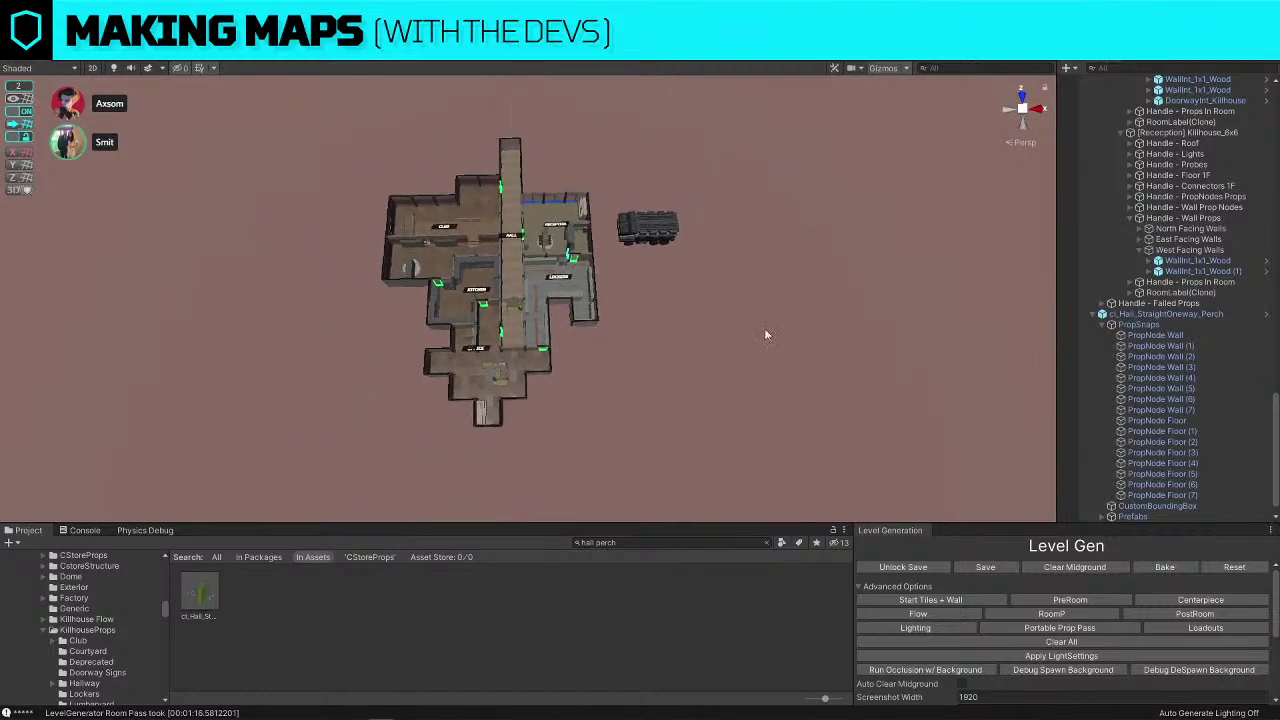
pyautogui.click(1222, 617)
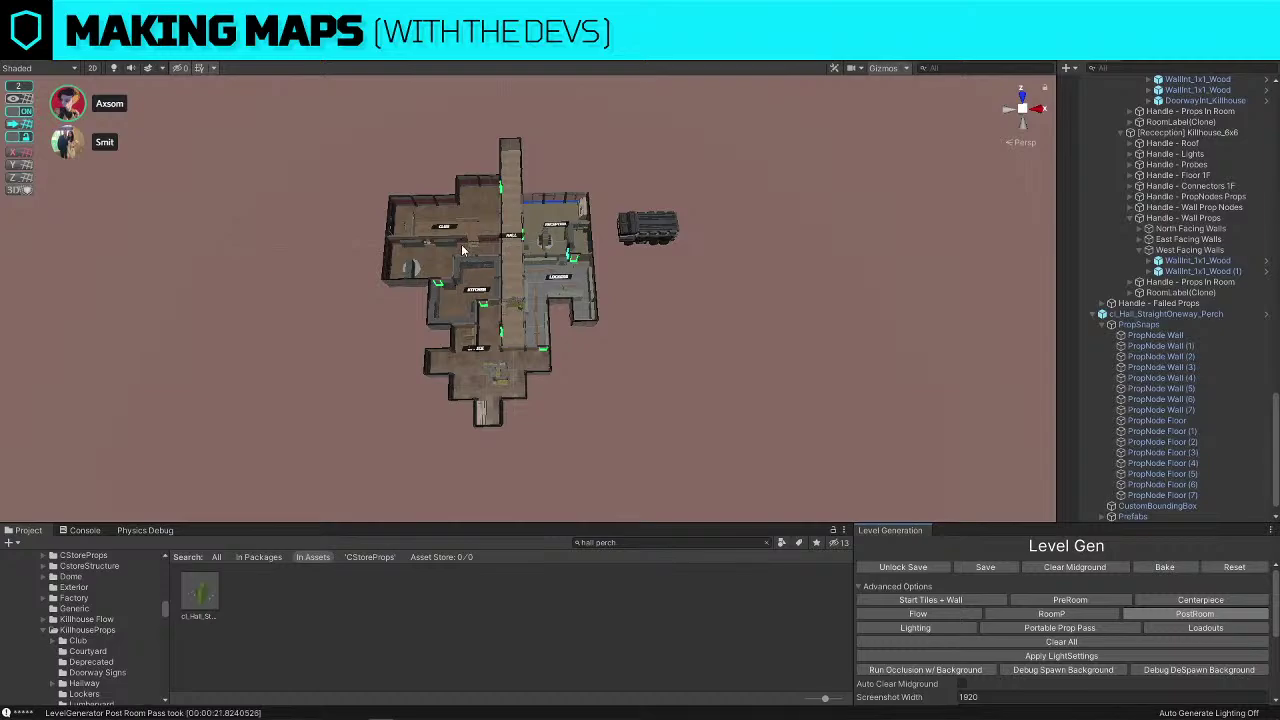
pyautogui.click(966, 628)
# Save the generated Killhouse_Day level with the level generator
pyautogui.scroll(-3, 1010, 628)
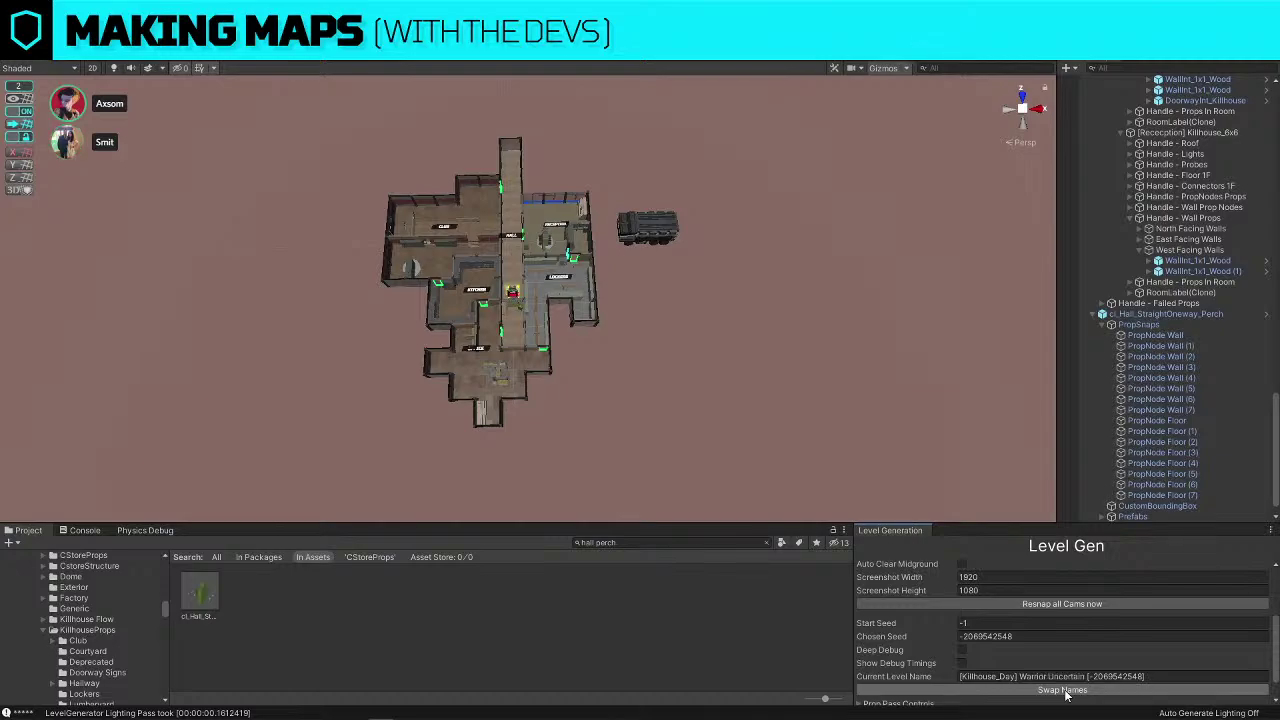
pyautogui.scroll(3, 1064, 690)
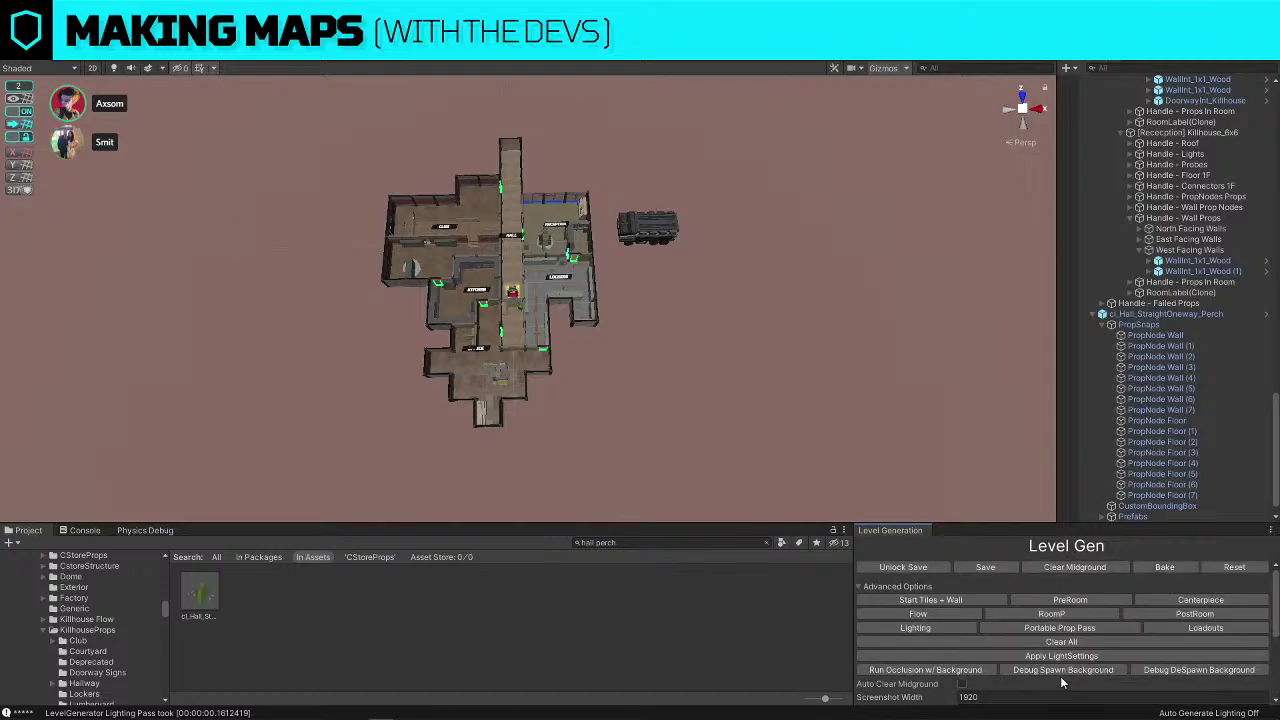
pyautogui.click(985, 567)
pyautogui.click(985, 568)
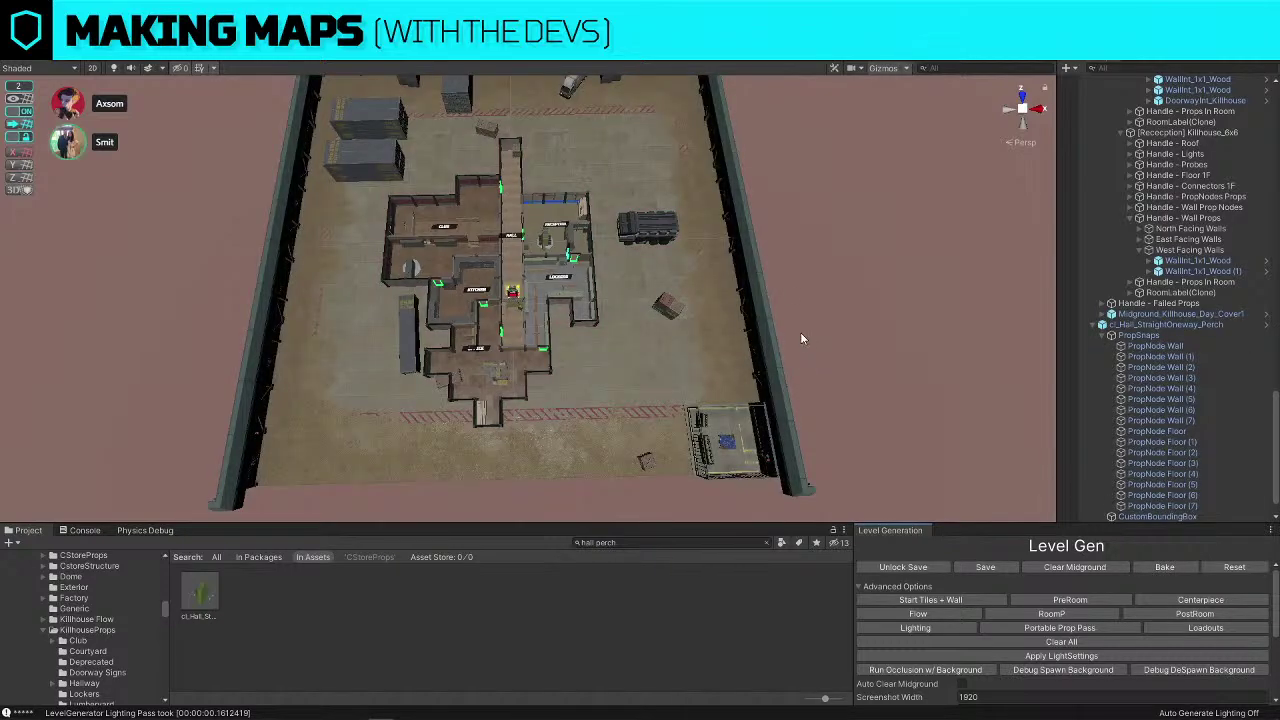
# Tidy the Level Generator hierarchy by collapsing its rooms, and parent ci_Hall_StraightOneway_Perch under Handle - Rooms
pyautogui.scroll(5, 1245, 243)
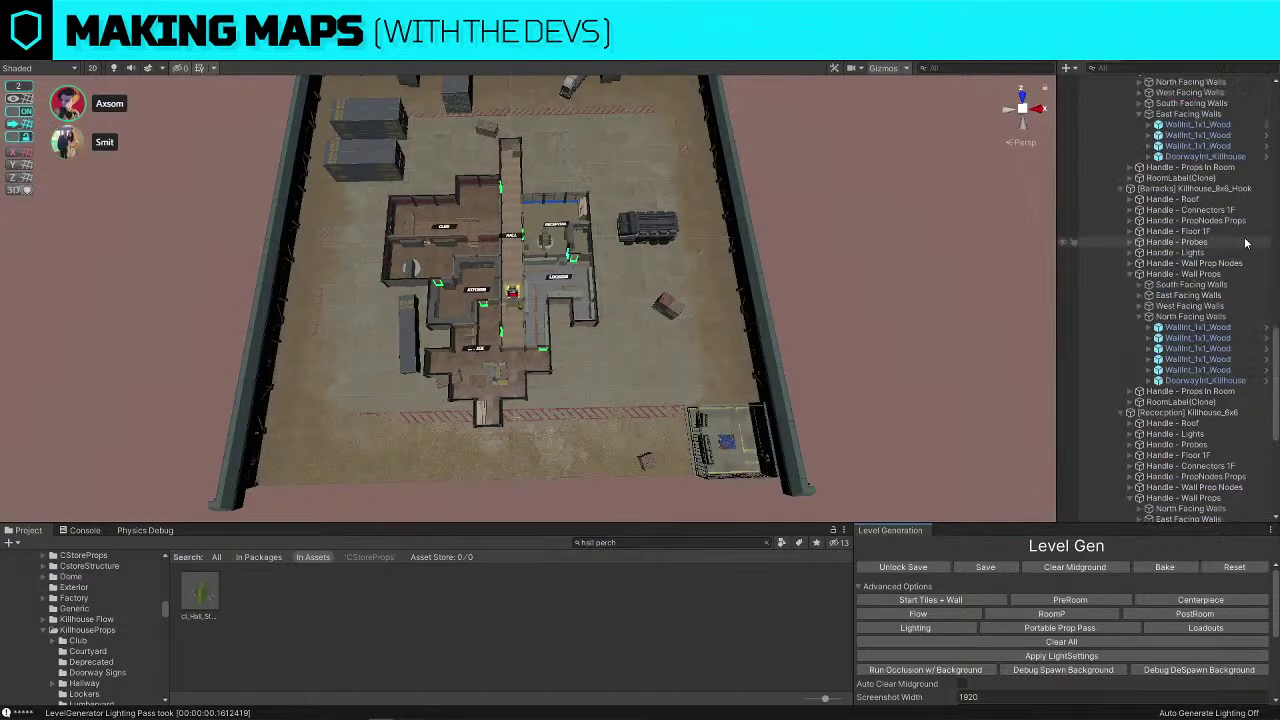
pyautogui.scroll(5, 1245, 243)
pyautogui.scroll(10, 1240, 330)
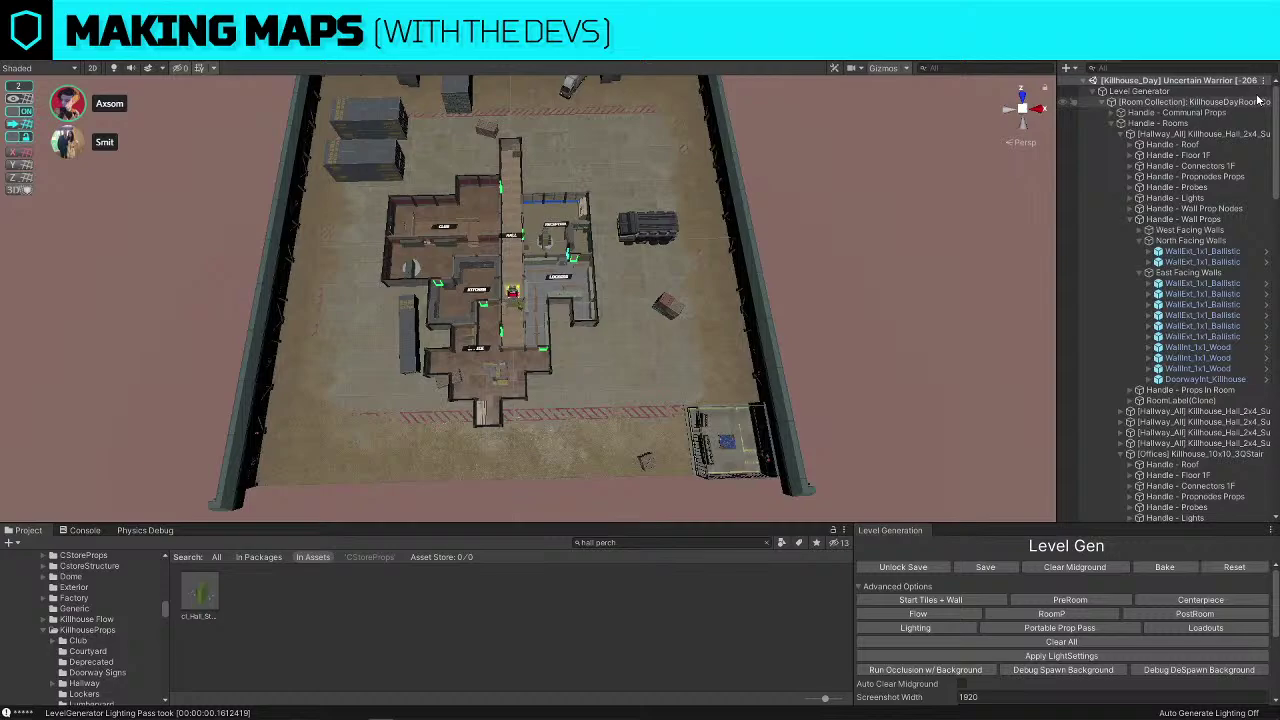
pyautogui.click(1103, 101)
pyautogui.click(1094, 92)
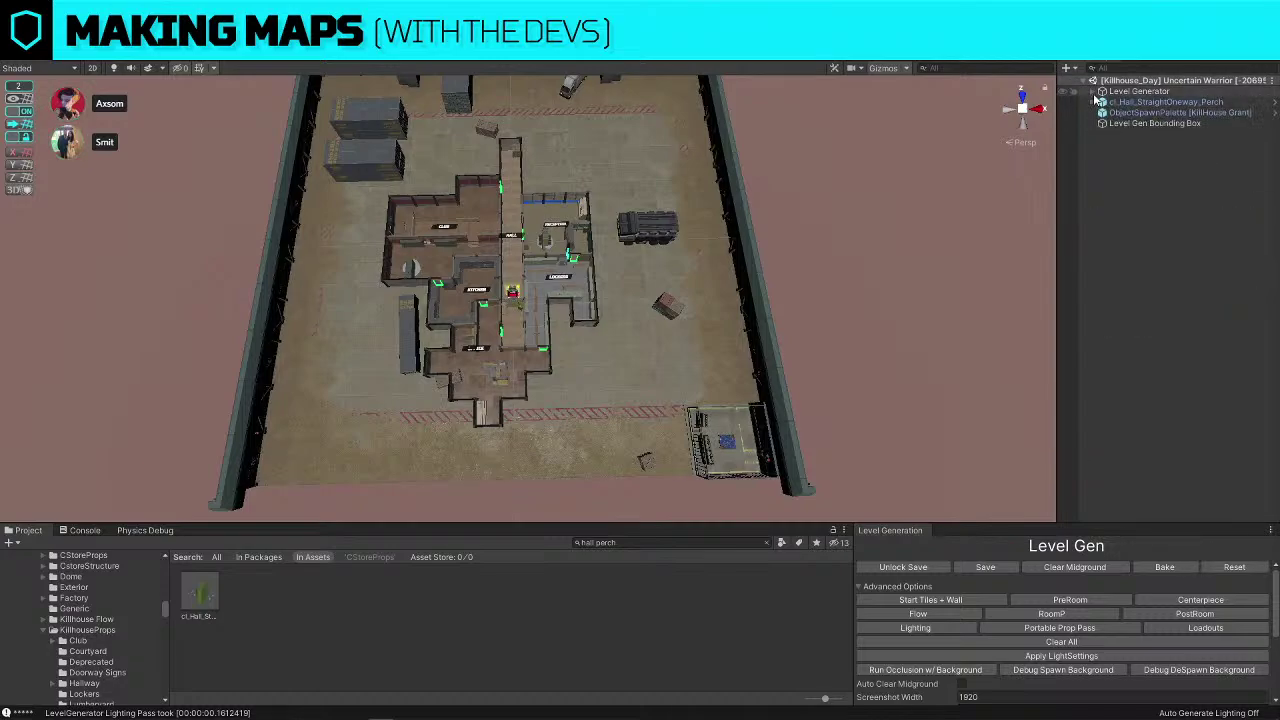
pyautogui.click(1093, 93)
pyautogui.moveTo(1124, 137); pyautogui.dragTo(1150, 125)
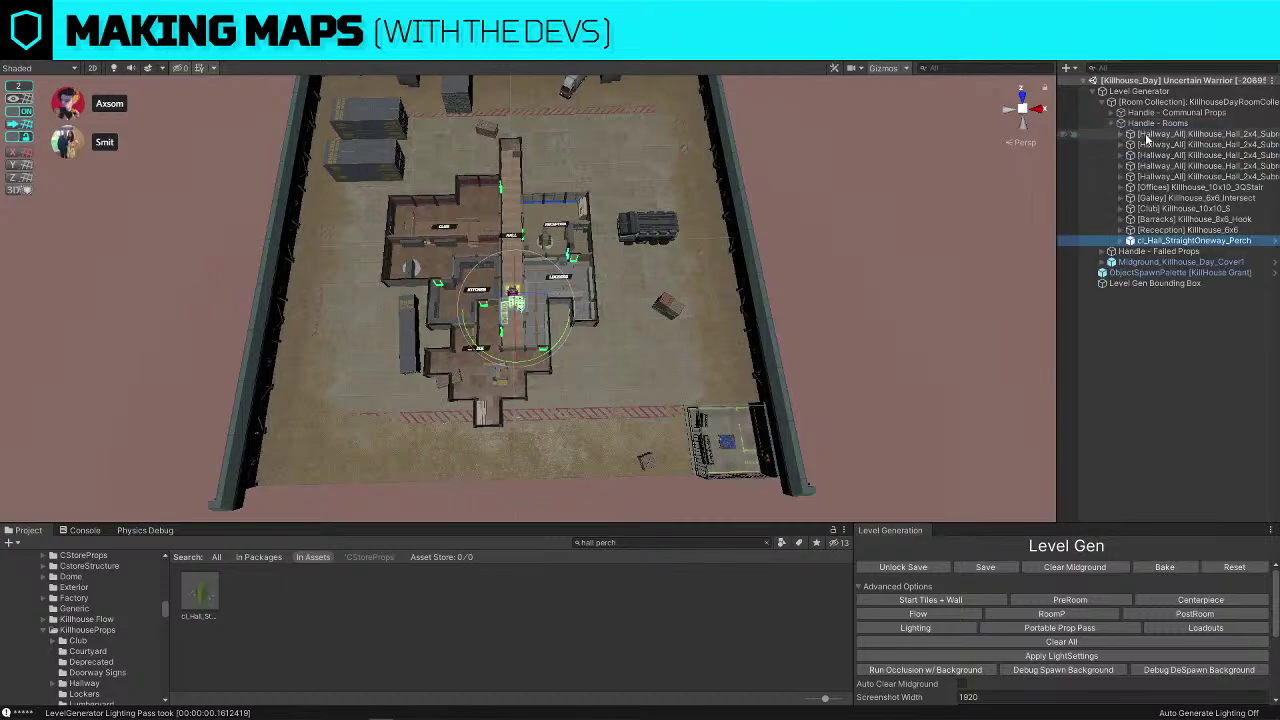
# Rotate the entire Handle - Rooms group so the building sits diagonally within the walled yard
pyautogui.click(1112, 123)
pyautogui.click(1155, 123)
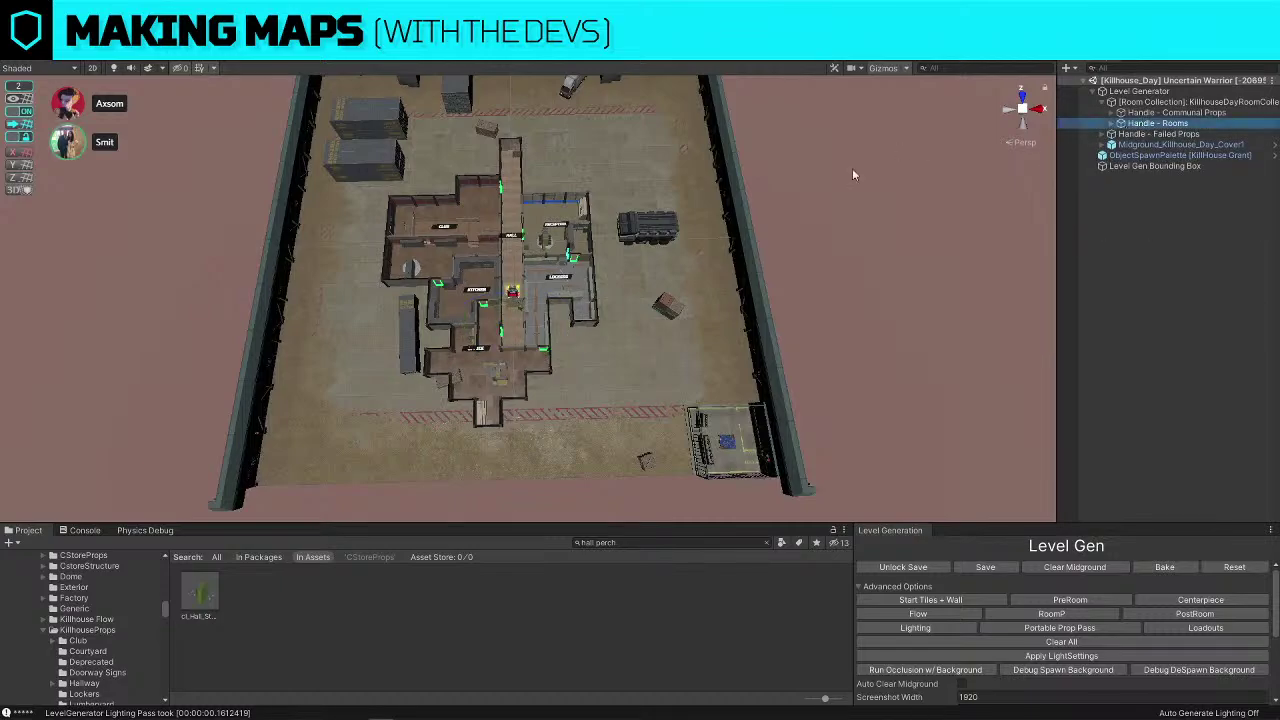
pyautogui.press('f')
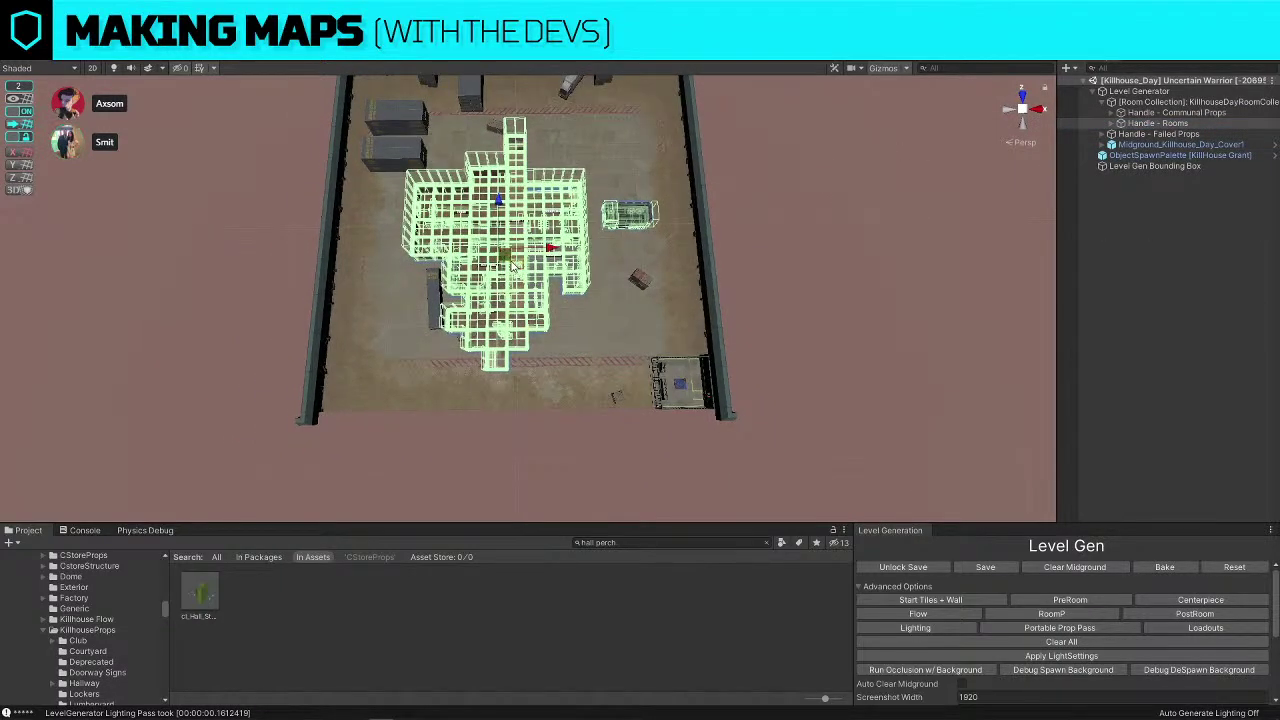
pyautogui.press('e')
pyautogui.moveTo(531, 286); pyautogui.dragTo(466, 311)
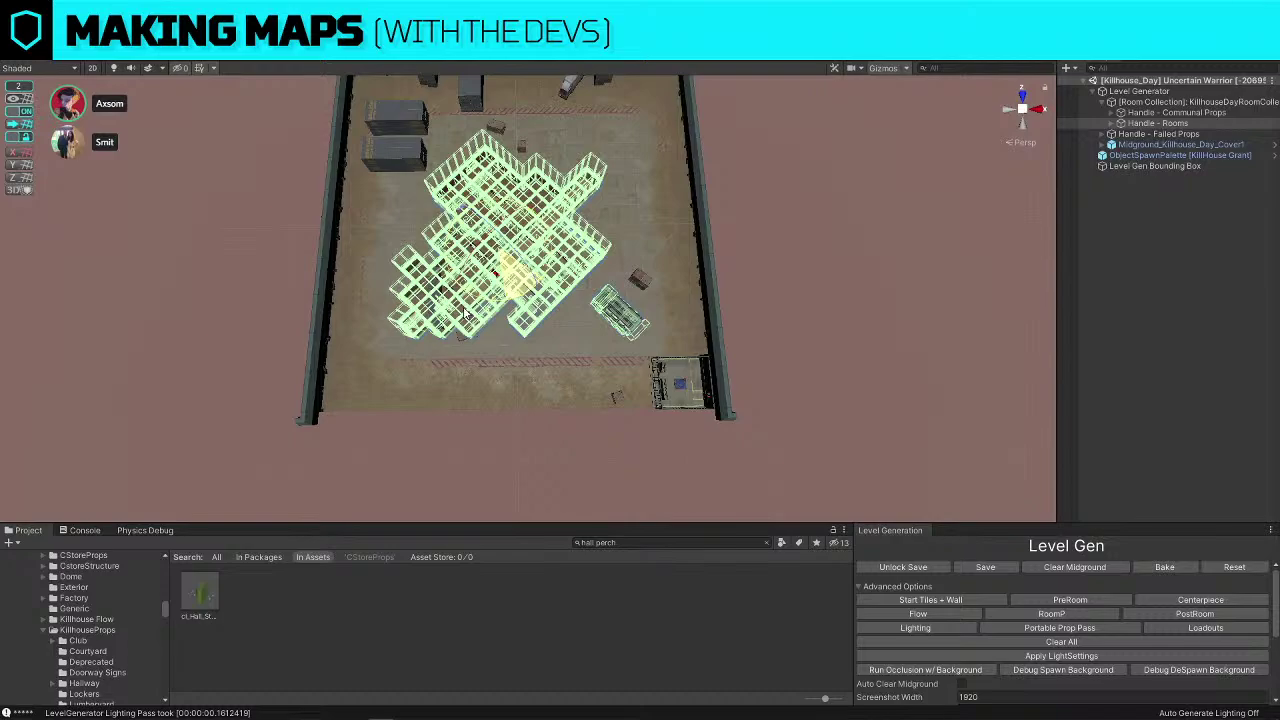
# Expand the second Hallway_All room under Handle - Rooms and select its Handle - Probes group for inspection
pyautogui.click(1112, 123)
pyautogui.click(1140, 144)
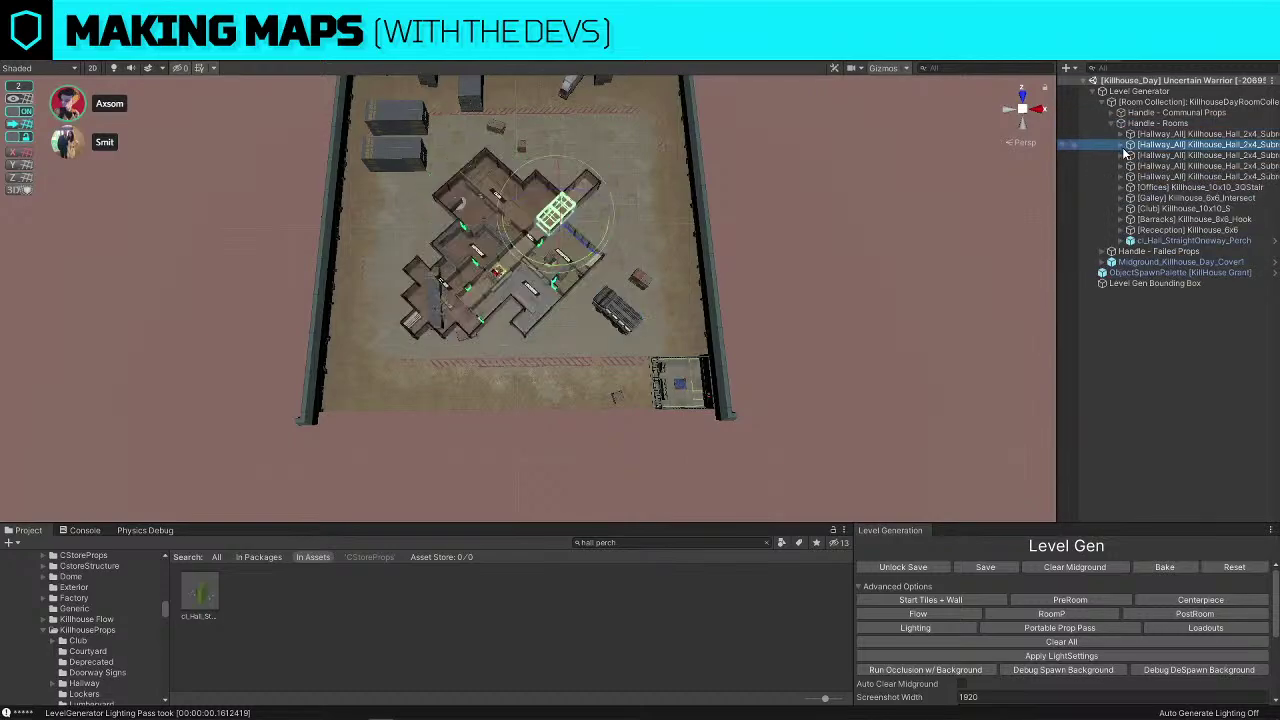
pyautogui.keyDown('alt'); pyautogui.click(1124, 146); pyautogui.keyUp('alt')
pyautogui.keyDown('alt'); pyautogui.click(1124, 146); pyautogui.keyUp('alt')
pyautogui.click(1124, 146)
pyautogui.click(1148, 199)
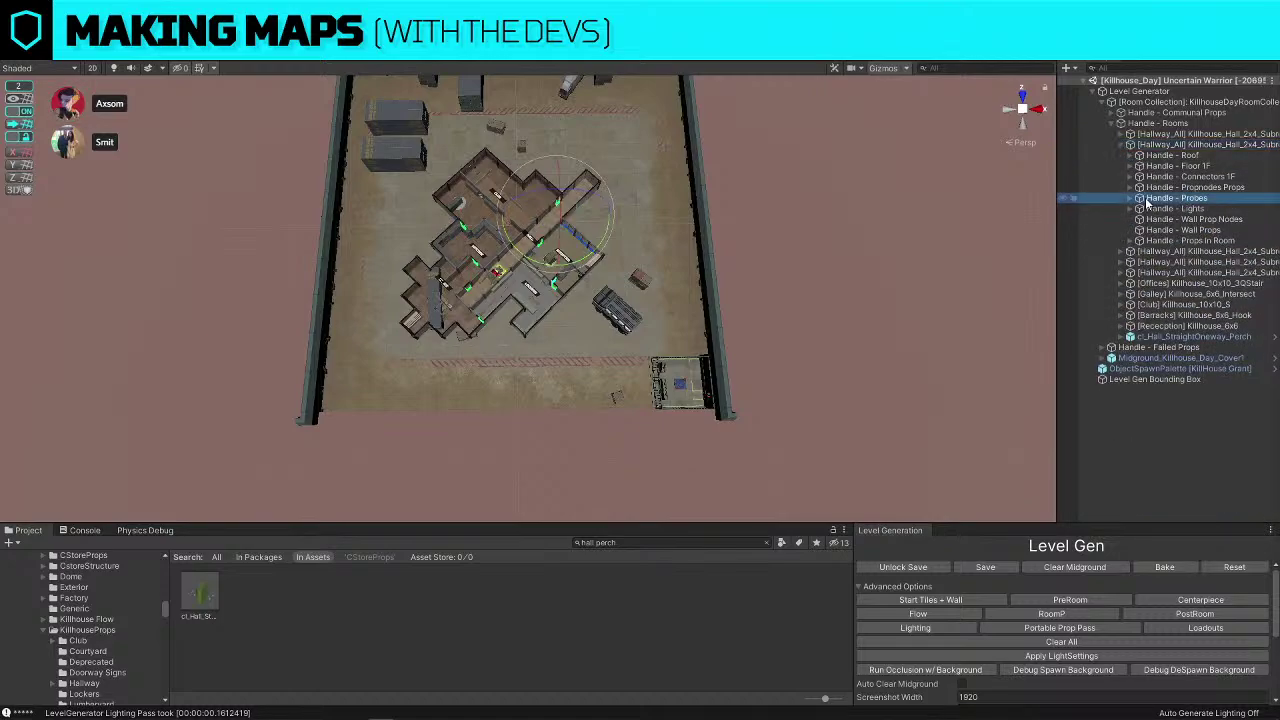
# Select the Killhouse Reflection Probe inside Handle - Probes and examine its box orientation against the diagonally placed building
pyautogui.click(1131, 199)
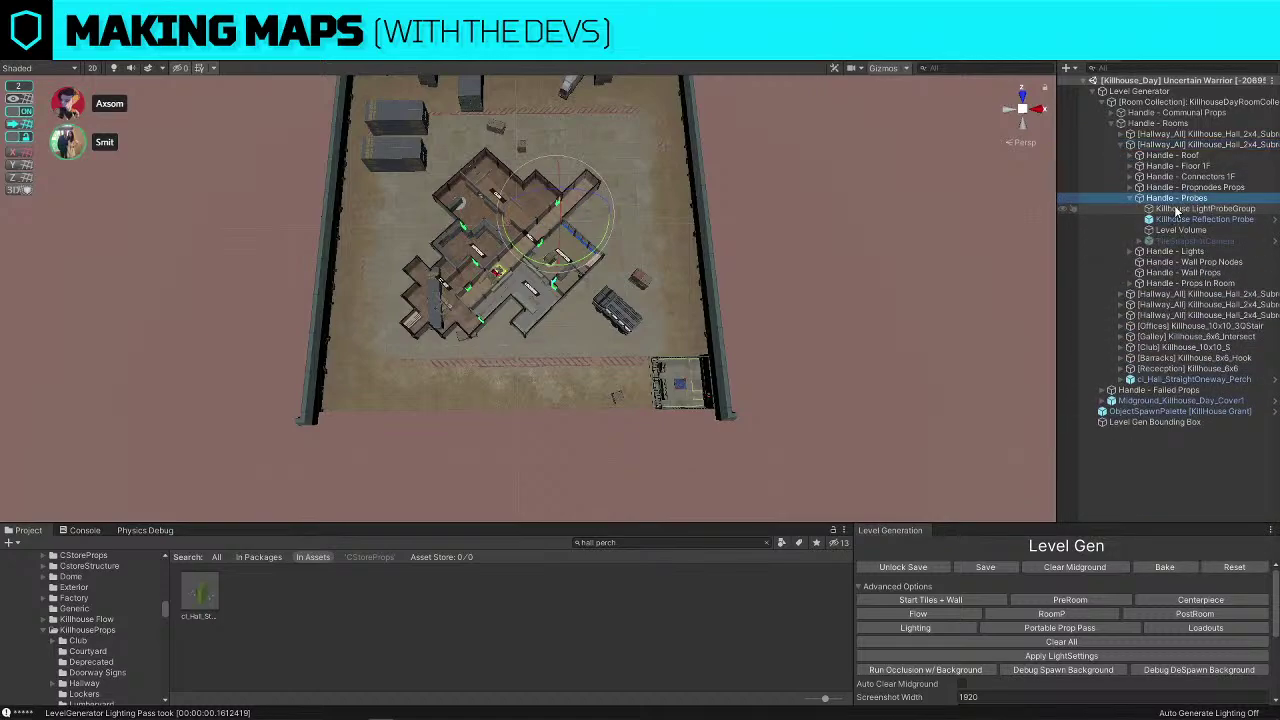
pyautogui.click(1178, 220)
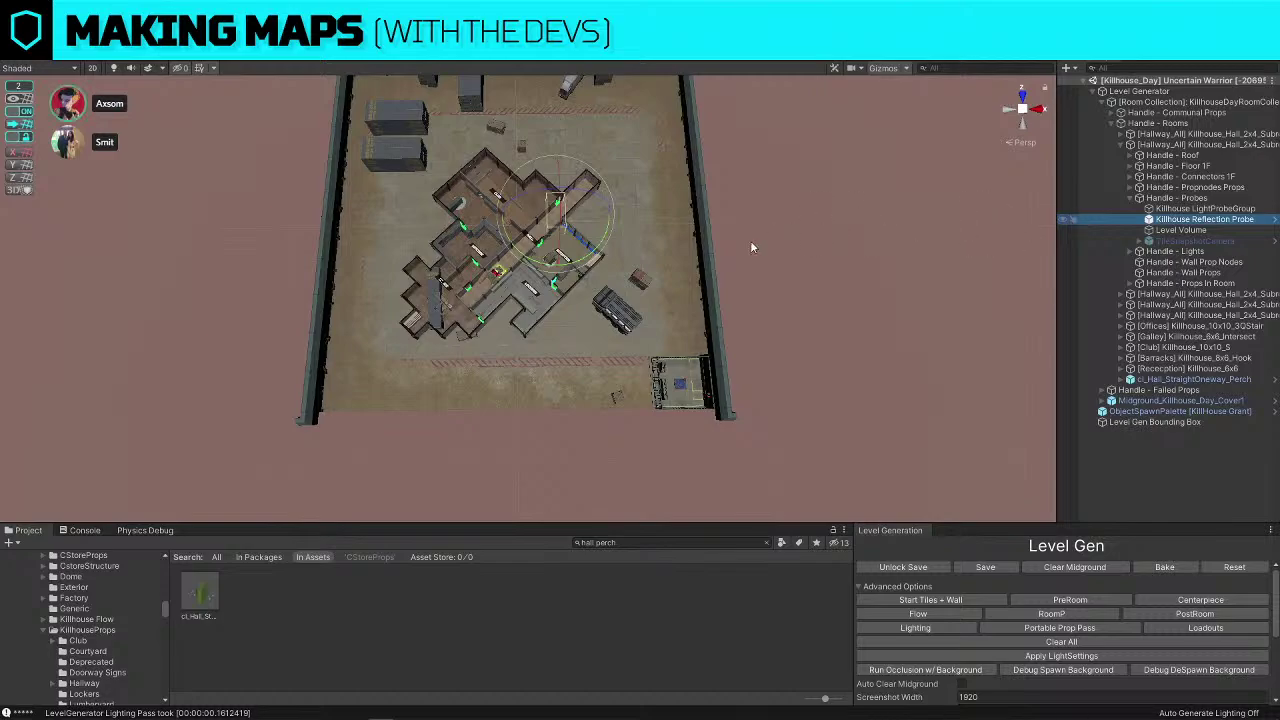
pyautogui.press('f')
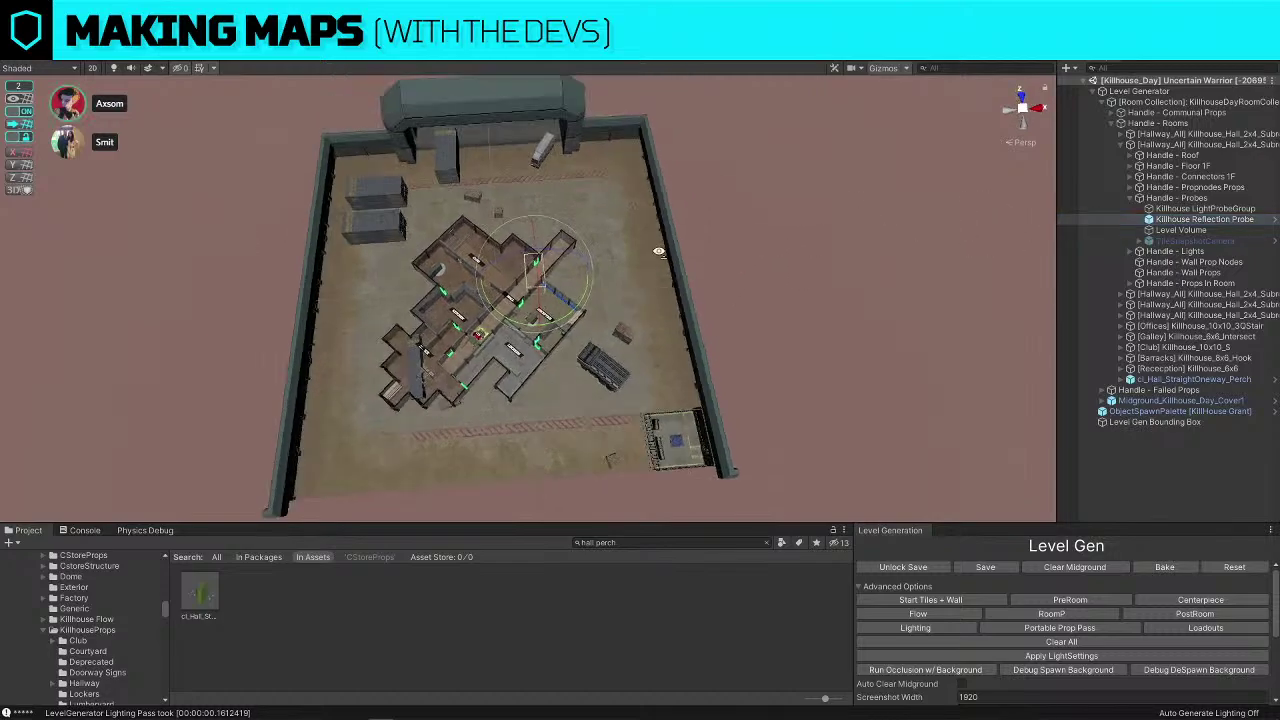
pyautogui.scroll(10, 659, 241)
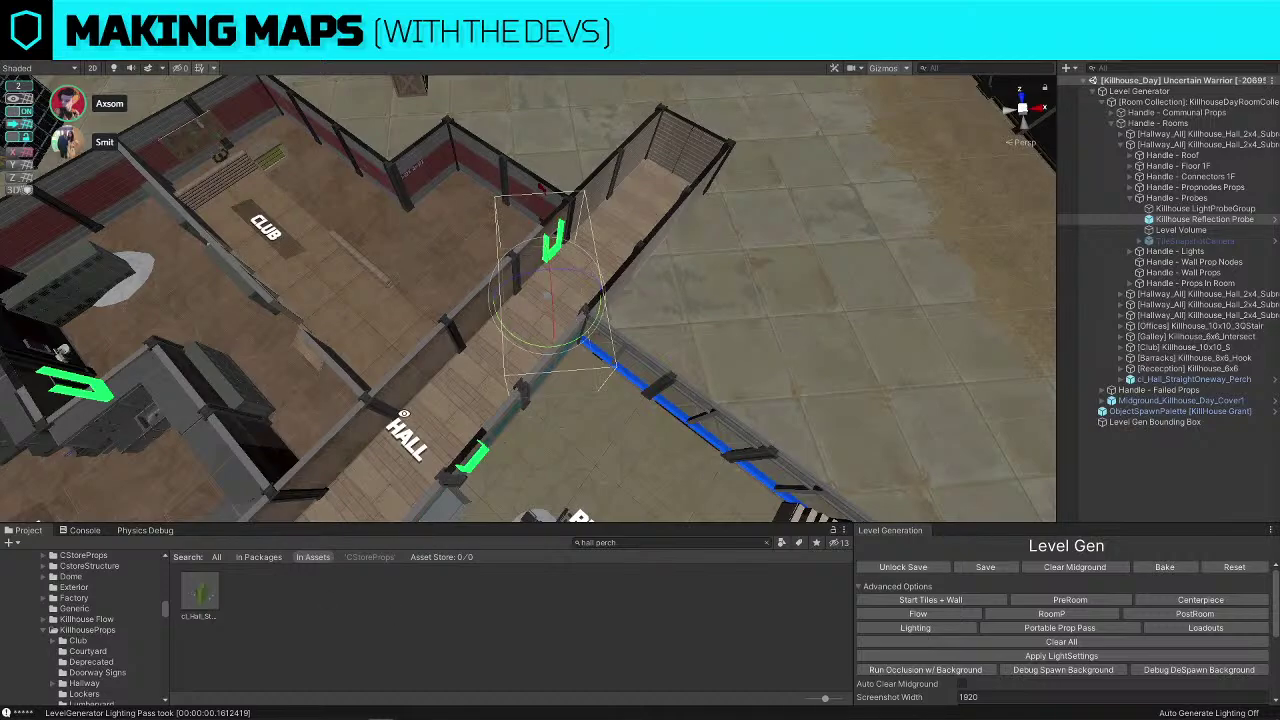
pyautogui.scroll(-15, 452, 304)
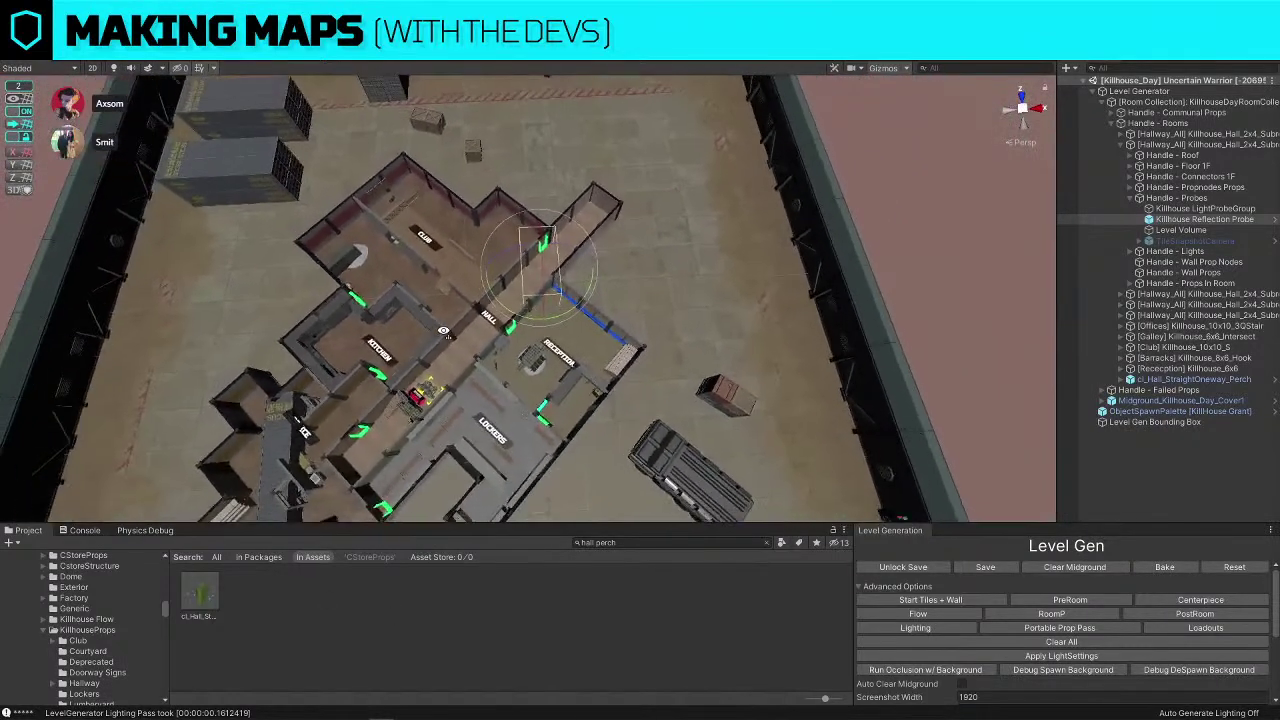
pyautogui.moveTo(443, 332); pyautogui.dragTo(443, 333, button='right')
pyautogui.press('s')
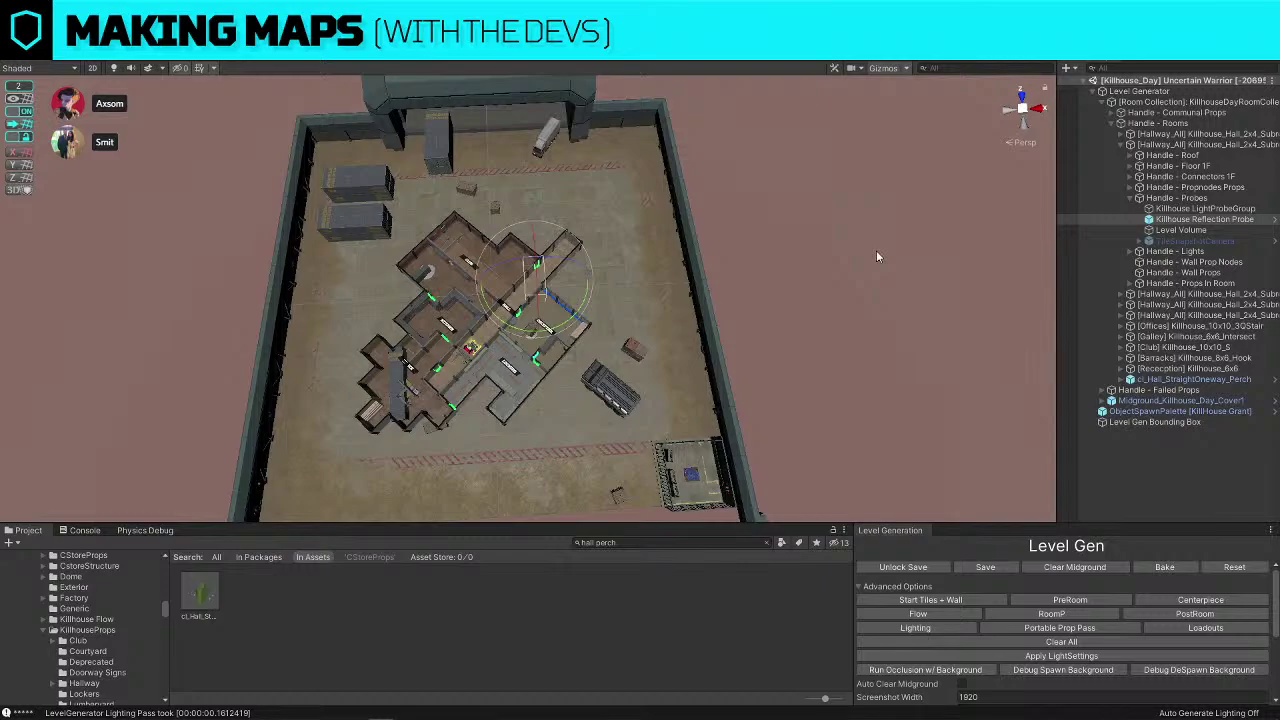
# Undo the rotation of the Handle - Rooms group so the building lines up with the yard walls
pyautogui.click(876, 251)
pyautogui.hotkey('ctrl', 'z')
pyautogui.hotkey('ctrl', 'z')
pyautogui.hotkey('ctrl', 'z')
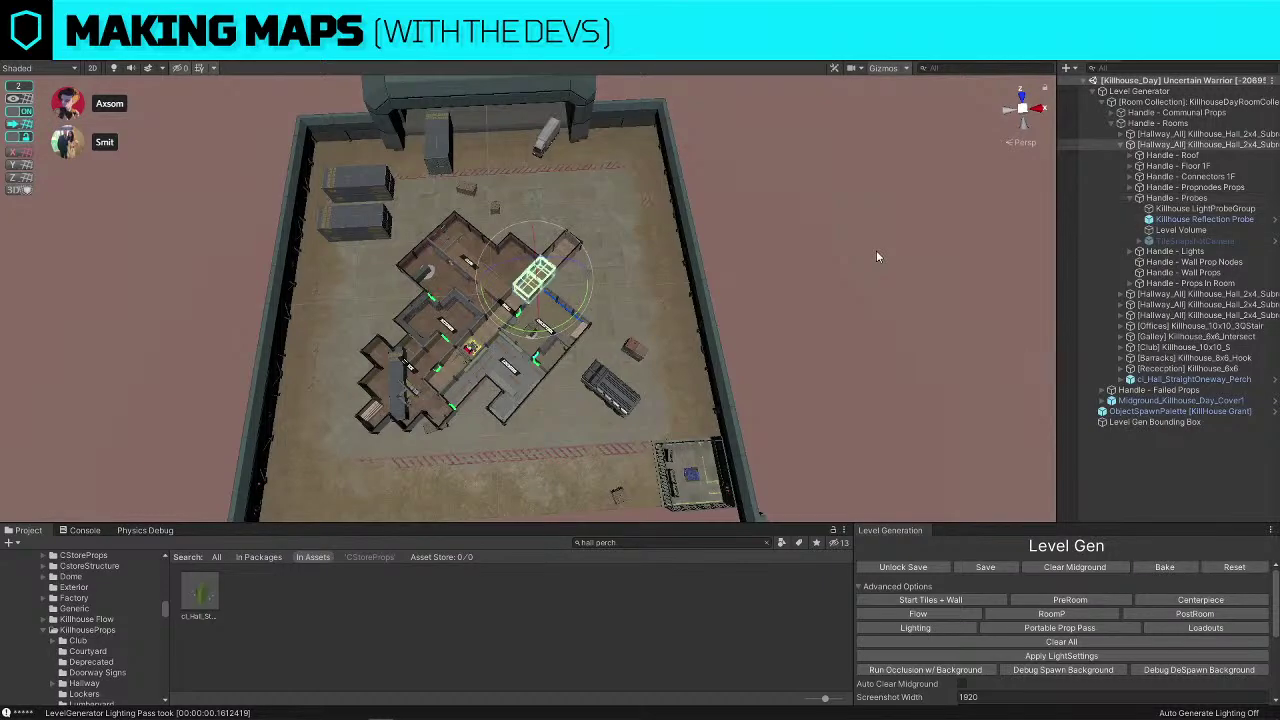
pyautogui.hotkey('ctrl', 'z')
pyautogui.hotkey('ctrl', 'z')
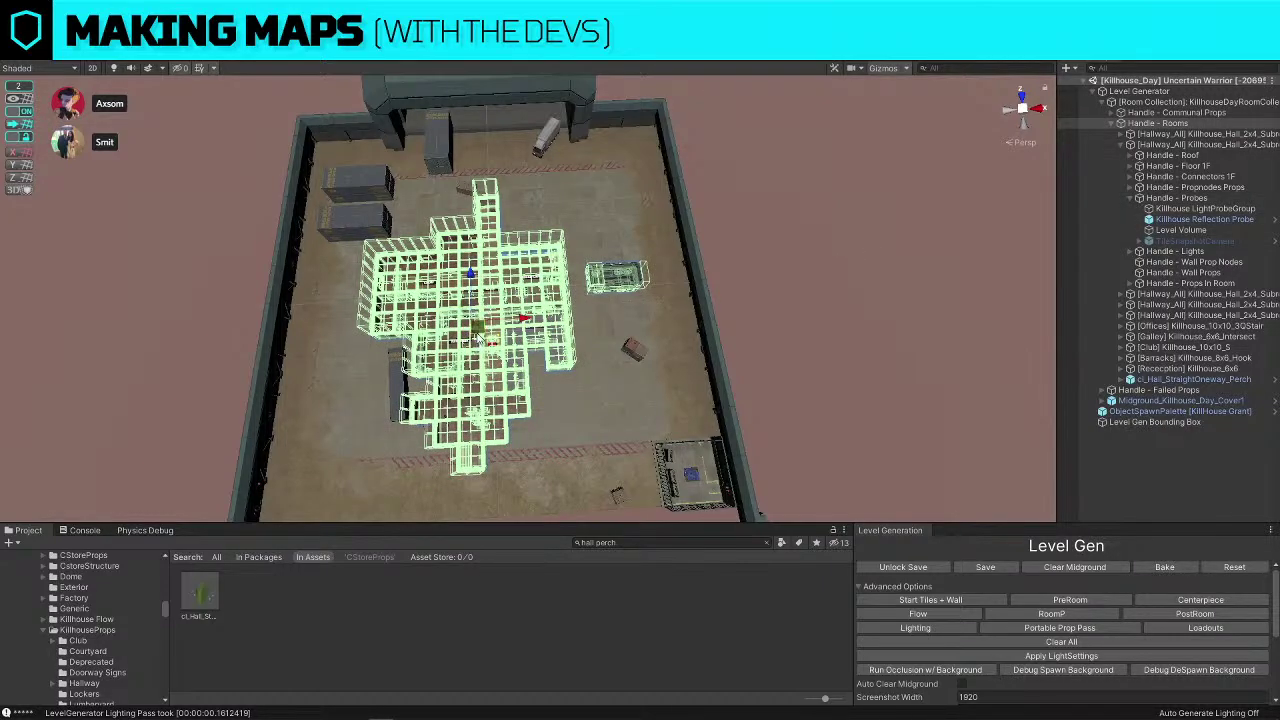
# Reposition the Handle - Rooms group near the middle of the yard and run Clear Midground
pyautogui.moveTo(477, 334); pyautogui.dragTo(477, 340, button='right')
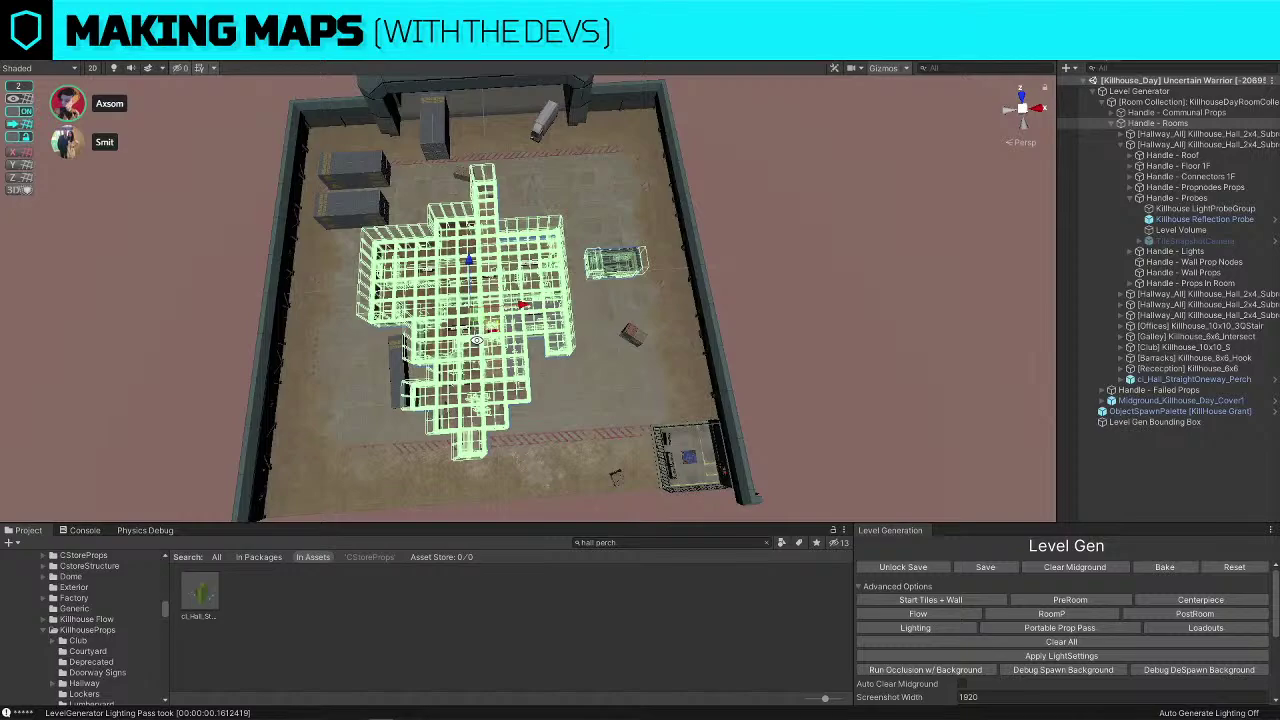
pyautogui.hotkey('ctrl', 'z')
pyautogui.hotkey('ctrl', 'z')
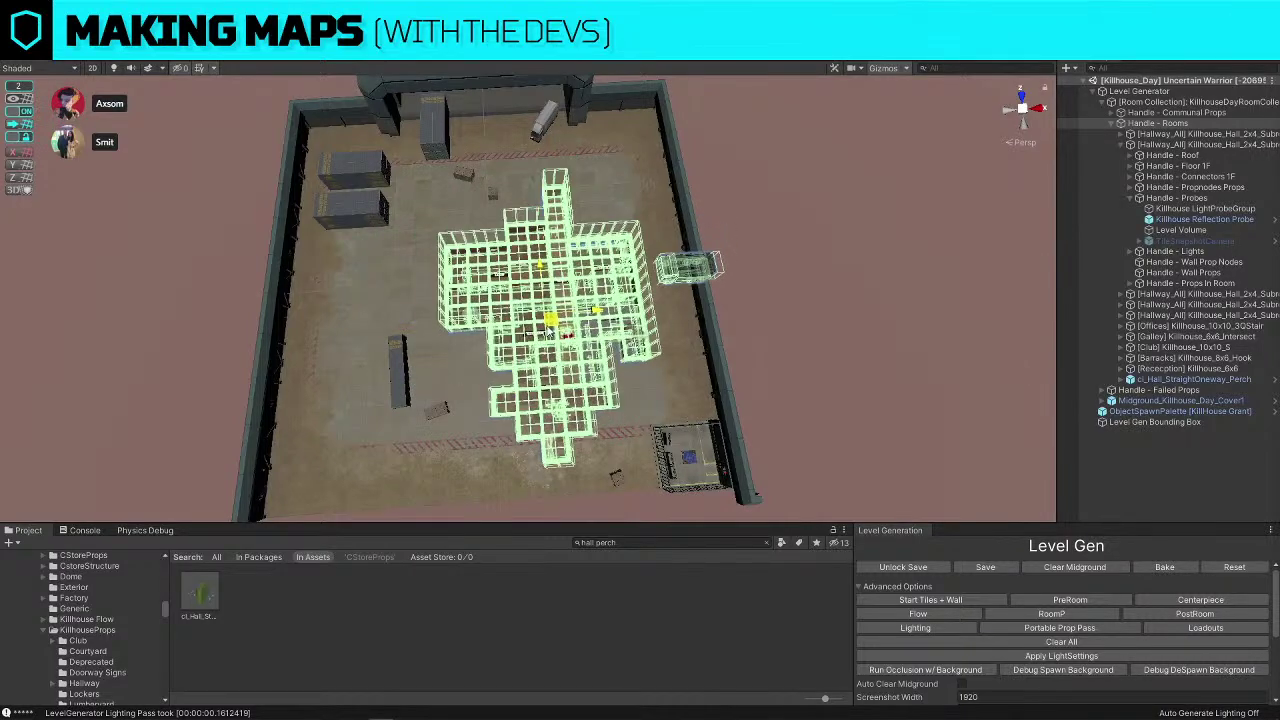
pyautogui.moveTo(520, 329); pyautogui.dragTo(498, 321)
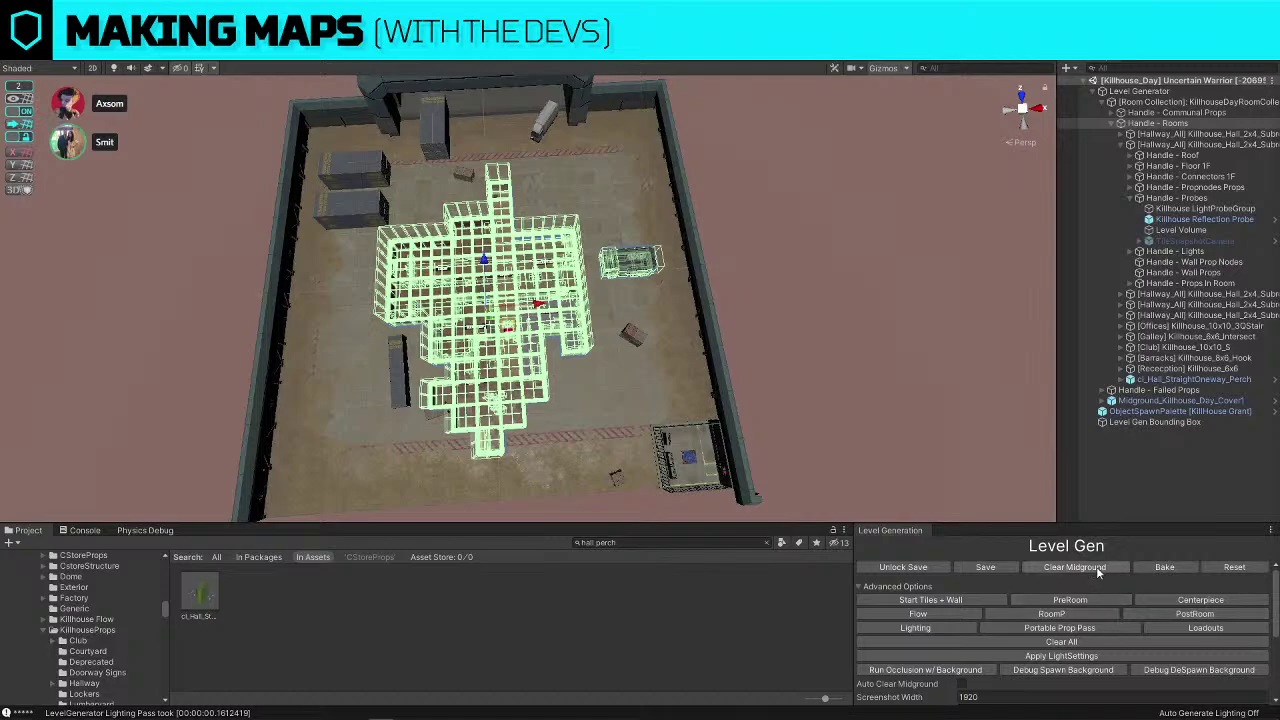
pyautogui.click(1090, 567)
pyautogui.scroll(2, 808, 347)
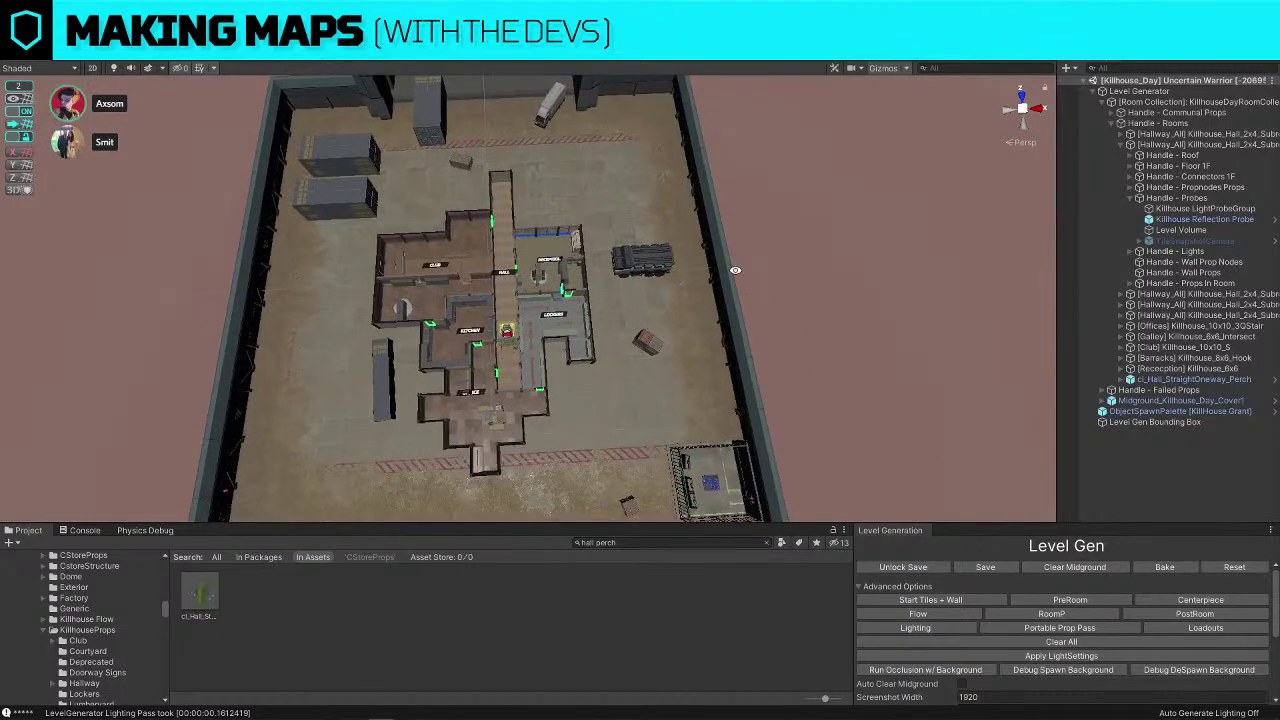
# Move ci_TruckSpawn to the opposite side of the building beside the long shipping container, turned parallel to that container
pyautogui.click(648, 270)
pyautogui.moveTo(650, 285); pyautogui.dragTo(354, 337)
pyautogui.press('e')
pyautogui.press('w')
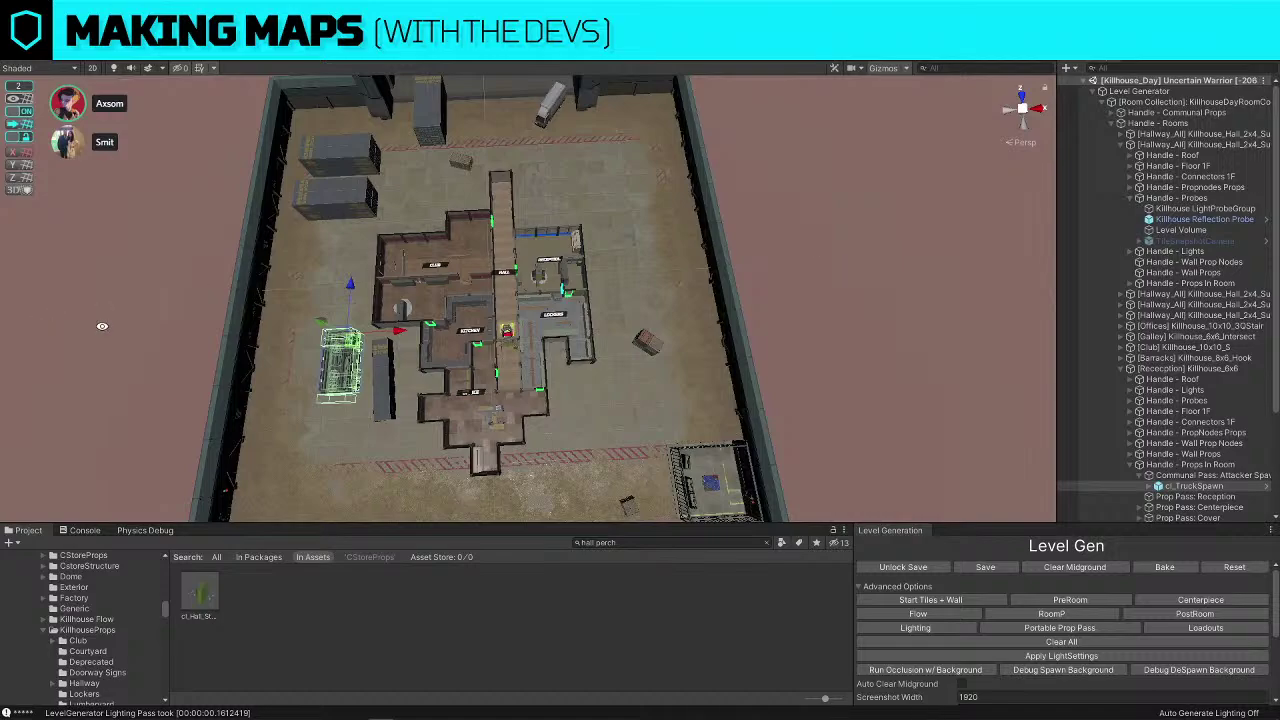
# Select the whole Handle - Rooms group and shift the building slightly toward the gated end of the yard
pyautogui.click(408, 312)
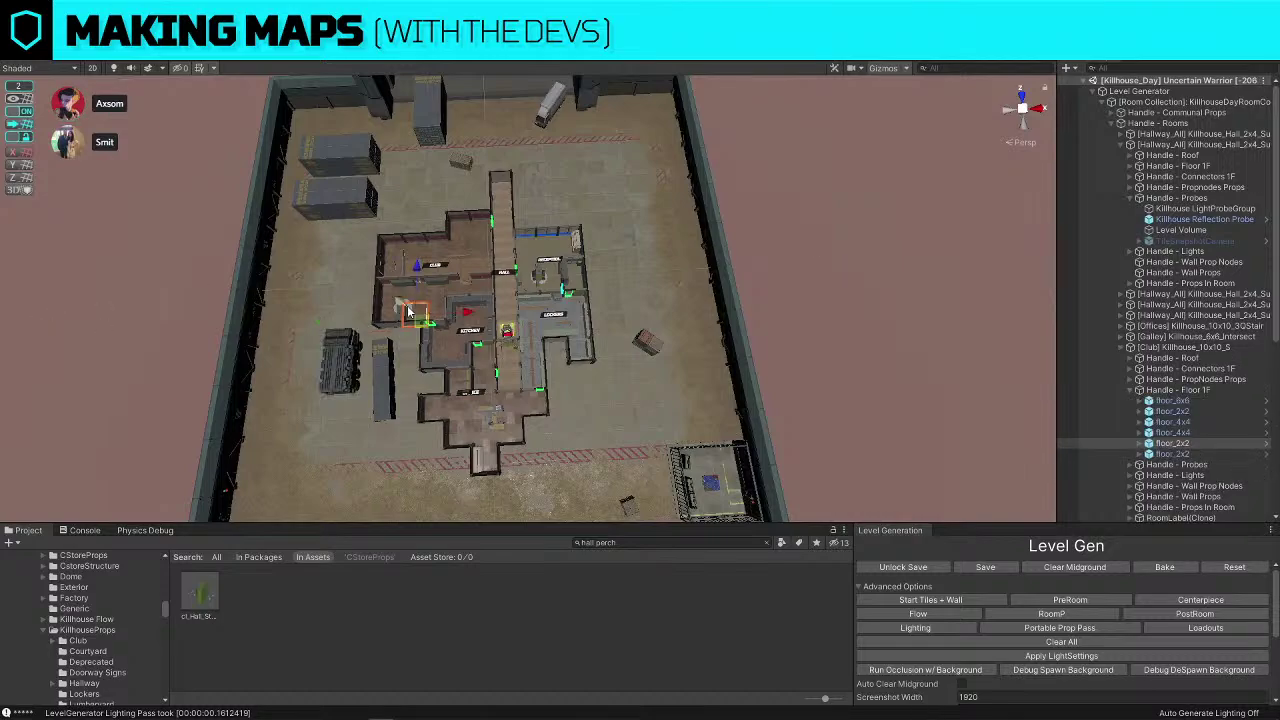
pyautogui.click(1160, 123)
pyautogui.moveTo(483, 261); pyautogui.dragTo(741, 182)
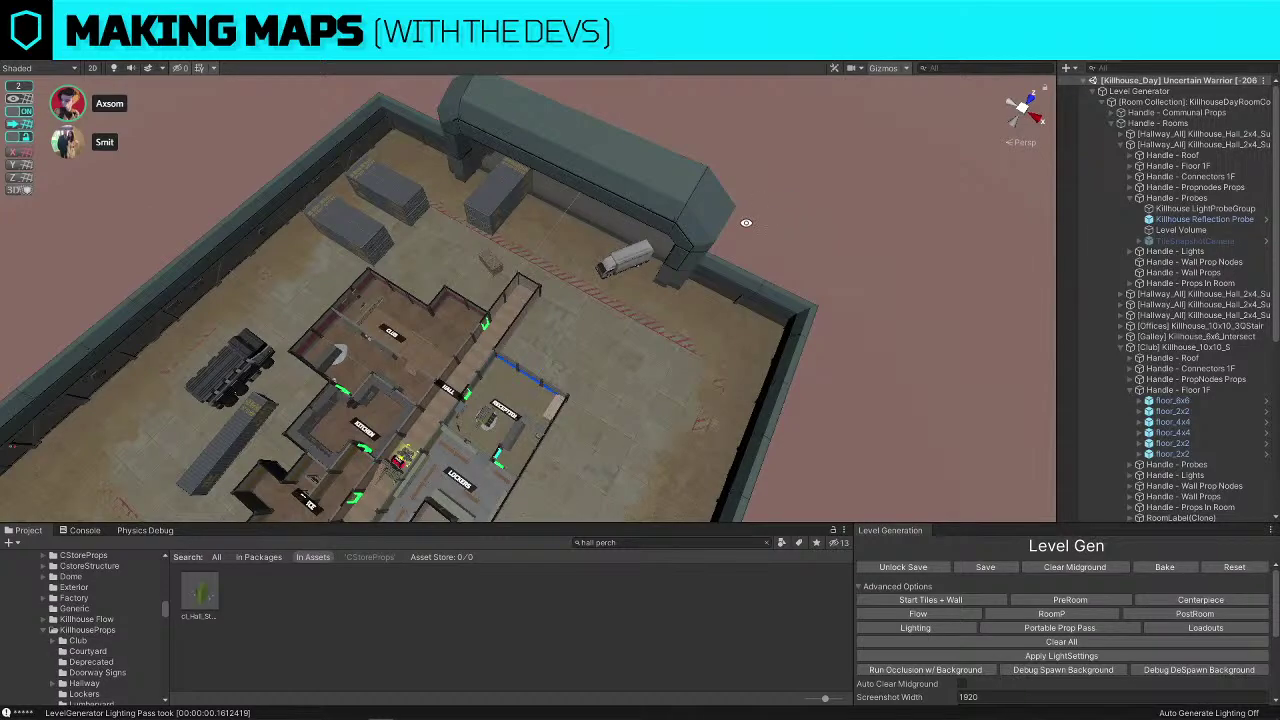
# Delete the snow_floor_1x1 (3) patch beneath the backstage lockers in the Club room
pyautogui.keyDown('alt'); pyautogui.moveTo(747, 223); pyautogui.dragTo(550, 207); pyautogui.keyUp('alt')
pyautogui.press('w')
pyautogui.moveTo(551, 208); pyautogui.dragTo(557, 240, button='right')
pyautogui.click(519, 311)
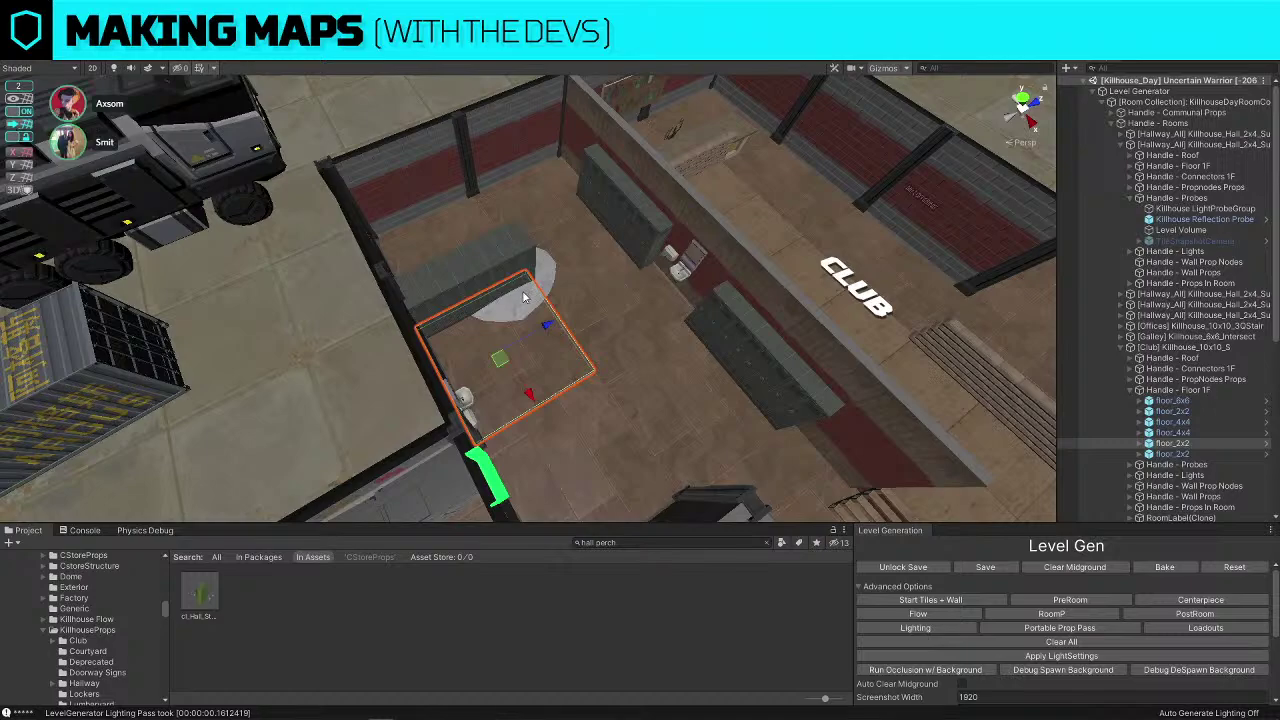
pyautogui.click(526, 300)
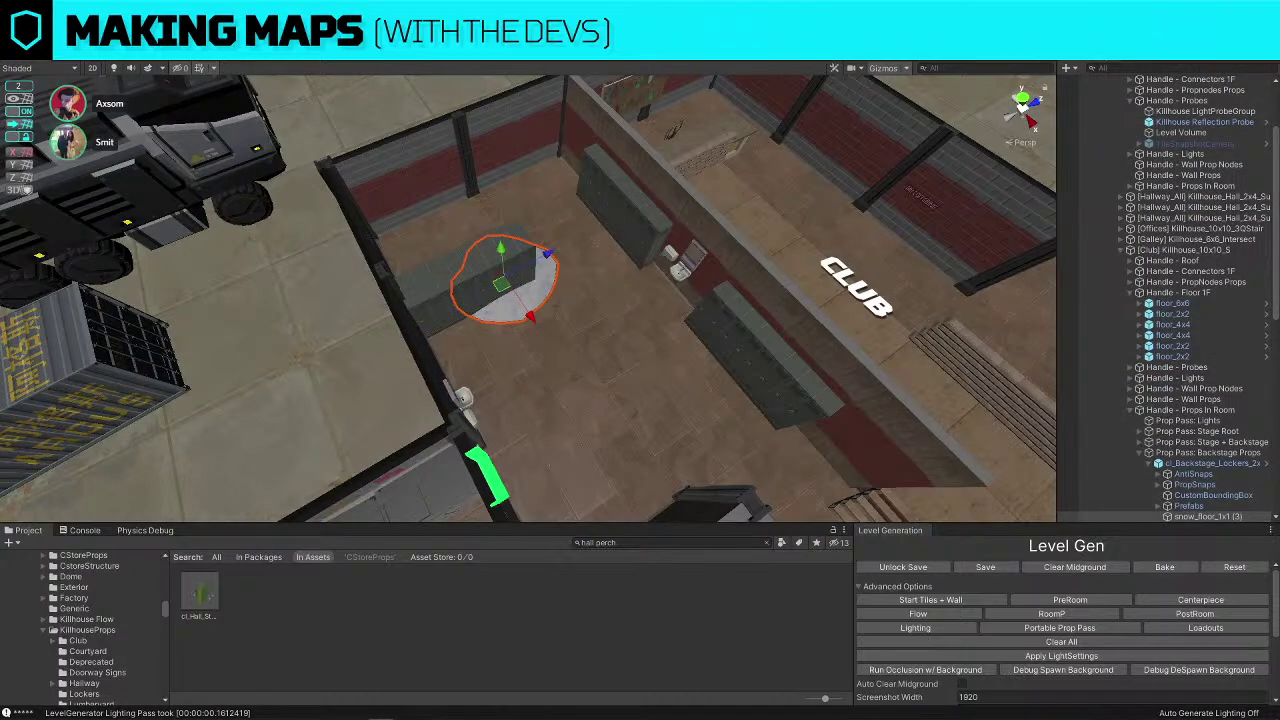
pyautogui.press('Delete')
# Examine the building, truck spawn and surrounding midground props from an overview of the whole yard
pyautogui.click(326, 287)
pyautogui.press('s')
pyautogui.moveTo(326, 287); pyautogui.dragTo(548, 175, button='right')
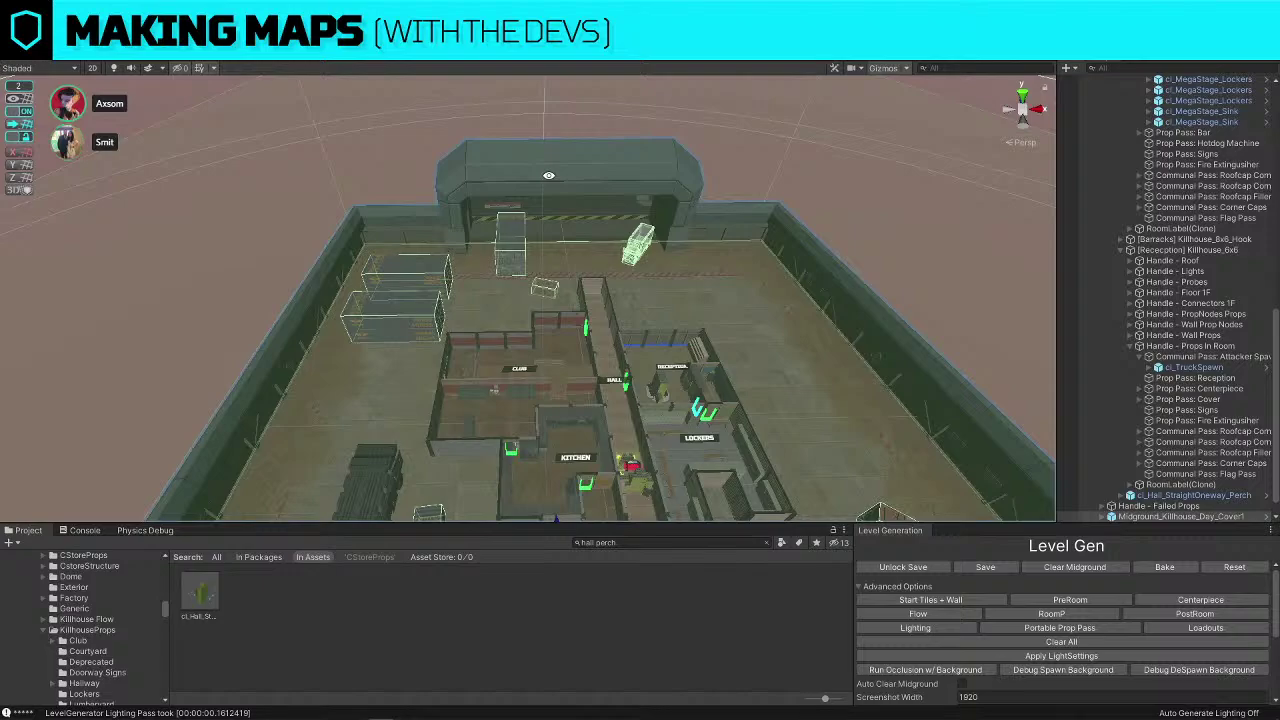
pyautogui.moveTo(703, 263); pyautogui.dragTo(686, 290, button='right')
pyautogui.press('s')
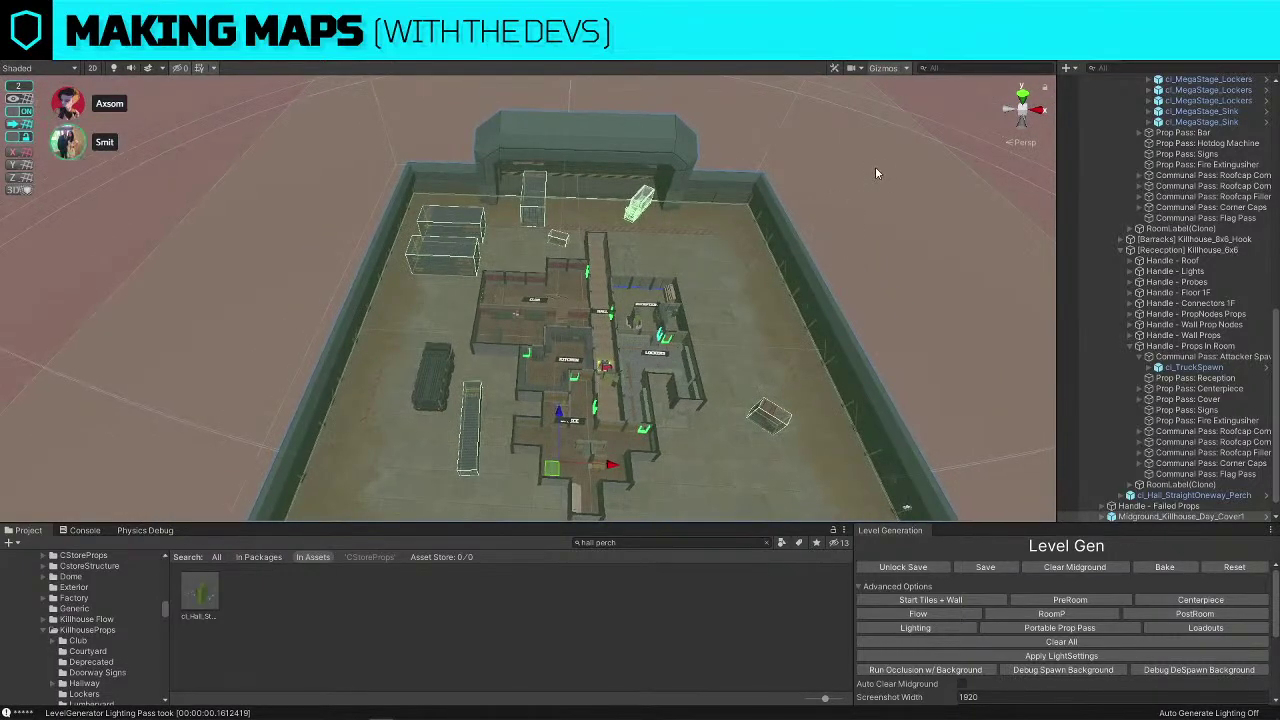
pyautogui.click(877, 166)
pyautogui.moveTo(877, 165); pyautogui.dragTo(877, 165, button='right')
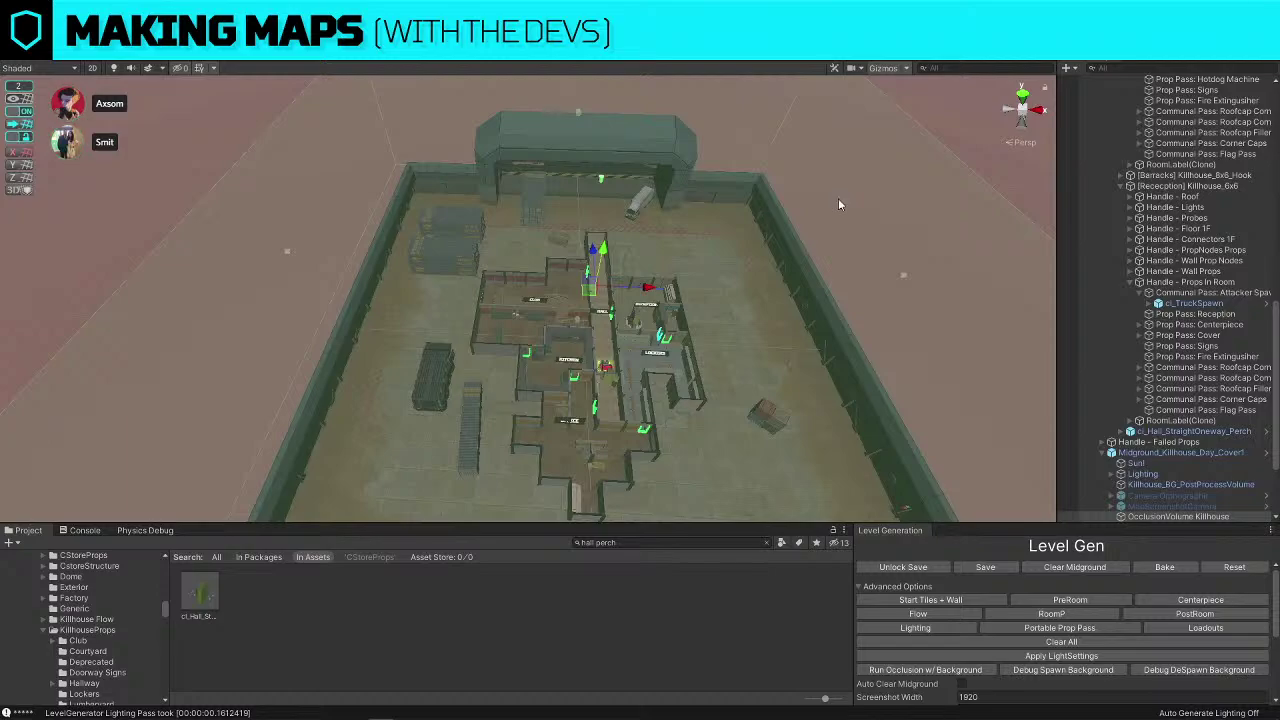
pyautogui.moveTo(840, 204); pyautogui.dragTo(842, 193, button='right')
pyautogui.click(970, 160)
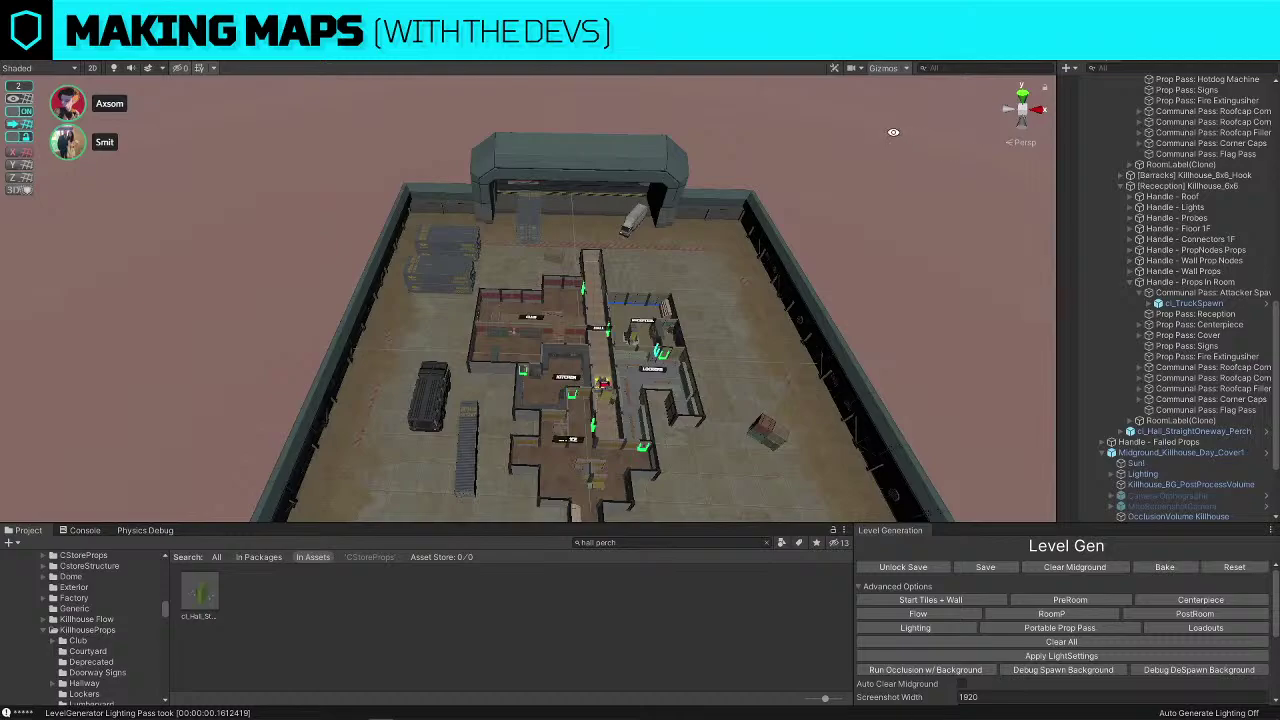
pyautogui.press('w')
pyautogui.moveTo(681, 305); pyautogui.dragTo(709, 384, button='right')
pyautogui.press('s')
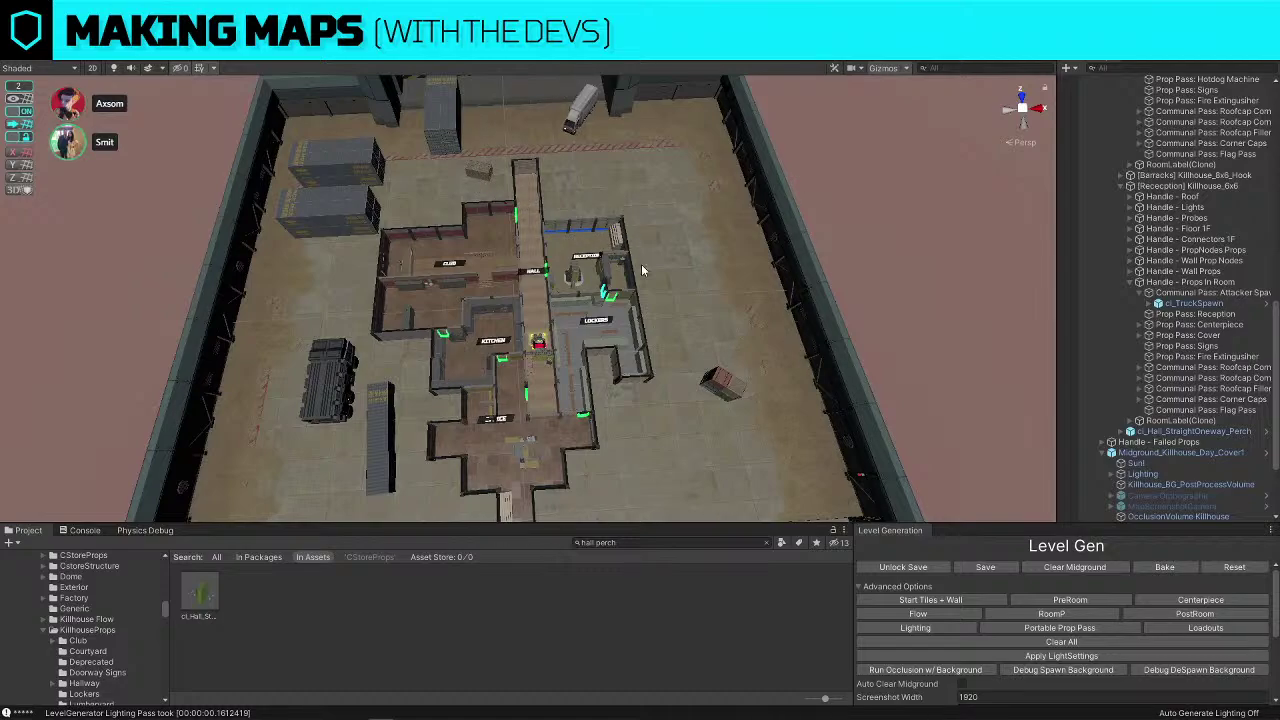
pyautogui.moveTo(641, 264); pyautogui.dragTo(769, 277, button='right')
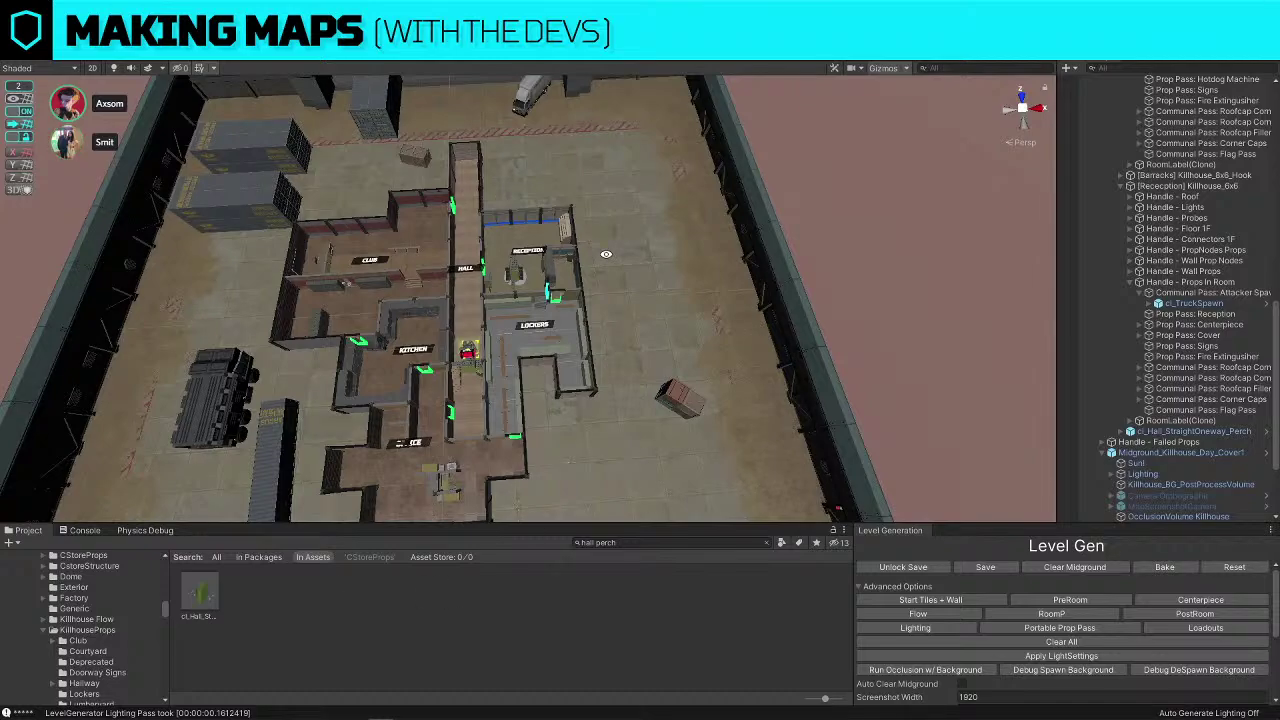
# Move ci_Bomb from the hall into the middle of the kitchen
pyautogui.press('w')
pyautogui.moveTo(606, 254); pyautogui.dragTo(449, 296, button='right')
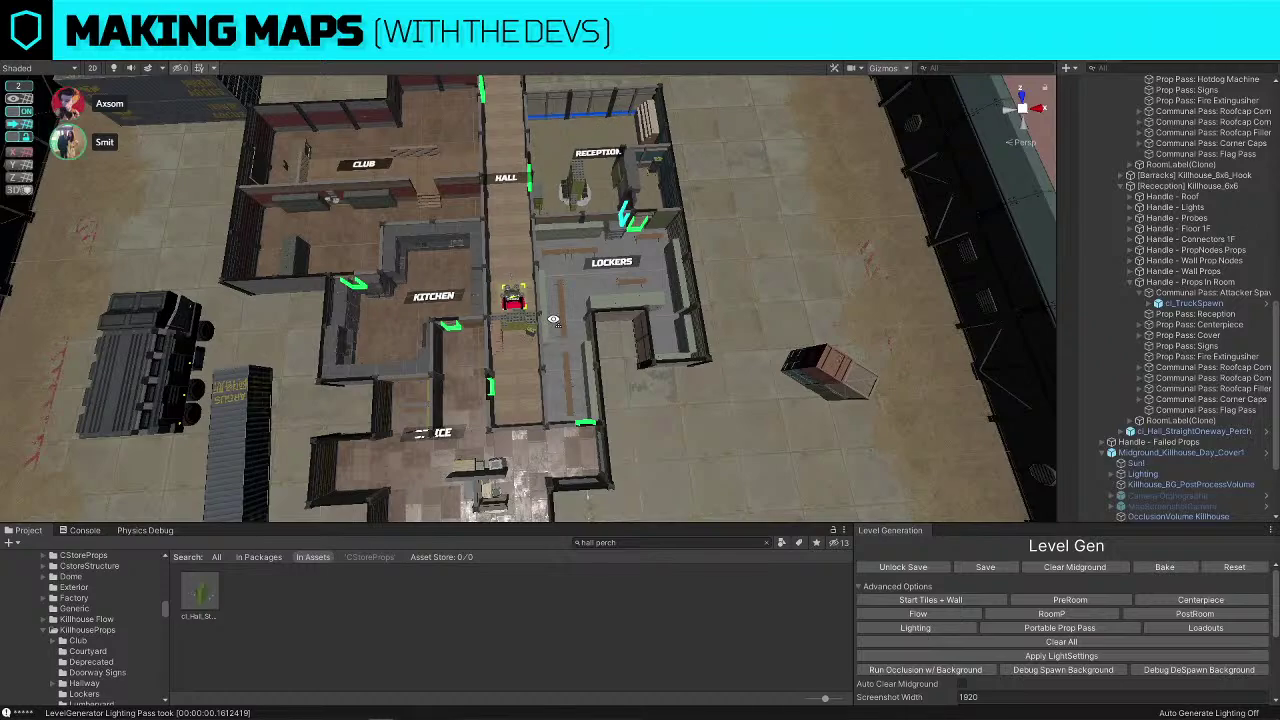
pyautogui.press('w')
pyautogui.press('d')
pyautogui.moveTo(553, 323); pyautogui.dragTo(618, 384, button='right')
pyautogui.press('w')
pyautogui.click(668, 322)
pyautogui.press('w')
pyautogui.press('s')
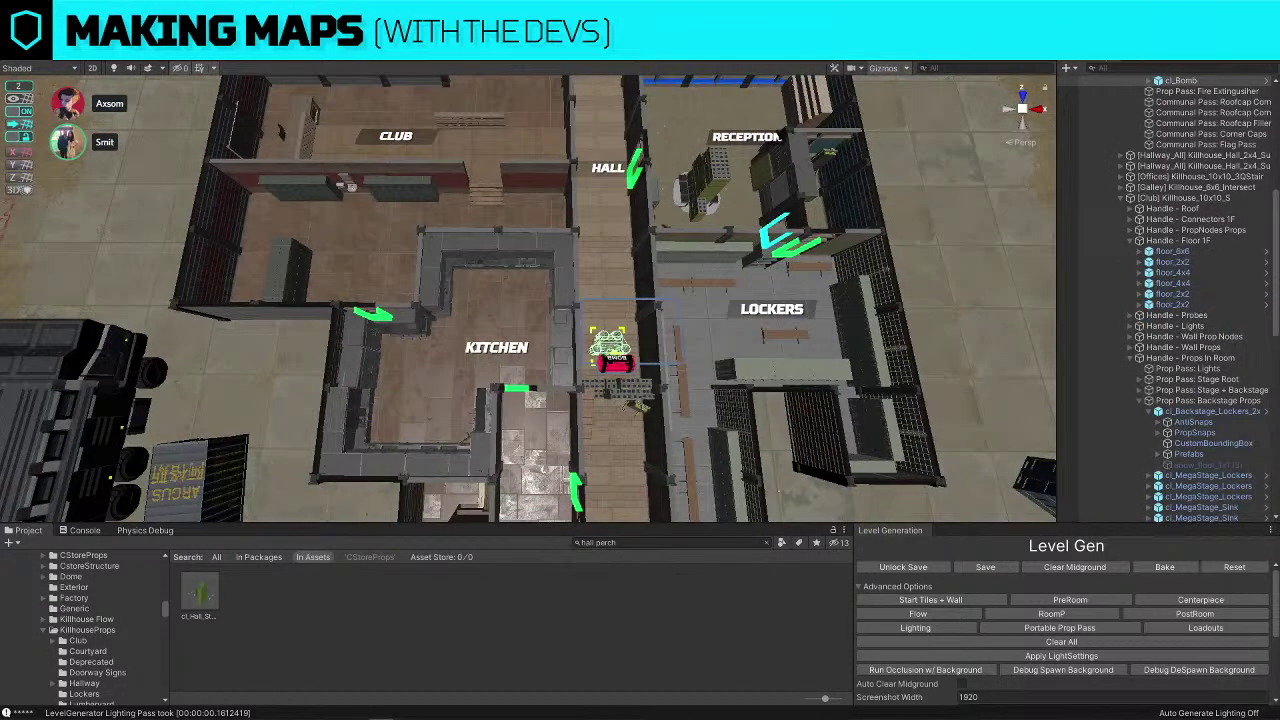
pyautogui.moveTo(610, 350); pyautogui.dragTo(491, 342)
# Delete the two corner counter units along the kitchen's wall bordering the Club
pyautogui.moveTo(557, 322); pyautogui.dragTo(559, 332, button='right')
pyautogui.press('w')
pyautogui.click(573, 236)
pyautogui.press('Delete')
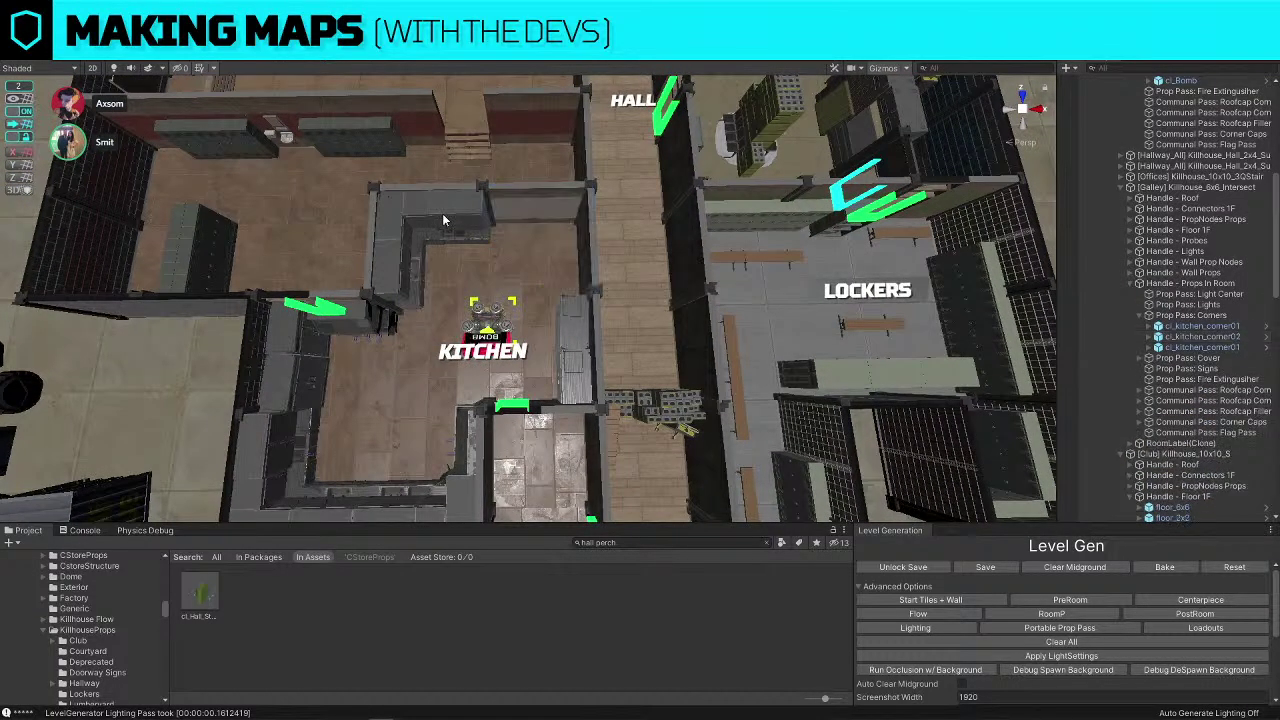
pyautogui.click(444, 219)
pyautogui.press('Delete')
# Move the ci_kitchen_fridge pair from the hall-side wall to the kitchen wall bordering the Club
pyautogui.click(580, 335)
pyautogui.moveTo(579, 335); pyautogui.dragTo(495, 263)
pyautogui.click(489, 322)
# Turn one kitchen_fridge_a around and place it back-to-back with the other fridge against the Club-side wall
pyautogui.moveTo(495, 269); pyautogui.dragTo(405, 272, button='right')
pyautogui.press('w')
pyautogui.click(283, 257)
pyautogui.click(283, 257)
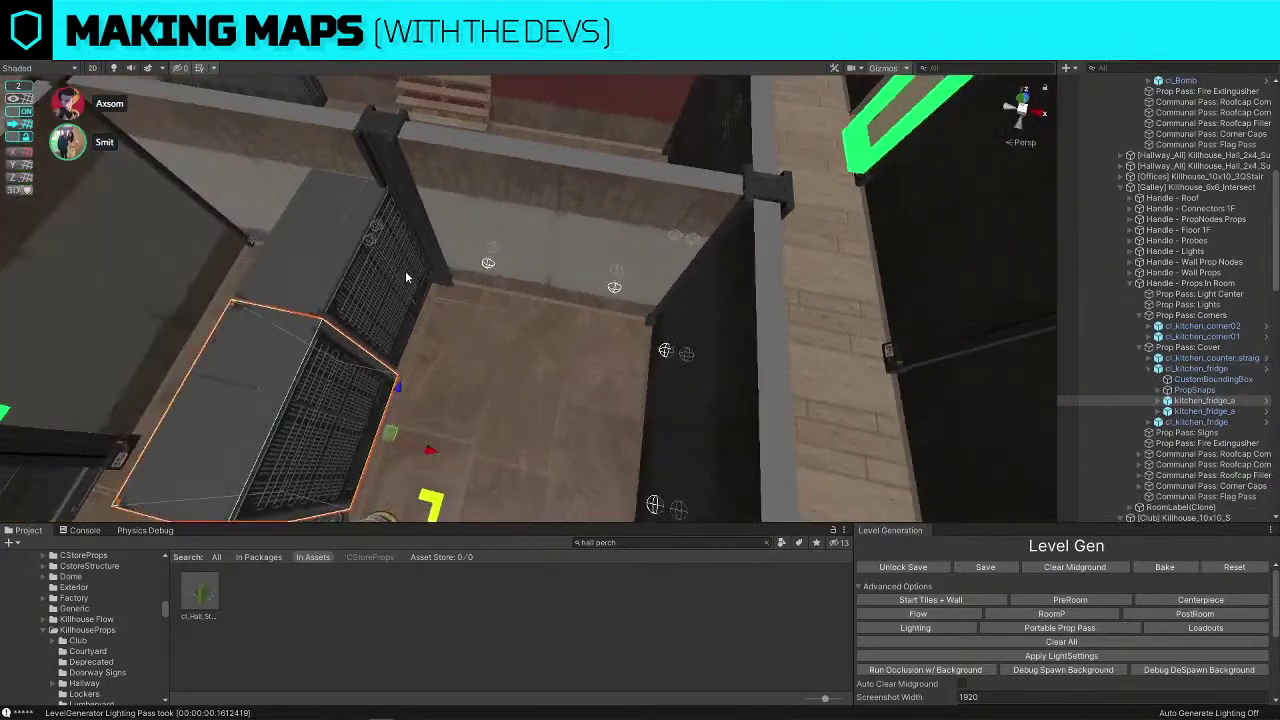
pyautogui.press('e')
pyautogui.keyDown('ctrl'); pyautogui.moveTo(413, 481); pyautogui.dragTo(795, 366); pyautogui.keyUp('ctrl')
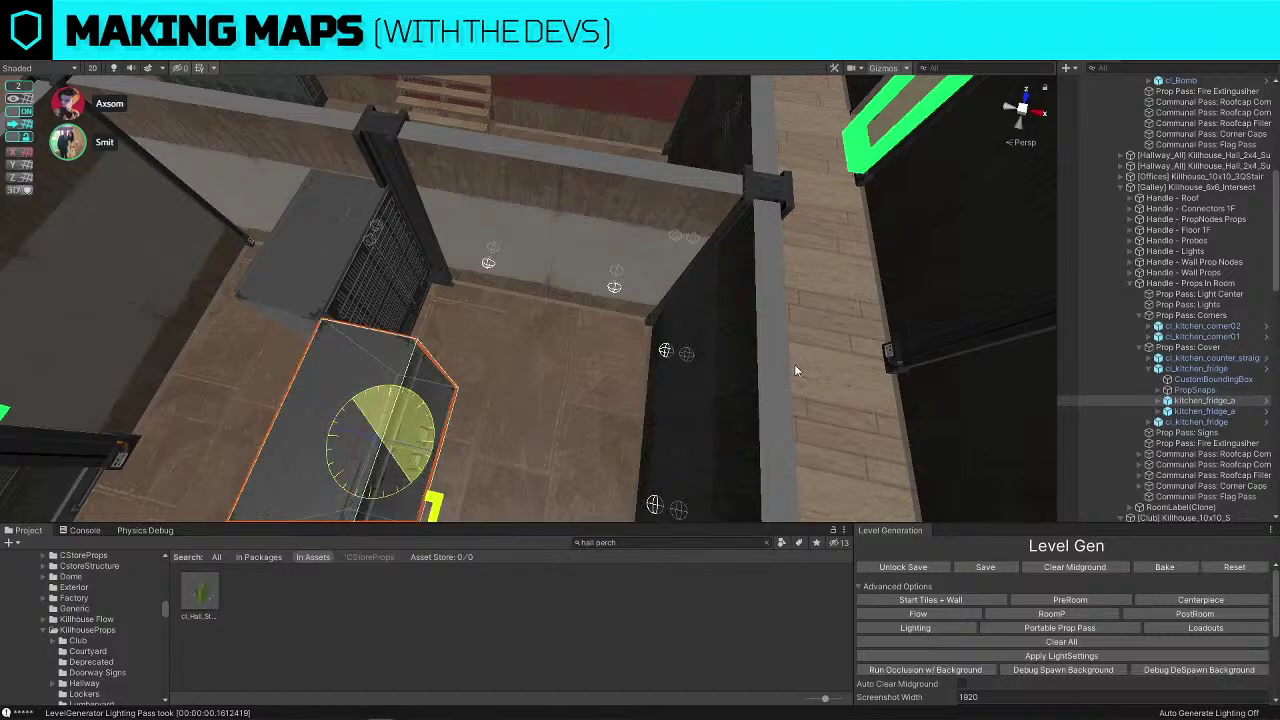
pyautogui.press('w')
pyautogui.moveTo(396, 386); pyautogui.dragTo(460, 274)
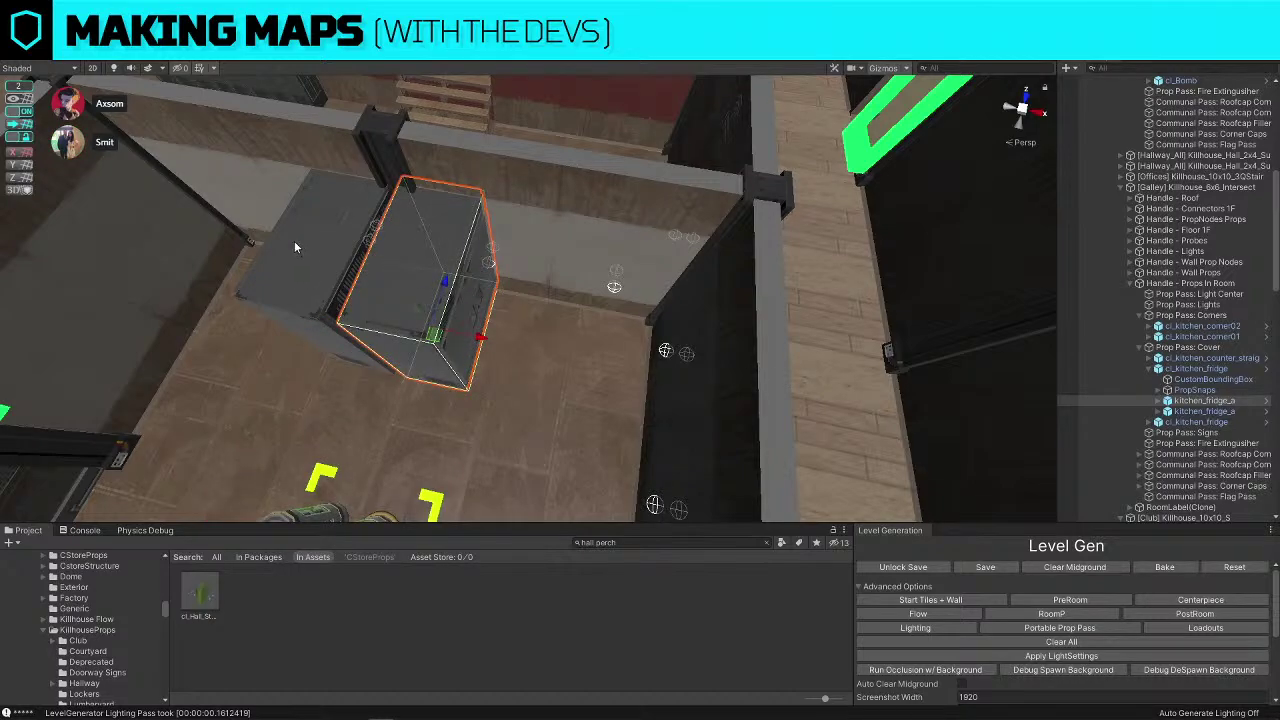
# Adjust the alignment of the two kitchen_fridge_a units so they sit together against the wall
pyautogui.click(294, 247)
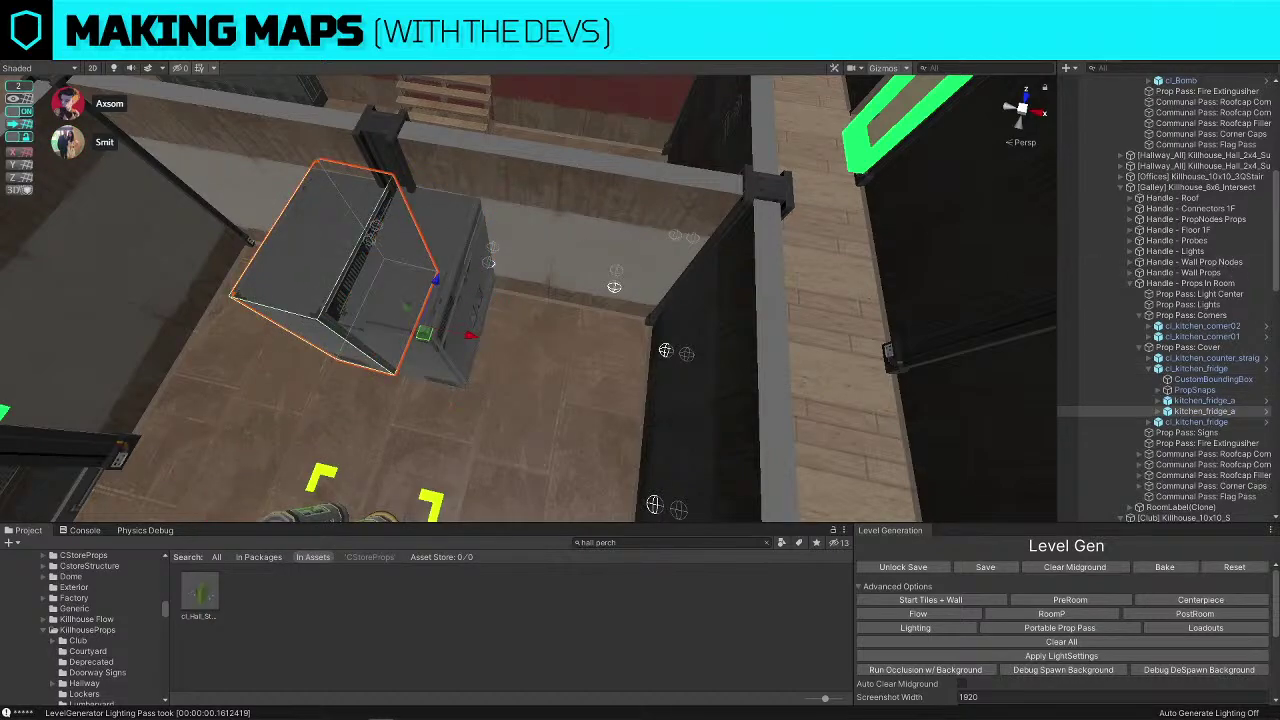
pyautogui.keyDown('alt'); pyautogui.moveTo(444, 246); pyautogui.dragTo(487, 228); pyautogui.keyUp('alt')
pyautogui.click(22, 125)
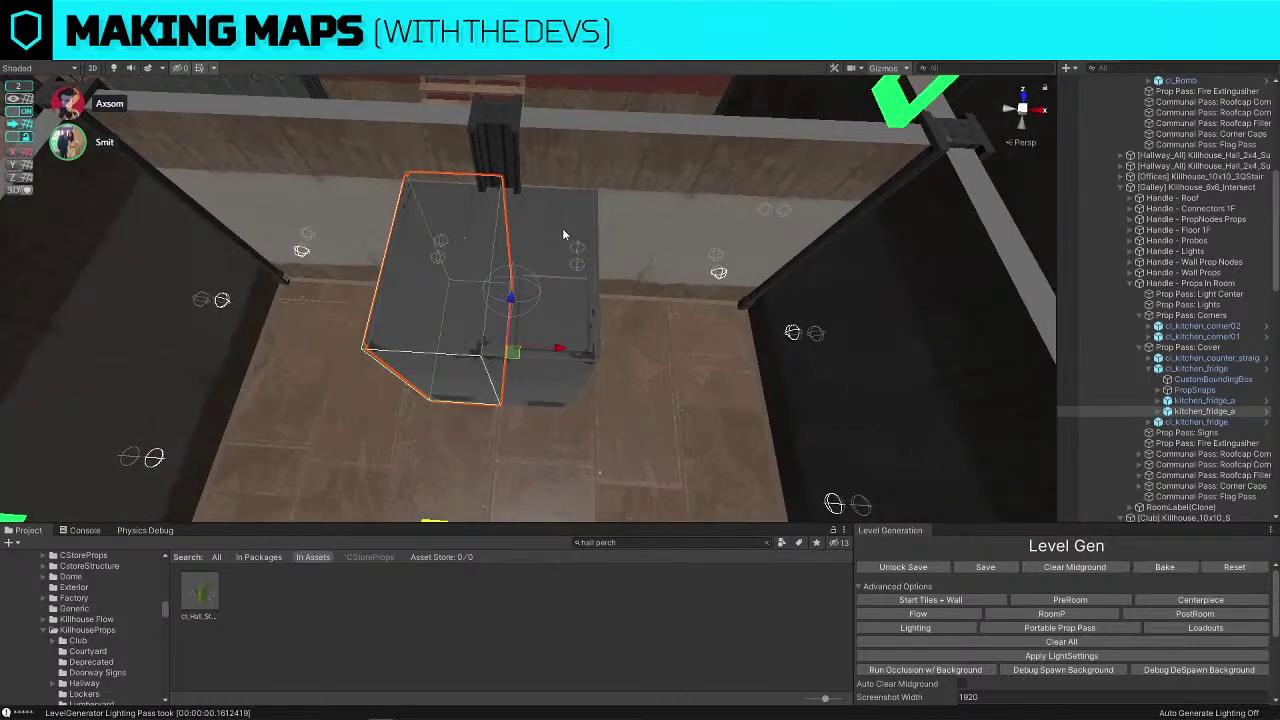
pyautogui.click(562, 234)
pyautogui.scroll(-5, 566, 222)
pyautogui.moveTo(520, 260); pyautogui.dragTo(546, 268)
# Move the bomb out of the kitchen, past its outer wall, to the yard beside the shipping container
pyautogui.keyDown('alt'); pyautogui.moveTo(649, 235); pyautogui.dragTo(392, 232); pyautogui.keyUp('alt')
pyautogui.click(466, 352)
pyautogui.moveTo(466, 352)
pyautogui.keyDown('alt'); pyautogui.mouseDown()
pyautogui.moveTo(660, 333)
pyautogui.moveTo(449, 365)
pyautogui.mouseUp(); pyautogui.keyUp('alt')
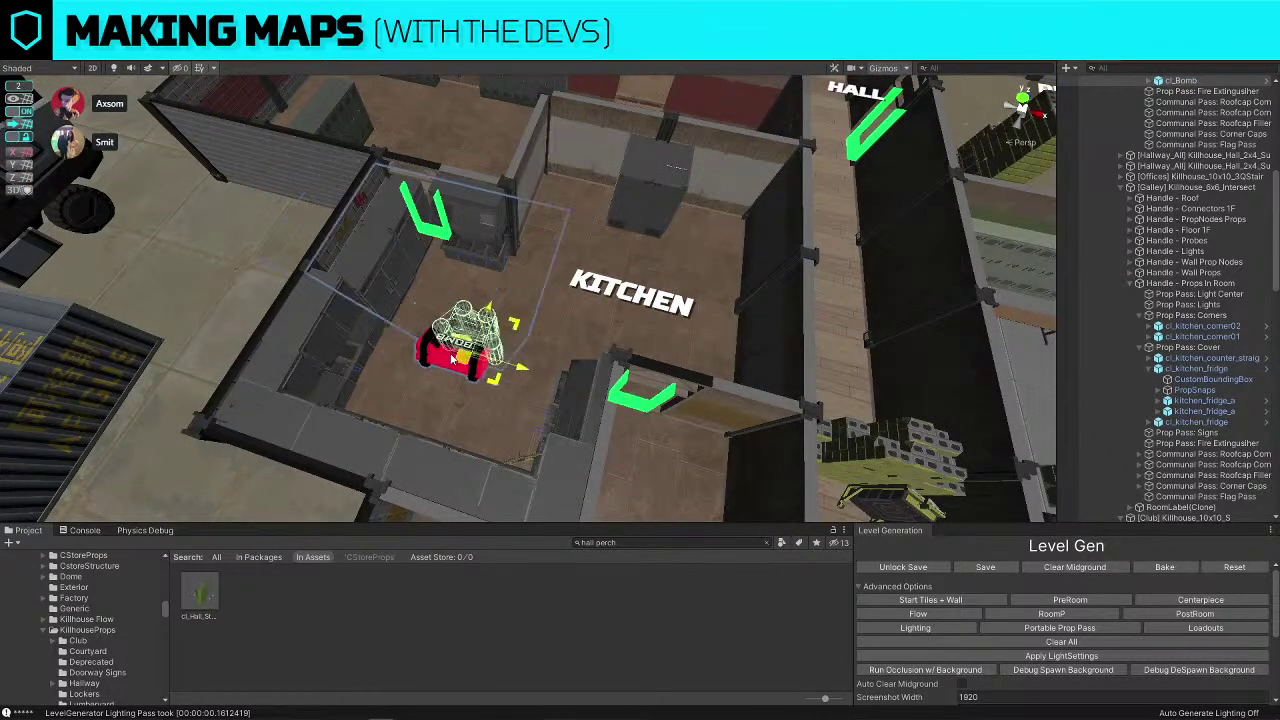
pyautogui.moveTo(468, 254); pyautogui.dragTo(390, 222, button='right')
pyautogui.click(341, 221)
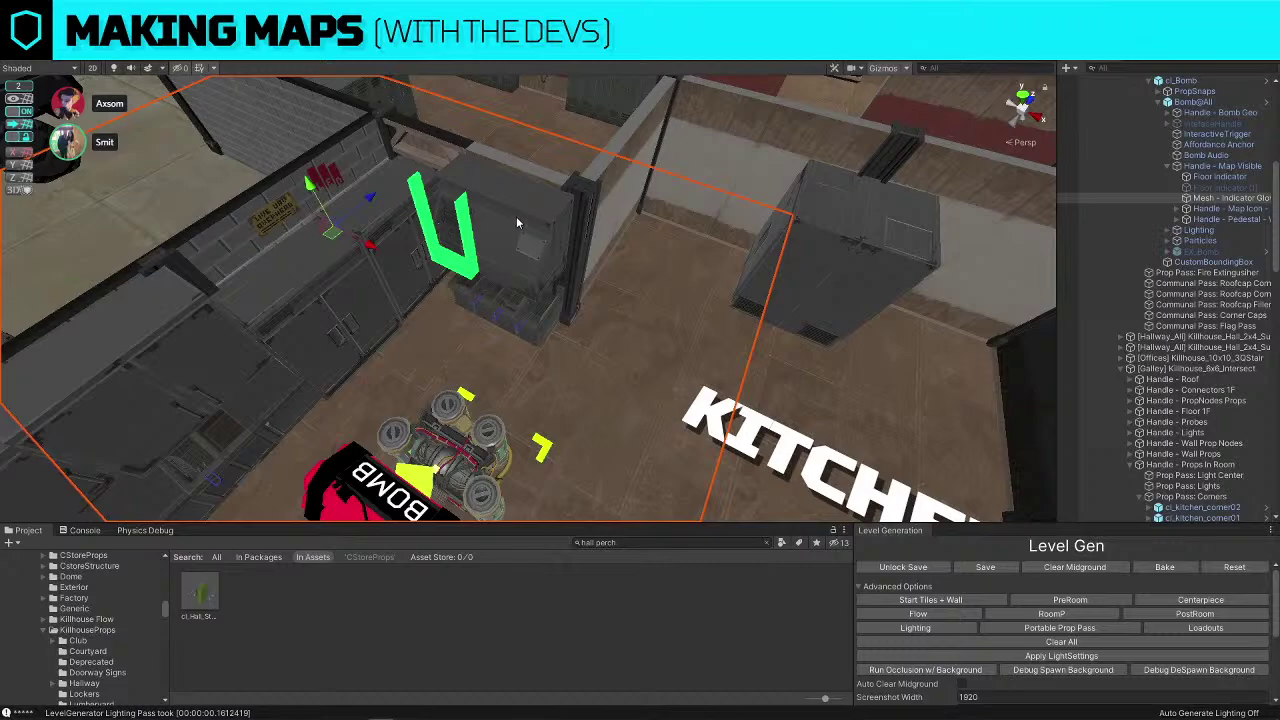
pyautogui.moveTo(517, 220); pyautogui.dragTo(426, 214, button='right')
pyautogui.click(488, 404)
pyautogui.click(492, 405)
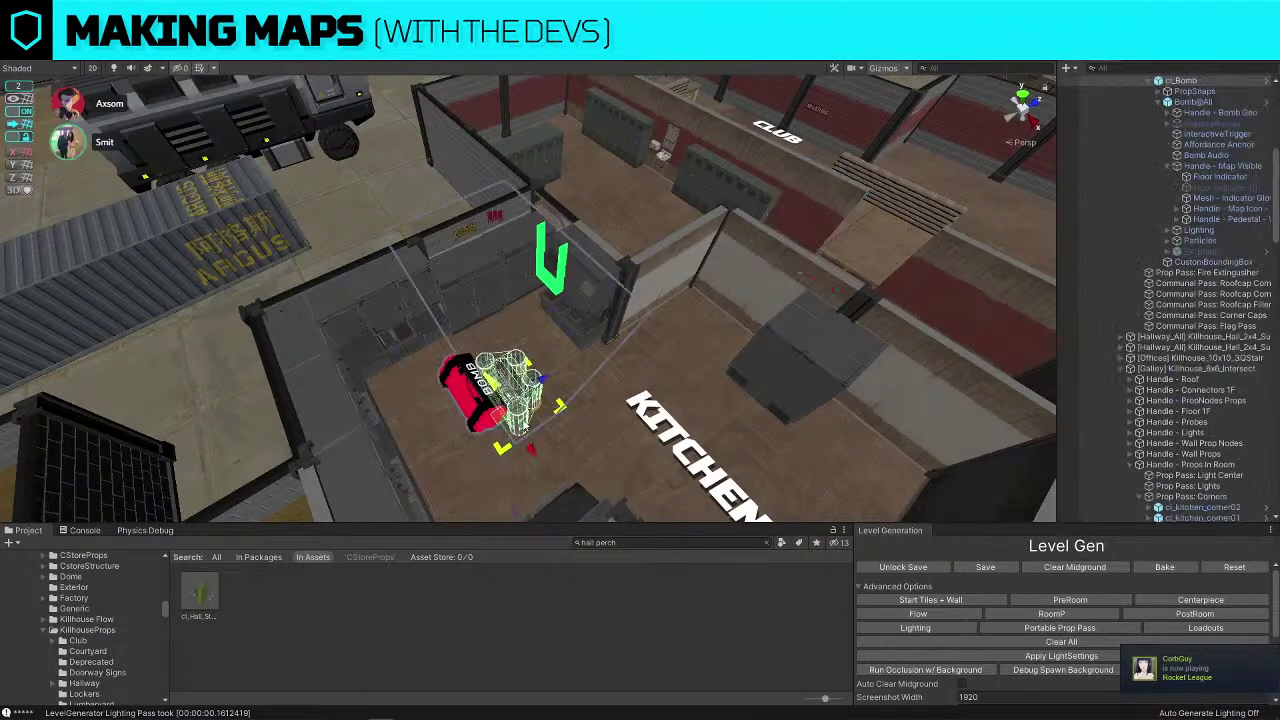
pyautogui.moveTo(501, 417); pyautogui.dragTo(210, 395)
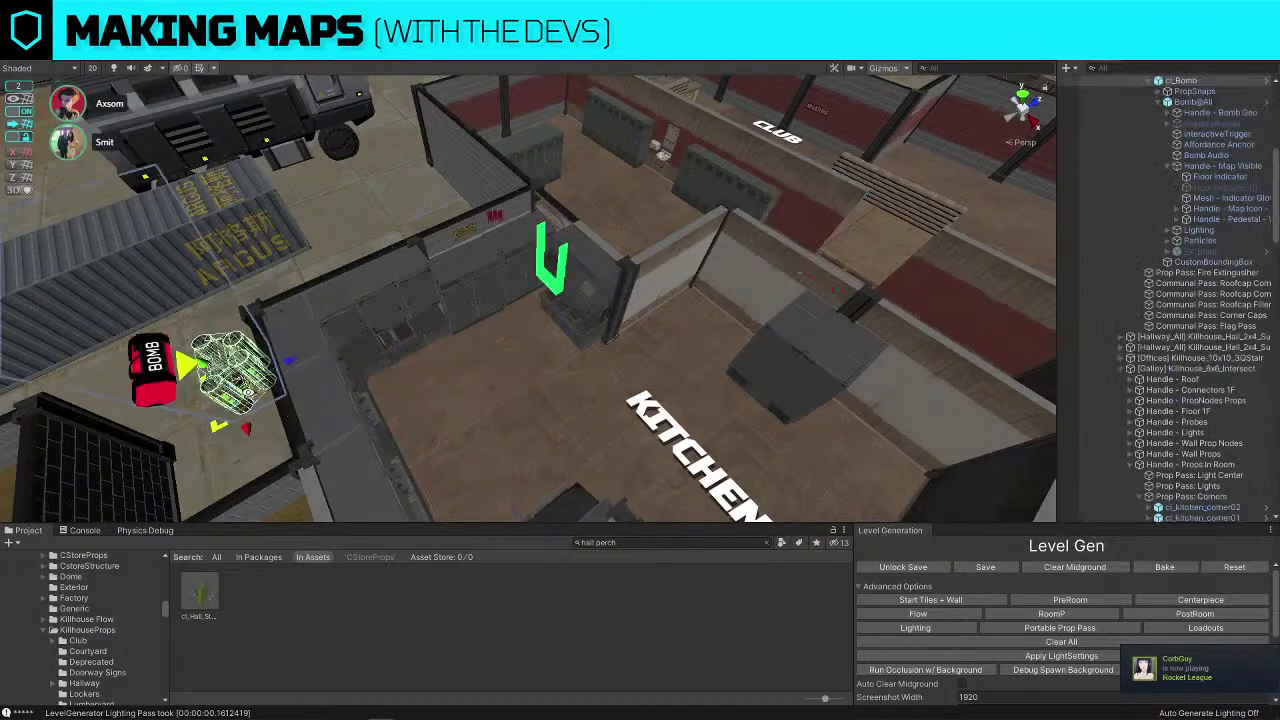
# Delete the kitchen counter unit between the oven counter and the doorway
pyautogui.click(454, 280)
pyautogui.press('Delete')
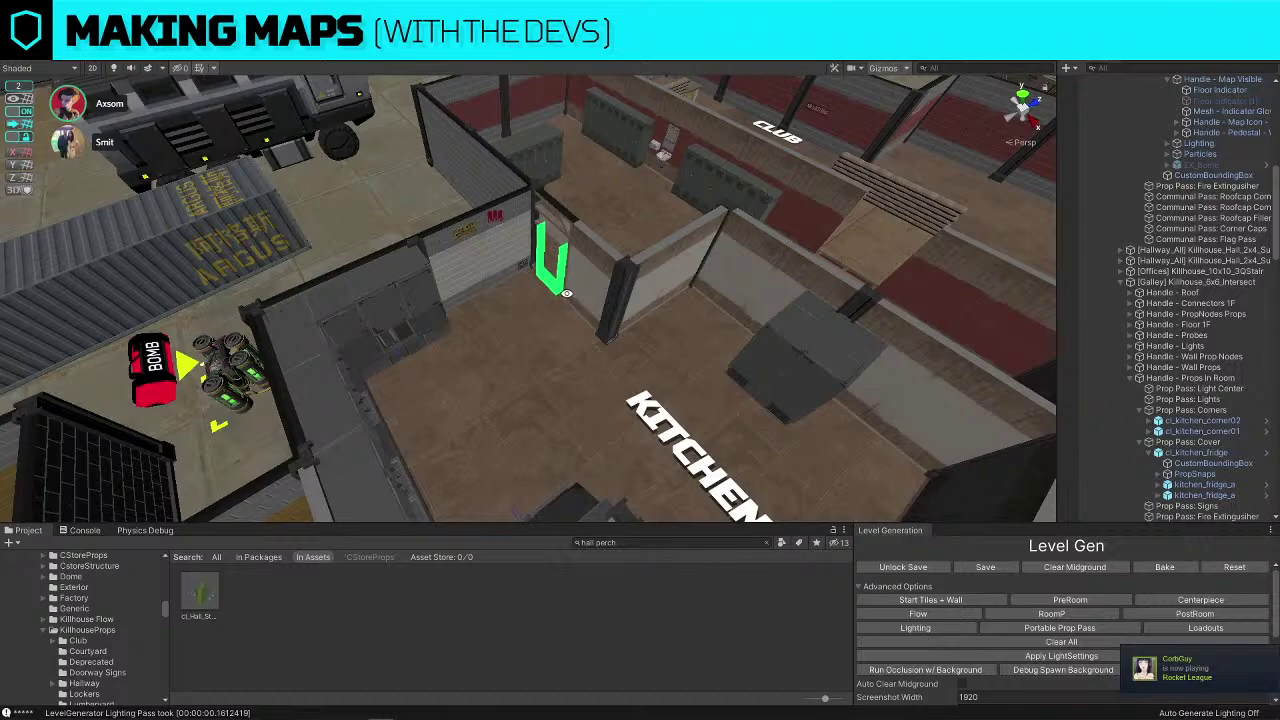
# Move the bomb from the yard back into the kitchen between the counters and rotate it there
pyautogui.moveTo(567, 293); pyautogui.dragTo(646, 283, button='right')
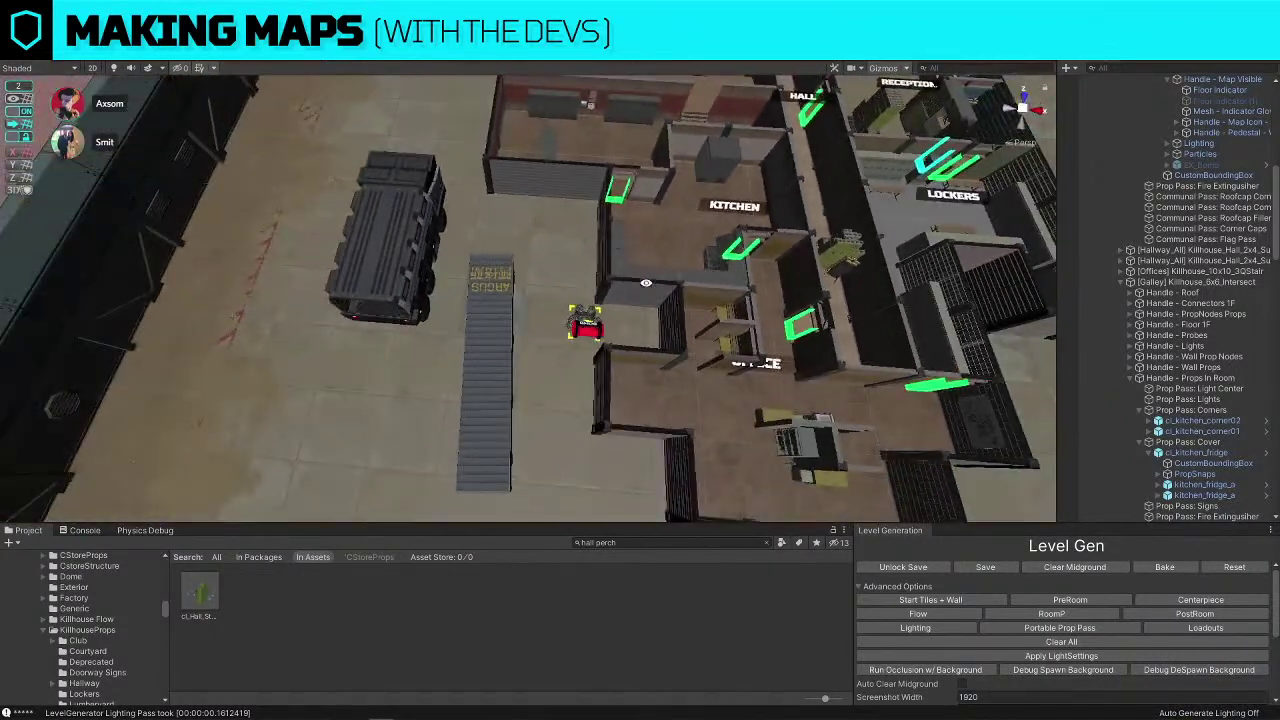
pyautogui.click(580, 333)
pyautogui.moveTo(580, 333); pyautogui.dragTo(502, 309, button='right')
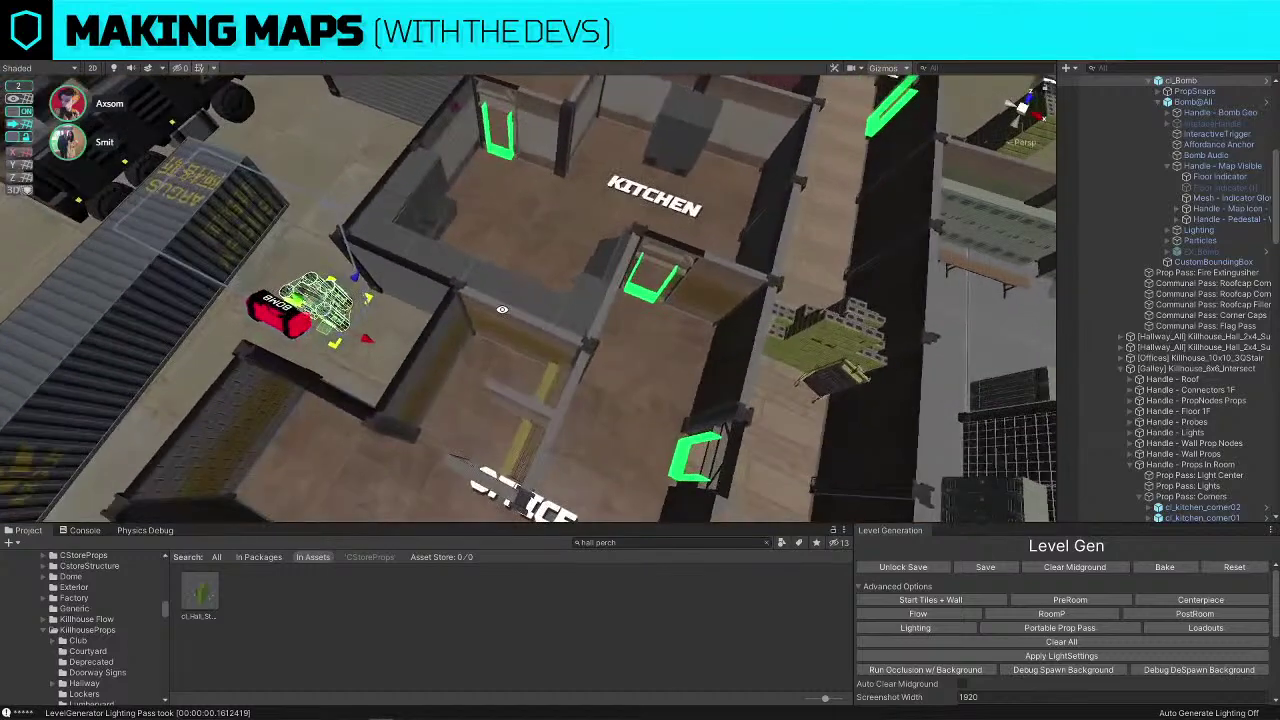
pyautogui.moveTo(330, 325); pyautogui.dragTo(557, 237)
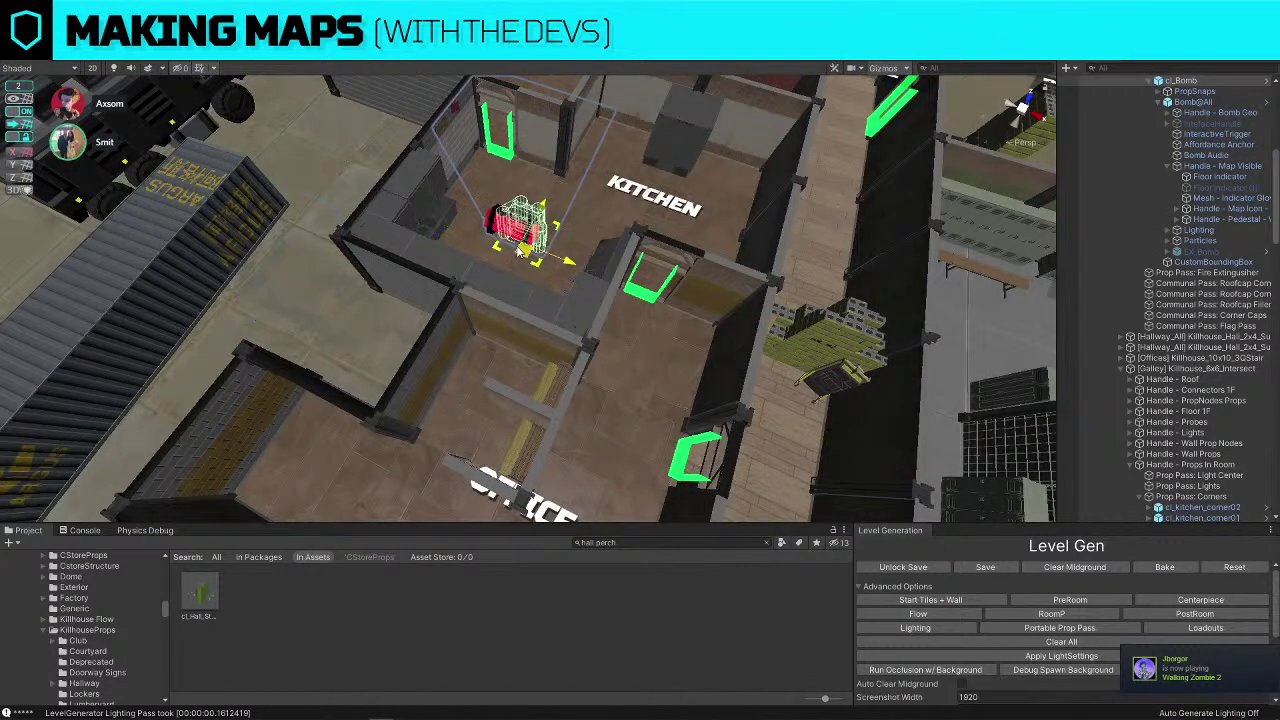
pyautogui.moveTo(557, 237); pyautogui.dragTo(443, 268, button='right')
pyautogui.press('e')
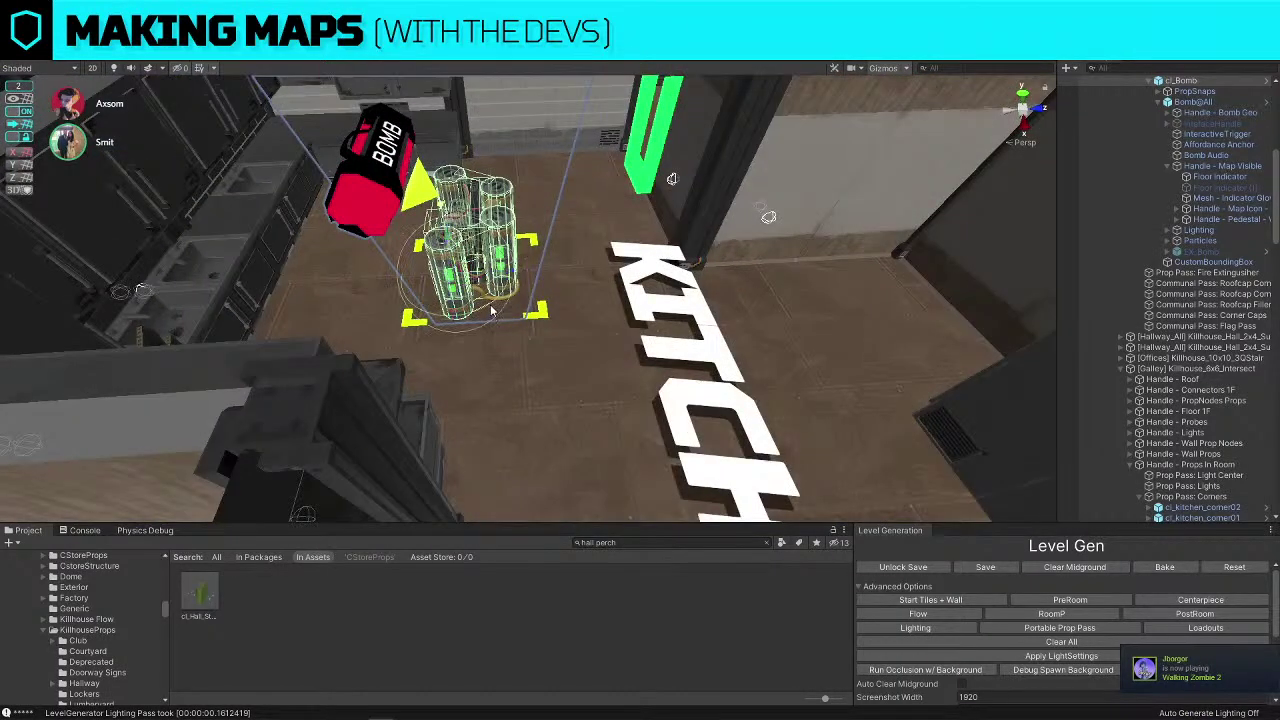
pyautogui.moveTo(491, 307); pyautogui.dragTo(738, 286)
# Rotate the cl_kitchen_fridge pair and move it away from the wall into the middle of the kitchen floor
pyautogui.moveTo(738, 286); pyautogui.dragTo(615, 330, button='right')
pyautogui.click(519, 264)
pyautogui.moveTo(615, 330); pyautogui.dragTo(766, 350)
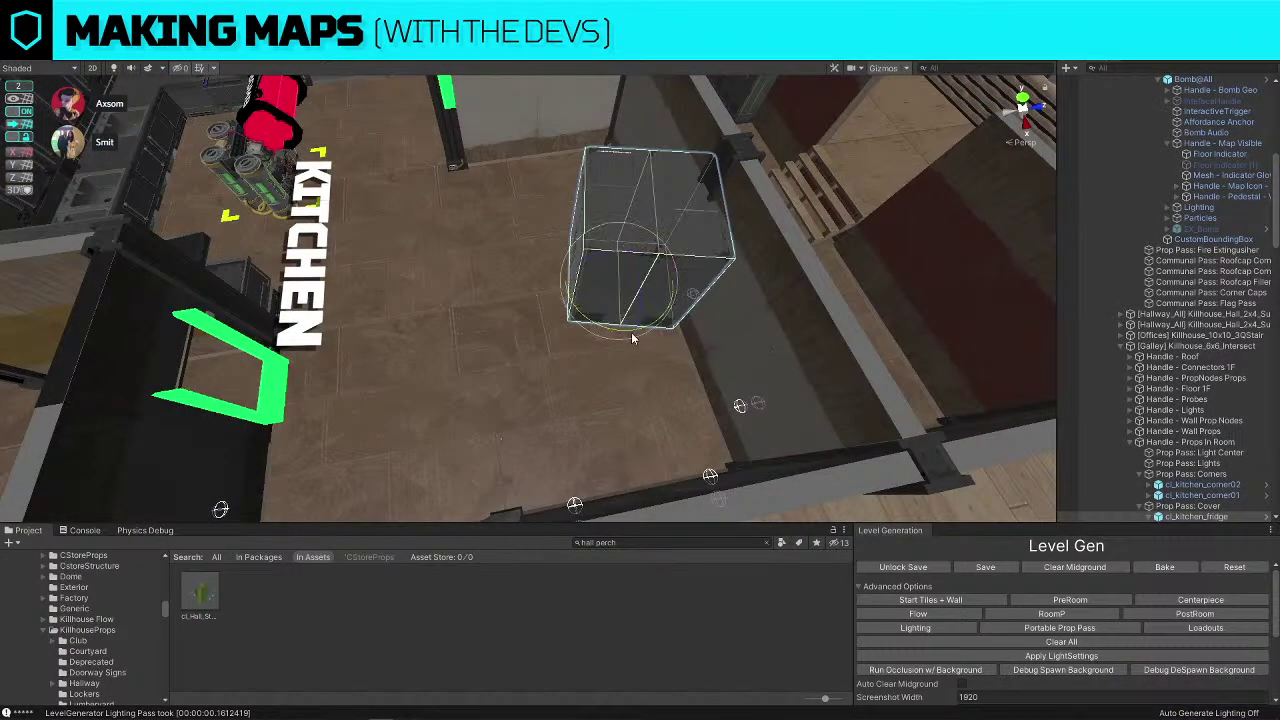
pyautogui.moveTo(615, 330); pyautogui.dragTo(645, 328)
pyautogui.press('w')
pyautogui.moveTo(678, 276); pyautogui.dragTo(538, 294)
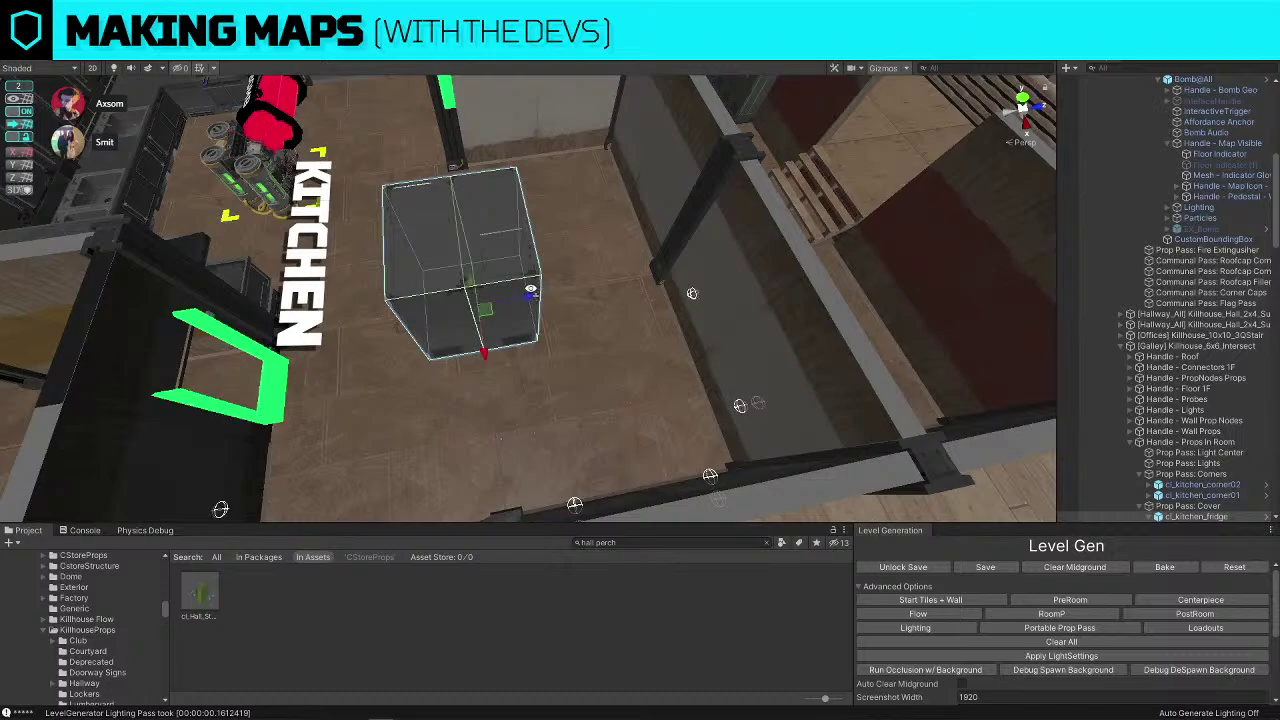
pyautogui.moveTo(540, 294); pyautogui.dragTo(570, 376, button='right')
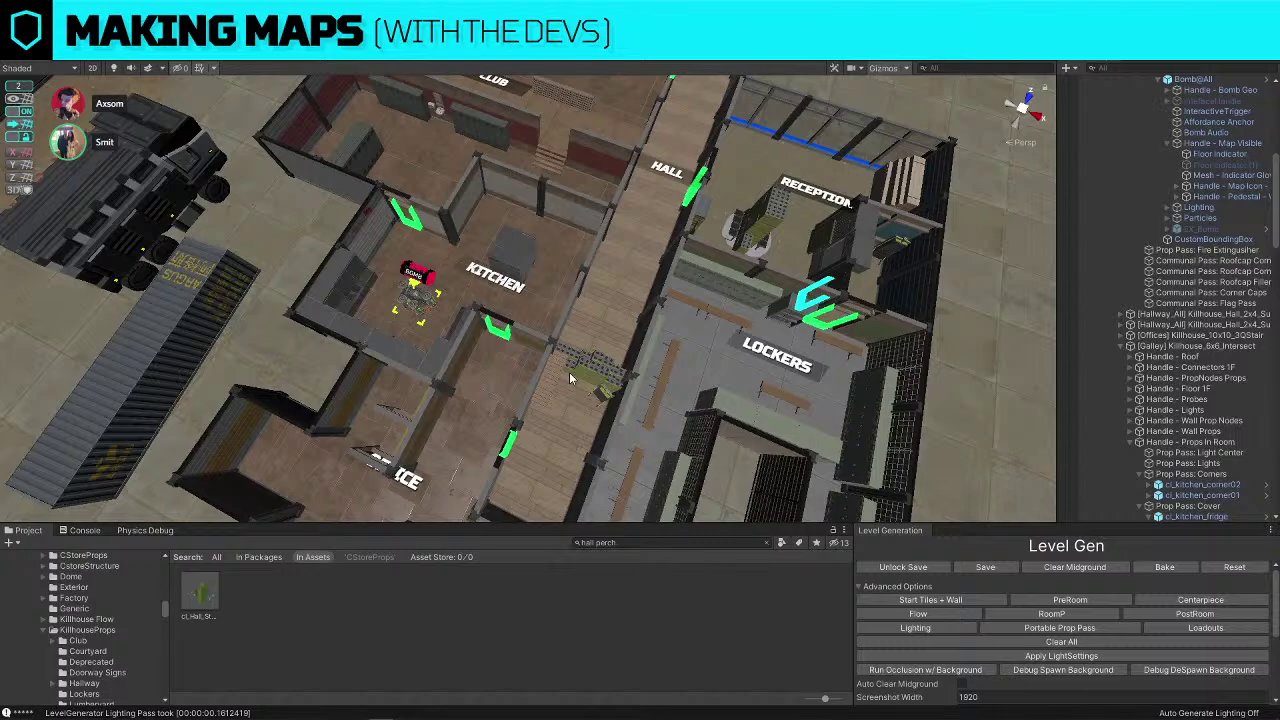
pyautogui.moveTo(569, 378); pyautogui.dragTo(608, 349, button='right')
pyautogui.press('d')
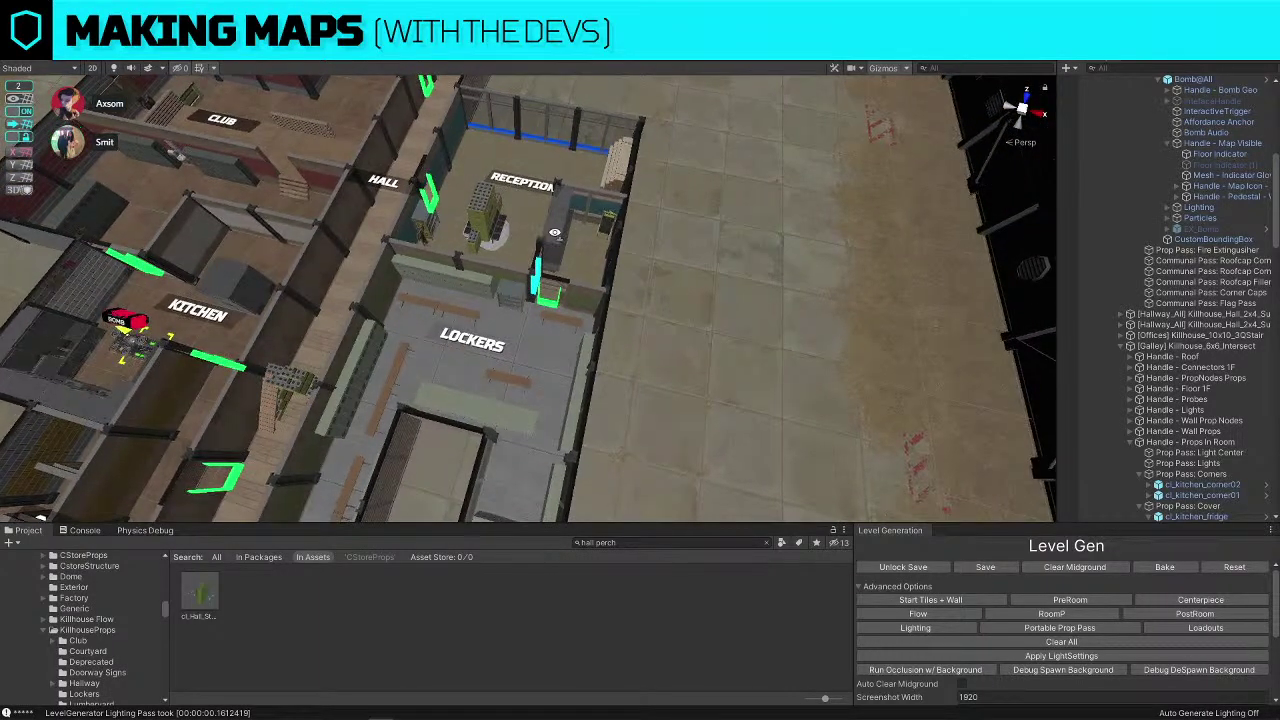
pyautogui.press('a')
pyautogui.moveTo(556, 238); pyautogui.dragTo(588, 218, button='right')
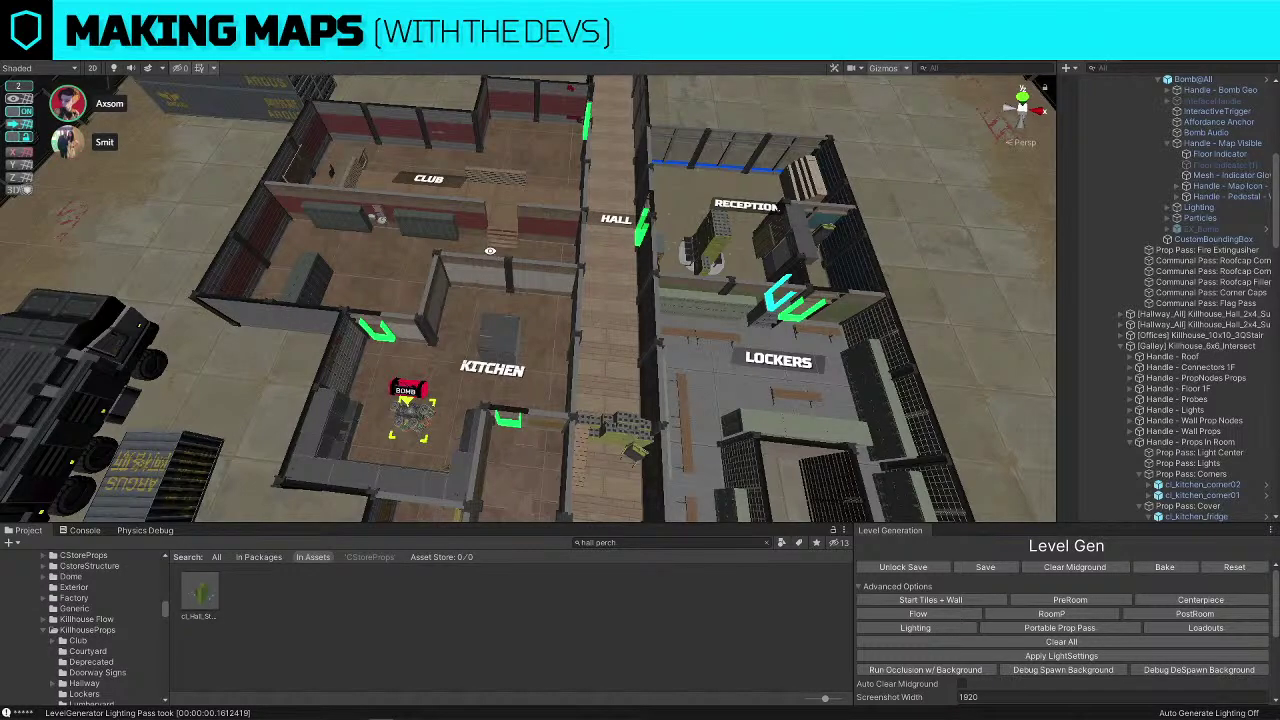
pyautogui.click(494, 192)
pyautogui.press('f')
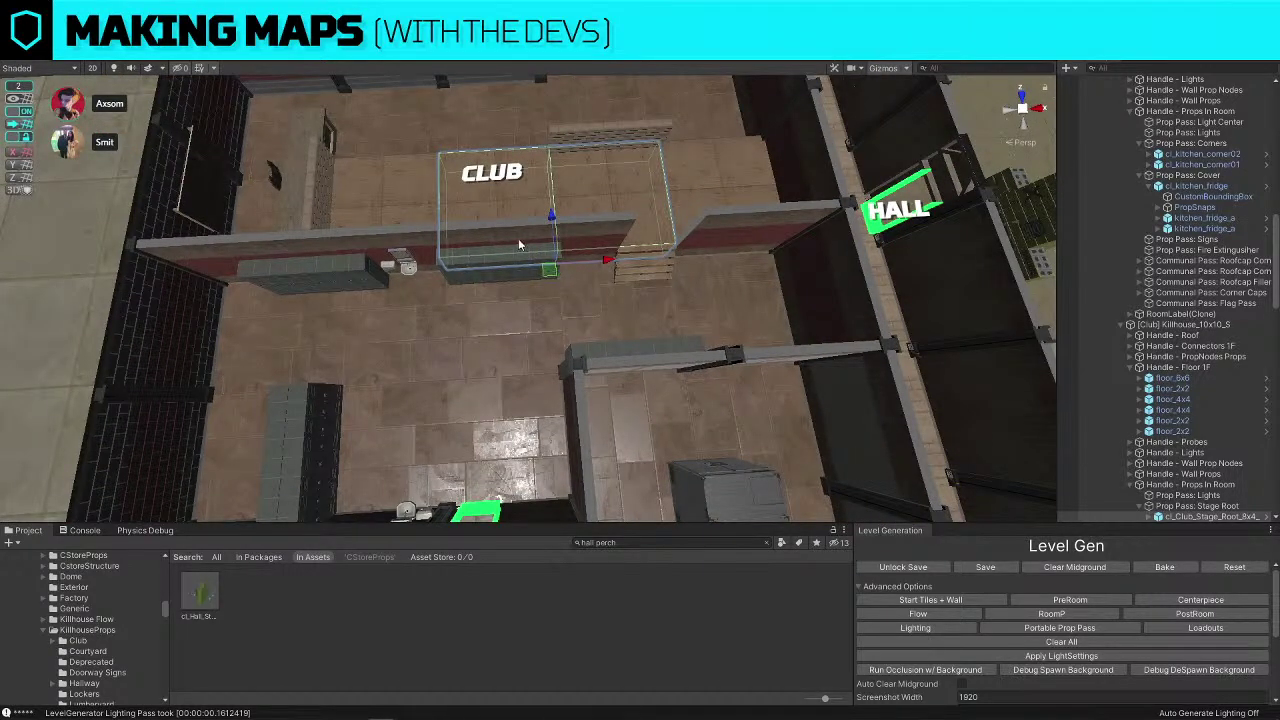
pyautogui.moveTo(549, 271); pyautogui.dragTo(450, 398)
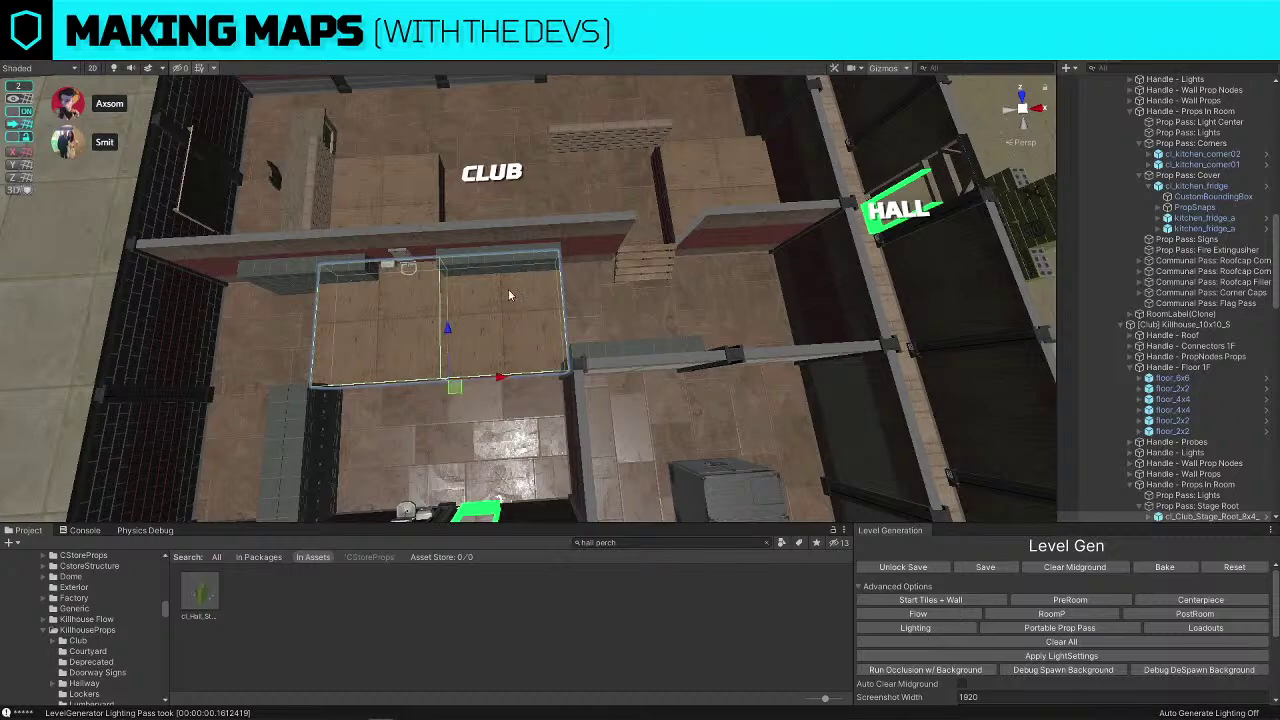
pyautogui.click(515, 236)
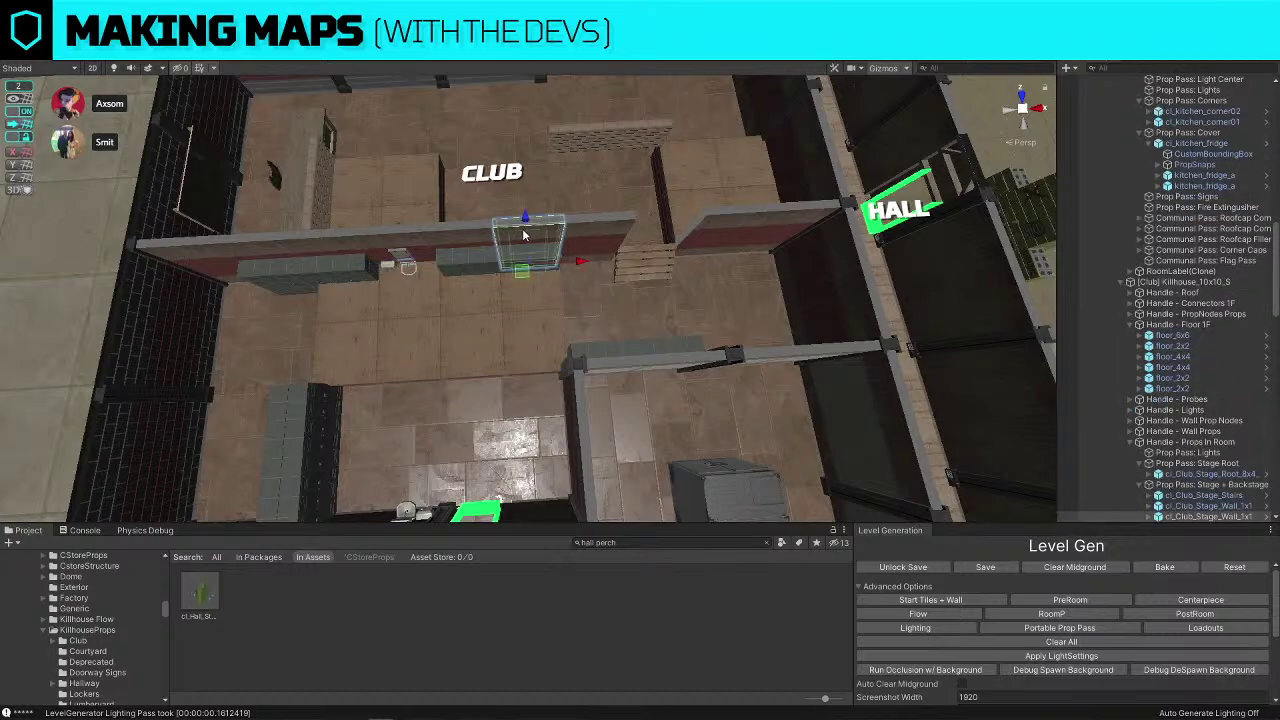
pyautogui.keyDown('shift'); pyautogui.click(586, 234); pyautogui.keyUp('shift')
pyautogui.hotkey('ctrl', 'z')
pyautogui.hotkey('ctrl', 'z')
pyautogui.hotkey('ctrl', 'z')
pyautogui.scroll(-3, 646, 269)
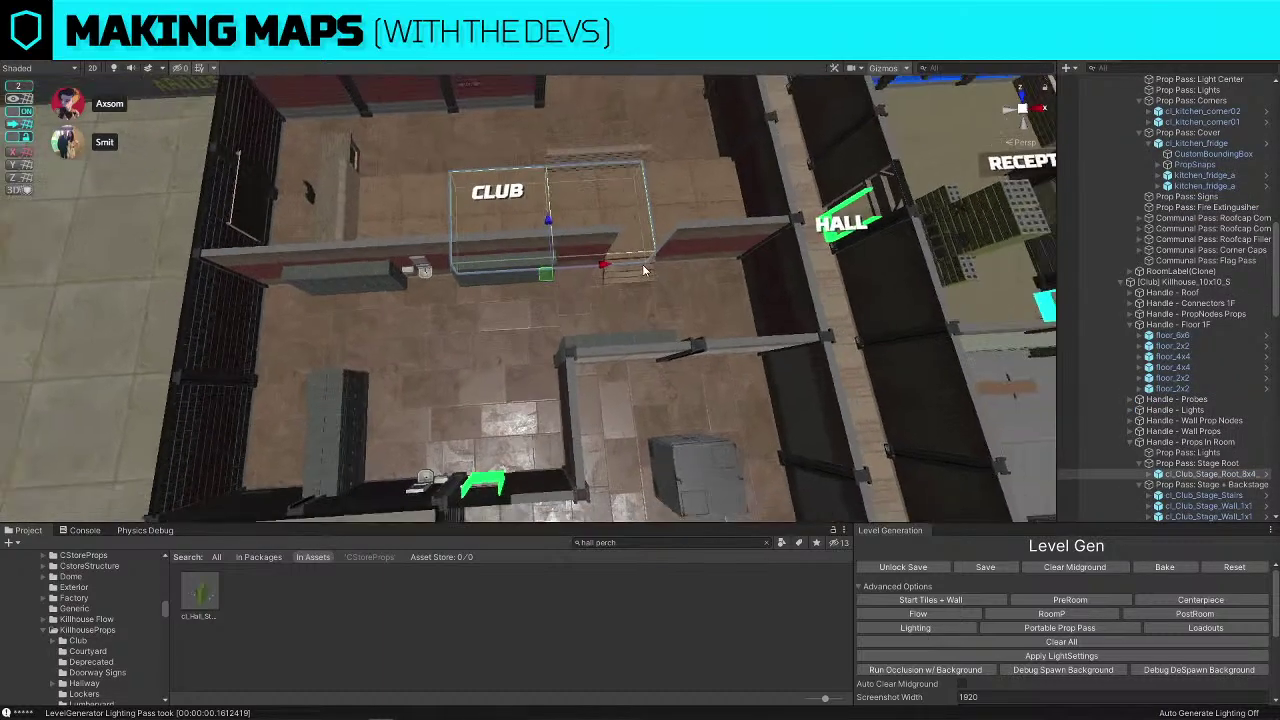
pyautogui.hotkey('ctrl', 'z')
# Shift the Club's Stage Root, Stage + Backstage and Backstage Props groups together away from the Hall, through the outer wall
pyautogui.click(1205, 441)
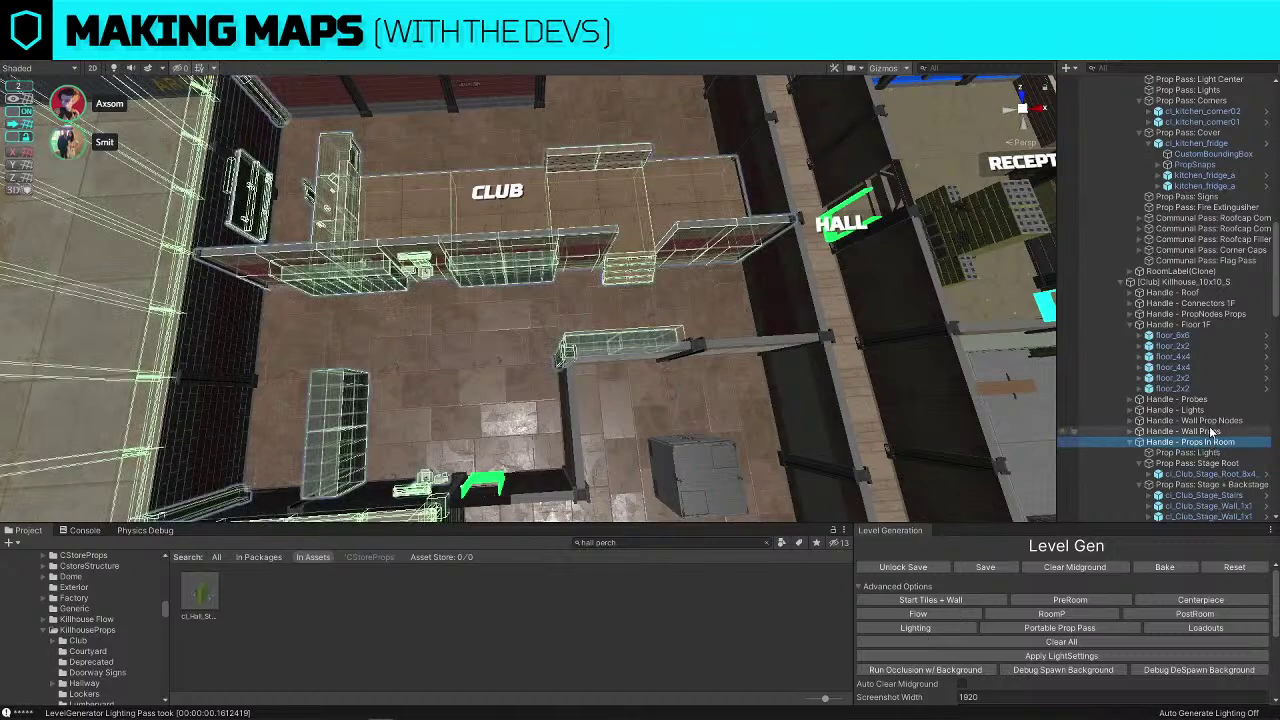
pyautogui.click(1210, 431)
pyautogui.click(1205, 442)
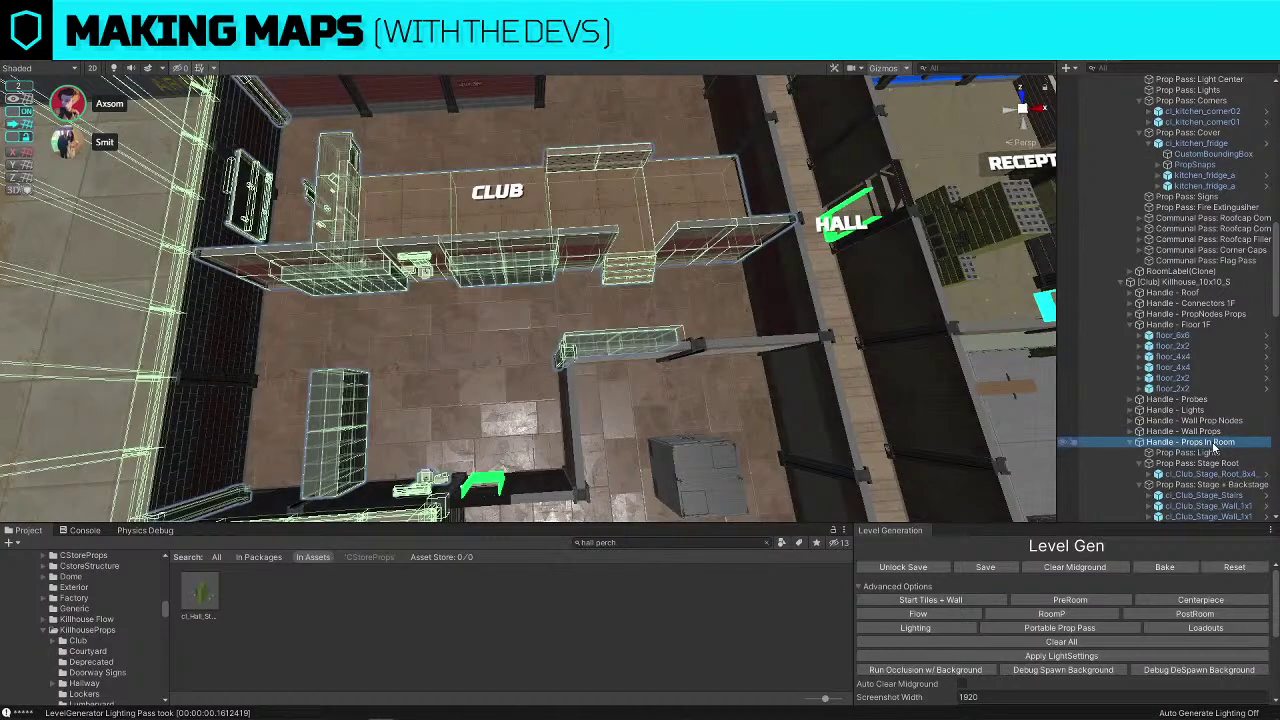
pyautogui.click(1131, 443)
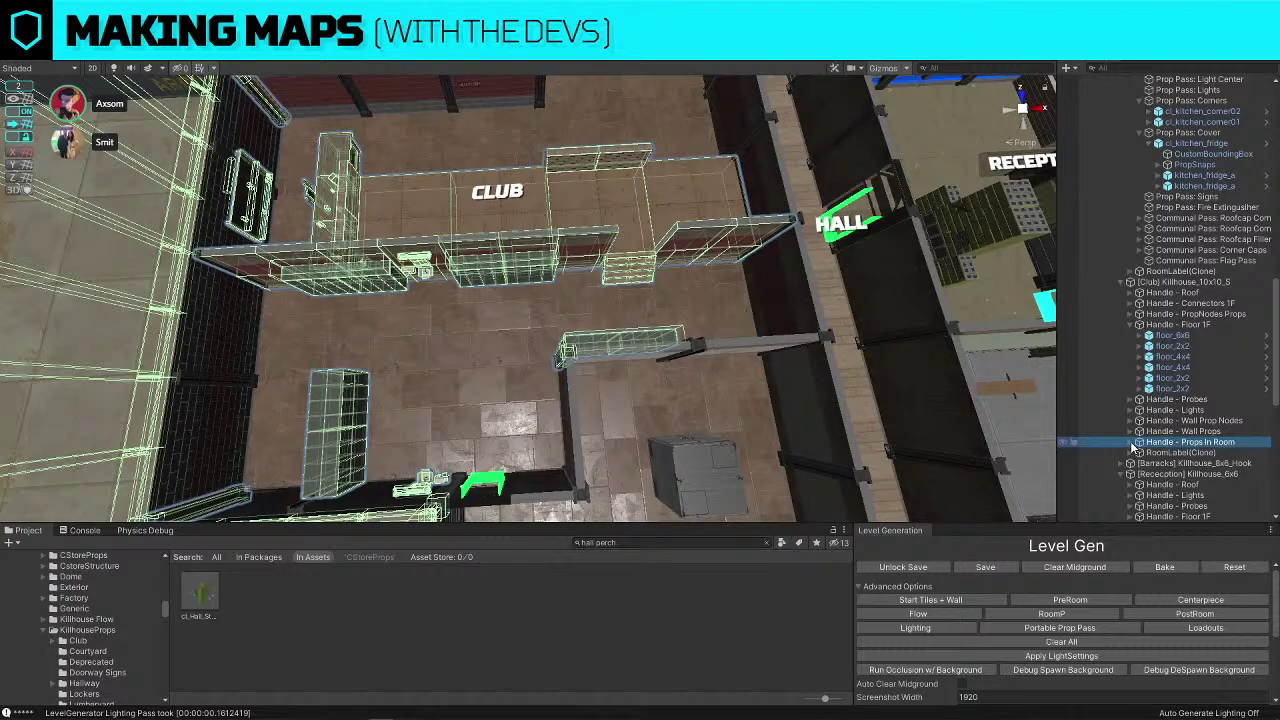
pyautogui.click(1133, 443)
pyautogui.scroll(-3, 1133, 447)
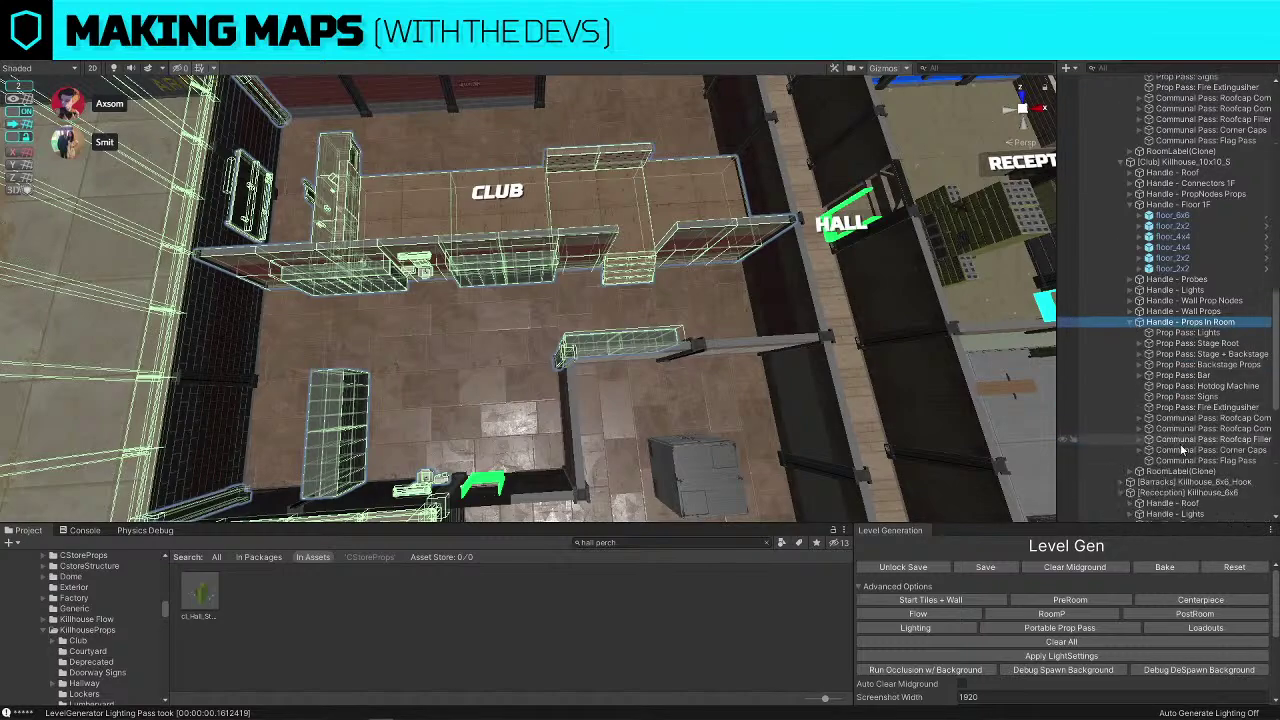
pyautogui.click(1187, 419)
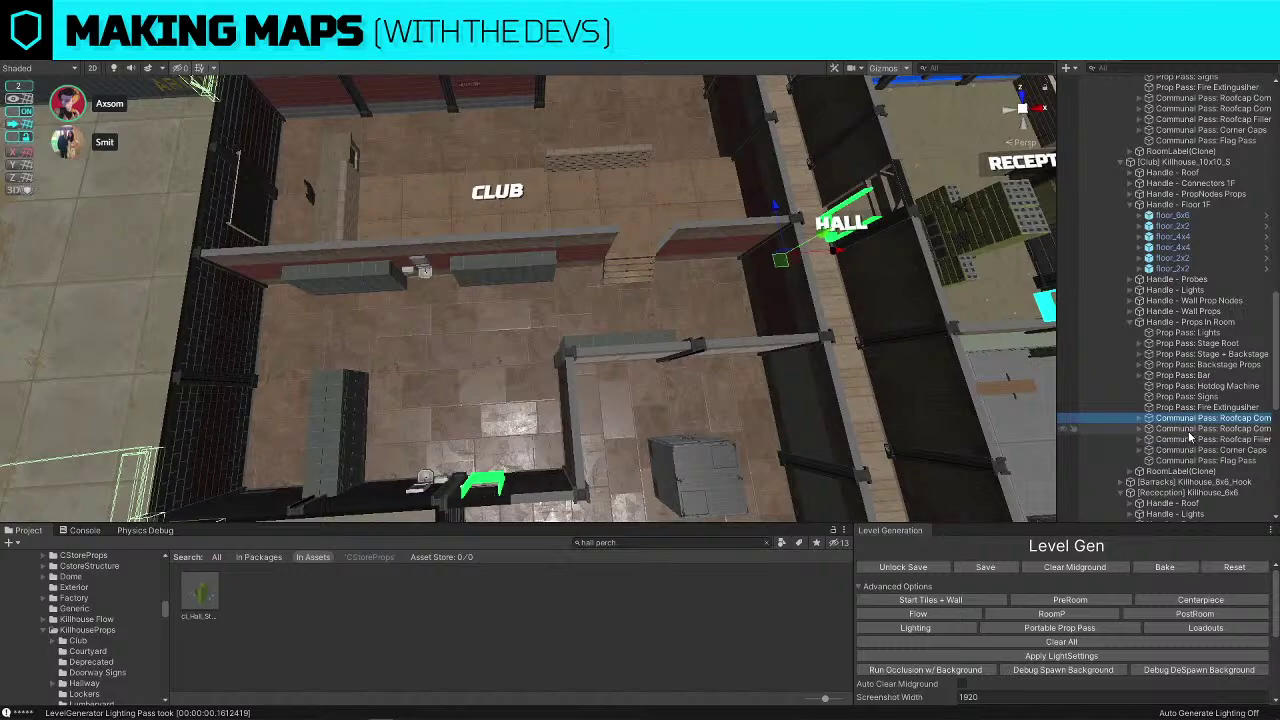
pyautogui.click(1205, 375)
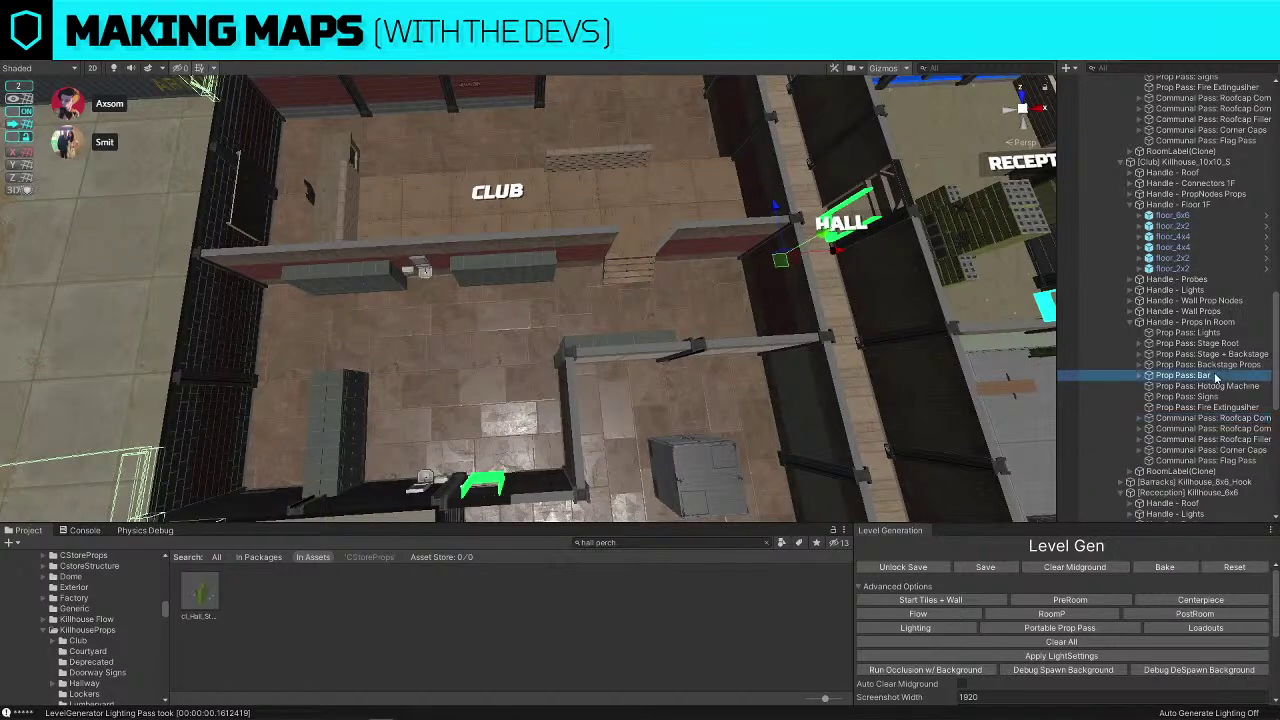
pyautogui.click(1214, 355)
pyautogui.keyDown('shift'); pyautogui.click(1214, 364); pyautogui.keyUp('shift')
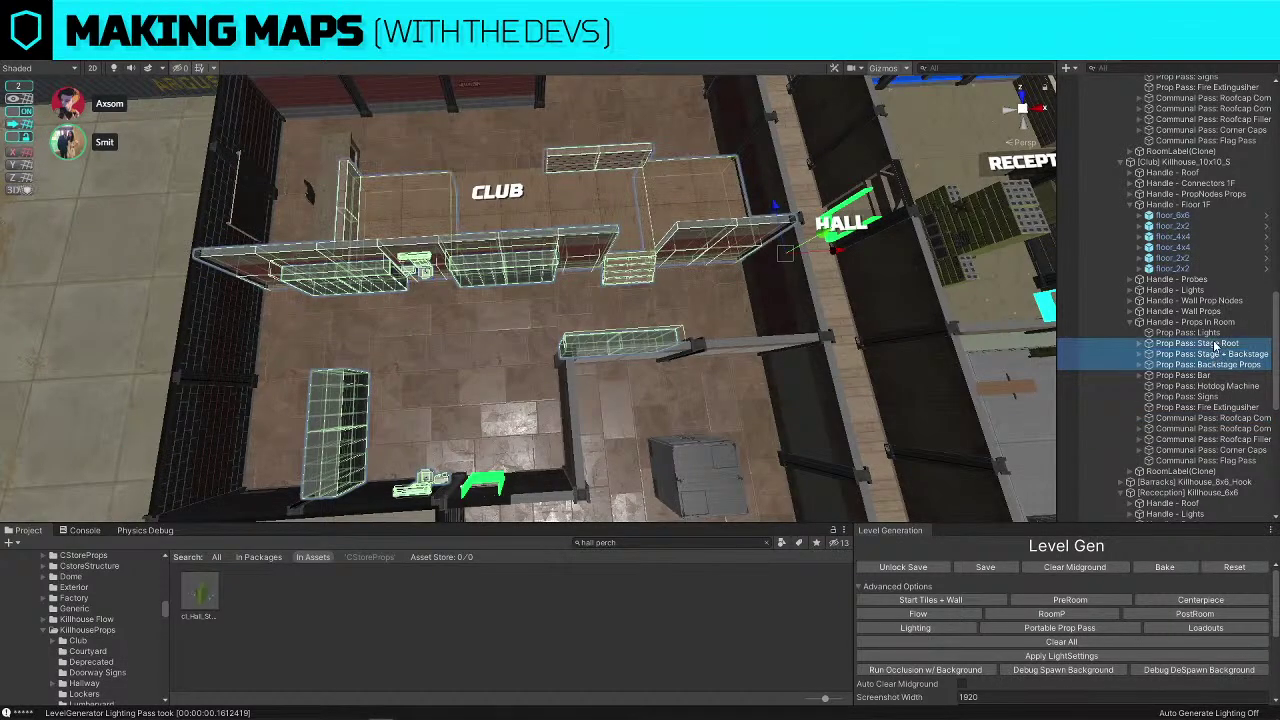
pyautogui.scroll(-4, 708, 285)
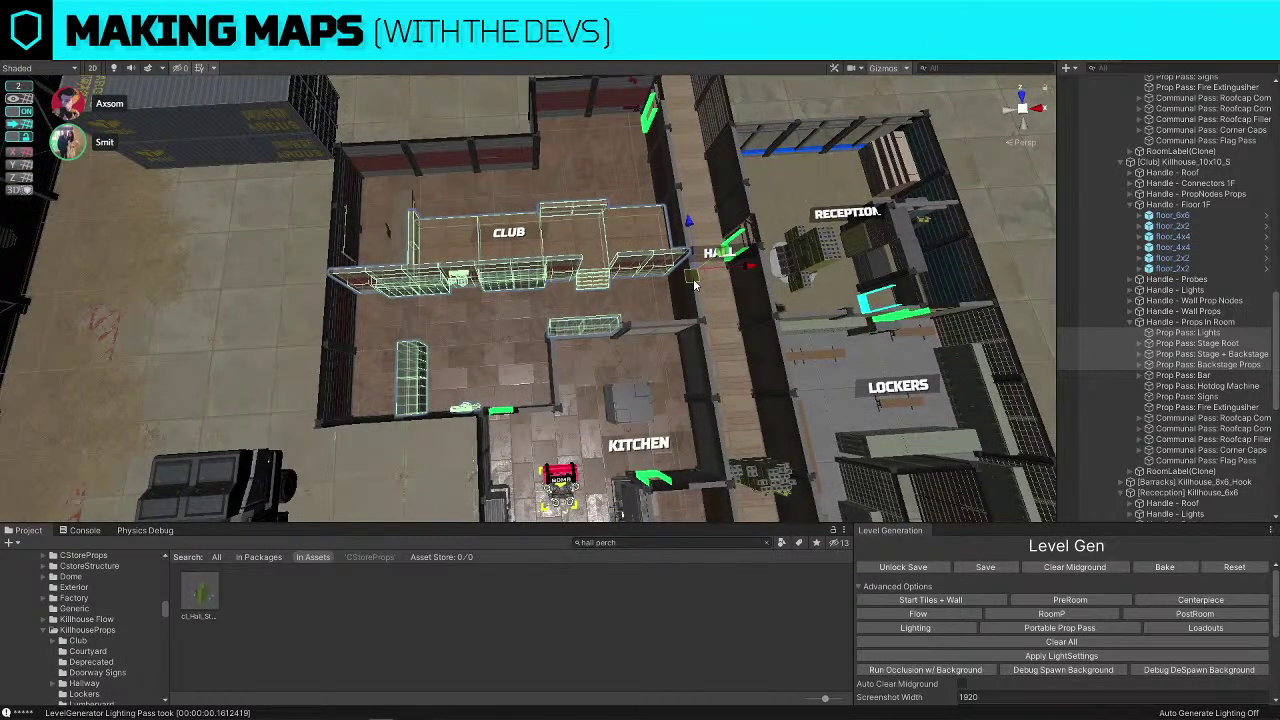
pyautogui.moveTo(695, 285); pyautogui.dragTo(575, 347)
pyautogui.moveTo(575, 347); pyautogui.dragTo(276, 248, button='right')
pyautogui.click(277, 249)
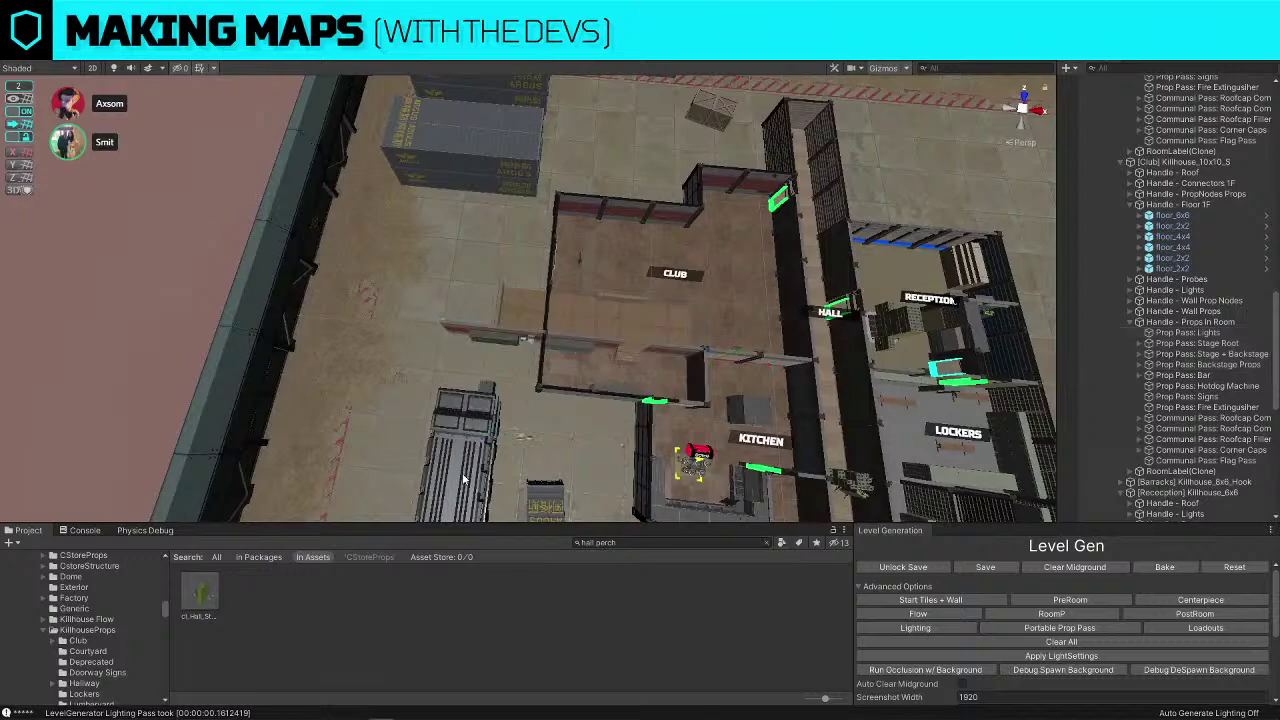
# Delete the sink and the double-sided locker block standing in the yard outside the Club
pyautogui.click(481, 469)
pyautogui.moveTo(492, 355); pyautogui.dragTo(320, 308, button='right')
pyautogui.click(485, 388)
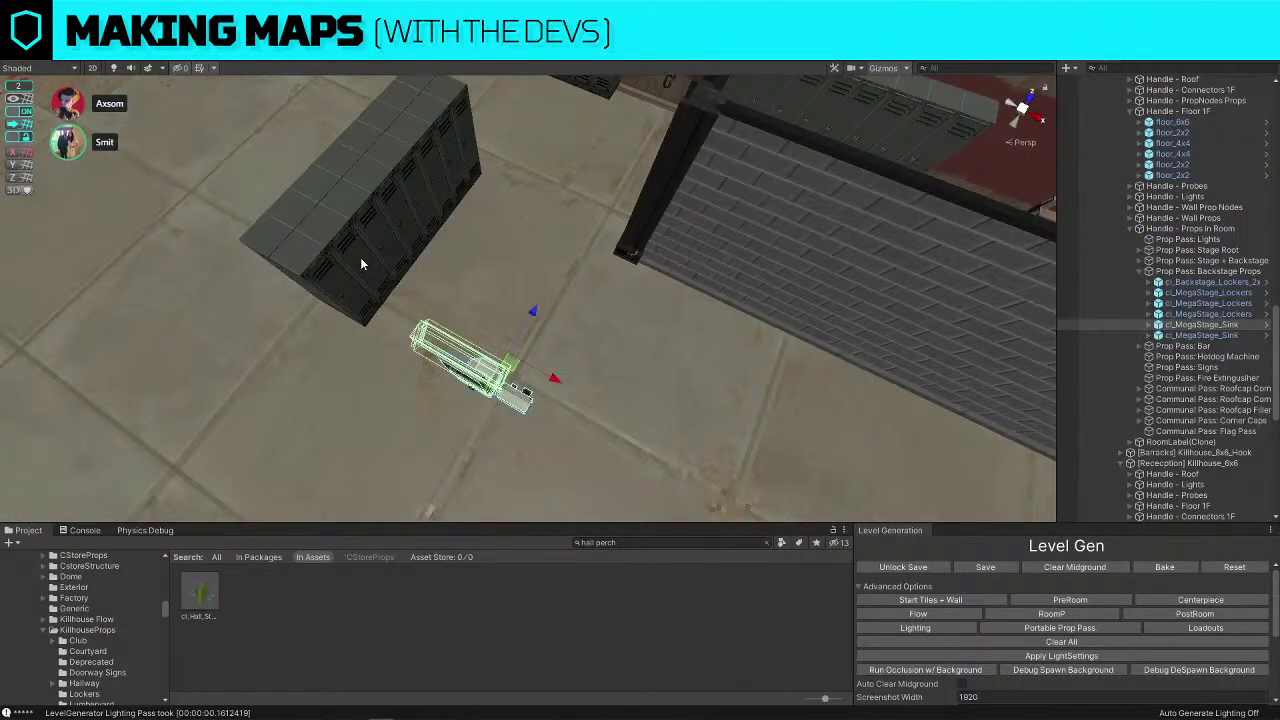
pyautogui.keyDown('shift'); pyautogui.click(360, 257); pyautogui.keyUp('shift')
pyautogui.moveTo(360, 257); pyautogui.dragTo(377, 153, button='right')
pyautogui.press('Delete')
# Turn the cl_Club_Stage_Root platform a quarter turn and place it behind the stage stairs, beside the smaller platform
pyautogui.click(660, 240)
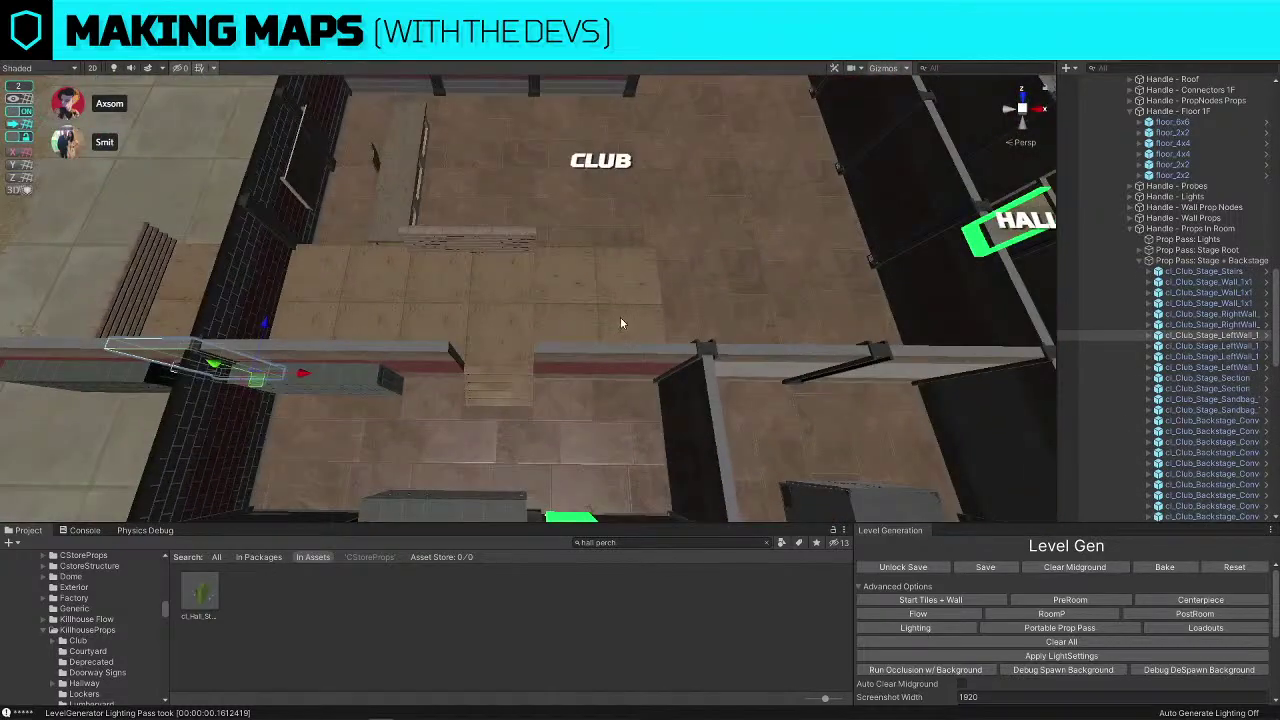
pyautogui.click(614, 313)
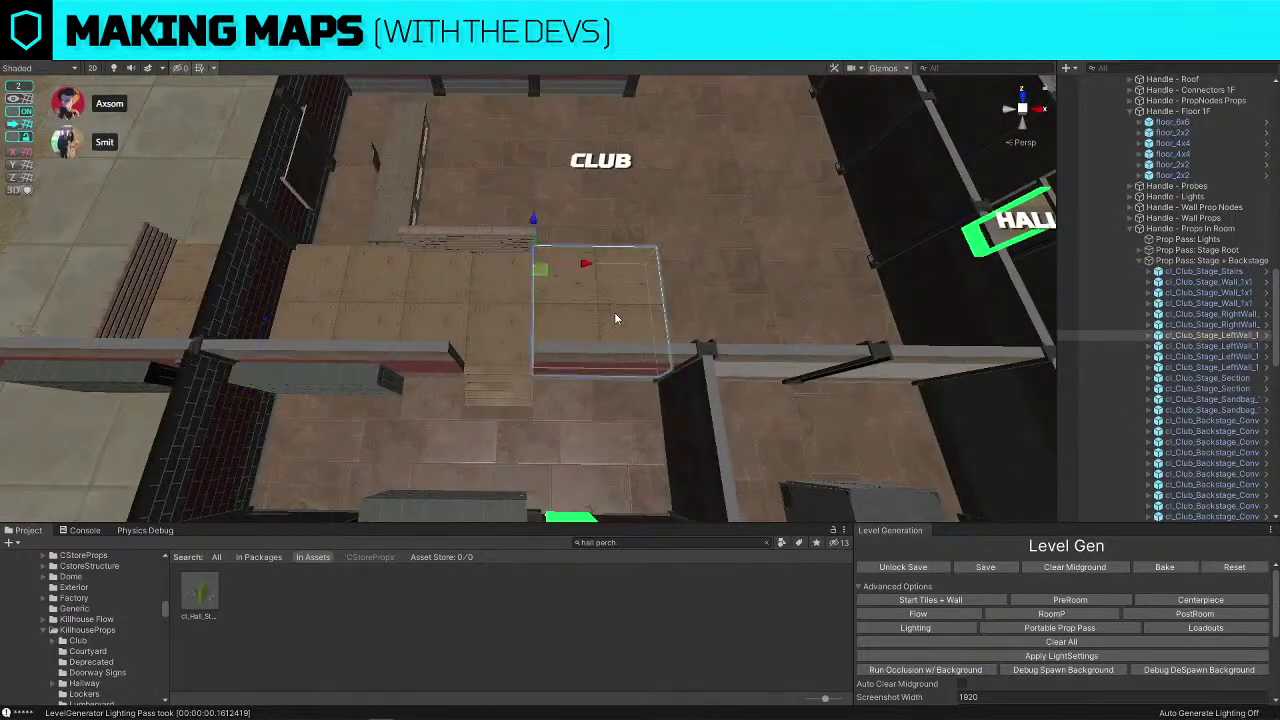
pyautogui.click(504, 279)
pyautogui.press('e')
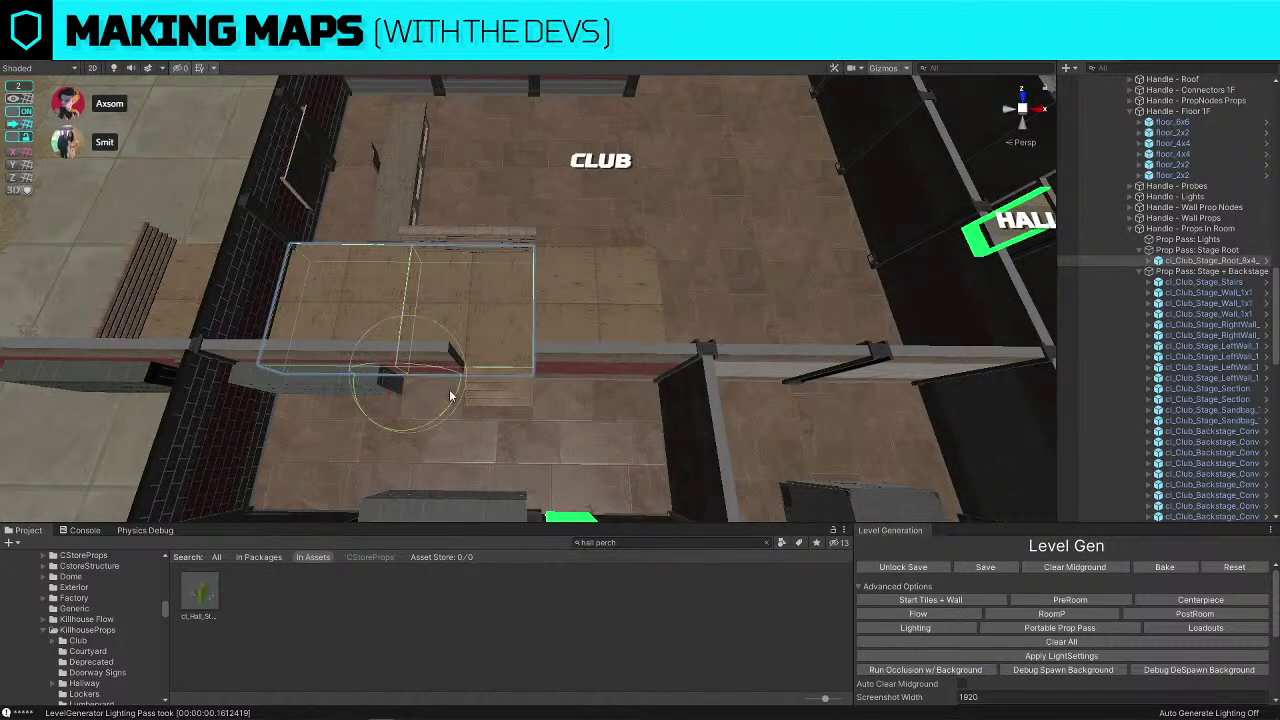
pyautogui.moveTo(457, 403); pyautogui.dragTo(478, 350)
pyautogui.press('w')
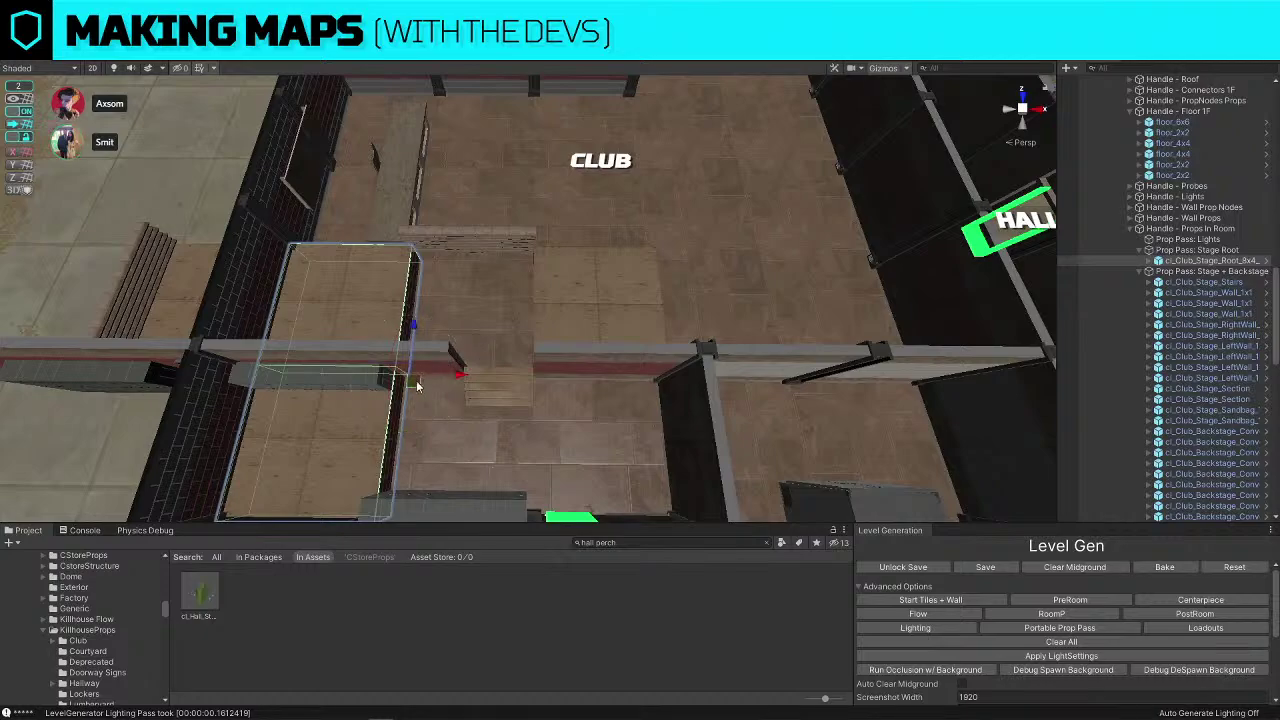
pyautogui.moveTo(406, 376); pyautogui.dragTo(532, 265)
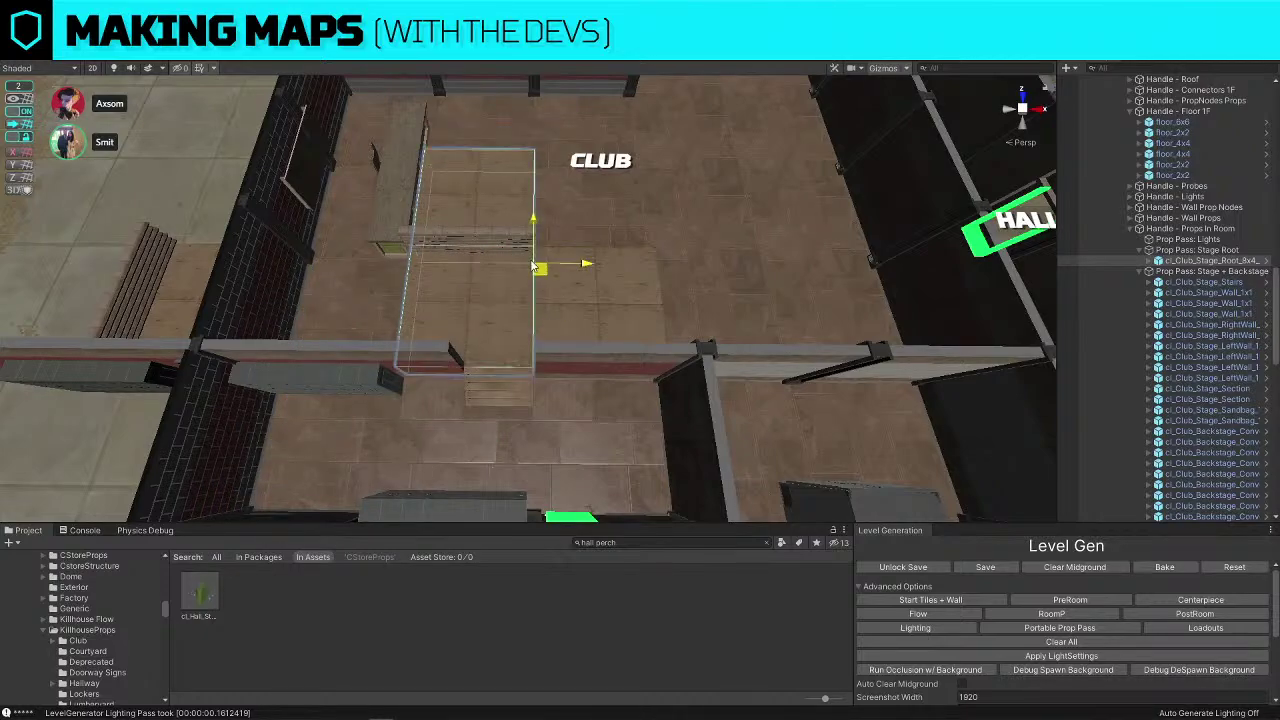
# Rotate the row of stage wall segments running from the yard into the Club by a quarter turn
pyautogui.click(367, 352)
pyautogui.moveTo(326, 348); pyautogui.dragTo(261, 352, button='right')
pyautogui.click(321, 345)
pyautogui.press('a')
pyautogui.keyDown('shift'); pyautogui.click(411, 349); pyautogui.keyUp('shift')
pyautogui.keyDown('shift'); pyautogui.click(242, 341); pyautogui.keyUp('shift')
pyautogui.keyDown('shift'); pyautogui.click(174, 348); pyautogui.keyUp('shift')
pyautogui.keyDown('shift'); pyautogui.click(85, 352); pyautogui.keyUp('shift')
pyautogui.press('a')
pyautogui.keyDown('shift'); pyautogui.click(261, 354); pyautogui.keyUp('shift')
pyautogui.click(182, 44)
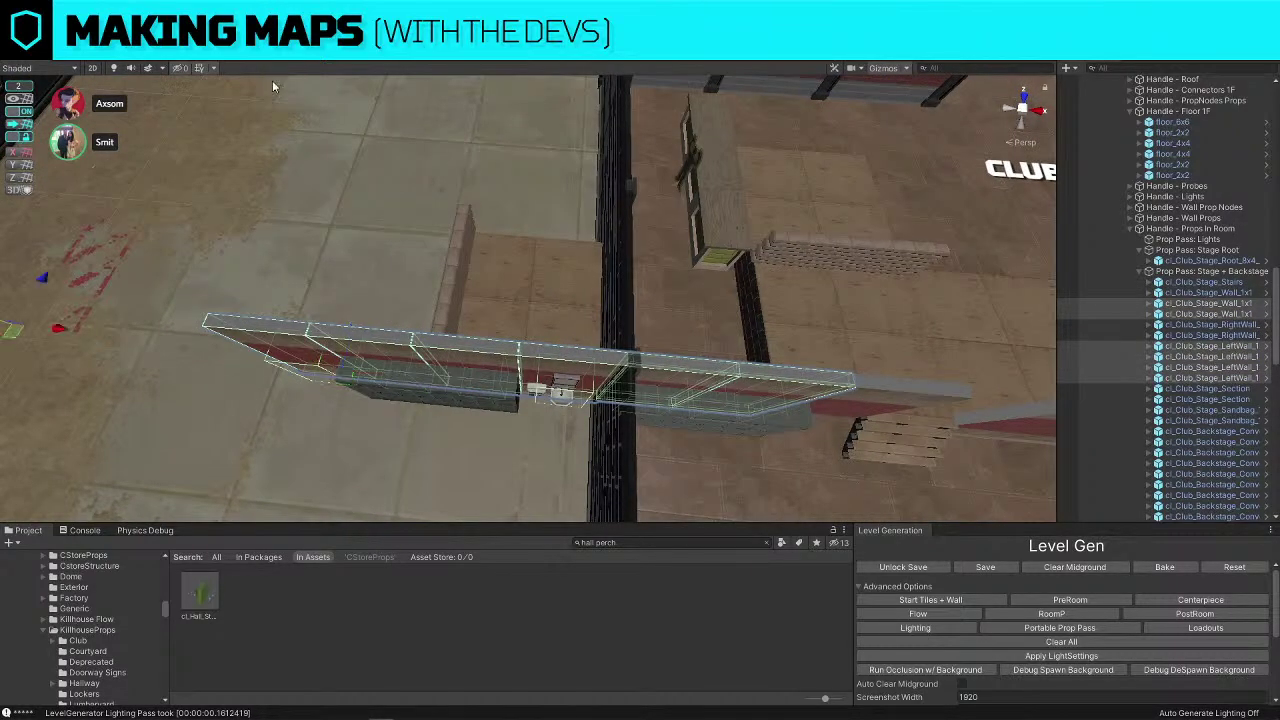
pyautogui.press('d')
pyautogui.moveTo(540, 225); pyautogui.dragTo(378, 189, button='right')
pyautogui.press('e')
pyautogui.moveTo(378, 187); pyautogui.dragTo(596, 217)
# Move the rotated row of stage wall segments from the yard into the Club, alongside the stage platform
pyautogui.press('w')
pyautogui.moveTo(489, 200); pyautogui.dragTo(400, 180, button='right')
pyautogui.press('s')
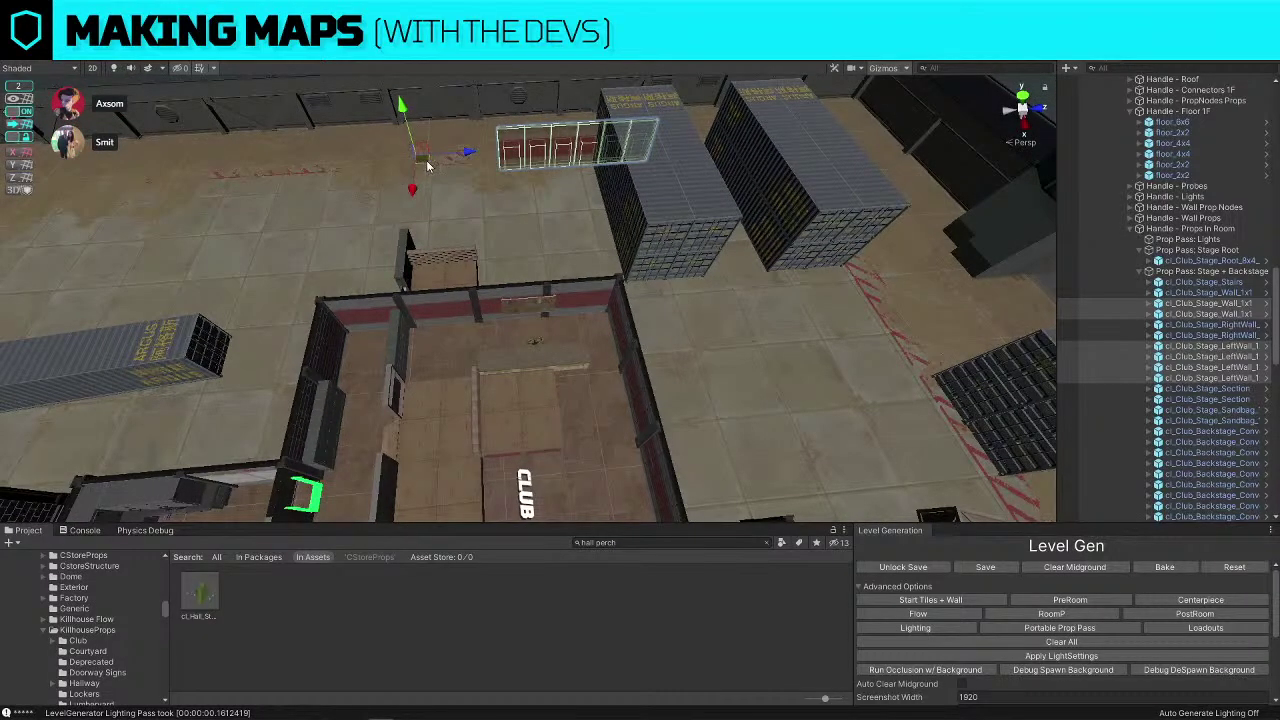
pyautogui.moveTo(419, 167); pyautogui.dragTo(298, 404)
pyautogui.moveTo(298, 404); pyautogui.dragTo(397, 327, button='right')
pyautogui.click(503, 277)
pyautogui.scroll(3, 608, 404)
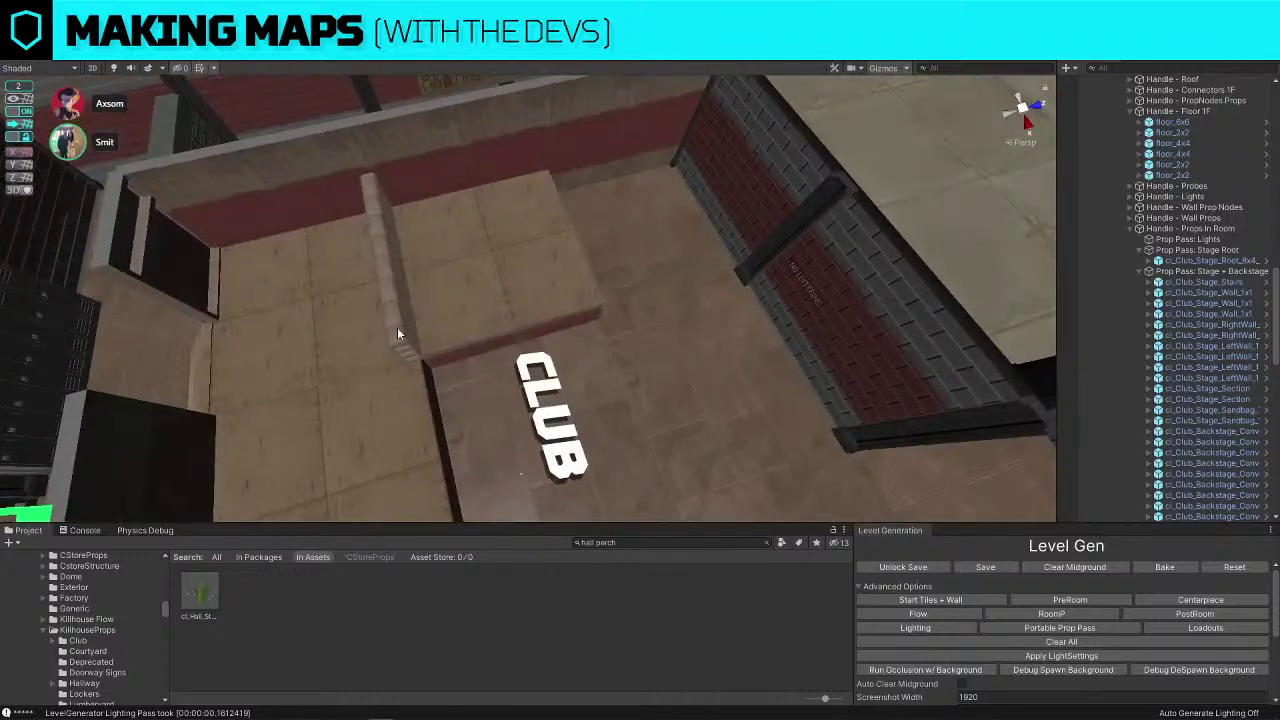
# Rotate the sandbag barrier on the Club stage and move it to the smaller platform's front edge
pyautogui.click(380, 260)
pyautogui.press('e')
pyautogui.moveTo(462, 277); pyautogui.dragTo(685, 266)
pyautogui.press('w')
pyautogui.moveTo(406, 236); pyautogui.dragTo(876, 284)
pyautogui.press('e')
pyautogui.moveTo(738, 280); pyautogui.dragTo(752, 160, button='right')
pyautogui.press('f')
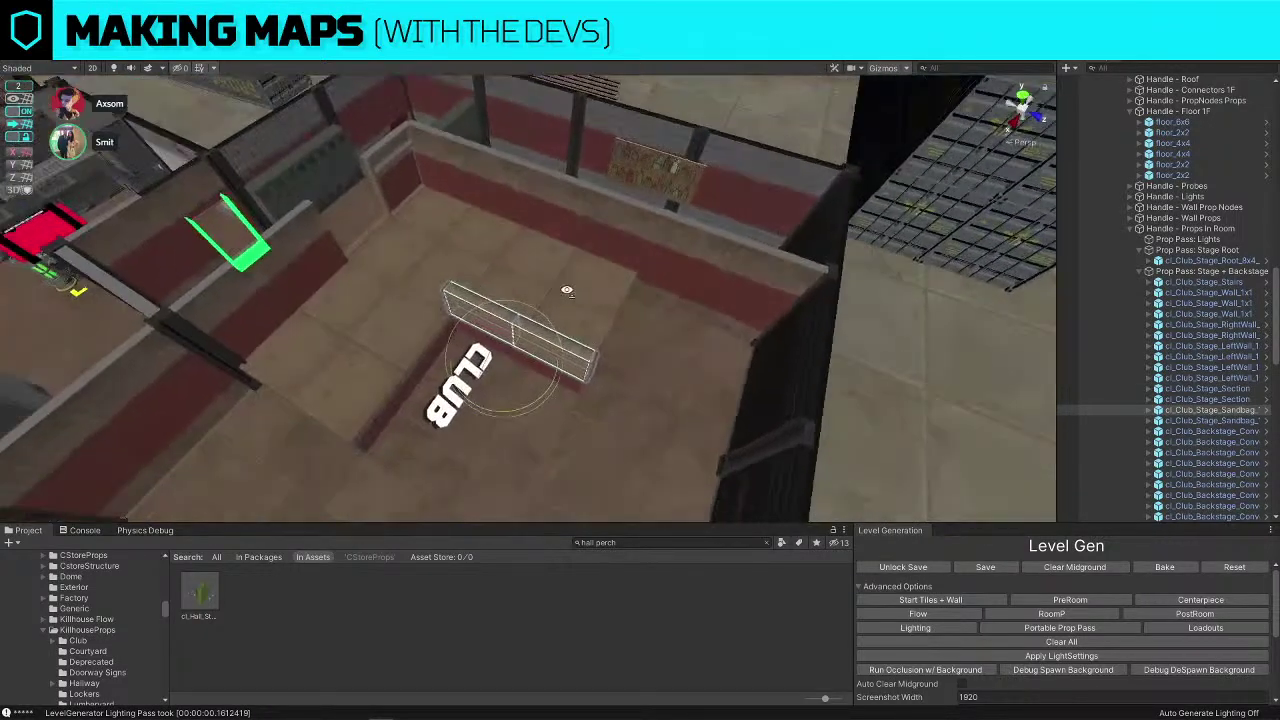
# Duplicate the stage sandbag barrier and rotate the copy
pyautogui.hotkey('ctrl', 'd')
pyautogui.press('e')
pyautogui.moveTo(534, 367); pyautogui.dragTo(410, 371)
pyautogui.press('w')
# Delete the leftover stage section, sandbag barrier, lockers and sink outside the Club's outer wall
pyautogui.moveTo(636, 294); pyautogui.dragTo(634, 258, button='right')
pyautogui.click(596, 198)
pyautogui.moveTo(596, 198); pyautogui.dragTo(538, 355, button='right')
pyautogui.click(538, 355)
pyautogui.moveTo(605, 229); pyautogui.dragTo(485, 297, button='right')
pyautogui.press('Delete')
pyautogui.click(502, 346)
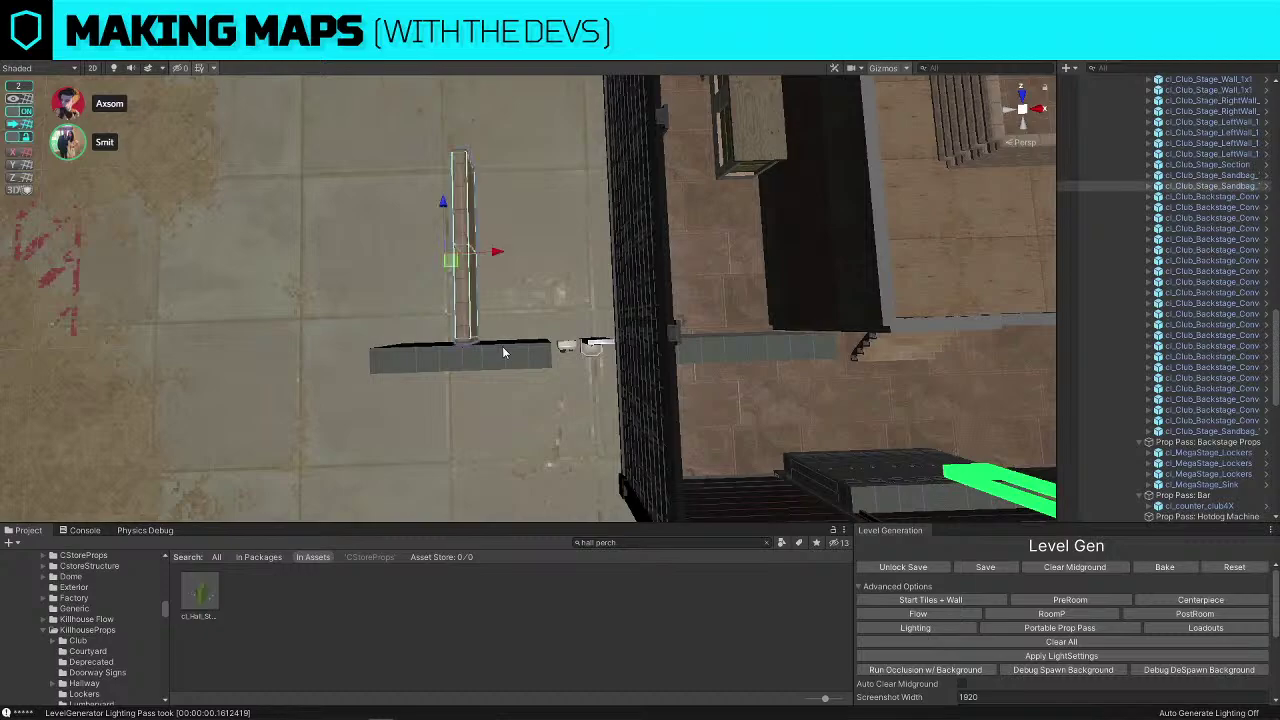
pyautogui.press('Delete')
pyautogui.click(589, 346)
pyautogui.press('Delete')
pyautogui.moveTo(589, 346)
pyautogui.mouseDown(button='right')
pyautogui.moveTo(603, 229)
pyautogui.moveTo(651, 295)
pyautogui.moveTo(609, 179)
pyautogui.moveTo(600, 346)
pyautogui.mouseUp(button='right')
# Rotate the cl_counter_club4X bar and move it to the Club's outer wall near the LIVE FIRE signs
pyautogui.moveTo(320, 306); pyautogui.dragTo(129, 390)
pyautogui.press('w')
pyautogui.moveTo(368, 238); pyautogui.dragTo(578, 117)
pyautogui.press('f')
pyautogui.moveTo(560, 122); pyautogui.dragTo(28, 108, button='right')
pyautogui.scroll(2, 395, 190)
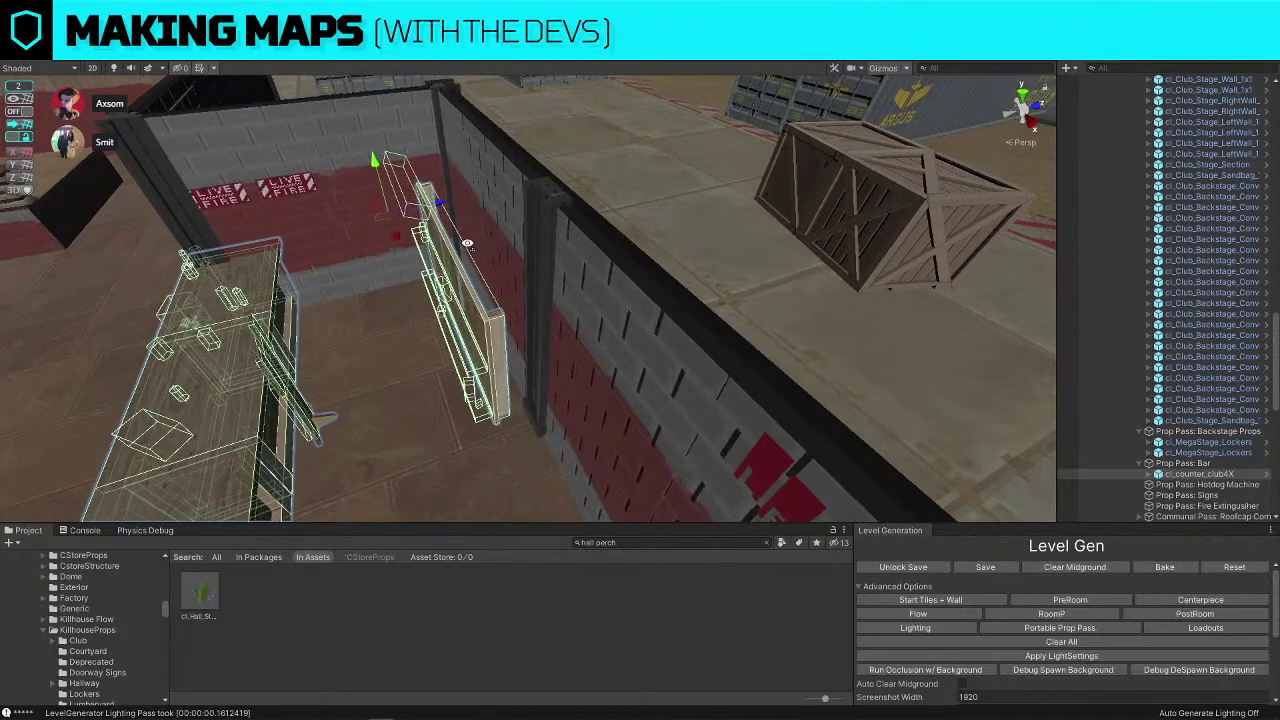
# Push the cl_counter_club4X bar back until its bottle shelf sits against the alcove's outer wall, and nudge it sideways into place
pyautogui.moveTo(419, 179); pyautogui.dragTo(500, 168)
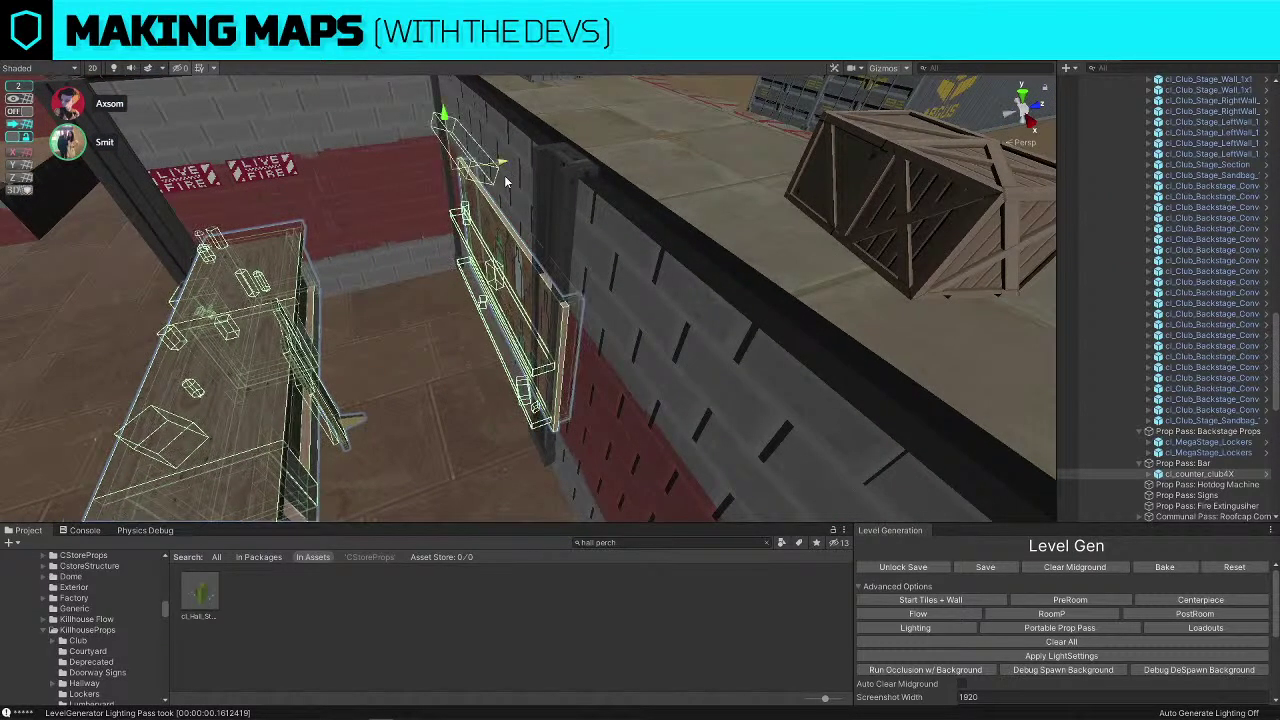
pyautogui.press('f')
pyautogui.moveTo(147, 134); pyautogui.dragTo(390, 124, button='right')
pyautogui.press('w')
pyautogui.moveTo(405, 117); pyautogui.dragTo(420, 113)
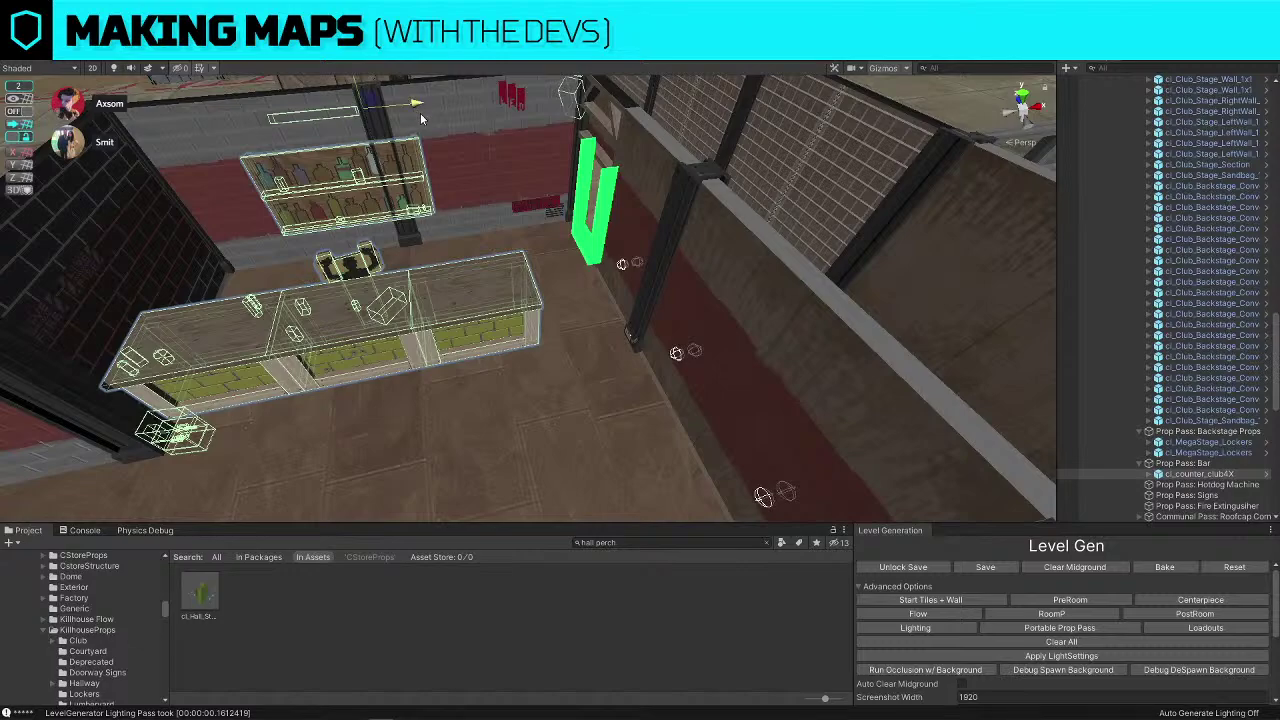
pyautogui.scroll(-5, 420, 113)
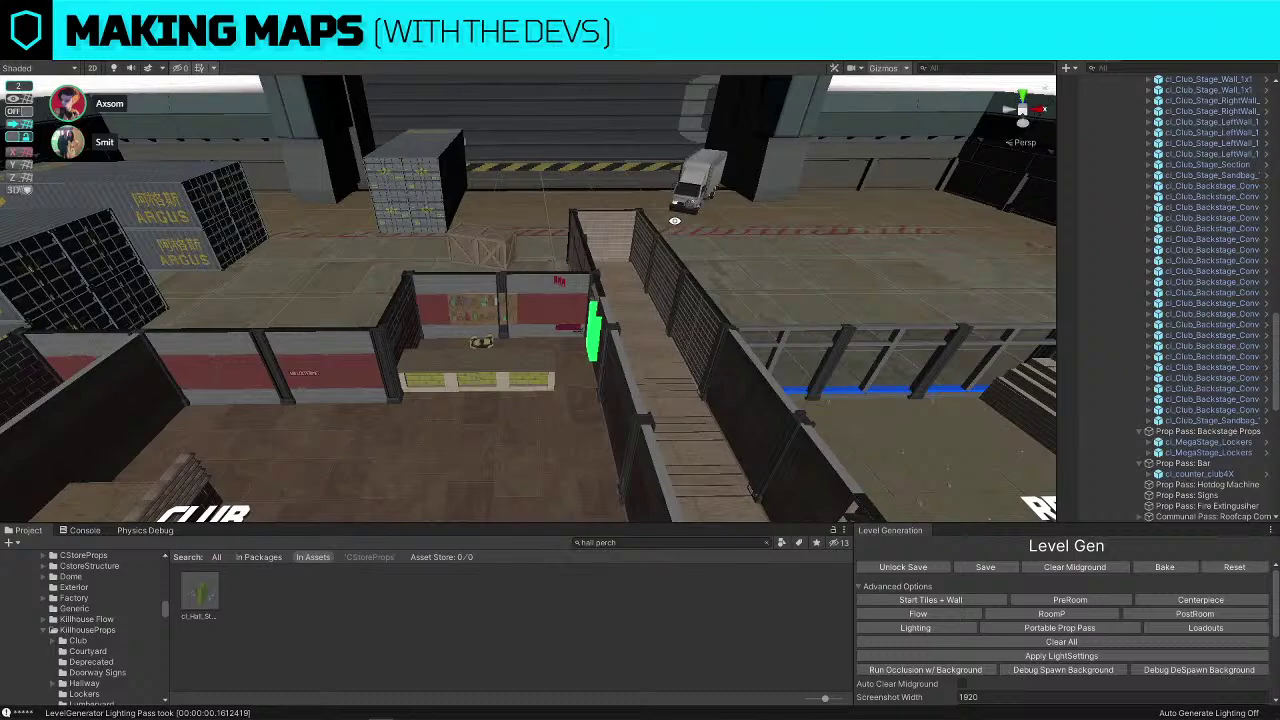
# Slide the Bar_BarBack bottle shelf along the wall so it clears the support pillar behind the bar
pyautogui.click(481, 306)
pyautogui.click(481, 306)
pyautogui.press('f')
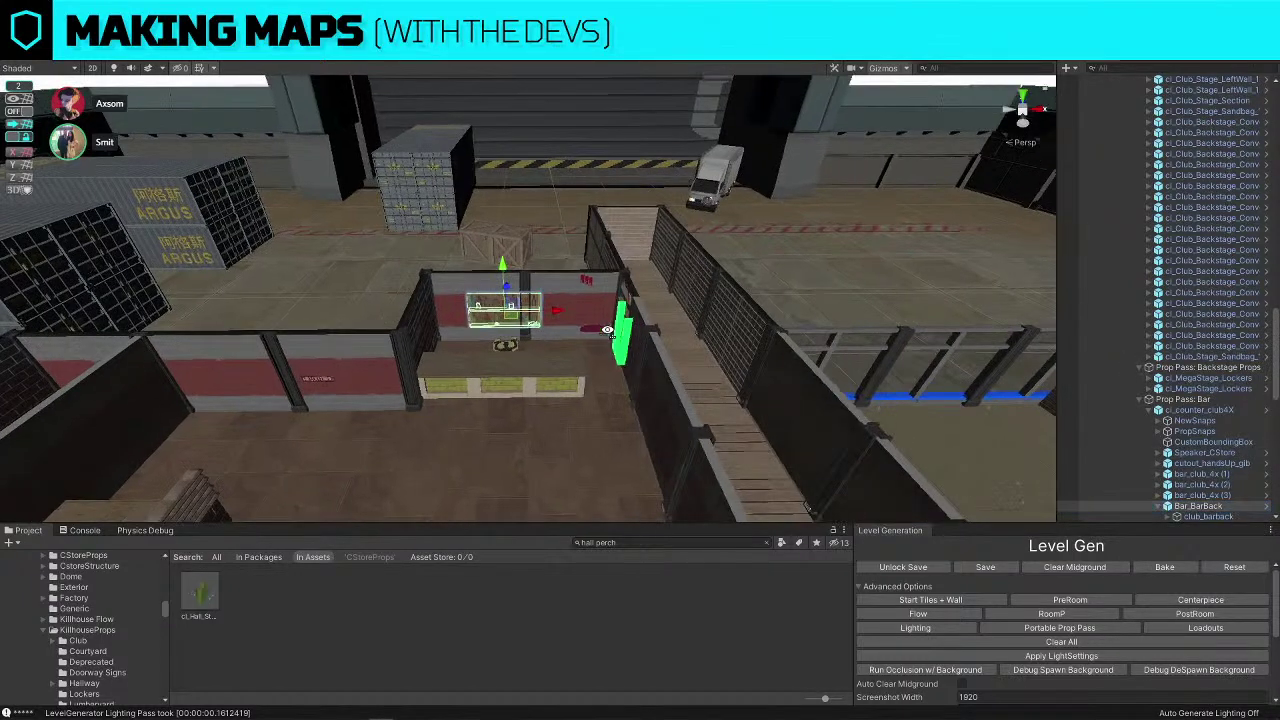
pyautogui.moveTo(565, 306); pyautogui.dragTo(481, 308)
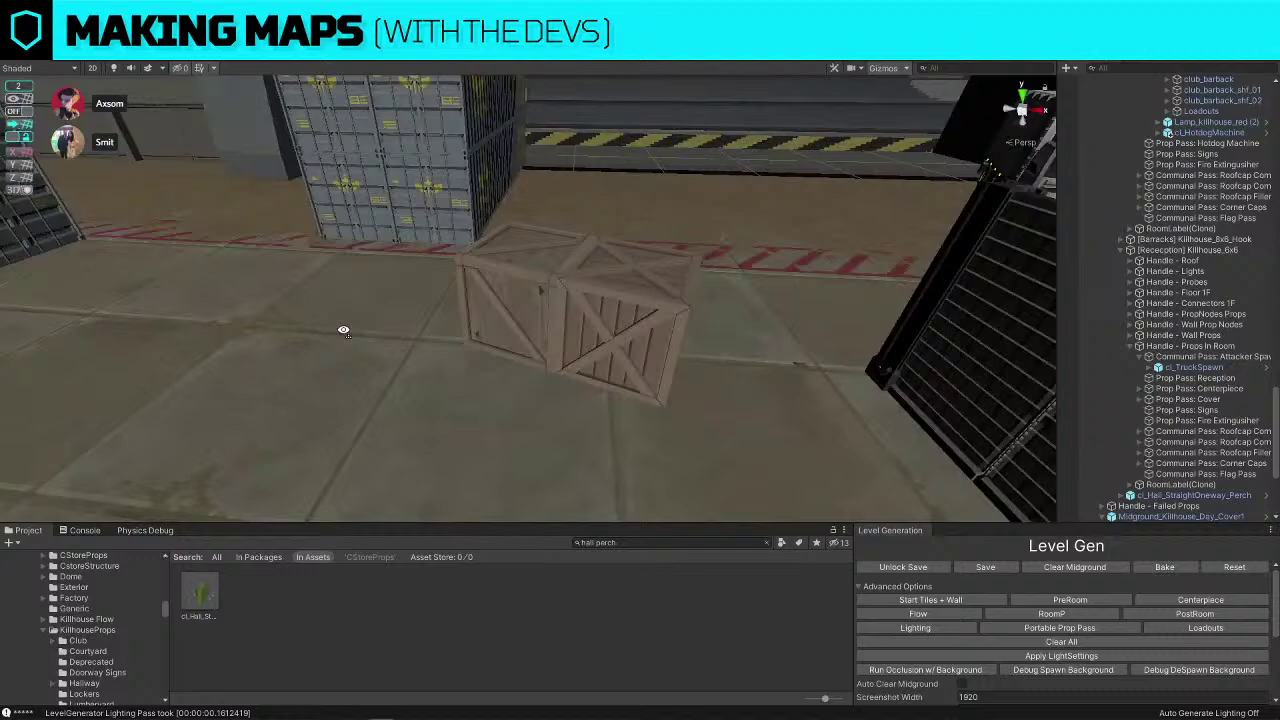
# Duplicate the Club bar and move the copy out onto the open Club floor
pyautogui.press('s')
pyautogui.moveTo(343, 330); pyautogui.dragTo(363, 421, button='right')
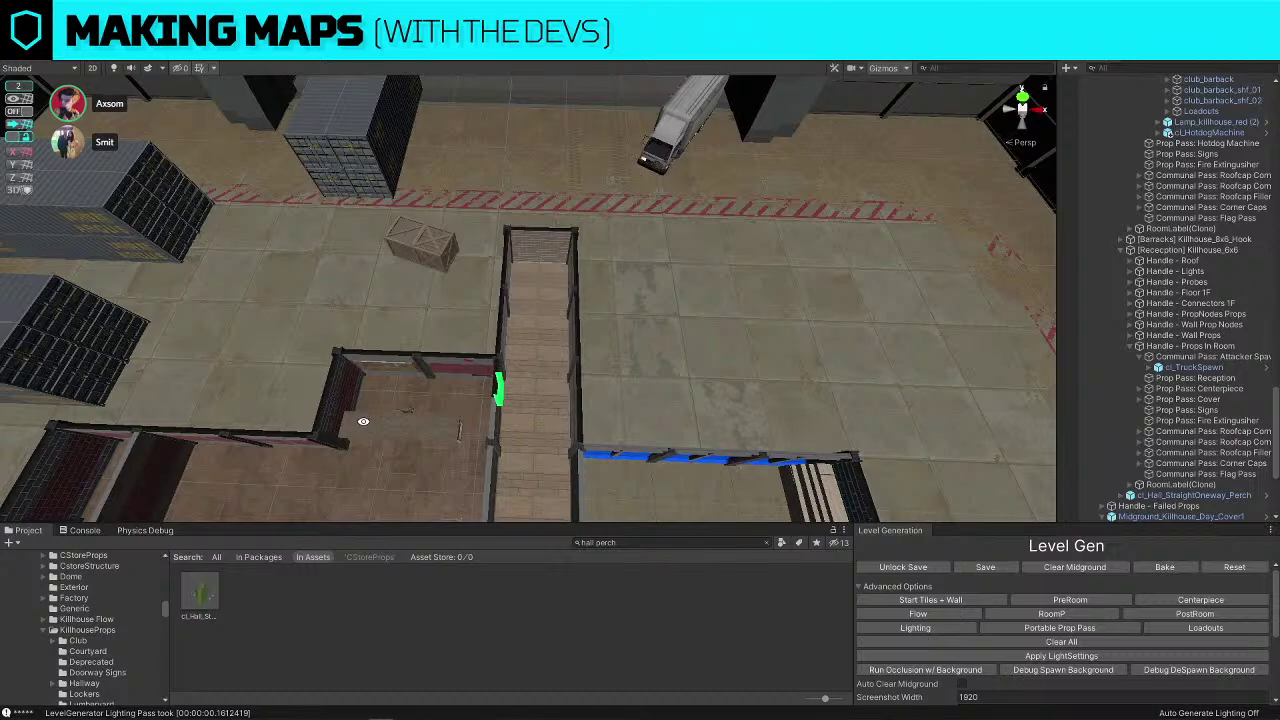
pyautogui.moveTo(708, 340); pyautogui.dragTo(873, 268, button='right')
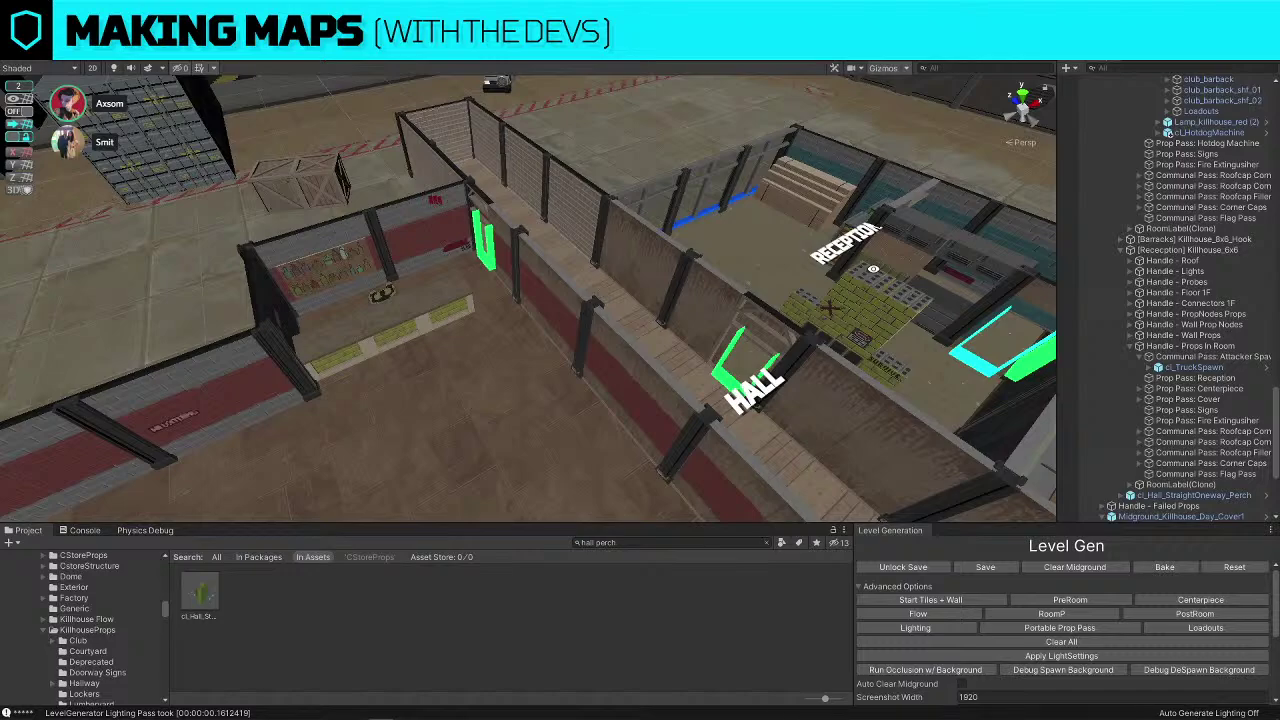
pyautogui.moveTo(872, 268); pyautogui.dragTo(620, 104, button='right')
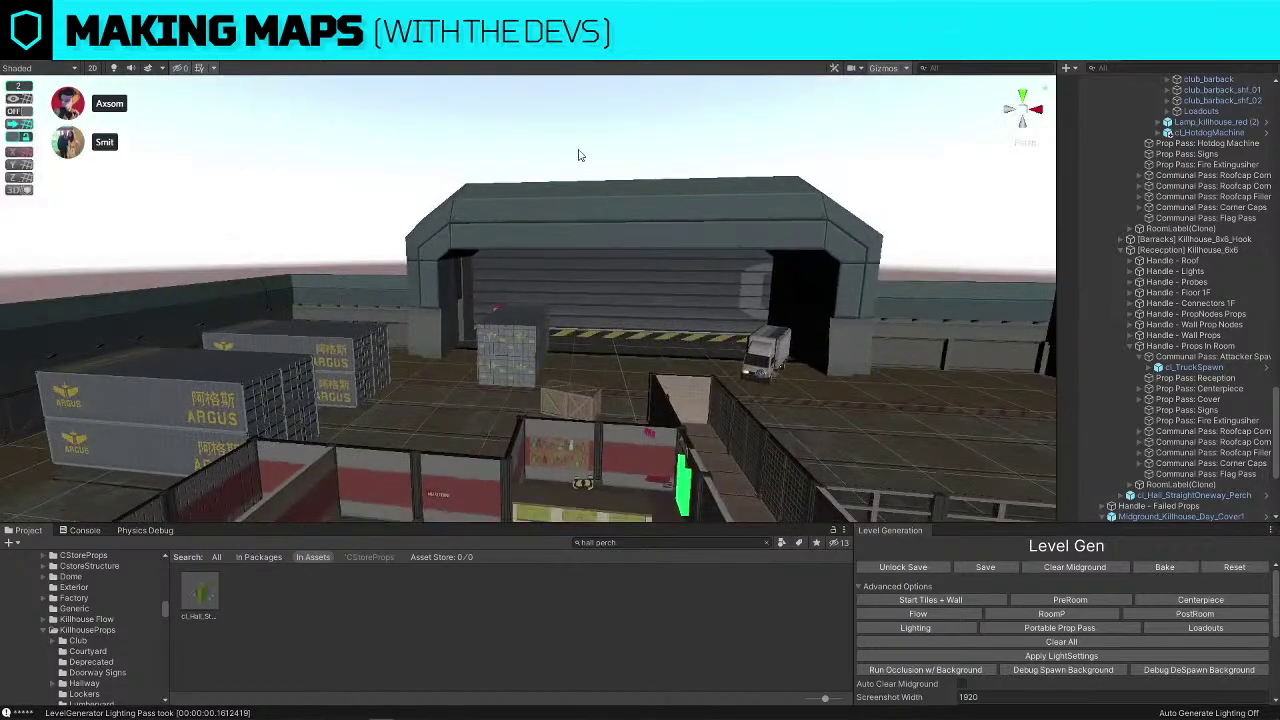
pyautogui.moveTo(580, 156); pyautogui.dragTo(555, 342, button='right')
pyautogui.press('s')
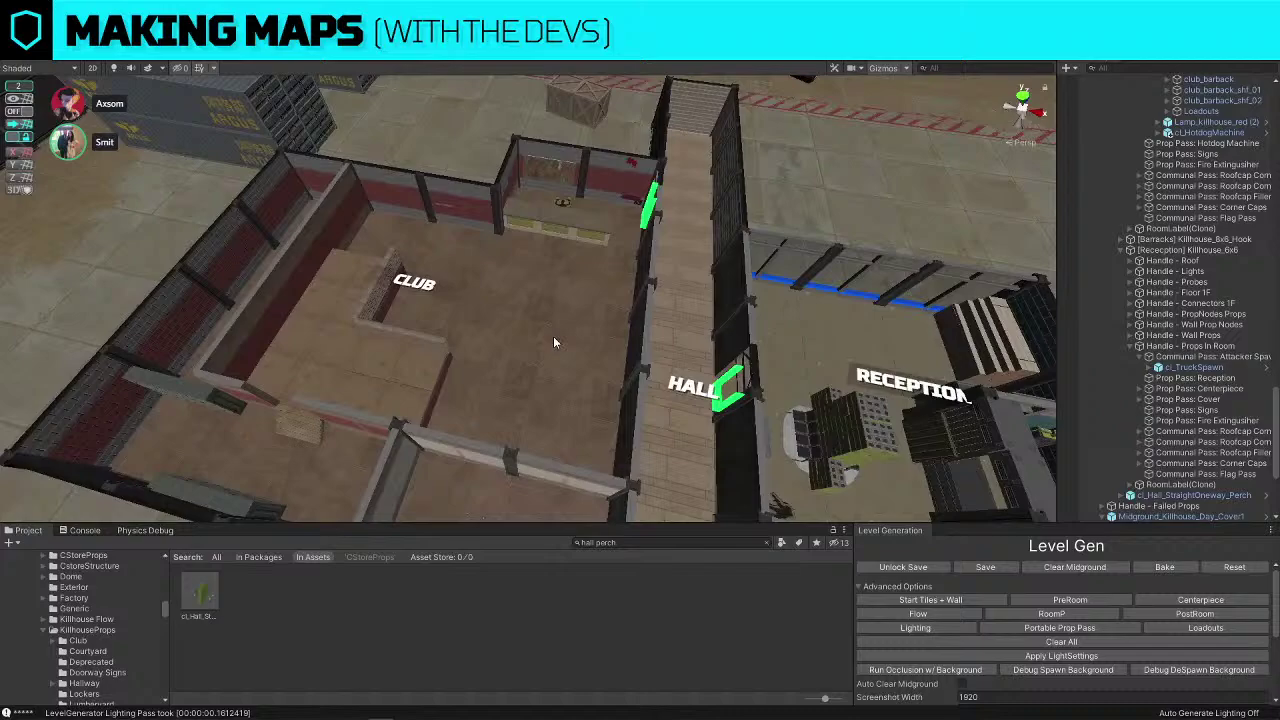
pyautogui.click(570, 214)
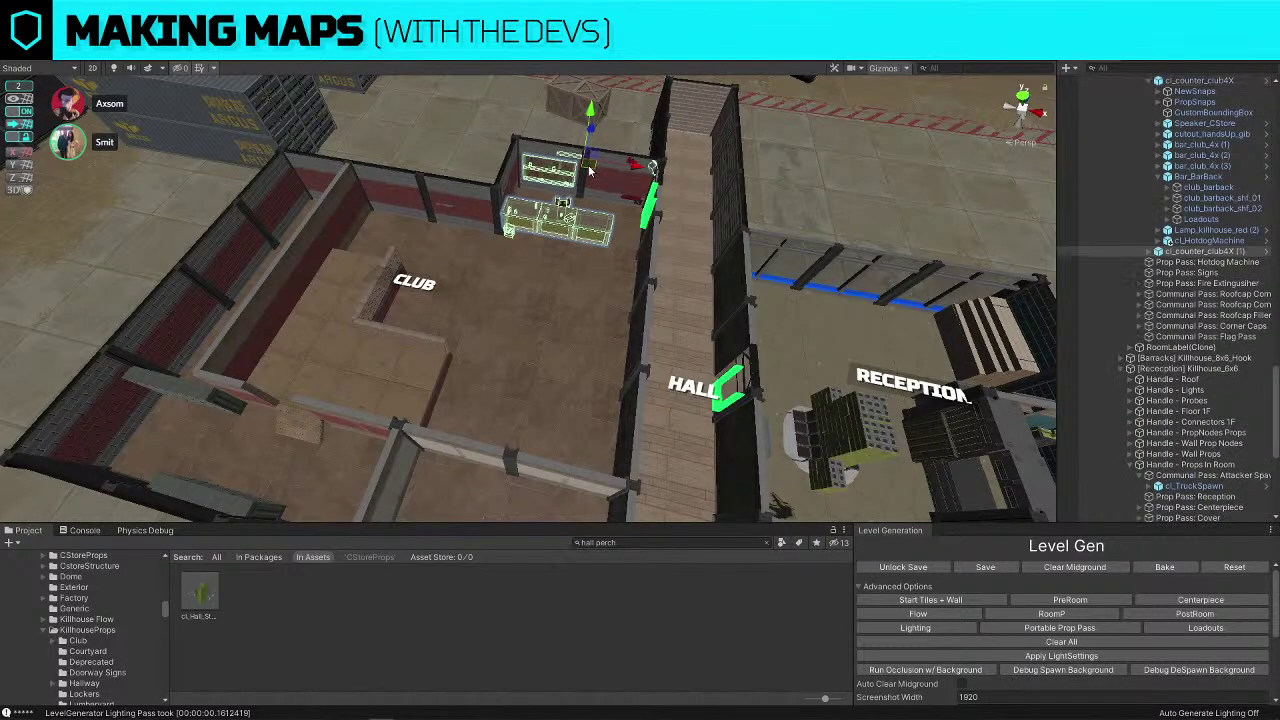
pyautogui.moveTo(590, 172); pyautogui.dragTo(560, 262)
# Search the project for "table" and replace the bar copy with the cl_ClubTable prefab using Replace Selection
pyautogui.moveTo(624, 394); pyautogui.dragTo(648, 394, button='right')
pyautogui.press('w')
pyautogui.click(673, 543)
pyautogui.write('table')
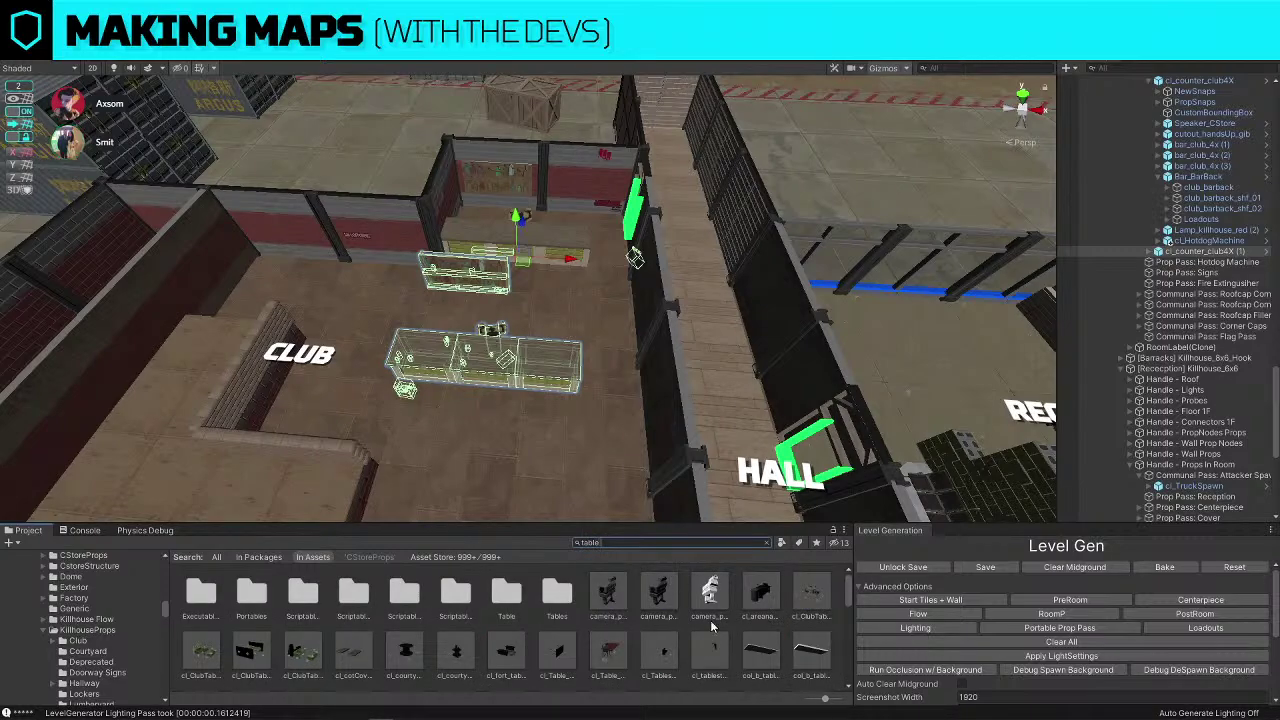
pyautogui.hotkey('ctrl', 'shift', 'r')
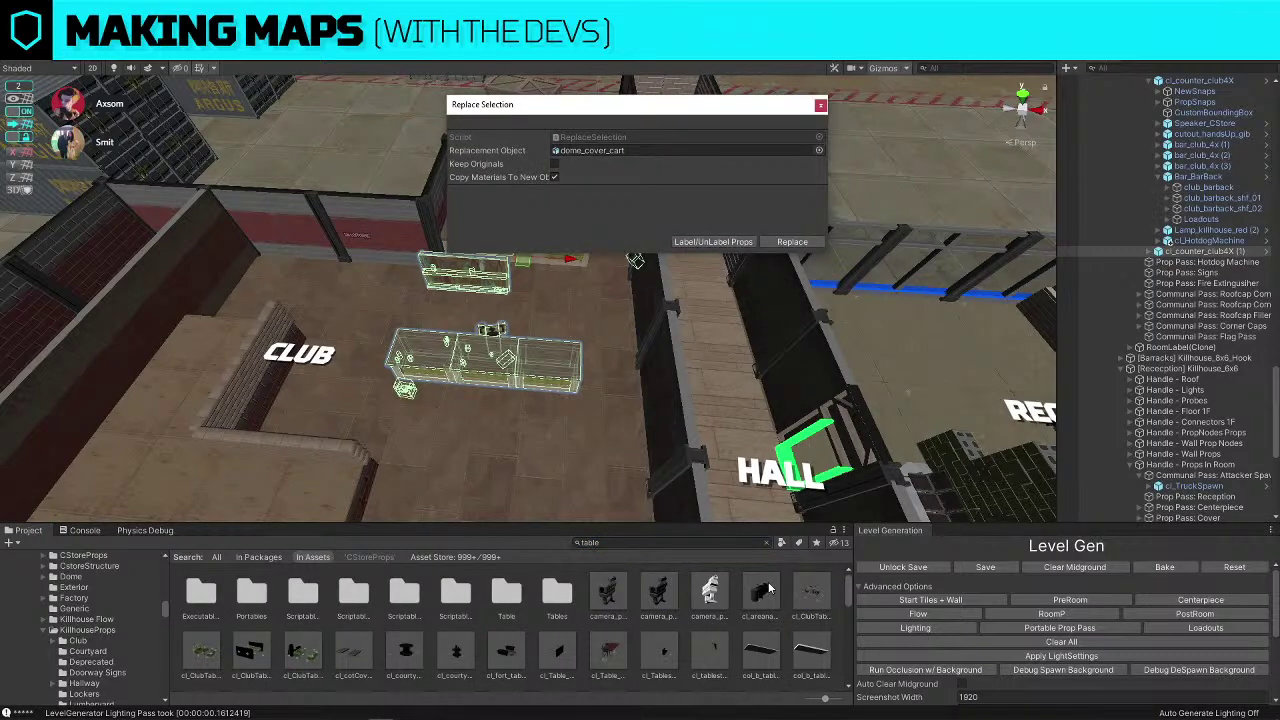
pyautogui.moveTo(811, 594); pyautogui.dragTo(646, 151)
pyautogui.click(789, 243)
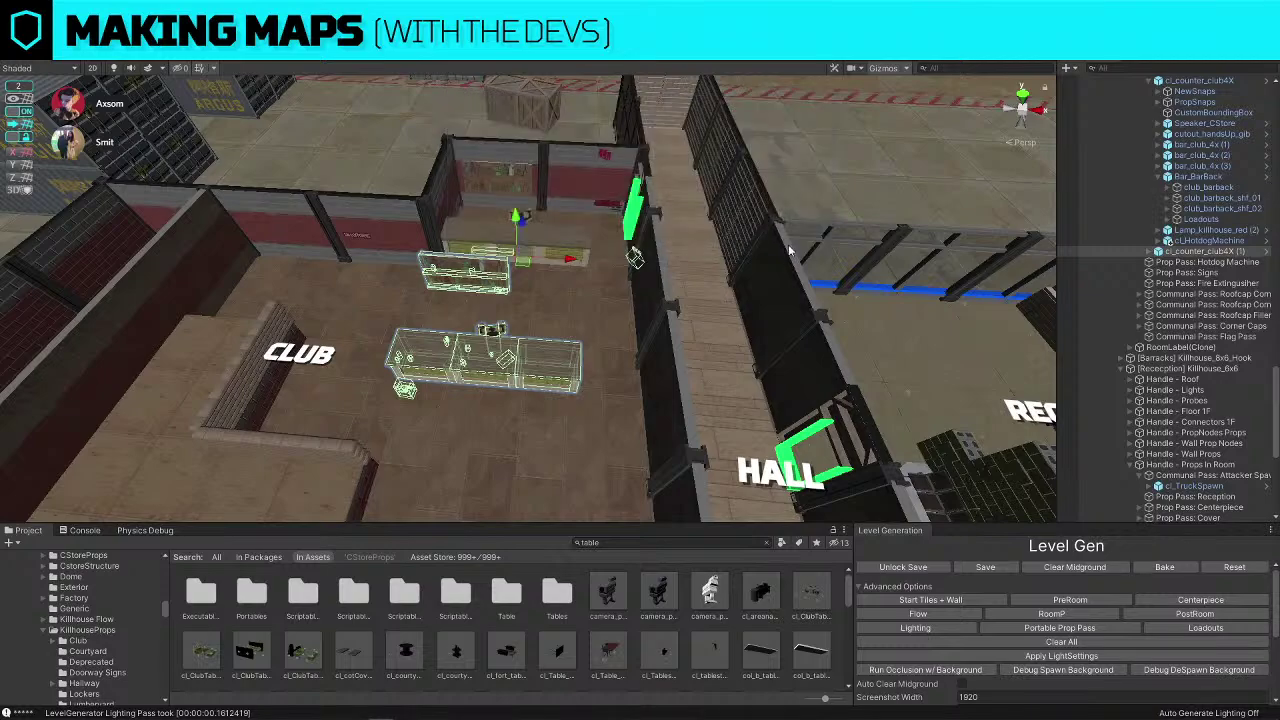
# Move the new club table across the Club floor slightly closer to the bar
pyautogui.click(522, 372)
pyautogui.click(522, 372)
pyautogui.press('f')
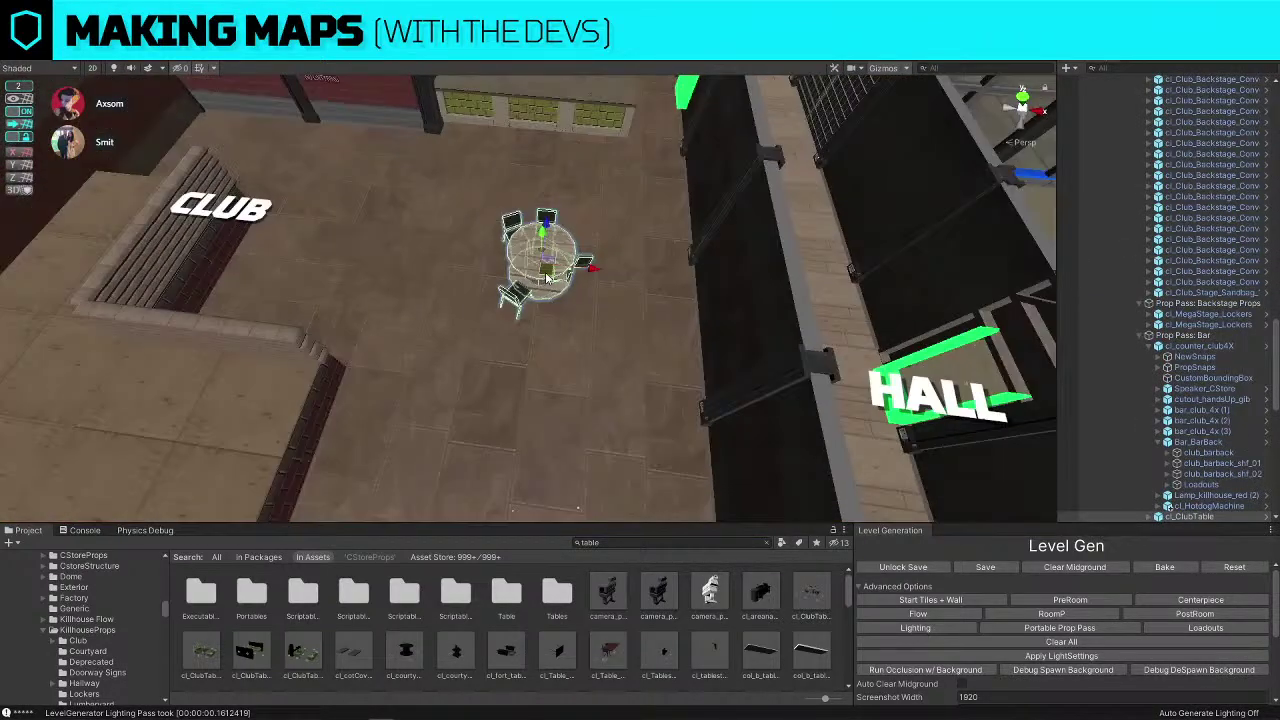
pyautogui.moveTo(547, 270); pyautogui.dragTo(556, 241)
# Duplicate the club table, rotate the copy and place it on the Club floor near the Kitchen wall
pyautogui.moveTo(725, 213); pyautogui.dragTo(655, 318, button='right')
pyautogui.hotkey('ctrl', 'd')
pyautogui.moveTo(642, 329); pyautogui.dragTo(795, 305)
pyautogui.press('e')
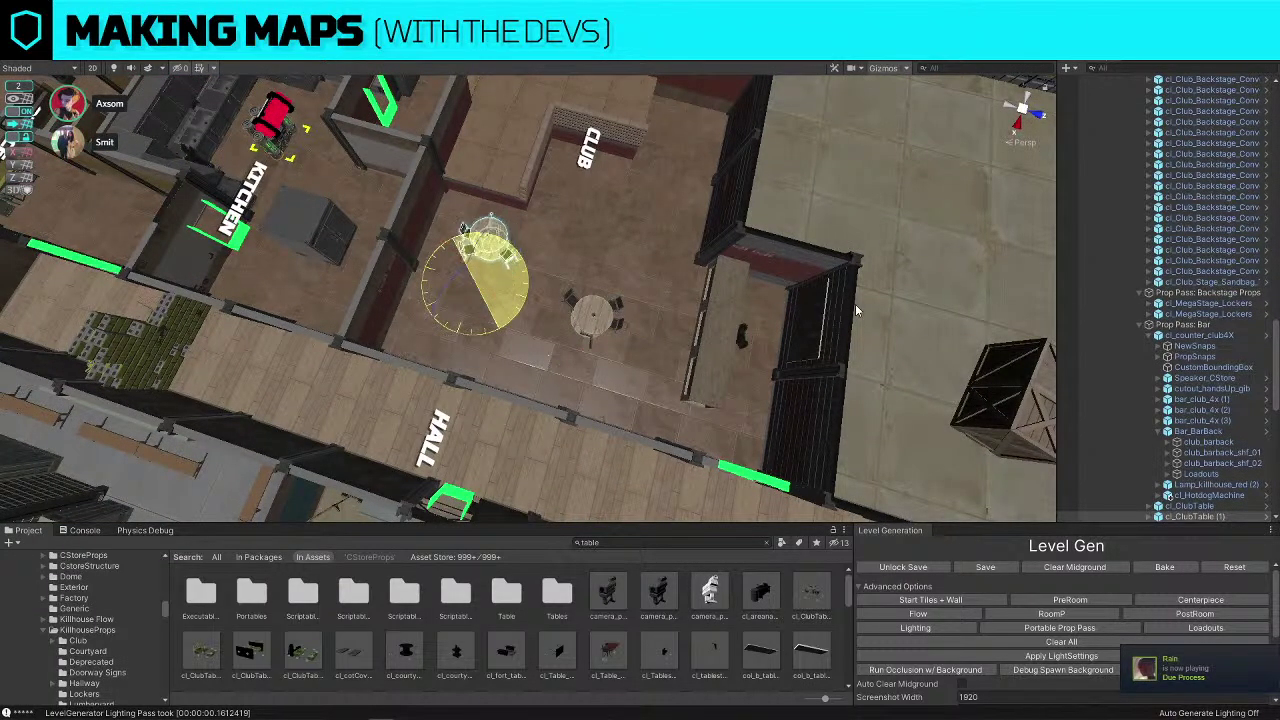
pyautogui.press('w')
pyautogui.moveTo(477, 285); pyautogui.dragTo(461, 327)
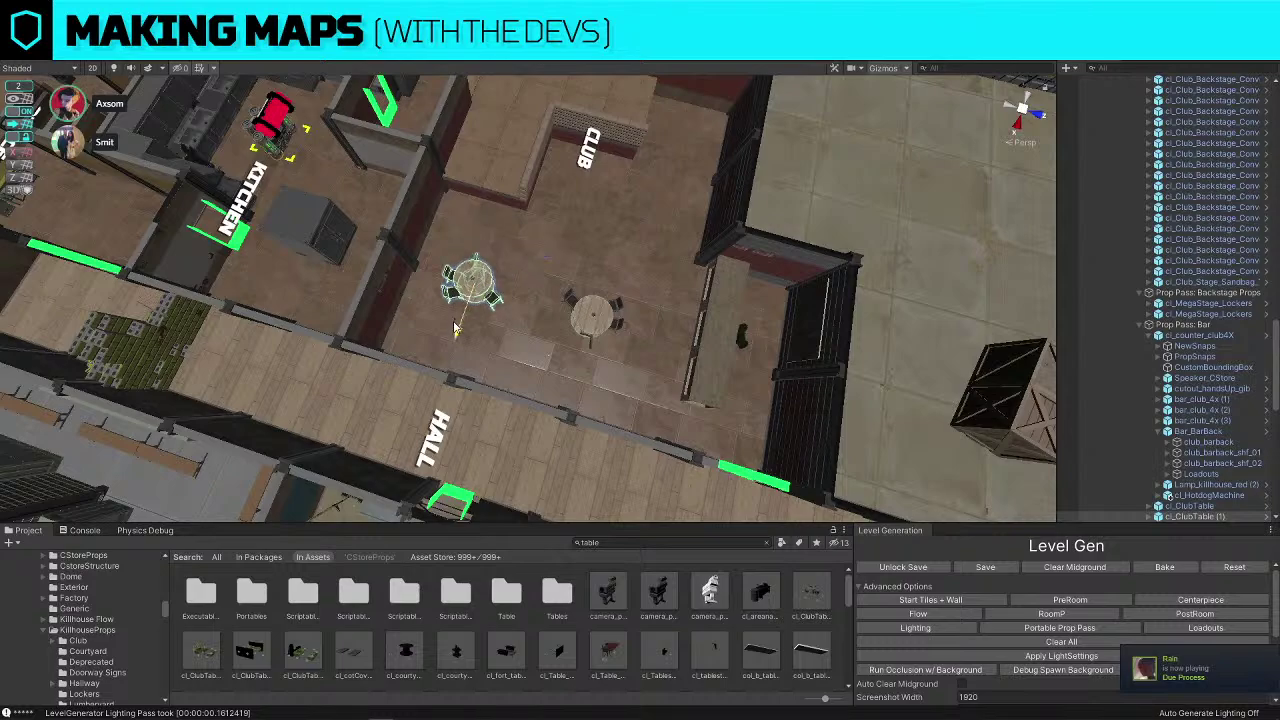
pyautogui.click(590, 318)
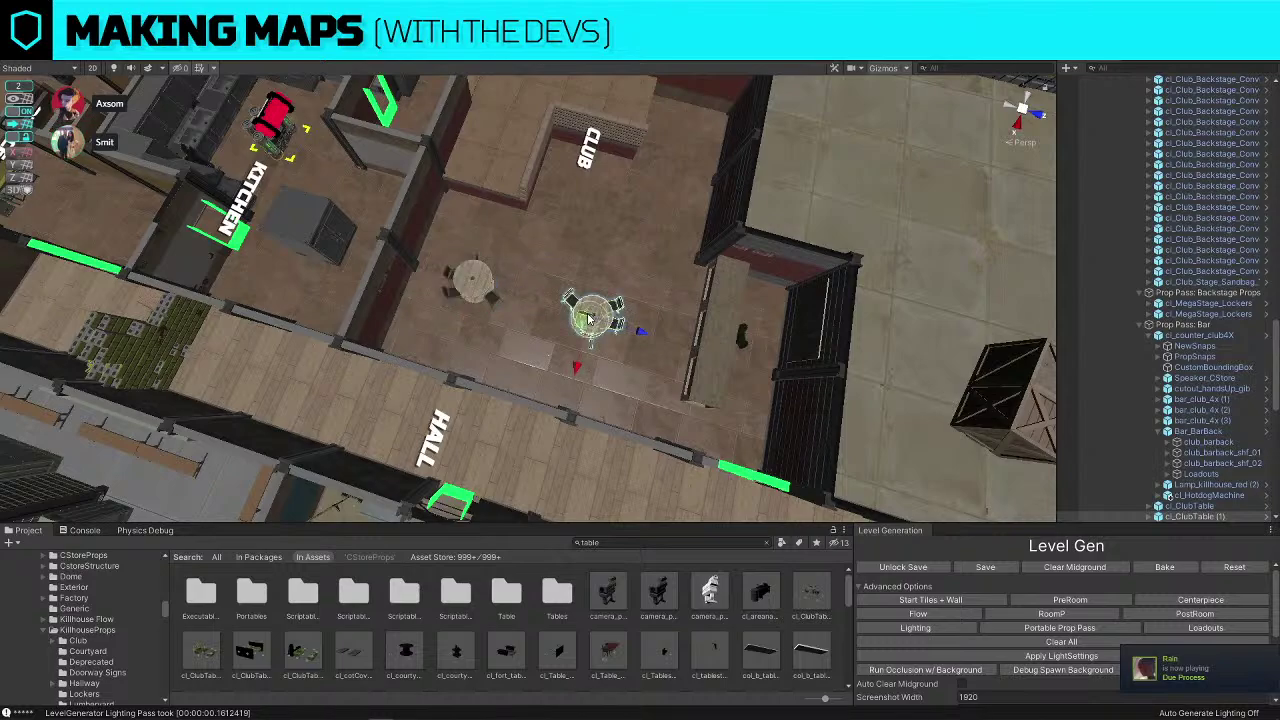
# Move the armored truck from outside the perimeter wall onto the yard ground beside the Club
pyautogui.keyDown('alt'); pyautogui.moveTo(590, 318); pyautogui.dragTo(759, 170); pyautogui.keyUp('alt')
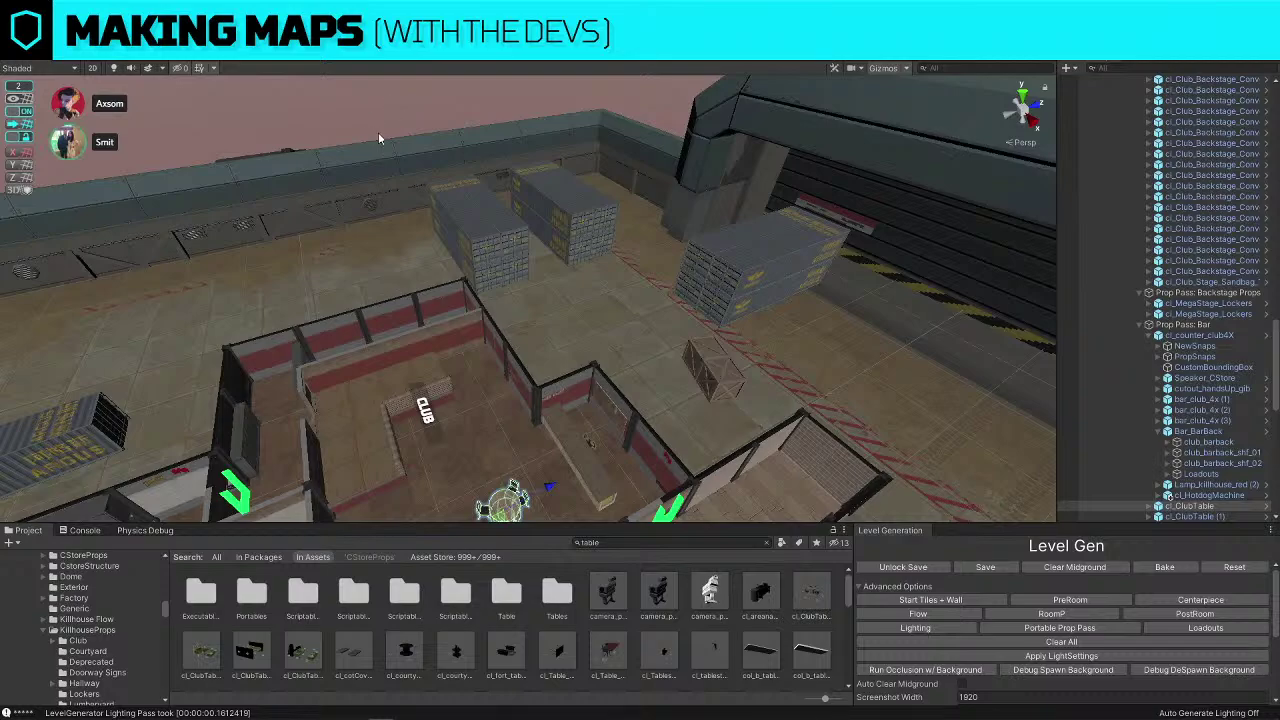
pyautogui.click(282, 146)
pyautogui.moveTo(282, 147); pyautogui.dragTo(300, 187, button='right')
pyautogui.click(355, 250)
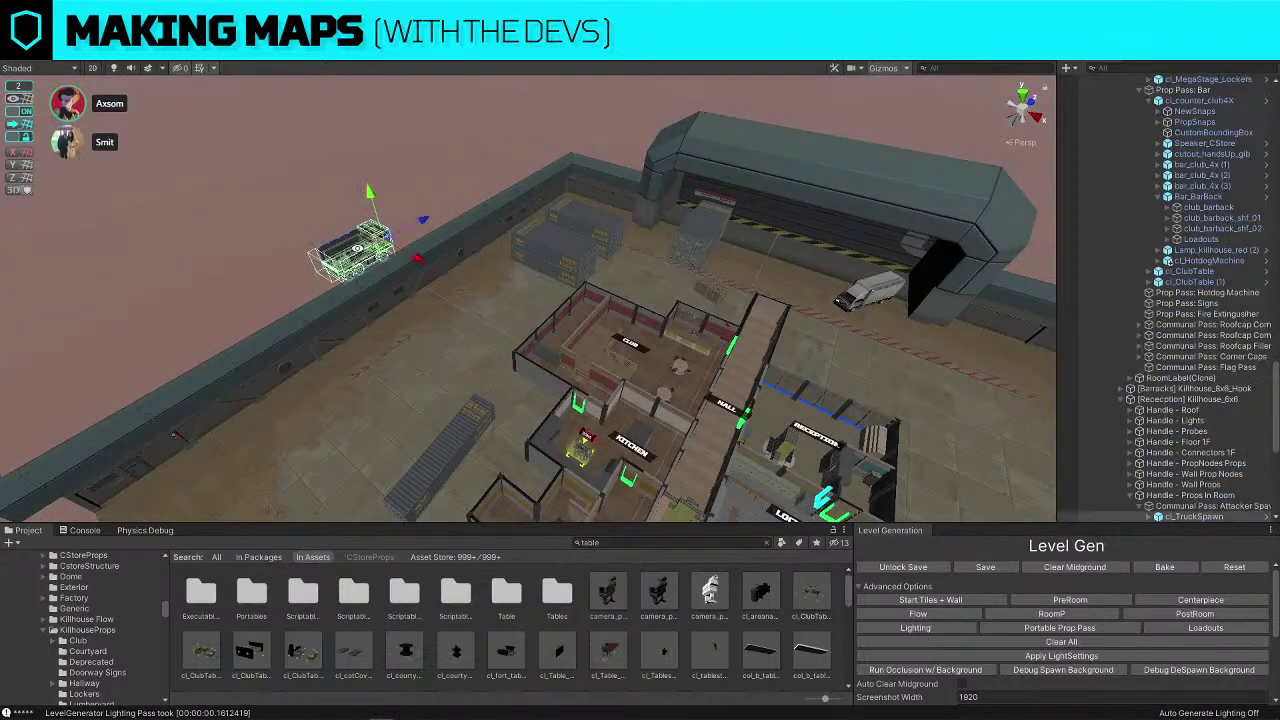
pyautogui.moveTo(412, 262); pyautogui.dragTo(521, 341)
pyautogui.click(363, 234)
pyautogui.keyDown('alt'); pyautogui.moveTo(363, 234); pyautogui.dragTo(624, 313); pyautogui.keyUp('alt')
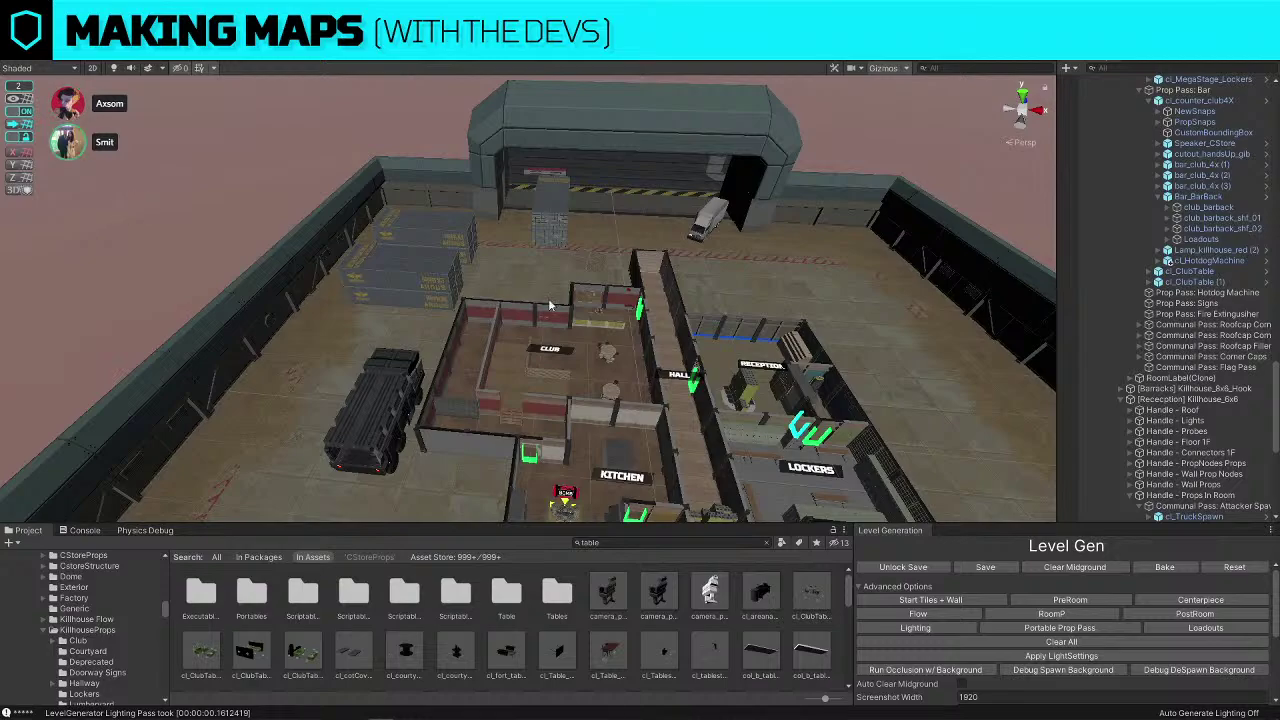
# Move the Club stage stairs from the stage's side opening to the backstage floor behind the stage wall and turn them
pyautogui.press('w')
pyautogui.moveTo(548, 300); pyautogui.dragTo(555, 388, button='right')
pyautogui.press('s')
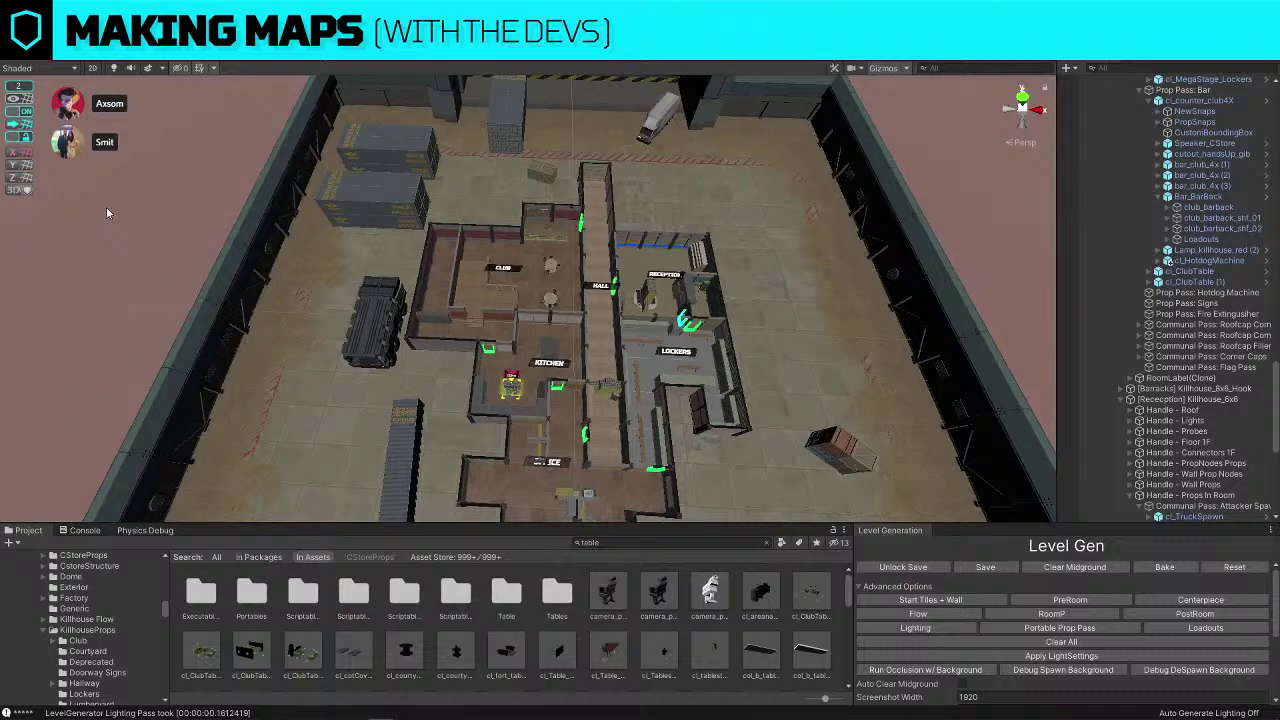
pyautogui.press('w')
pyautogui.moveTo(545, 285); pyautogui.dragTo(605, 336, button='right')
pyautogui.click(606, 390)
pyautogui.press('f')
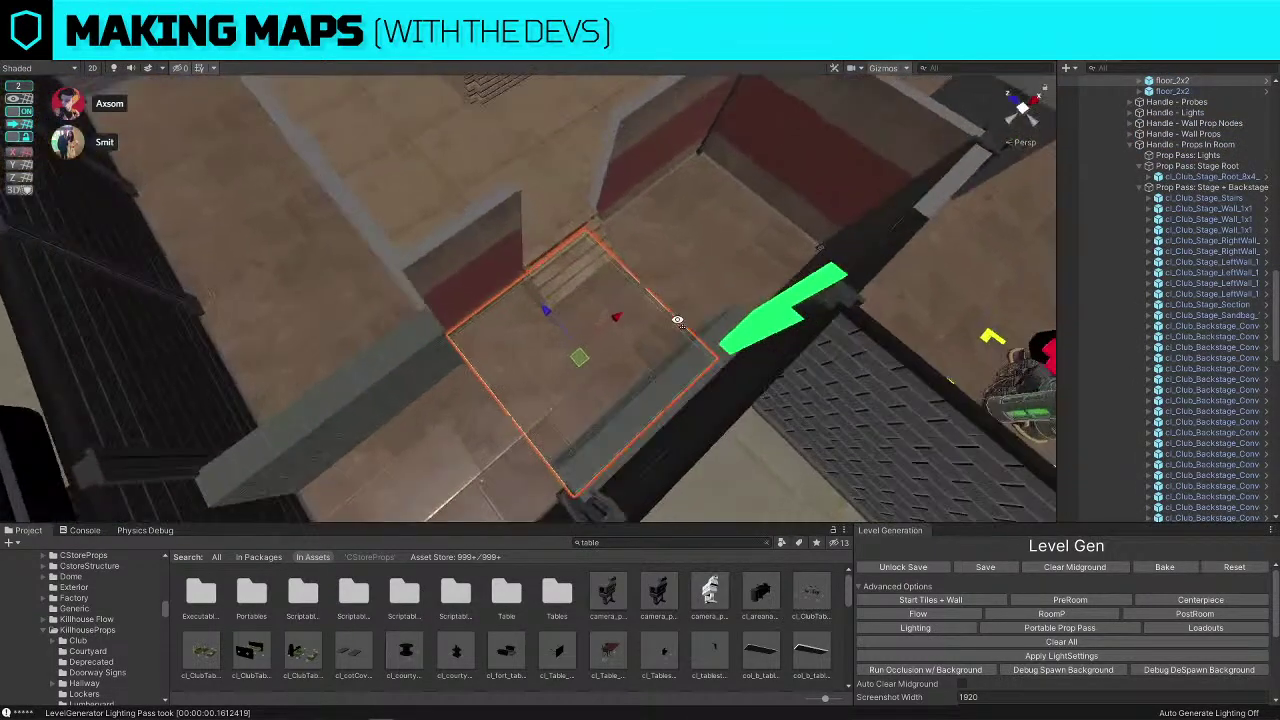
pyautogui.scroll(-10, 626, 216)
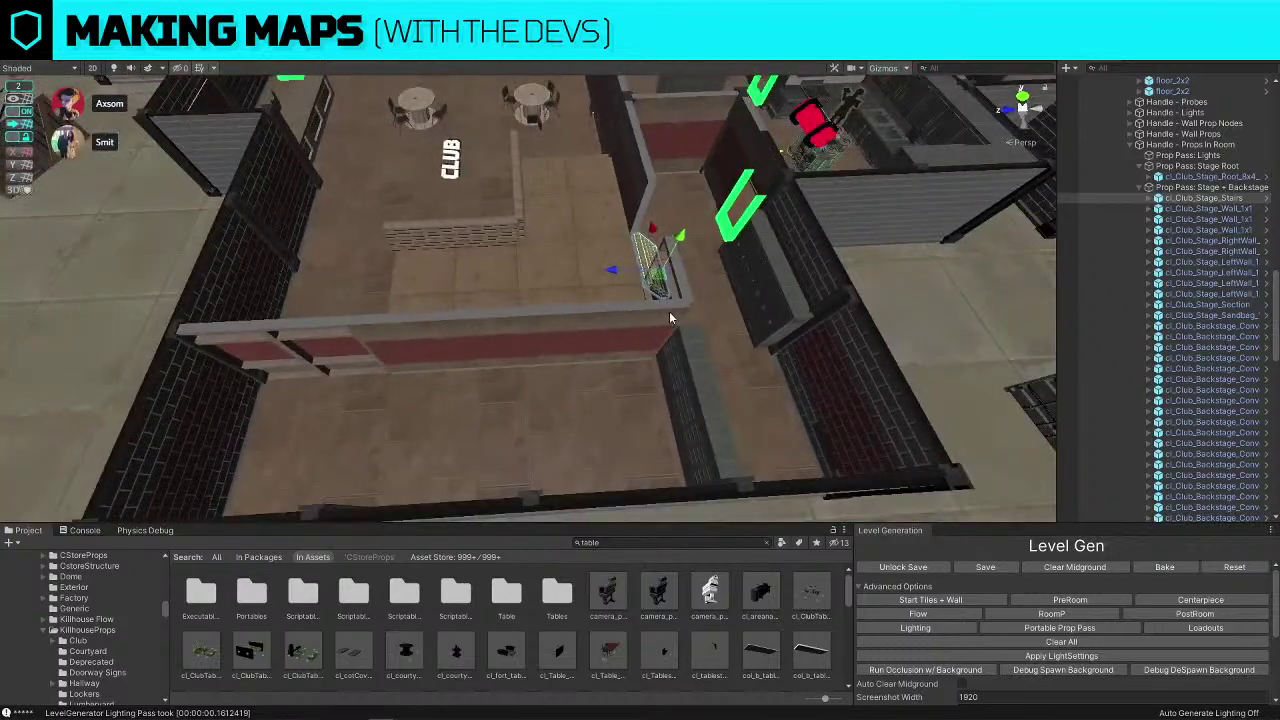
pyautogui.moveTo(658, 280); pyautogui.dragTo(246, 491)
pyautogui.press('e')
# Delete one panel of the stage's back wall and move the stage stairs into the gap
pyautogui.click(414, 347)
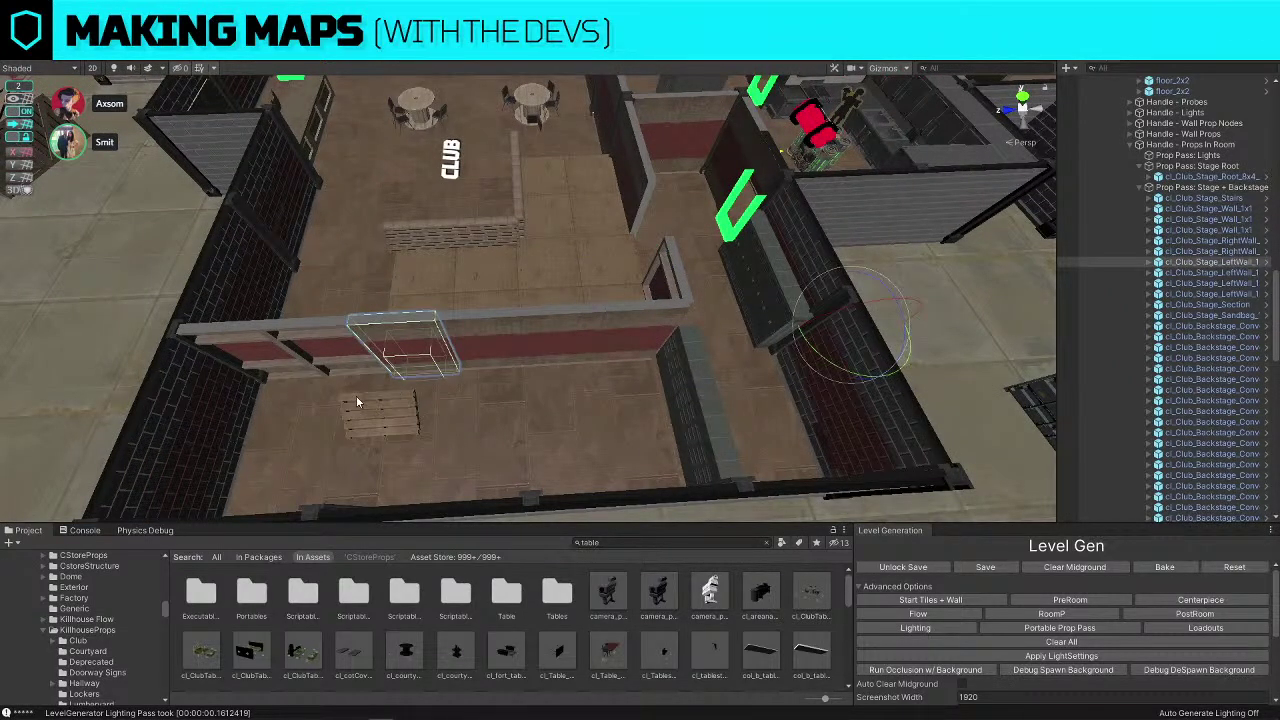
pyautogui.press('Delete')
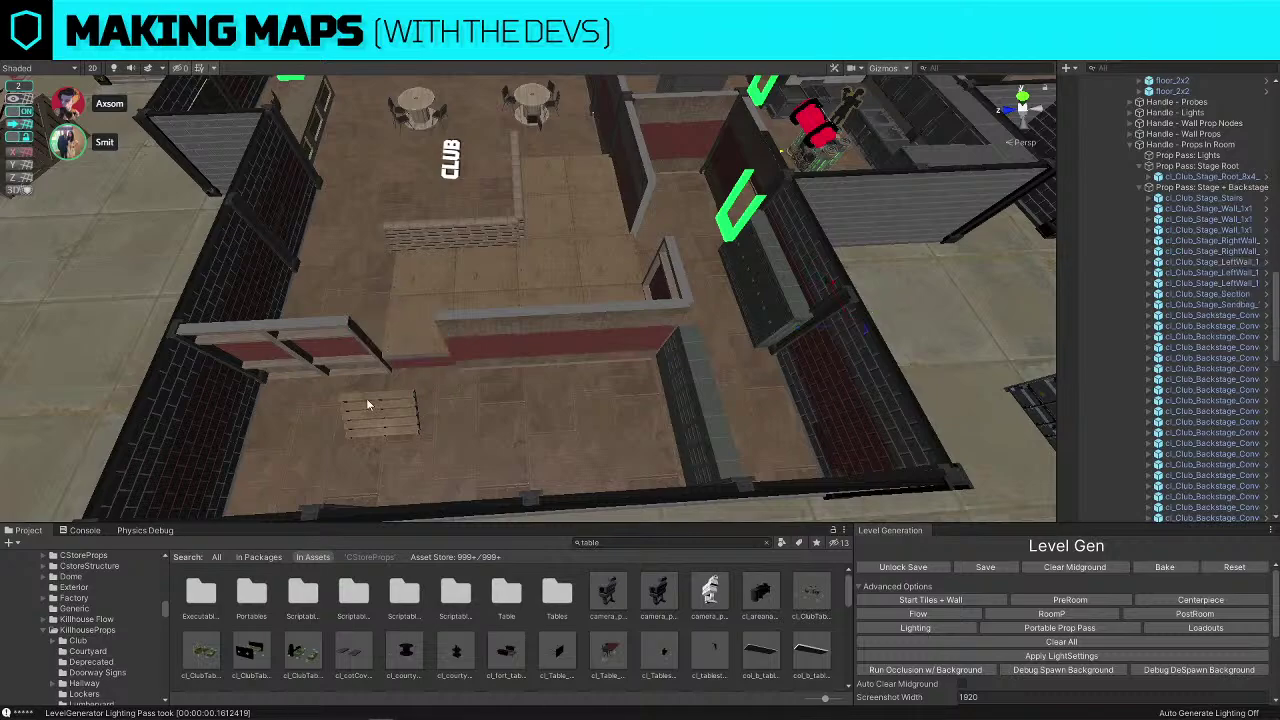
pyautogui.click(366, 398)
pyautogui.scroll(5, 366, 398)
pyautogui.press('w')
pyautogui.moveTo(285, 462); pyautogui.dragTo(371, 402)
pyautogui.hotkey('ctrl', 'z')
pyautogui.moveTo(285, 462); pyautogui.dragTo(364, 386)
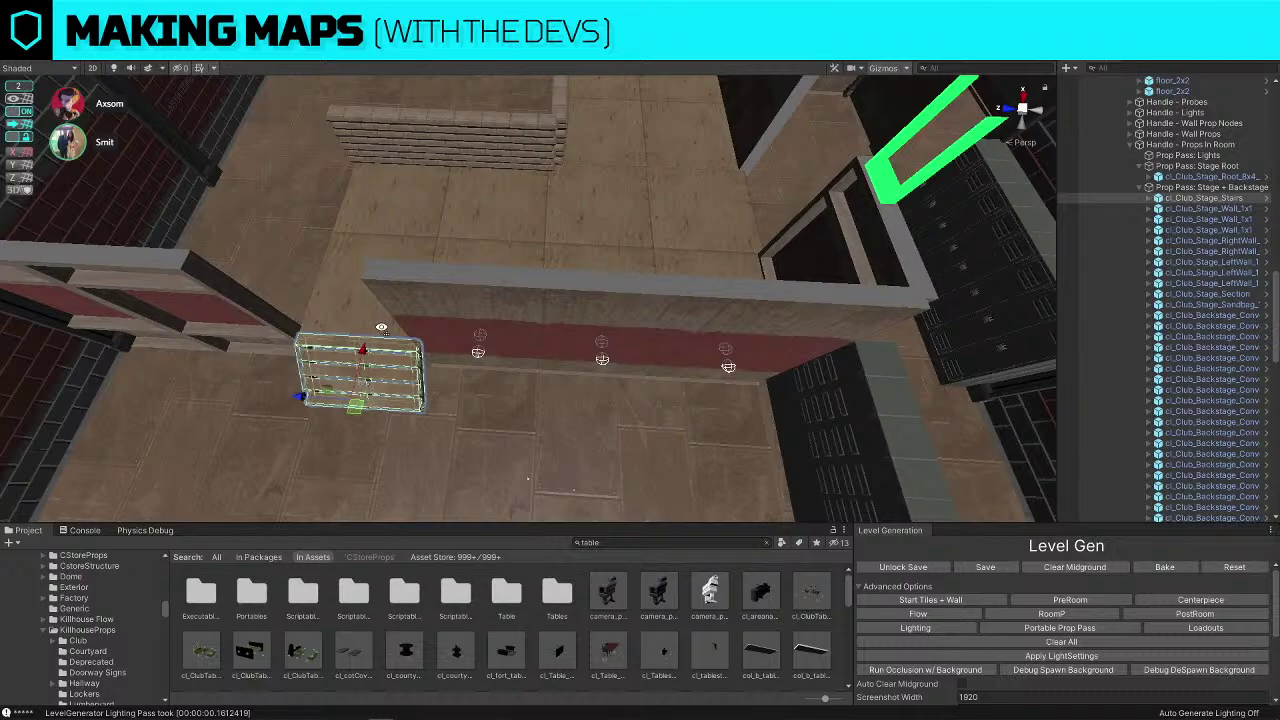
# Delete the open-framed wall piece at the stage's corner, then duplicate the adjacent wall panel and rotate the copy toward the opening
pyautogui.moveTo(364, 384); pyautogui.dragTo(516, 305, button='right')
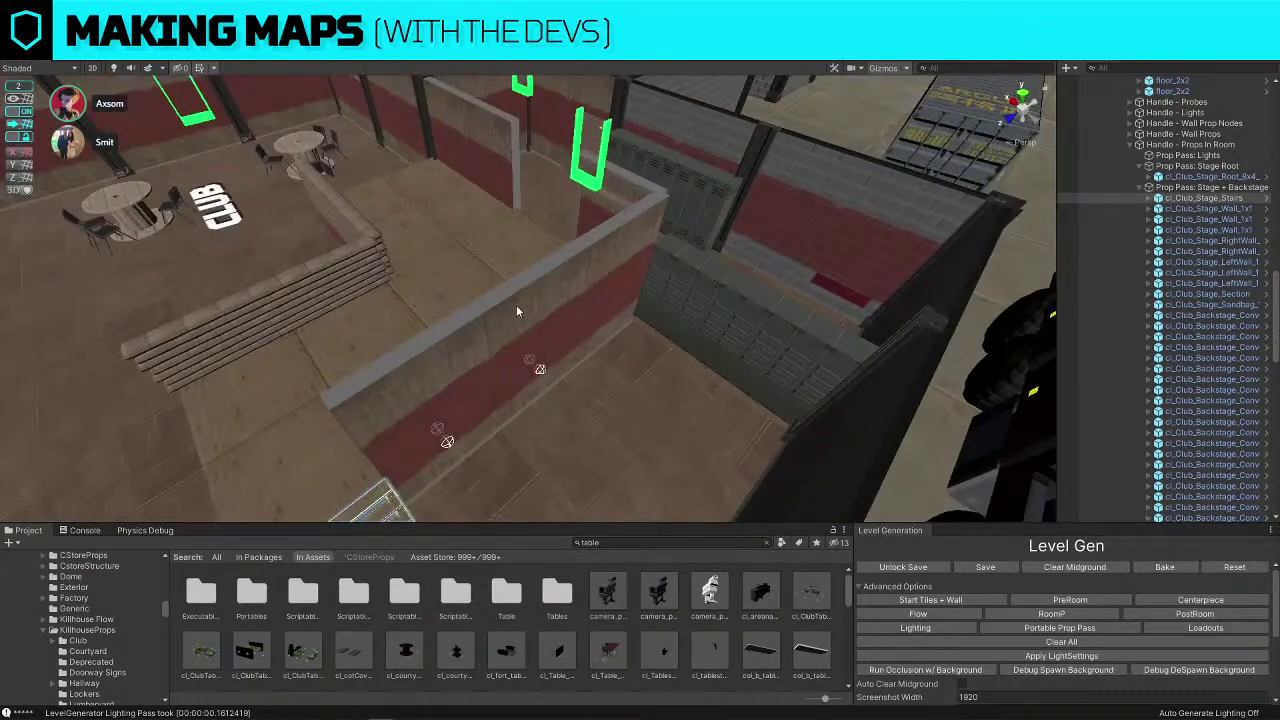
pyautogui.click(608, 216)
pyautogui.click(622, 258)
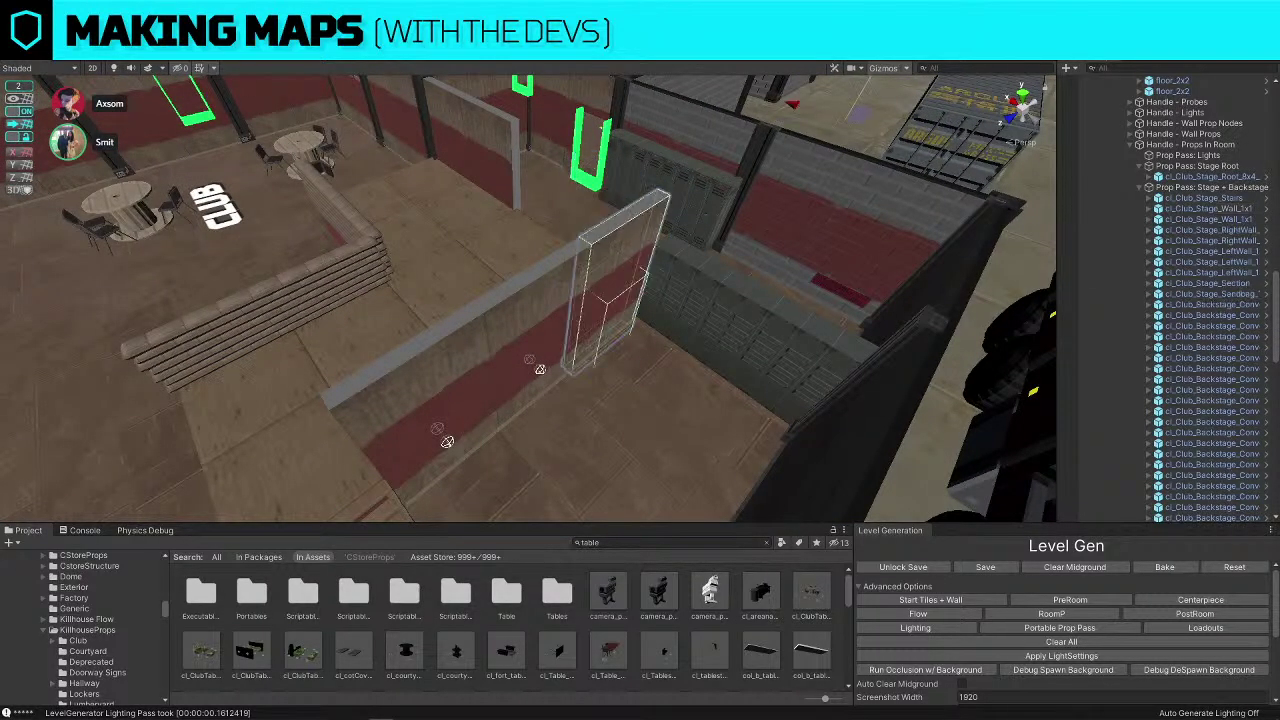
pyautogui.moveTo(622, 258); pyautogui.dragTo(449, 263, button='right')
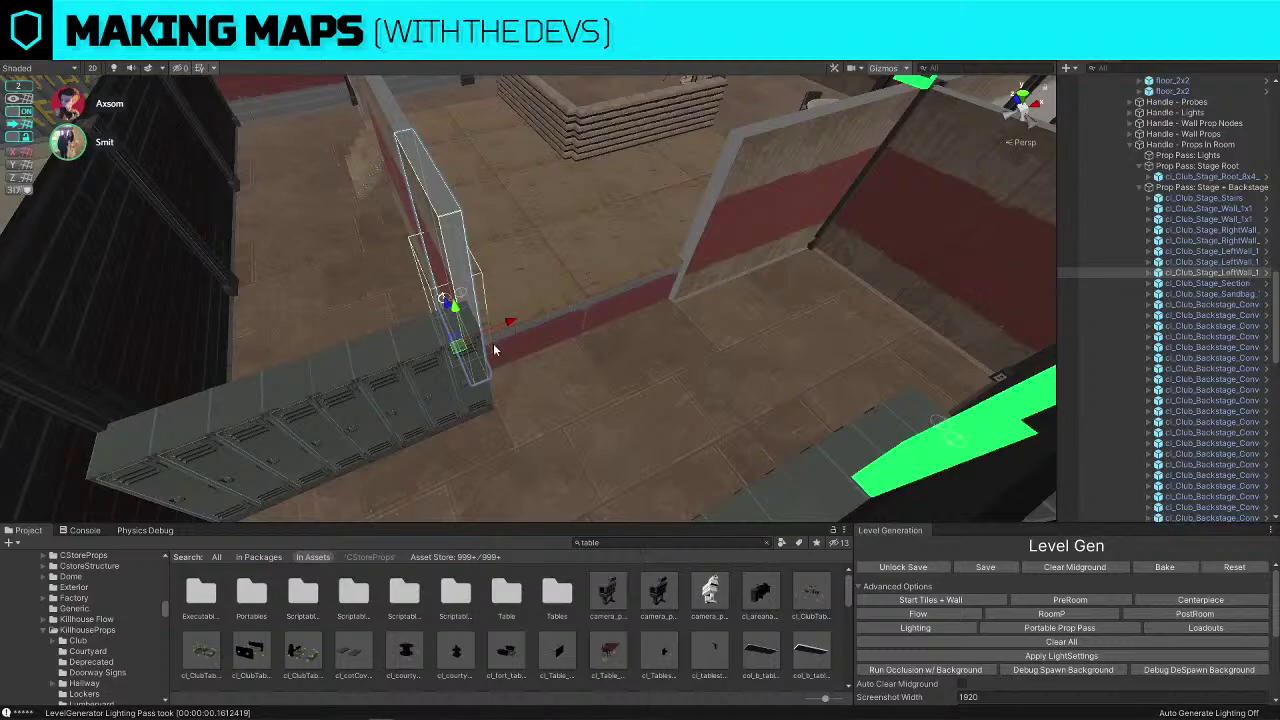
pyautogui.hotkey('ctrl', 'd')
pyautogui.press('e')
pyautogui.keyDown('ctrl'); pyautogui.moveTo(497, 368); pyautogui.dragTo(640, 297); pyautogui.keyUp('ctrl')
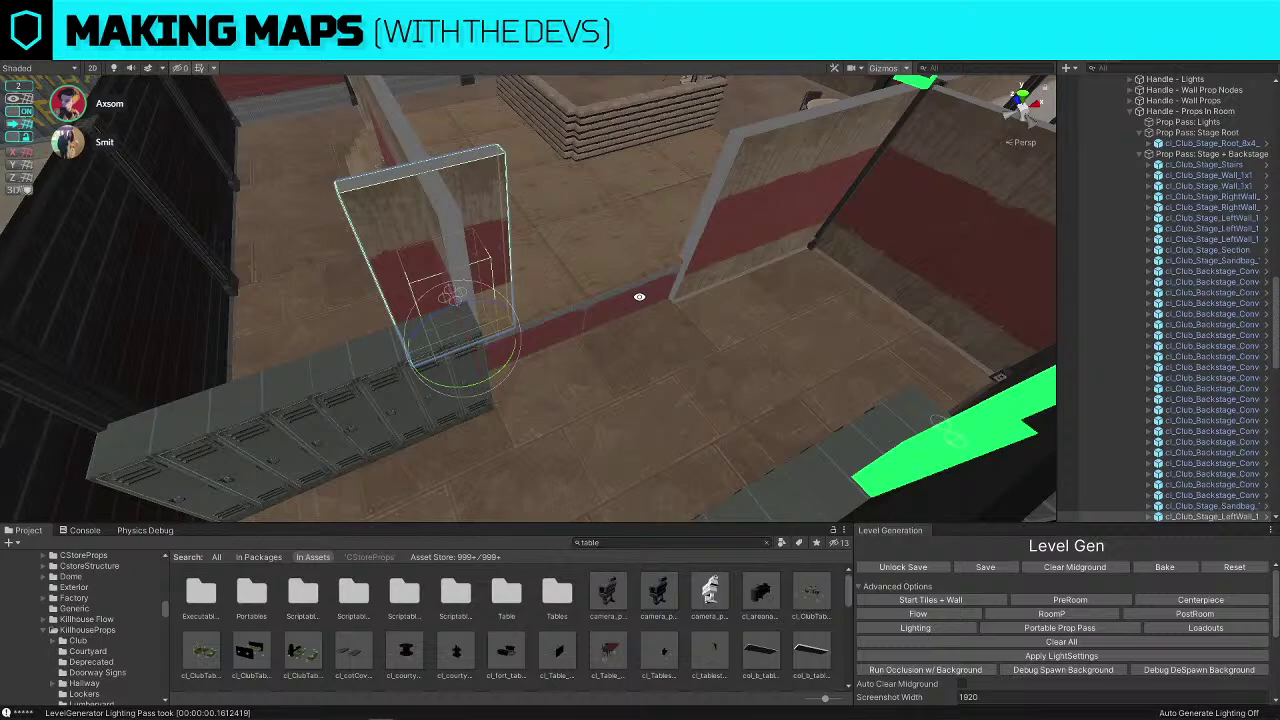
# Slide the rotated wall panel into the side opening and duplicate it to close off the stage's side wall
pyautogui.press('w')
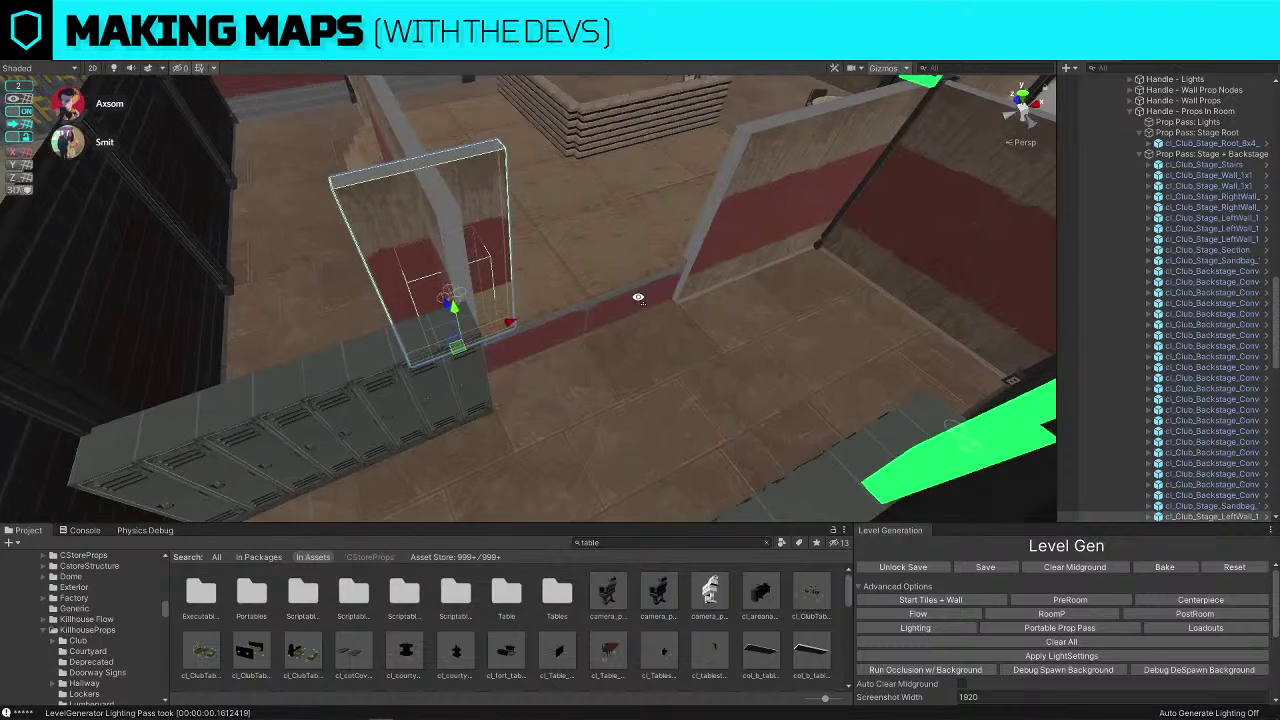
pyautogui.moveTo(640, 296); pyautogui.dragTo(418, 306, button='right')
pyautogui.moveTo(418, 306); pyautogui.dragTo(490, 299)
pyautogui.hotkey('ctrl', 'd')
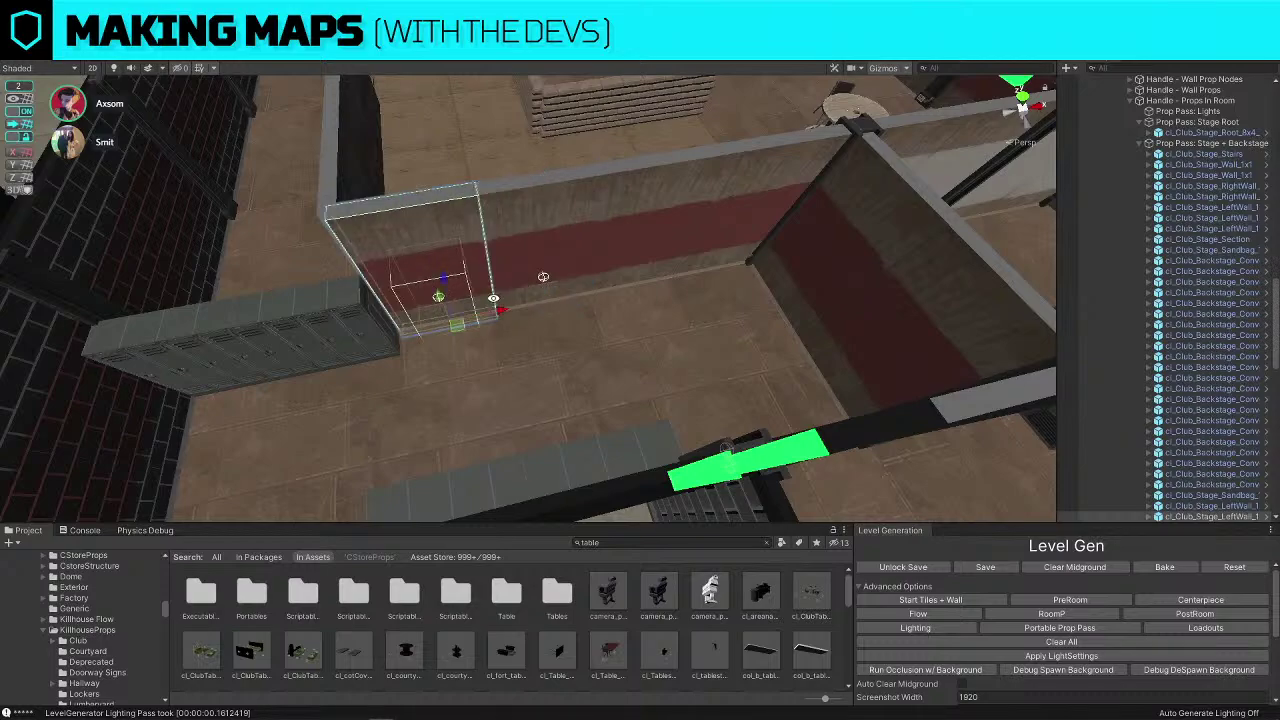
# Rotate the backstage lockers a quarter turn and move them against the back of the stage wall beside the stairs
pyautogui.click(292, 314)
pyautogui.moveTo(292, 314); pyautogui.dragTo(618, 404, button='right')
pyautogui.press('e')
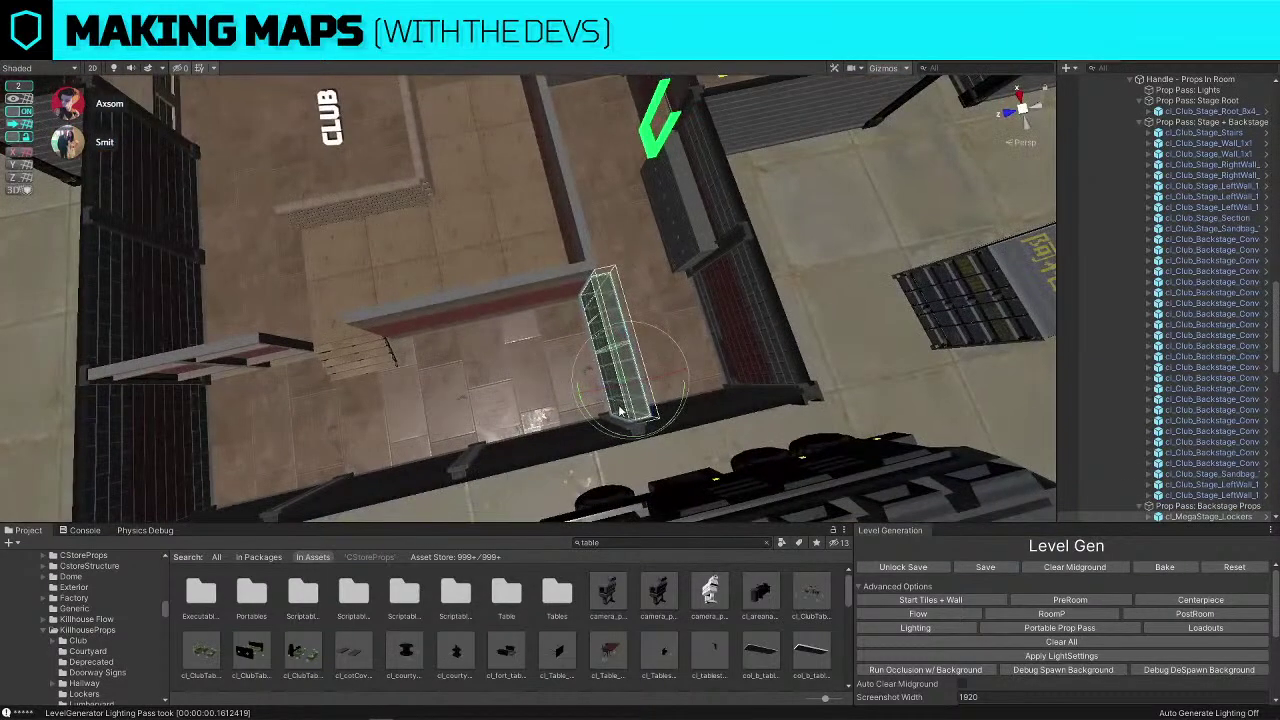
pyautogui.moveTo(614, 428); pyautogui.dragTo(462, 413)
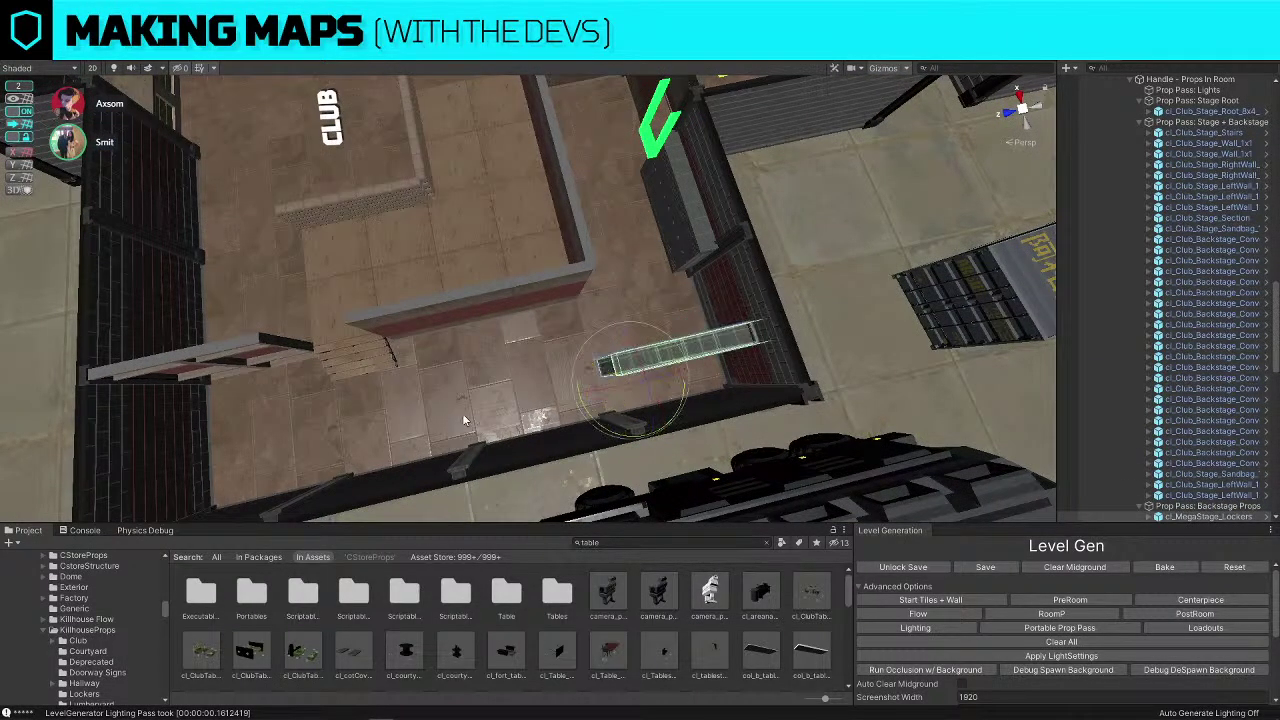
pyautogui.press('w')
pyautogui.moveTo(462, 413); pyautogui.dragTo(638, 372, button='right')
pyautogui.moveTo(633, 374); pyautogui.dragTo(342, 380)
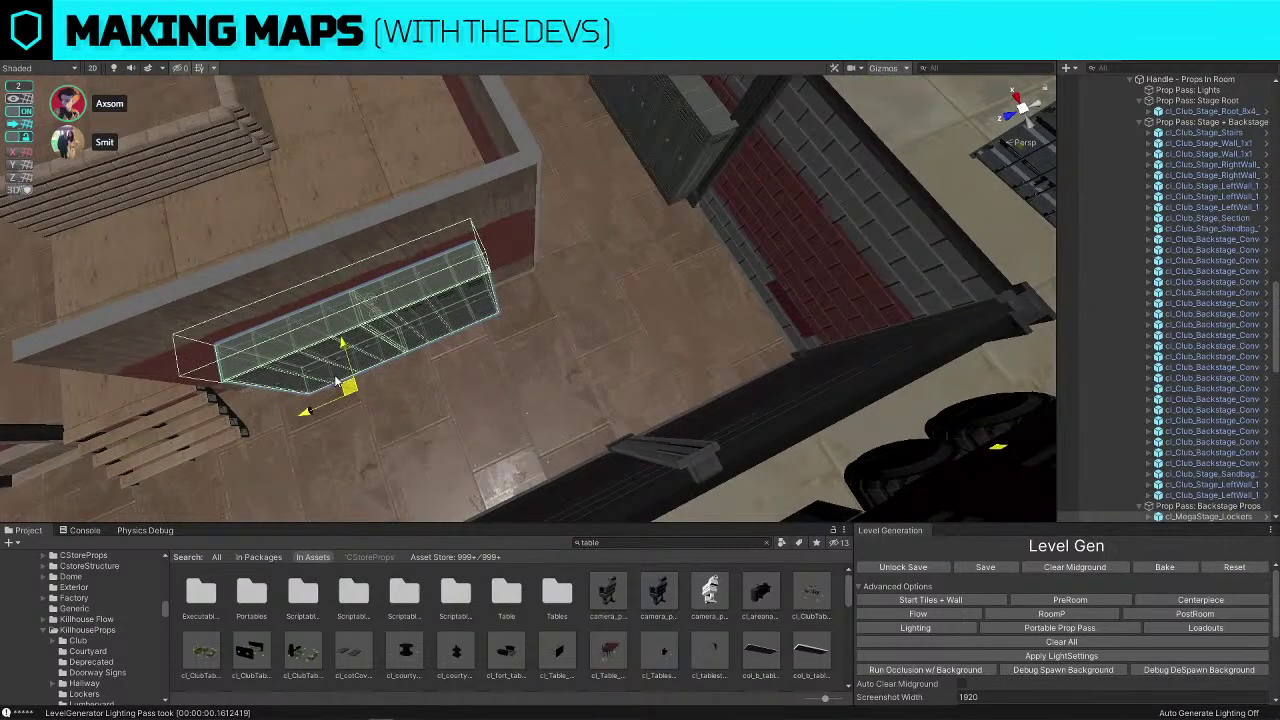
# Duplicate the lockers on the backstage side wall into the corridor behind the stage and rotate the copy a quarter turn
pyautogui.click(692, 147)
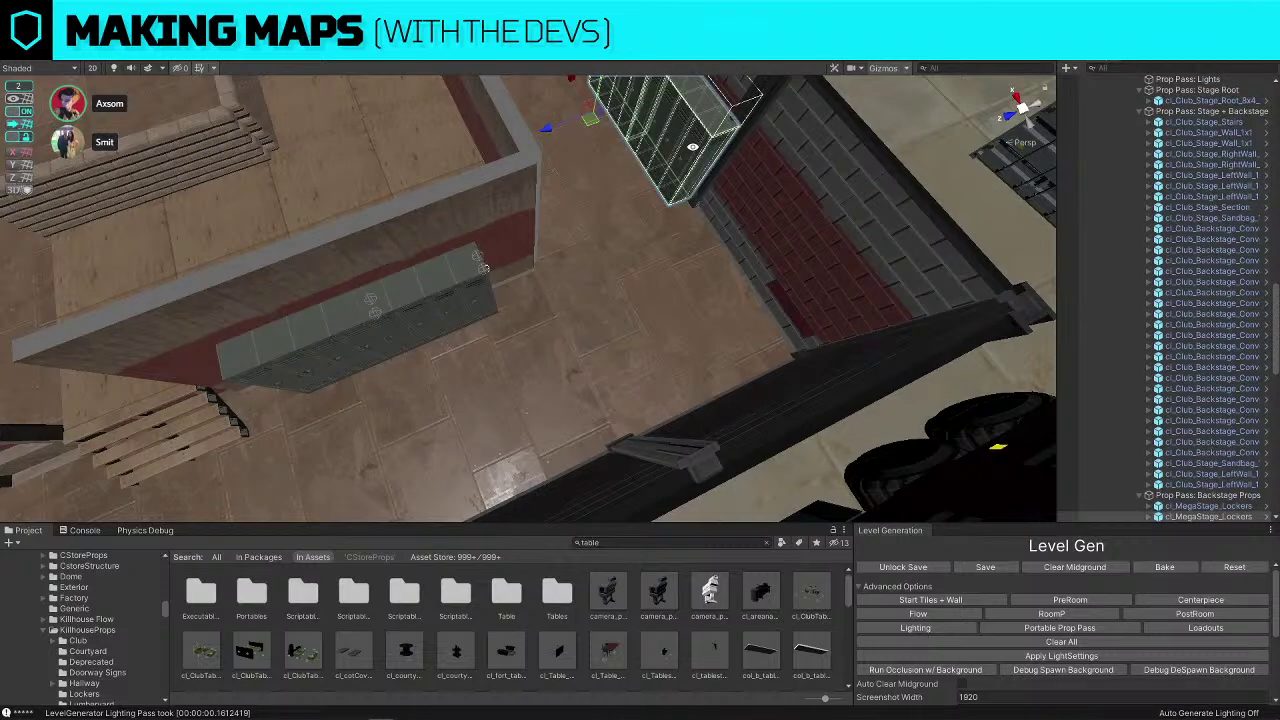
pyautogui.keyDown('alt'); pyautogui.moveTo(676, 151); pyautogui.dragTo(950, 184); pyautogui.keyUp('alt')
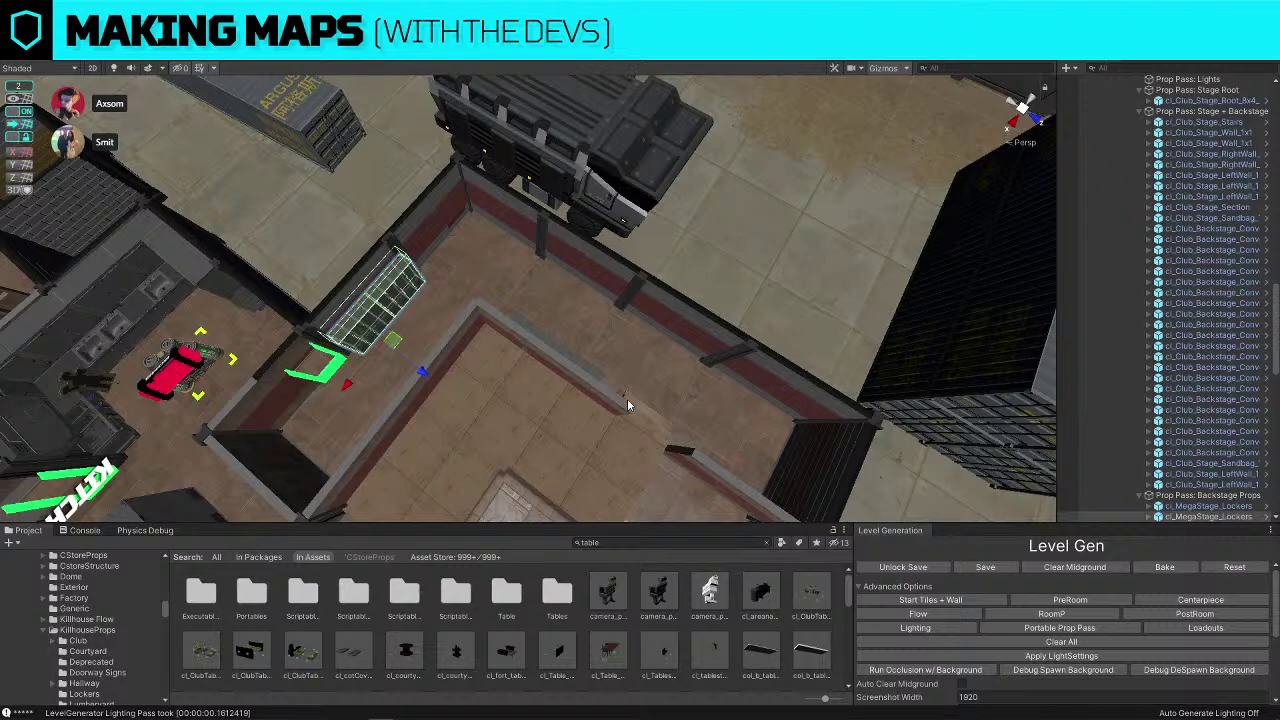
pyautogui.scroll(6, 620, 367)
pyautogui.moveTo(271, 358); pyautogui.dragTo(587, 353)
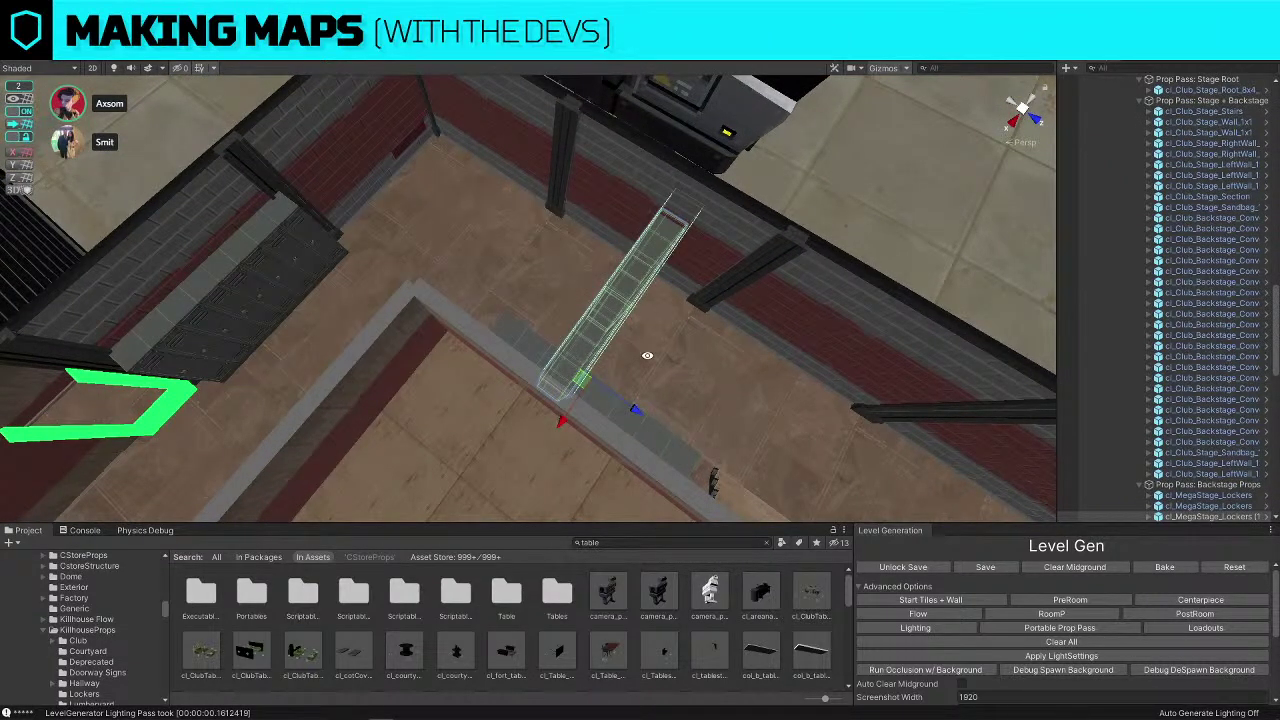
pyautogui.press('e')
pyautogui.moveTo(613, 431); pyautogui.dragTo(443, 423)
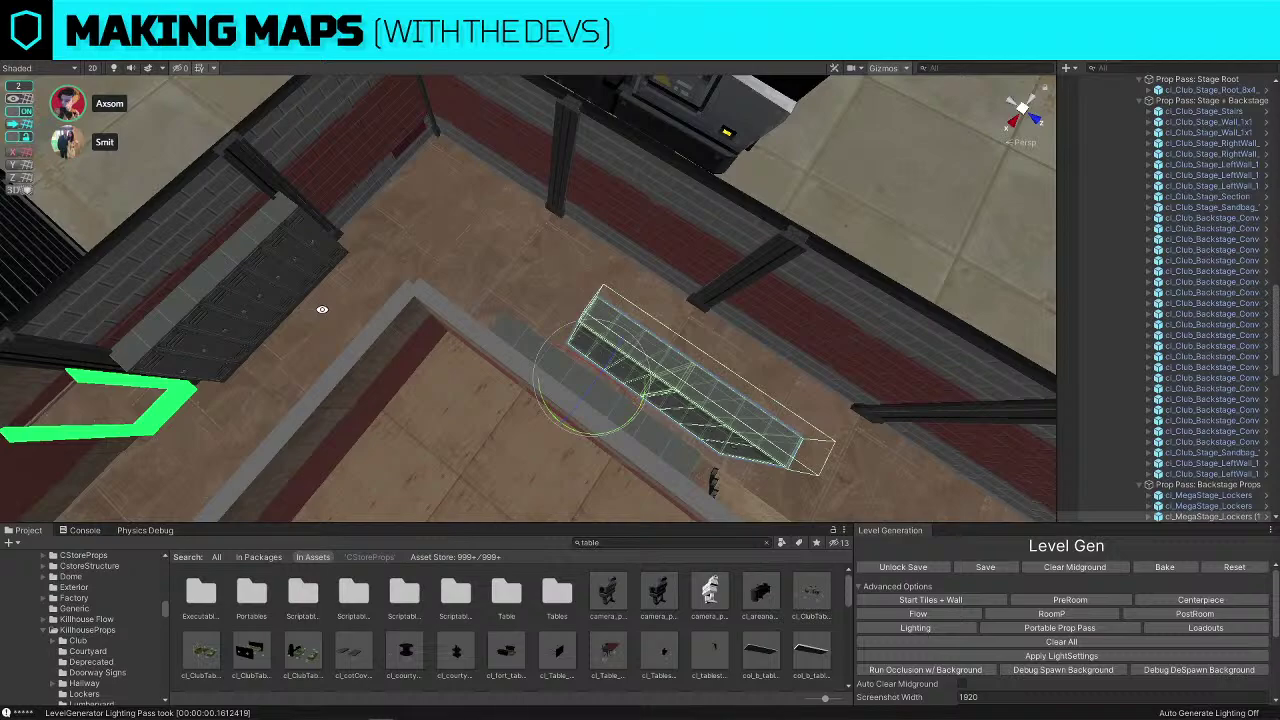
# Move the copied lockers against the outer backstage wall, turn off grid snapping, and fine-tune their position between the wall pillars
pyautogui.keyDown('alt'); pyautogui.moveTo(328, 301); pyautogui.dragTo(545, 301); pyautogui.keyUp('alt')
pyautogui.press('w')
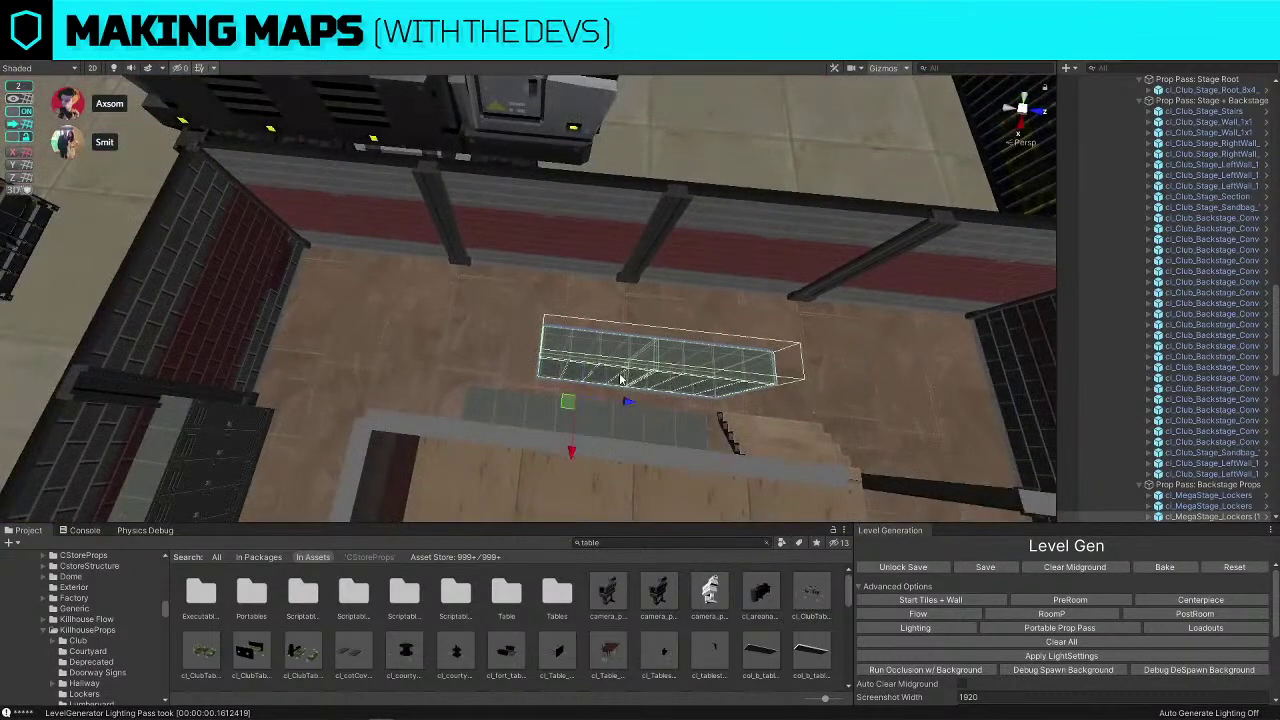
pyautogui.moveTo(562, 415); pyautogui.dragTo(576, 342)
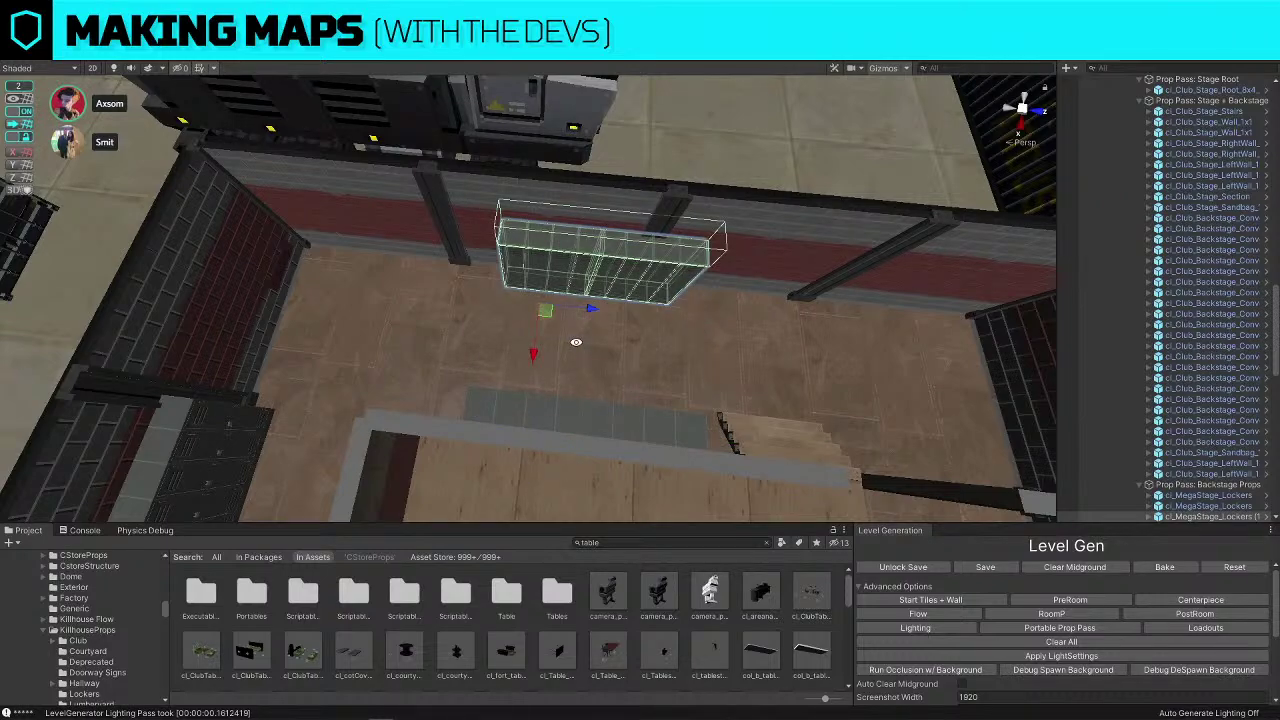
pyautogui.click(25, 112)
pyautogui.scroll(4, 340, 270)
pyautogui.keyDown('alt'); pyautogui.moveTo(360, 275); pyautogui.dragTo(450, 292); pyautogui.keyUp('alt')
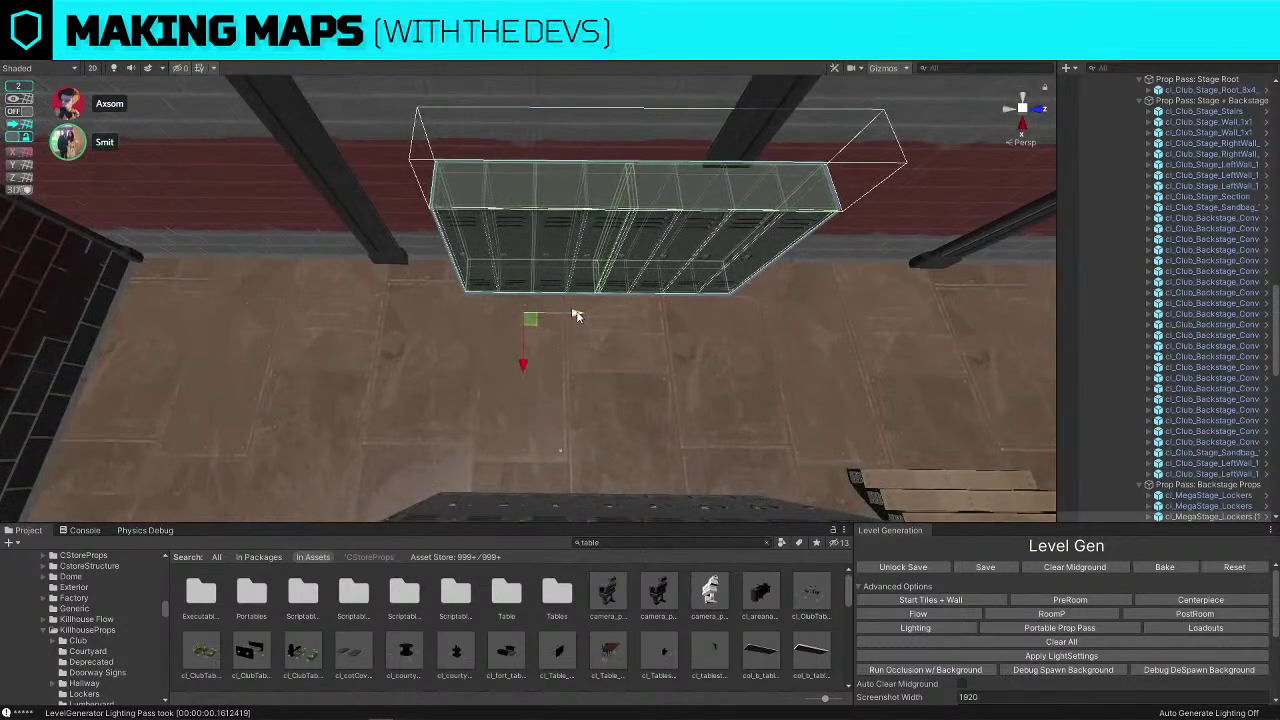
pyautogui.moveTo(577, 315); pyautogui.dragTo(554, 310)
# Examine the Club, backstage and surrounding building layout from above
pyautogui.scroll(-8, 554, 310)
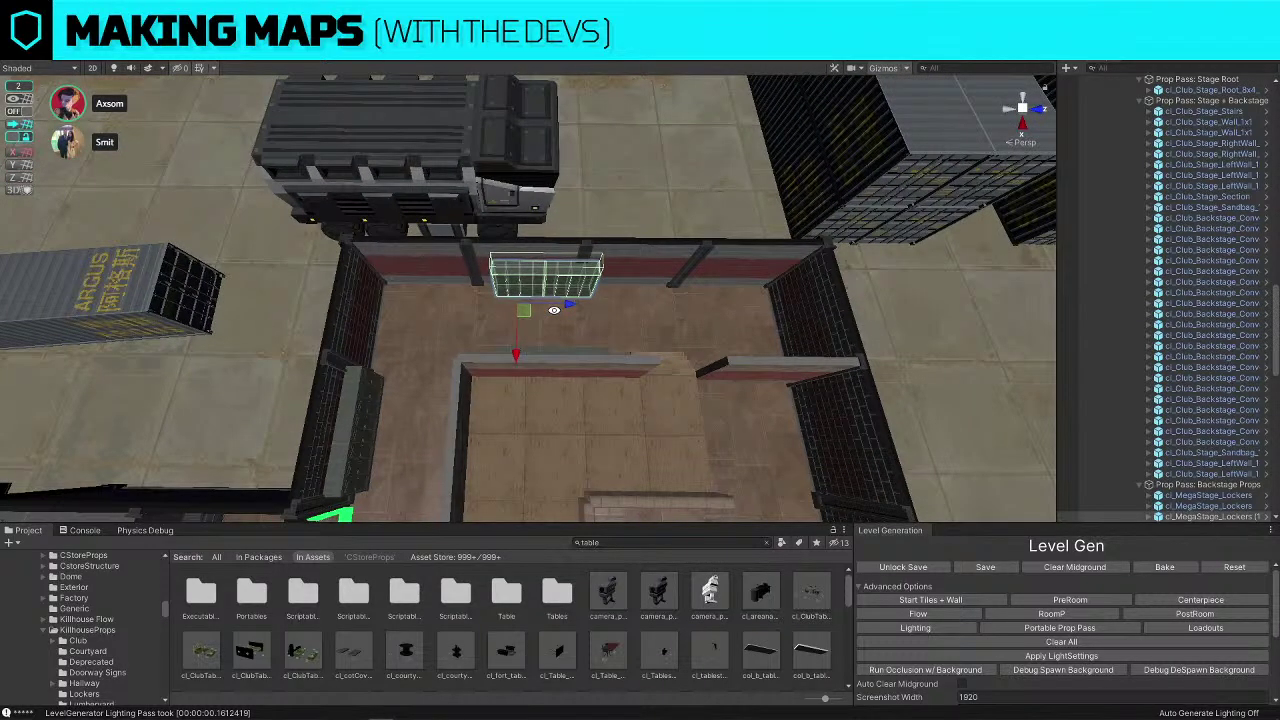
pyautogui.keyDown('alt'); pyautogui.moveTo(608, 300); pyautogui.dragTo(743, 249); pyautogui.keyUp('alt')
pyautogui.click(614, 104)
pyautogui.scroll(2, 783, 240)
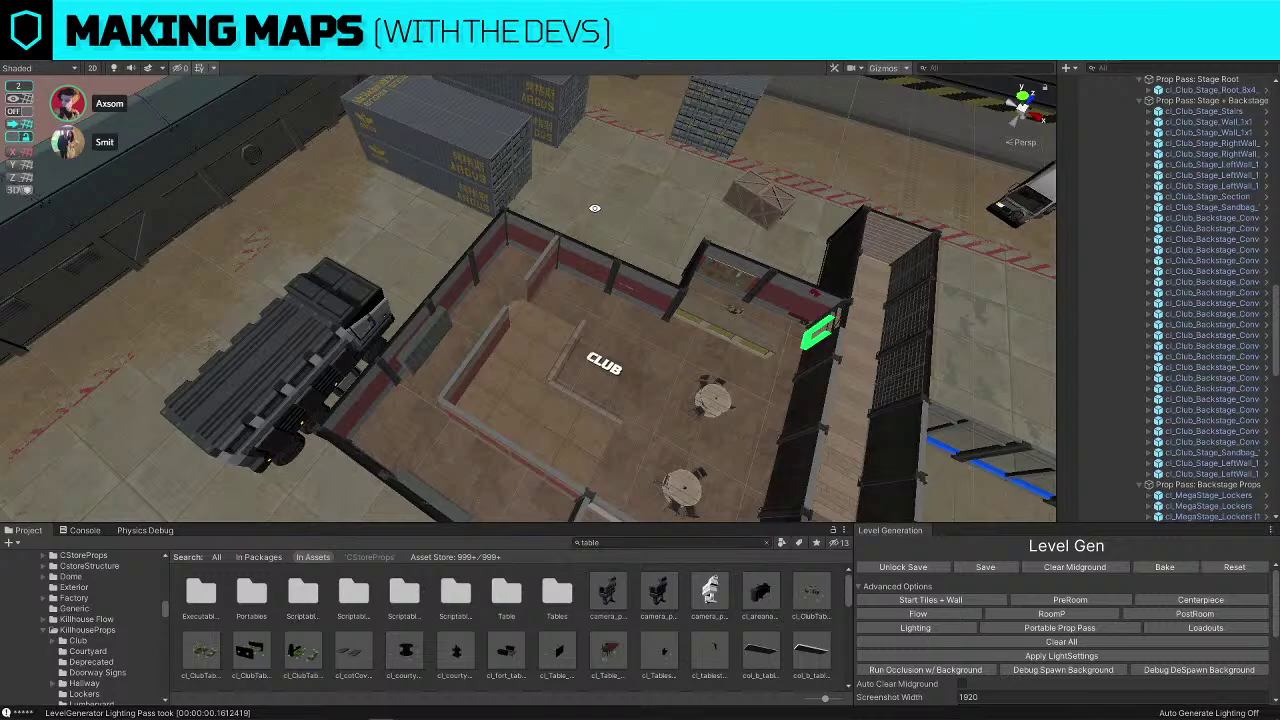
pyautogui.keyDown('alt'); pyautogui.moveTo(594, 208); pyautogui.dragTo(708, 283); pyautogui.keyUp('alt')
pyautogui.scroll(-5, 710, 286)
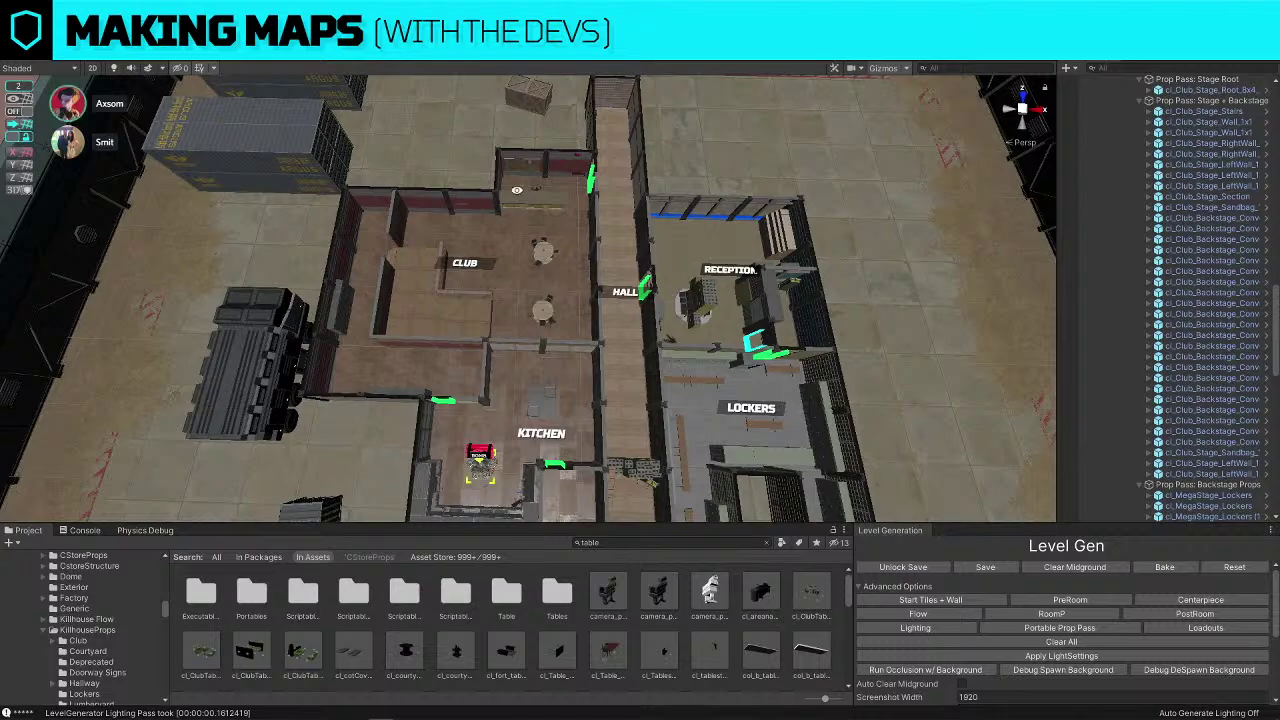
pyautogui.keyDown('alt'); pyautogui.moveTo(645, 237); pyautogui.dragTo(674, 155); pyautogui.keyUp('alt')
pyautogui.keyDown('alt'); pyautogui.scroll(3, 470, 222); pyautogui.keyUp('alt')
pyautogui.moveTo(674, 155); pyautogui.dragTo(690, 183, button='right')
# Select an exterior wall panel along the Club's outer wall near the bar and swap it for a doorway
pyautogui.click(404, 254)
pyautogui.moveTo(404, 254); pyautogui.dragTo(504, 224, button='right')
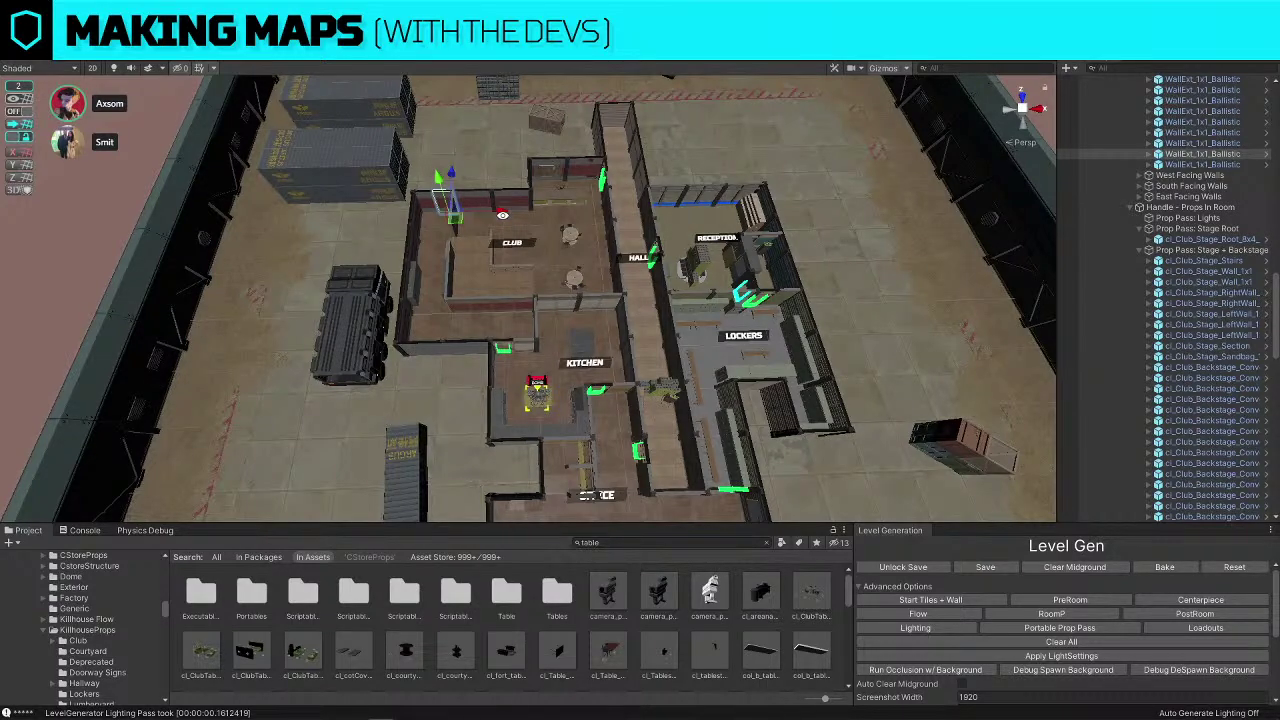
pyautogui.click(520, 196)
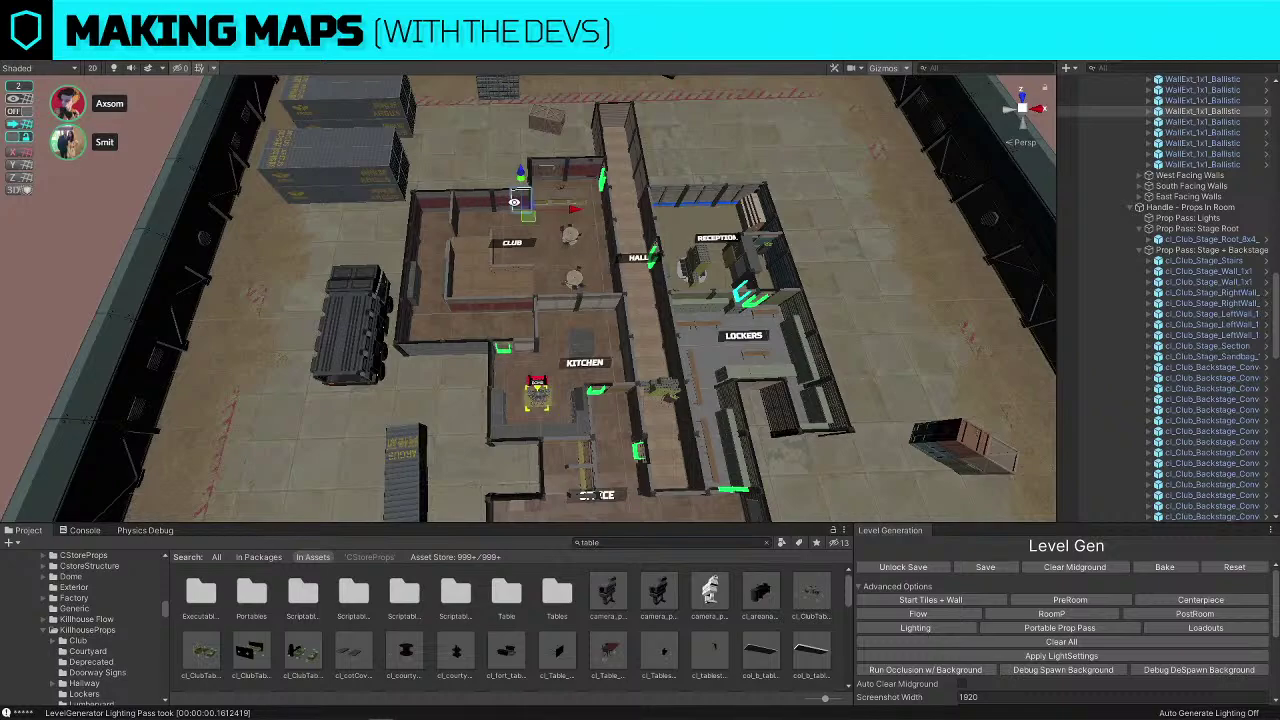
pyautogui.click(505, 192)
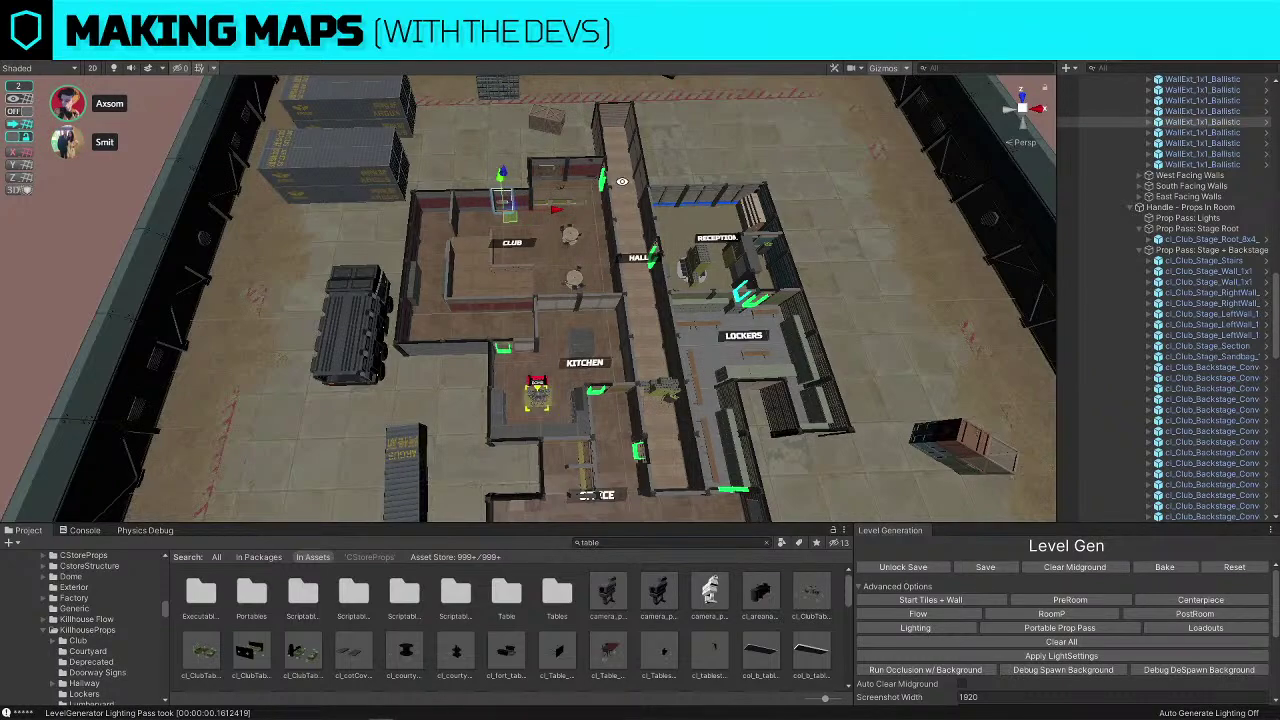
pyautogui.click(518, 200)
pyautogui.click(518, 199)
pyautogui.click(517, 198)
pyautogui.click(516, 196)
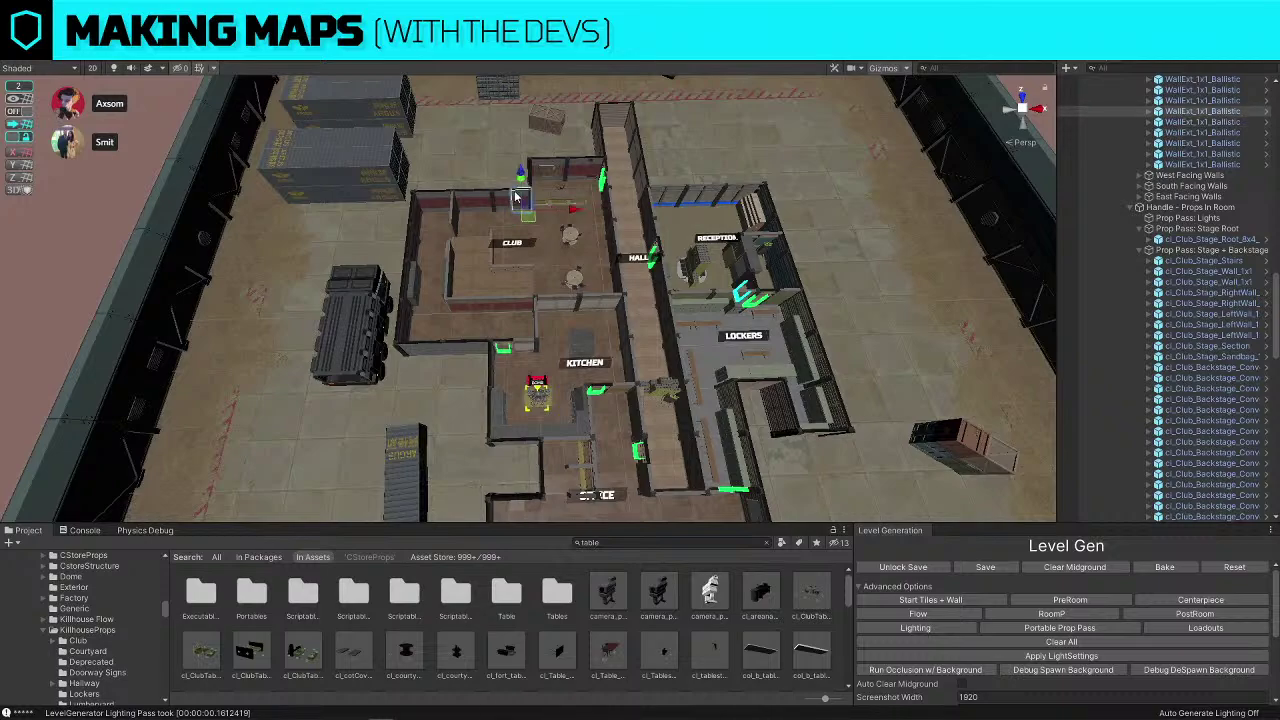
pyautogui.click(508, 191)
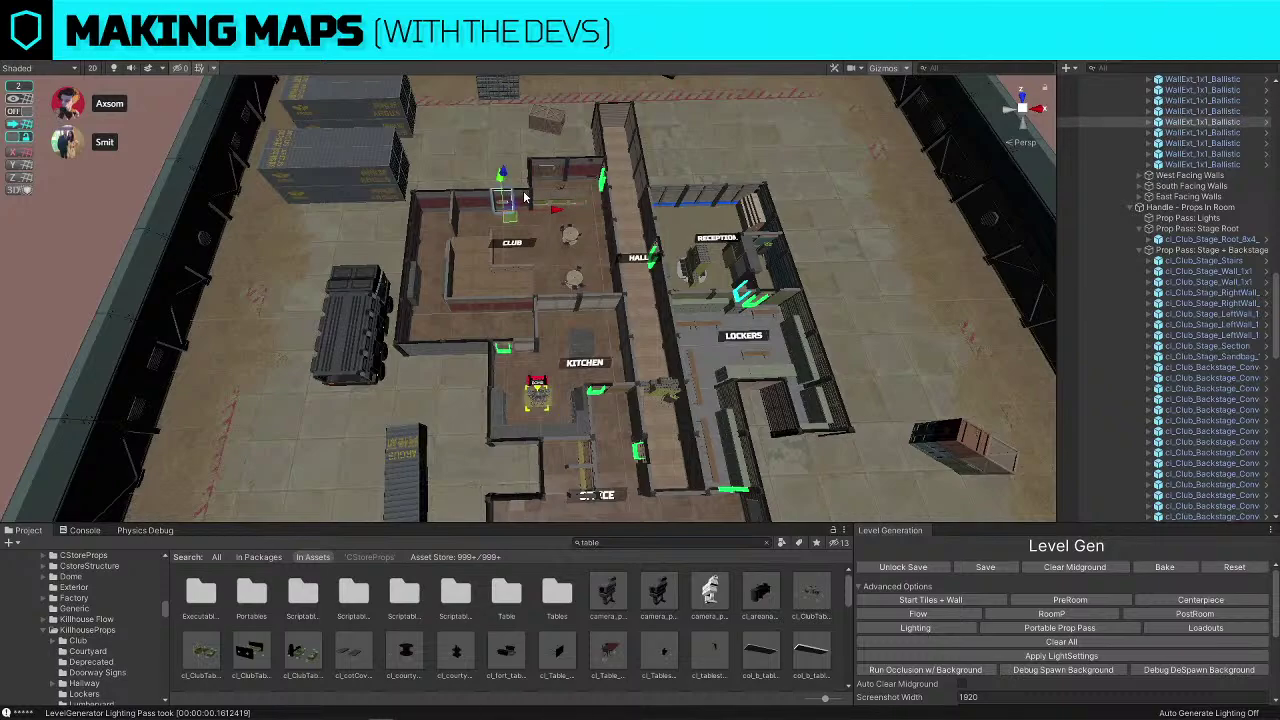
pyautogui.press('d')
pyautogui.moveTo(523, 193); pyautogui.dragTo(565, 210, button='right')
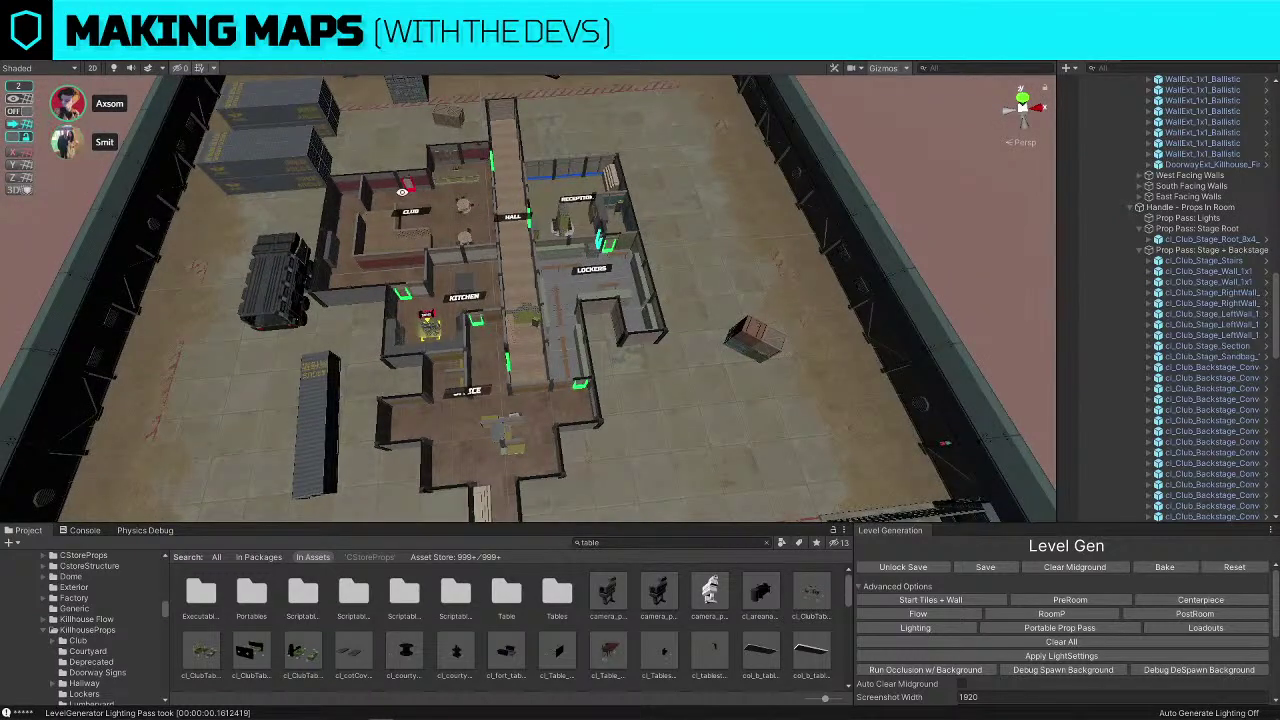
pyautogui.moveTo(518, 356); pyautogui.dragTo(541, 331, button='right')
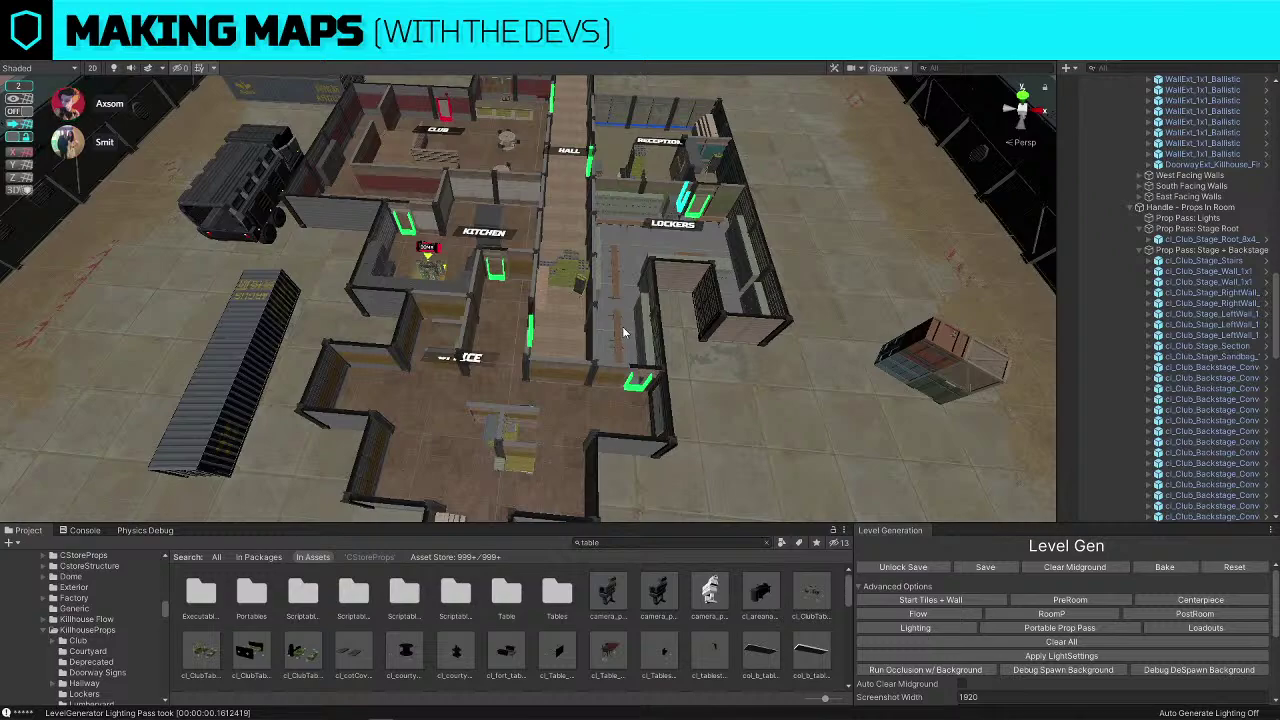
pyautogui.moveTo(623, 329); pyautogui.dragTo(592, 316, button='right')
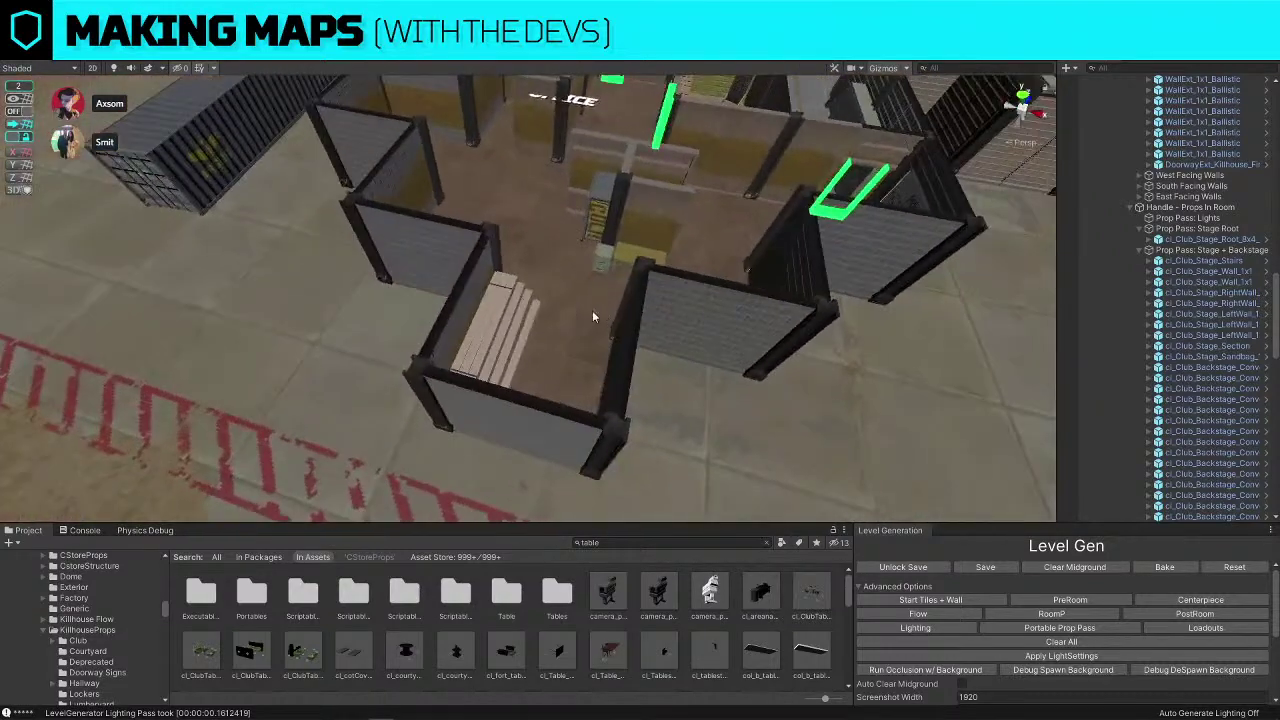
pyautogui.click(503, 332)
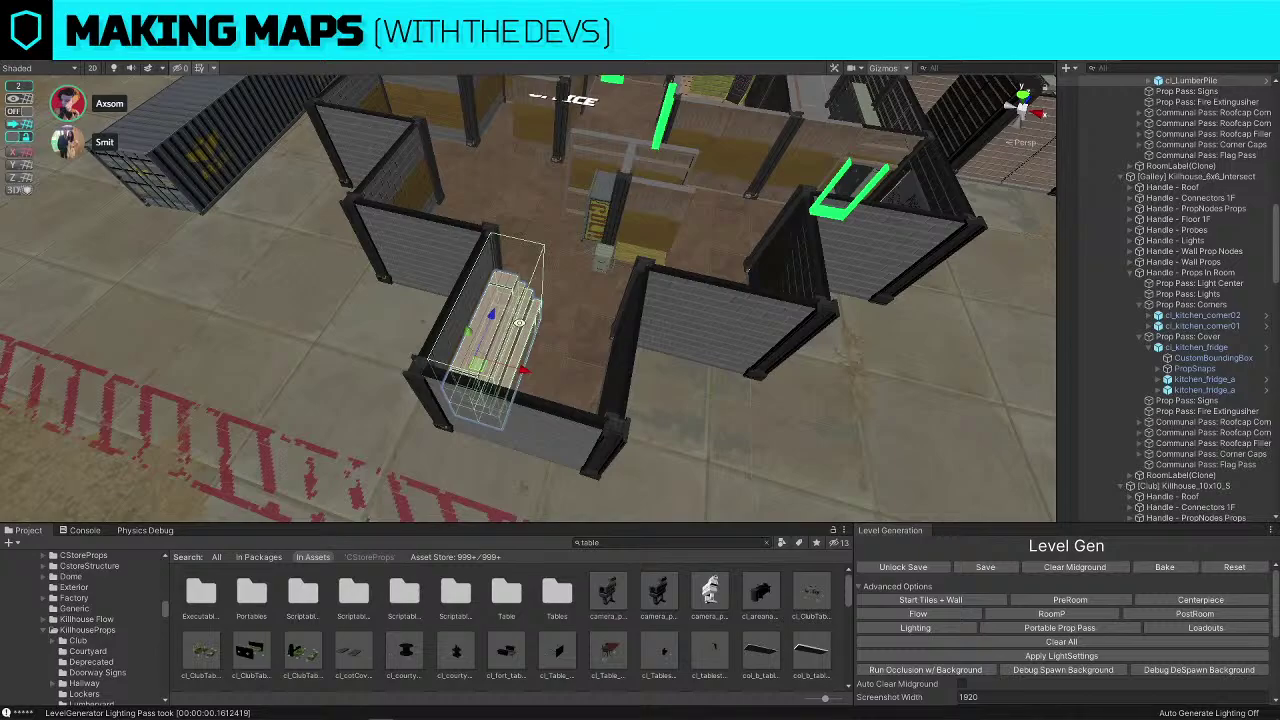
pyautogui.moveTo(519, 323); pyautogui.dragTo(479, 384, button='right')
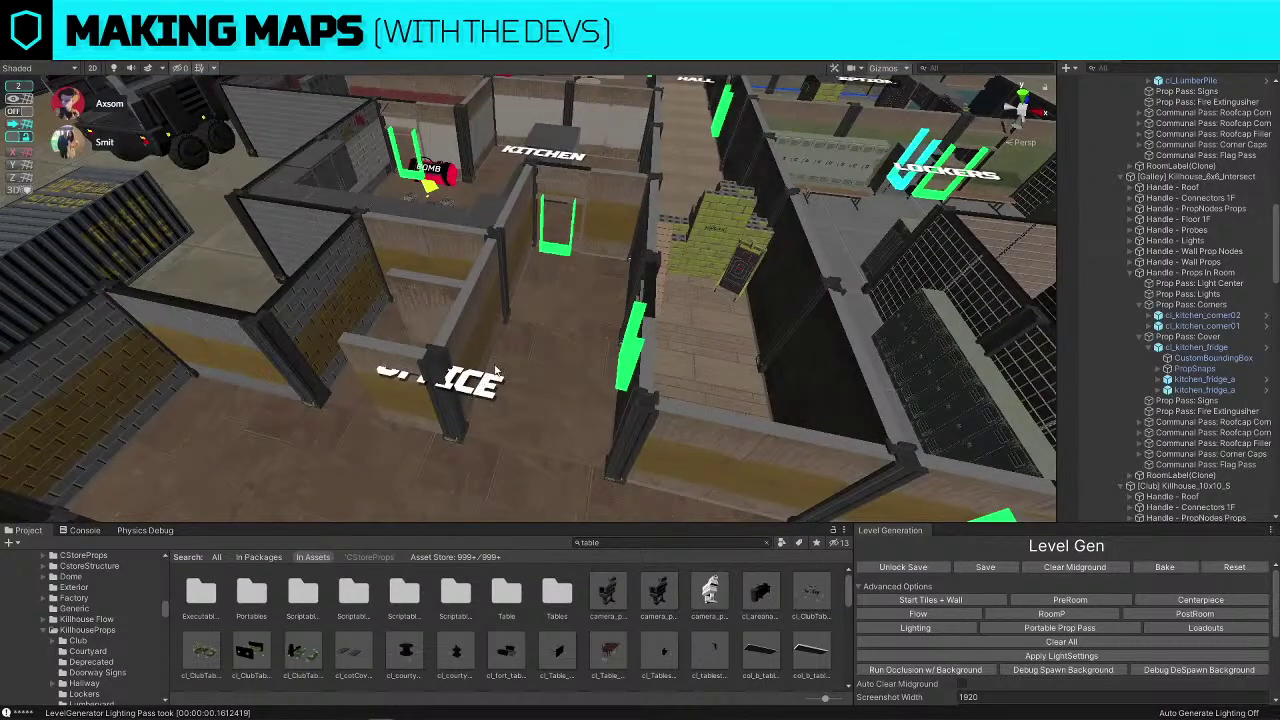
# Select the Office room label's parent object and move the label clear of the dividing wall, into the open office area
pyautogui.click(495, 374)
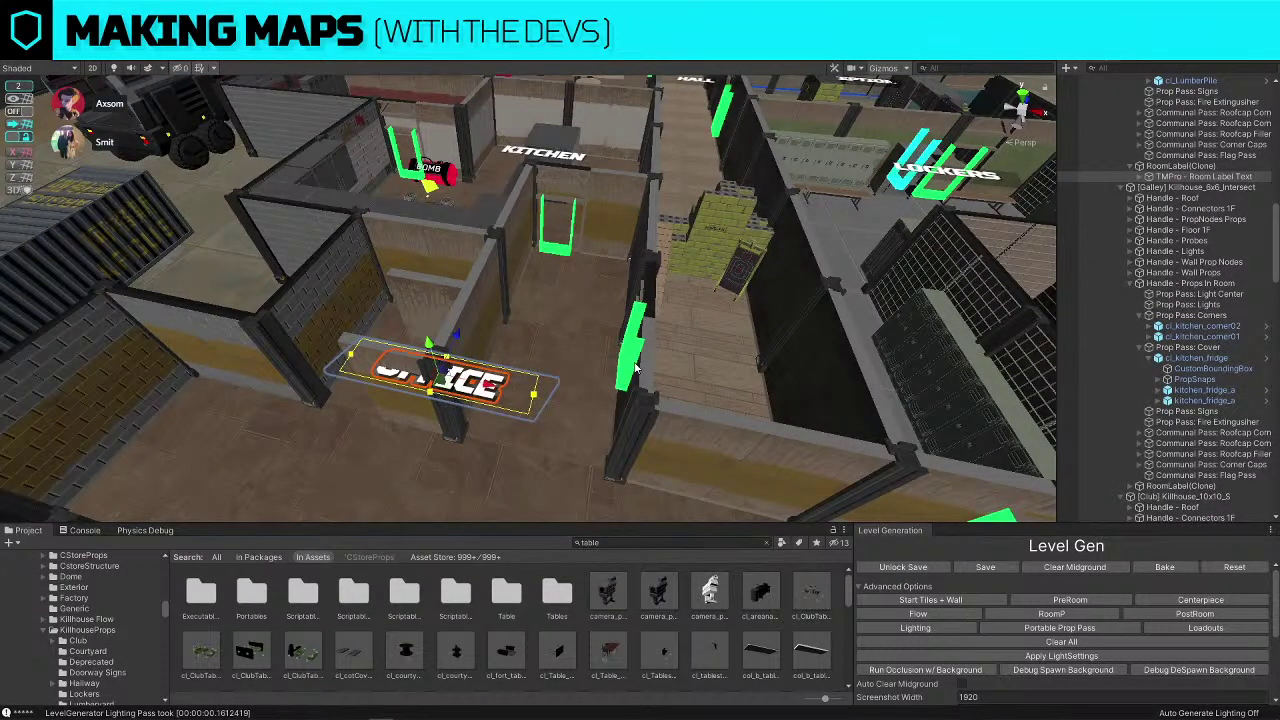
pyautogui.scroll(1, 1160, 300)
pyautogui.click(1190, 207)
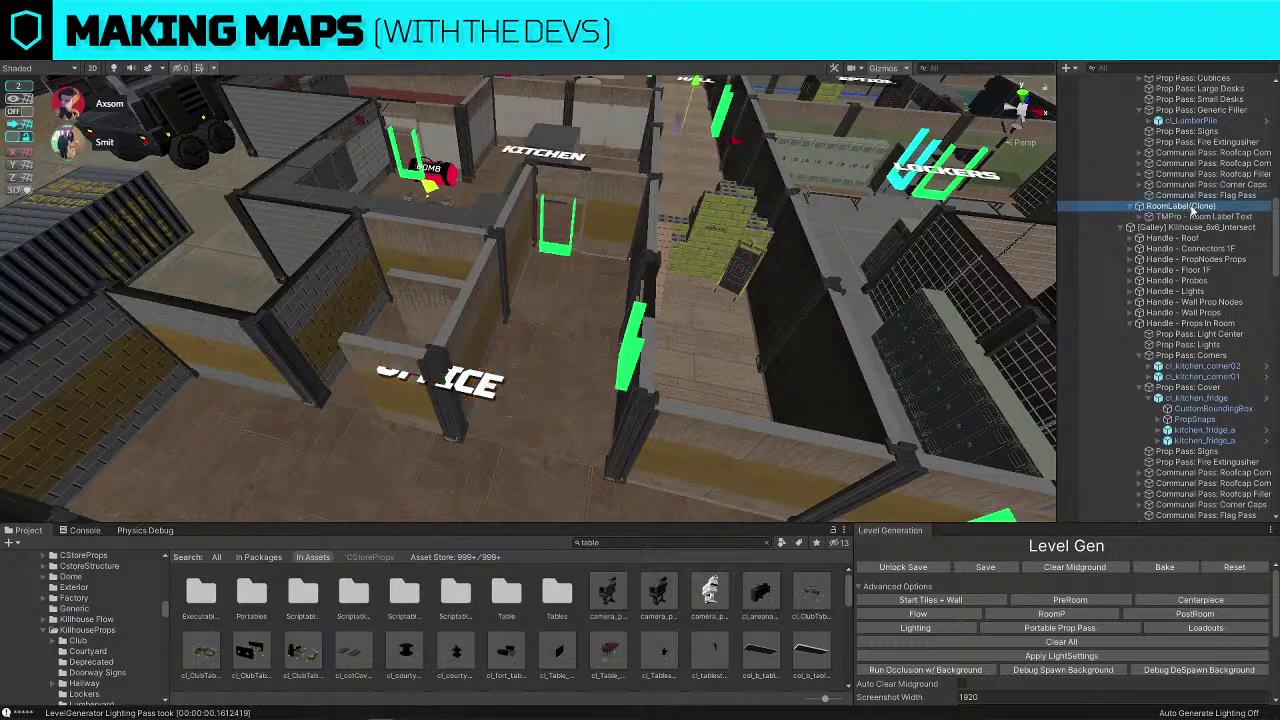
pyautogui.moveTo(557, 274); pyautogui.dragTo(577, 347, button='right')
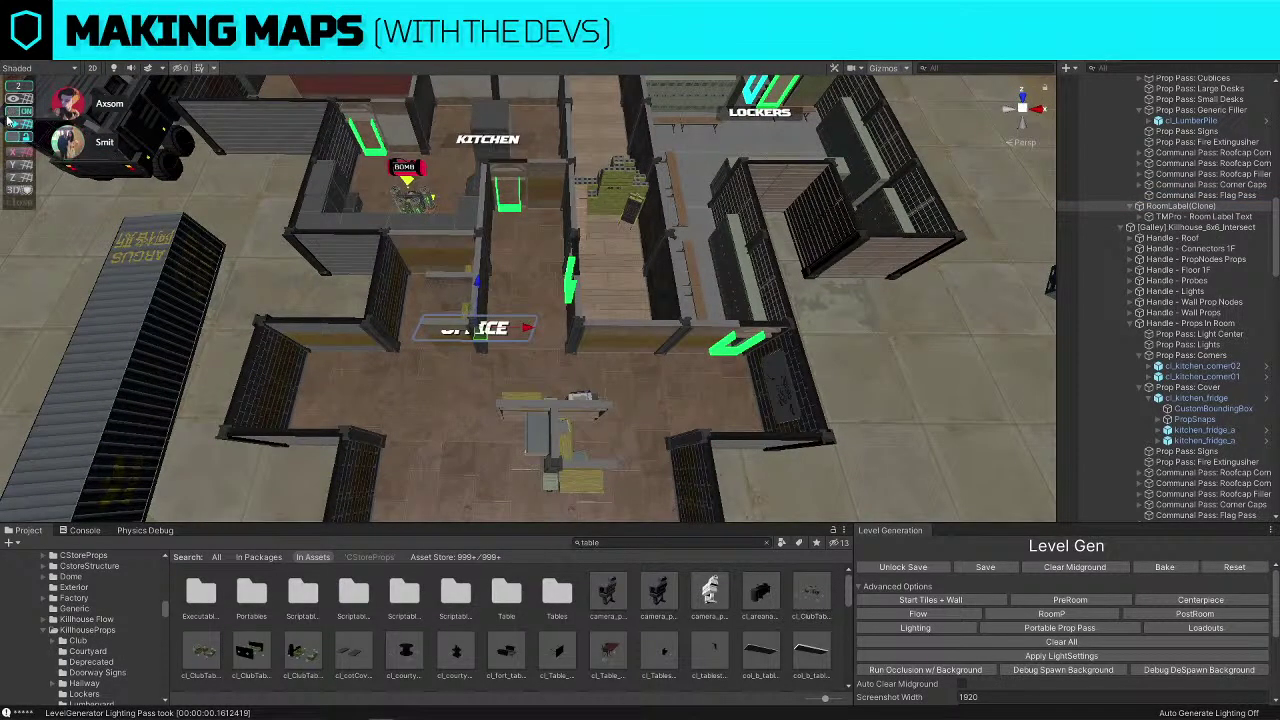
pyautogui.moveTo(486, 341); pyautogui.dragTo(542, 367)
pyautogui.moveTo(560, 368); pyautogui.dragTo(562, 386, button='right')
pyautogui.press('s')
pyautogui.moveTo(503, 236); pyautogui.dragTo(503, 249)
pyautogui.moveTo(503, 249); pyautogui.dragTo(503, 249, button='right')
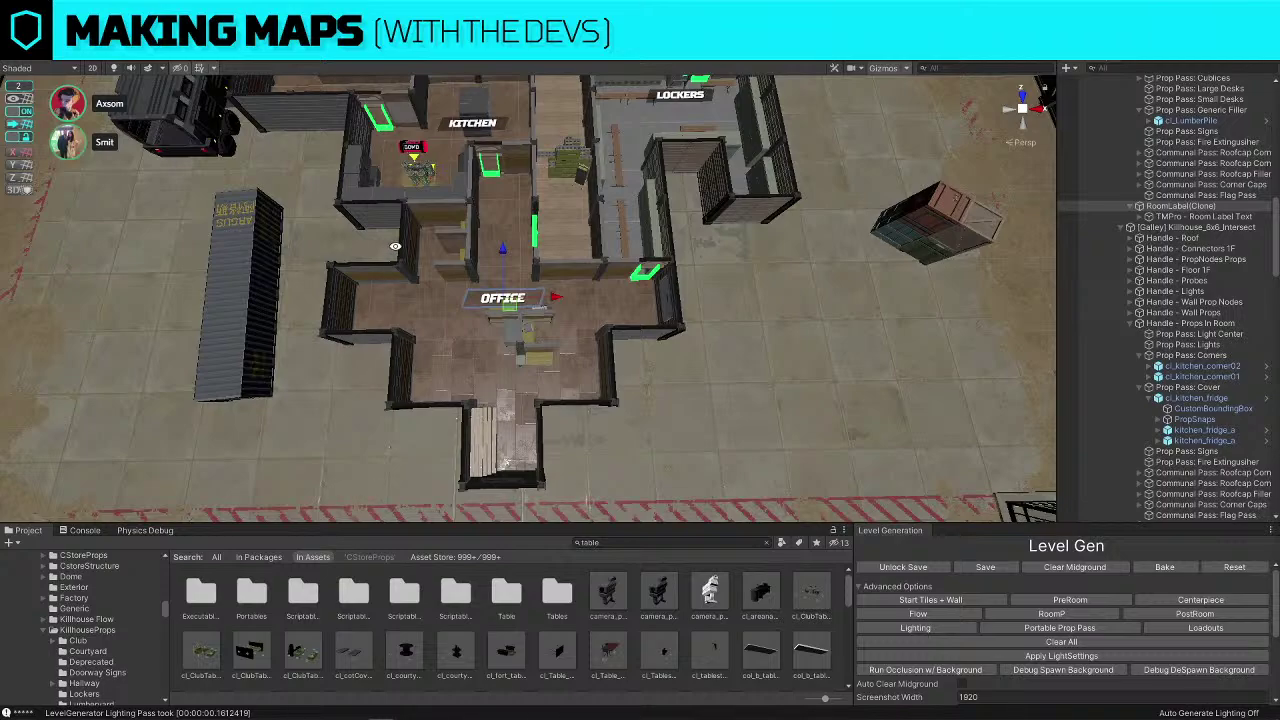
pyautogui.moveTo(397, 246)
pyautogui.keyDown('alt'); pyautogui.mouseDown()
pyautogui.moveTo(741, 126)
pyautogui.moveTo(655, 210)
pyautogui.moveTo(528, 254)
pyautogui.mouseUp(); pyautogui.keyUp('alt')
pyautogui.click(741, 126)
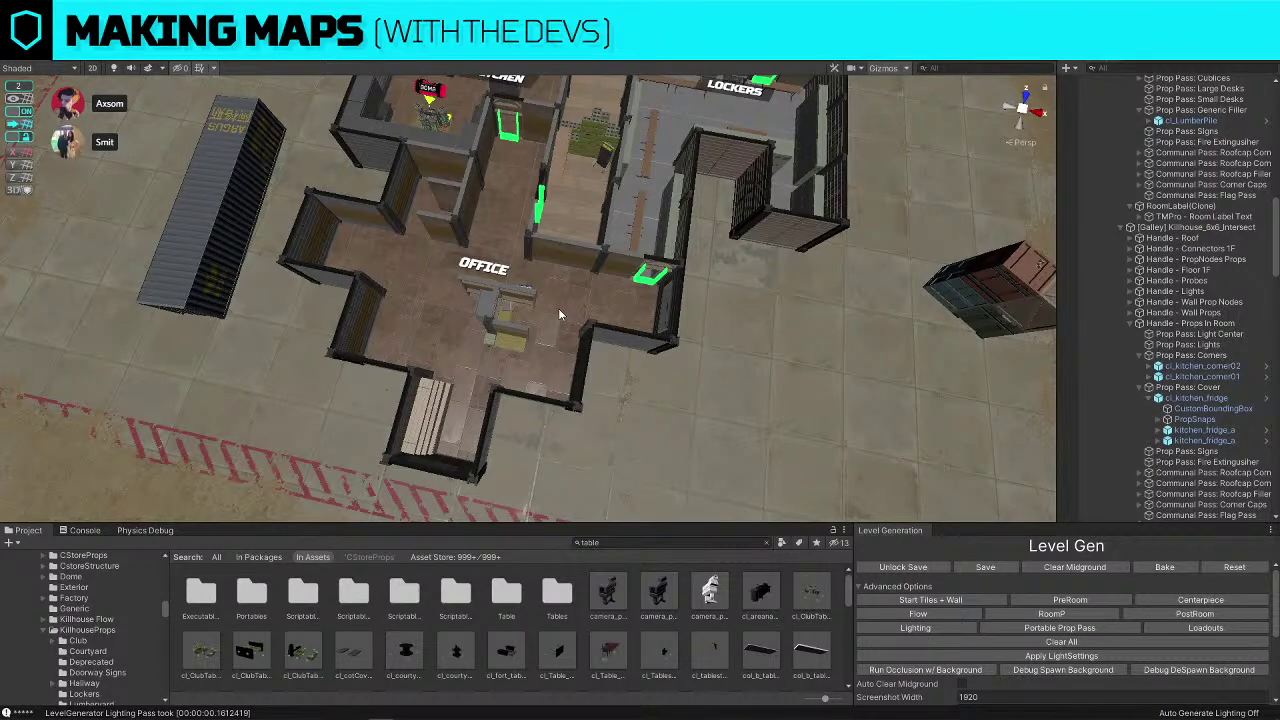
# Select the cubicle cluster in the Office and locate its KHOffice_cubicles_3x2 prefab in the Cubicles asset folder
pyautogui.keyDown('alt'); pyautogui.moveTo(555, 314); pyautogui.dragTo(411, 268); pyautogui.keyUp('alt')
pyautogui.scroll(4, 411, 268)
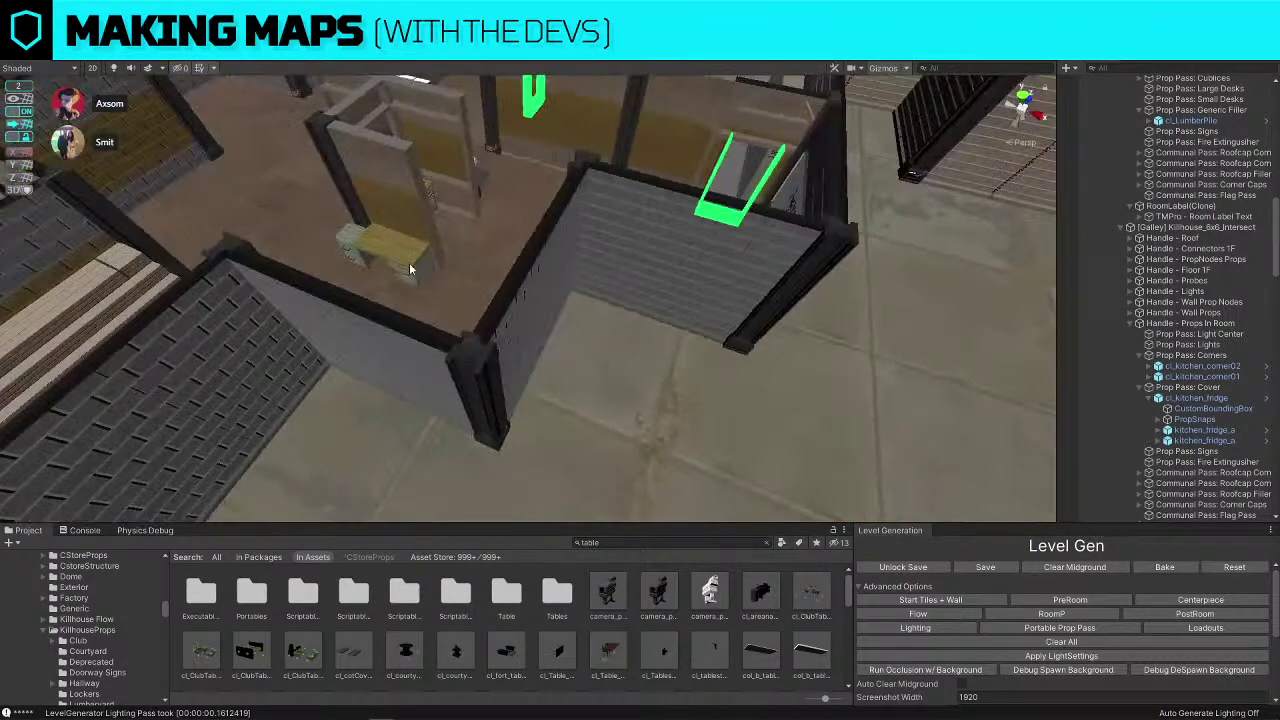
pyautogui.click(392, 215)
pyautogui.keyDown('alt'); pyautogui.moveTo(392, 215); pyautogui.dragTo(582, 178); pyautogui.keyUp('alt')
pyautogui.scroll(-5, 510, 223)
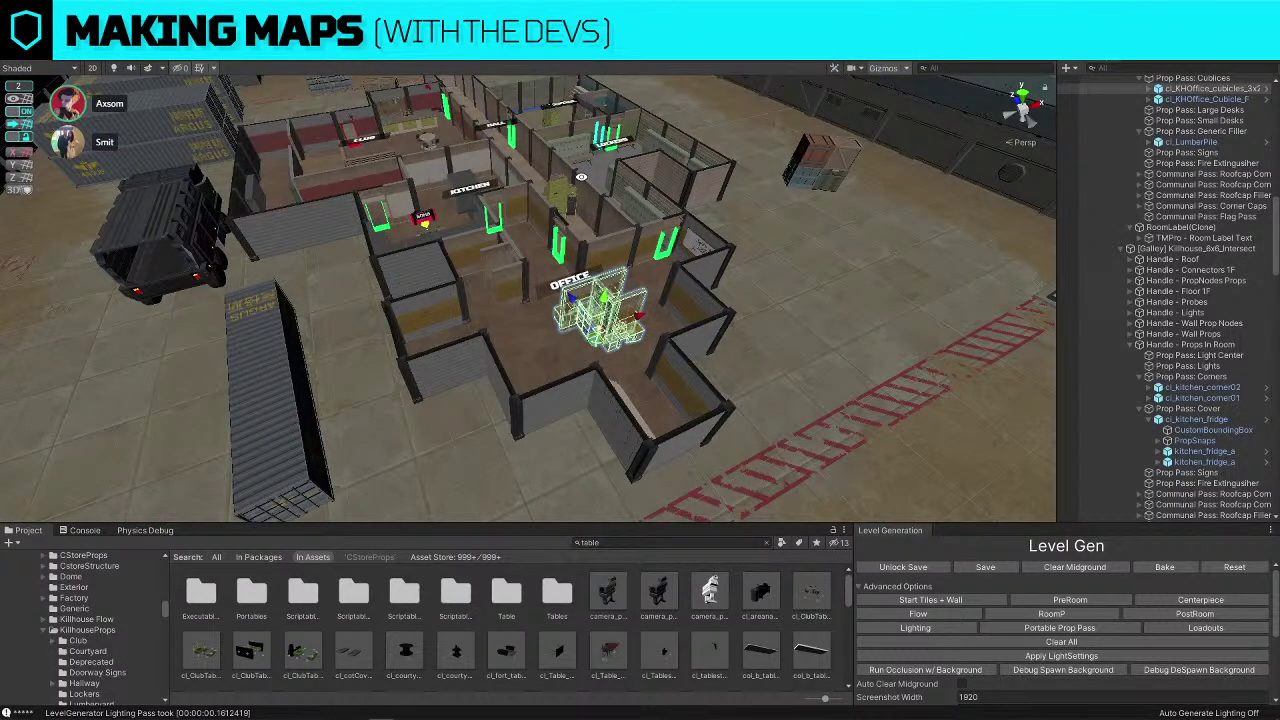
pyautogui.press('f')
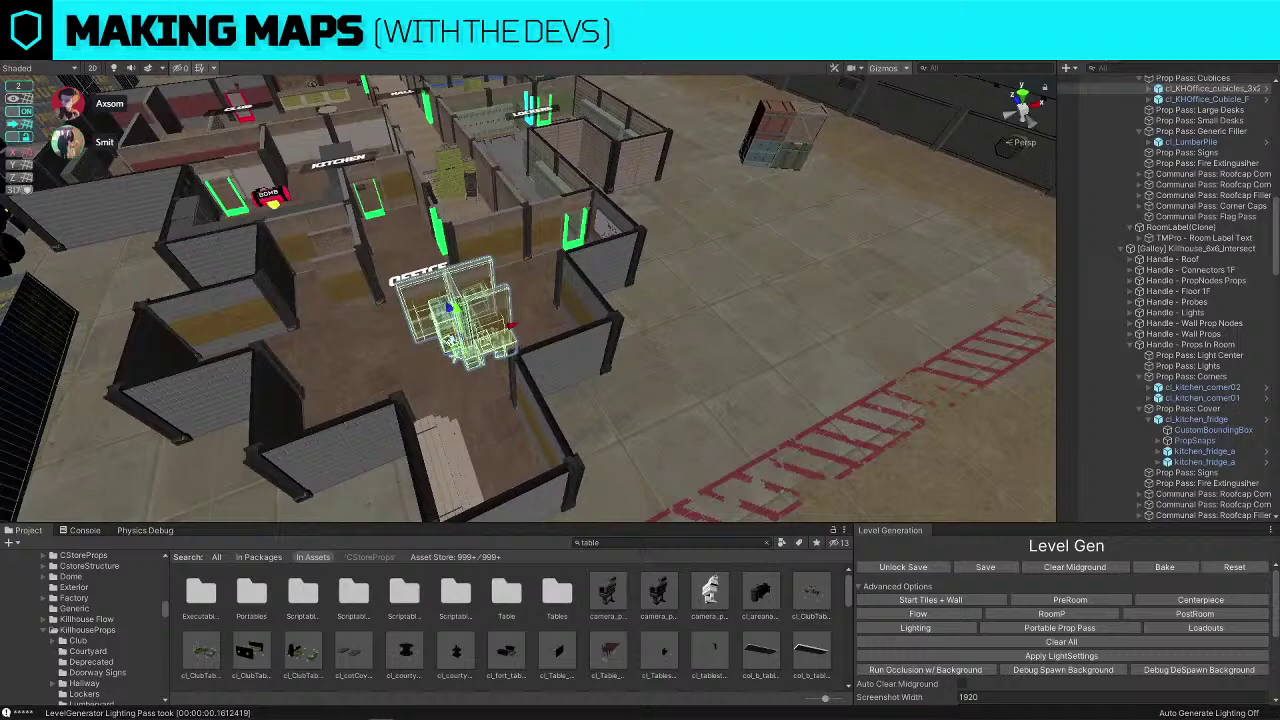
pyautogui.click(1279, 122)
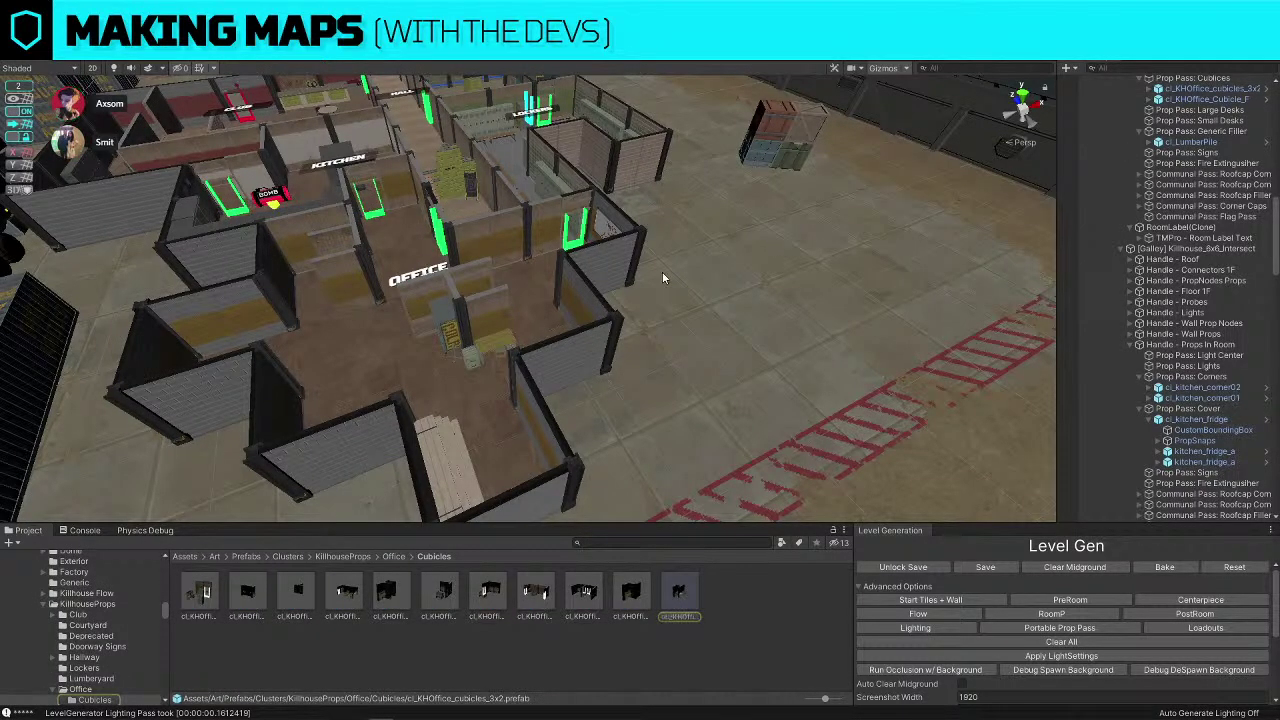
# Nudge the Office cubicle cluster across the floor, then replace it with the larger KHOffice_Cubicle_Pas… prefab from the Cubicles folder
pyautogui.click(469, 325)
pyautogui.press('f')
pyautogui.keyDown('alt'); pyautogui.moveTo(470, 322); pyautogui.dragTo(598, 330); pyautogui.keyUp('alt')
pyautogui.scroll(3, 598, 330)
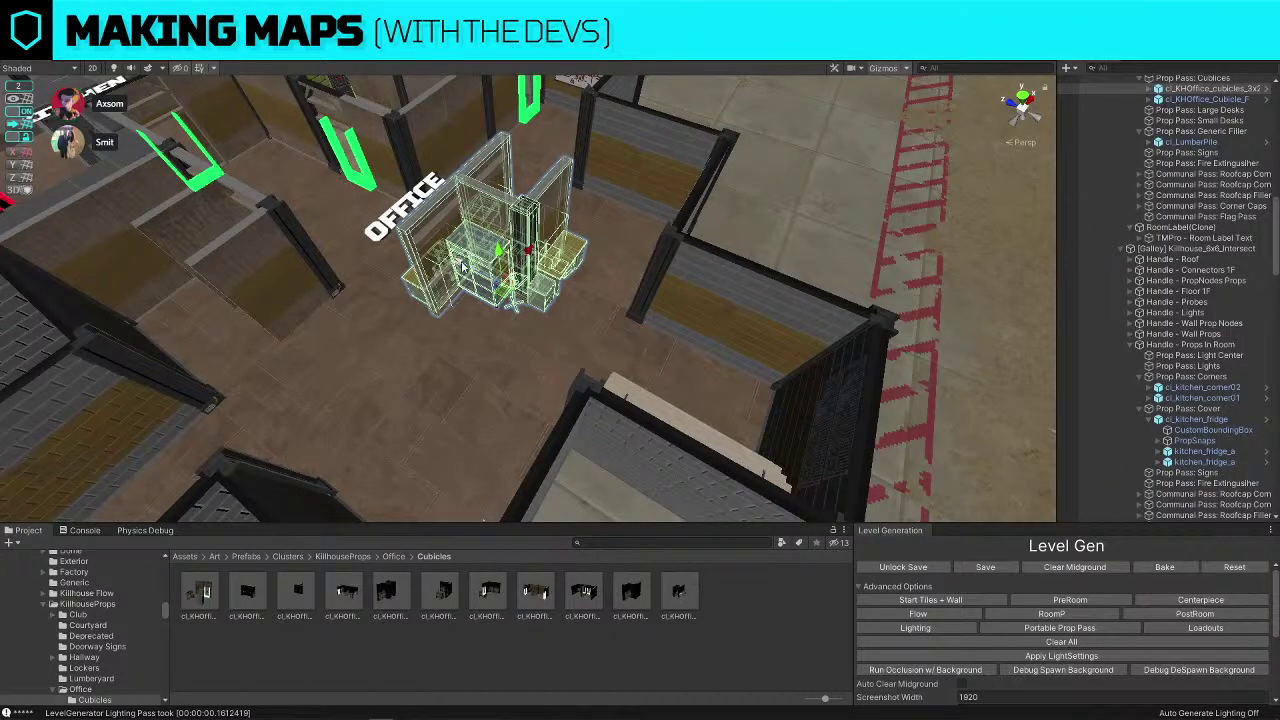
pyautogui.moveTo(458, 260); pyautogui.dragTo(483, 278)
pyautogui.press('w')
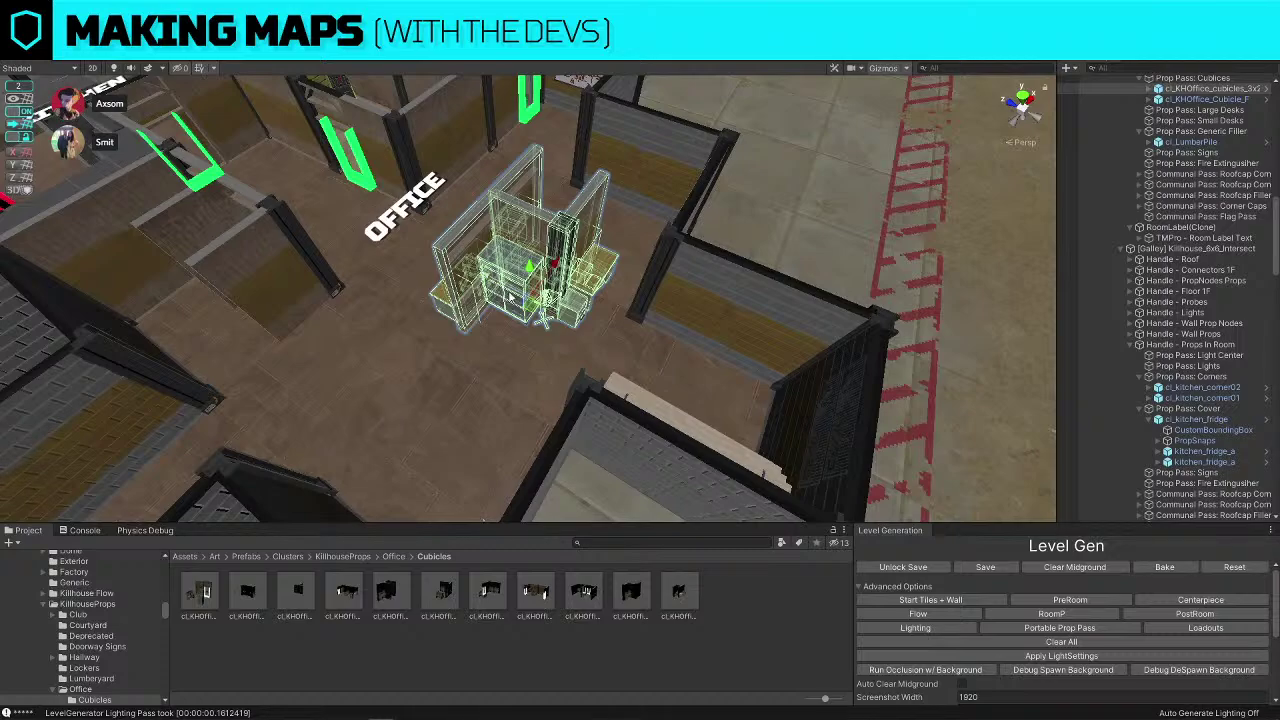
pyautogui.hotkey('ctrl', 'shift', 'r')
pyautogui.moveTo(529, 603); pyautogui.dragTo(600, 150)
pyautogui.click(792, 242)
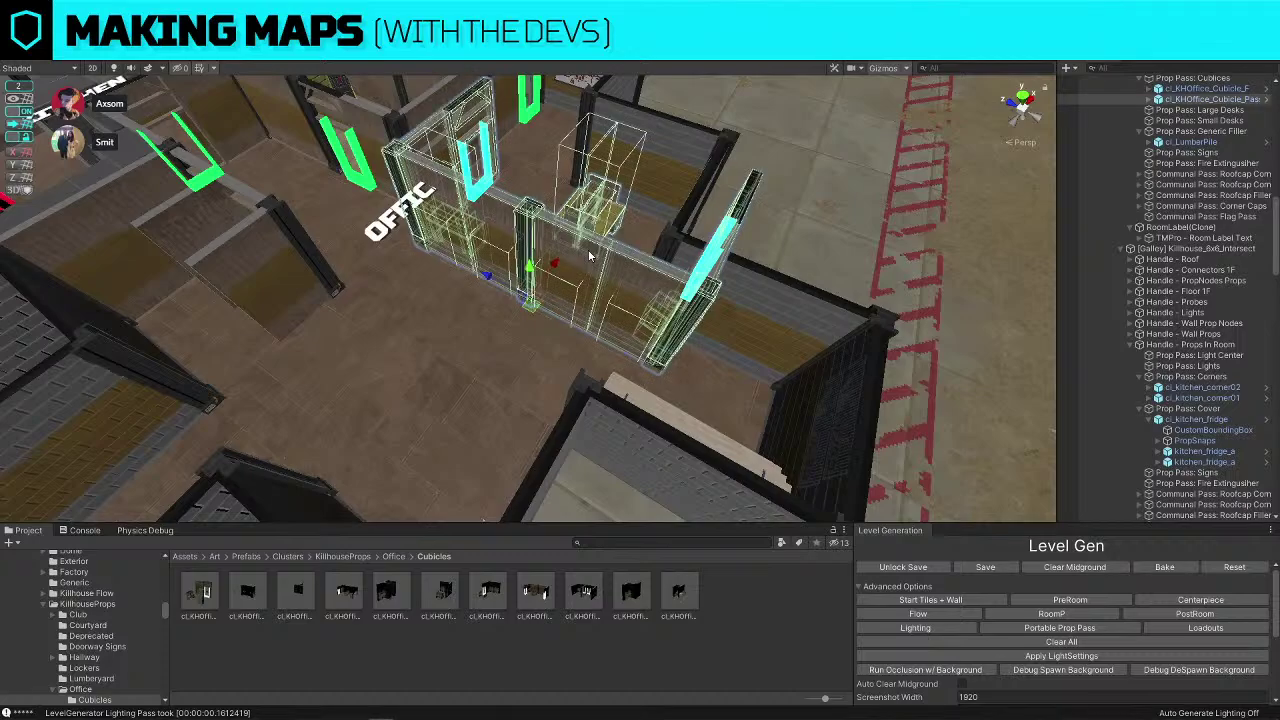
# Rotate the replacement cubicle cluster a quarter turn so its open side faces the lumber pile alcove
pyautogui.scroll(4, 640, 240)
pyautogui.keyDown('alt'); pyautogui.moveTo(648, 237); pyautogui.dragTo(683, 277); pyautogui.keyUp('alt')
pyautogui.scroll(-7, 683, 277)
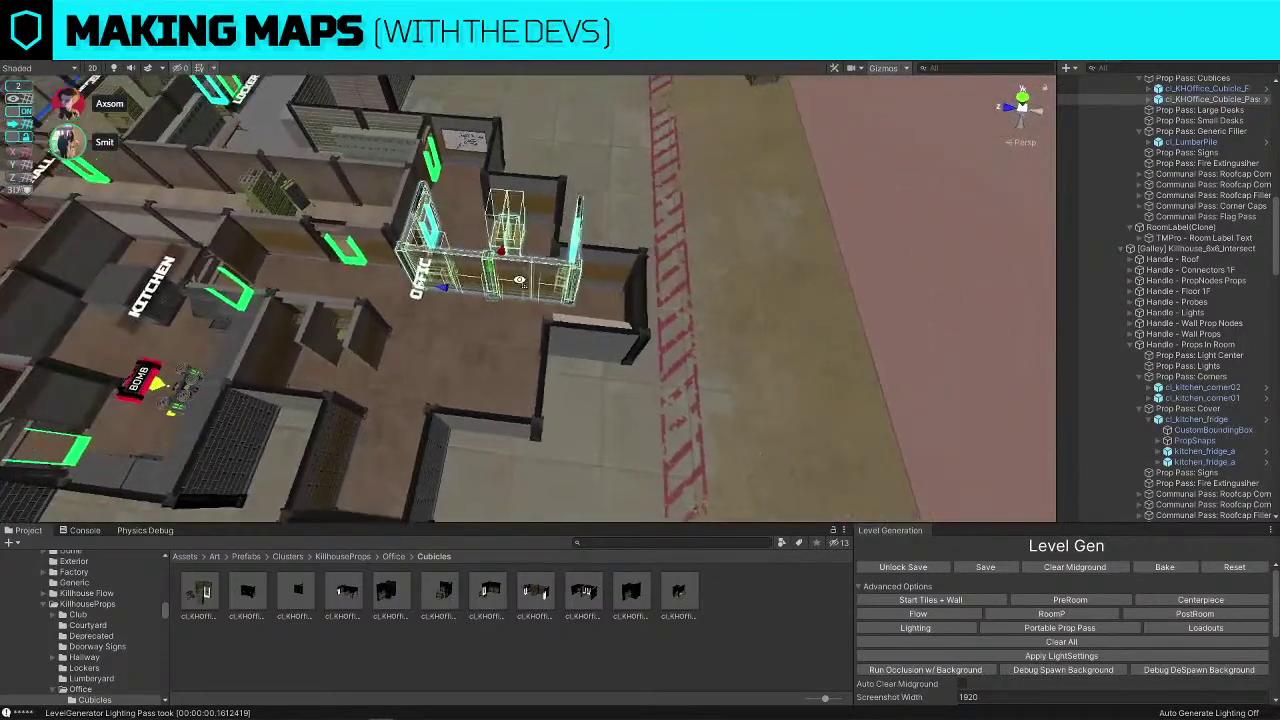
pyautogui.press('f')
pyautogui.press('e')
pyautogui.moveTo(551, 364); pyautogui.dragTo(391, 371)
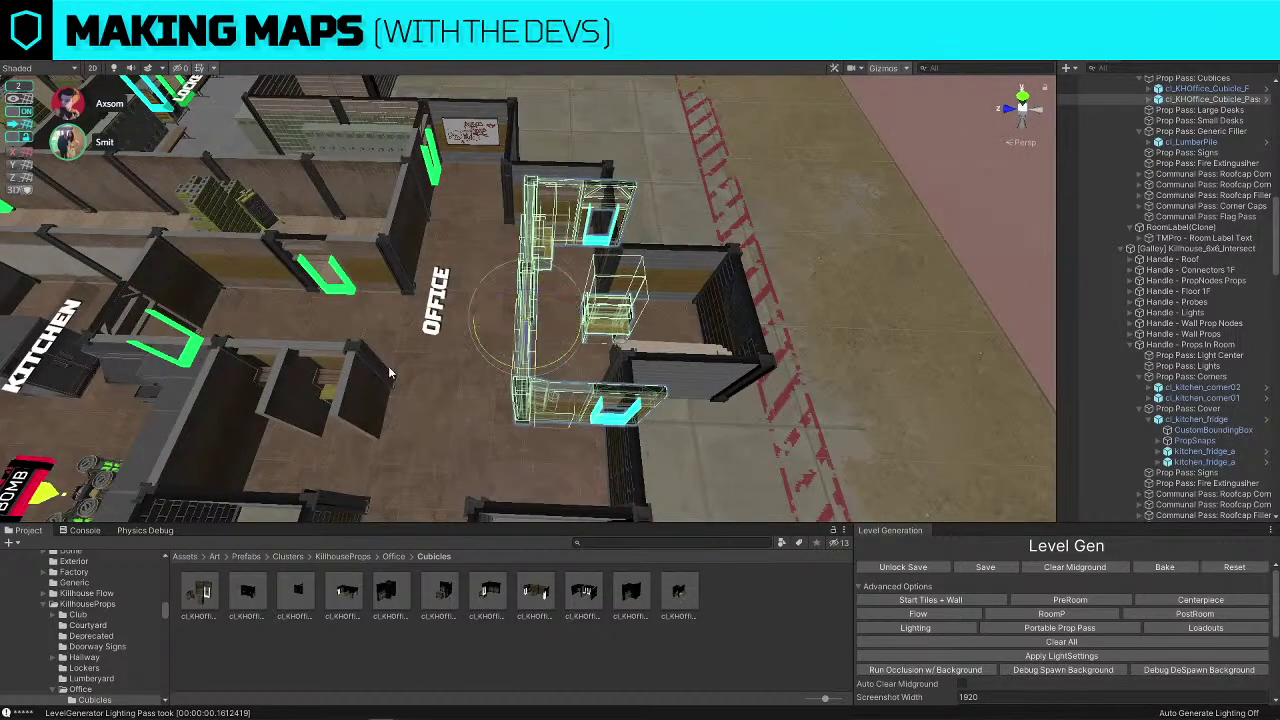
pyautogui.press('w')
pyautogui.keyDown('alt'); pyautogui.moveTo(760, 297); pyautogui.dragTo(432, 352); pyautogui.keyUp('alt')
pyautogui.scroll(-1, 432, 352)
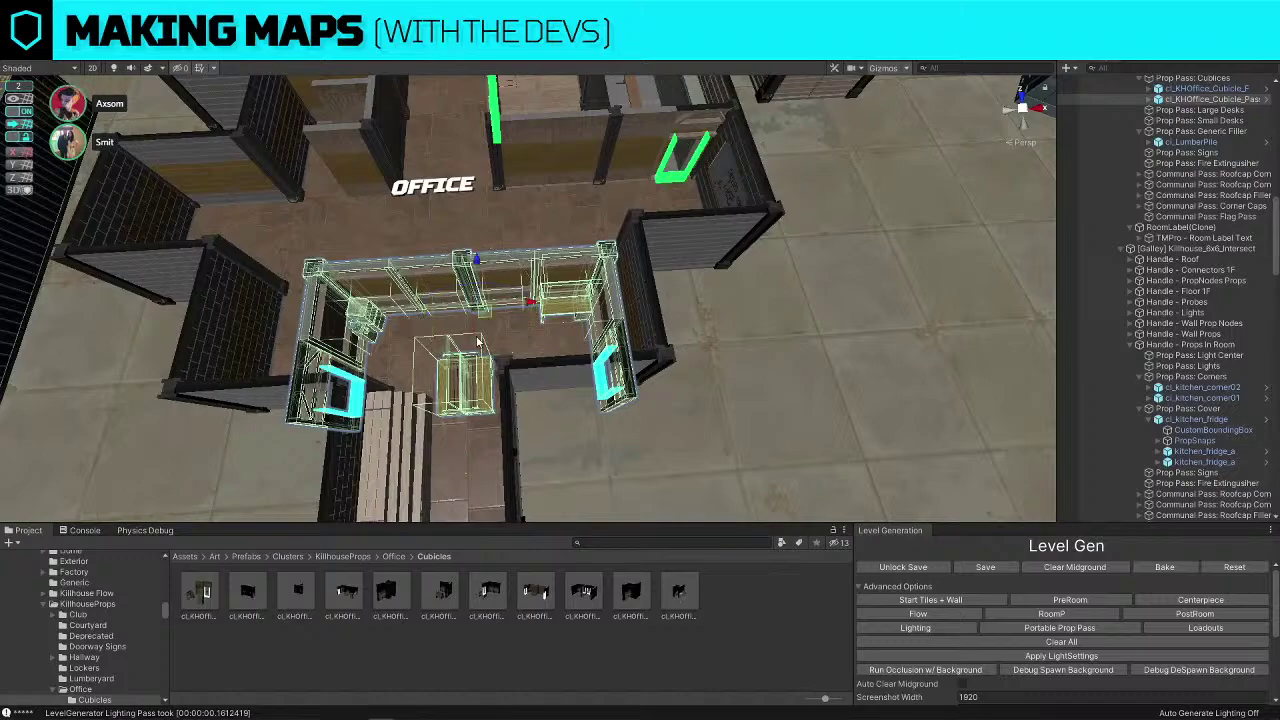
# Slide the Office cubicle cluster sideways until one end stands clear of the building, on the open yard
pyautogui.moveTo(480, 308); pyautogui.dragTo(508, 290)
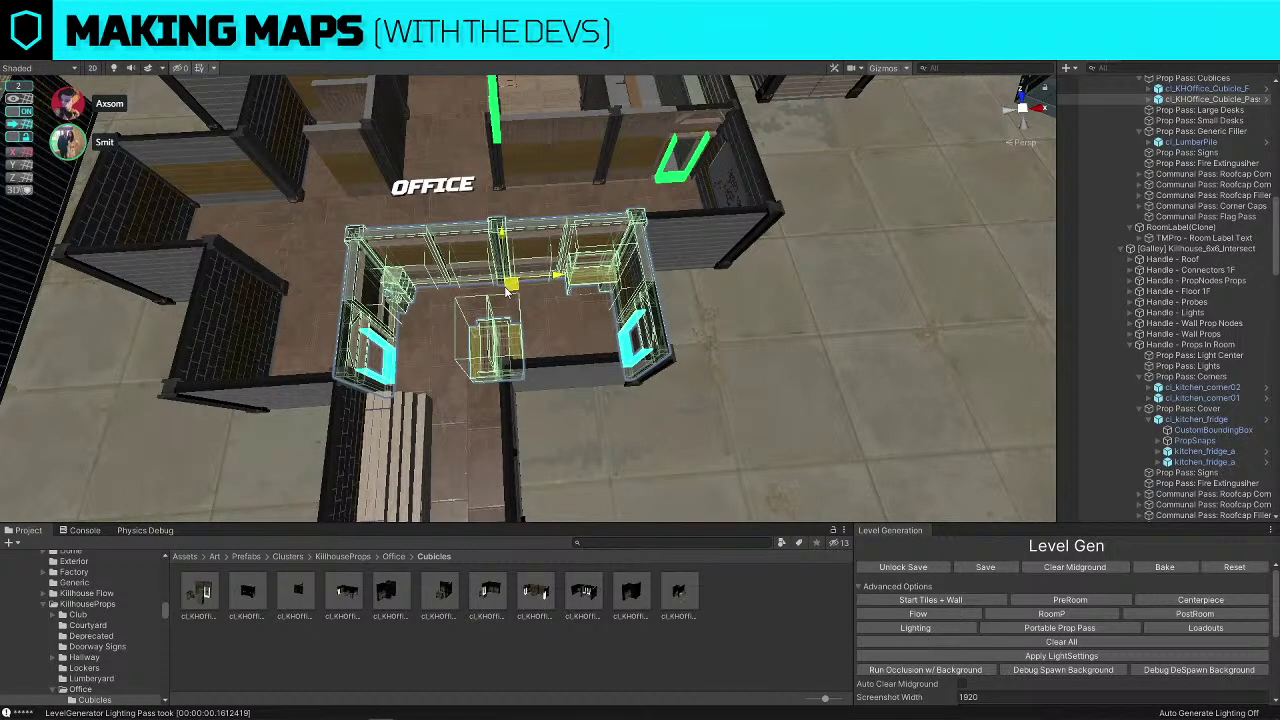
pyautogui.moveTo(552, 276); pyautogui.dragTo(825, 255)
pyautogui.keyDown('alt'); pyautogui.moveTo(728, 292); pyautogui.dragTo(777, 253); pyautogui.keyUp('alt')
pyautogui.moveTo(668, 309); pyautogui.dragTo(670, 277)
pyautogui.keyDown('alt'); pyautogui.moveTo(640, 275); pyautogui.dragTo(735, 266); pyautogui.keyUp('alt')
pyautogui.scroll(3, 615, 263)
# Deactivate the wood doorway and the adjoining breachable wood wall at the cubicle cluster's exposed end
pyautogui.click(629, 258)
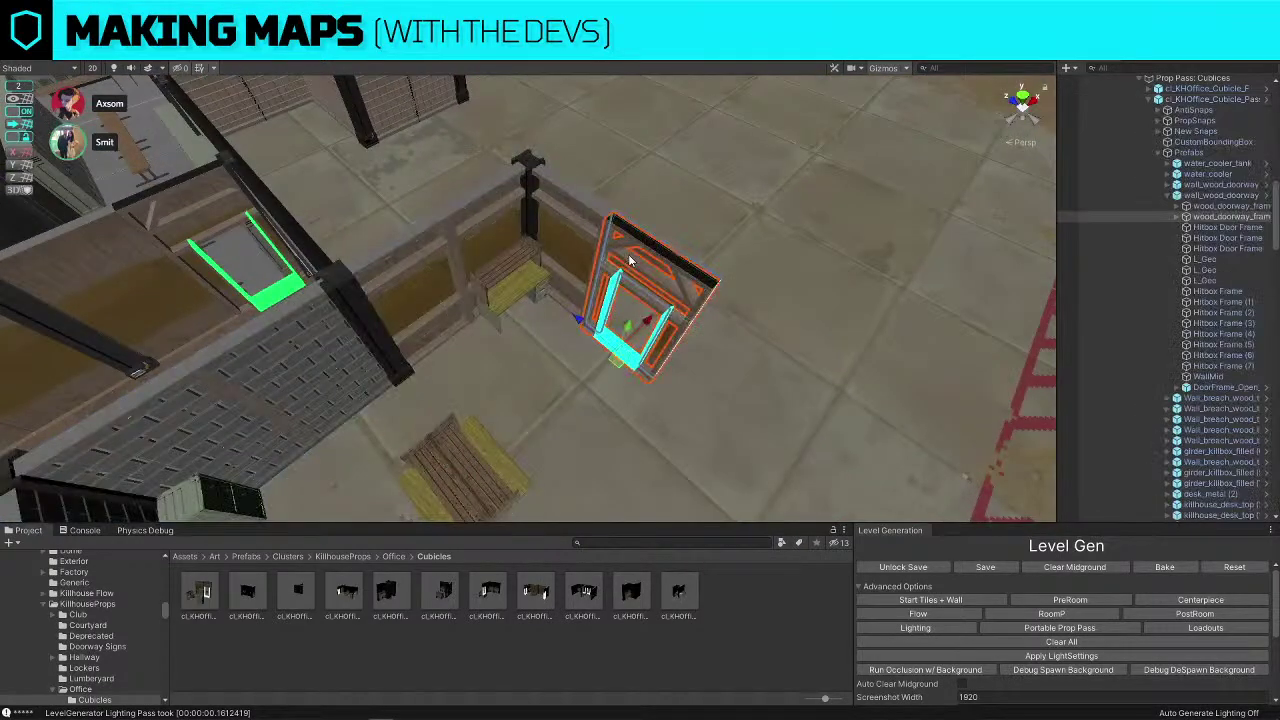
pyautogui.click(1220, 195)
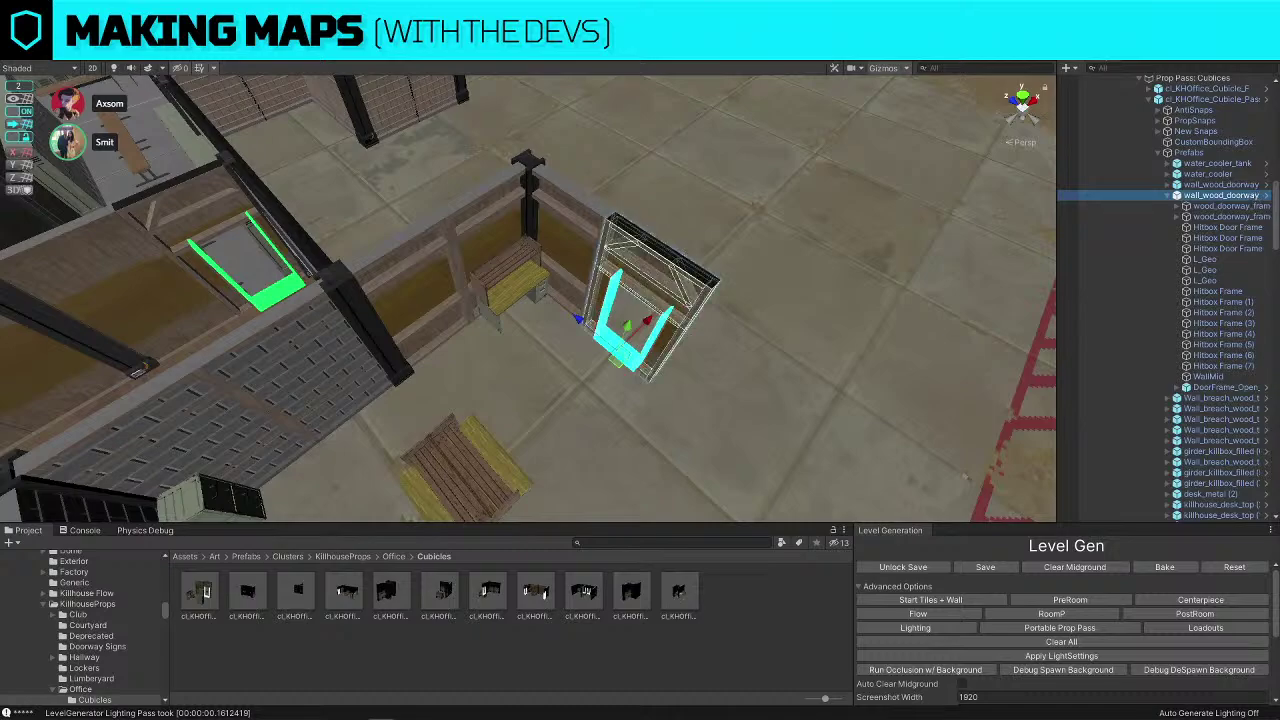
pyautogui.hotkey('alt', 'shift', 'a')
pyautogui.click(560, 203)
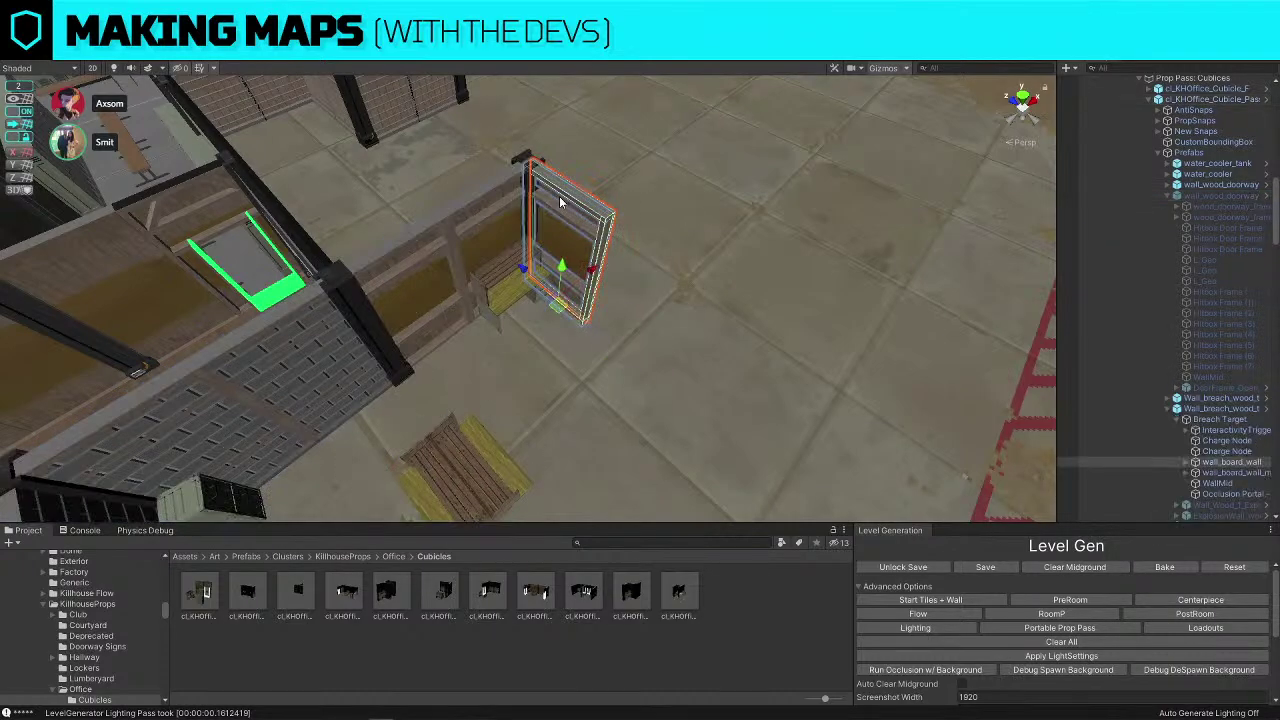
pyautogui.click(1222, 408)
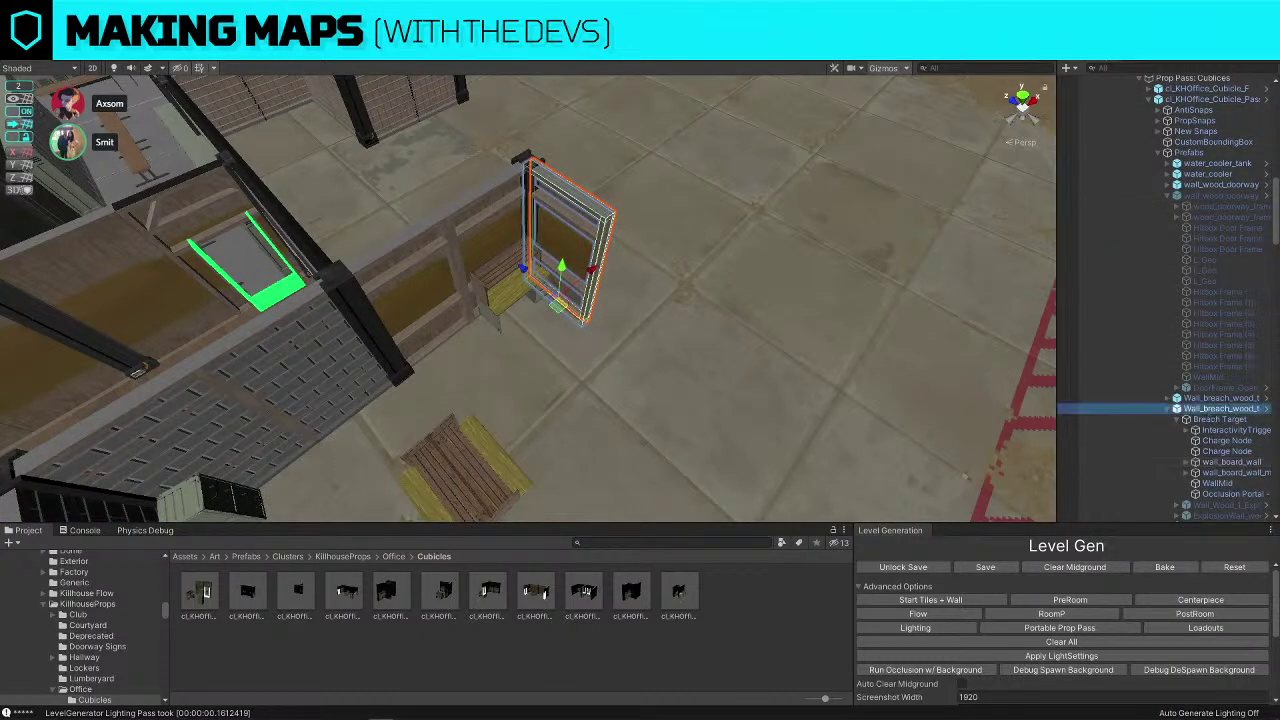
pyautogui.hotkey('alt', 'shift', 'a')
# Select the trimmed cubicle cluster and move it back inside the Office, beside the lumber pile alcove
pyautogui.click(437, 253)
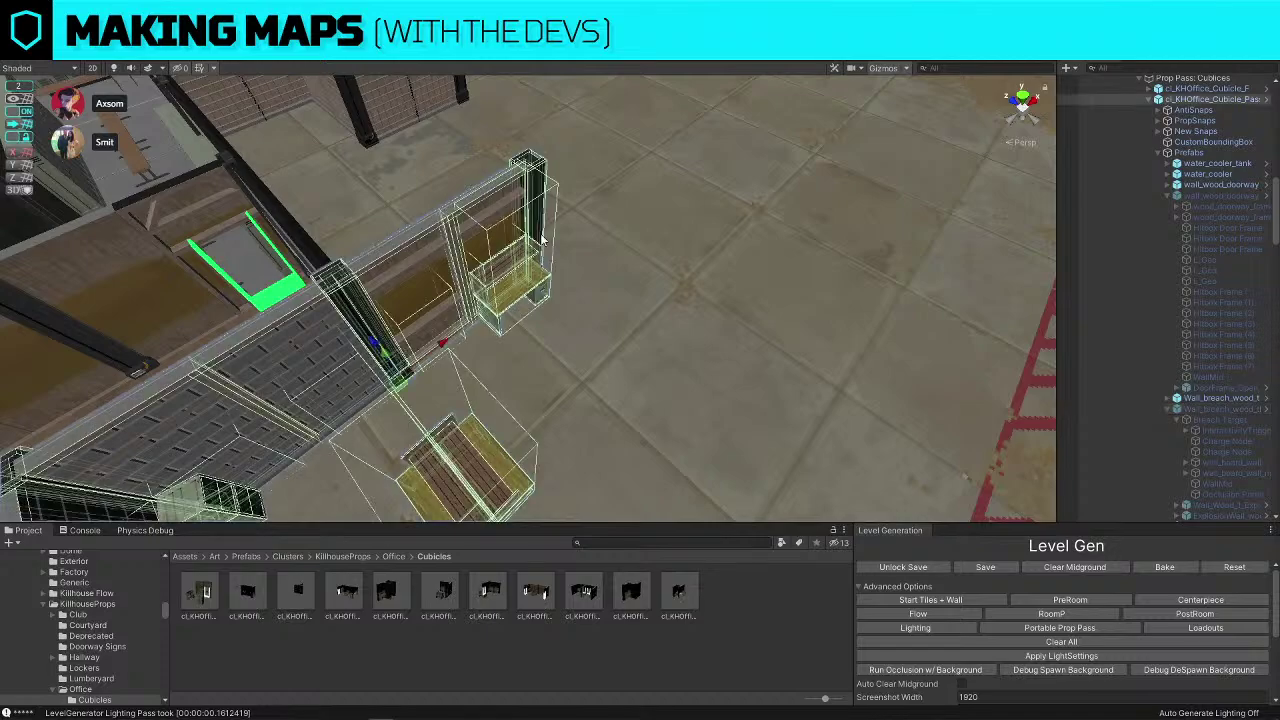
pyautogui.moveTo(584, 237); pyautogui.dragTo(451, 294, button='right')
pyautogui.scroll(-5, 451, 294)
pyautogui.moveTo(451, 294); pyautogui.dragTo(516, 297, button='middle')
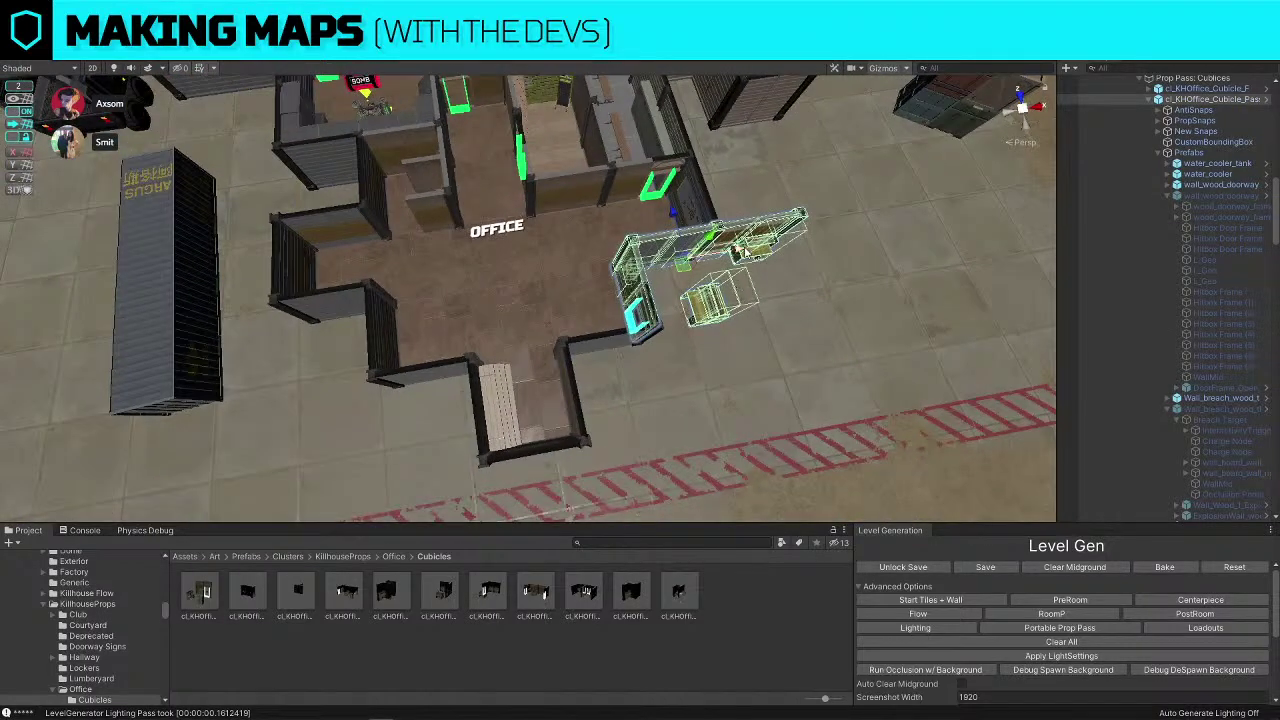
pyautogui.moveTo(750, 253); pyautogui.dragTo(570, 287)
pyautogui.scroll(4, 588, 280)
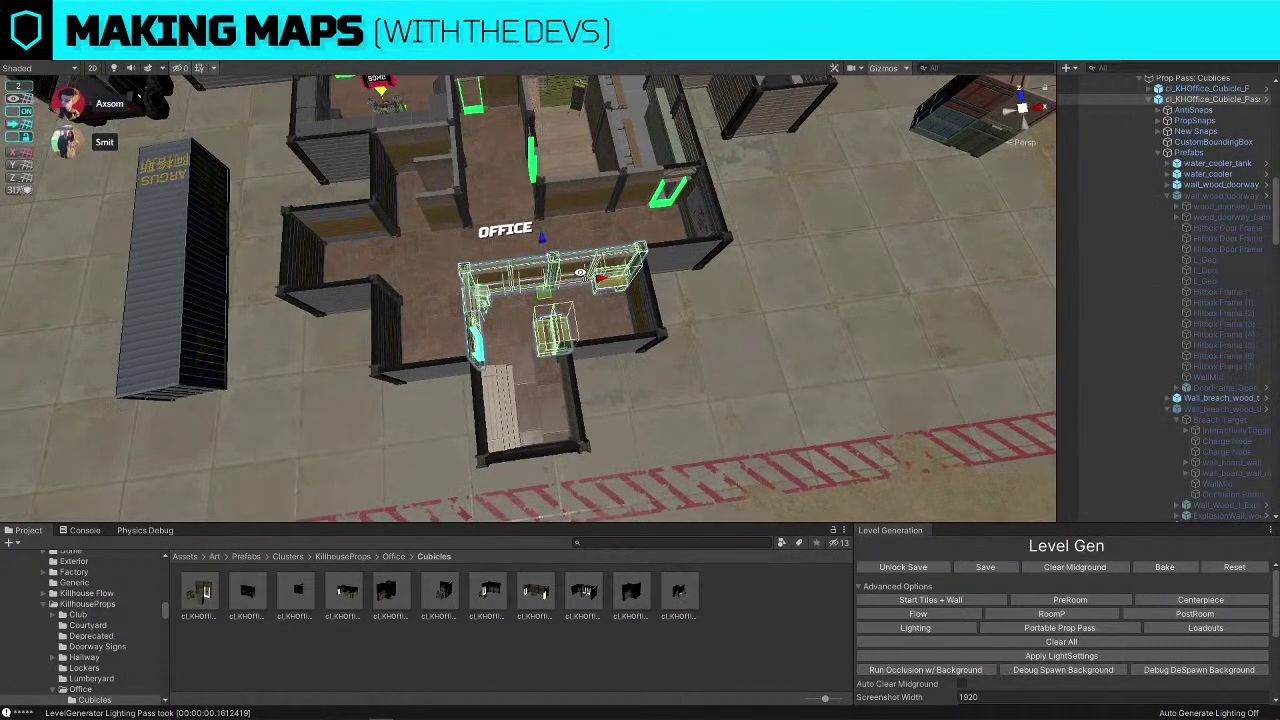
# Slide the cubicle cluster along the Office so its partition's free end post meets the corner of the brick wall
pyautogui.moveTo(568, 257); pyautogui.dragTo(558, 291, button='right')
pyautogui.moveTo(558, 315); pyautogui.dragTo(447, 317)
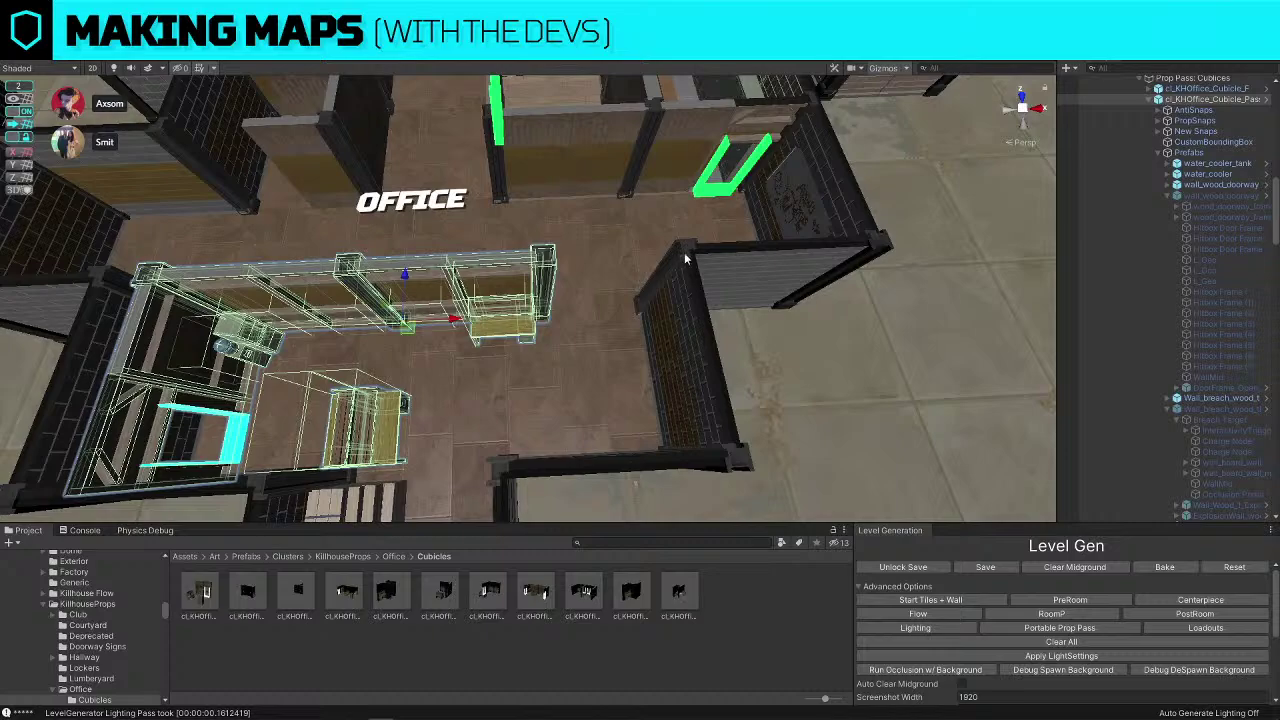
pyautogui.click(686, 258)
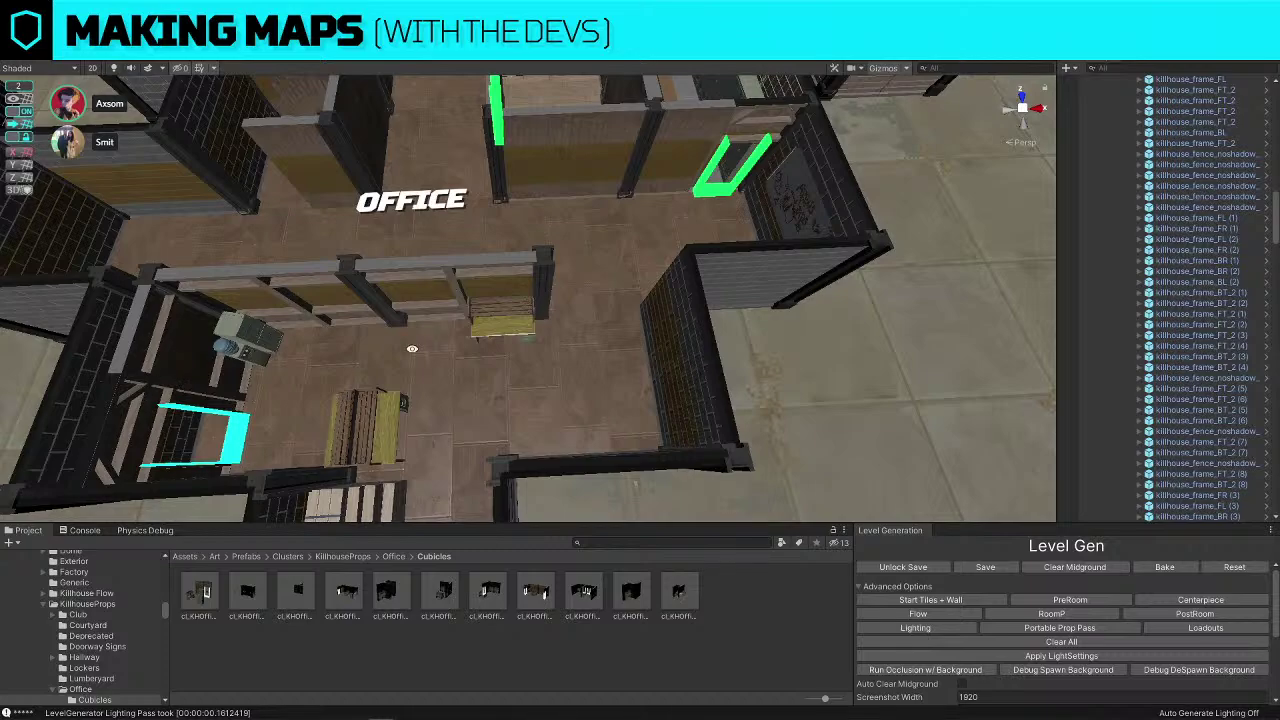
pyautogui.click(403, 279)
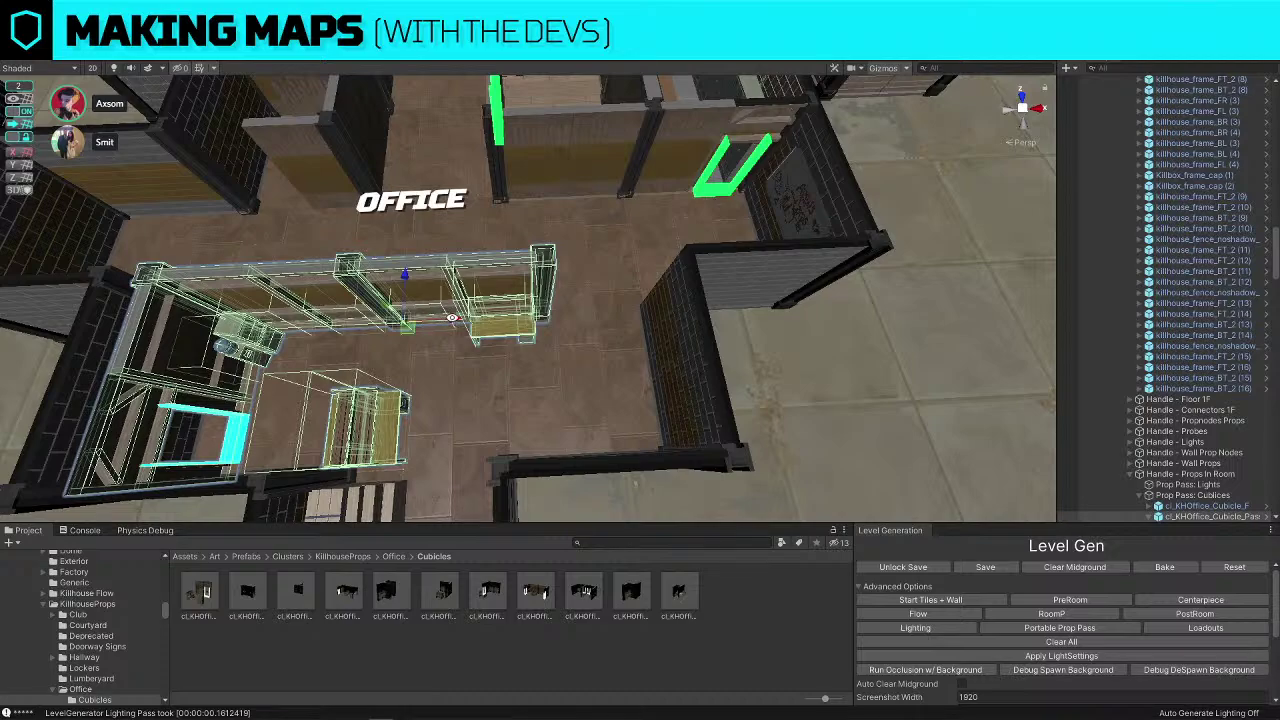
pyautogui.moveTo(453, 318); pyautogui.dragTo(562, 316)
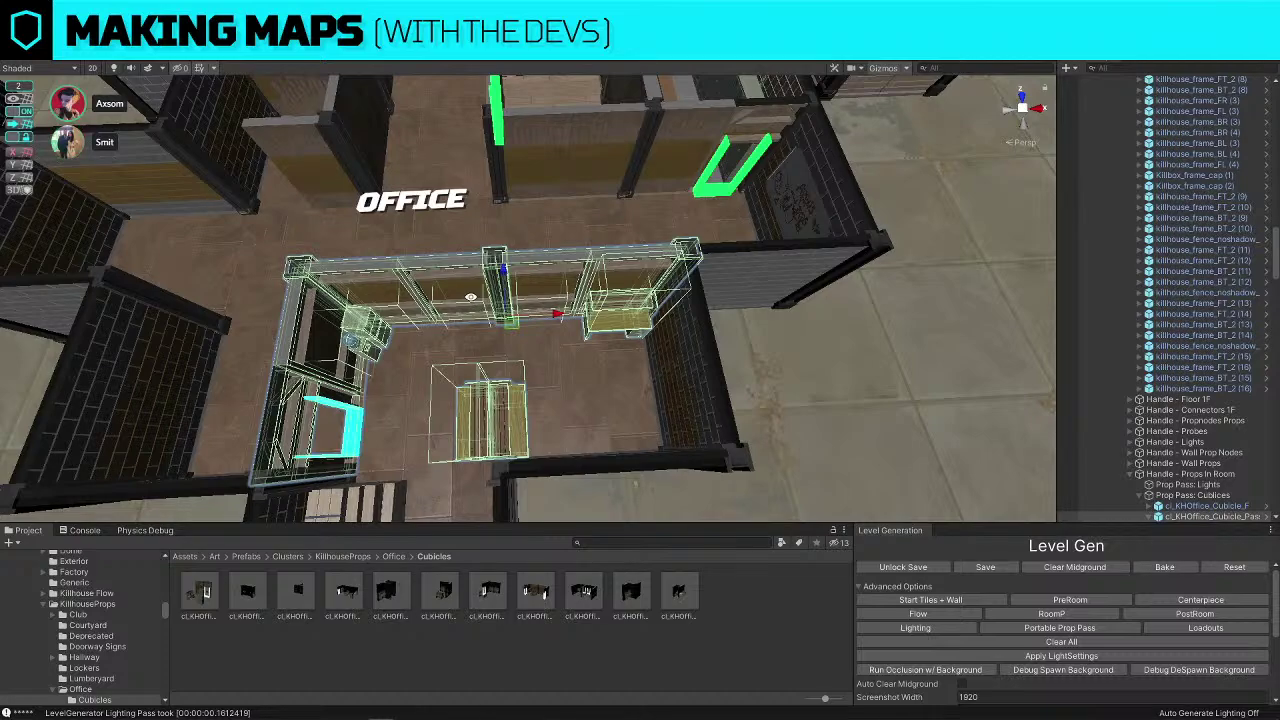
# Select the lumber pile in the alcove and rotate it a quarter turn
pyautogui.scroll(-10, 536, 357)
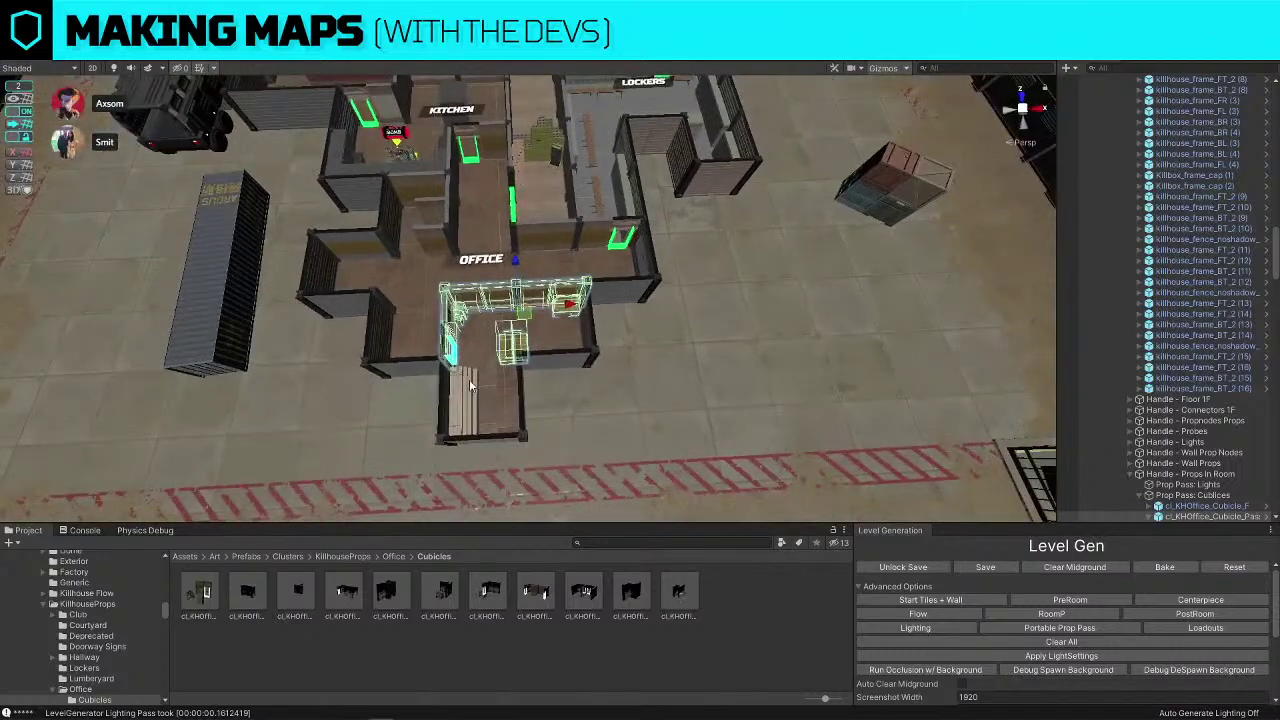
pyautogui.click(468, 382)
pyautogui.keyDown('alt'); pyautogui.moveTo(629, 360); pyautogui.dragTo(506, 359); pyautogui.keyUp('alt')
pyautogui.moveTo(506, 359); pyautogui.dragTo(351, 330, button='right')
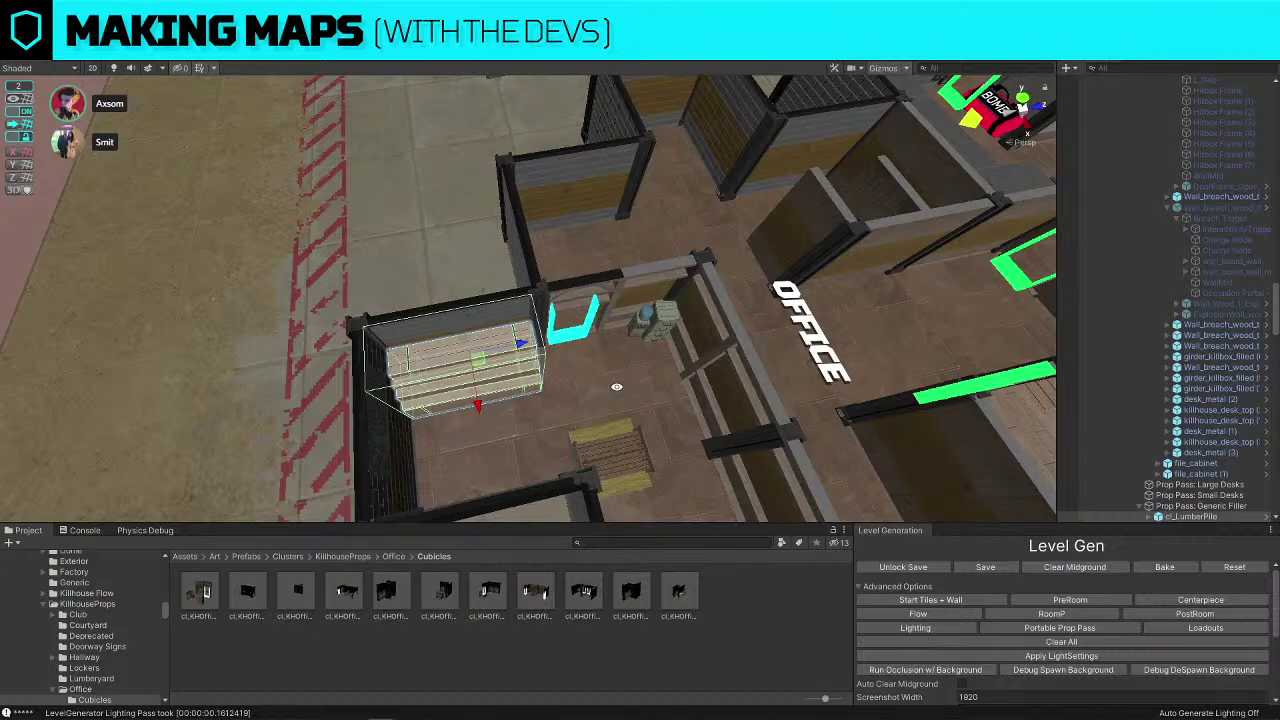
pyautogui.keyDown('alt'); pyautogui.moveTo(617, 387); pyautogui.dragTo(562, 321); pyautogui.keyUp('alt')
pyautogui.scroll(4, 562, 321)
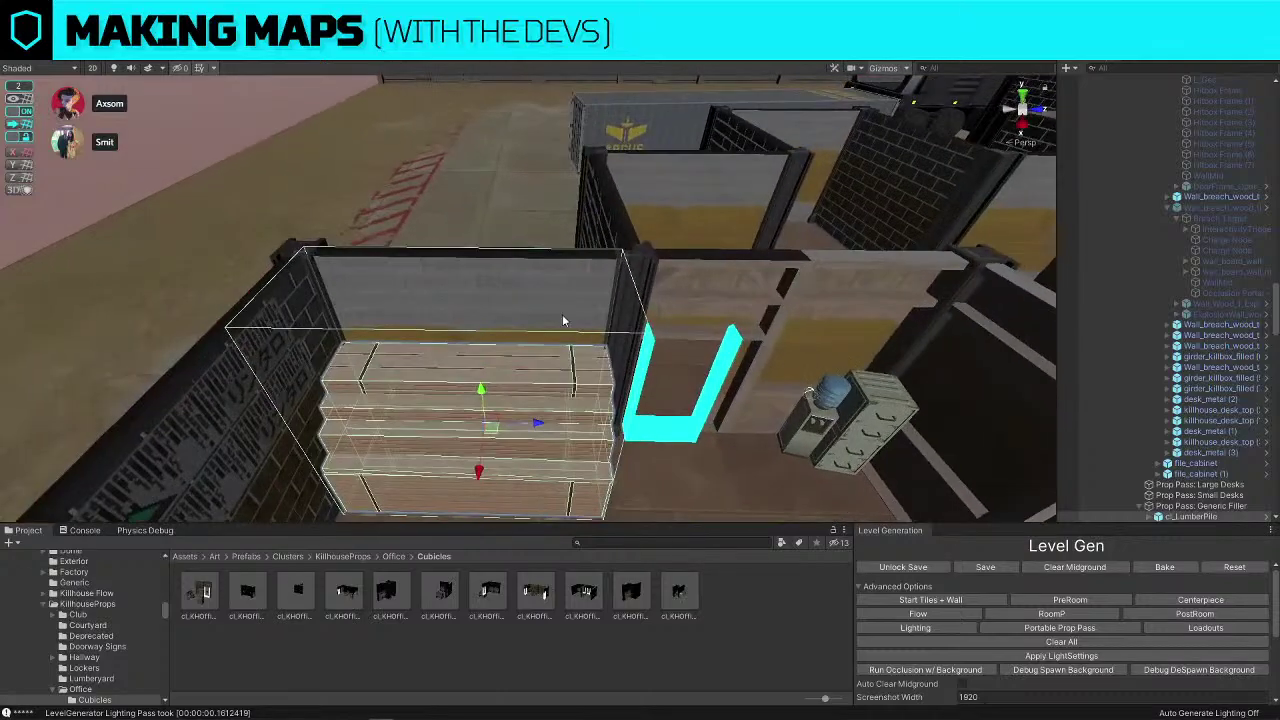
pyautogui.moveTo(562, 317); pyautogui.dragTo(532, 331, button='right')
pyautogui.press('e')
pyautogui.keyDown('ctrl'); pyautogui.moveTo(523, 294); pyautogui.dragTo(696, 288); pyautogui.keyUp('ctrl')
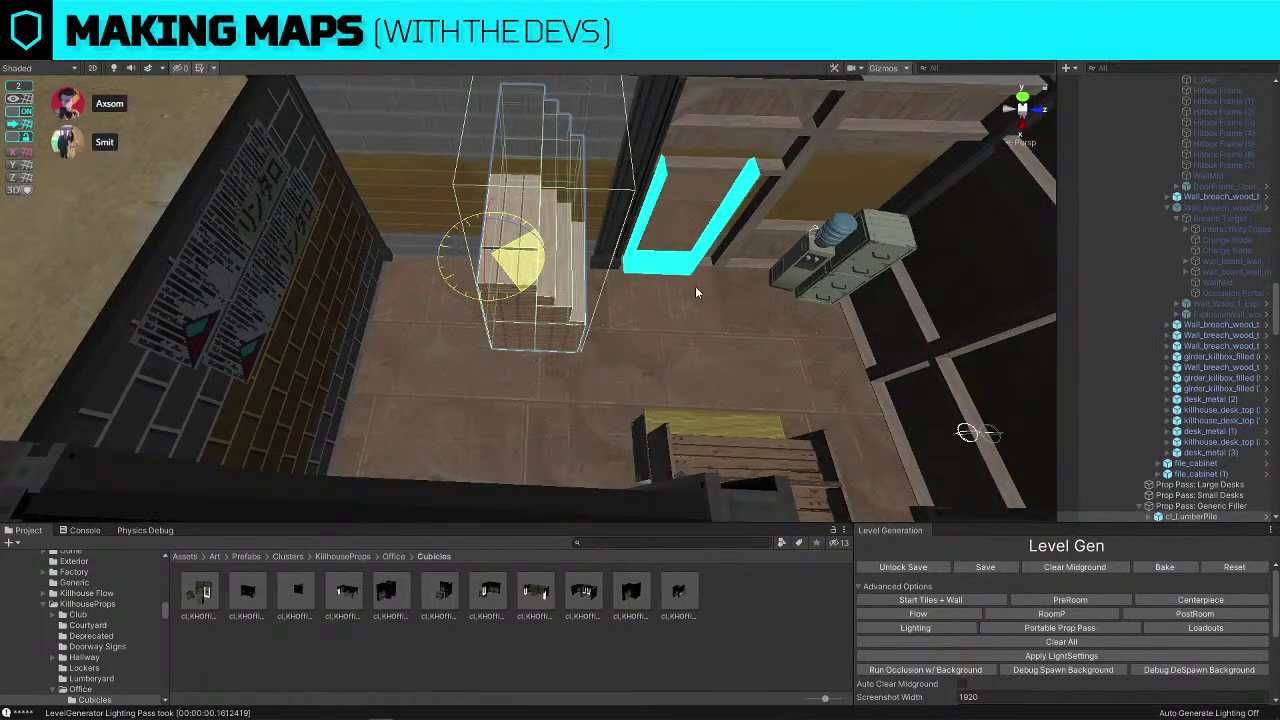
# Move the rotated lumber pile against the alcove's graffiti-covered end wall and deselect it
pyautogui.press('w')
pyautogui.keyDown('alt'); pyautogui.moveTo(572, 275); pyautogui.dragTo(550, 302); pyautogui.keyUp('alt')
pyautogui.scroll(3, 560, 249)
pyautogui.scroll(-4, 550, 302)
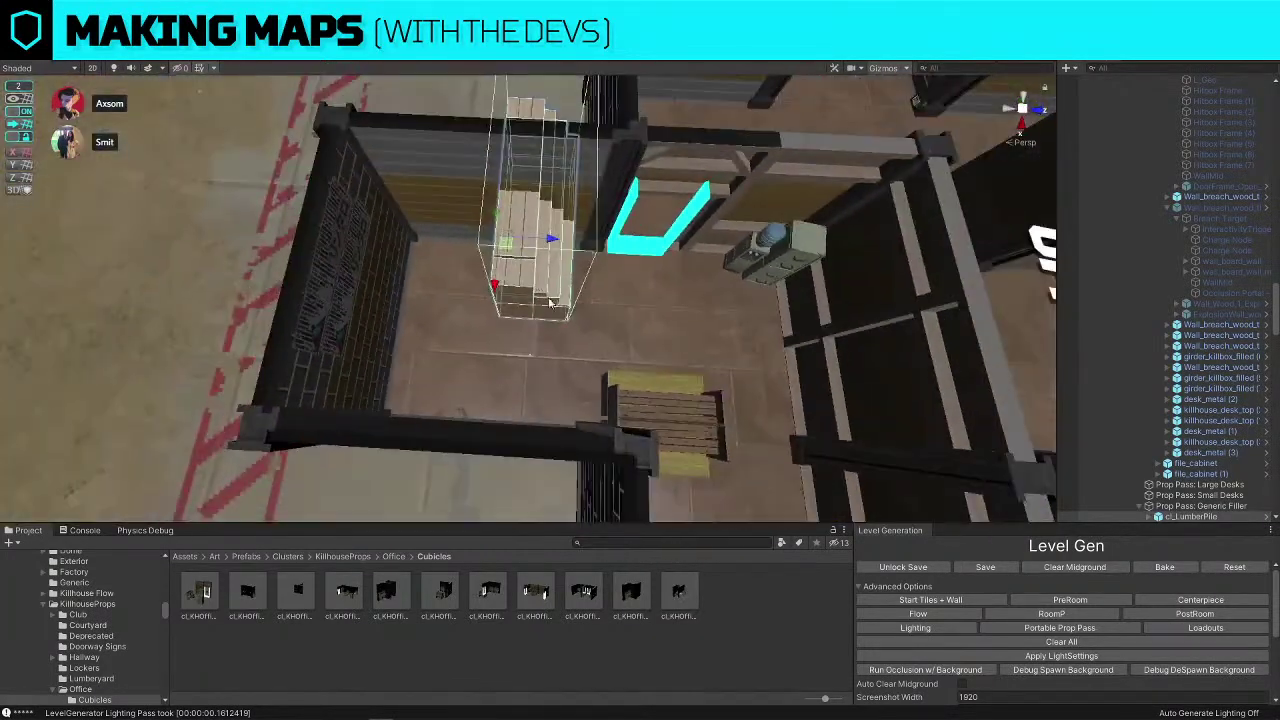
pyautogui.moveTo(506, 246); pyautogui.dragTo(404, 336)
pyautogui.moveTo(402, 338); pyautogui.dragTo(480, 349, button='right')
pyautogui.click(384, 293)
# Select the metal desk and its desktop at the partition's corner and turn them so their back faces the brick wall
pyautogui.moveTo(445, 406); pyautogui.dragTo(706, 413, button='right')
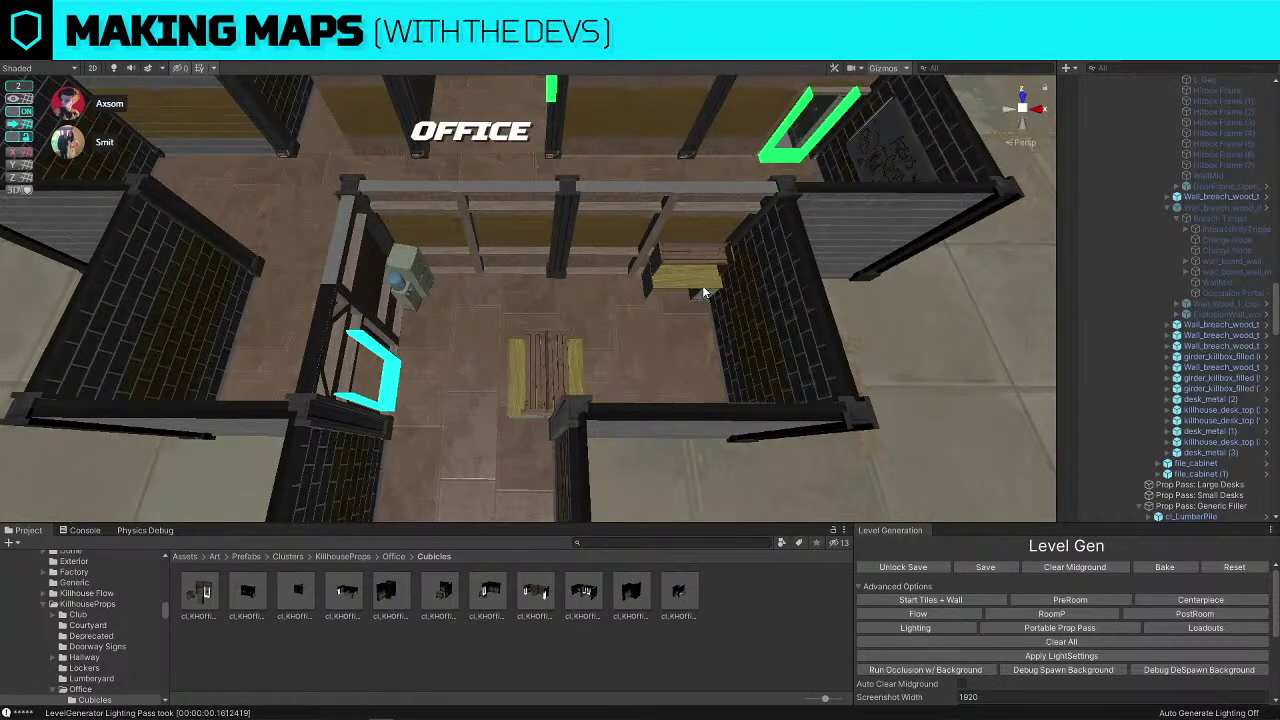
pyautogui.moveTo(558, 304); pyautogui.dragTo(783, 331, button='right')
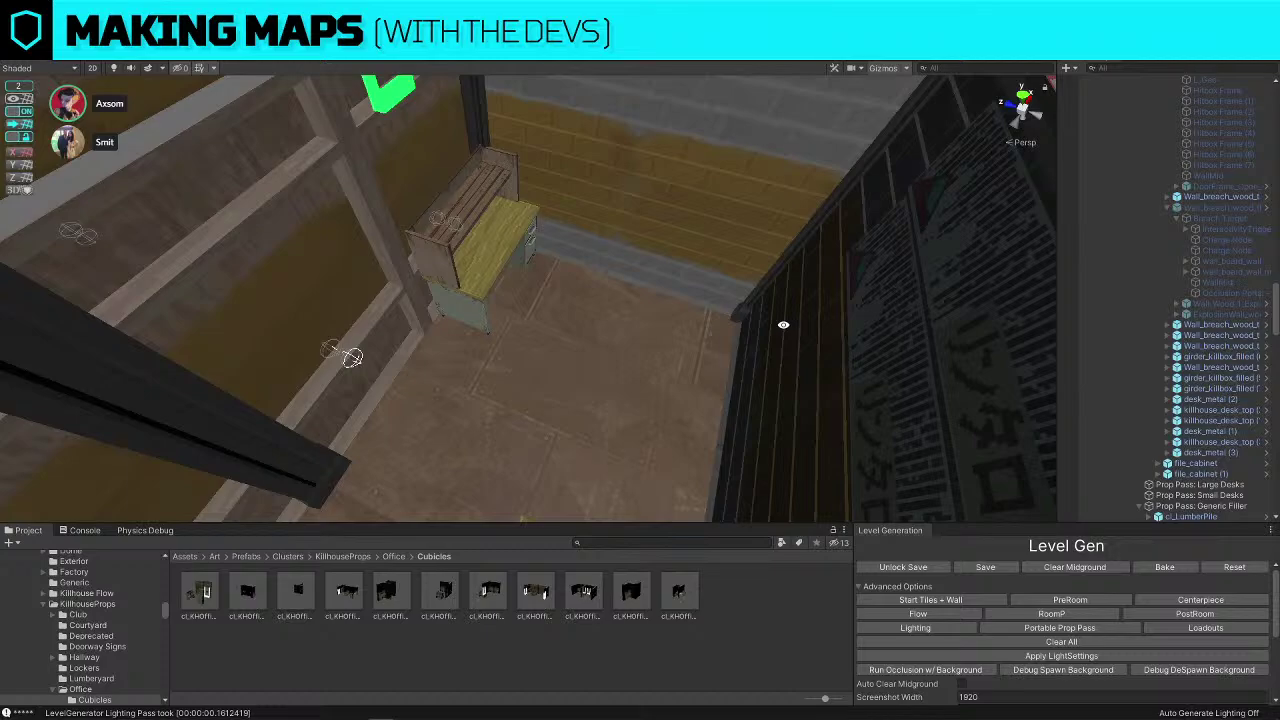
pyautogui.scroll(2, 571, 304)
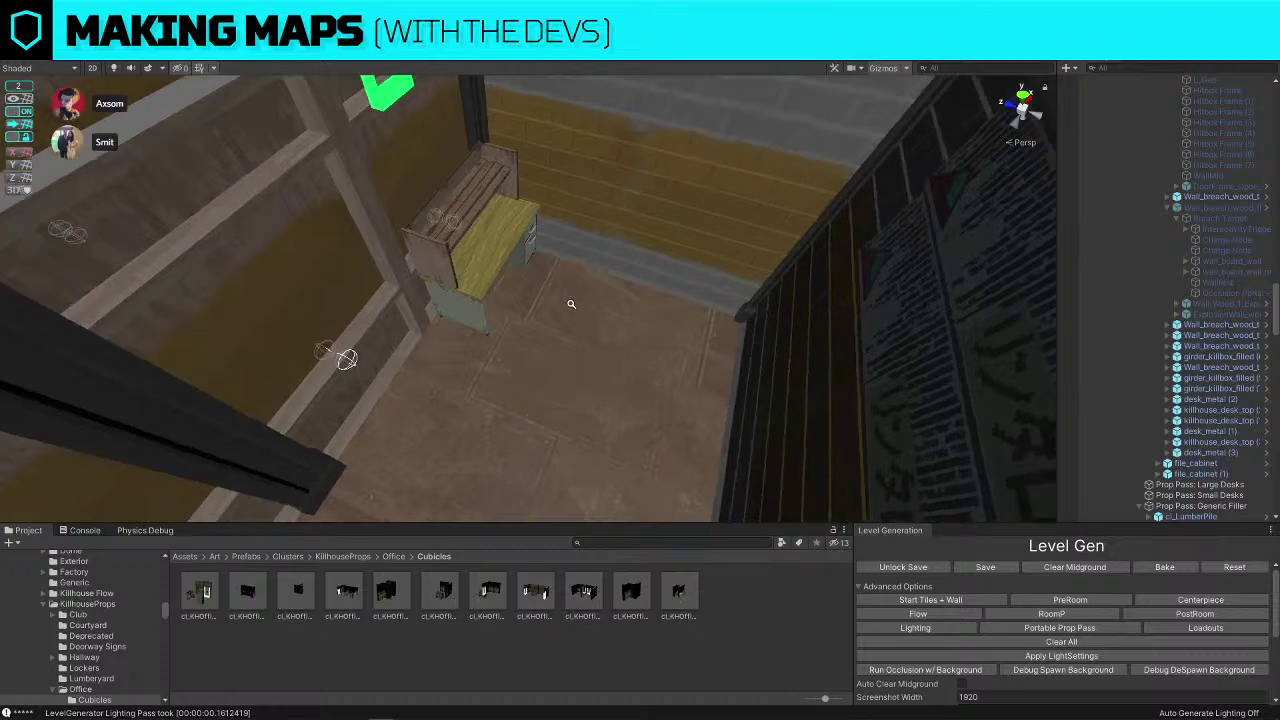
pyautogui.scroll(4, 571, 303)
pyautogui.click(586, 290)
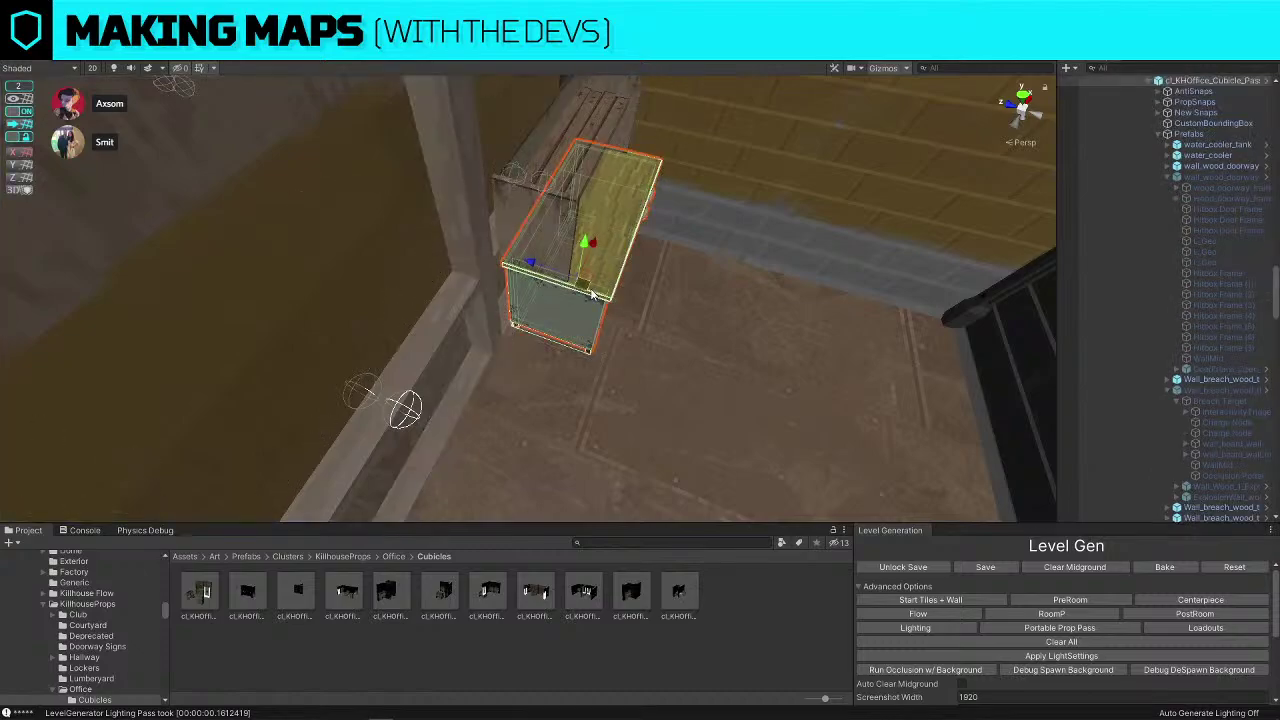
pyautogui.keyDown('ctrl'); pyautogui.click(1220, 506); pyautogui.keyUp('ctrl')
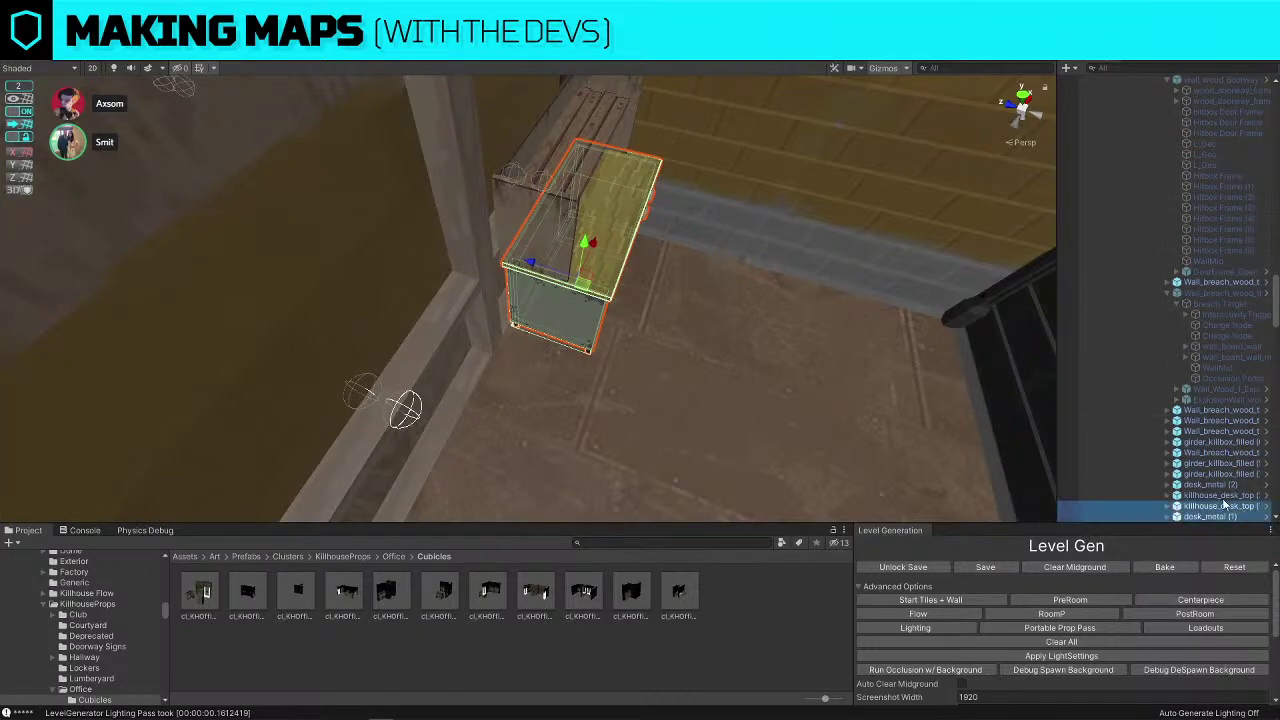
pyautogui.moveTo(804, 388); pyautogui.dragTo(851, 397, button='right')
pyautogui.scroll(-4, 851, 397)
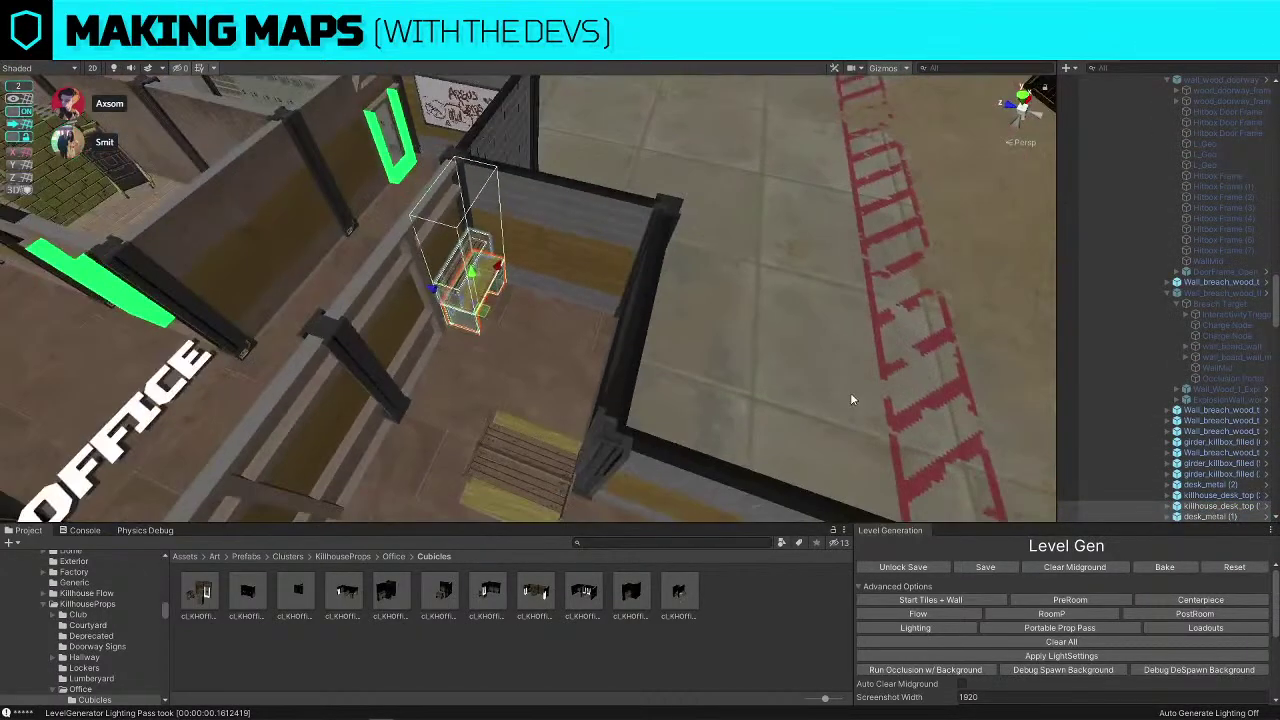
pyautogui.press('e')
pyautogui.moveTo(513, 341); pyautogui.dragTo(871, 291)
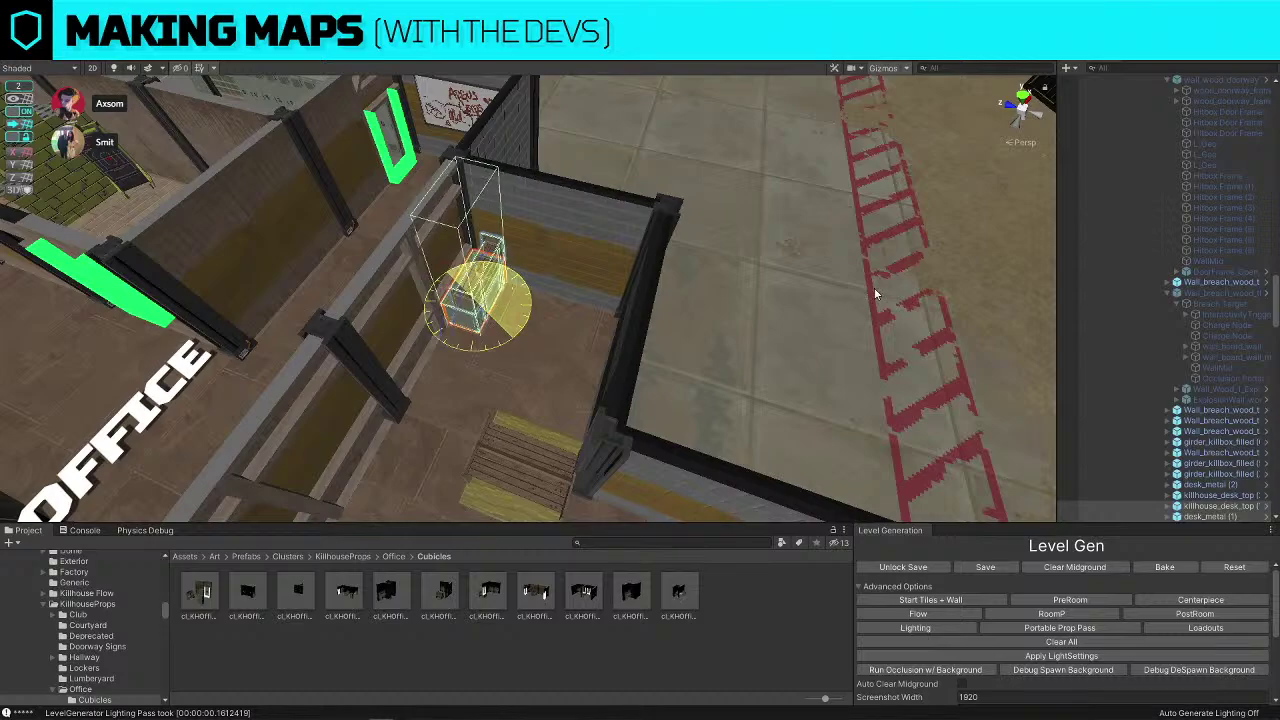
pyautogui.press('w')
pyautogui.press('e')
pyautogui.moveTo(515, 330)
pyautogui.mouseDown()
pyautogui.moveTo(721, 326)
pyautogui.moveTo(674, 350)
pyautogui.moveTo(507, 352)
pyautogui.mouseUp()
pyautogui.press('w')
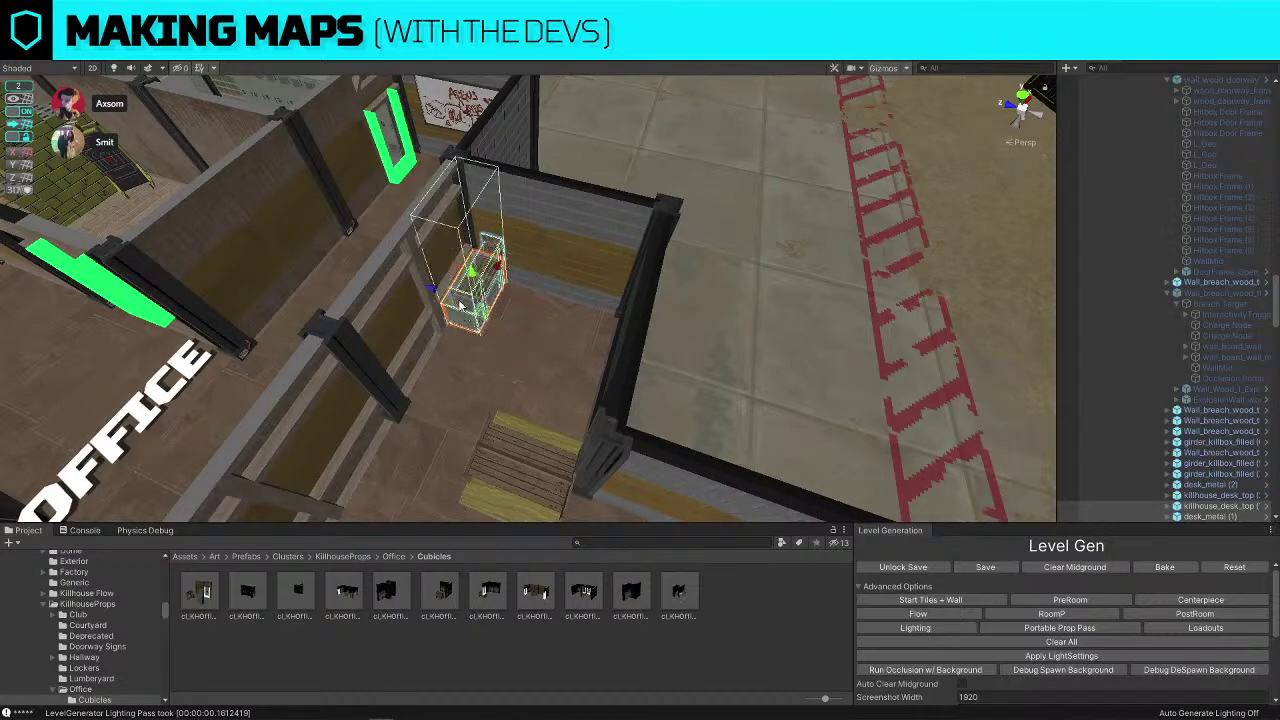
# Move the turned desk across the cubicle floor and fit its back against the brick wall opposite the partition
pyautogui.moveTo(433, 297); pyautogui.dragTo(590, 332)
pyautogui.press('w')
pyautogui.moveTo(543, 312); pyautogui.dragTo(608, 350, button='right')
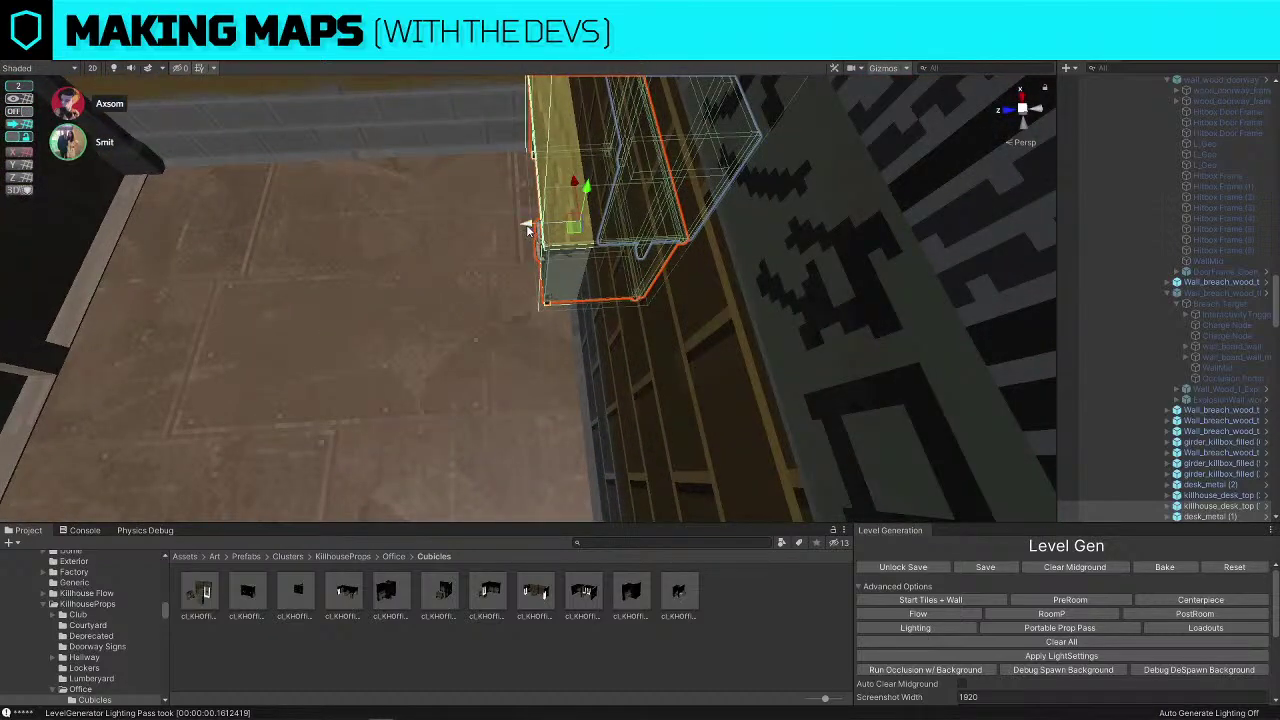
pyautogui.moveTo(533, 227); pyautogui.dragTo(472, 233)
pyautogui.moveTo(472, 233); pyautogui.dragTo(809, 147, button='right')
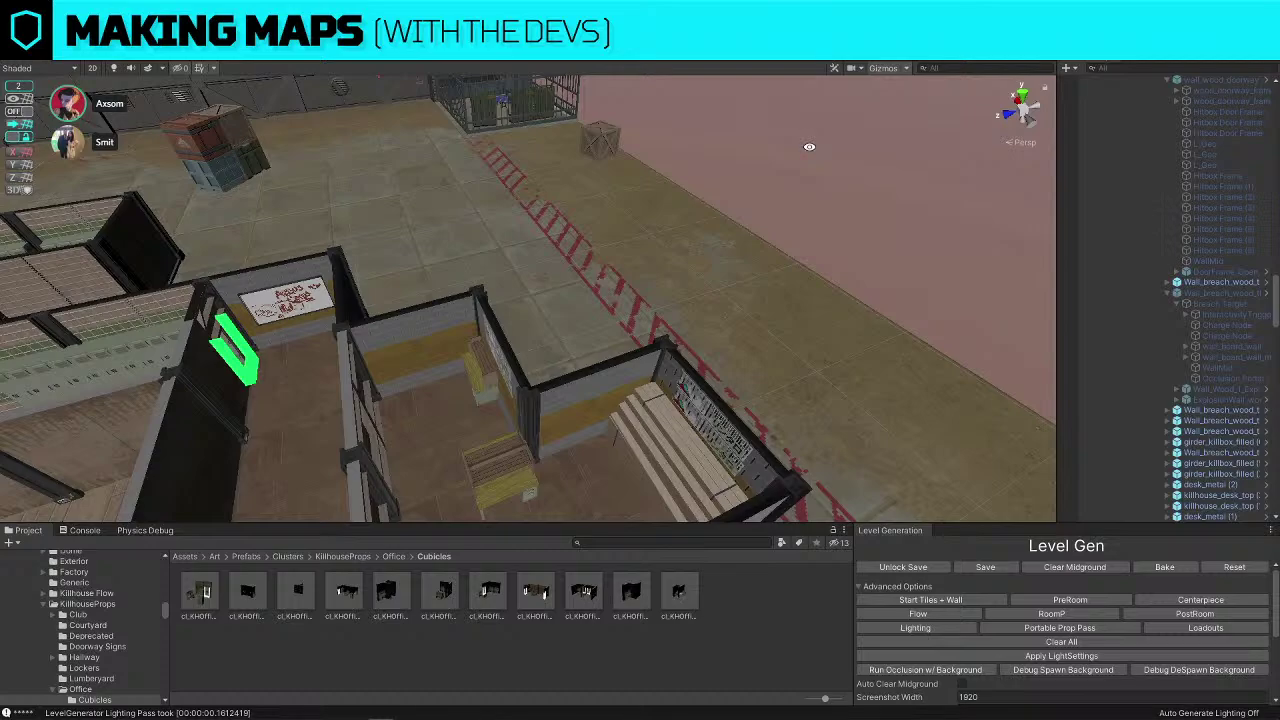
# Deactivate the breachable wood wall at the partition's end next to the brick wall, leaving a gap
pyautogui.keyDown('alt'); pyautogui.moveTo(862, 208); pyautogui.dragTo(628, 277); pyautogui.keyUp('alt')
pyautogui.scroll(3, 518, 228)
pyautogui.click(518, 228)
pyautogui.scroll(-3, 643, 264)
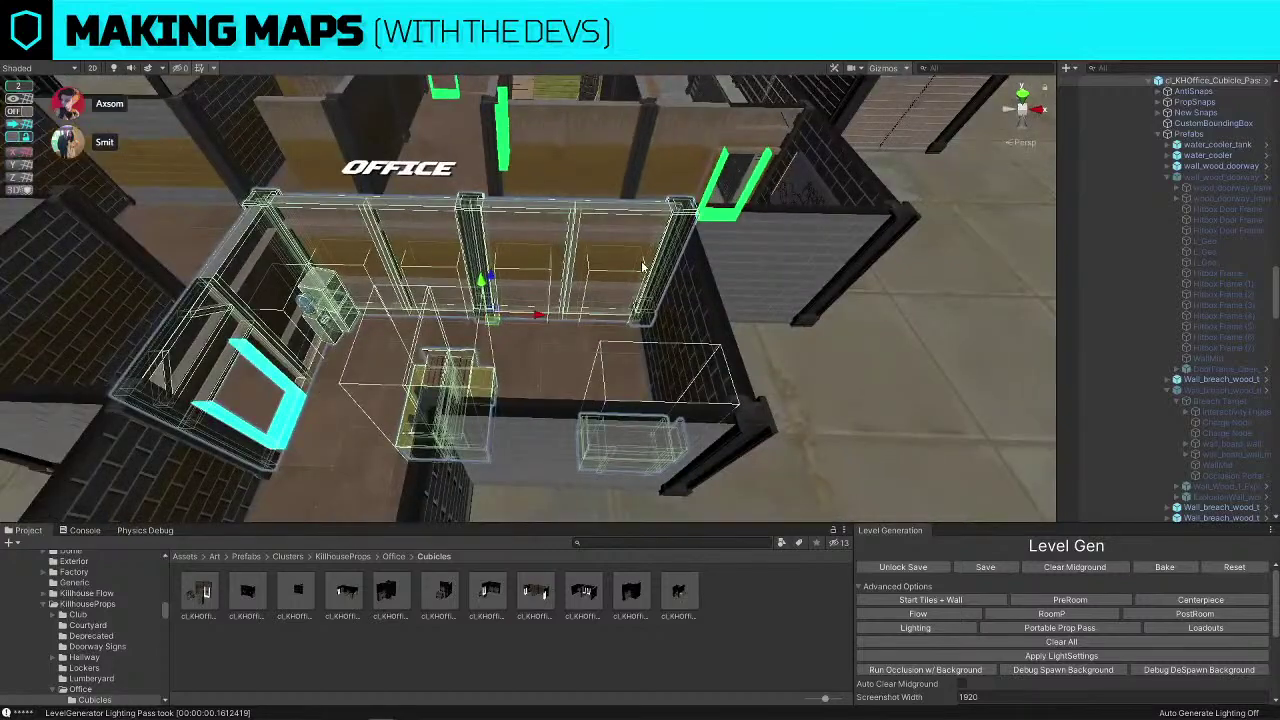
pyautogui.click(643, 264)
pyautogui.click(1216, 465)
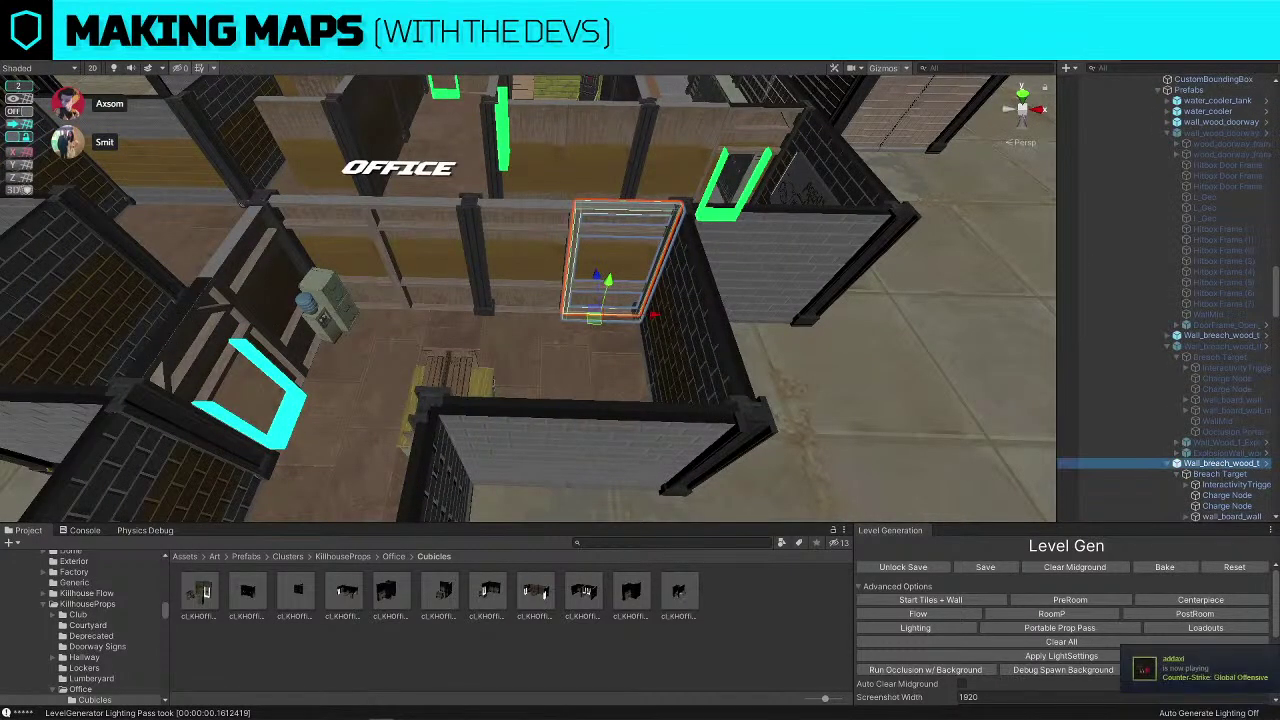
pyautogui.hotkey('alt', 'shift', 'a')
# Duplicate the cubicle's remaining wood doorway, move the copy toward the partition gap and rotate it to match the partition
pyautogui.keyDown('alt'); pyautogui.moveTo(566, 216); pyautogui.dragTo(368, 183); pyautogui.keyUp('alt')
pyautogui.scroll(3, 368, 183)
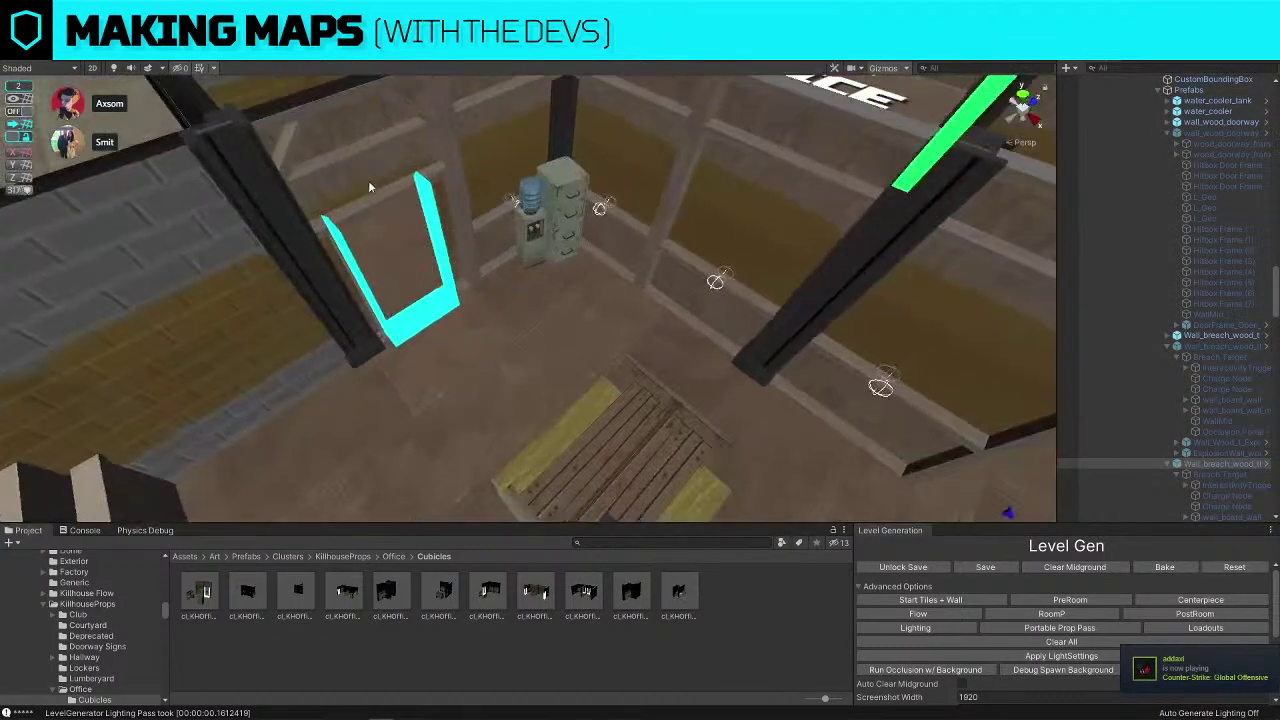
pyautogui.doubleClick(368, 182)
pyautogui.click(1215, 167)
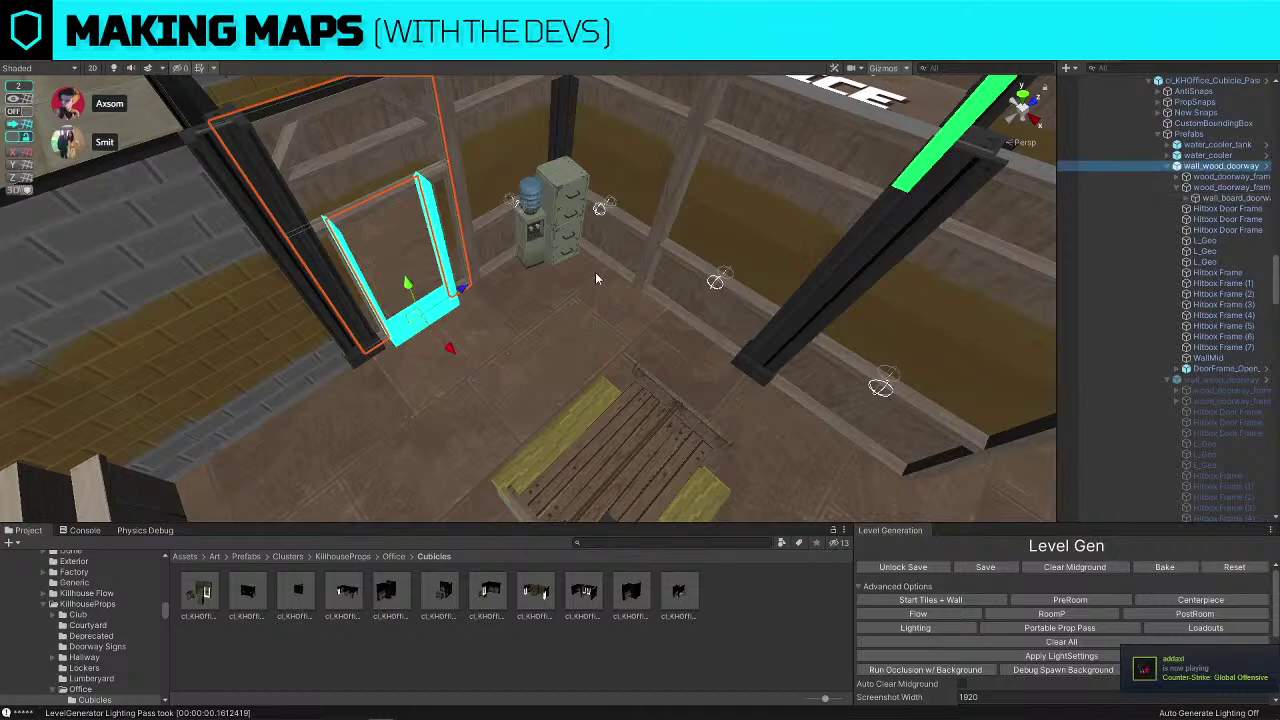
pyautogui.moveTo(598, 277); pyautogui.dragTo(697, 326, button='right')
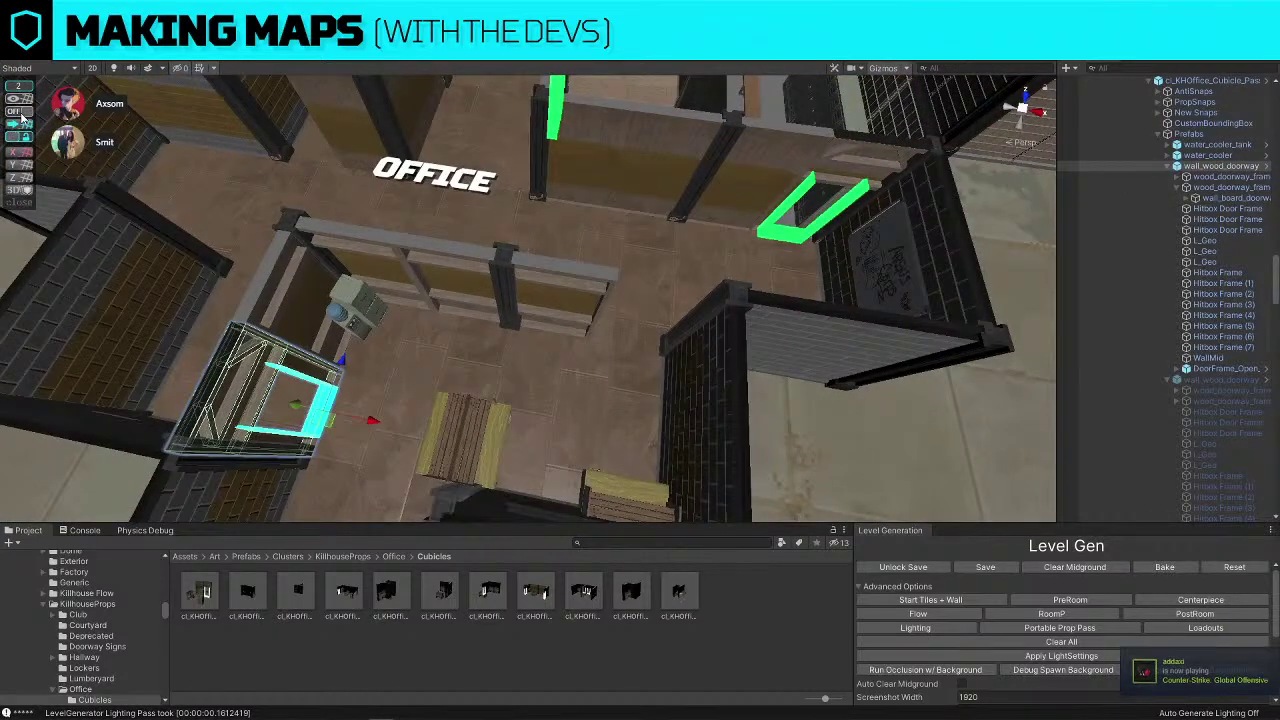
pyautogui.click(320, 422)
pyautogui.moveTo(330, 420); pyautogui.dragTo(372, 372)
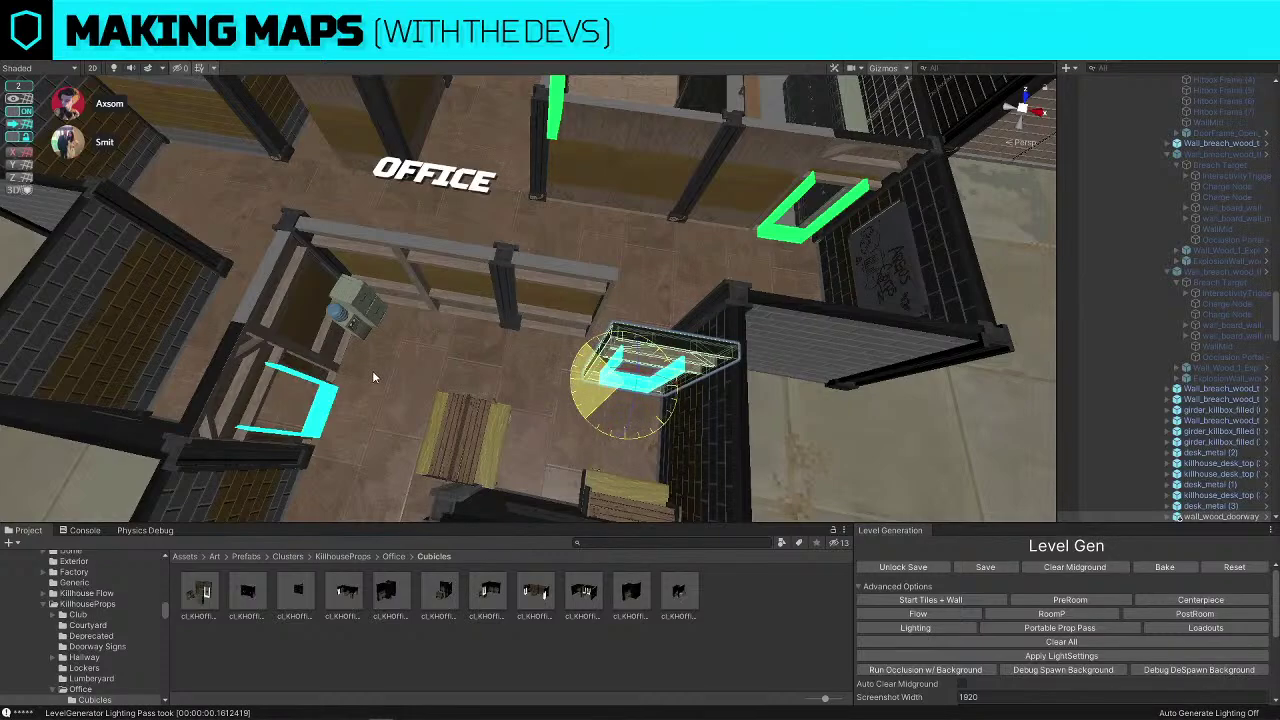
# Fit the duplicated wood doorway into the gap at the end of the cubicle partition
pyautogui.press('w')
pyautogui.moveTo(617, 384); pyautogui.dragTo(617, 332)
pyautogui.moveTo(634, 346); pyautogui.dragTo(893, 105, button='right')
pyautogui.click(853, 154)
# Replace the cubicle cluster between the Office and Kitchen with cl_KHOffice_Desks_4x2_Choke from the Office prefab folder
pyautogui.moveTo(853, 158); pyautogui.dragTo(557, 408, button='right')
pyautogui.click(534, 278)
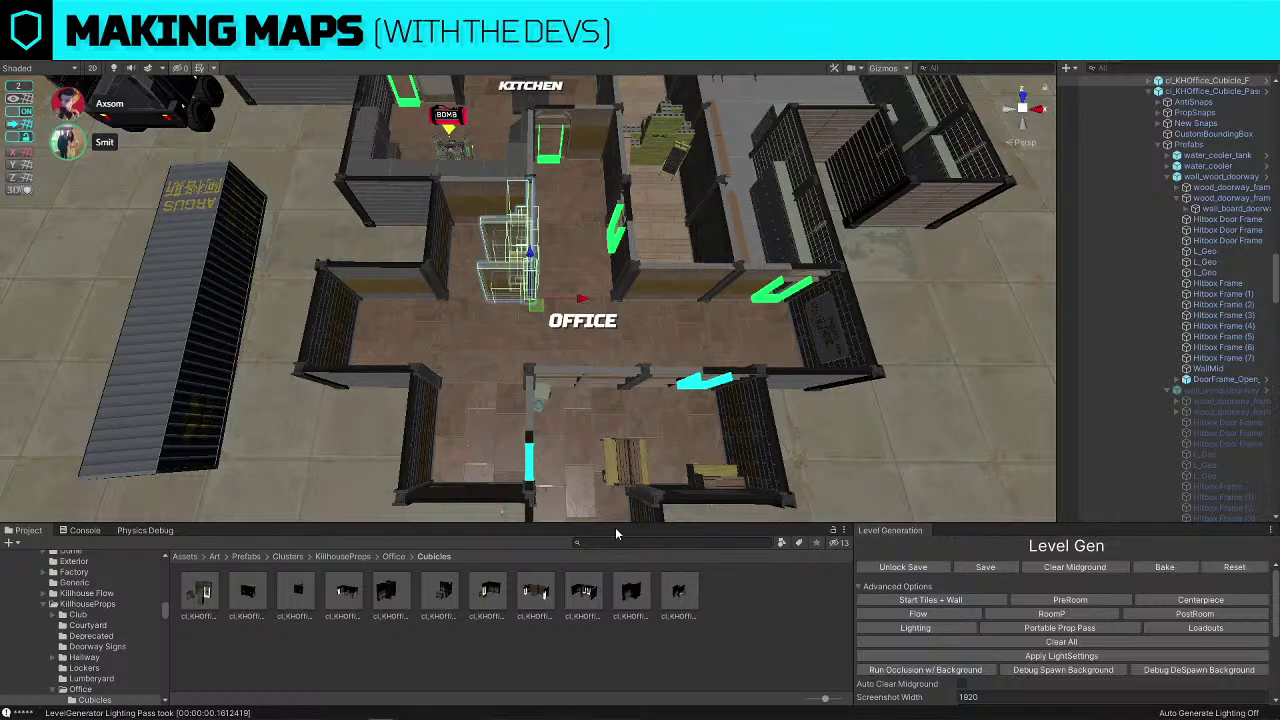
pyautogui.hotkey('alt', 'r')
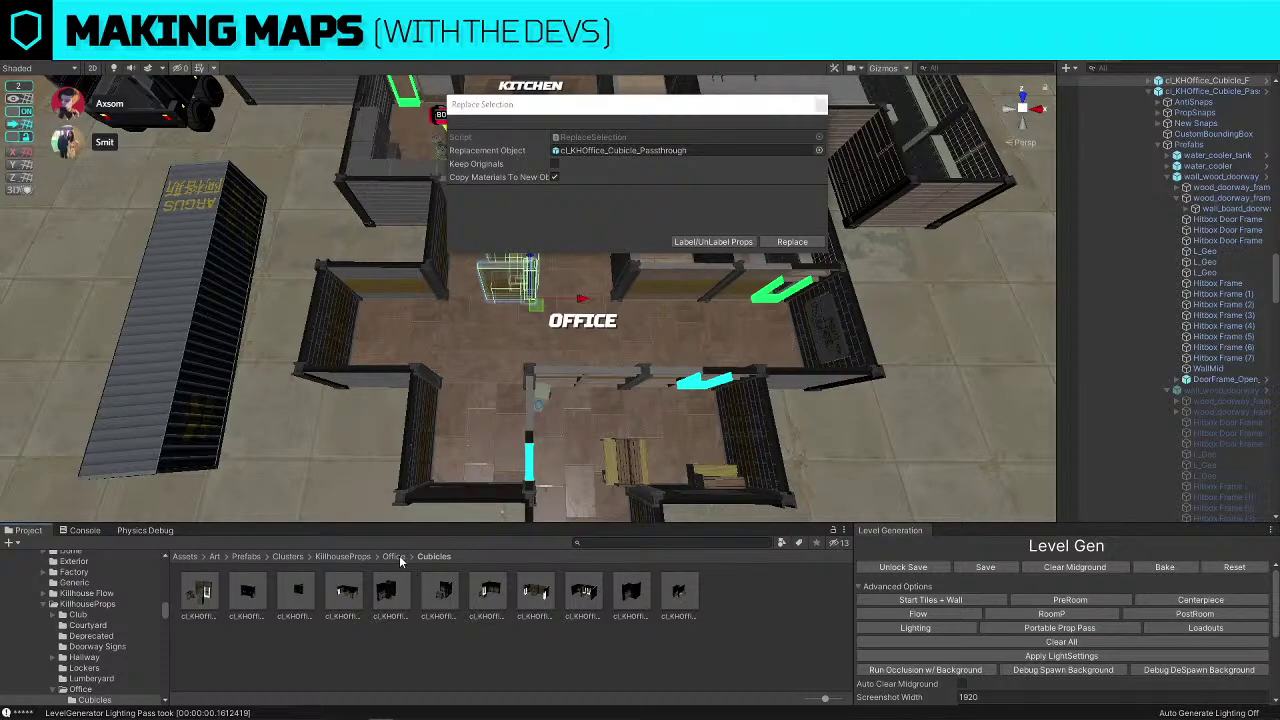
pyautogui.click(399, 558)
pyautogui.moveTo(725, 396); pyautogui.dragTo(620, 480, button='right')
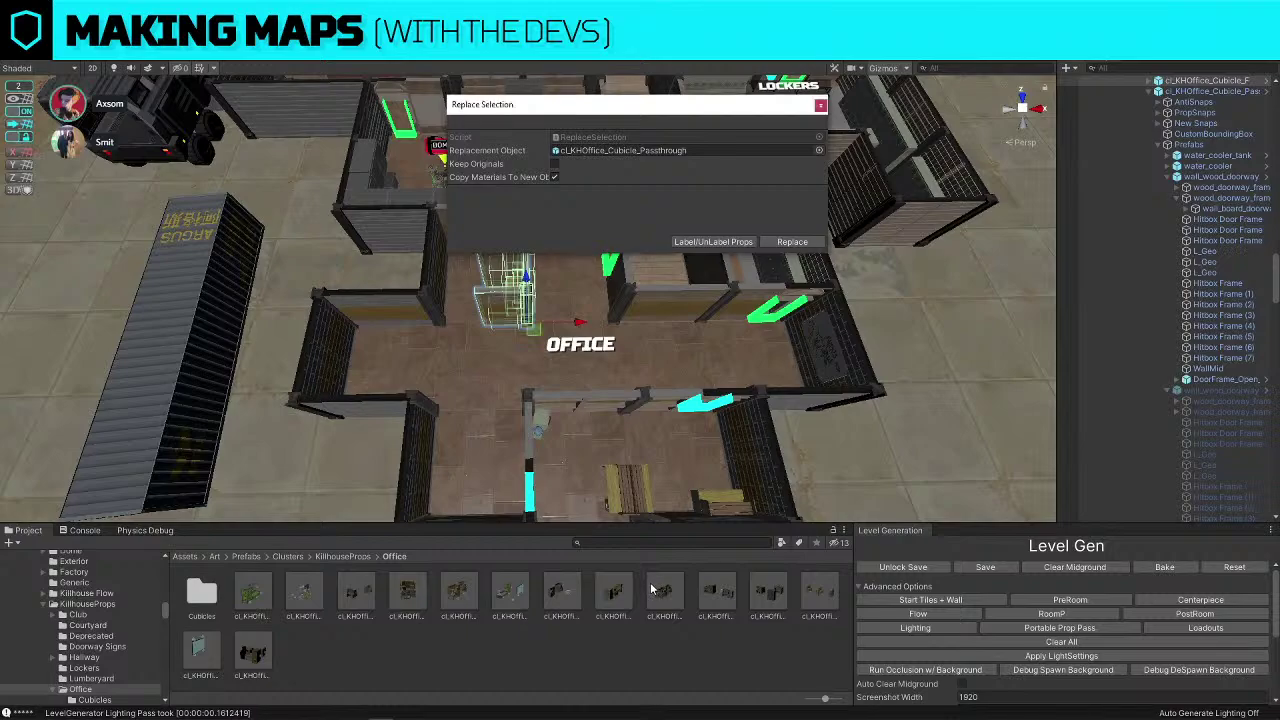
pyautogui.moveTo(735, 598); pyautogui.dragTo(690, 150)
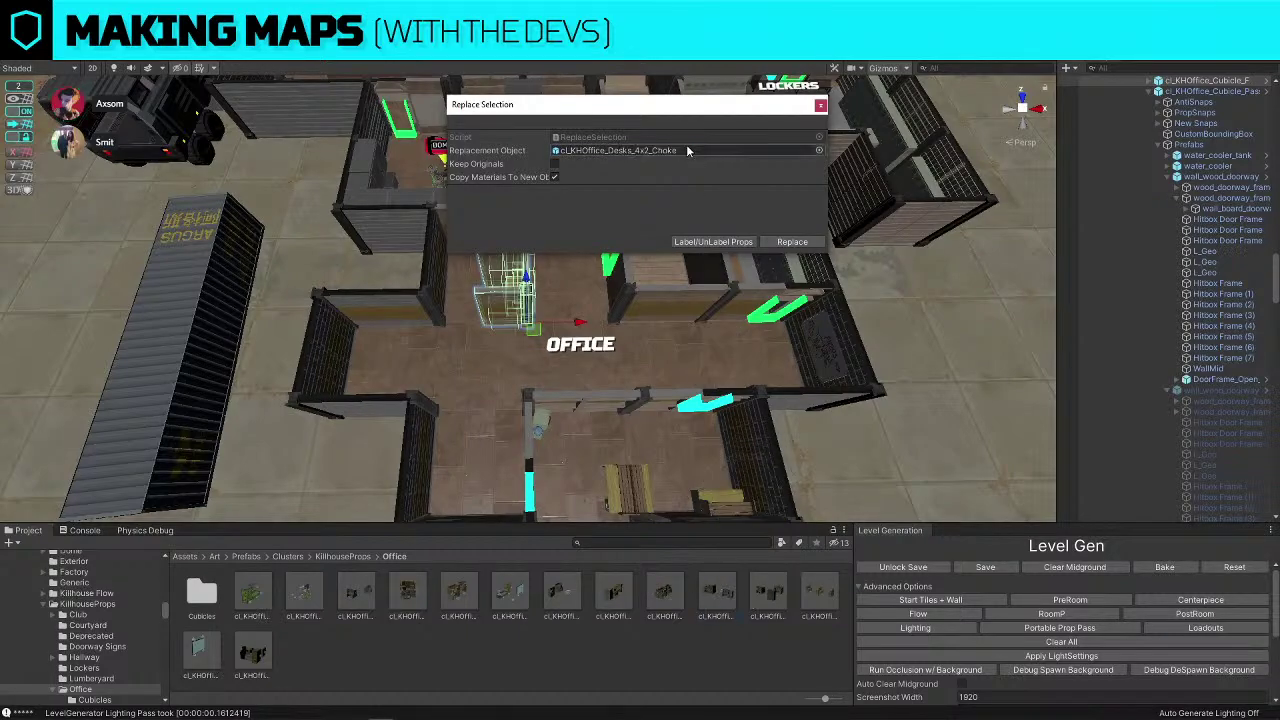
pyautogui.click(792, 241)
# Duplicate the new desk choke cluster and move the copy across the Office floor toward the cubicle partition
pyautogui.moveTo(564, 296); pyautogui.dragTo(500, 413, button='right')
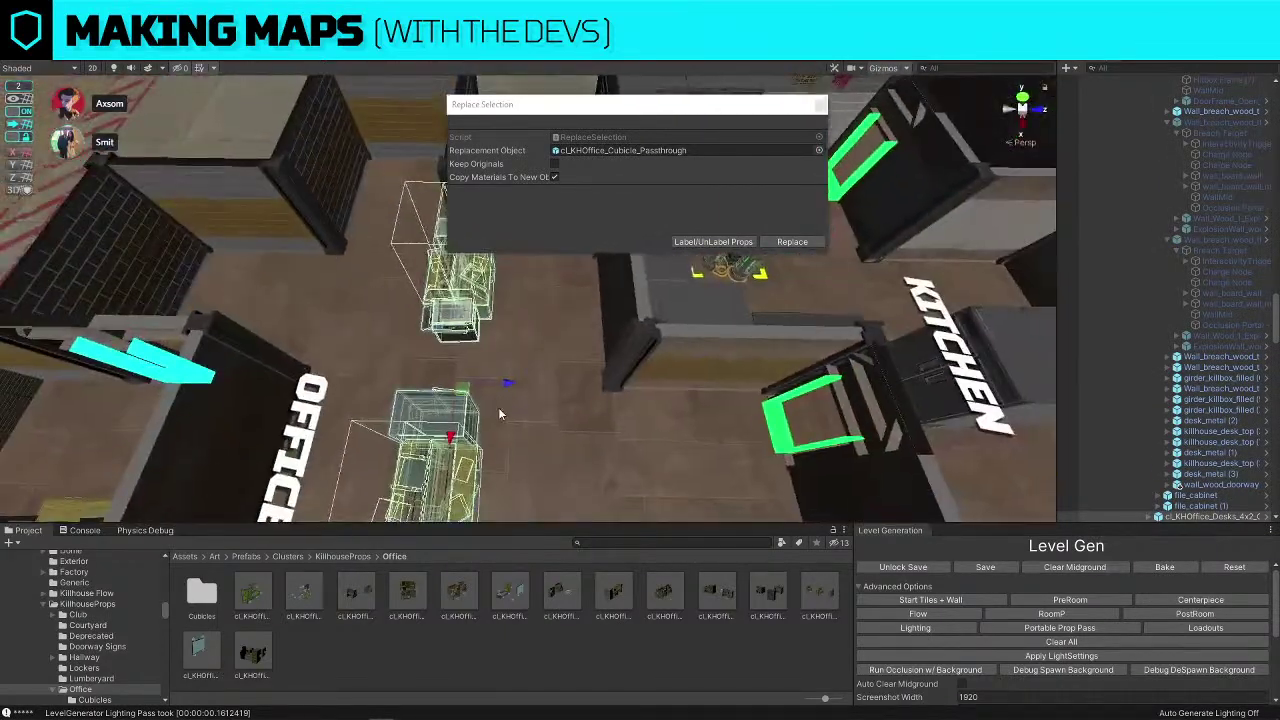
pyautogui.click(775, 106)
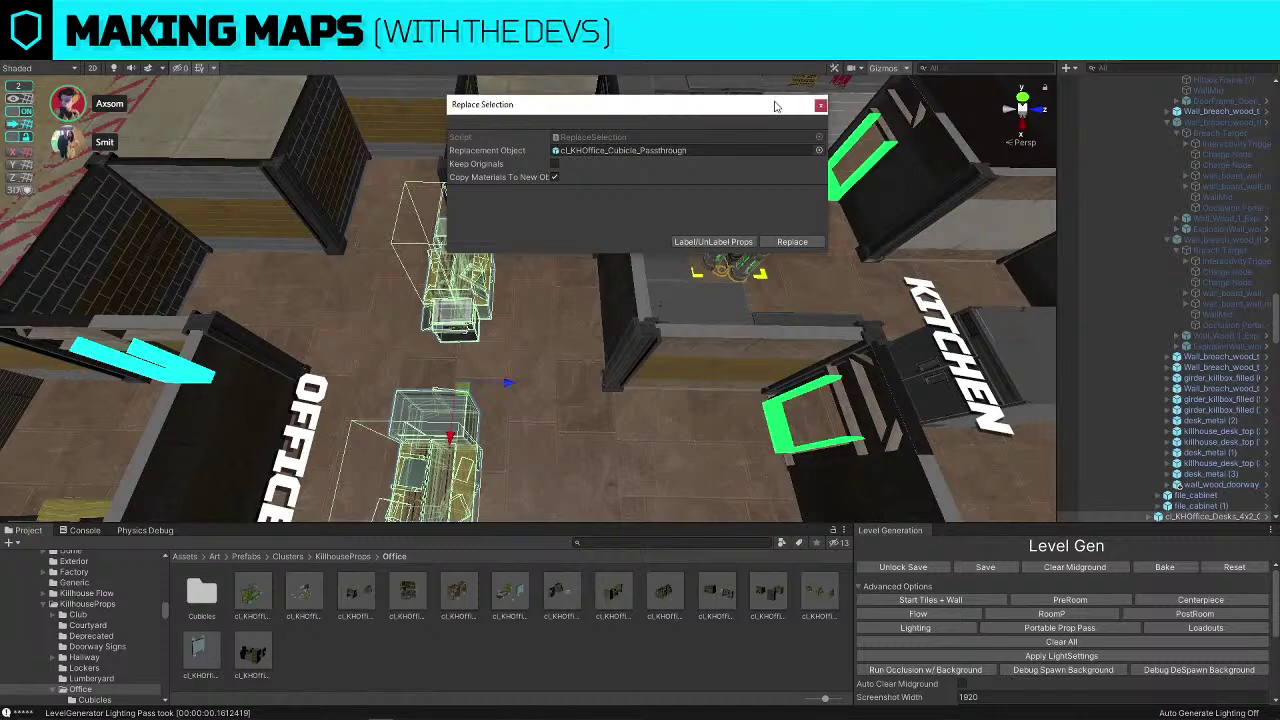
pyautogui.moveTo(775, 106); pyautogui.dragTo(984, 213)
pyautogui.moveTo(590, 246); pyautogui.dragTo(603, 318, button='right')
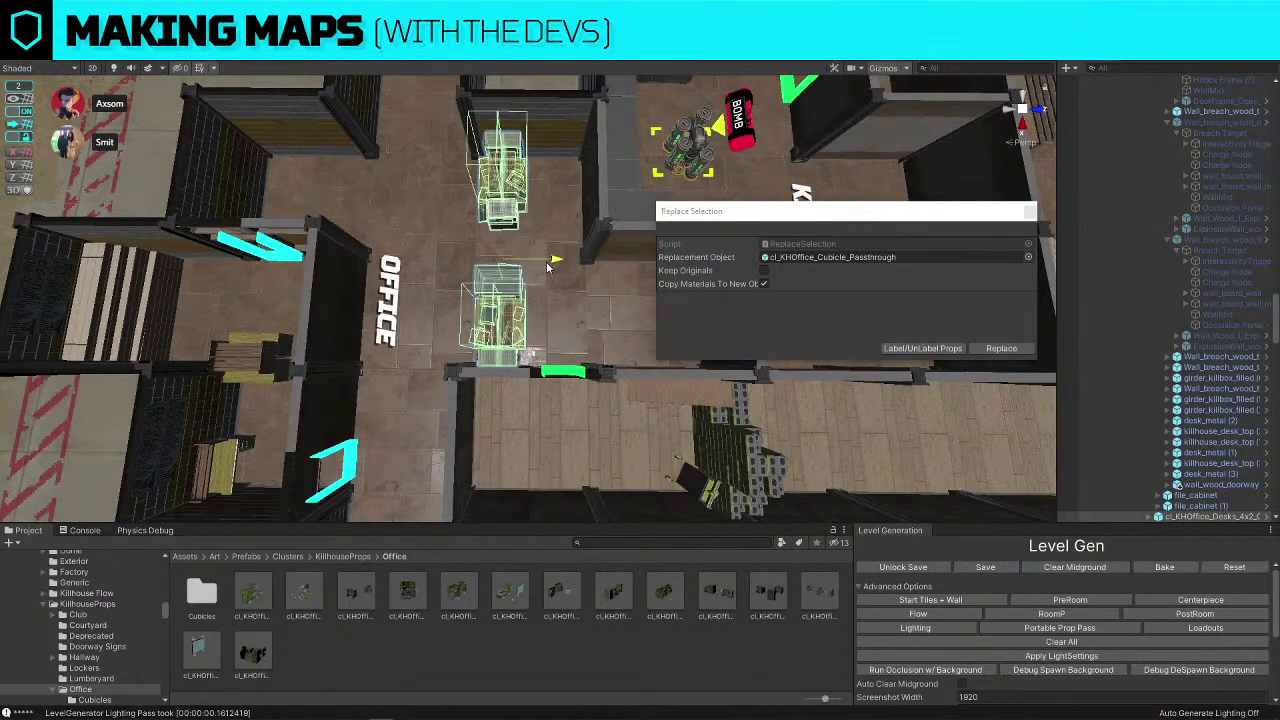
pyautogui.press('f')
pyautogui.moveTo(524, 284); pyautogui.dragTo(454, 262)
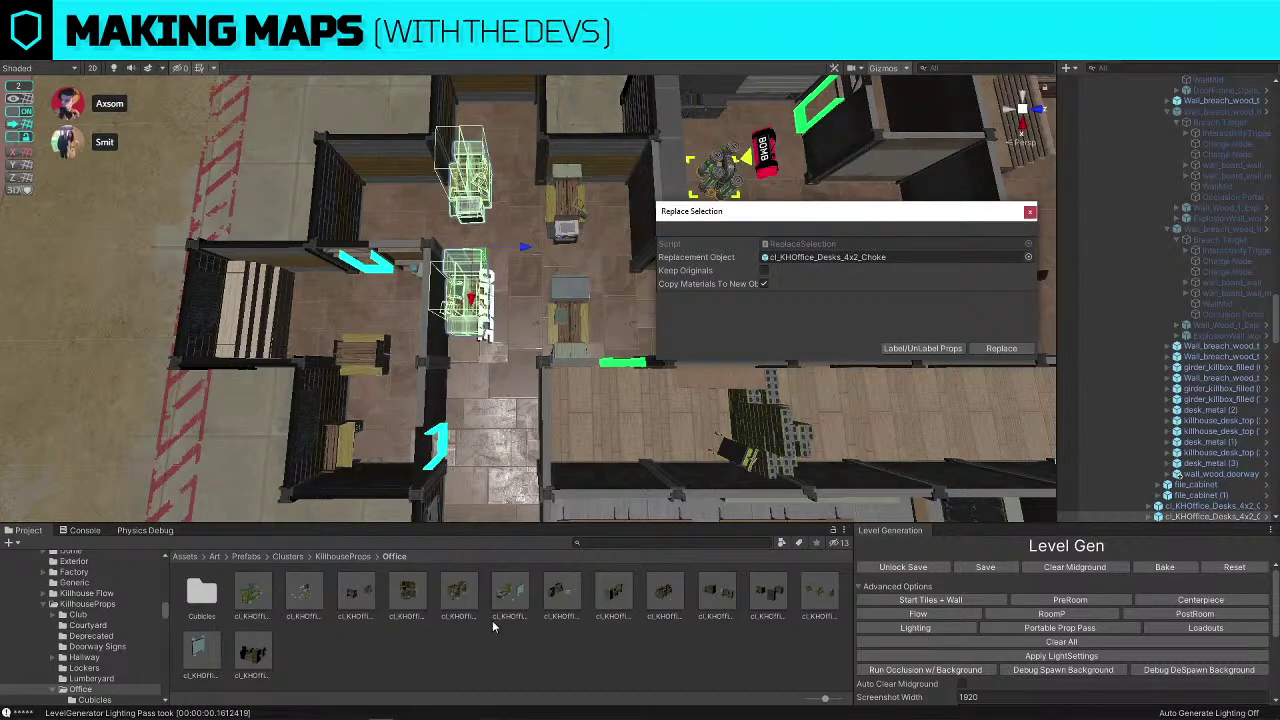
# Replace the copied desk cluster with cl_KHOffice_Desks_2x1_WallFillerAlt
pyautogui.moveTo(492, 620); pyautogui.dragTo(810, 257)
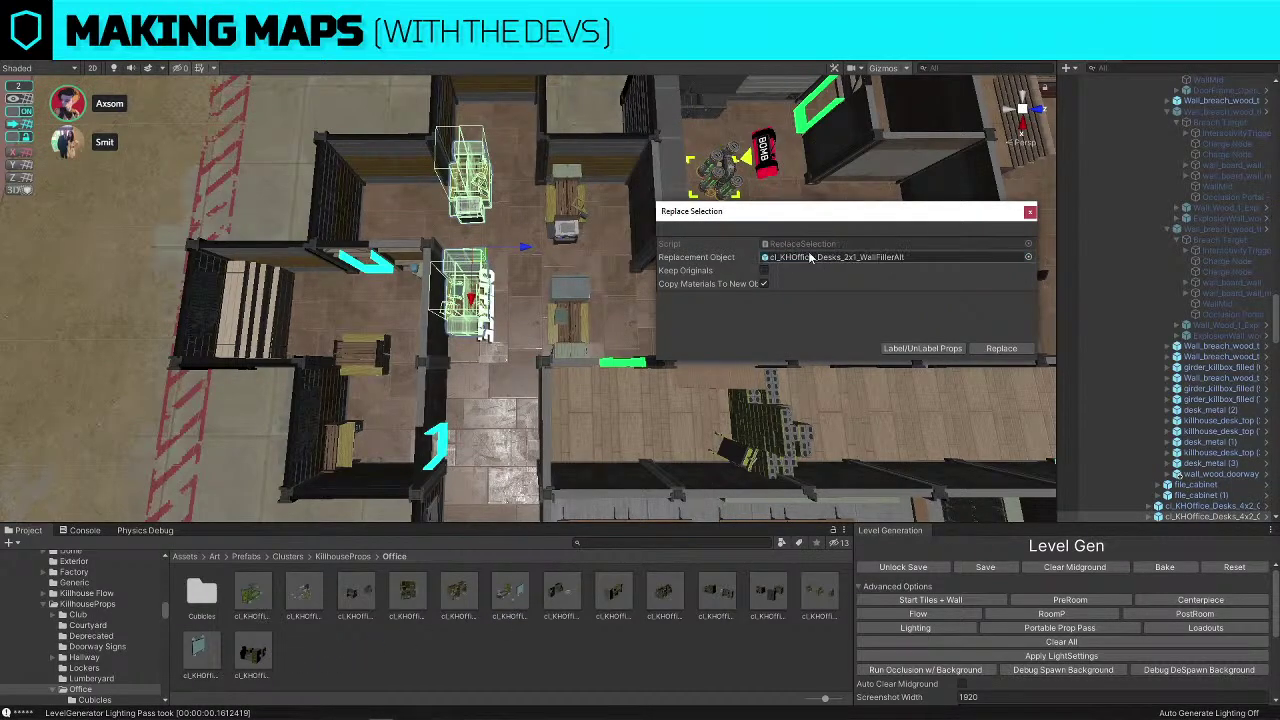
pyautogui.click(1001, 348)
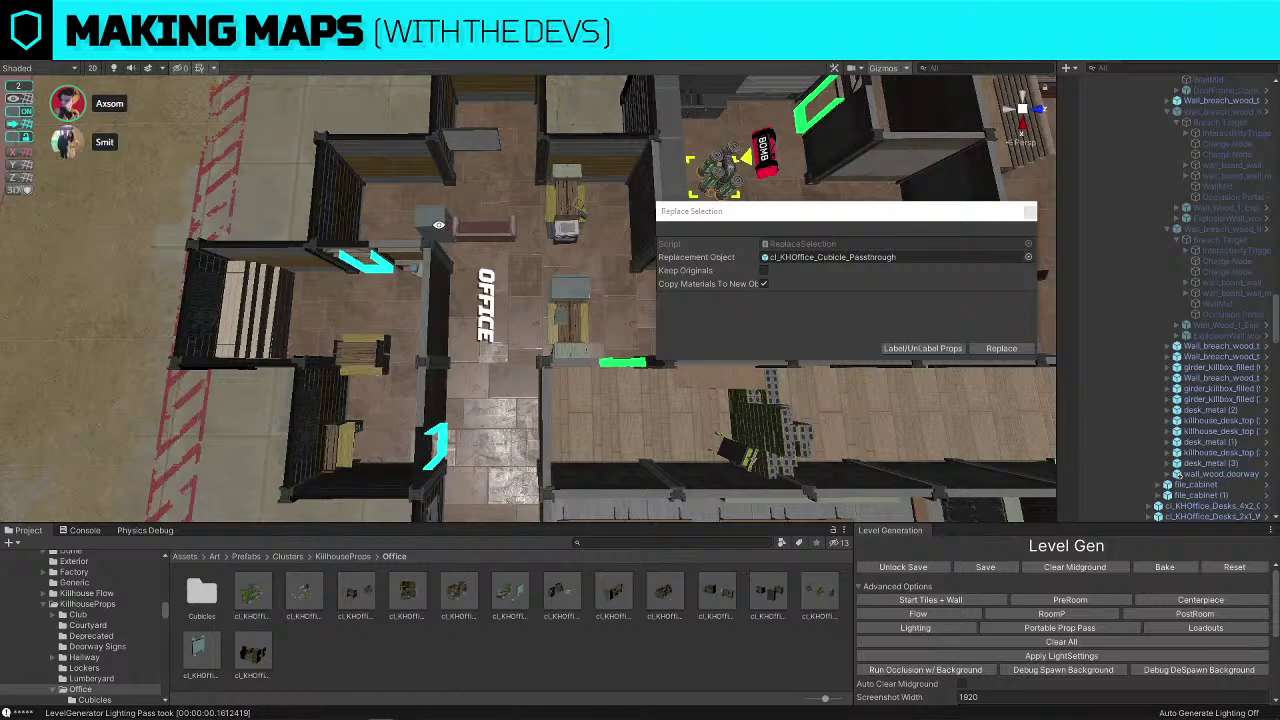
pyautogui.click(438, 225)
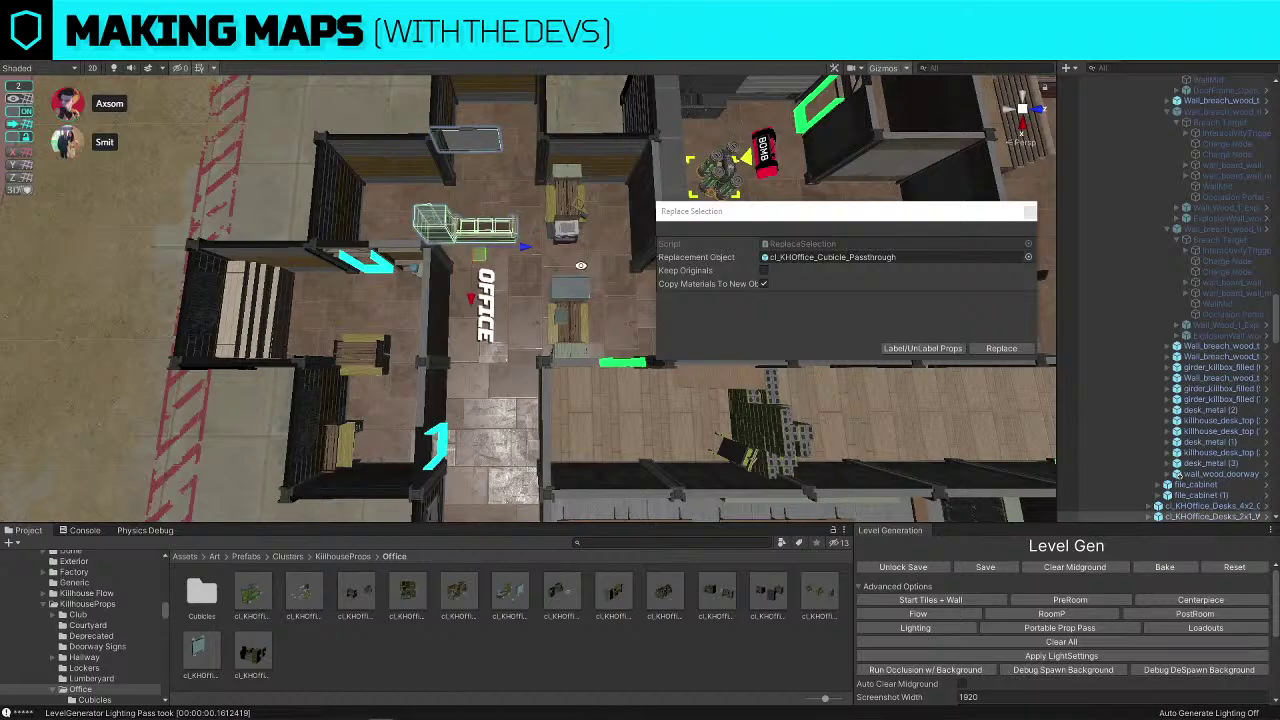
# Rotate the wall filler desk cluster a quarter turn and fit it into the Office's brick alcove, with its whiteboard on the adjoining wall
pyautogui.keyDown('alt'); pyautogui.moveTo(576, 268); pyautogui.dragTo(496, 192); pyautogui.keyUp('alt')
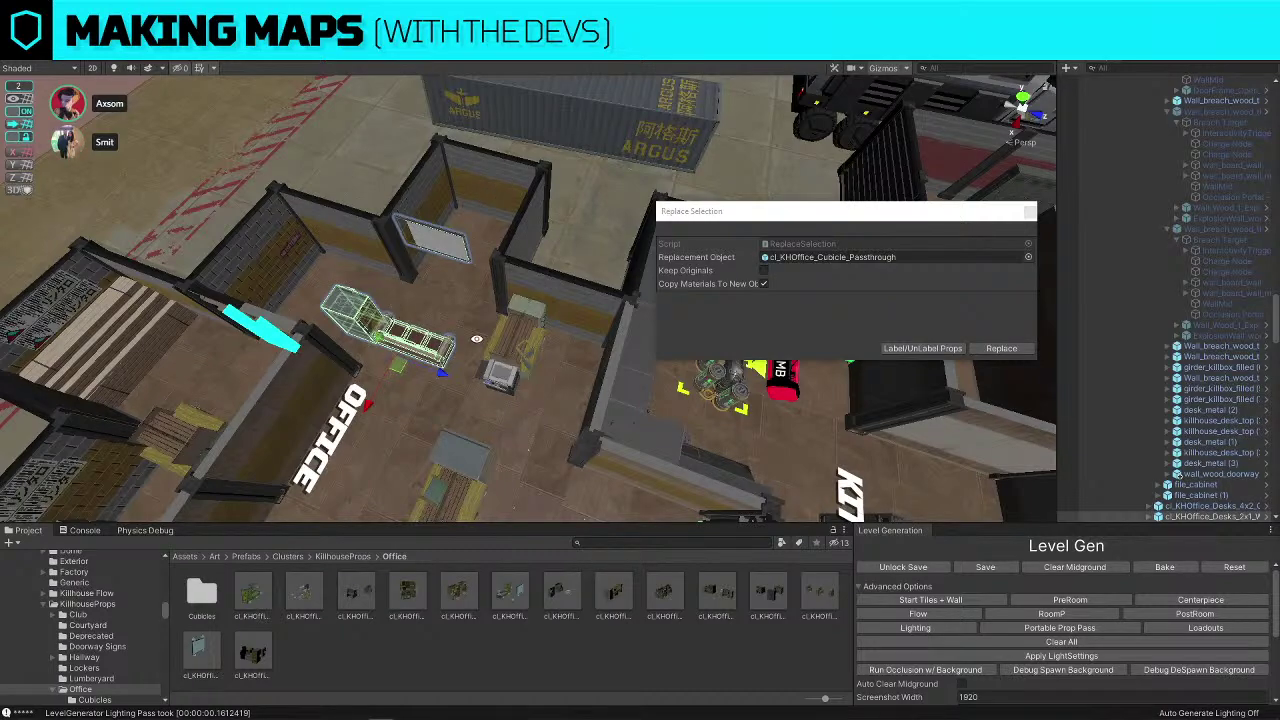
pyautogui.press('e')
pyautogui.keyDown('ctrl'); pyautogui.moveTo(423, 402); pyautogui.dragTo(232, 445); pyautogui.keyUp('ctrl')
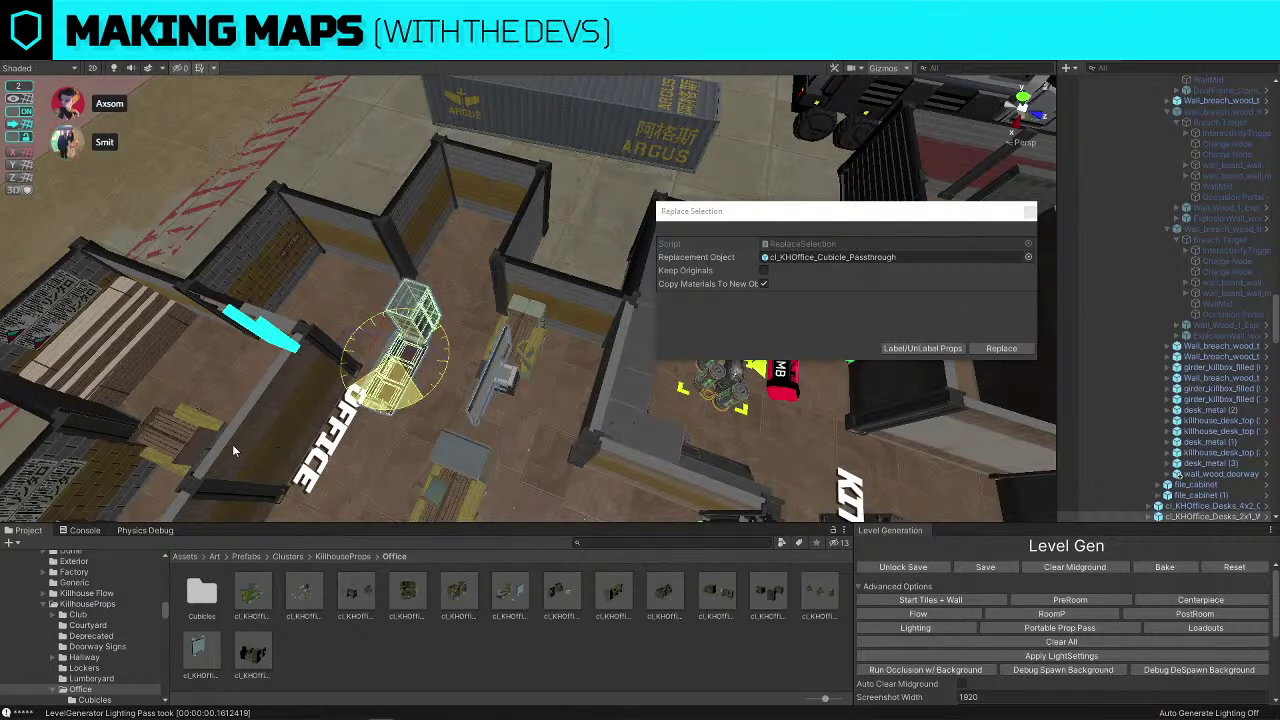
pyautogui.press('w')
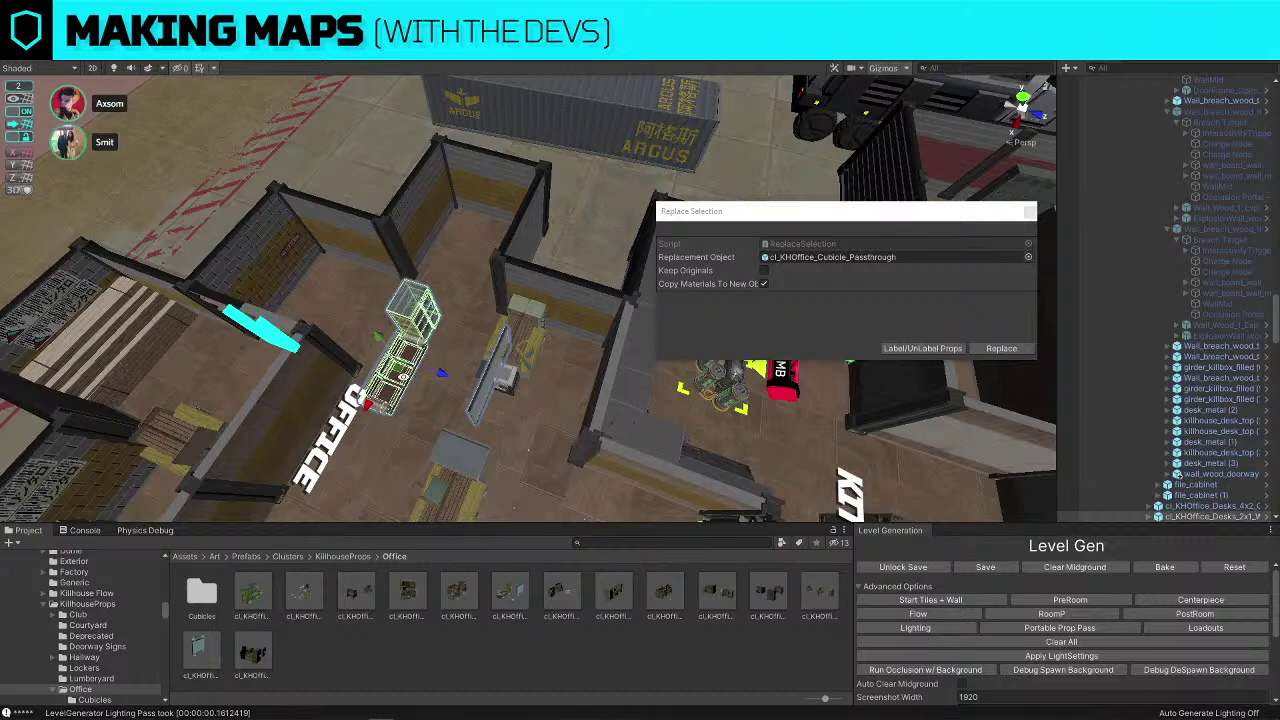
pyautogui.moveTo(400, 370); pyautogui.dragTo(447, 249)
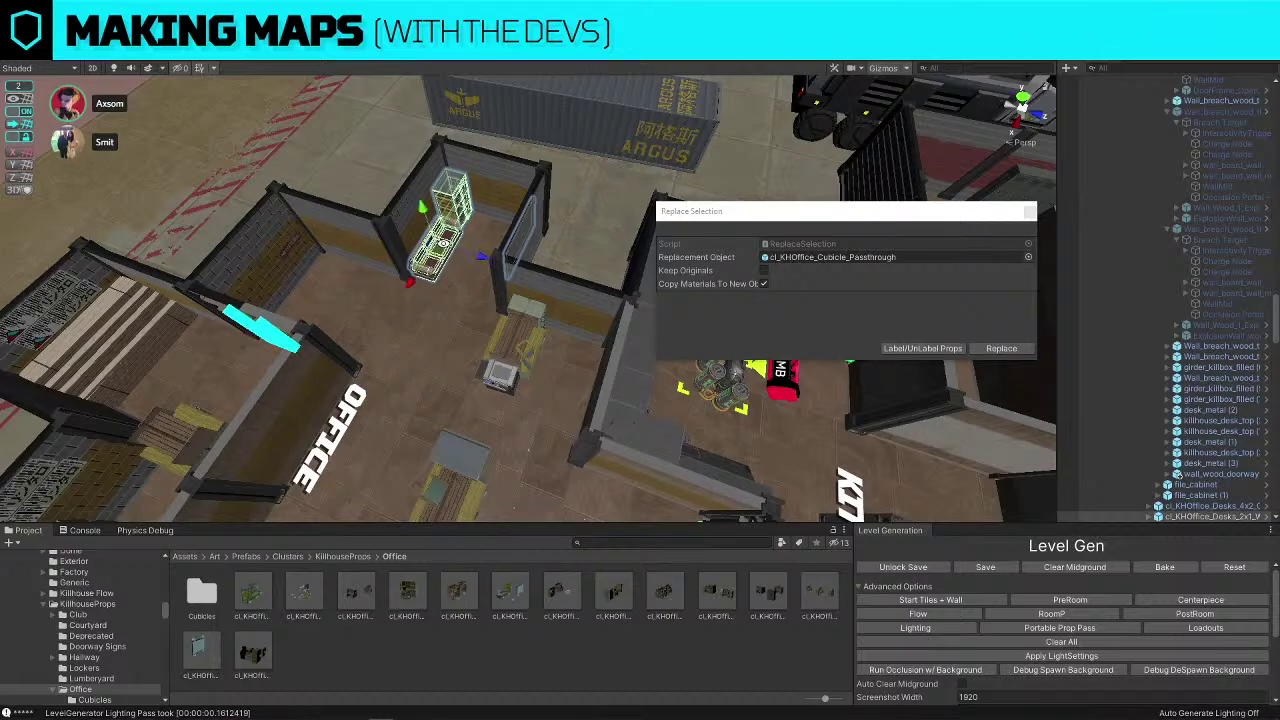
pyautogui.press('w')
pyautogui.moveTo(585, 256); pyautogui.dragTo(475, 64, button='right')
pyautogui.press('w')
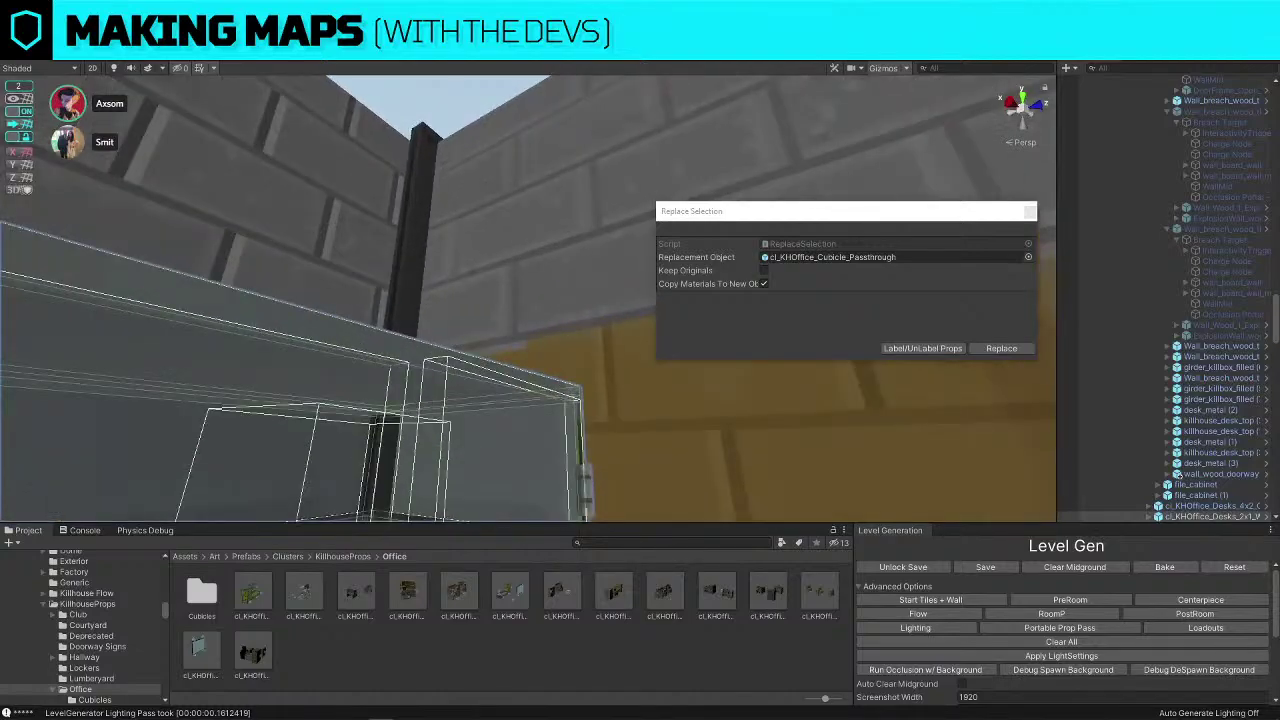
pyautogui.press('s')
pyautogui.moveTo(519, 119); pyautogui.dragTo(335, 289, button='right')
pyautogui.click(457, 214)
pyautogui.press('w')
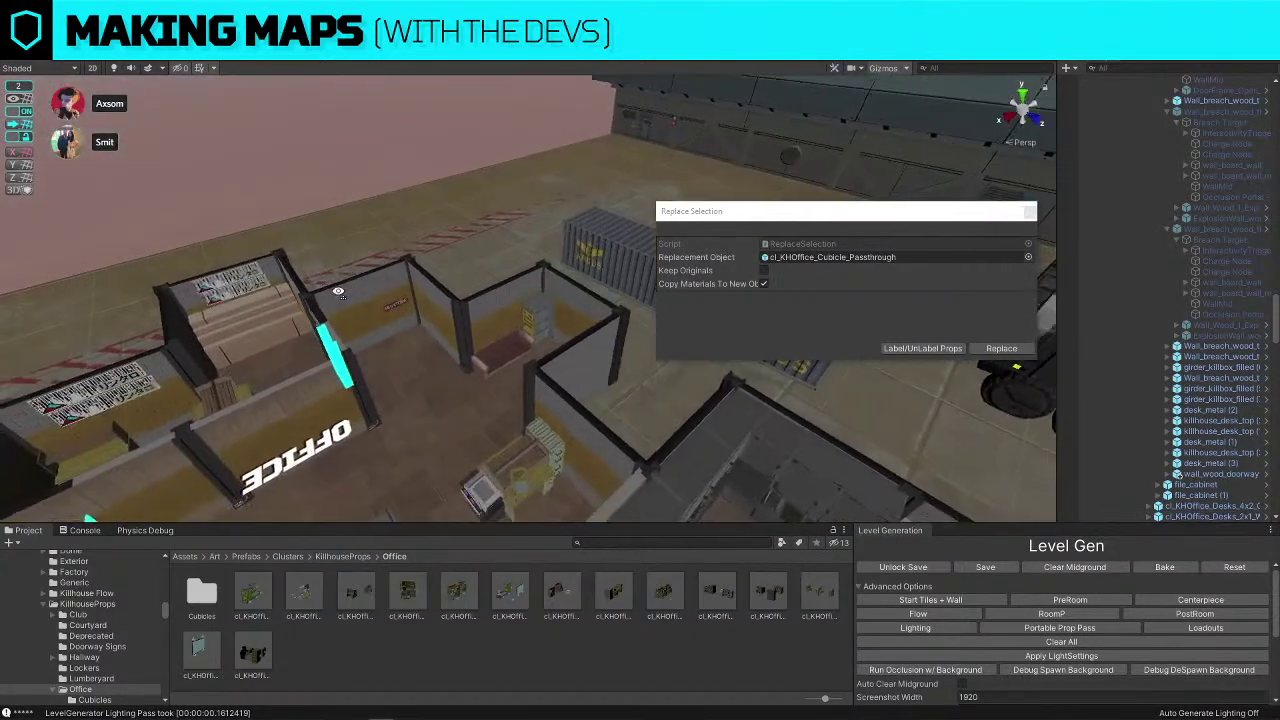
pyautogui.click(1030, 212)
# Delete the free-standing bench in the middle of the Lockers room
pyautogui.moveTo(650, 230); pyautogui.dragTo(336, 173, button='right')
pyautogui.press('d')
pyautogui.press('w')
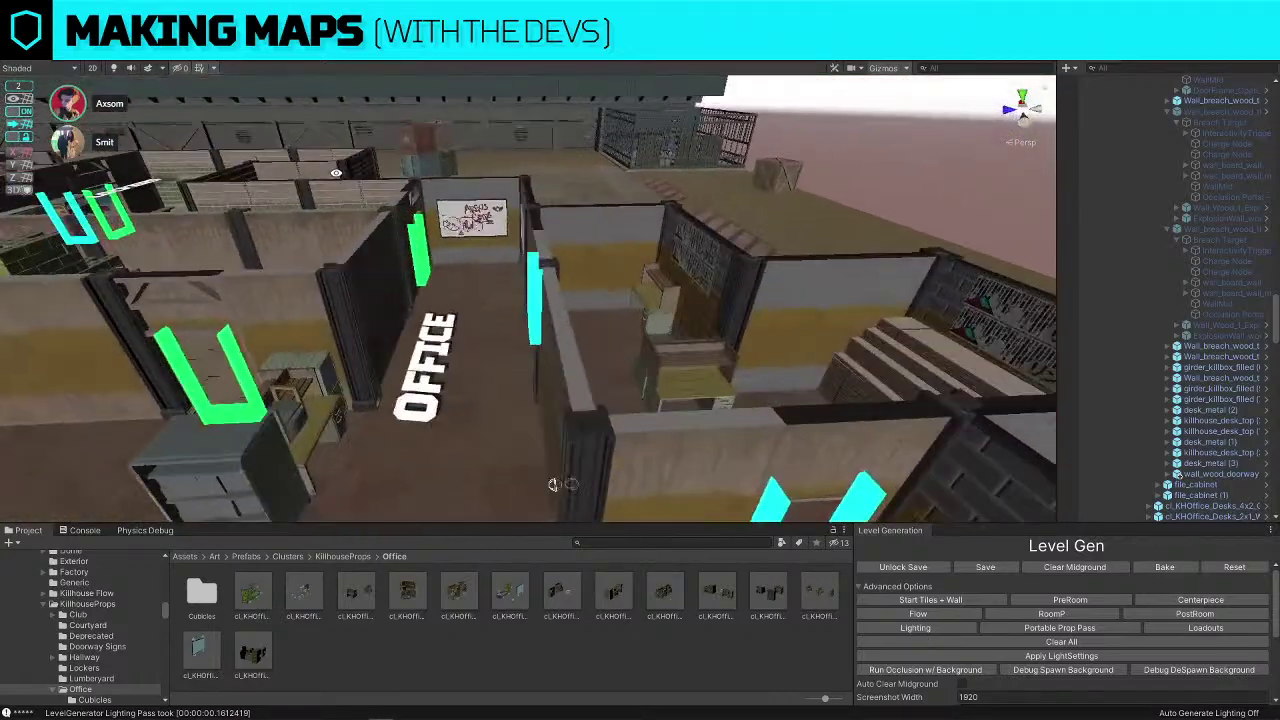
pyautogui.moveTo(592, 202); pyautogui.dragTo(309, 377, button='right')
pyautogui.press('w')
pyautogui.press('s')
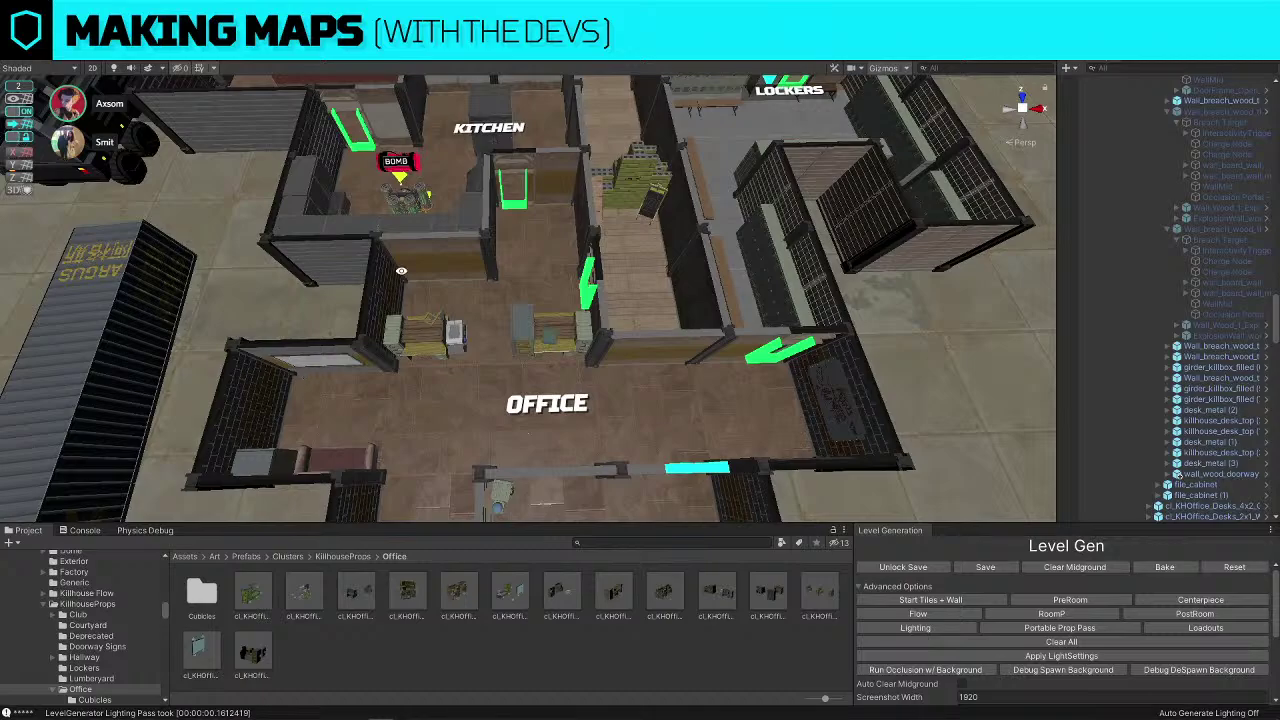
pyautogui.moveTo(401, 270); pyautogui.dragTo(549, 246, button='right')
pyautogui.click(543, 262)
pyautogui.press('Delete')
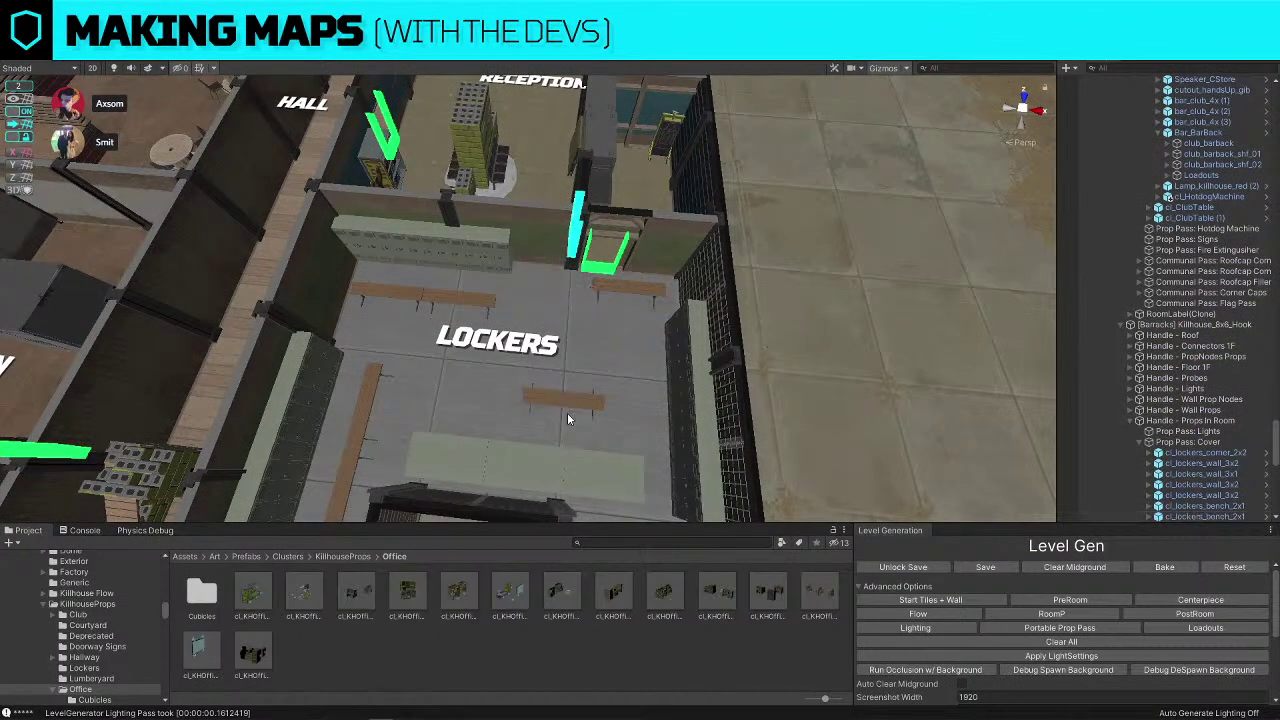
pyautogui.moveTo(567, 399); pyautogui.dragTo(626, 293)
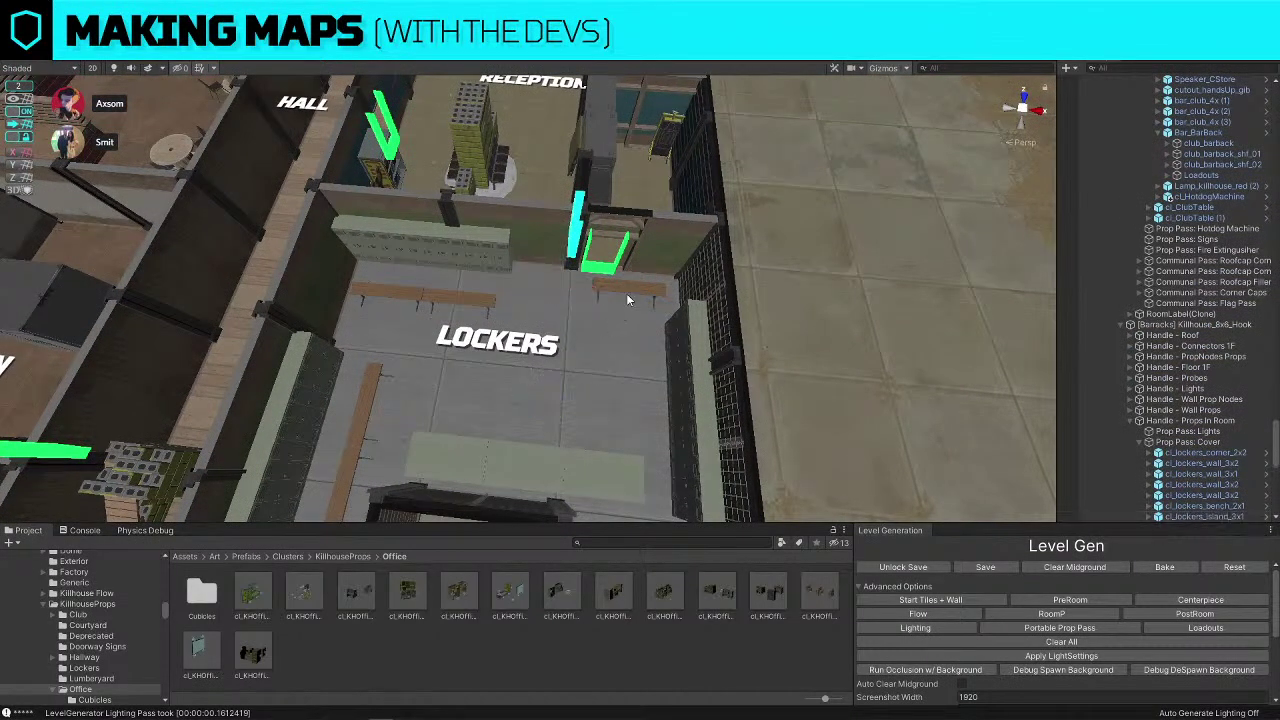
# Deactivate the snow_floor_1x1 piece under the Reception chairs cluster
pyautogui.click(587, 484)
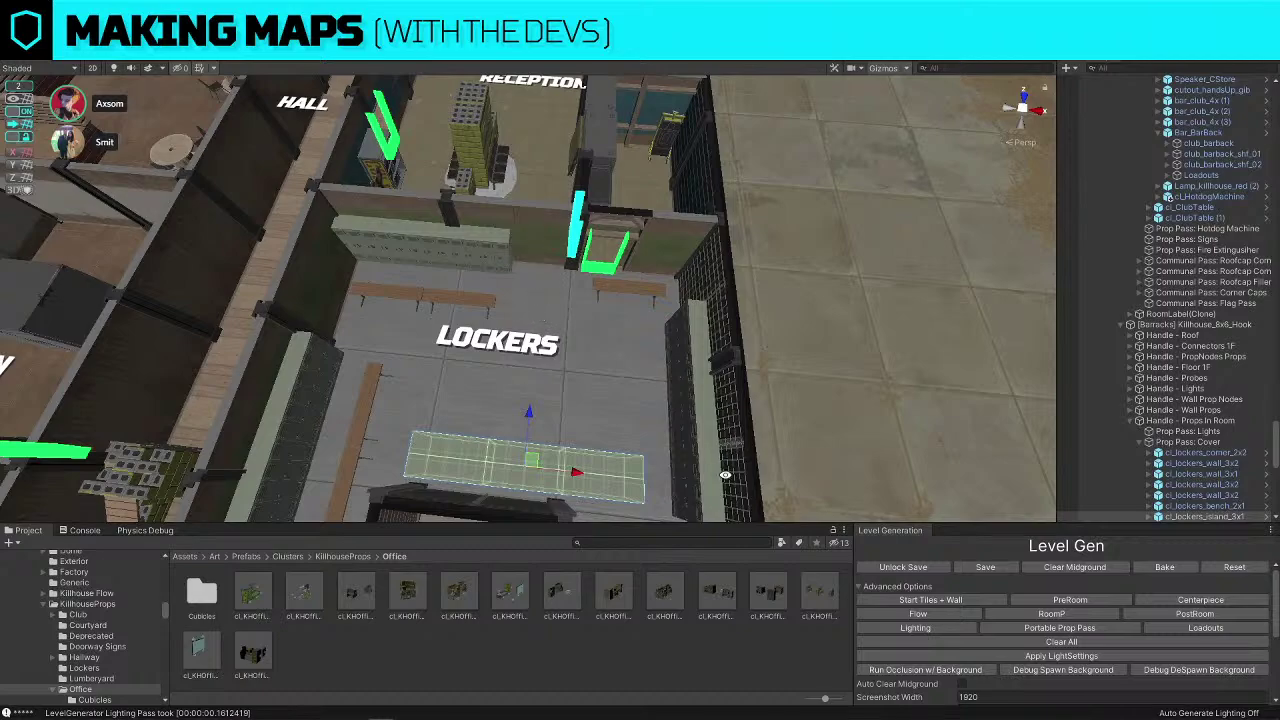
pyautogui.moveTo(737, 376); pyautogui.dragTo(589, 351, button='right')
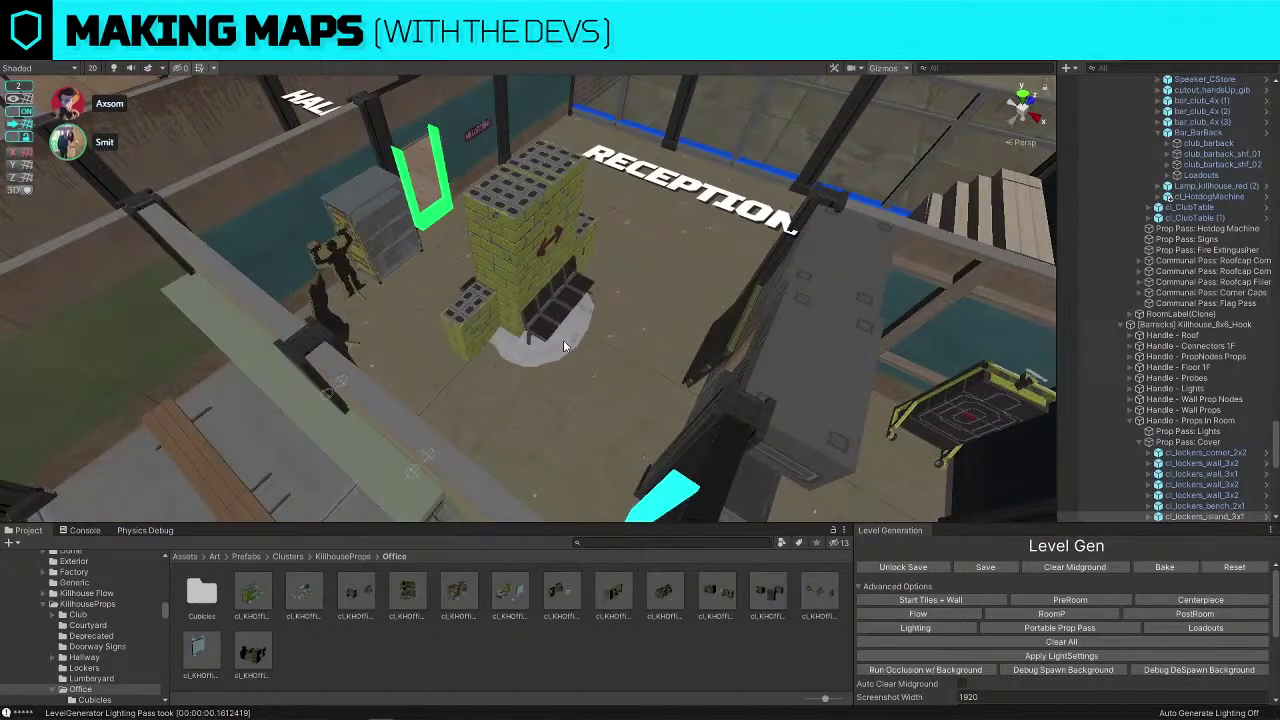
pyautogui.click(564, 346)
pyautogui.click(565, 347)
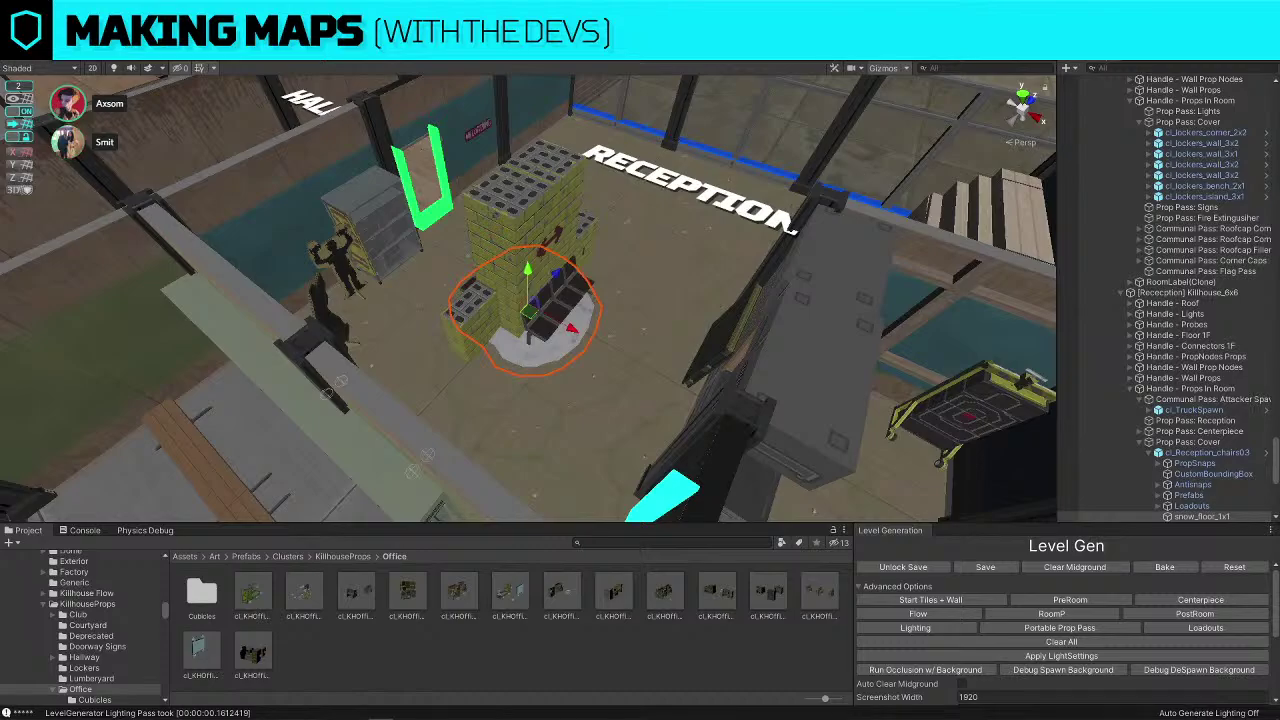
pyautogui.hotkey('alt', 'shift', 'a')
# Delete the cl_lockers_wall_3x2 cluster with its bench along the Lockers wall that borders Reception
pyautogui.moveTo(689, 349); pyautogui.dragTo(620, 340, button='right')
pyautogui.click(559, 228)
pyautogui.press('Delete')
# Rotate the locker island a quarter turn and move it so it extends from the Reception wall into the Lockers room
pyautogui.click(478, 488)
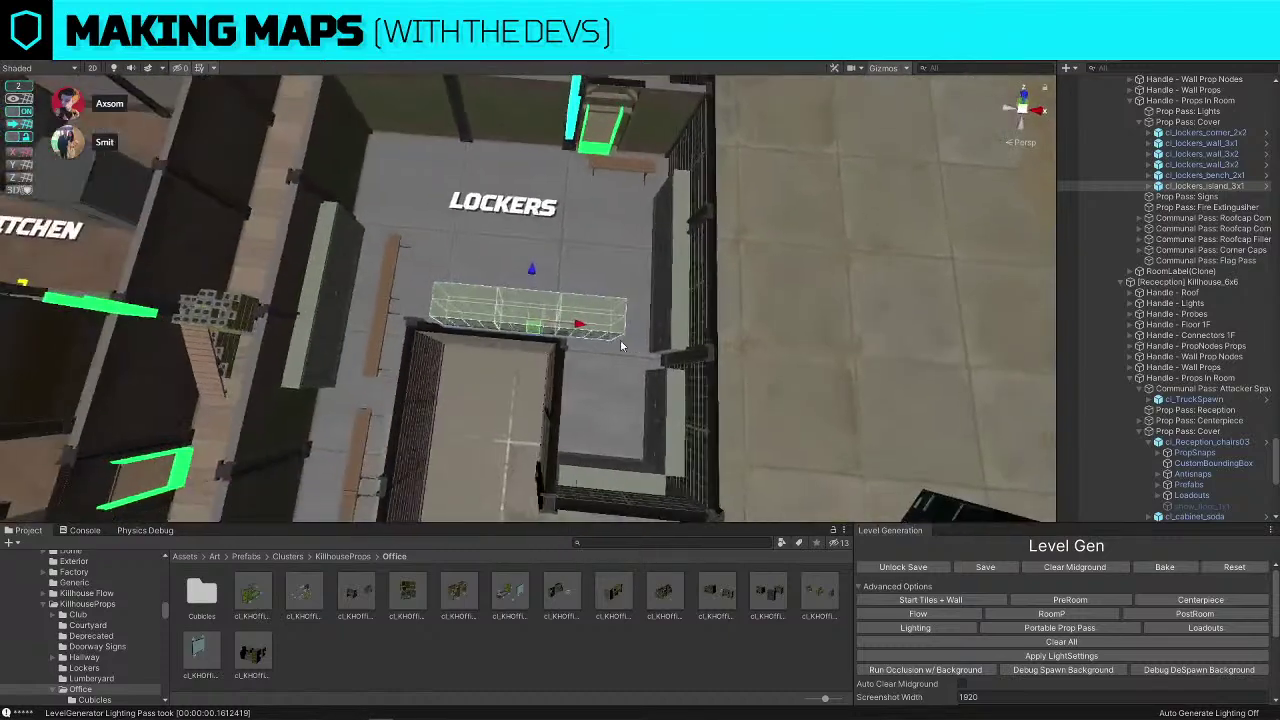
pyautogui.press('e')
pyautogui.moveTo(555, 371); pyautogui.dragTo(722, 336)
pyautogui.press('w')
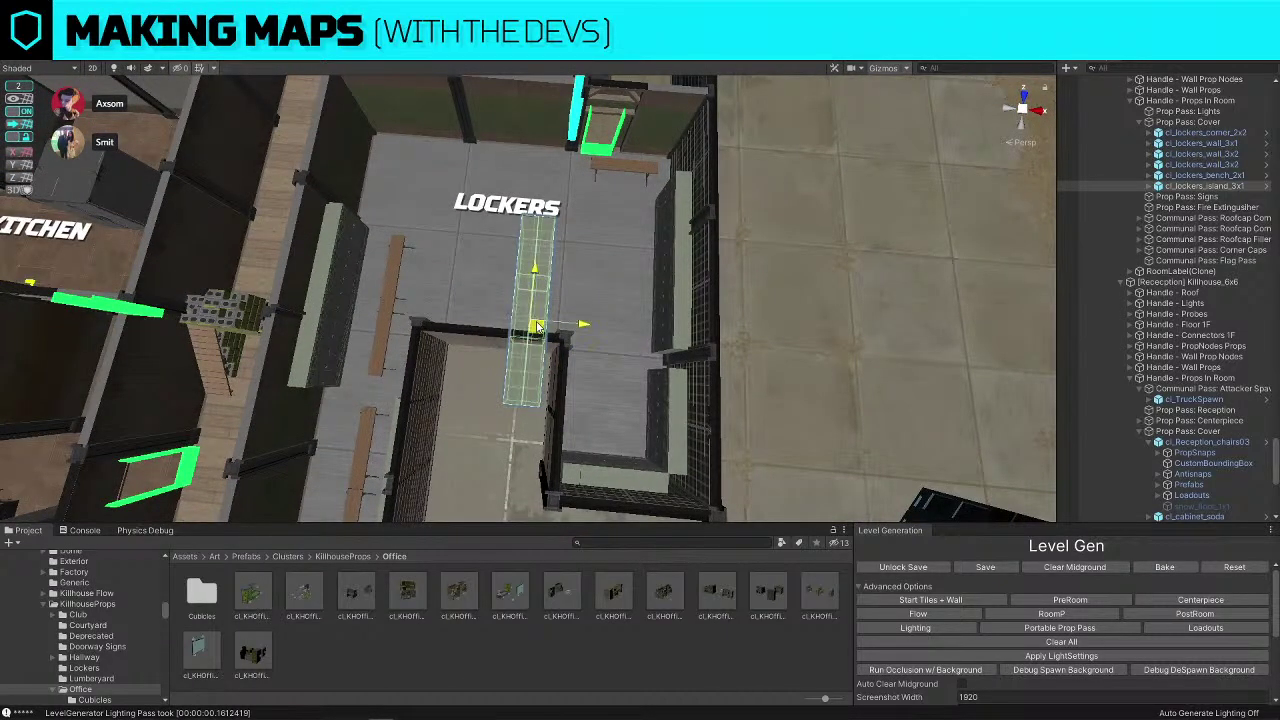
pyautogui.moveTo(538, 328); pyautogui.dragTo(521, 216)
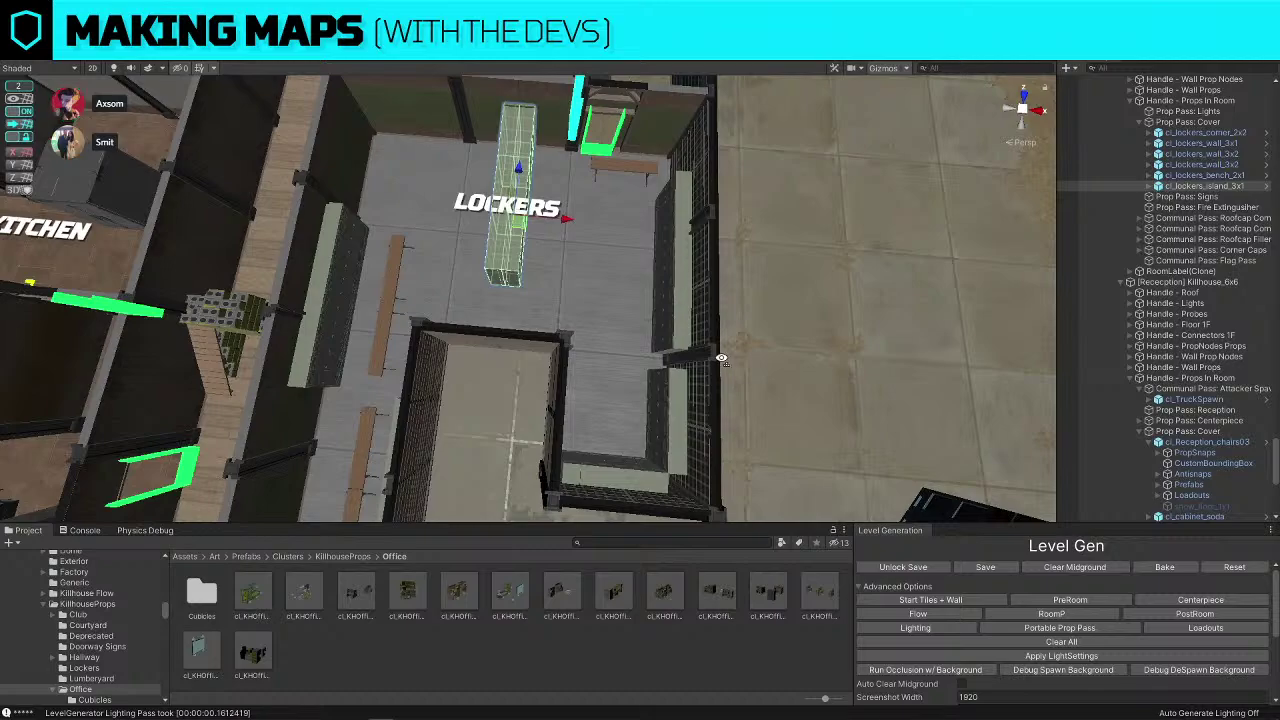
# Delete the small bench beside the Lockers doorway to Reception
pyautogui.press('d')
pyautogui.moveTo(722, 360); pyautogui.dragTo(831, 343, button='right')
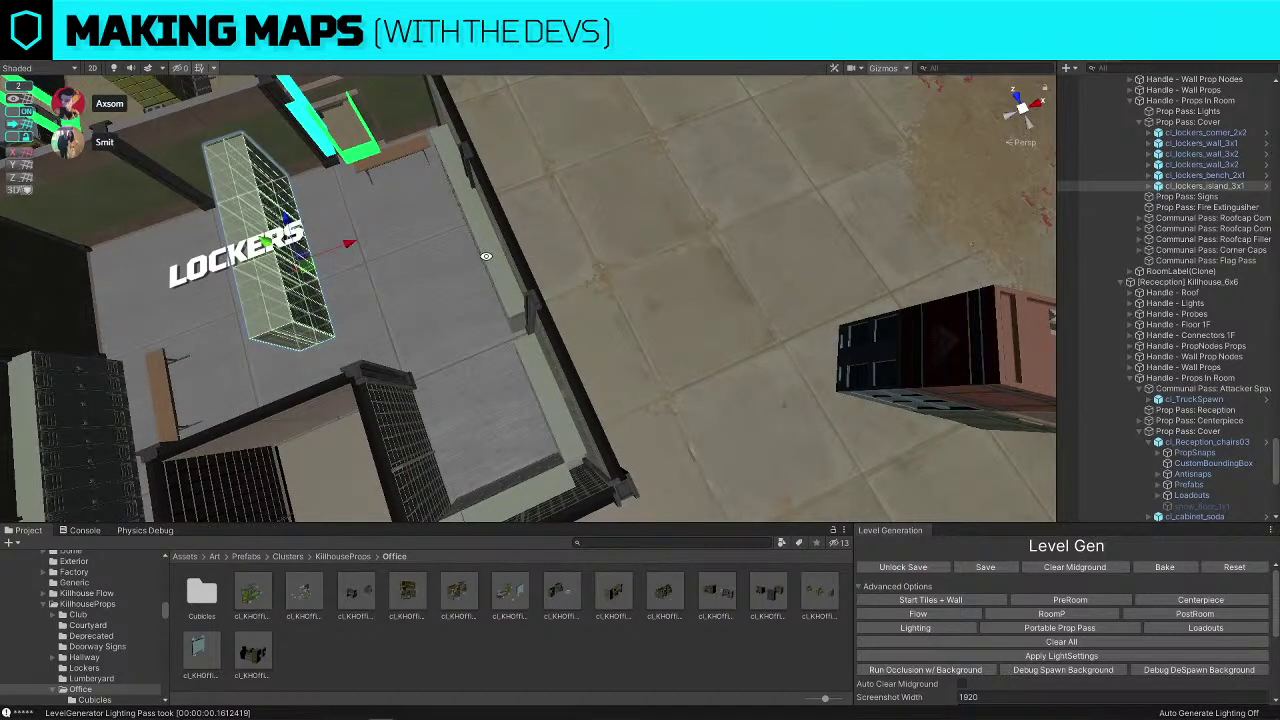
pyautogui.click(397, 150)
pyautogui.press('Delete')
# Slide the cl_lockers_wall_3x1 row along the outer mesh wall until it meets the Reception wall
pyautogui.click(476, 205)
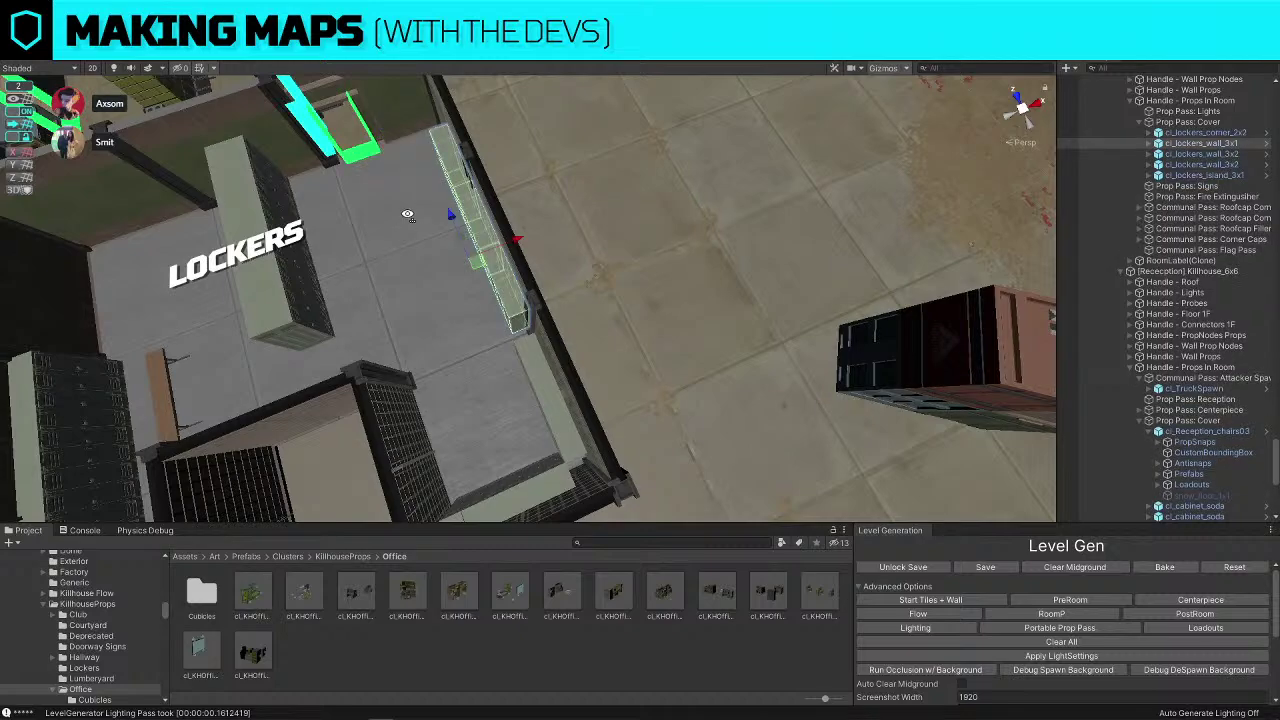
pyautogui.keyDown('alt'); pyautogui.moveTo(408, 214); pyautogui.dragTo(603, 310); pyautogui.keyUp('alt')
pyautogui.scroll(1, 603, 309)
pyautogui.moveTo(596, 291); pyautogui.dragTo(569, 288)
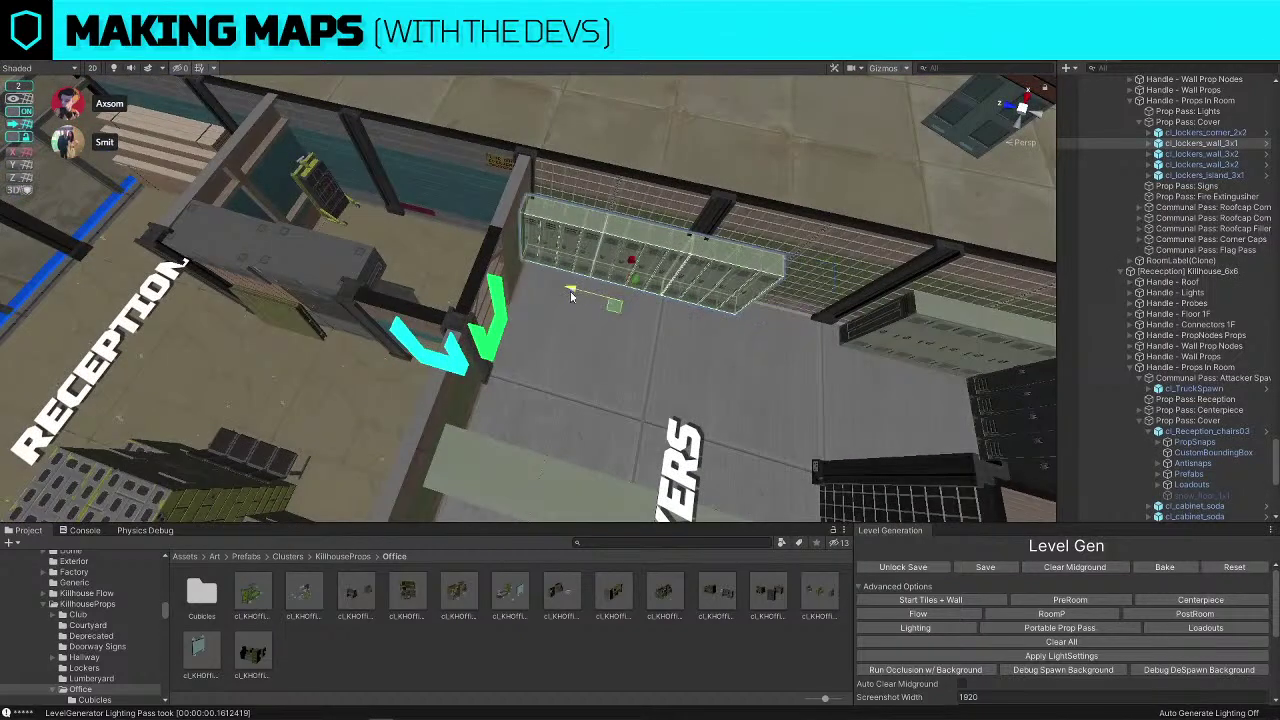
# Replace the corner lockers in the Lockers room's far nook with cl_locker_shower_corner from the Lockers prefab folder
pyautogui.moveTo(569, 288); pyautogui.dragTo(666, 261, button='right')
pyautogui.click(666, 261)
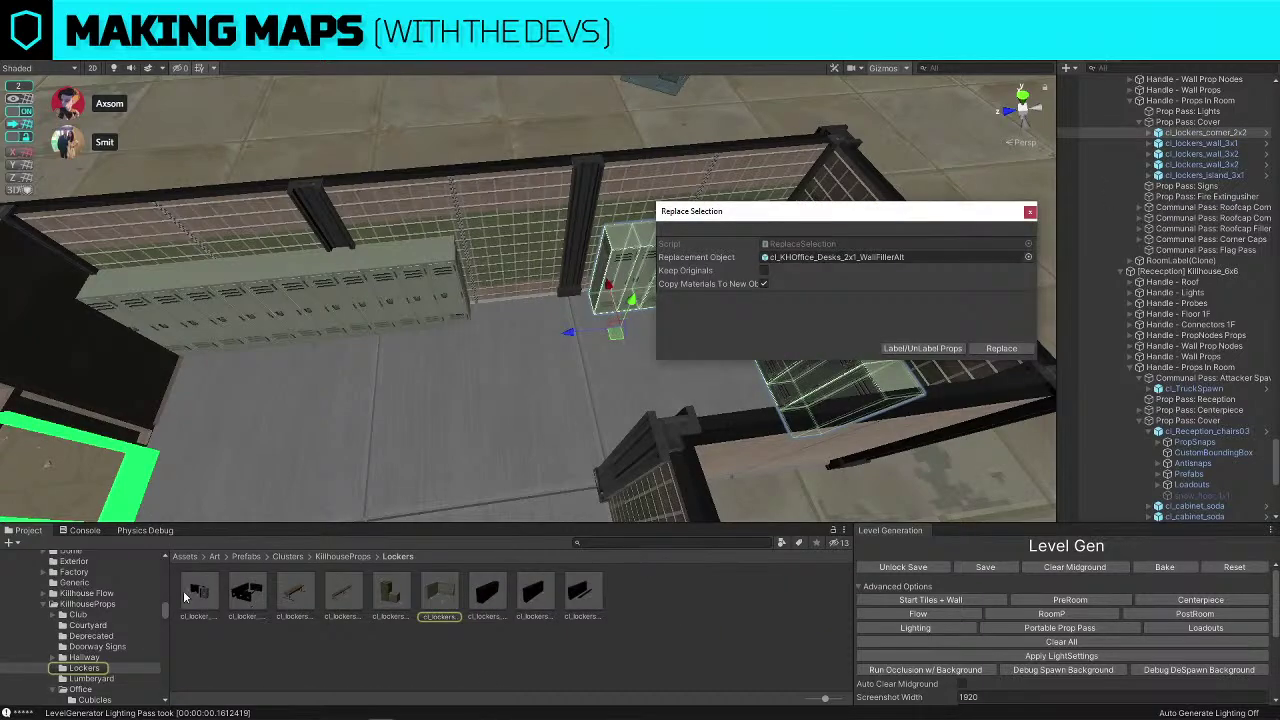
pyautogui.moveTo(184, 597); pyautogui.dragTo(812, 257)
pyautogui.click(1000, 348)
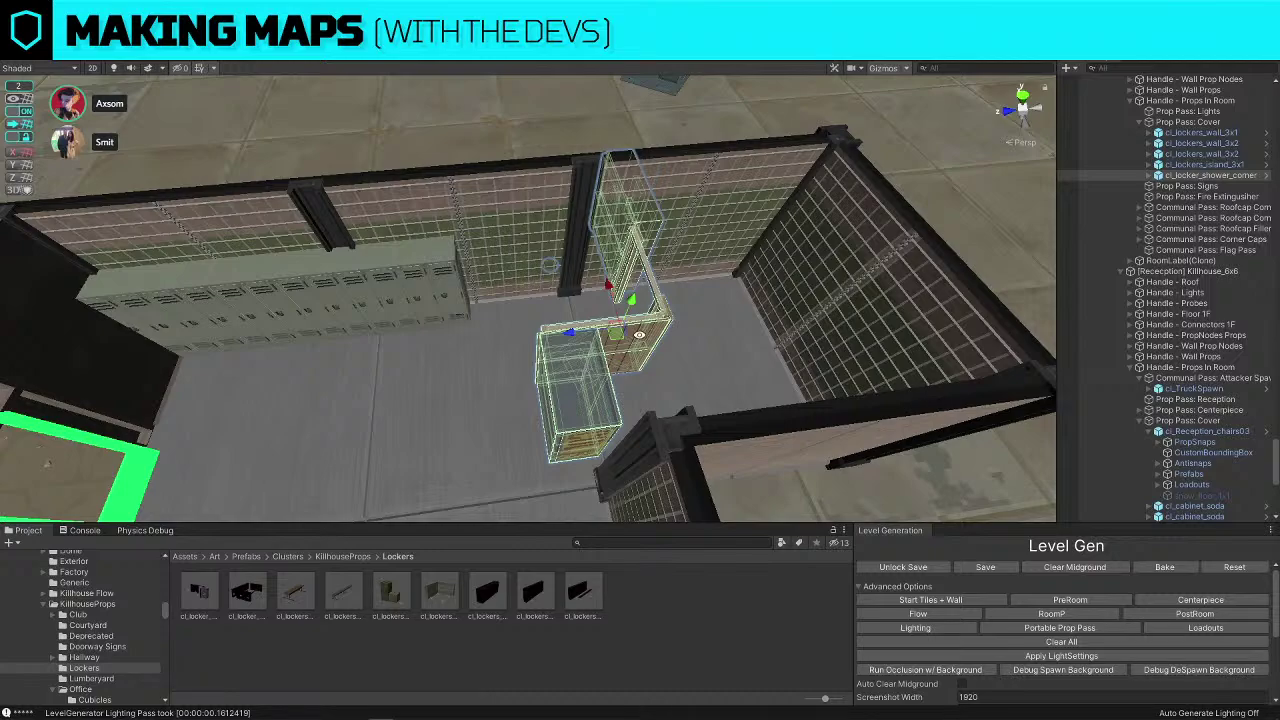
# Rotate the shower corner cluster so that it encloses the corner of the Lockers nook
pyautogui.press('e')
pyautogui.moveTo(566, 347); pyautogui.dragTo(500, 322)
pyautogui.press('w')
pyautogui.moveTo(526, 308); pyautogui.dragTo(577, 270, button='right')
pyautogui.press('f')
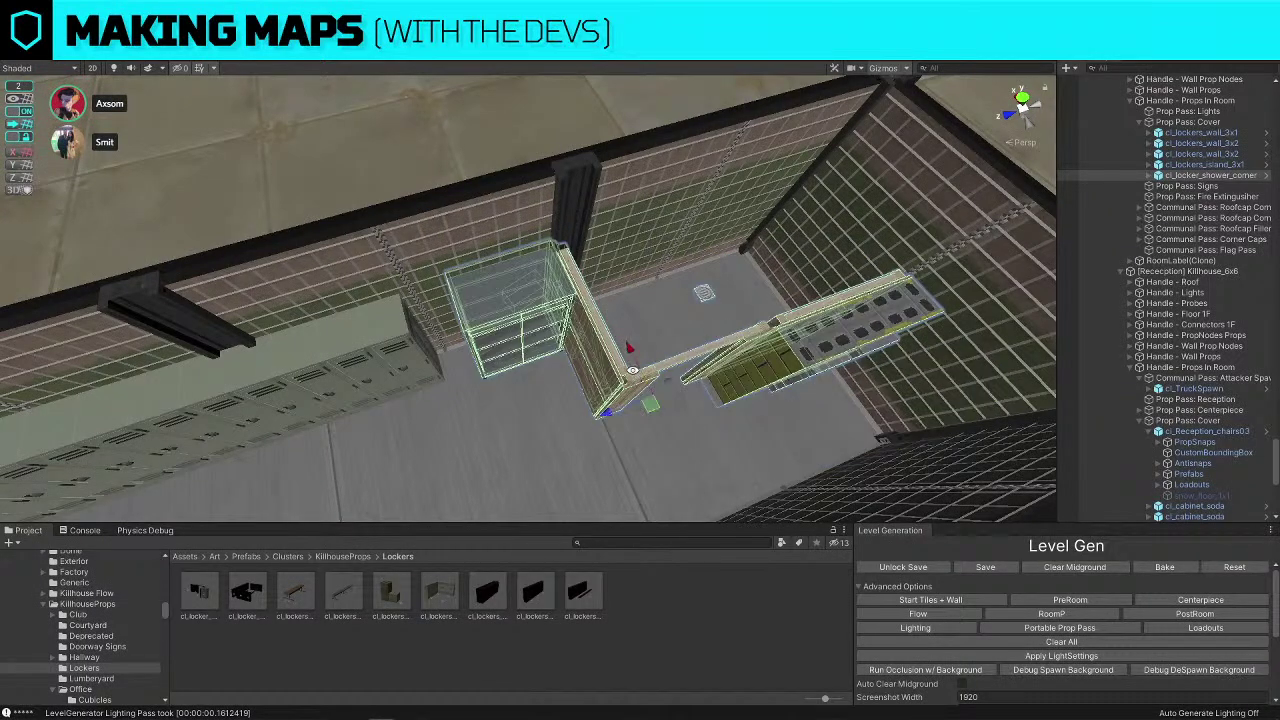
pyautogui.moveTo(810, 298); pyautogui.dragTo(453, 350, button='right')
pyautogui.press('s')
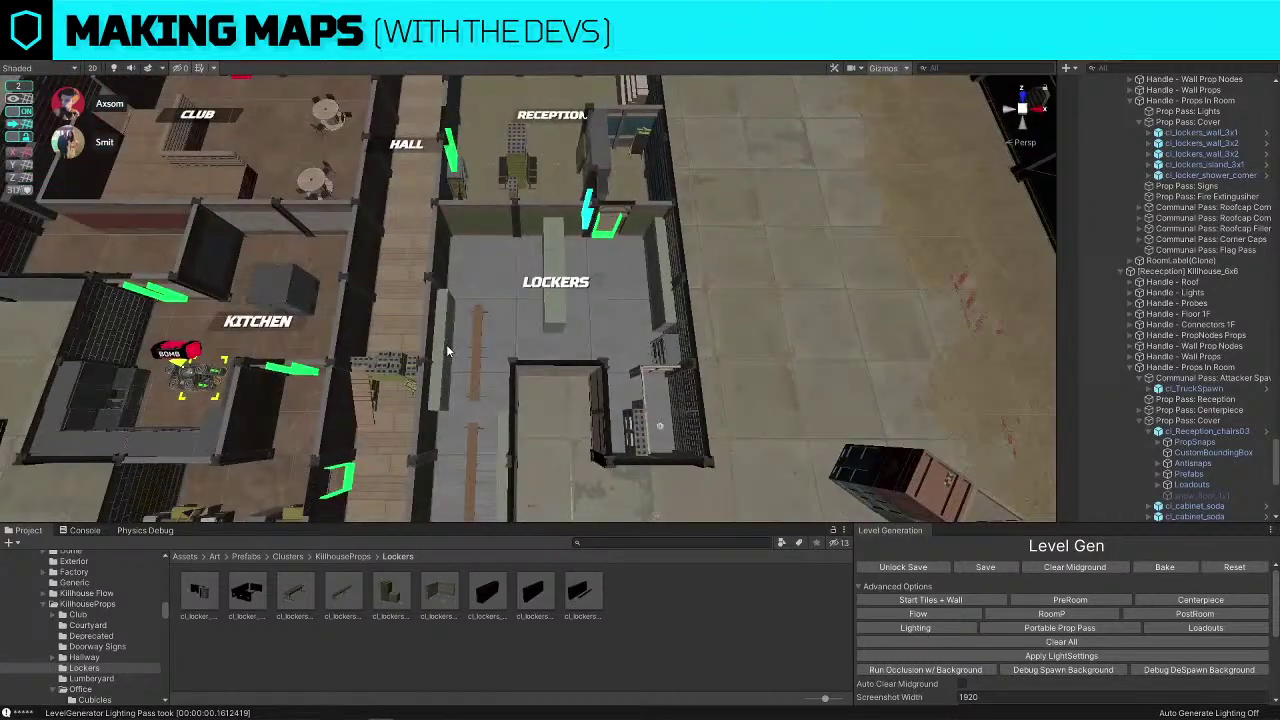
# Slide the cl_lockers_wall_3x2 row and its bench along the Hall wall toward the Reception wall
pyautogui.click(447, 351)
pyautogui.moveTo(760, 368); pyautogui.dragTo(472, 338, button='right')
pyautogui.moveTo(448, 353); pyautogui.dragTo(580, 359)
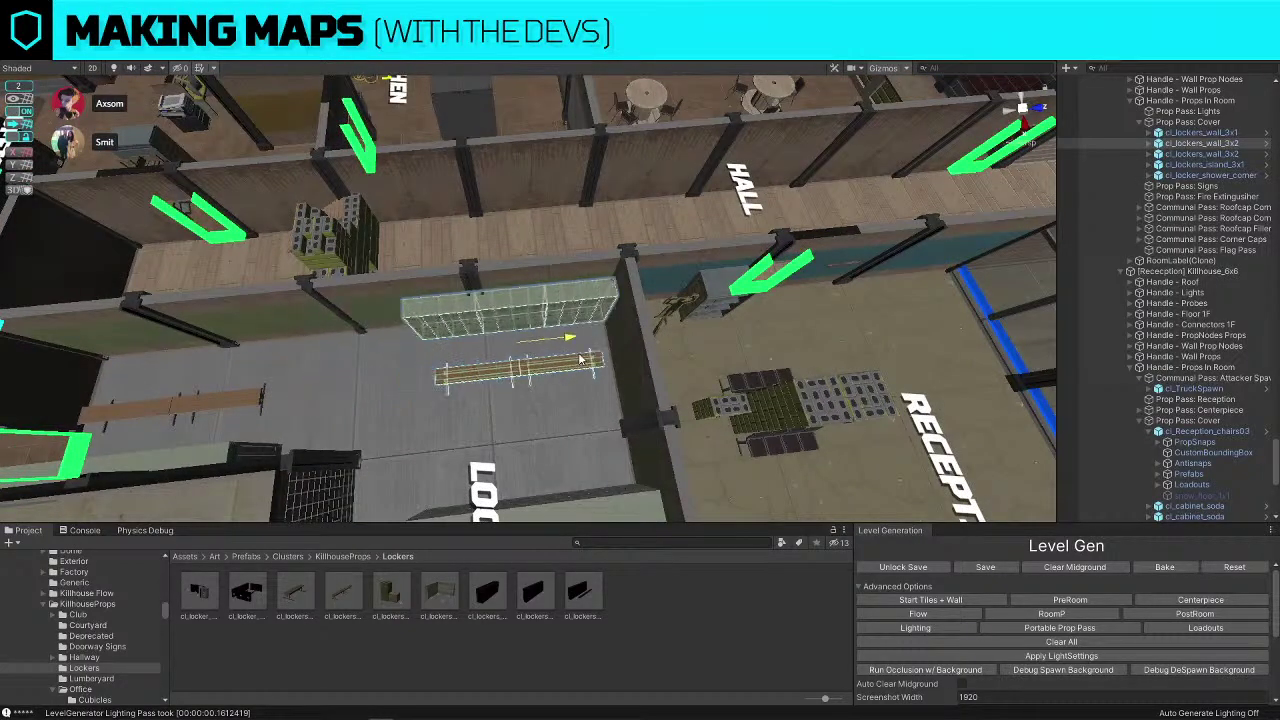
# Delete the extra cl_lockers_wall_3x2 row and its bench from the narrow passage of the Lockers room
pyautogui.moveTo(580, 359); pyautogui.dragTo(420, 404, button='right')
pyautogui.hotkey('ctrl', 'z')
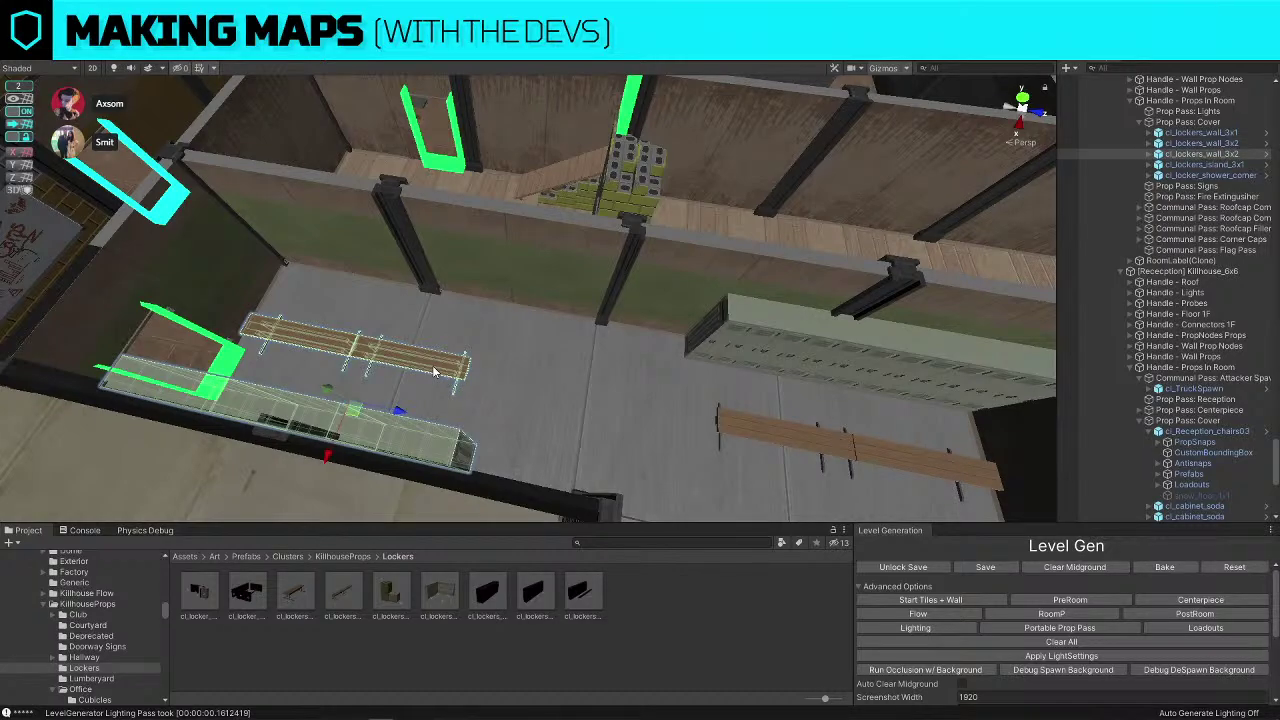
pyautogui.press('Delete')
pyautogui.moveTo(434, 368); pyautogui.dragTo(765, 388, button='right')
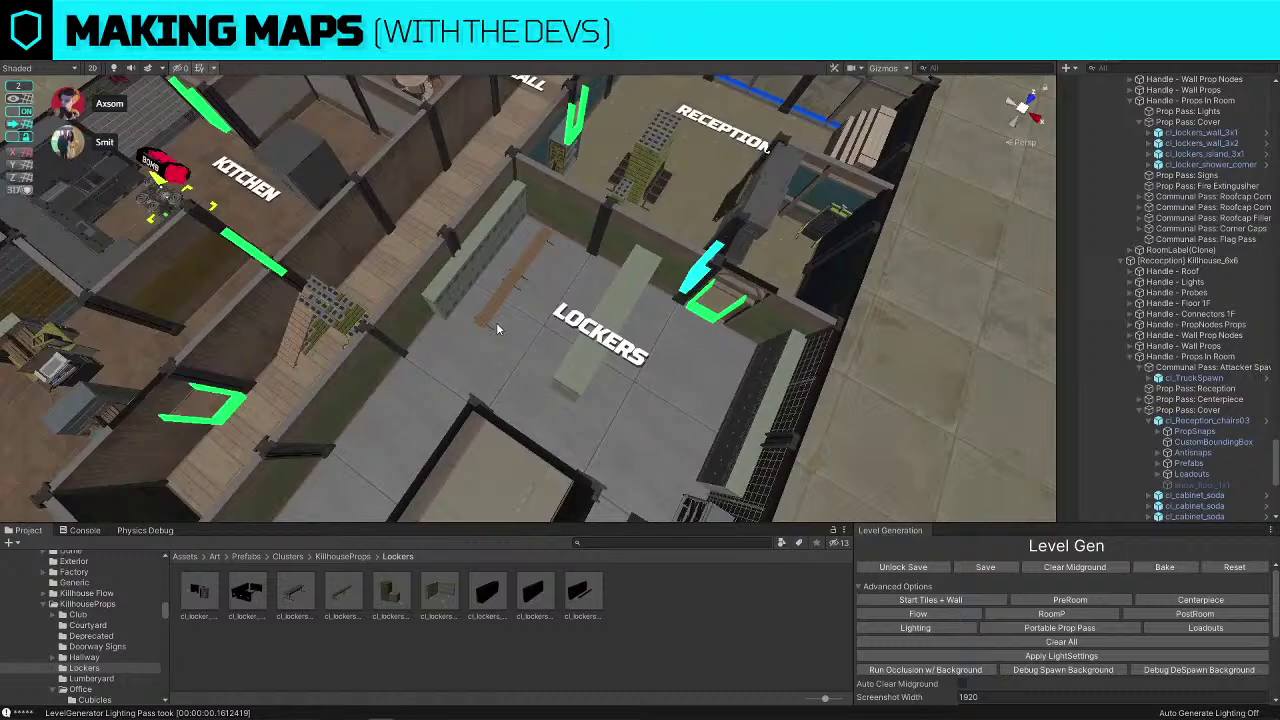
# Duplicate the Hall-side cl_lockers_wall_3x2 row further along the wall and replace the copy with cl_lockers_containers
pyautogui.moveTo(544, 294); pyautogui.dragTo(531, 278, button='right')
pyautogui.click(531, 278)
pyautogui.hotkey('ctrl', 'd')
pyautogui.moveTo(627, 210); pyautogui.dragTo(457, 292)
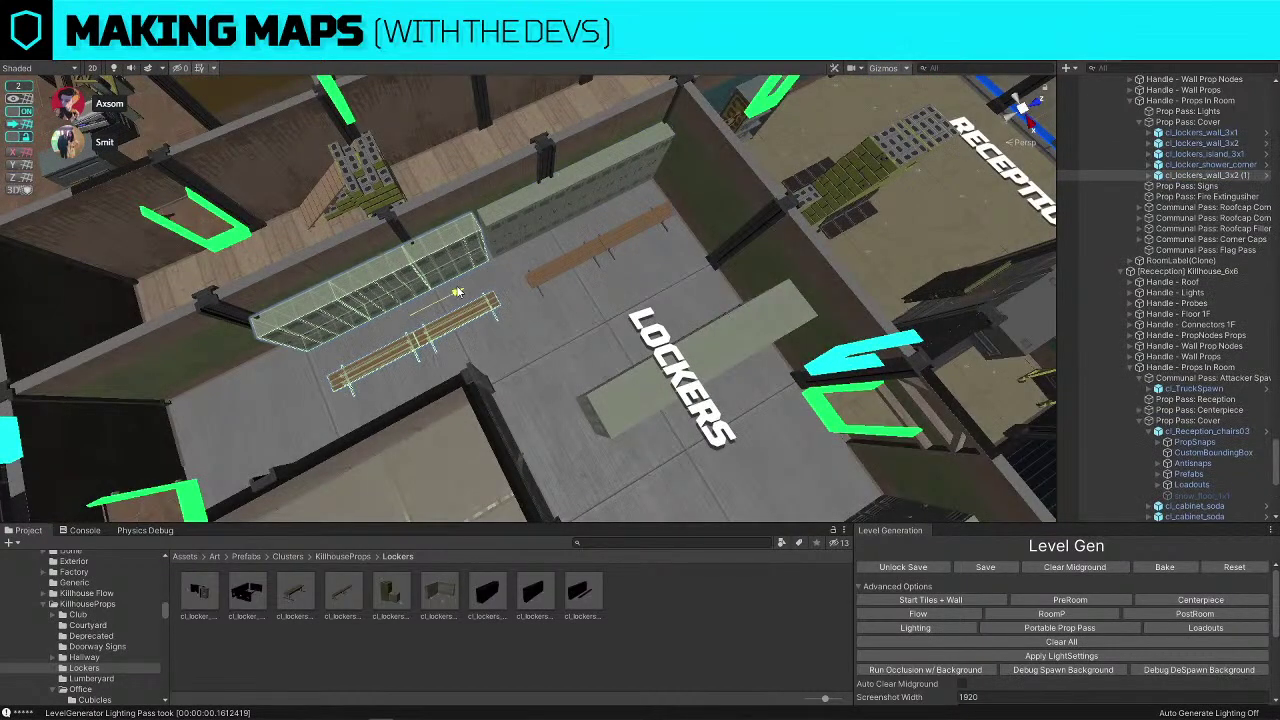
pyautogui.hotkey('ctrl', 'shift', 'r')
pyautogui.moveTo(408, 594); pyautogui.dragTo(855, 258)
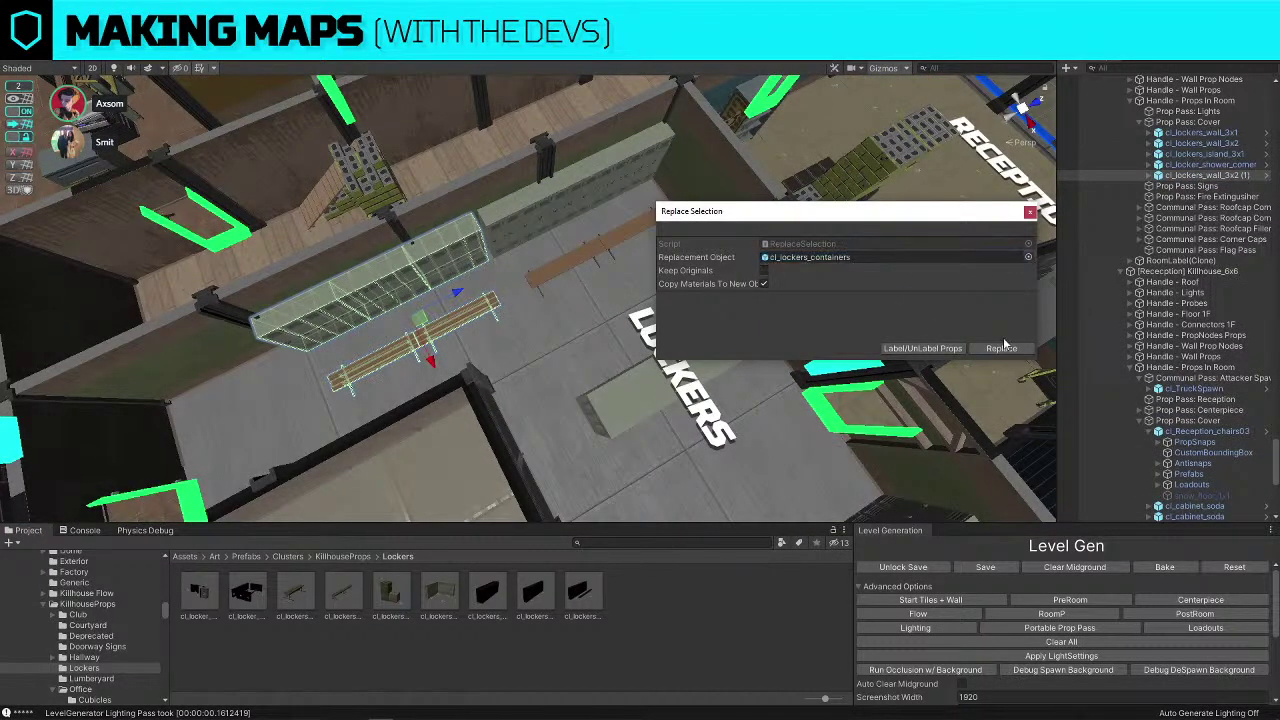
pyautogui.click(1001, 348)
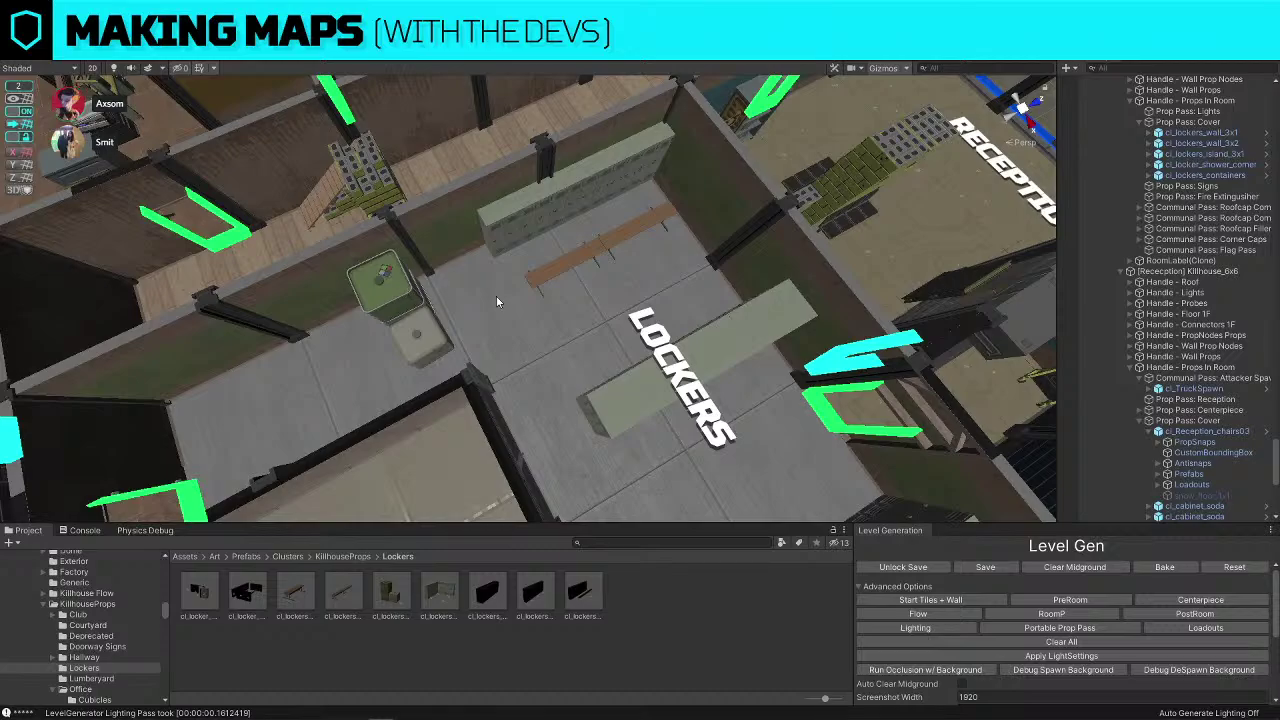
# Rotate the cl_lockers_containers cluster a quarter turn and place it against the mesh wall opposite the Hall wall
pyautogui.click(418, 312)
pyautogui.moveTo(609, 303); pyautogui.dragTo(600, 430, button='right')
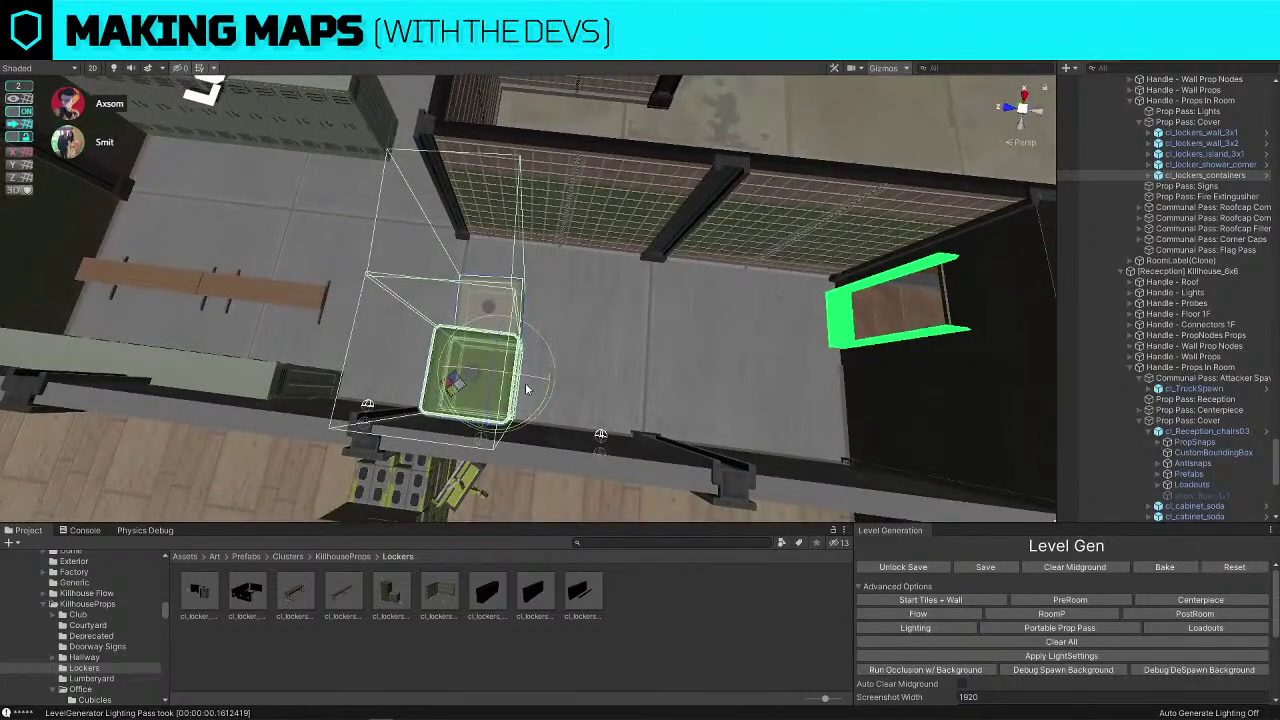
pyautogui.moveTo(722, 400); pyautogui.dragTo(702, 398)
pyautogui.press('w')
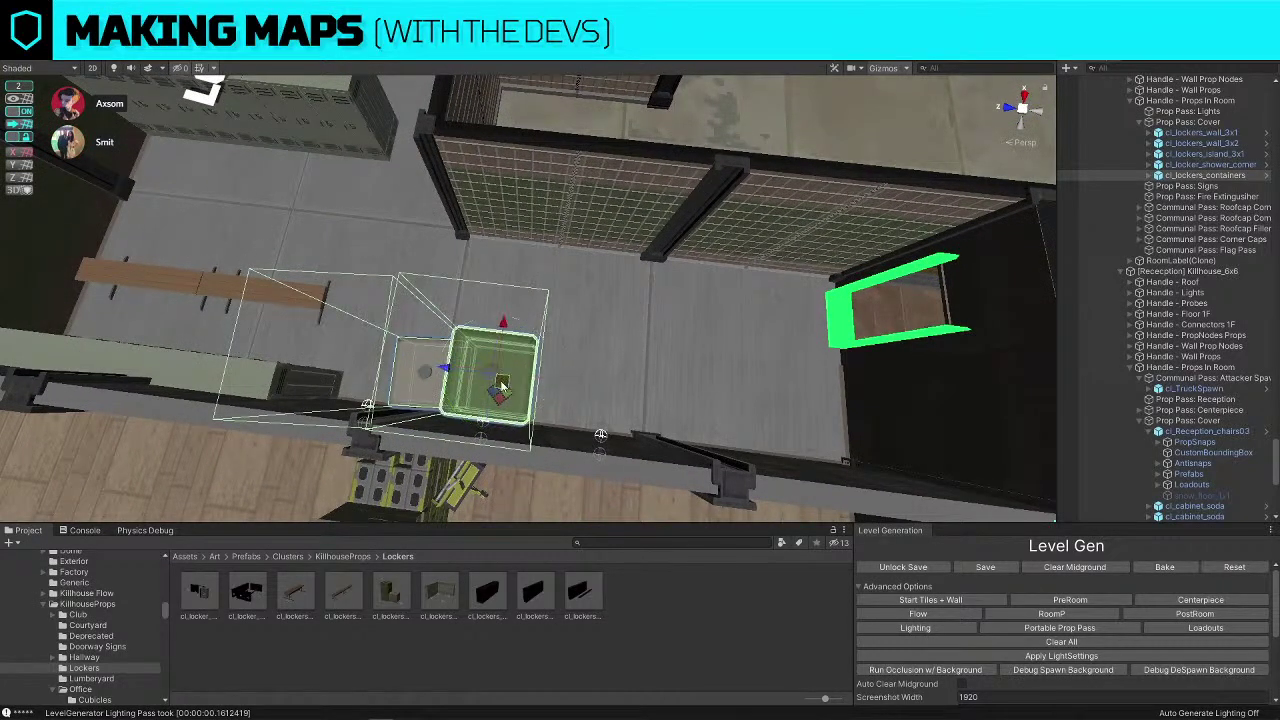
pyautogui.moveTo(502, 382); pyautogui.dragTo(592, 268)
pyautogui.moveTo(543, 294)
pyautogui.mouseDown(button='right')
pyautogui.moveTo(522, 300)
pyautogui.moveTo(560, 290)
pyautogui.mouseUp(button='right')
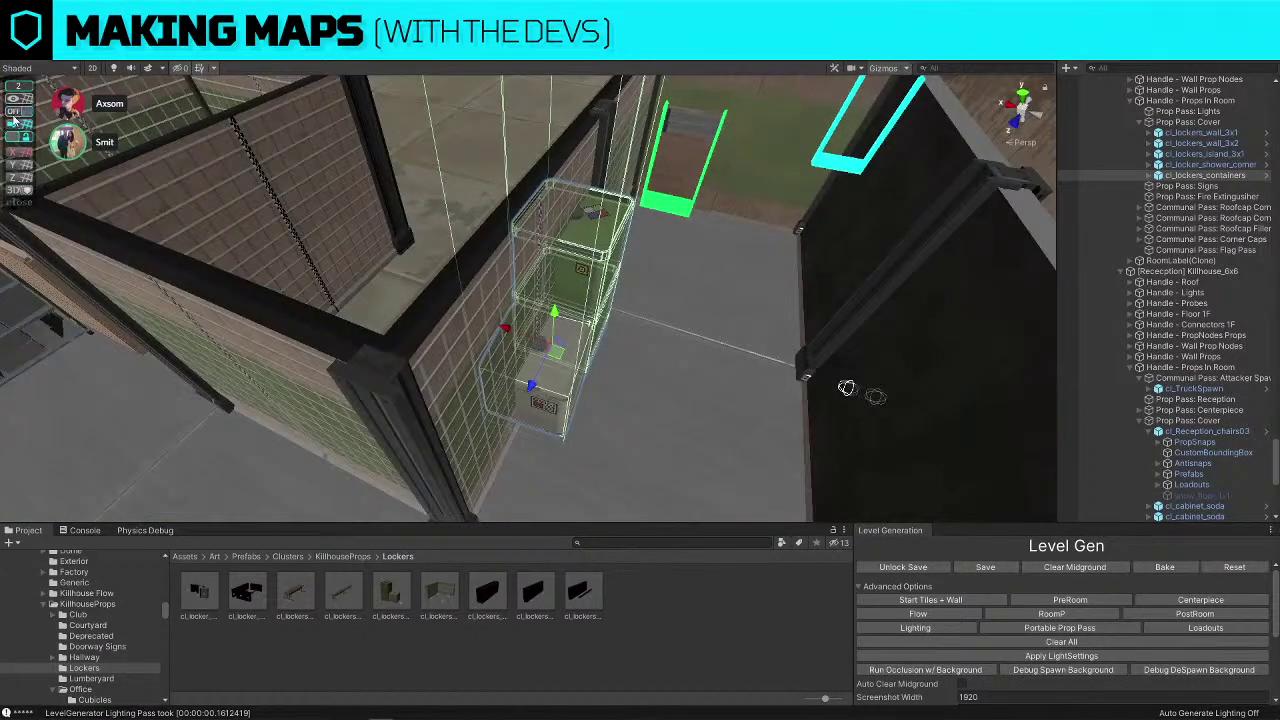
pyautogui.moveTo(506, 330); pyautogui.dragTo(540, 338)
pyautogui.moveTo(567, 397); pyautogui.dragTo(537, 393, button='right')
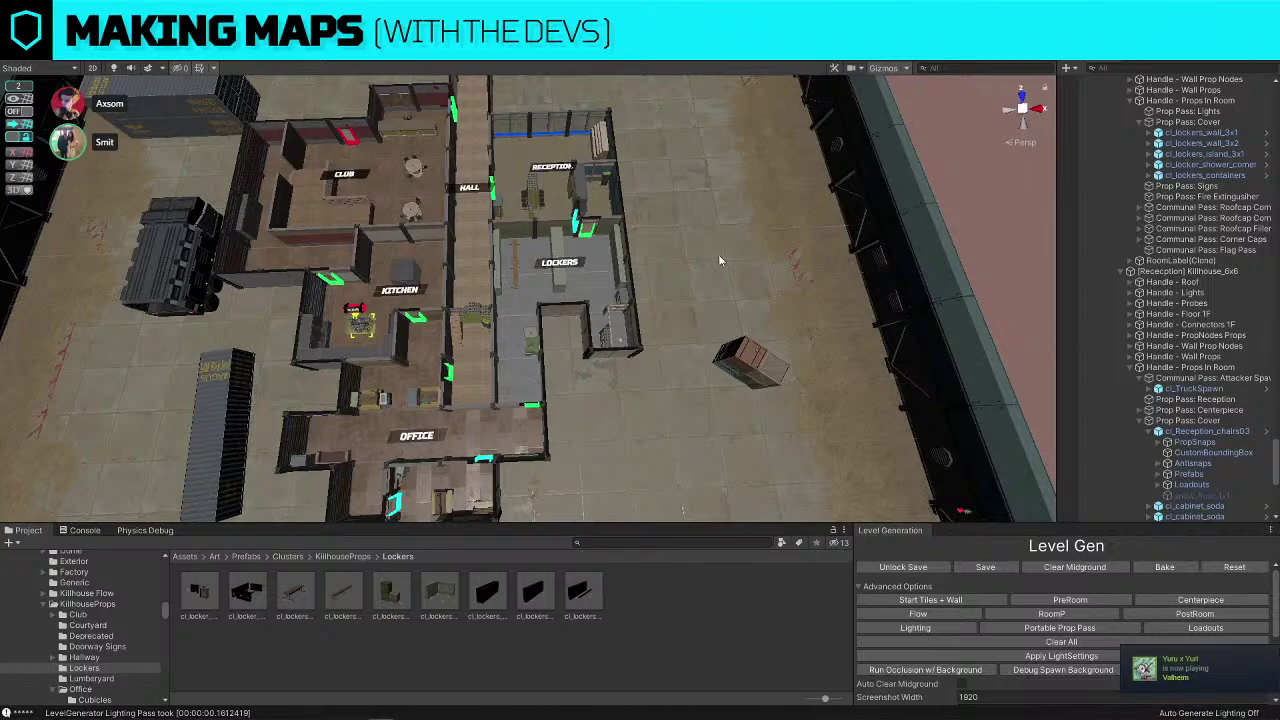
# Rotate the whole cl_receptionDesk cluster in Reception so its long counter runs across the room
pyautogui.moveTo(718, 254)
pyautogui.mouseDown(button='right')
pyautogui.moveTo(689, 251)
pyautogui.moveTo(727, 247)
pyautogui.mouseUp(button='right')
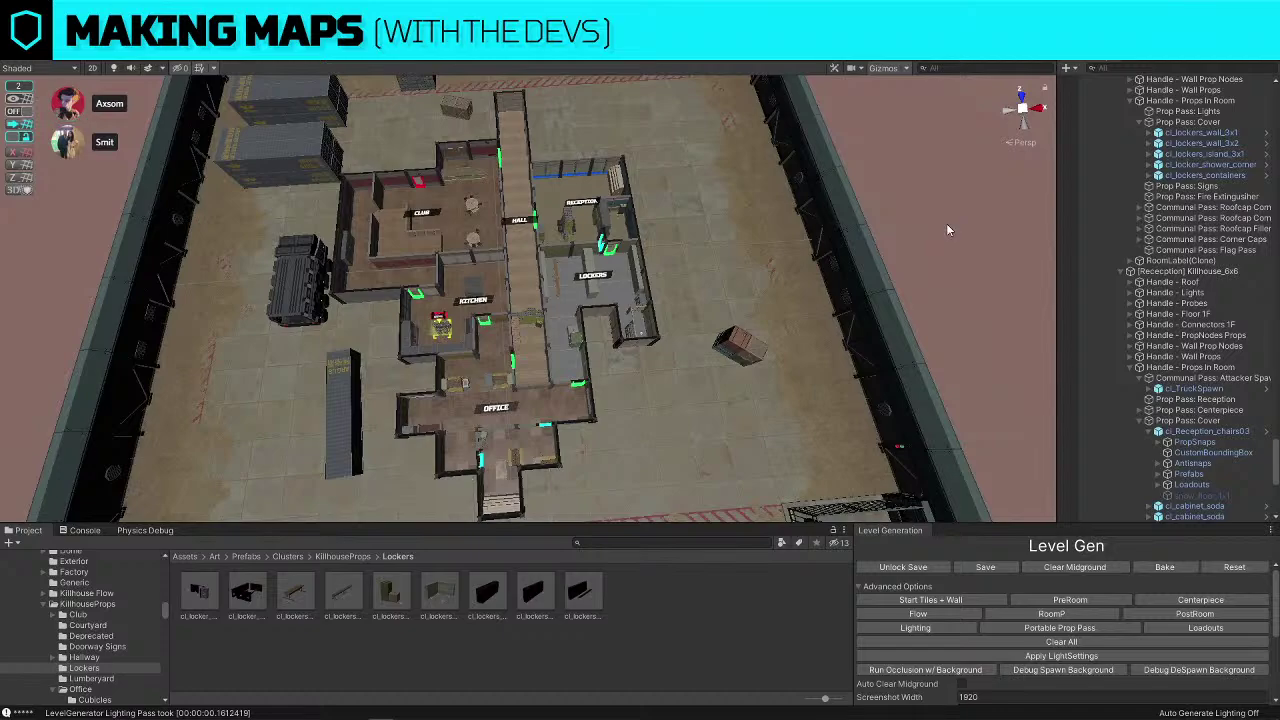
pyautogui.press('w')
pyautogui.moveTo(879, 208); pyautogui.dragTo(866, 146, button='right')
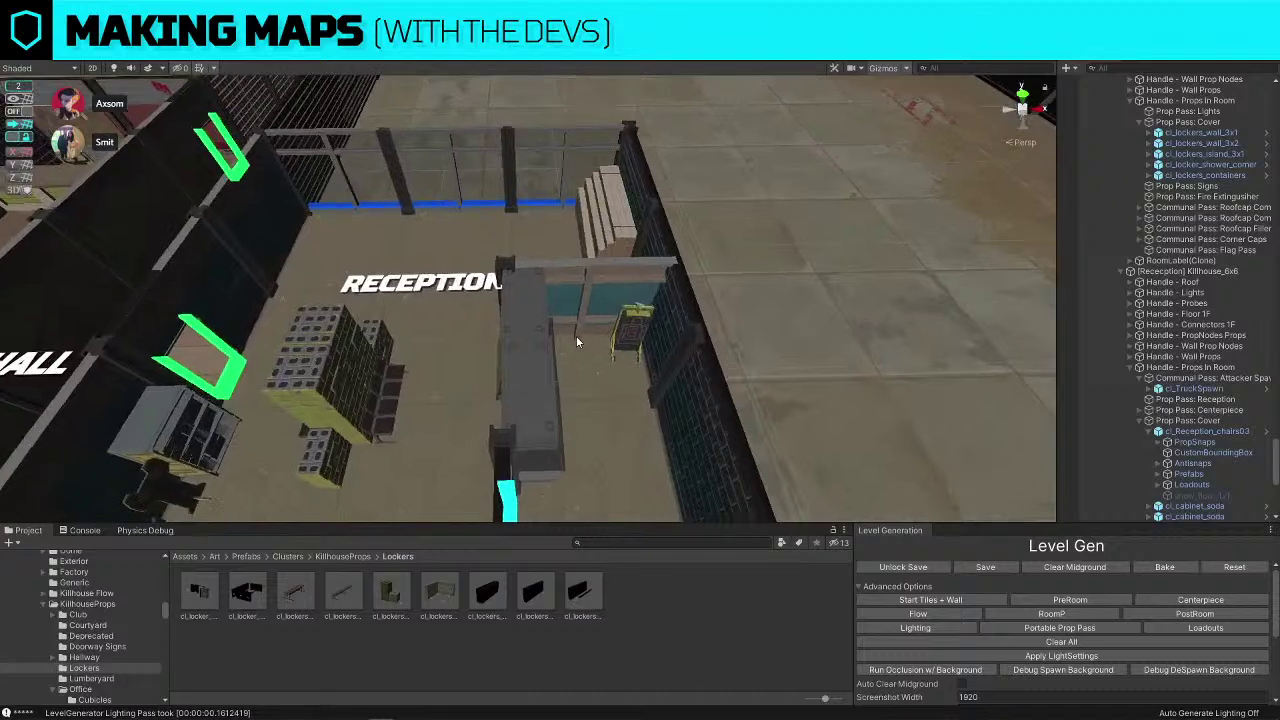
pyautogui.click(576, 335)
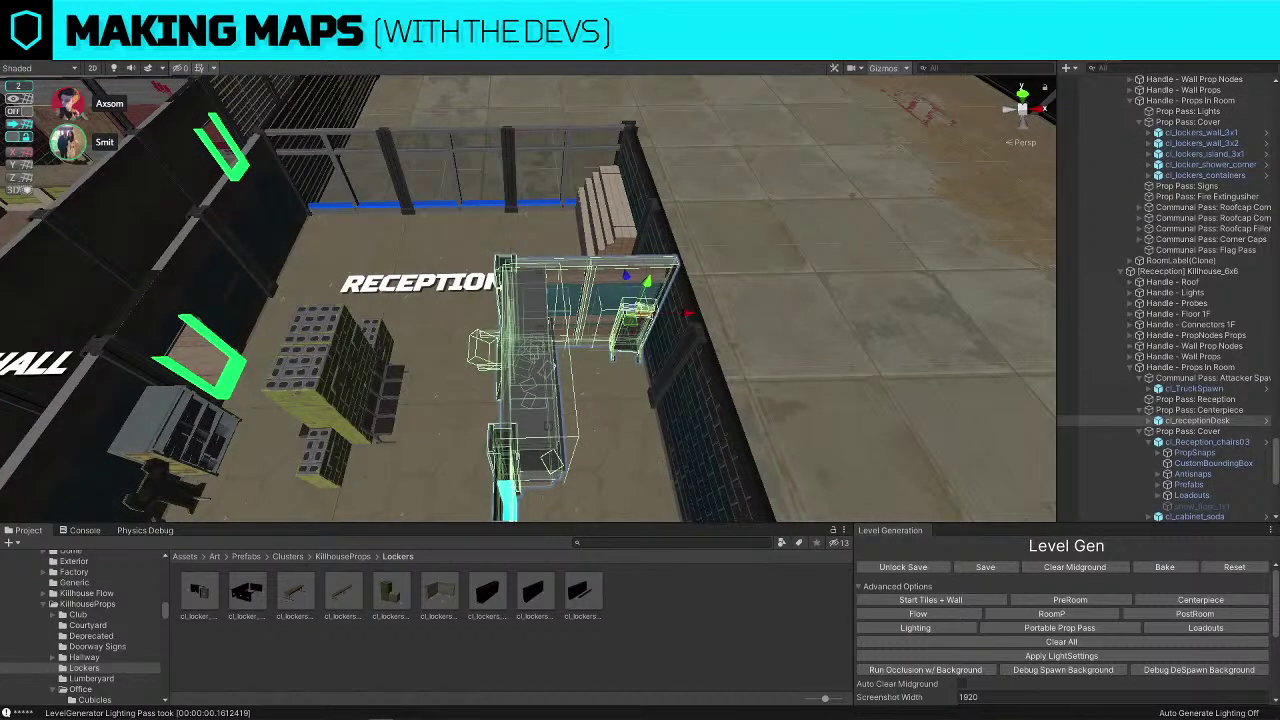
pyautogui.click(546, 366)
pyautogui.moveTo(598, 290); pyautogui.dragTo(589, 316, button='right')
pyautogui.press('e')
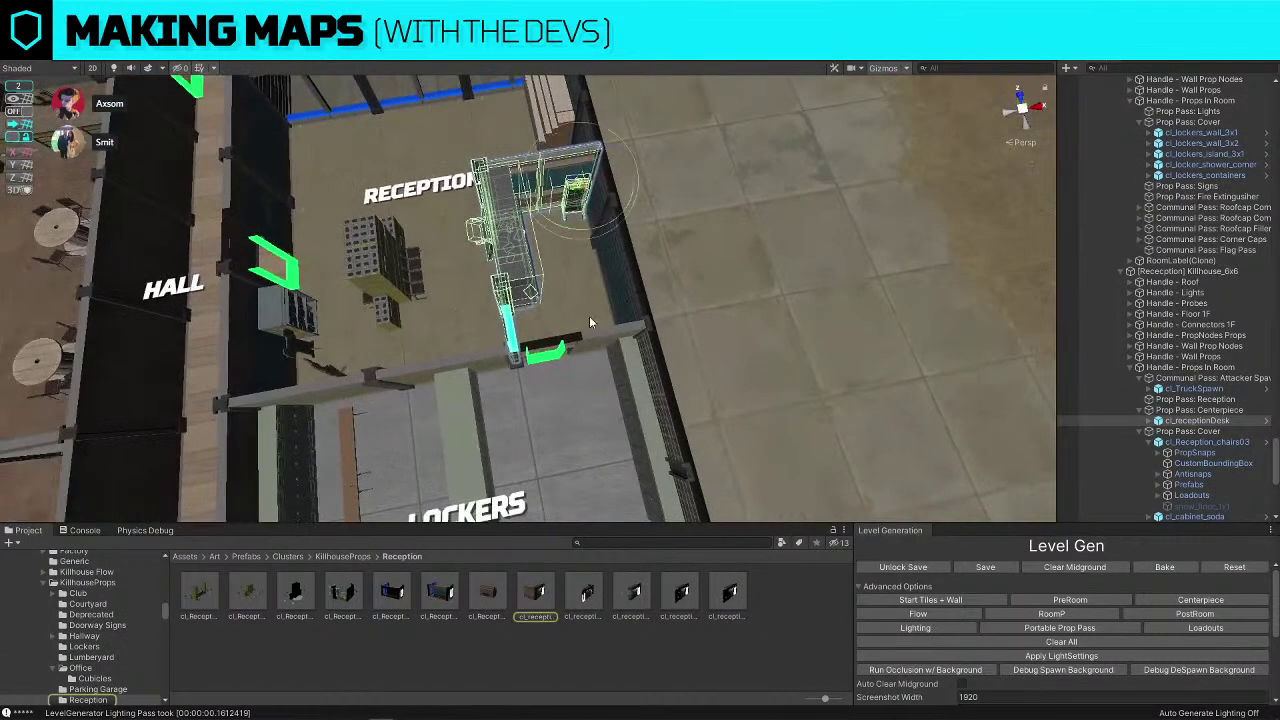
pyautogui.moveTo(605, 229); pyautogui.dragTo(457, 246)
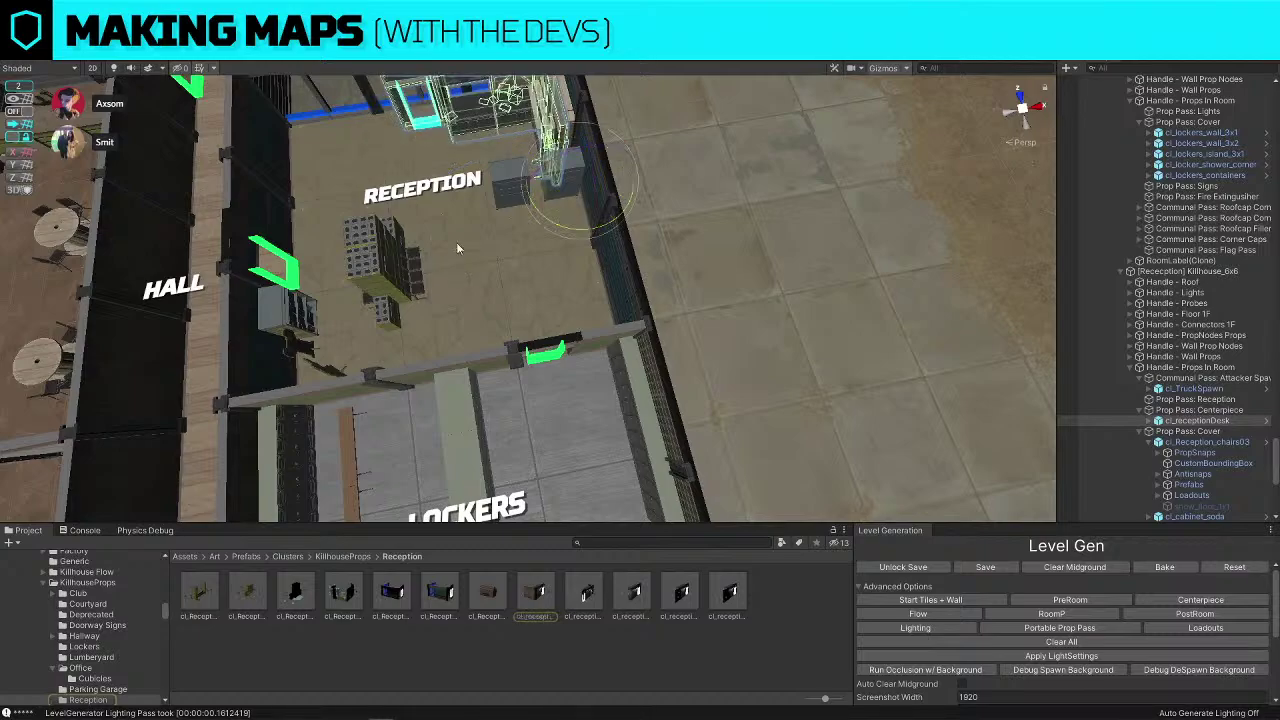
# Move the rotated reception desk cluster out of Reception into the open yard beside the building
pyautogui.press('w')
pyautogui.moveTo(584, 191); pyautogui.dragTo(662, 374)
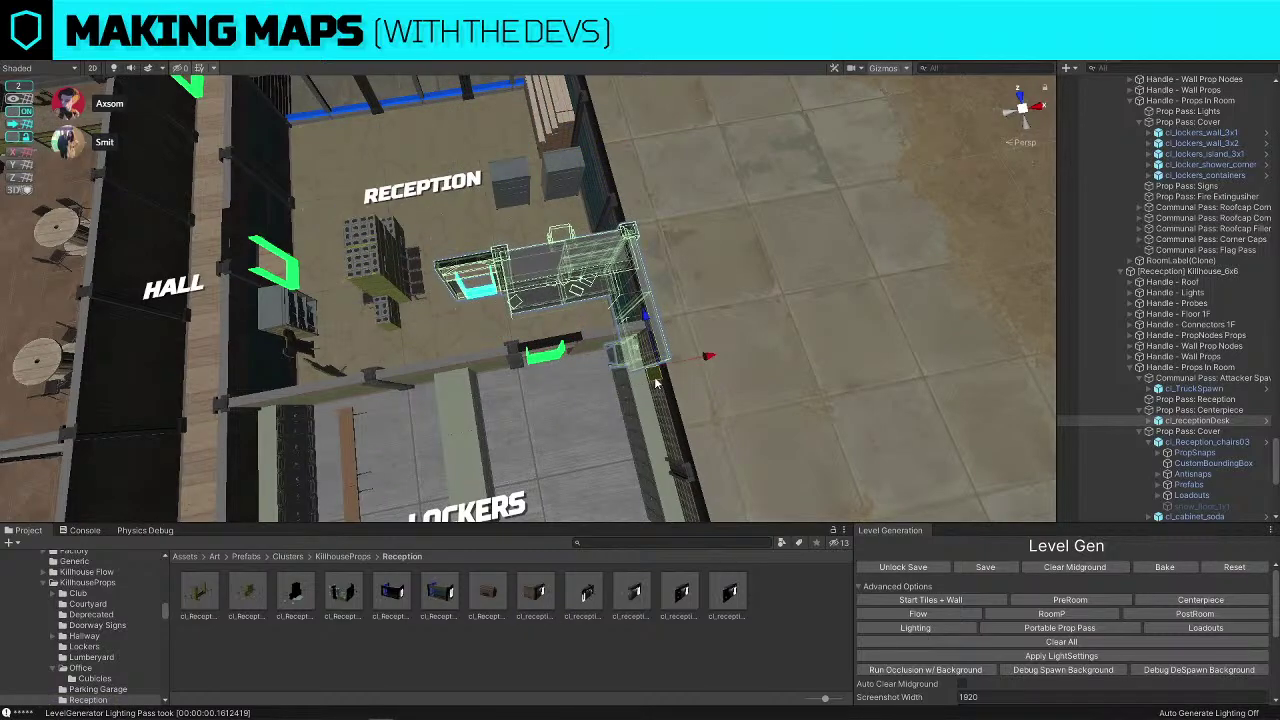
pyautogui.moveTo(655, 383); pyautogui.dragTo(872, 348)
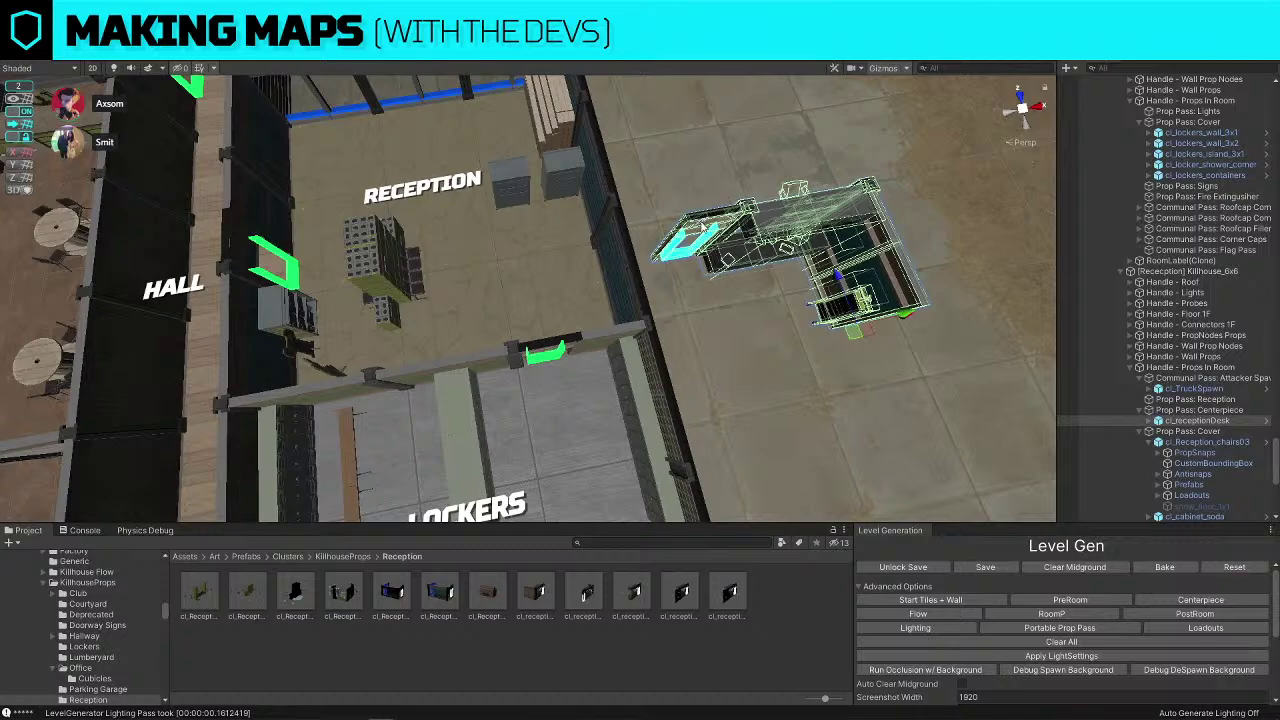
# Slide the desk cluster's wall_wood_doorway to the opposite end of the counter
pyautogui.click(1122, 484)
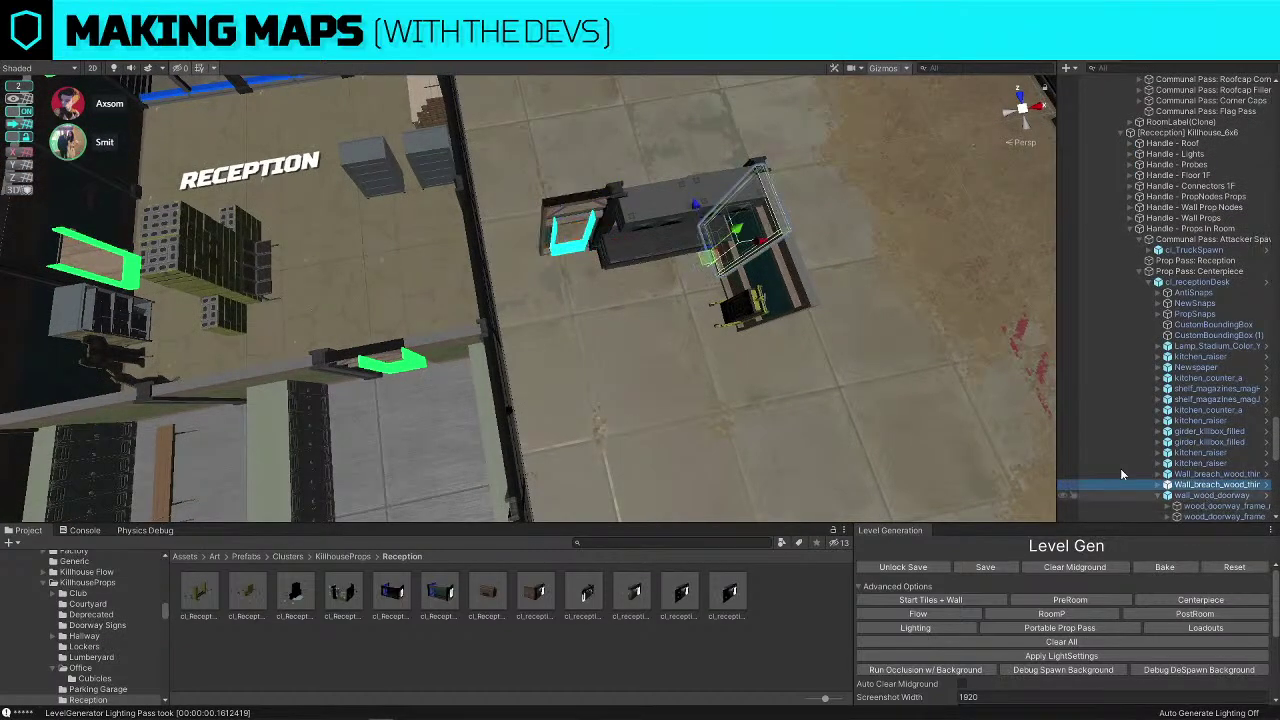
pyautogui.click(1122, 495)
pyautogui.keyDown('alt'); pyautogui.moveTo(814, 363); pyautogui.dragTo(600, 284); pyautogui.keyUp('alt')
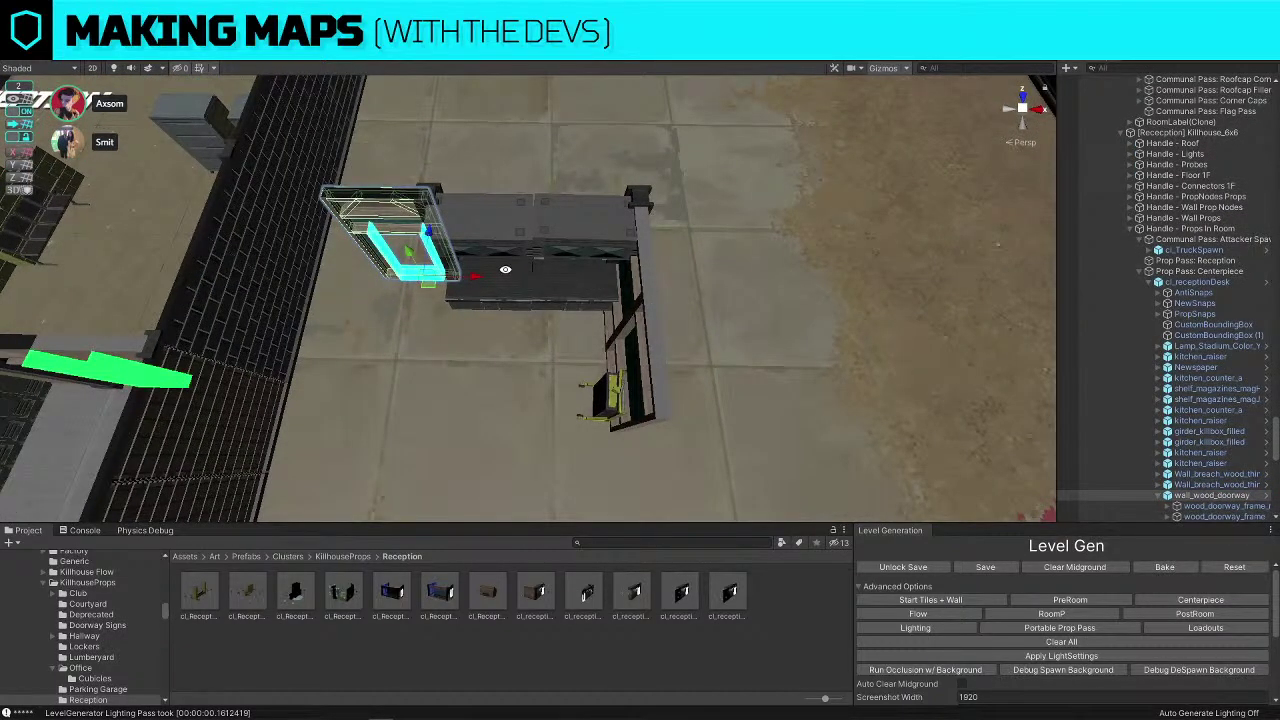
pyautogui.moveTo(496, 270); pyautogui.dragTo(760, 278)
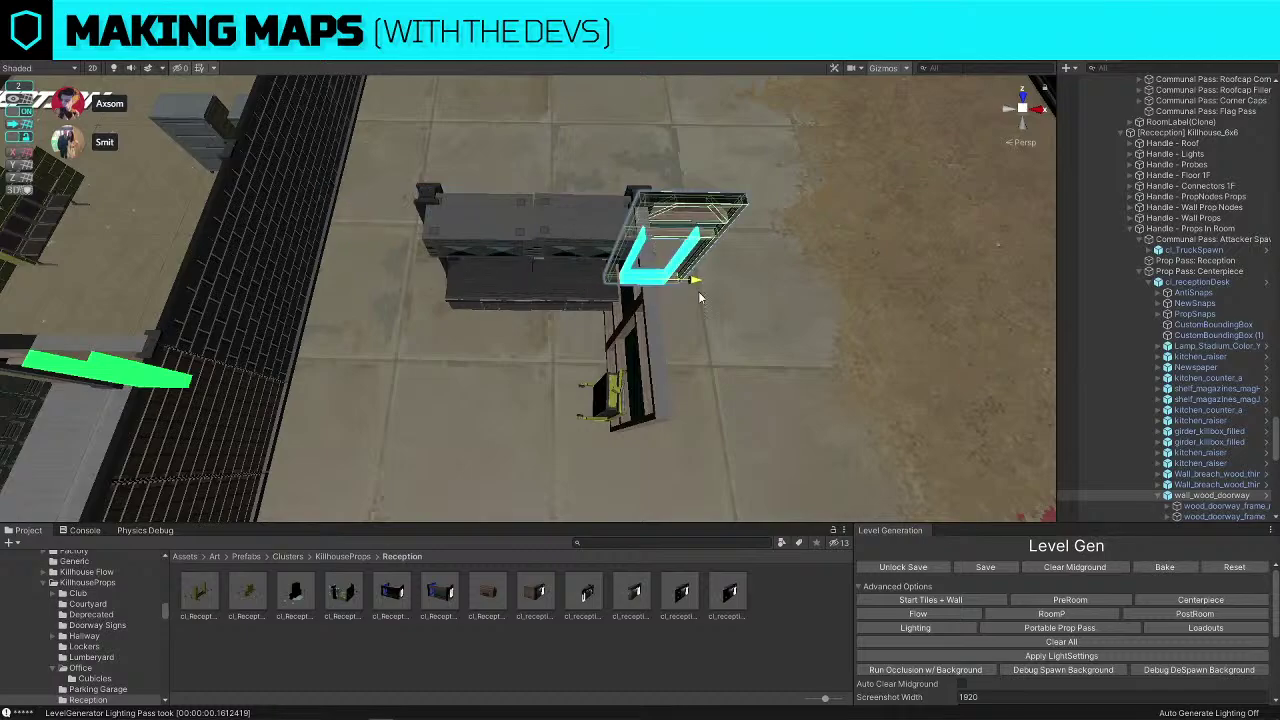
# Move the reception desk cluster back into Reception so its doorway meets the outer wall near the Lockers
pyautogui.click(553, 265)
pyautogui.moveTo(555, 265); pyautogui.dragTo(600, 285, button='right')
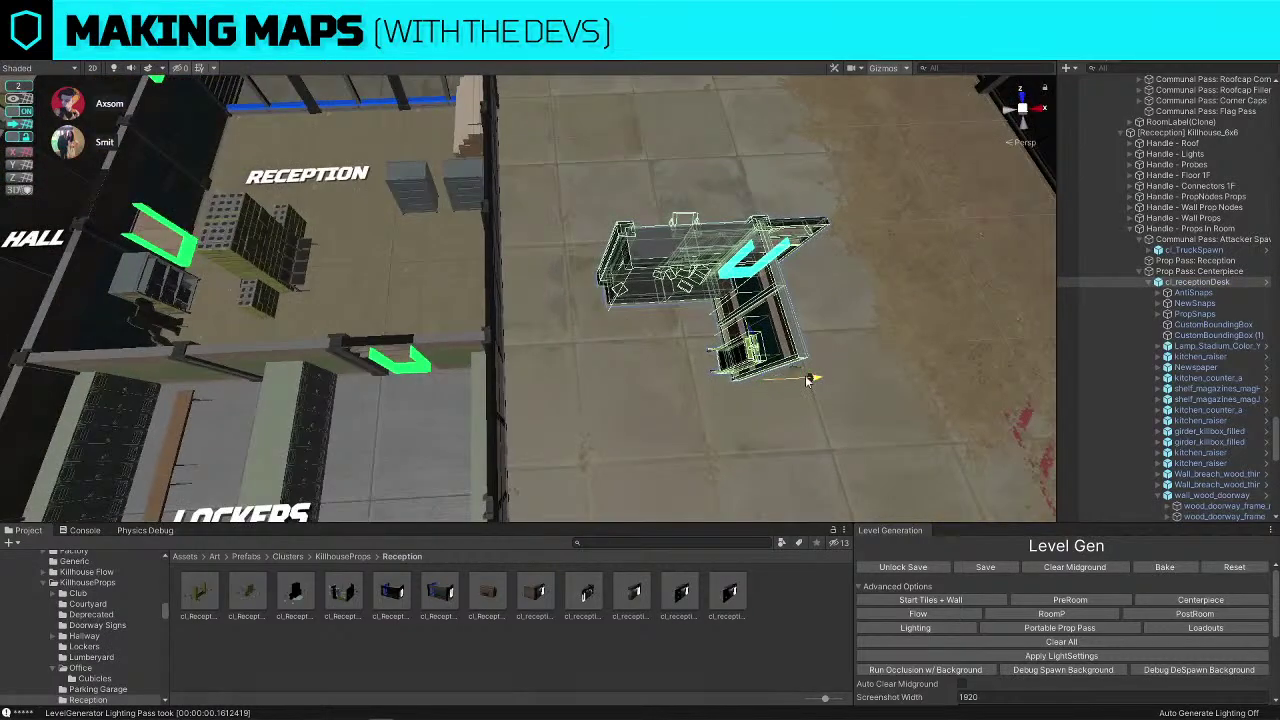
pyautogui.moveTo(808, 380); pyautogui.dragTo(528, 375)
# Move the desk's two thin wood breach walls and the yellow target frame from the Lockers opening to the counter's Hall-side end
pyautogui.moveTo(470, 343); pyautogui.dragTo(545, 325, button='middle')
pyautogui.scroll(5, 532, 317)
pyautogui.click(557, 286)
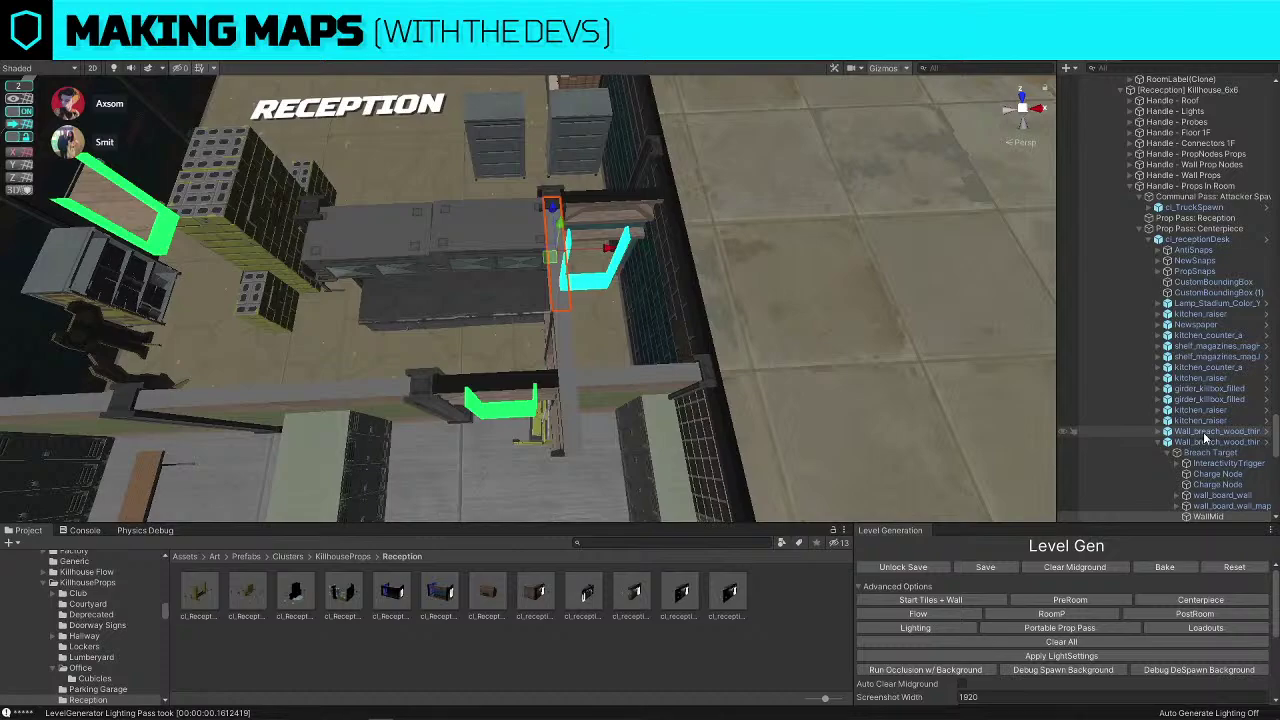
pyautogui.click(1205, 441)
pyautogui.keyDown('ctrl'); pyautogui.click(1205, 431); pyautogui.keyUp('ctrl')
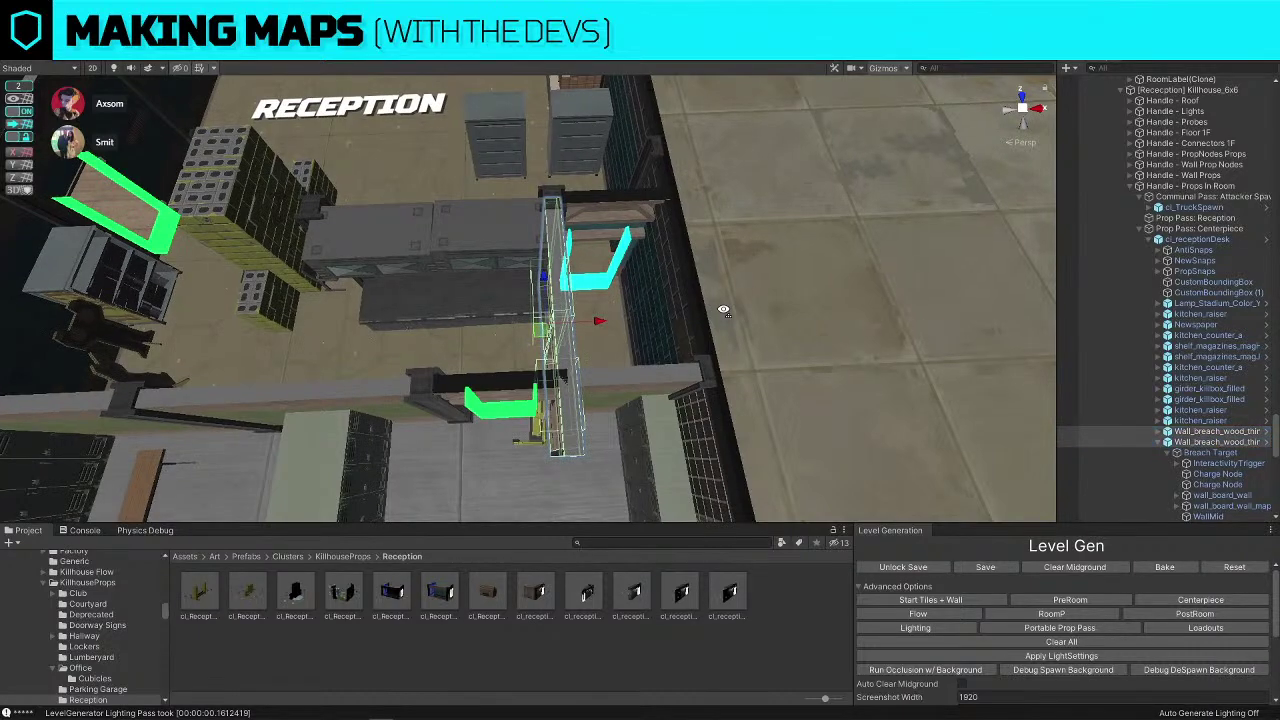
pyautogui.press('w')
pyautogui.moveTo(723, 310); pyautogui.dragTo(590, 279, button='right')
pyautogui.press('s')
pyautogui.press('w')
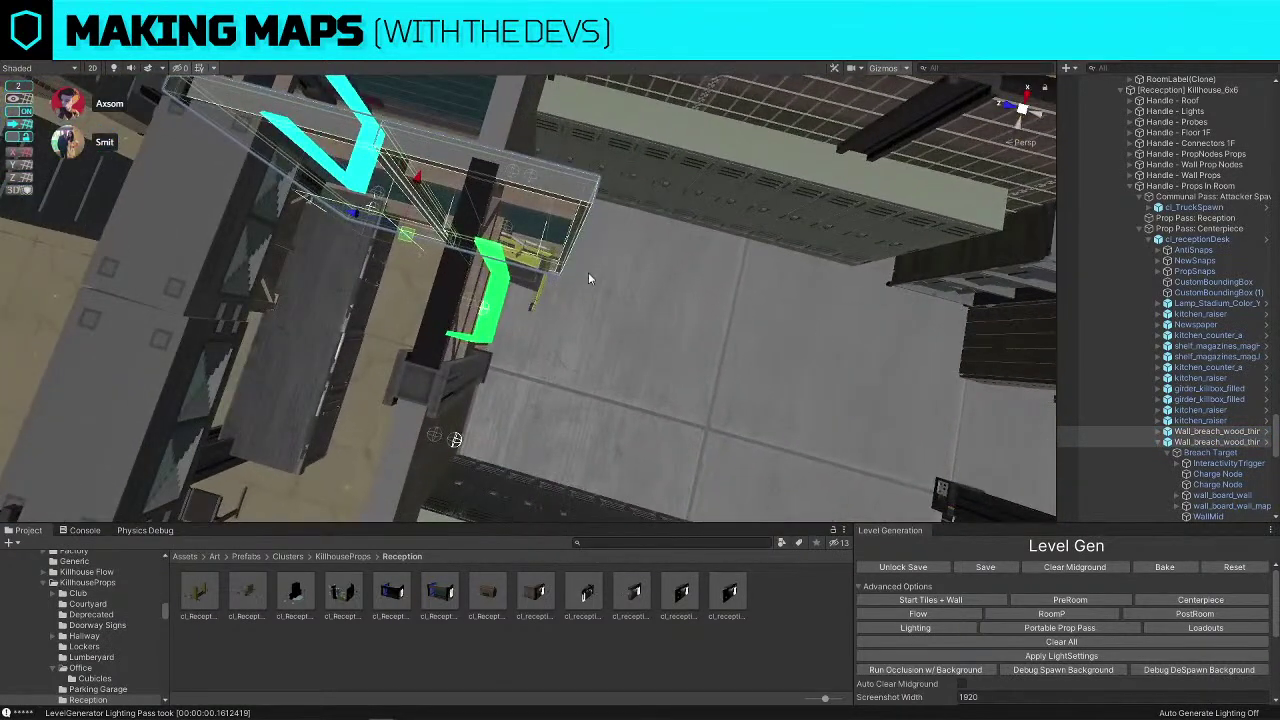
pyautogui.click(525, 261)
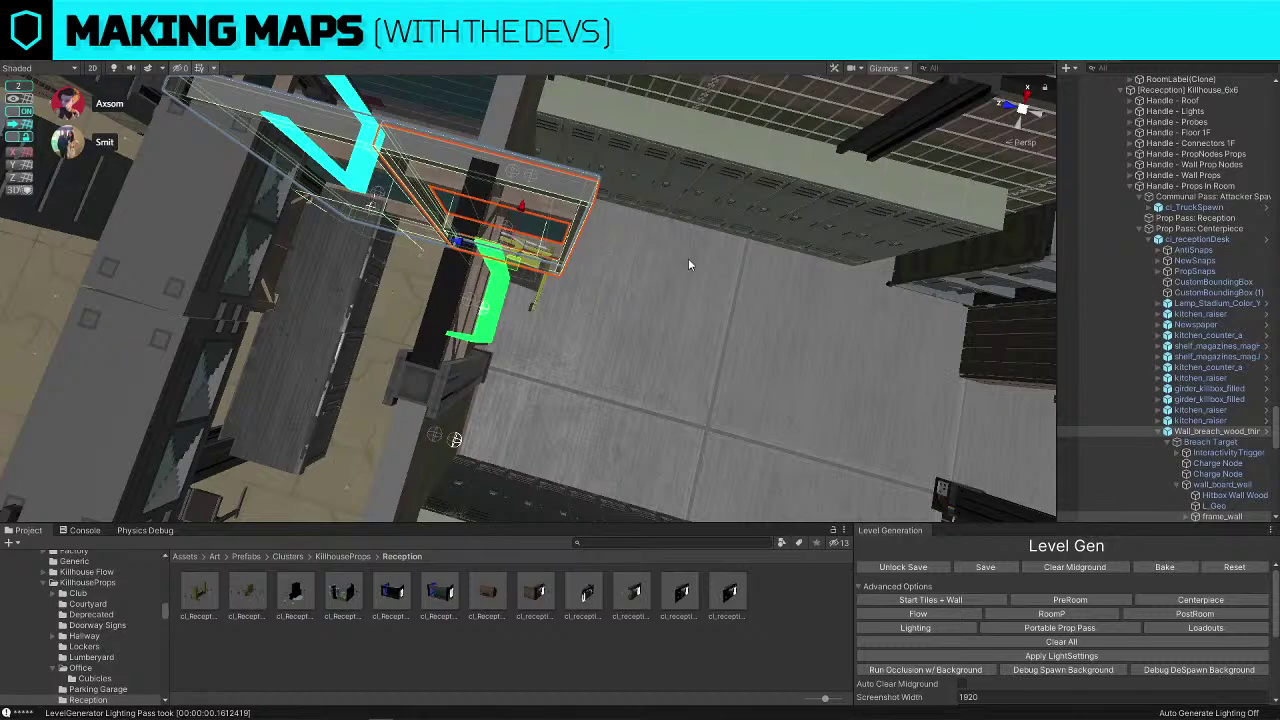
pyautogui.moveTo(688, 264); pyautogui.dragTo(498, 182, button='right')
pyautogui.press('w')
pyautogui.click(498, 182)
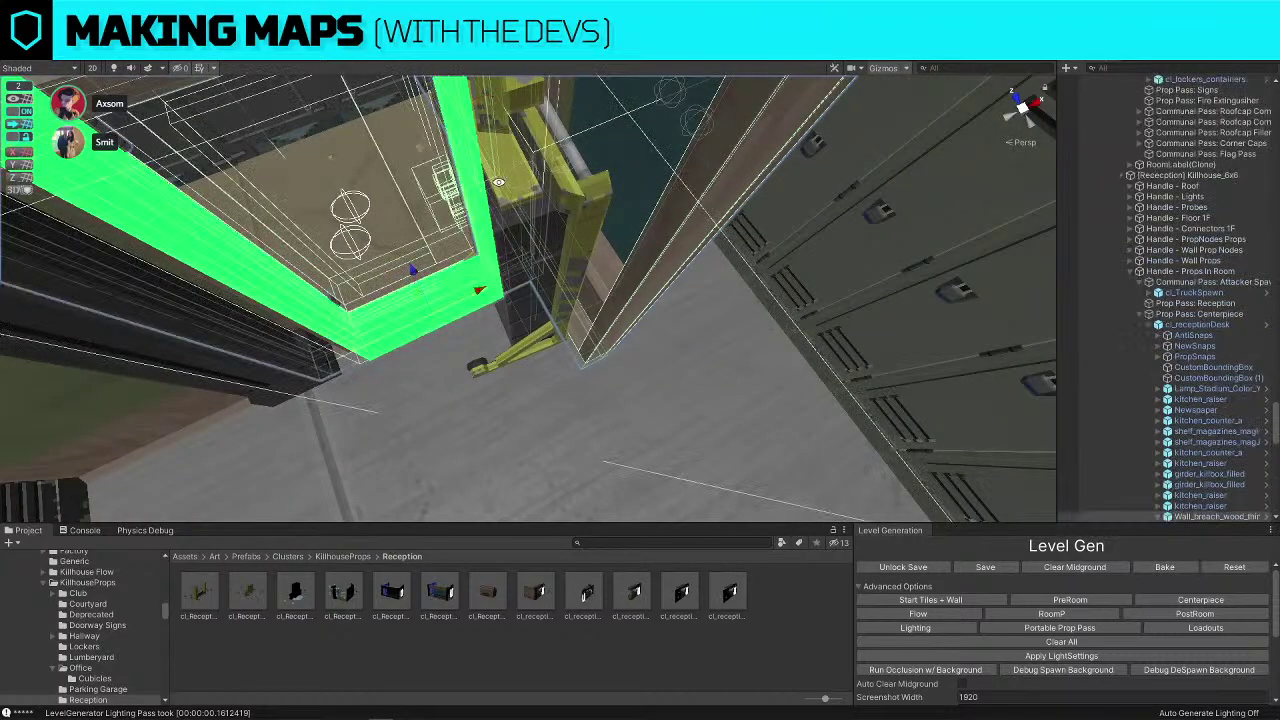
pyautogui.click(594, 212)
pyautogui.click(594, 212)
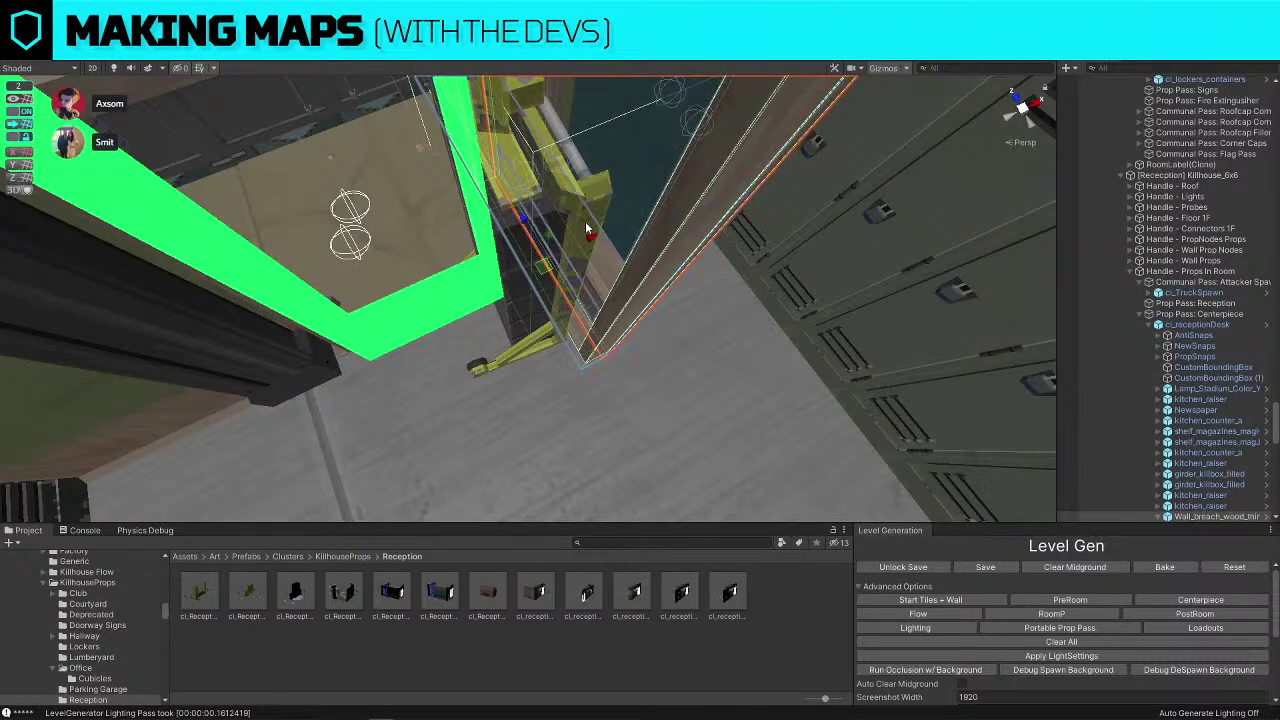
pyautogui.click(585, 221)
pyautogui.moveTo(522, 398); pyautogui.dragTo(624, 412, button='right')
pyautogui.press('w')
pyautogui.press('s')
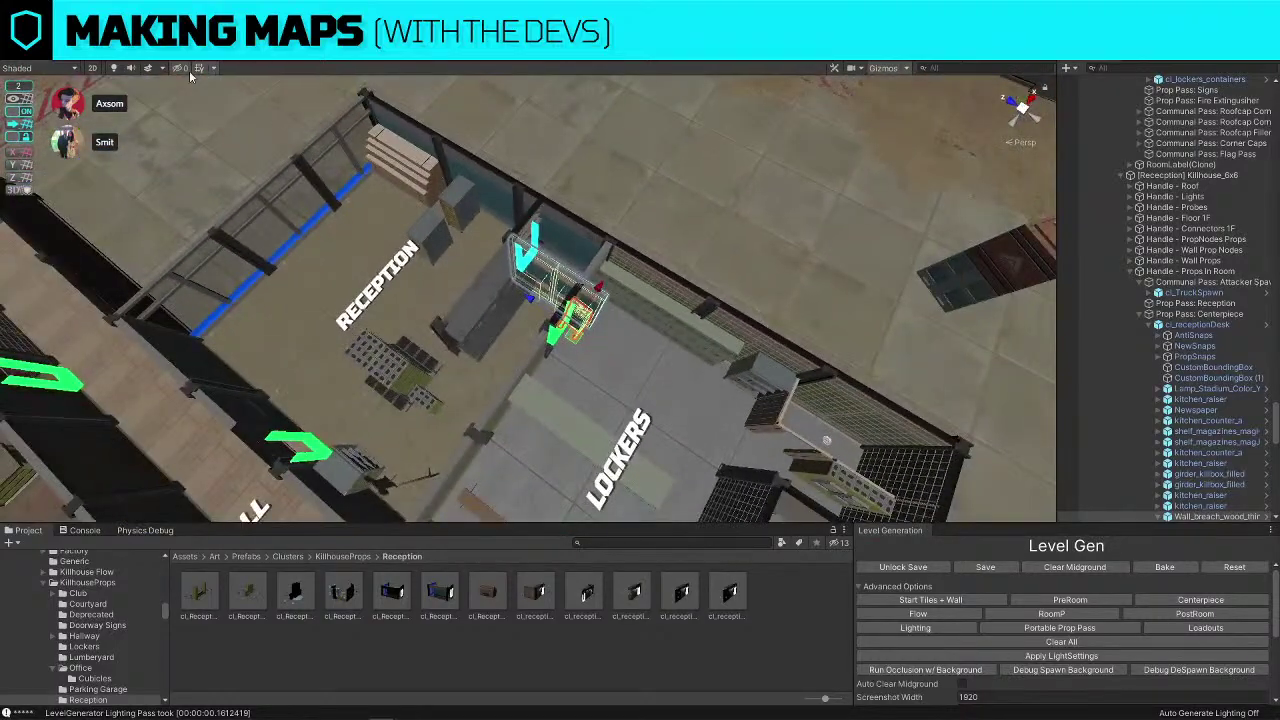
pyautogui.moveTo(826, 490); pyautogui.dragTo(583, 407, button='right')
pyautogui.press('s')
pyautogui.moveTo(583, 415); pyautogui.dragTo(799, 380)
pyautogui.press('w')
pyautogui.moveTo(558, 390); pyautogui.dragTo(763, 218)
pyautogui.moveTo(614, 210); pyautogui.dragTo(698, 221)
# Delete one of the two soda cabinets standing beside the lumber pile in Reception
pyautogui.moveTo(698, 221); pyautogui.dragTo(796, 339, button='right')
pyautogui.click(935, 163)
pyautogui.press('w')
pyautogui.click(533, 282)
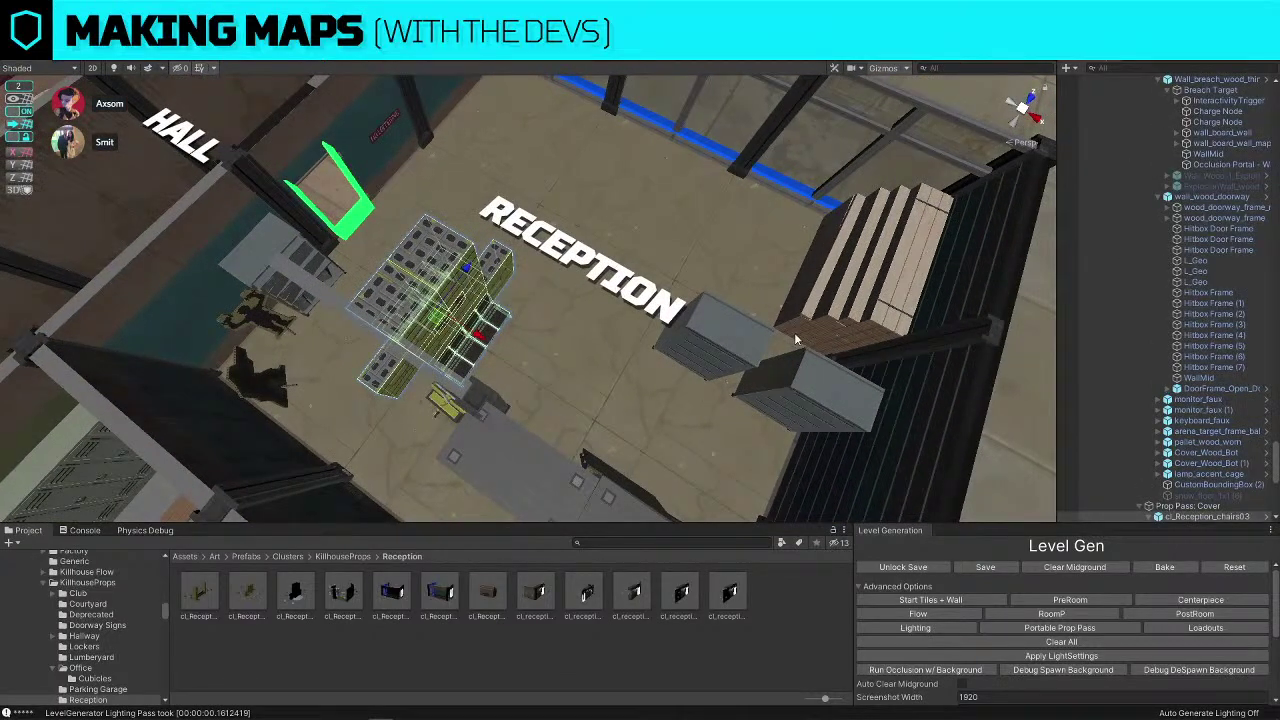
pyautogui.click(695, 333)
pyautogui.press('Delete')
# Move the other soda cabinet from beside Reception's lumber pile to the mesh wall at the far end of the Hall
pyautogui.click(828, 393)
pyautogui.press('s')
pyautogui.moveTo(828, 393); pyautogui.dragTo(872, 346, button='right')
pyautogui.moveTo(793, 315); pyautogui.dragTo(508, 130)
pyautogui.moveTo(508, 130); pyautogui.dragTo(428, 198, button='right')
pyautogui.press('w')
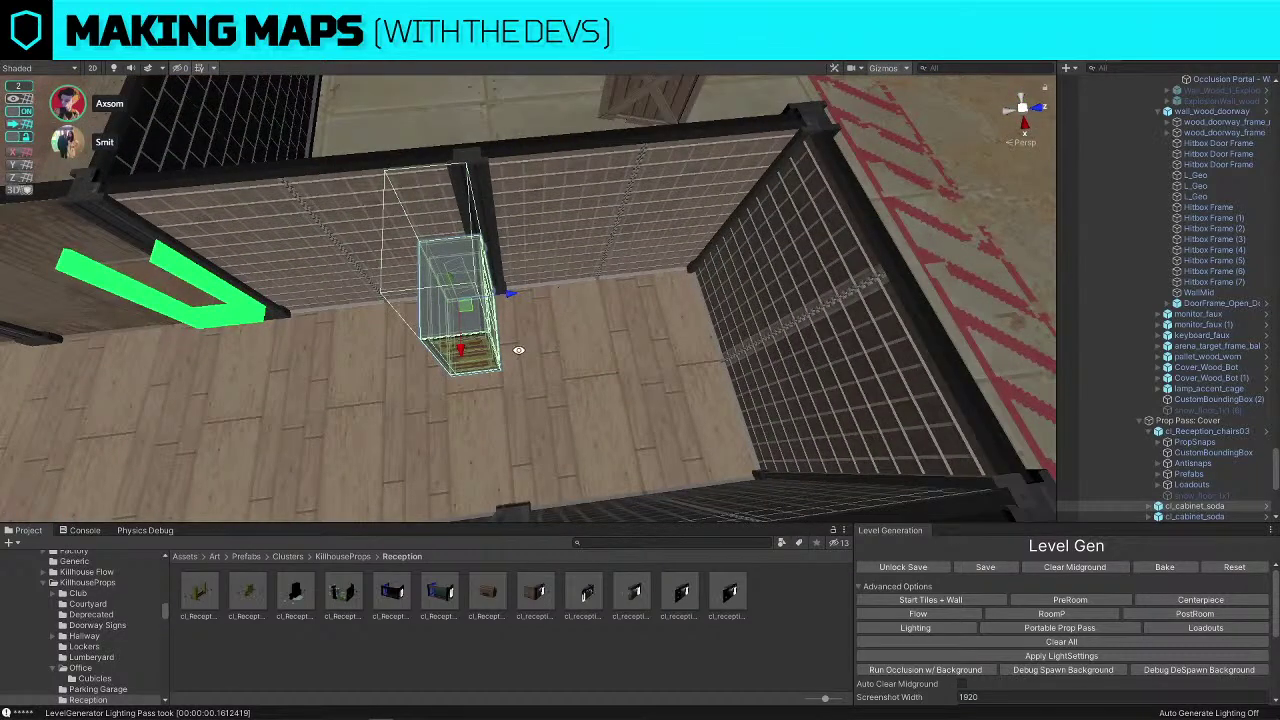
pyautogui.moveTo(519, 293); pyautogui.dragTo(928, 286)
# Duplicate the soda cabinet in the Hall and set the copy flush beside the original along the mesh wall
pyautogui.hotkey('ctrl', 'd')
pyautogui.press('w')
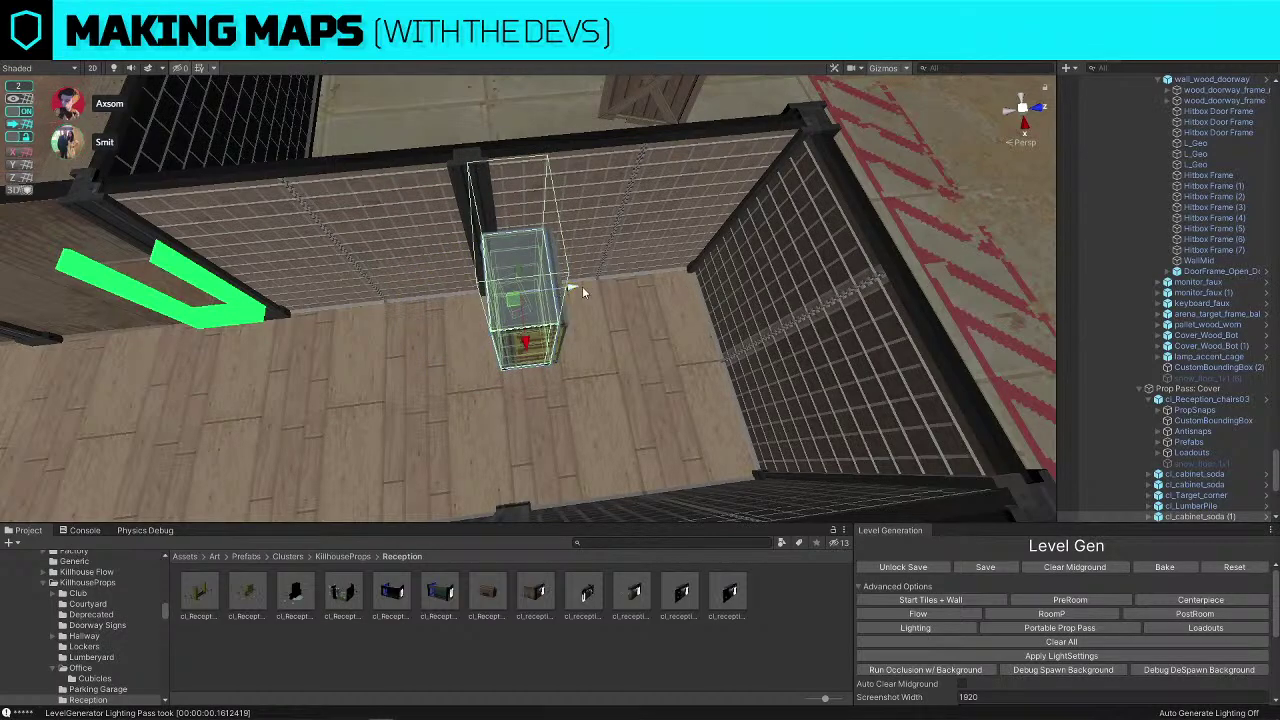
pyautogui.moveTo(582, 290); pyautogui.dragTo(508, 296)
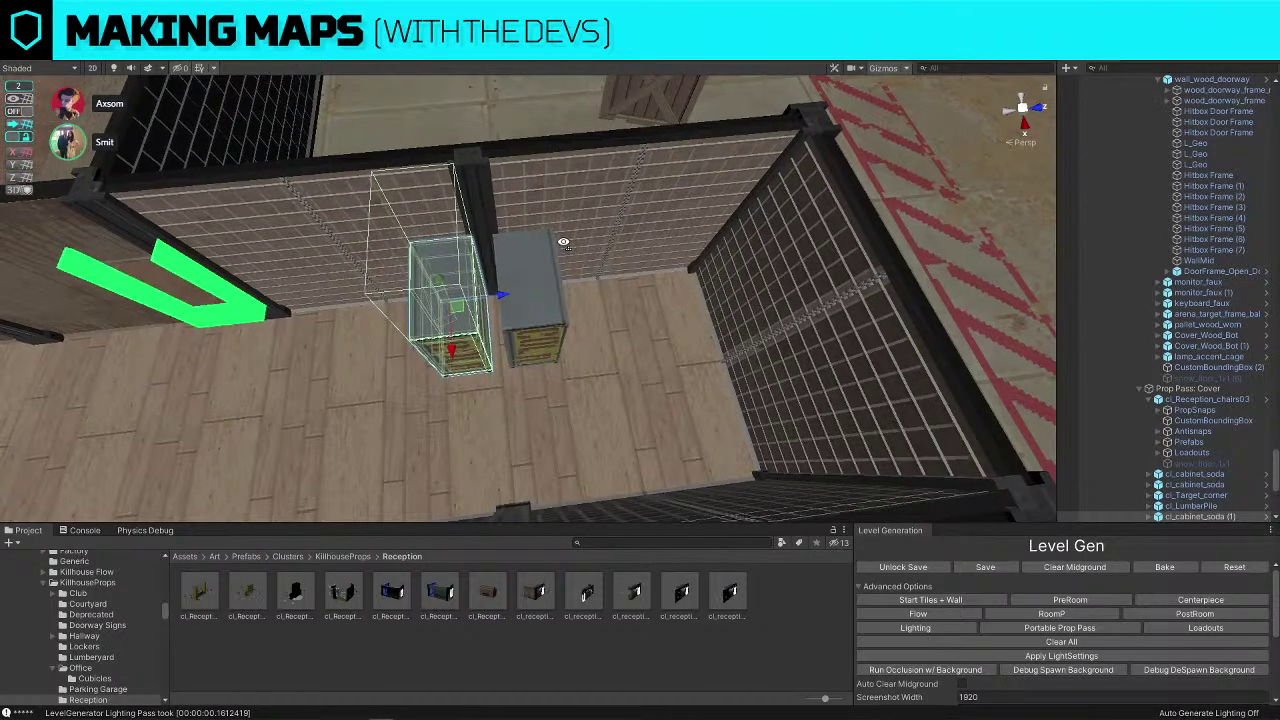
pyautogui.moveTo(563, 242); pyautogui.dragTo(490, 289, button='right')
pyautogui.press('w')
pyautogui.moveTo(462, 290); pyautogui.dragTo(493, 289)
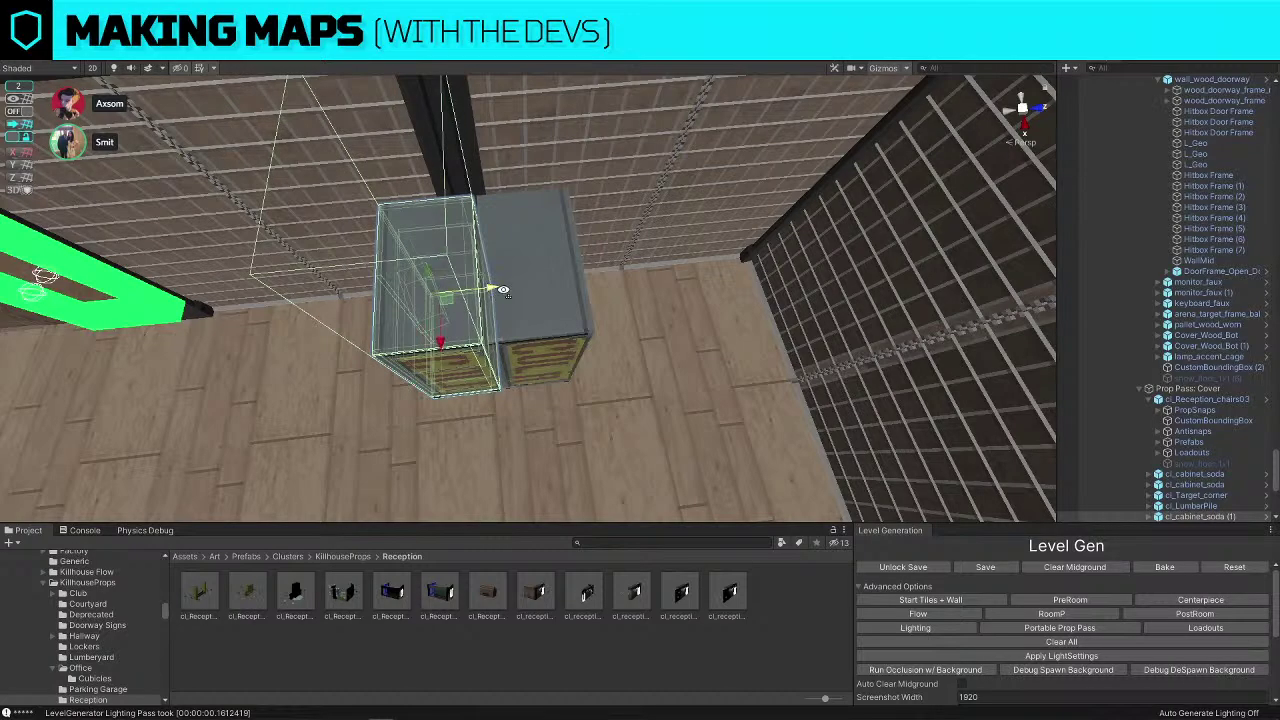
pyautogui.moveTo(501, 289); pyautogui.dragTo(767, 267, button='right')
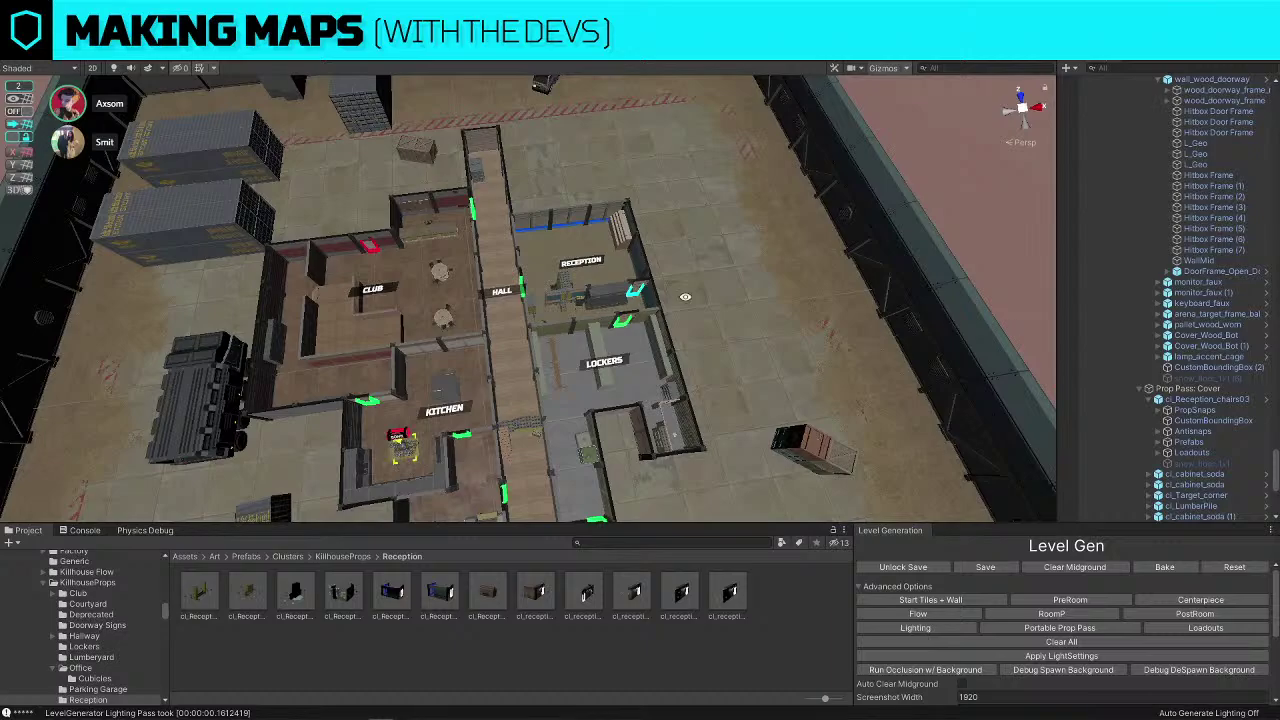
# Delete the corner target props standing behind the Reception counter near the Lockers wall
pyautogui.moveTo(769, 291); pyautogui.dragTo(652, 365, button='right')
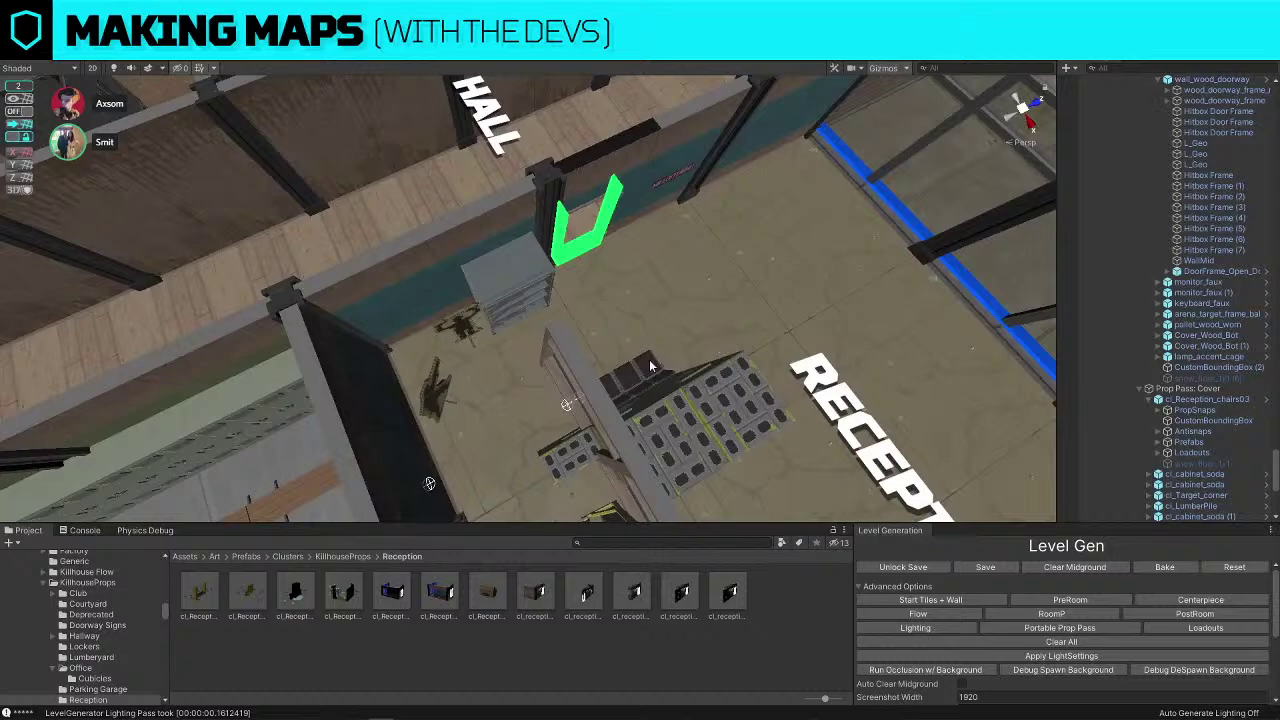
pyautogui.click(512, 298)
pyautogui.click(456, 328)
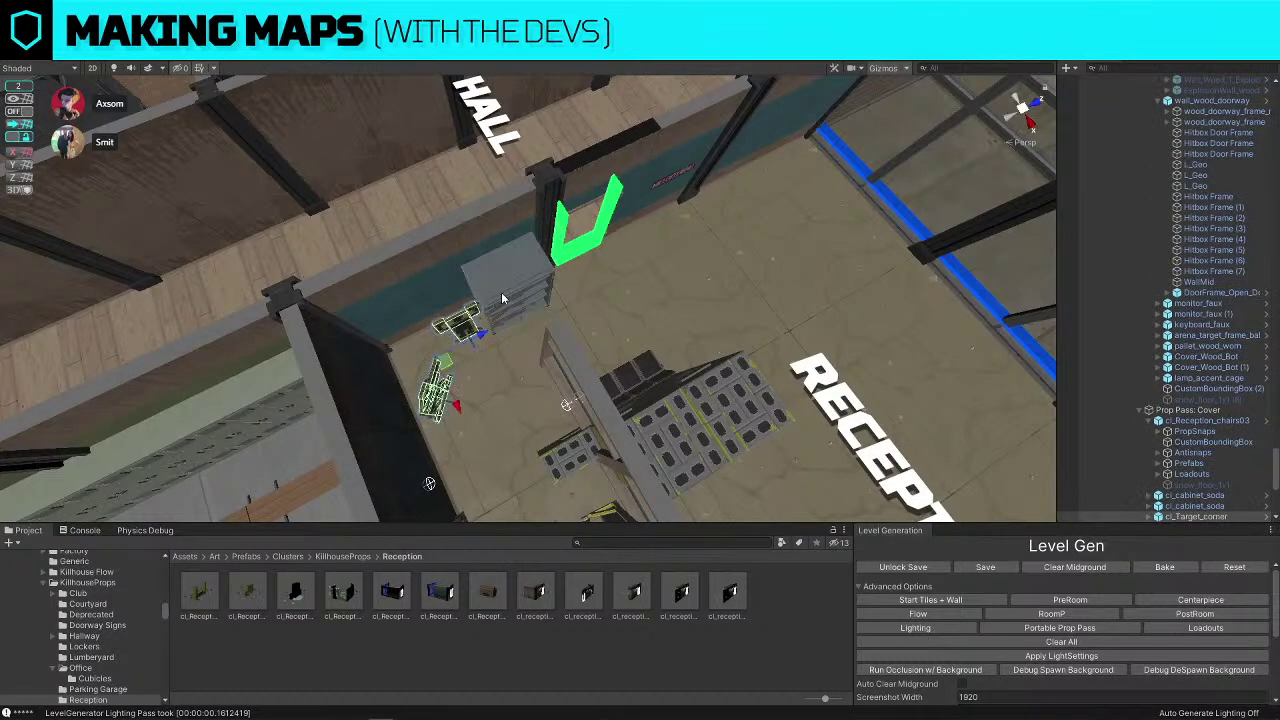
pyautogui.click(502, 292)
# Move the stacked Reception chairs cluster from the counter's Hall-side end onto the open floor nearer the windows
pyautogui.click(689, 414)
pyautogui.moveTo(689, 414); pyautogui.dragTo(845, 382, button='right')
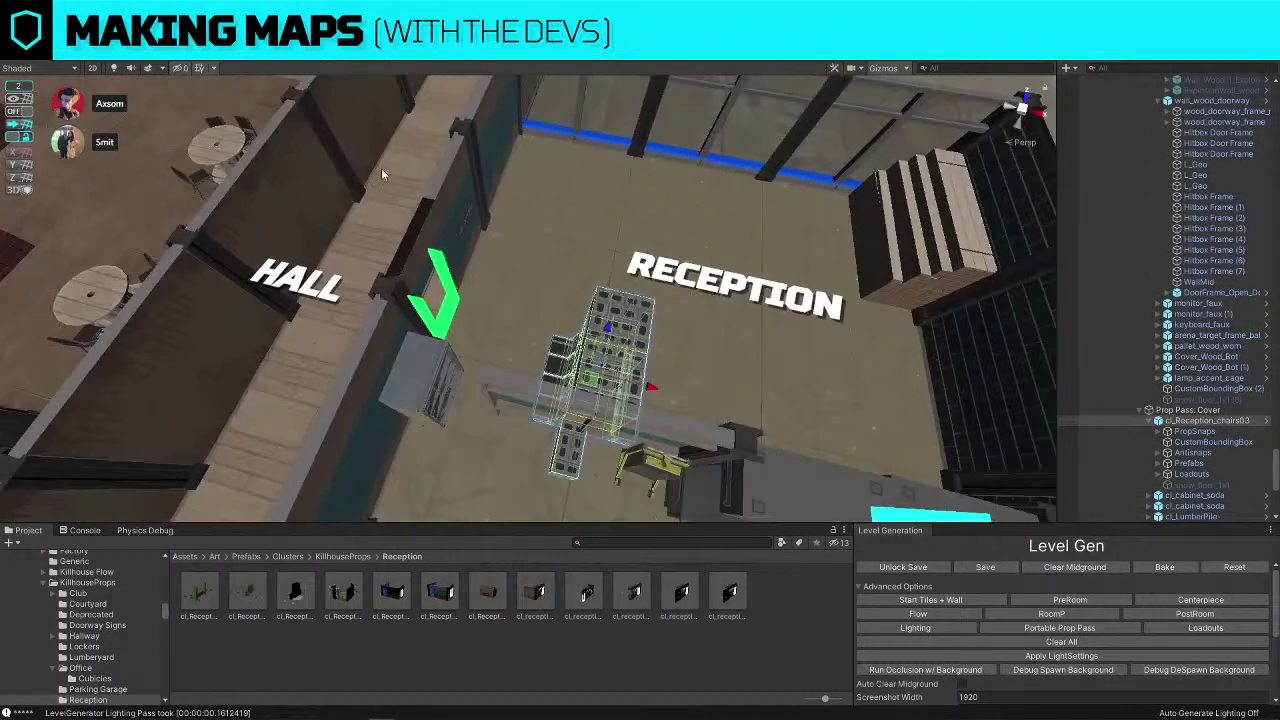
pyautogui.moveTo(590, 386); pyautogui.dragTo(556, 310)
pyautogui.press('w')
# Shift Reception's soda cabinet away from the Hall doorway into the gap at the counter's Hall-side end
pyautogui.moveTo(735, 245); pyautogui.dragTo(420, 244, button='right')
pyautogui.moveTo(633, 283); pyautogui.dragTo(612, 371, button='right')
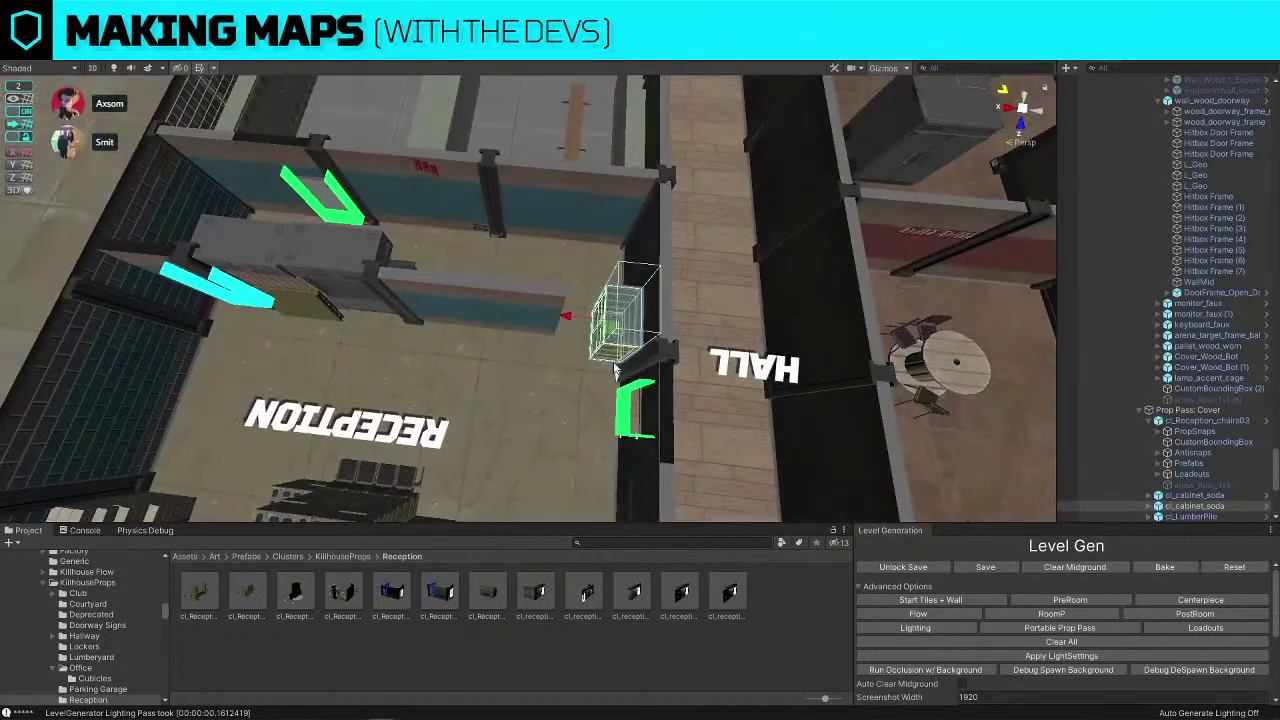
pyautogui.press('e')
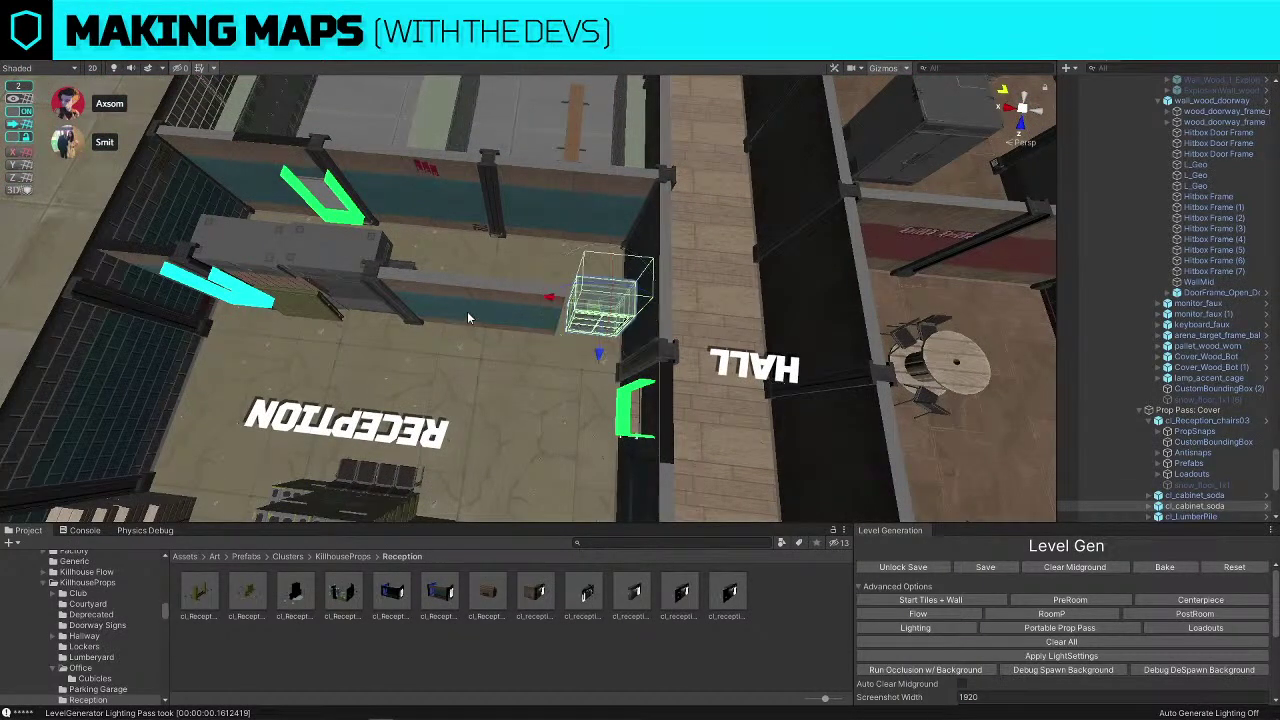
# Slide the whole reception desk towards the Hall until its breach wall meets the Hall wall
pyautogui.click(468, 318)
pyautogui.scroll(-3, 183, 263)
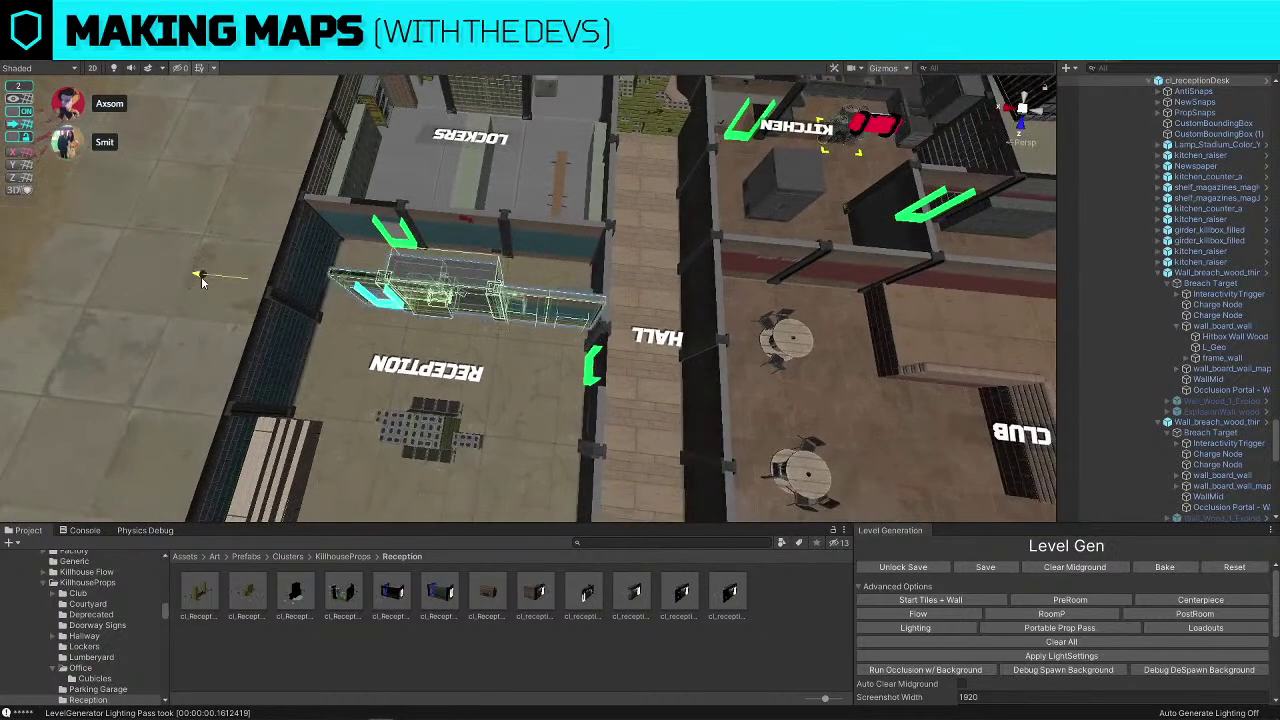
pyautogui.moveTo(232, 330); pyautogui.dragTo(492, 271, button='right')
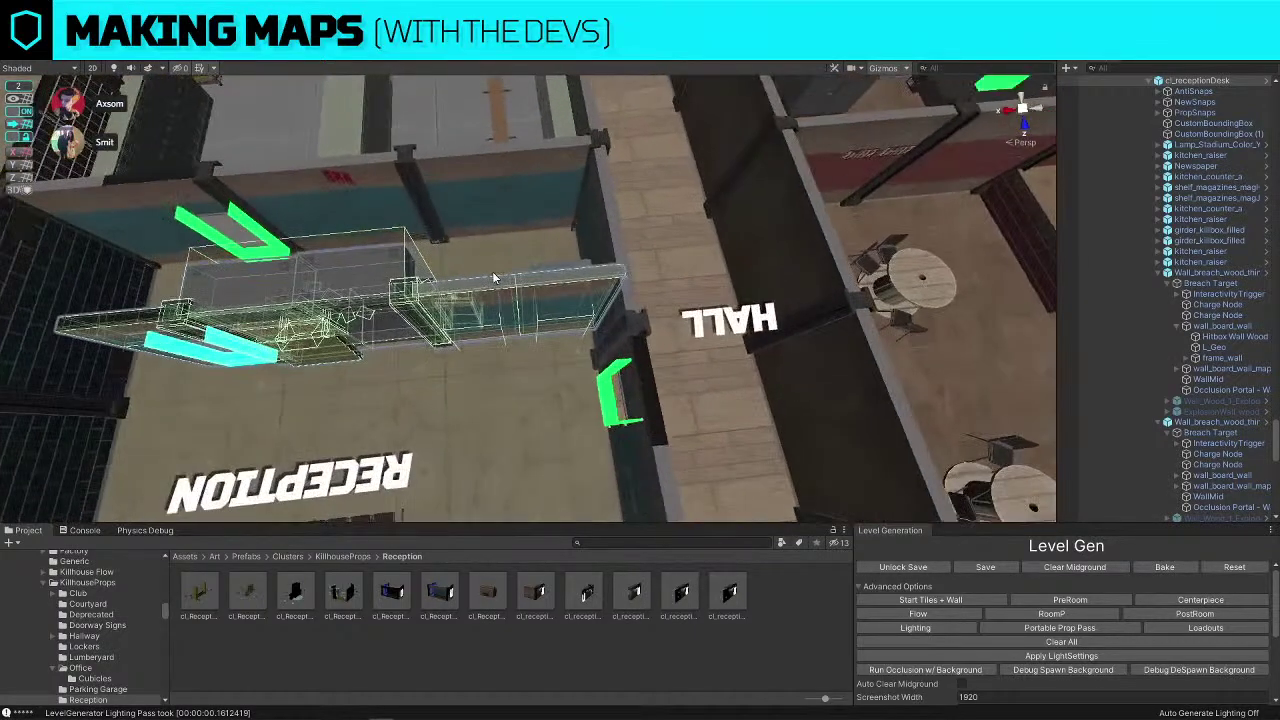
# Duplicate the reception desk's thin wood breach wall and place the copy between the desk doorway and the outer wall
pyautogui.click(492, 271)
pyautogui.doubleClick(502, 301)
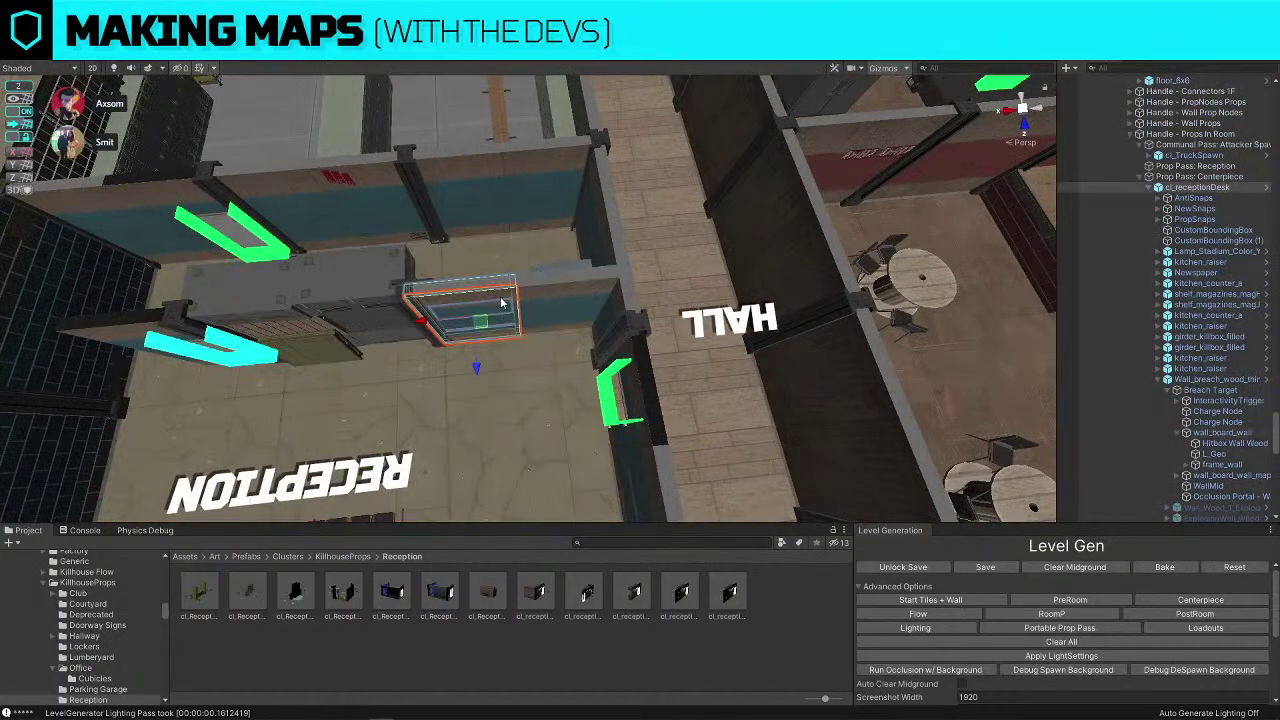
pyautogui.click(1206, 383)
pyautogui.scroll(-2, 465, 322)
pyautogui.moveTo(465, 322); pyautogui.dragTo(603, 321, button='middle')
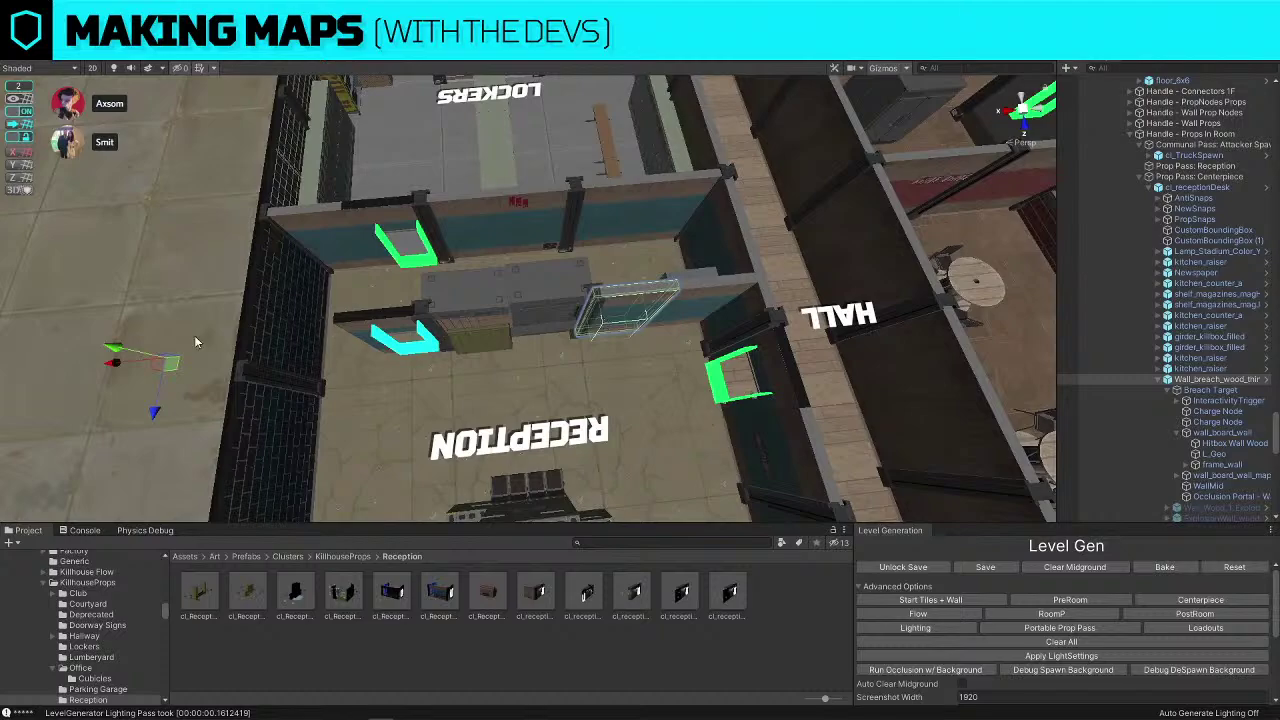
pyautogui.hotkey('ctrl', 'd')
pyautogui.moveTo(114, 363); pyautogui.dragTo(1061, 382)
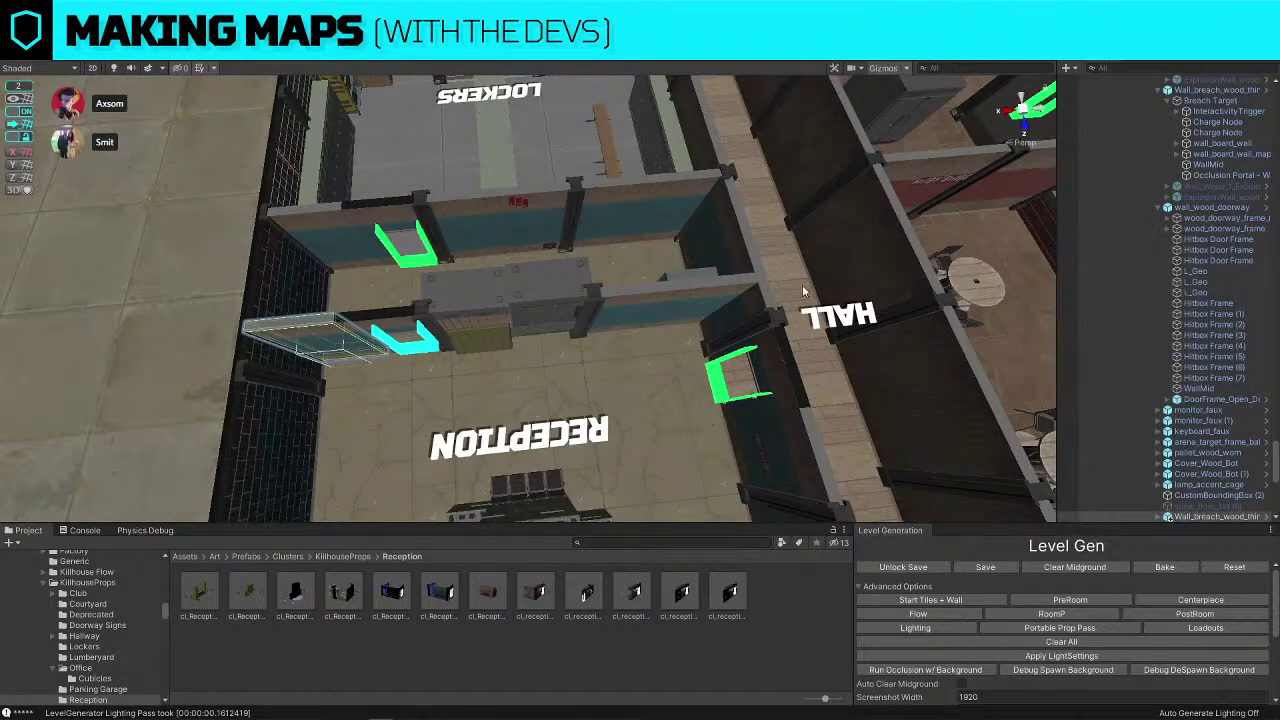
# Rotate the soda cabinet at the desk's Hall-side end and move it against the girder beside the counter
pyautogui.click(688, 273)
pyautogui.click(699, 285)
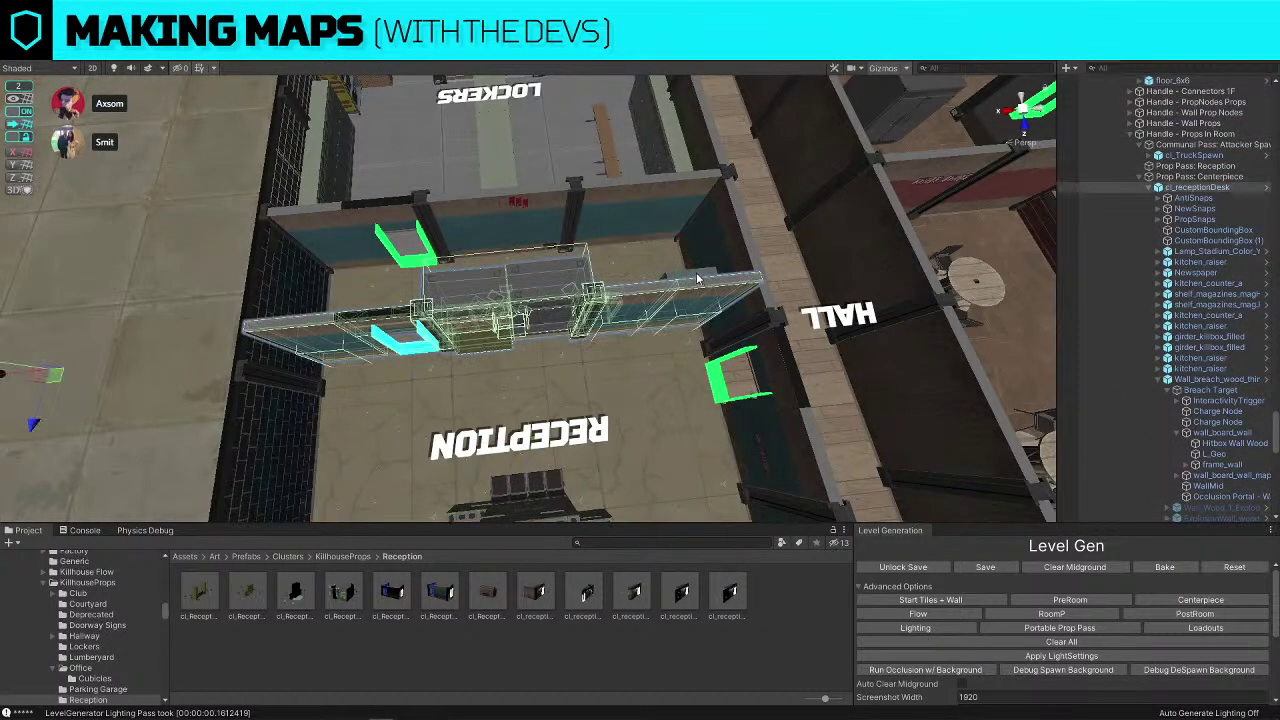
pyautogui.click(698, 279)
pyautogui.scroll(2, 698, 279)
pyautogui.moveTo(698, 279); pyautogui.dragTo(554, 282, button='middle')
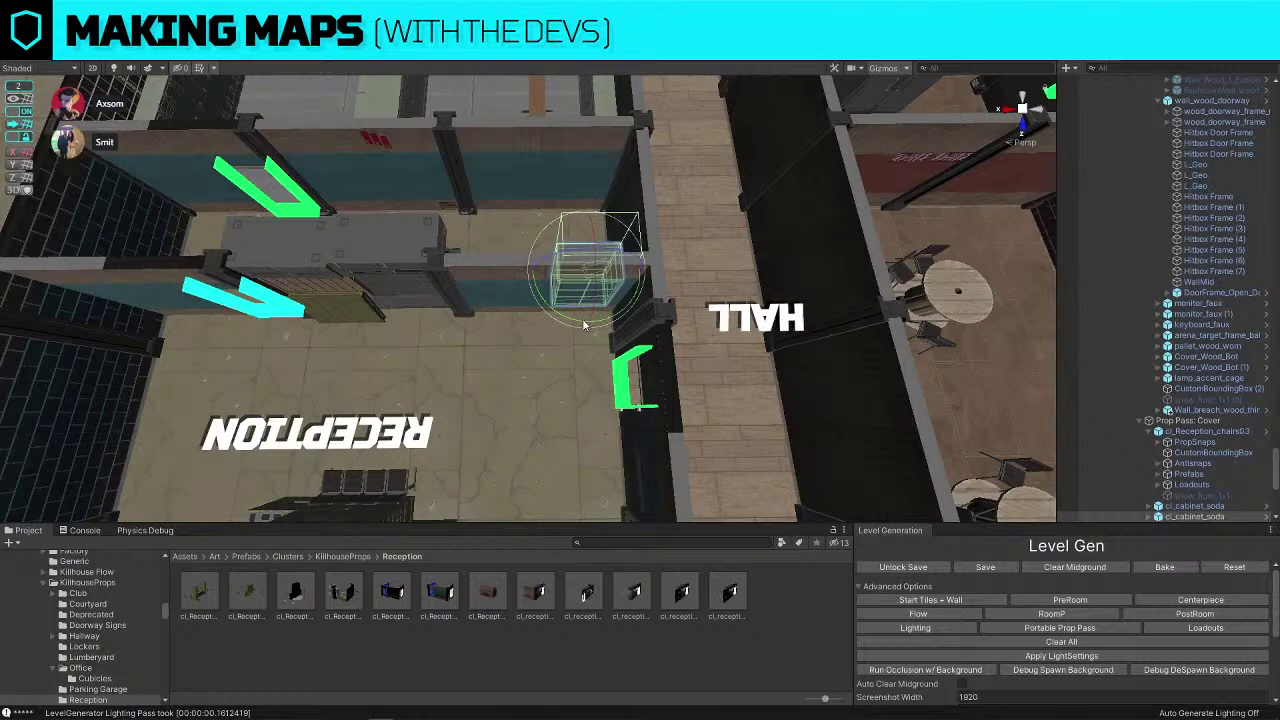
pyautogui.moveTo(583, 323); pyautogui.dragTo(910, 337)
pyautogui.press('w')
pyautogui.moveTo(535, 303); pyautogui.dragTo(418, 308)
pyautogui.press('f')
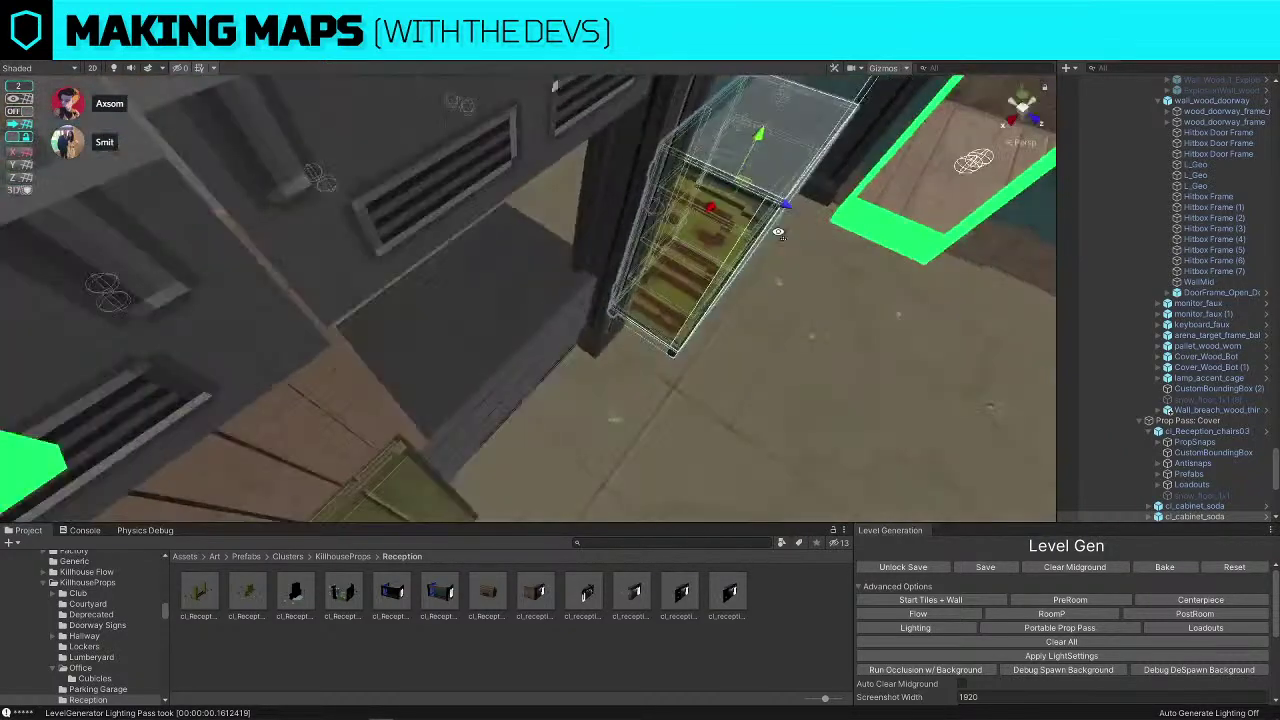
pyautogui.moveTo(594, 238); pyautogui.dragTo(610, 248)
pyautogui.hotkey('ctrl', 'z')
pyautogui.moveTo(680, 252); pyautogui.dragTo(747, 180, button='right')
# Remove the locker standing in the Lockers corner beside the doorway to Reception
pyautogui.click(577, 305)
pyautogui.click(521, 315)
pyautogui.click(494, 314)
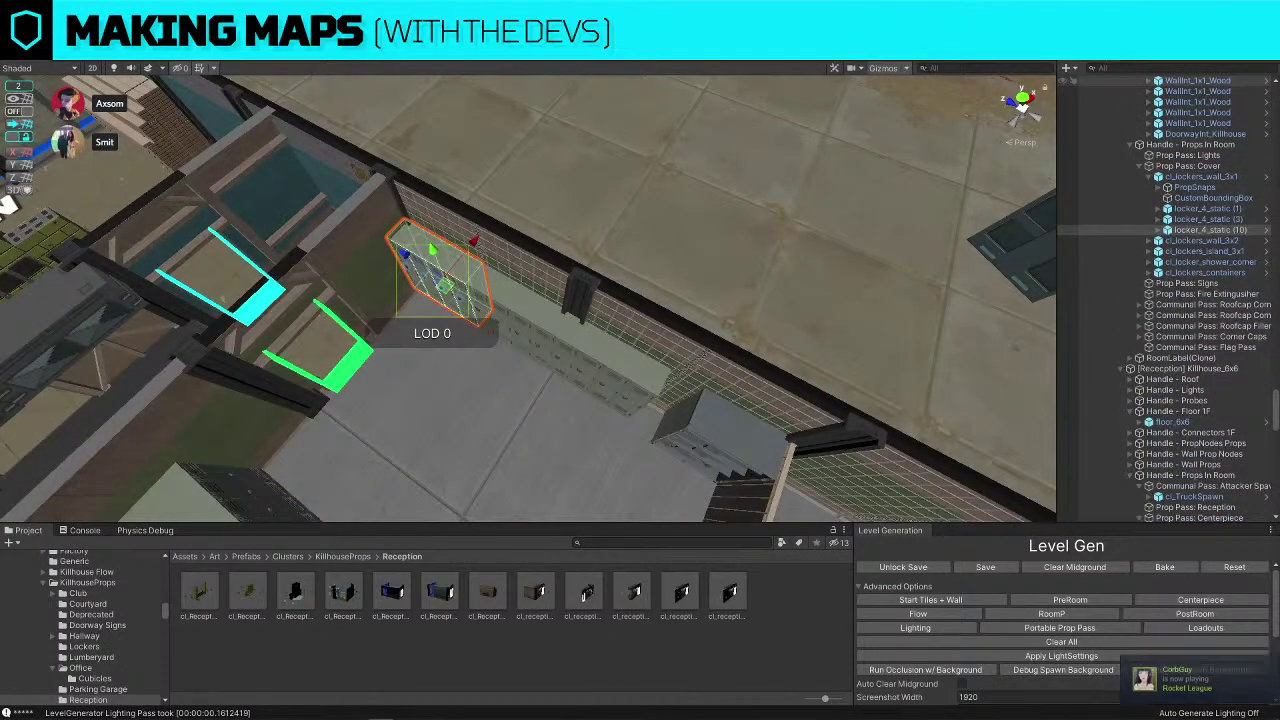
pyautogui.moveTo(494, 316); pyautogui.dragTo(370, 320, button='right')
# Delete the end wood panel of the Lockers–Reception wall and shift the doorway over against the outer mesh wall
pyautogui.click(534, 310)
pyautogui.press('d')
pyautogui.click(291, 295)
pyautogui.press('Delete')
# Duplicate a wood panel of the Lockers–Reception wall and move the copy into the gap beside the shifted doorway
pyautogui.click(298, 265)
pyautogui.hotkey('ctrl', 'd')
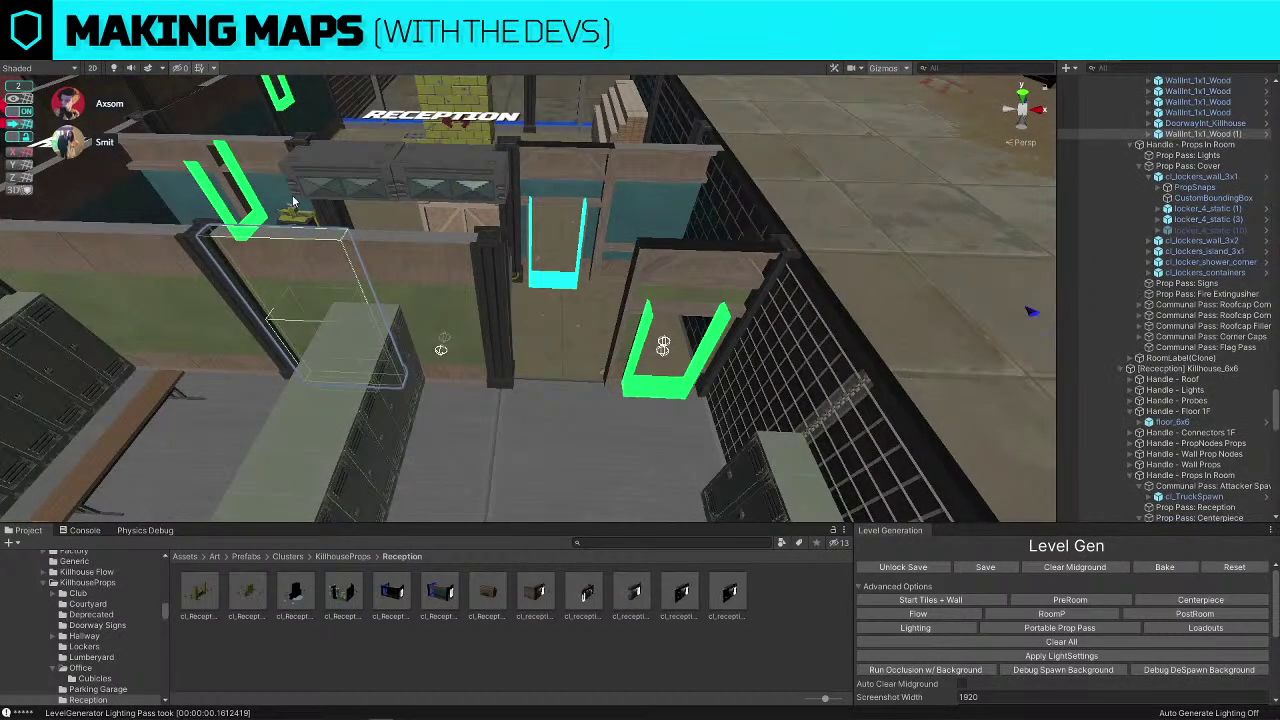
pyautogui.moveTo(393, 383); pyautogui.dragTo(633, 392)
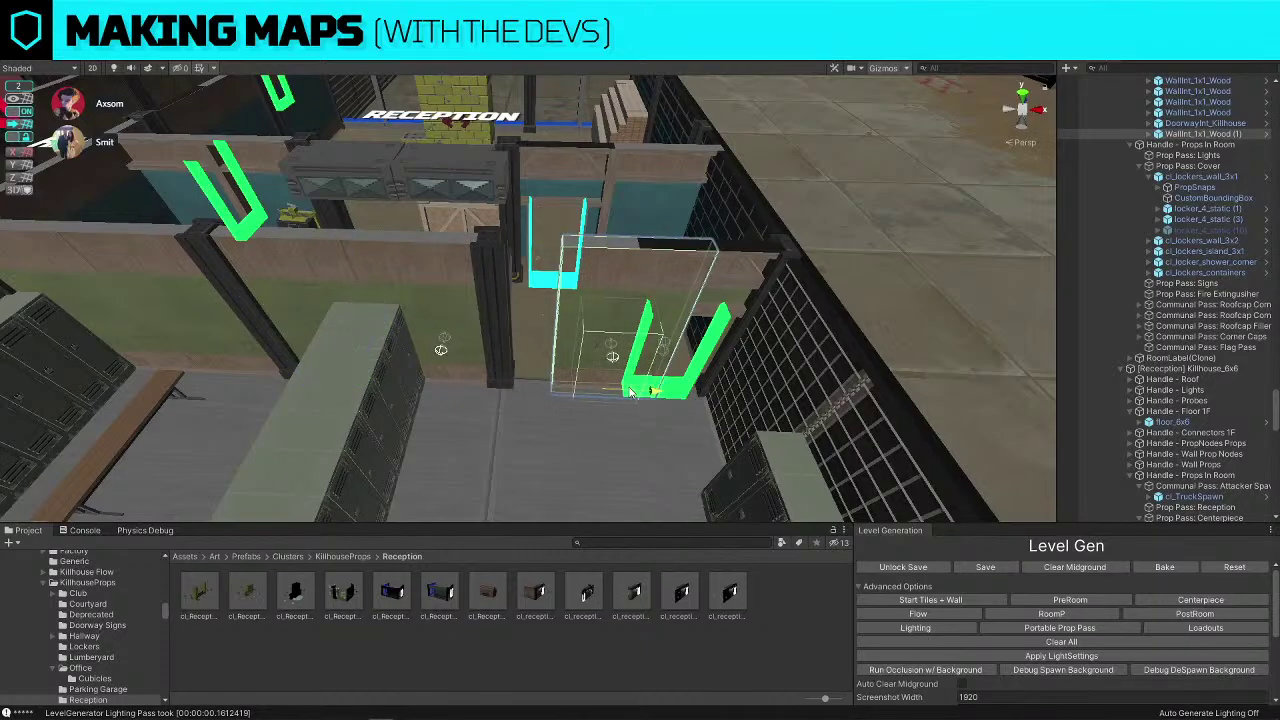
pyautogui.moveTo(633, 392); pyautogui.dragTo(1088, 393, button='right')
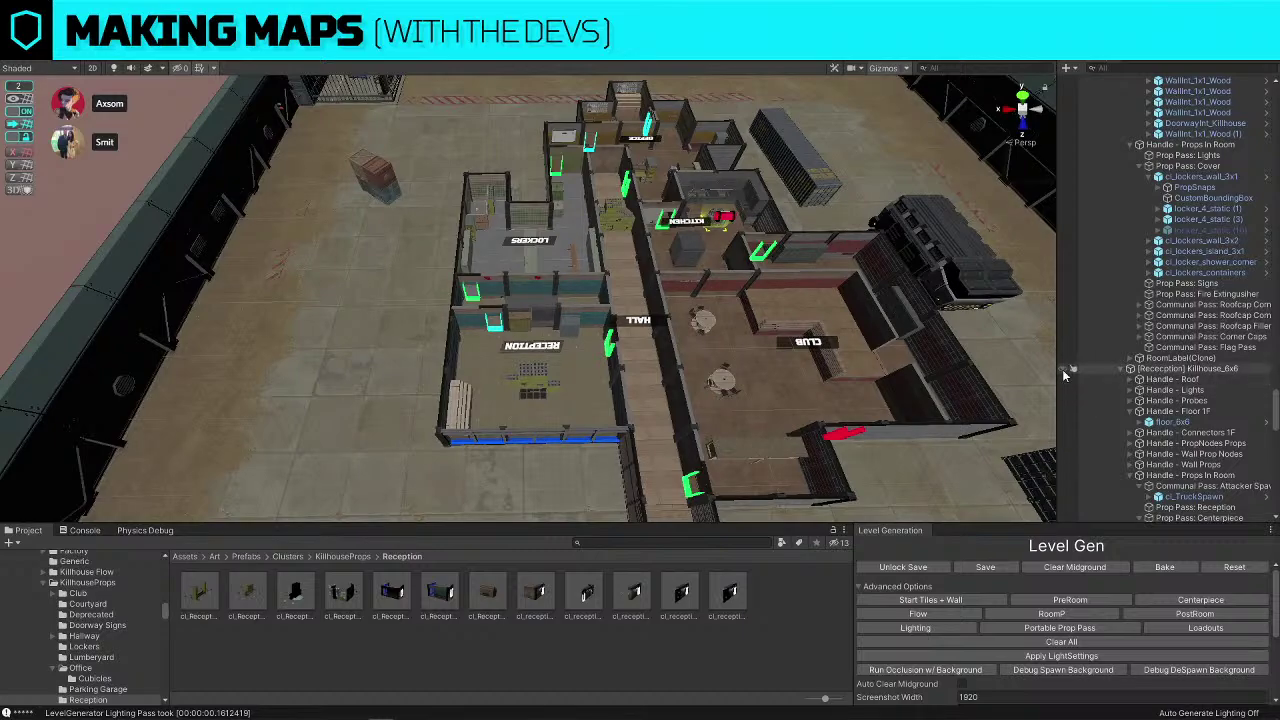
# Move the thin wood breach wall at the reception desk's Hall-side end to the desk's outer end
pyautogui.moveTo(700, 362); pyautogui.dragTo(652, 358, button='right')
pyautogui.click(622, 330)
pyautogui.click(620, 330)
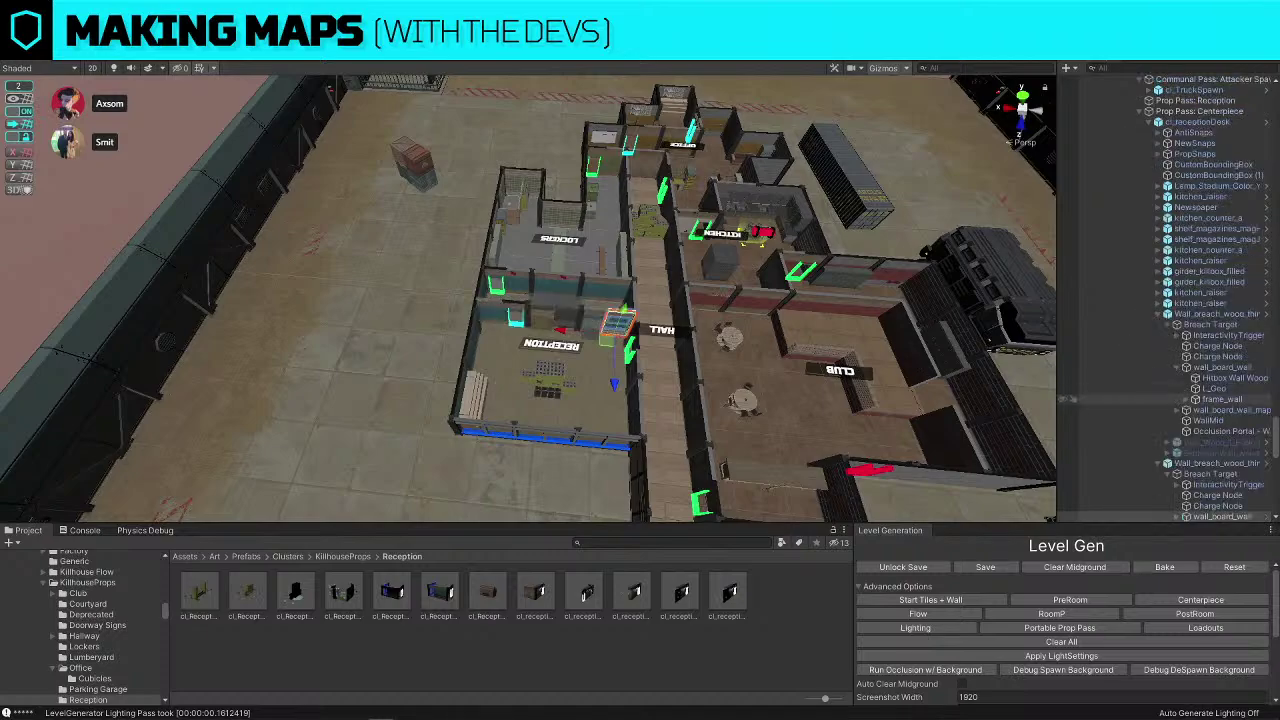
pyautogui.click(1199, 464)
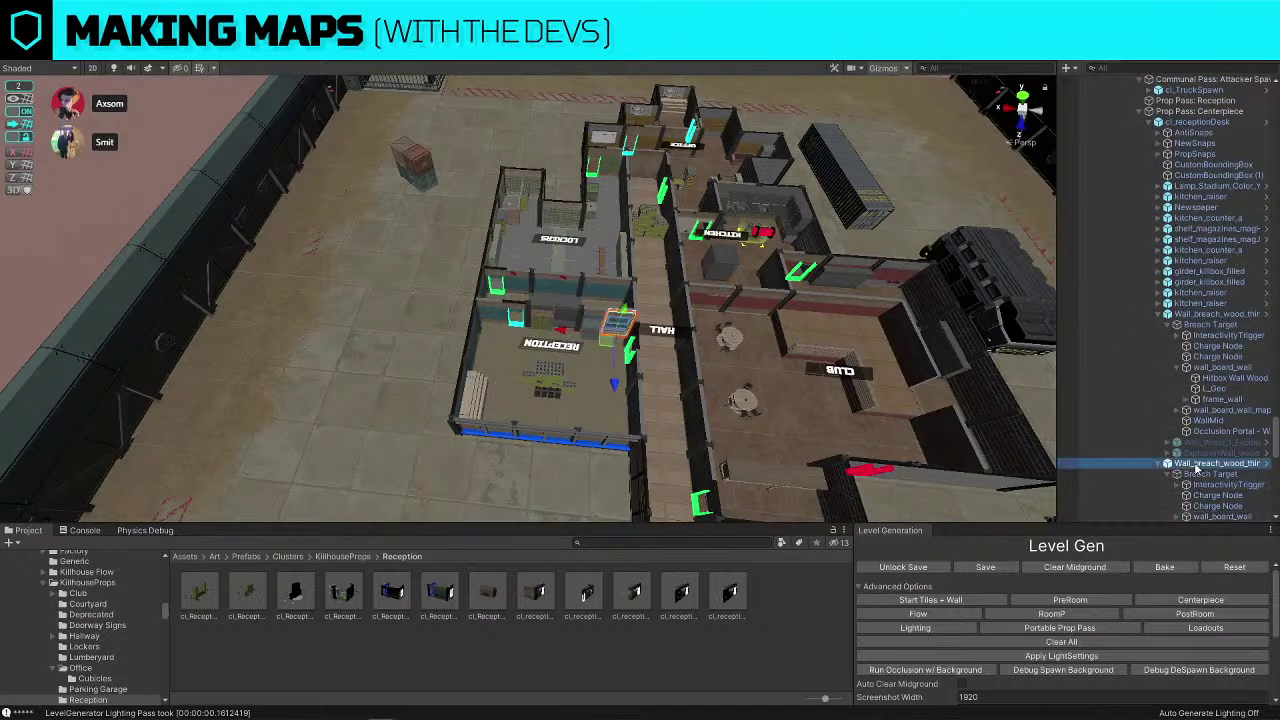
pyautogui.scroll(5, 426, 313)
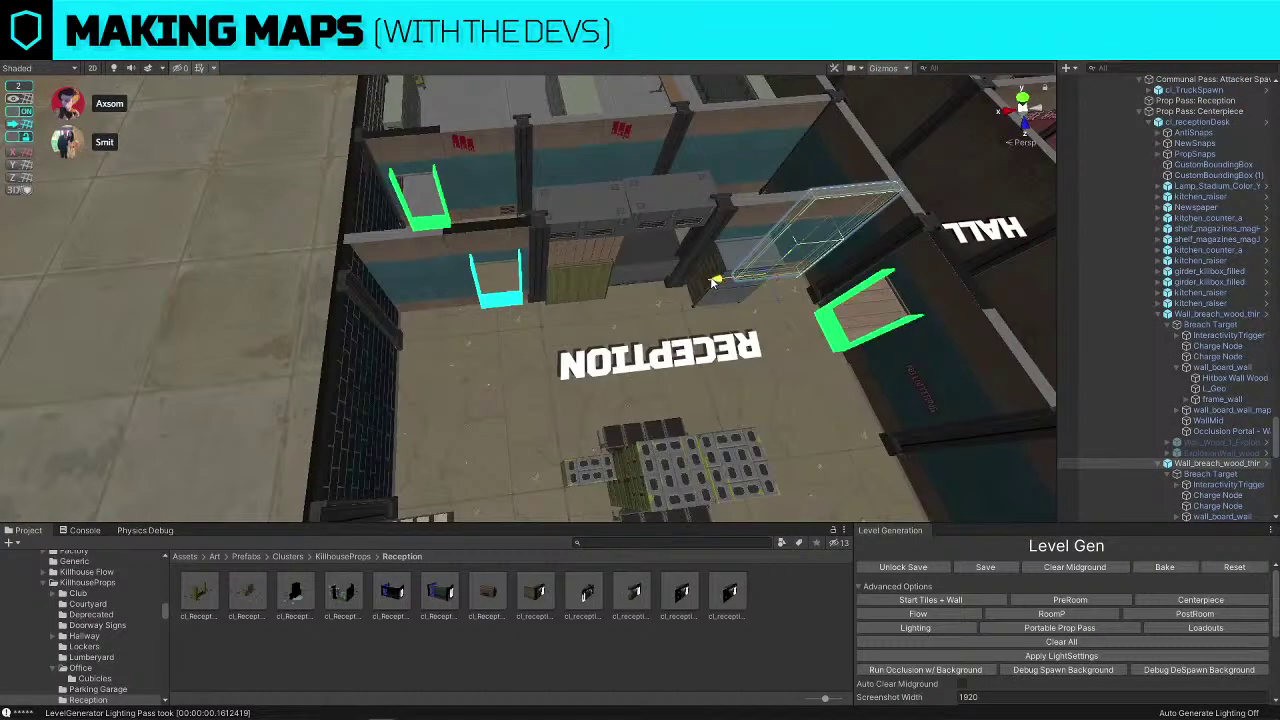
pyautogui.moveTo(703, 277); pyautogui.dragTo(326, 323)
# Slide the rearranged reception desk back towards the Hall so its walls span the width of Reception
pyautogui.press('f')
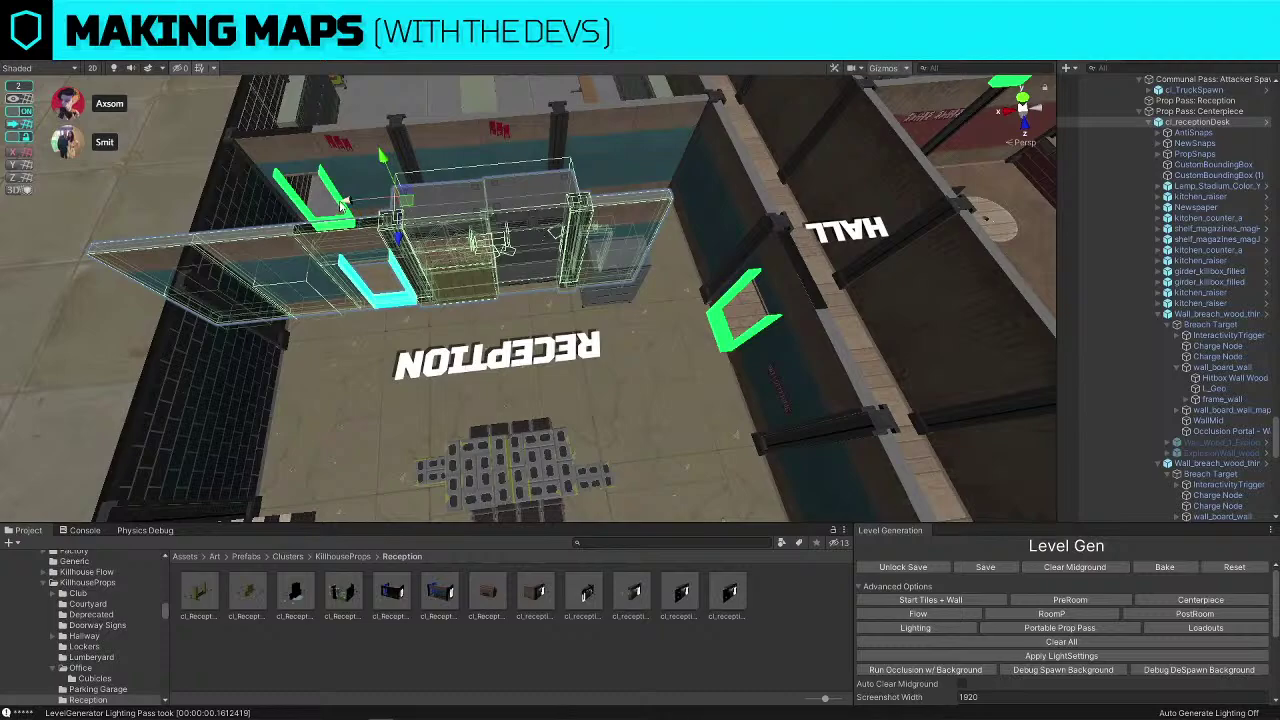
pyautogui.moveTo(354, 222); pyautogui.dragTo(461, 232)
pyautogui.press('f')
# Move the soda cabinet from beside the counter to the outer side of the desk doorway, against the breach wall
pyautogui.click(623, 320)
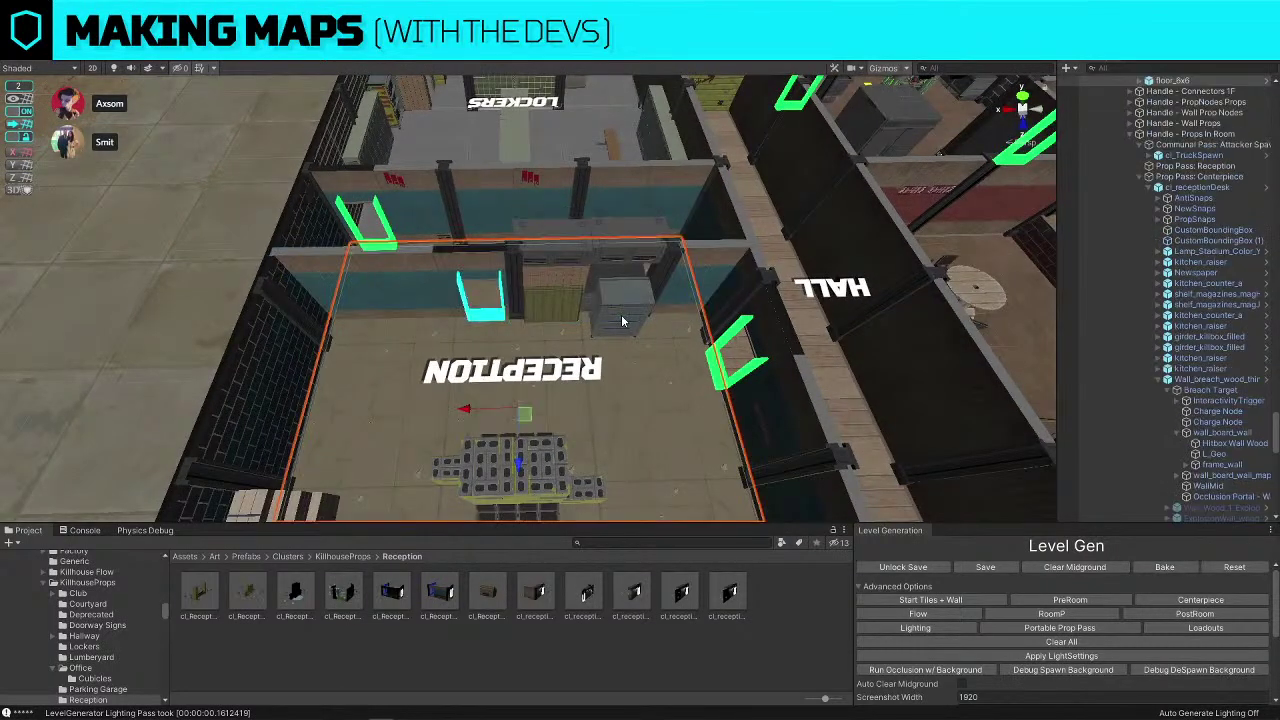
pyautogui.click(616, 295)
pyautogui.scroll(4, 590, 290)
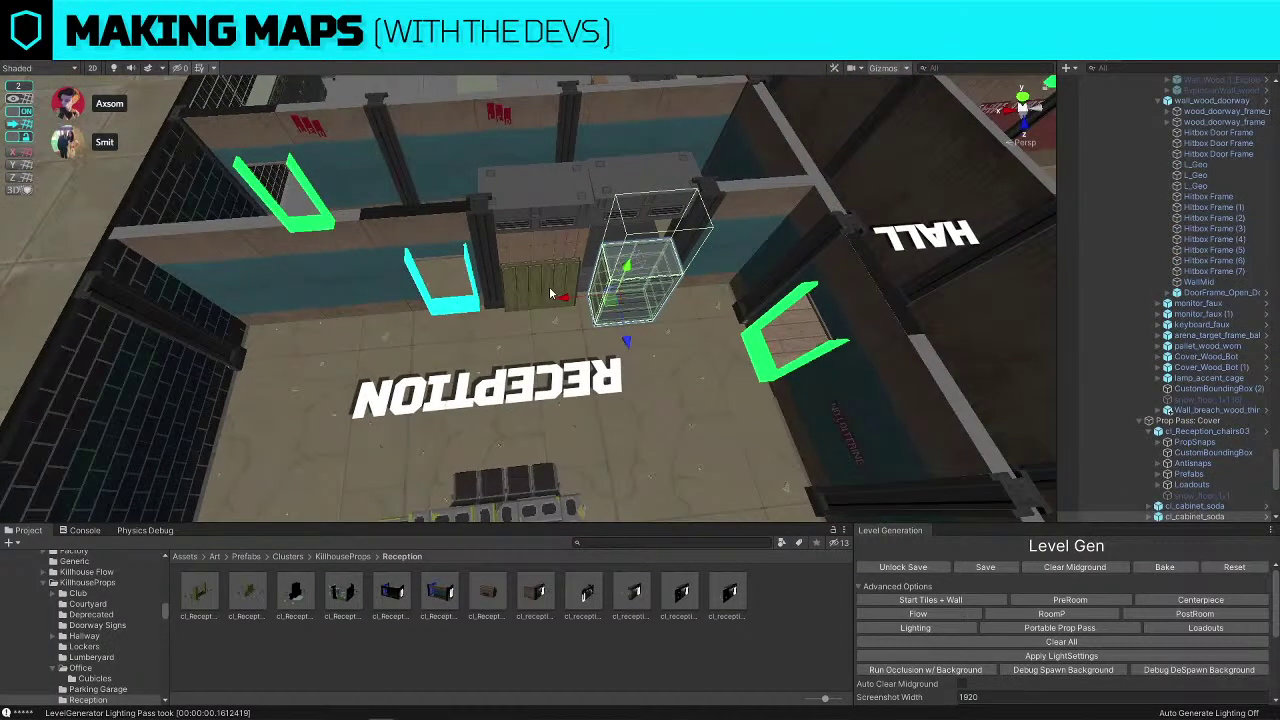
pyautogui.moveTo(549, 293); pyautogui.dragTo(330, 305)
pyautogui.press('f')
pyautogui.moveTo(507, 287); pyautogui.dragTo(452, 312)
pyautogui.press('w')
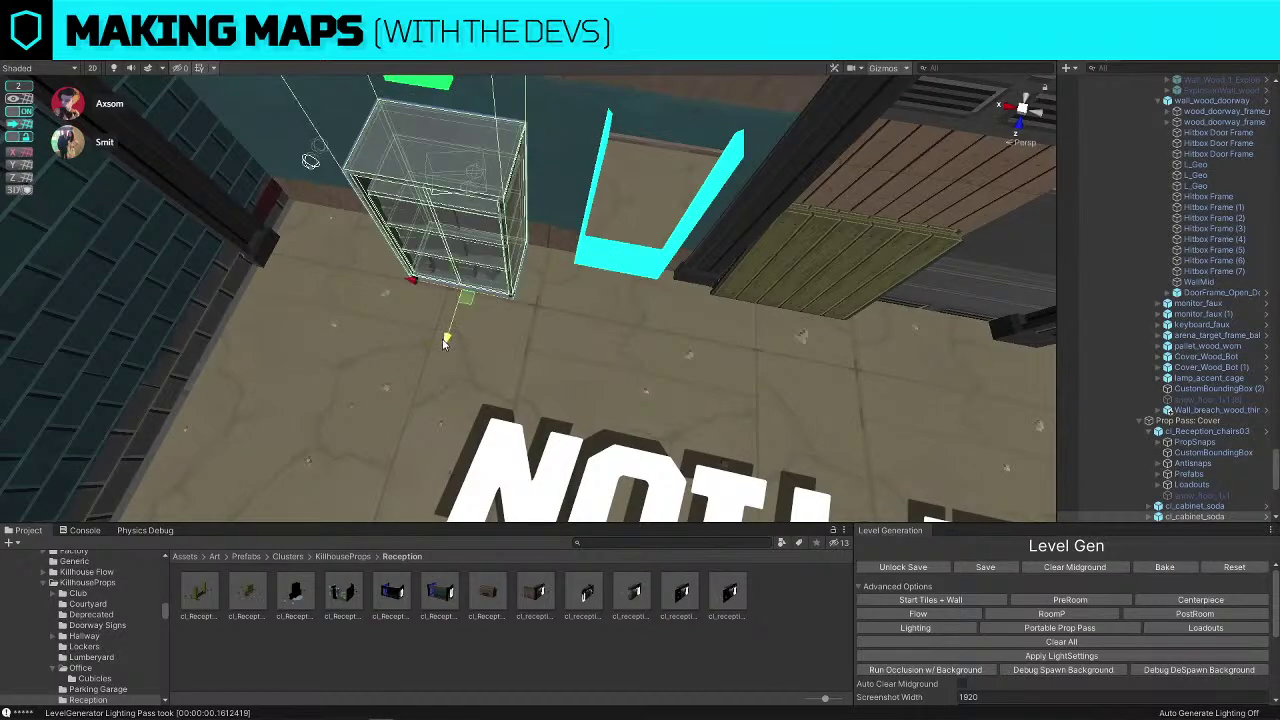
pyautogui.moveTo(452, 317); pyautogui.dragTo(604, 299, button='right')
pyautogui.press('s')
pyautogui.click(460, 368)
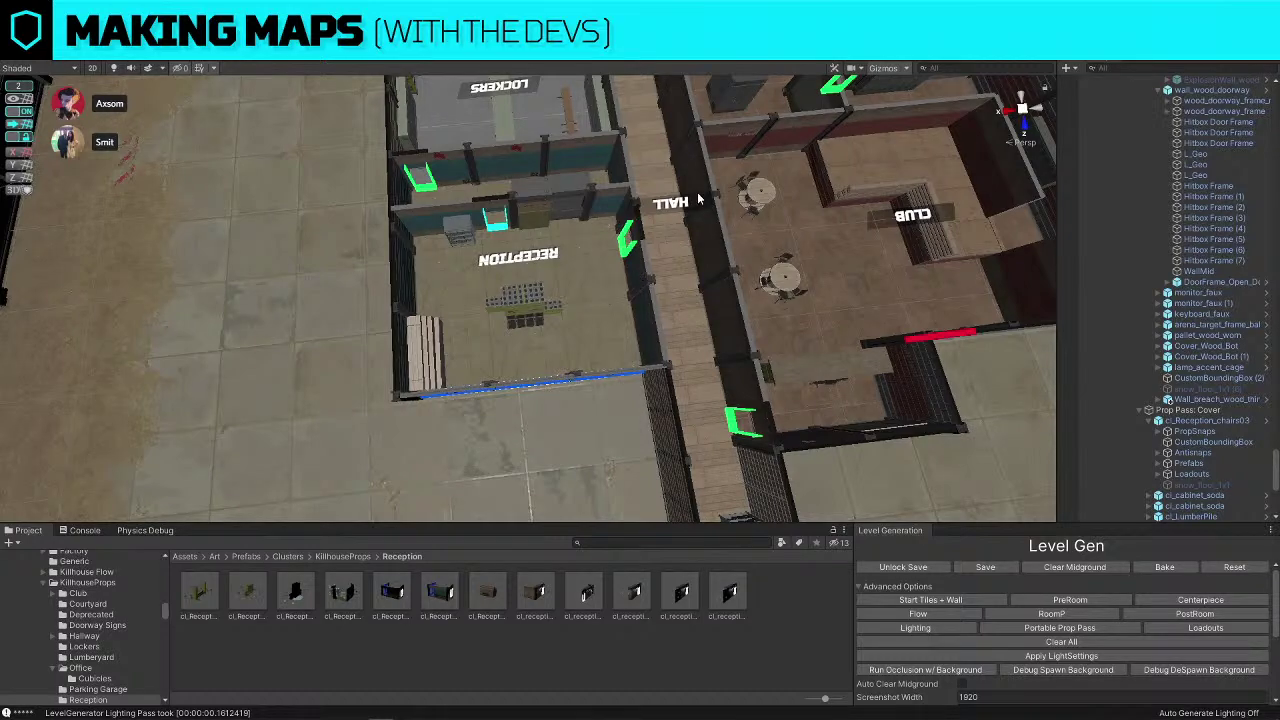
# Shift the whole reception desk away from the Lockers wall, further into Reception
pyautogui.moveTo(604, 297); pyautogui.dragTo(689, 250, button='right')
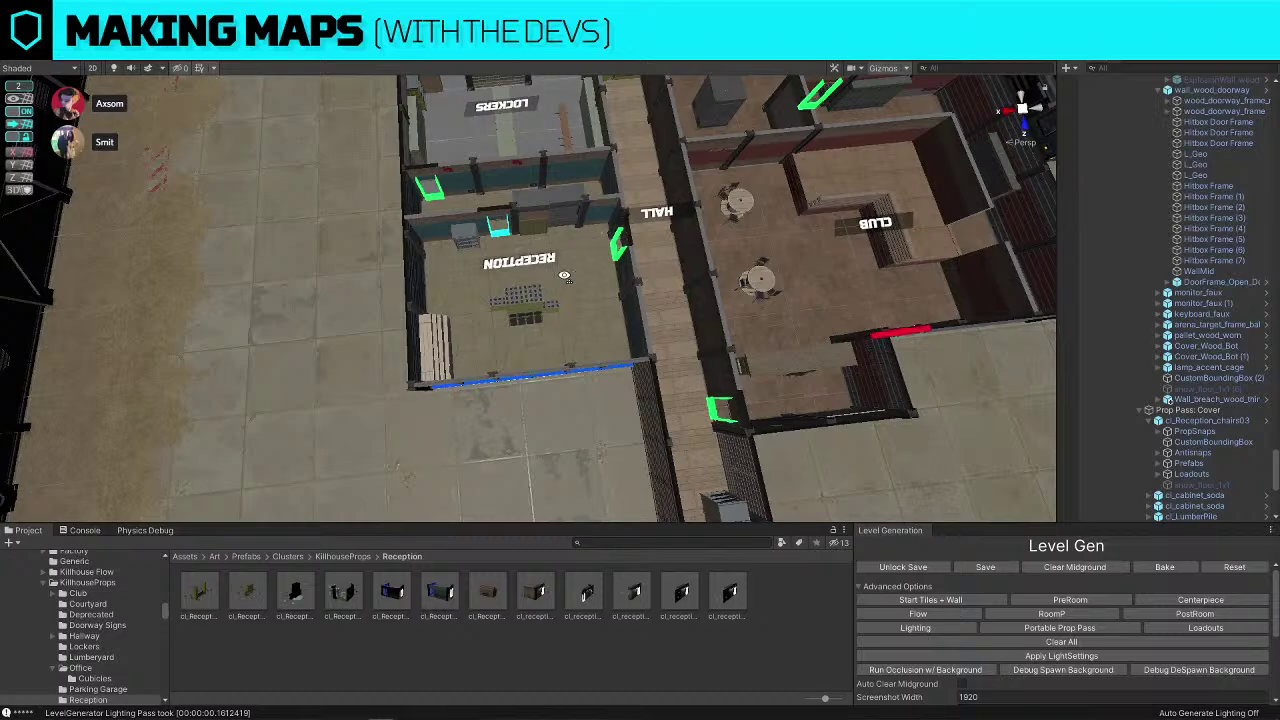
pyautogui.moveTo(565, 275); pyautogui.dragTo(565, 265, button='right')
pyautogui.click(561, 202)
pyautogui.press('f')
pyautogui.moveTo(561, 202); pyautogui.dragTo(866, 308, button='right')
pyautogui.scroll(2, 778, 285)
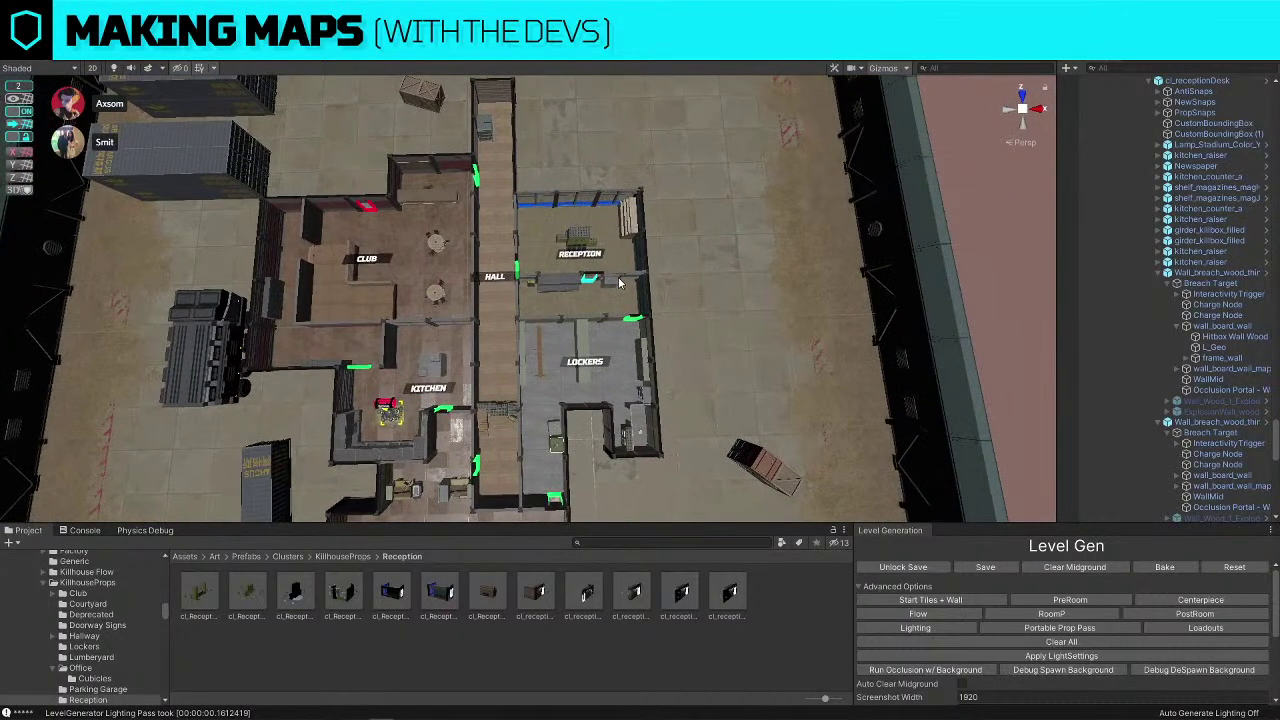
# Move the soda cabinet from behind the breach wall to its Reception side, beside the desk doorway
pyautogui.click(609, 284)
pyautogui.press('f')
pyautogui.keyDown('alt'); pyautogui.moveTo(610, 287); pyautogui.dragTo(400, 345); pyautogui.keyUp('alt')
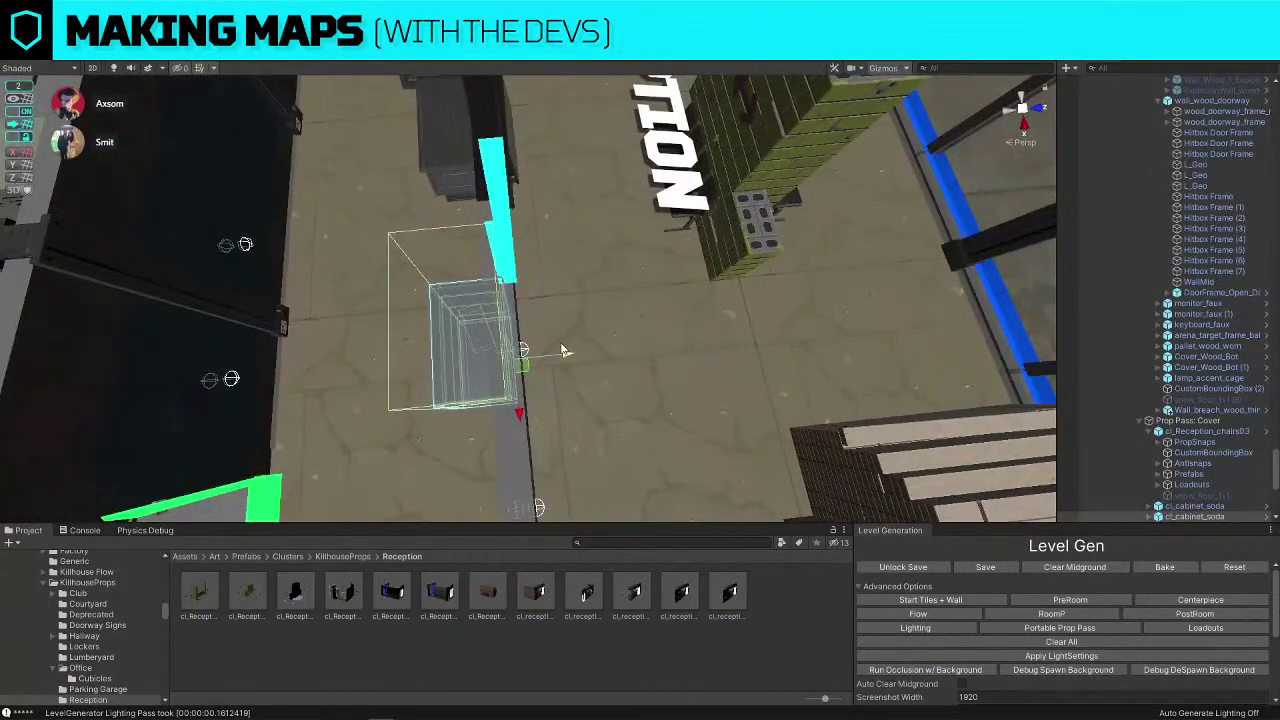
pyautogui.moveTo(544, 354); pyautogui.dragTo(603, 357)
pyautogui.press('s')
pyautogui.moveTo(603, 357); pyautogui.dragTo(902, 315, button='right')
pyautogui.click(952, 183)
pyautogui.press('s')
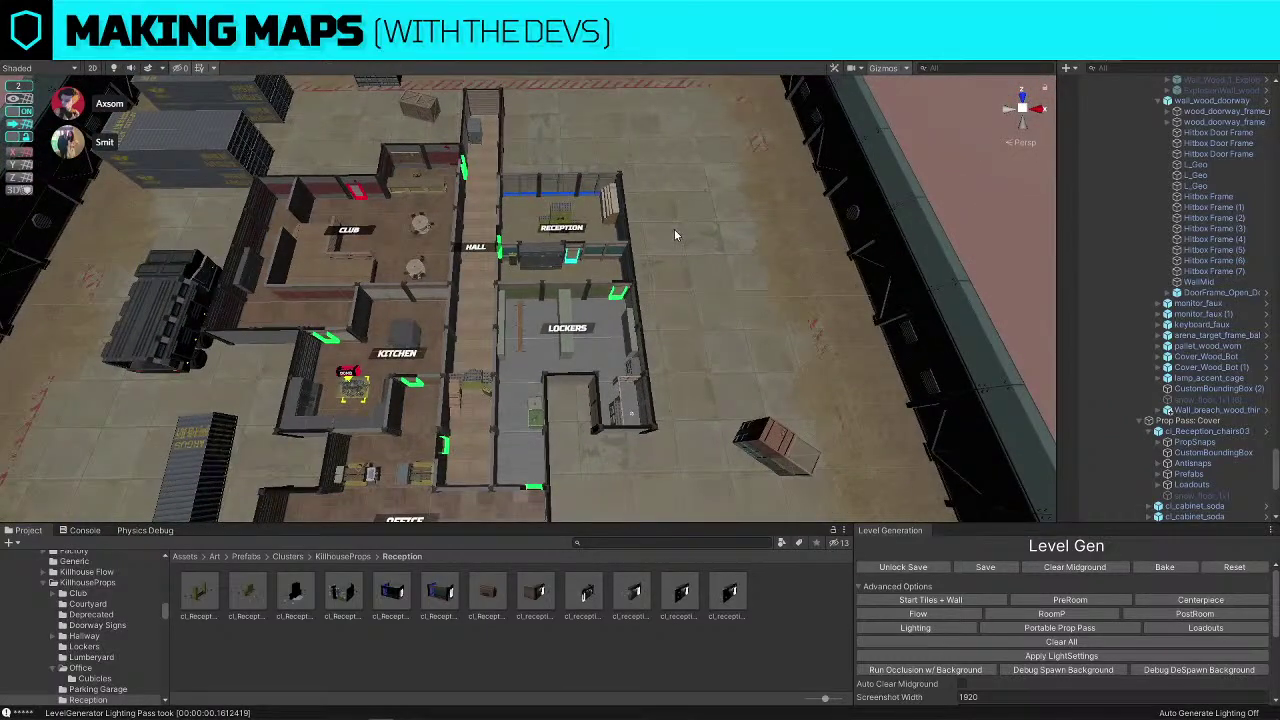
# Replace the east-facing exterior wall at the office's far end with an exterior Killhouse doorway
pyautogui.moveTo(674, 234); pyautogui.dragTo(678, 302, button='right')
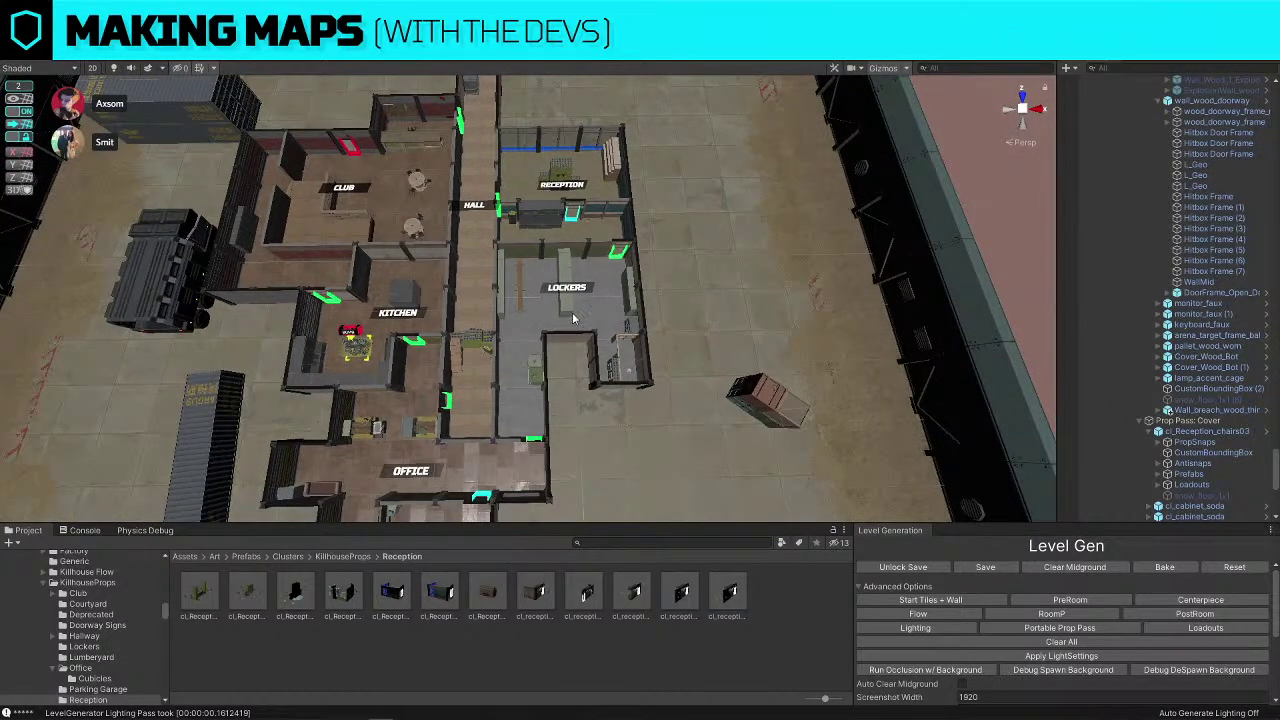
pyautogui.scroll(-6, 562, 262)
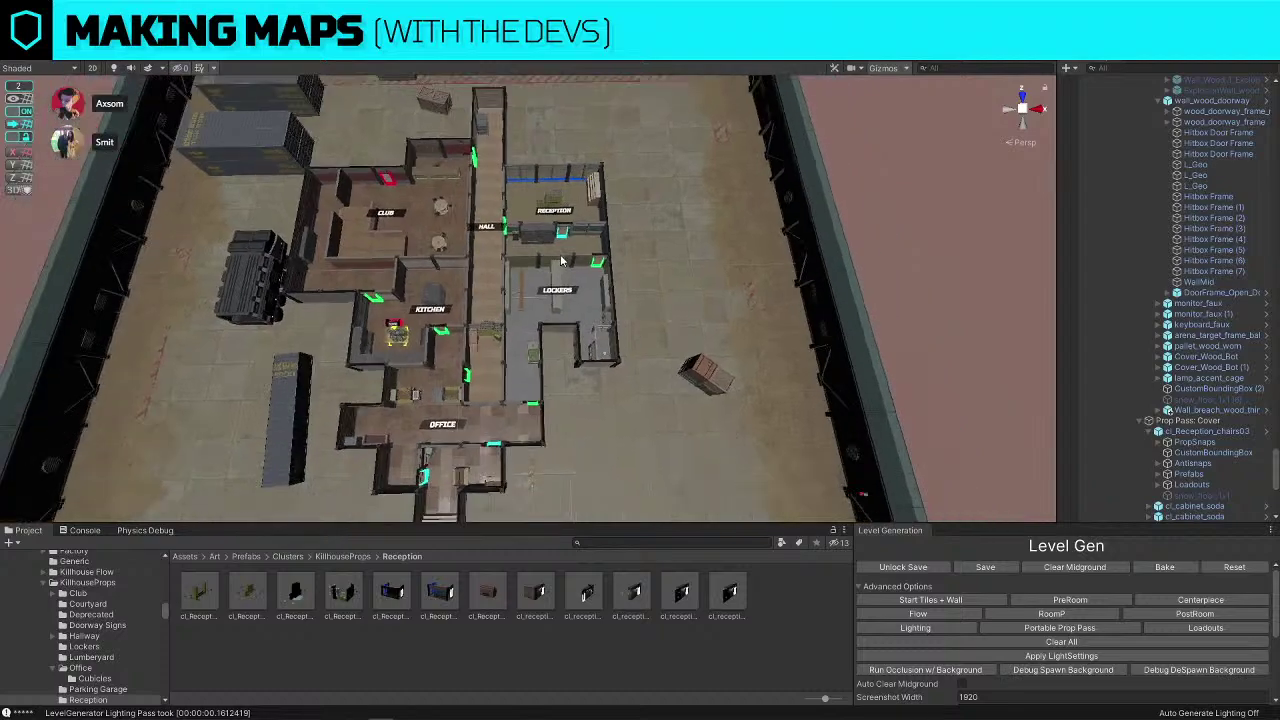
pyautogui.scroll(-2, 562, 262)
pyautogui.click(466, 472)
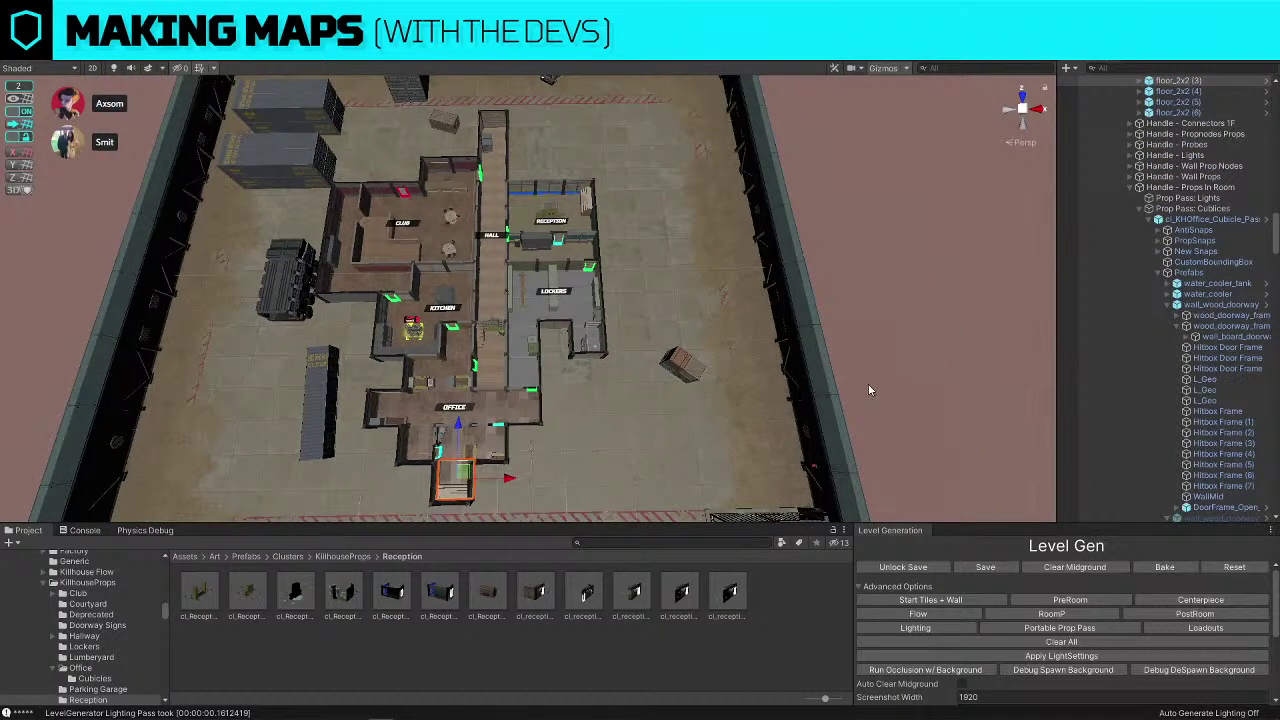
pyautogui.click(476, 472)
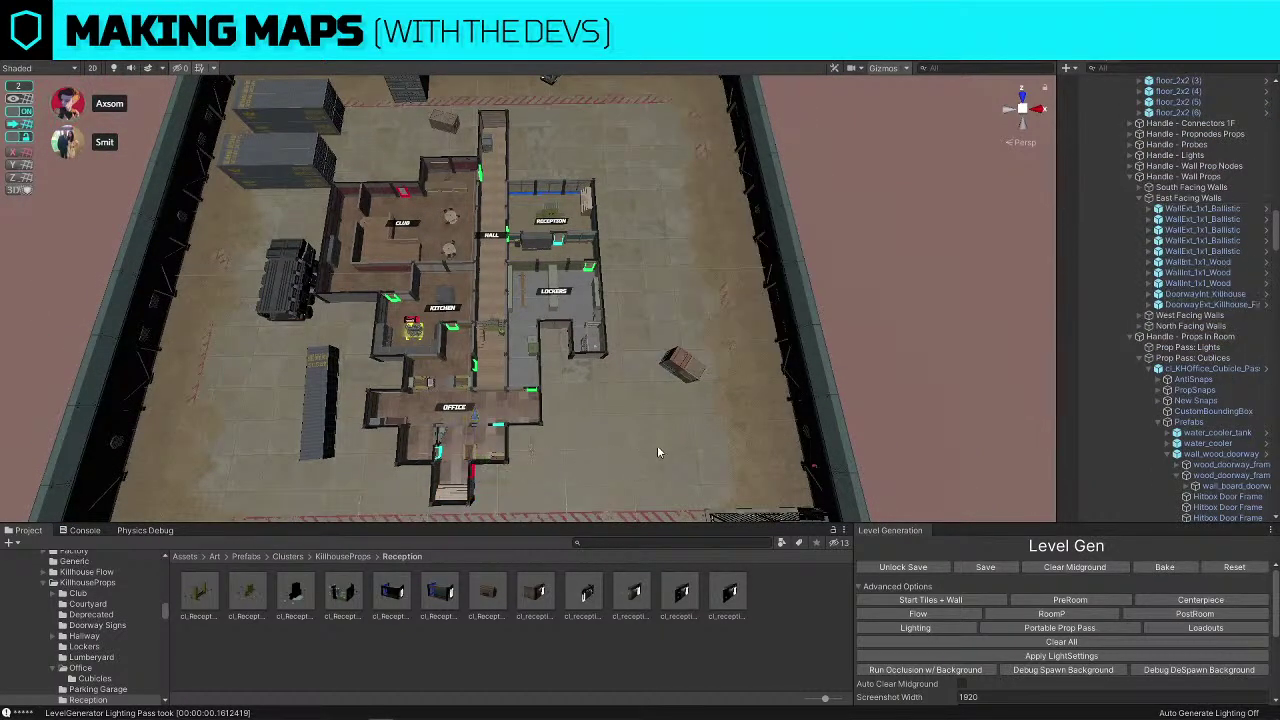
# Clear the selection of the truck beside the Club and save the Killhouse_Day level scene
pyautogui.press('Left')
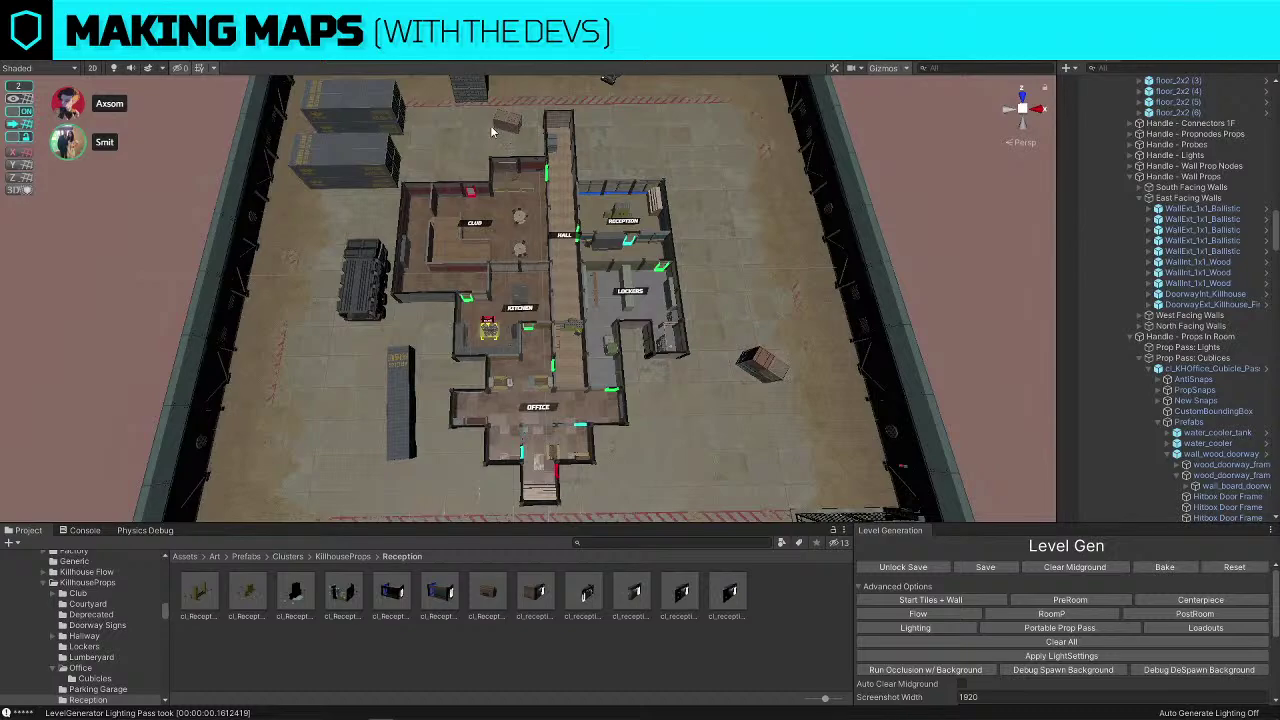
pyautogui.click(374, 258)
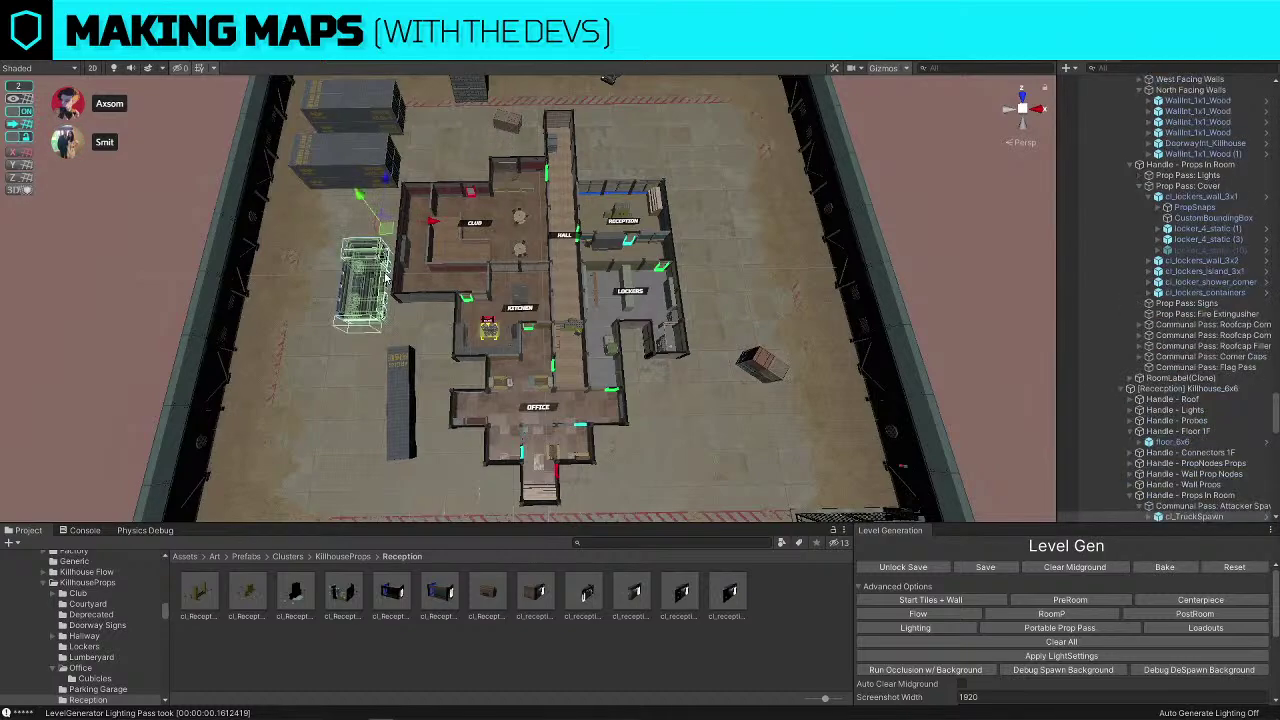
pyautogui.click(925, 214)
pyautogui.click(11, 20)
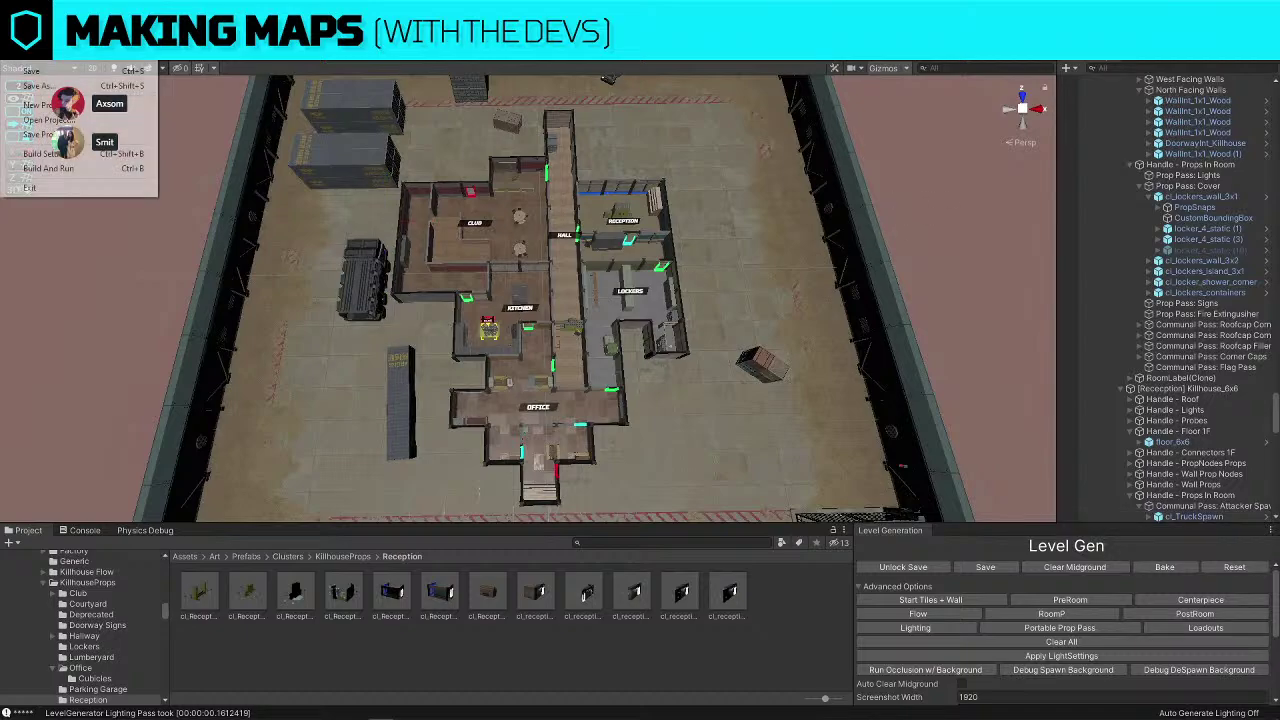
pyautogui.click(56, 74)
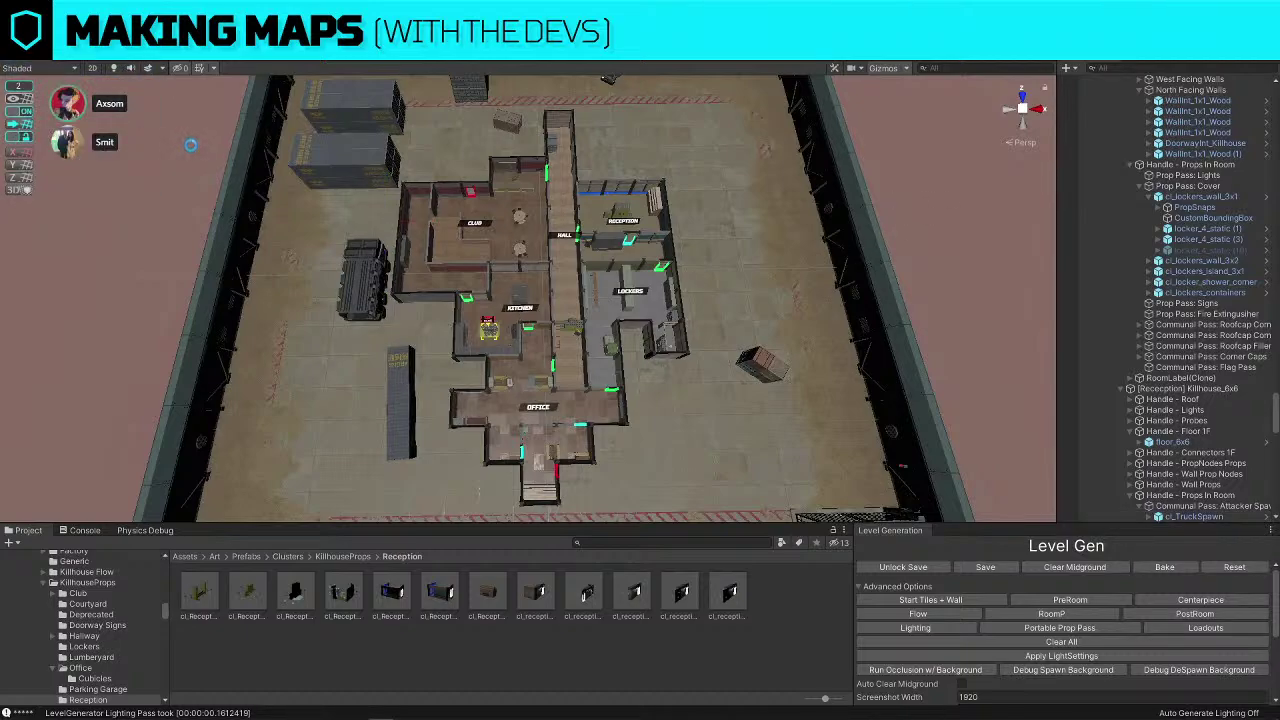
pyautogui.hotkey('alt', 'z')
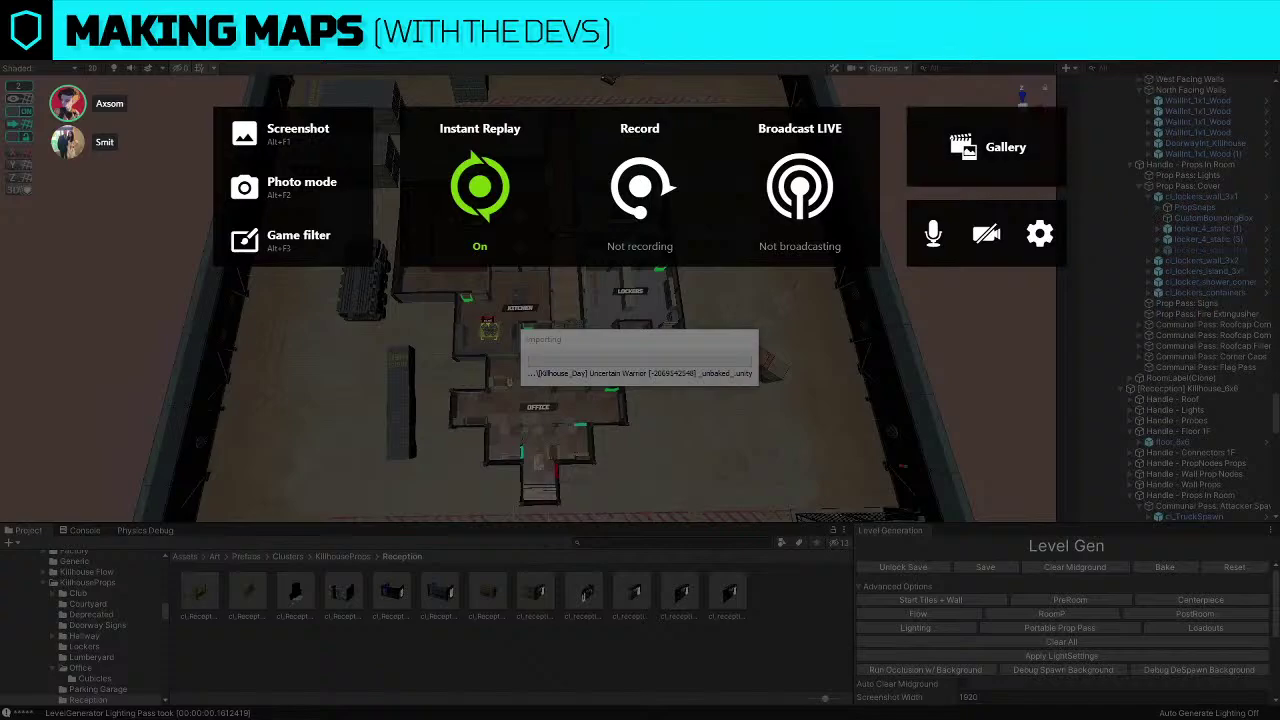
pyautogui.hotkey('alt', 'z')
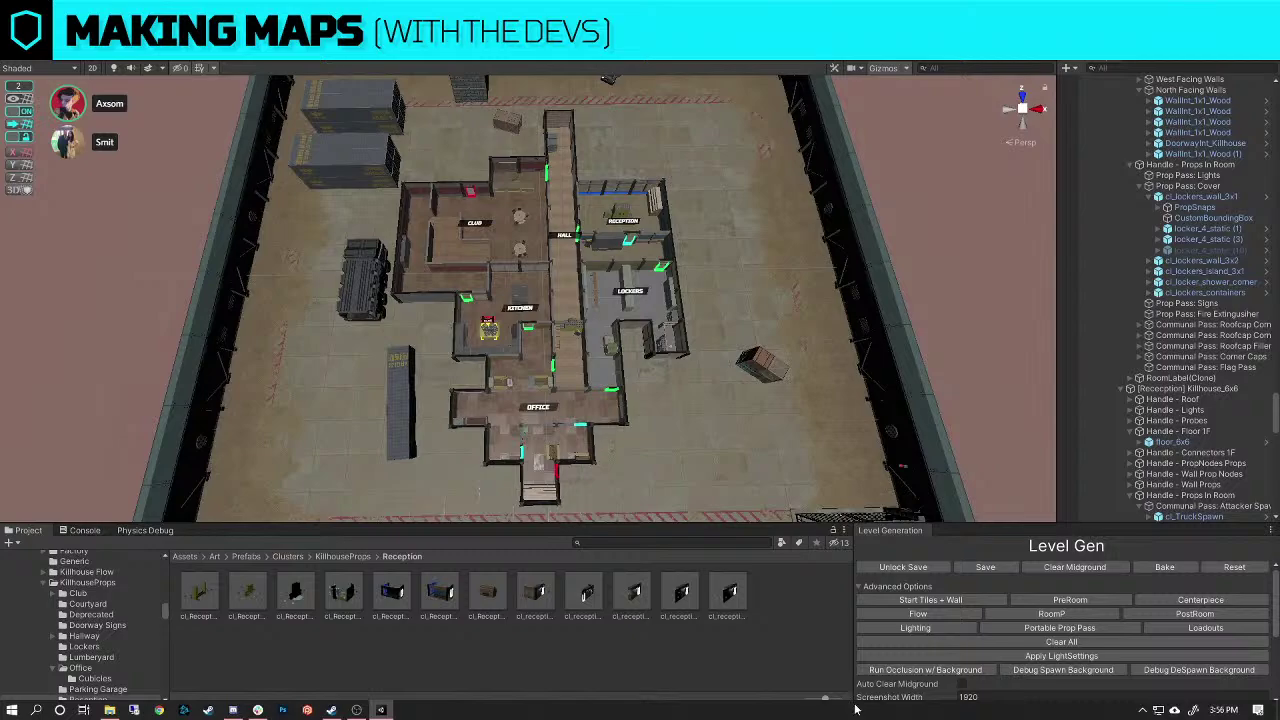
# Save the edited level scene once more
pyautogui.click(37, 69)
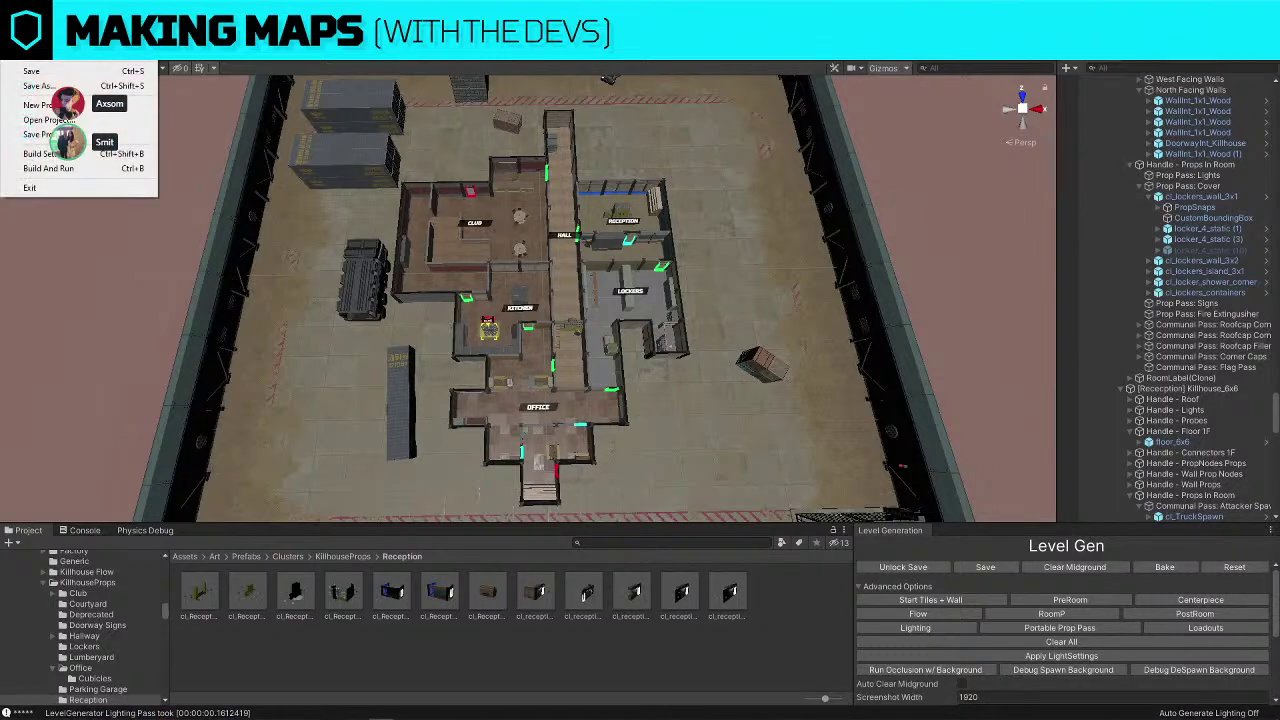
pyautogui.click(37, 72)
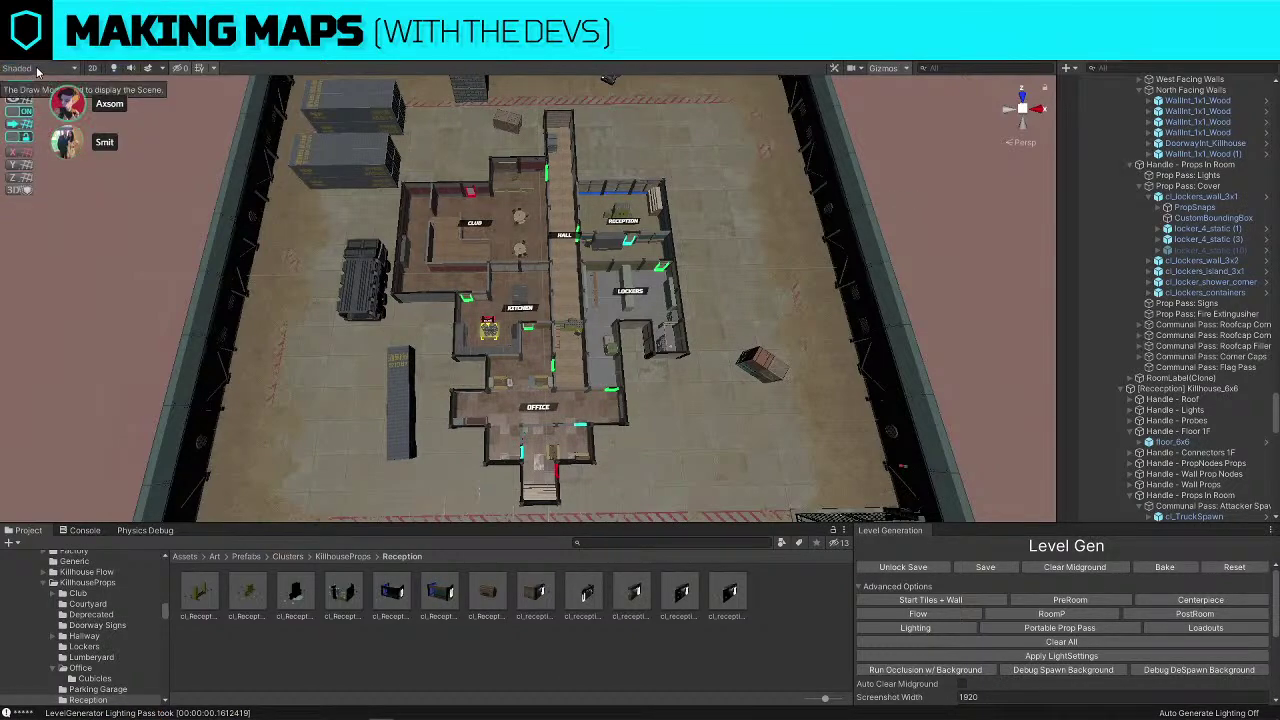
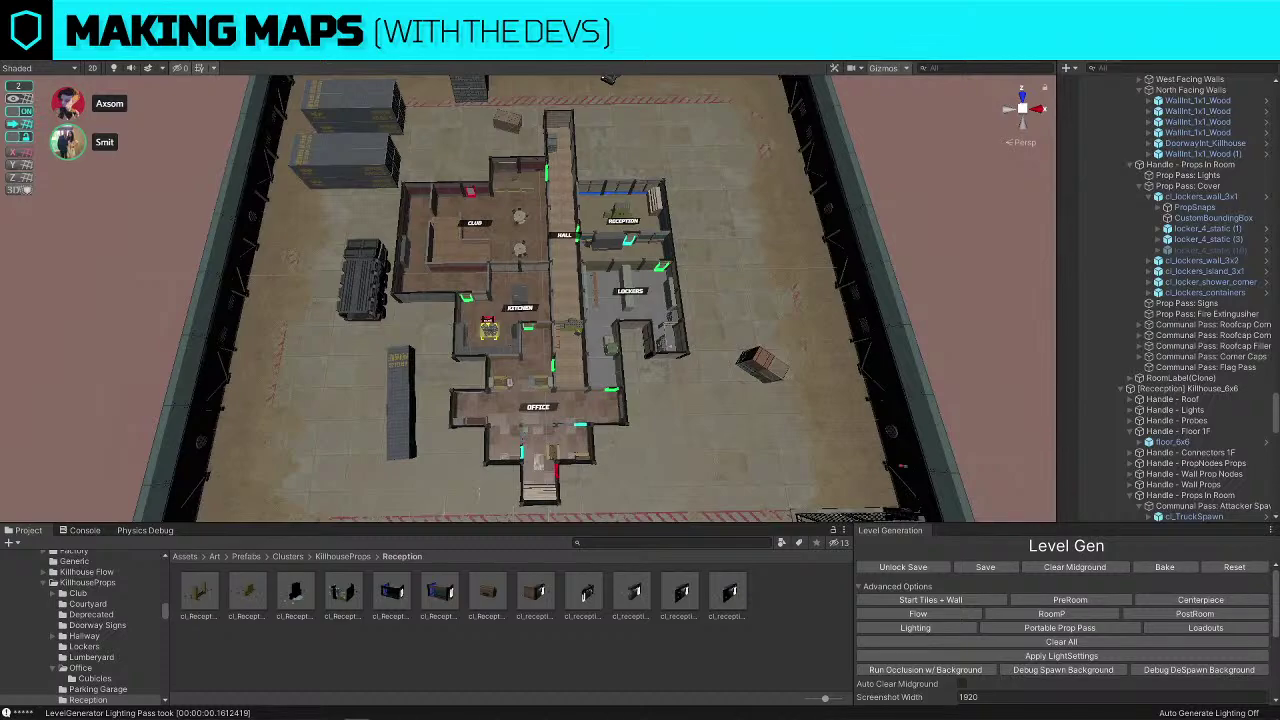
pyautogui.moveTo(356, 716)
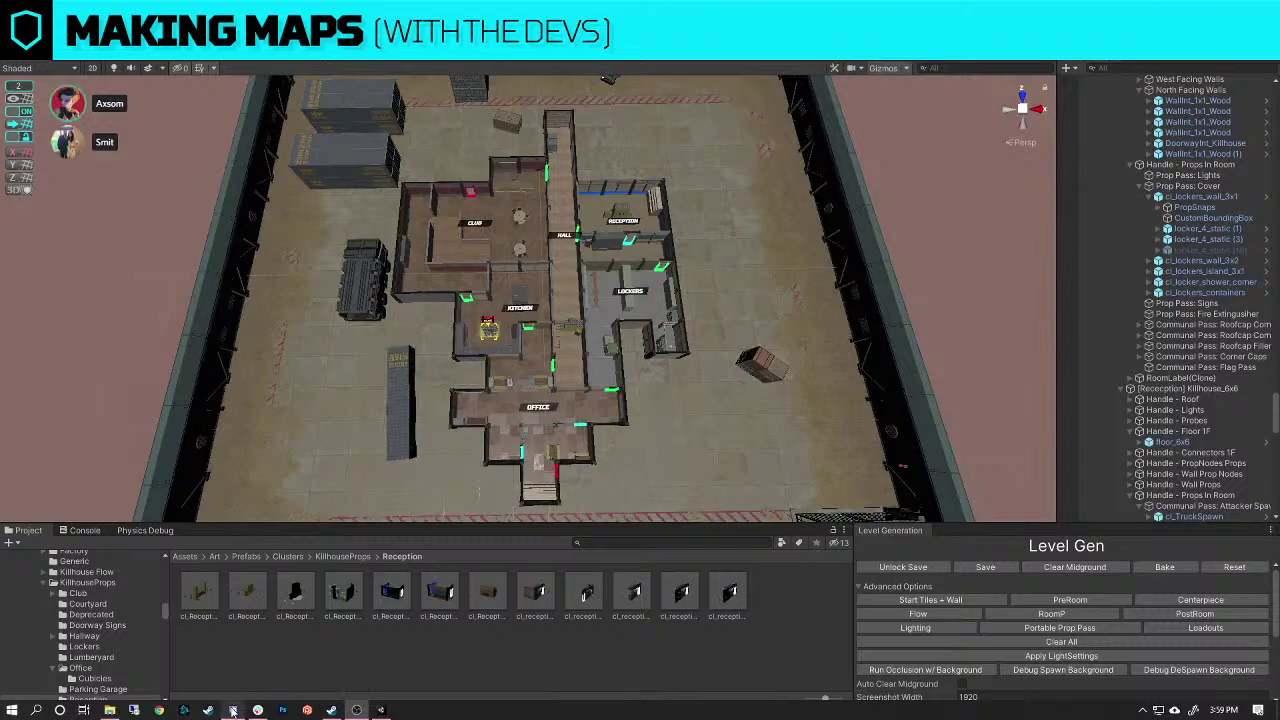